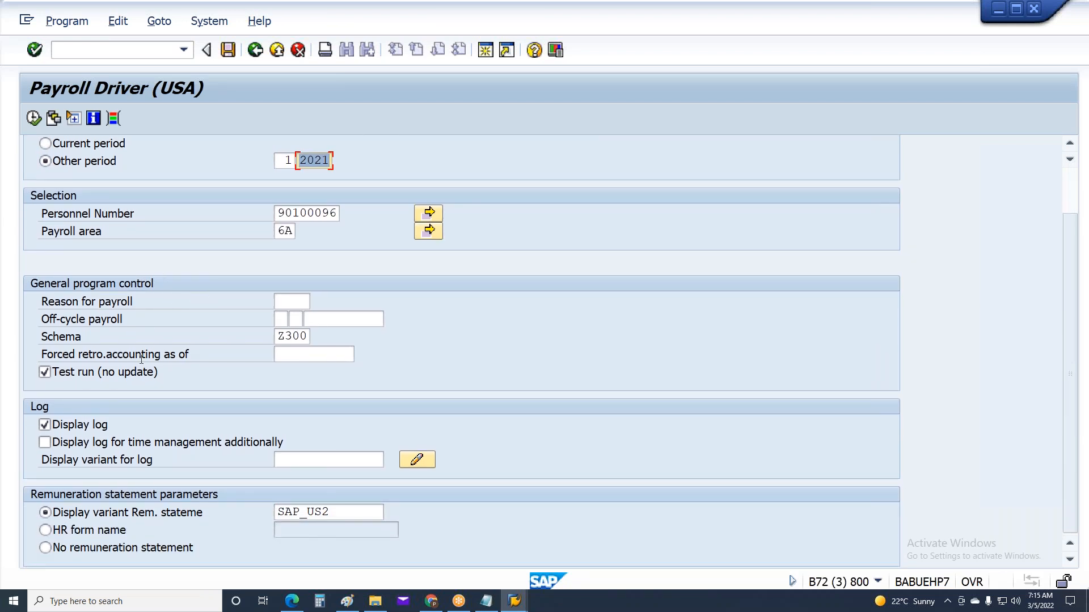
Step: Try to run the payroll driver with the test run option turned off, and exit the log display
click(149, 375)
key(F8)
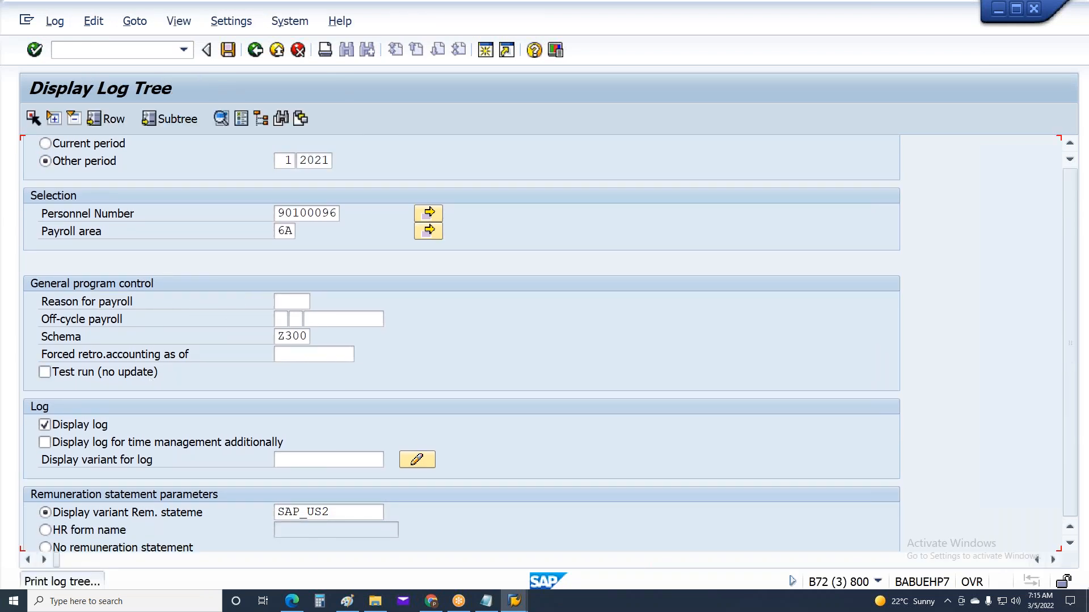
key(F3)
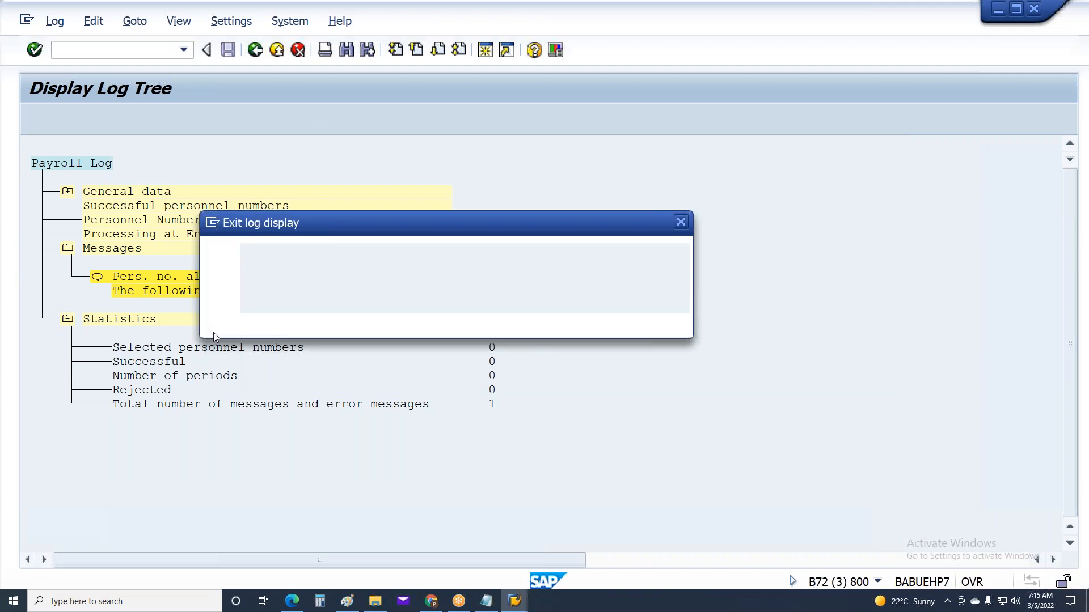
key(Return)
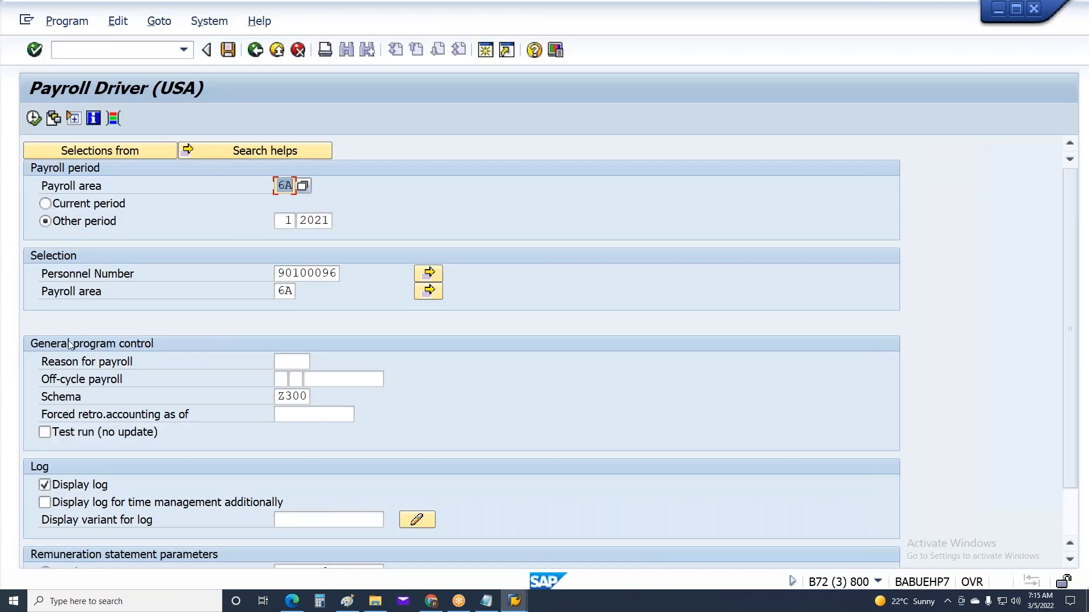
Step: Run the payroll as a test run with remuneration variant SAP_US2, view the remuneration form, and return to the selection screen
click(67, 432)
scroll(68, 432, down, 3)
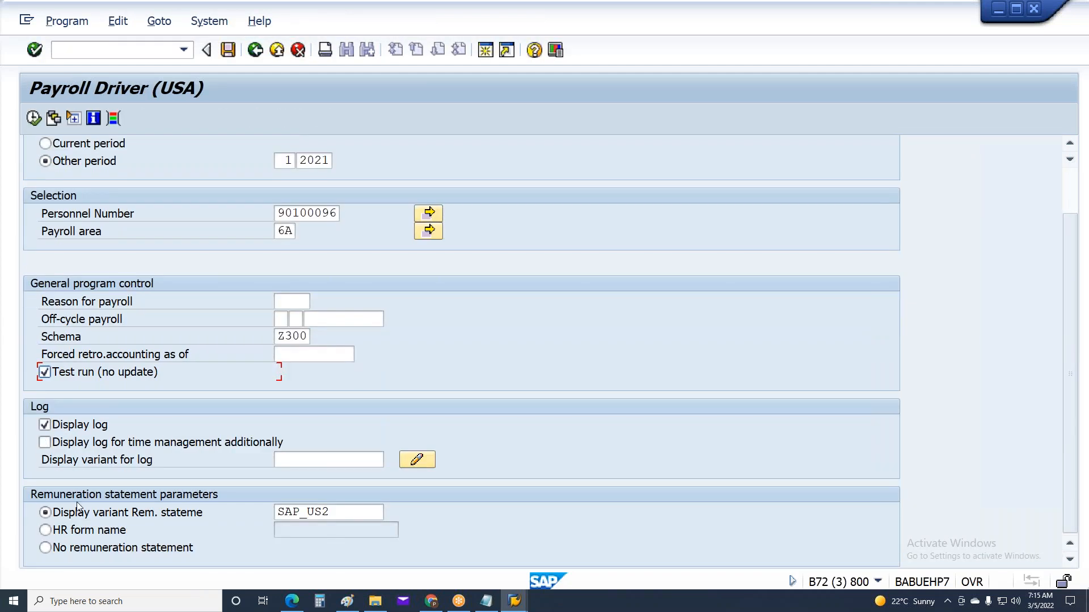
drag(332, 510, 272, 510)
key(F8)
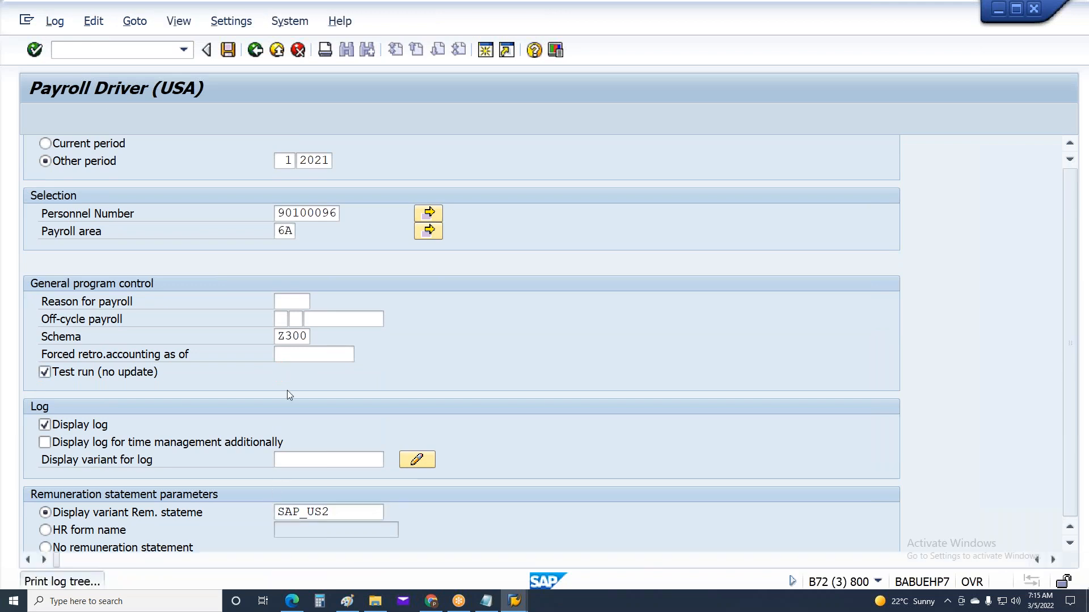
click(346, 120)
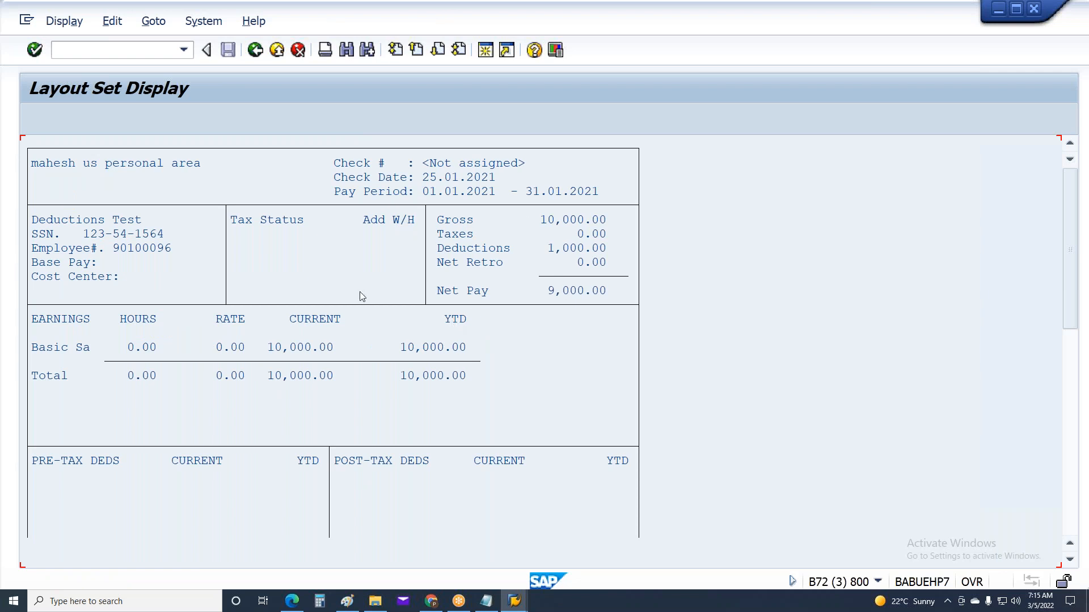
key(F3)
key(F3)
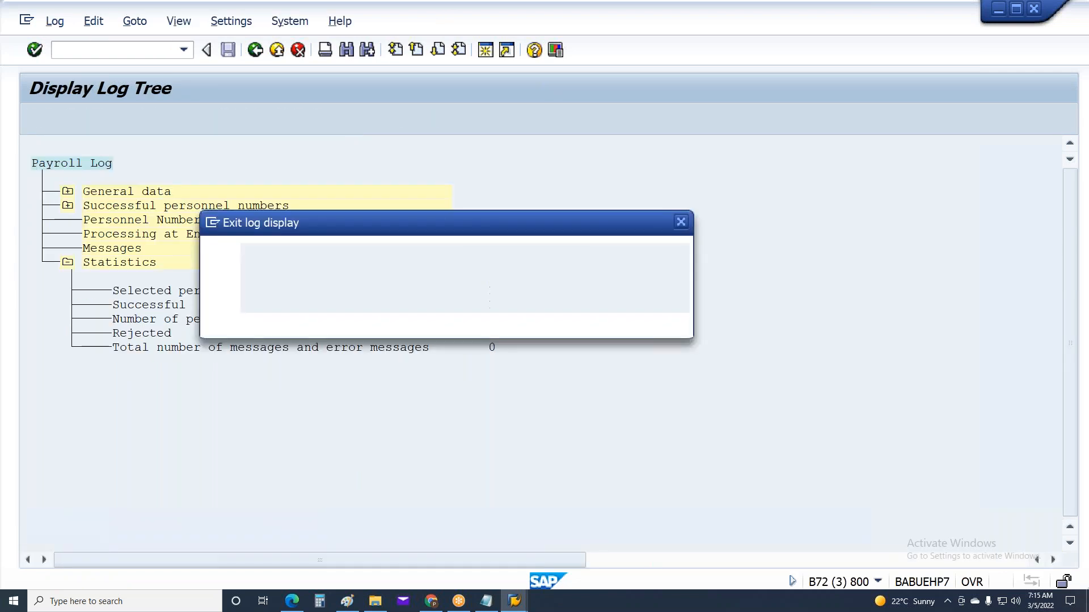
click(282, 320)
Step: Set the remuneration statement display variant to ZPAYSLIP, run the test payroll, and display the form from the log
scroll(356, 506, down, 3)
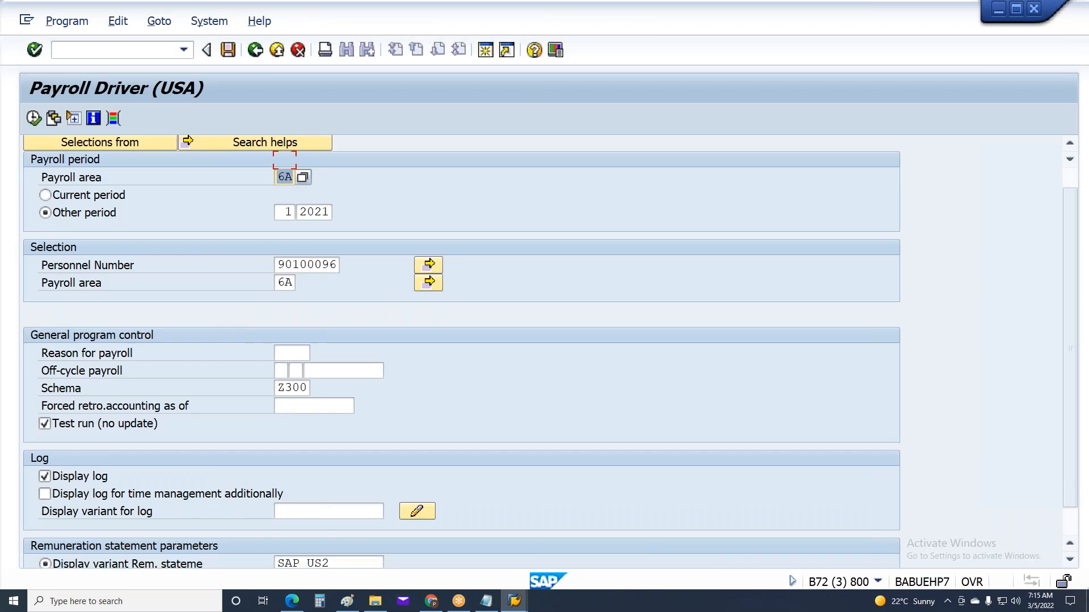
double_click(343, 511)
key(BackSpace)
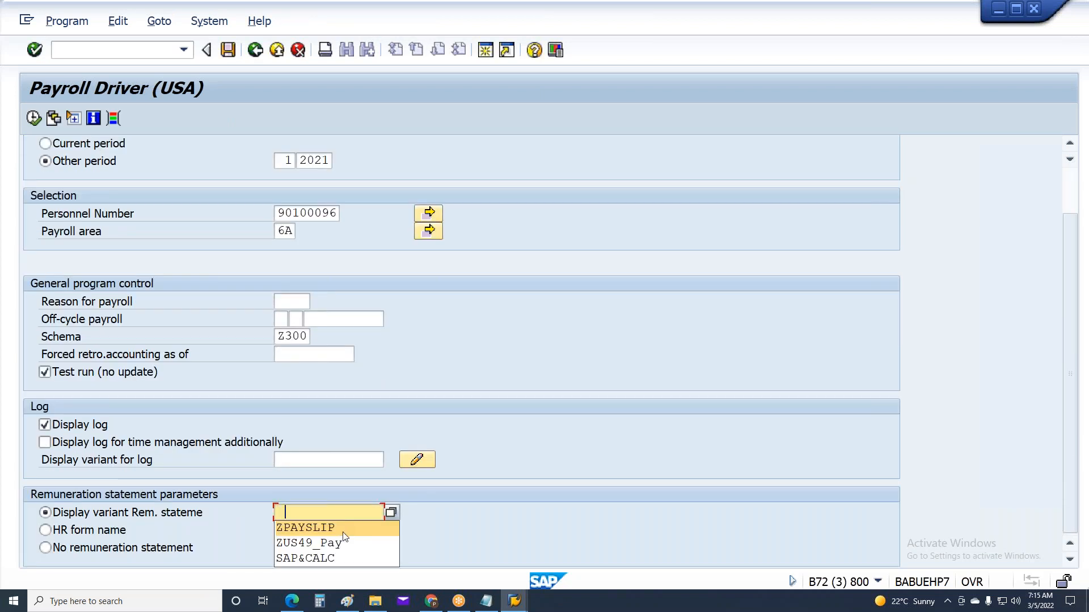
click(332, 527)
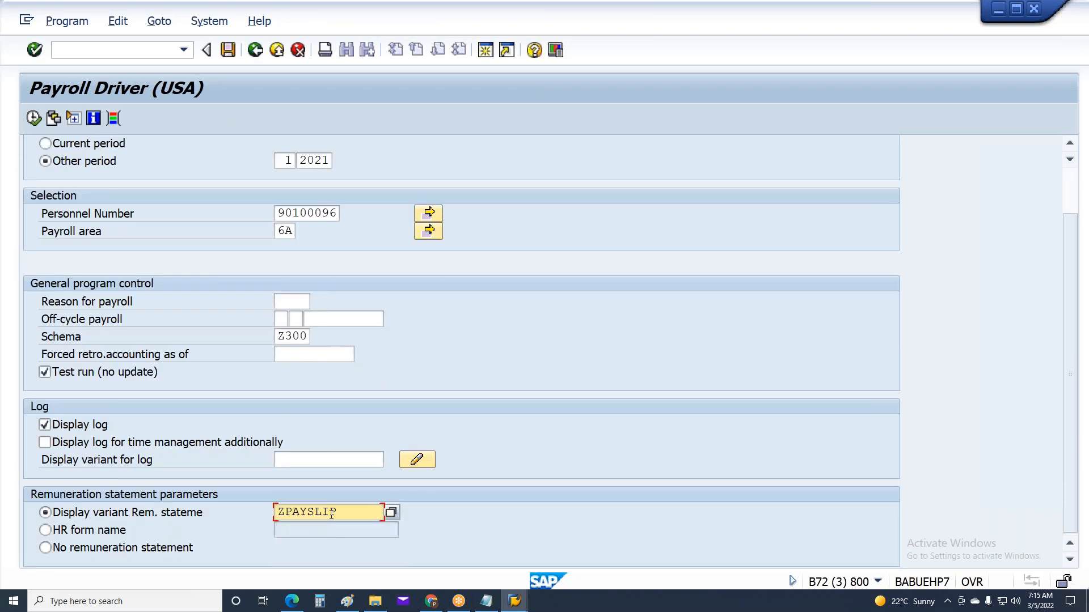
key(F8)
click(340, 116)
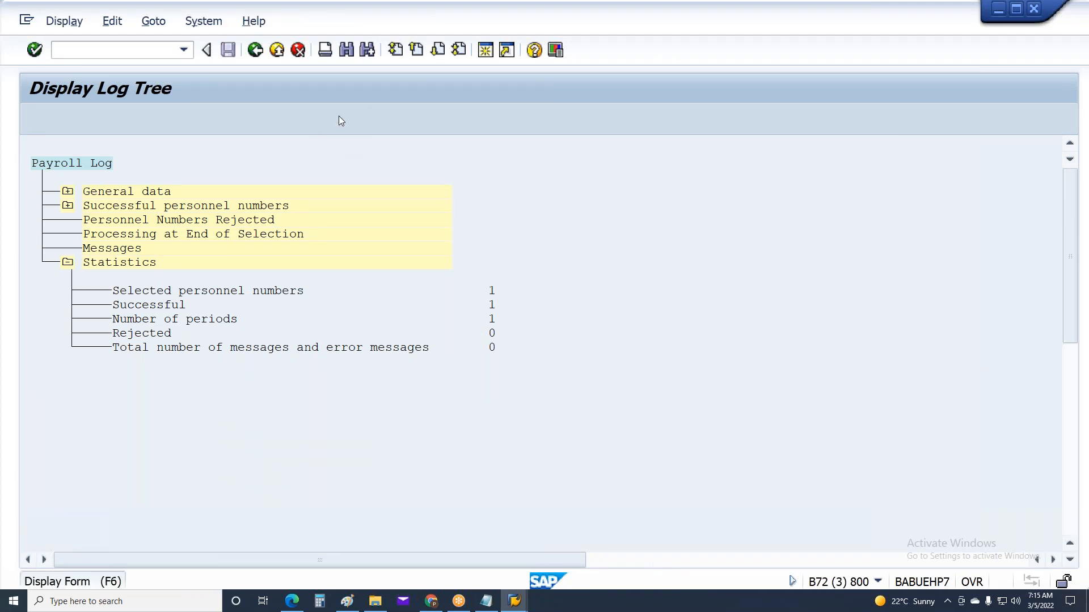
Step: Examine the payslip's earnings, deductions, taxes and net totals sections, and return to the payroll driver selection
scroll(293, 363, down, 2)
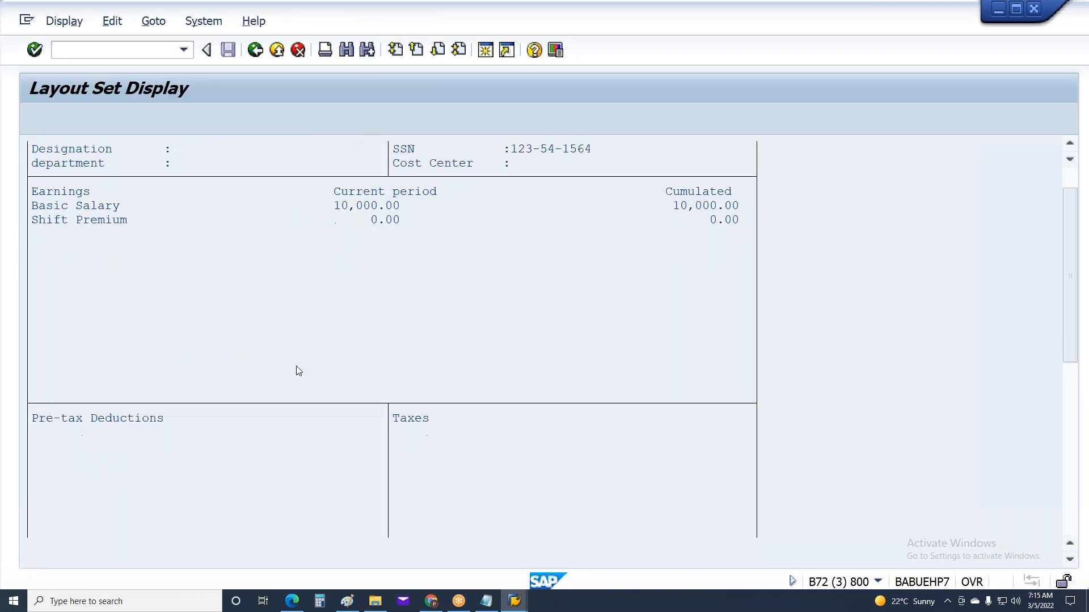
scroll(300, 349, down, 2)
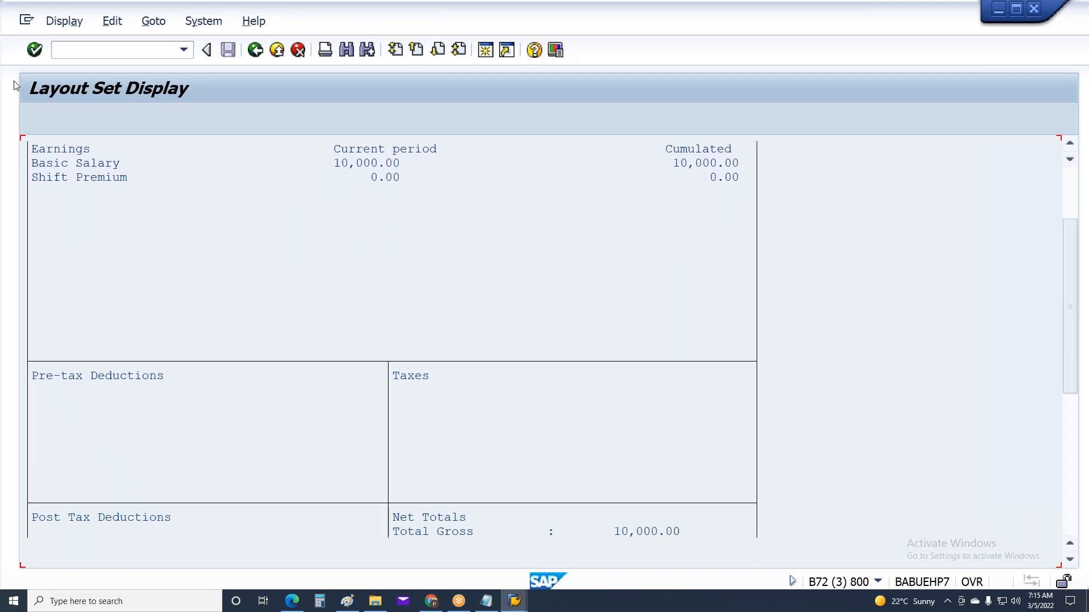
key(F3)
key(F3)
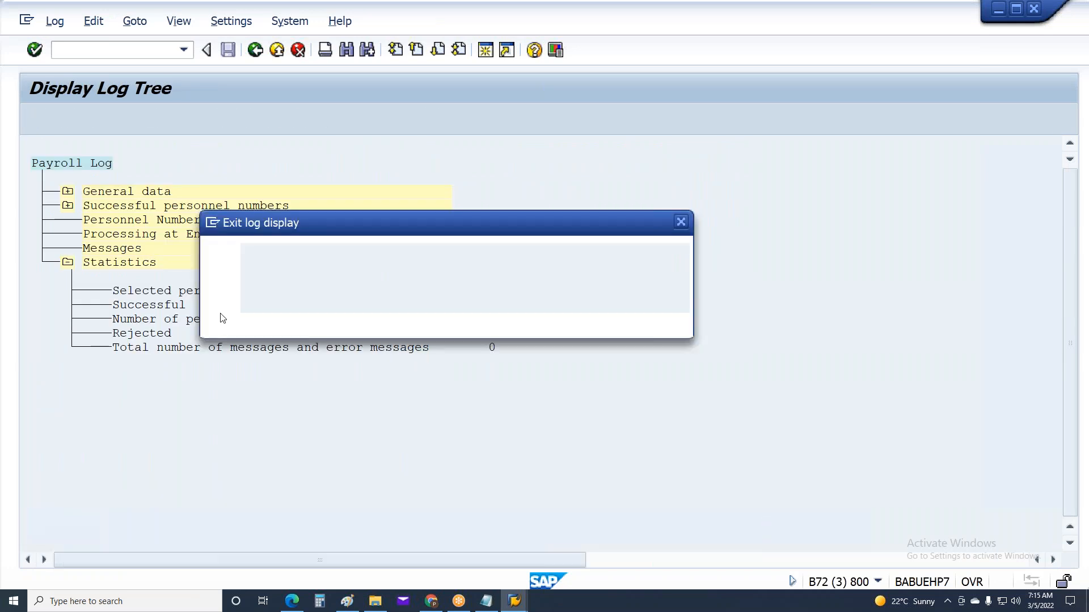
click(277, 322)
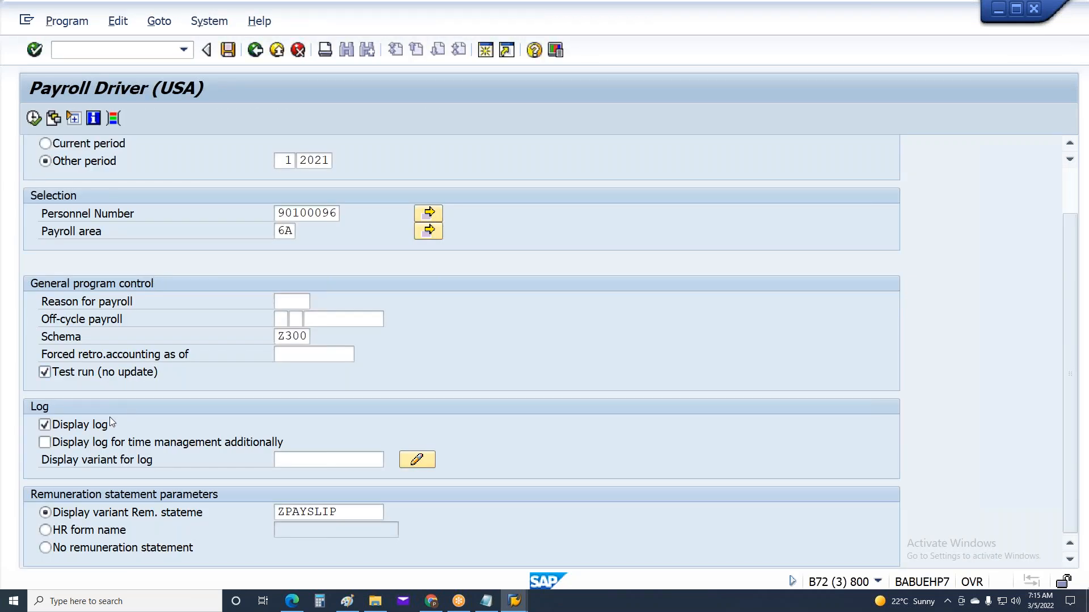
Step: Run the test payroll with the No remuneration statement option, and exit the log display
click(89, 549)
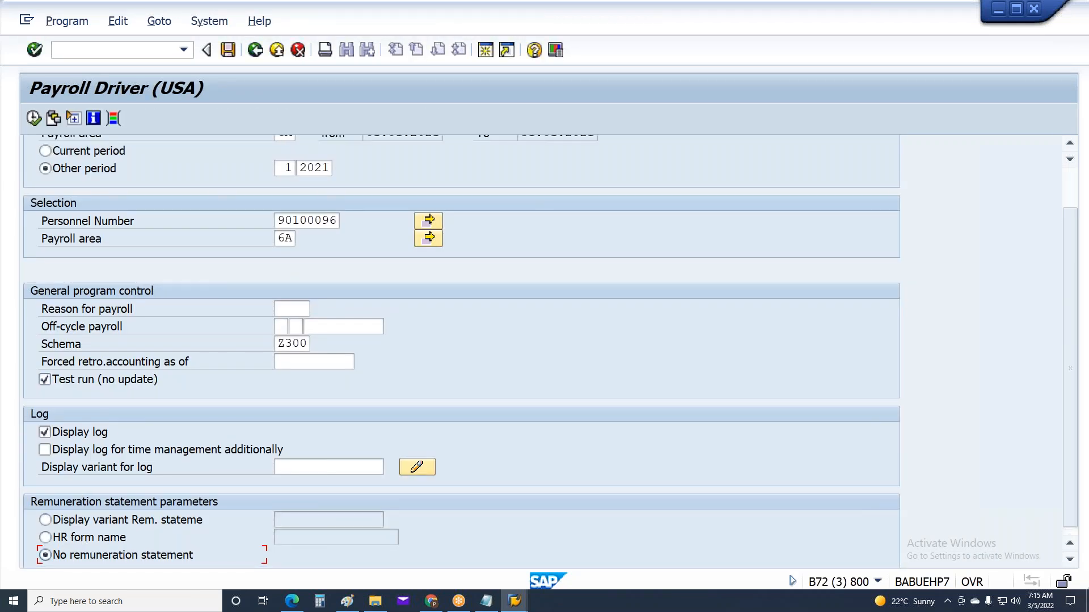
key(F8)
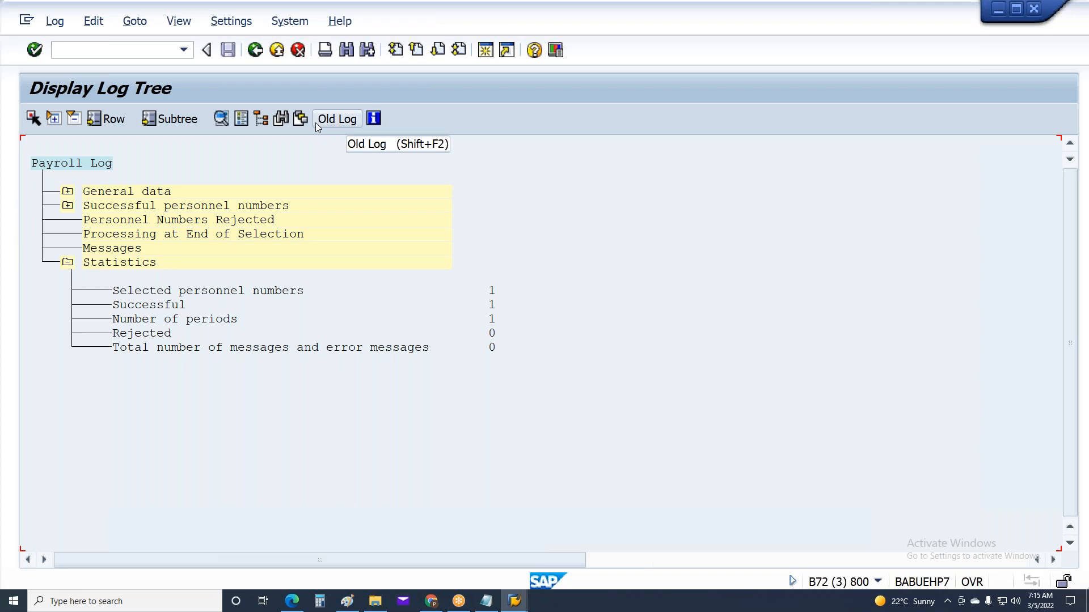
key(F3)
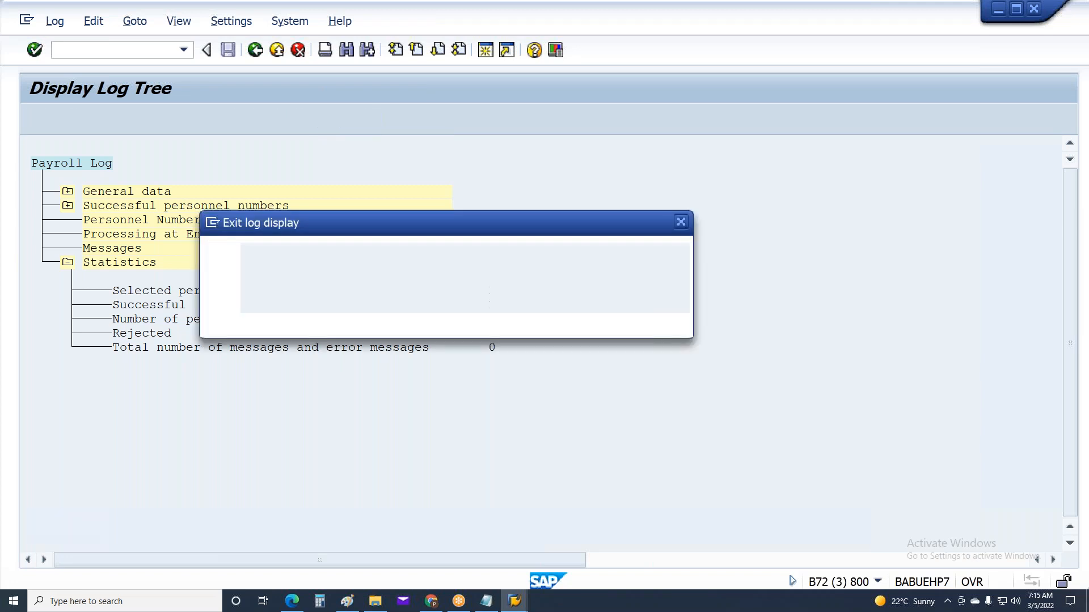
click(310, 321)
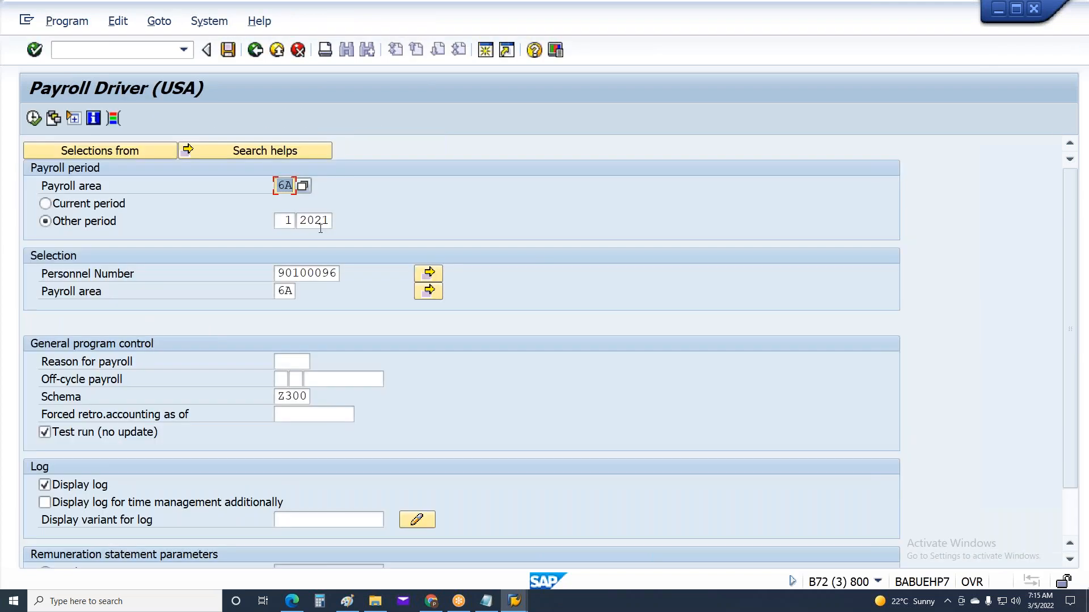
Step: Switch the remuneration statement parameters back to a display variant and choose ZPAYSLIP
scroll(323, 554, down, 1)
click(145, 513)
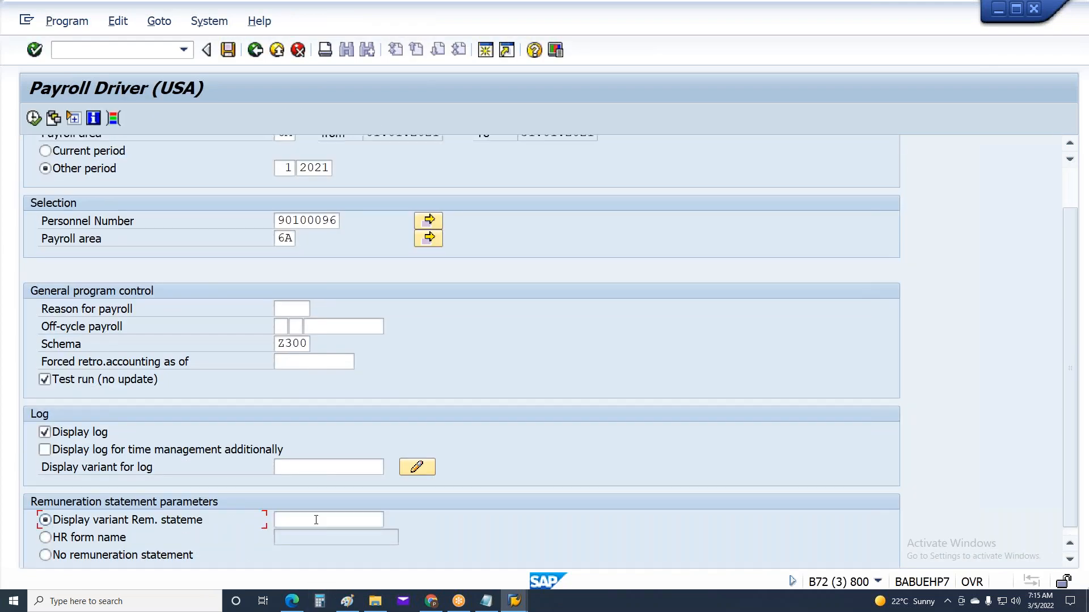
click(326, 521)
click(363, 533)
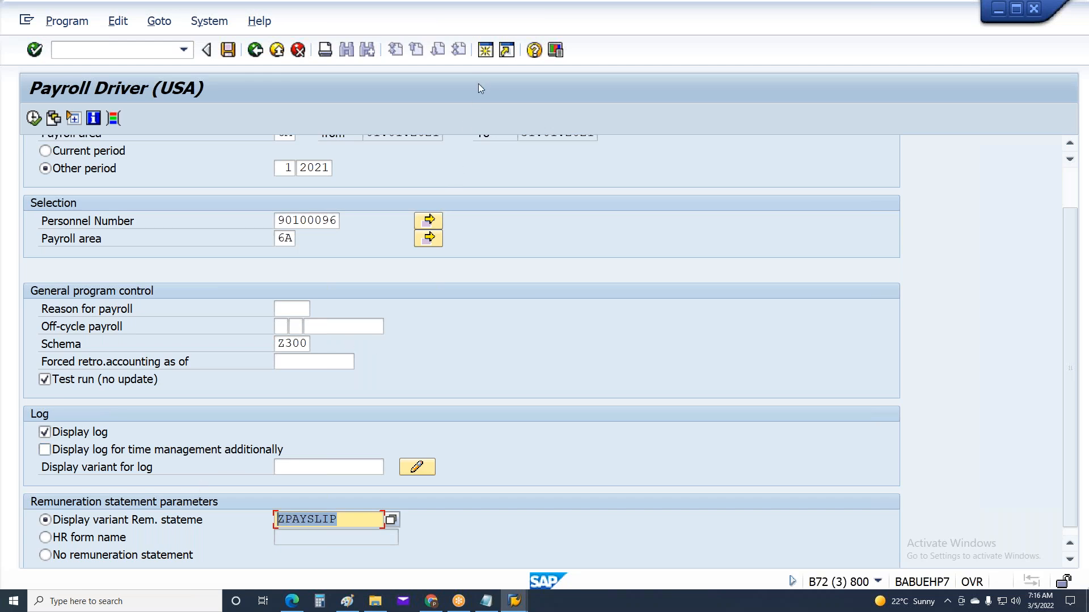
Step: Open a new SAP session and go to the USA payroll menu with transaction PC10
click(489, 52)
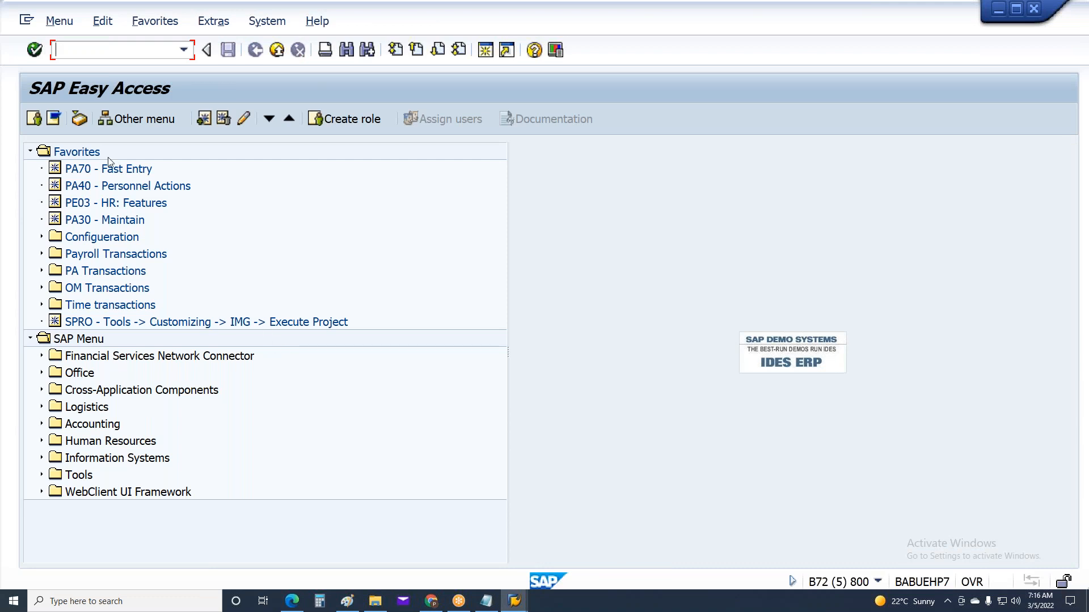
text(PC10)
key(Return)
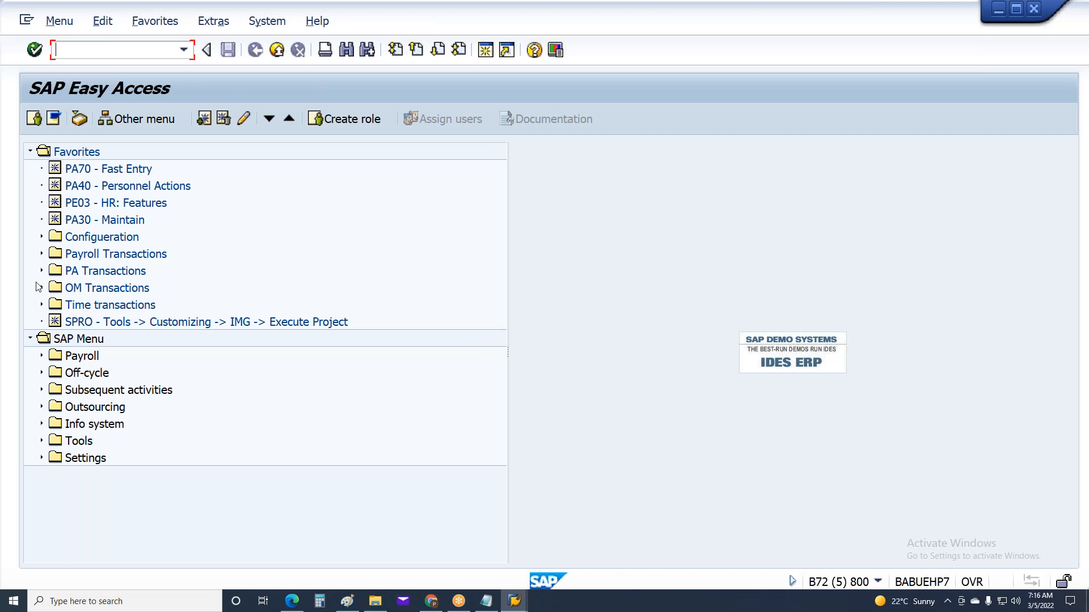
Step: Collapse the favorites, expand the Payroll folder, and start the remuneration statement transaction PC00_M10_CEDT
click(30, 151)
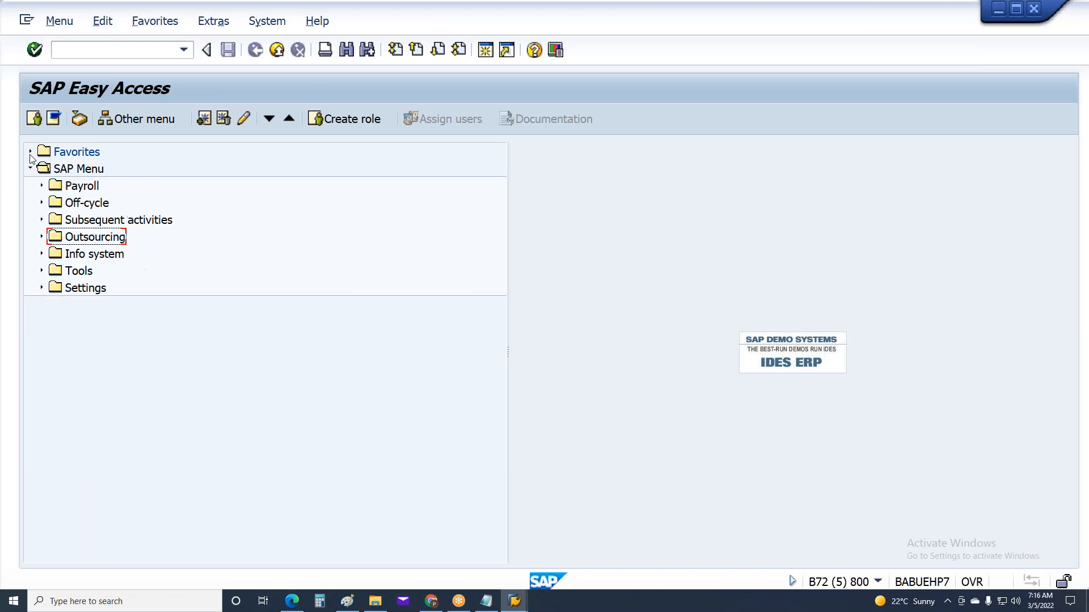
click(41, 186)
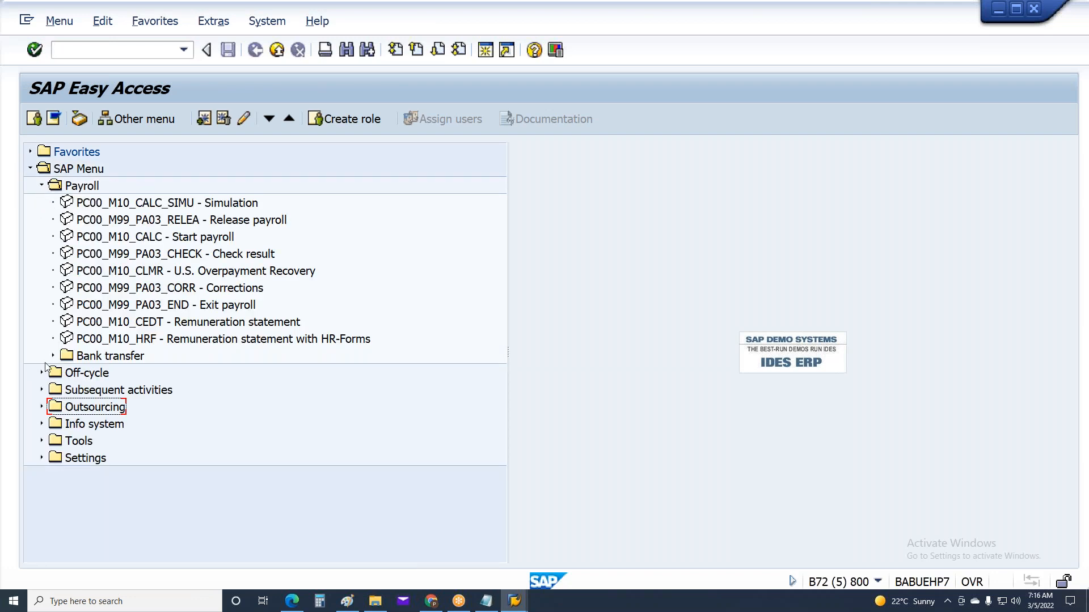
click(194, 323)
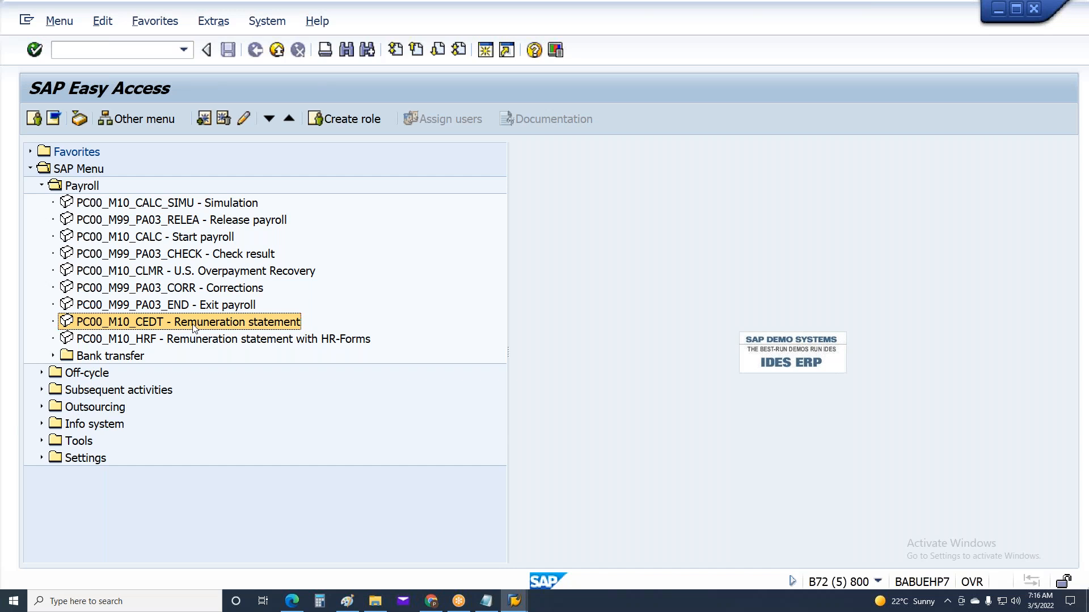
double_click(195, 323)
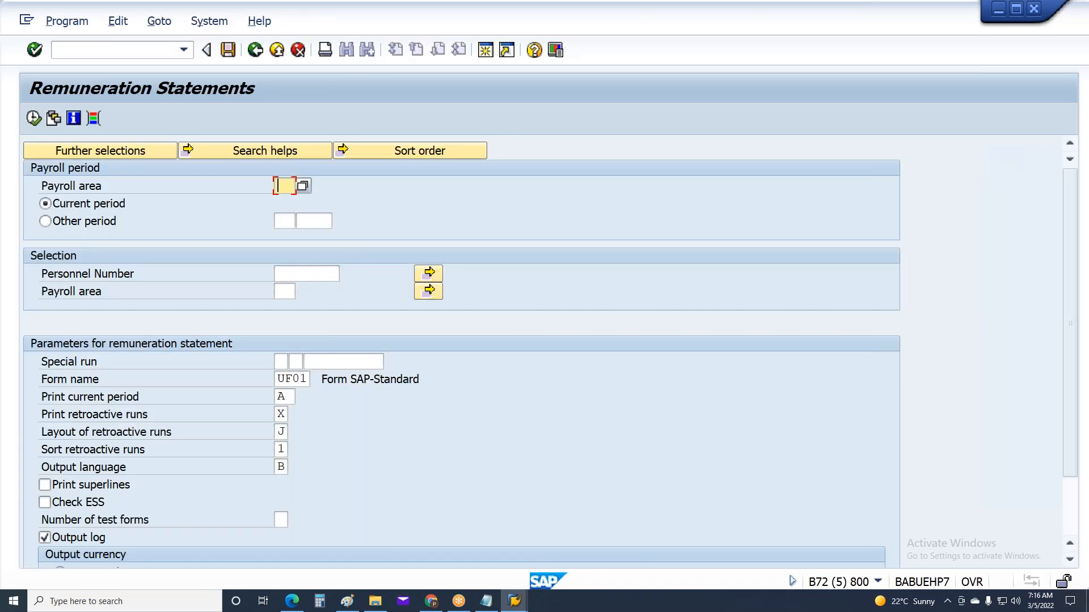
Step: Copy the variant name ZPAYSLIP from the payroll driver session and return to the Remuneration Statements session
key(alt+Tab)
key(ctrl+n)
mouse_move(522, 597)
click(577, 565)
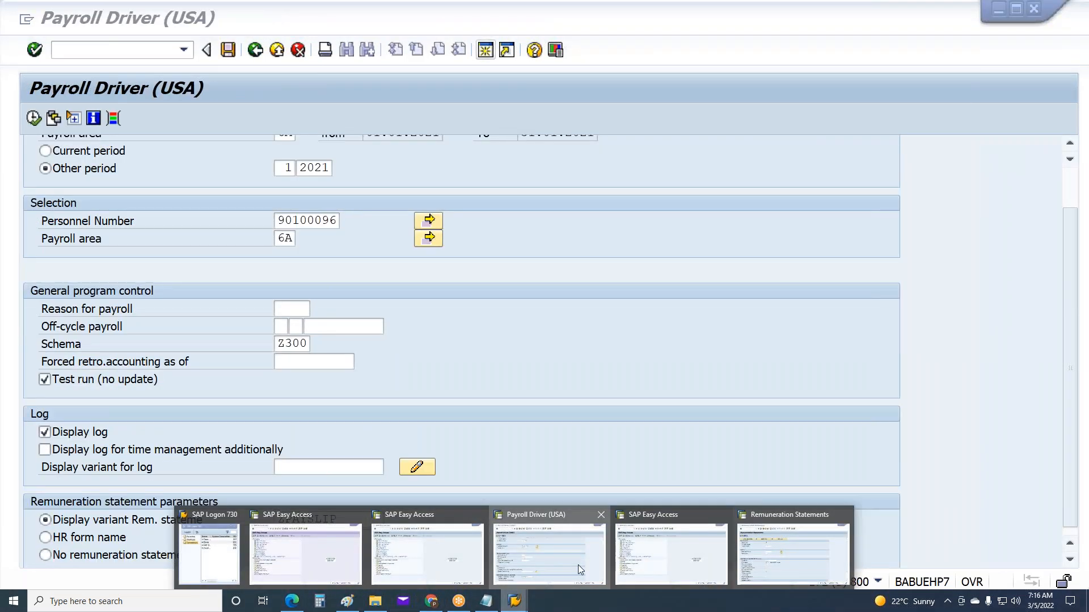
drag(348, 520, 211, 522)
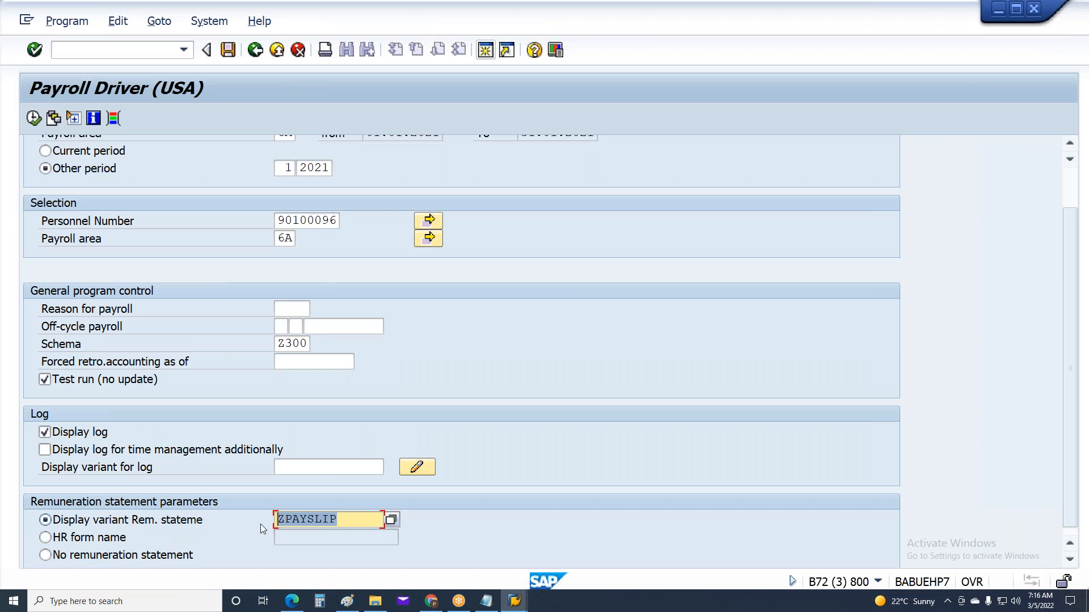
key(ctrl+c)
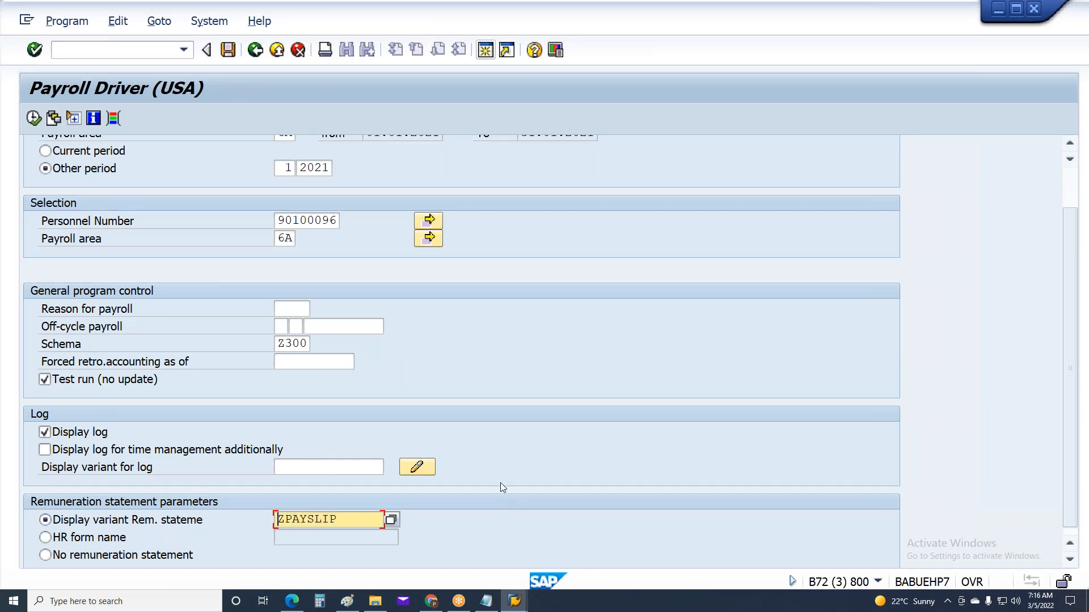
key(alt+Tab)
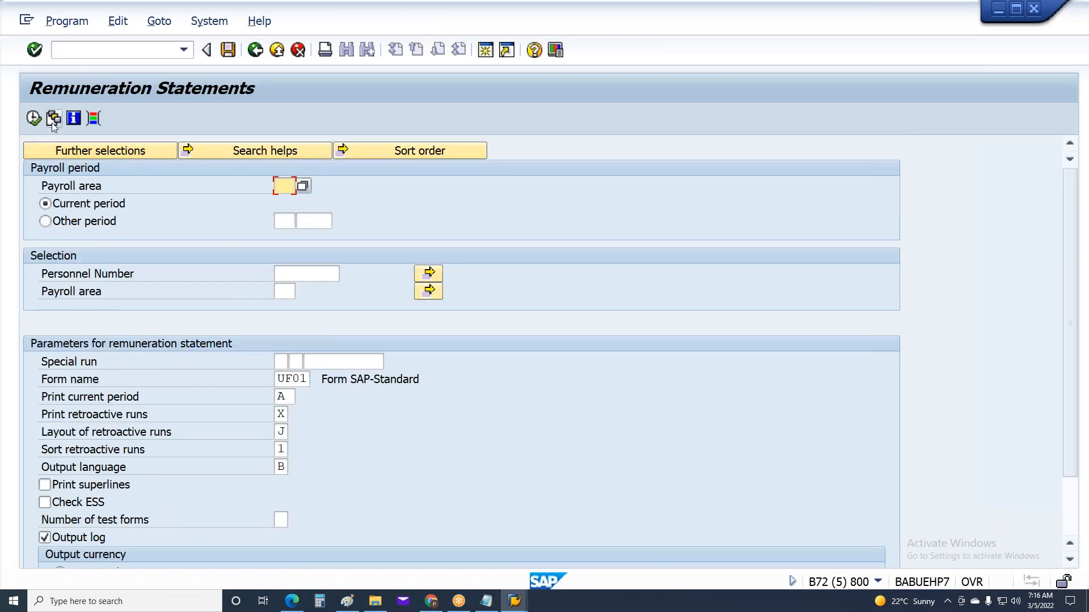
Step: Load the ZPAYSLIP variant into the remuneration statements selection, clearing the creator filter in the variant search
click(53, 120)
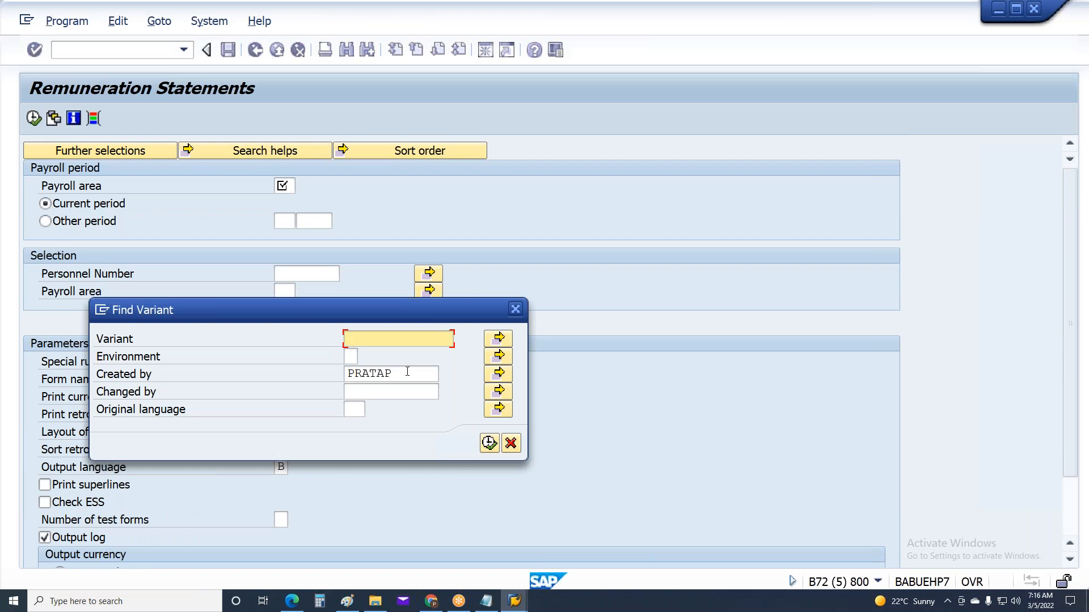
drag(407, 371, 261, 377)
click(489, 443)
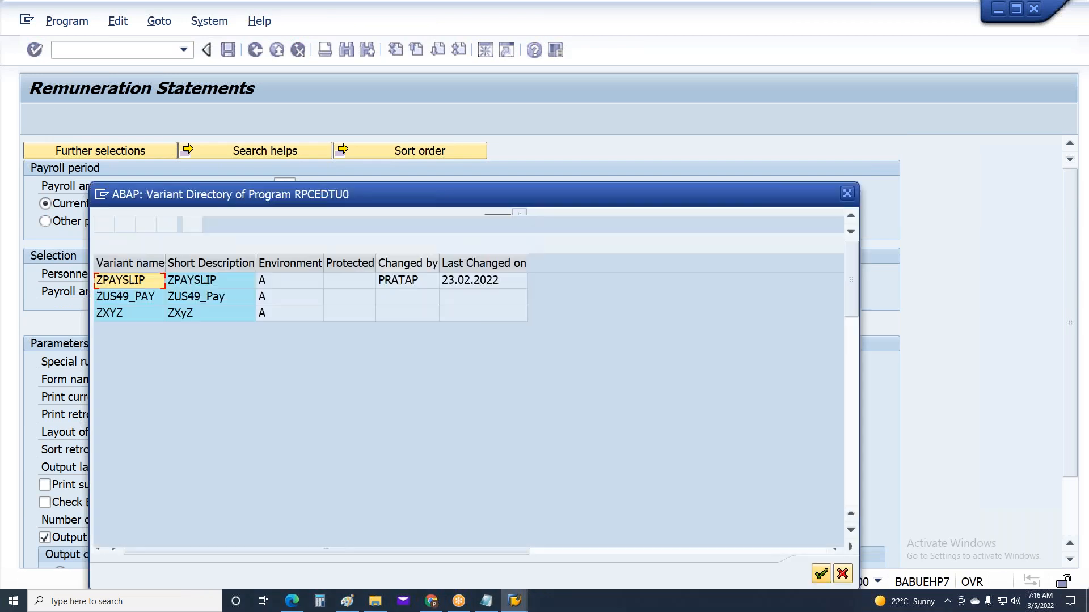
click(142, 281)
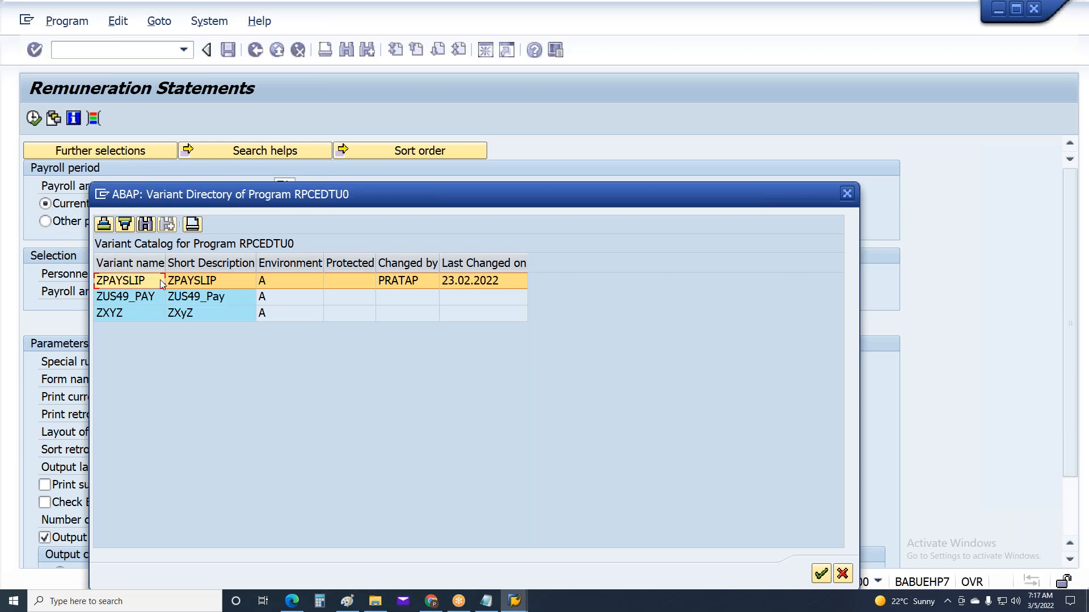
double_click(149, 282)
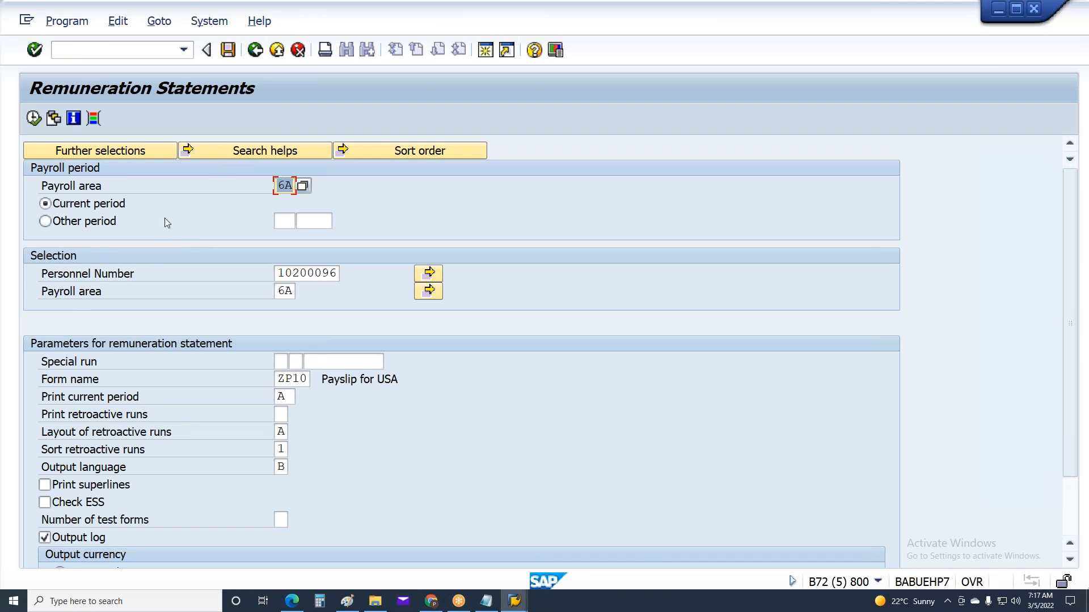
Step: Enter the test employee's personnel number in the remuneration statements selection and confirm the entry
scroll(35, 305, down, 2)
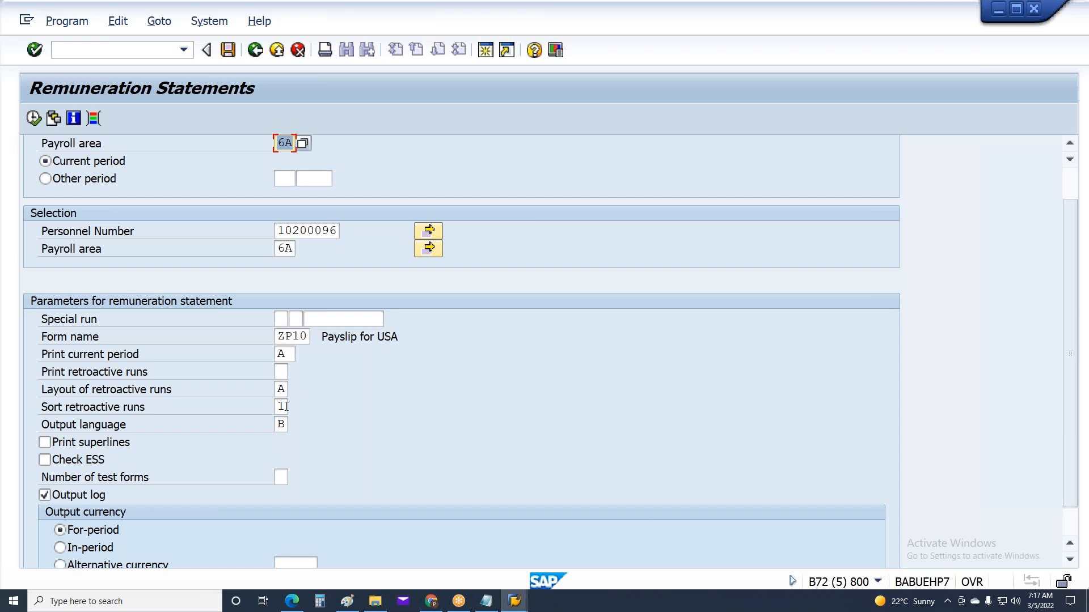
click(206, 444)
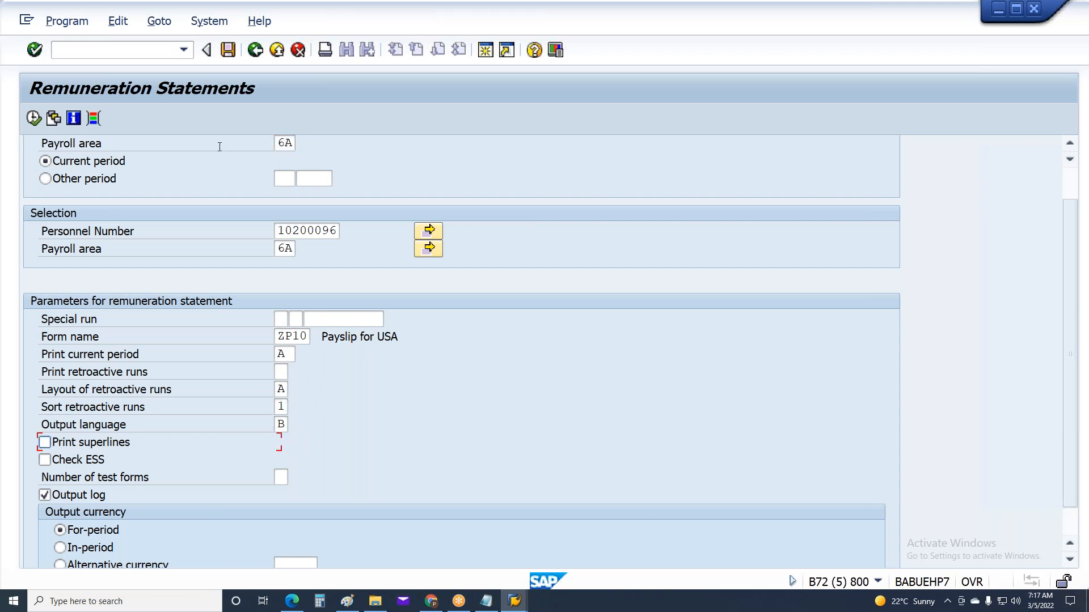
scroll(219, 146, up, 1)
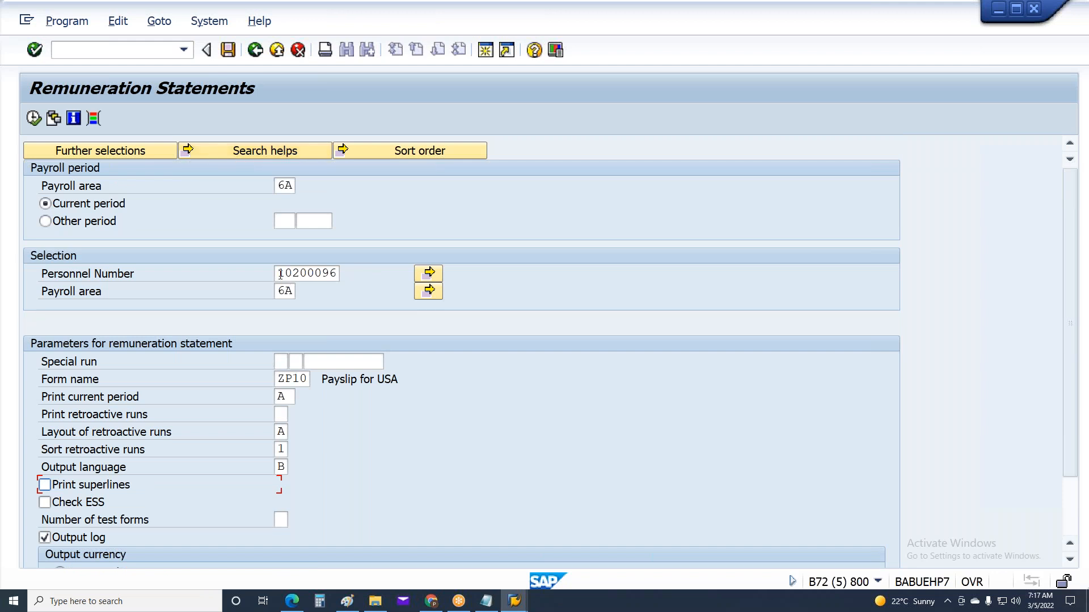
click(339, 273)
click(333, 287)
key(Return)
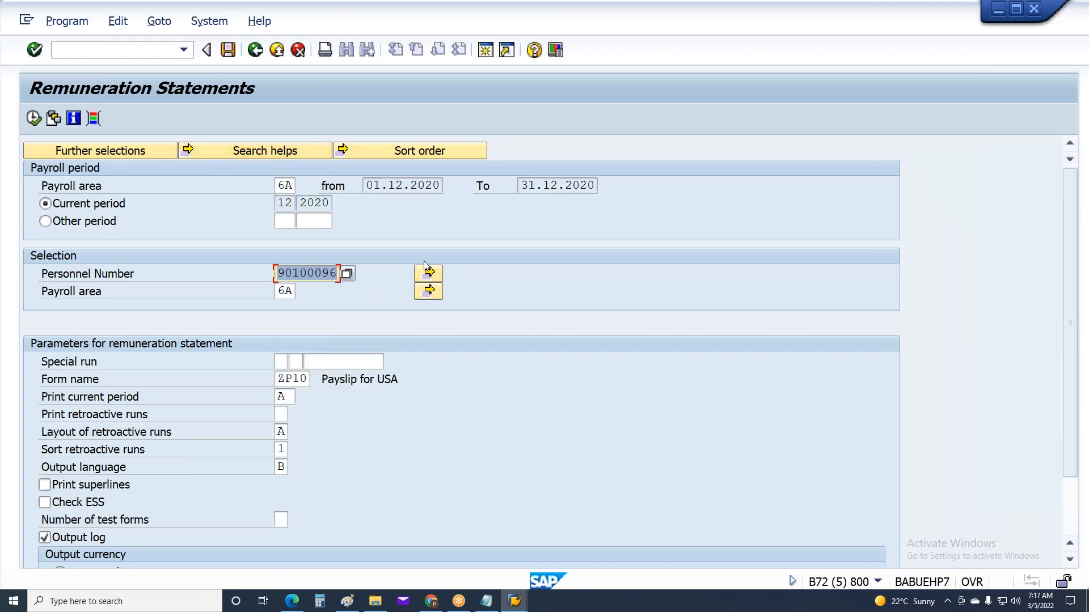
Step: Choose other period 1 2021, display the employee's payslip for it, and return to the selection
click(84, 222)
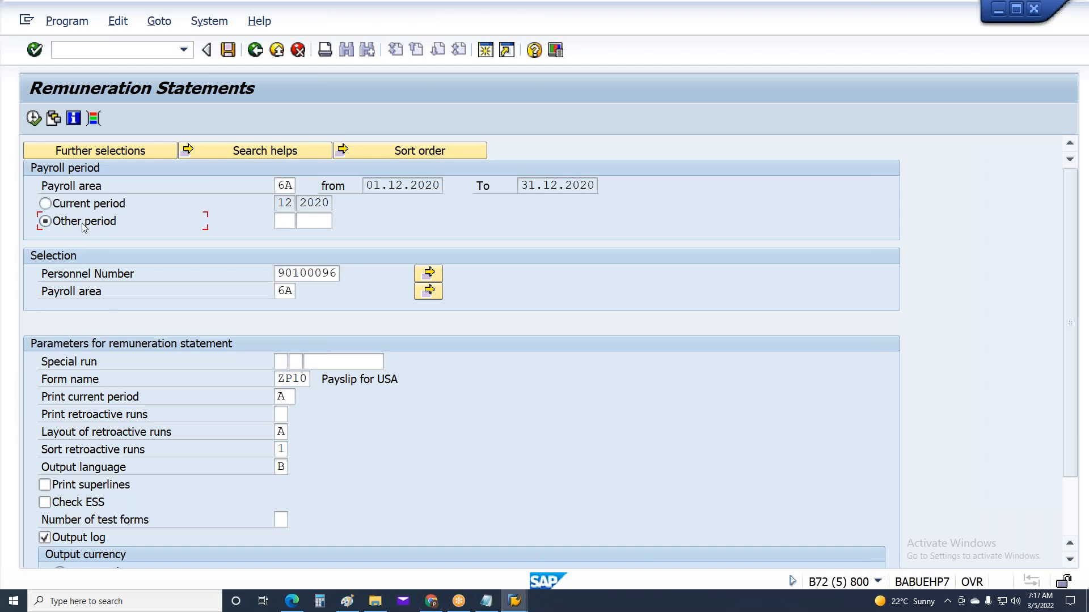
key(Tab)
text(1)
key(Tab)
text(2021)
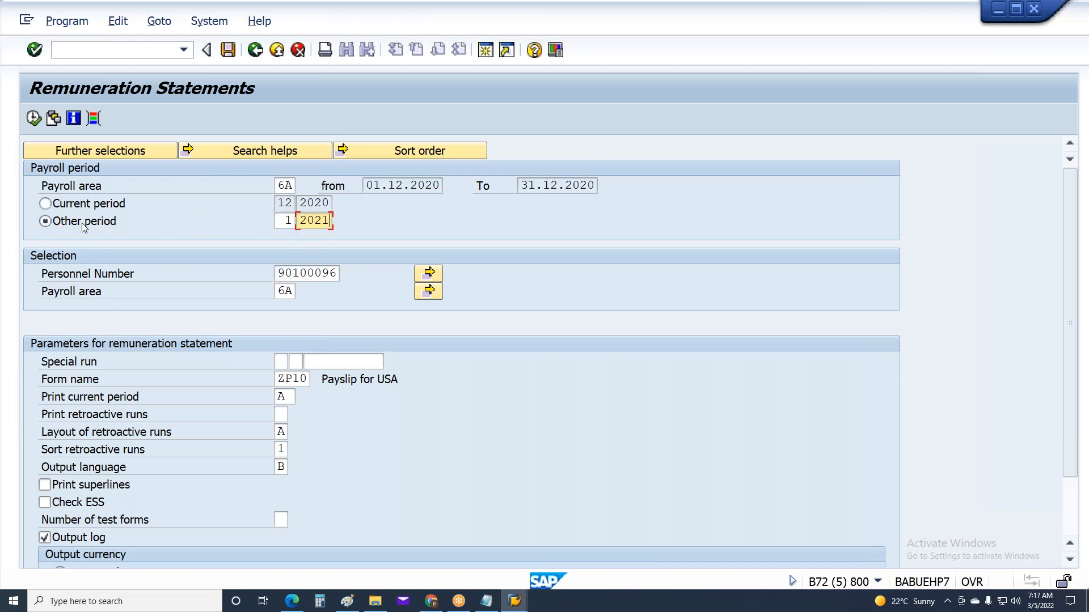
key(Return)
key(F8)
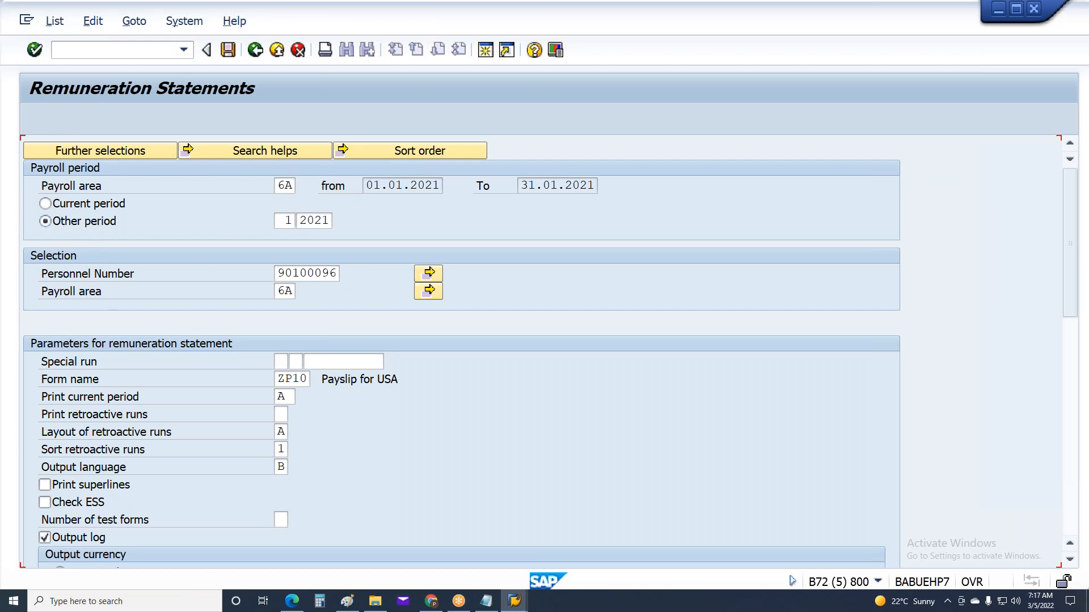
key(F3)
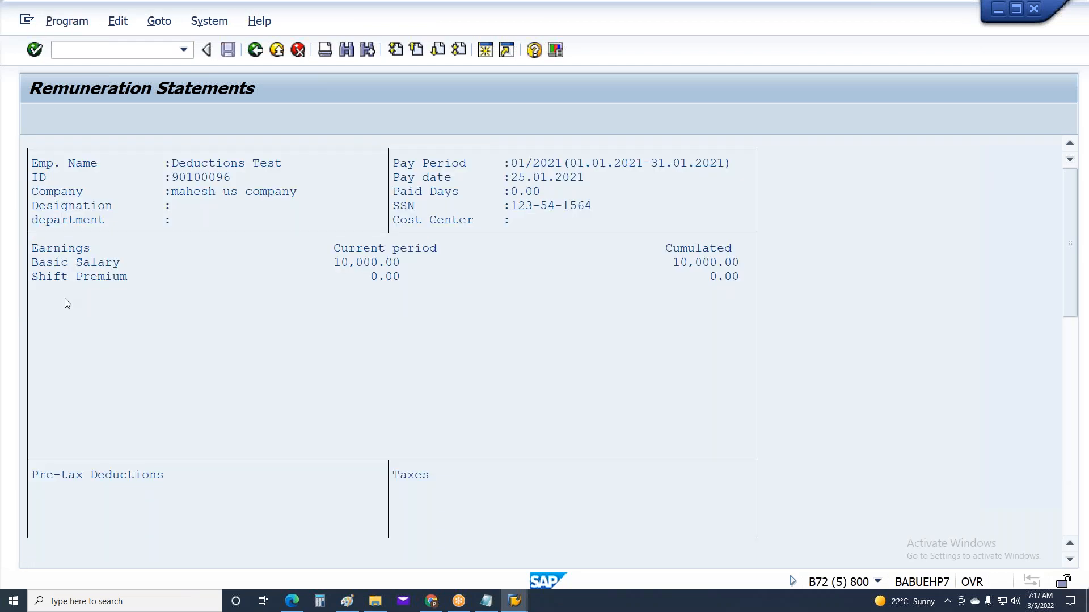
Step: Display the employee's payslip for period 2 2021 and return to the selection
double_click(295, 220)
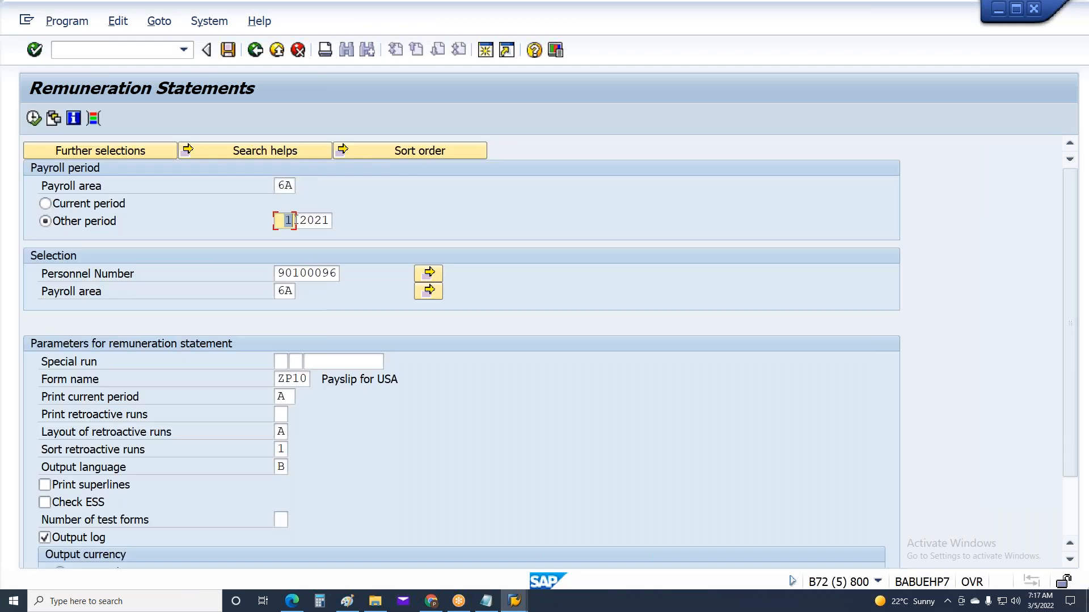
text(2)
key(F8)
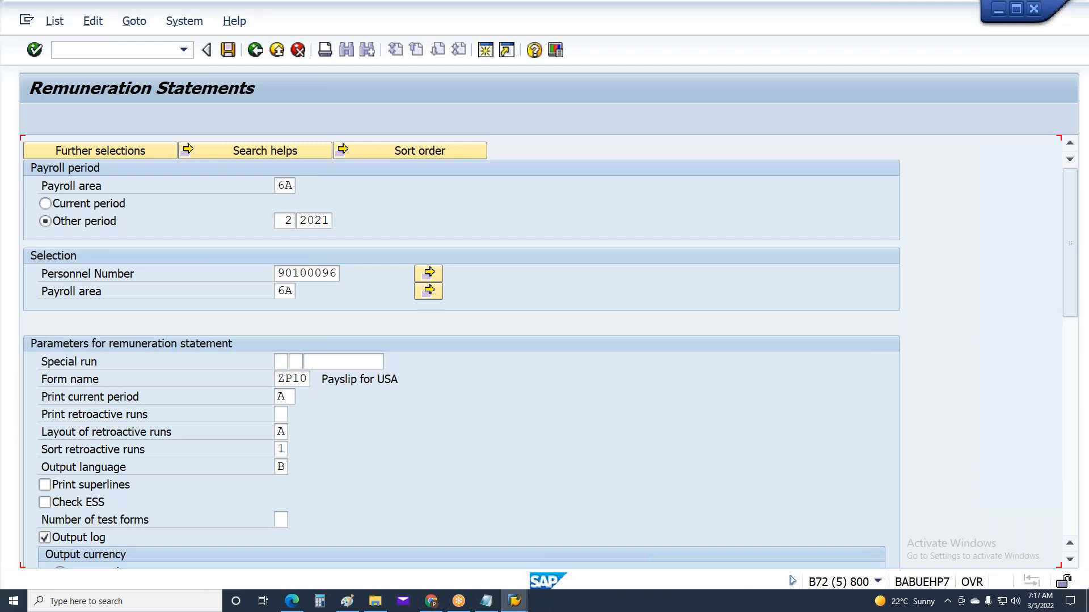
key(F3)
Step: Change the other period to 3 2021, view that payslip, and go back to the selection
click(288, 221)
double_click(293, 221)
text(3)
key(F8)
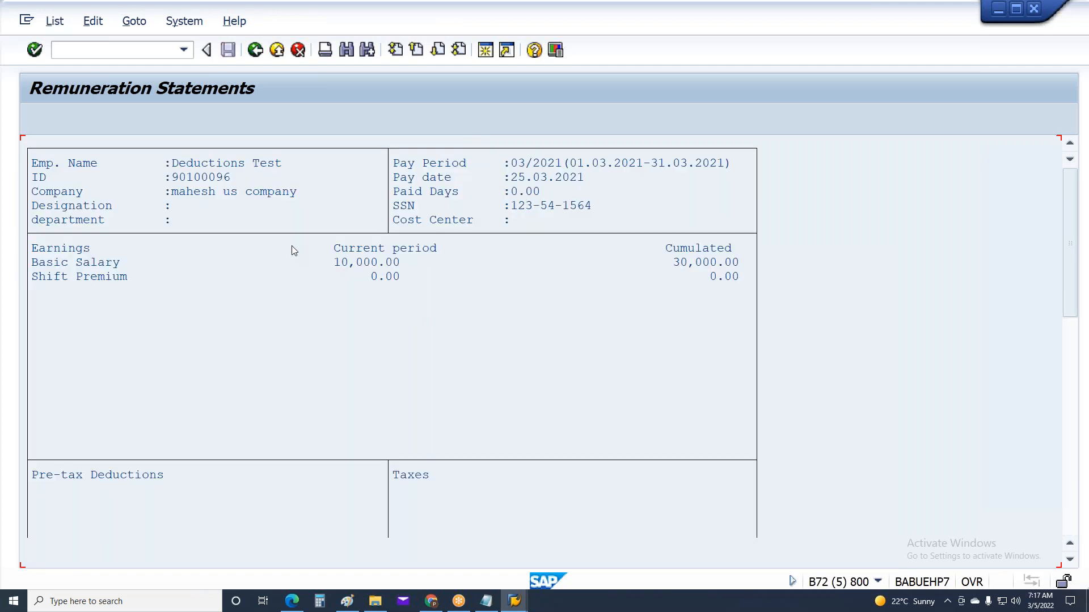
key(F3)
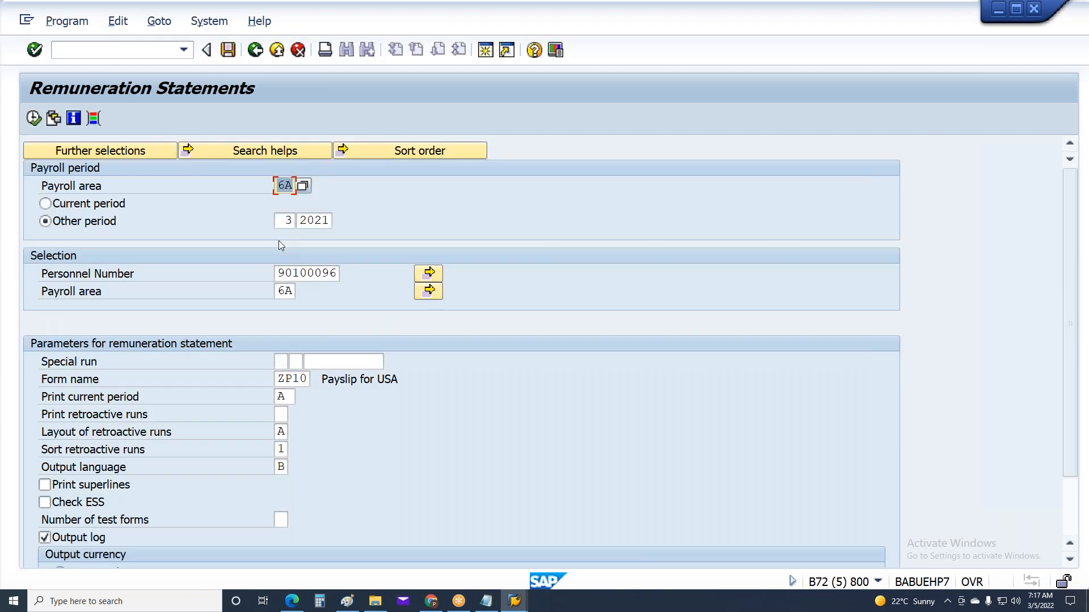
Step: Run the remuneration statement for period 4 2021 and return to the selection
text(4)
key(F8)
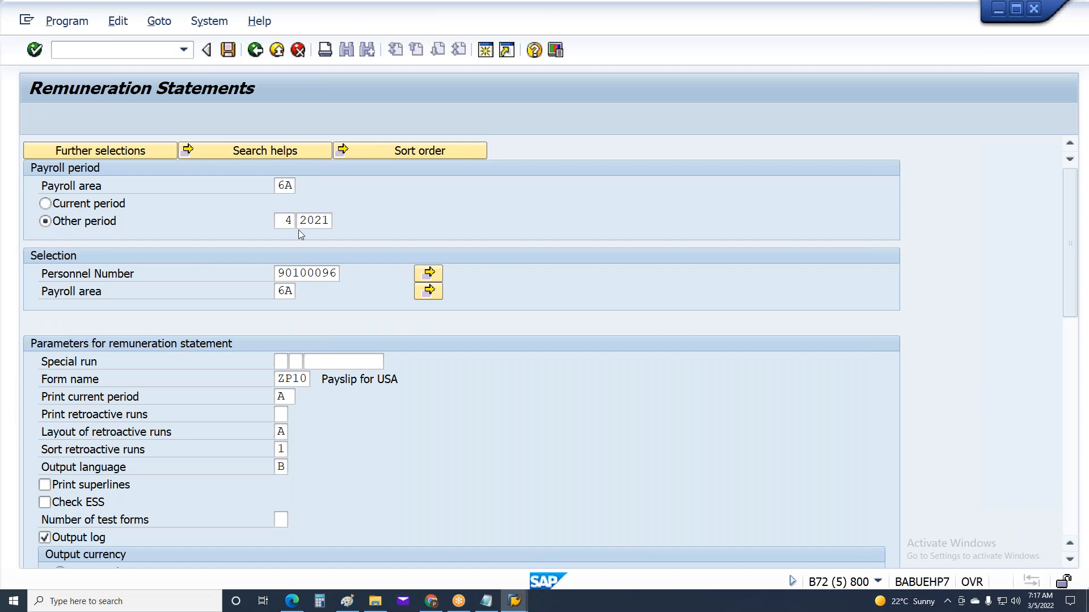
key(F3)
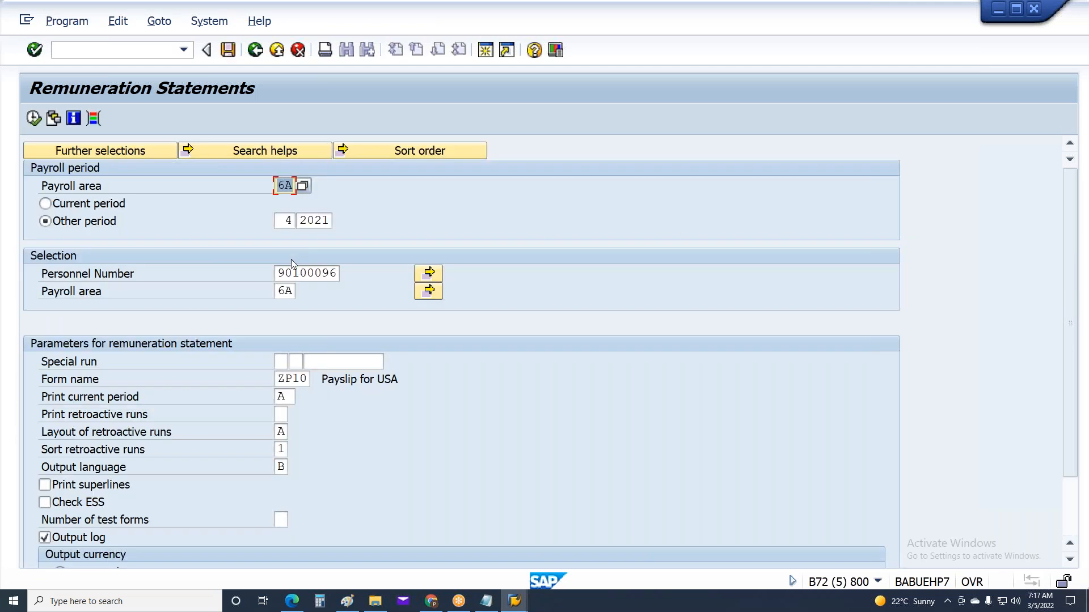
Step: Set the other period to 5 2021, run the remuneration statement, and return to the selection
click(287, 221)
text(5)
key(F8)
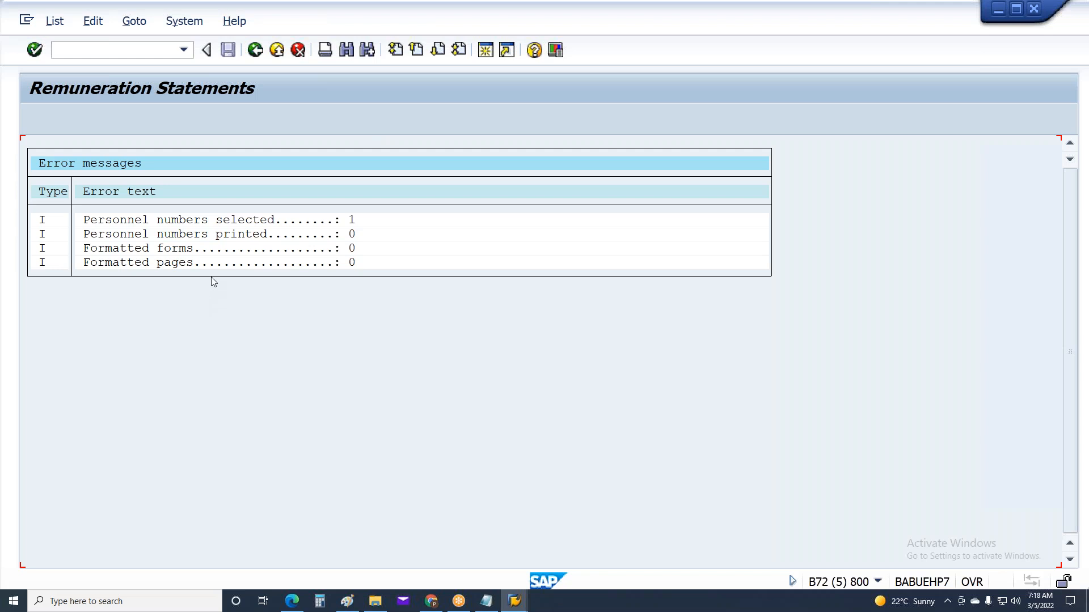
key(F3)
Step: Review the selection parameters and form name ZP10, and rerun the statement for the same period before returning to the selection
scroll(174, 404, down, 3)
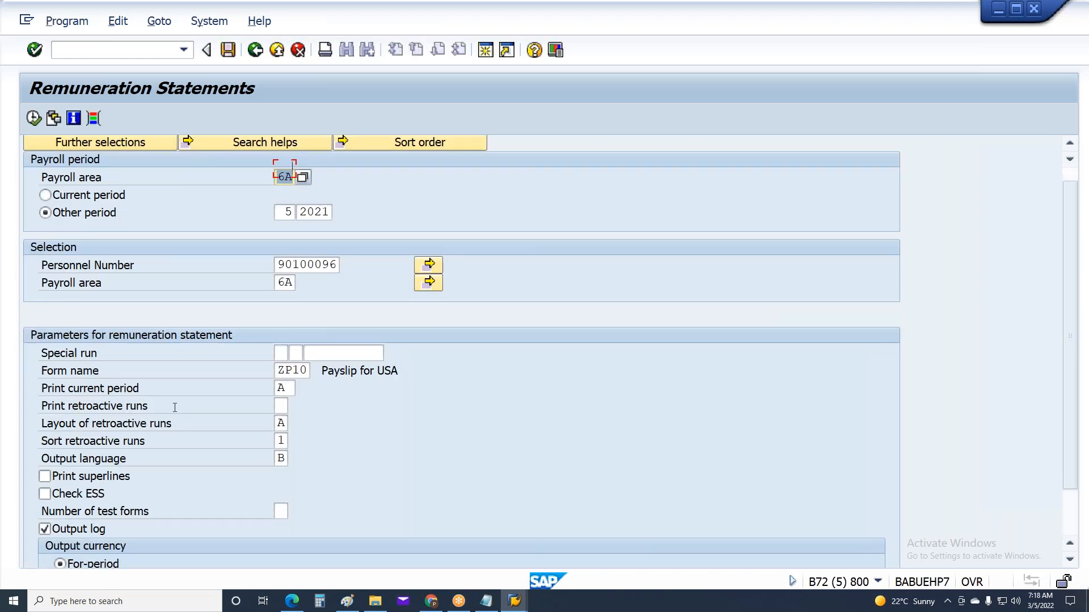
scroll(207, 333, down, 2)
scroll(213, 337, up, 3)
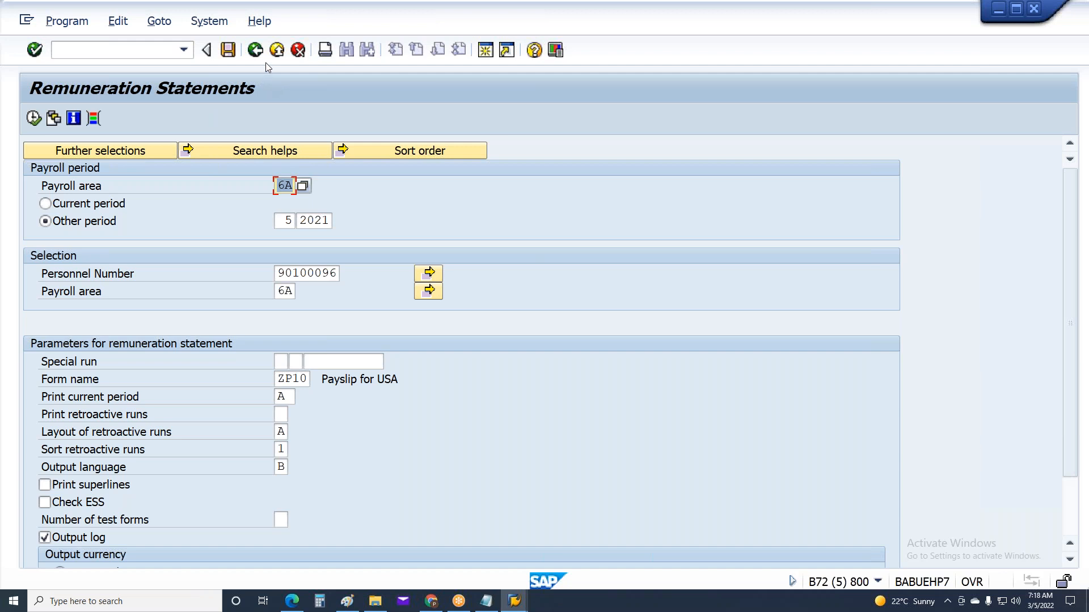
key(F8)
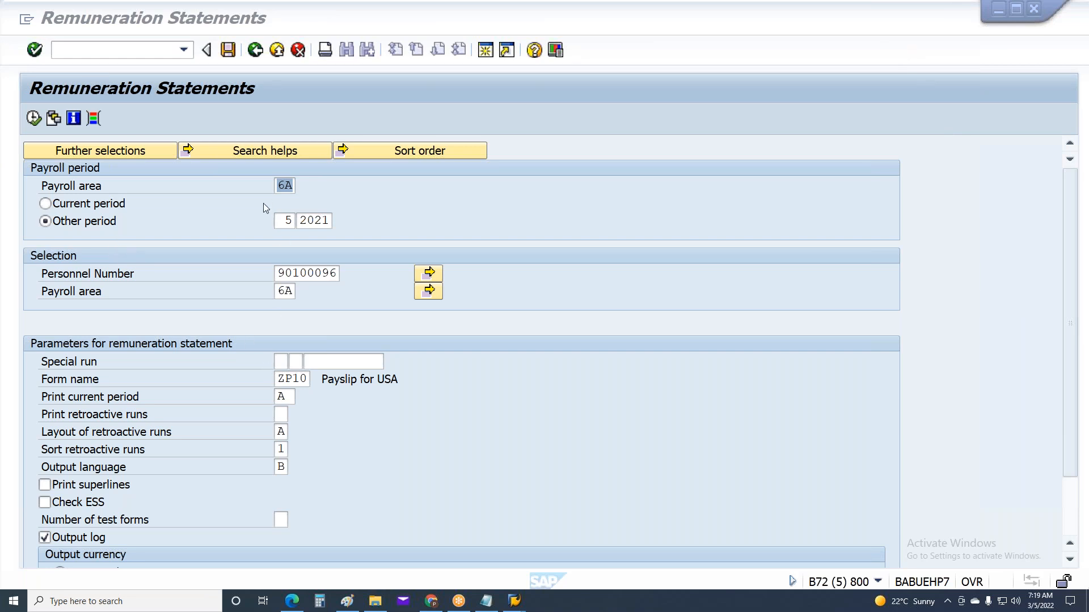
click(276, 185)
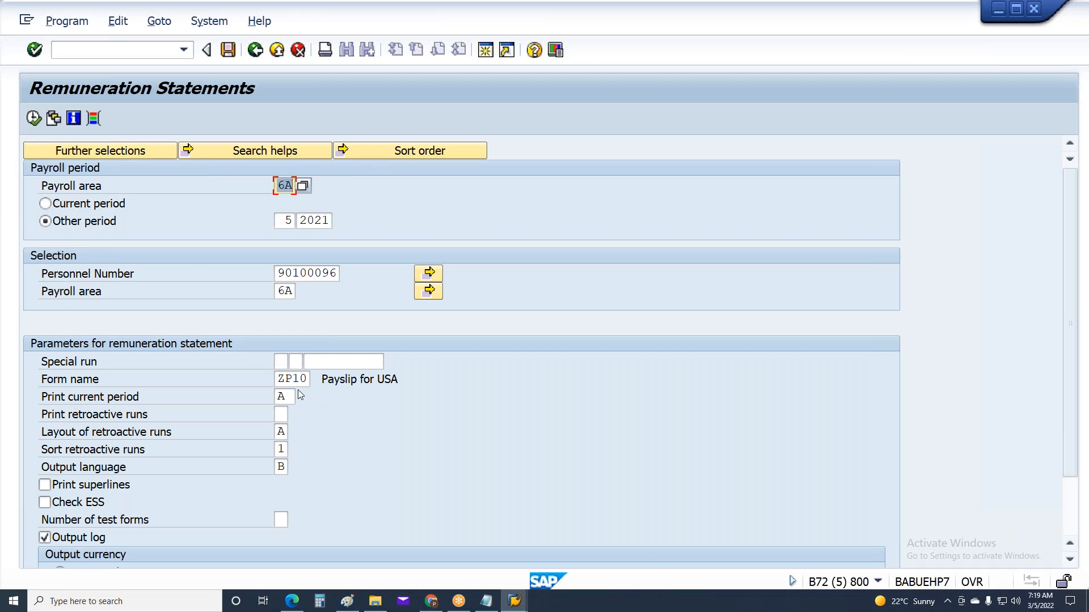
double_click(279, 379)
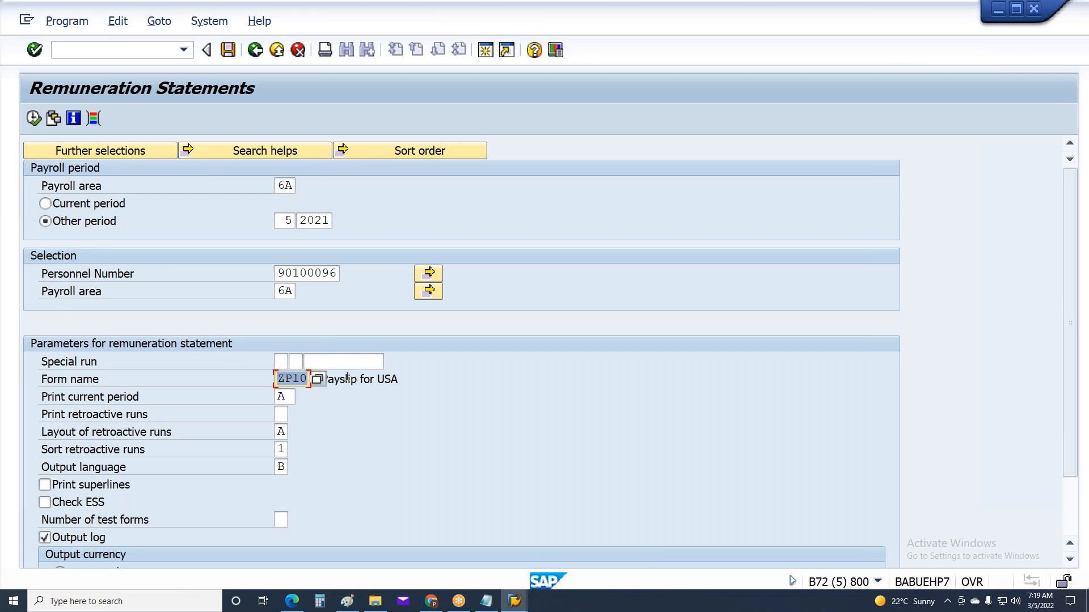
key(F8)
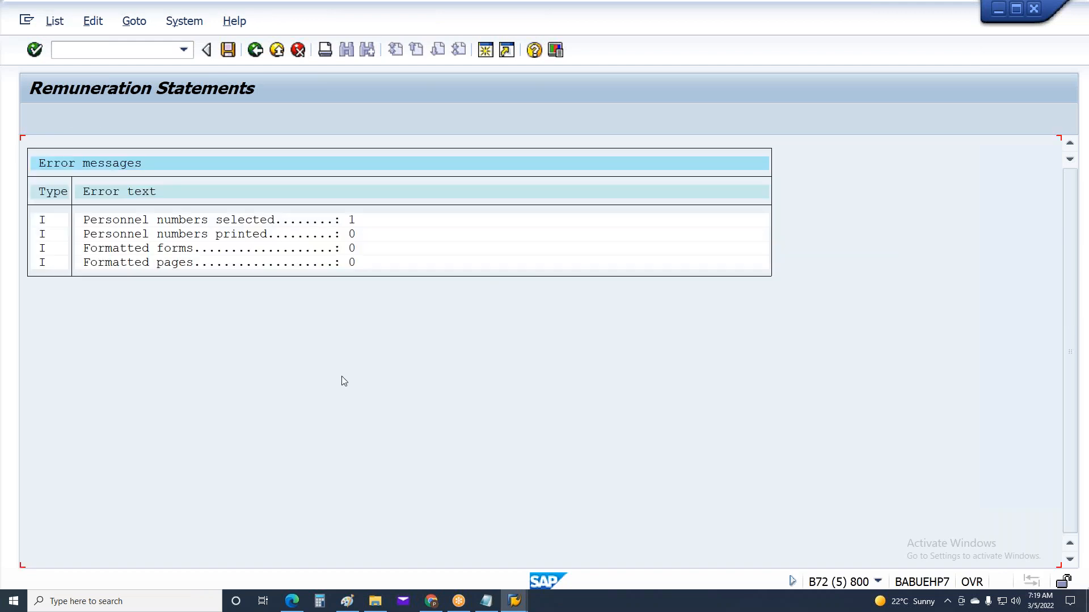
key(F3)
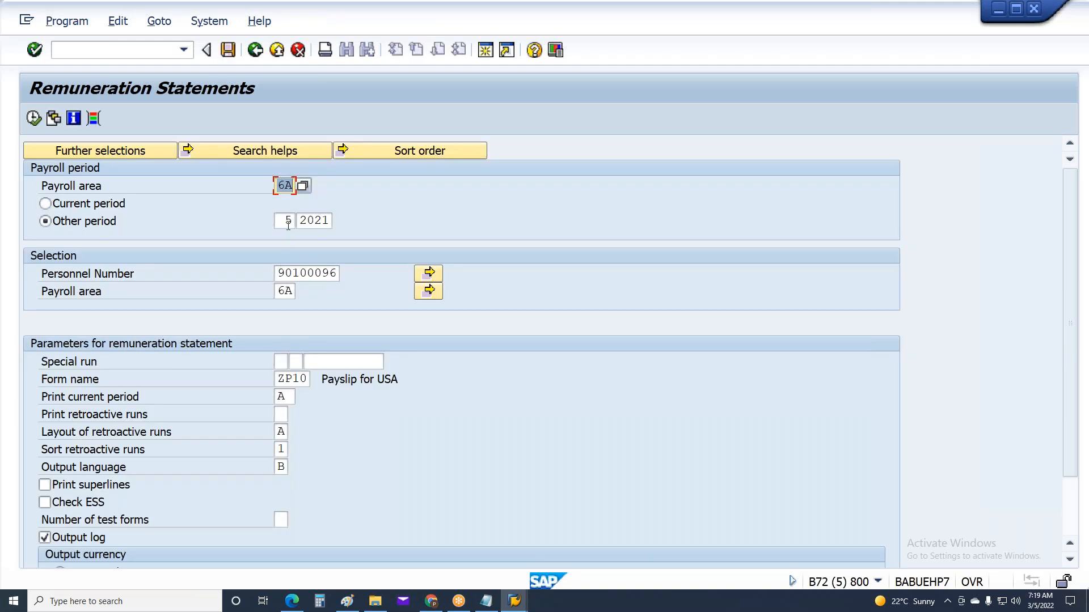
Step: Set the other period back to 4 2021 and display the payslip with form ZP10
drag(286, 223, 378, 230)
text(4)
key(F8)
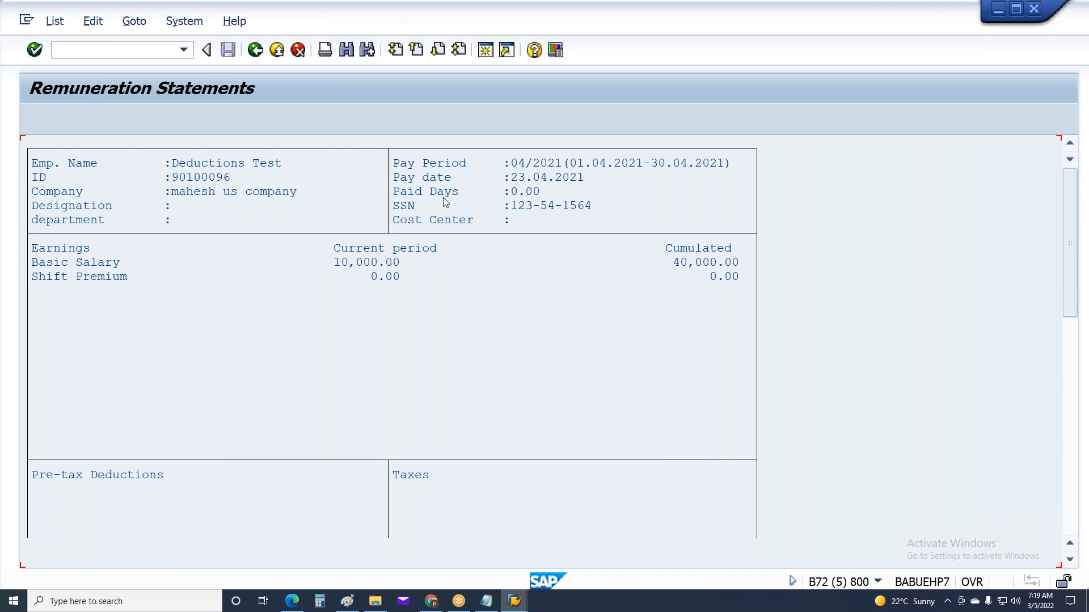
Step: Review the remuneration statement parameters in the Payroll Driver (USA) session and return to the Remuneration Statements selection
key(alt+Tab)
scroll(312, 343, up, 3)
scroll(339, 479, down, 3)
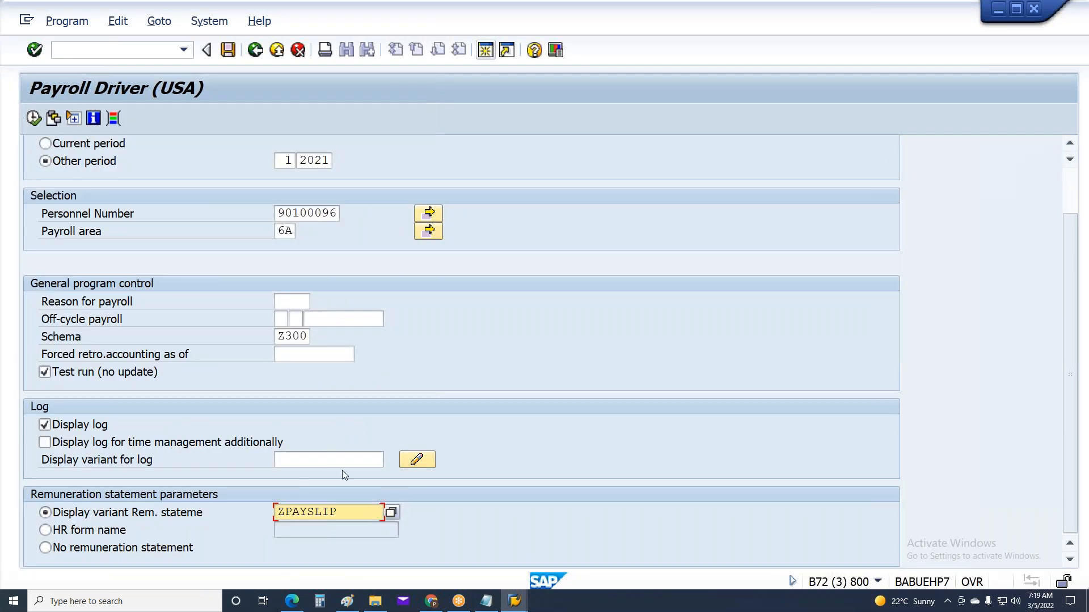
key(alt+Tab)
key(F3)
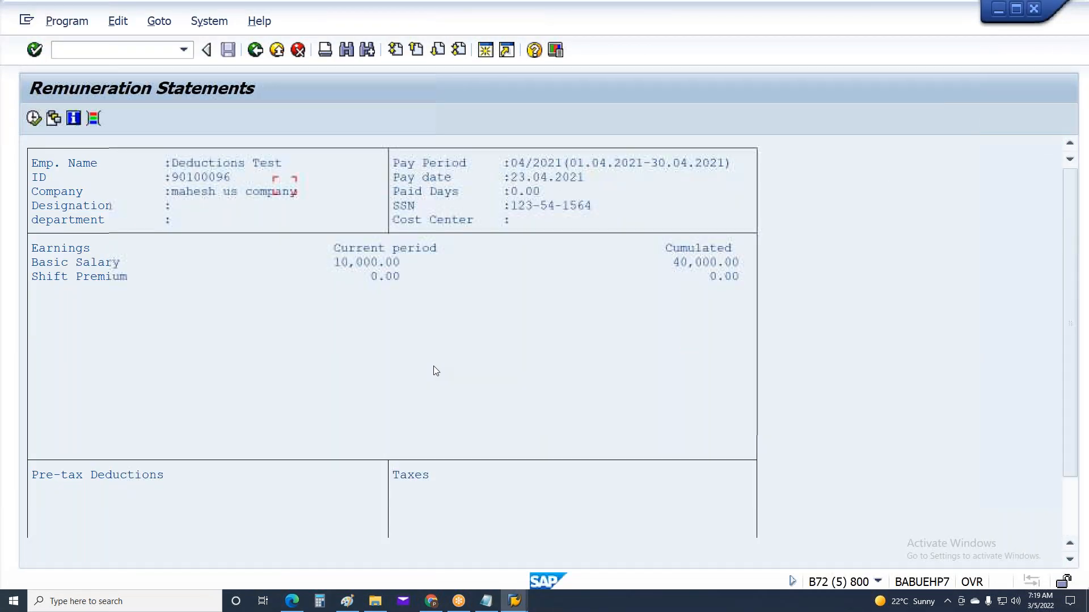
Step: Change the form name to UF01, display the payslip in that form, and return to the selection
drag(281, 380, 326, 374)
key(BackSpace)
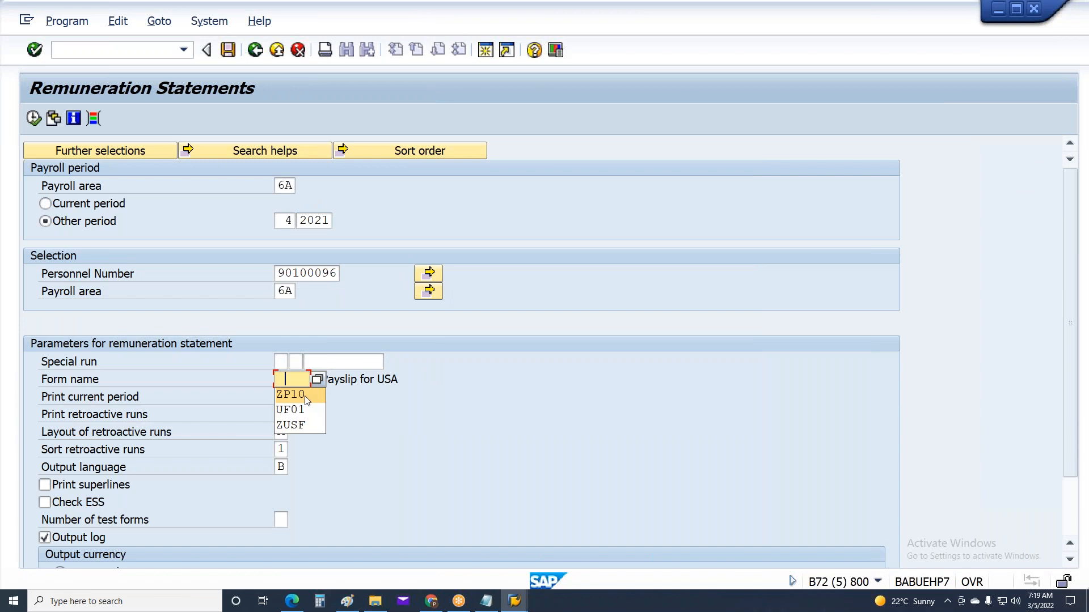
key(F8)
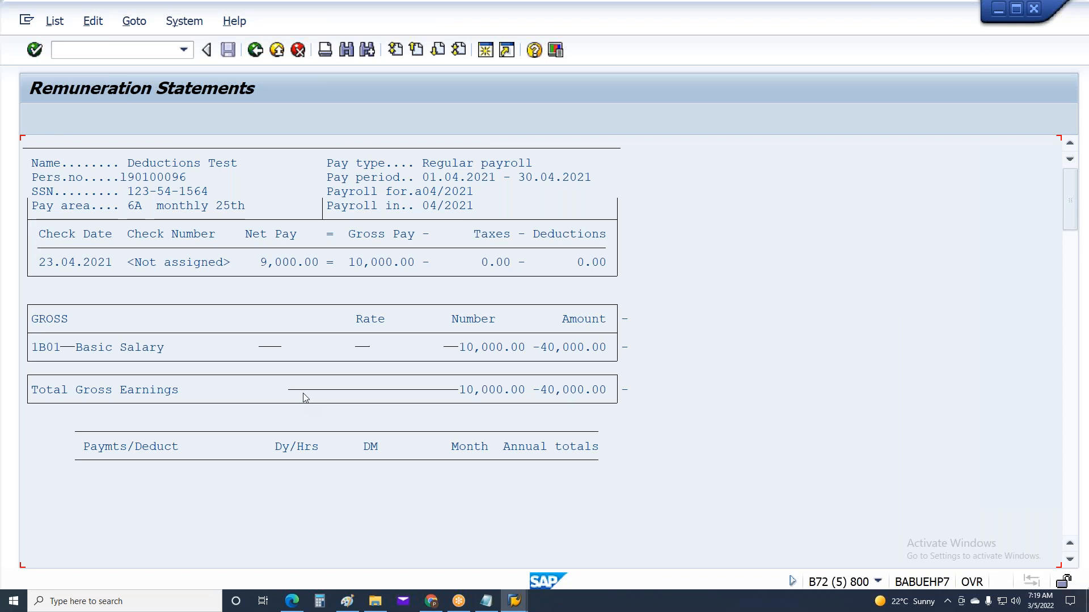
key(F3)
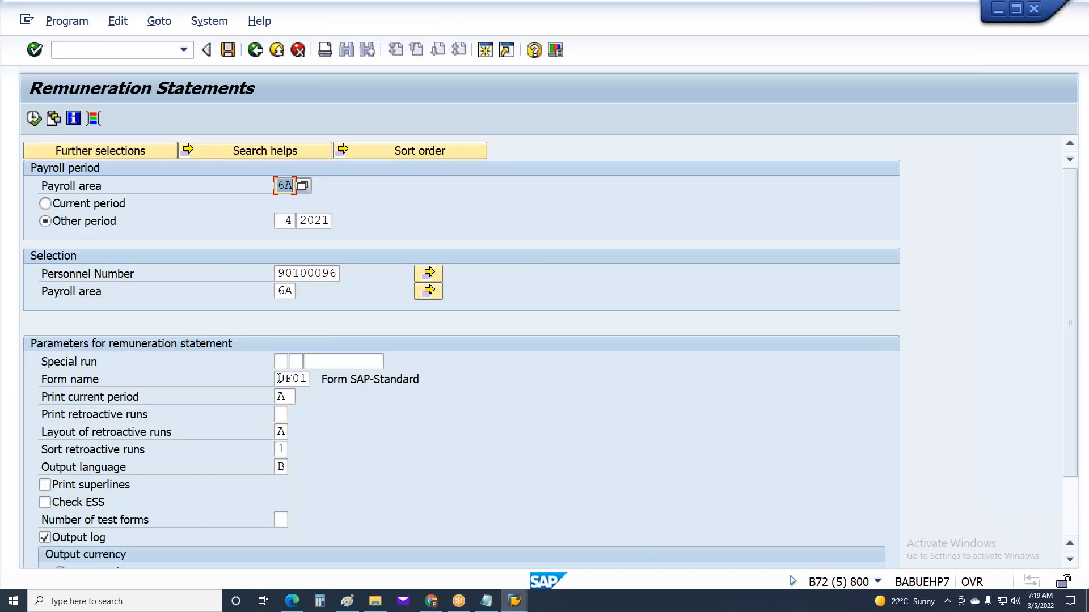
Step: Change the form name to ZUSF, view the earnings and deductions layout of the payslip, and return to the selection
double_click(281, 378)
key(BackSpace)
click(296, 426)
key(F8)
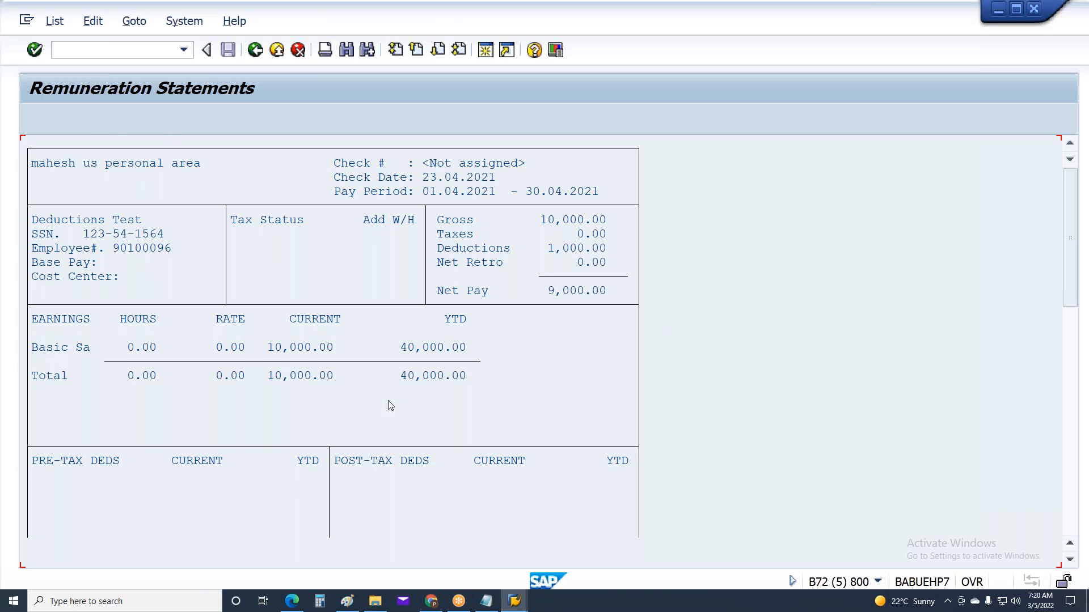
scroll(386, 391, down, 2)
scroll(387, 352, down, 1)
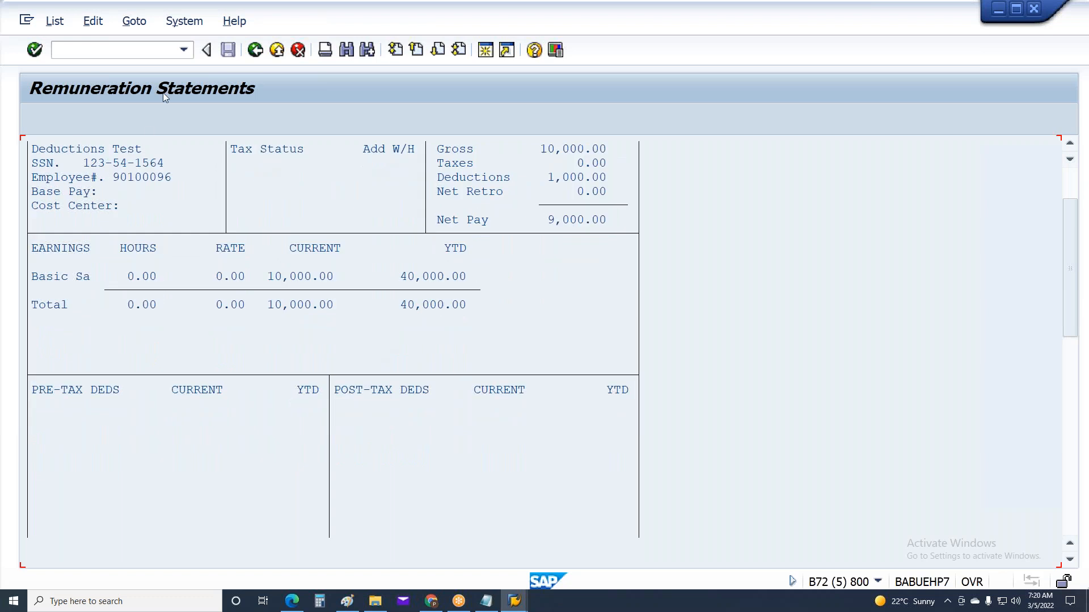
click(256, 50)
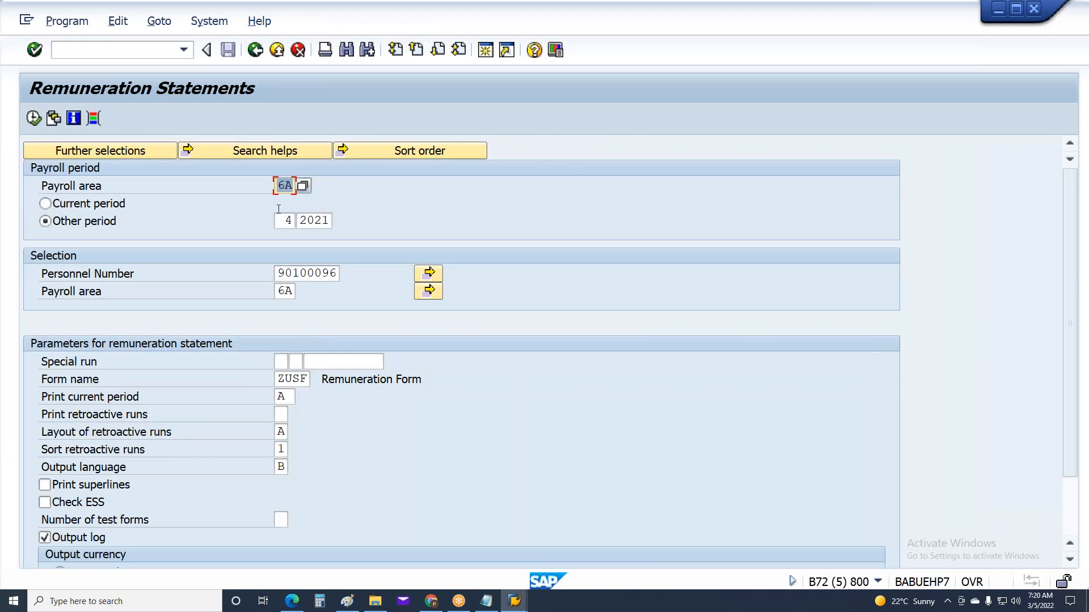
Step: Switch to the Payroll Driver (USA) session showing variant ZPAYSLIP, and bring up the Paint drawing
click(280, 380)
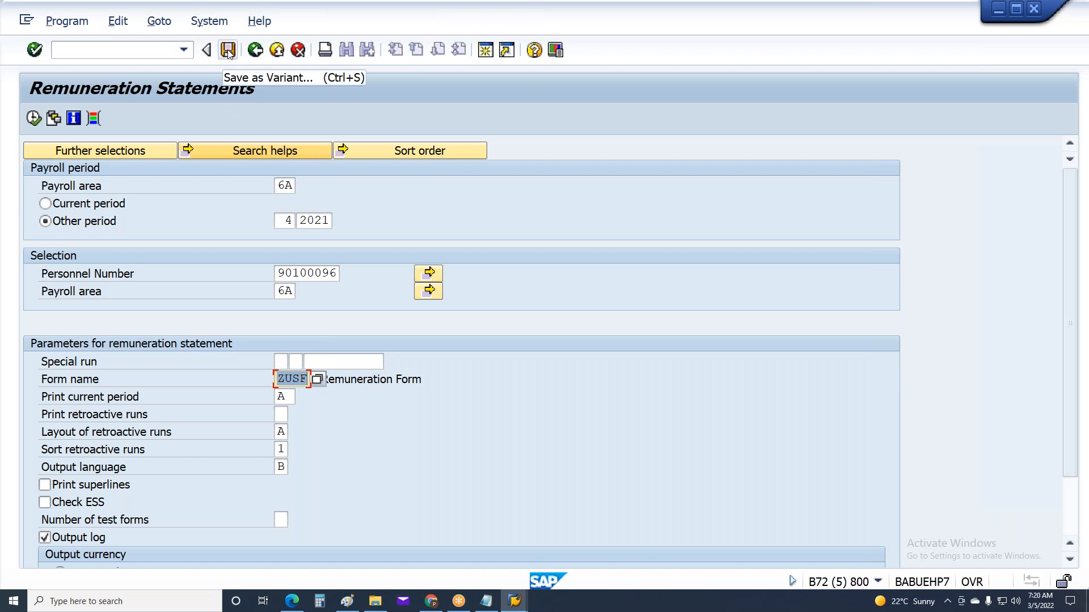
click(510, 599)
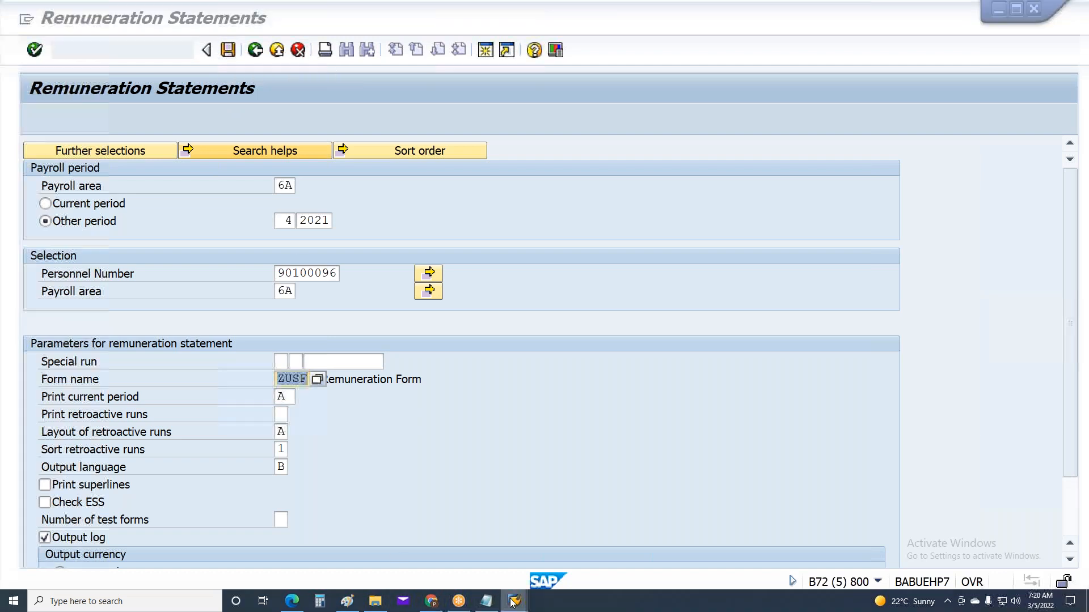
click(515, 564)
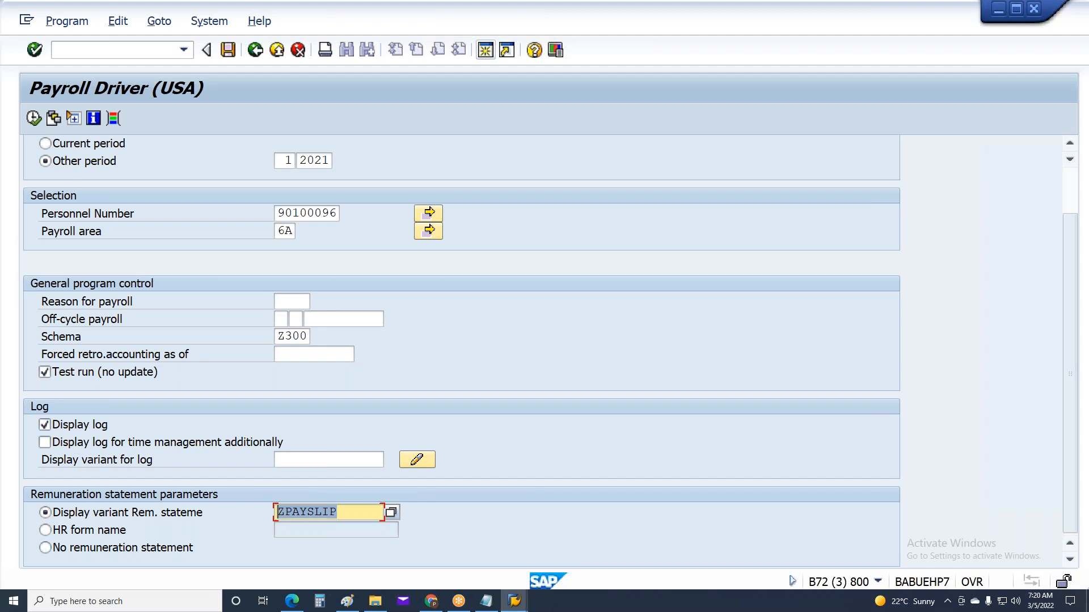
click(347, 601)
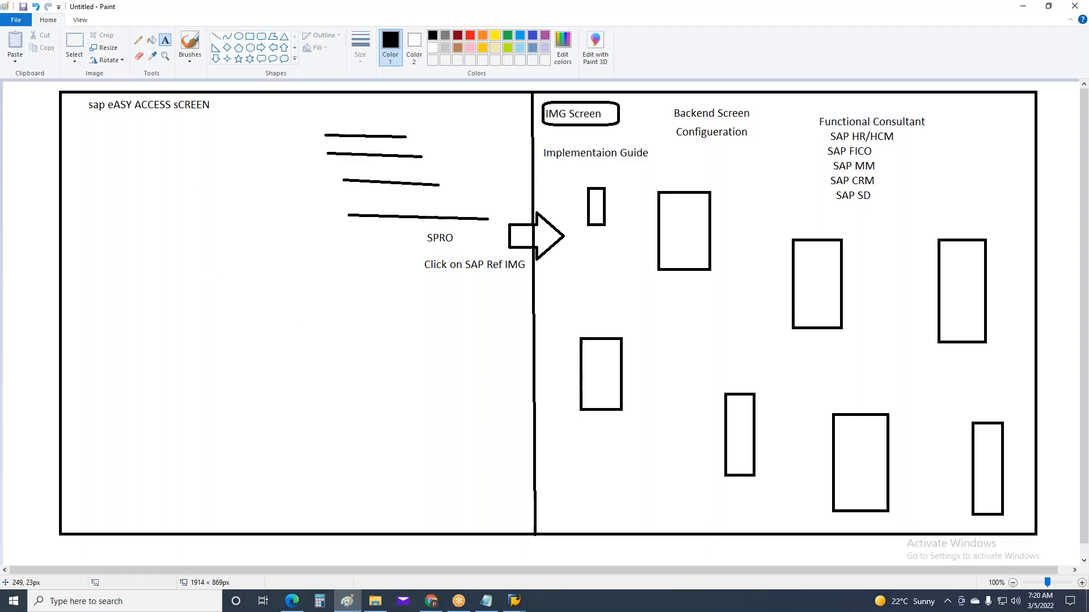
Step: Select the whole existing diagram on the canvas and delete it
click(74, 42)
drag(52, 119, 1051, 558)
key(Delete)
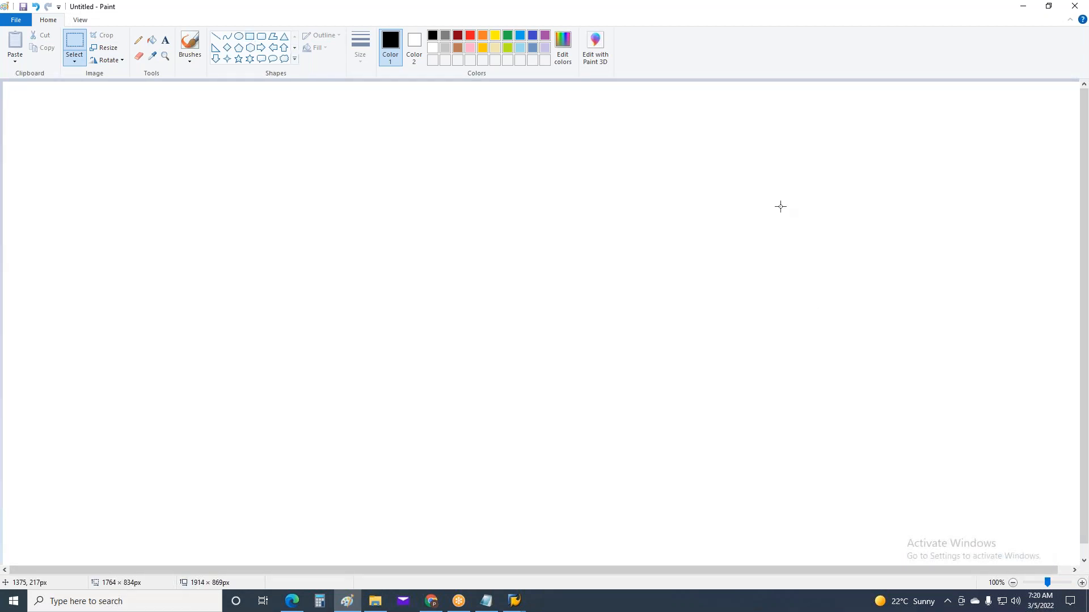
drag(816, 141, 945, 356)
Step: Draw a rectangle about 134 × 309 px on the right part of the canvas and add the text "Payslip Design" above it
click(250, 36)
drag(818, 147, 895, 321)
click(165, 41)
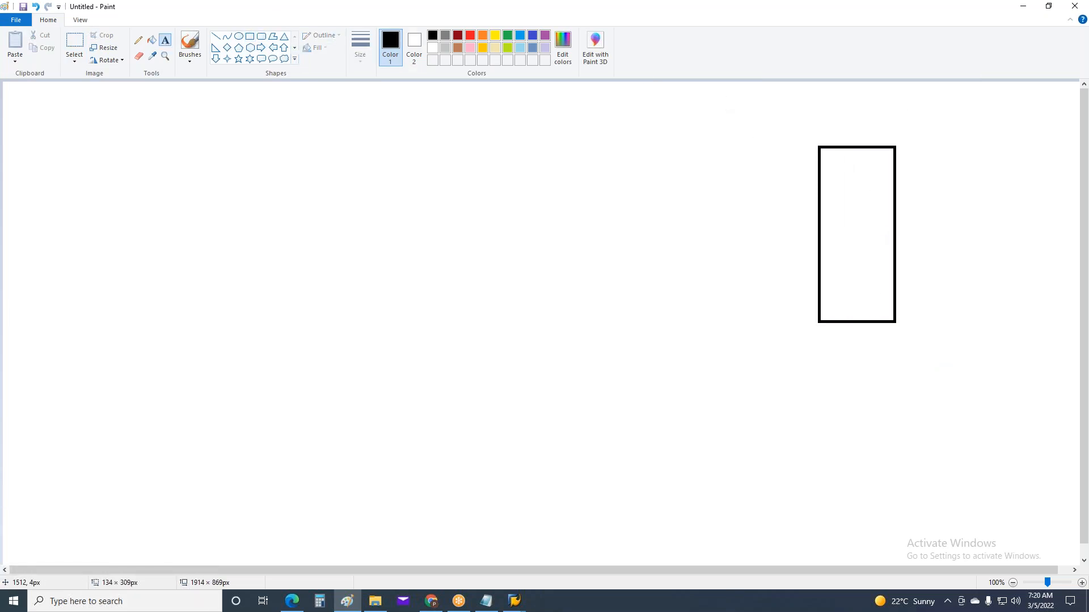
click(801, 113)
click(802, 138)
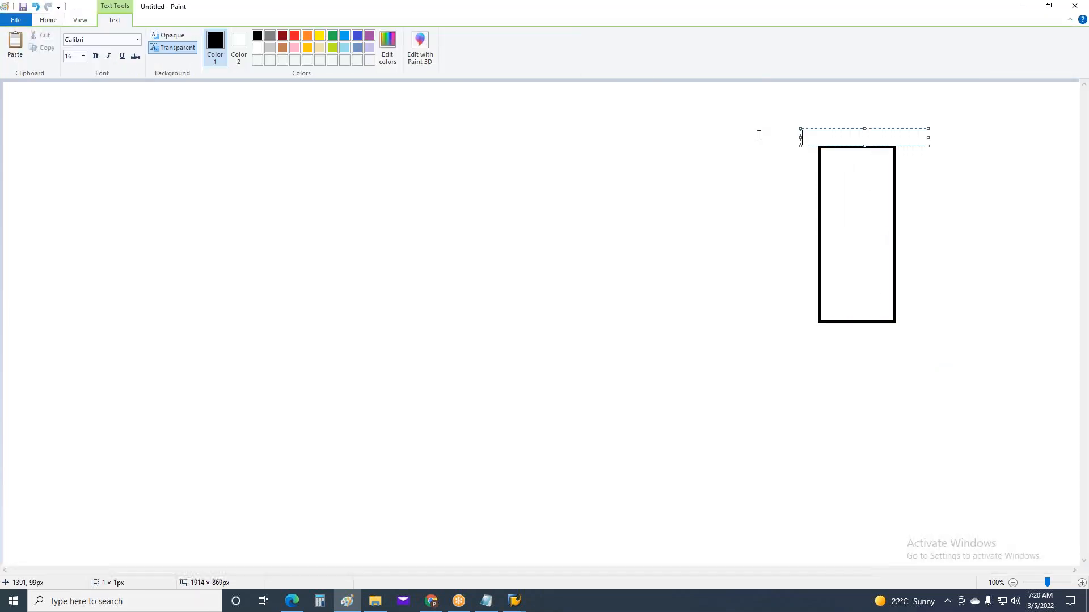
text(Payslip Design)
click(546, 148)
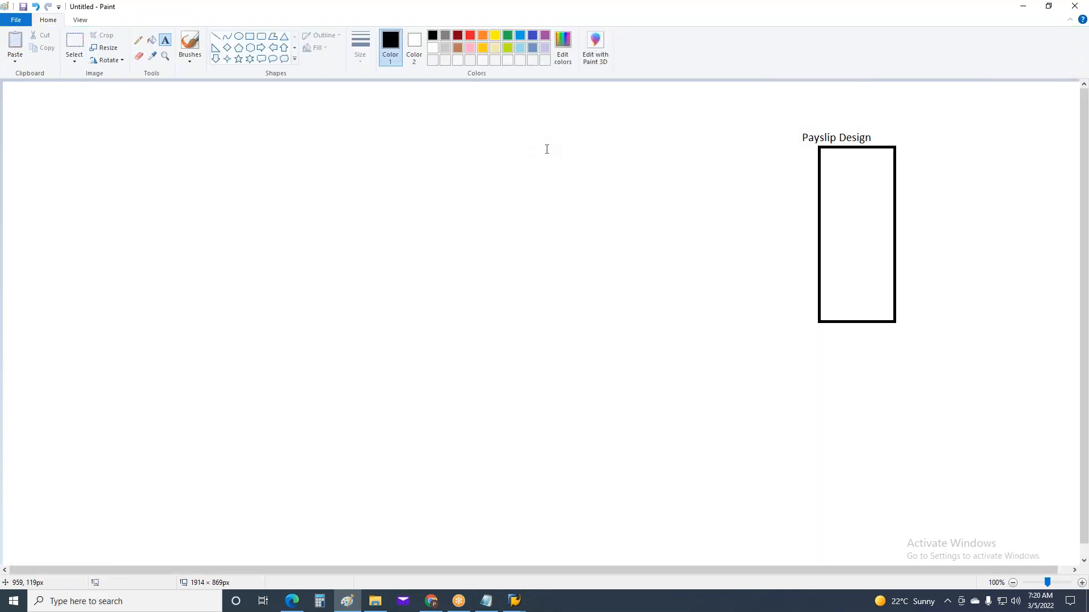
Step: Add the text "PE51" beside the Payslip Design label
click(260, 37)
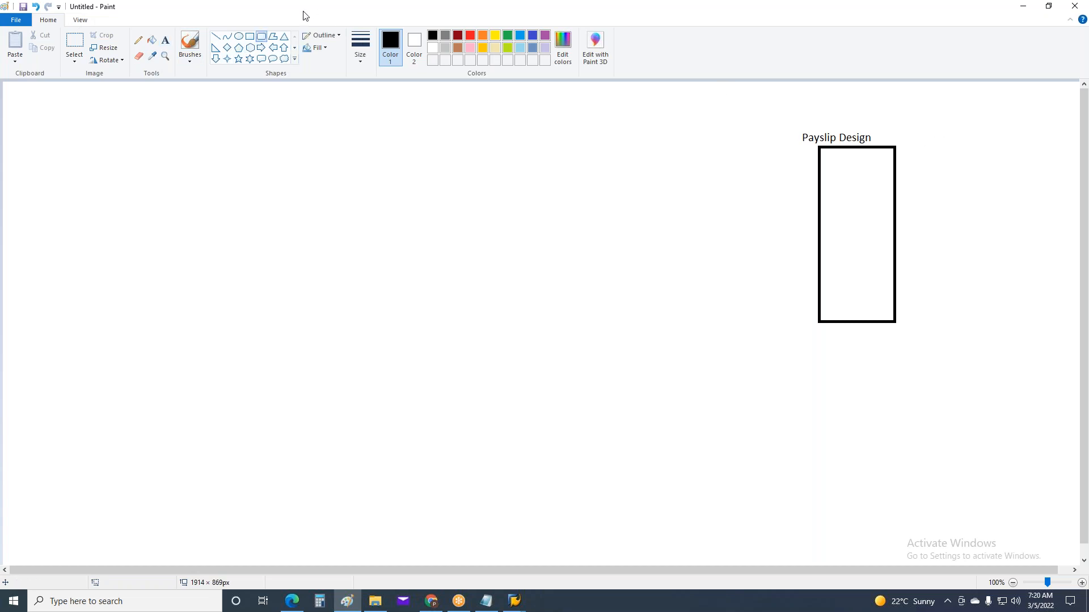
click(216, 38)
click(165, 39)
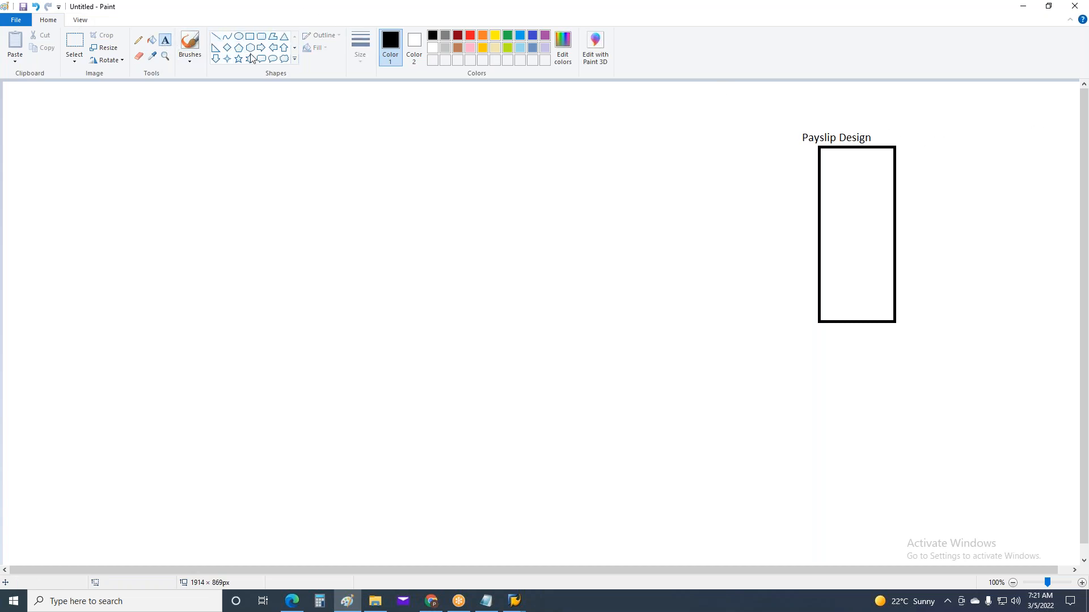
click(895, 127)
text(PE51)
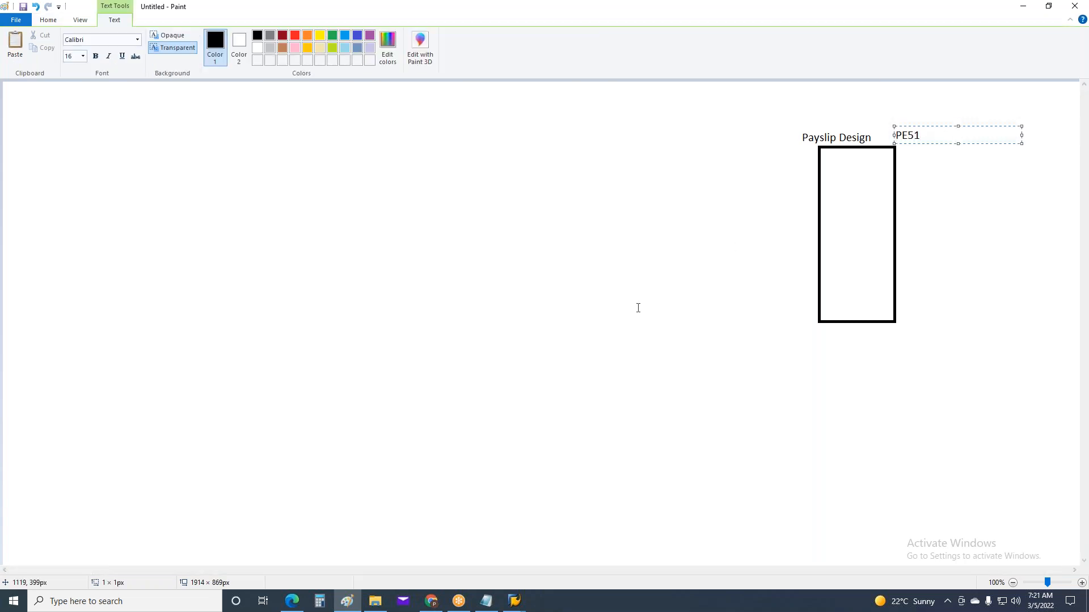
click(637, 308)
Step: Draw a rectangle about 416 × 766 px in the middle of the canvas with a smaller box about 176 × 59 px inside it
click(216, 37)
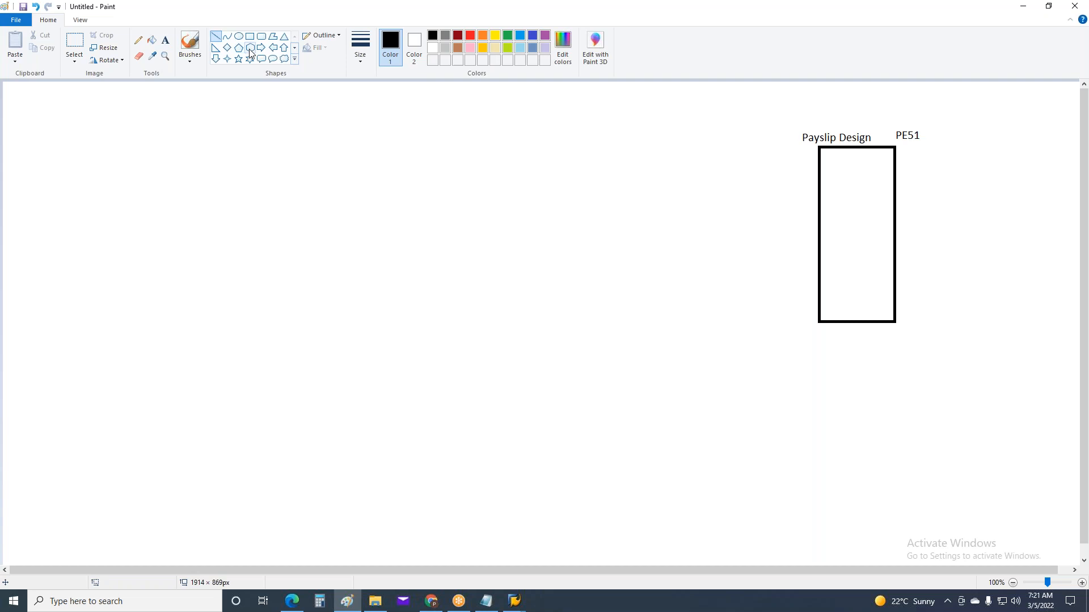
click(250, 36)
drag(447, 115, 685, 549)
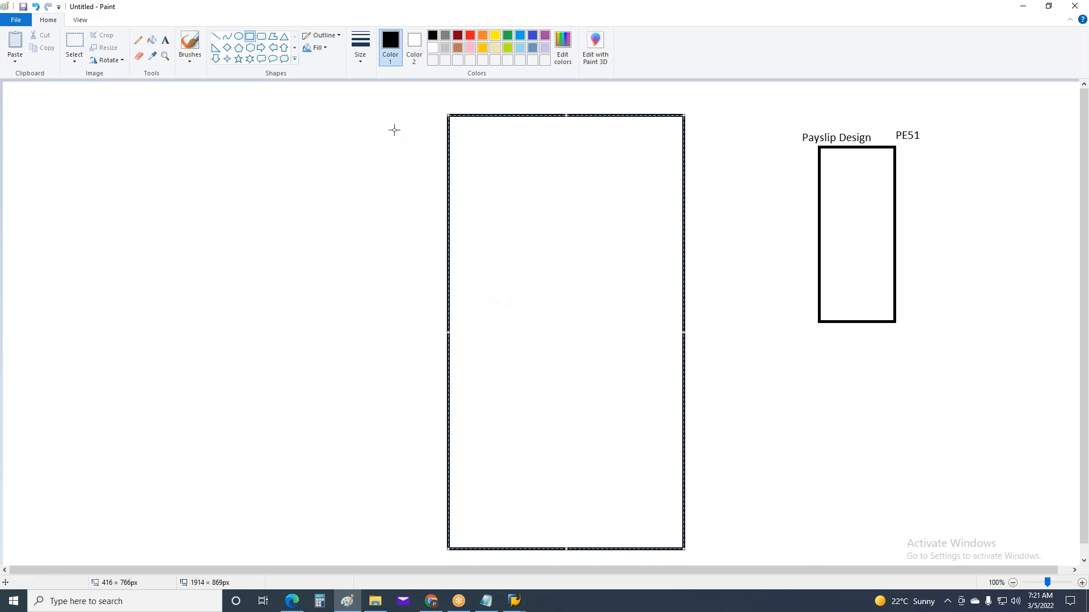
click(340, 233)
drag(489, 318, 589, 350)
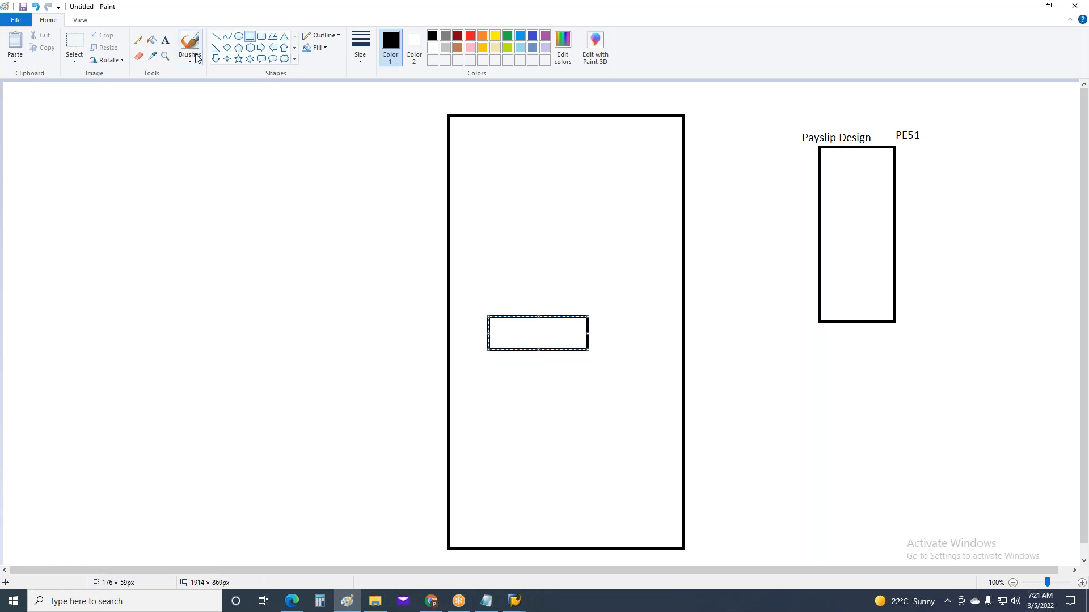
Step: Label the small box inside the middle rectangle with the text "Form" on its left
click(165, 40)
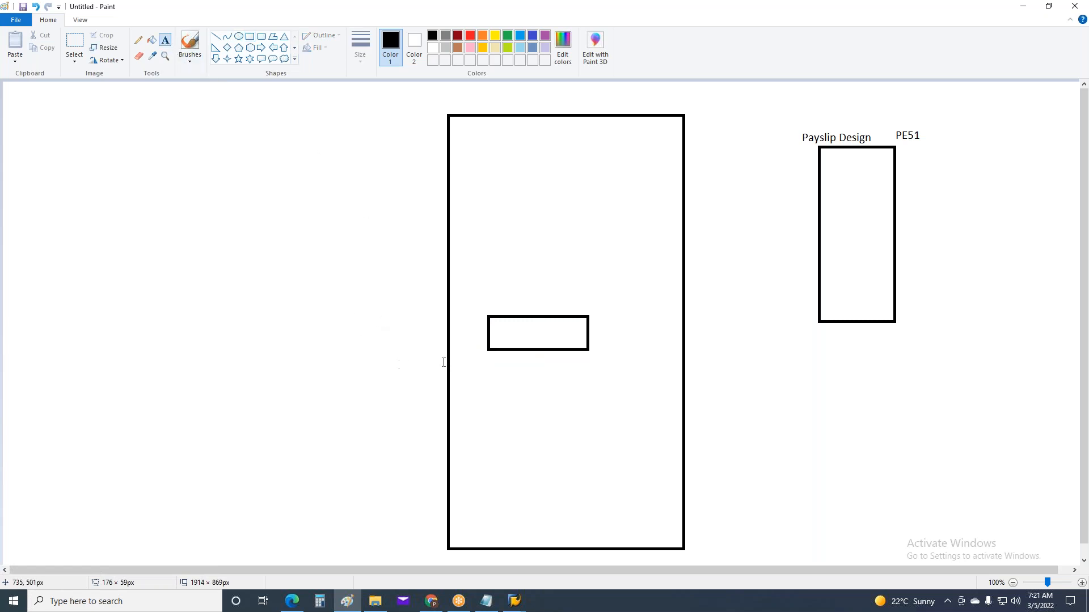
click(455, 333)
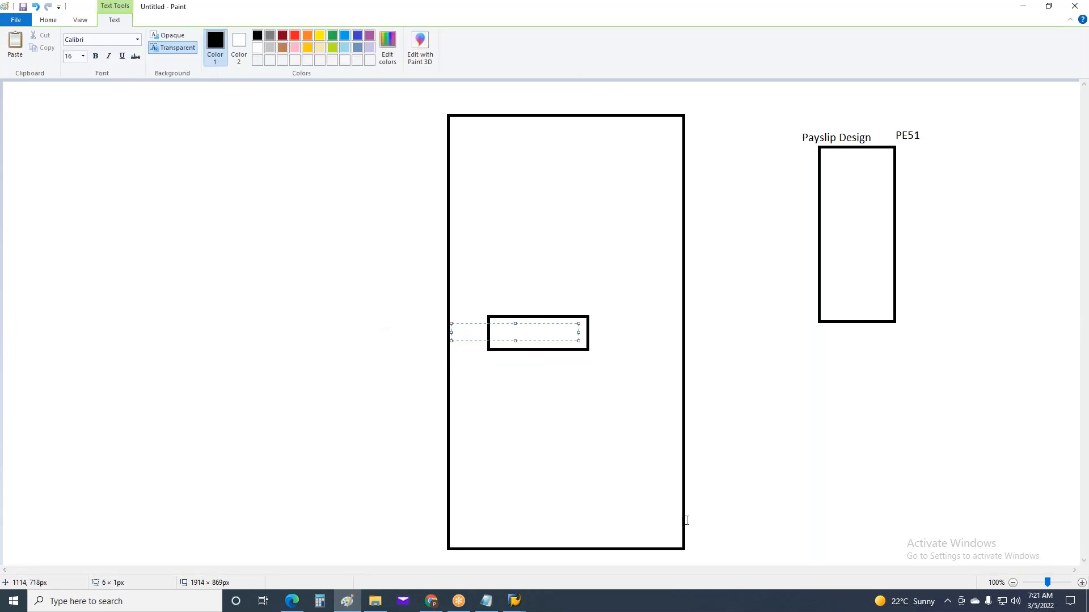
text(Form)
click(540, 426)
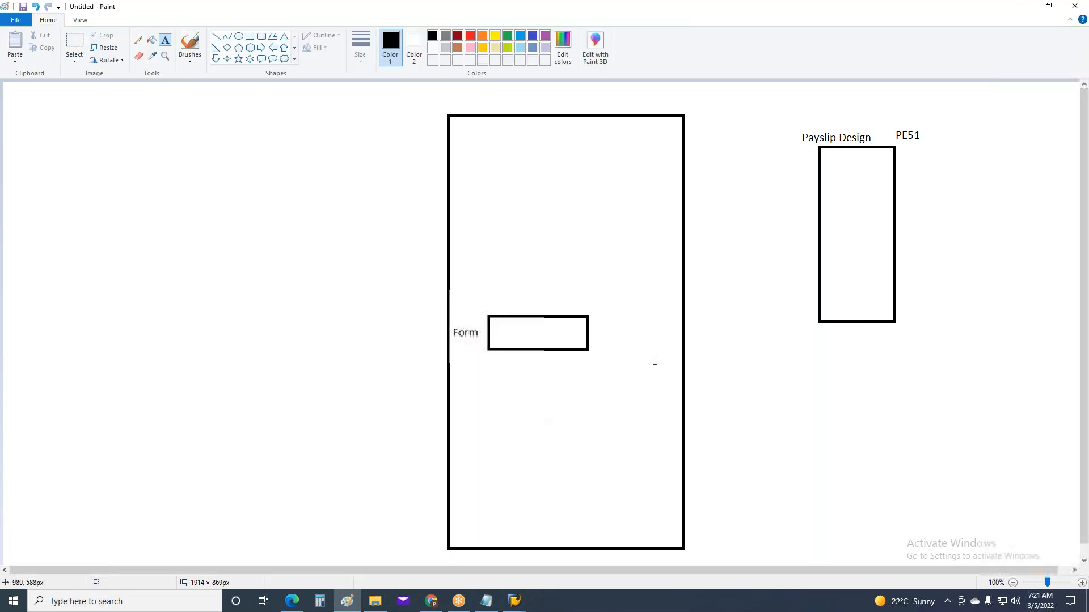
Step: Draw a line from the Payslip Design rectangle to the Form box, with an arrowhead at the Form box
click(215, 37)
mouse_move(569, 325)
mouse_down()
mouse_move(670, 275)
mouse_move(826, 155)
mouse_up()
click(754, 324)
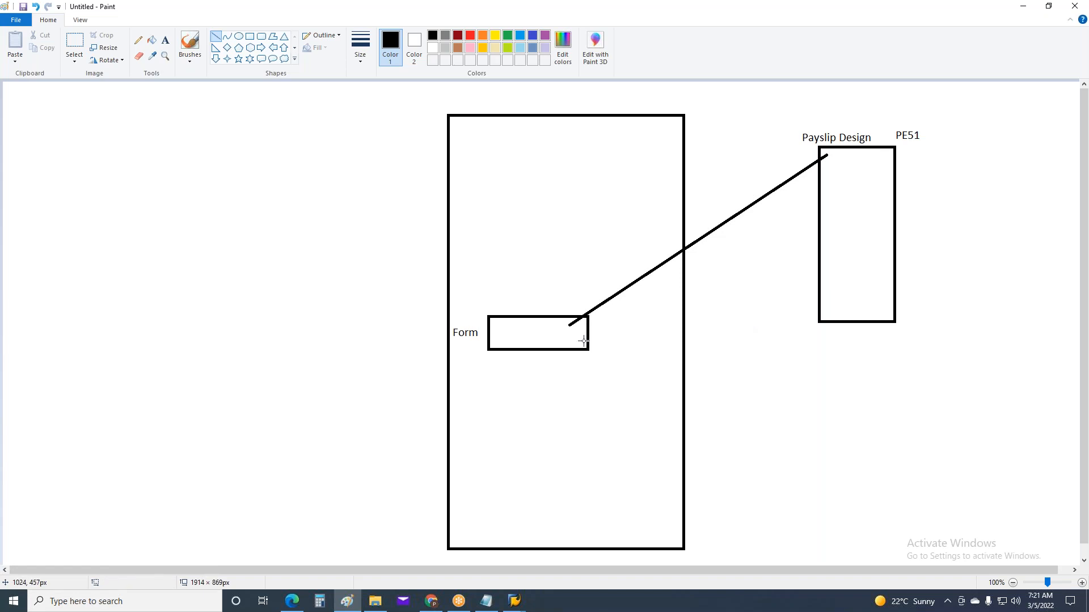
drag(569, 319, 577, 327)
click(664, 360)
drag(815, 403, 816, 405)
Step: Add the text "Variant" at the top inside the middle rectangle
click(165, 40)
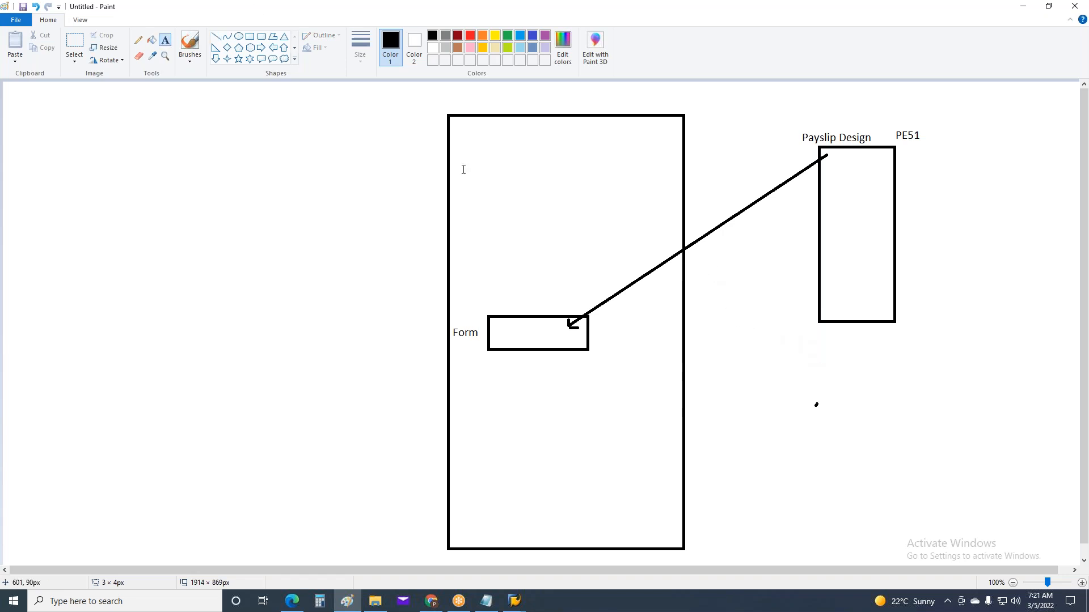
click(485, 138)
text(Va)
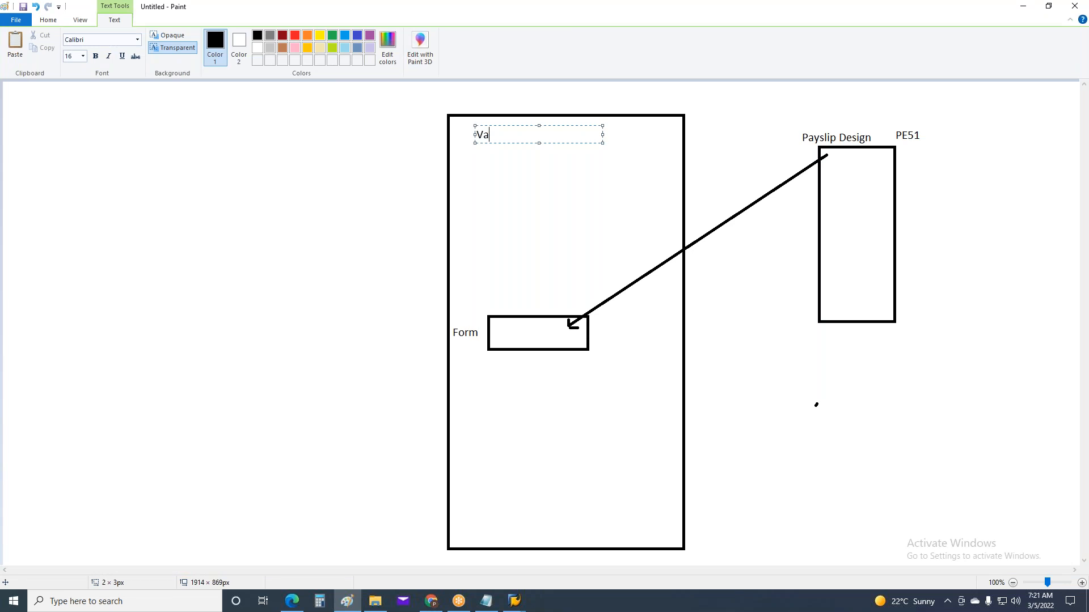
text(riant)
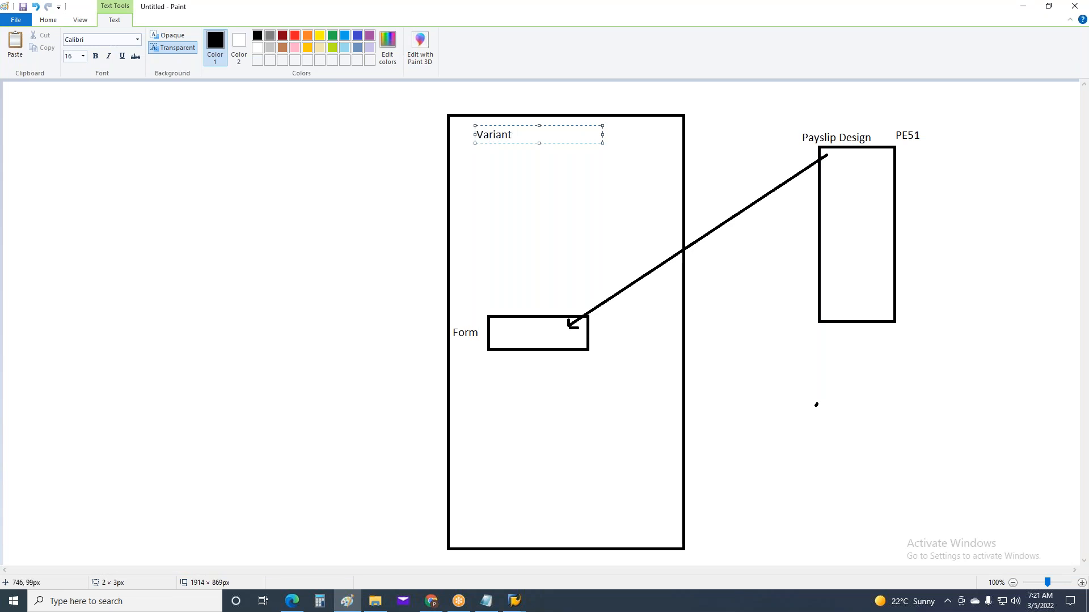
click(195, 211)
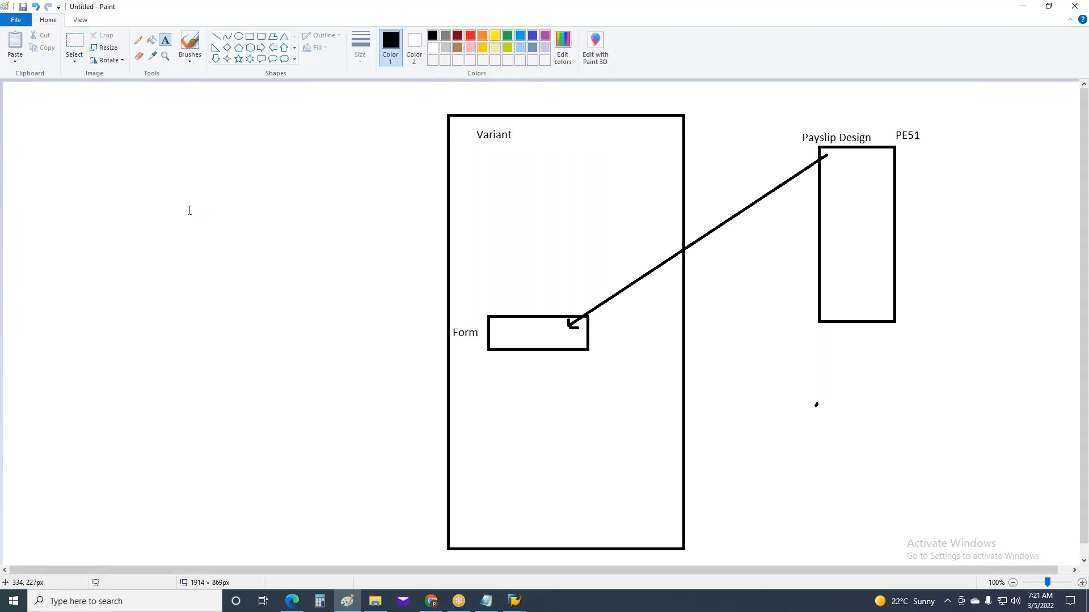
Step: Draw a tall rectangle about 379 × 809 px on the left part of the canvas and add the text "Variant" near its bottom
click(249, 36)
drag(55, 93, 270, 551)
click(165, 40)
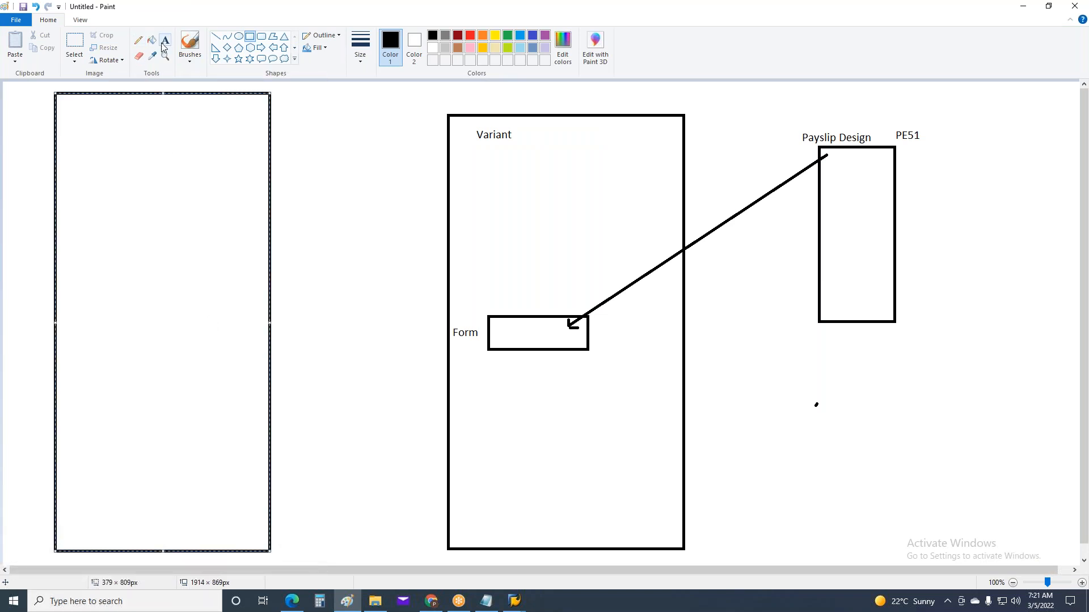
click(66, 470)
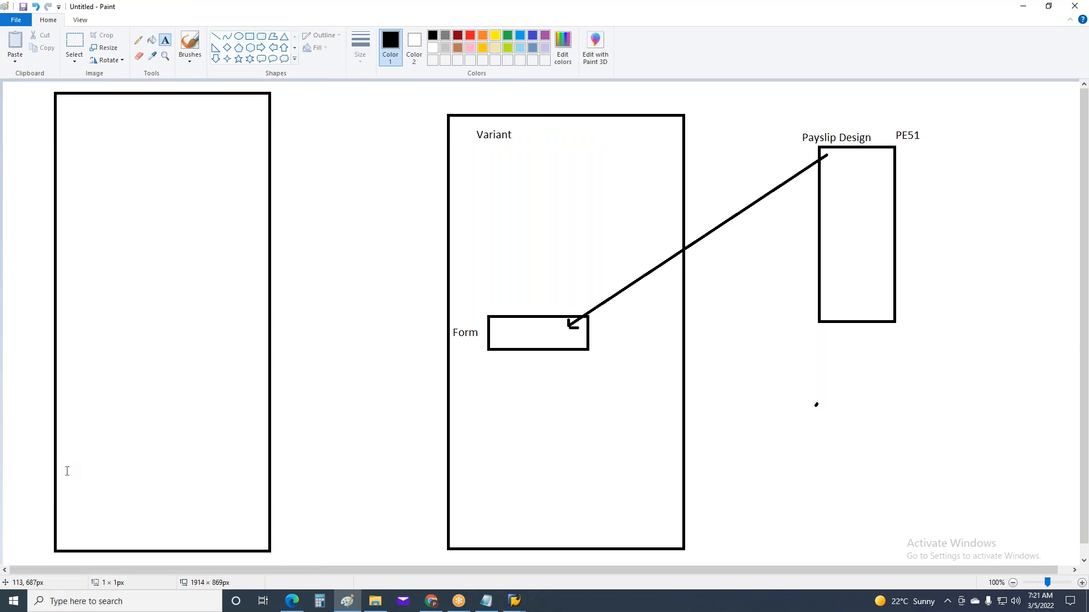
text(Variant)
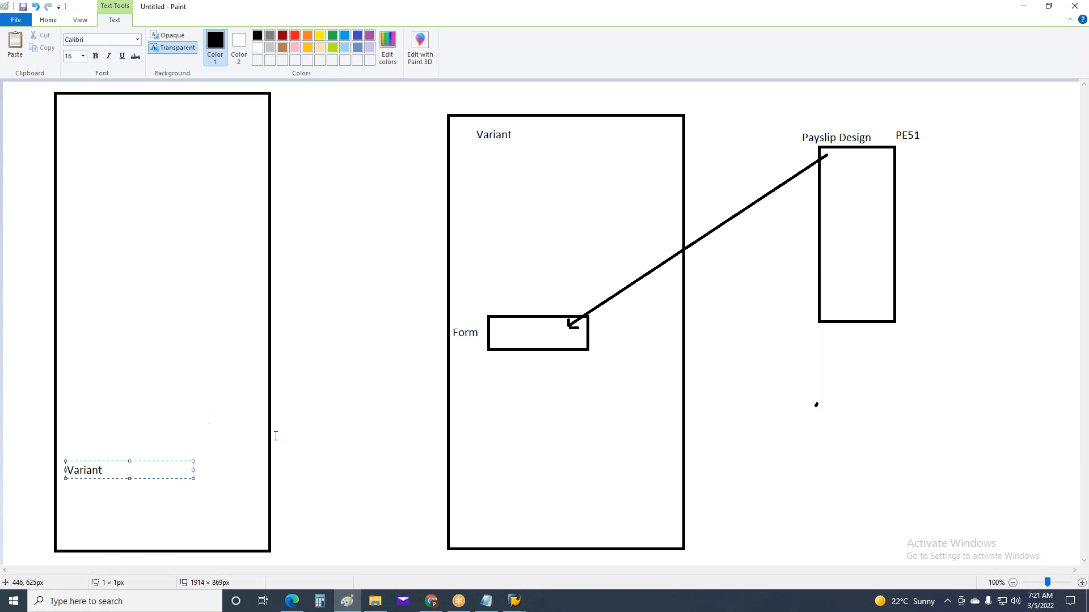
click(235, 437)
Step: Draw a small box beside the Variant label inside the tall left rectangle
click(249, 36)
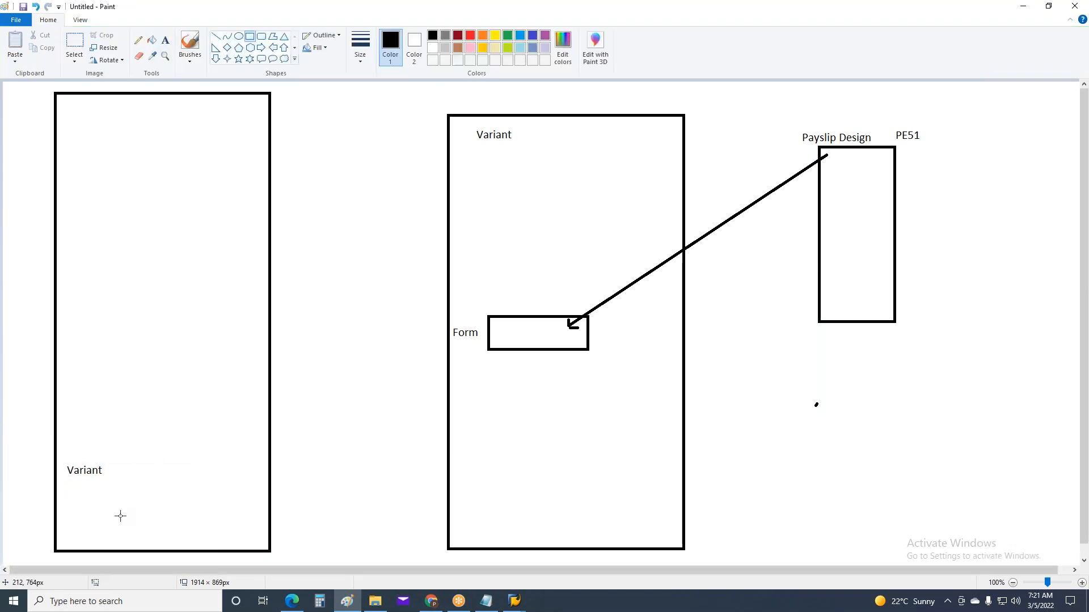
drag(103, 457, 196, 484)
click(385, 328)
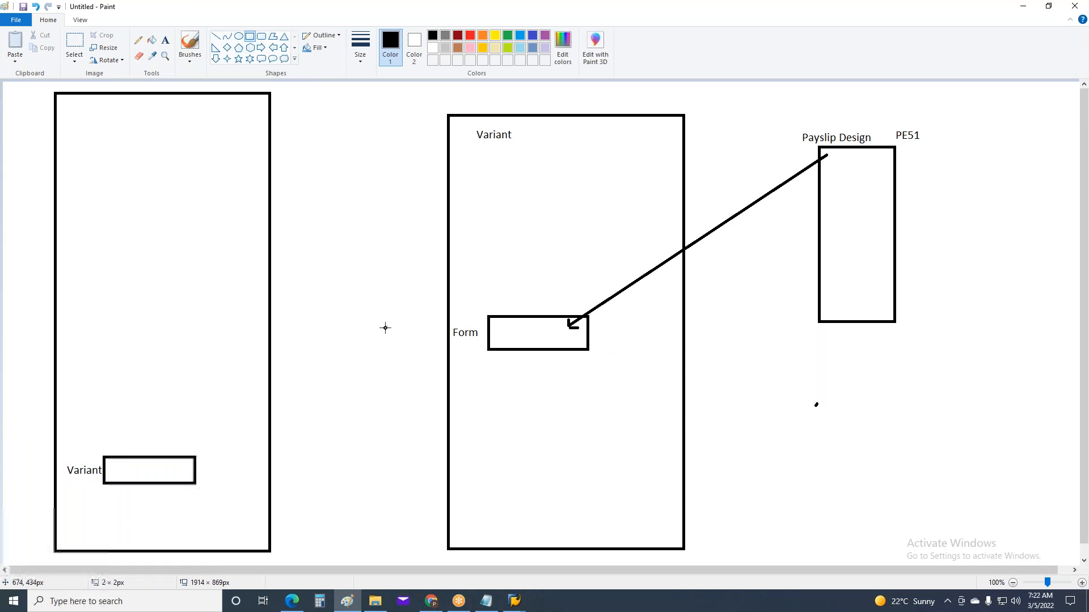
Step: Draw a line from the middle rectangle's Variant heading to the left rectangle's Variant box, with an arrowhead at the box
drag(471, 136, 248, 377)
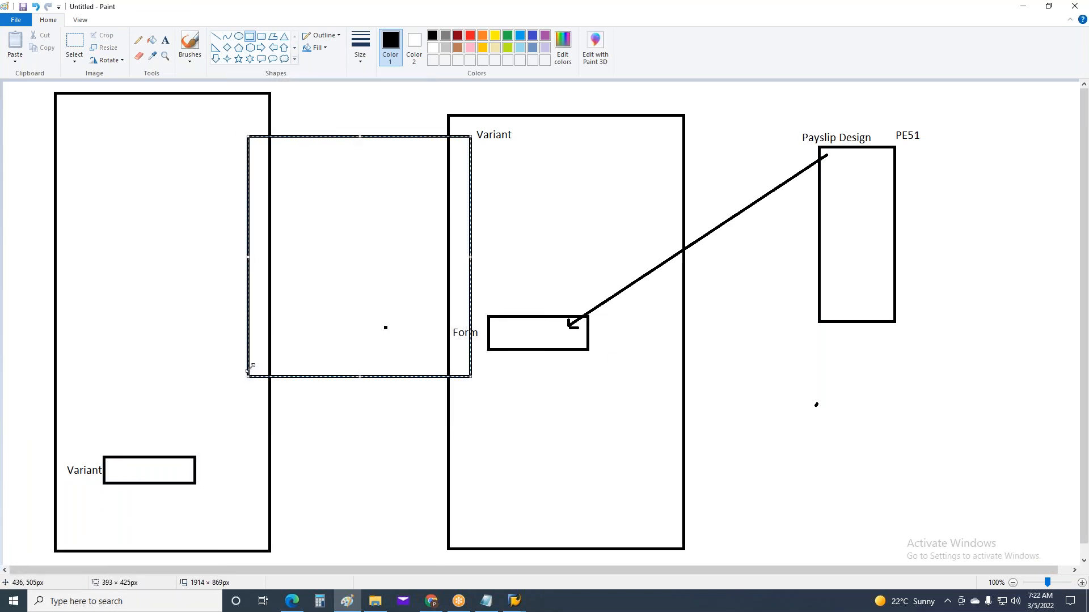
key(ctrl+z)
click(216, 37)
mouse_move(477, 135)
mouse_down()
mouse_move(271, 337)
mouse_move(164, 468)
mouse_up()
click(174, 467)
click(344, 489)
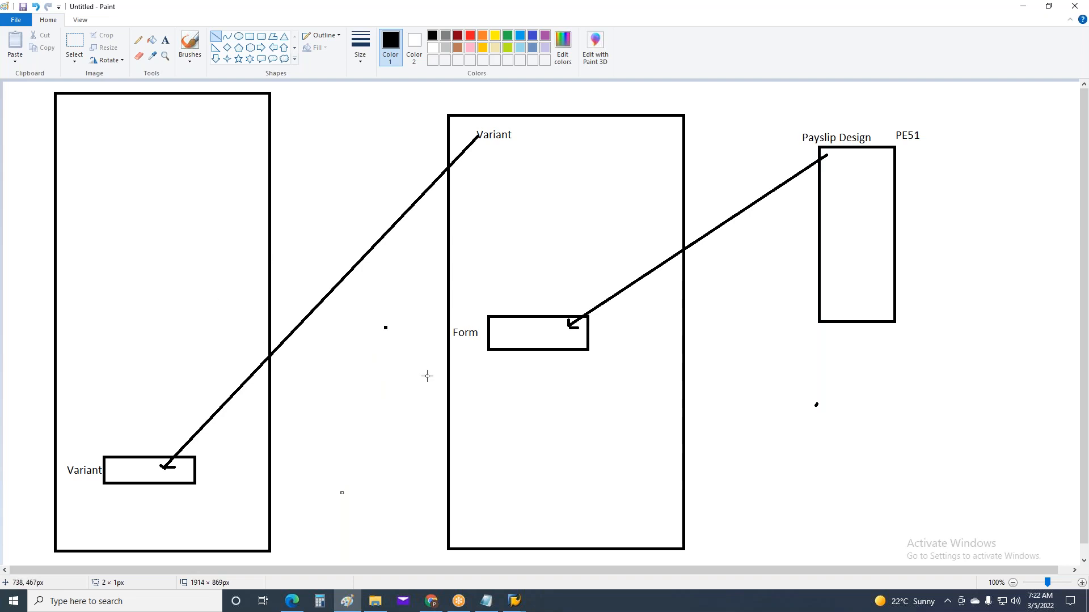
Step: Draw a blue rectangle about 336 × 407 px around the Payslip Design box and its labels
click(520, 35)
drag(782, 111, 1008, 348)
key(ctrl+z)
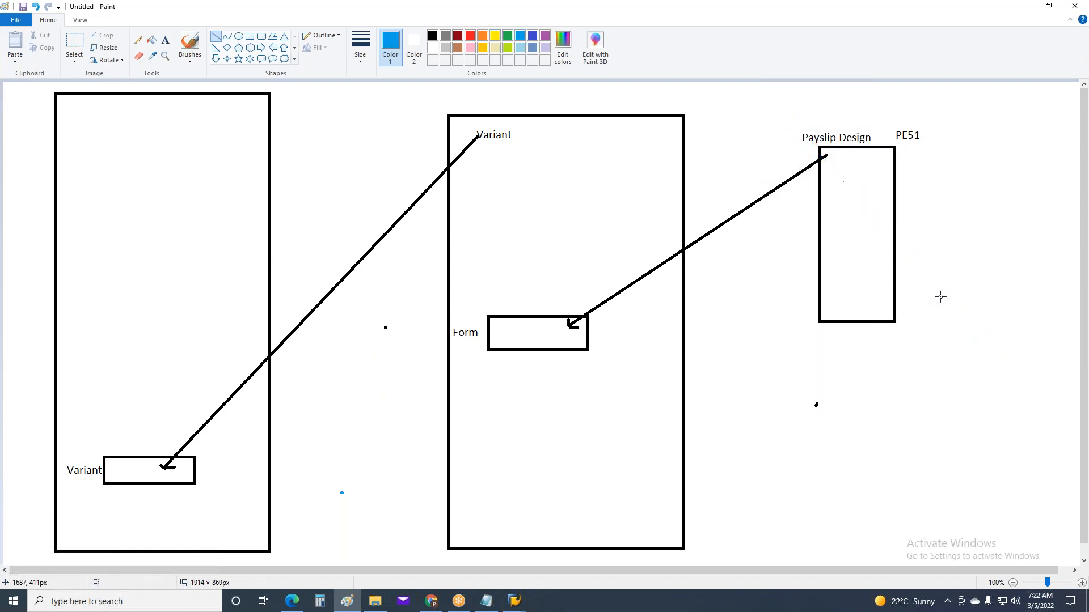
click(250, 36)
drag(788, 113, 979, 342)
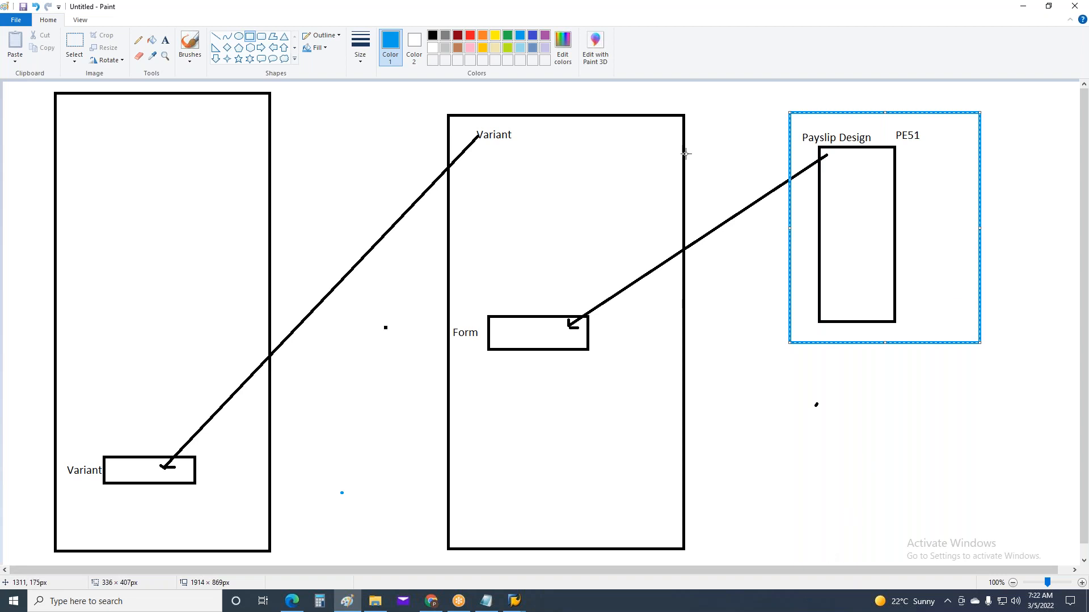
Step: Add the blue text "SAP Forms" at the bottom inside the blue rectangle
click(165, 40)
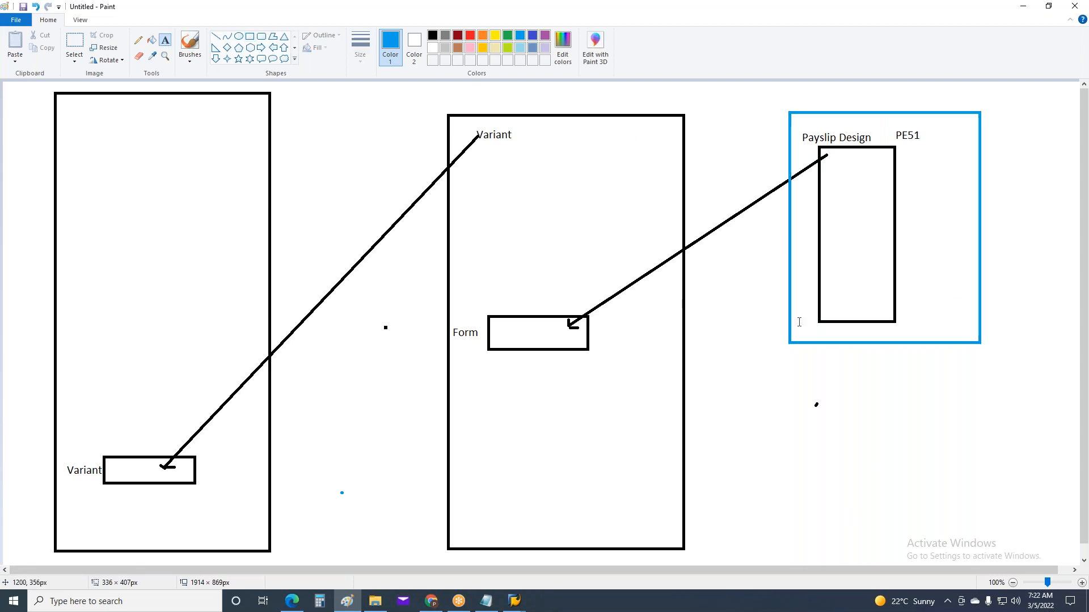
click(852, 335)
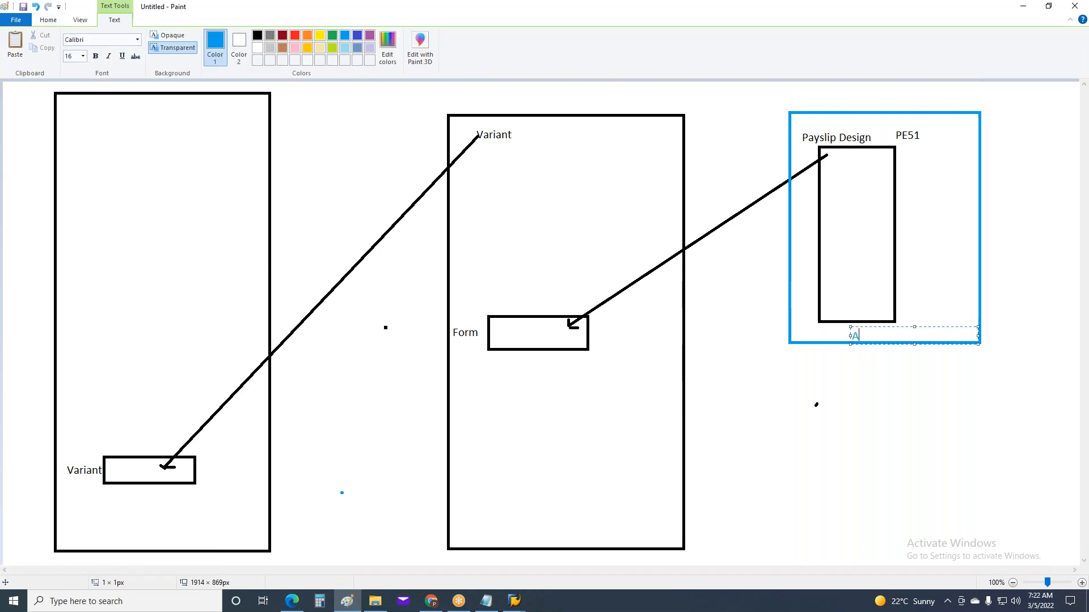
text(SAP Forms)
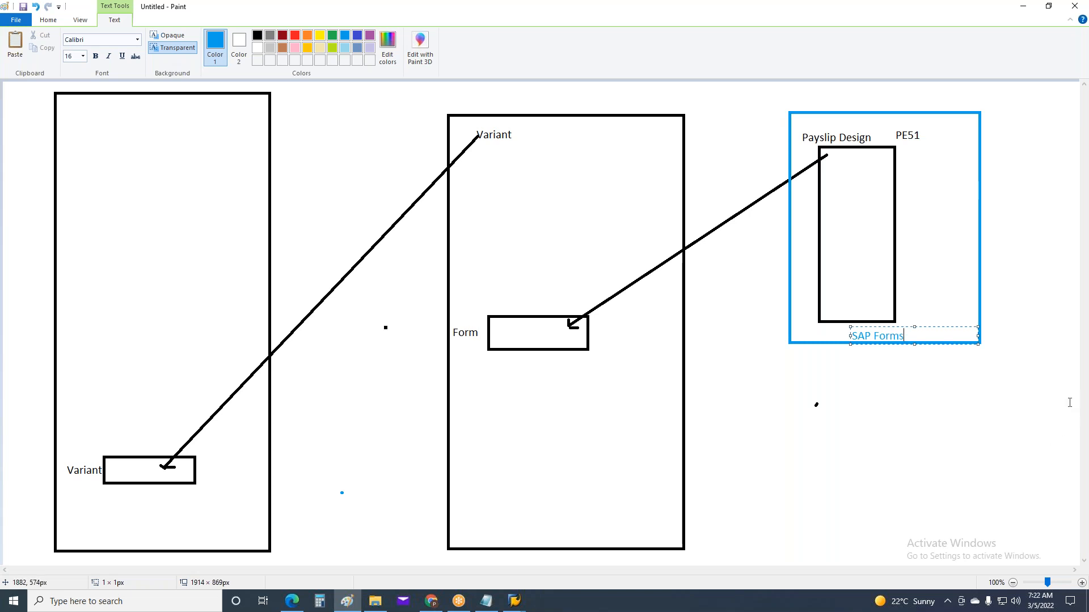
click(987, 441)
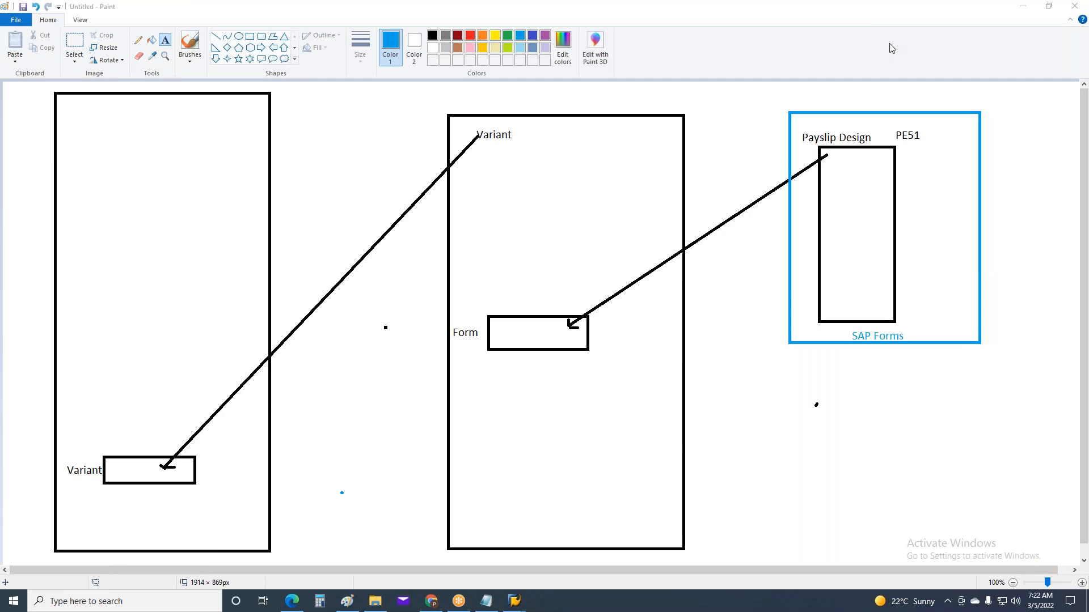
click(728, 441)
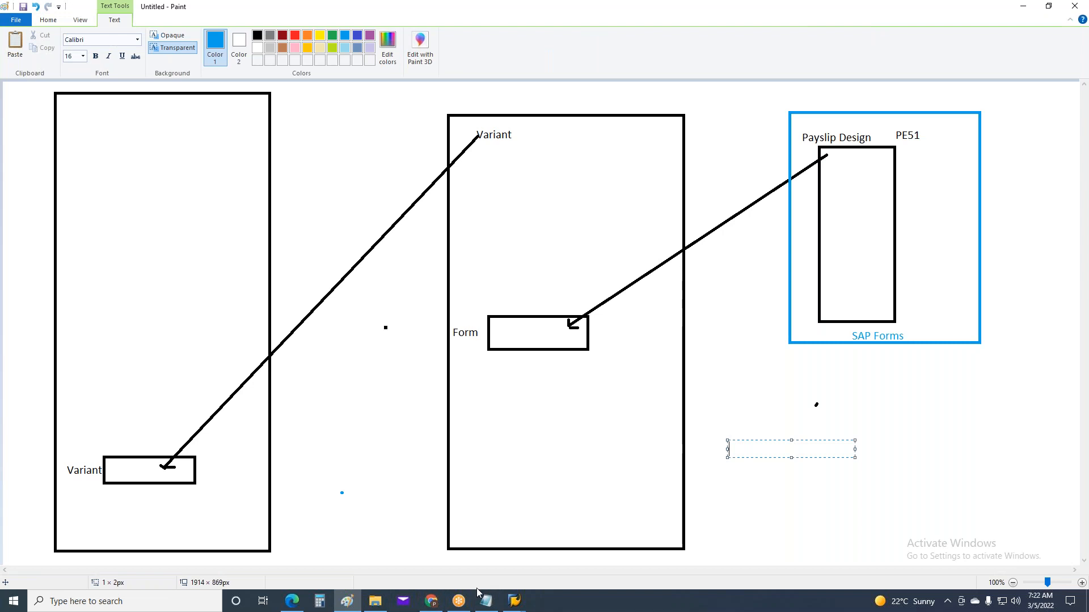
Step: Switch to the SAP Easy Access session, run transaction PE51, and go to the empty form name entry
mouse_move(517, 595)
click(671, 562)
click(78, 52)
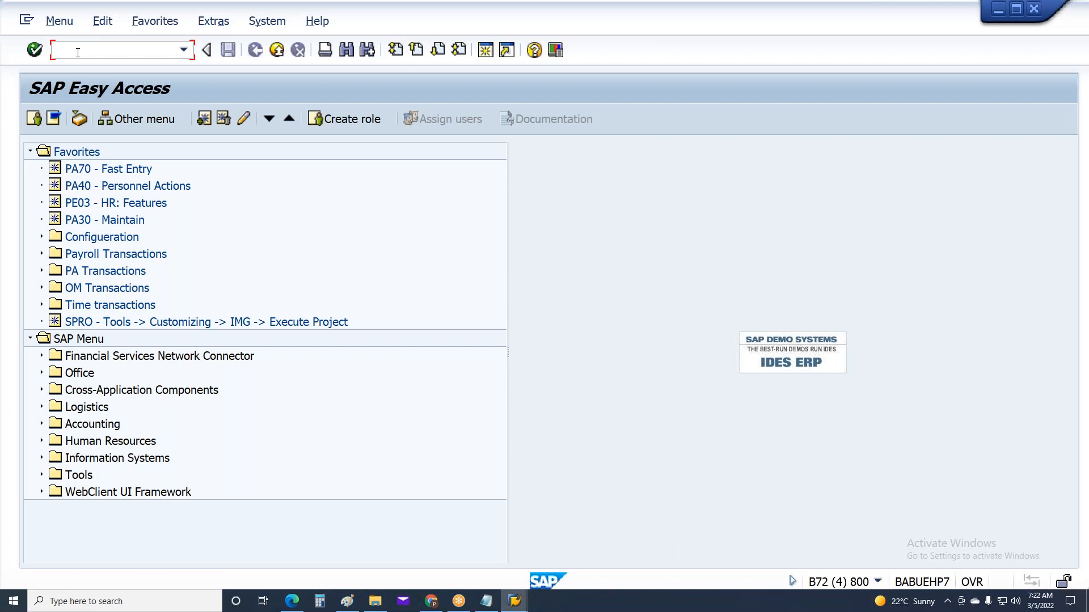
text(Pe51)
key(Return)
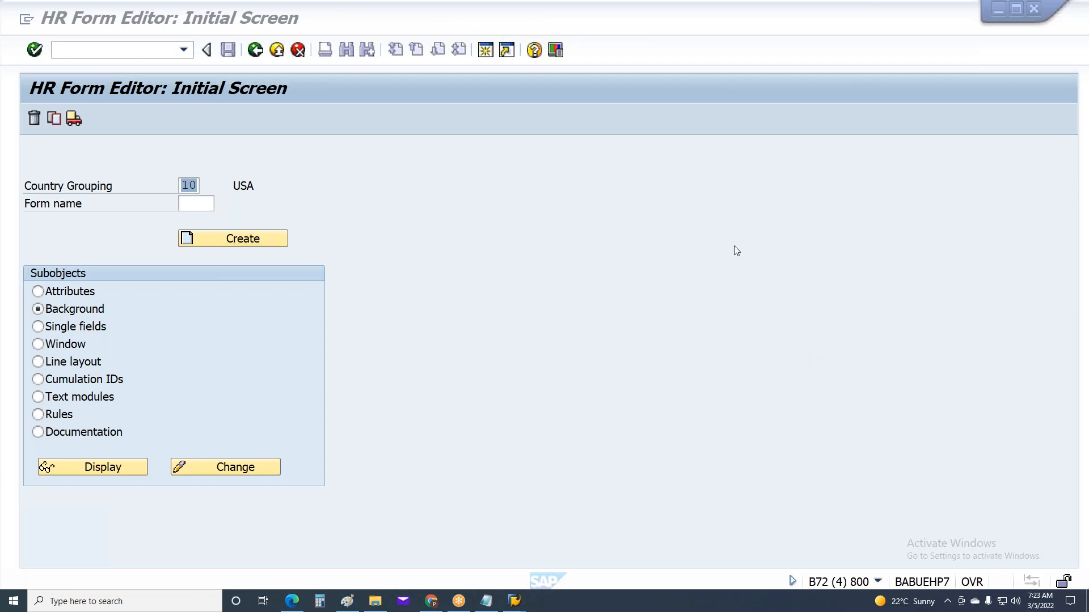
click(190, 204)
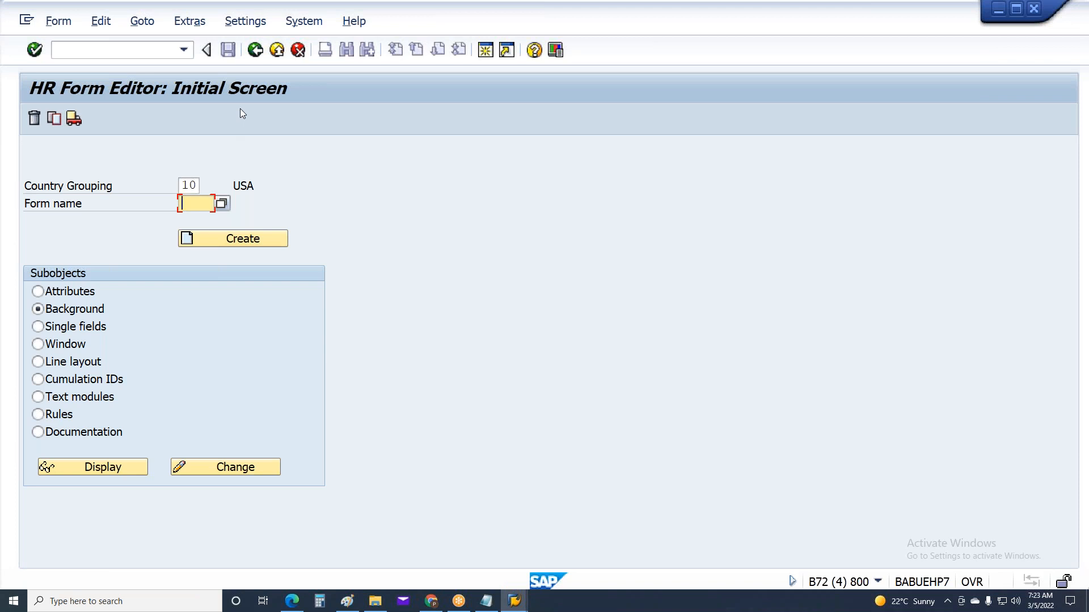
Step: Return to the SAP Easy Access screen and run transaction PE51 again
click(857, 22)
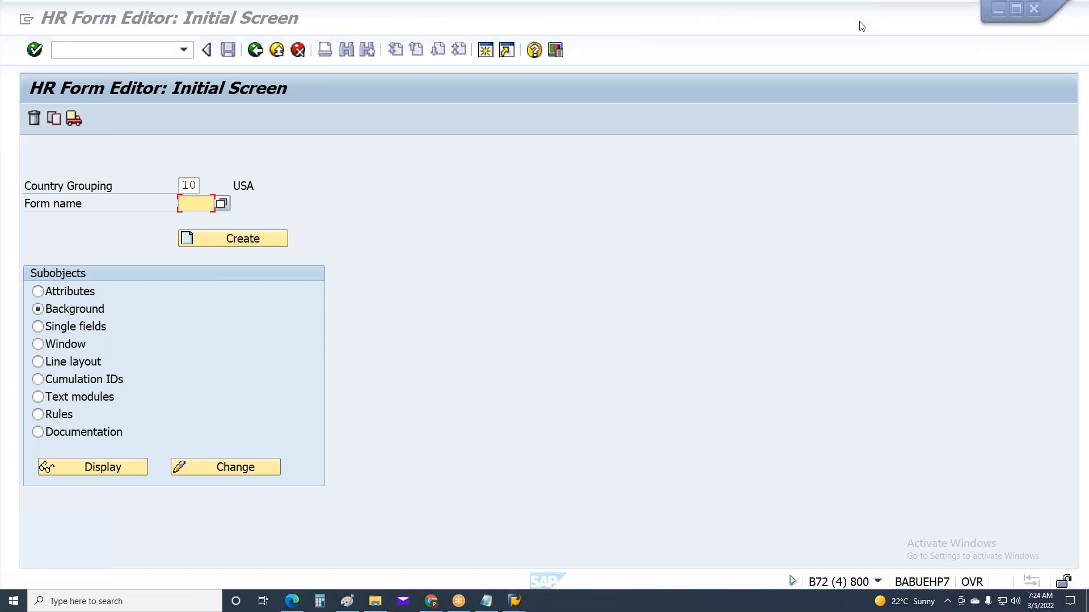
click(556, 242)
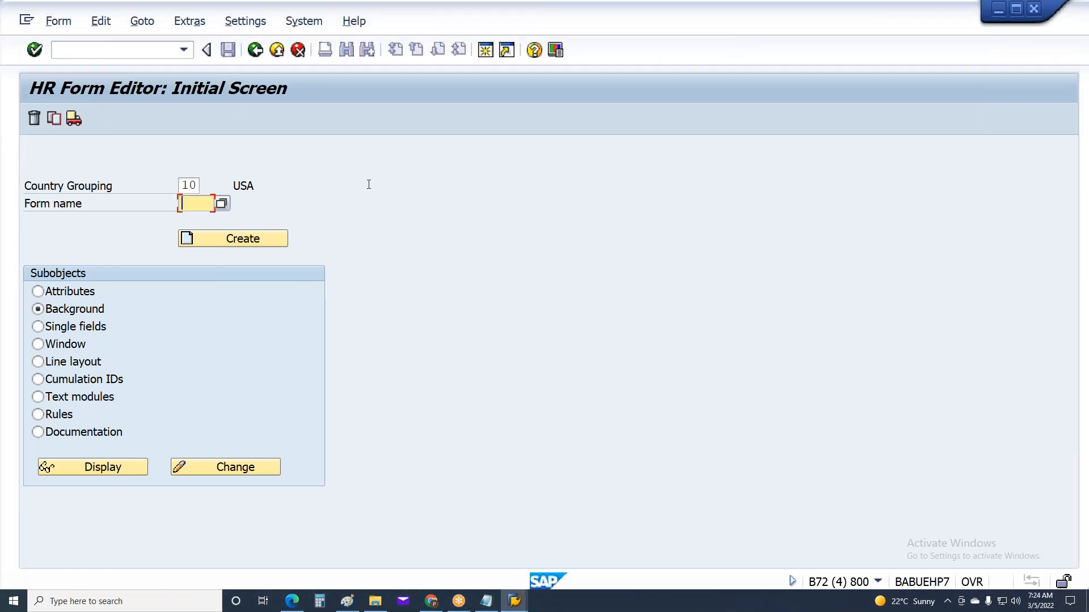
click(256, 51)
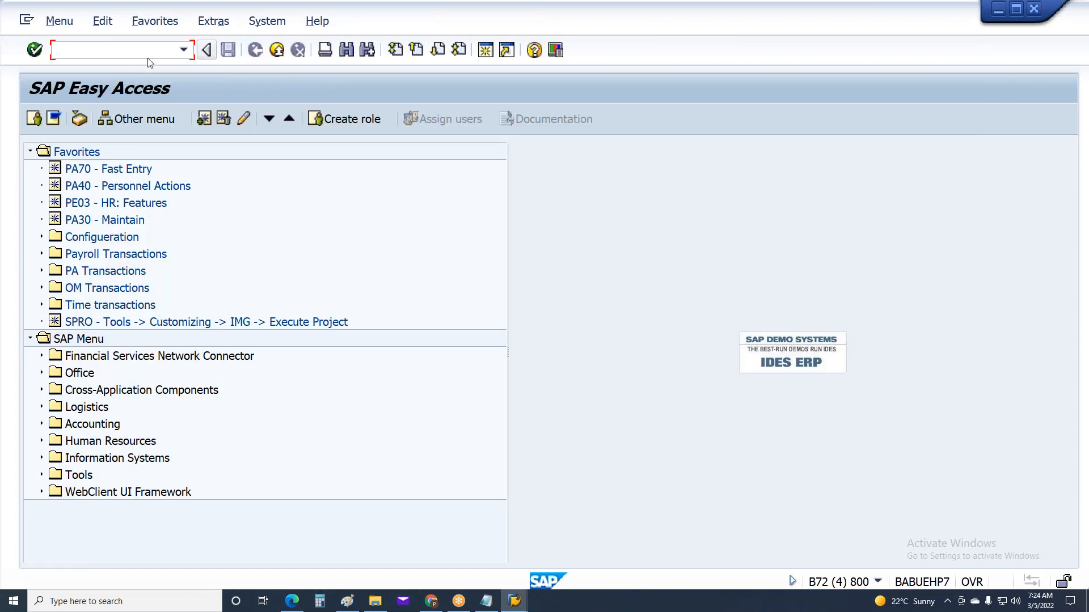
text(PE51)
key(Return)
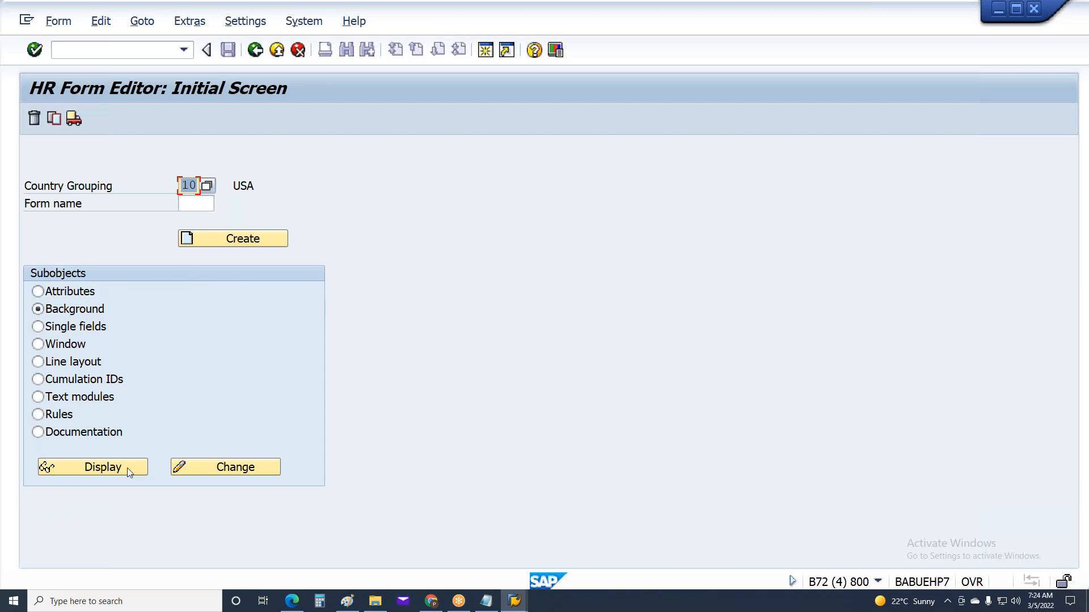
Step: Enter the form name Z300 and try to display its Attributes subobject
click(187, 206)
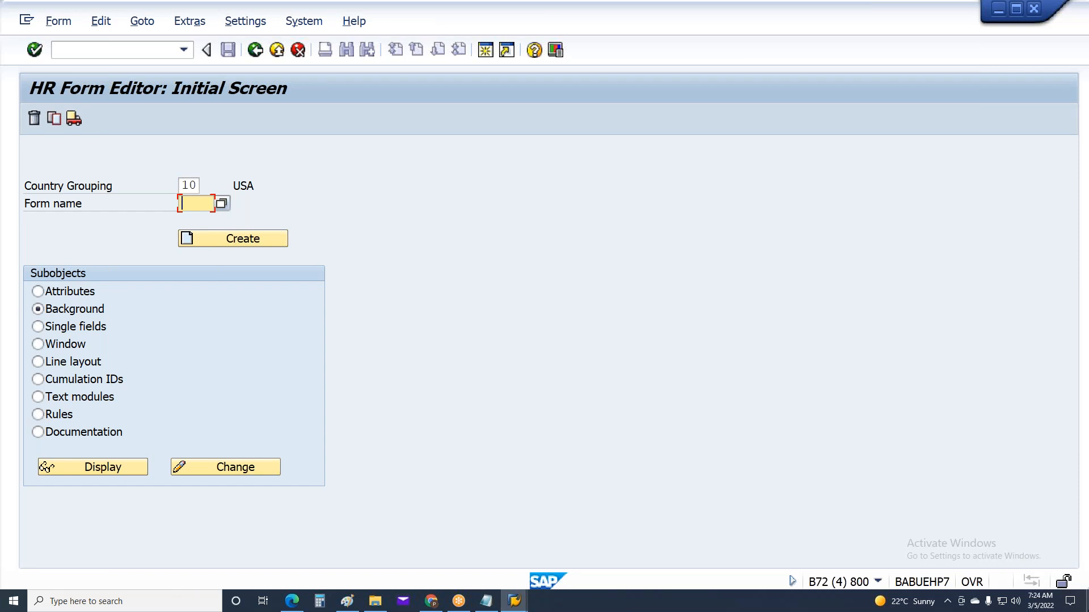
text(Z300)
key(Return)
click(88, 293)
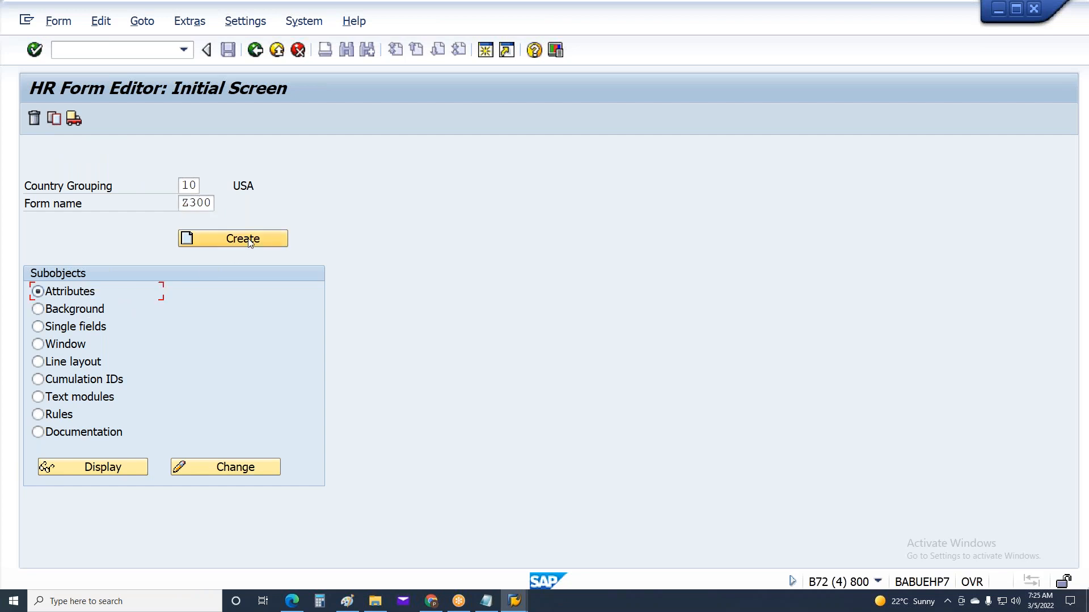
click(116, 467)
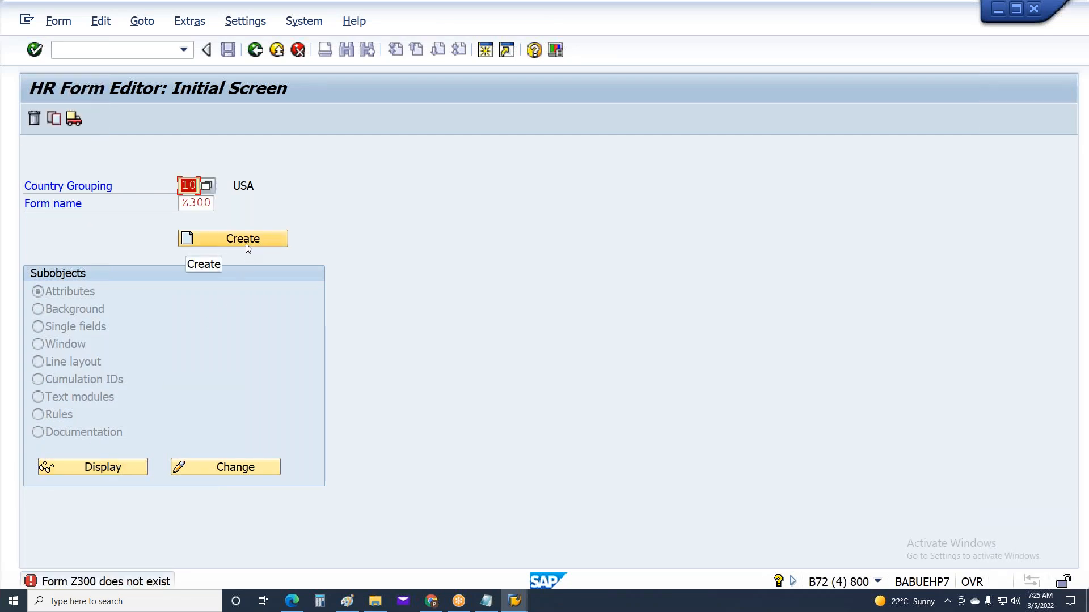
Step: Look over the form subobjects from Attributes and Background down to Rules
click(69, 293)
click(74, 309)
click(78, 326)
click(78, 343)
click(76, 362)
click(75, 379)
click(74, 397)
click(76, 414)
Step: Create form Z300 with the form class CEDT, Remuneration Statement, chosen from the available classes
click(235, 240)
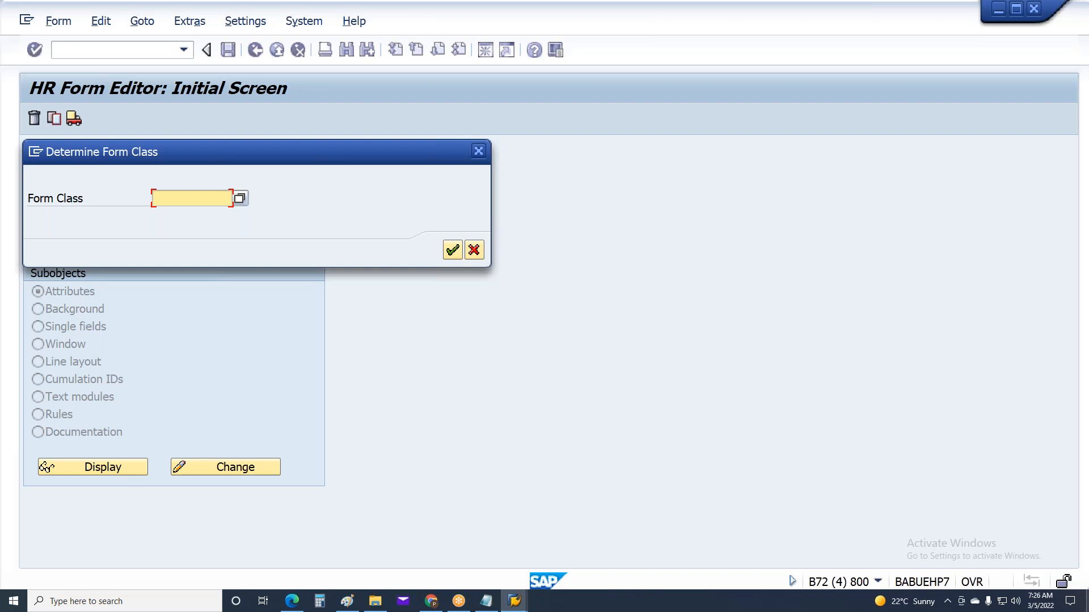
click(240, 199)
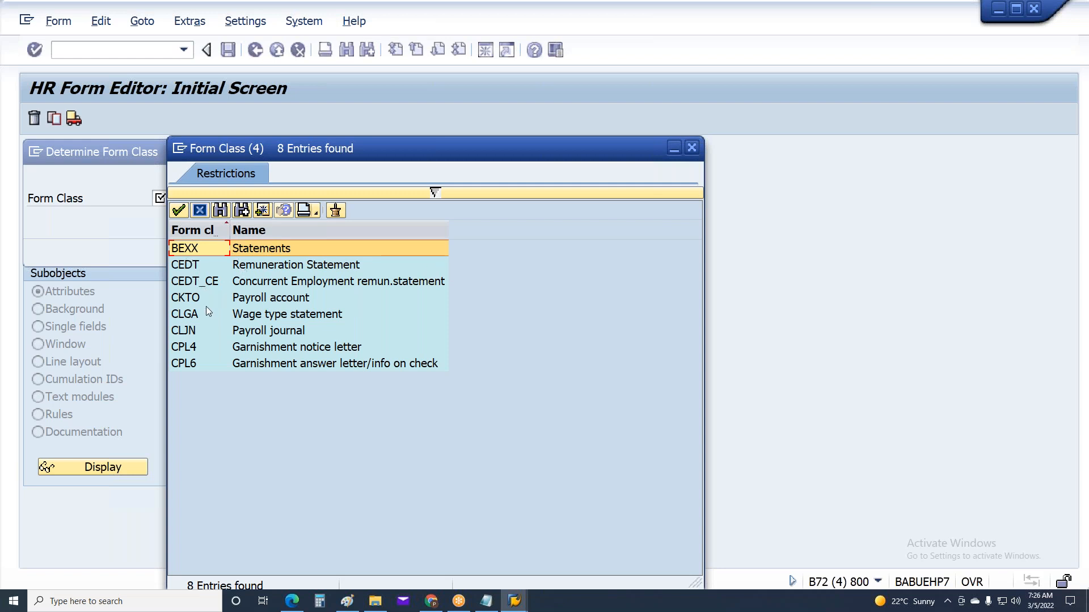
click(192, 351)
click(191, 365)
click(183, 350)
click(186, 366)
click(216, 331)
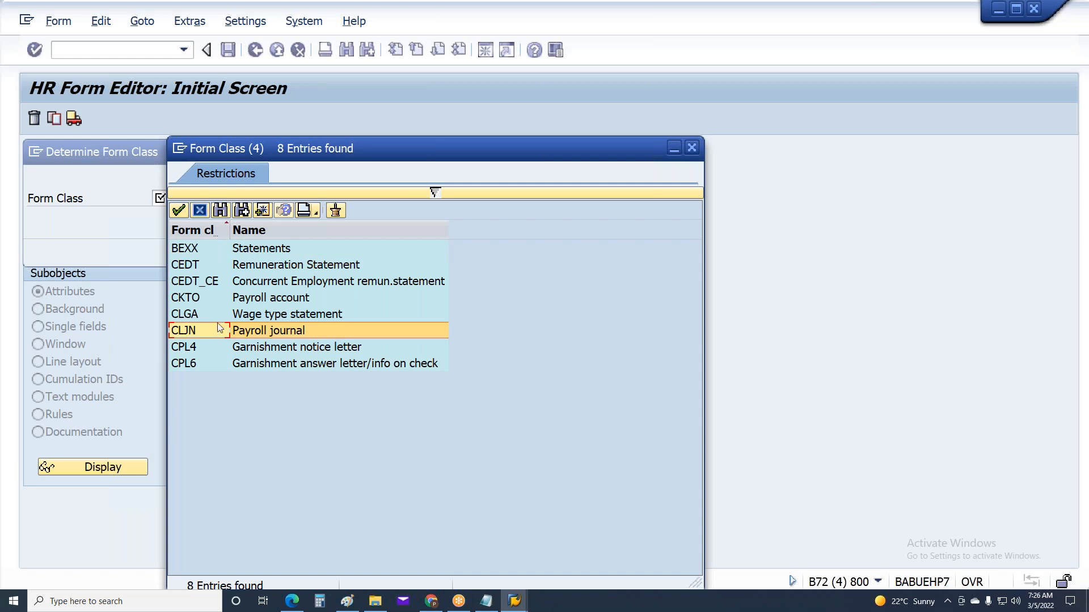
click(198, 270)
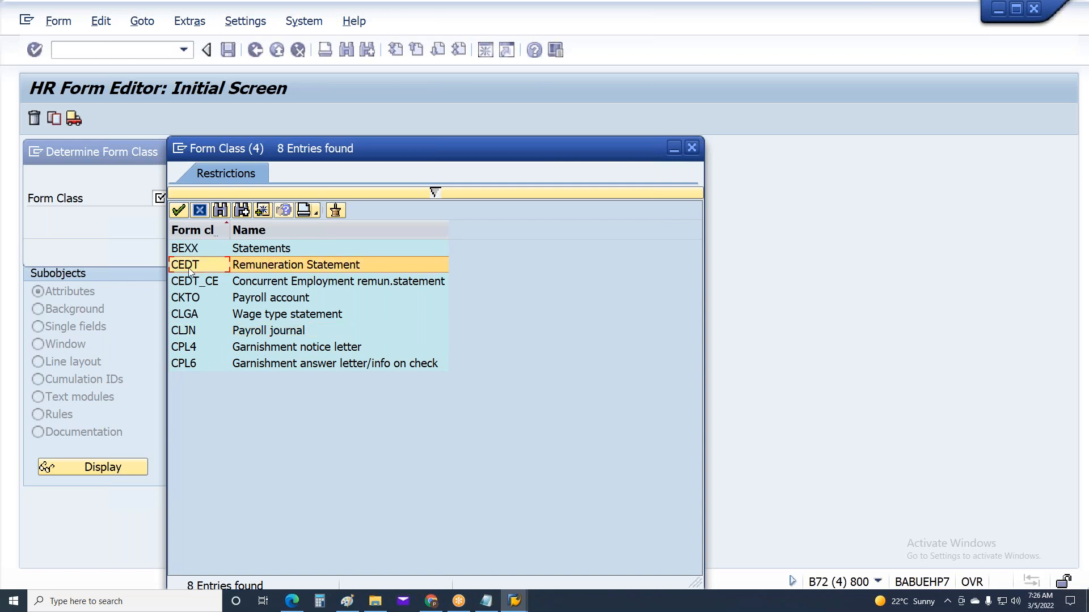
double_click(232, 264)
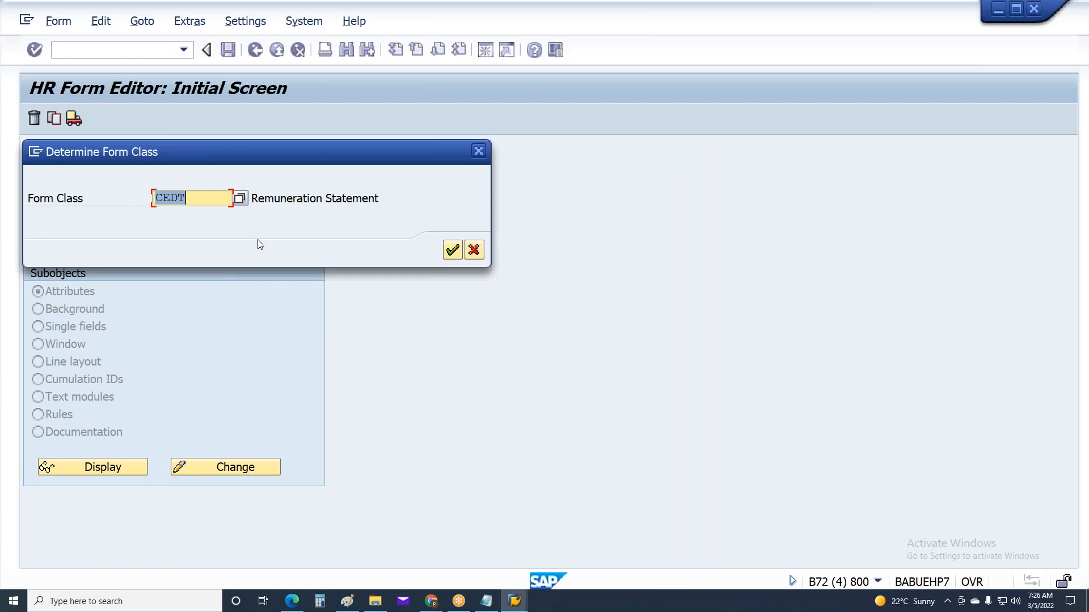
click(449, 250)
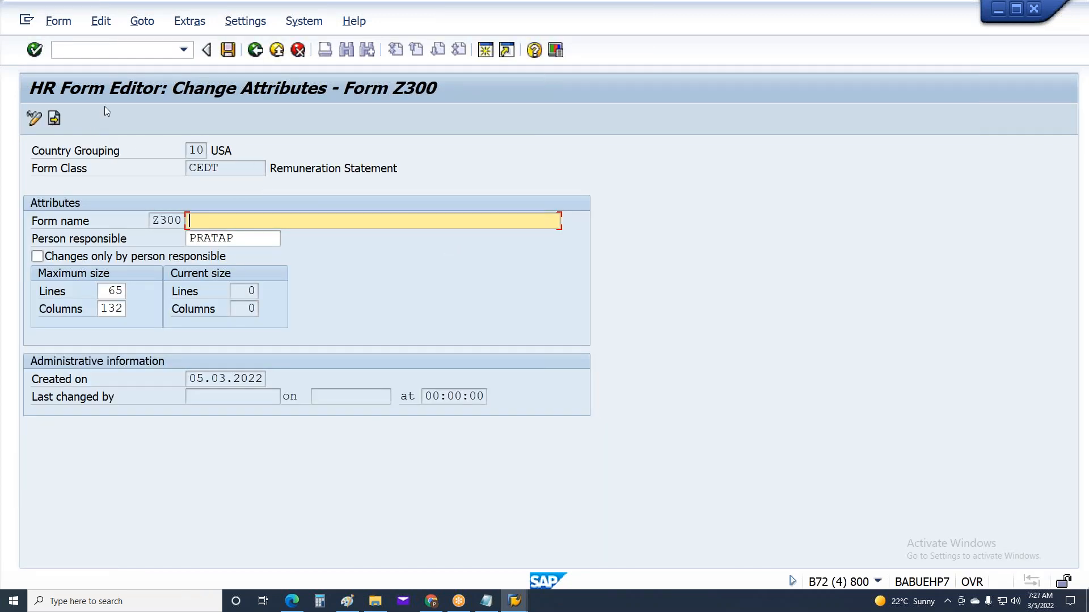
Step: Enter "Payslip 7AM Batch" as the descriptive form name of Z300
click(1080, 247)
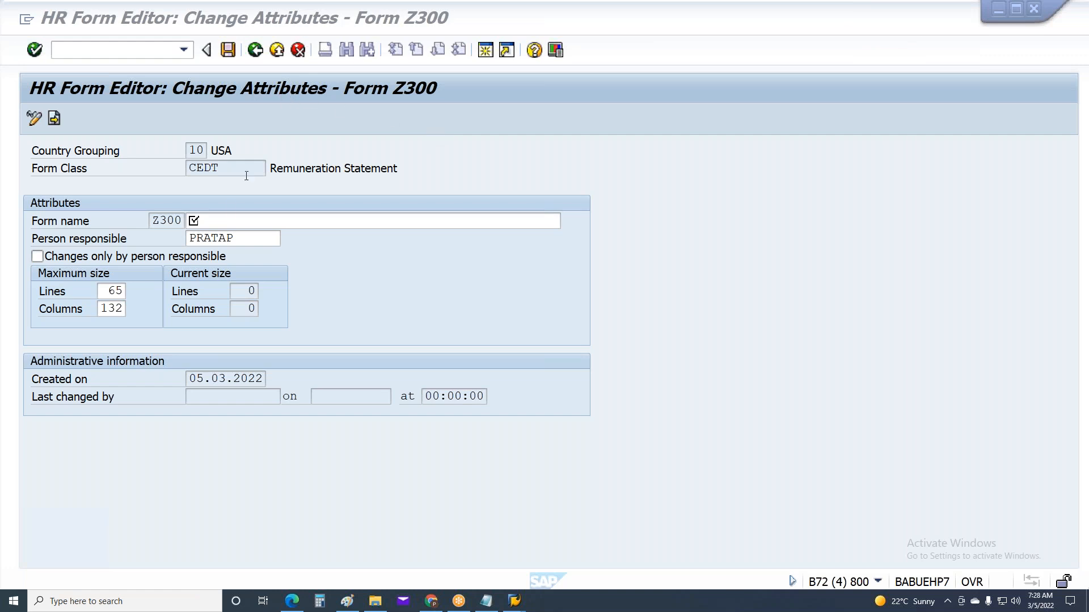
click(217, 221)
drag(213, 169, 187, 174)
click(204, 220)
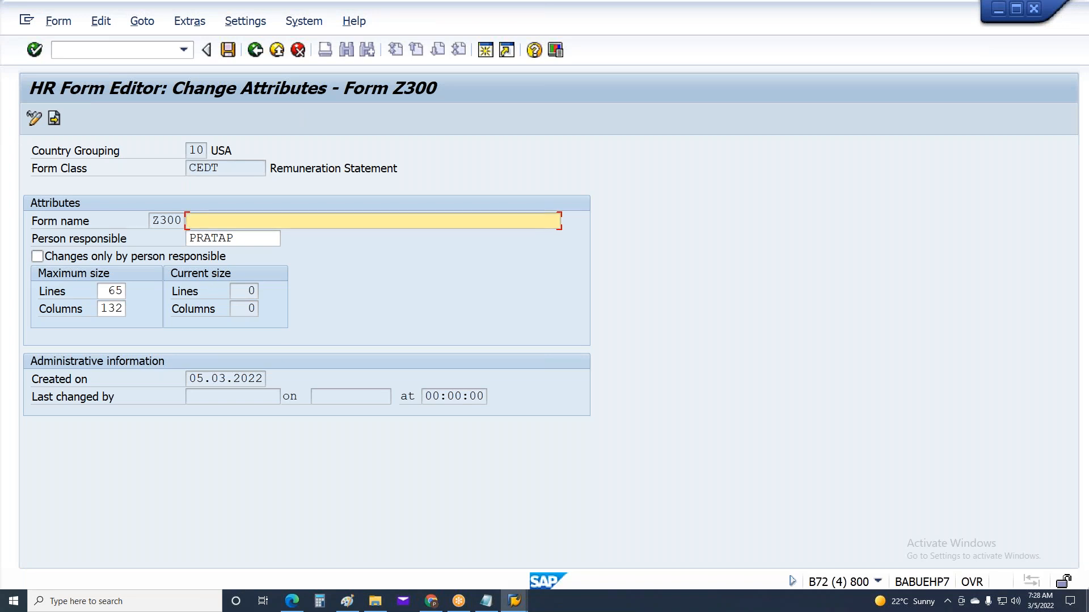
text(PAy)
key(BackSpace)
key(BackSpace)
text(ay)
text(u)
key(BackSpace)
key(BackSpace)
text(slip)
text( o)
key(BackSpace)
text(7AM Batch)
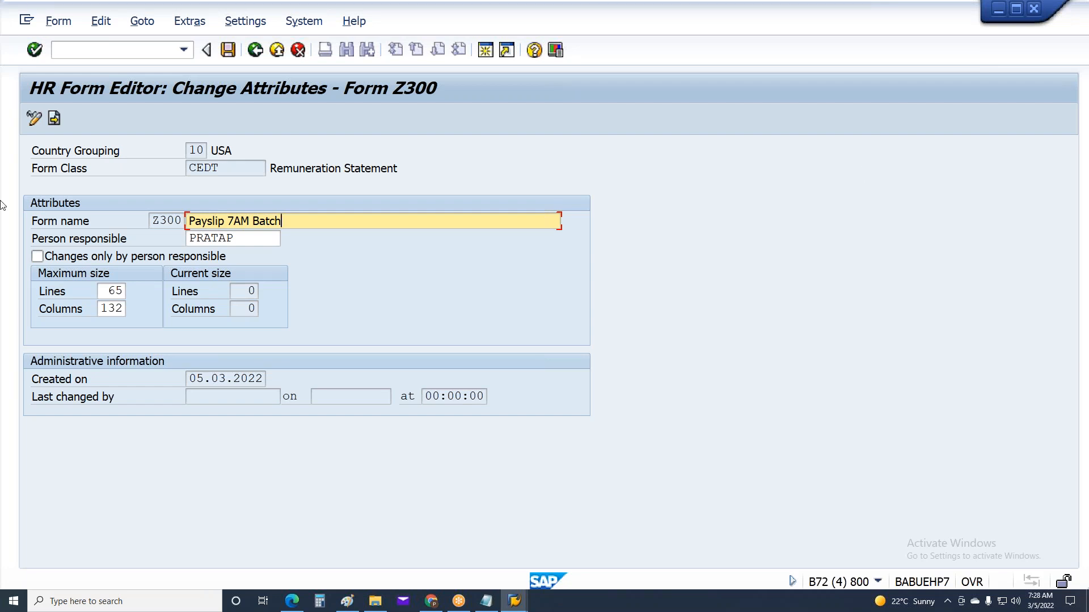
Step: Review the person responsible, the change restriction option, and the maximum lines and columns of form Z300
click(245, 238)
drag(245, 238, 168, 238)
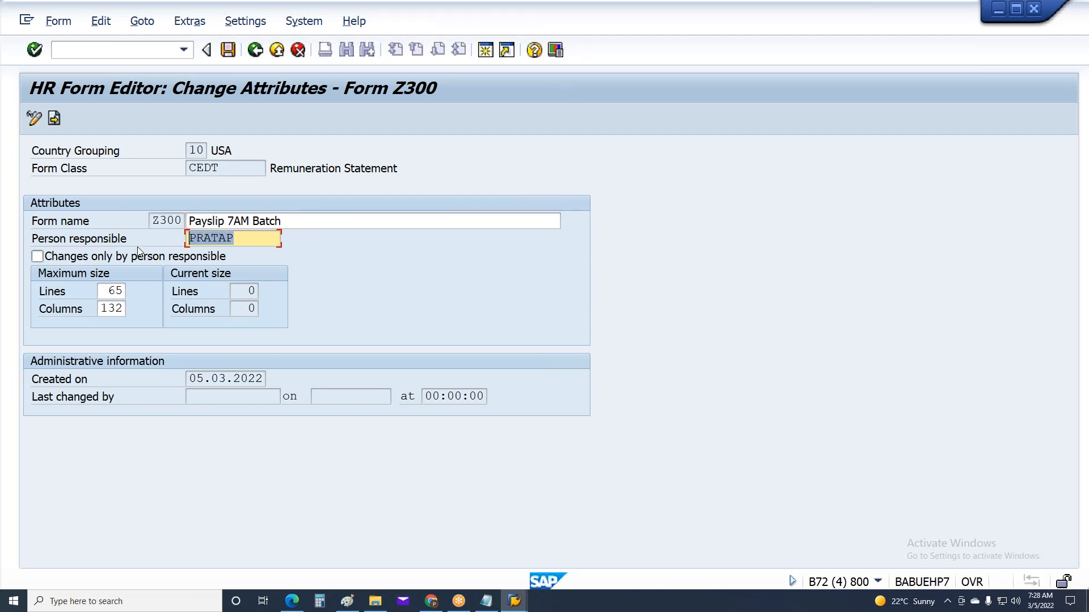
click(38, 257)
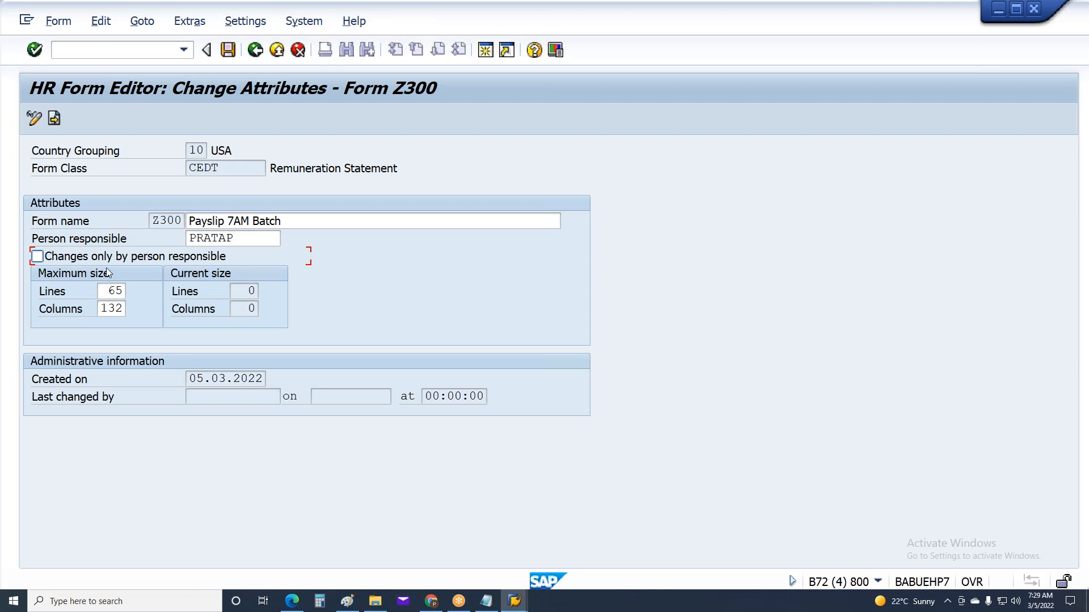
click(109, 291)
double_click(121, 291)
click(100, 311)
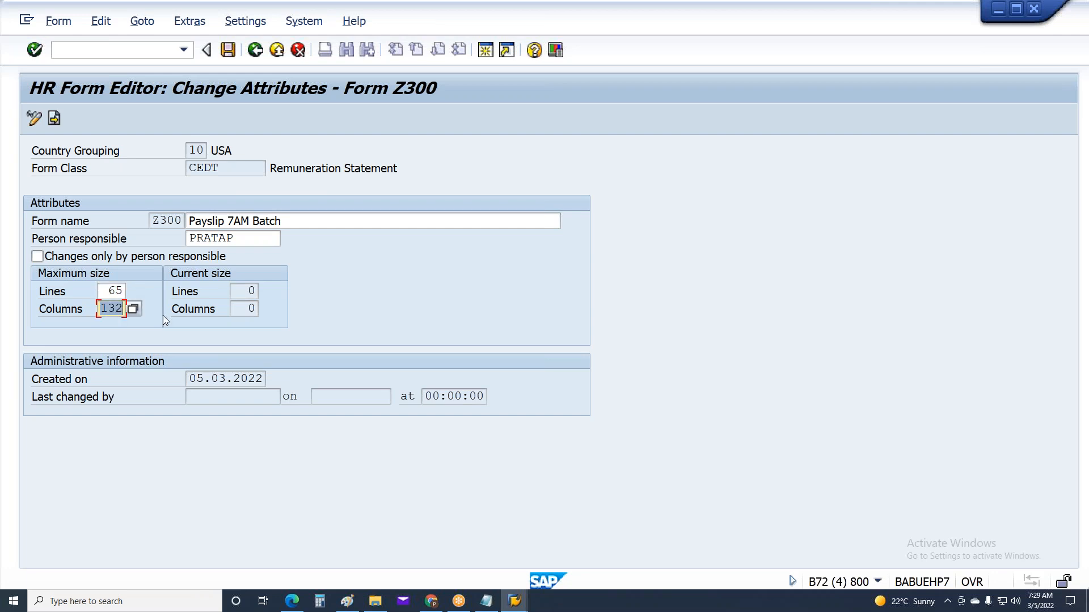
click(102, 293)
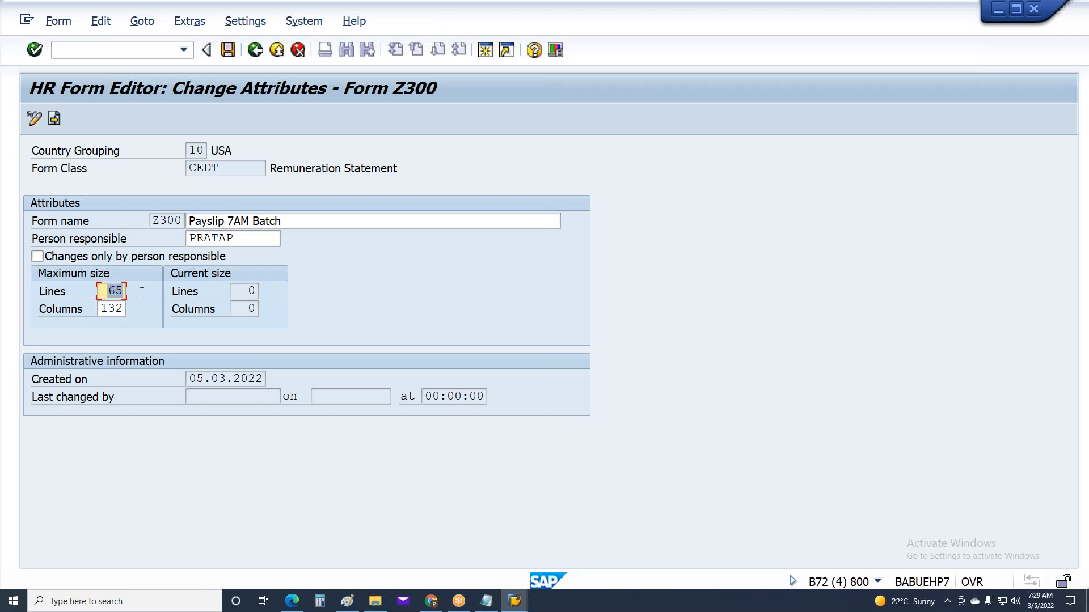
click(105, 306)
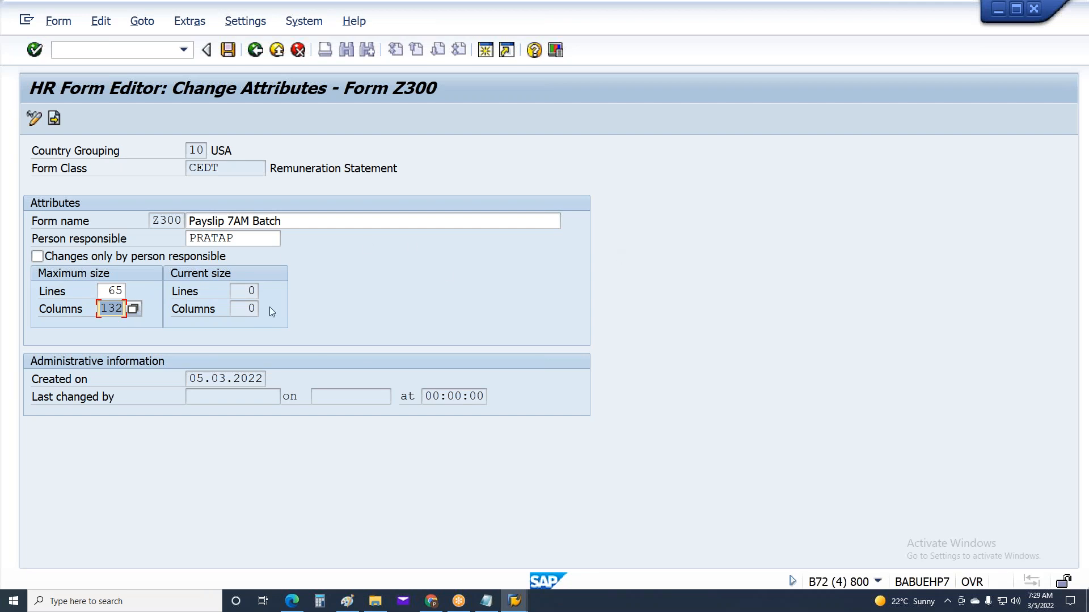
Step: Switch to the Payroll Driver (USA) session, run the payroll test, and display the form from its log
click(514, 601)
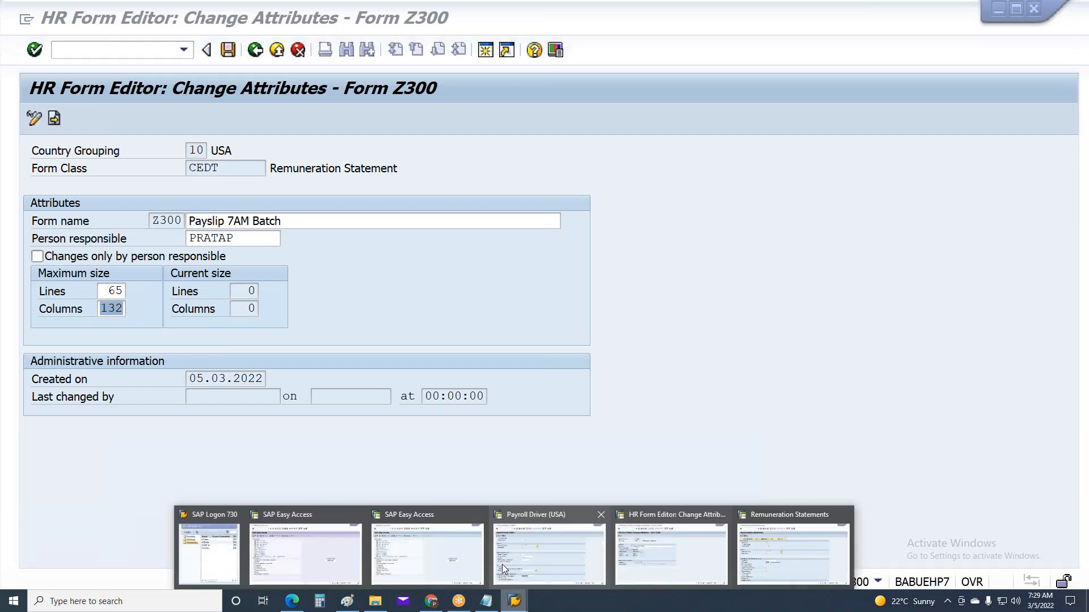
click(502, 563)
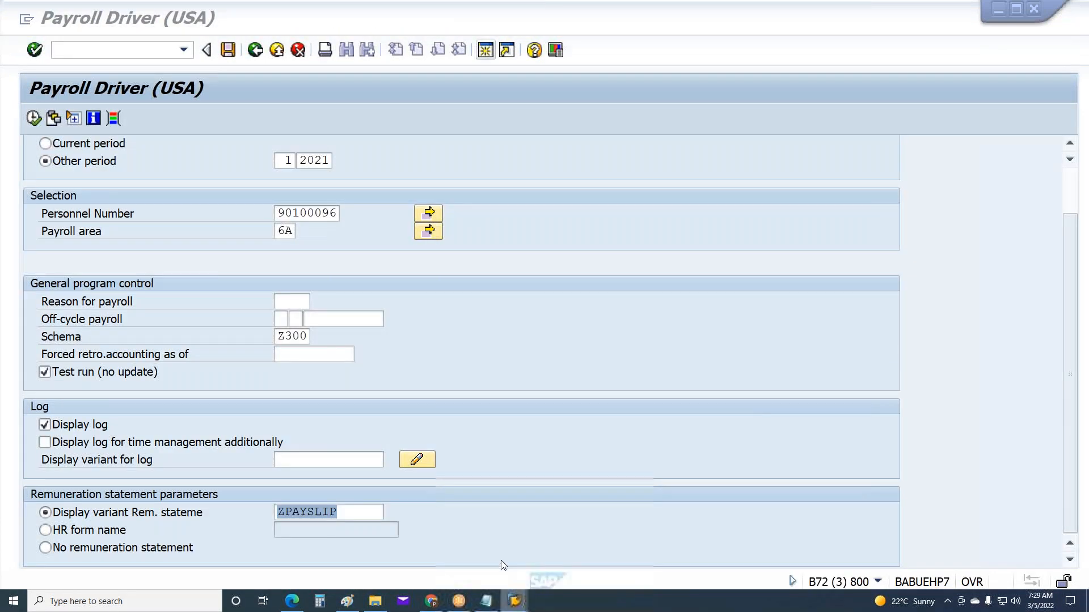
click(36, 123)
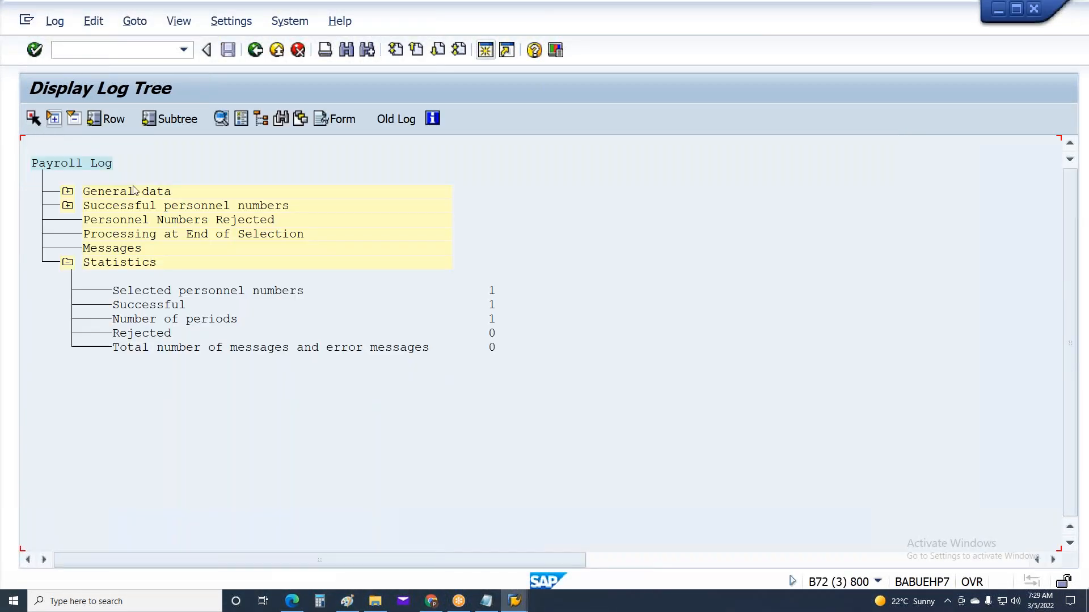
click(336, 124)
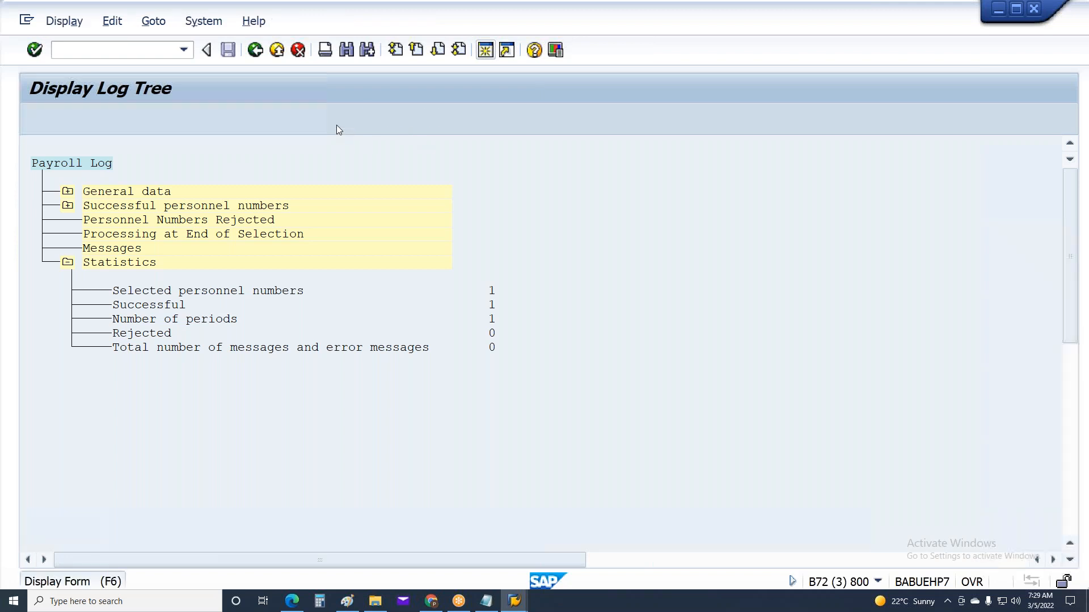
Step: Examine the payslip layout's employee header, pay period block, and lower sections, and leave the display
click(55, 168)
click(47, 179)
click(46, 190)
click(48, 205)
click(48, 220)
key(Page_Down)
key(Page_Down)
key(Page_Up)
key(Page_Up)
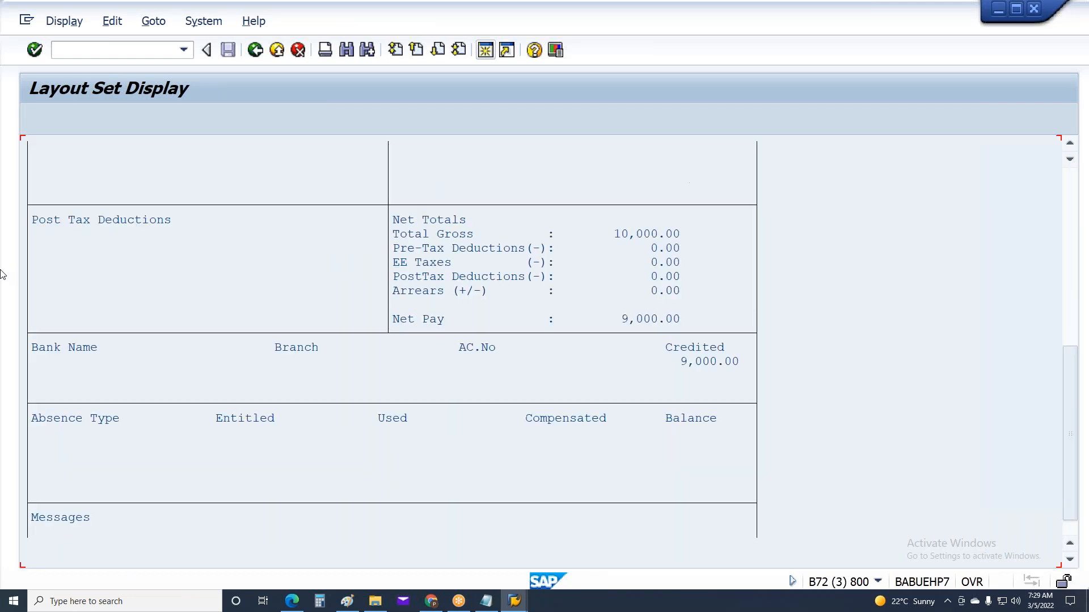
click(34, 164)
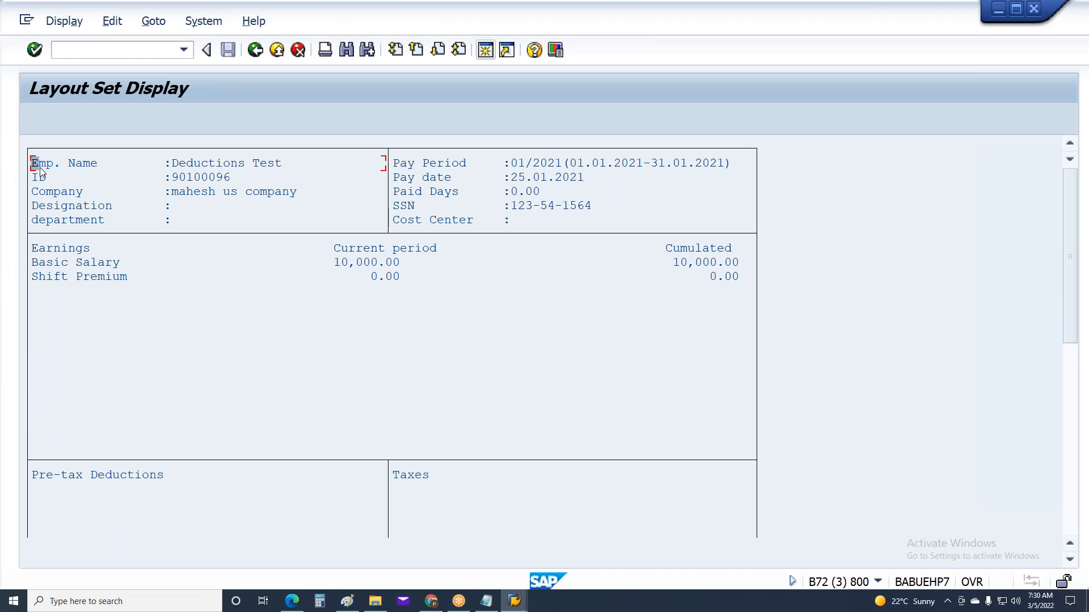
click(50, 167)
click(58, 168)
click(137, 168)
click(380, 176)
click(588, 179)
key(F3)
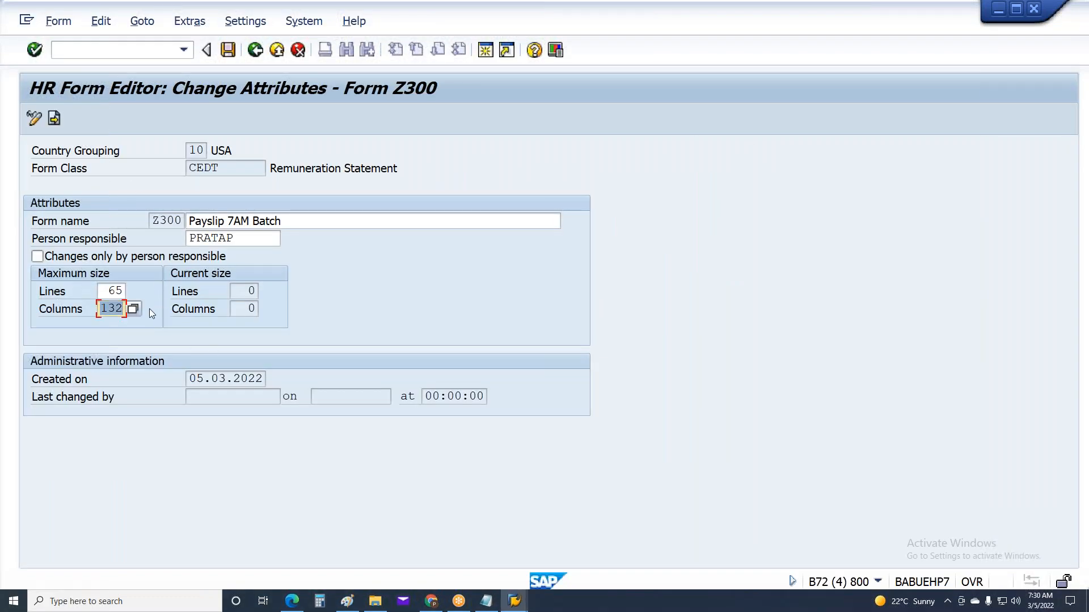
Step: In the HR Form Editor session, save form Z300 to customizing request B72K900144 and check its current size
key(ctrl+s)
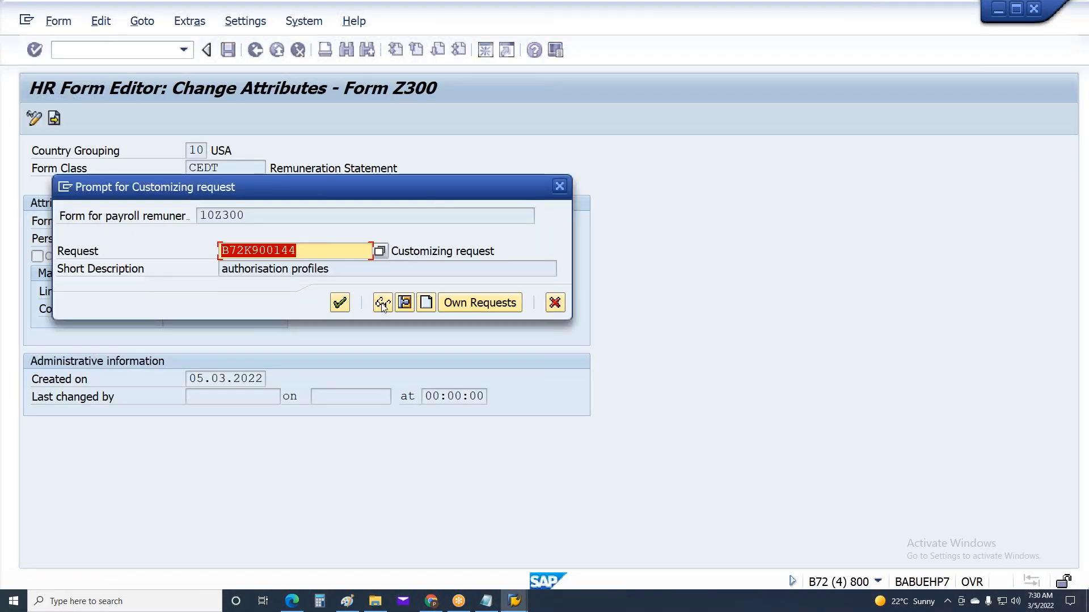
click(344, 304)
click(235, 295)
double_click(235, 295)
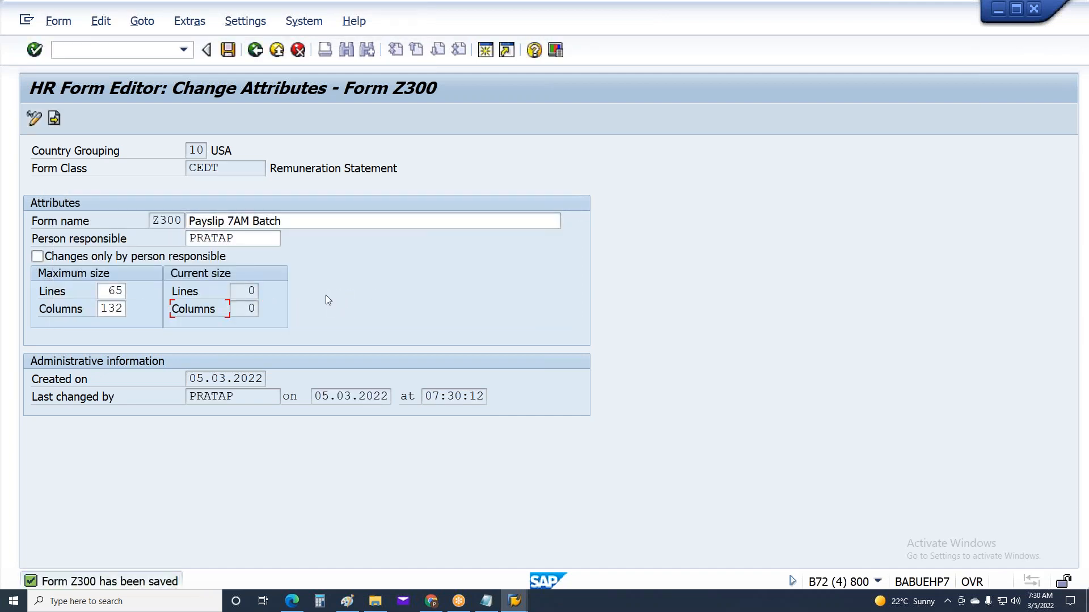
double_click(250, 309)
Step: Return to the HR Form Editor initial screen and select the Background subobject
key(F3)
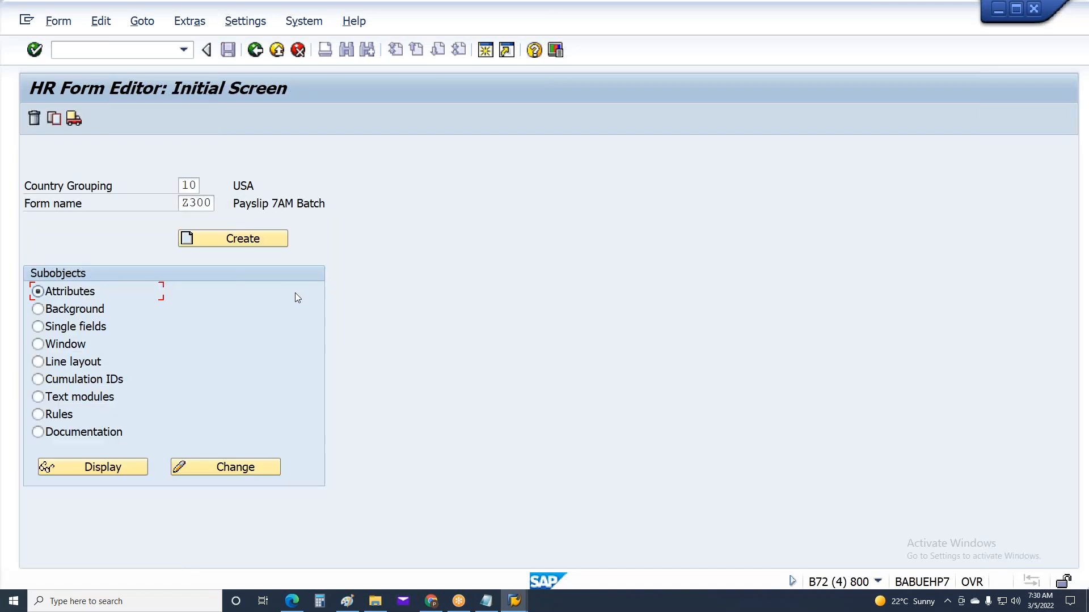
click(79, 312)
Step: Switch to Notepad and write the headings "Static data" and "Dynamic Data" on separate lines
click(486, 601)
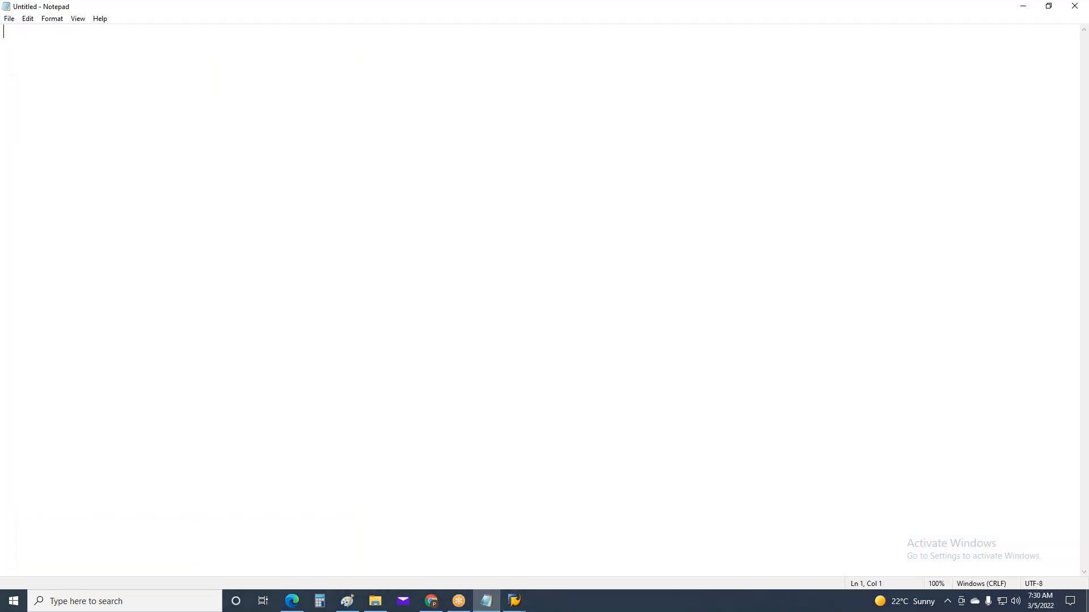
text(SAtt)
key(BackSpace)
key(BackSpace)
key(BackSpace)
key(BackSpace)
key(Return)
key(Return)
key(Return)
text(Stati)
text(s)
key(BackSpace)
key(BackSpace)
text(c data)
key(Return)
key(Return)
text(Dynamic Data)
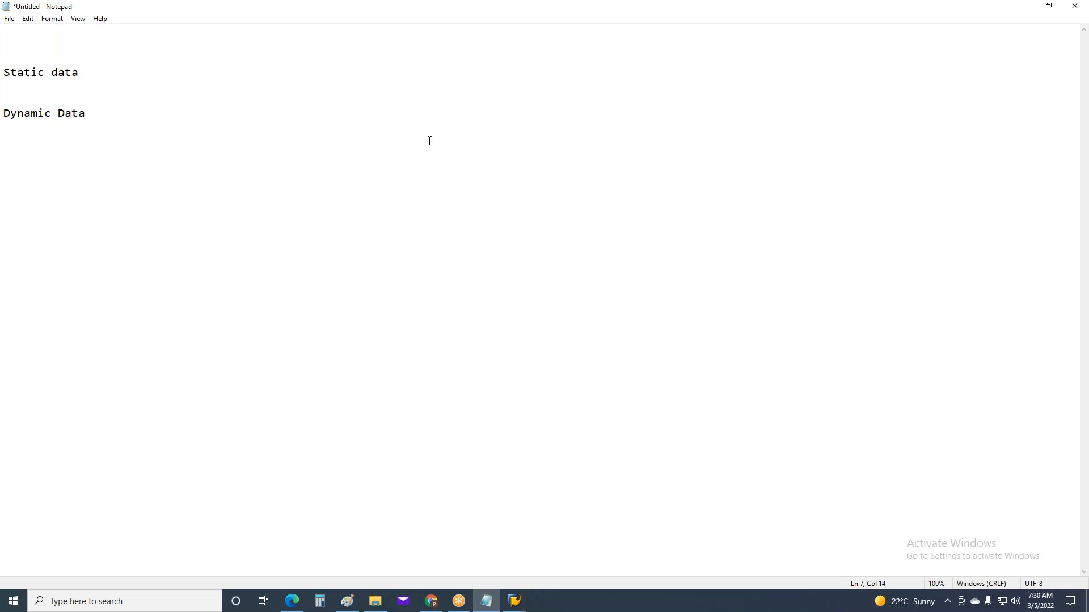
Step: Add blank lines around the Static data and Dynamic Data headings, and switch back to the HR Form Editor
click(83, 79)
key(Return)
key(Return)
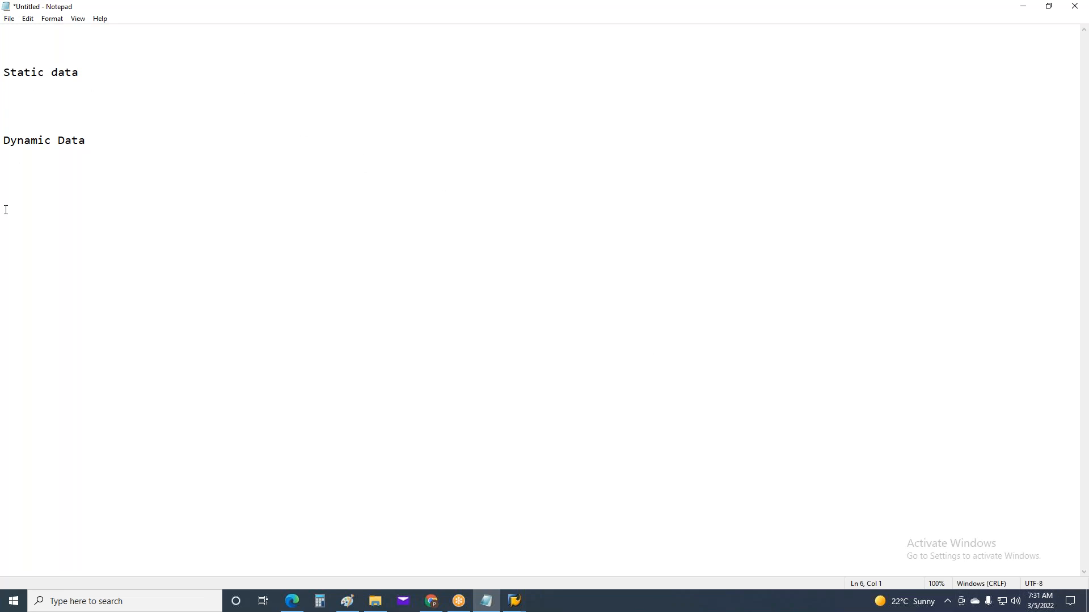
drag(13, 160, 19, 167)
click(103, 152)
key(Return)
click(33, 95)
drag(31, 76, 27, 92)
key(alt+Tab)
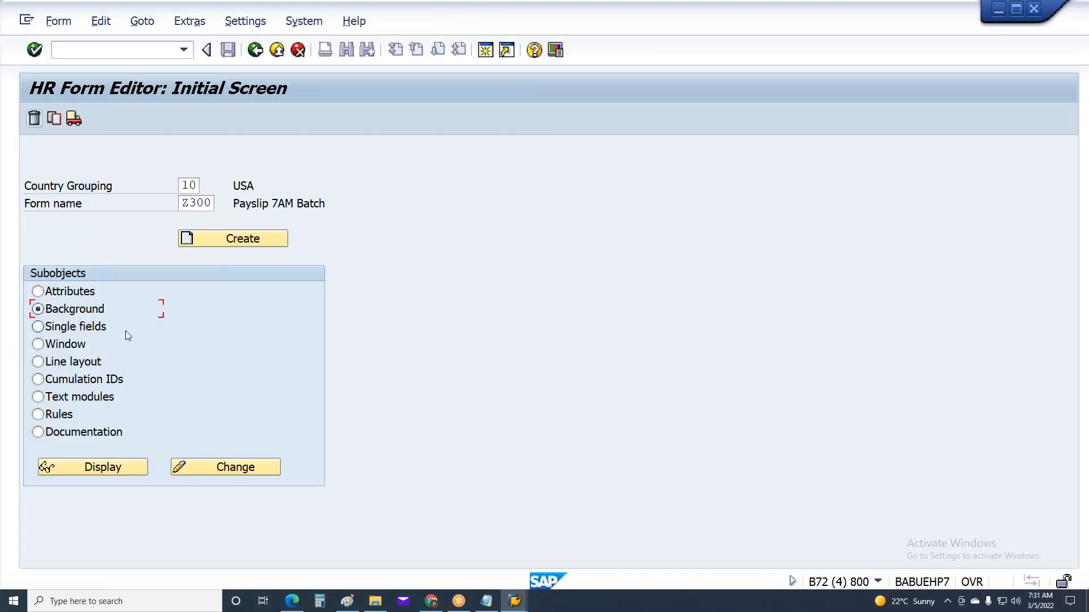
Step: Switch to the Layout Set Display session and examine the static labels in the payslip header, from Emp. Name to Pay Period and Paid Days
click(521, 608)
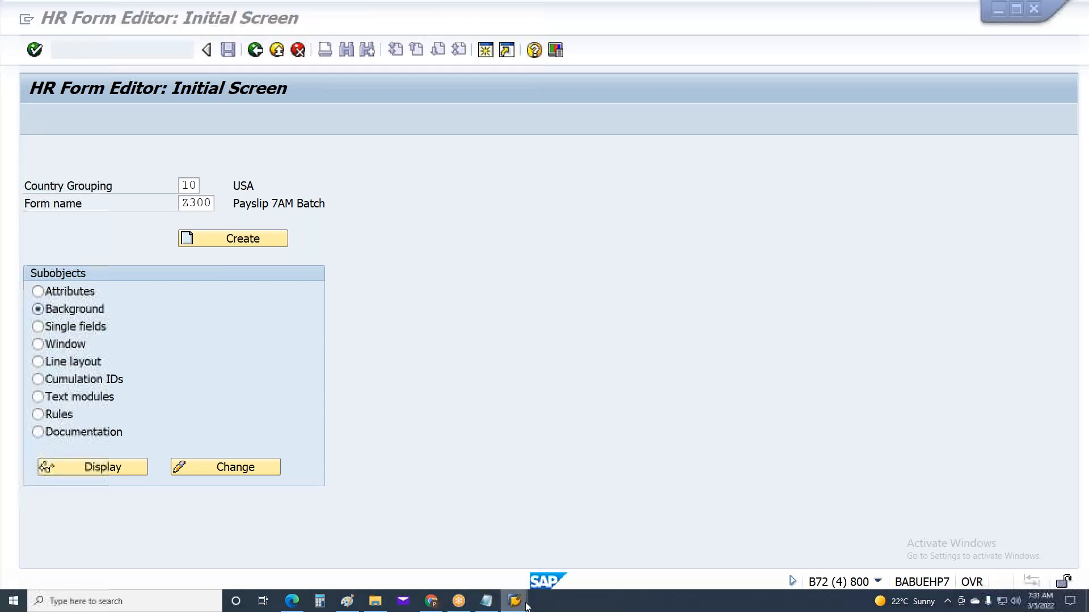
mouse_move(422, 567)
click(596, 547)
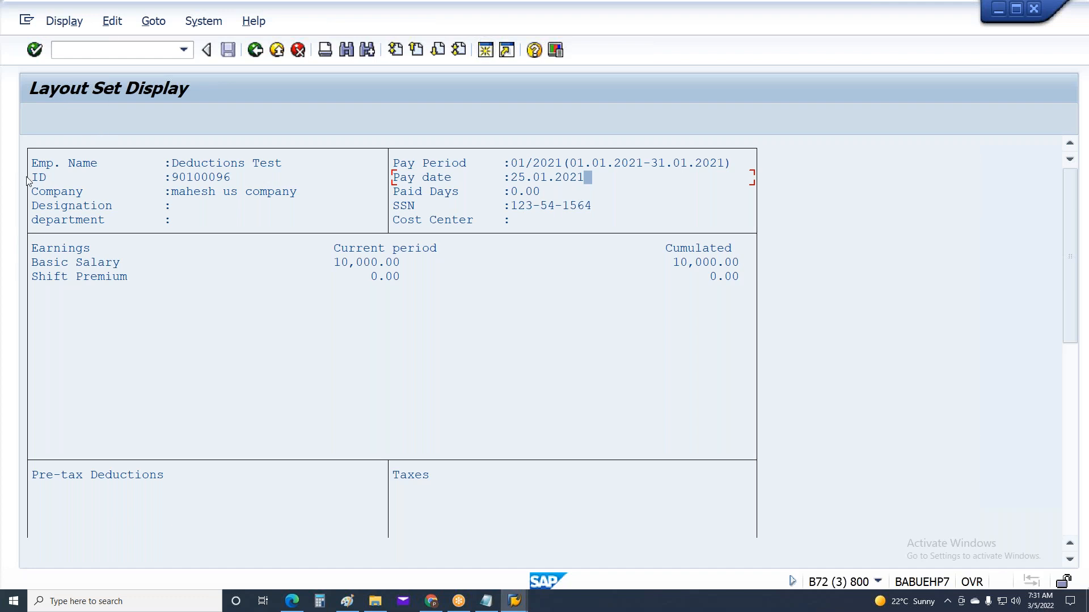
click(52, 169)
click(57, 192)
click(64, 221)
click(435, 167)
click(434, 190)
click(415, 202)
Step: Examine the dynamic values beside the payslip header labels, covering the employee name, ID, company, pay date, paid days and SSN
click(205, 165)
click(202, 179)
click(204, 196)
click(300, 194)
click(251, 180)
click(220, 179)
click(528, 176)
click(528, 193)
click(527, 206)
Step: Go over the fixed employee labels again from Emp. Name down to department, and return to the HR Form Editor
click(47, 164)
click(46, 178)
click(44, 192)
click(43, 206)
click(43, 221)
scroll(460, 278, down, 3)
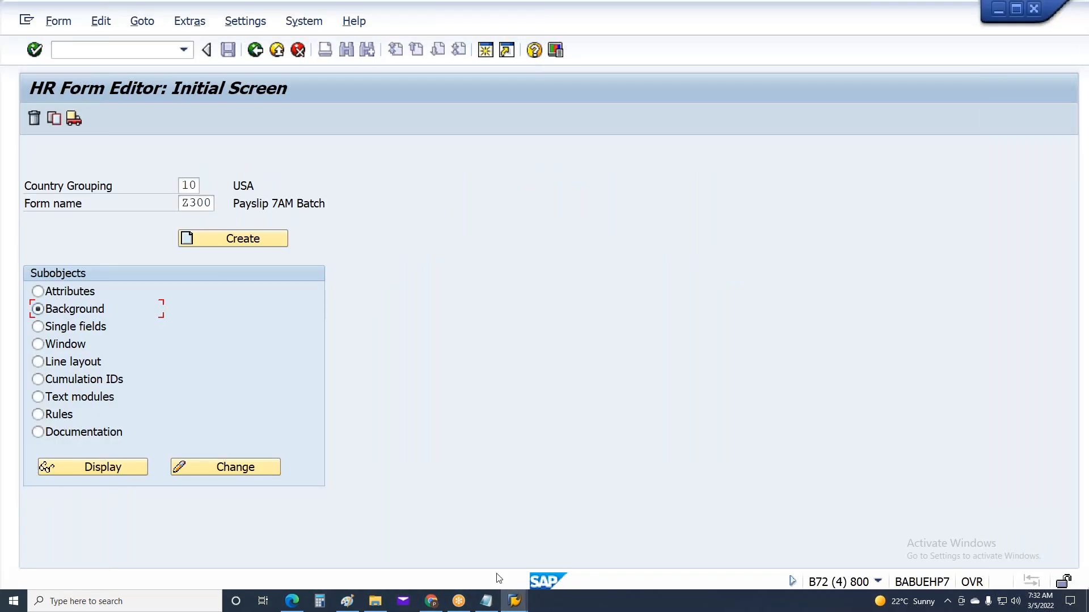
Step: Switch to Notepad and write "Background" beside the Static data heading
click(487, 600)
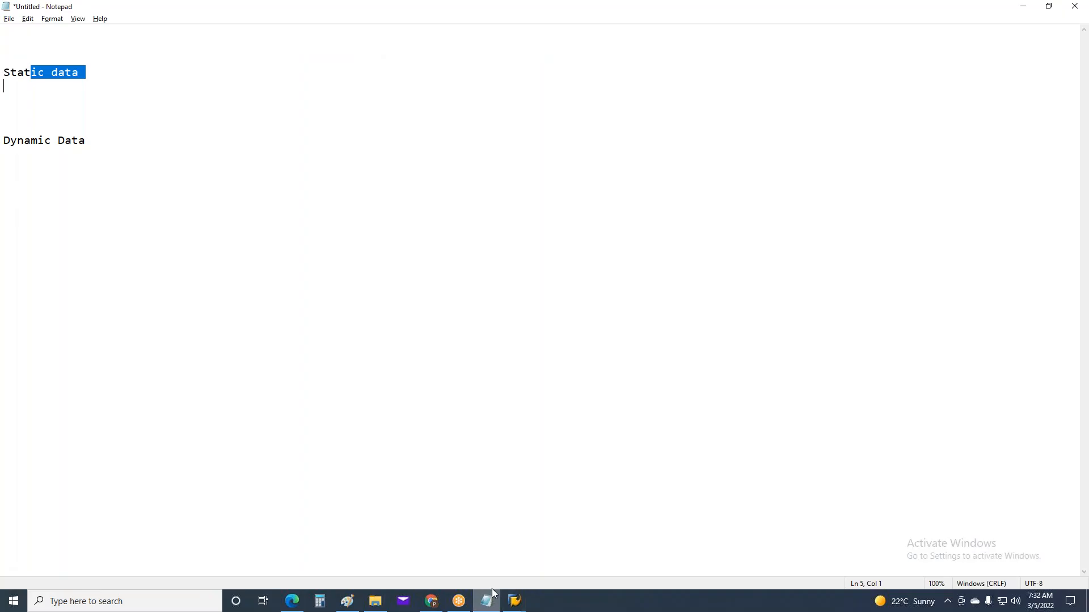
click(92, 73)
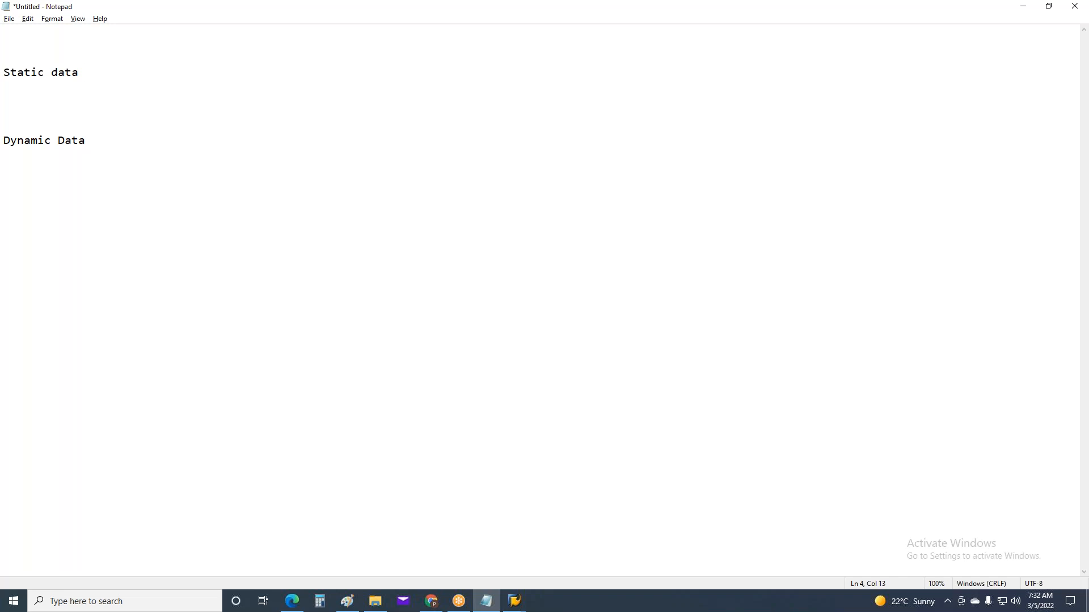
text(Back Gro)
key(BackSpace)
key(BackSpace)
key(BackSpace)
key(BackSpace)
text(ground)
Step: Write "Single Value" beside the Dynamic Data heading, aligned under Background
click(129, 141)
text(Signe)
key(BackSpace)
key(BackSpace)
key(BackSpace)
text(ng)
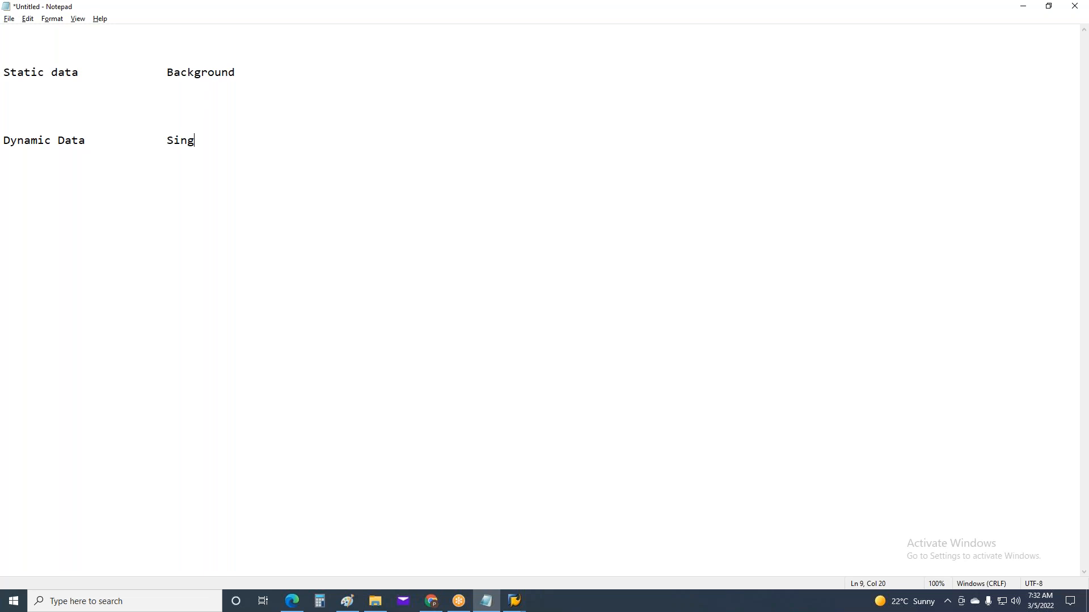
text(le Value)
Step: Add "Multiple Values" three lines below Single Value in the same column
key(Return)
key(Return)
key(Return)
text(Multip)
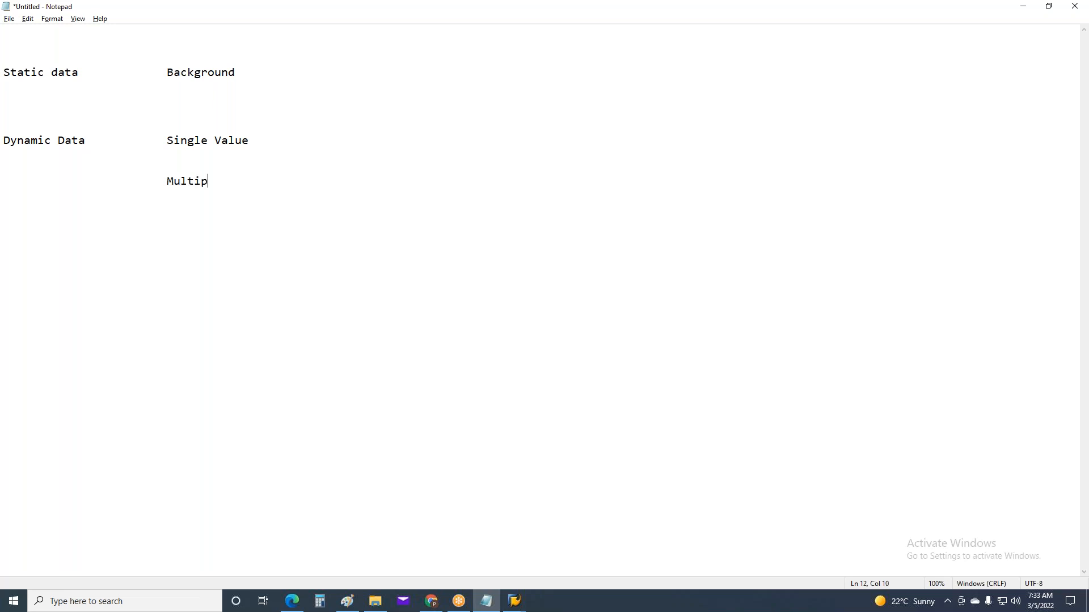
text(le Values)
Step: Write "Single fields" beside Single Value as its matching subobject
click(282, 139)
text(Sing)
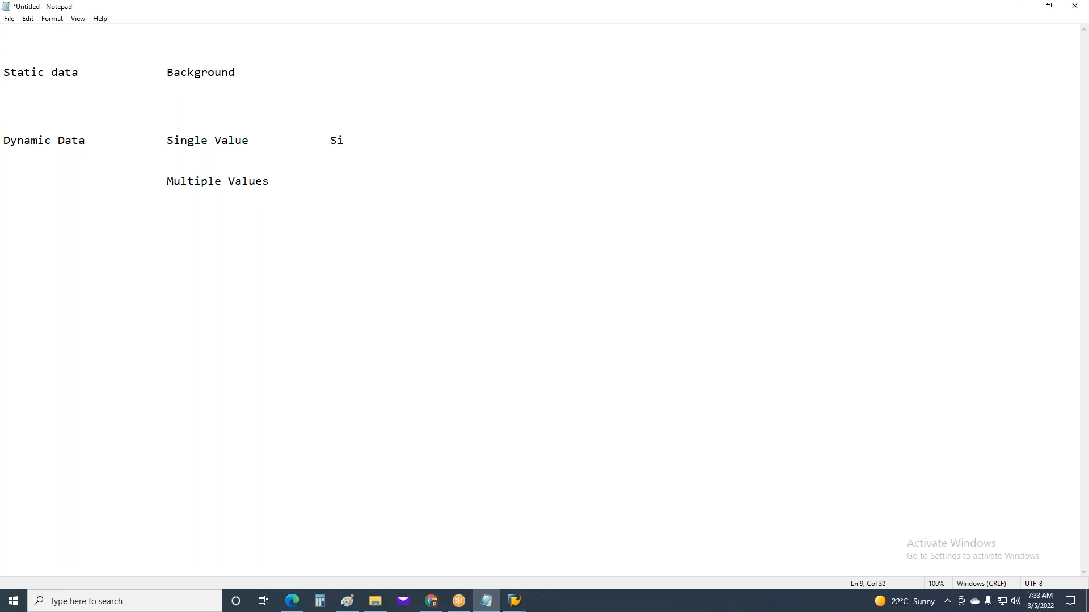
text(le fields)
Step: Write "Windows" beside Multiple Values, with "-> line Layout" indented on the line below it
click(314, 176)
text(Windows)
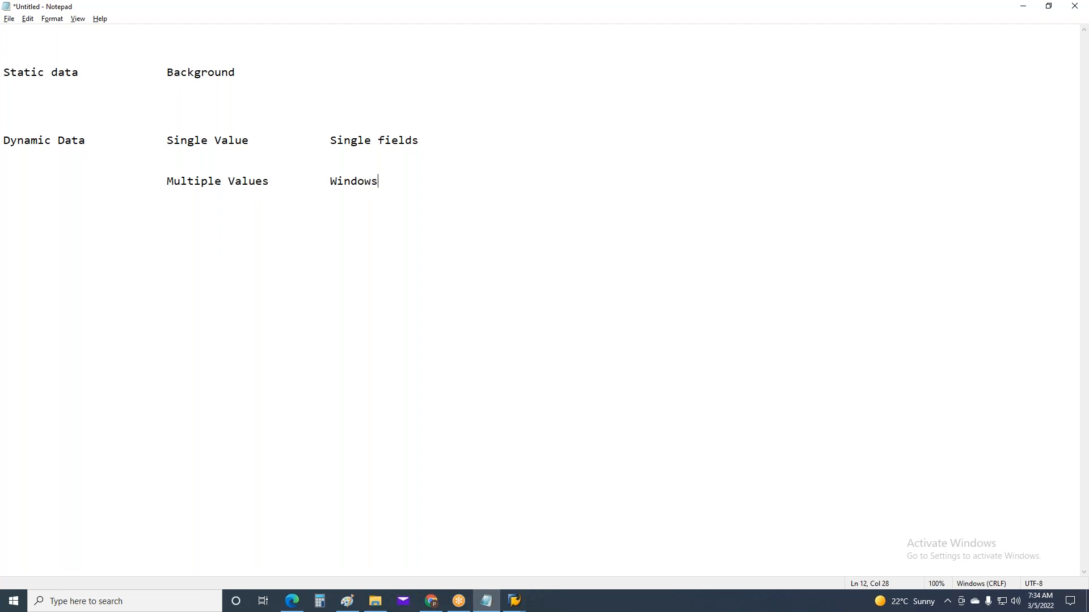
key(Return)
text(-> line Layout)
Step: Highlight the Dynamic Data block, the line Layout entry and the Background entry in turn to review the notes
drag(522, 209, 4, 141)
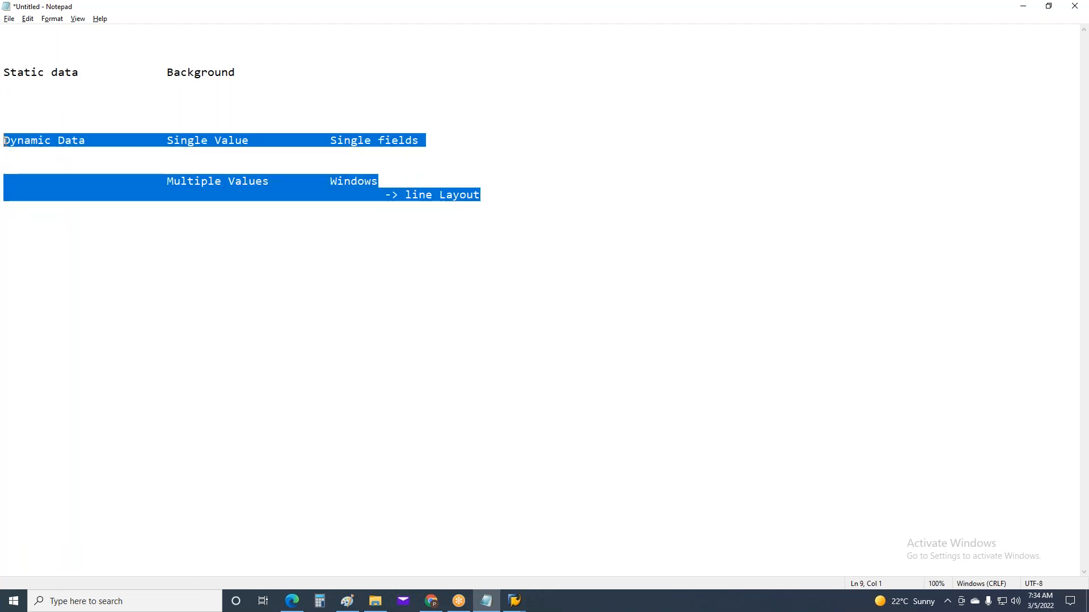
click(565, 229)
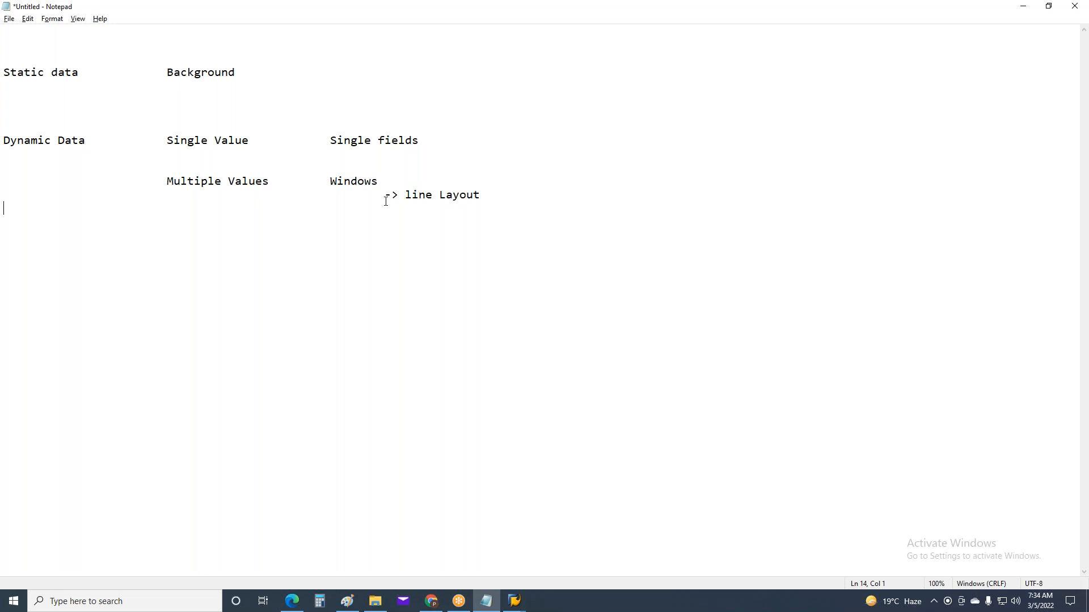
drag(385, 195, 481, 196)
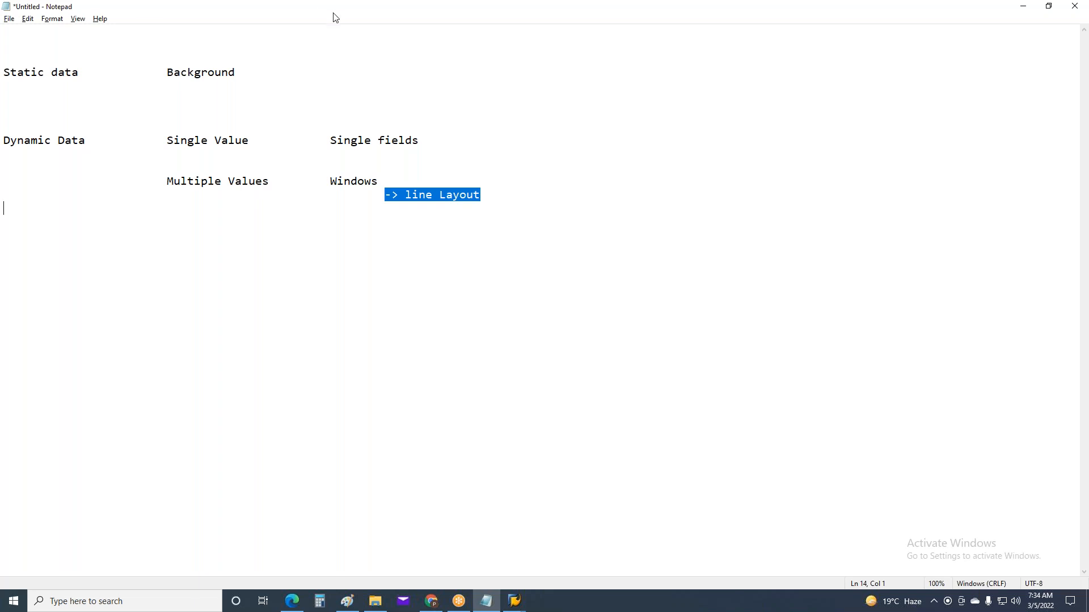
drag(167, 72, 258, 77)
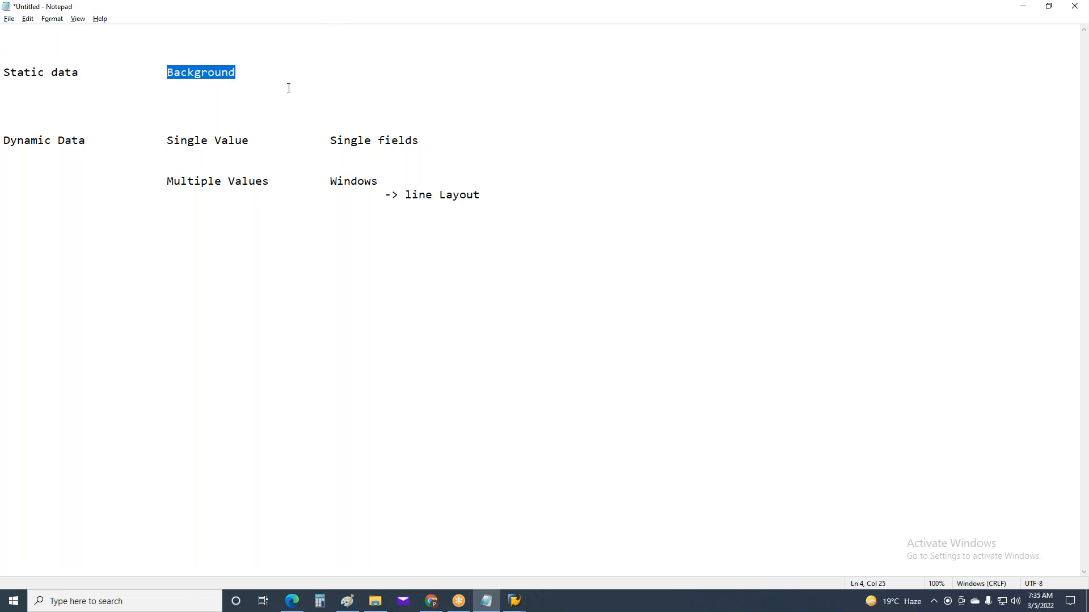
Step: Switch back to the HR Form Editor and open the Background of form Z300 for changes with the new language EN
key(alt+Tab)
key(alt+Tab)
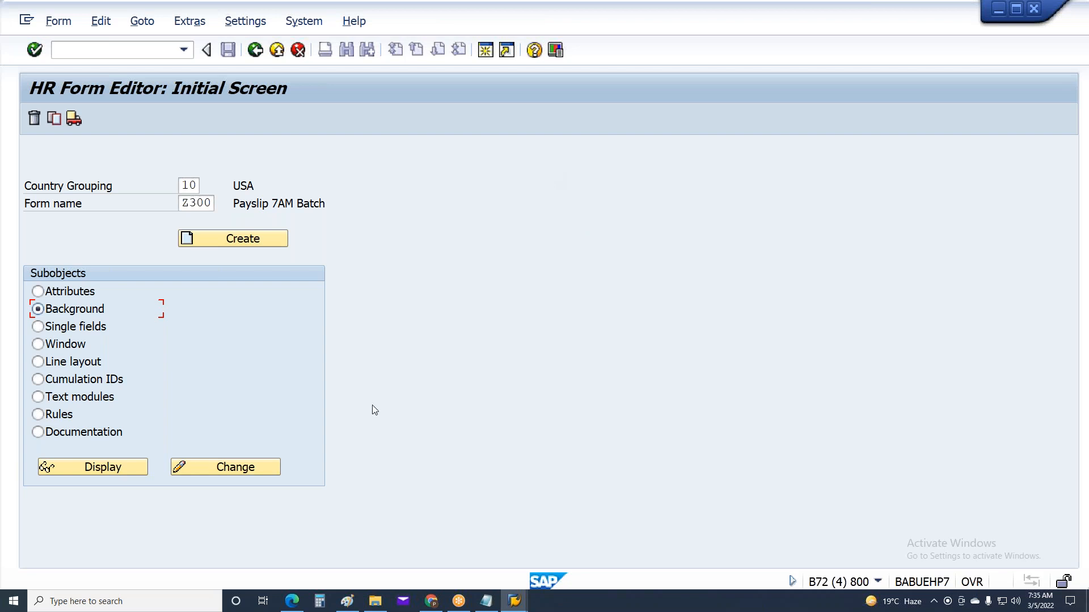
click(198, 470)
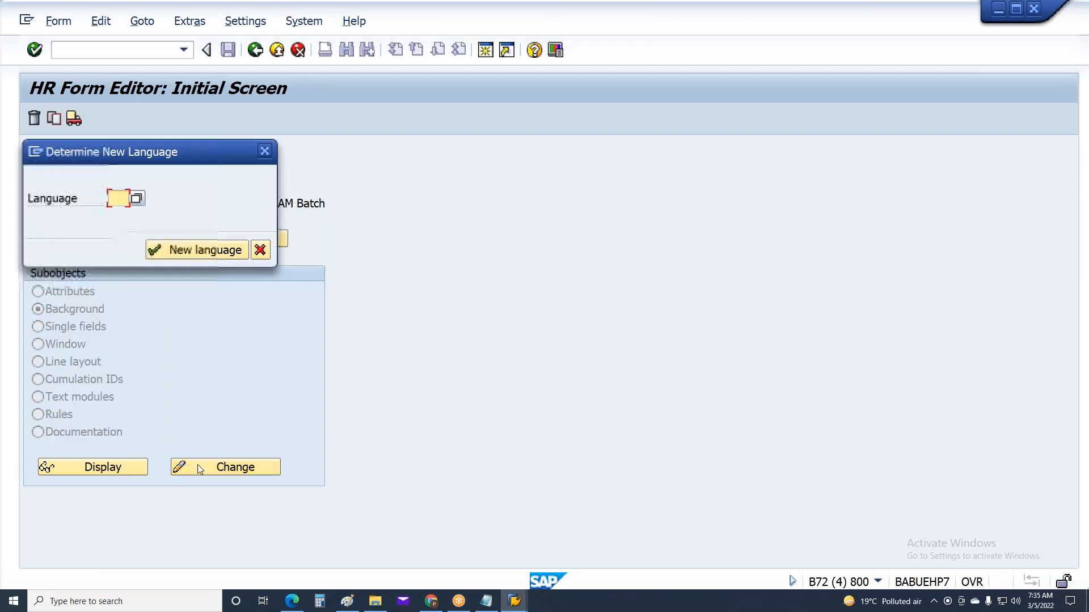
text(EN)
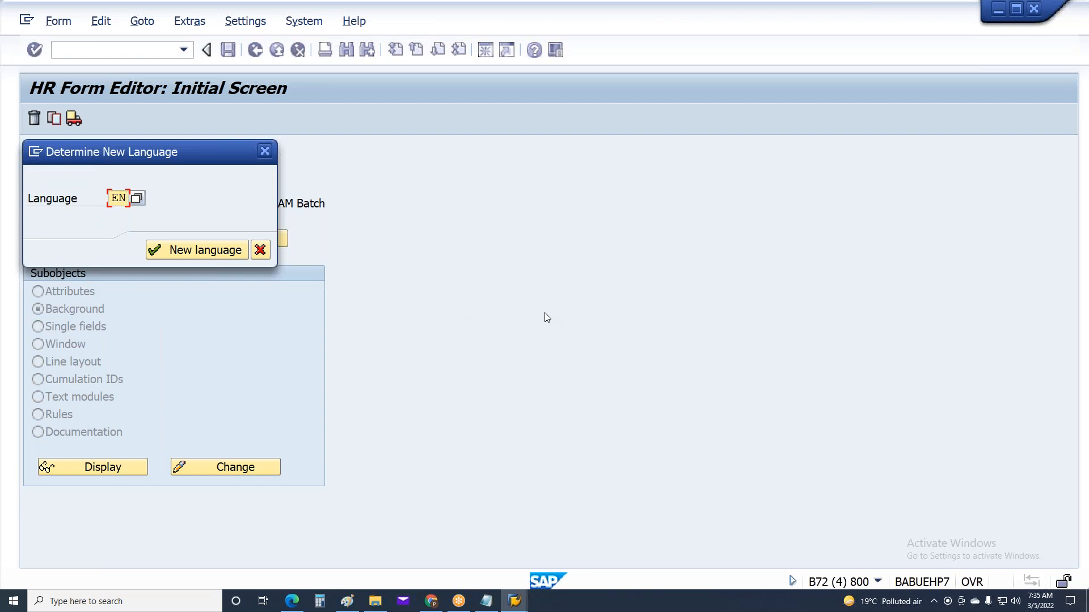
key(Return)
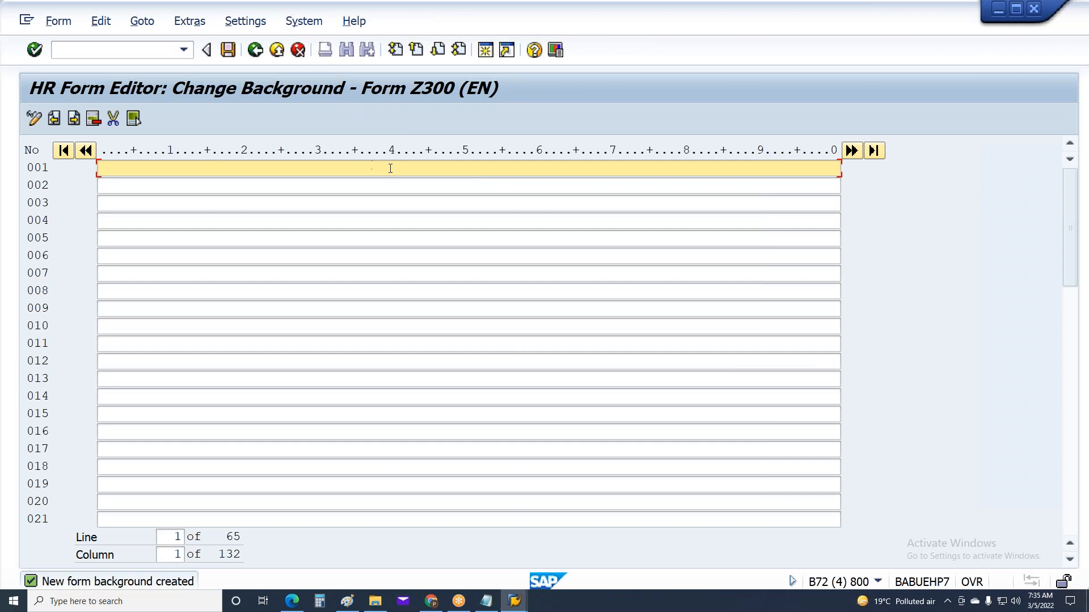
click(239, 26)
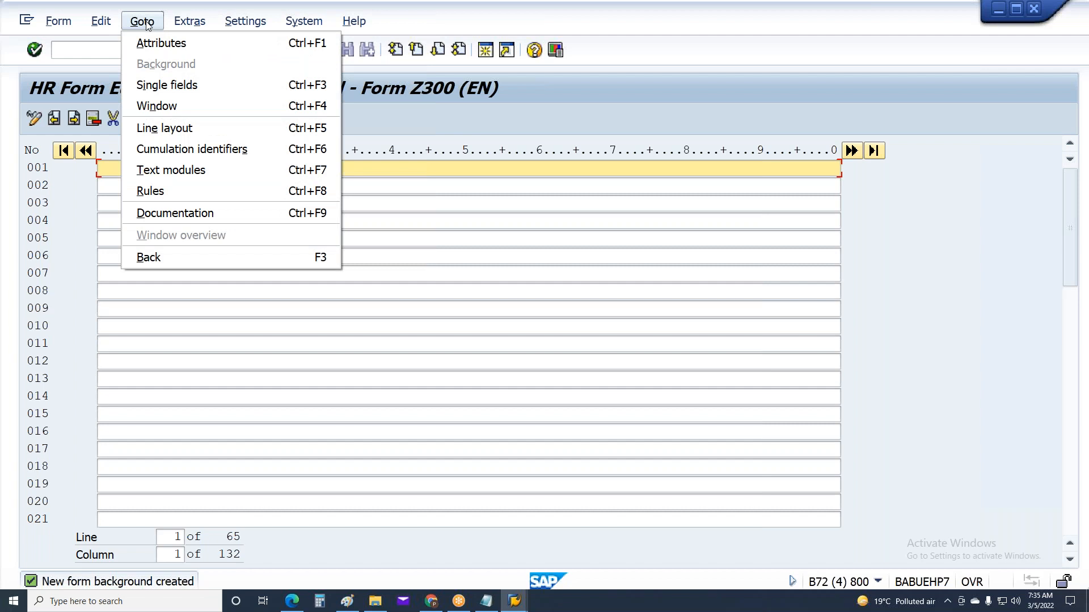
mouse_move(99, 25)
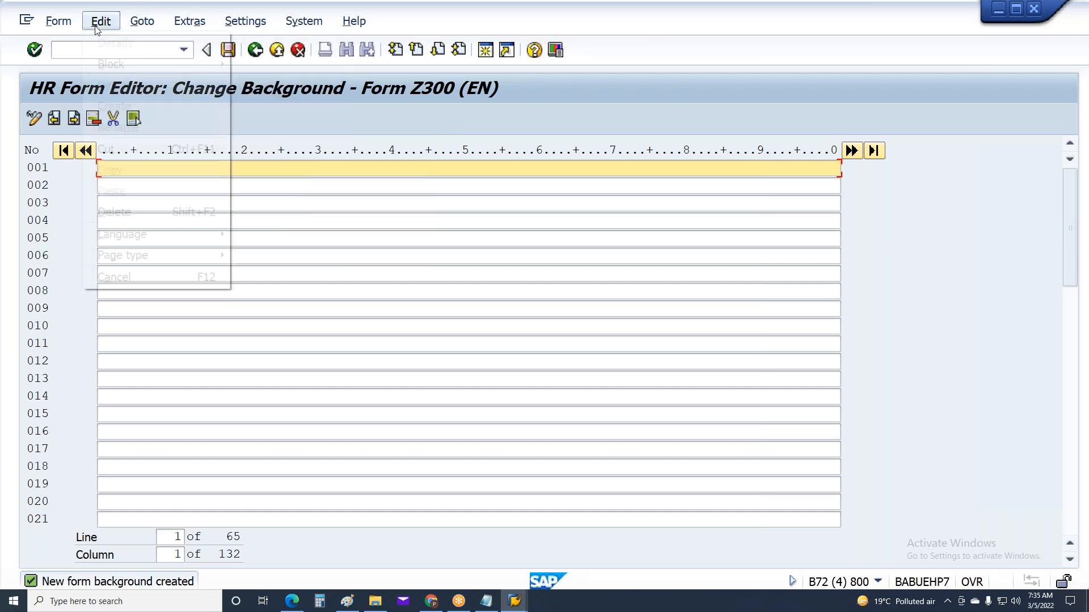
mouse_move(145, 245)
click(516, 215)
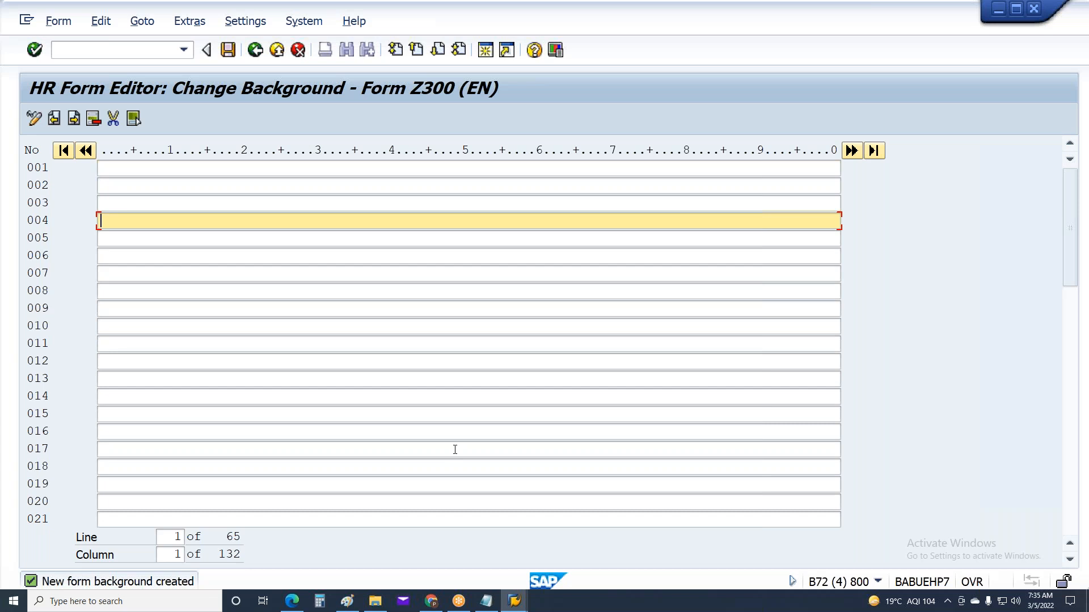
Step: Switch to the Layout Set Display session and examine the overall payslip layout and its employee labels from Emp. Name to department
click(514, 605)
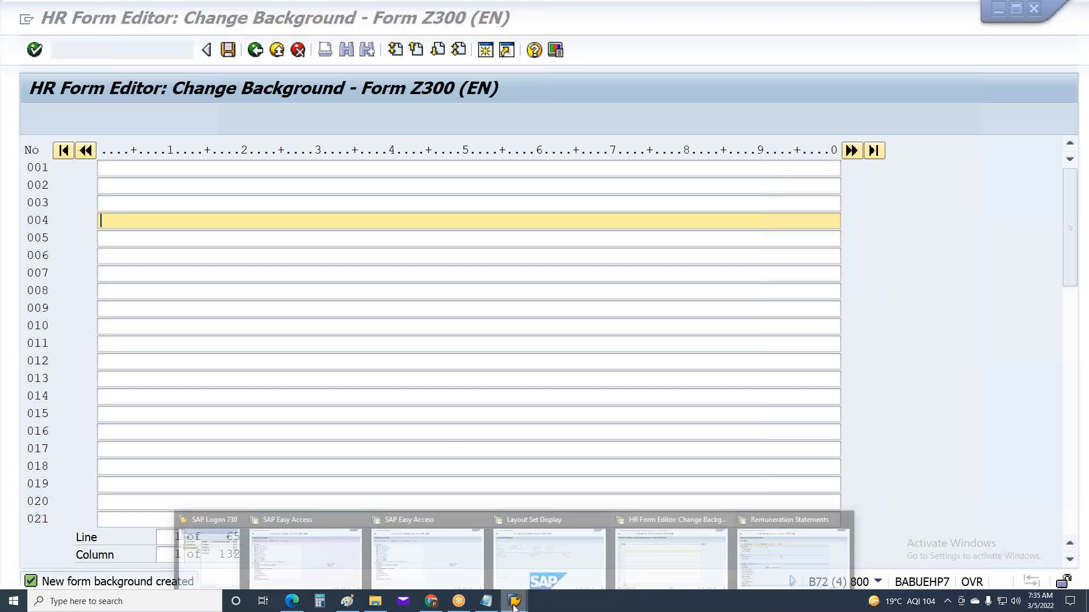
click(547, 556)
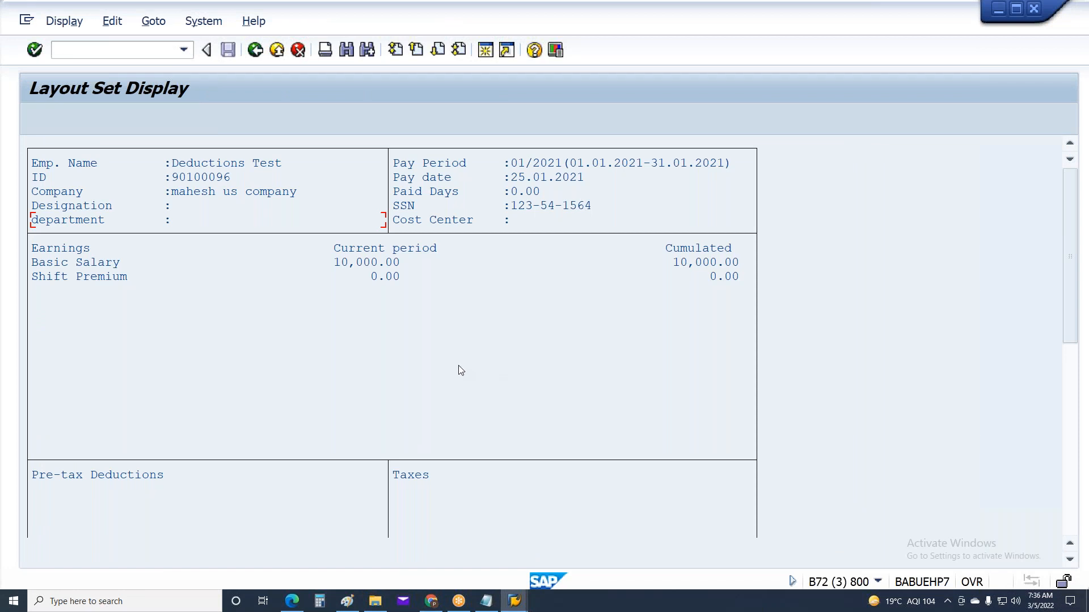
scroll(441, 336, down, 10)
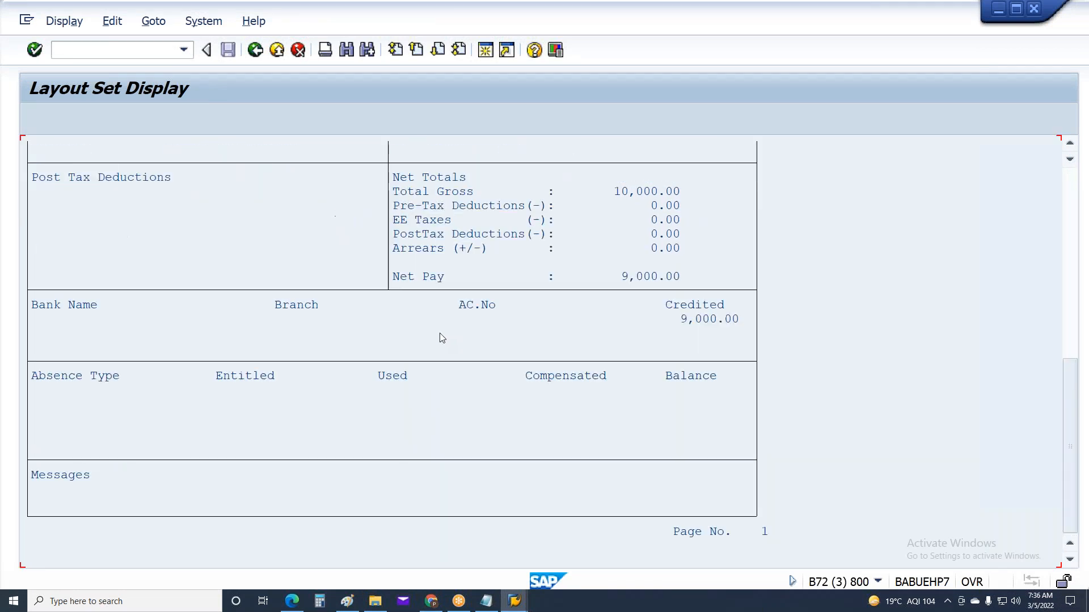
scroll(441, 334, up, 10)
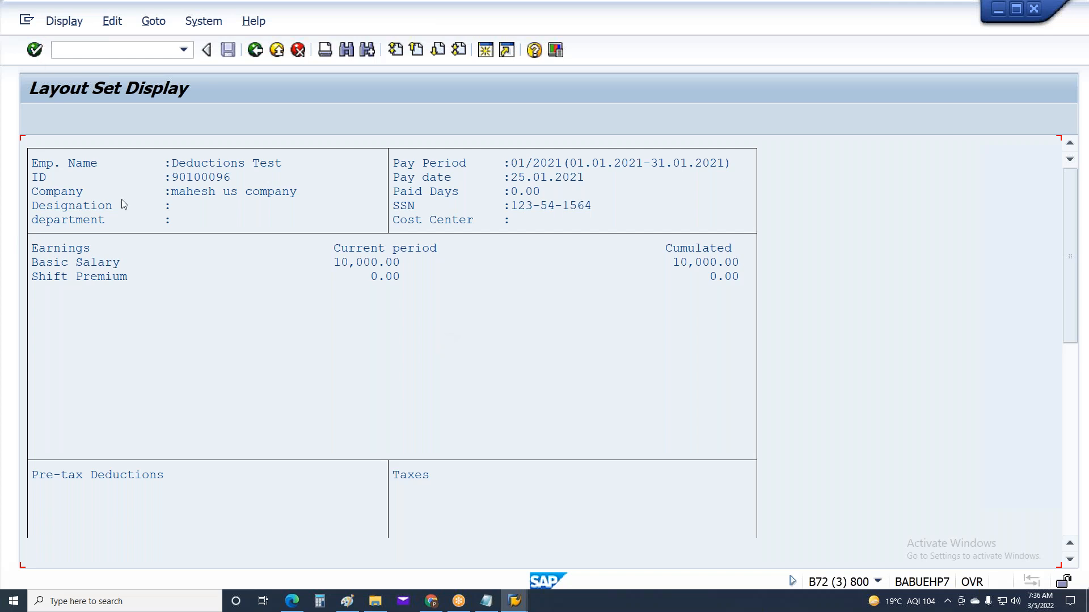
click(42, 165)
click(42, 193)
click(42, 164)
click(42, 179)
click(42, 192)
click(43, 221)
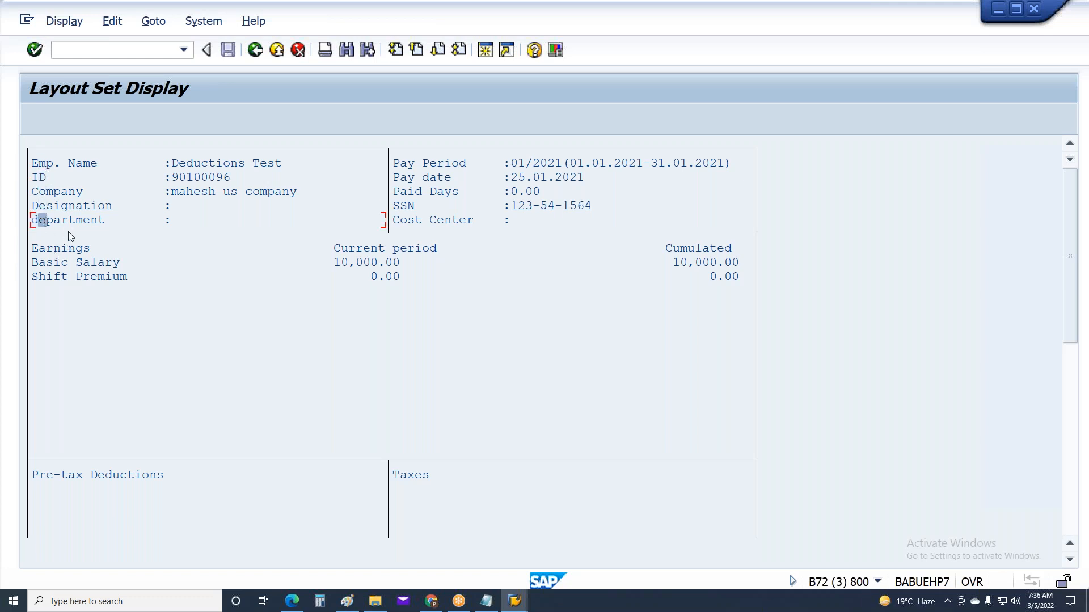
Step: Examine the Earnings section of the payslip and the empty lines reserved beneath its entries
scroll(79, 254, down, 1)
scroll(78, 255, down, 2)
click(39, 220)
click(34, 292)
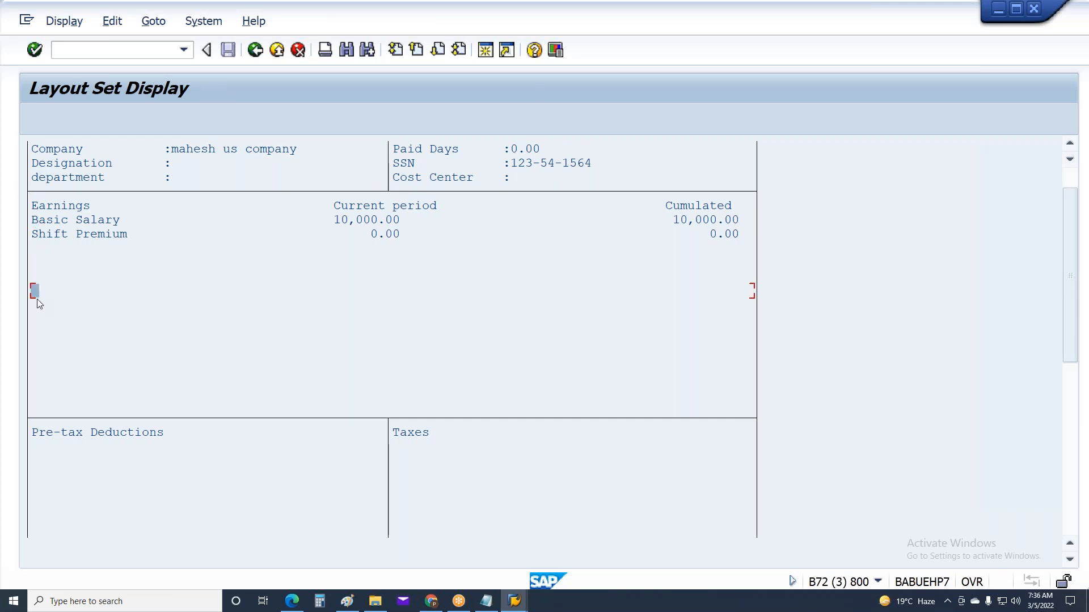
click(37, 306)
scroll(52, 368, down, 5)
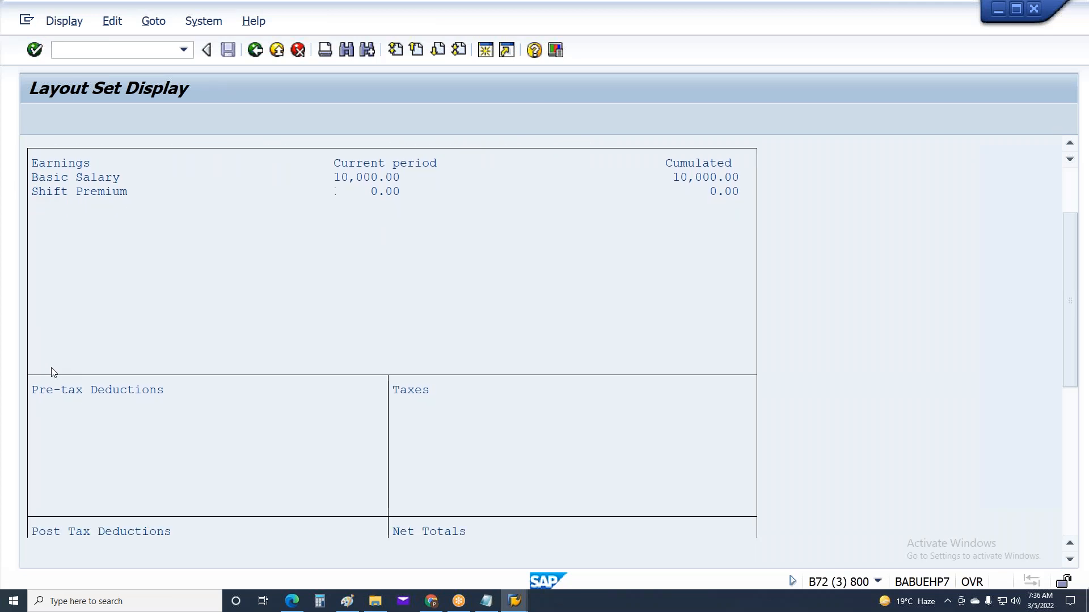
Step: Go line by line from Pre-tax Deductions to Absence Type, view the payslip header again, and return to the Z300 background editor
click(34, 374)
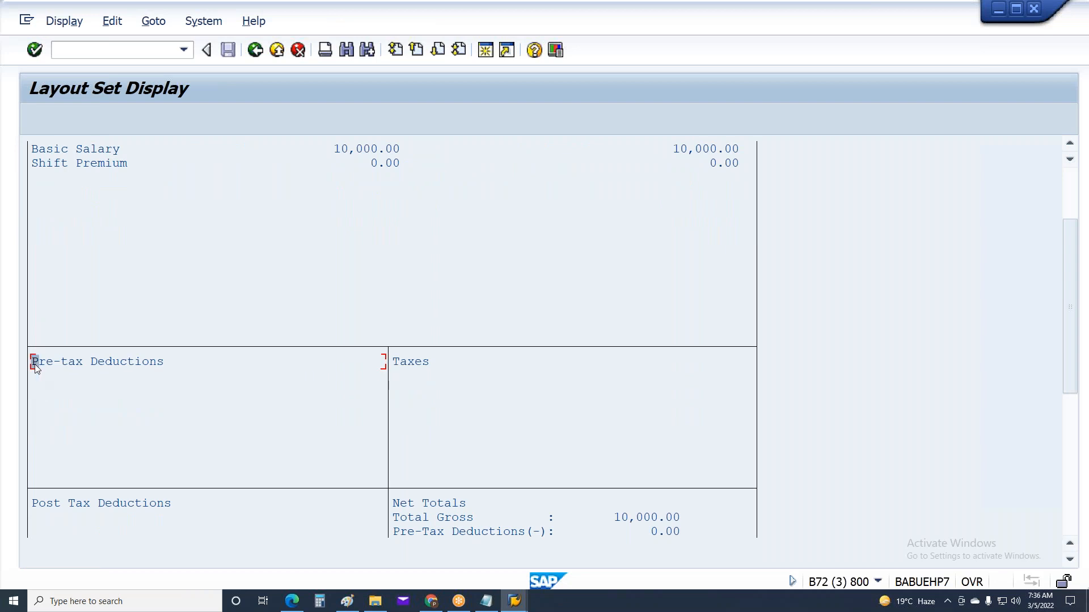
key(Down)
key(Down)
key(Down)
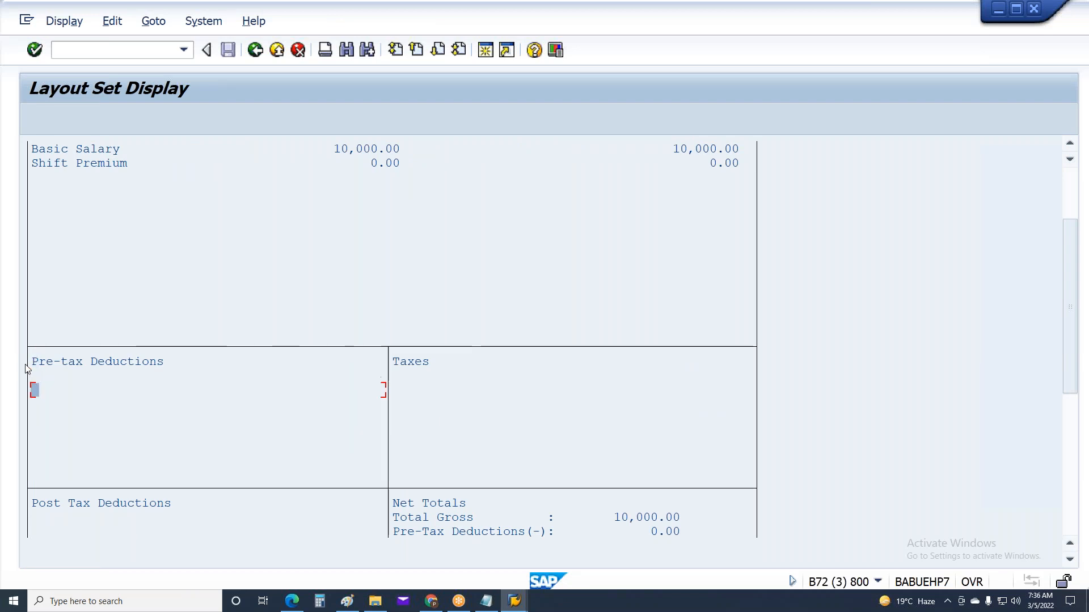
key(Down)
key(Down)
key(Down)
key(Down)
key(Down)
key(Down)
key(Down)
key(Down)
key(Down)
key(Down)
key(Down)
key(Down)
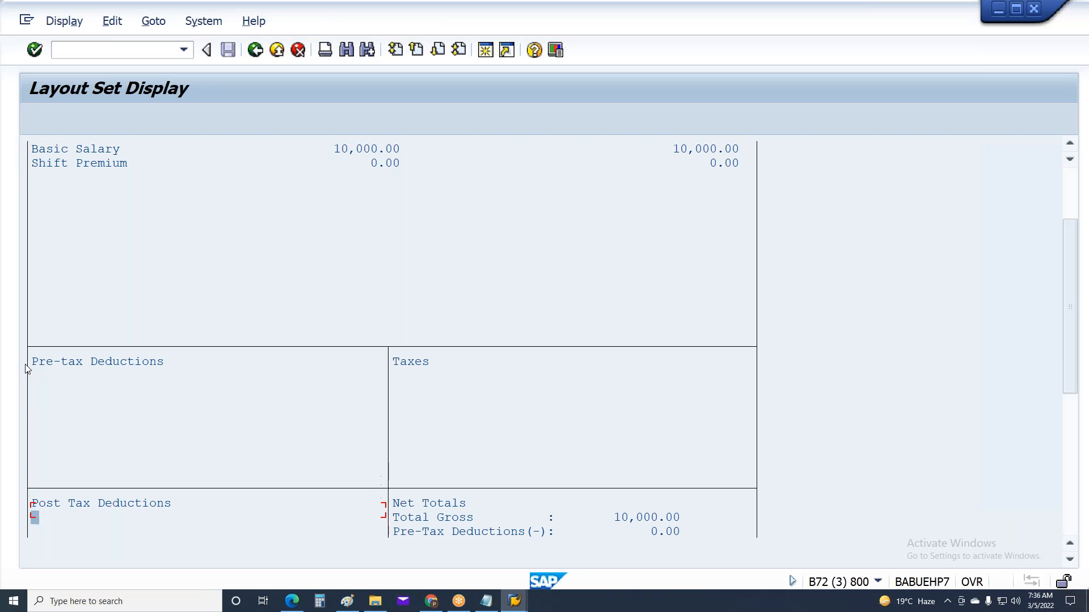
key(Down)
key(Down)
key(Down)
key(Down)
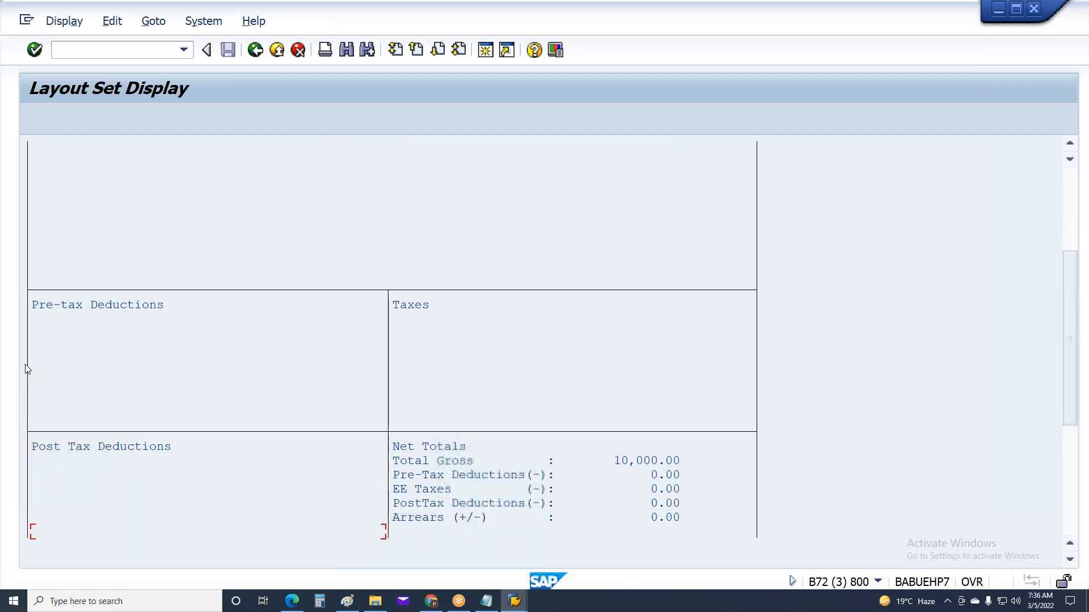
key(Down)
key(Down)
key(Down)
key(Down)
key(Down)
key(Down)
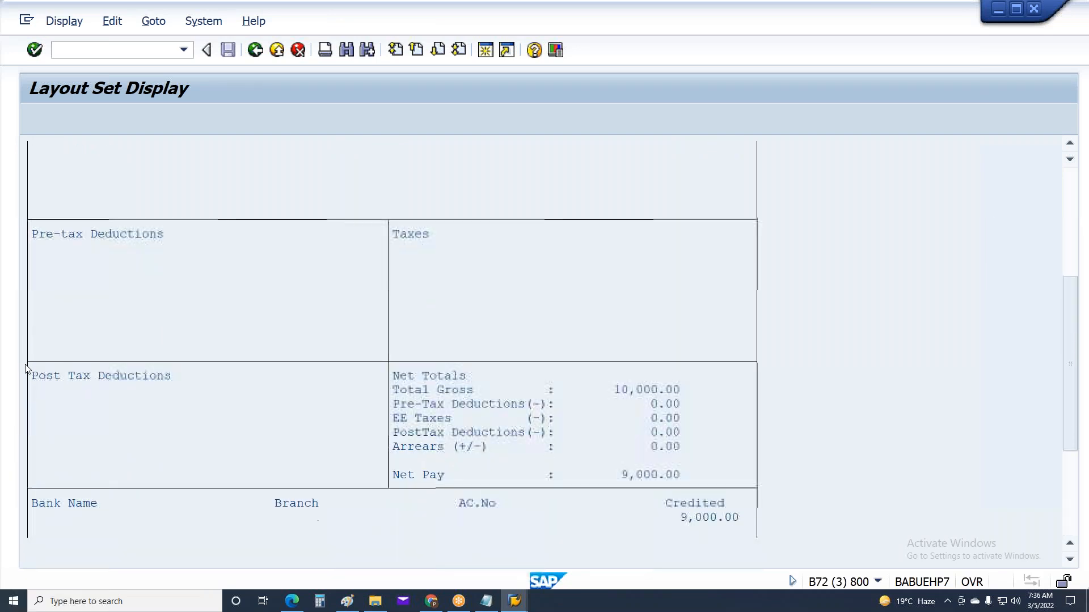
key(Down)
key(Up)
key(Up)
key(Up)
key(Up)
key(Up)
key(Up)
key(Up)
key(Up)
key(Up)
key(Up)
key(Up)
key(Up)
key(Up)
key(Up)
key(Up)
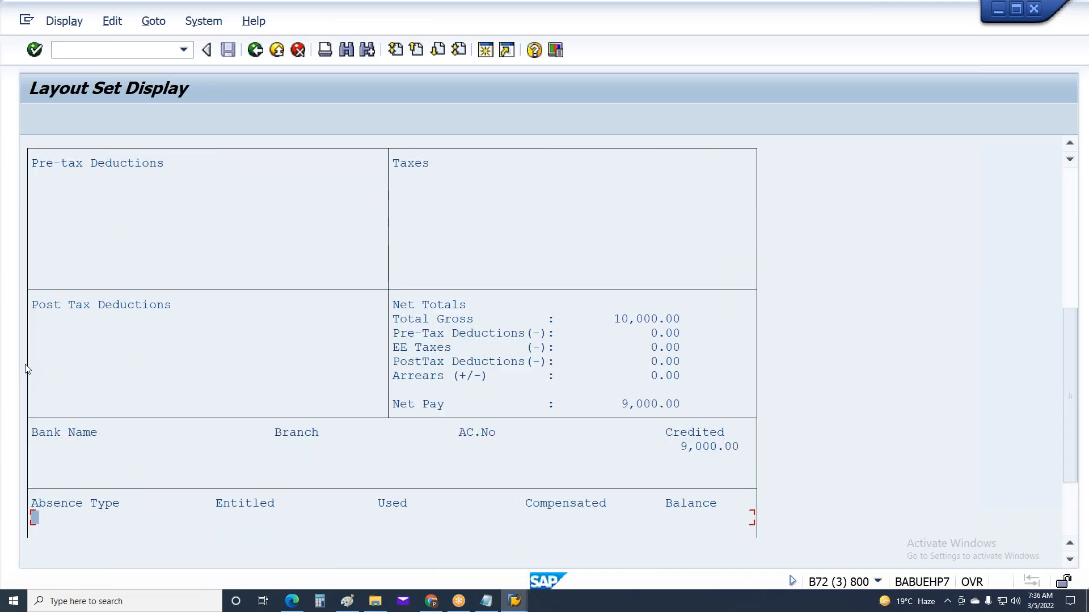
key(Page_Up)
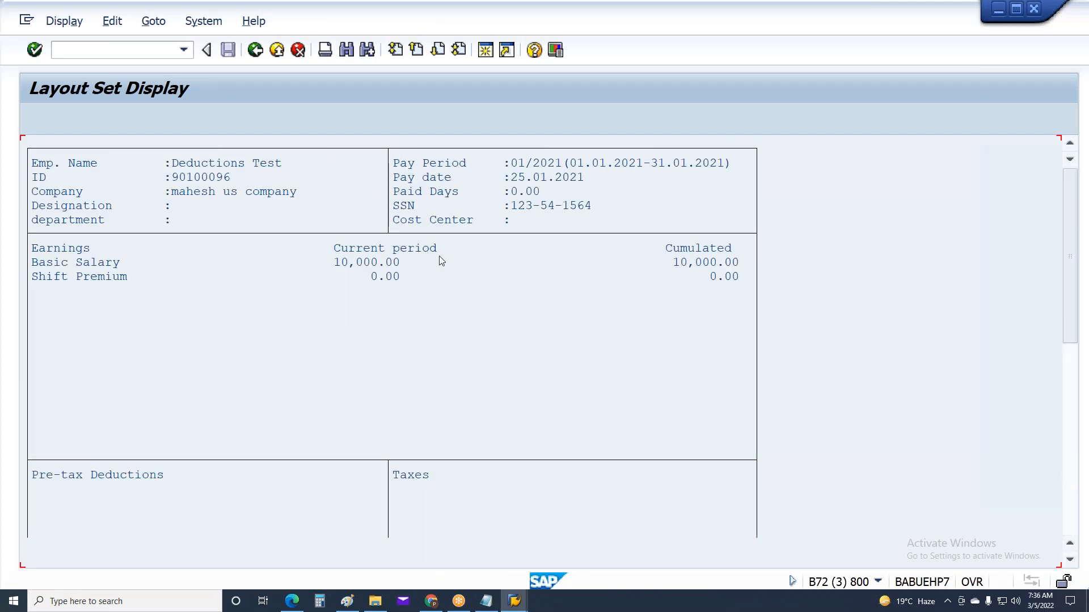
key(F3)
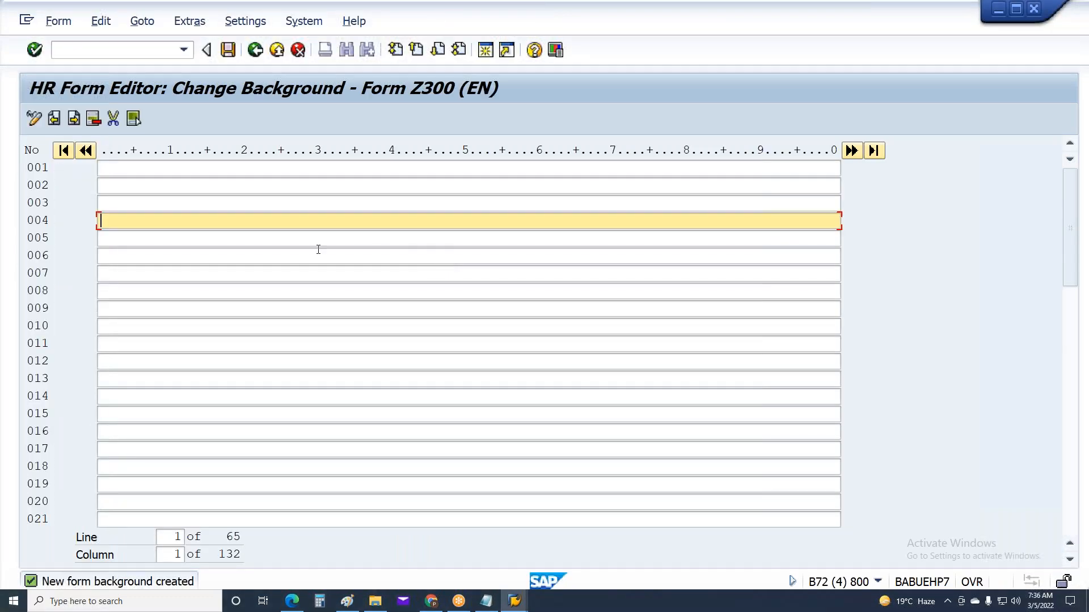
Step: Fill lines 001 and 007 of the form background with full-width dashed separators to frame the employee header block
click(257, 169)
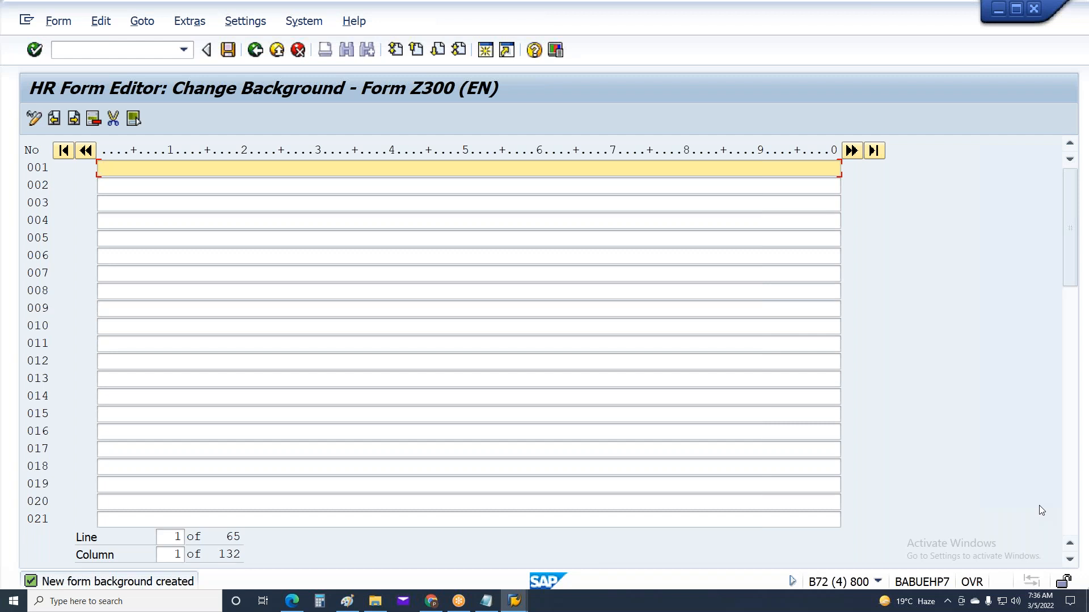
text(----------------------------------------------------------------------------------------------------)
click(105, 187)
click(108, 206)
click(106, 223)
click(106, 239)
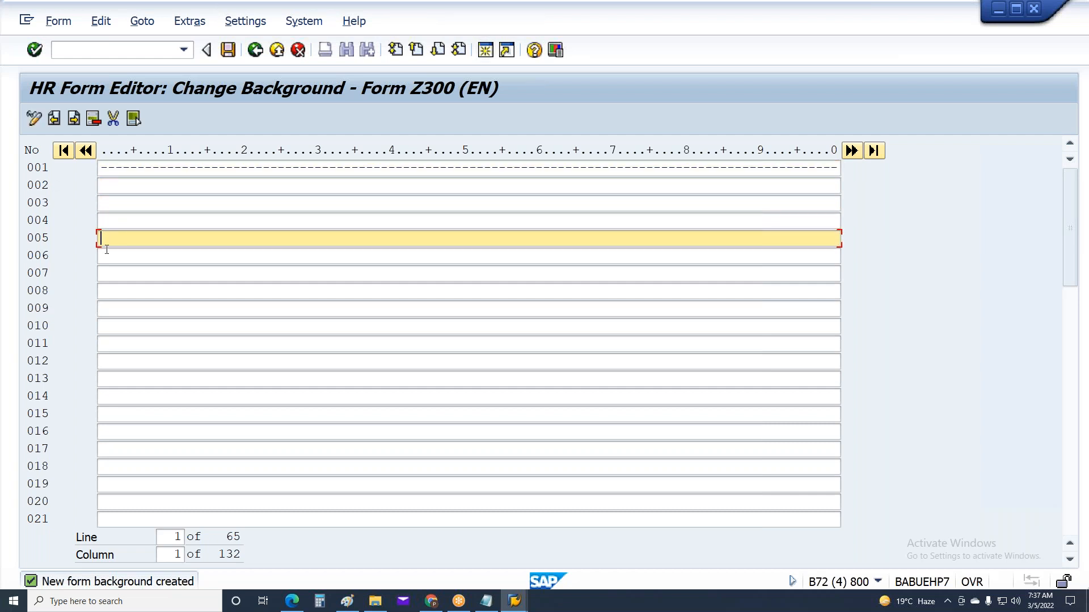
click(105, 254)
click(307, 267)
text(----------------------------------------------------------------------------------------------------)
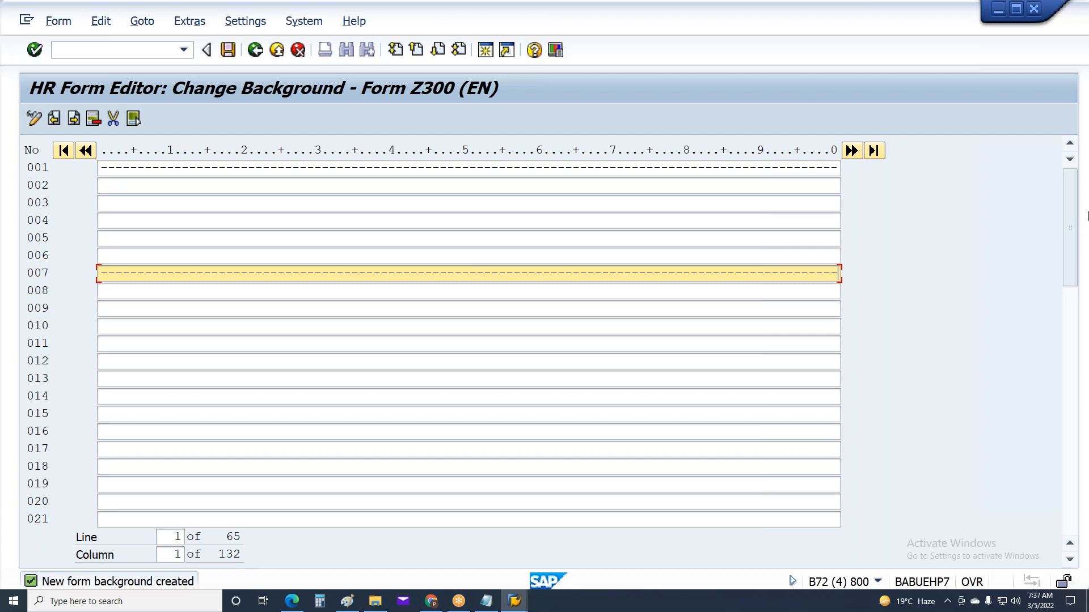
Step: Count off the lines reserved below the header block and fill line 025 with a full-width dashed separator
click(106, 299)
key(Down)
key(Down)
key(Up)
key(Up)
key(Down)
key(Down)
key(Down)
key(Down)
click(102, 379)
click(106, 397)
click(105, 418)
click(104, 433)
click(105, 450)
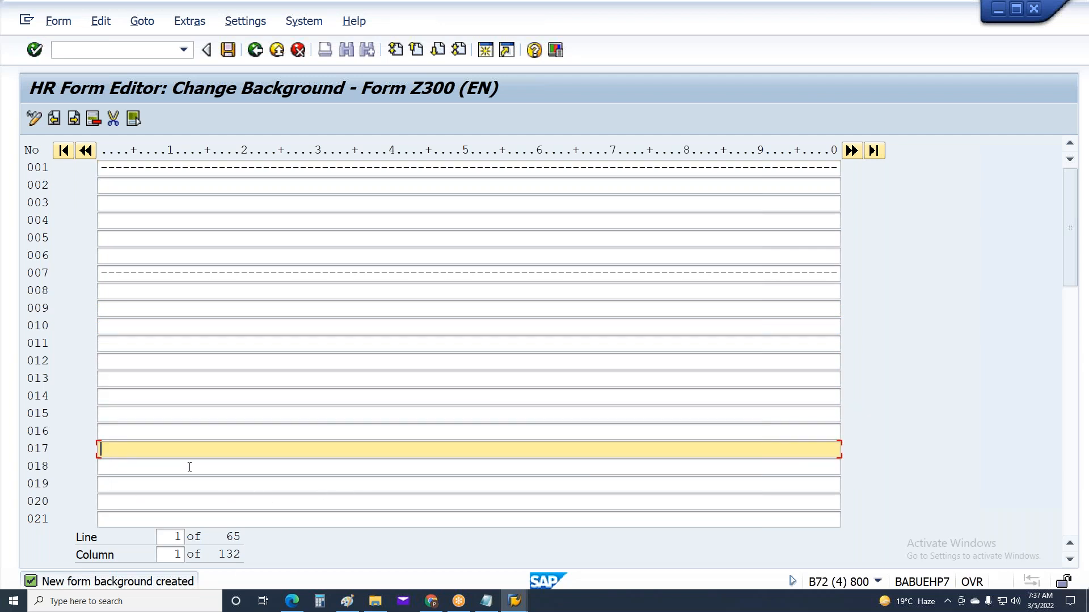
key(Return)
drag(173, 538, 1088, 288)
text(20)
key(Return)
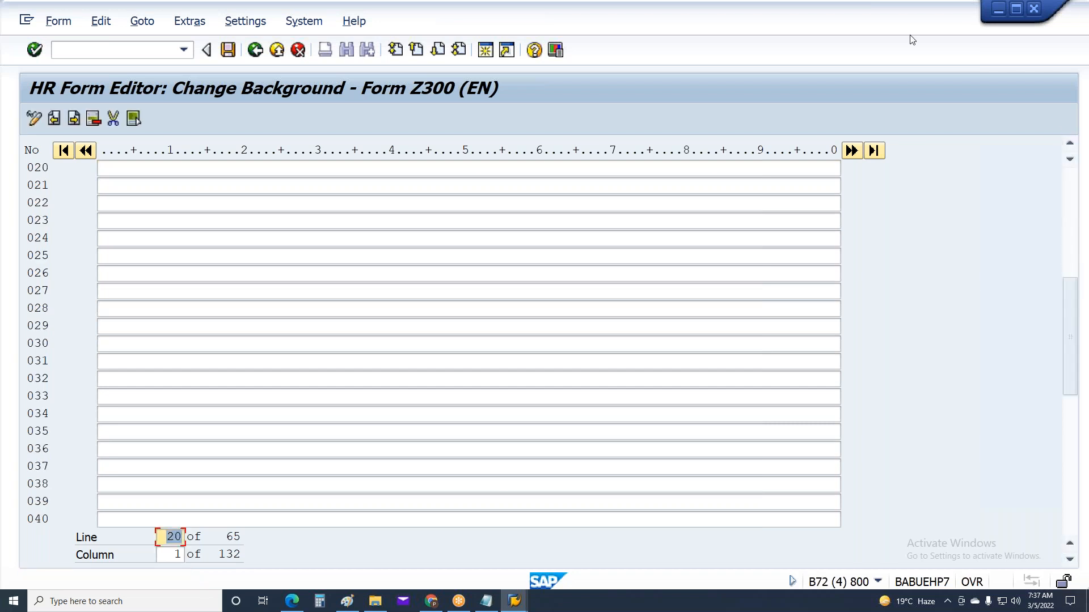
click(120, 260)
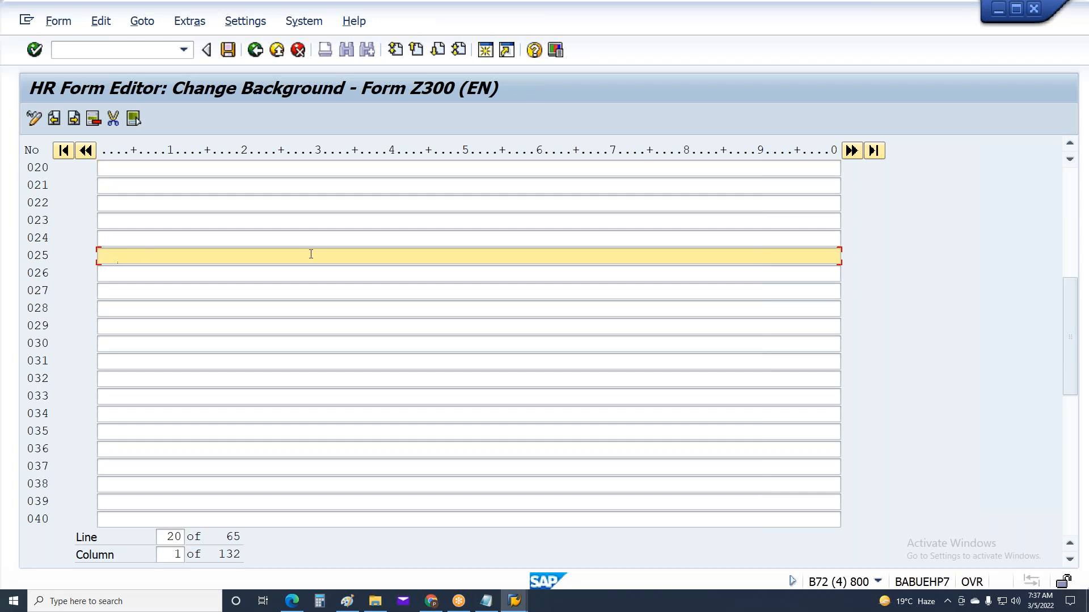
text(----------------------------------------------------------------------------------------------------)
Step: Fill line 034 with a full-width dashed separator
click(107, 399)
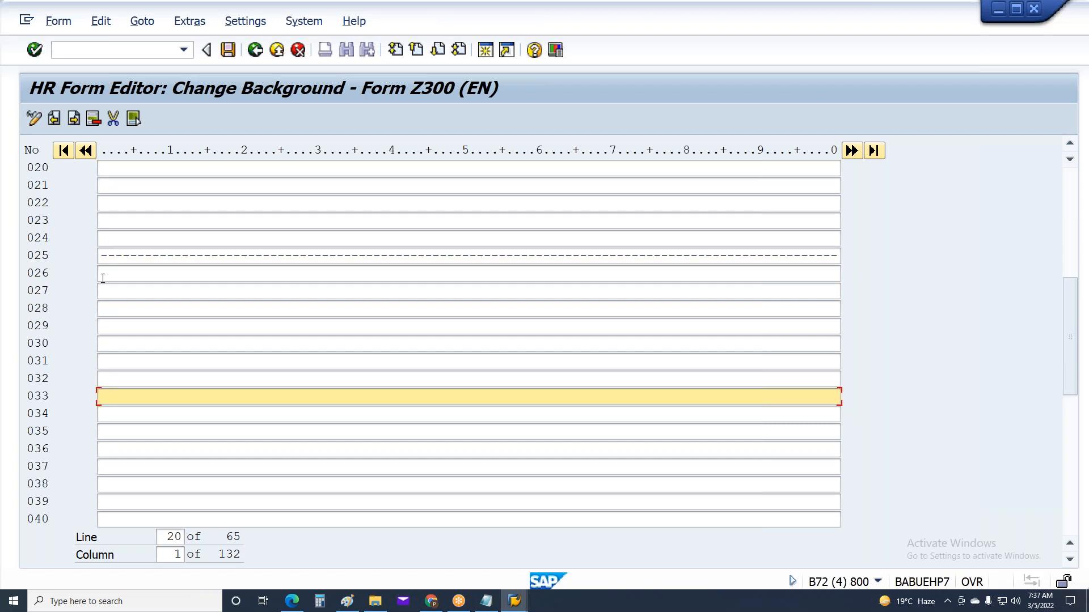
key(Down)
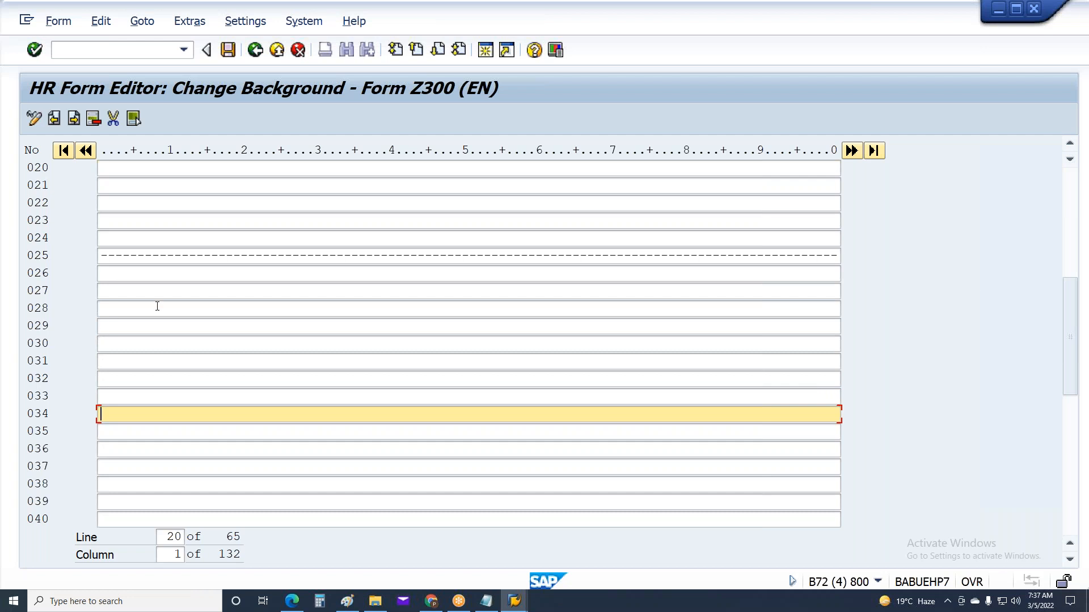
text(----------------------------------------------------------------------------------------------------)
Step: Bring line 34 to the start of the display and fill line 042 with a full-width dashed separator
double_click(175, 536)
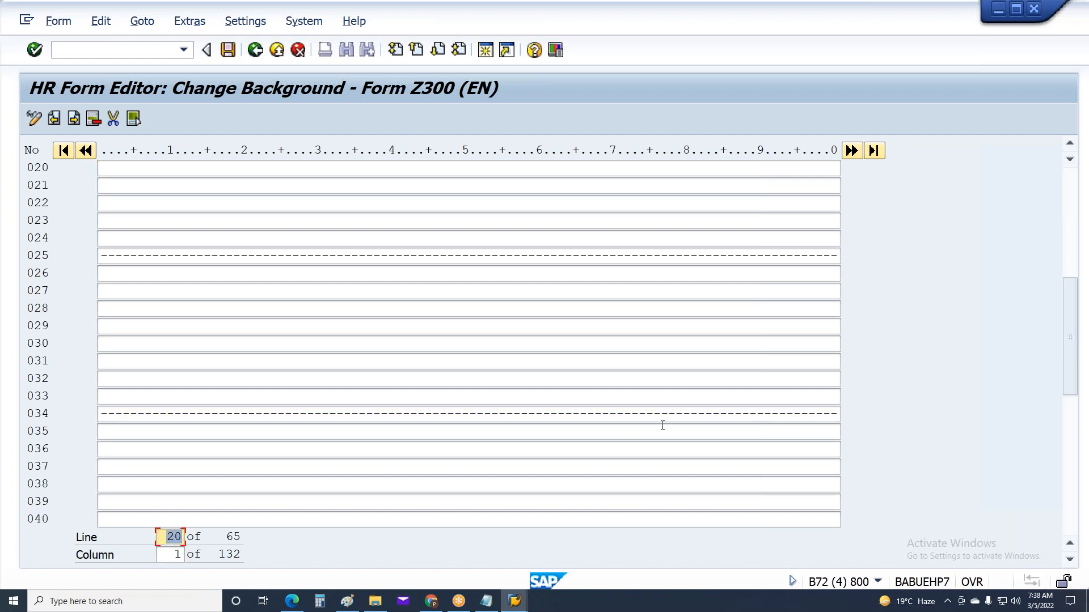
text(34)
key(Return)
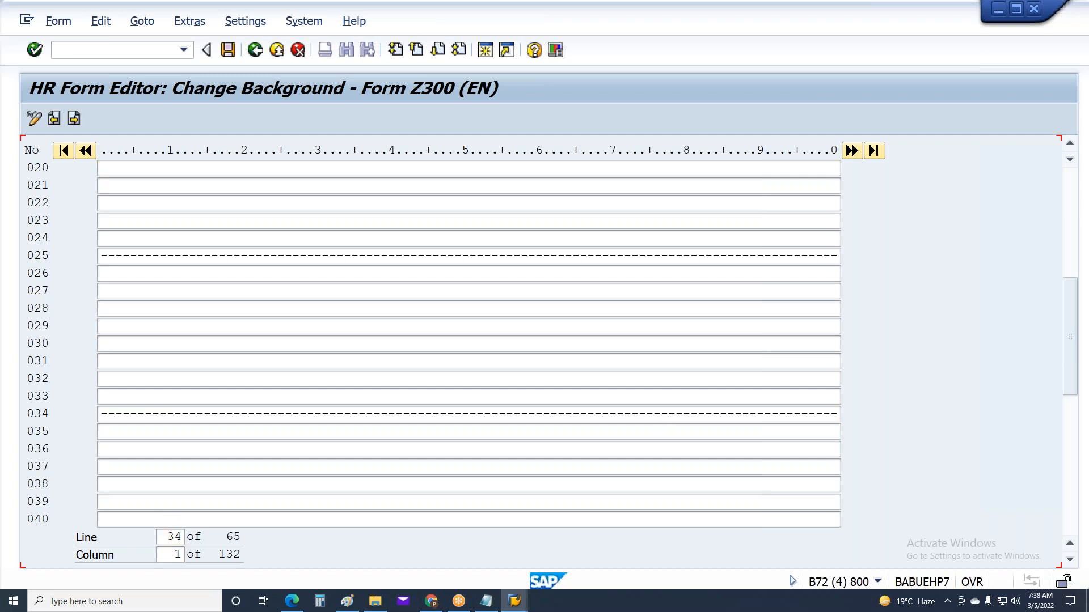
click(105, 186)
click(105, 203)
click(106, 220)
click(107, 242)
click(107, 259)
click(106, 274)
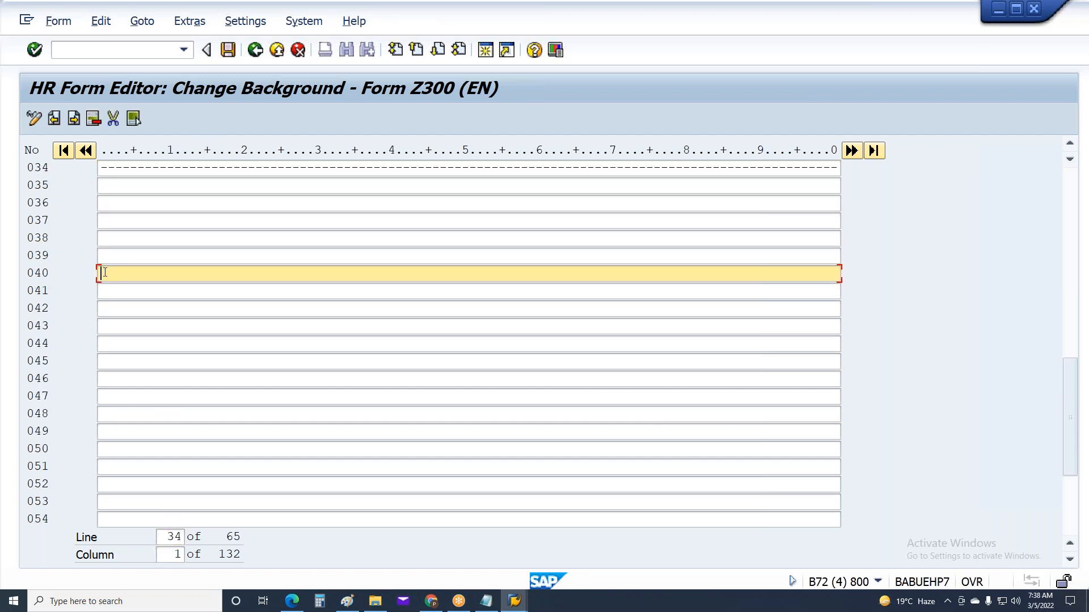
click(109, 292)
click(110, 309)
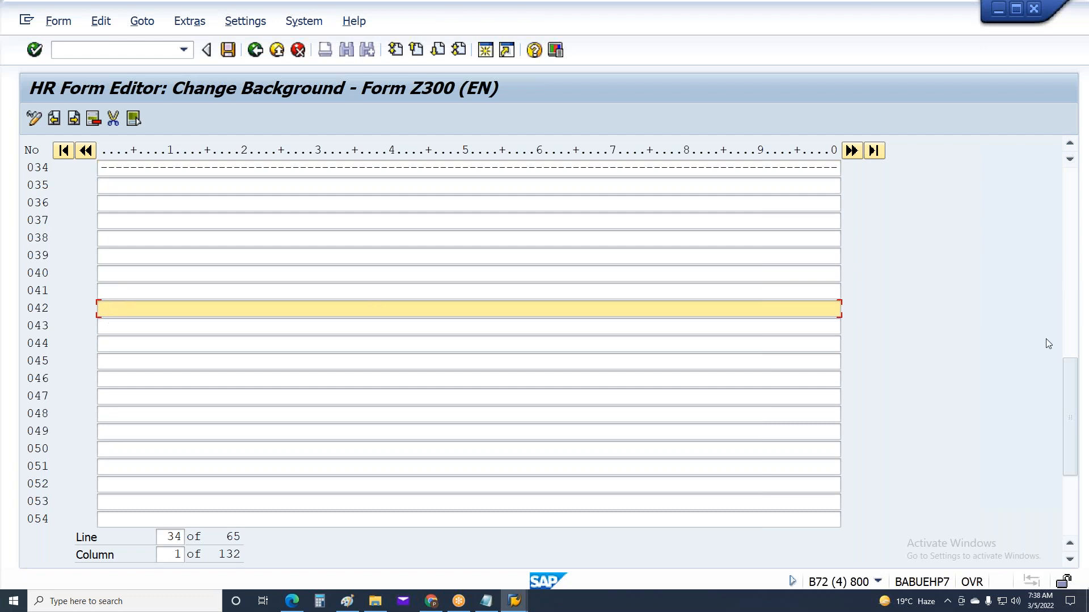
text(---------------------------------------------------------------------------------------------------)
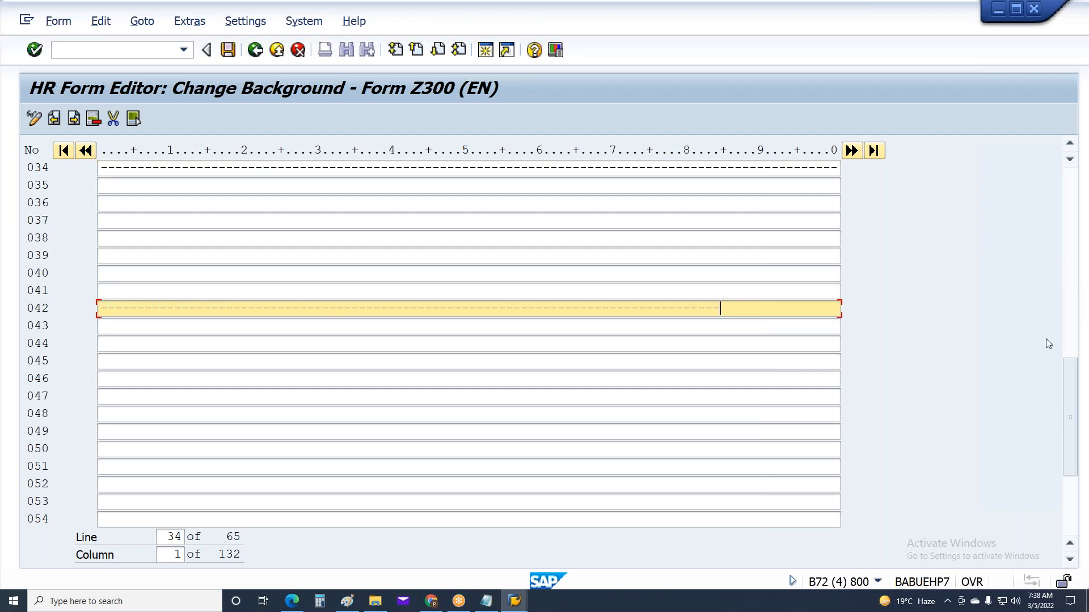
text(-)
Step: Leave four empty lines below the line 042 separator and fill line 047 with a full-width dashed separator
click(114, 319)
click(107, 350)
click(106, 363)
click(104, 380)
click(108, 396)
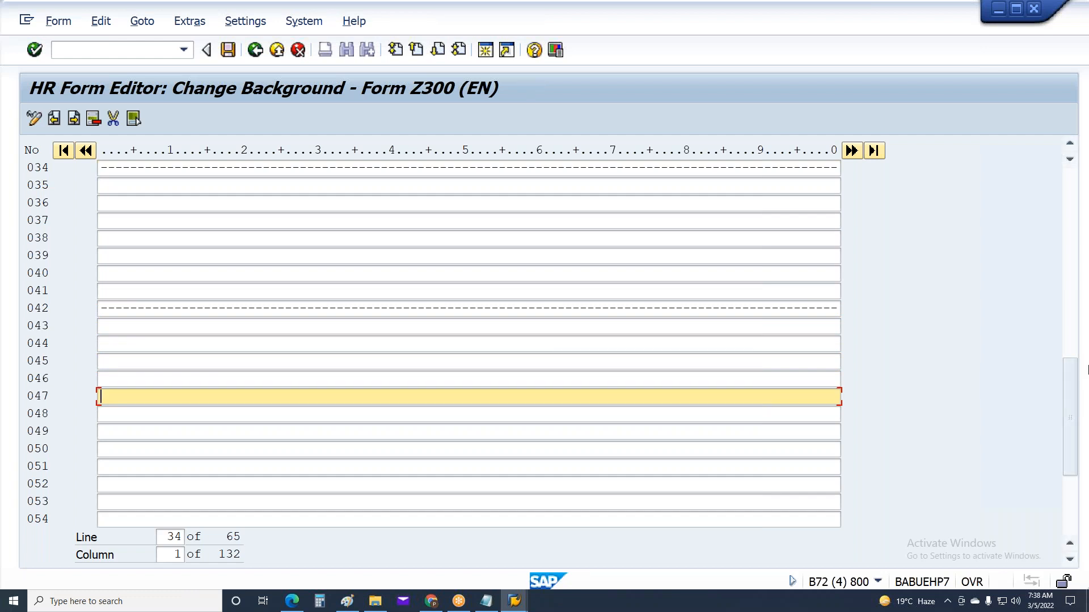
text(----------------------------------------------------------------------------------------------------)
Step: Count off six empty lines below the line 047 separator and fill line 054 with a full-width dashed separator
click(115, 508)
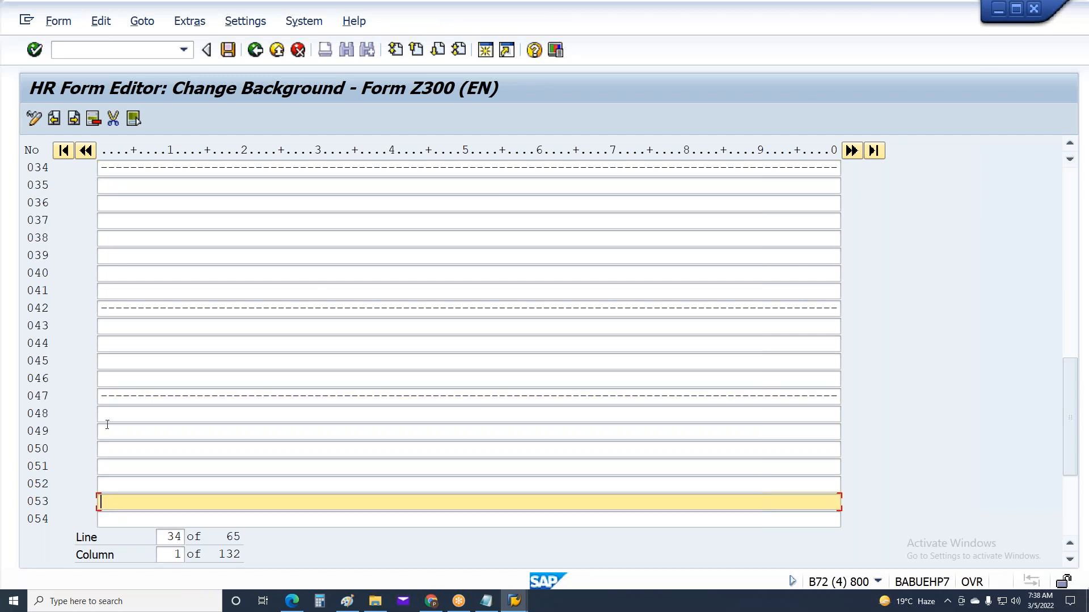
click(113, 415)
click(115, 432)
click(117, 450)
click(118, 466)
click(118, 484)
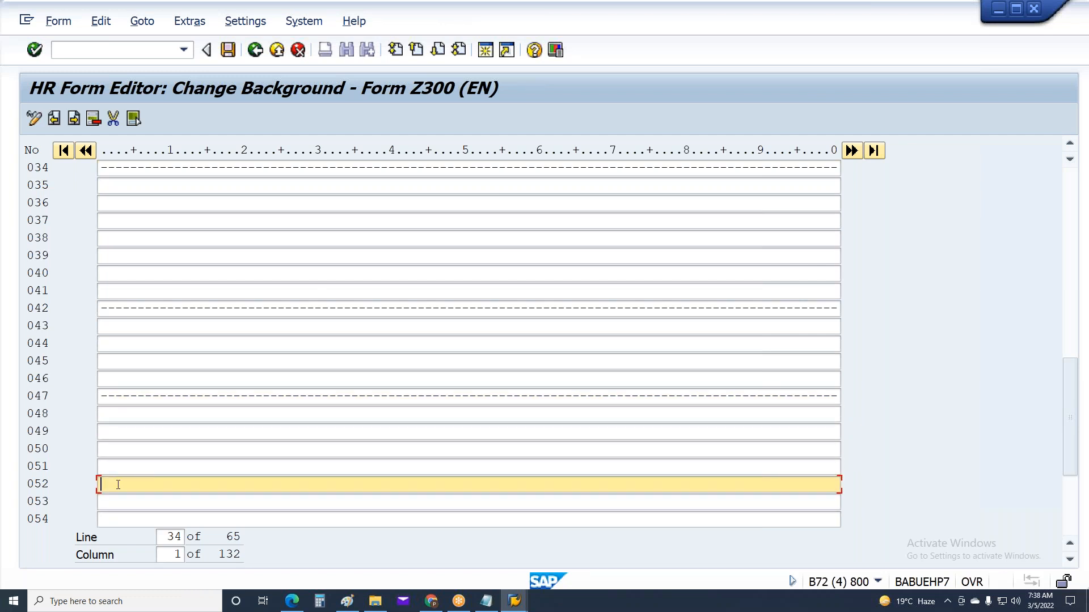
click(116, 500)
click(117, 518)
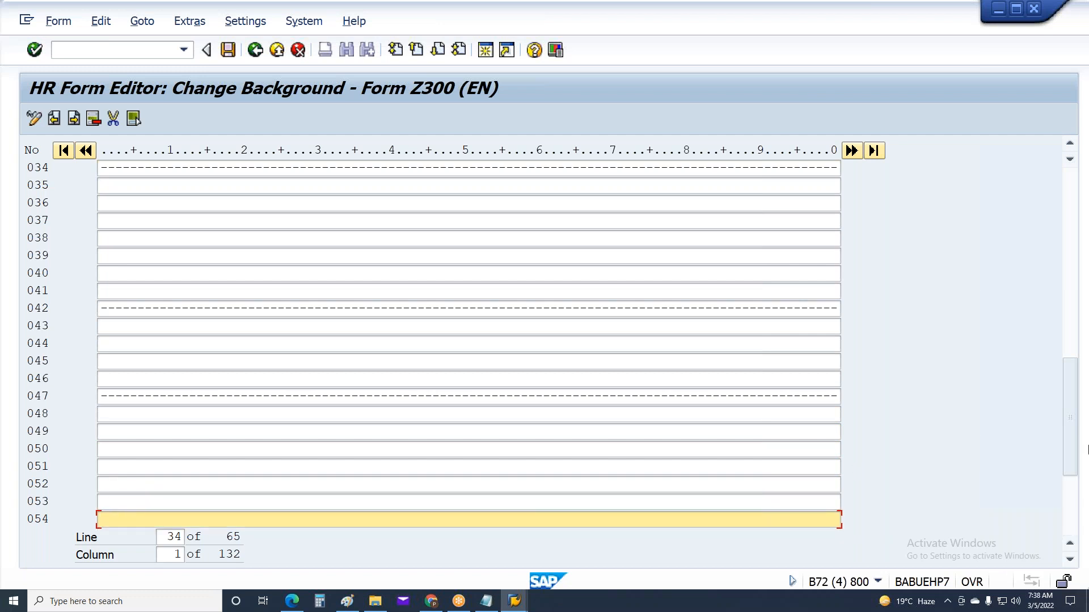
text(----------------------------------------------------------------------------------------------------)
Step: Show the background from line 53 onward and fill line 058 with a full-width dashed separator
double_click(173, 537)
text(53)
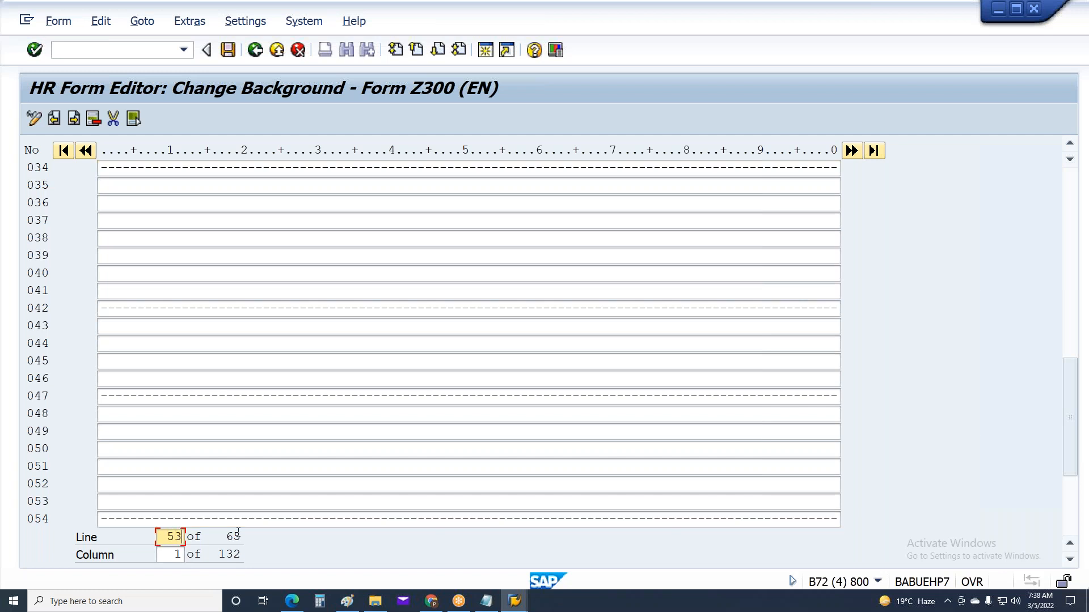
key(Return)
click(108, 203)
click(103, 221)
click(104, 237)
click(111, 253)
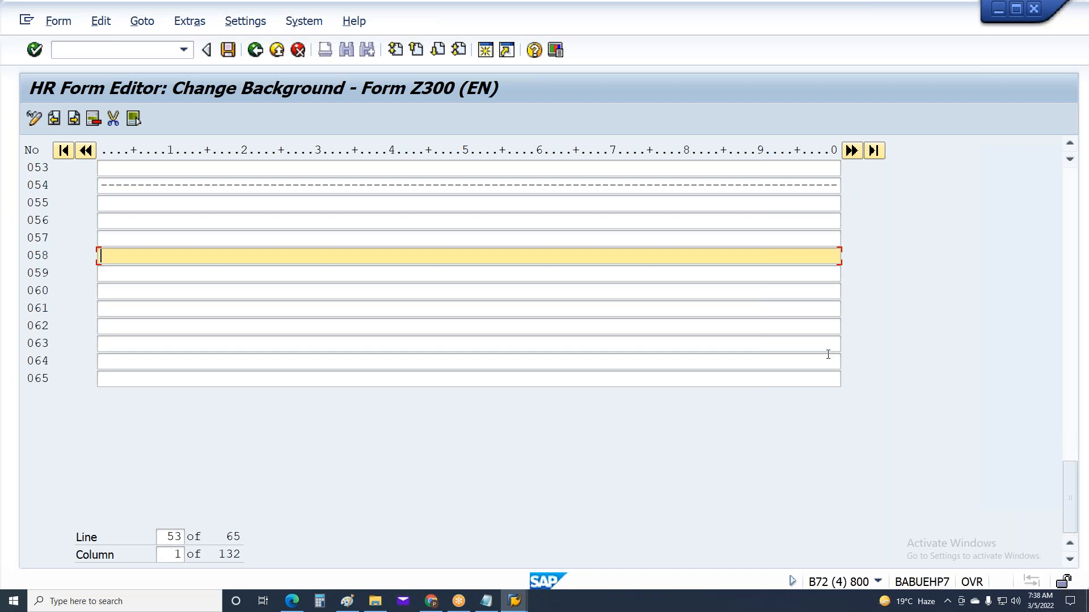
text(----------------------------------------------------------------------------------------------------)
Step: Delete the surplus empty lines below the line 058 separator so that the background ends at line 059
click(42, 378)
click(128, 274)
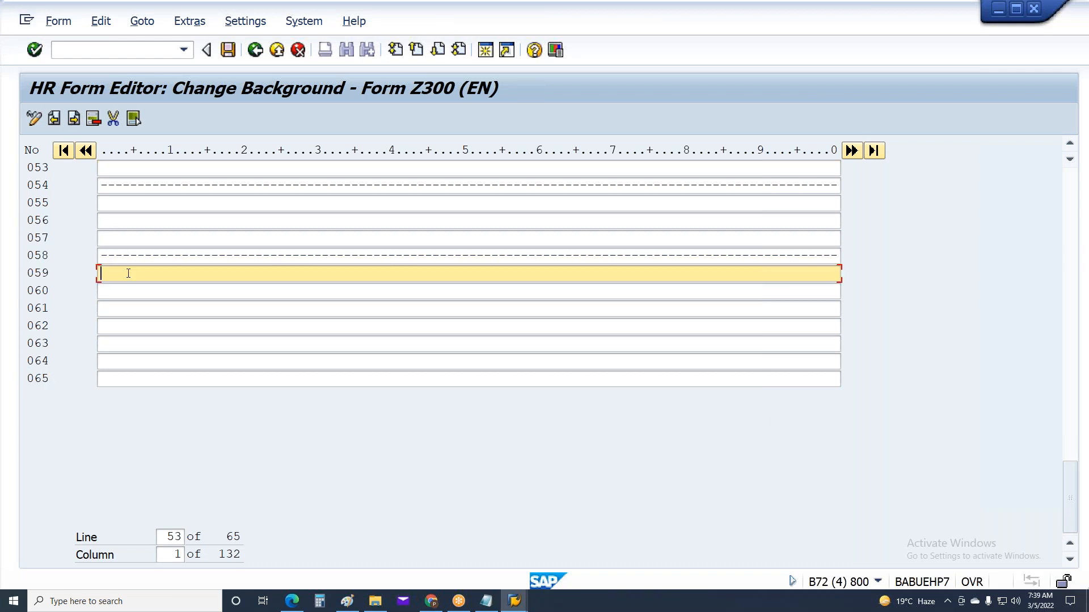
click(96, 120)
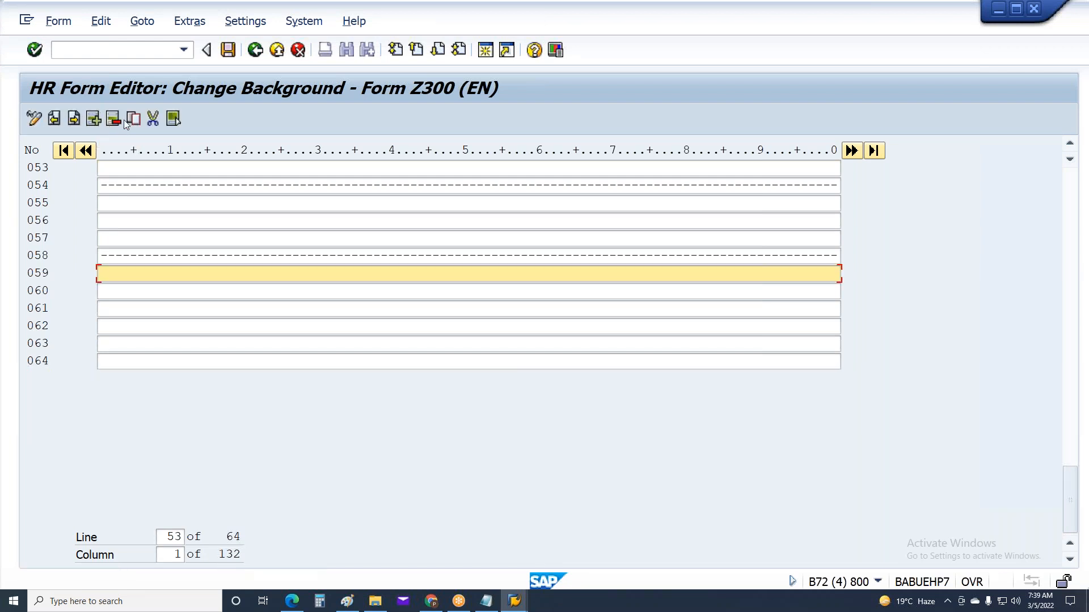
click(117, 122)
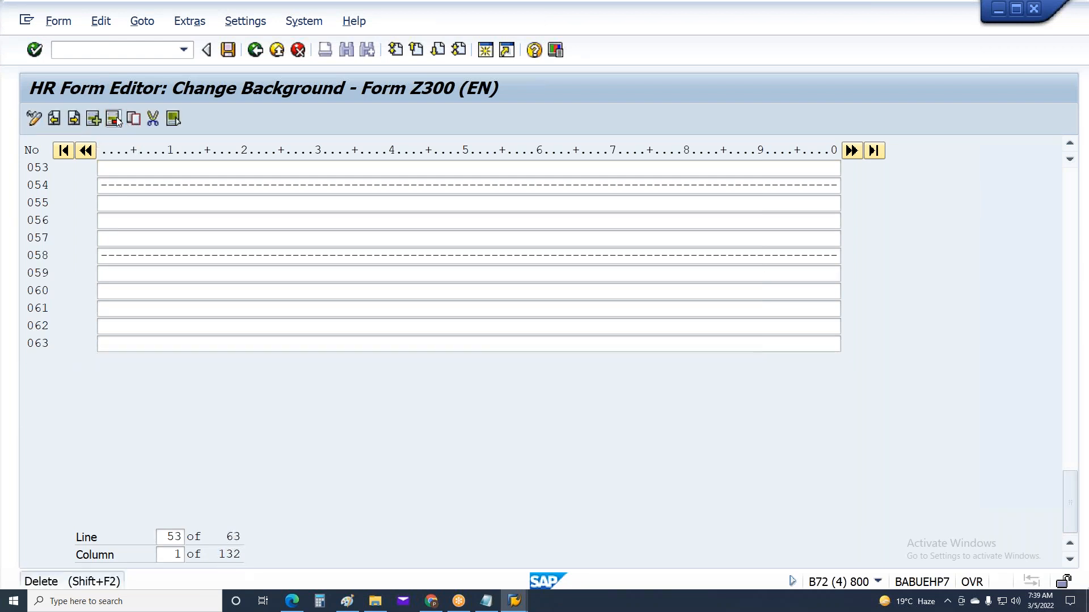
click(117, 122)
click(118, 122)
click(117, 122)
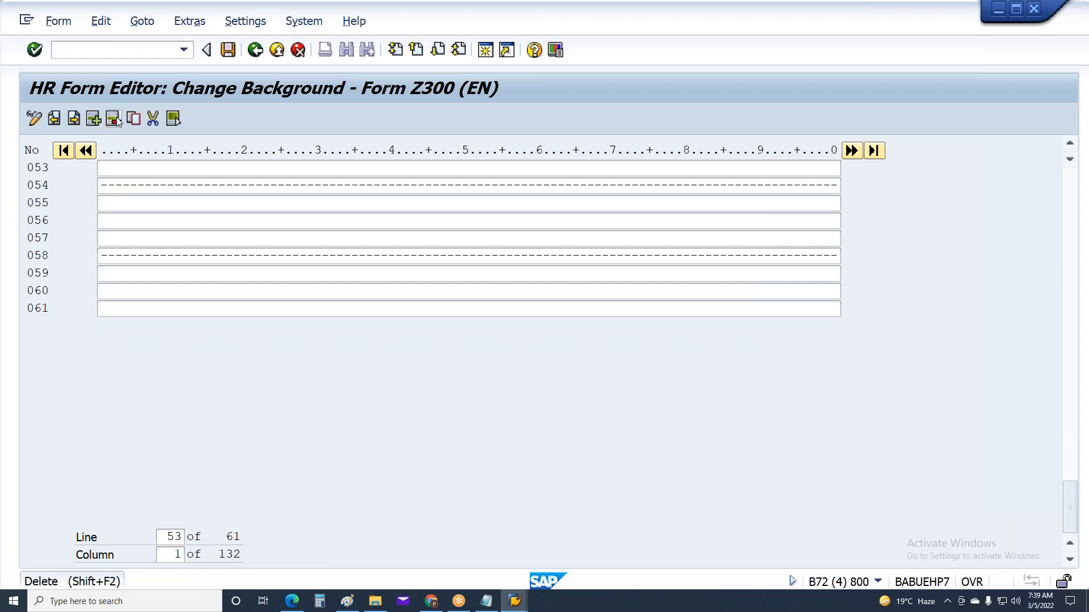
click(117, 122)
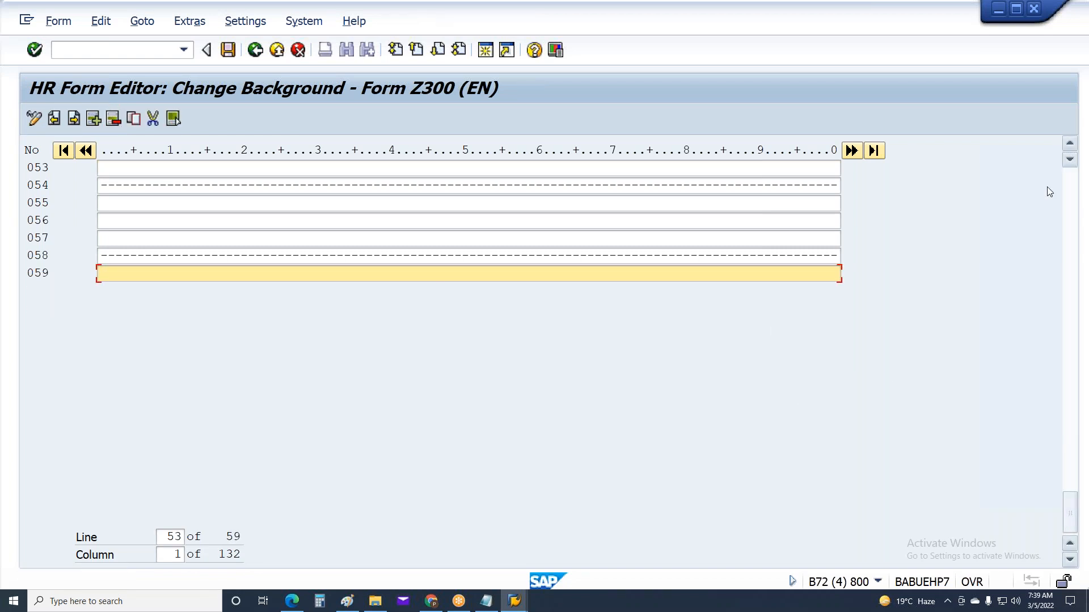
Step: Save the background of form Z300 under the proposed customizing request and return to the form editor's initial screen
click(1067, 183)
click(1067, 183)
click(1067, 182)
key(ctrl+s)
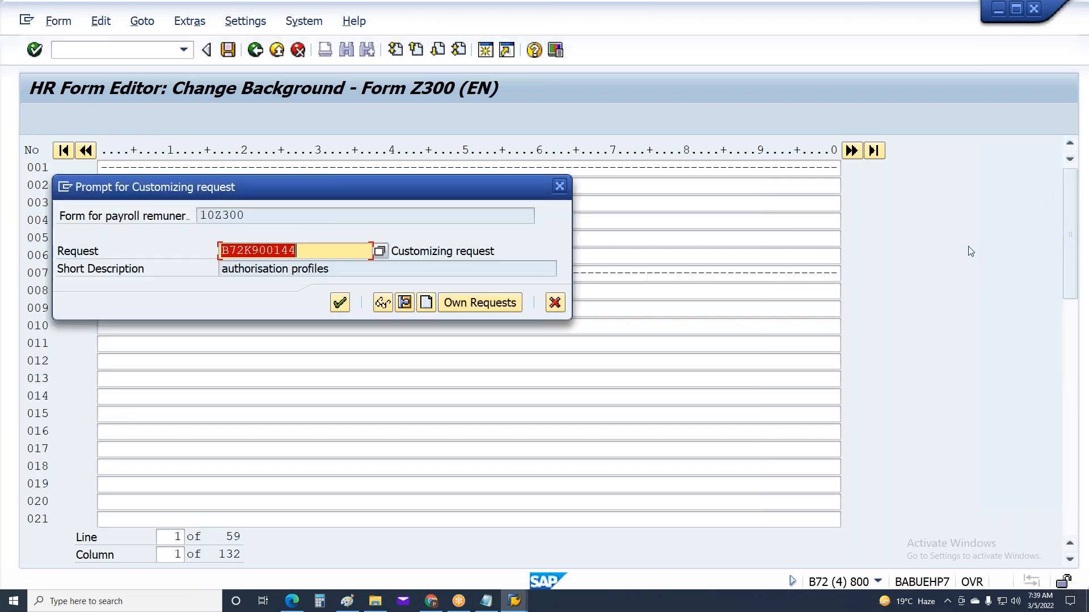
click(339, 303)
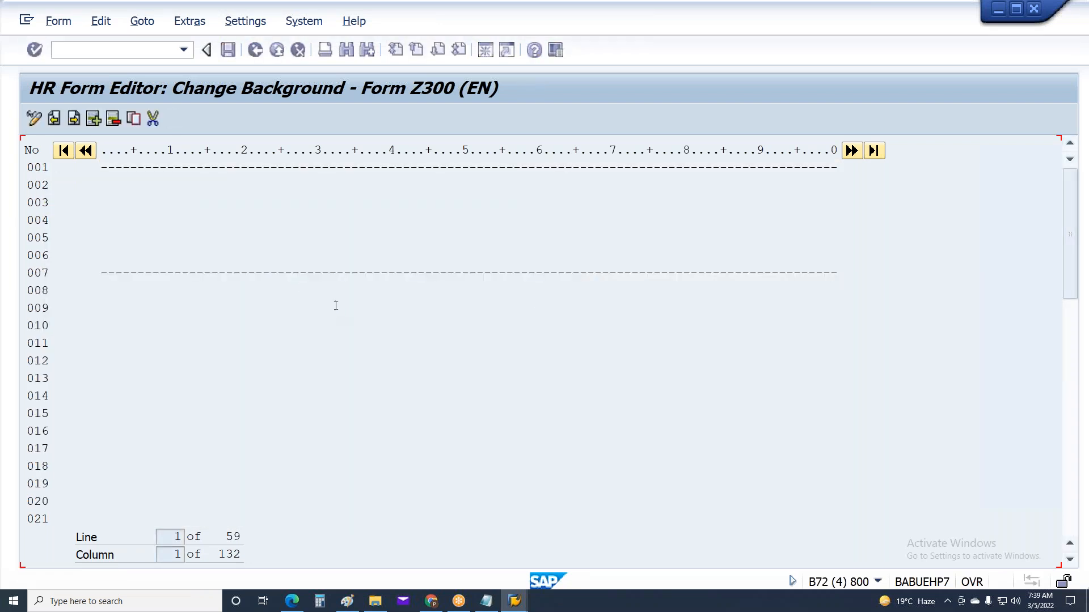
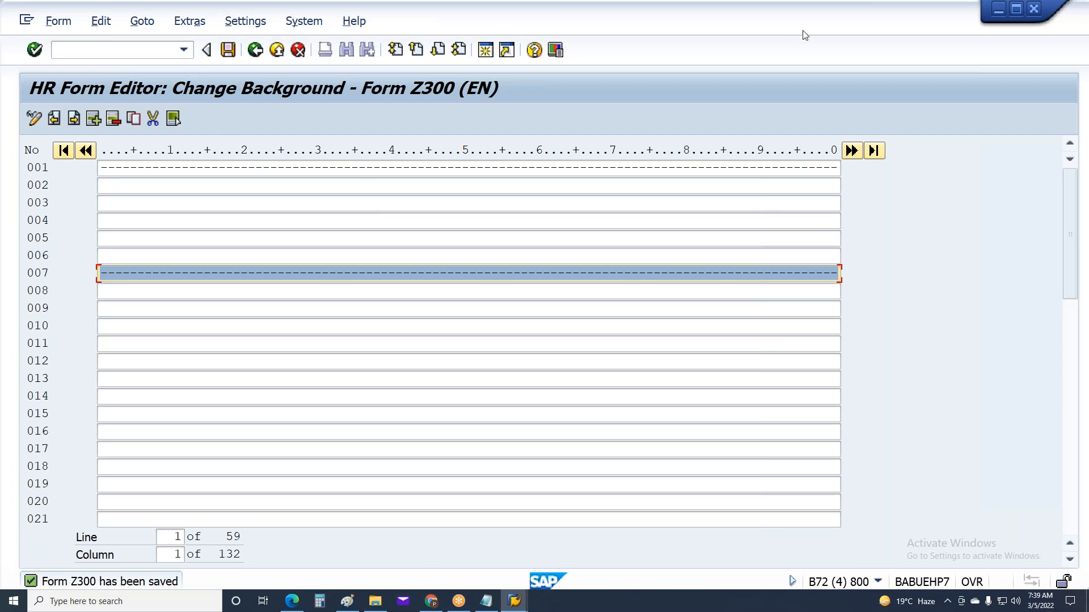
click(223, 188)
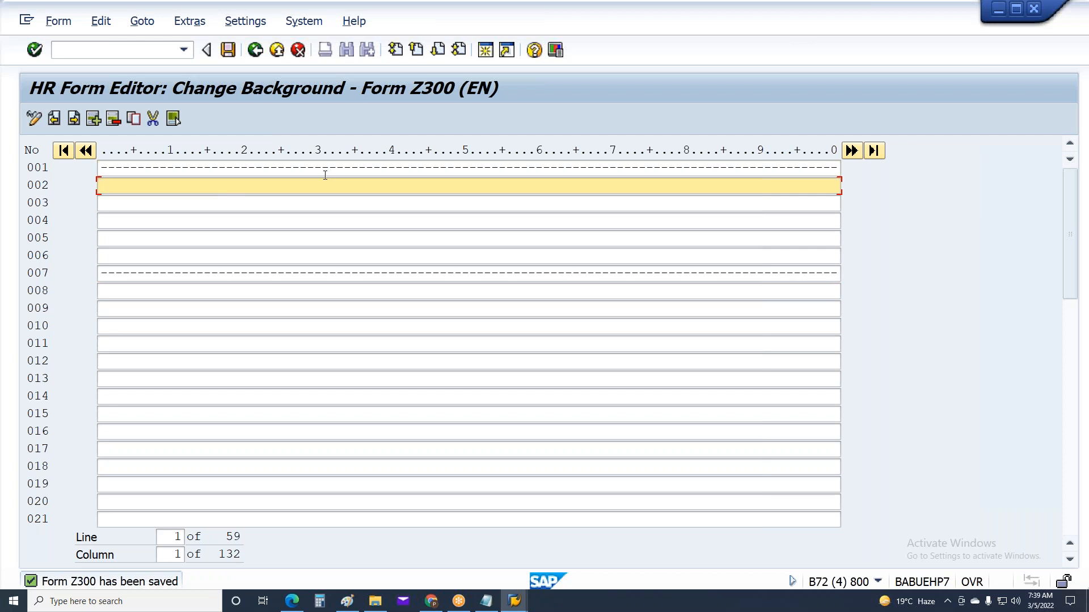
click(226, 50)
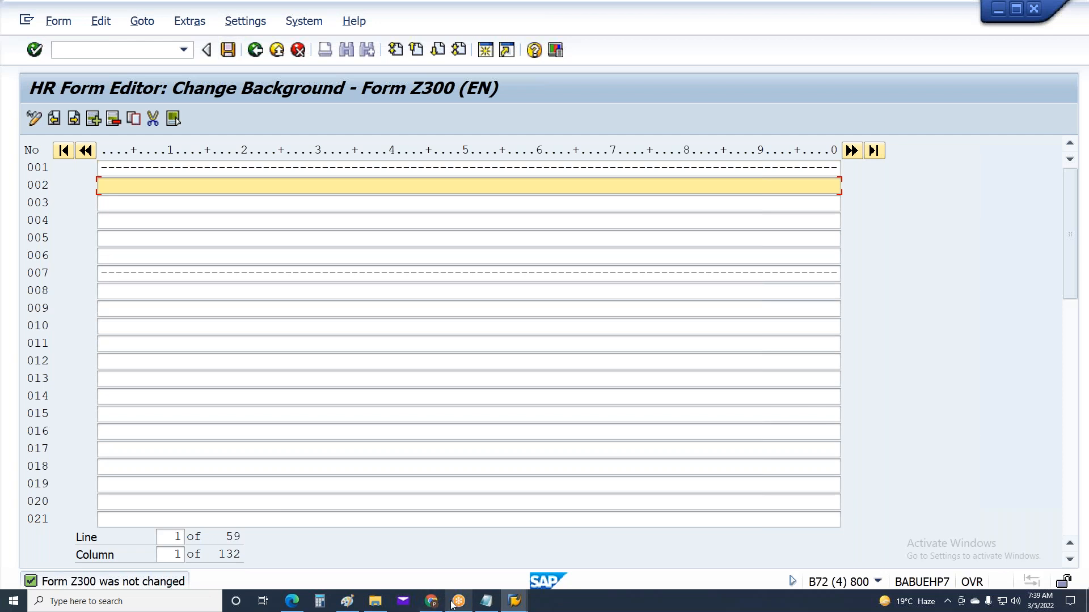
key(F3)
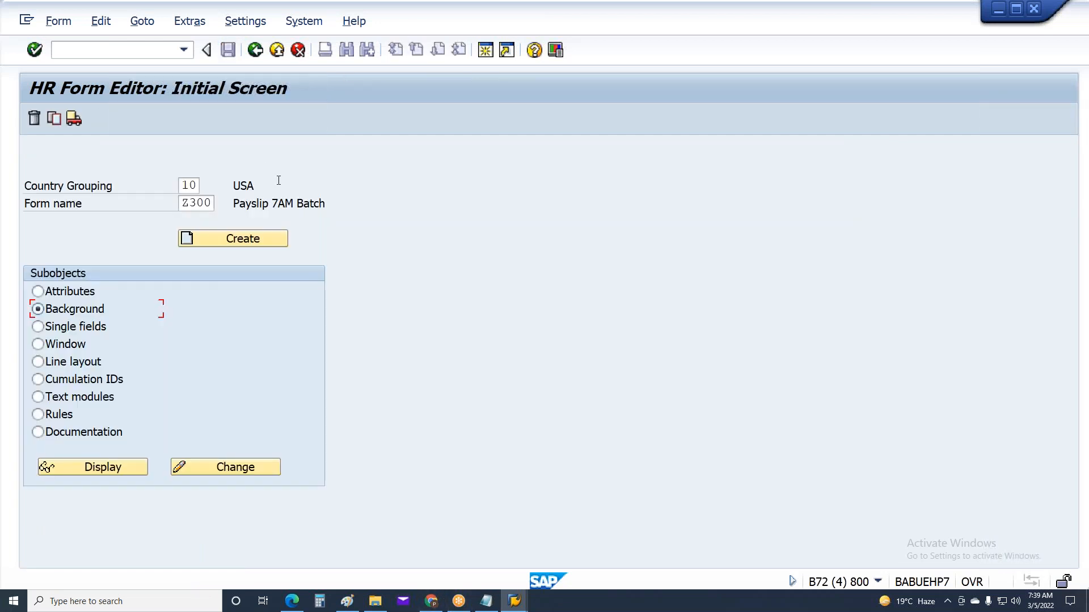
Step: Switch to the Remuneration Statements session and set the form name to Z300
double_click(195, 206)
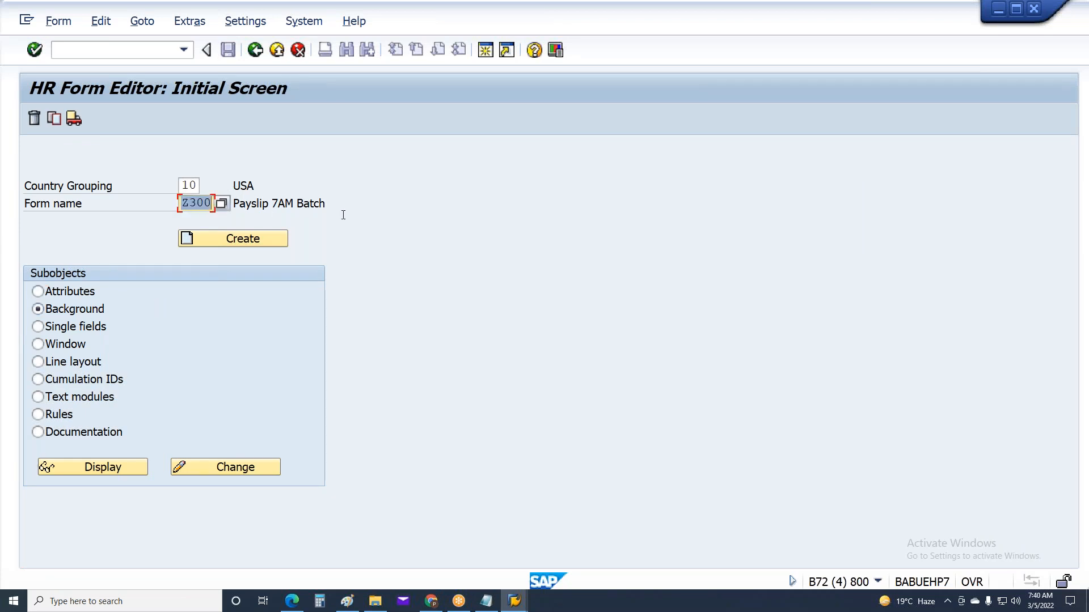
key(Delete)
text(Z300)
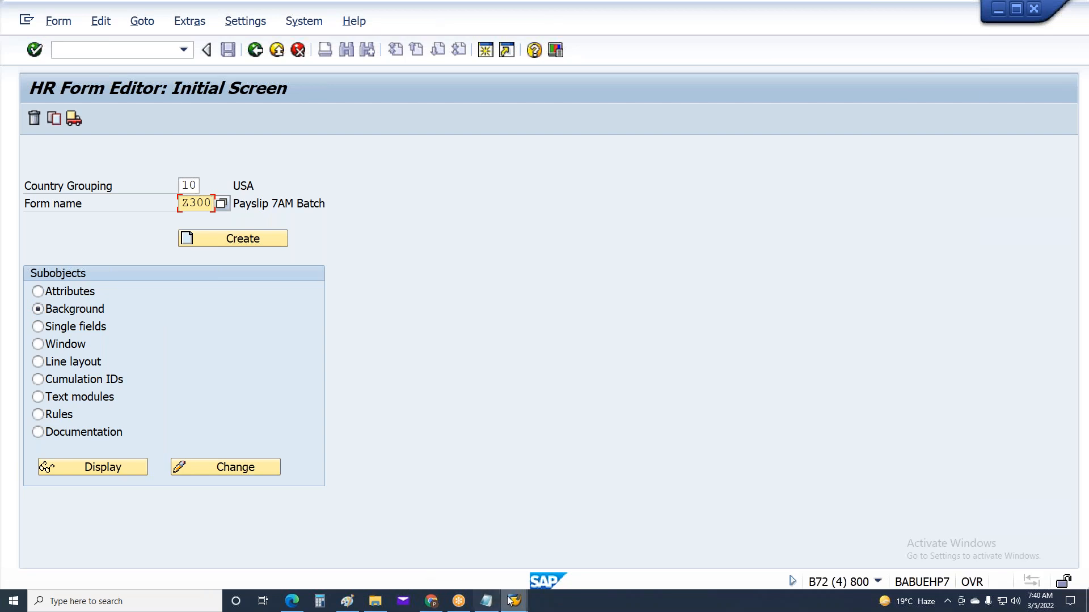
mouse_move(515, 602)
click(496, 559)
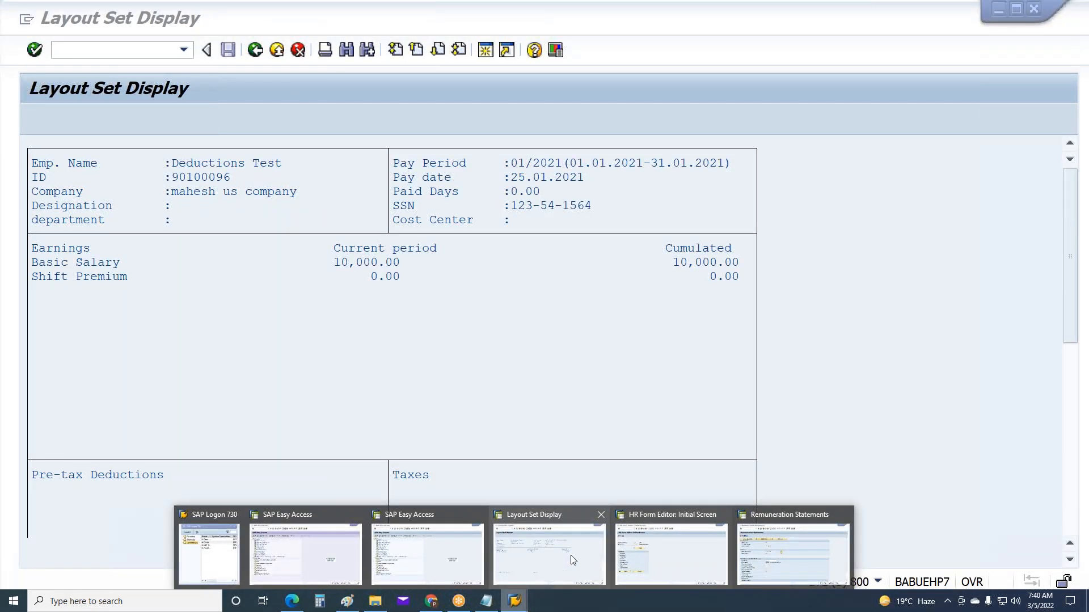
click(765, 556)
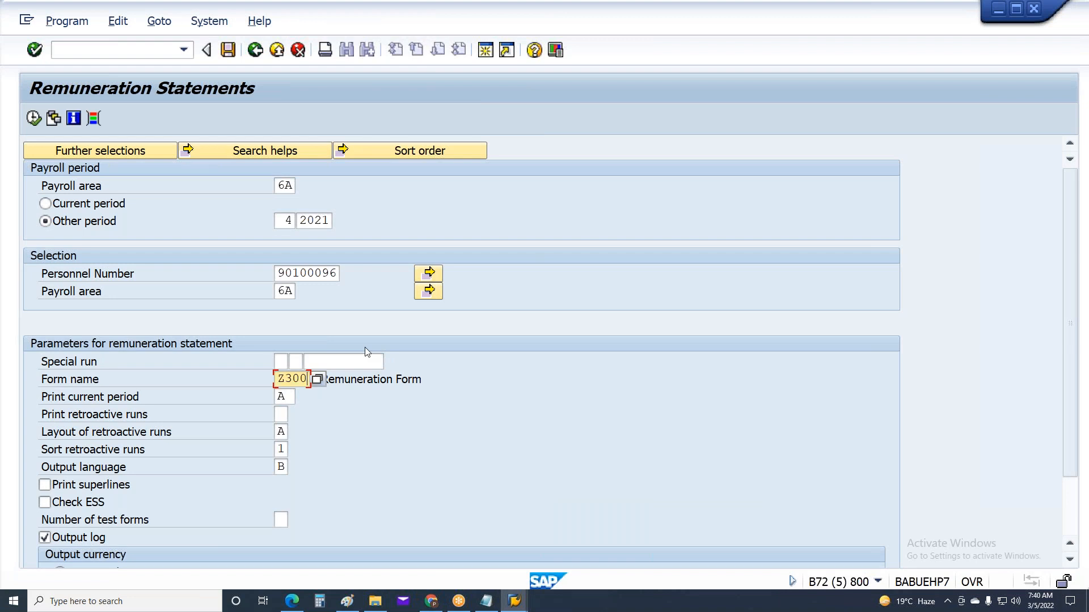
key(Return)
Step: Set the other payroll period of the remuneration statement to 1 2021
double_click(292, 222)
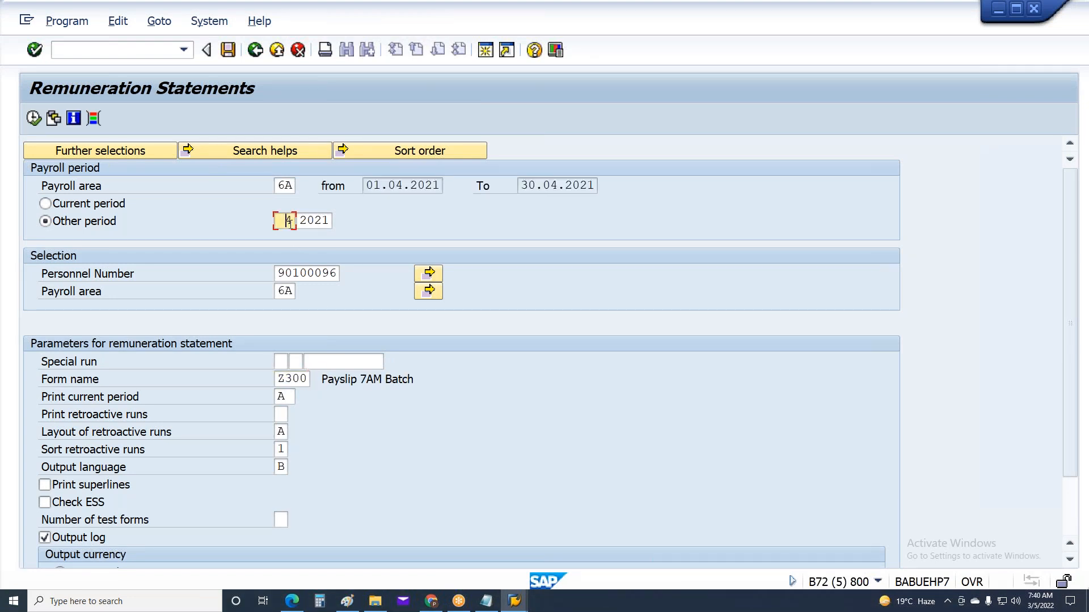
text(1)
key(Return)
double_click(292, 379)
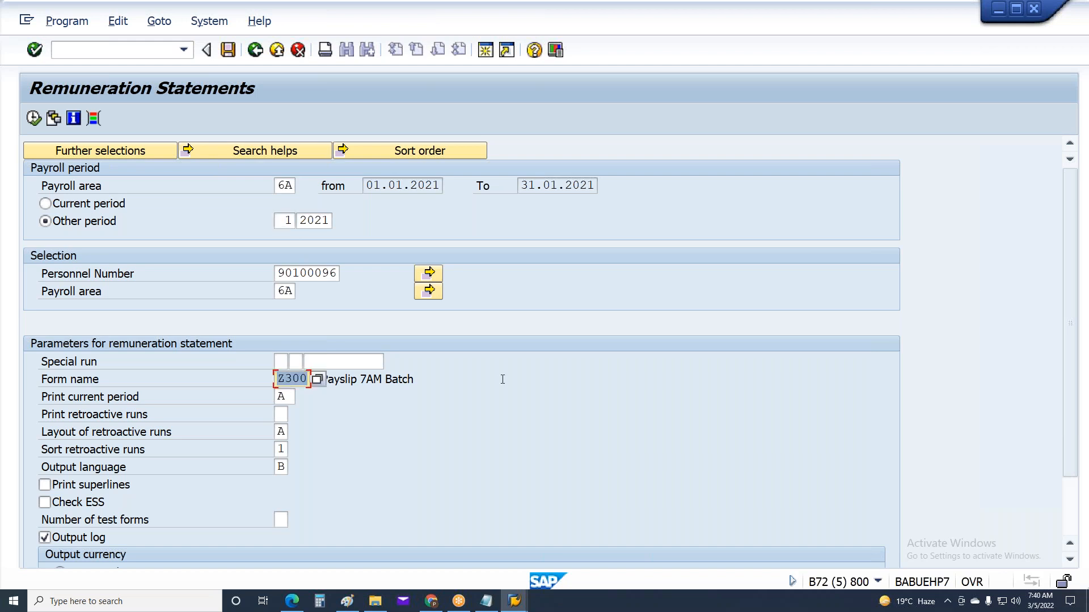
double_click(279, 275)
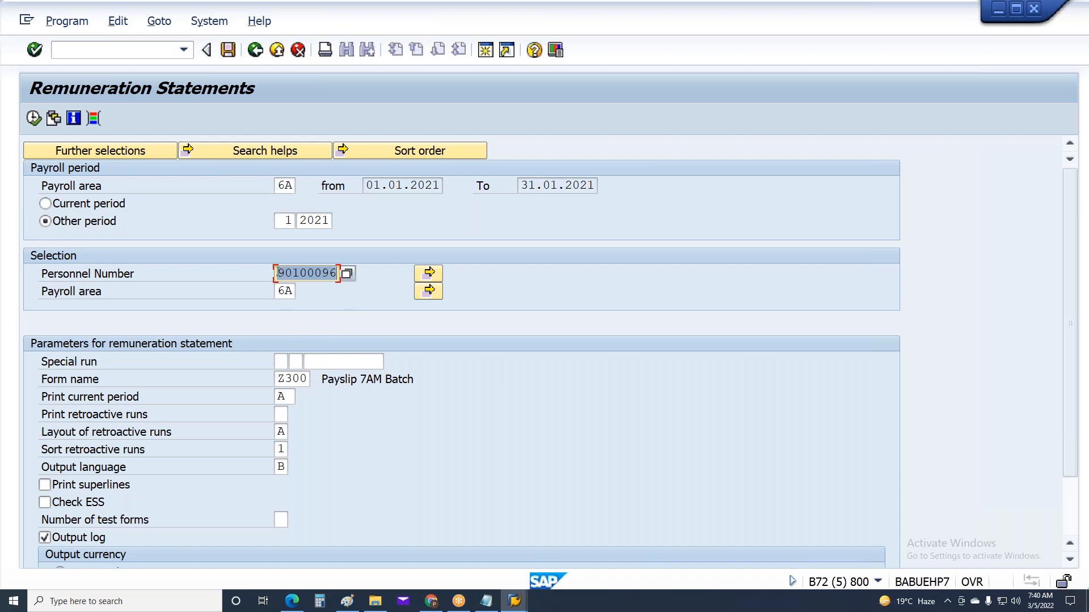
Step: Execute the remuneration statement with form Z300 and examine the separator lines and the message log in the output
key(F8)
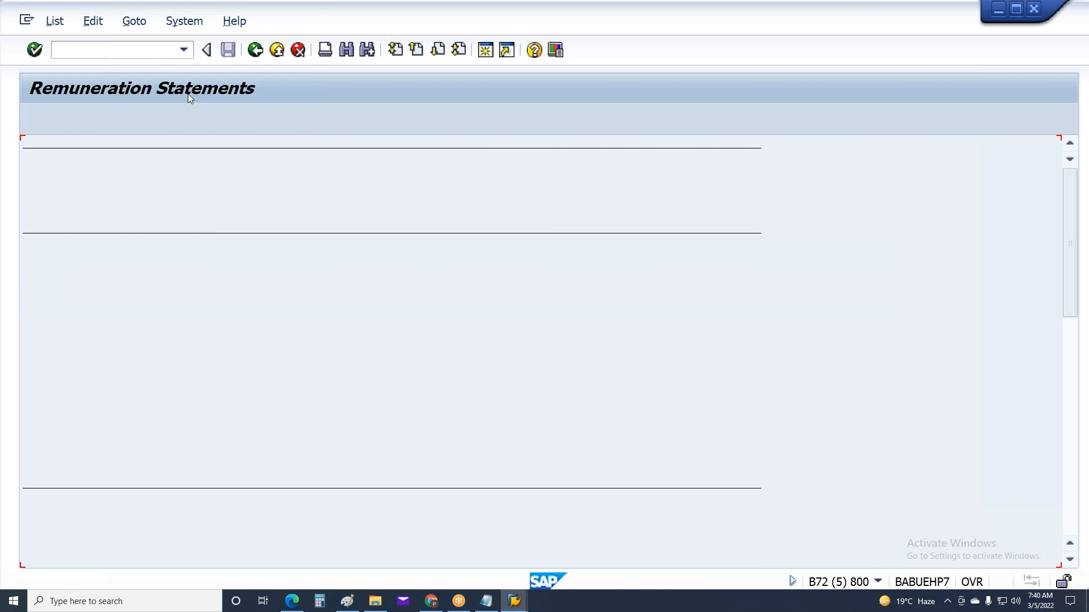
scroll(145, 354, down, 3)
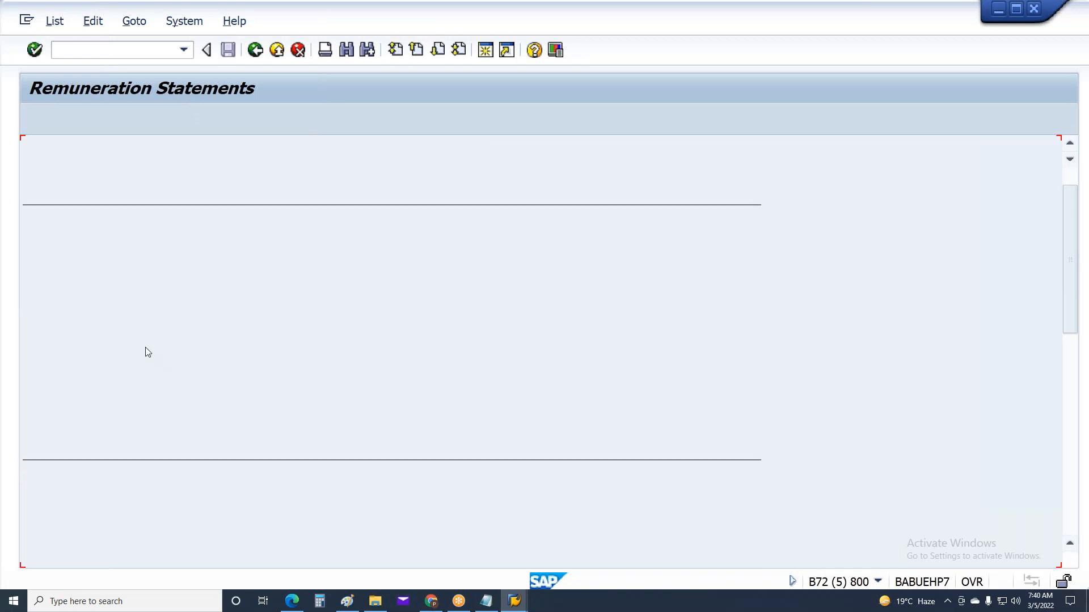
scroll(147, 353, down, 5)
scroll(148, 353, down, 10)
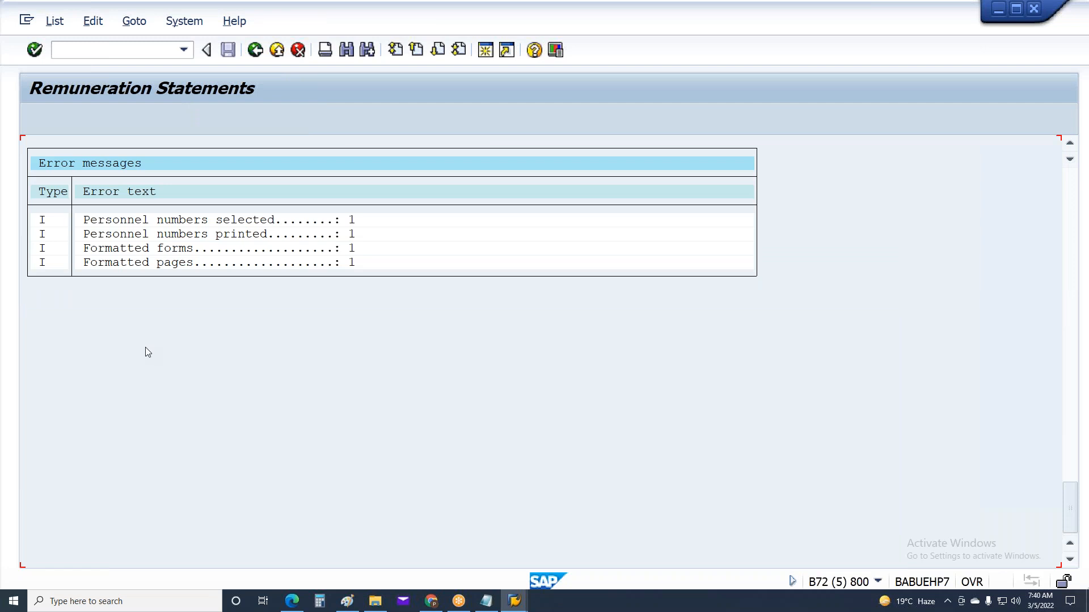
scroll(146, 347, up, 10)
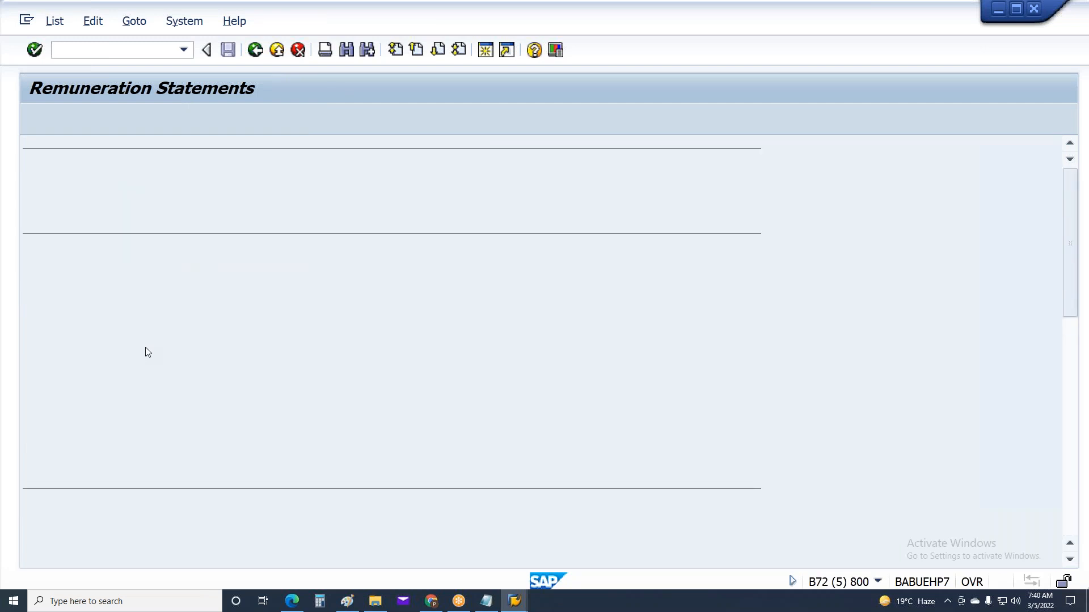
scroll(146, 347, down, 10)
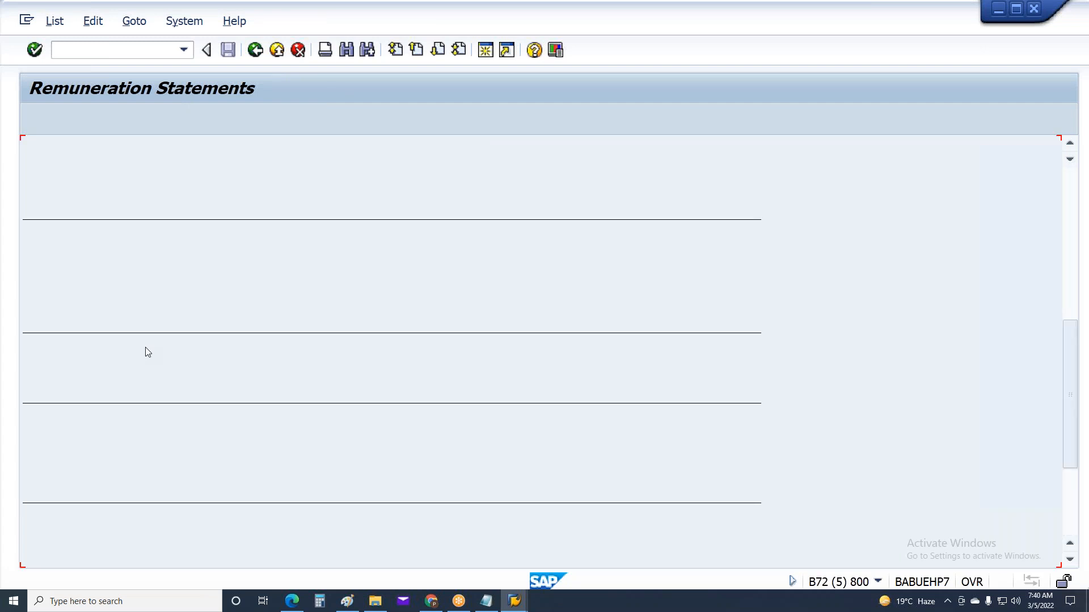
scroll(145, 348, up, 10)
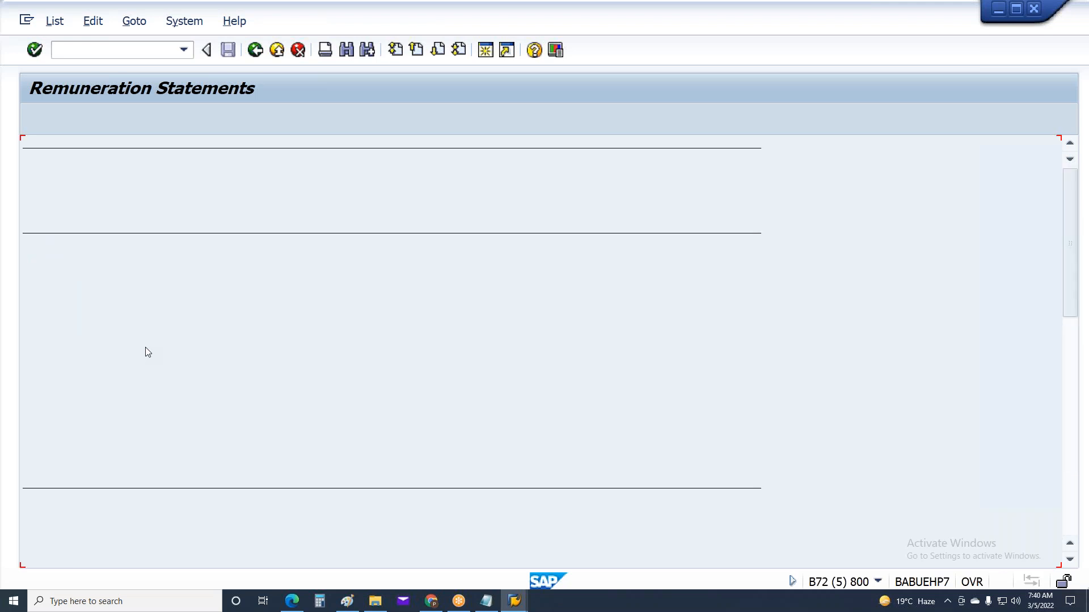
key(F3)
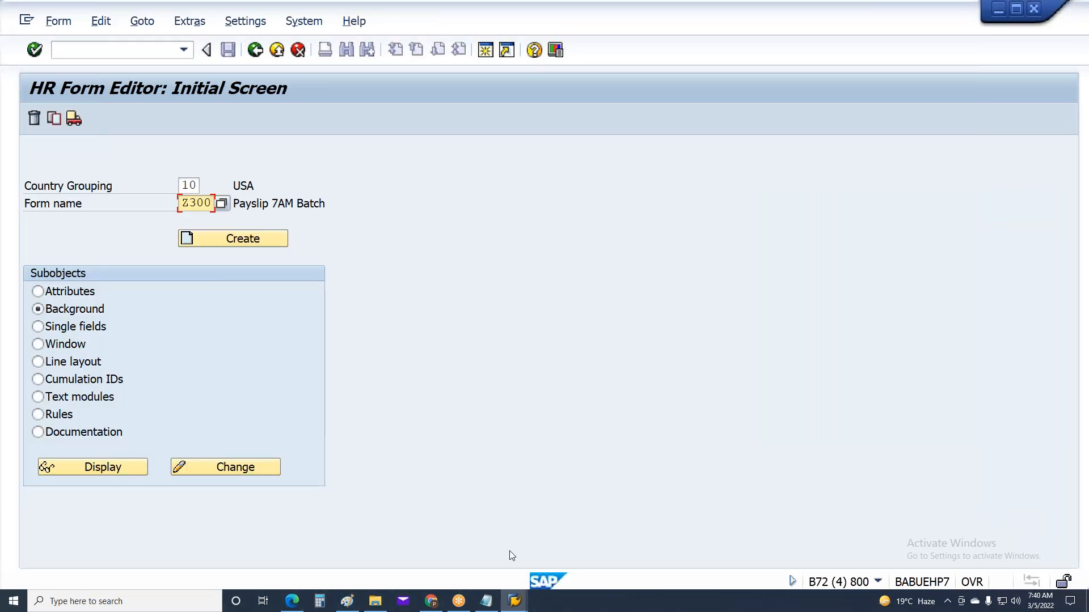
Step: Switch to the HR Form Editor session and open the background of form Z300 for changing
click(515, 601)
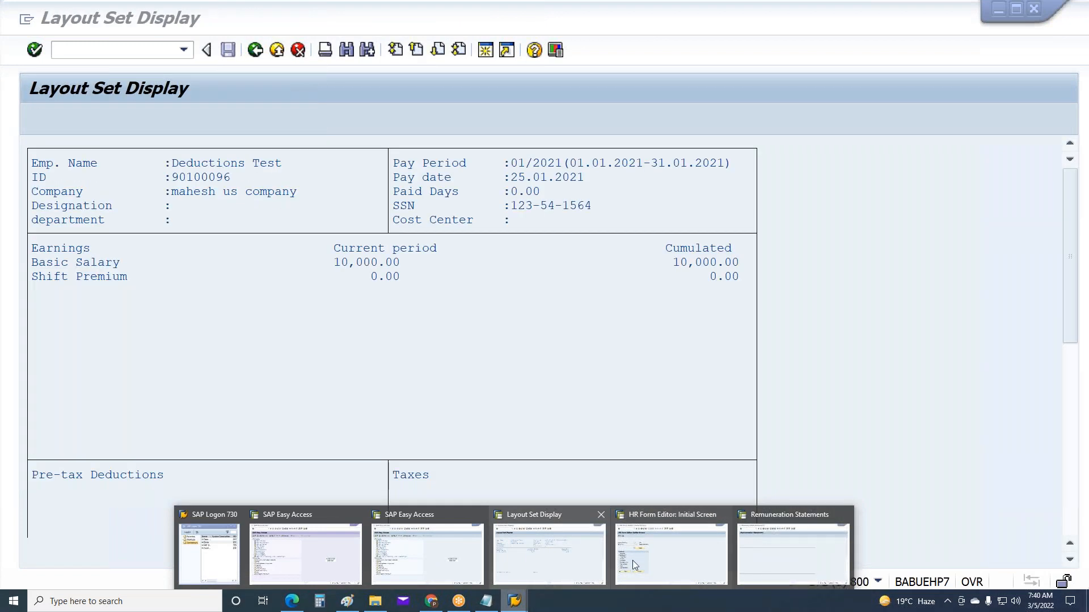
click(655, 553)
click(82, 316)
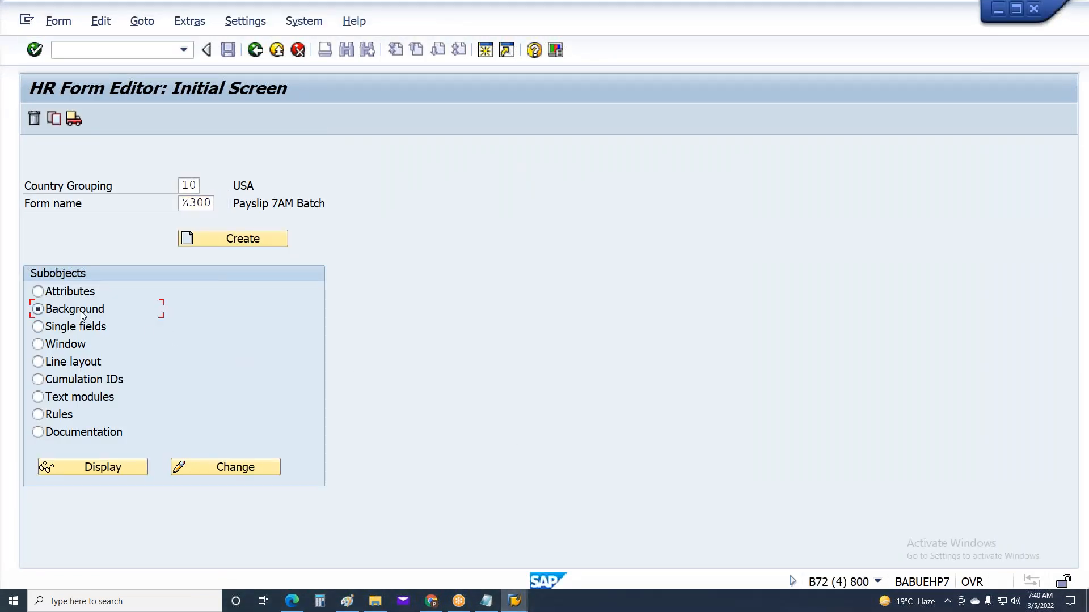
click(204, 473)
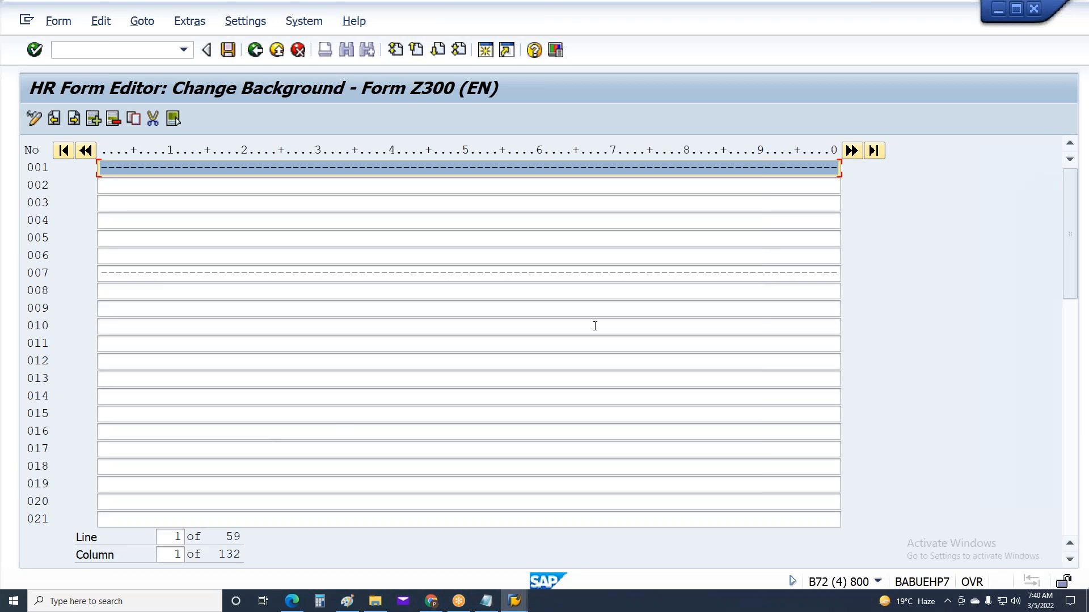
Step: Enter a vertical bar "|" in column 1 of background lines 002 to 006 as the left border
click(173, 189)
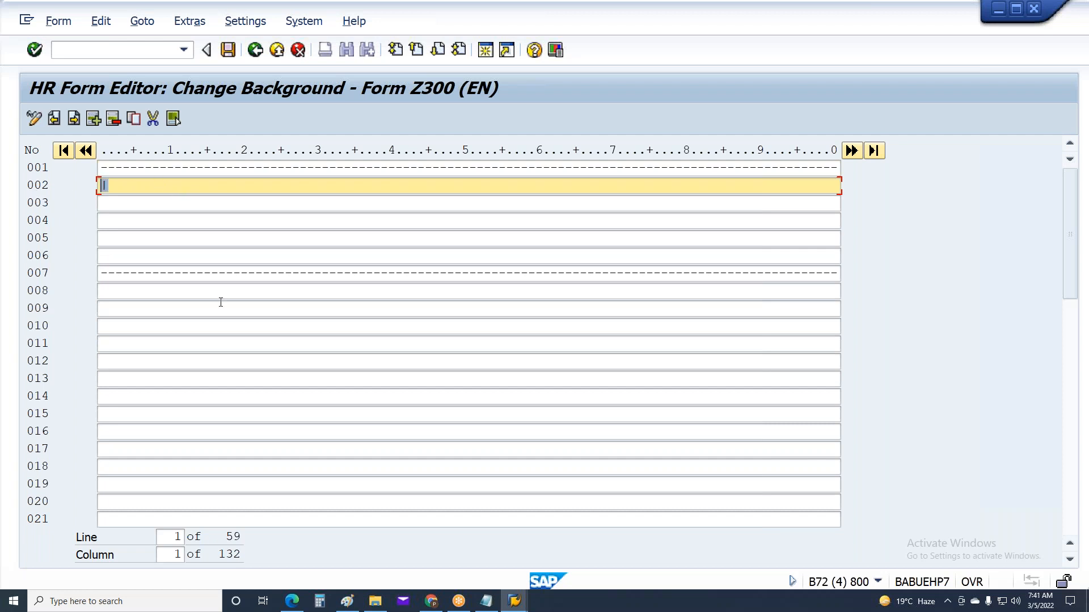
click(122, 202)
text(|)
click(115, 221)
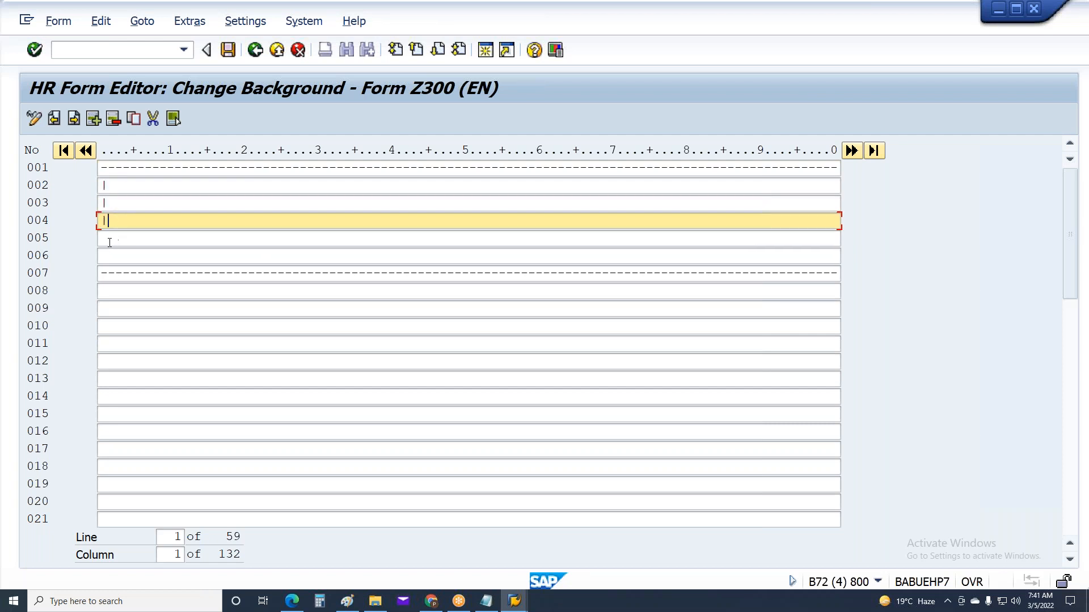
click(110, 243)
text(|)
click(107, 256)
text(|)
Step: Continue the left border with a "|" in column 1 of background lines 008 to 021
click(117, 291)
text(|)
click(110, 309)
text(|)
click(106, 328)
text(|)
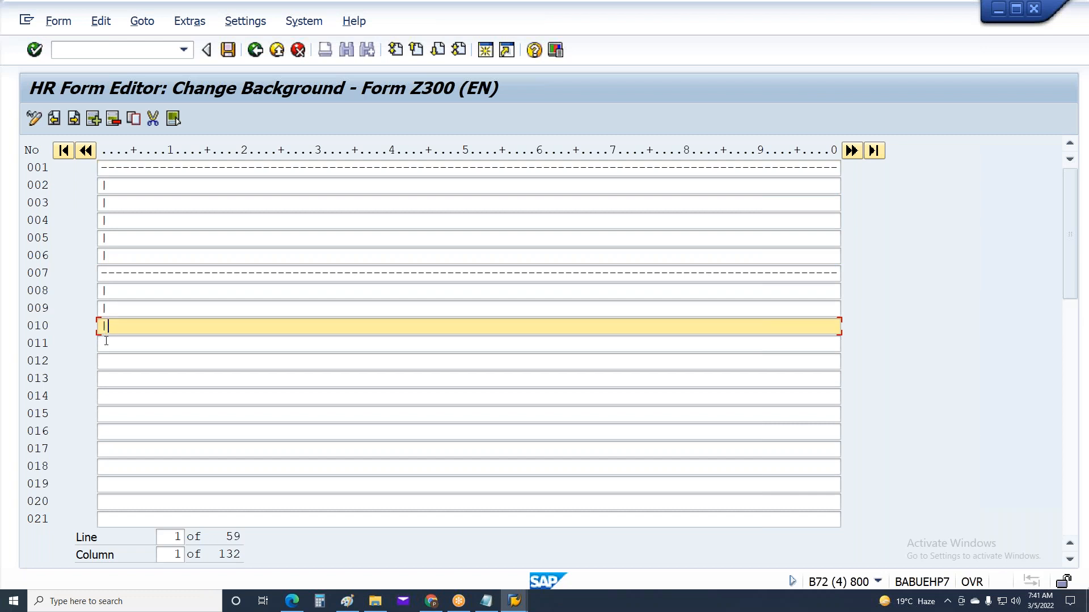
key(Down)
text(|)
key(Down)
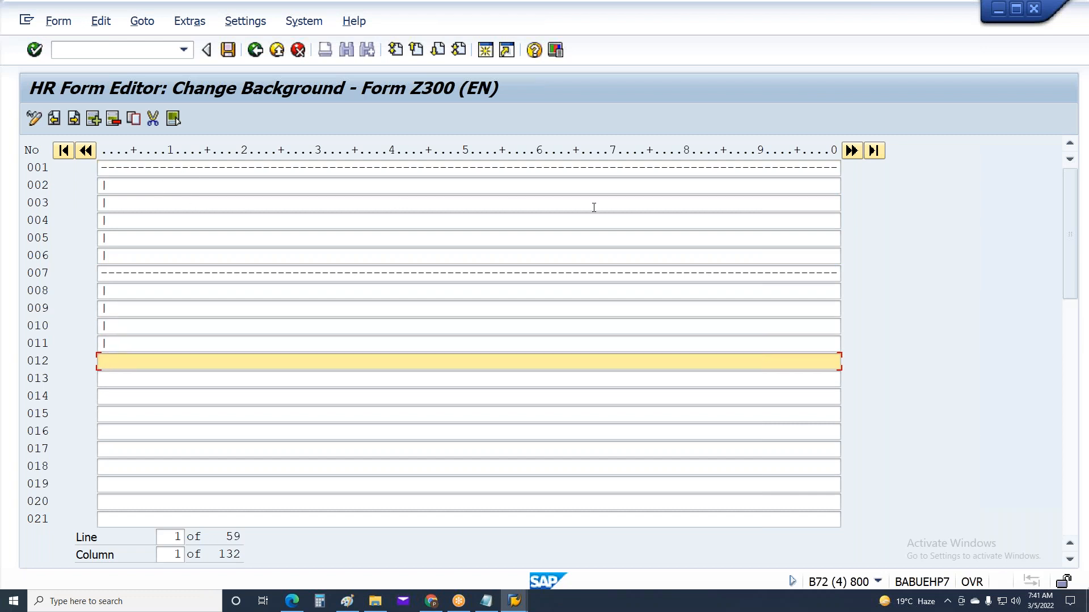
click(836, 182)
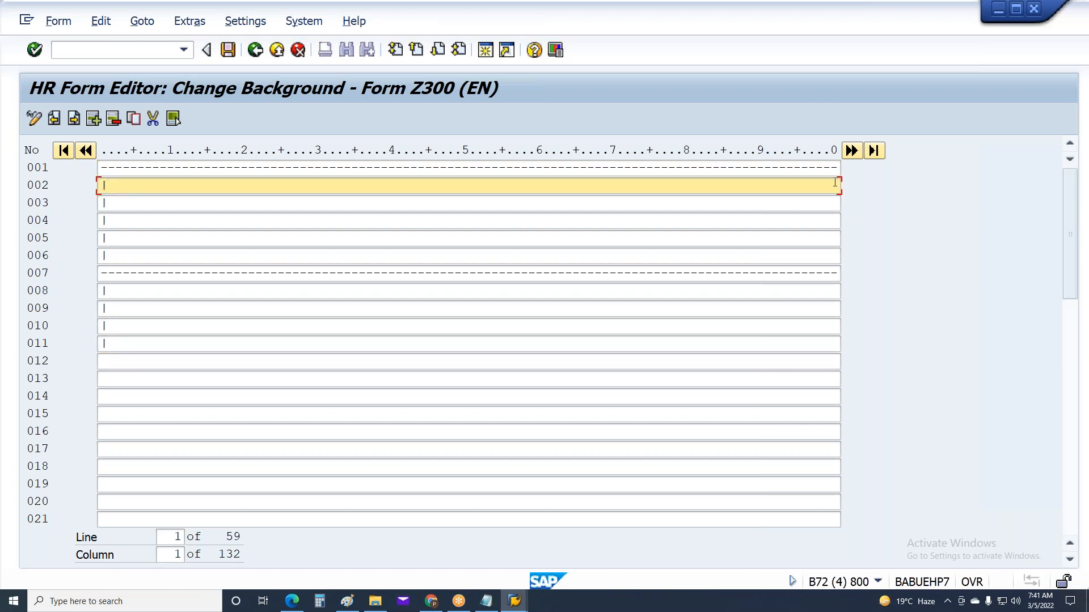
click(99, 363)
text(|)
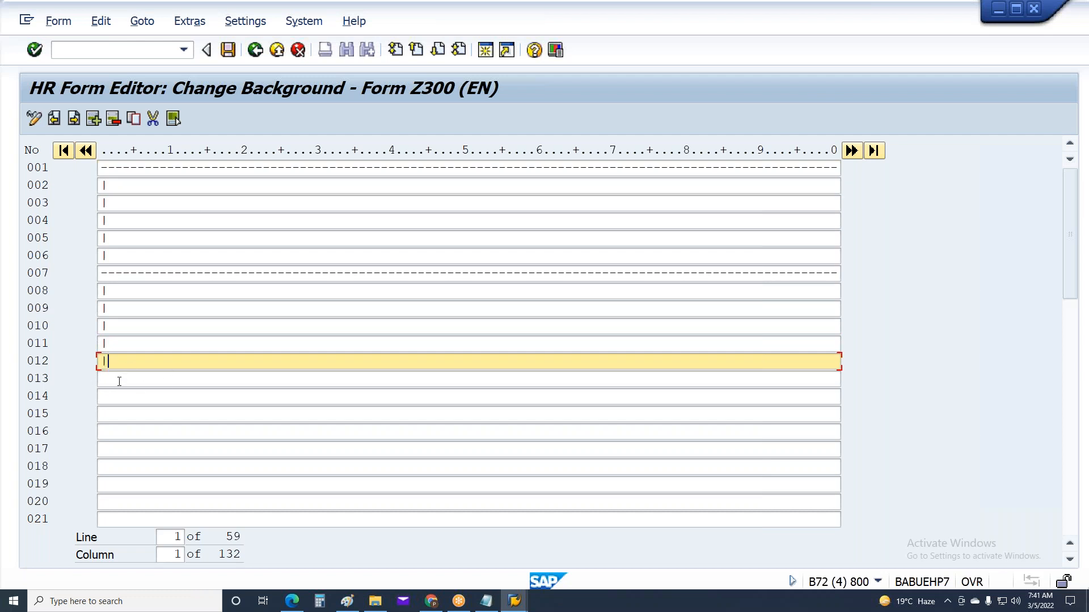
click(117, 380)
text(|)
click(112, 403)
text(|)
click(107, 414)
text(|)
click(105, 432)
text(|)
click(90, 454)
text(|)
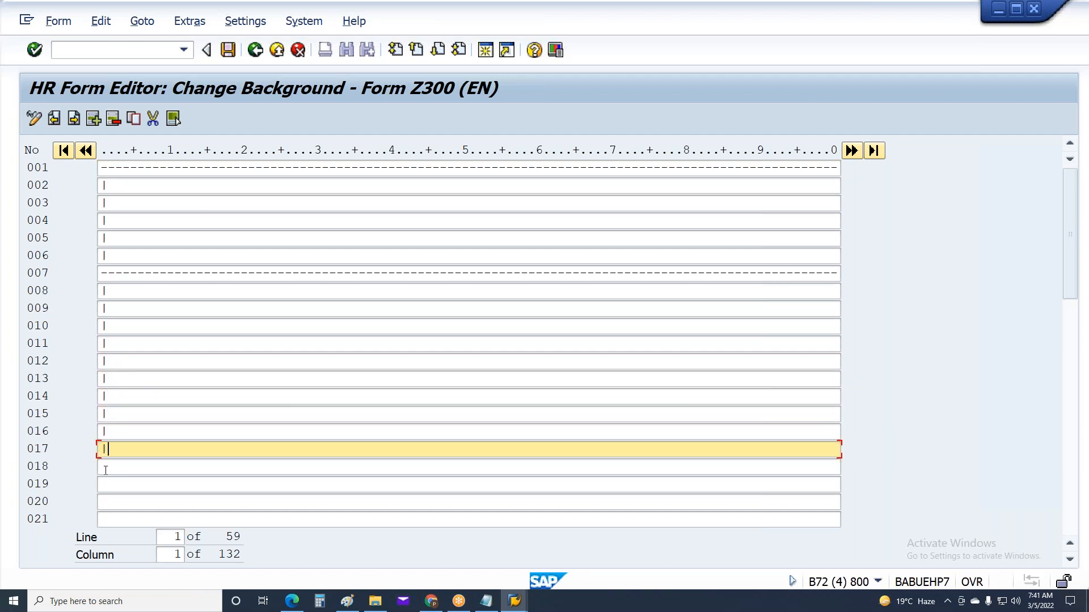
click(96, 468)
text(|)
click(102, 485)
text(|)
click(106, 505)
text(|)
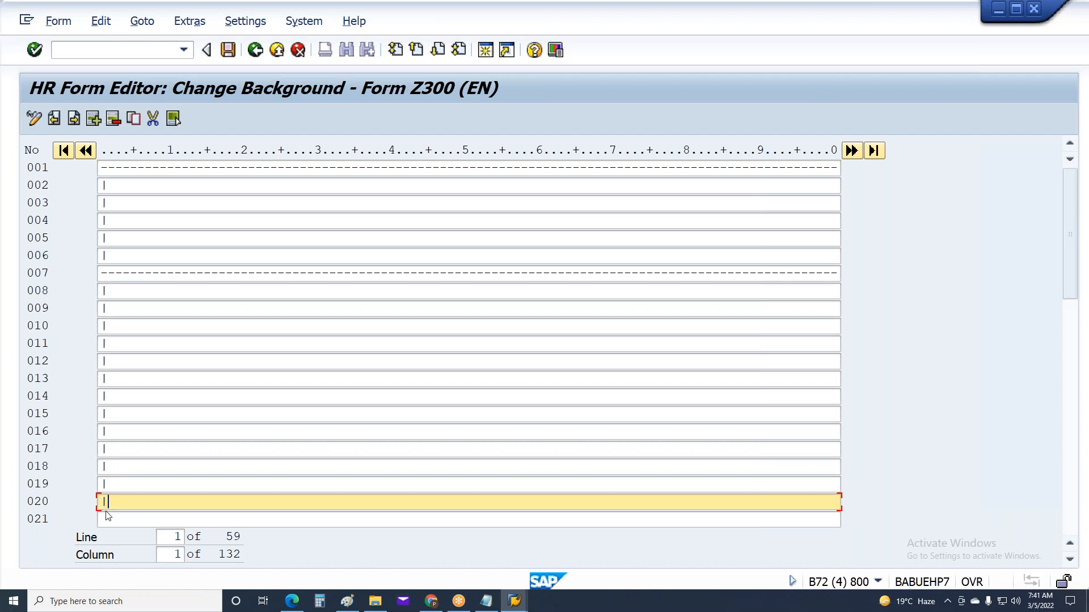
click(99, 519)
text(|)
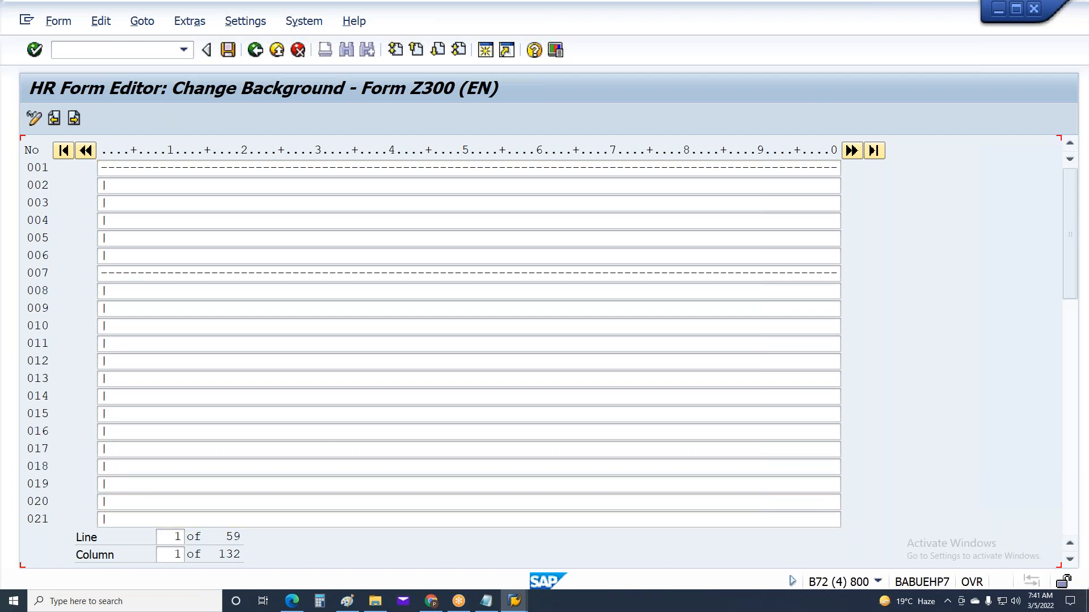
Step: Extend the left border with a "|" in column 1 of lines 022 to 024, down to the line 025 separator
scroll(376, 210, down, 5)
click(172, 185)
text(|)
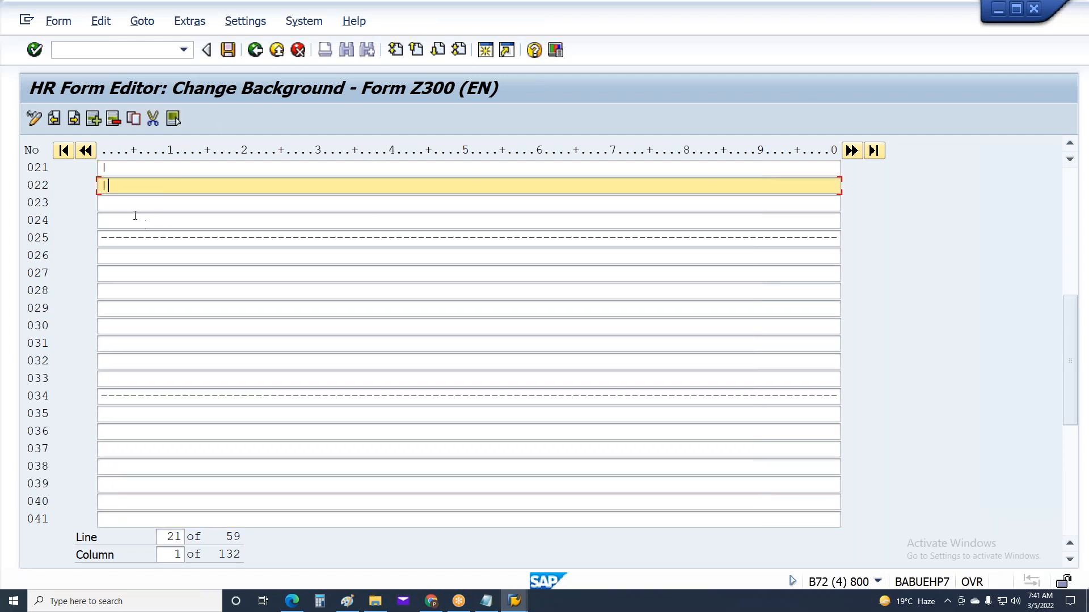
click(126, 208)
text(|)
click(118, 225)
text(|)
Step: Enter a "|" in column 1 of lines 026 to 033, between the separators on lines 025 and 034
click(115, 253)
text(|)
click(122, 274)
text(|)
click(116, 297)
text(|)
click(116, 308)
text(|)
click(119, 326)
text(|)
click(114, 341)
text(|)
click(114, 359)
text(|)
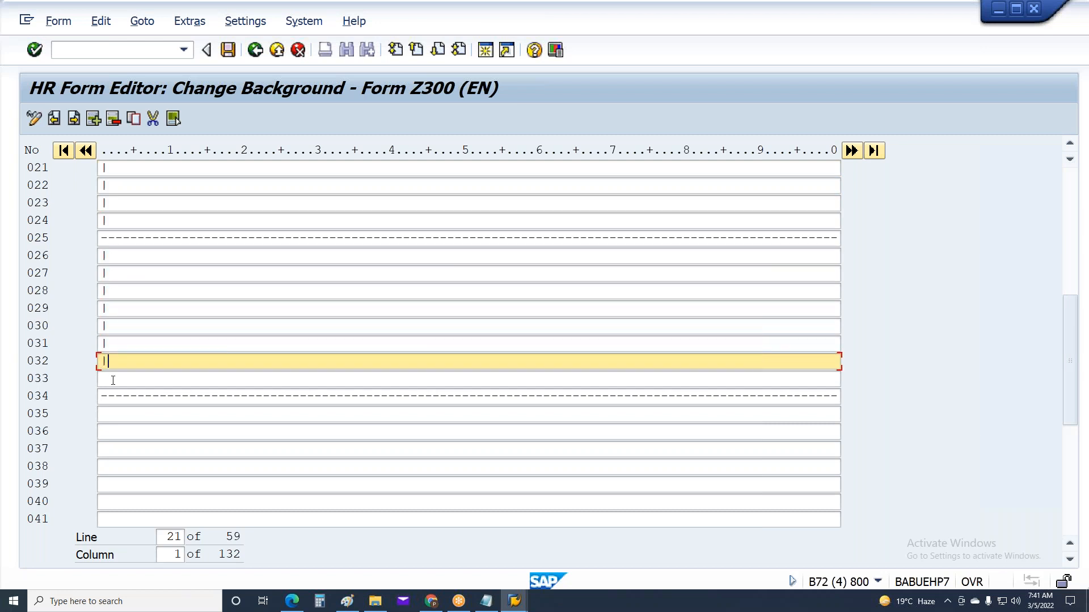
click(114, 378)
text(|)
Step: Enter a "|" in column 1 of lines 035 to 041, below the line 034 separator
click(101, 413)
text(|)
click(101, 432)
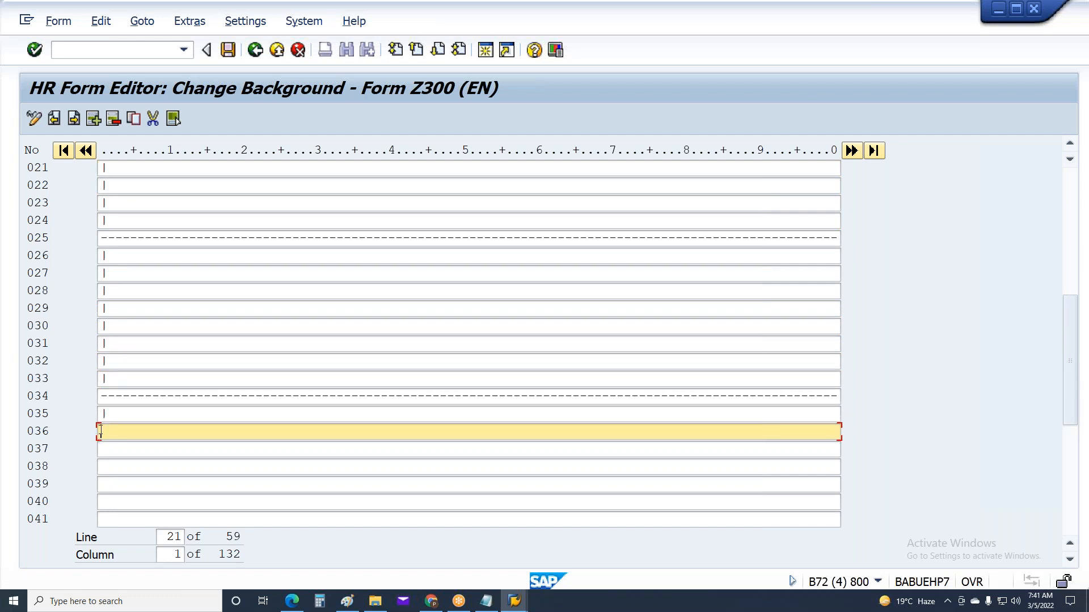
text(|)
click(102, 450)
text(|)
click(102, 471)
text(|)
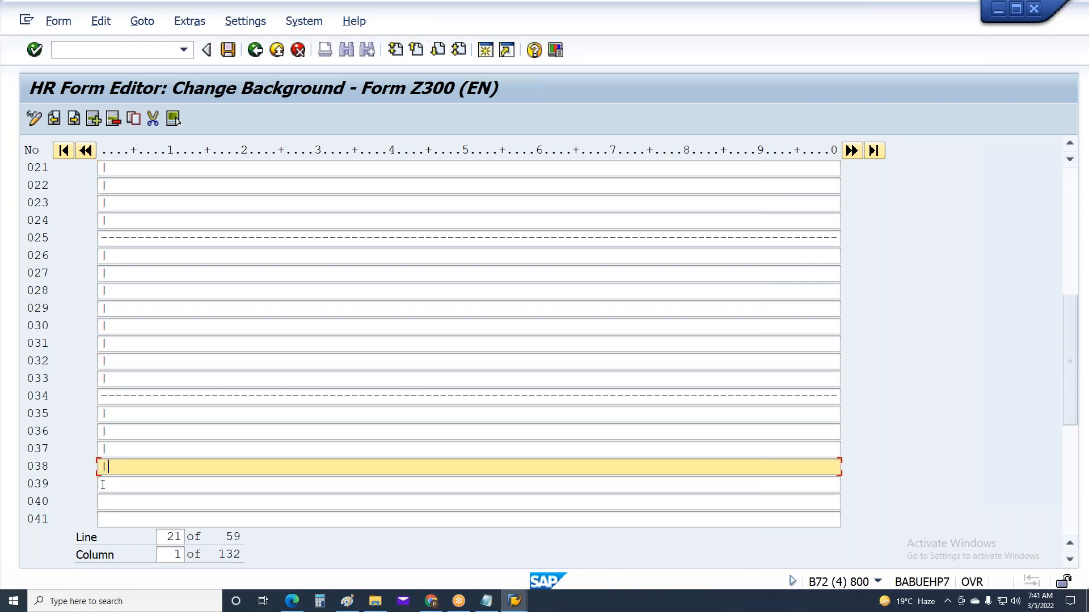
click(102, 489)
text(|)
click(102, 506)
text(|)
click(95, 518)
text(|)
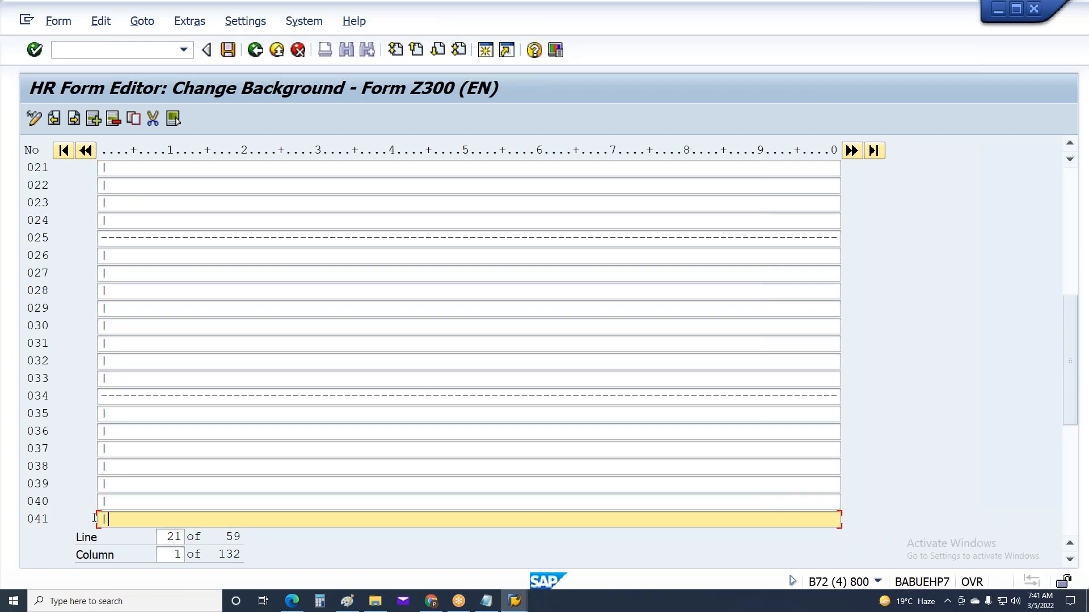
Step: Enter a "|" in column 1 of lines 043 to 046, between the separators on lines 042 and 047
key(Page_Down)
click(127, 203)
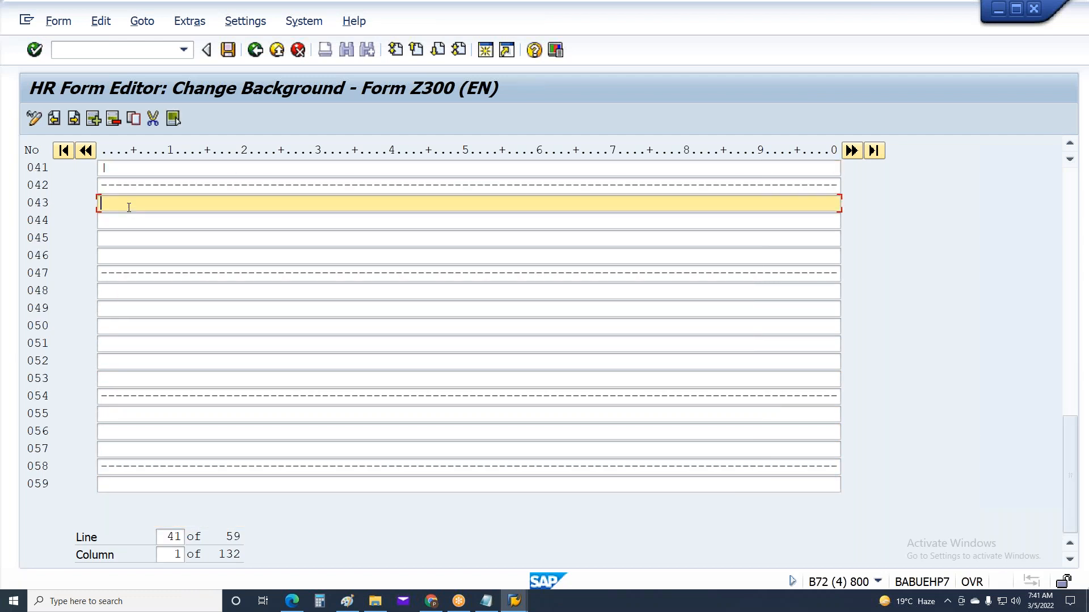
click(114, 222)
click(112, 242)
text(|)
click(111, 253)
text(|)
Step: Enter a "|" in column 1 of lines 048 to 053, between the separators on lines 047 and 054
click(105, 290)
text(|)
click(108, 312)
text(|)
click(109, 328)
text(|)
click(110, 345)
text(|)
click(110, 369)
text(|)
click(110, 378)
text(|)
Step: Finish the left border with a "|" in column 1 of lines 055 to 057 and save the background of form Z300
click(99, 420)
text(|)
click(106, 433)
text(|)
click(109, 449)
text(|)
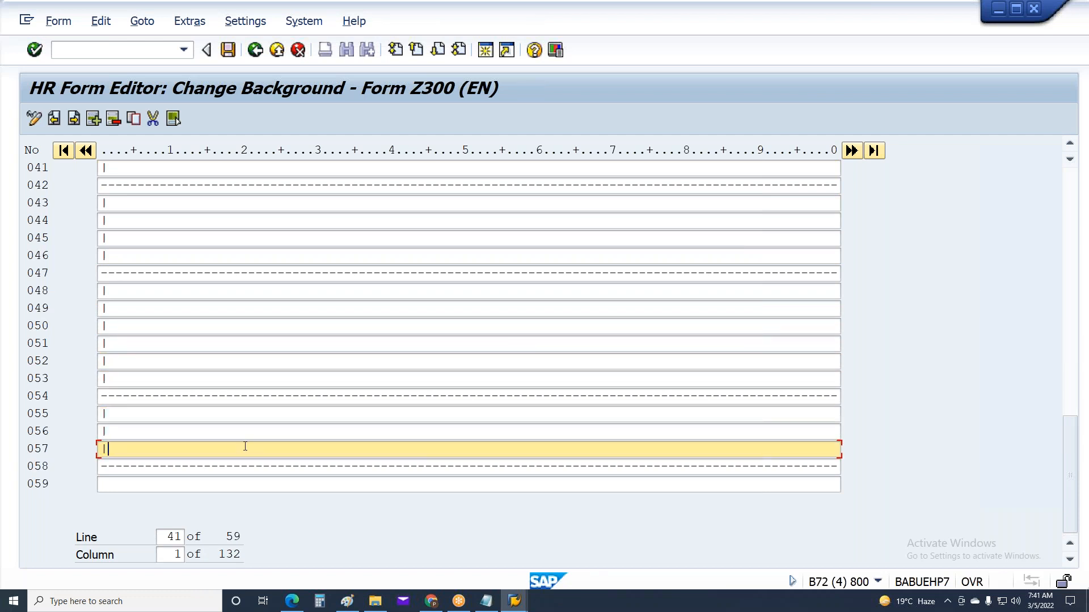
key(ctrl+s)
key(Return)
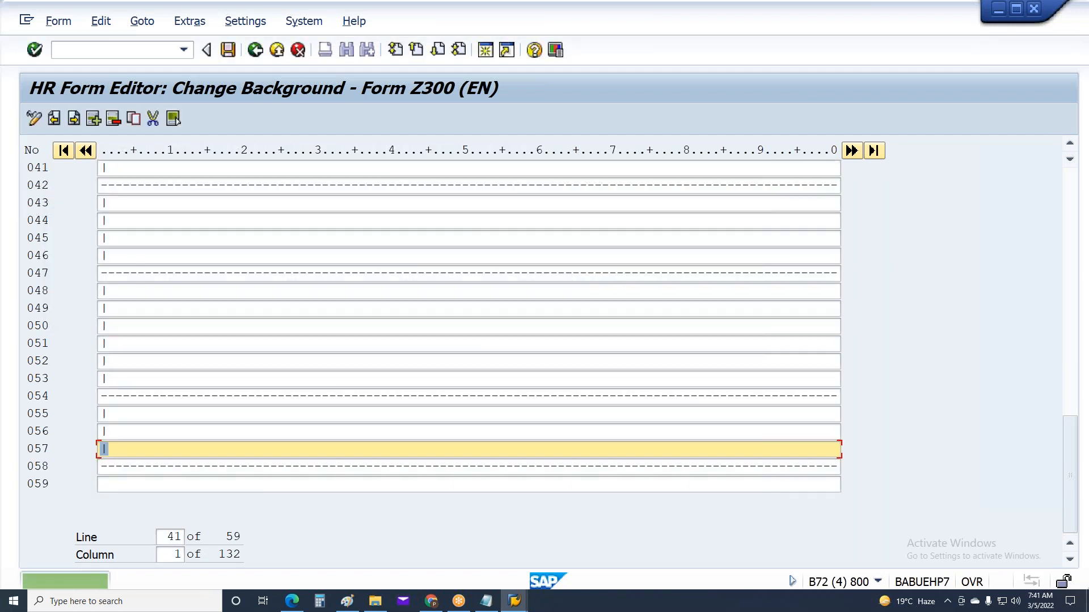
Step: Rerun the remuneration statement with form Z300 to examine its left border, and switch back to the background editor
key(F3)
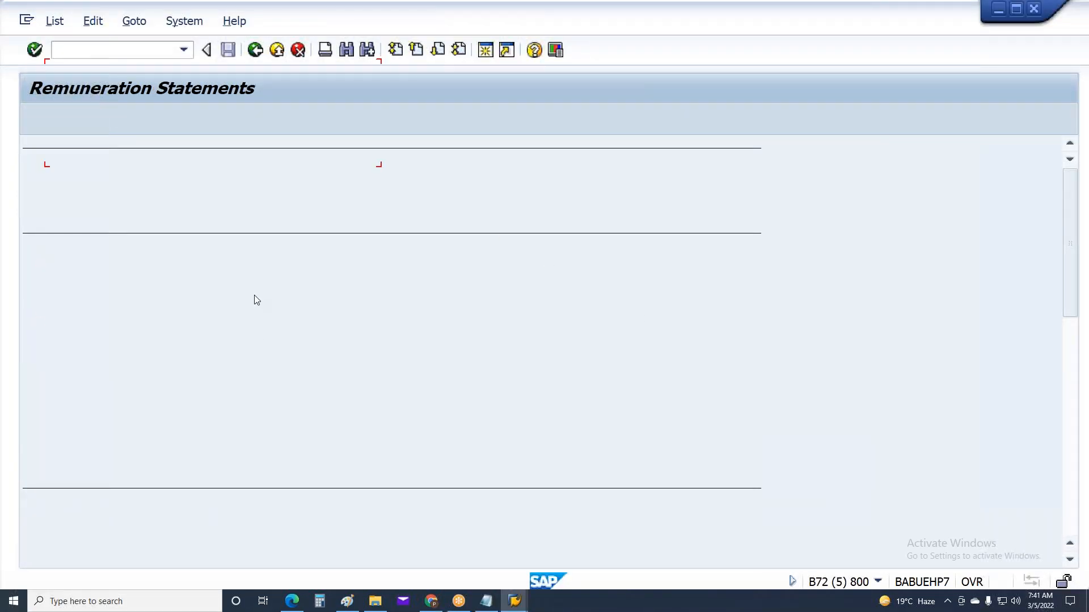
key(F3)
key(F8)
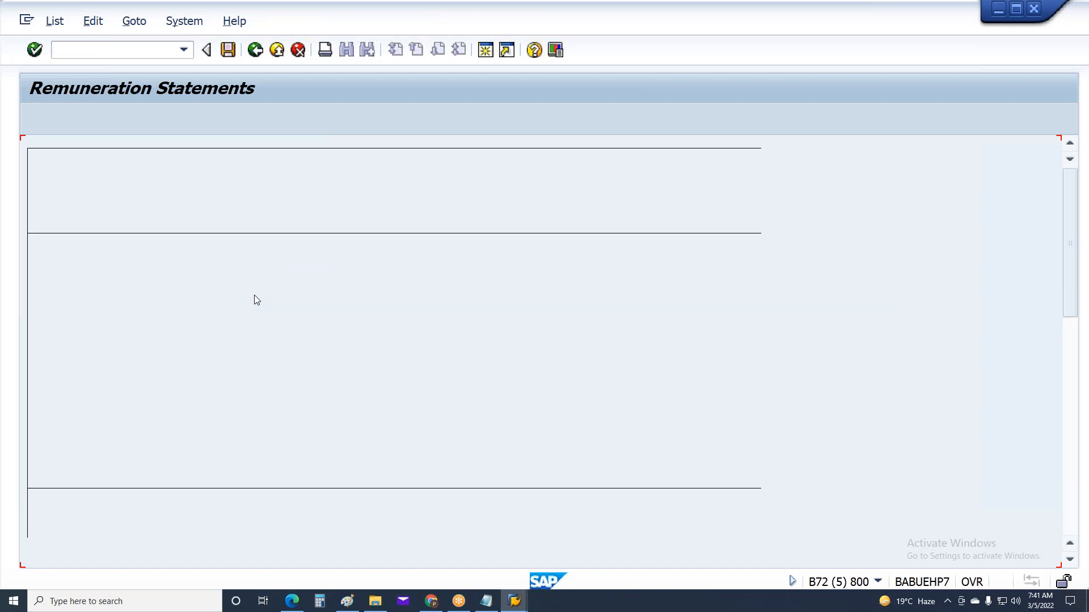
scroll(196, 341, down, 2)
scroll(191, 364, down, 5)
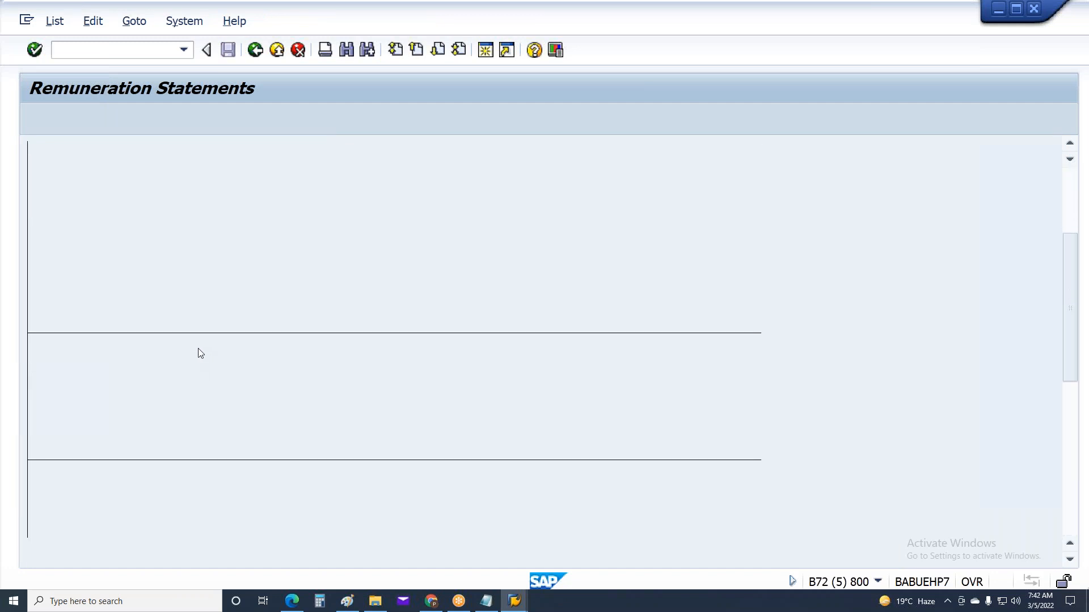
scroll(198, 349, down, 4)
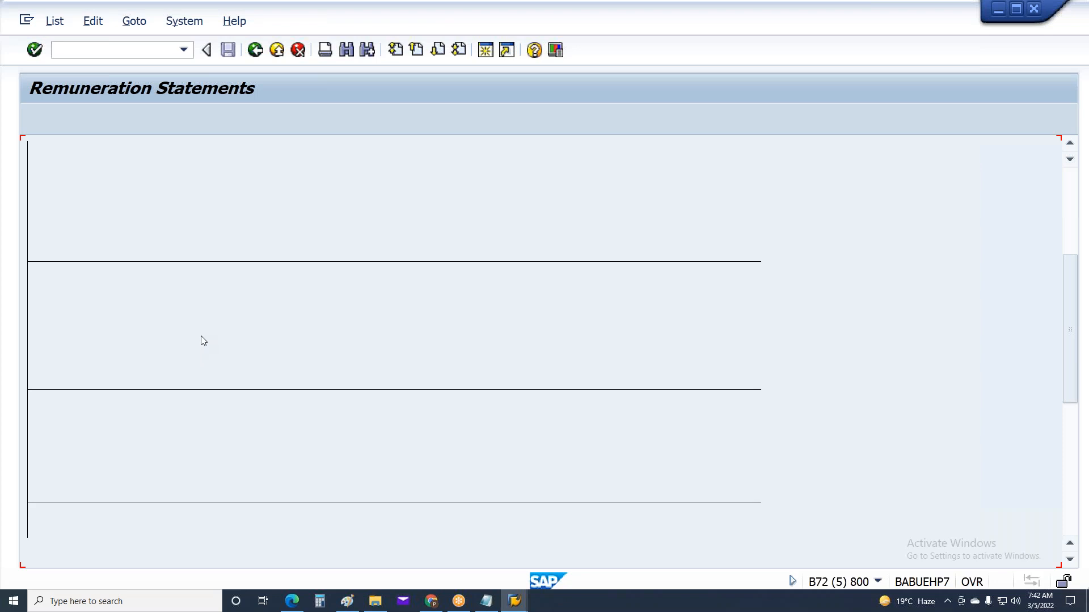
key(F3)
key(alt+Tab)
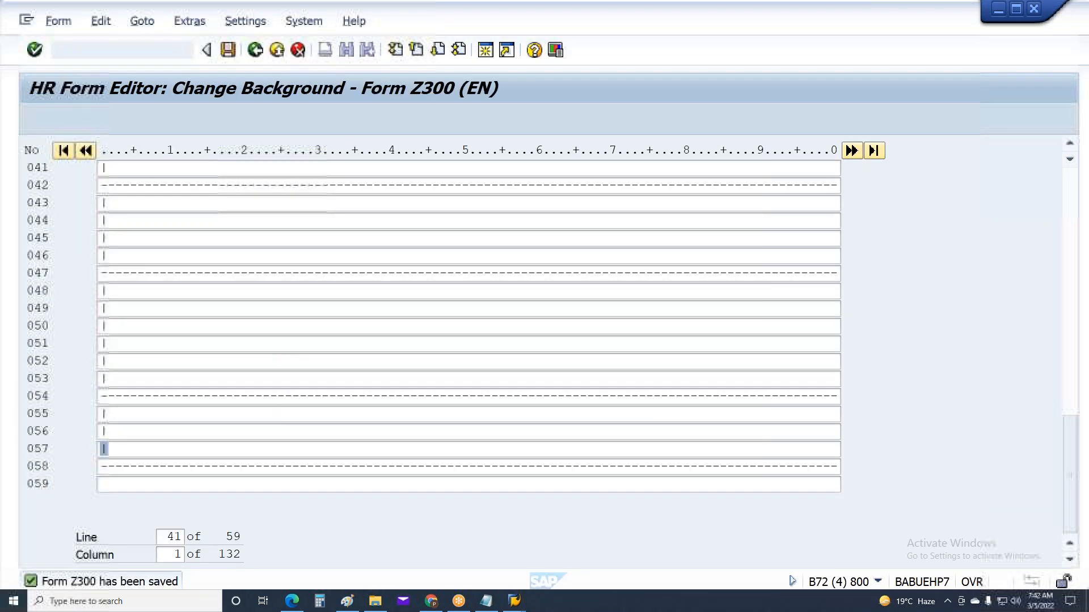
Step: Try a "|" in column 100 of line 002 as the right border of the first block
click(1072, 190)
click(1072, 190)
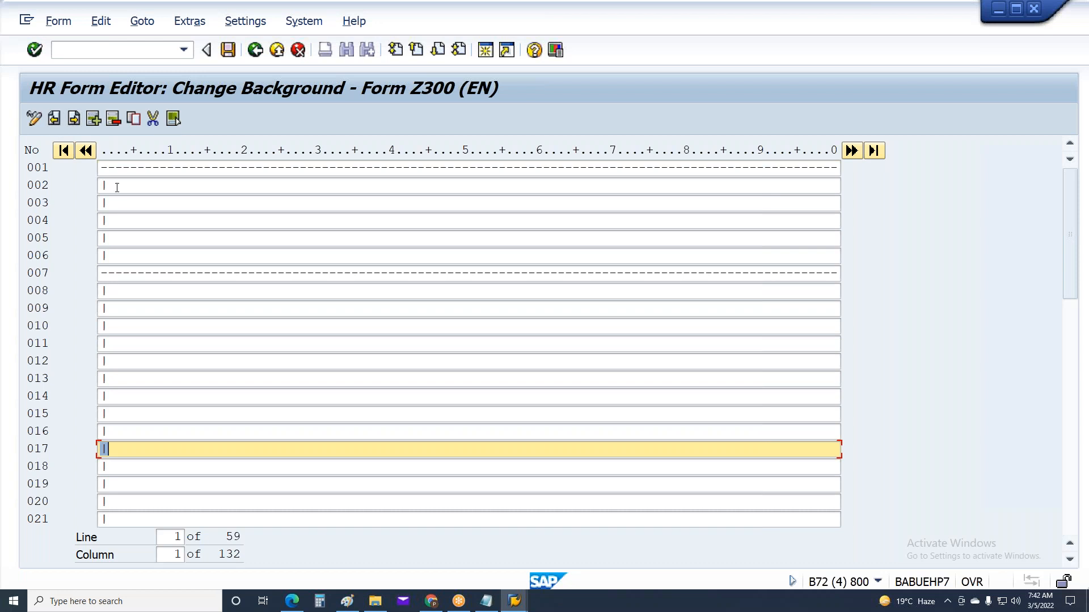
click(107, 203)
click(837, 187)
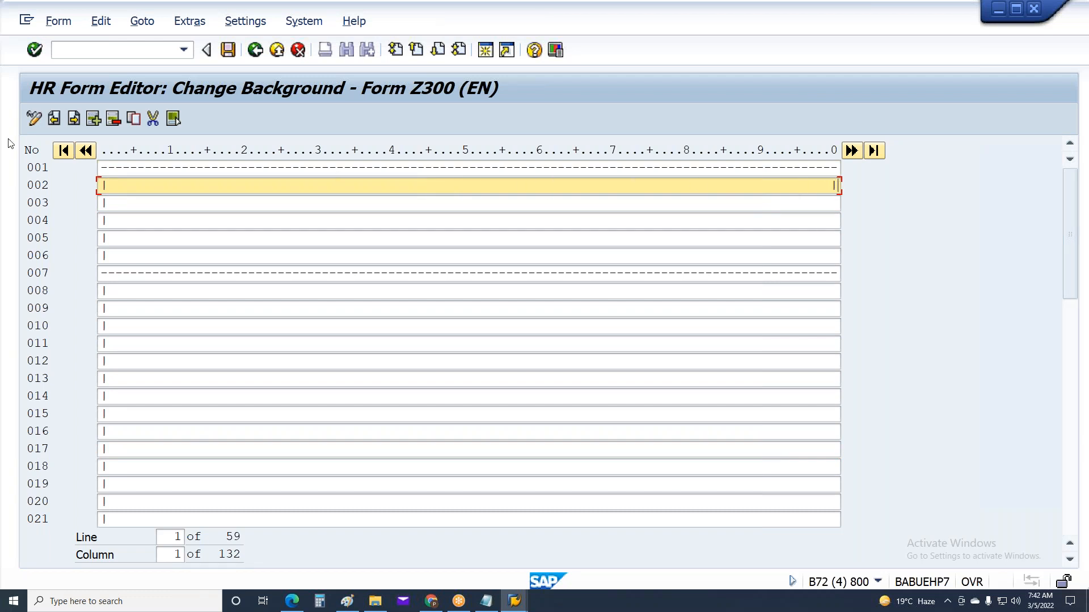
Step: Try insert and overwrite typing with sample "a" characters on line 002, and clear the line after its left border
click(345, 182)
text(aaaa)
key(Insert)
key(Insert)
key(Insert)
key(BackSpace)
key(BackSpace)
key(BackSpace)
key(BackSpace)
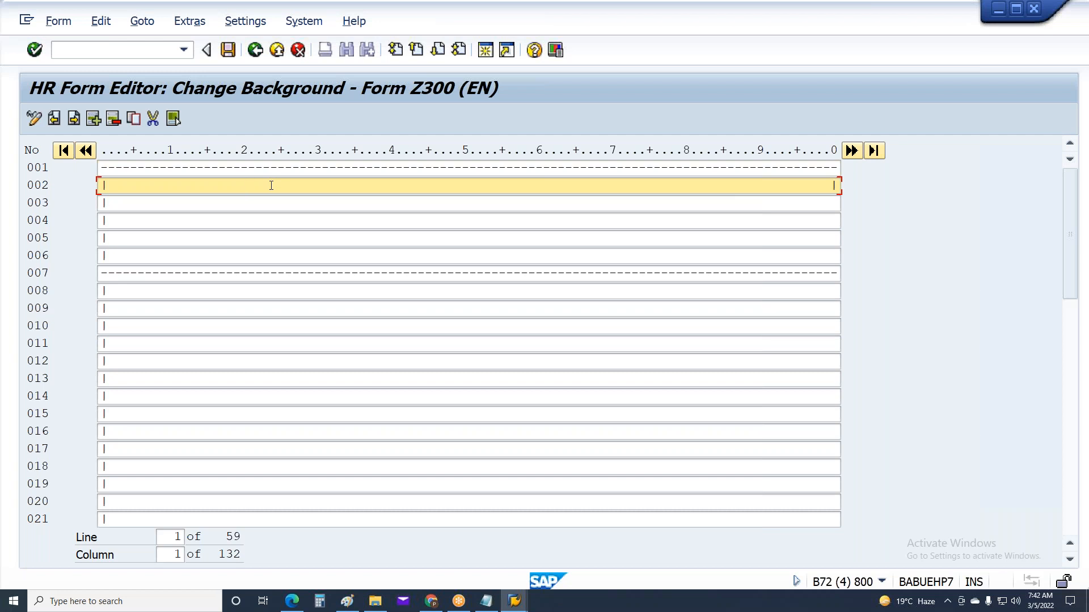
key(Insert)
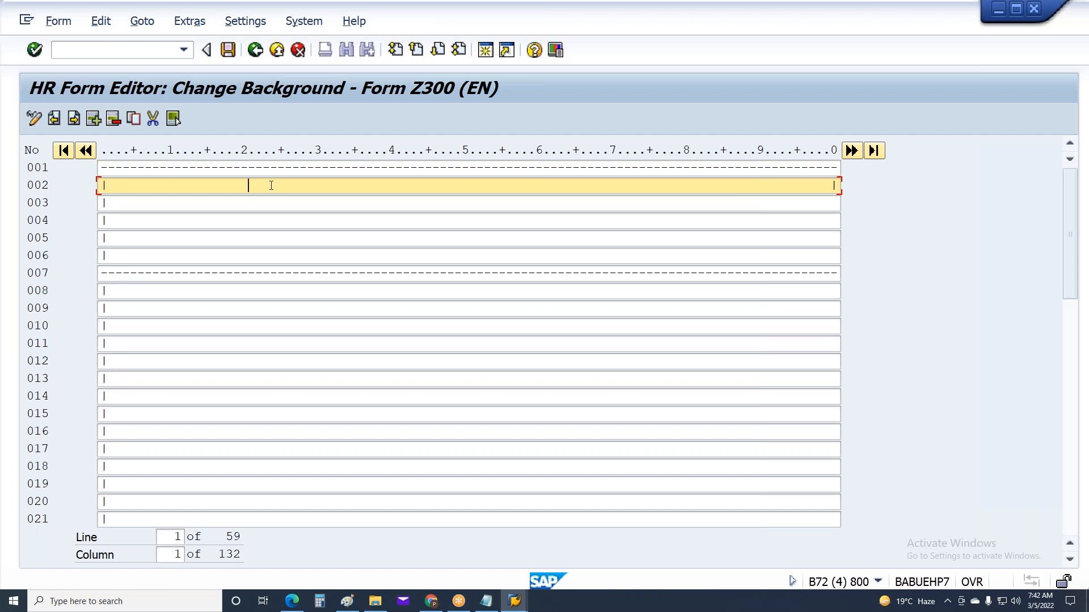
text(aaaaaa)
drag(241, 185, 909, 181)
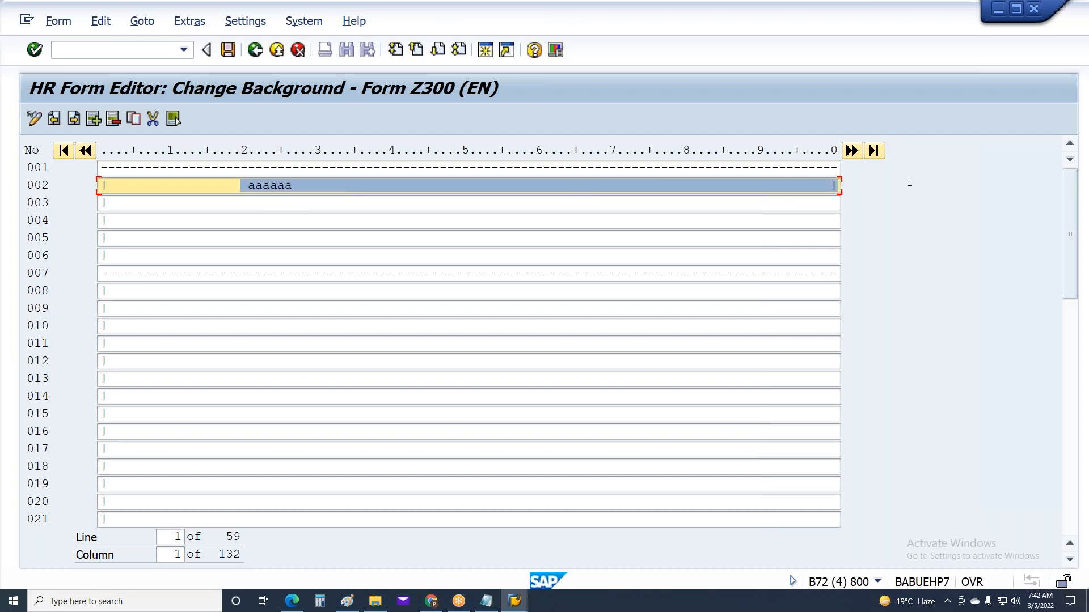
key(Delete)
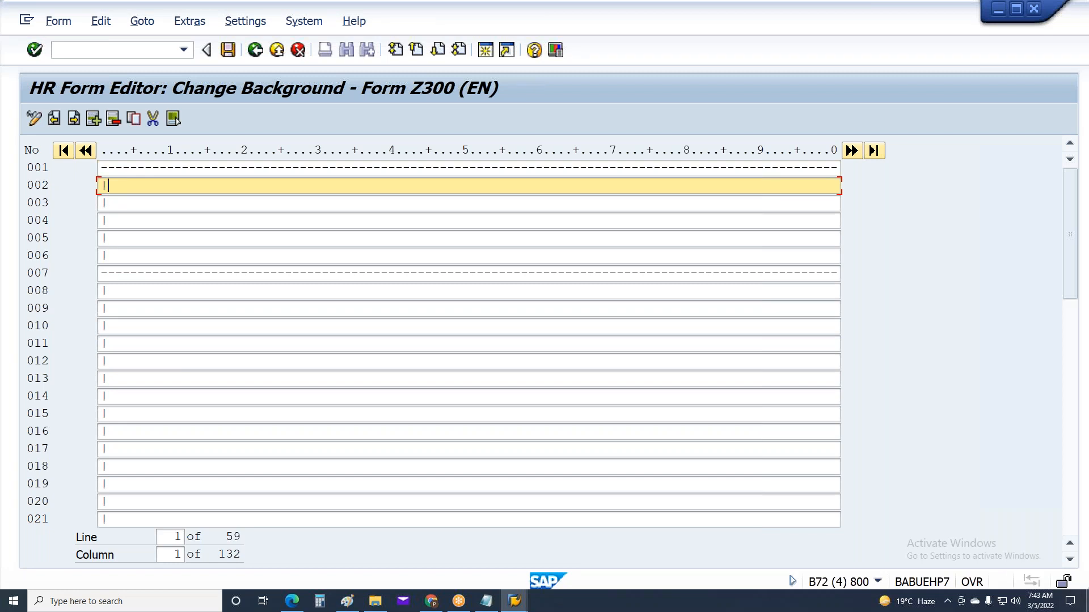
Step: Enter the labels Name, ID and Company after the left border on lines 002 to 004, each with a colon in column 16
text(Name)
text(:)
key(Return)
text(ID )
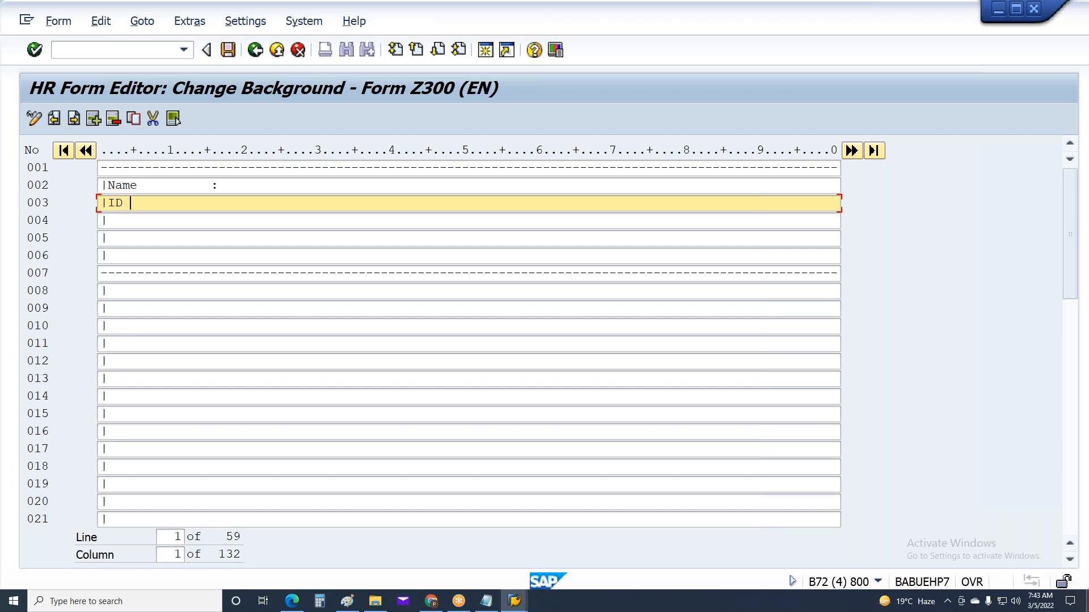
text(           :)
key(Return)
text(Company)
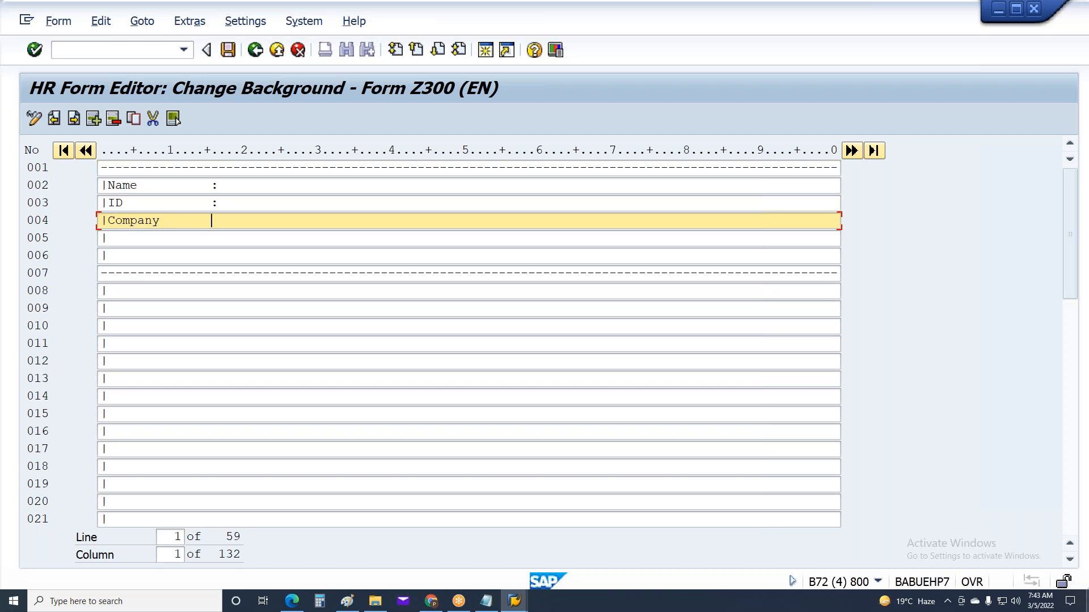
text(       :)
key(Return)
Step: Enter the labels Designation on line 005 and Department on line 006, each with a colon in column 16
text(Designat)
key(BackSpace)
key(BackSpace)
key(BackSpace)
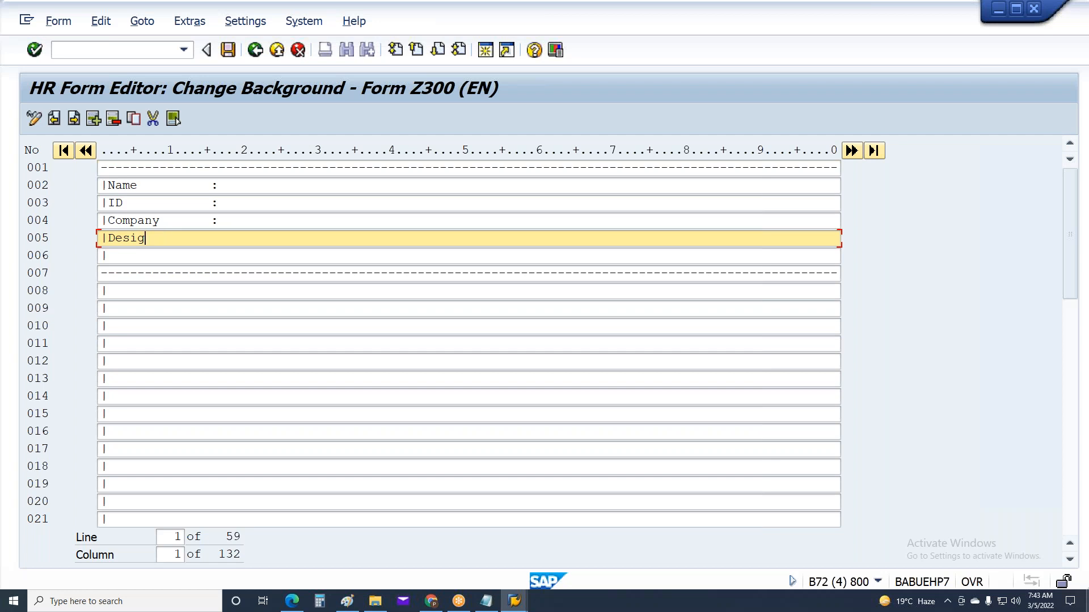
text(nation   :)
key(Return)
text(Posi)
key(BackSpace)
key(BackSpace)
key(BackSpace)
key(BackSpace)
text(Depart)
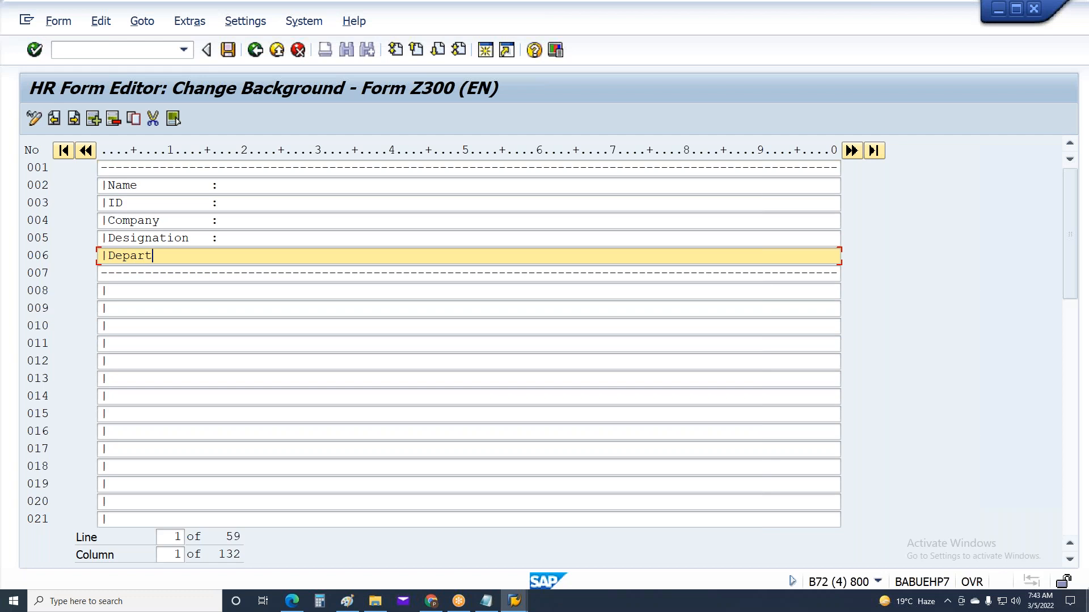
text(ment    :)
Step: Enter a "|" in column 50 of line 002 as the middle divider of the header block
key(Up)
key(Up)
key(Up)
key(Up)
key(Right)
key(Right)
key(Right)
key(Right)
key(Right)
key(Right)
key(Right)
key(Right)
key(Right)
key(Right)
key(Right)
key(Right)
key(Right)
key(Right)
key(Right)
key(Right)
key(Right)
key(Right)
key(Right)
key(Right)
key(Right)
key(Right)
key(Right)
key(Right)
key(Right)
key(Right)
key(Right)
key(Right)
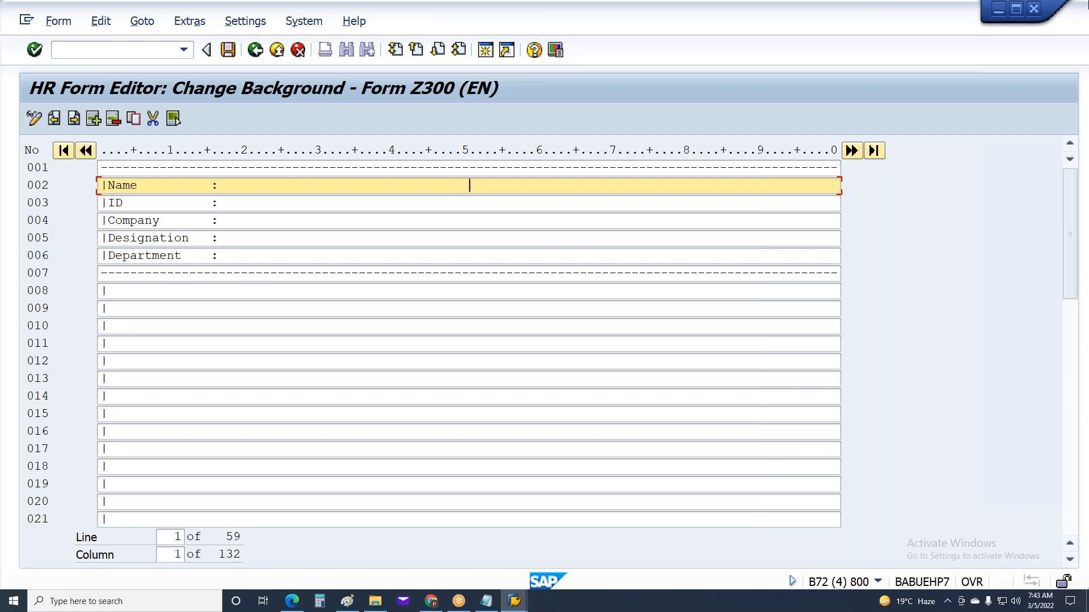
text(|)
Step: Copy the blank stretch with the column 50 "|" from line 002 to lines 003 to 006, and save the background
click(468, 185)
drag(468, 186, 220, 190)
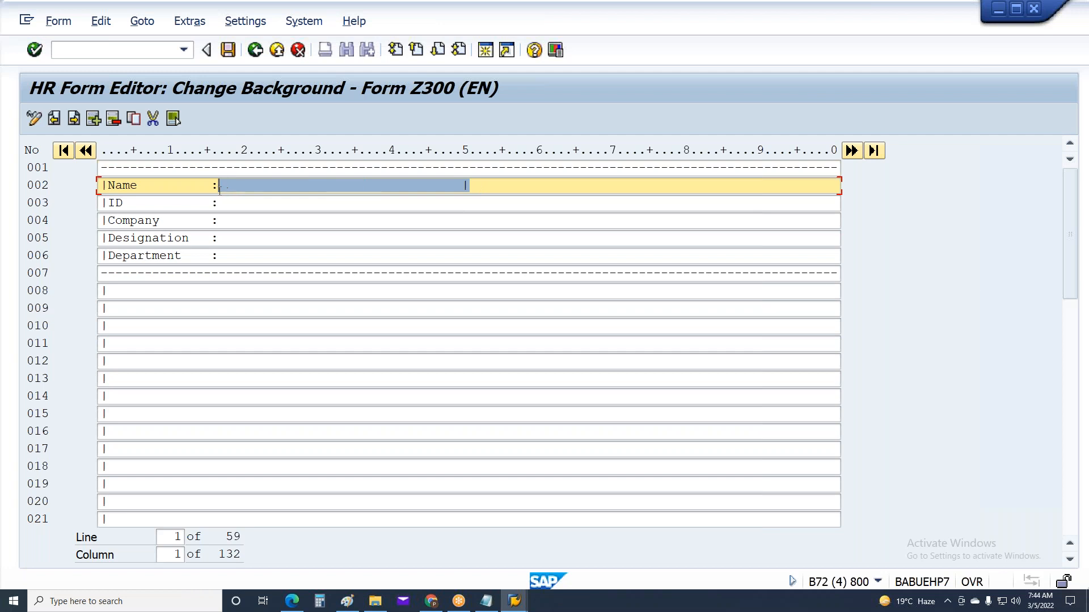
click(230, 203)
text(|)
click(230, 222)
text(|)
click(232, 244)
text(|)
click(235, 255)
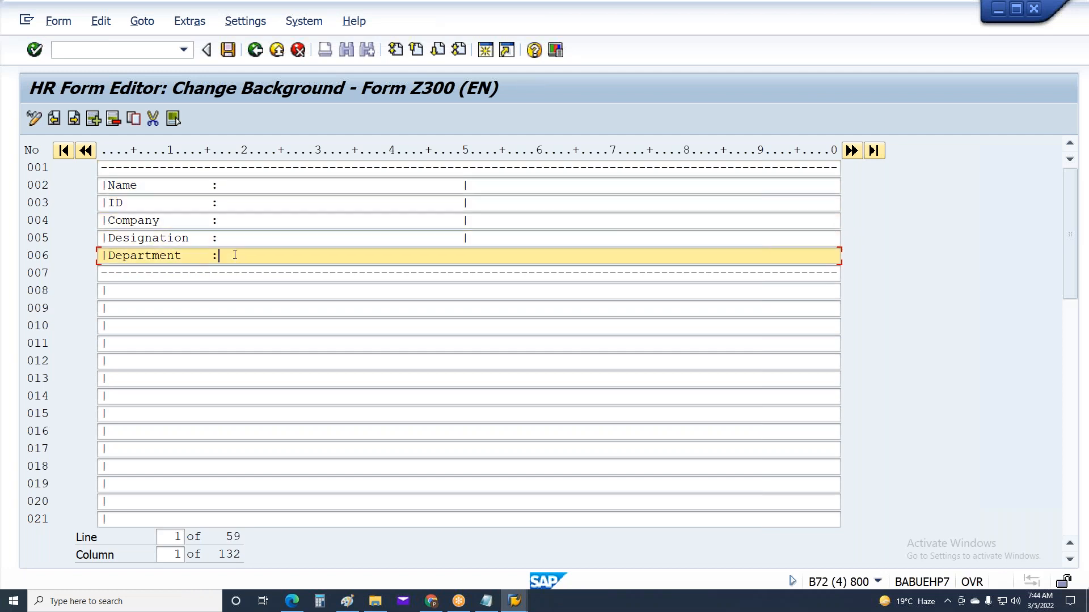
text(|)
key(ctrl+s)
Step: Rerun the remuneration statement with form Z300 to examine its header labels and middle divider, and return to the background editor
click(346, 309)
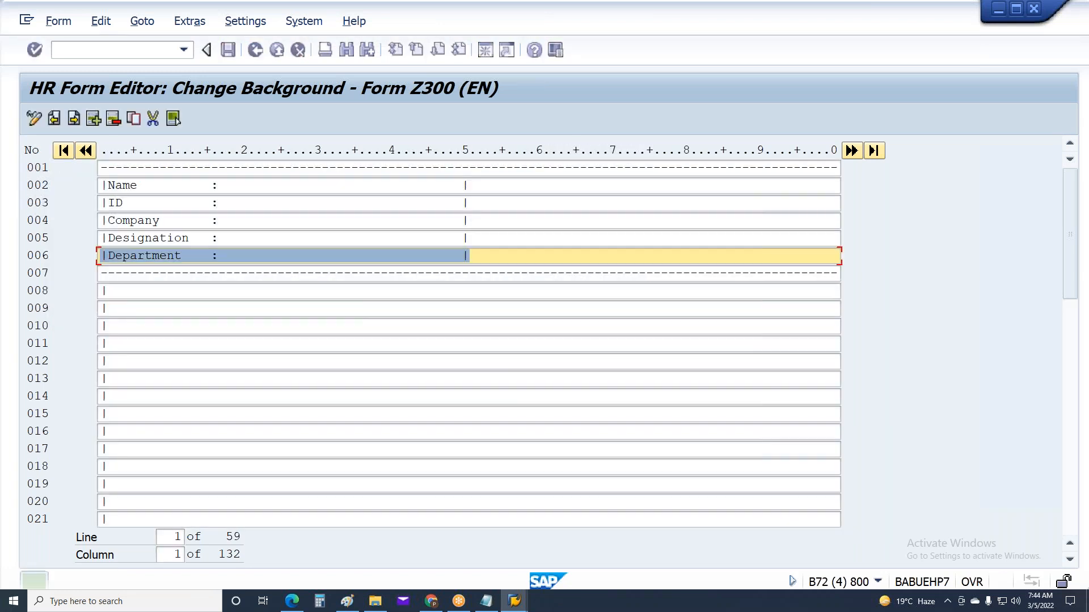
key(F3)
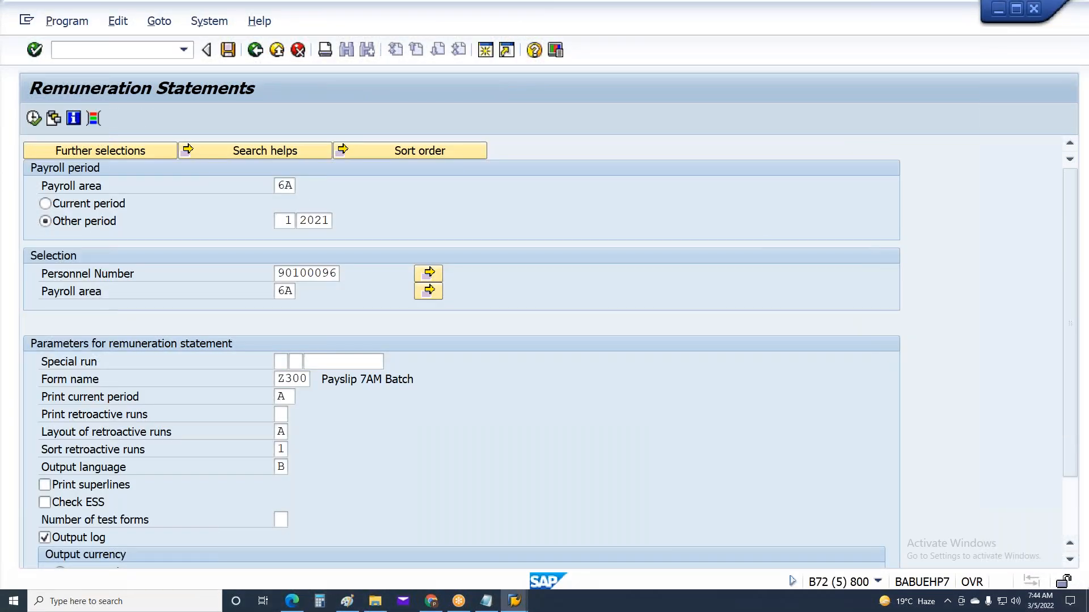
key(F8)
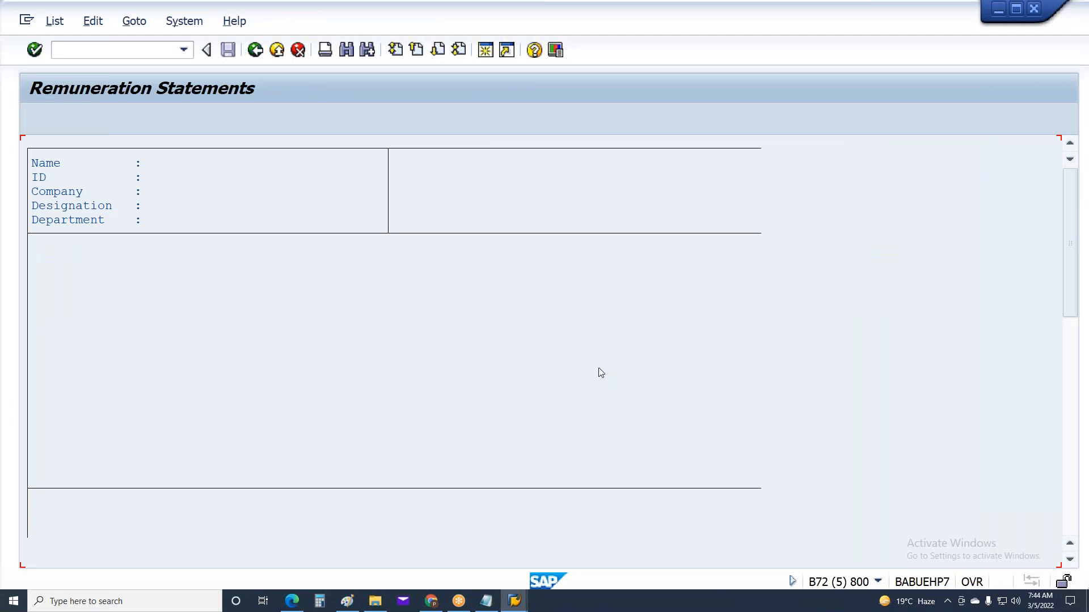
key(F3)
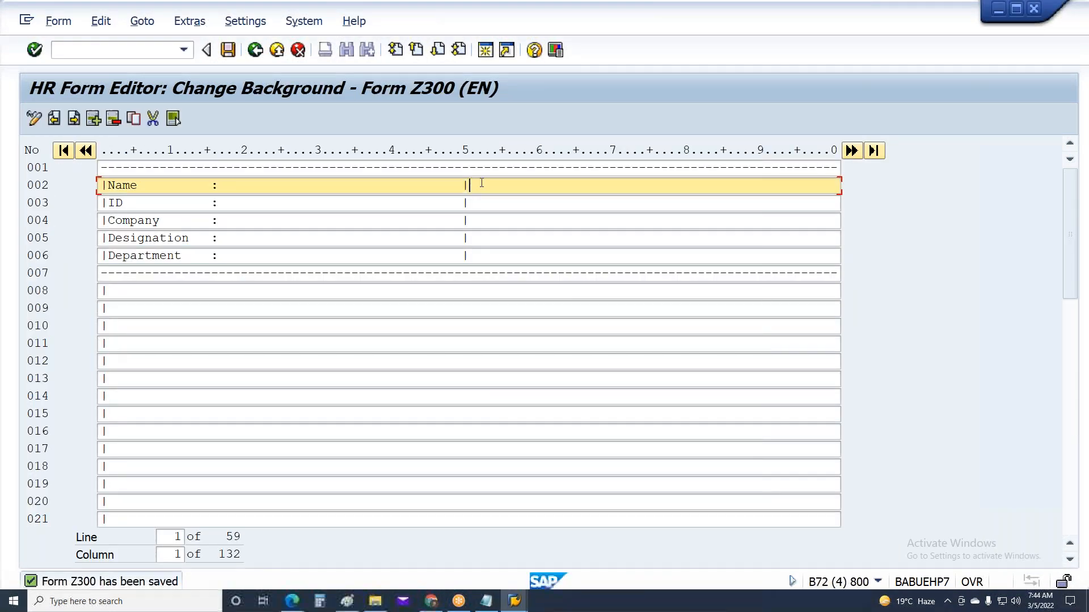
Step: Enter the labels Pay Period, Pay Date and SSN after the middle divider on lines 002 to 004, each with a colon in column 64
text(Pay Period     :)
key(Down)
text(Pay Date  )
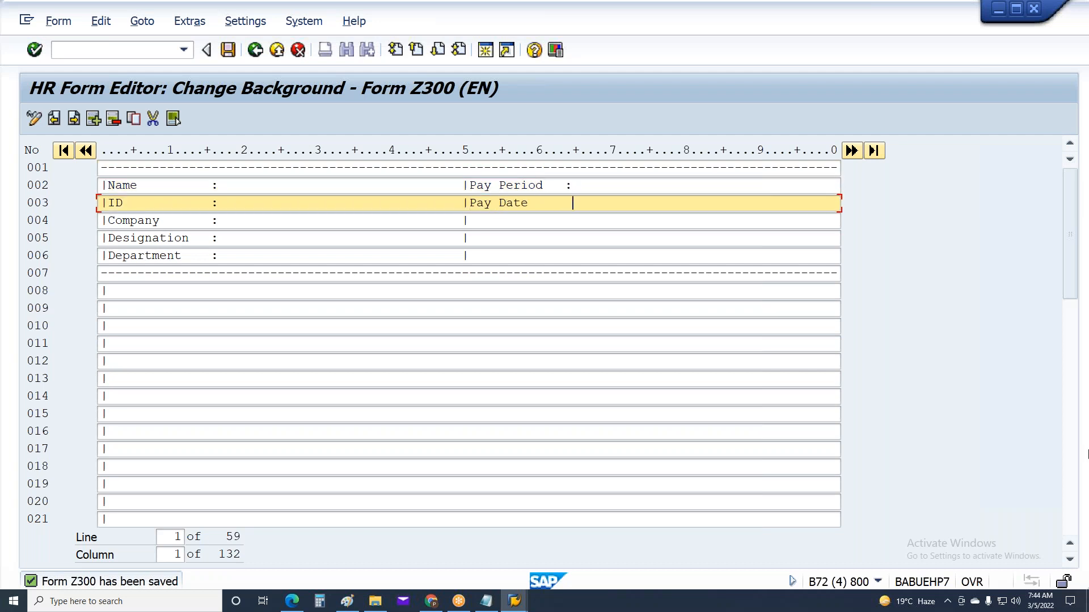
text(   :)
key(Down)
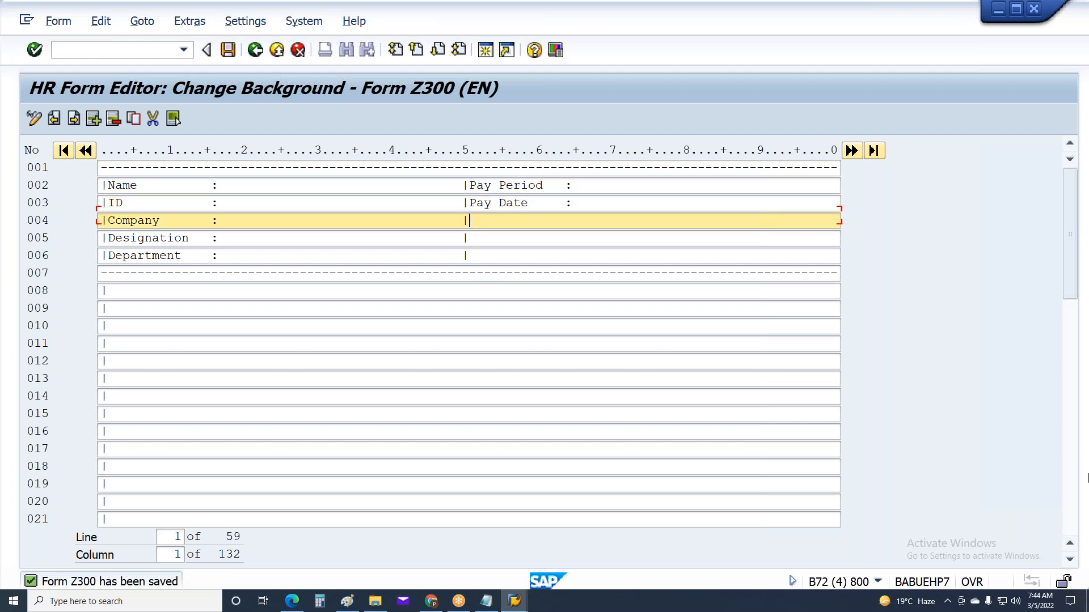
text(SSN          :)
key(Down)
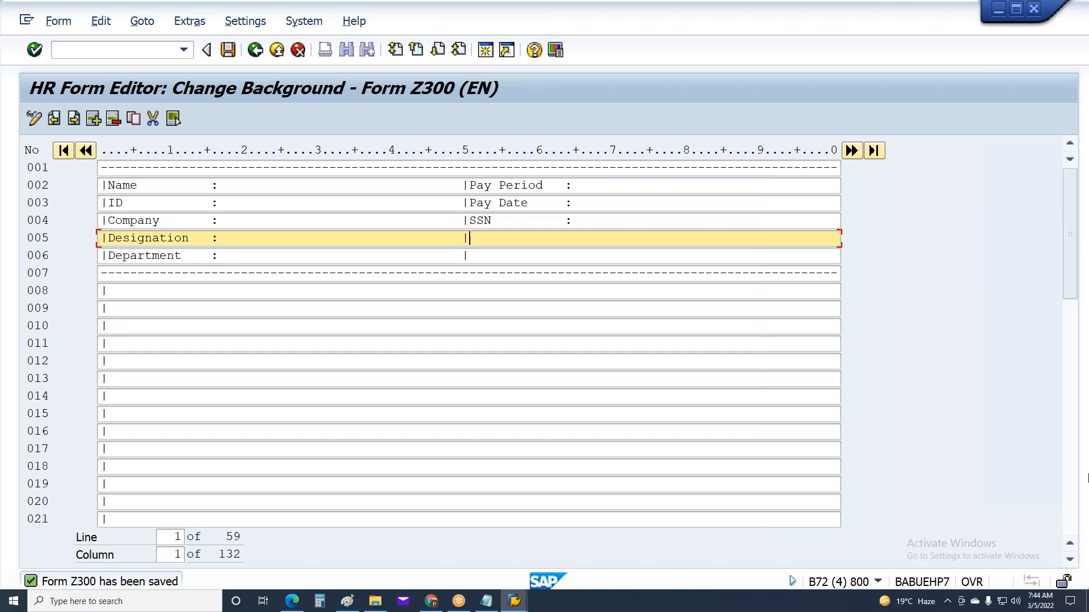
Step: Enter the labels Paid on line 005 and Shift on line 006 after the middle divider, each with a colon in column 64
text(Paid         :)
drag(507, 238, 549, 238)
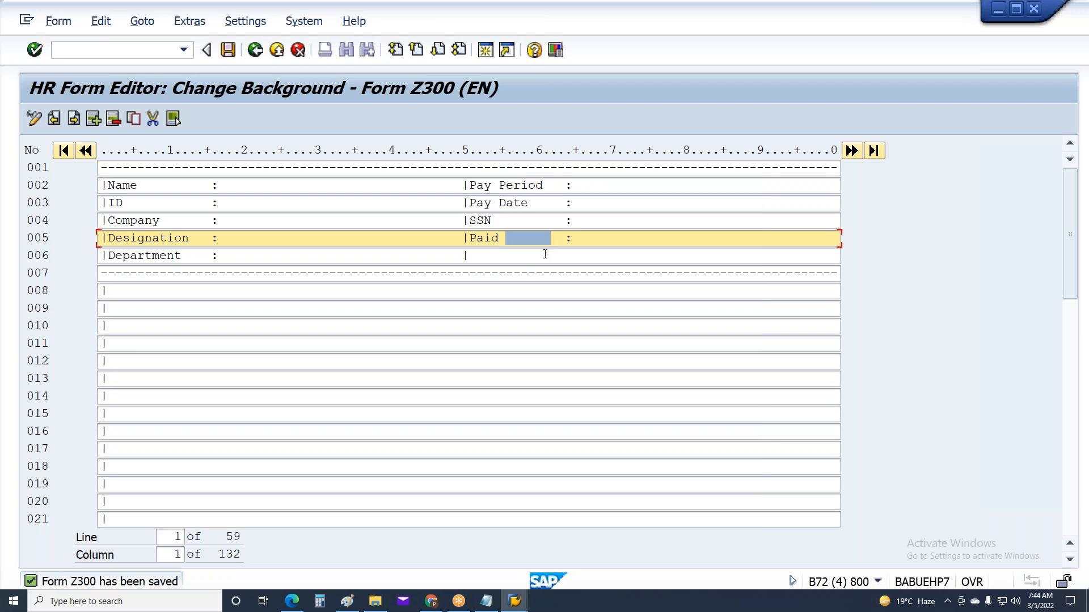
click(470, 255)
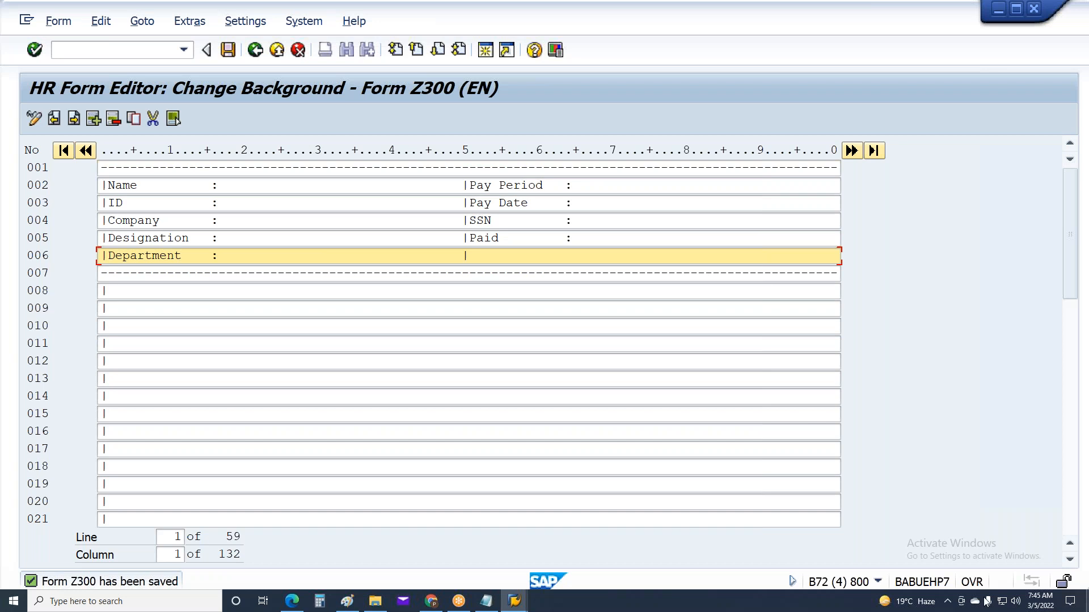
click(469, 256)
text(Shift        :)
Step: Place a "|" in column 100 of line 002 as the right border, after the Pay Period label
click(577, 186)
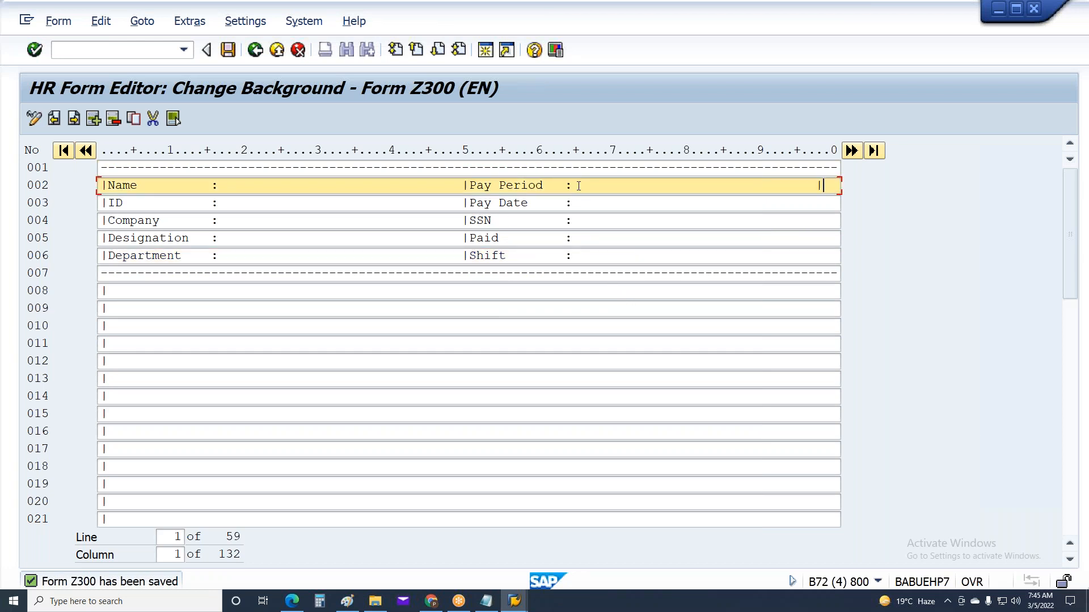
click(628, 184)
key(Right)
key(Right)
key(Right)
key(Right)
key(Right)
key(Right)
key(Right)
key(Right)
key(Right)
key(Right)
key(Right)
key(Insert)
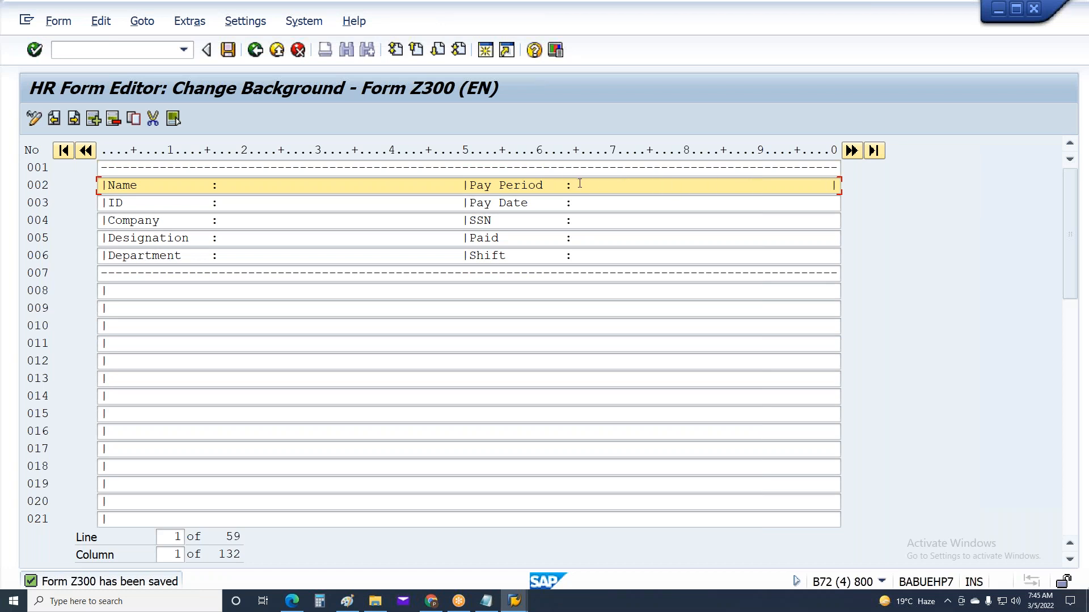
Step: Copy the blank stretch with the right border "|" after Pay Period to the same position on lines 003 to 006
drag(571, 185, 1016, 199)
key(ctrl+c)
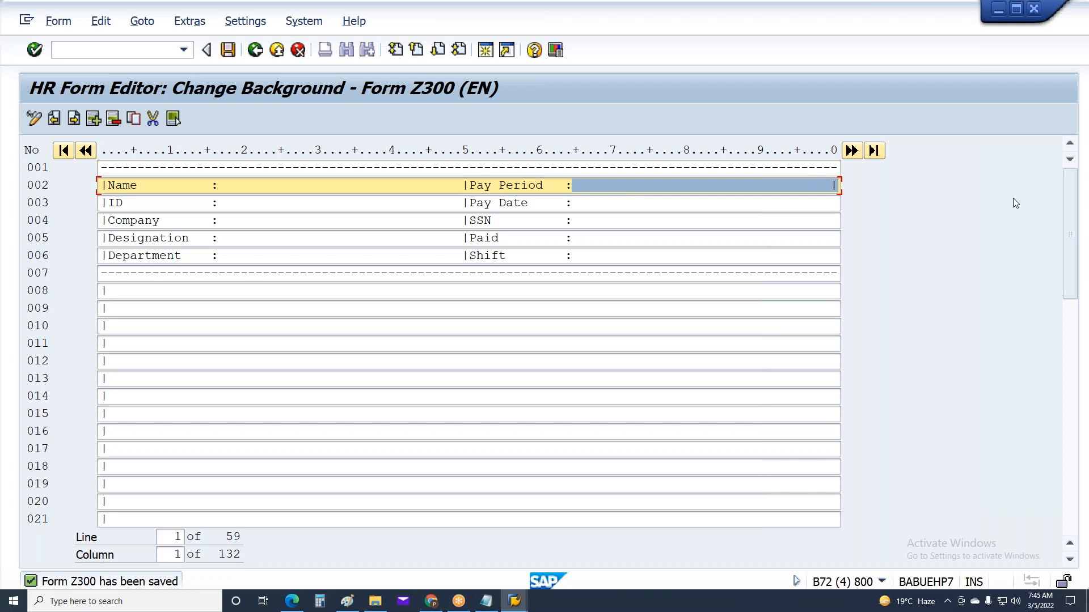
click(572, 203)
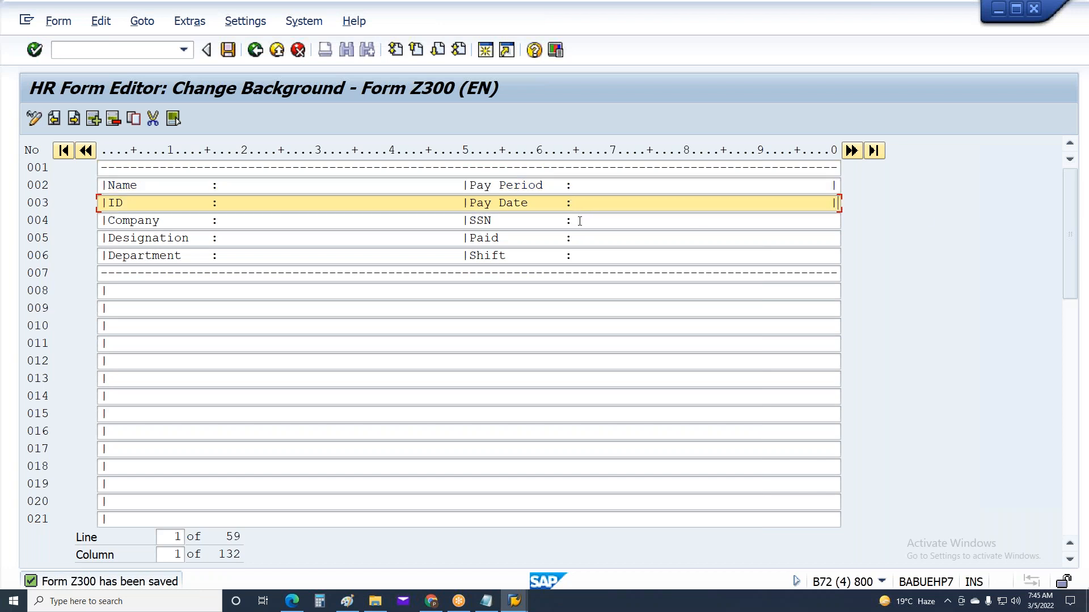
click(580, 221)
click(583, 237)
click(584, 254)
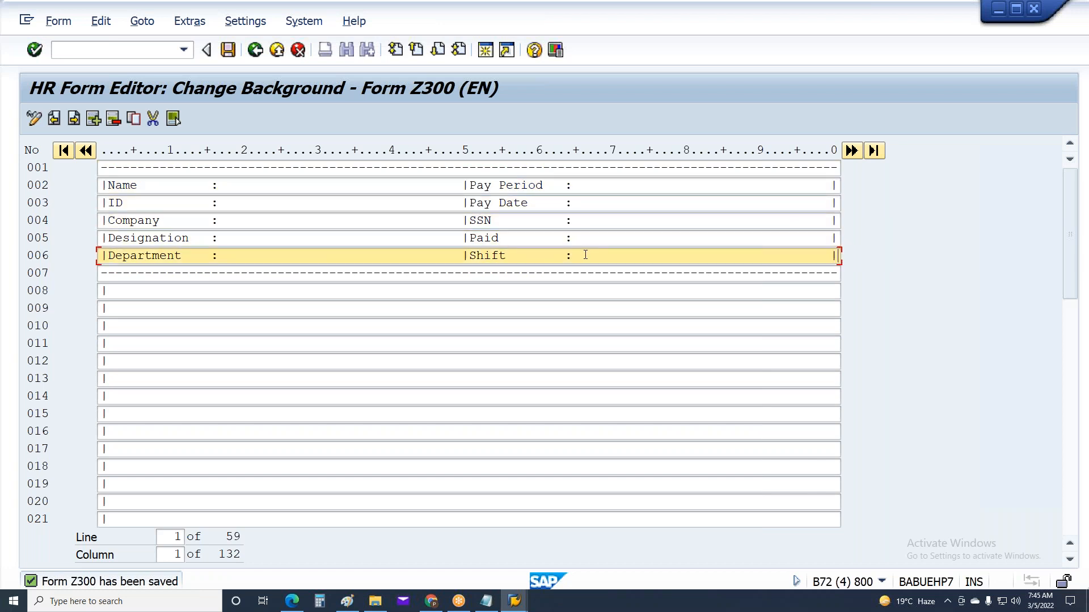
click(324, 291)
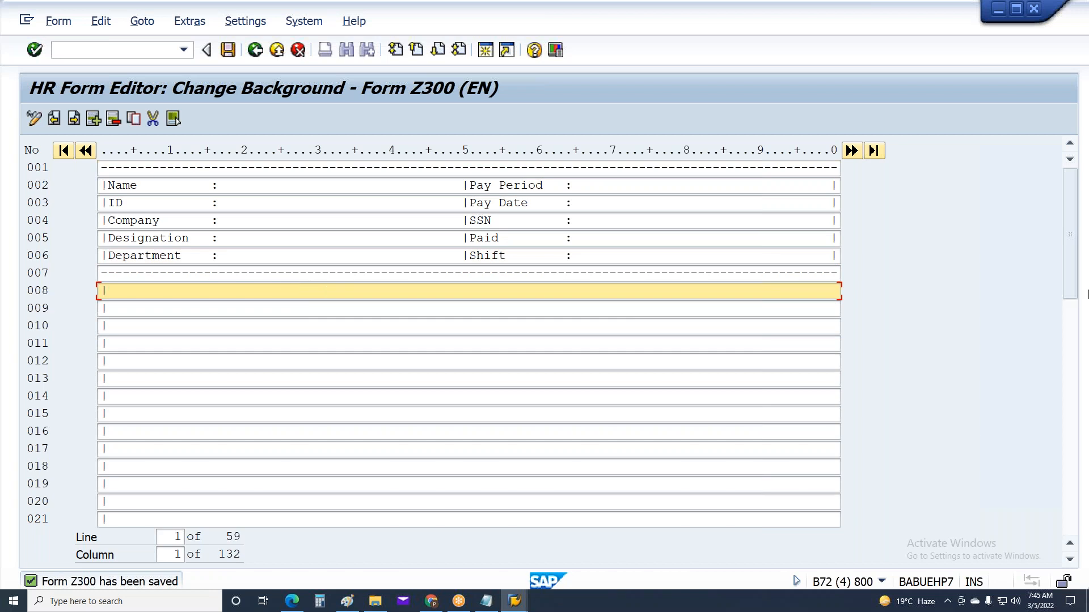
text(EArnings)
key(BackSpace)
key(BackSpace)
key(BackSpace)
key(BackSpace)
key(BackSpace)
key(BackSpace)
key(BackSpace)
text(ARNINGS         CU)
key(BackSpace)
key(BackSpace)
key(BackSpace)
key(BackSpace)
key(BackSpace)
key(BackSpace)
key(BackSpace)
key(BackSpace)
key(BackSpace)
key(BackSpace)
key(BackSpace)
key(BackSpace)
key(BackSpace)
key(BackSpace)
key(BackSpace)
key(BackSpace)
key(BackSpace)
key(BackSpace)
key(BackSpace)
key(BackSpace)
key(BackSpace)
key(BackSpace)
key(BackSpace)
key(BackSpace)
key(BackSpace)
key(BackSpace)
key(BackSpace)
key(BackSpace)
key(BackSpace)
key(BackSpace)
key(BackSpace)
key(BackSpace)
key(BackSpace)
key(BackSpace)
key(BackSpace)
key(BackSpace)
key(BackSpace)
key(BackSpace)
Step: Enter the headings Eearnings, Current Period from about column 45 and YTD from about column 96 on line 008, with a right border "|" in column 100
text(earnings                                  Current Perio)
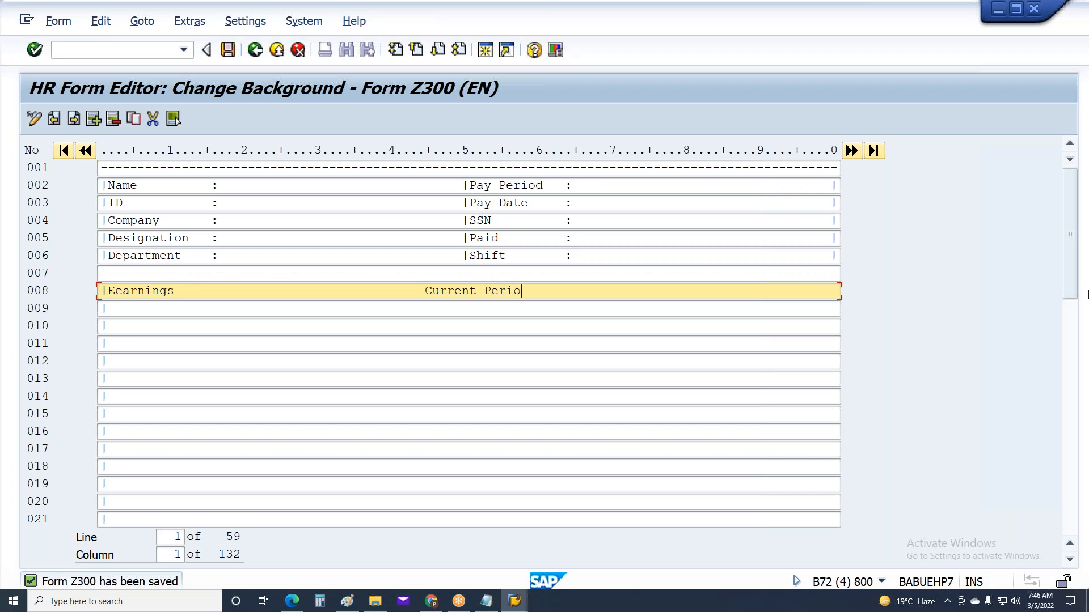
text(d                                  YTD)
key(BackSpace)
key(BackSpace)
key(Left)
key(Left)
key(Left)
key(Left)
key(Left)
key(Right)
key(Right)
key(Right)
key(Right)
mouse_move(820, 292)
mouse_down()
mouse_move(761, 291)
mouse_move(824, 292)
mouse_up()
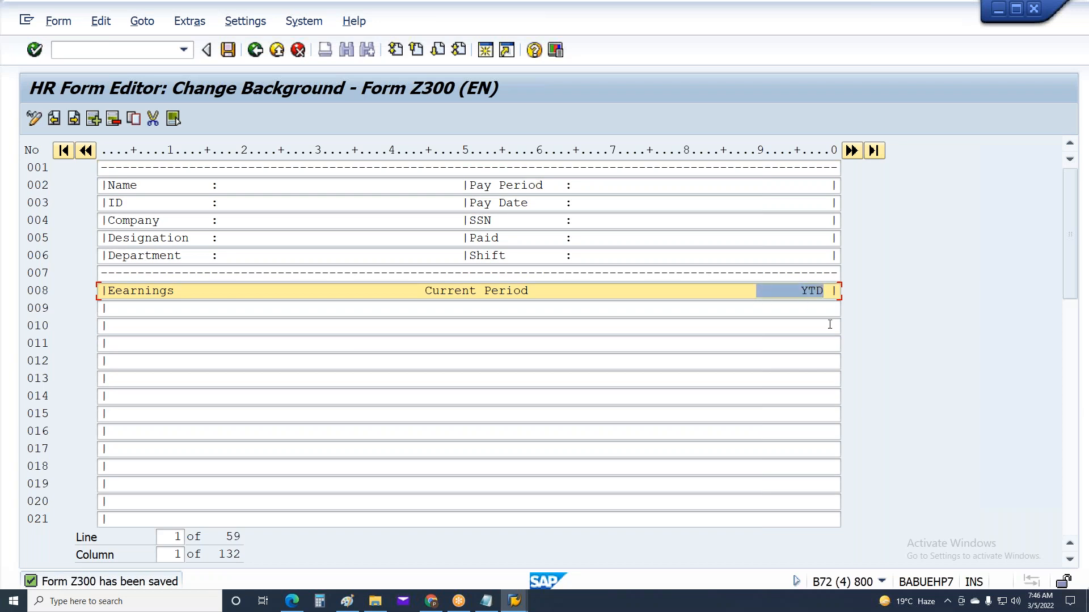
Step: Place a right border "|" in column 100 of line 009 and copy the blank stretch including it
click(227, 314)
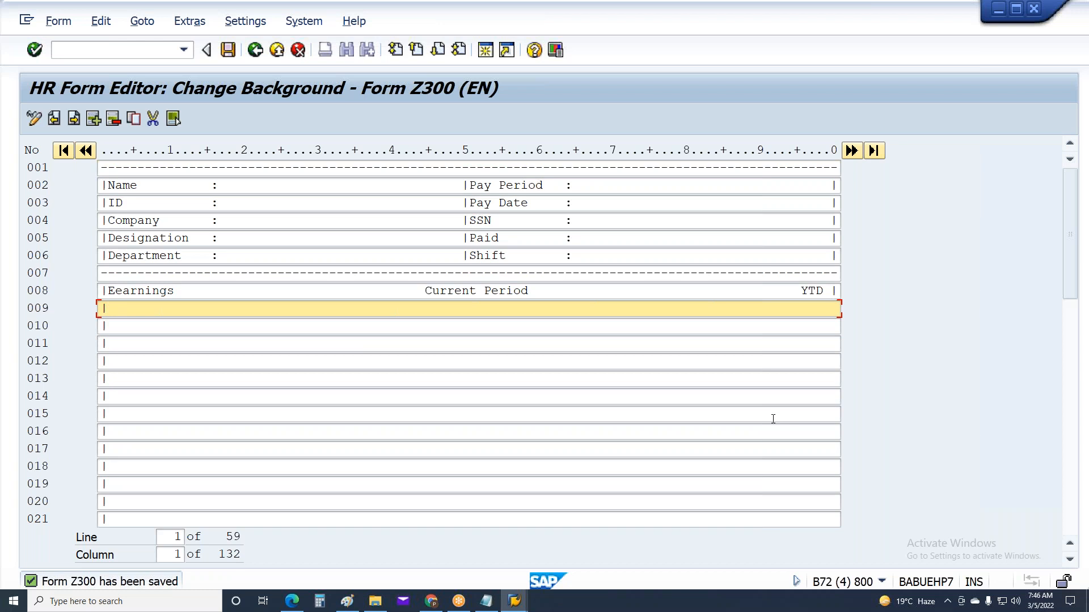
text(|)
drag(107, 307, 839, 309)
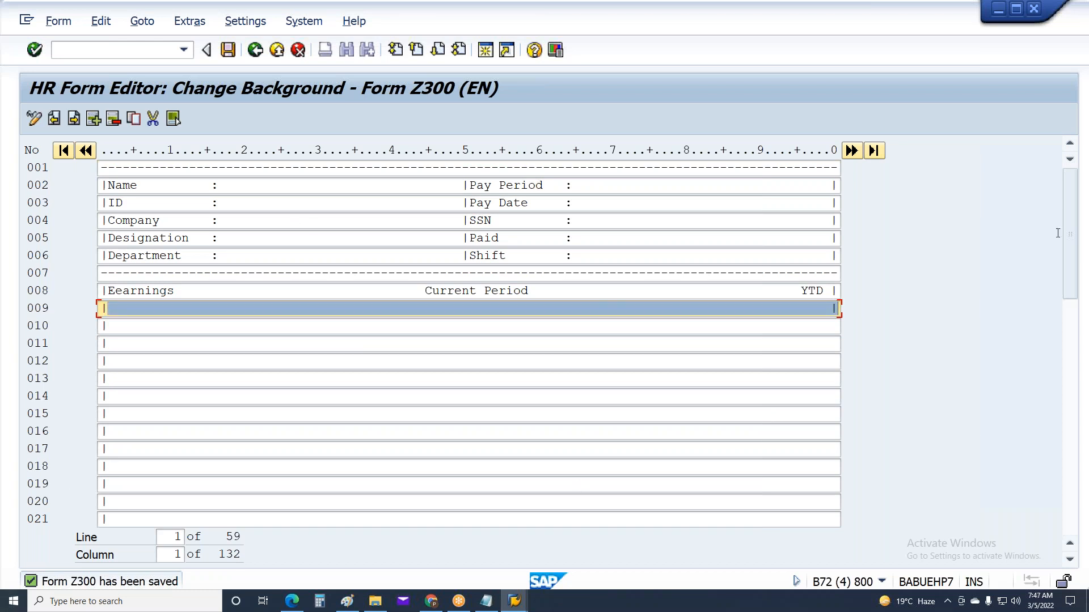
click(483, 329)
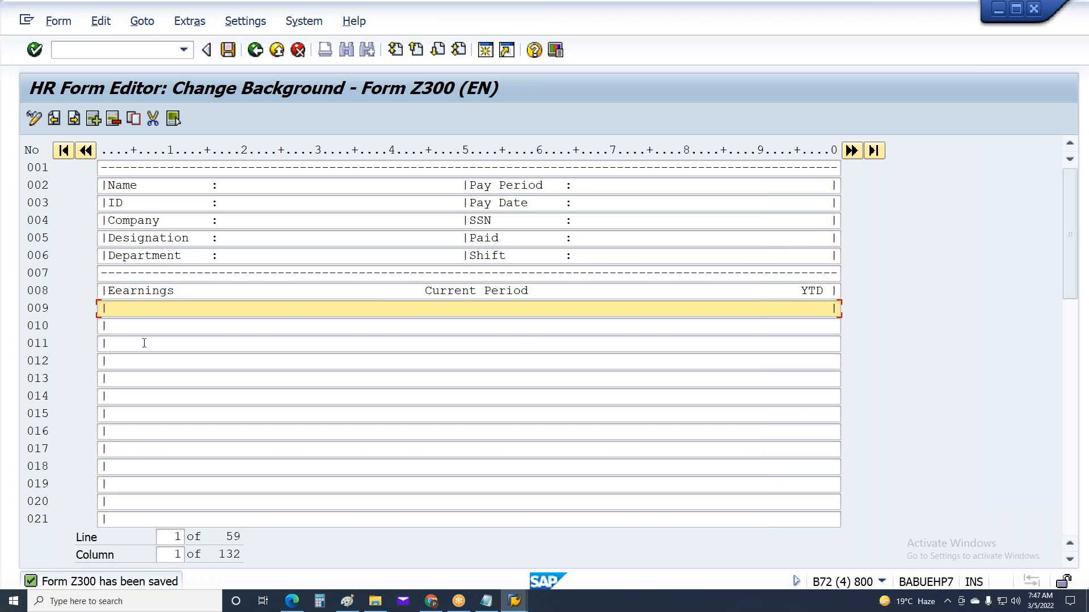
Step: Paste the blank stretch with the right border "|" after the left border on lines 010 to 021
click(137, 326)
key(ctrl+v)
click(120, 348)
key(ctrl+v)
click(119, 365)
key(ctrl+v)
click(119, 380)
key(ctrl+v)
click(119, 397)
key(ctrl+v)
click(120, 415)
key(ctrl+v)
click(119, 432)
key(ctrl+v)
click(119, 450)
key(ctrl+v)
click(118, 467)
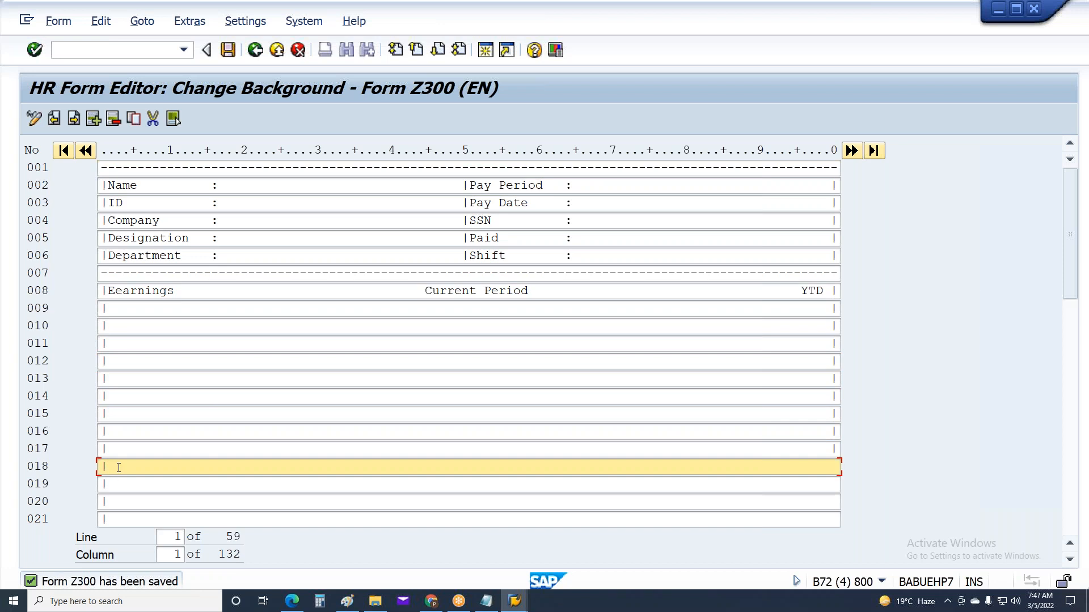
key(ctrl+v)
click(111, 481)
key(ctrl+v)
click(109, 498)
key(ctrl+v)
click(108, 515)
key(ctrl+v)
Step: Continue the right border "|" in column 100 on lines 022 to 024, above the line 025 separator
key(Page_Down)
click(108, 185)
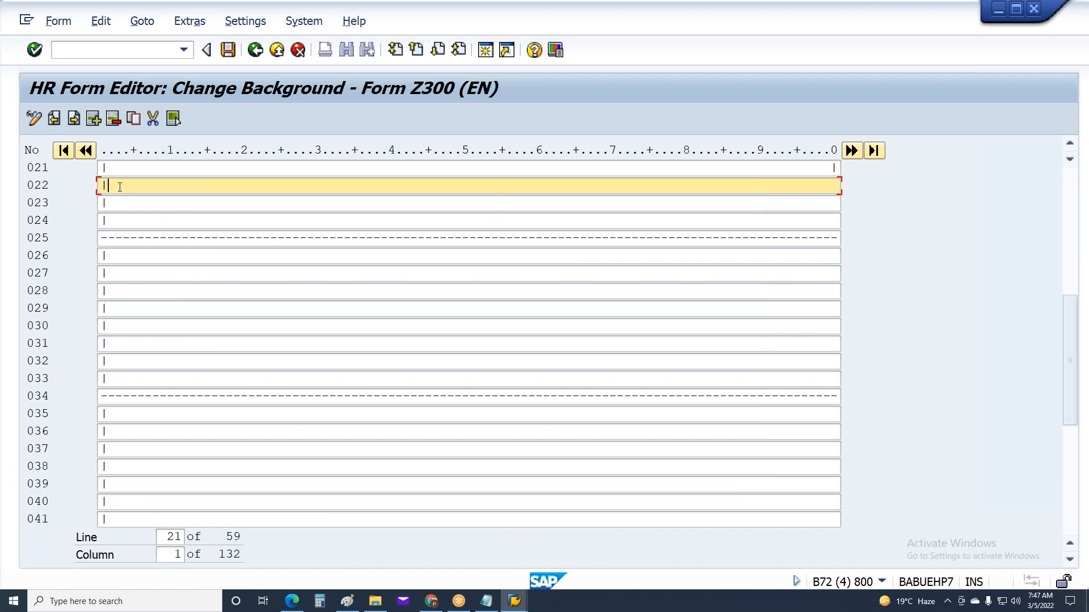
click(118, 204)
key(ctrl+v)
click(119, 223)
Step: Add the right border "|" in column 100 to lines 026 to 033, between the two separators
click(119, 255)
key(ctrl+v)
click(115, 275)
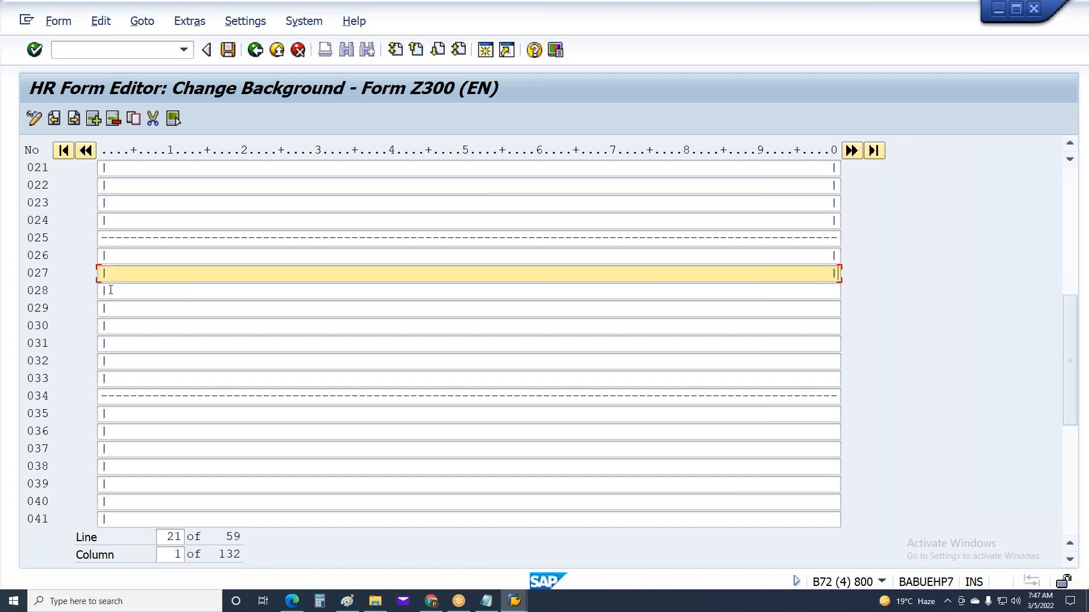
click(111, 289)
text(|)
click(110, 308)
text(|)
click(110, 325)
text(|)
click(110, 344)
key(ctrl+v)
click(109, 362)
key(ctrl+v)
click(109, 380)
text(|)
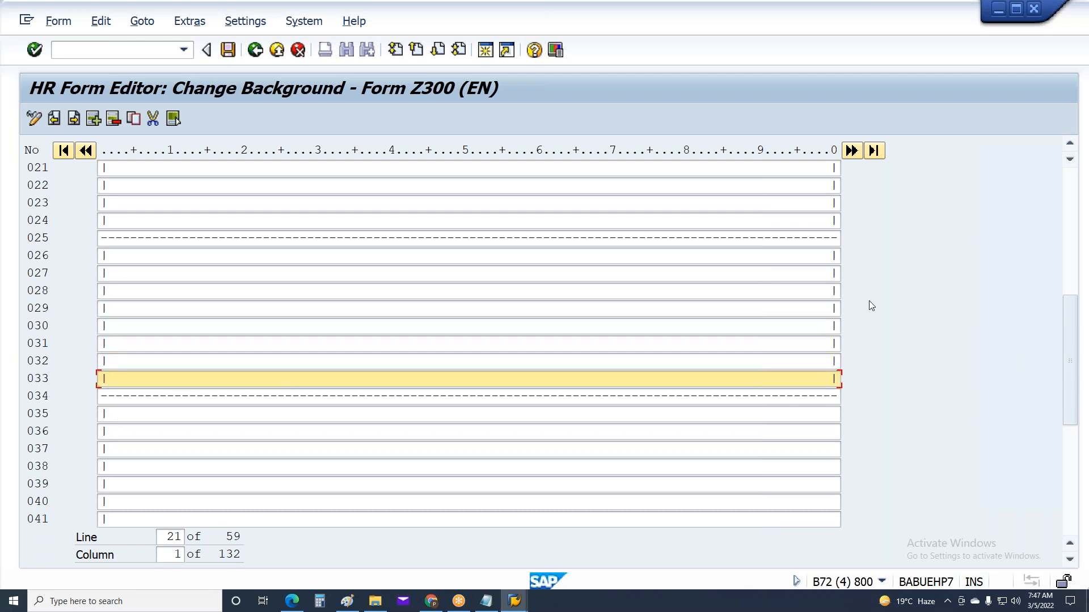
Step: Remove the right border "|" from lines 026 to 033
drag(831, 257, 847, 366)
click(832, 362)
key(Return)
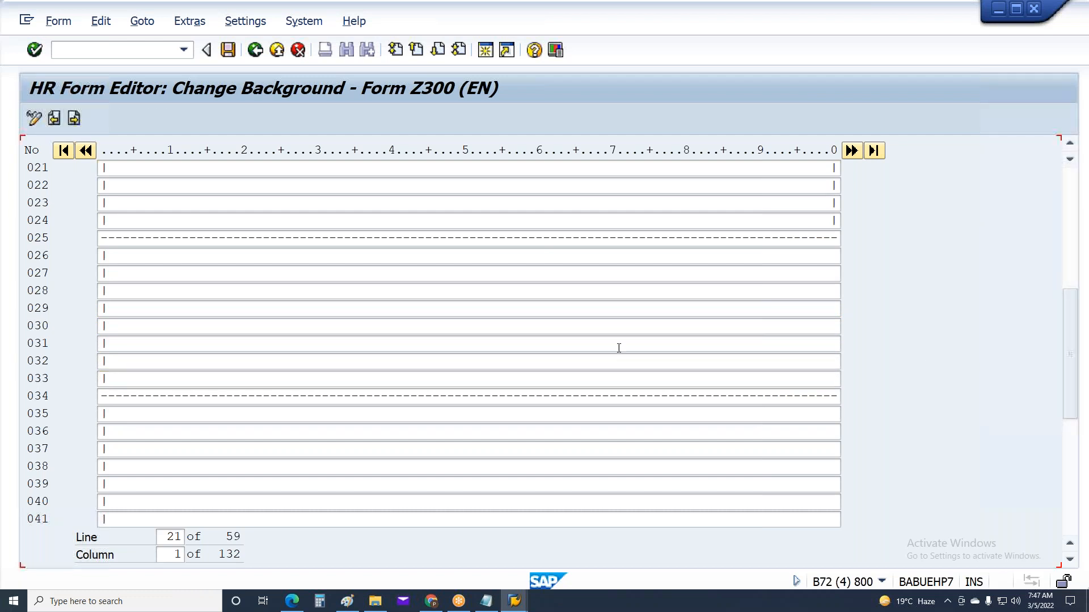
Step: Save form Z300 and rerun Remuneration Statements in the other session to check the borders and labels
key(ctrl+s)
key(Return)
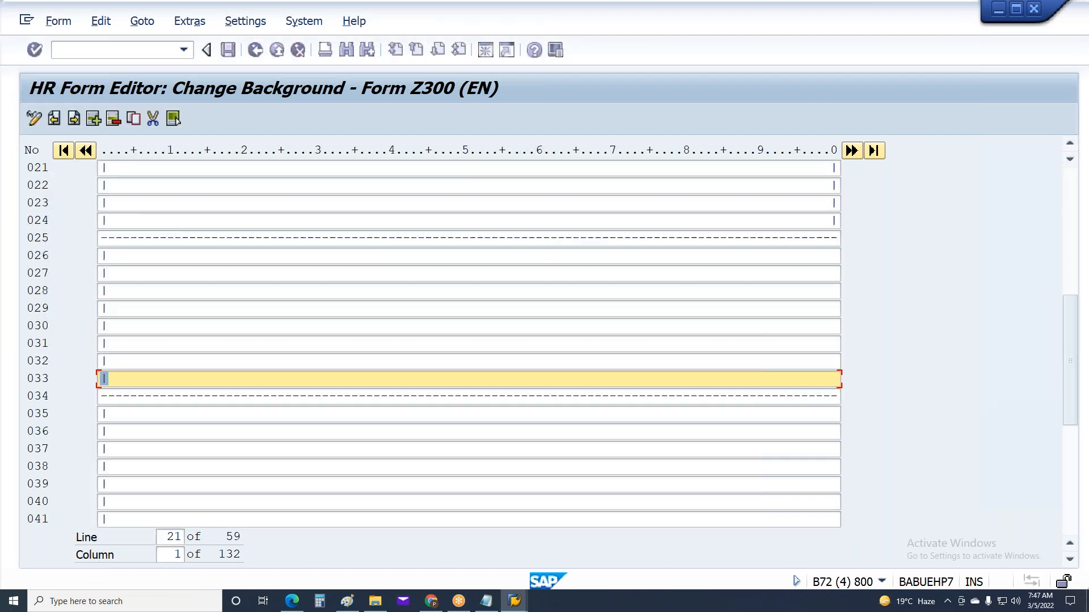
key(F3)
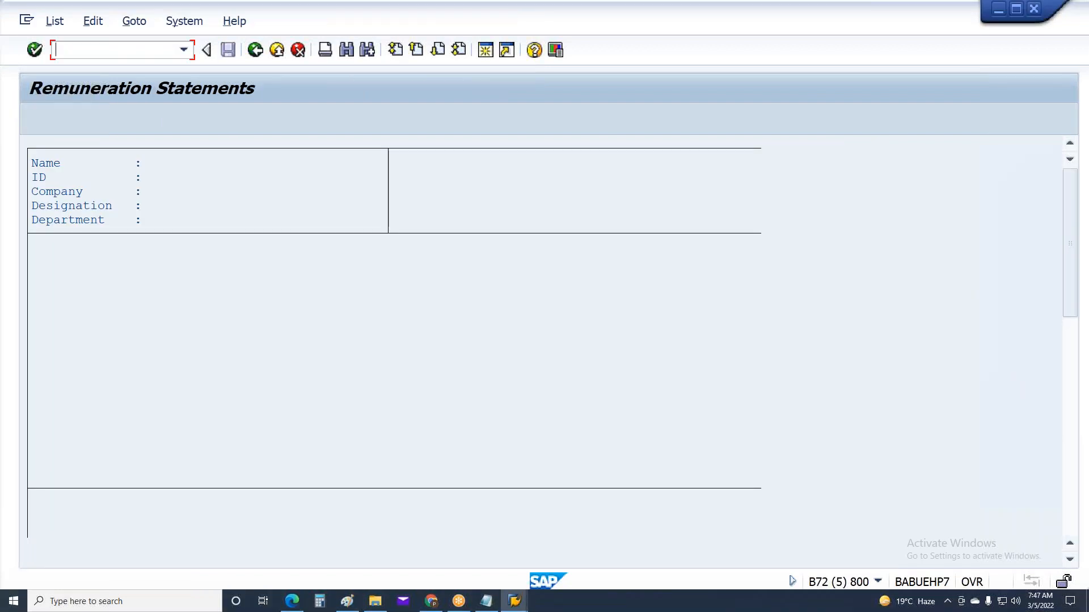
key(F3)
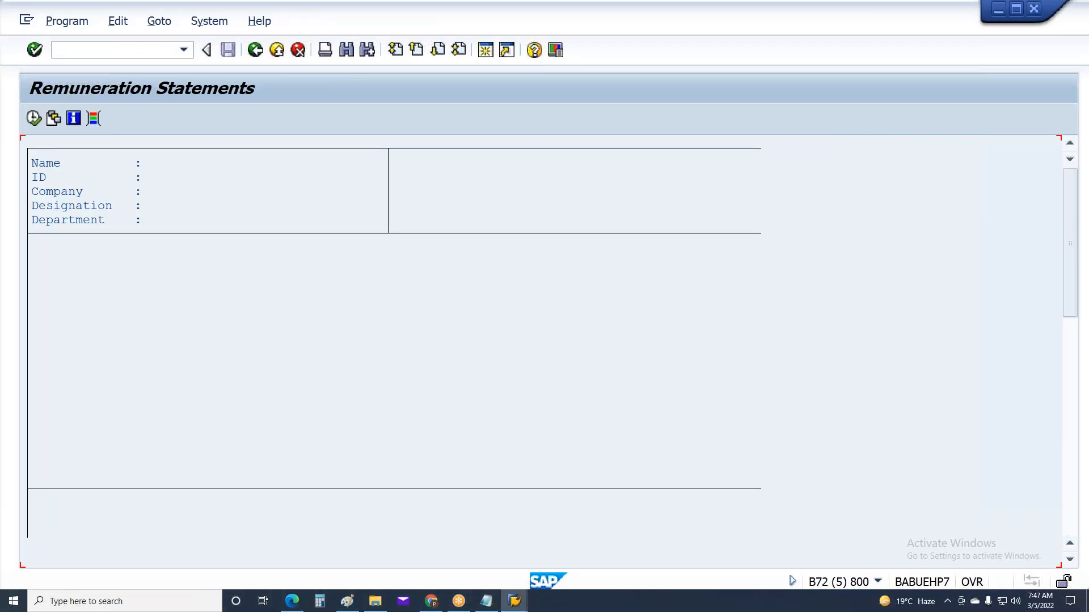
key(F8)
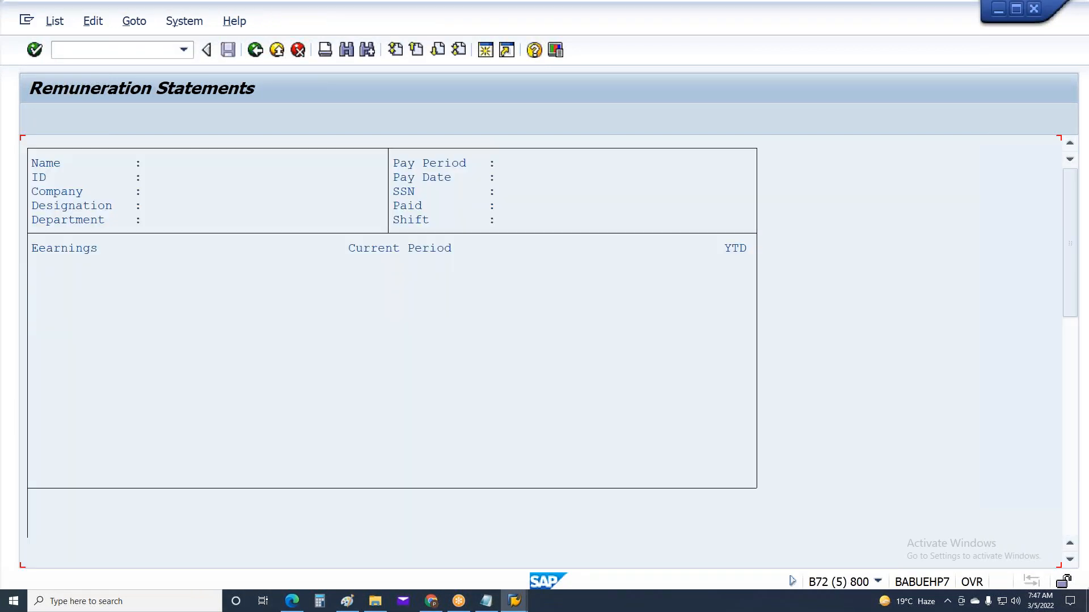
scroll(622, 331, down, 2)
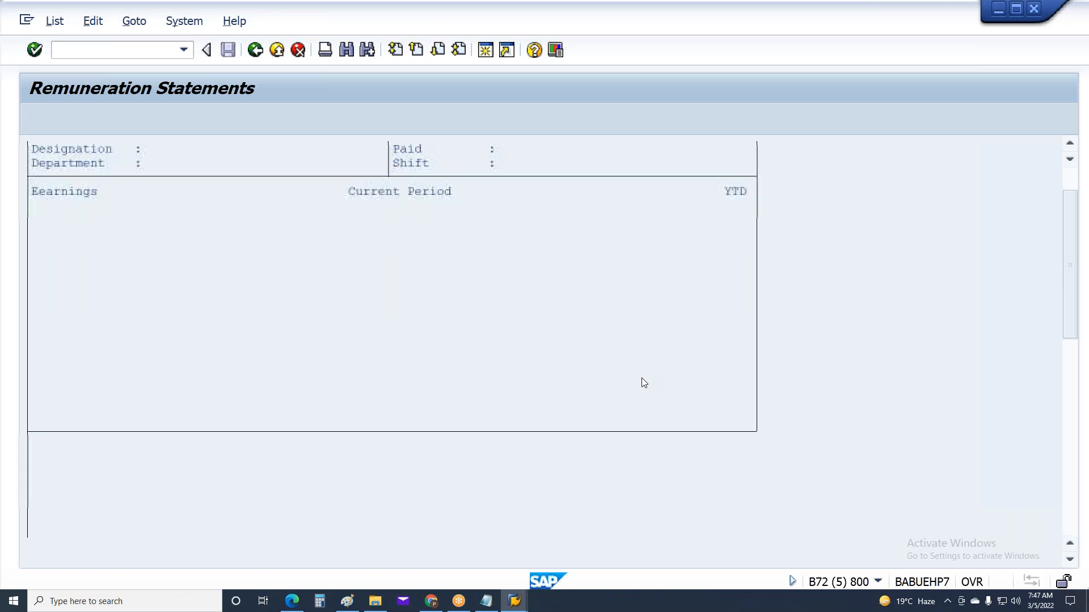
scroll(643, 382, down, 2)
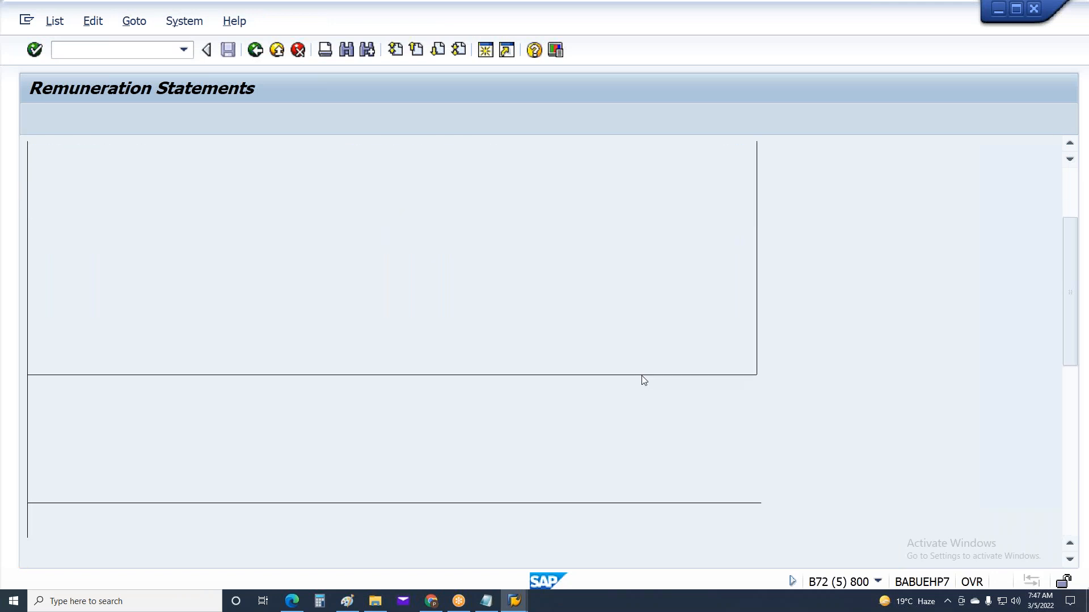
Step: Return to the form background and enter the heading Pre-tax Deductions after the left border on line 026
key(alt+Tab)
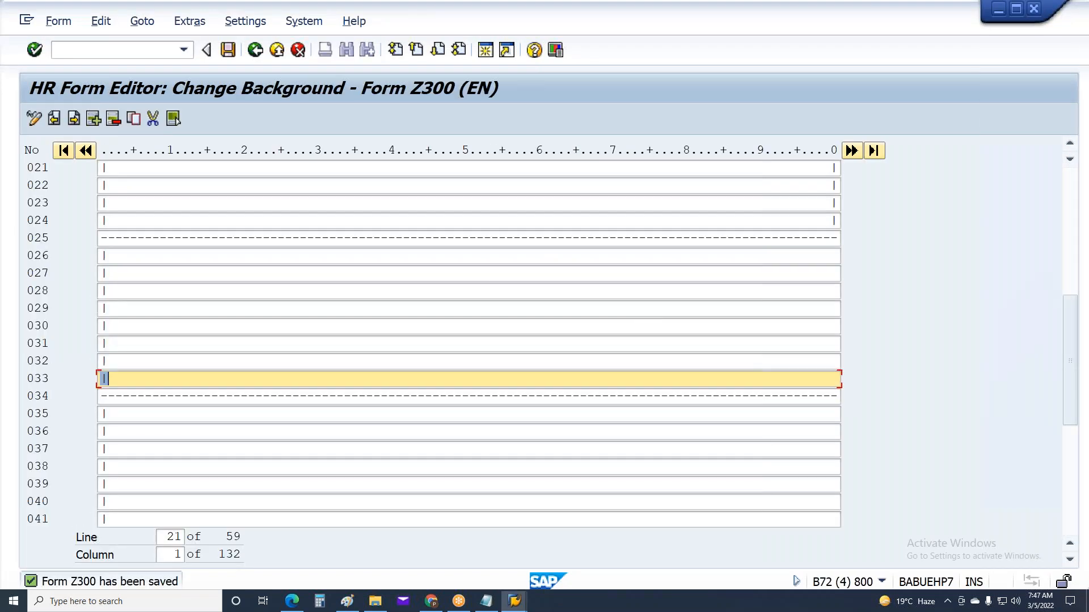
click(226, 279)
click(207, 256)
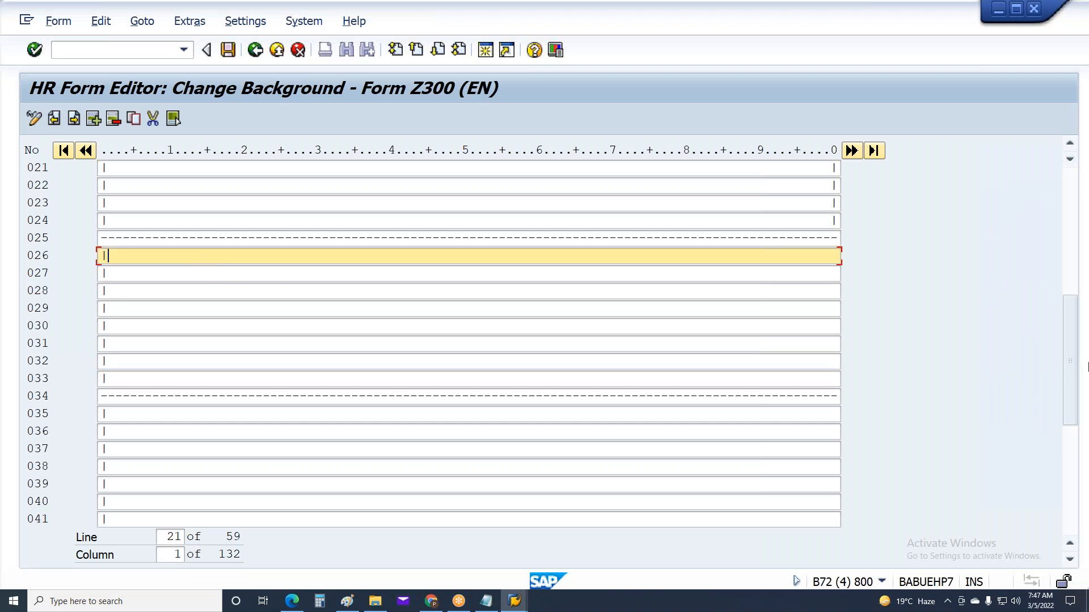
text(Deductions)
key(Home)
text(Pre-tax)
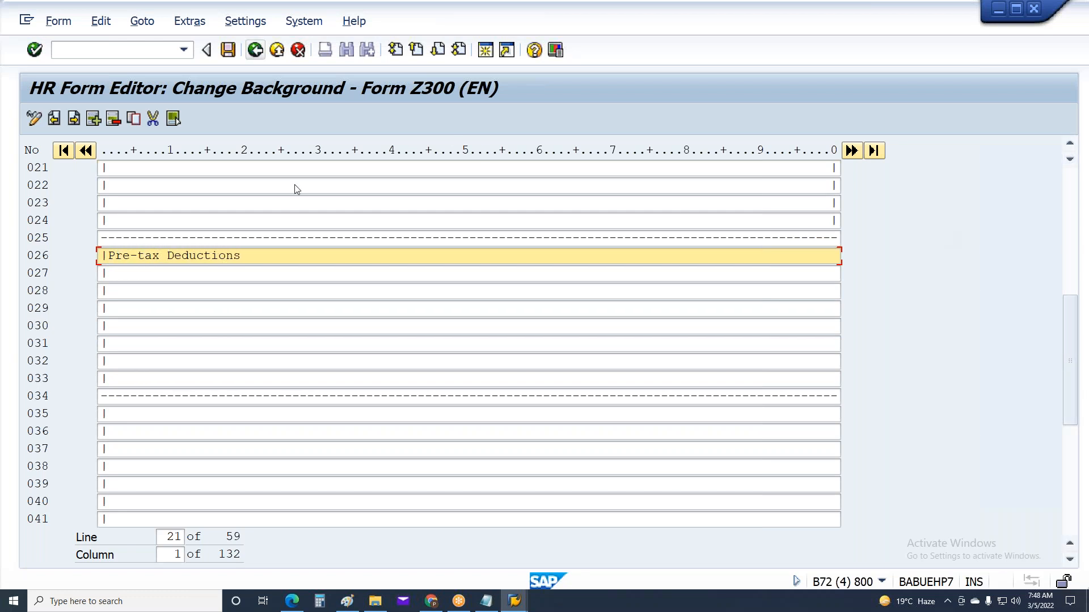
Step: Add a middle divider "|" in column 50, the heading Employee Tax and a right border "|" in column 100 to line 026
click(274, 256)
text(T)
key(BackSpace)
key(BackSpace)
text(Tax)
key(BackSpace)
key(BackSpace)
key(BackSpace)
key(BackSpace)
text(Employee)
text(Tax )
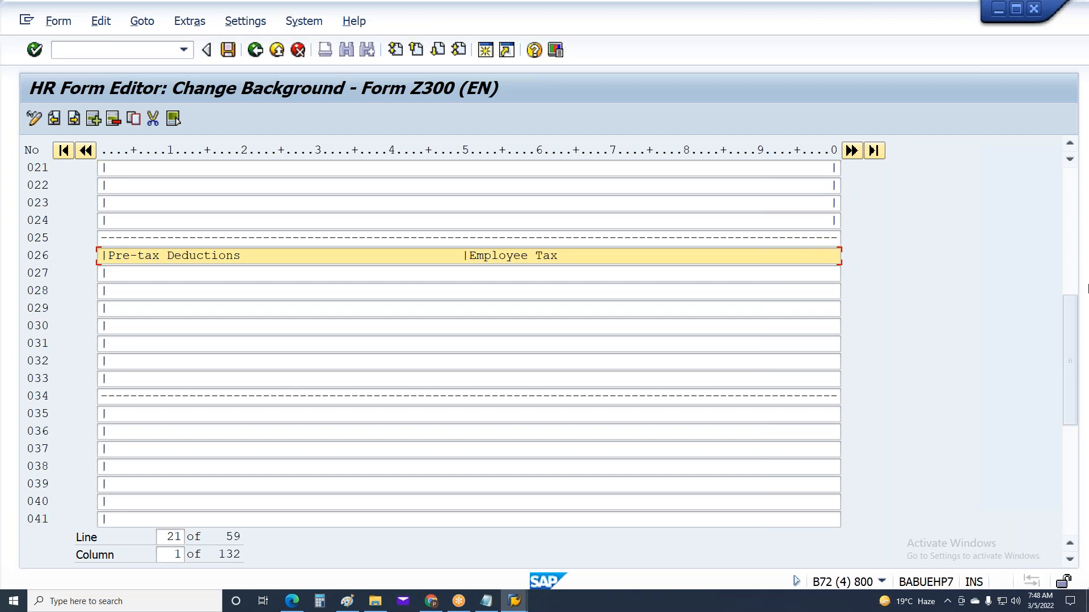
text(                                    |)
key(Return)
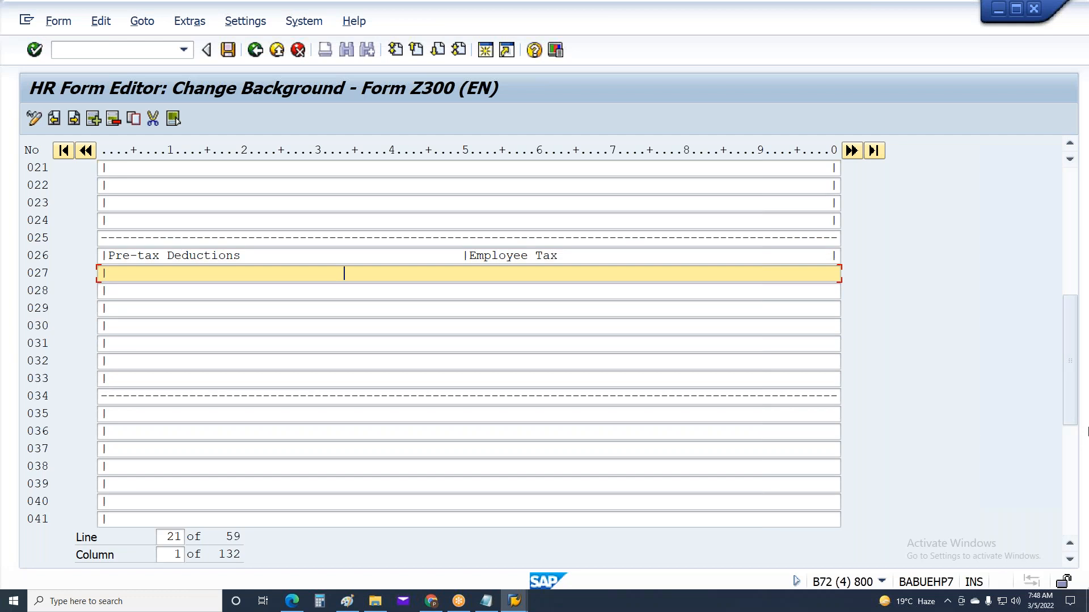
Step: Place "|" in columns 50 and 100 of line 027 and copy everything after its left border
text(|)
drag(107, 273, 867, 261)
key(ctrl+c)
Step: Paste the blank stretch with the middle divider and right border on lines 028 to 033
click(139, 292)
key(ctrl+v)
key(ctrl+v)
click(135, 340)
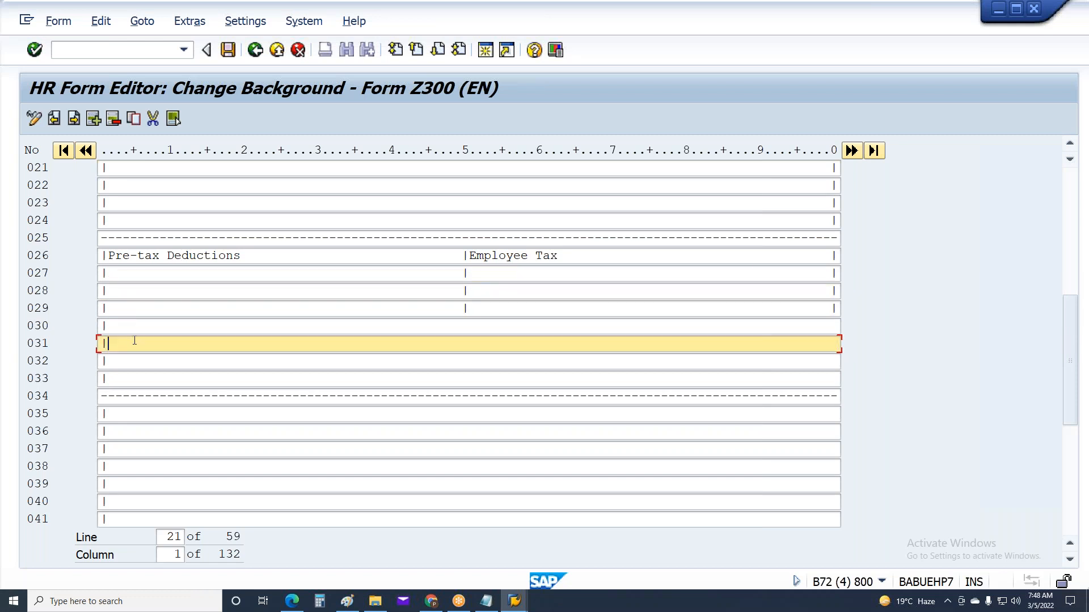
click(134, 331)
click(136, 343)
key(ctrl+v)
click(136, 360)
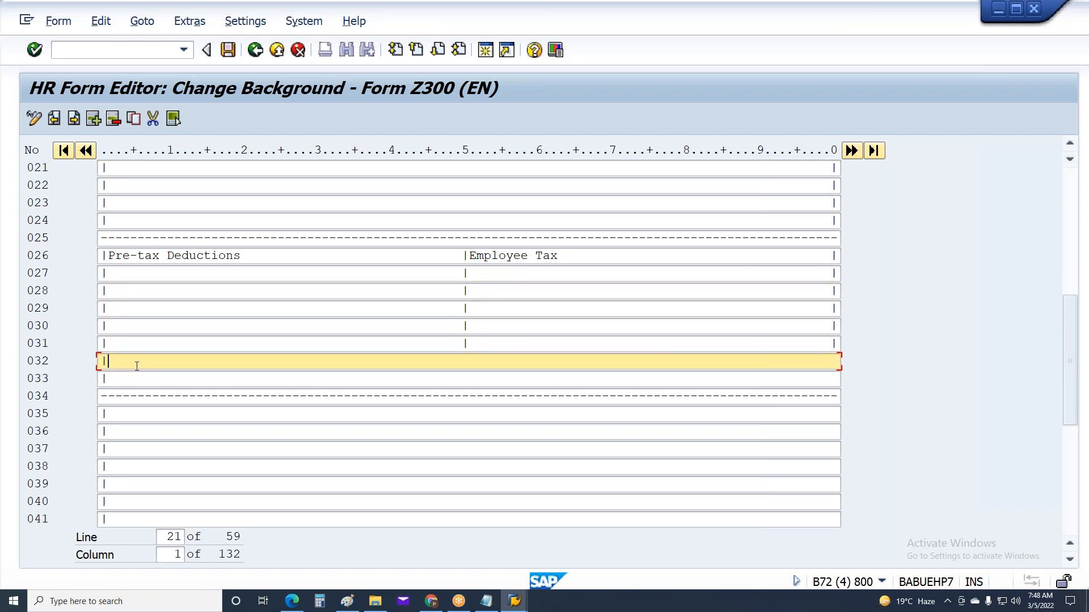
click(137, 378)
click(131, 364)
click(134, 381)
key(ctrl+v)
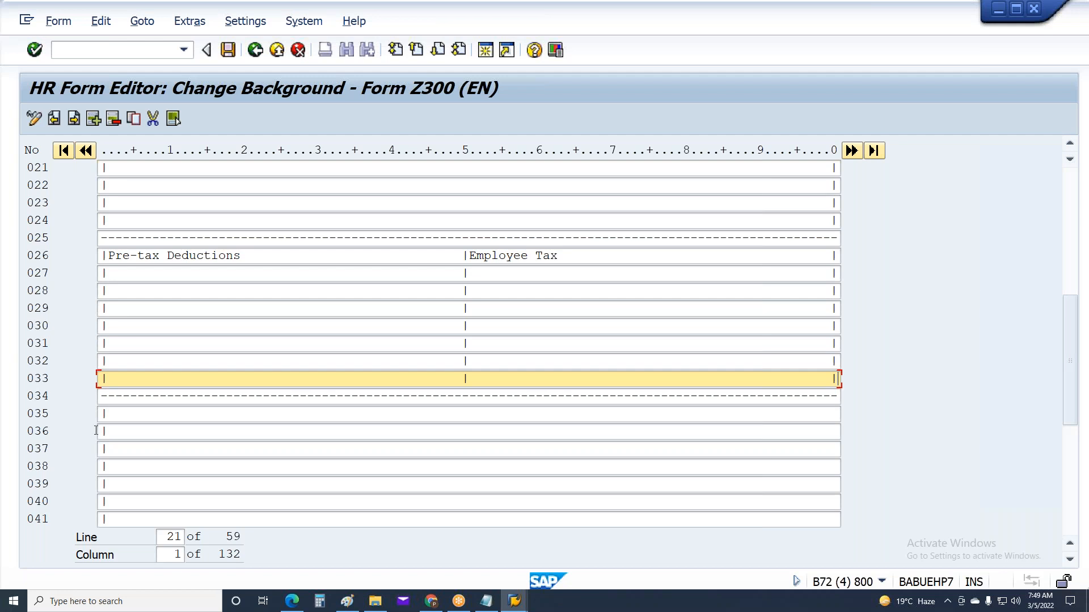
Step: Enter Post-Tax Deductions on line 035, then "|Totals" from column 50 and a right border "|" in column 100
click(111, 418)
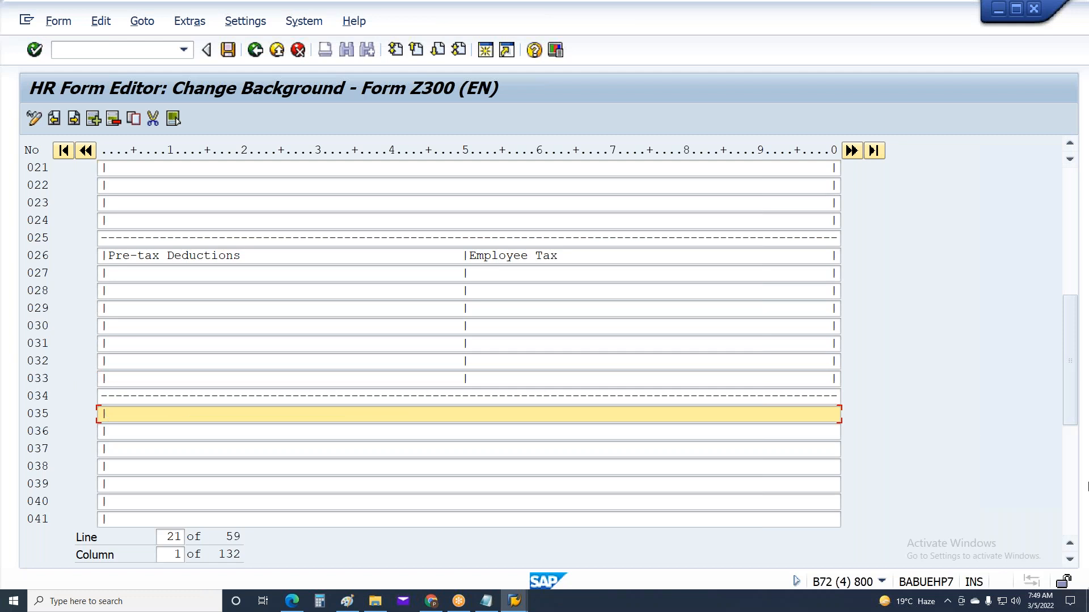
text(Post-Tax Deductions)
text(|Totals          )
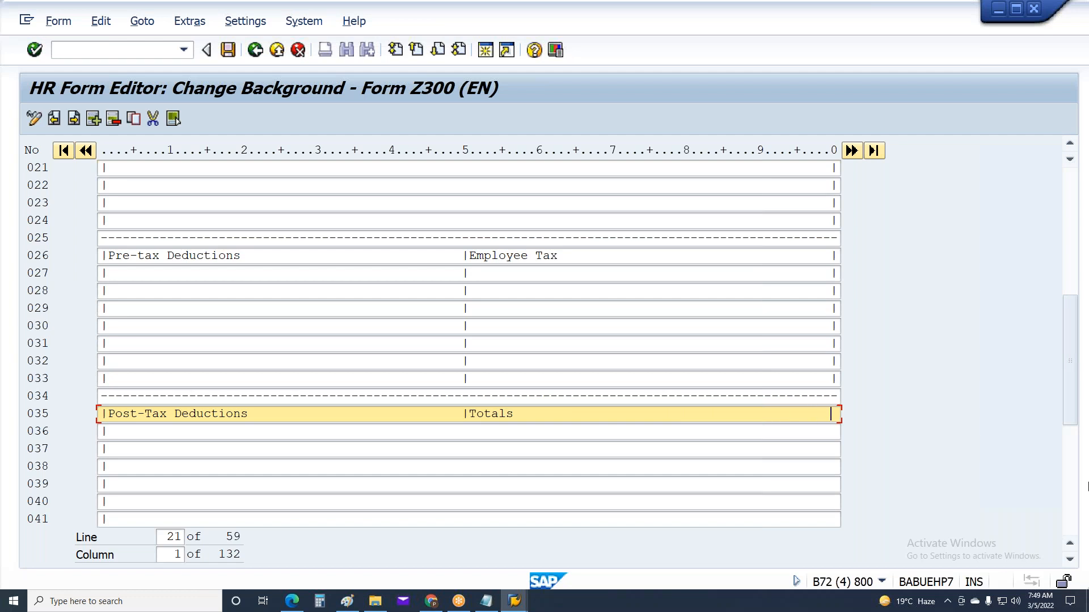
text(   |)
click(187, 434)
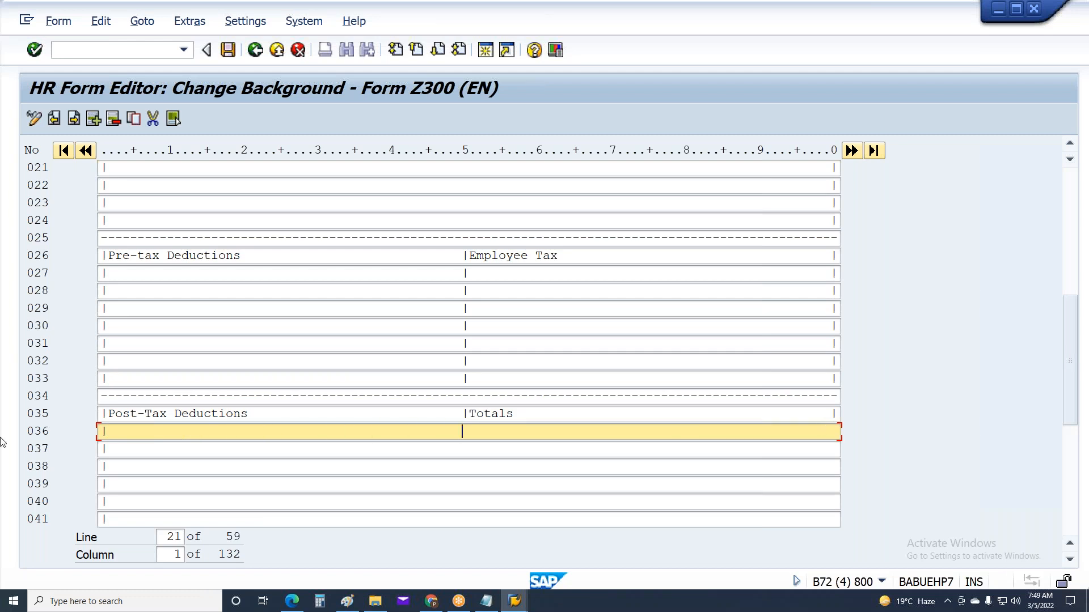
Step: Paste the blank stretch with the middle divider and right border after the left border on lines 036 to 041
click(138, 439)
click(123, 462)
click(124, 452)
key(ctrl+v)
click(124, 469)
click(122, 491)
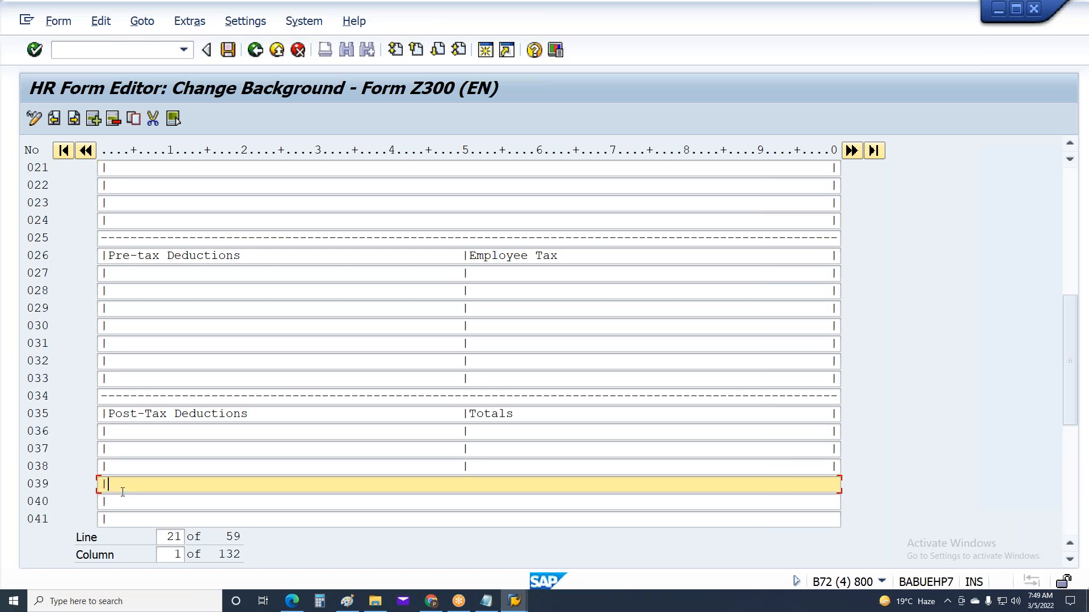
click(120, 518)
click(122, 502)
key(ctrl+v)
click(119, 517)
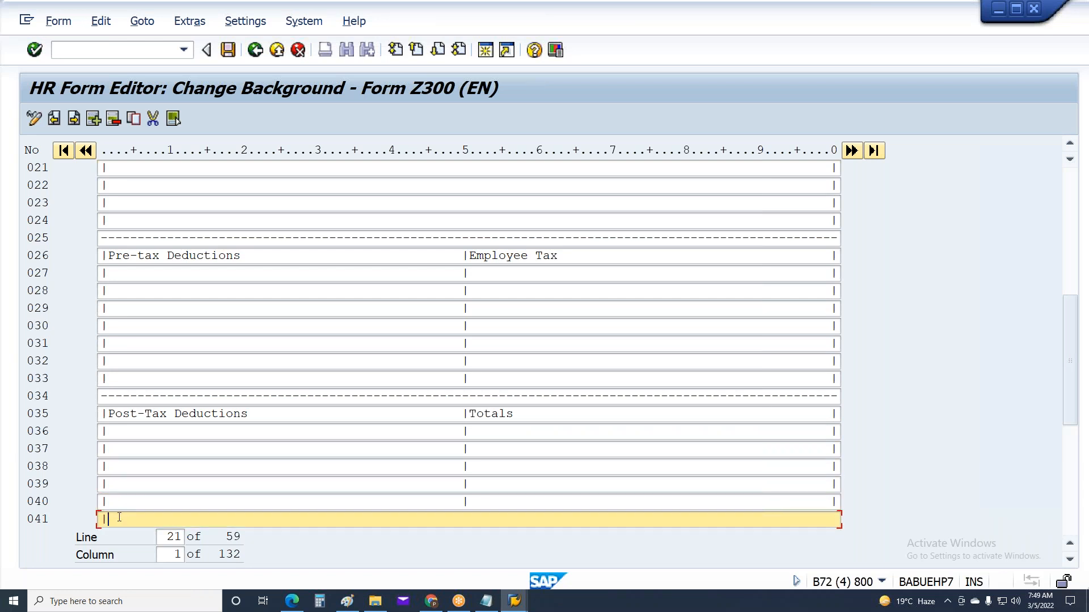
key(Page_Down)
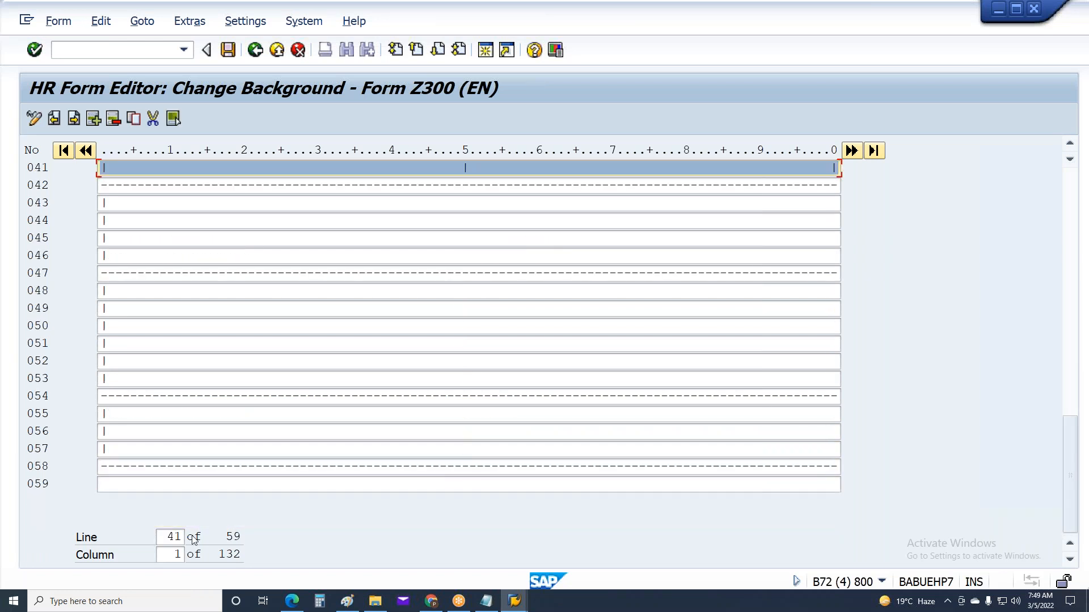
key(Page_Up)
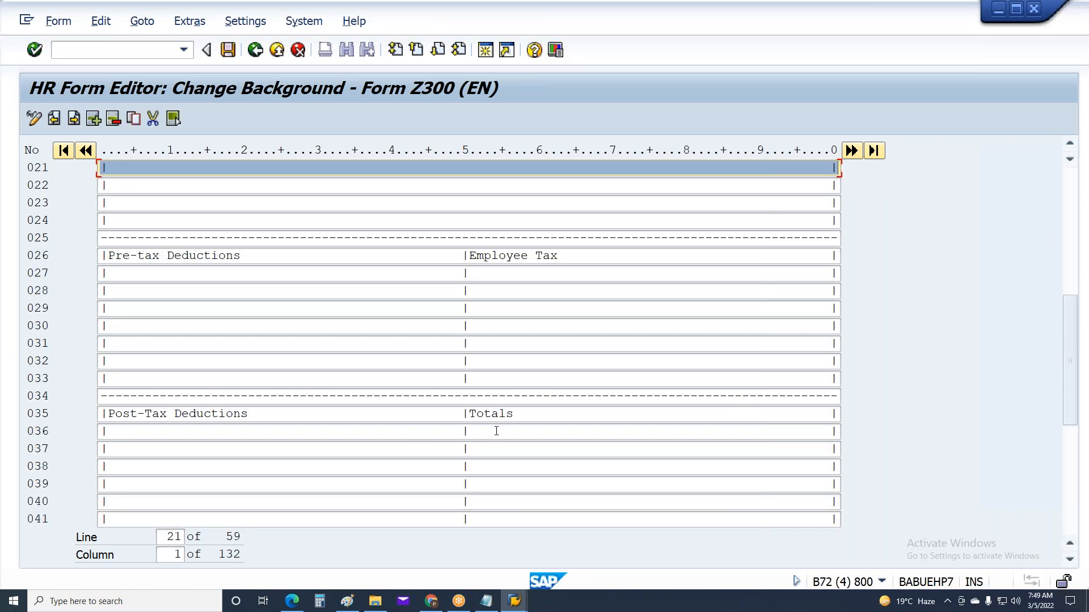
Step: Switch to overwrite mode for filling in the Totals half of line 036
click(495, 429)
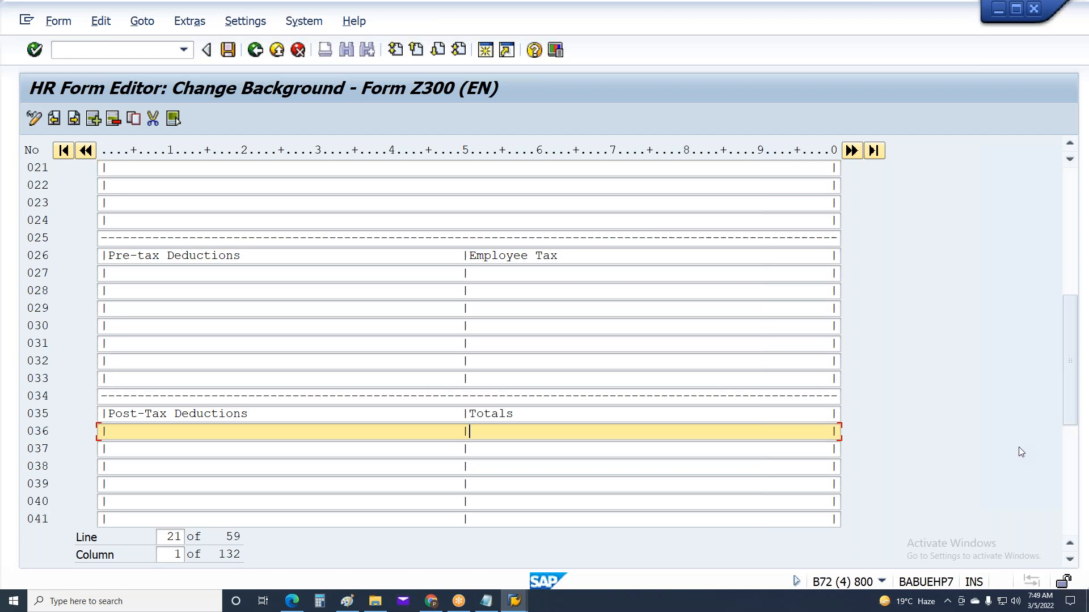
key(Insert)
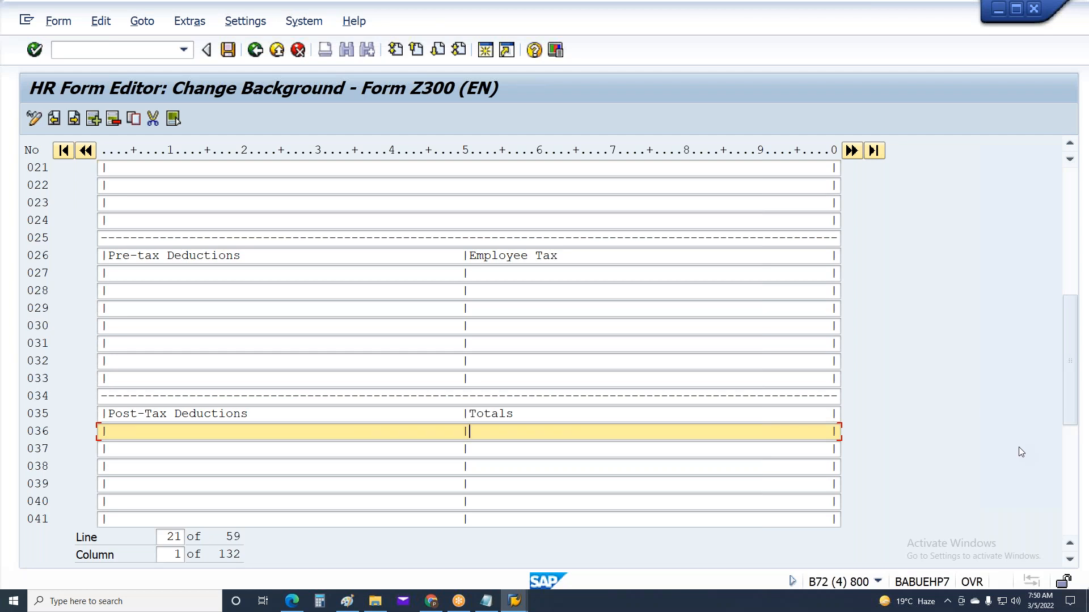
text(T)
text(otal Eaer)
key(BackSpace)
key(BackSpace)
key(BackSpace)
key(BackSpace)
key(BackSpace)
key(BackSpace)
key(BackSpace)
key(BackSpace)
key(BackSpace)
key(BackSpace)
key(BackSpace)
text(})
key(BackSpace)
Step: Enter "|Earnig Total" from column 50 of line 036 and "Pre-Tax Dedns" on line 037, each with a colon in column 67
text(|Earnig Total)
key(Right)
text(:)
key(Down)
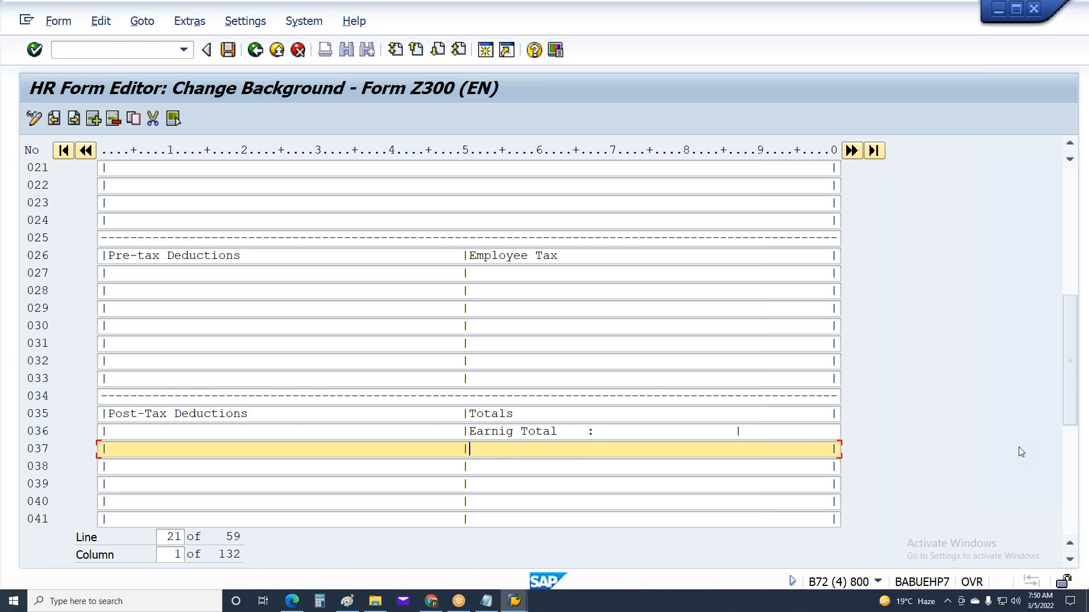
text(Pre-Tax Dedns   :)
Step: Enter Tax on line 038 and "Post-tax Dedns" with a colon in column 67 on line 039 of the Totals section
click(608, 467)
click(483, 466)
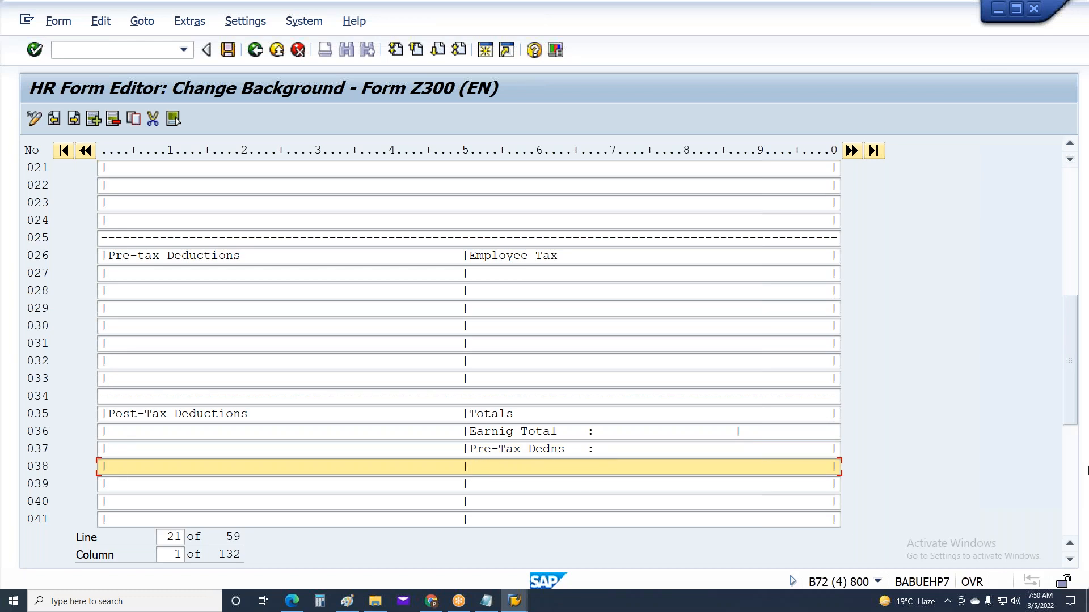
text(Tax)
key(Down)
key(Left)
key(Left)
key(Left)
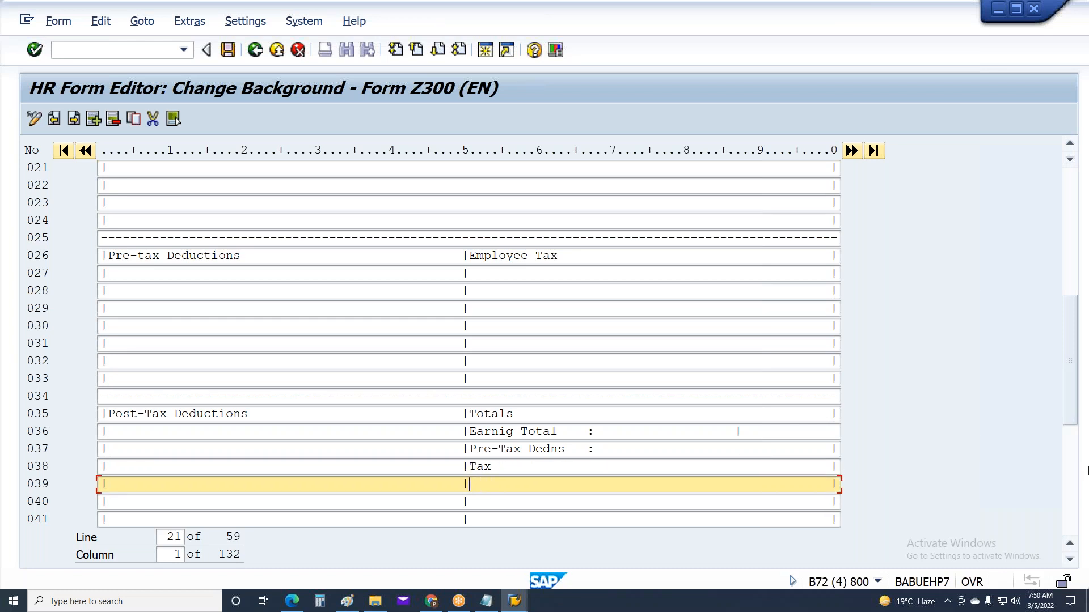
key(Up)
key(Up)
key(Down)
key(Down)
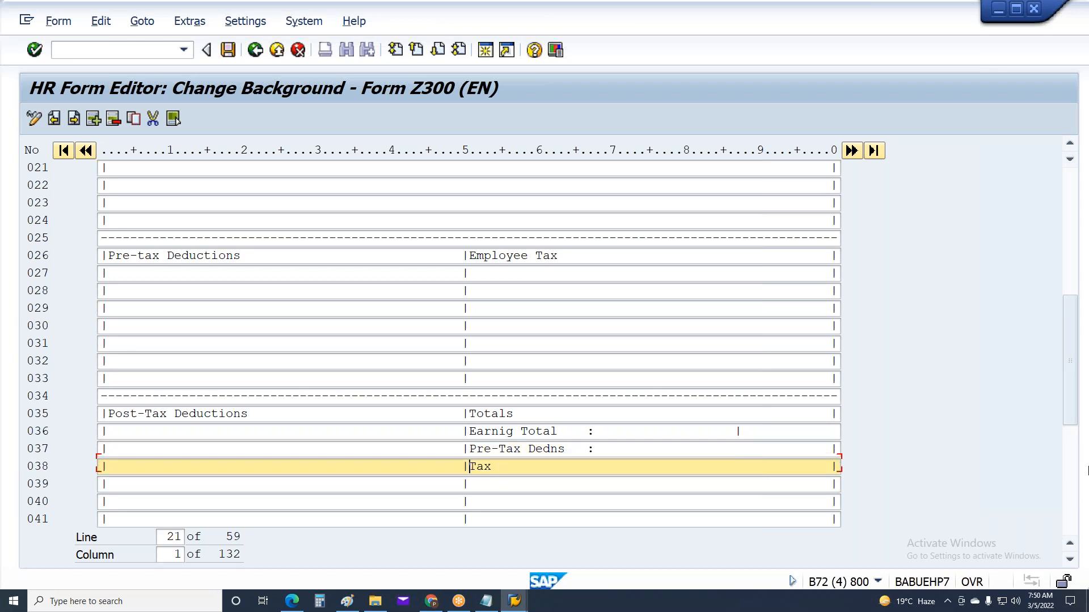
text(P)
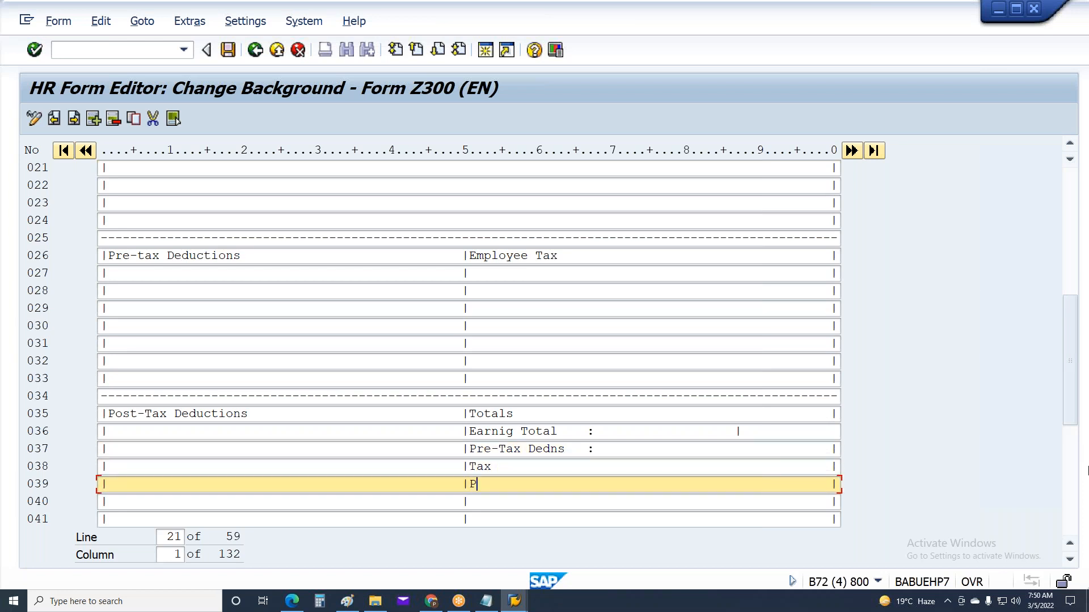
text(ost t)
key(BackSpace)
text(-tax Dedns  :)
Step: Replace the label on line 038 with "EE taxes" and put a colon in column 67
key(Up)
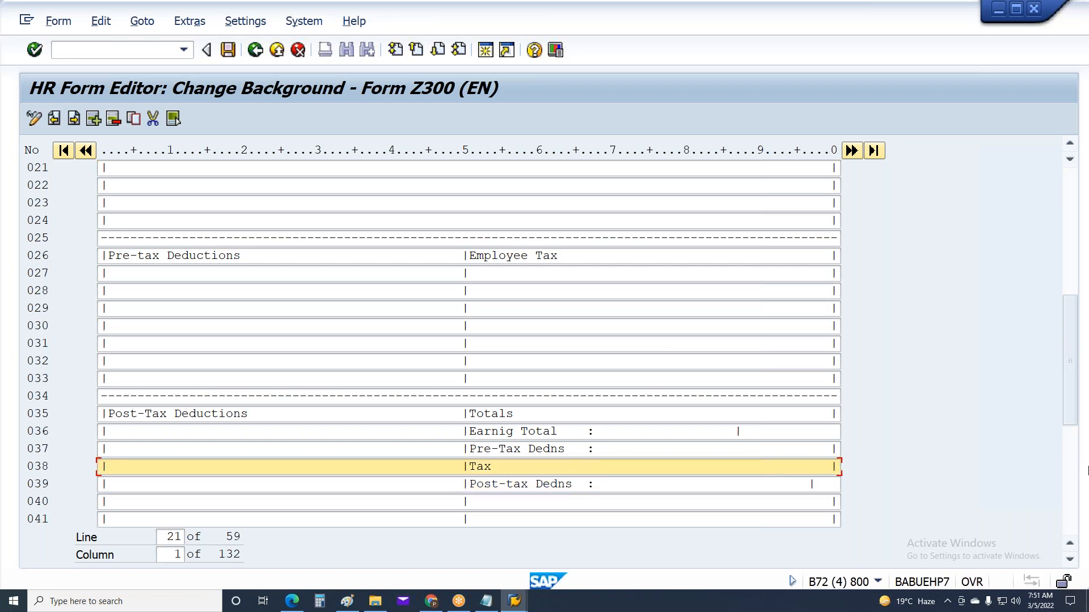
text(:)
key(BackSpace)
key(Delete)
key(Delete)
text(EE taxes)
Step: Return to insert mode and realign the right borders of lines 036 and 039 to column 100
key(Insert)
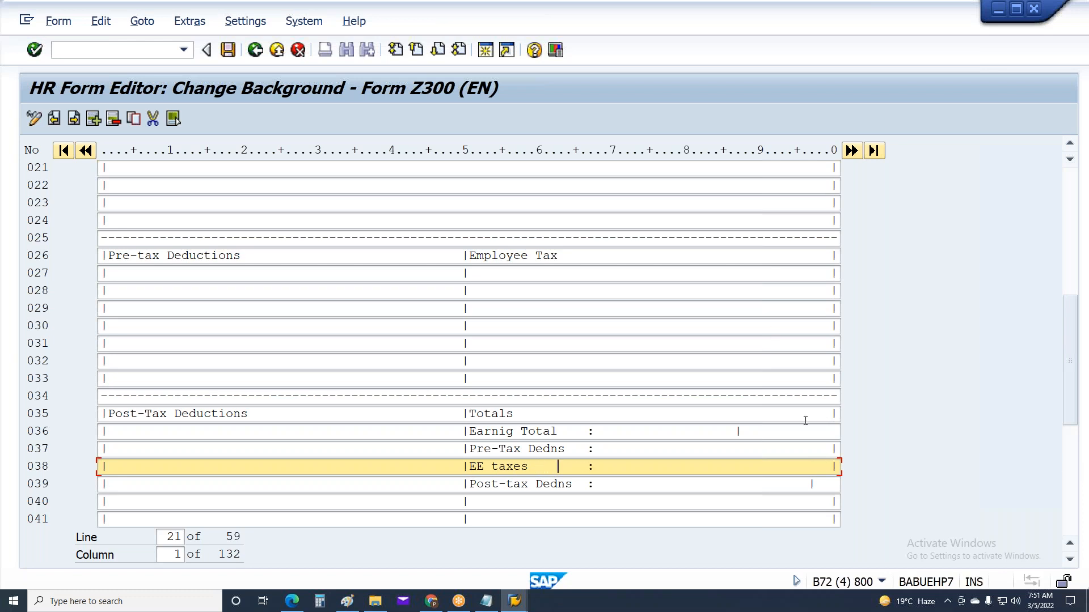
click(639, 433)
click(660, 483)
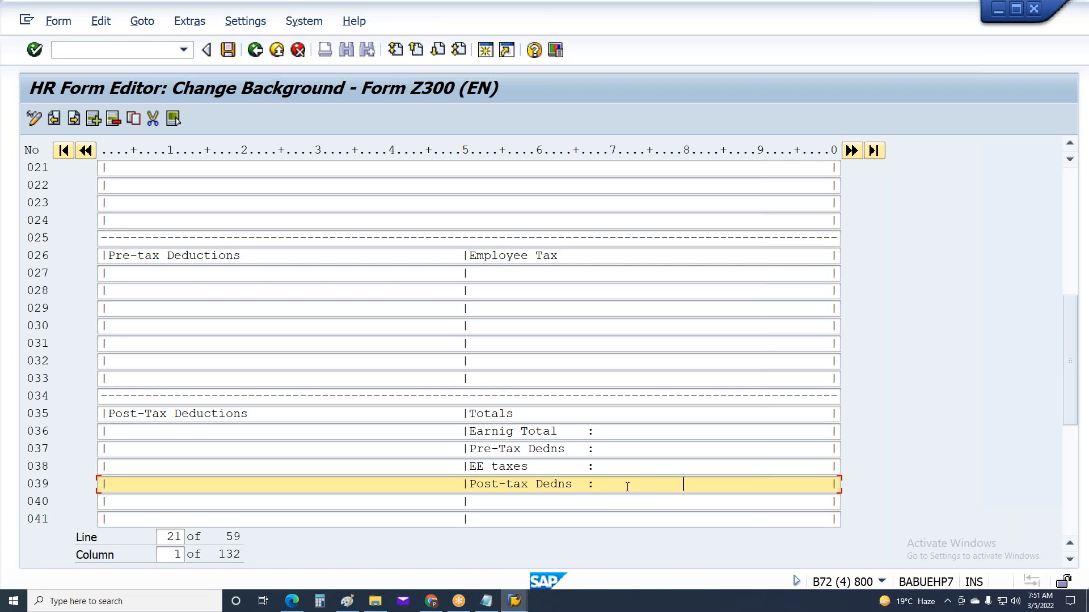
key(Return)
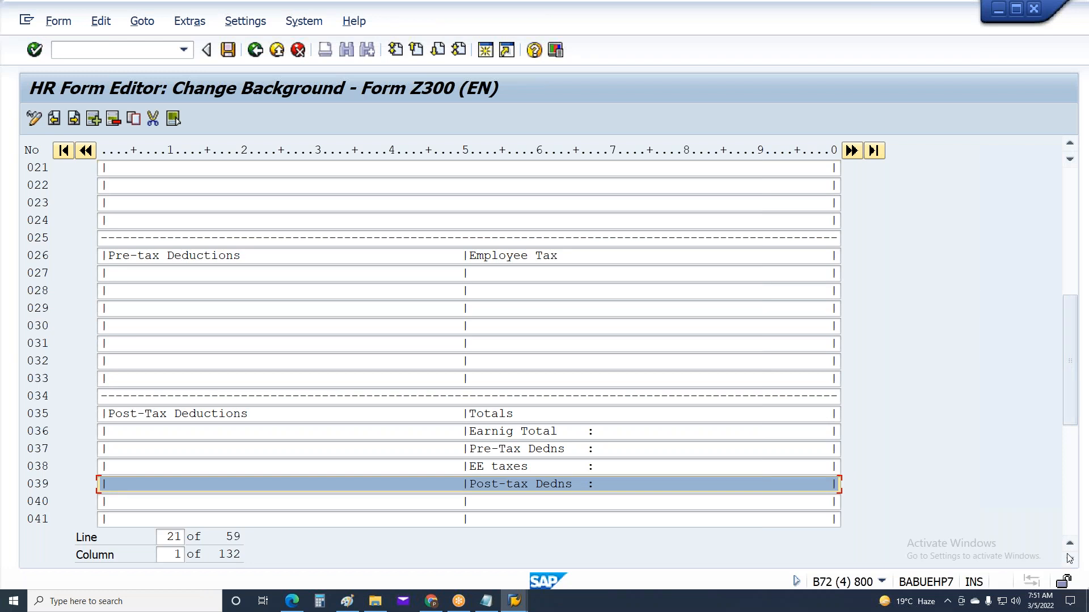
Step: Enter "Net Pay" with a colon in column 67 on line 041, keeping its right border in column 100
click(592, 523)
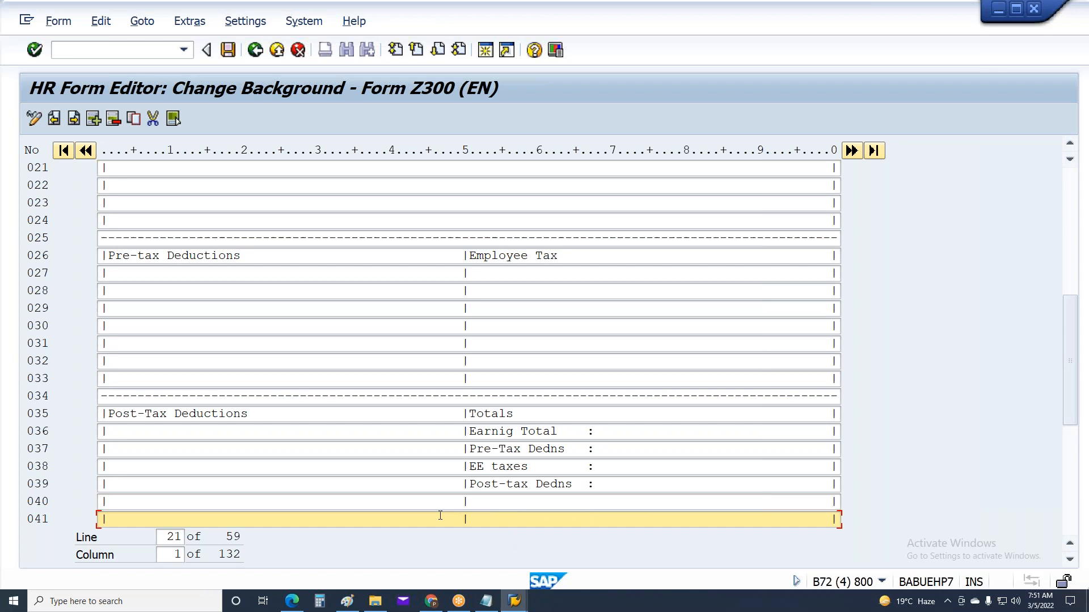
drag(167, 537, 184, 538)
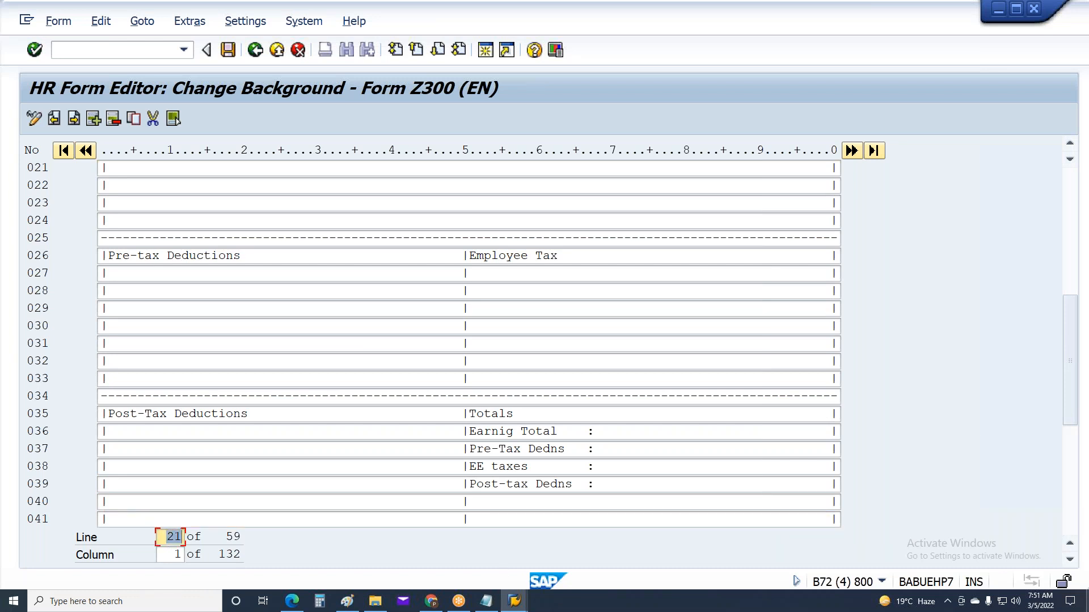
text(35)
key(Return)
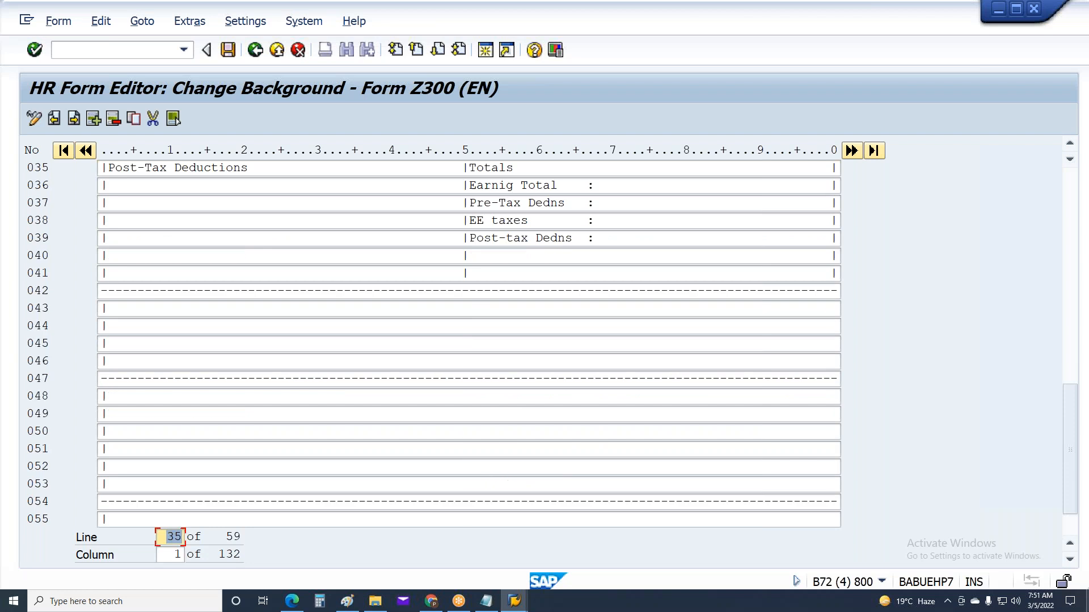
click(473, 276)
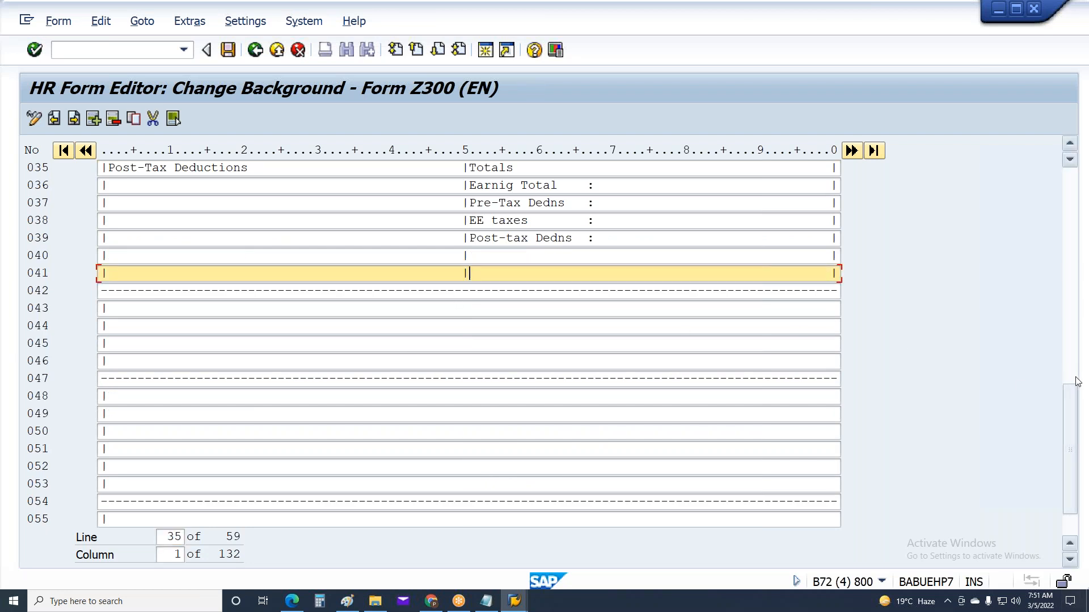
key(Delete)
key(Delete)
text(Net Pay)
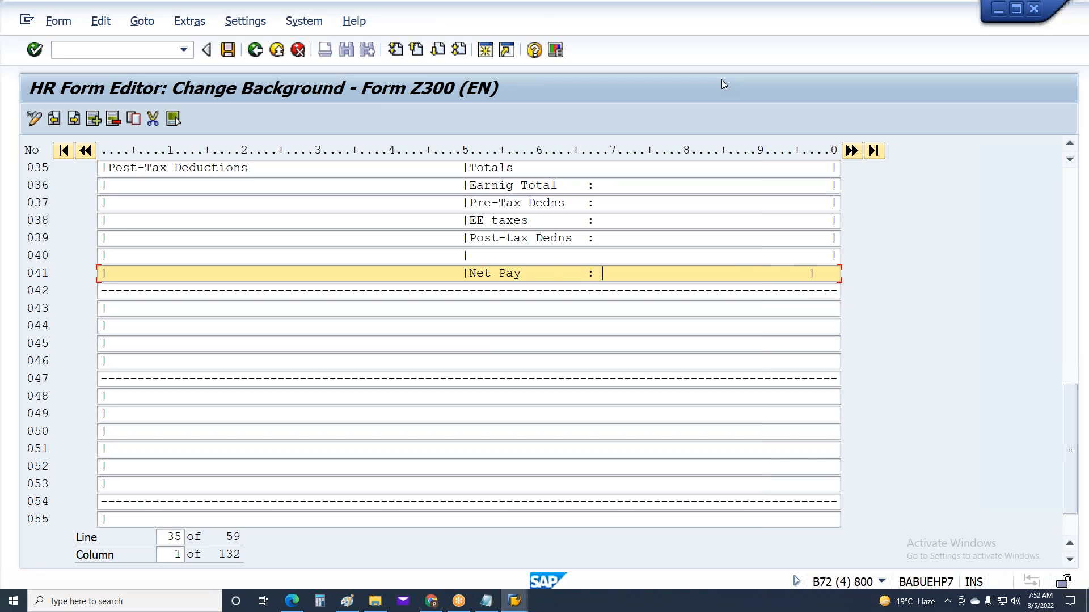
Step: Enter the spaced column headings Bank name, Branch, Ac/No and Credited on line 043
click(165, 310)
text(Ba)
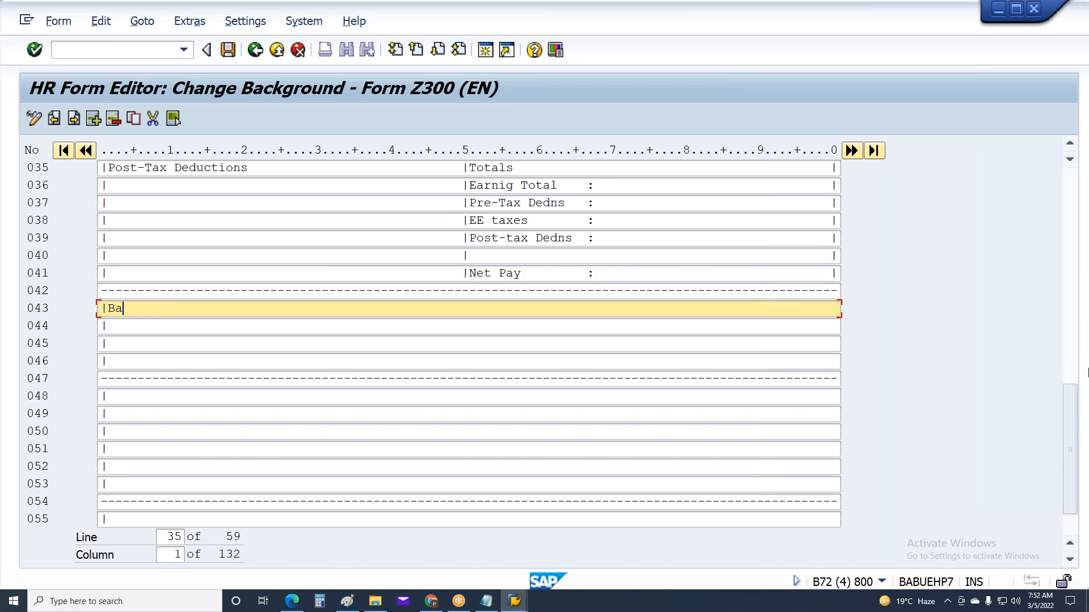
text(nk Details)
drag(199, 308, 144, 307)
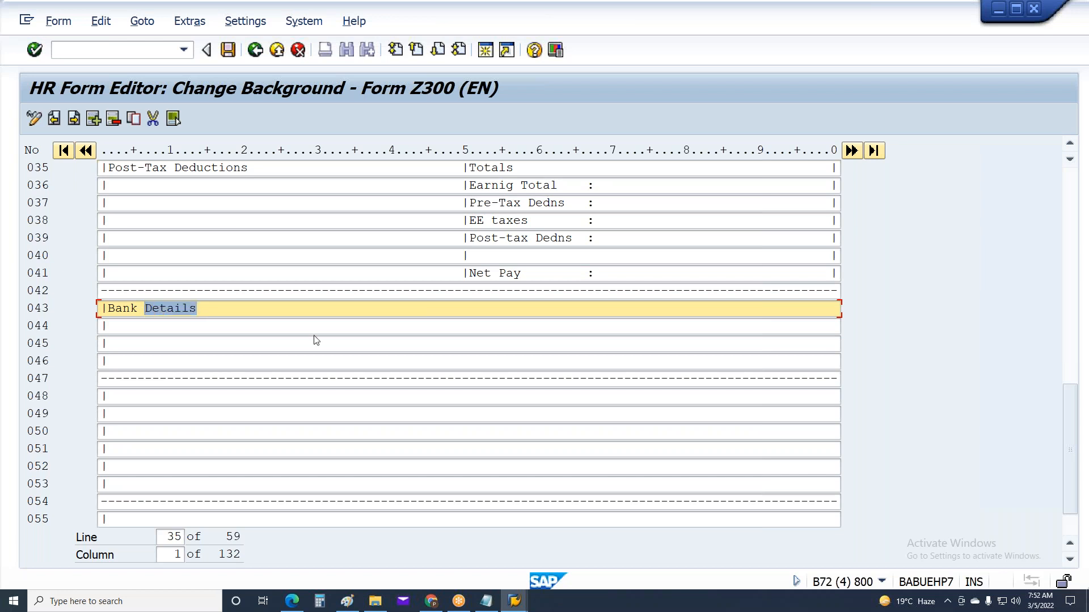
text(nam)
key(BackSpace)
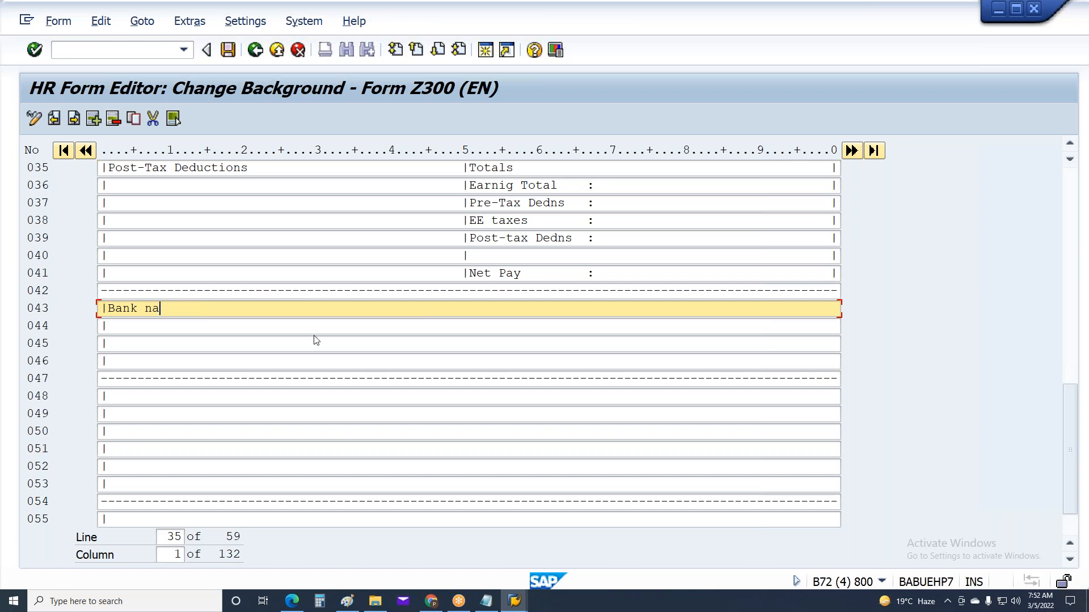
text(me               Branch                       Ac/No                            Credited)
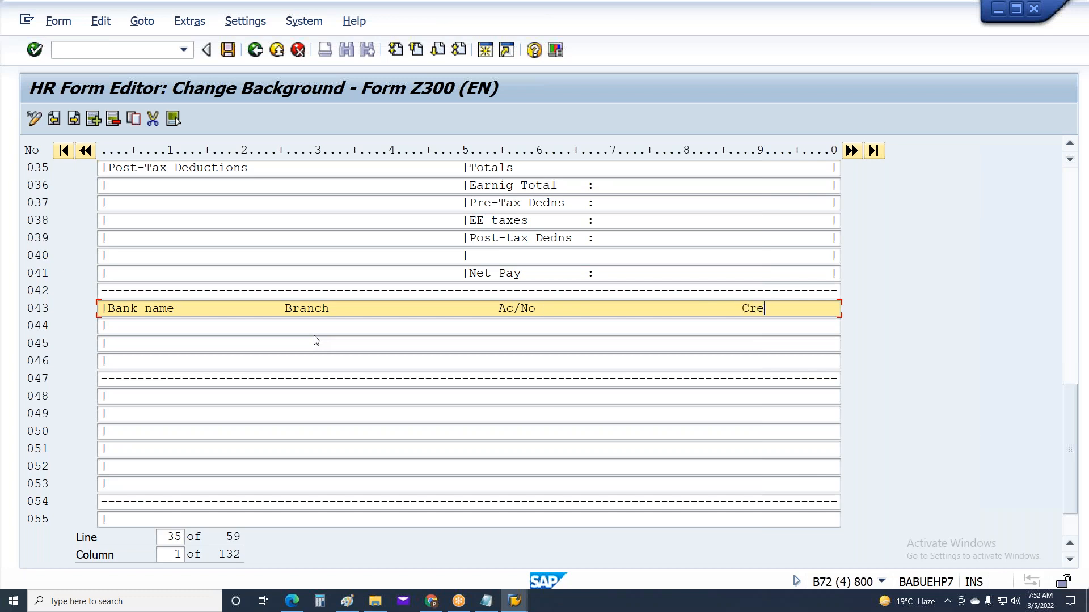
Step: Complete the last heading on line 043 as Credited(USD) and end the line with a right border "|" in column 100
key(BackSpace)
text((USD))
key(Left)
key(Left)
key(Left)
key(Left)
key(Left)
key(Left)
key(Left)
key(Left)
key(Left)
key(Left)
key(Left)
key(Left)
key(Left)
key(Delete)
key(Right)
key(Right)
Step: Place a right border "|" in column 100 of line 044 and select everything after its left border
click(186, 329)
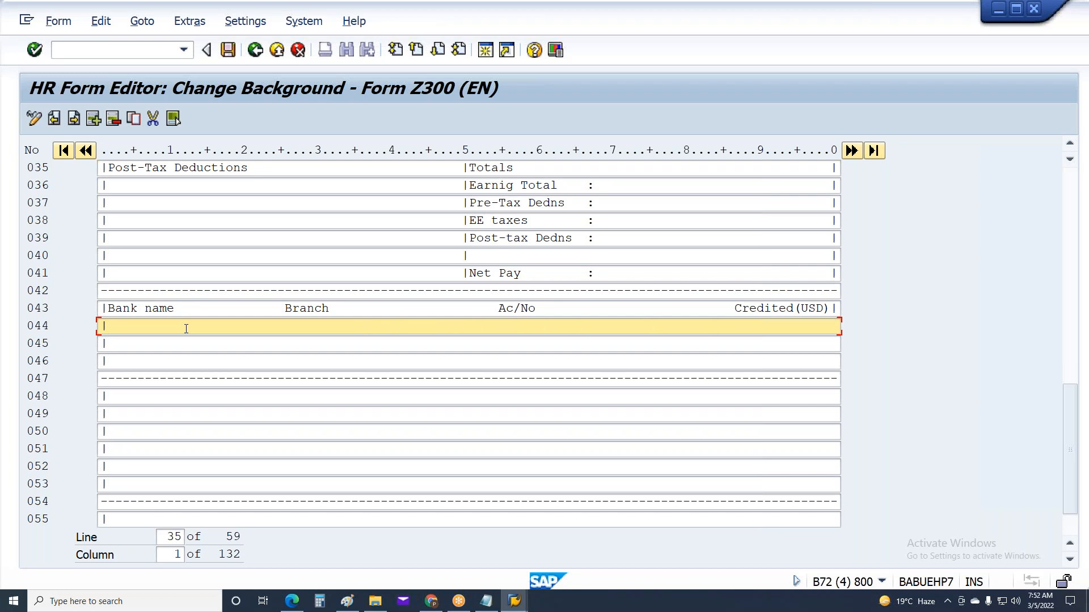
text(|)
drag(106, 326, 862, 336)
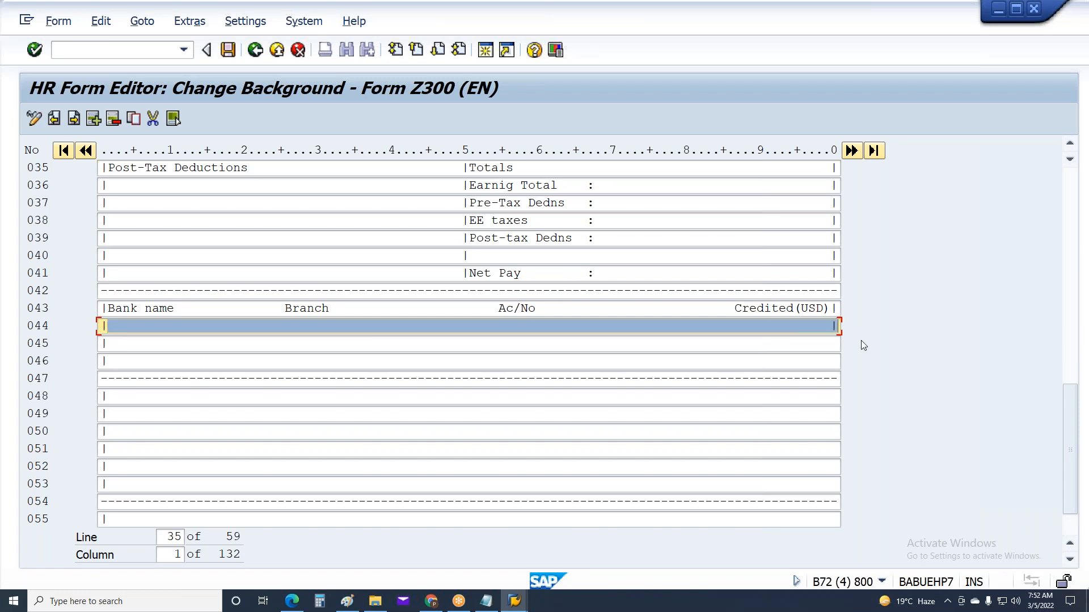
Step: Close the box on lines 045 and 046 with a right-hand border character
click(164, 343)
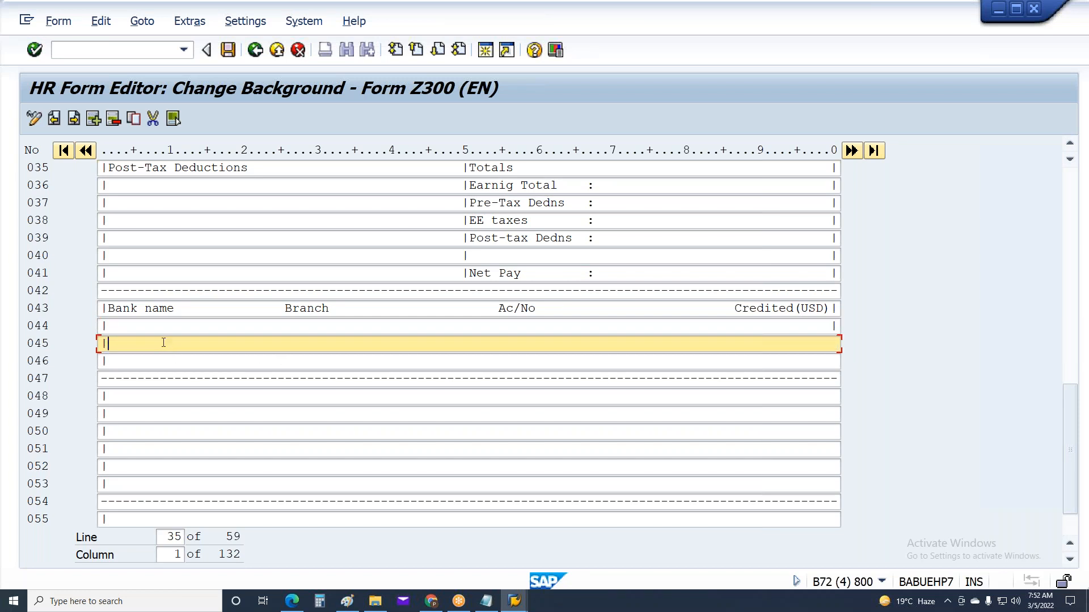
click(167, 362)
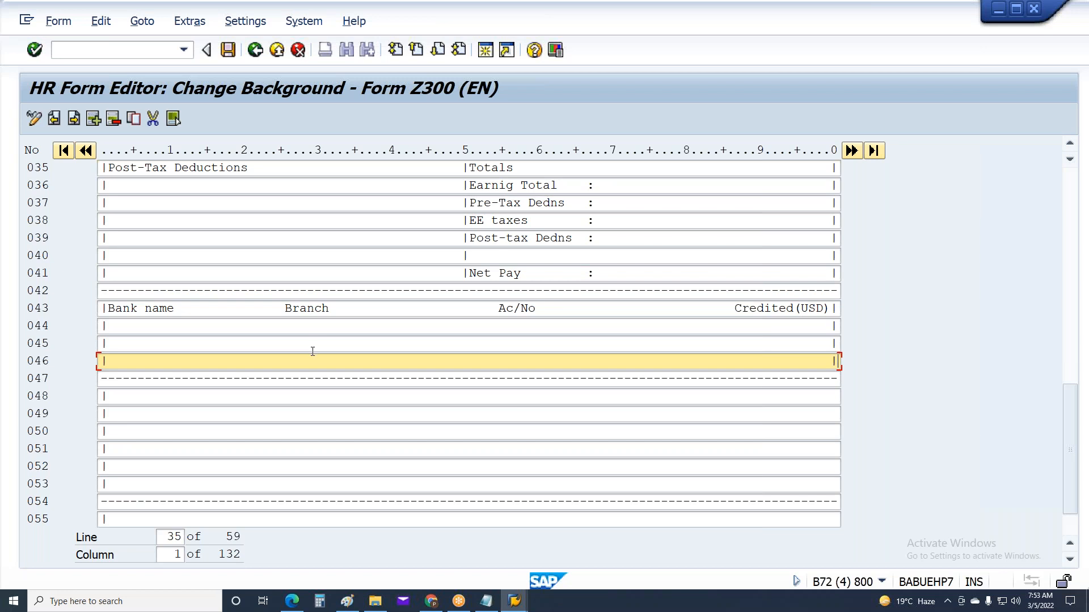
Step: Enter the column headings "Absence type" and "Entitled" on line 048
click(190, 403)
text(Abc)
key(BackSpace)
key(BackSpace)
text(bsences)
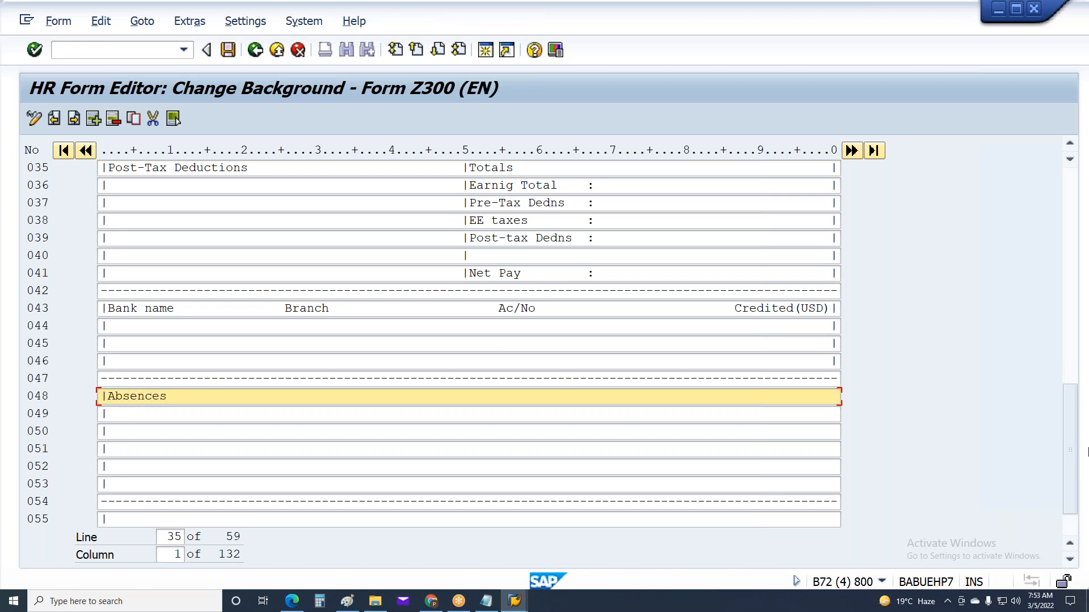
key(BackSpace)
text(typ)
key(BackSpace)
text(e)
key(BackSpace)
key(BackSpace)
key(BackSpace)
text(Entitle)
key(BackSpace)
key(BackSpace)
click(140, 181)
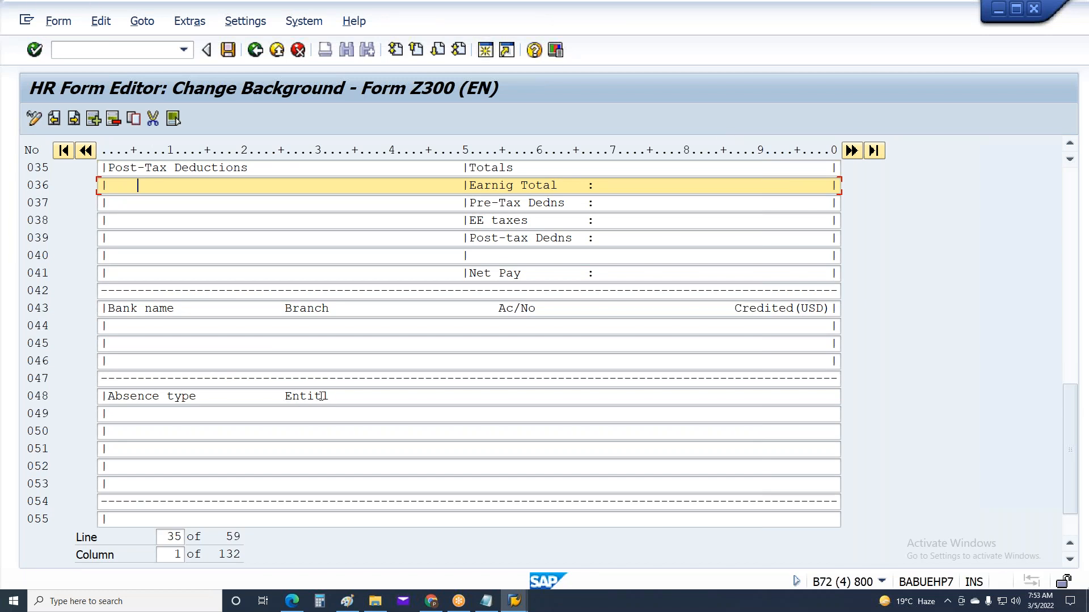
click(615, 397)
text(ed)
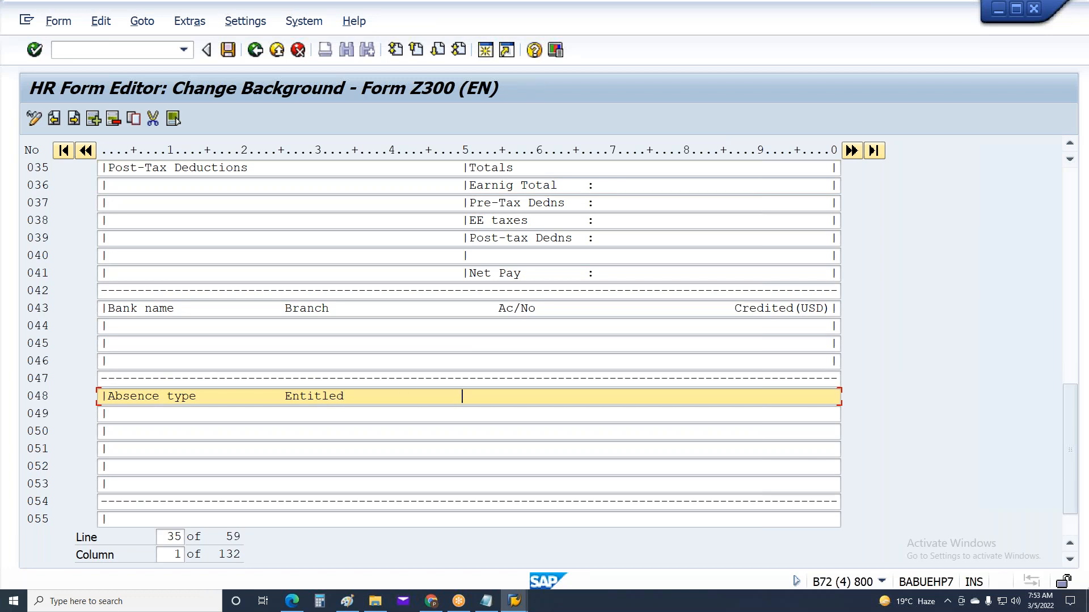
Step: Add the headings "Used", "compensated" and "Balance" to line 048 and close the line with a right-hand border character
key(BackSpace)
key(BackSpace)
key(BackSpace)
key(BackSpace)
key(BackSpace)
key(BackSpace)
text(Usedcompensated           Balance )
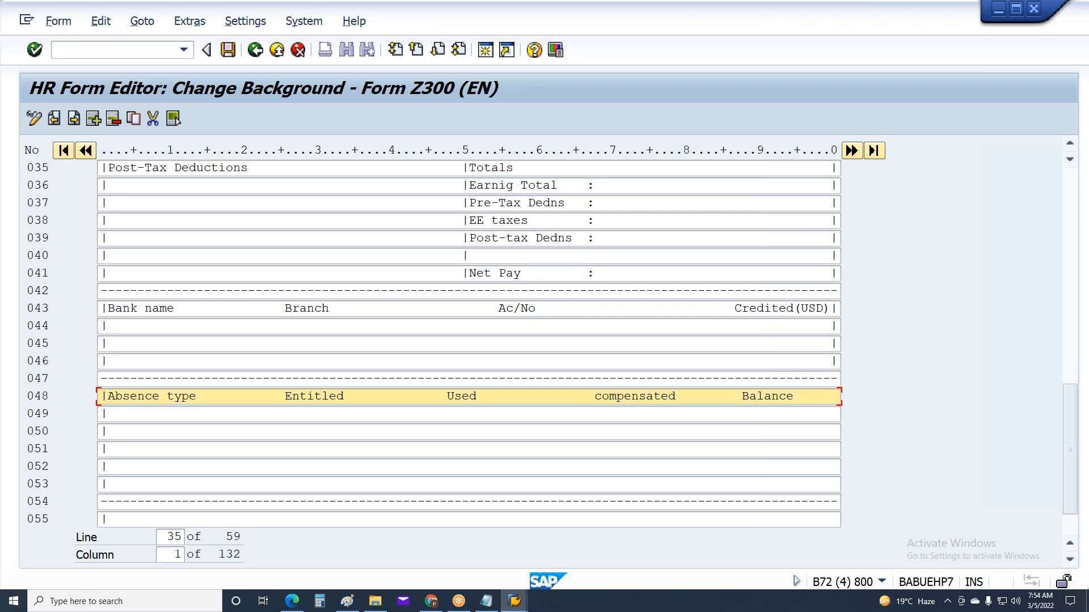
text(|)
Step: Add the right-hand border character to the empty absence lines 049 to 053
click(138, 416)
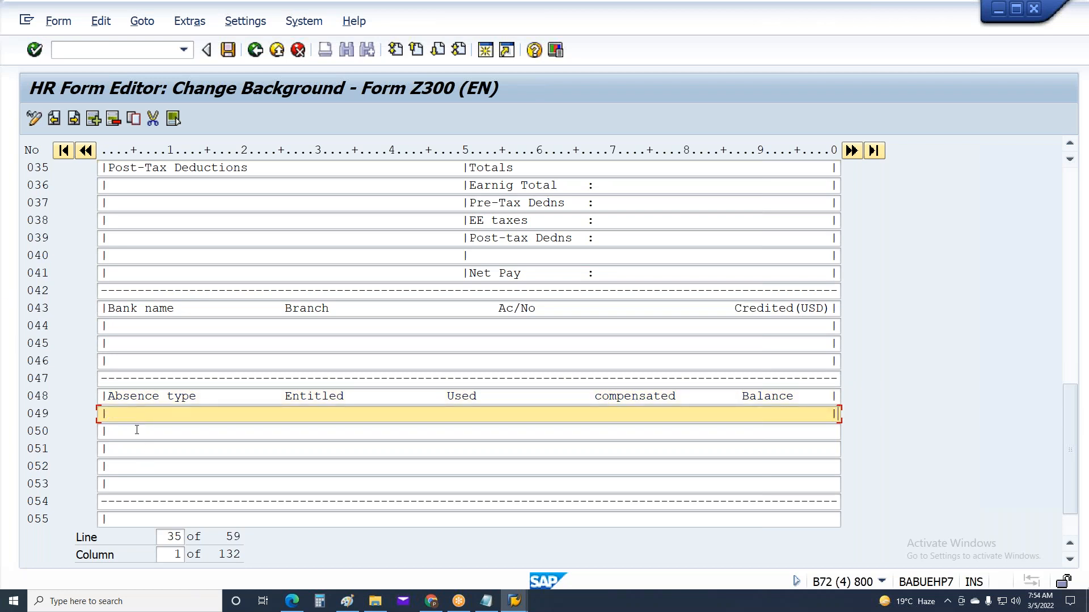
click(124, 432)
click(126, 449)
click(128, 466)
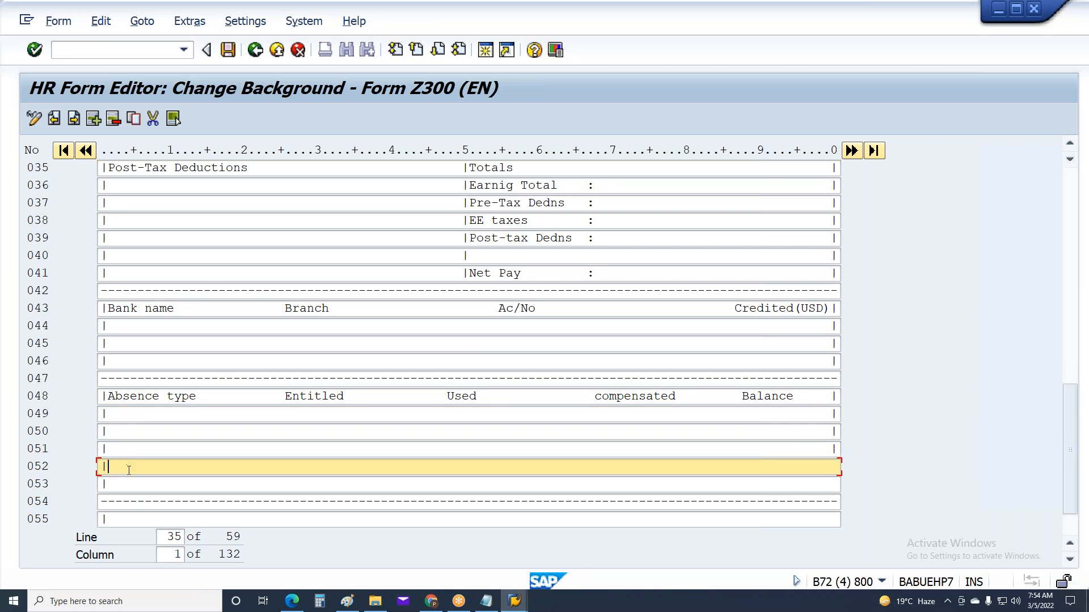
click(131, 483)
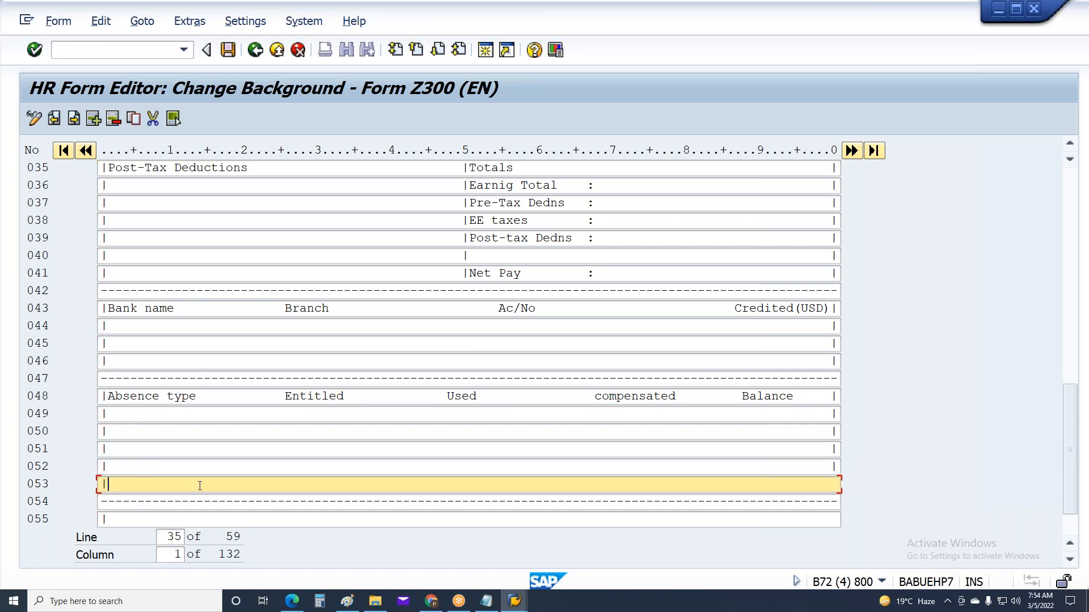
Step: Display the form from line 51 and enter the heading "Messages" on line 055
click(1071, 560)
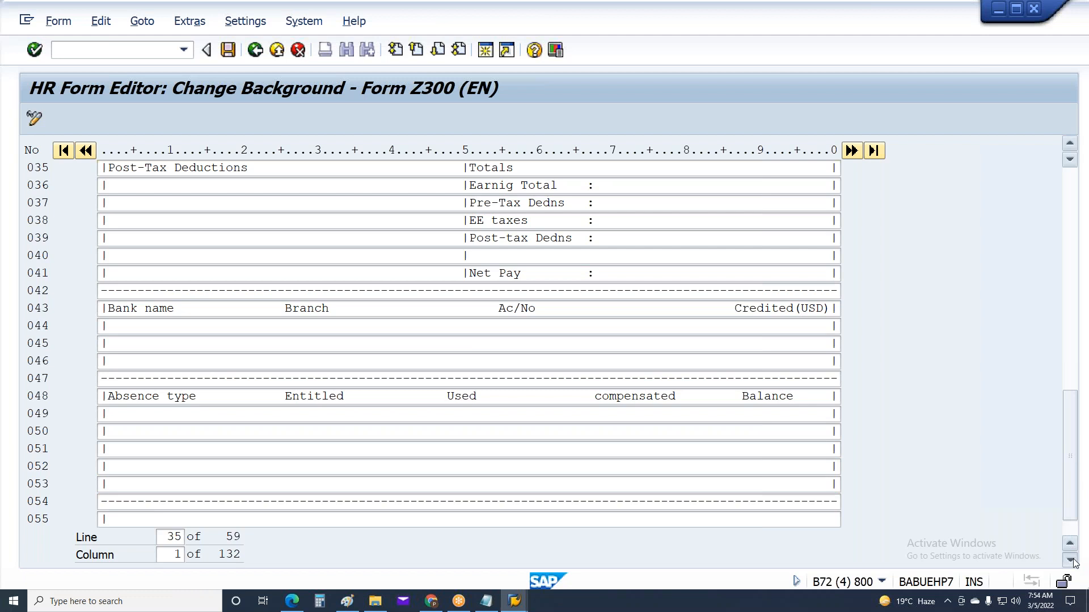
double_click(171, 537)
text(51)
key(Return)
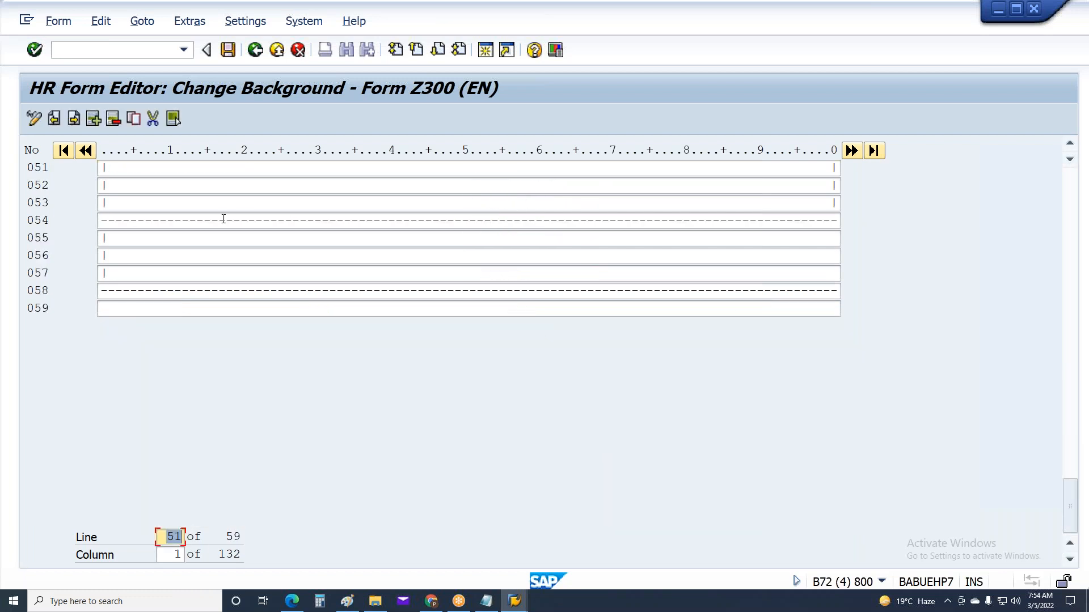
click(149, 237)
text(Messages)
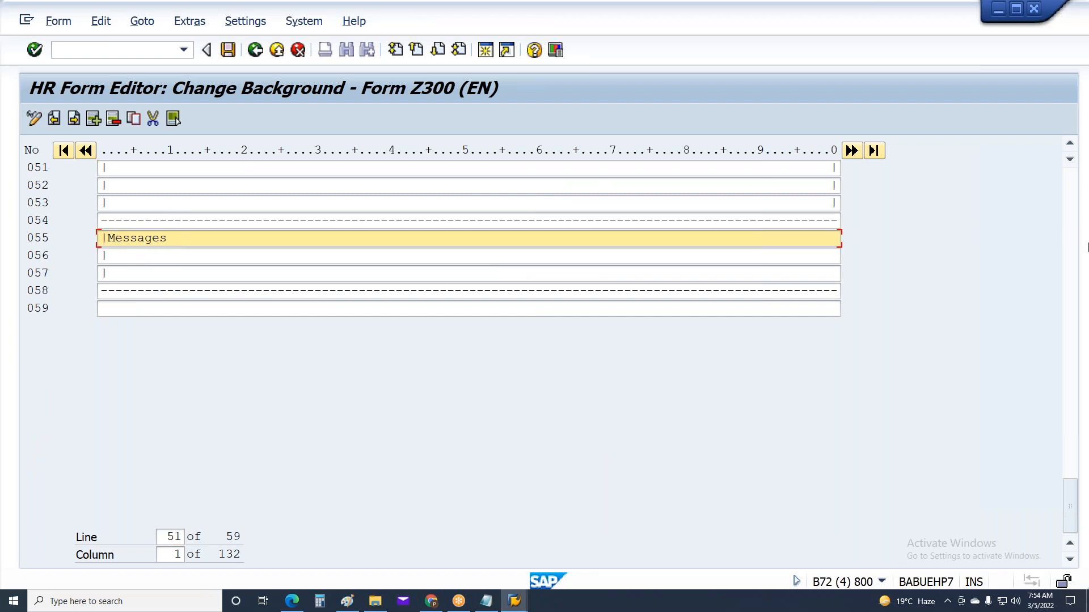
Step: Enter "Page:" near the right end of line 059 and save the form under the proposed customizing request
click(549, 307)
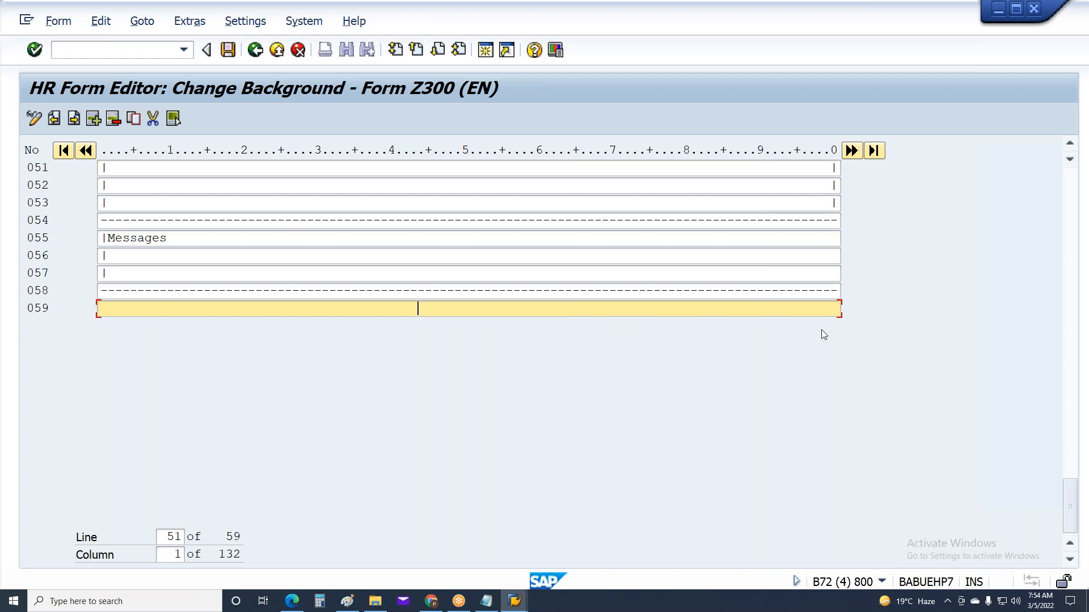
text(P)
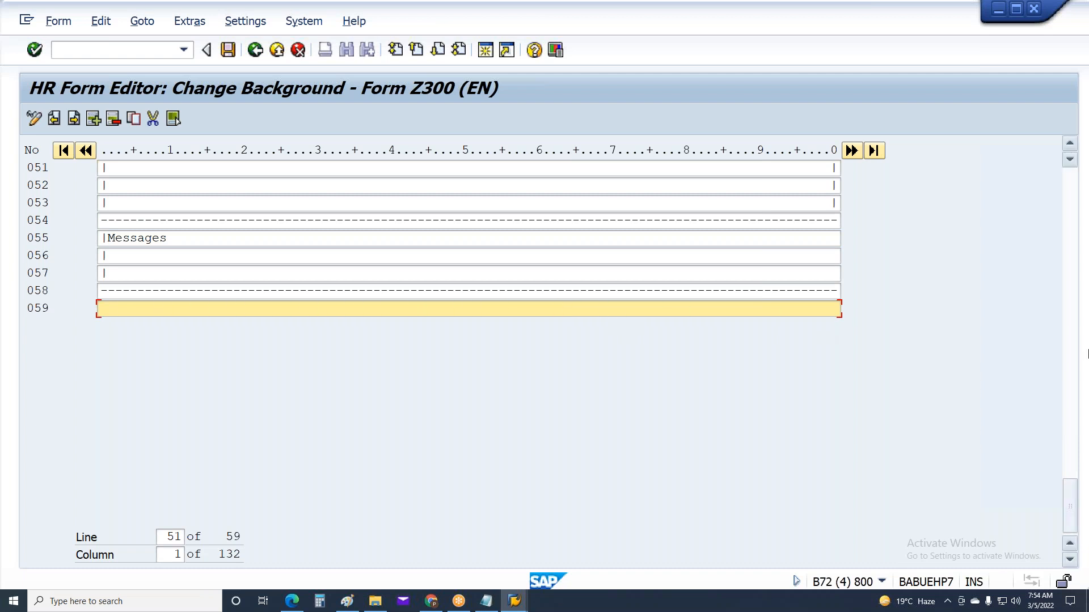
text(age)
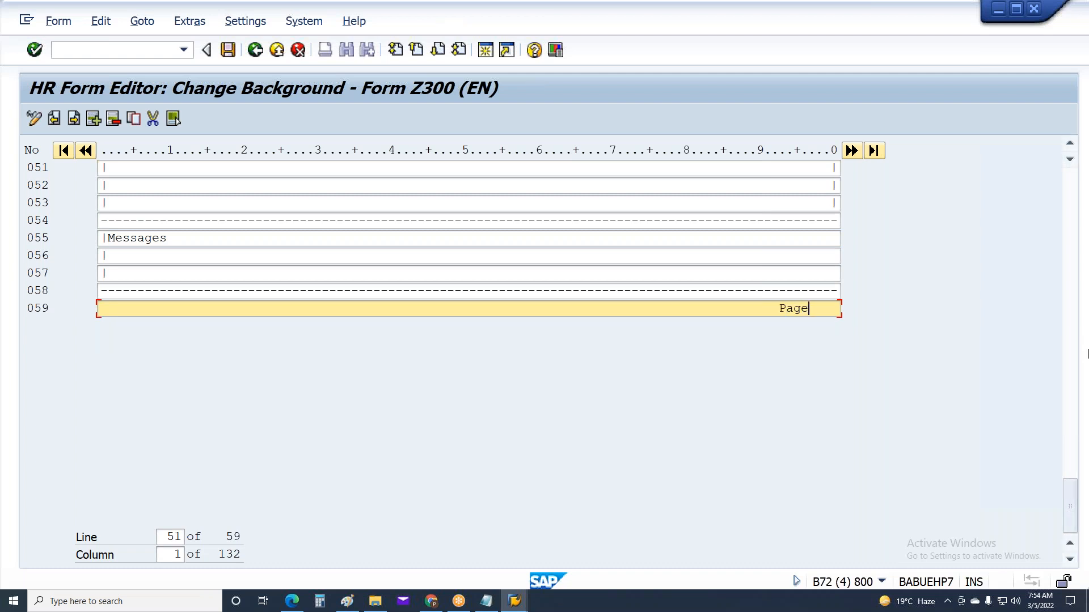
text(:)
key(ctrl+s)
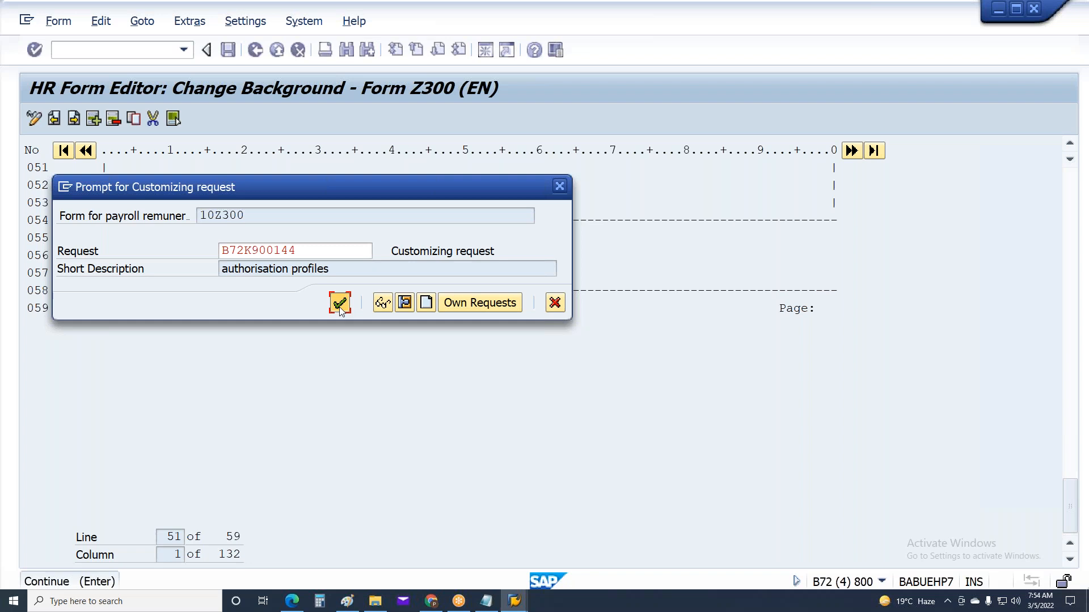
click(339, 304)
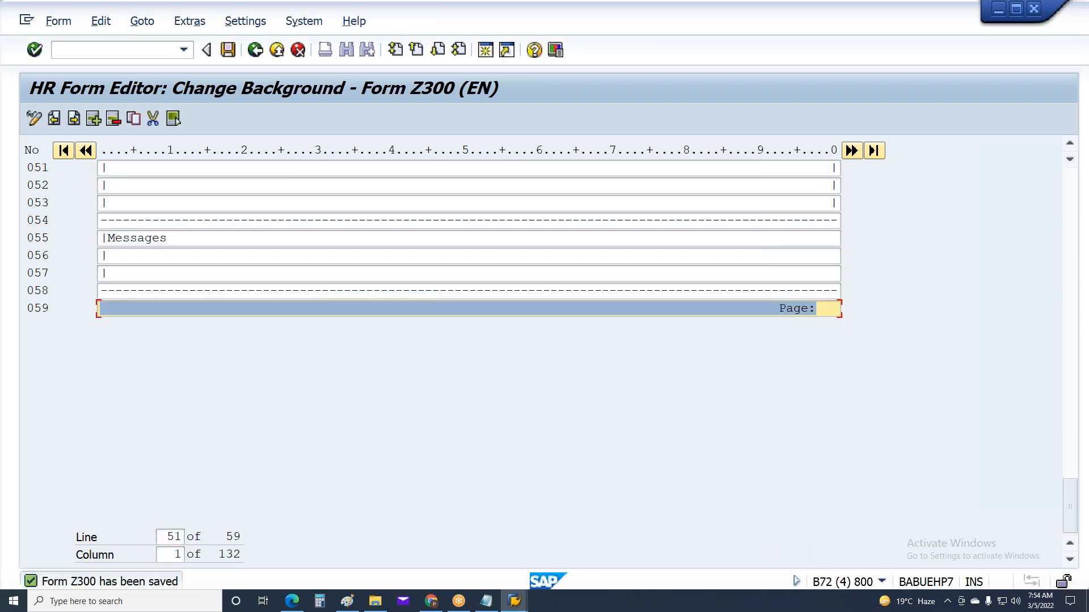
Step: Remove the extra "e" from the "Earnings" heading on line 008 and save the form under the proposed customizing request
click(1069, 188)
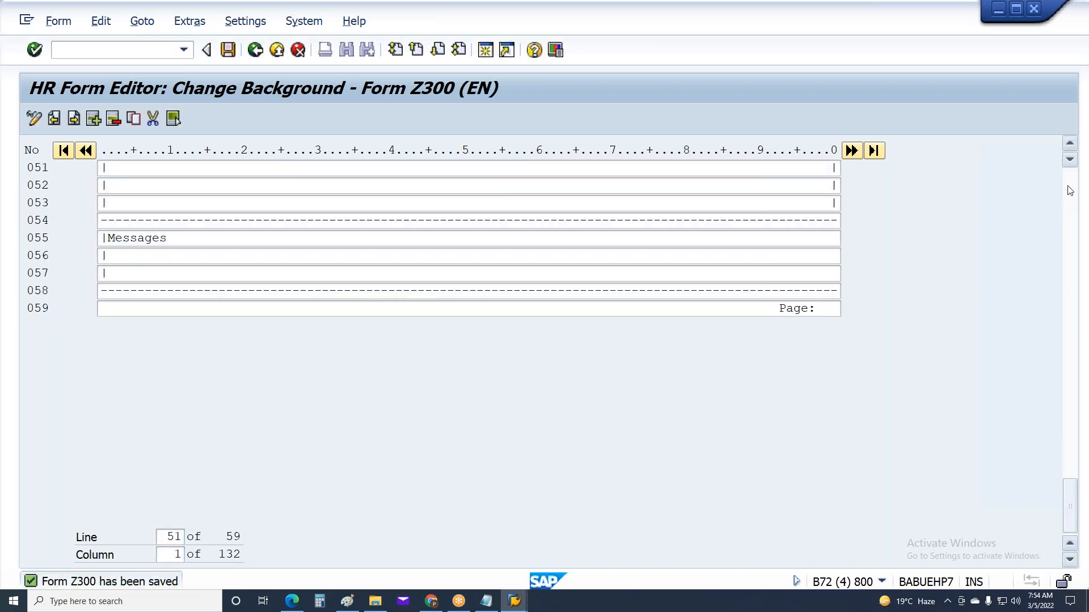
click(1068, 187)
click(1068, 186)
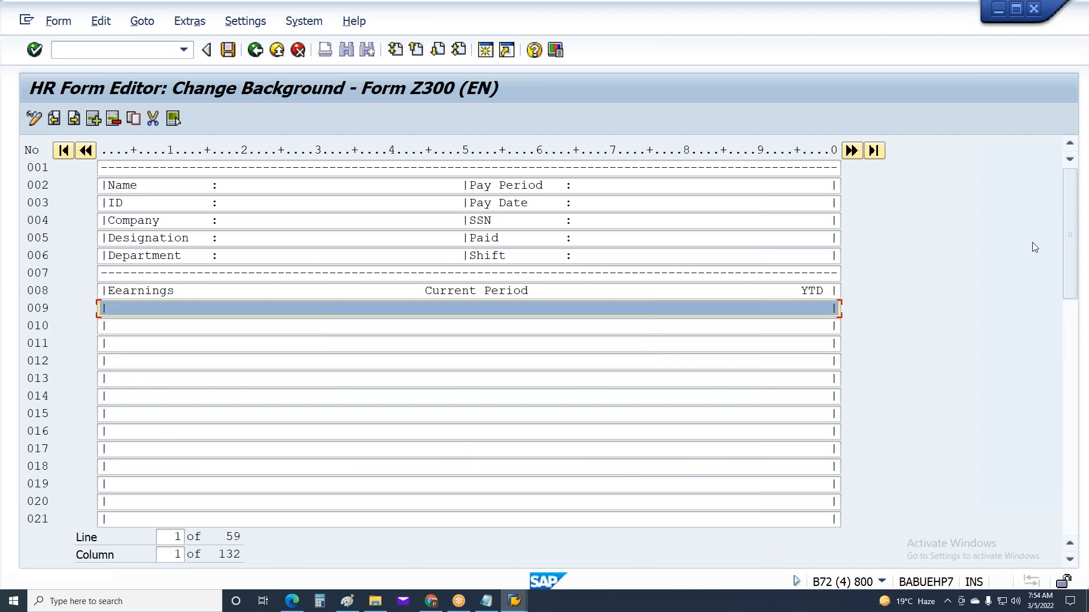
key(ctrl+s)
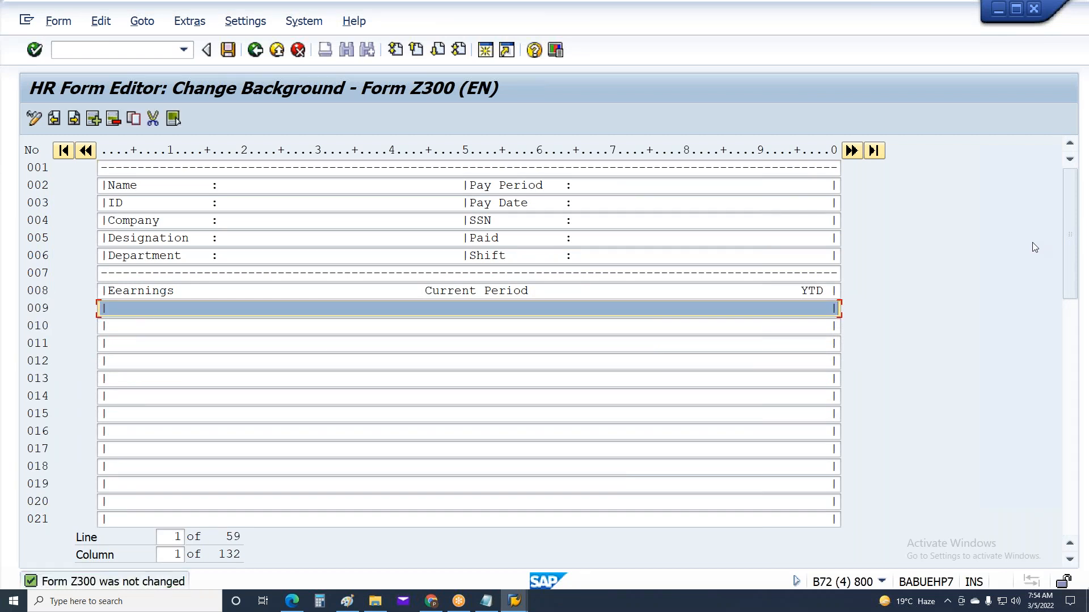
click(123, 291)
key(BackSpace)
key(ctrl+s)
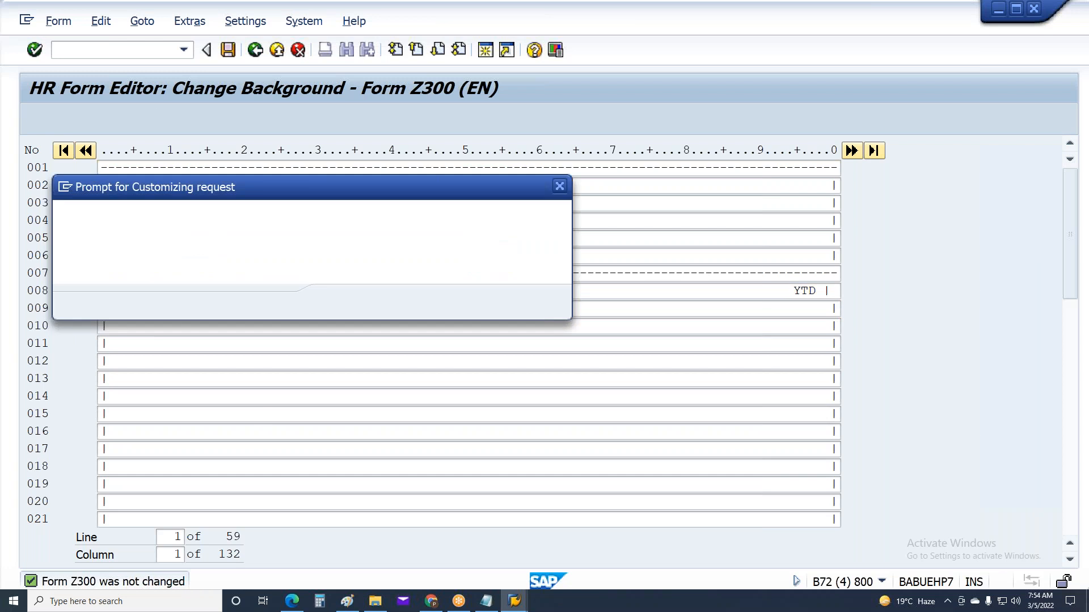
click(338, 304)
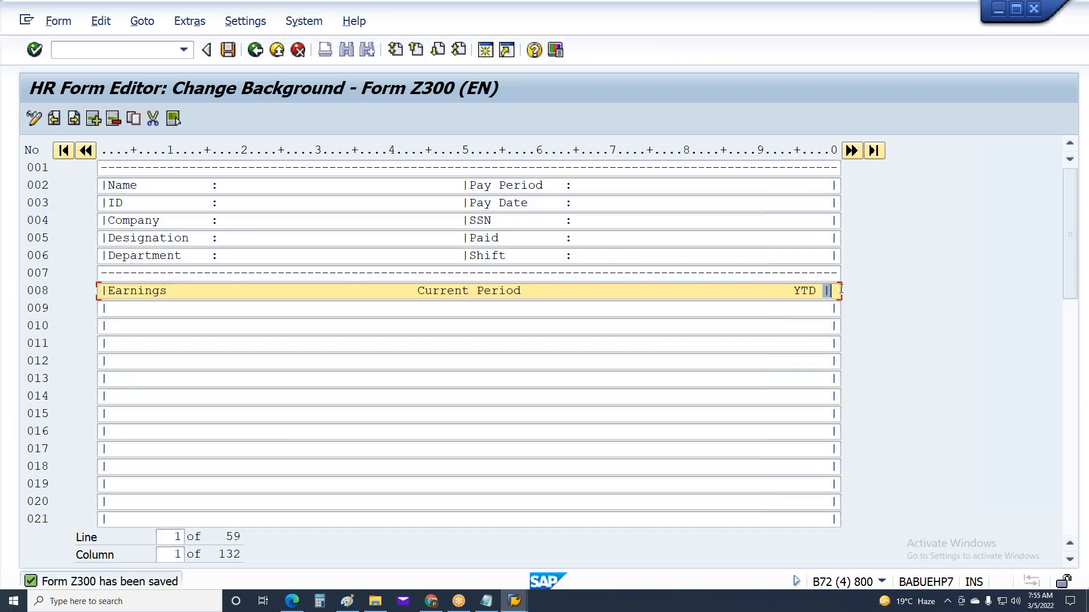
click(849, 317)
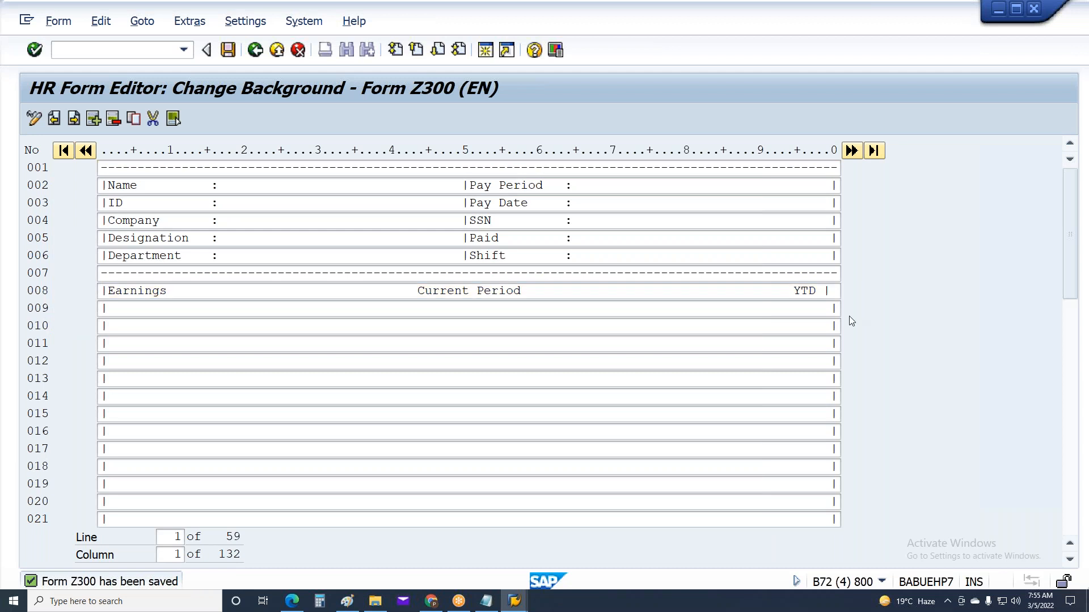
key(ctrl+s)
Step: Switch to the Remuneration Statements session and reopen the selection screen of PC00_M10_CEDT
key(alt+Tab)
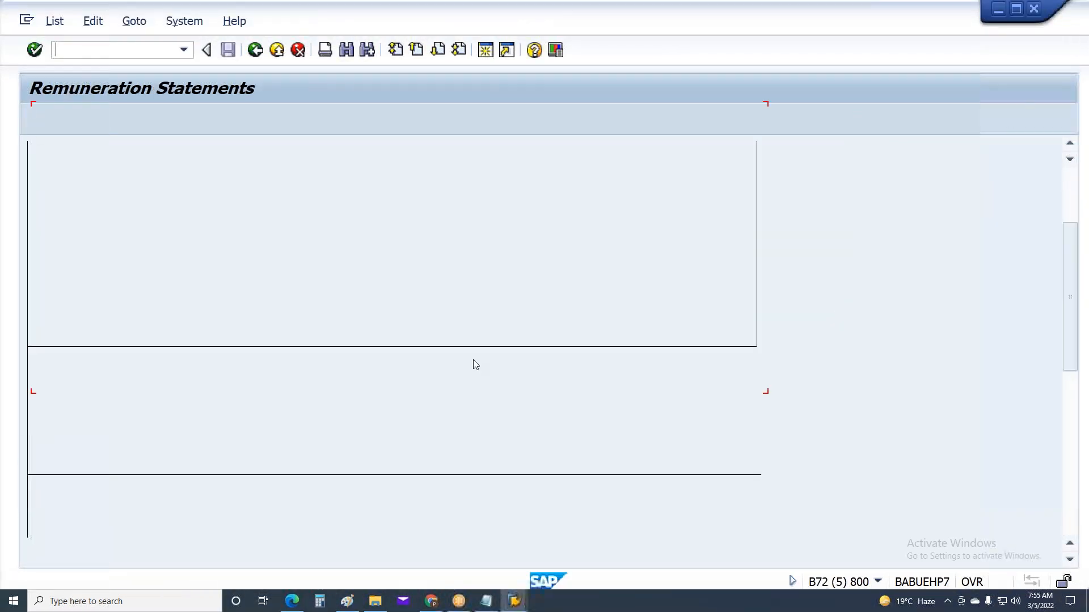
key(F3)
key(F3)
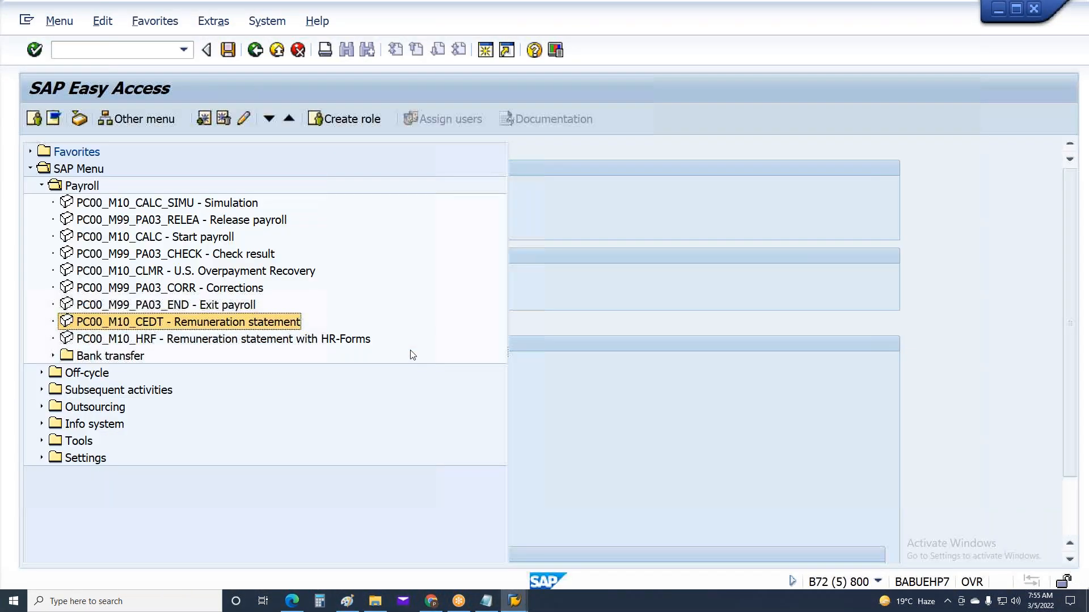
key(Return)
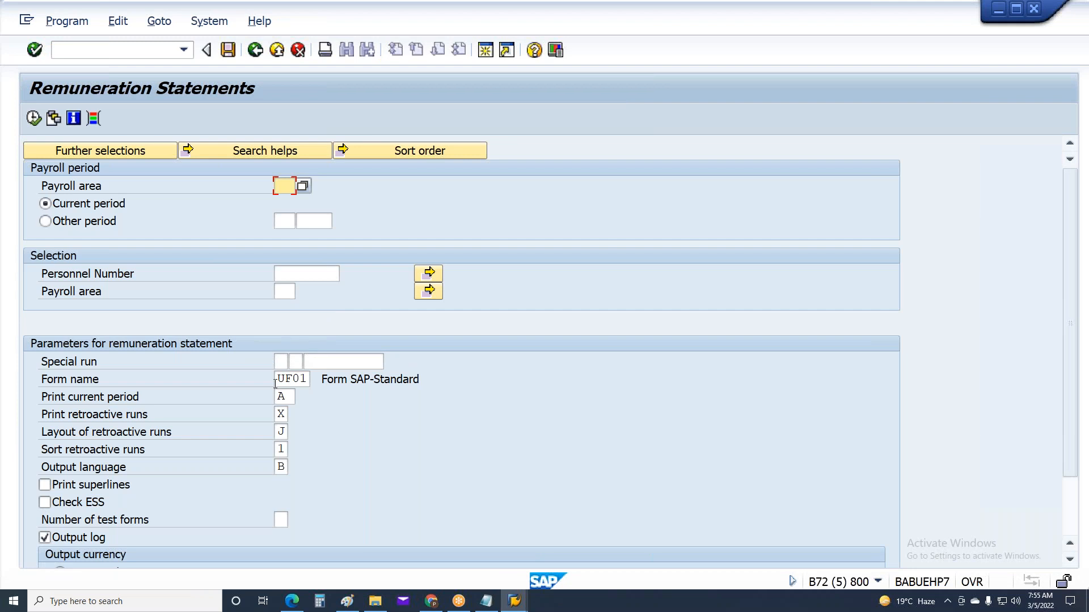
Step: Fill the selection with form Z300, payroll area 6A in both fields and the employee's personnel number, and choose Other period
click(280, 381)
click(306, 395)
click(287, 187)
text(6A)
click(281, 293)
click(287, 304)
click(297, 274)
click(300, 287)
click(149, 228)
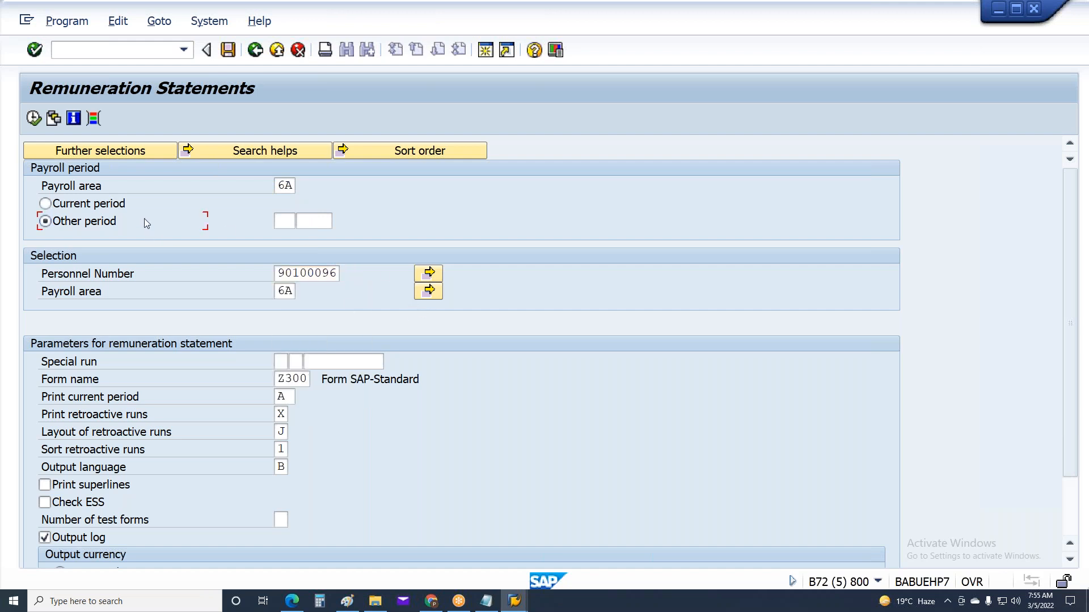
Step: Set the other period to 1 of 2021 and run the remuneration statement
key(Tab)
text(1)
key(Tab)
text(2021)
key(Return)
key(F8)
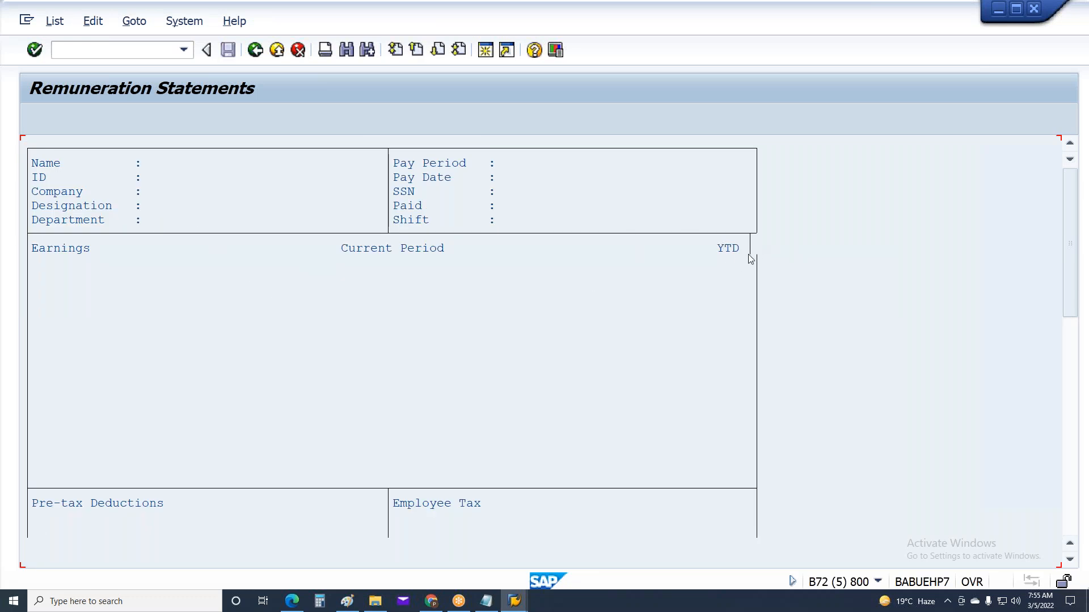
Step: Examine the printed form's layout from the header down to the Messages and Page lines
scroll(746, 248, down, 5)
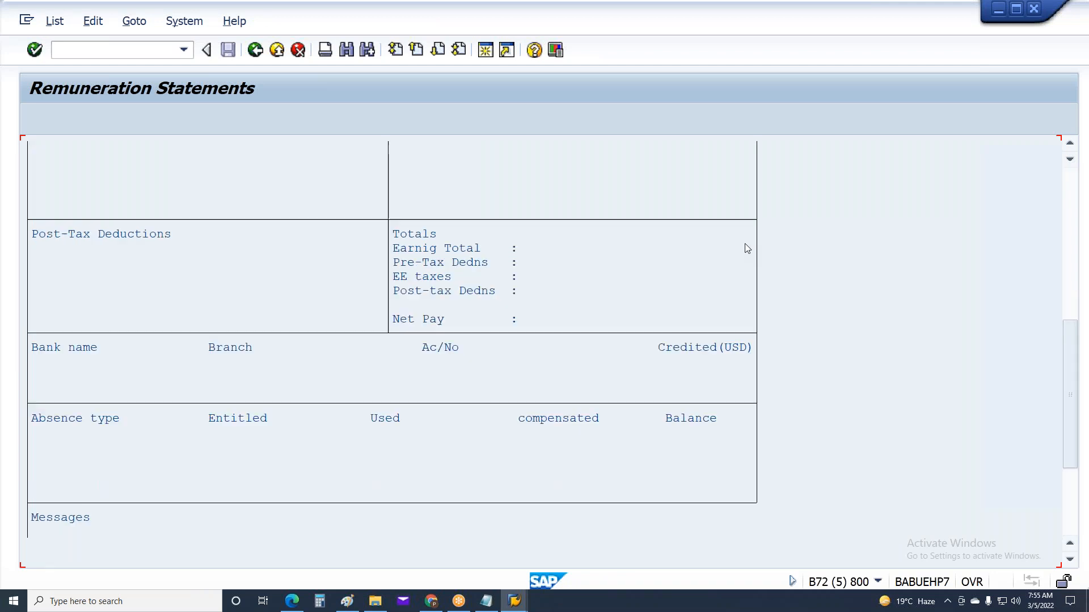
scroll(746, 249, down, 5)
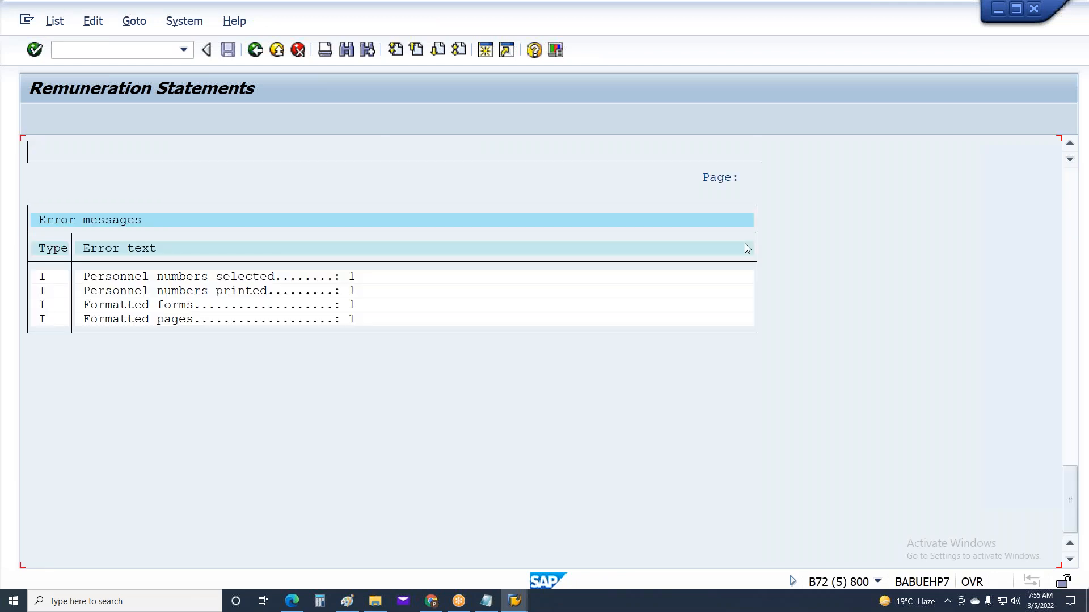
scroll(746, 247, up, 5)
scroll(745, 248, down, 5)
scroll(753, 327, up, 1)
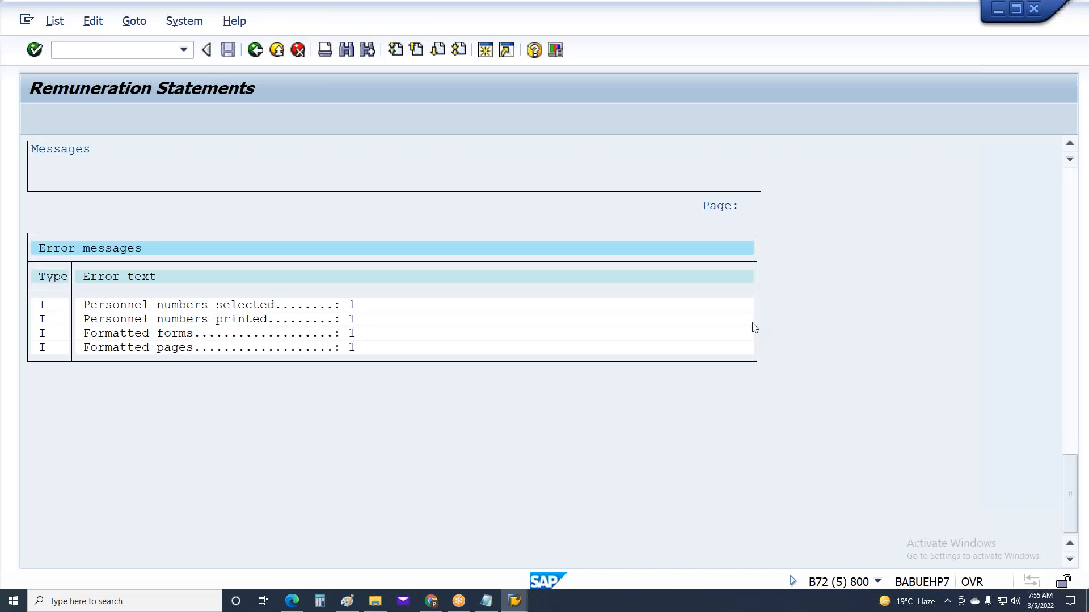
scroll(753, 327, up, 1)
Step: Return to the Z300 background editor and shift "YTD" and the closing border on line 008 one column right
key(alt+Tab)
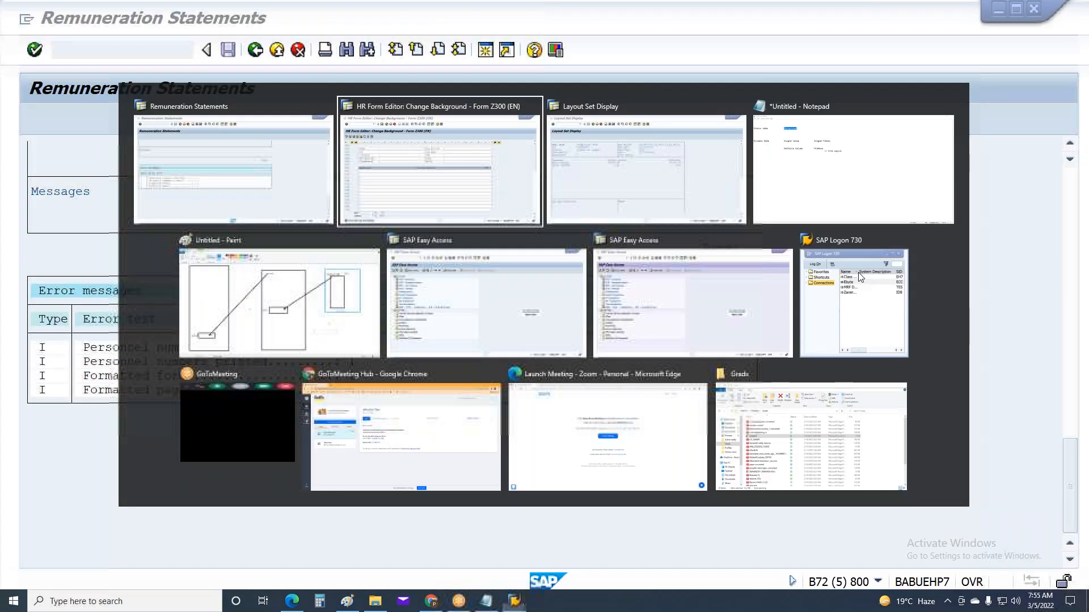
click(1071, 429)
click(1073, 245)
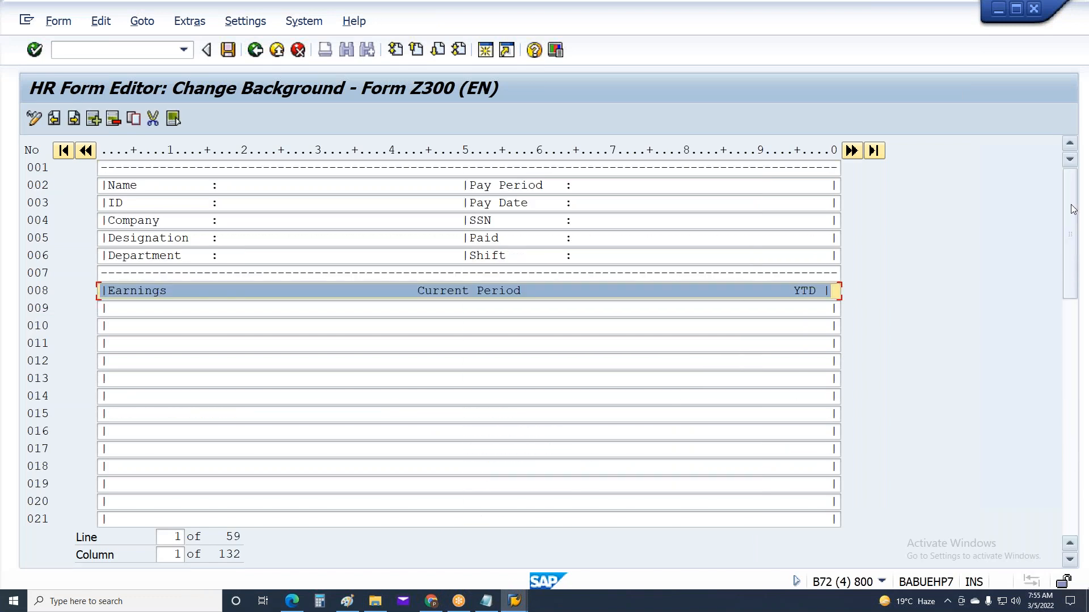
click(650, 293)
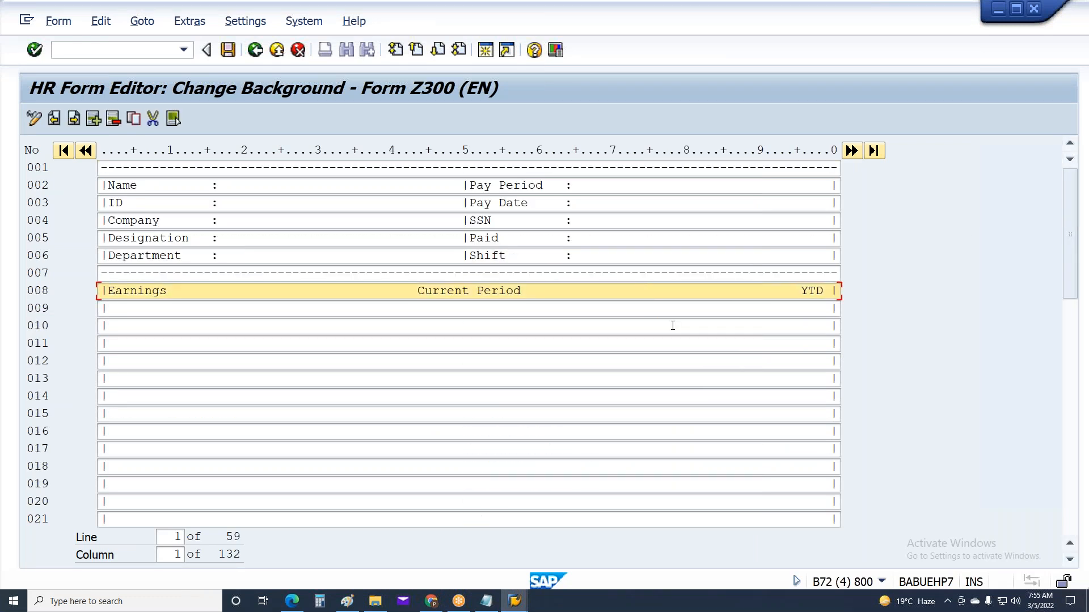
Step: Add the closing vertical border at the end of Messages block lines 055, 056 and 057, and save the form
click(1074, 518)
click(1076, 518)
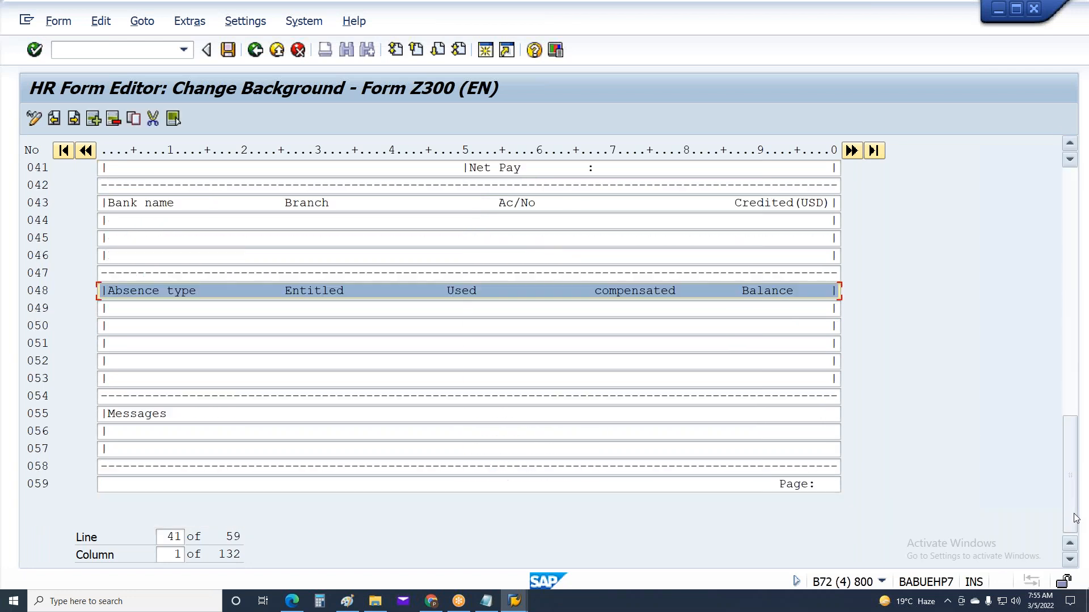
click(132, 437)
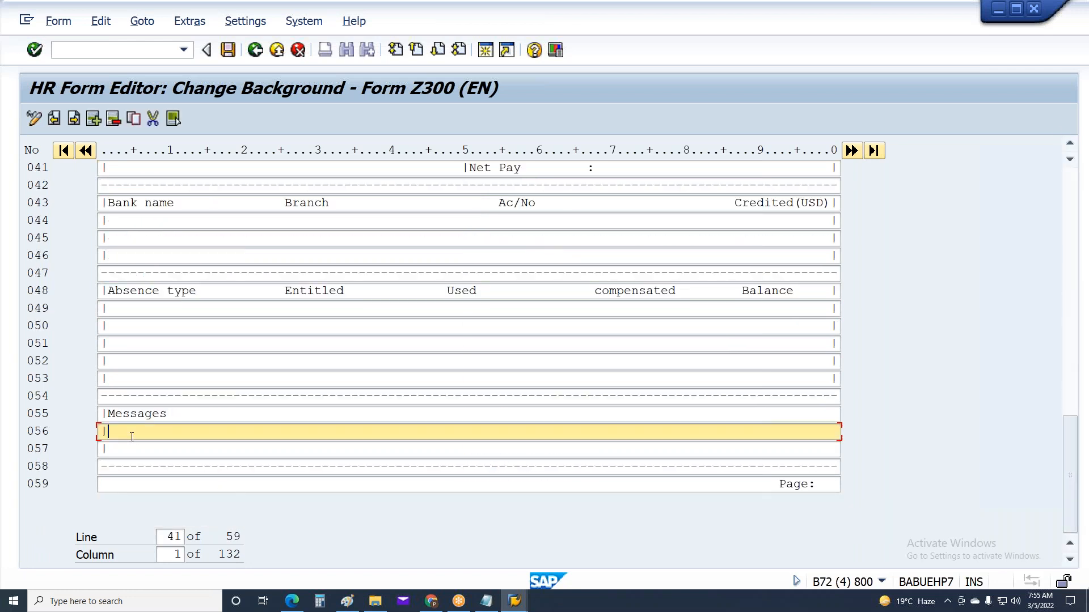
click(129, 451)
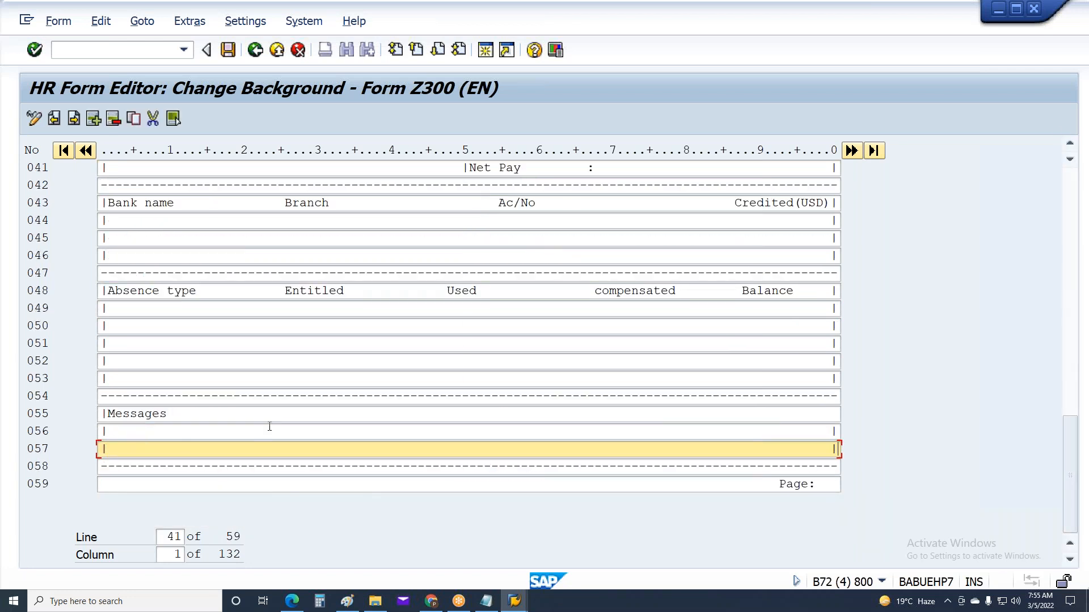
click(253, 414)
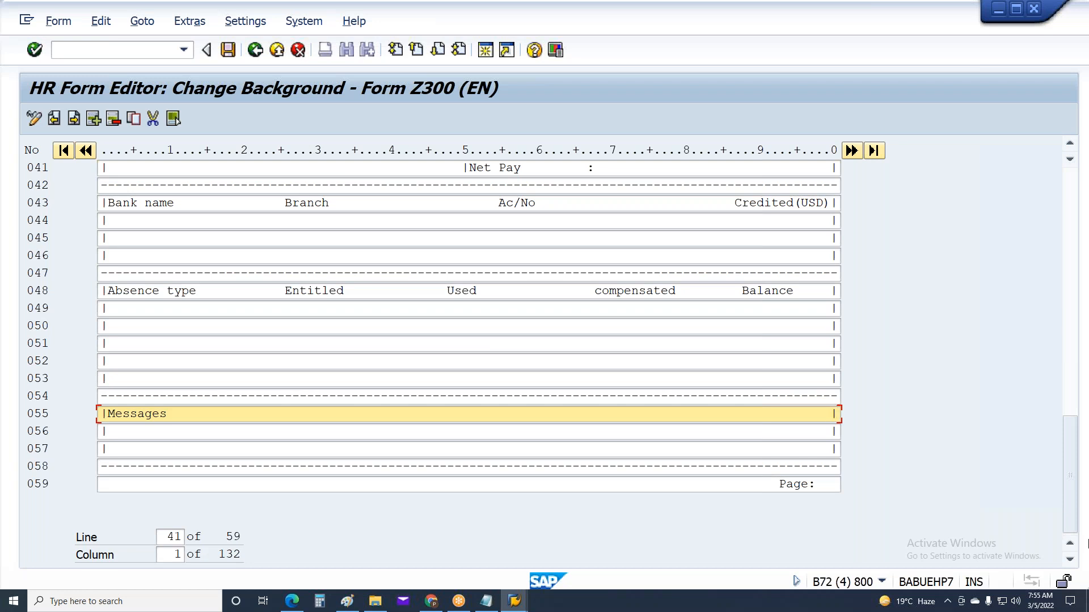
key(ctrl+s)
key(Return)
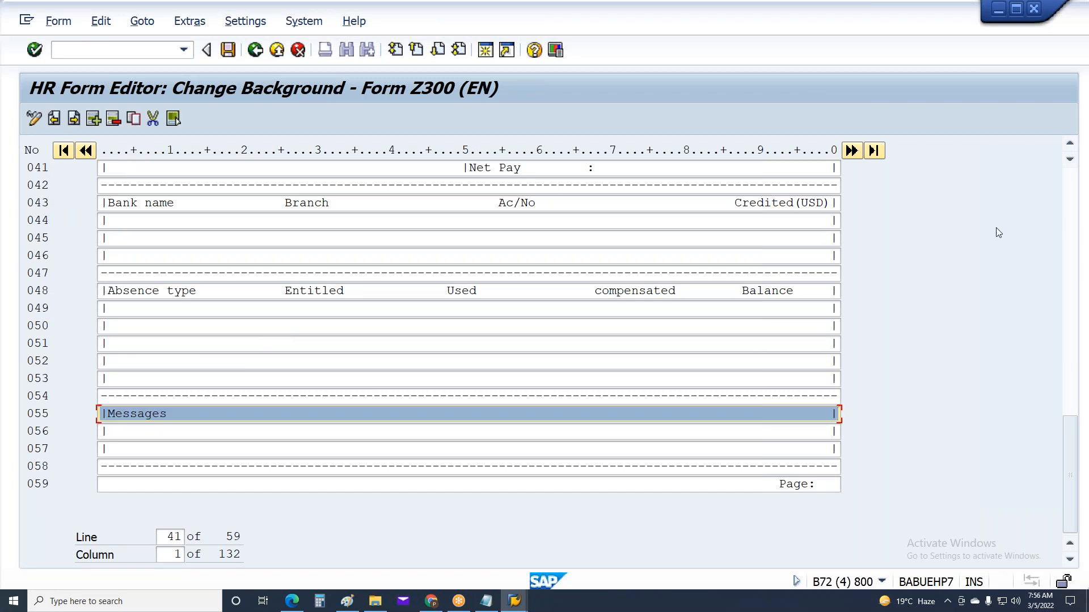
Step: Go from the background of form Z300 to its single fields
click(1067, 178)
click(1067, 176)
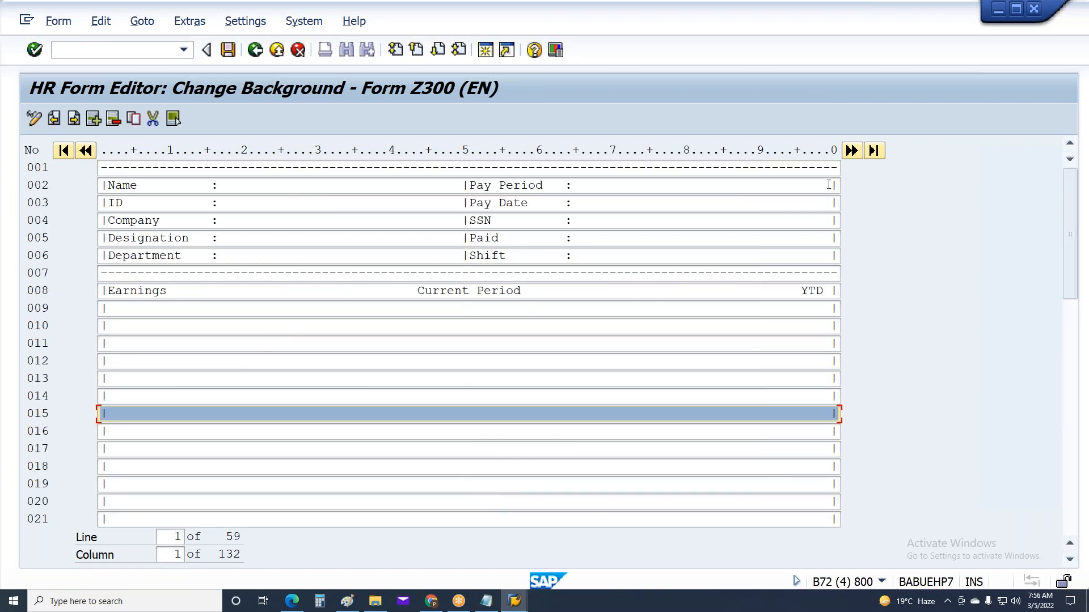
click(74, 118)
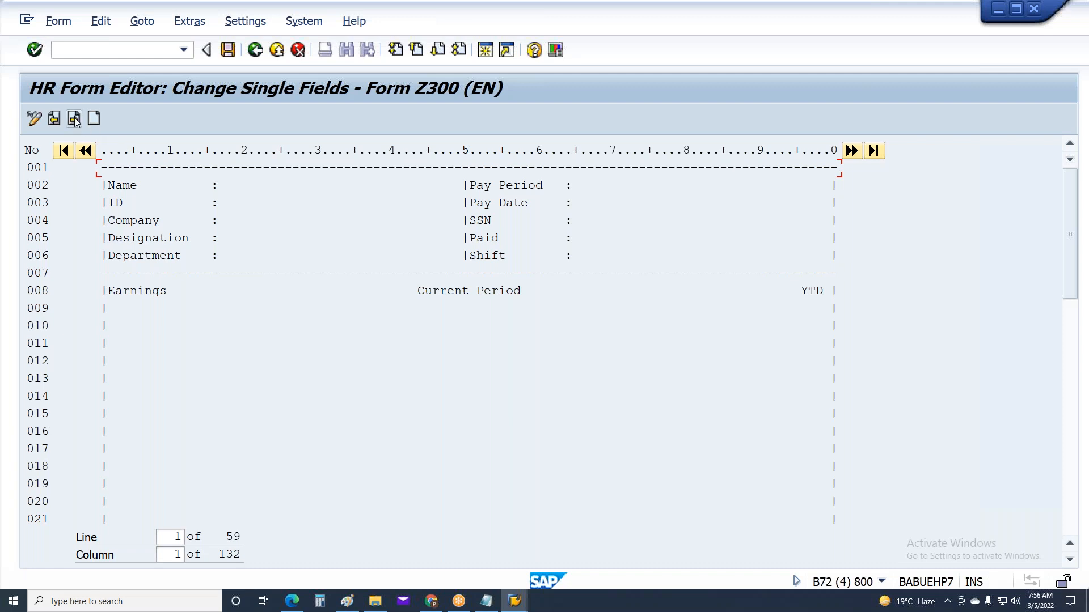
Step: Reopen the background of form Z300 from the initial screen and advance to its single fields again
click(257, 53)
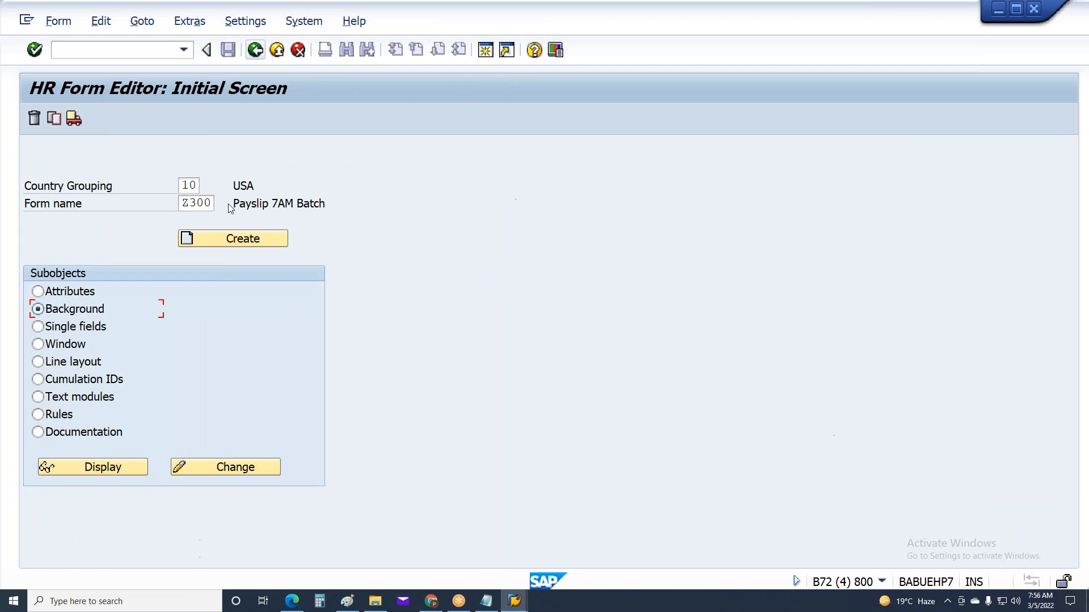
click(68, 329)
click(67, 313)
click(227, 468)
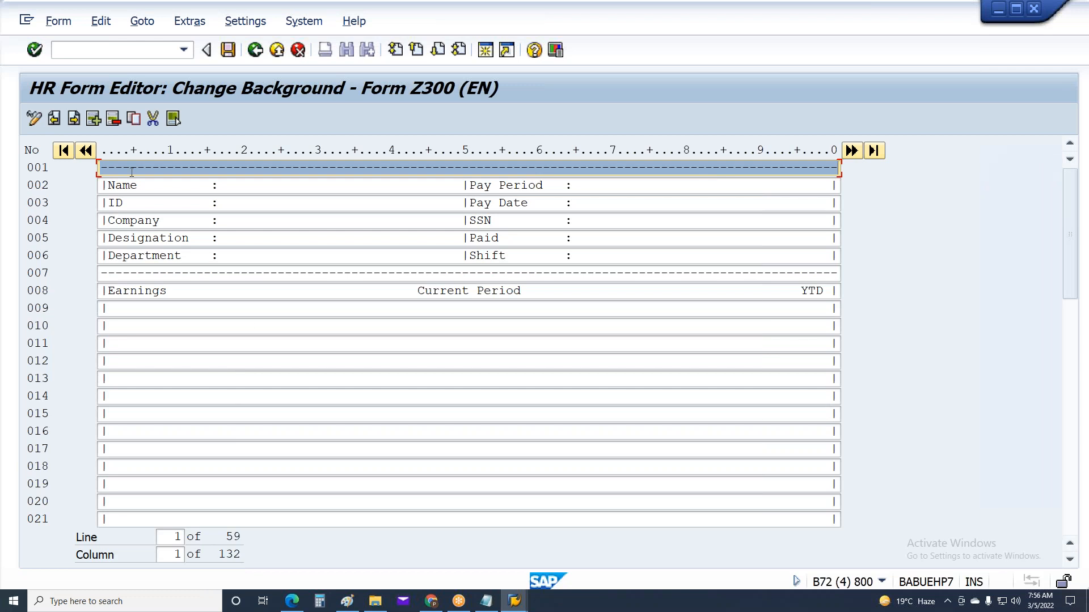
click(74, 119)
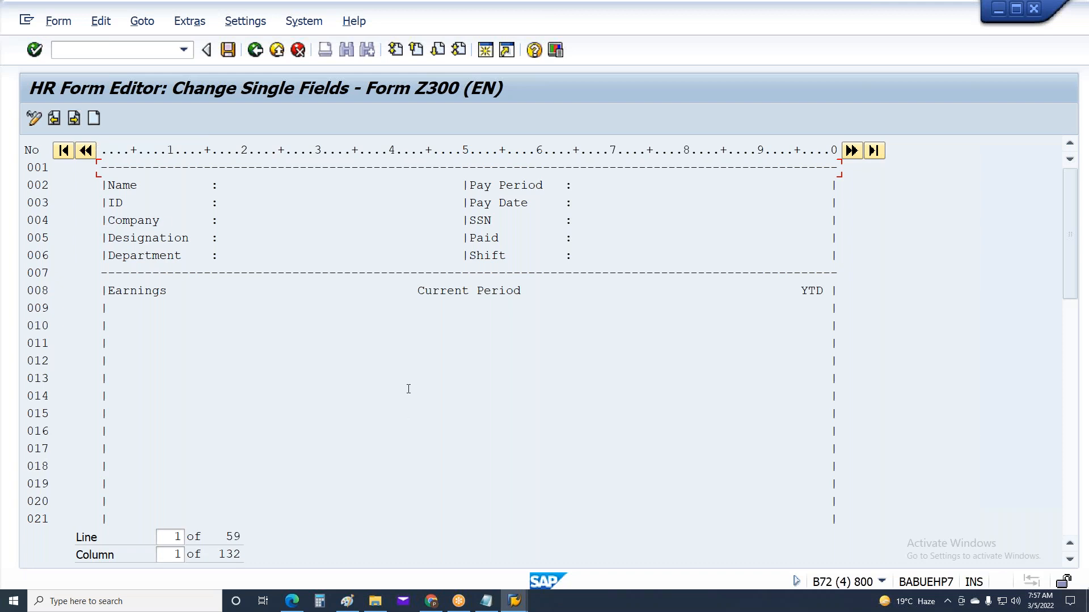
Step: Switch to the Notepad notes and move the "Single Value" and "Single fields" entries to an aligned line below "Dynamic Data"
click(495, 599)
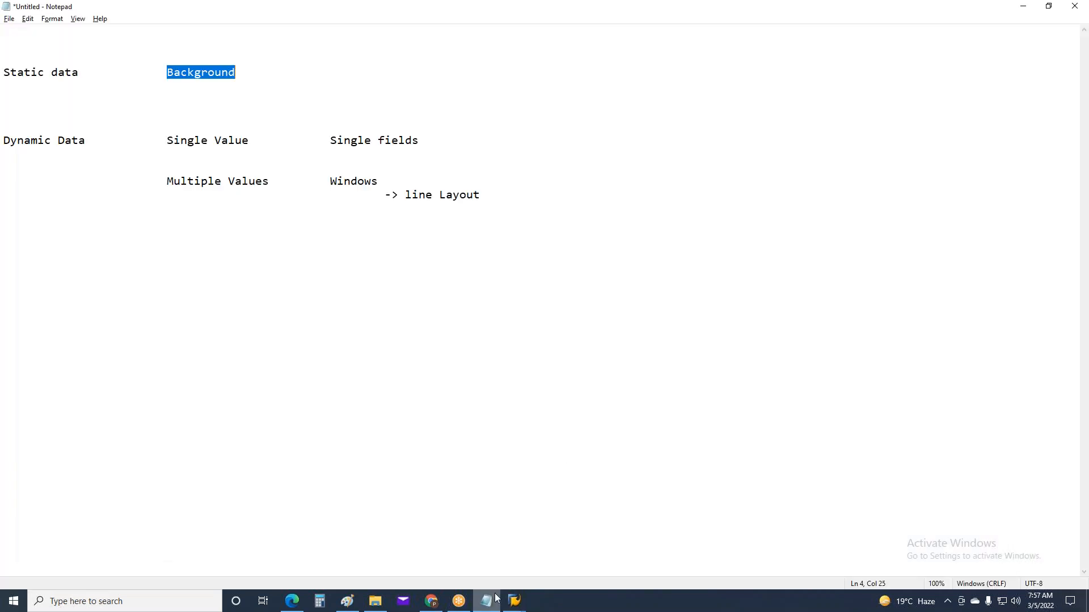
click(352, 210)
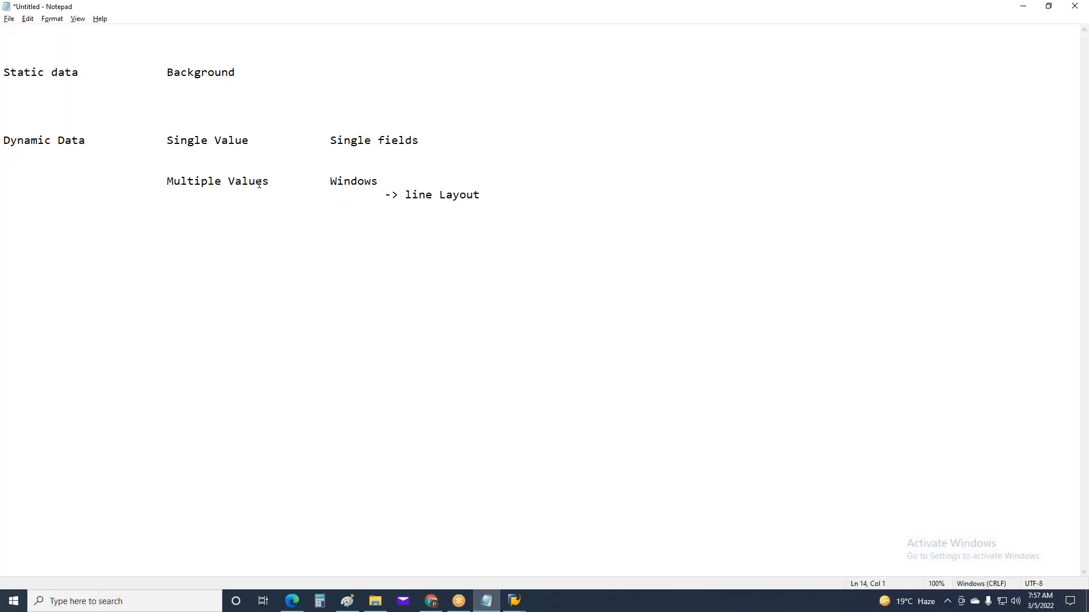
click(42, 125)
click(164, 140)
key(Return)
key(Tab)
key(Tab)
key(Tab)
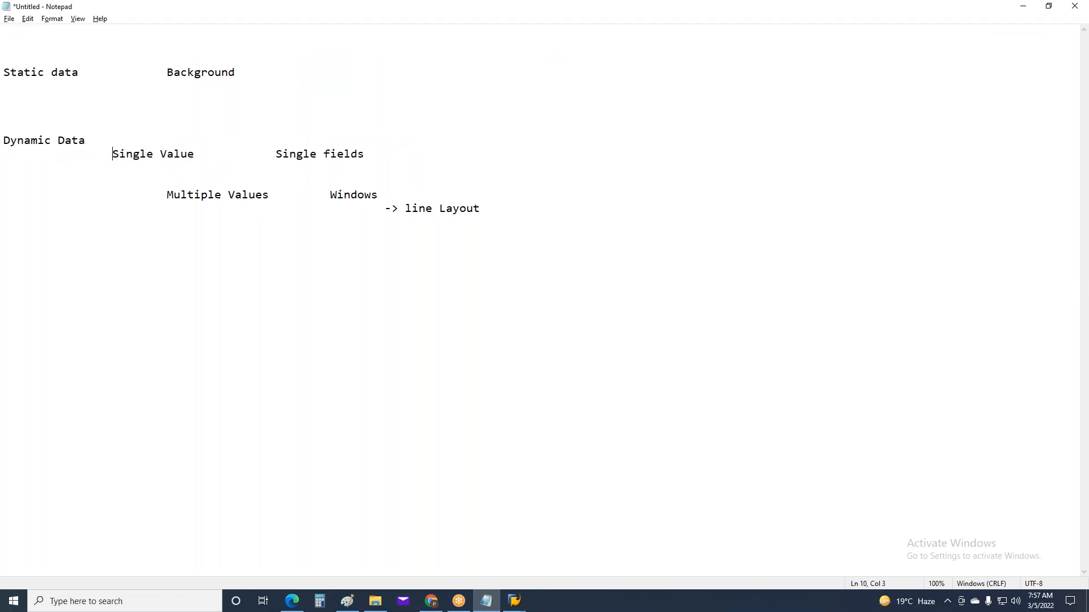
click(155, 132)
click(164, 144)
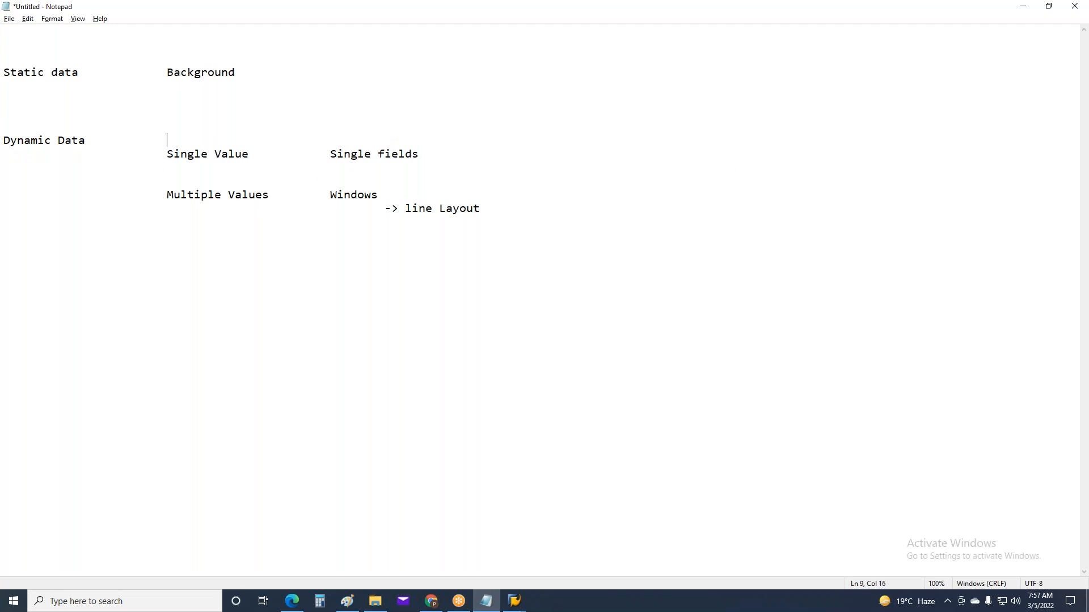
Step: Write "(Infotypes, IMG tables, Payroll results tables)" beside "Dynamic Data"
text((Infotypes, IMG tab)
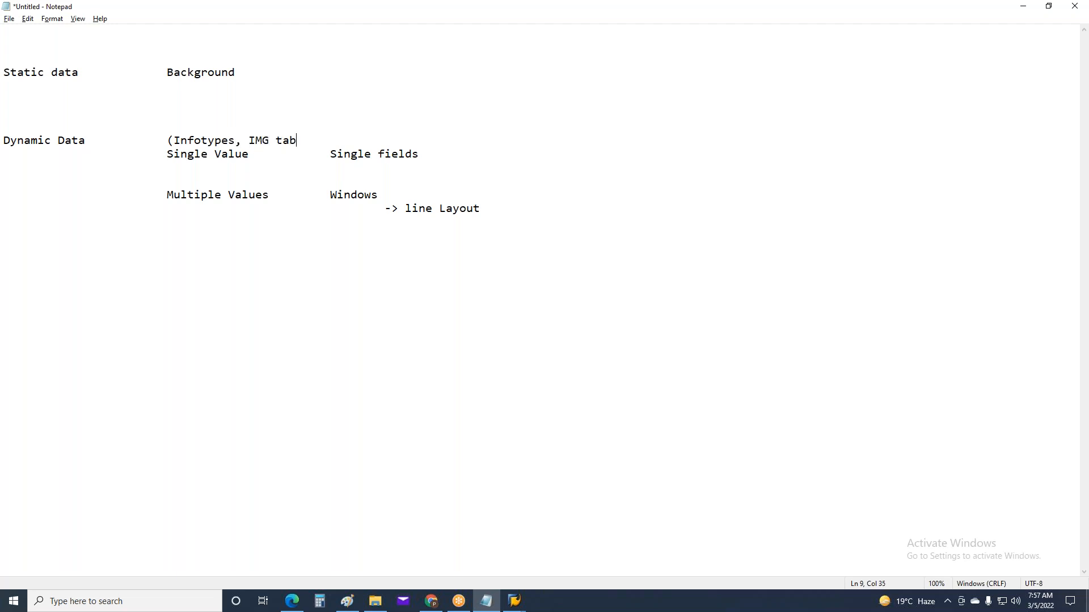
text(les) Cluster tables))
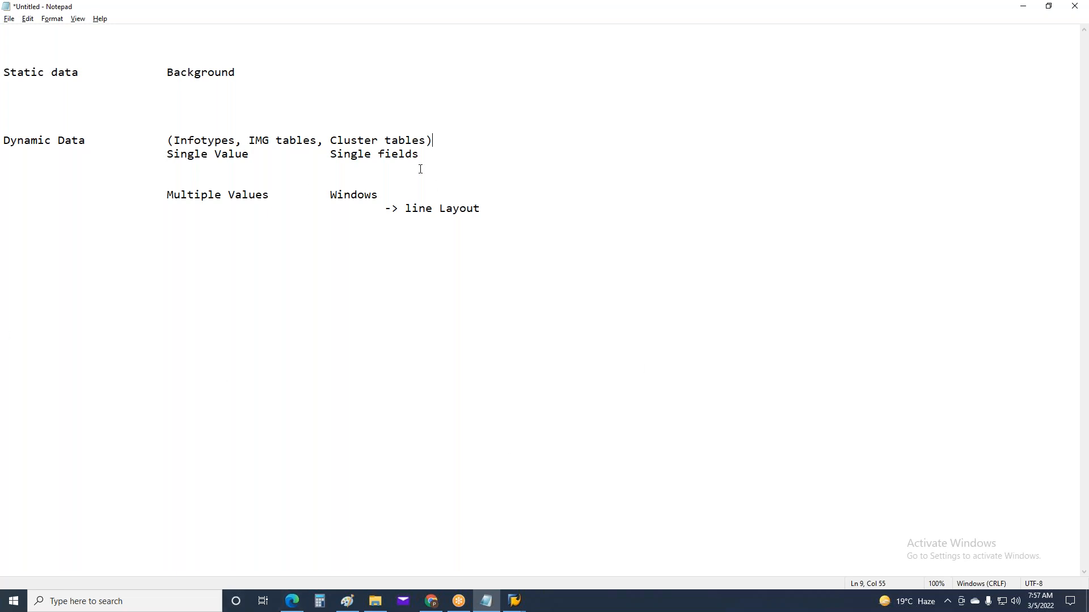
drag(379, 142, 332, 144)
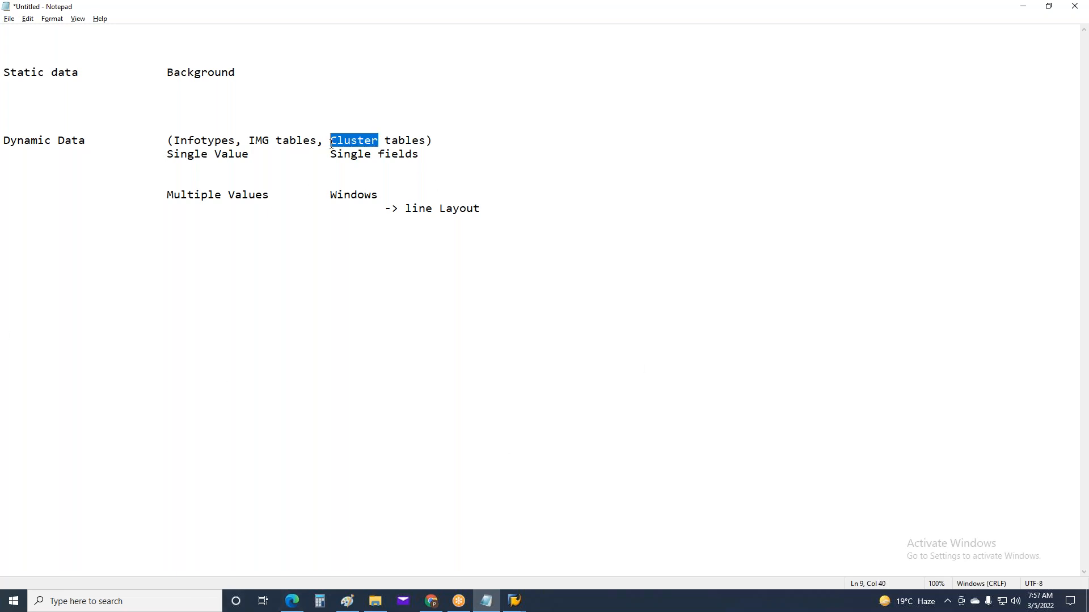
text(Payroll)
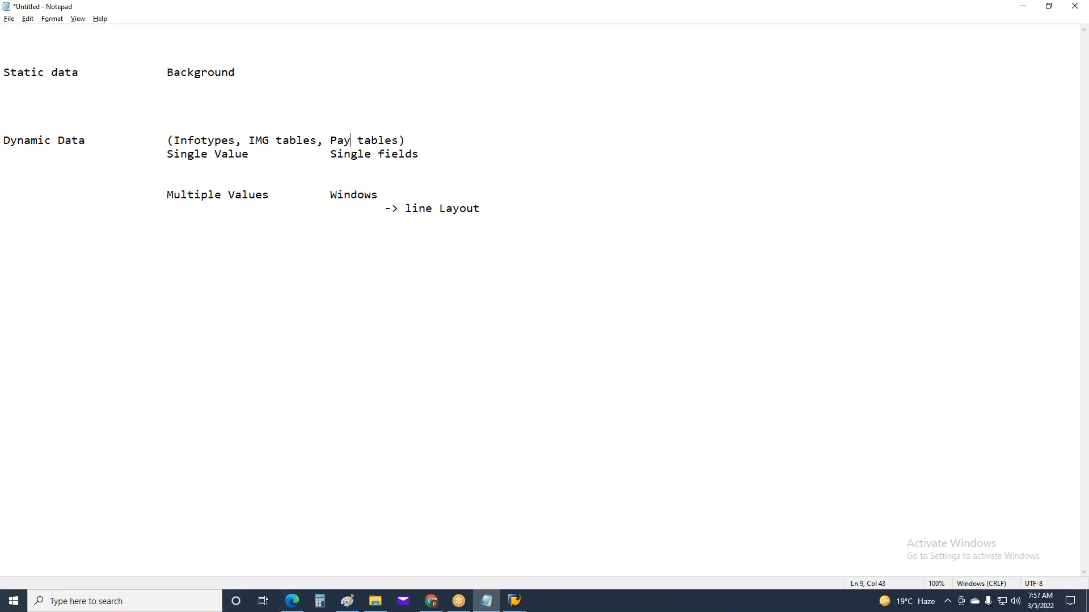
text( results)
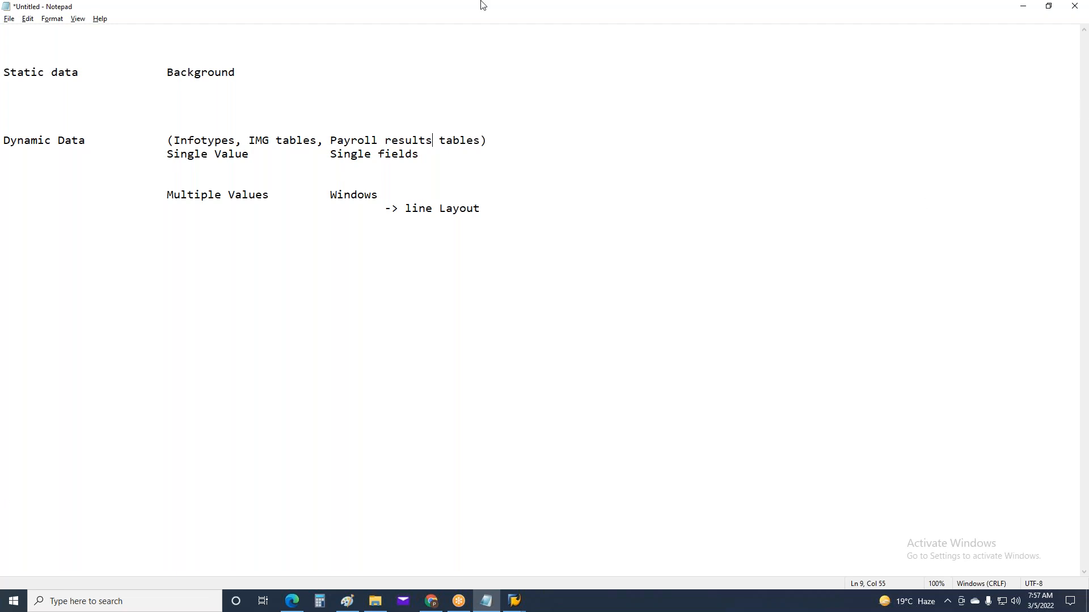
Step: Add "Table-Field" at the end of the "Dynamic Data" line and highlight the dynamic data notes
drag(90, 144, 9, 142)
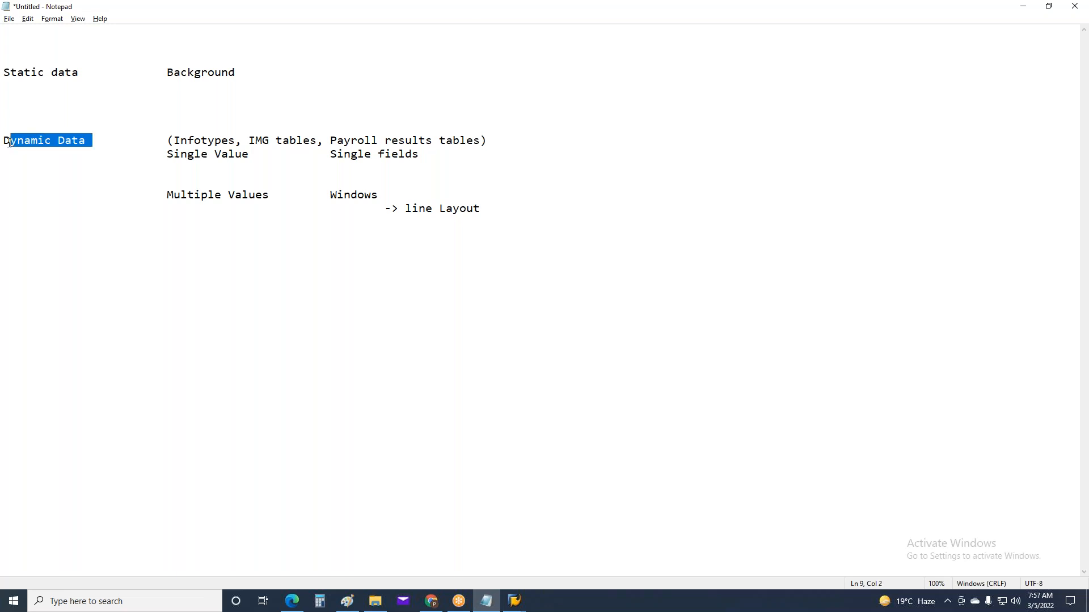
click(501, 147)
text(Table)
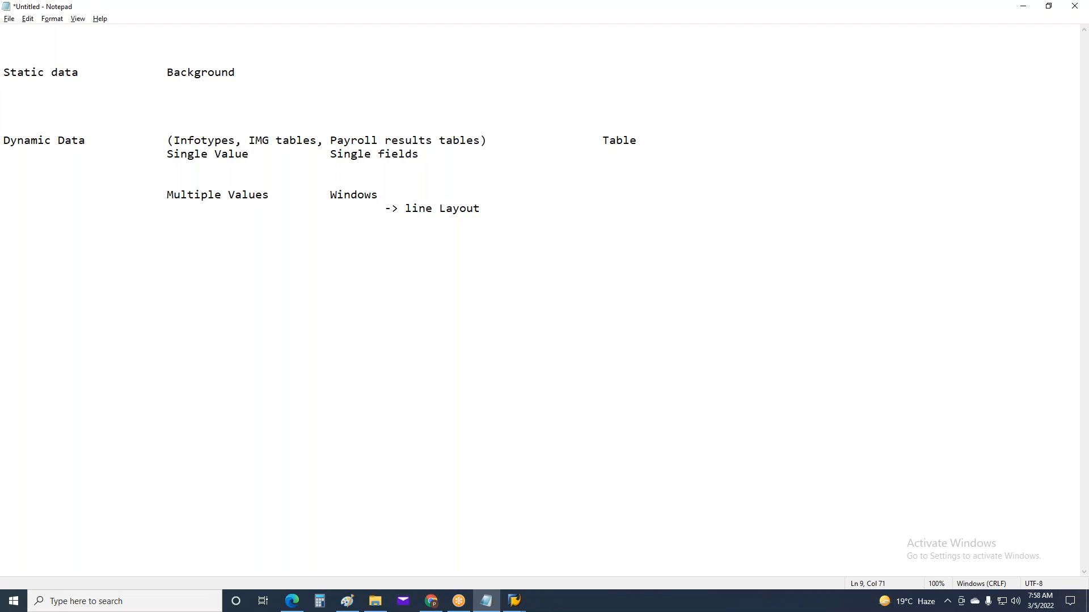
text(-Field)
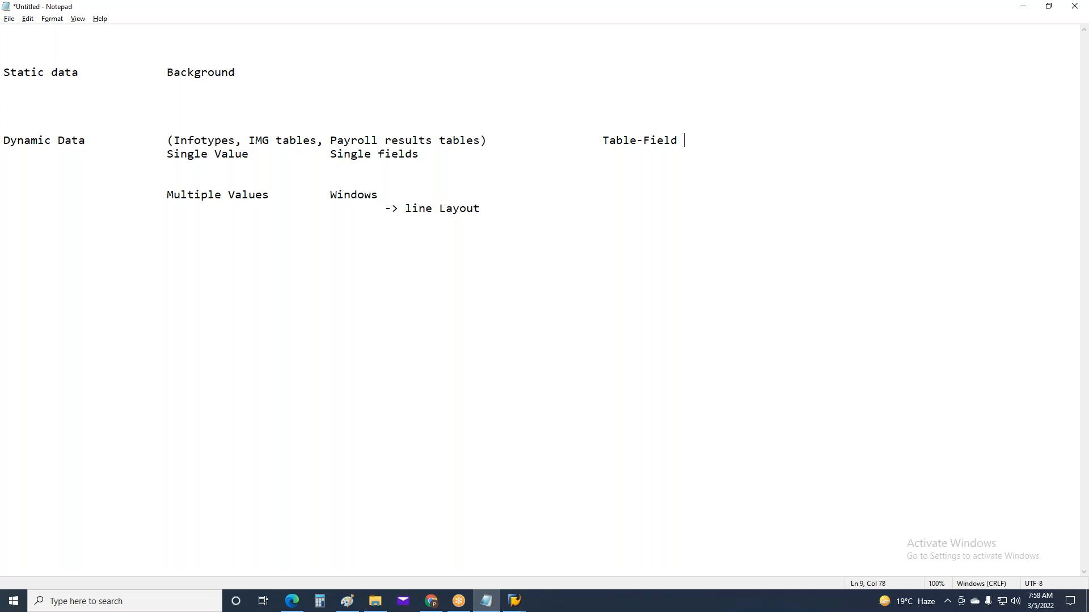
drag(636, 146, 679, 141)
drag(600, 141, 739, 148)
click(4, 221)
drag(162, 141, 506, 215)
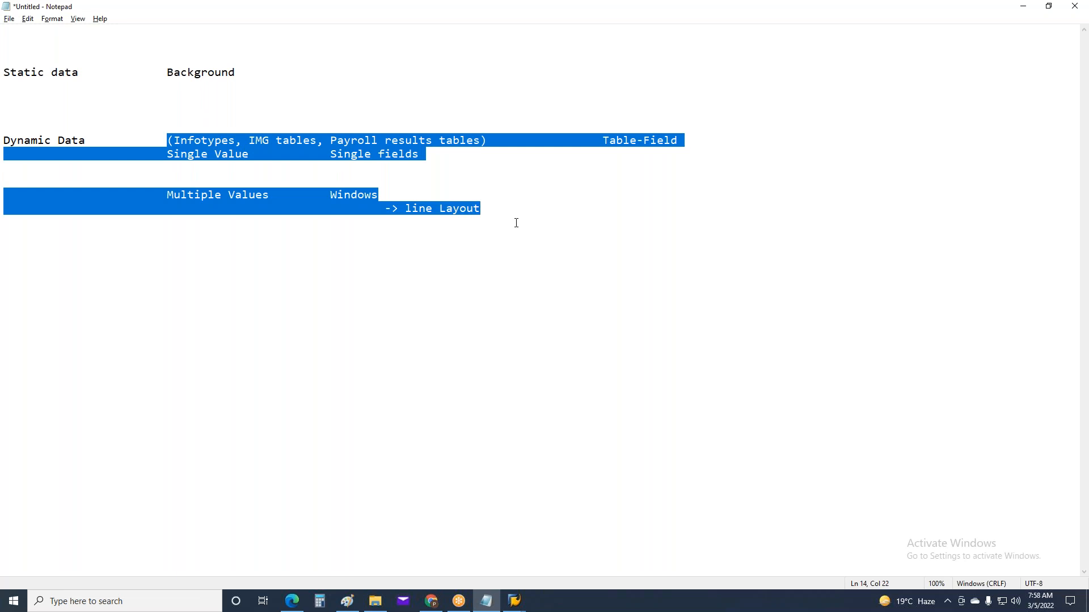
Step: Switch back to the form editor and try inserting a table field from P0002 (Personal data) after the Name label on line 002
key(alt+Tab)
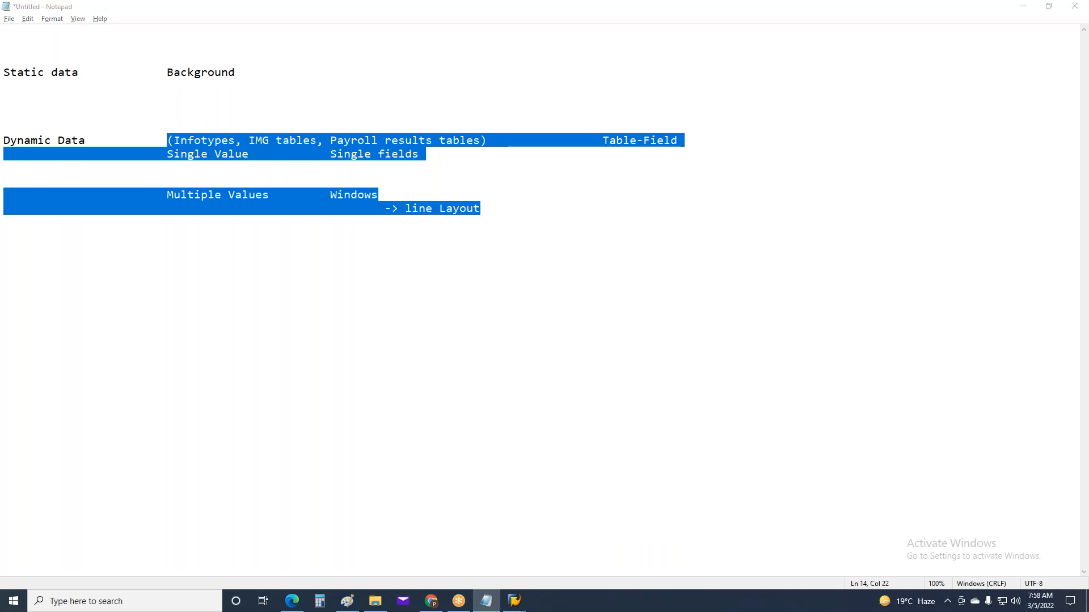
click(235, 191)
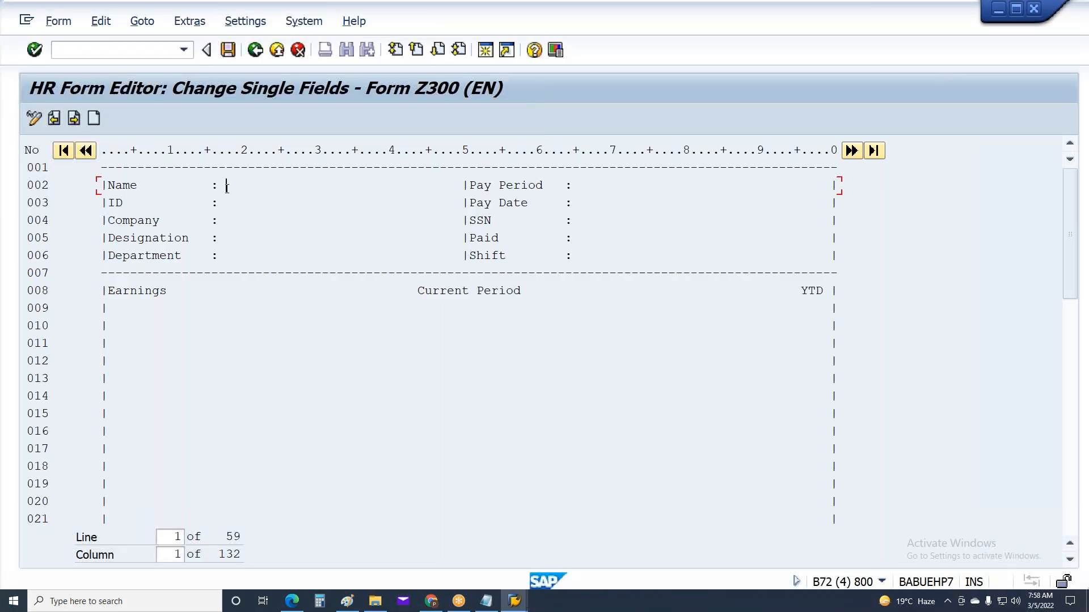
click(94, 117)
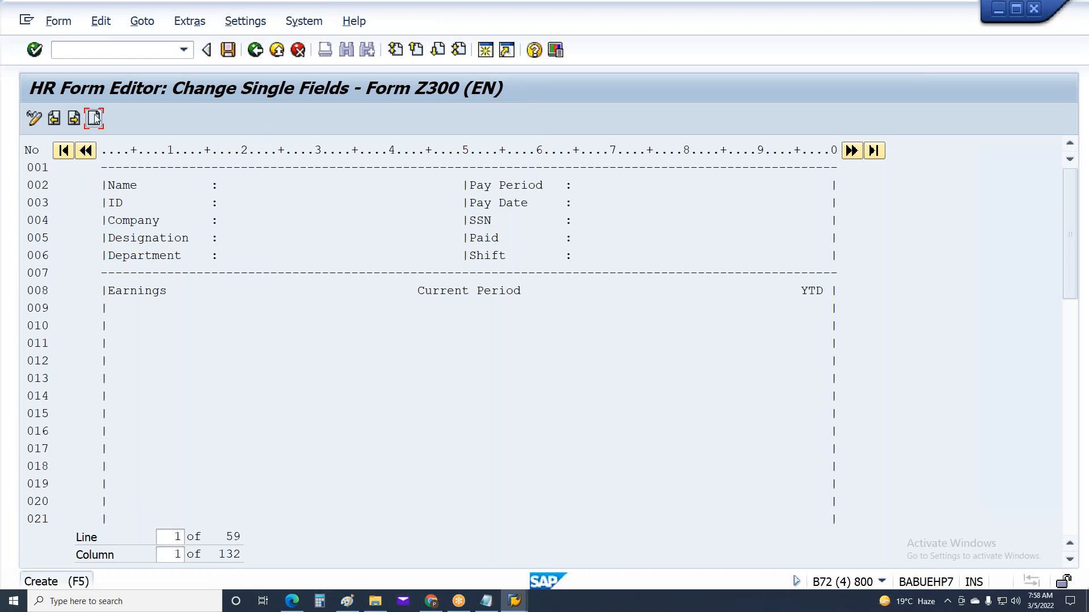
click(197, 324)
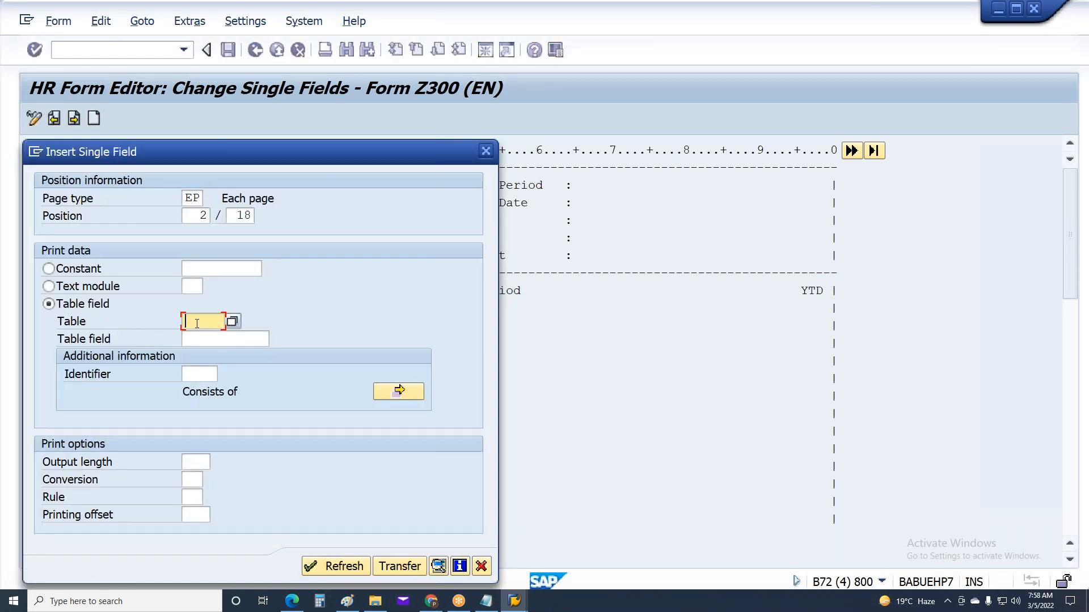
click(232, 321)
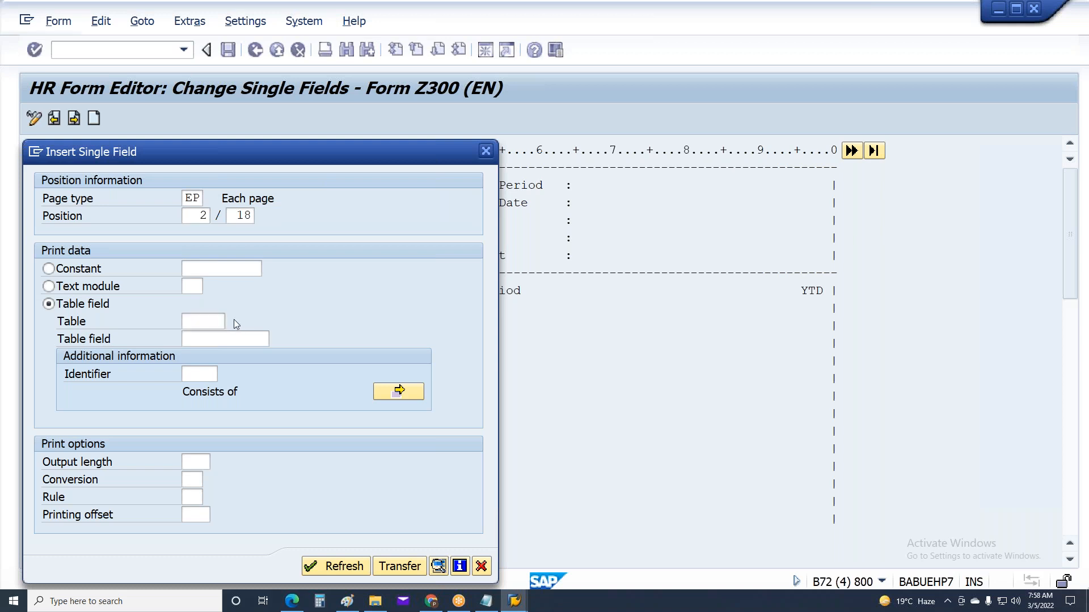
scroll(207, 321, down, 5)
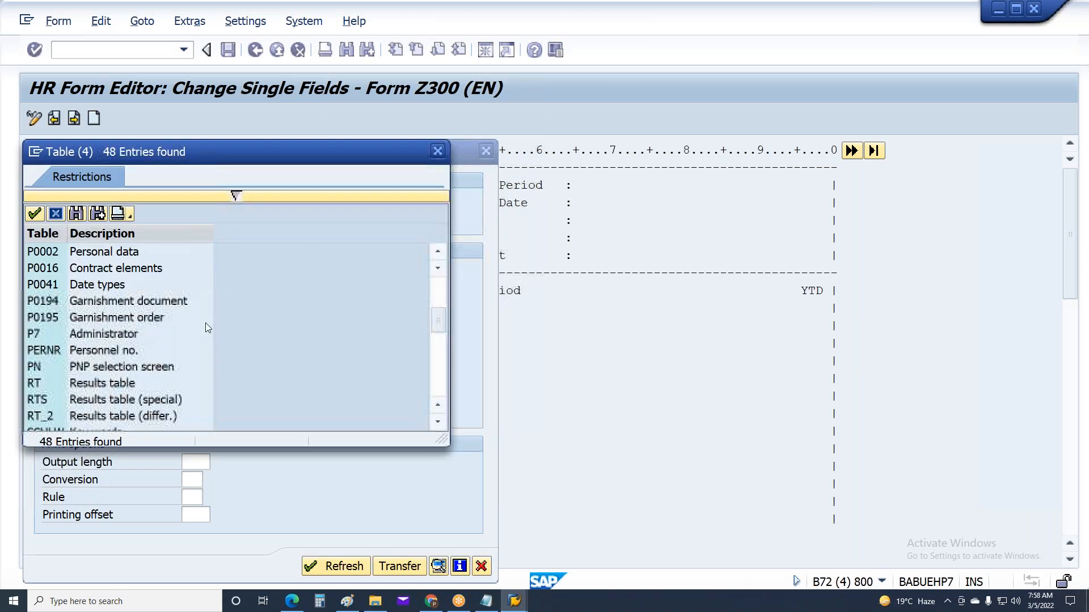
scroll(206, 316, down, 6)
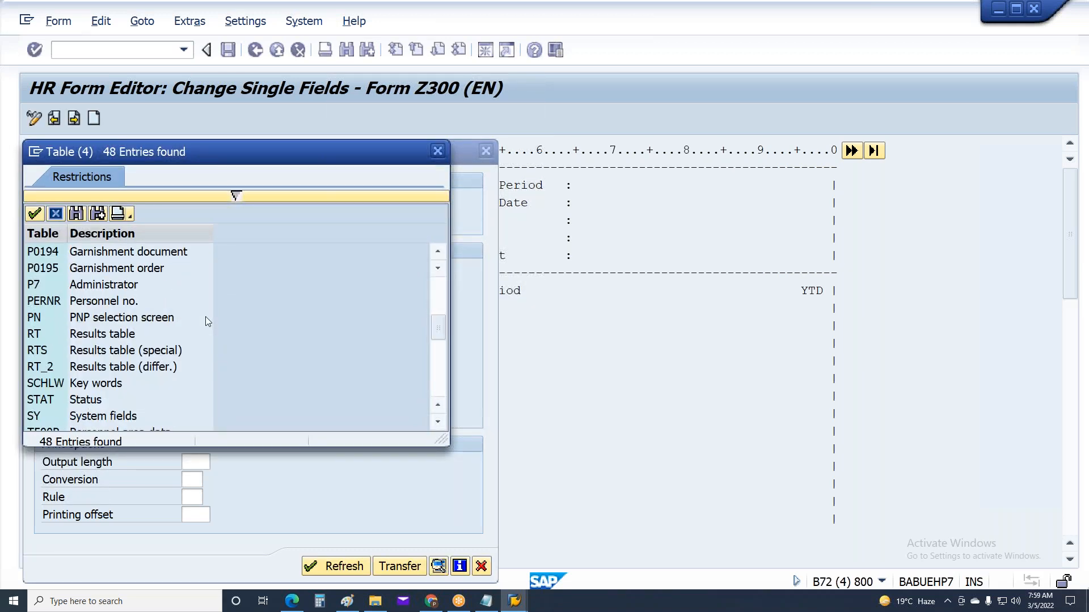
scroll(205, 314, down, 3)
scroll(205, 311, up, 12)
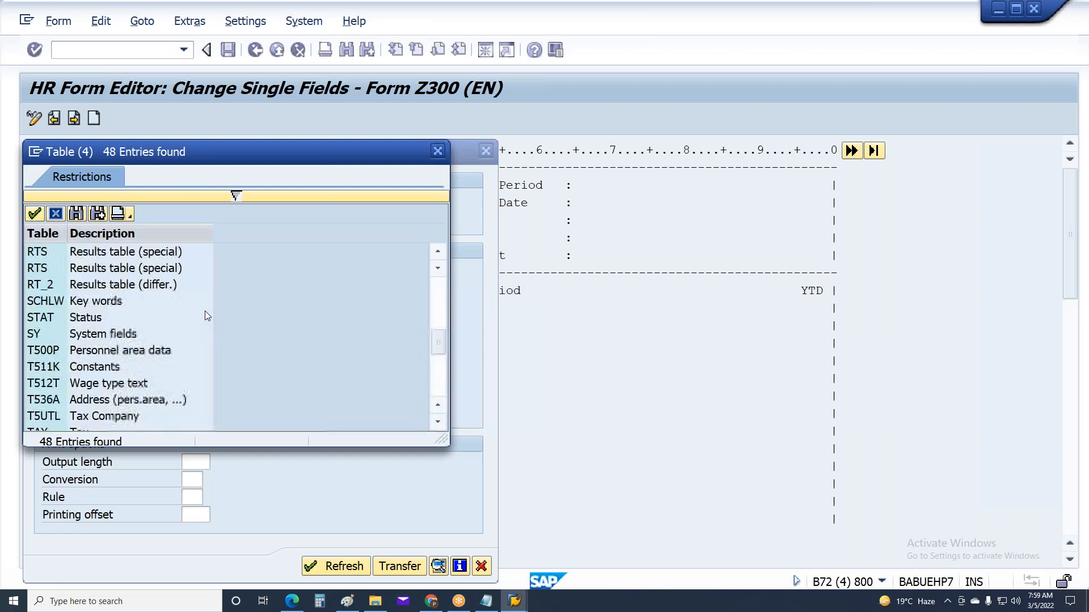
scroll(206, 311, down, 2)
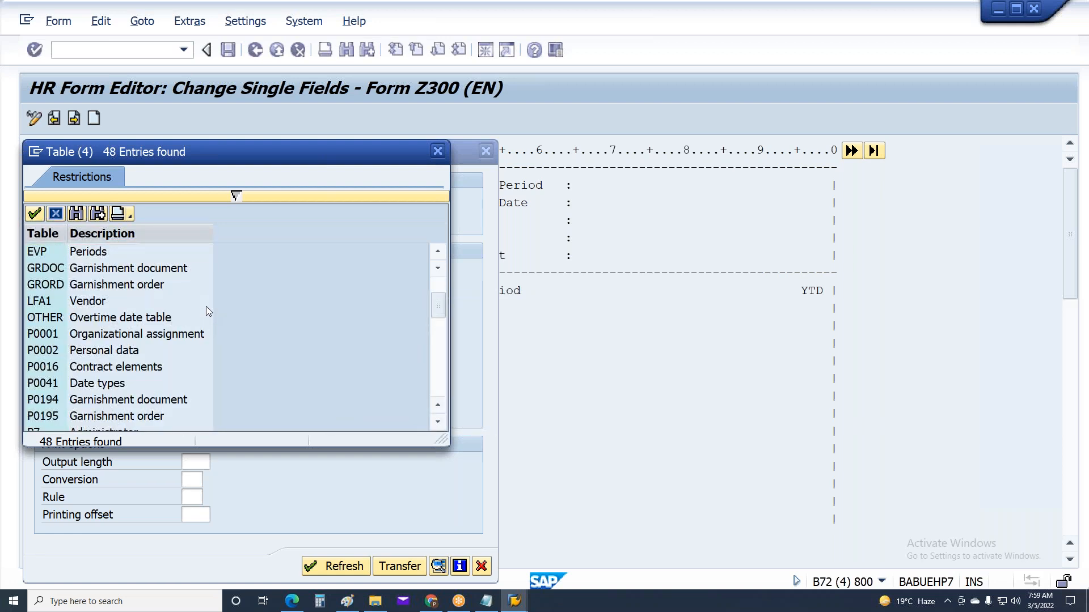
double_click(78, 355)
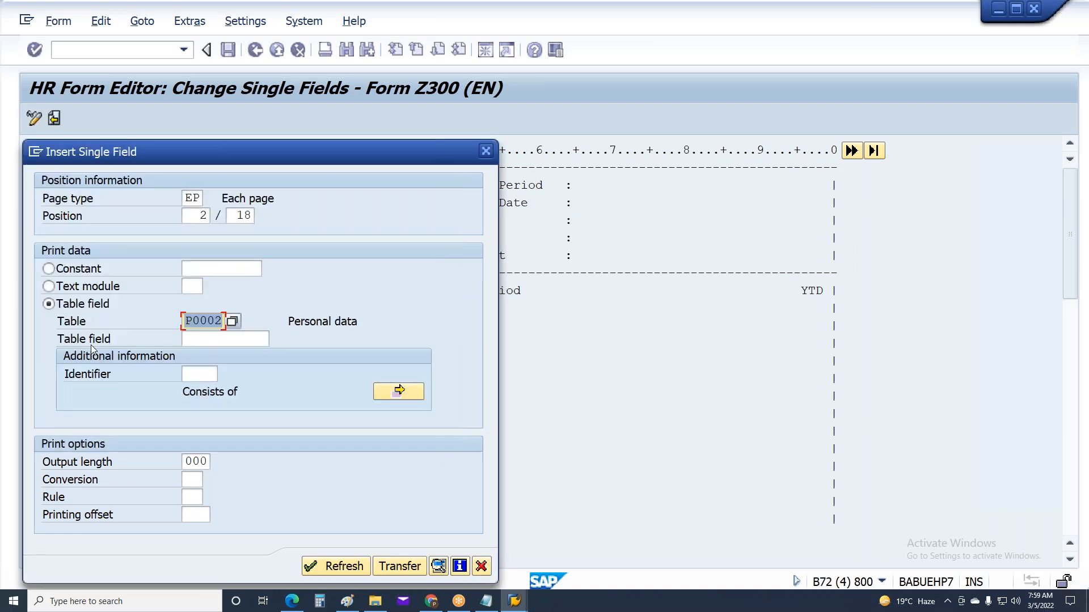
click(54, 307)
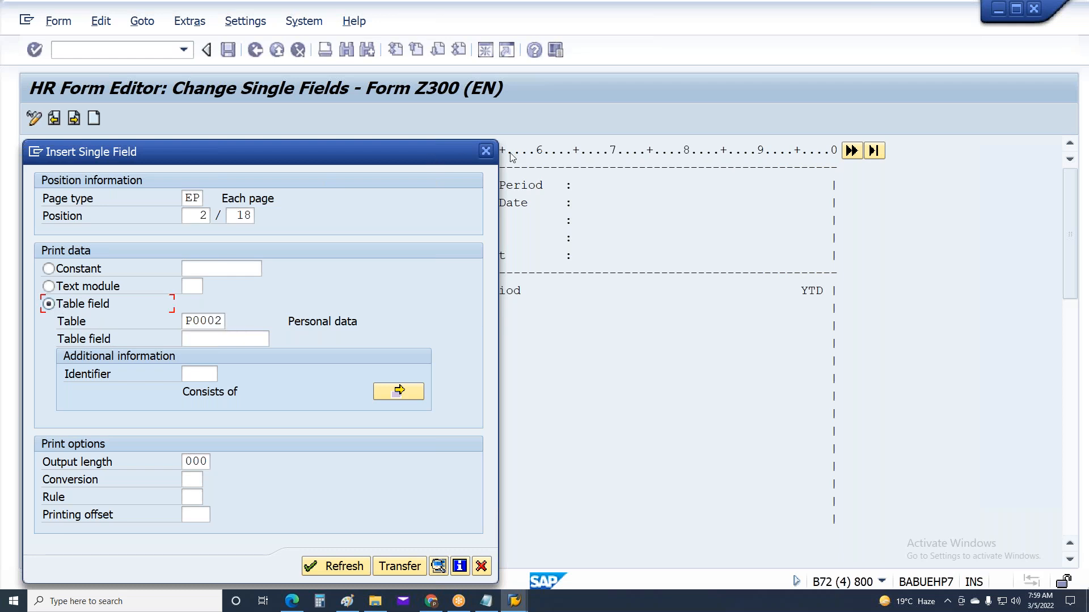
click(485, 150)
click(221, 186)
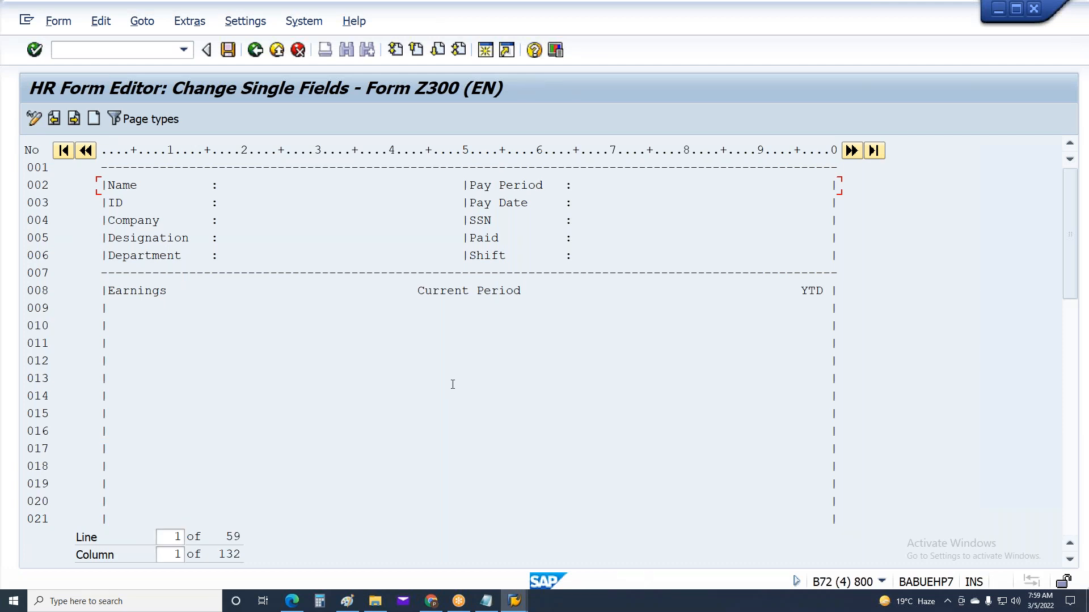
click(97, 124)
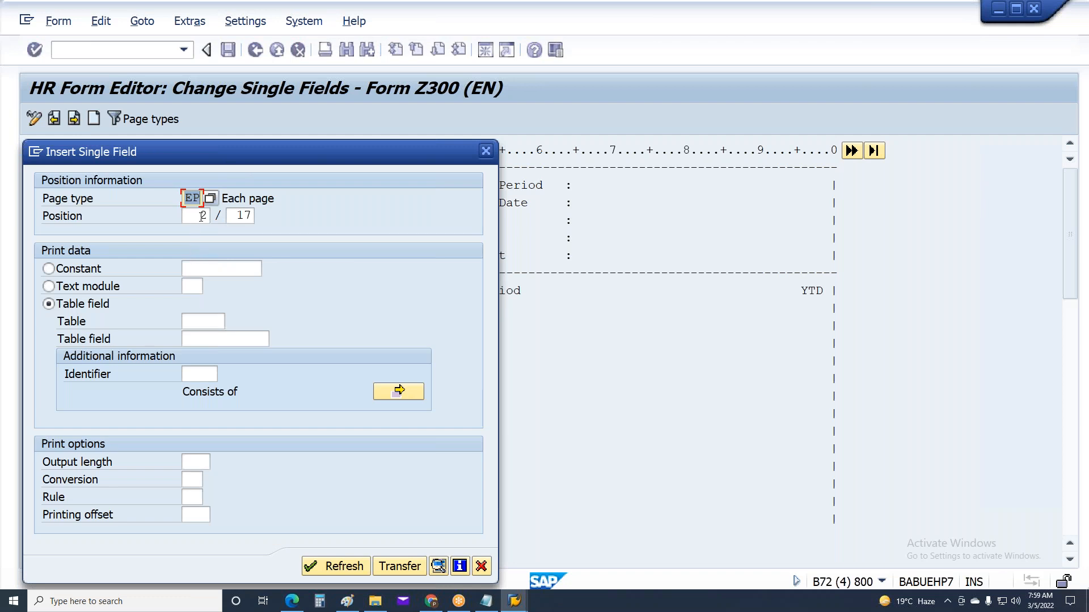
click(107, 266)
click(222, 269)
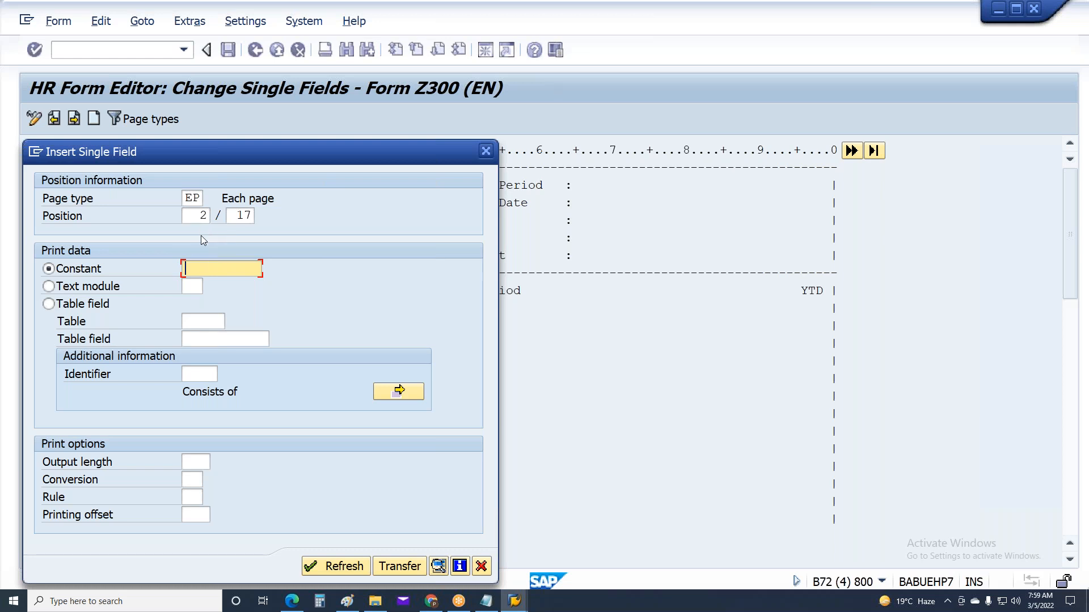
click(79, 270)
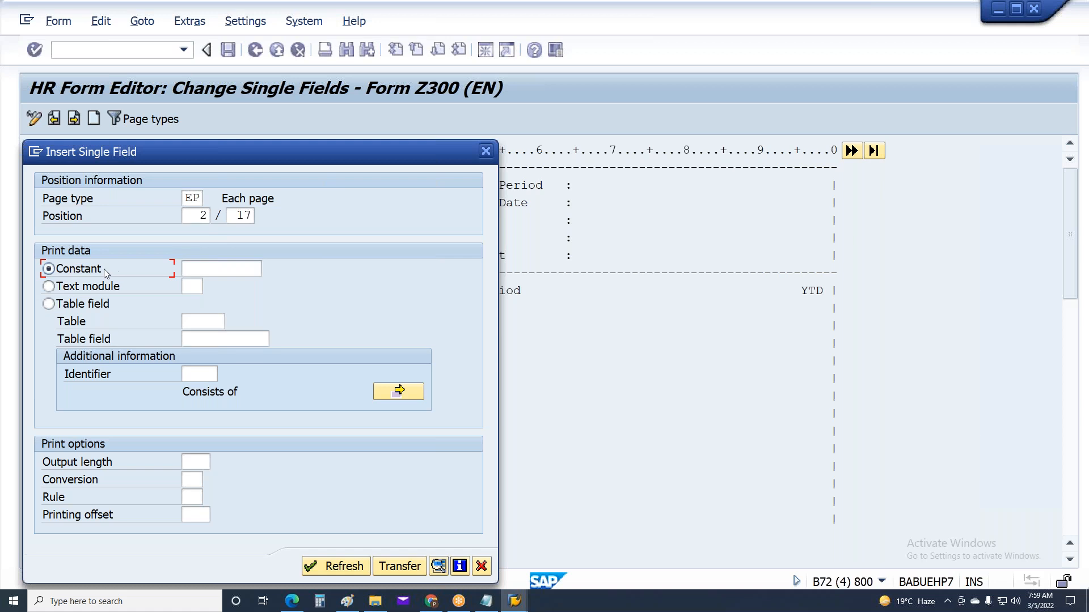
click(217, 270)
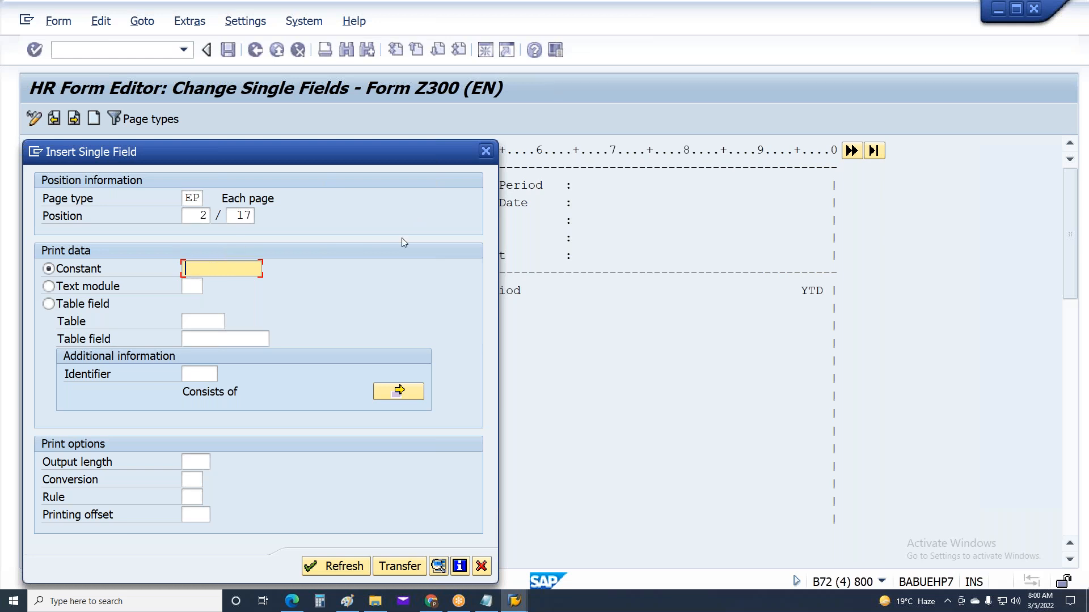
click(486, 150)
click(505, 239)
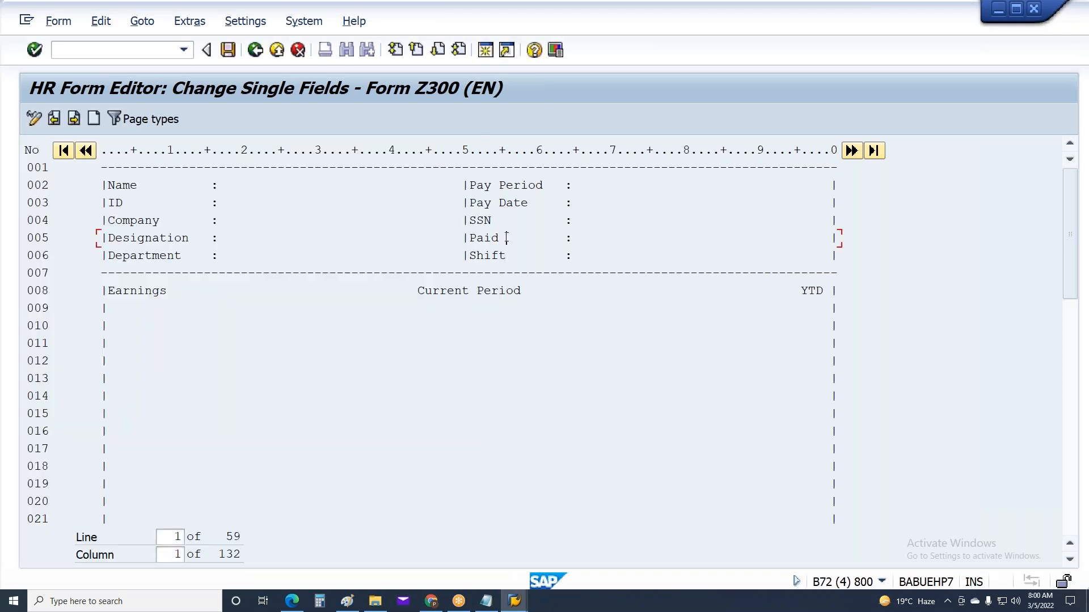
drag(507, 239, 545, 240)
drag(506, 241, 549, 241)
click(505, 235)
Step: Create a single field after the Name label at position 2/17, using table P0002 and table field NACHN (Last name)
click(93, 119)
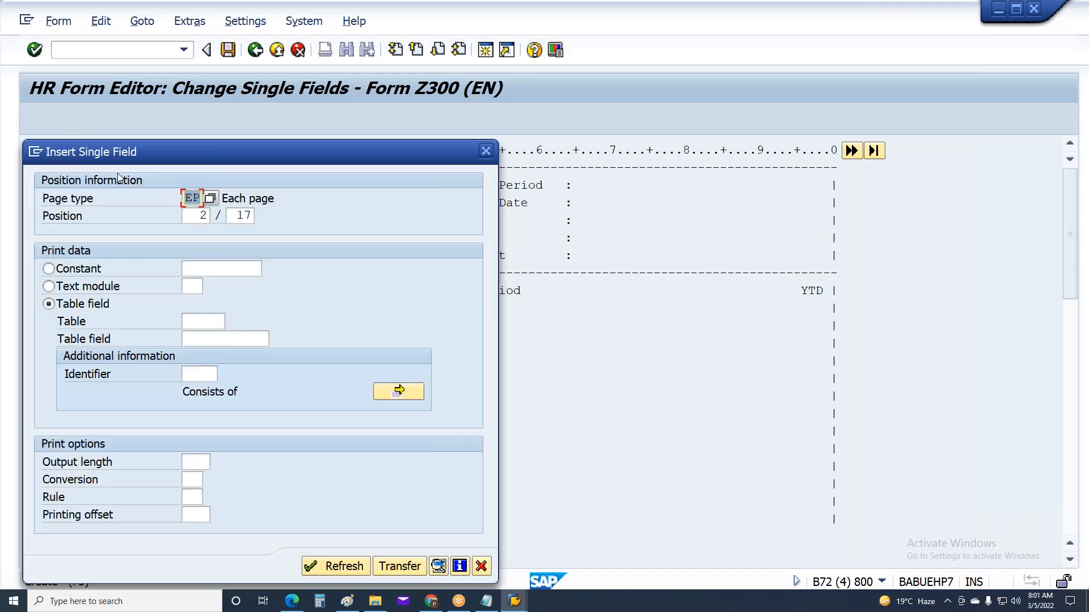
click(212, 321)
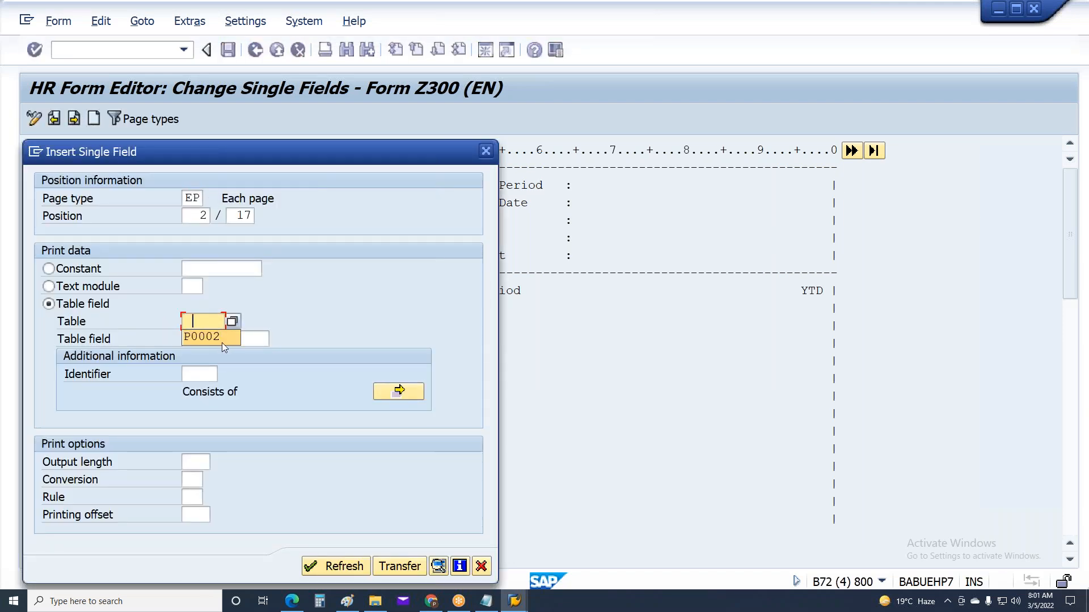
click(218, 340)
click(275, 338)
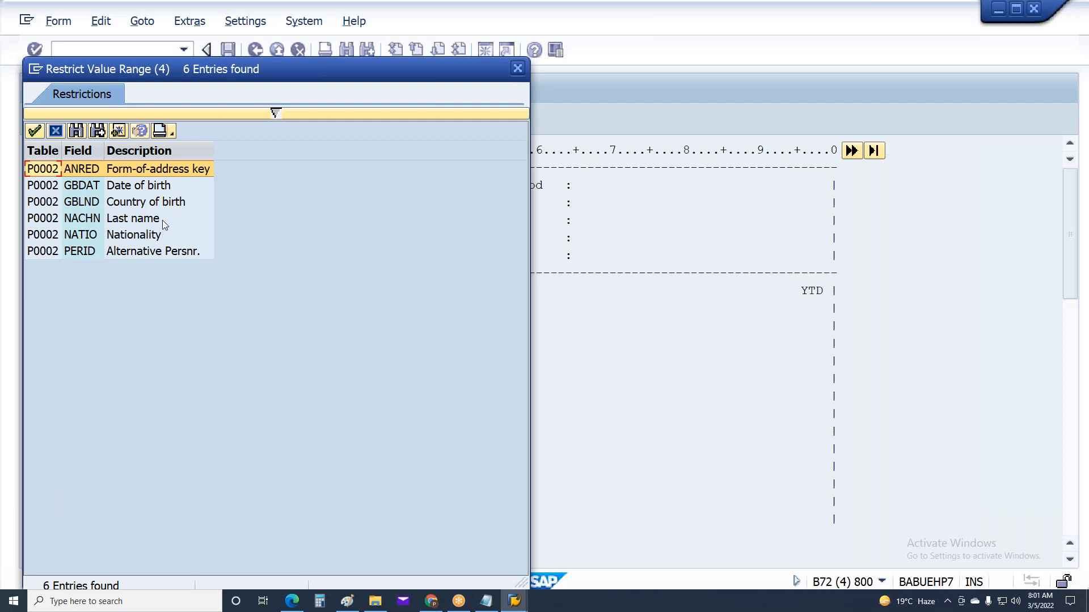
double_click(164, 170)
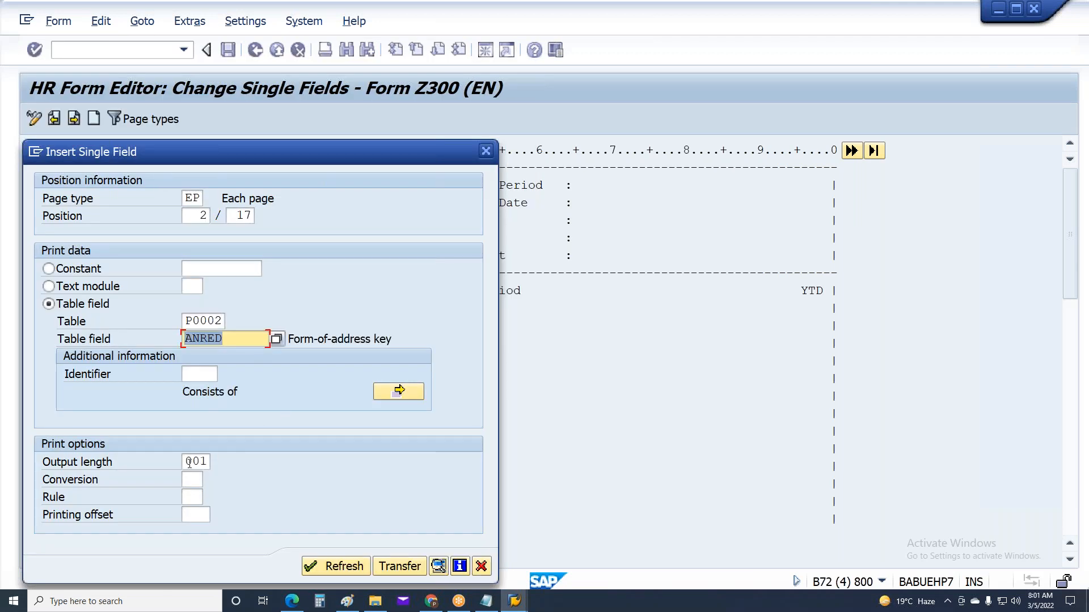
click(276, 338)
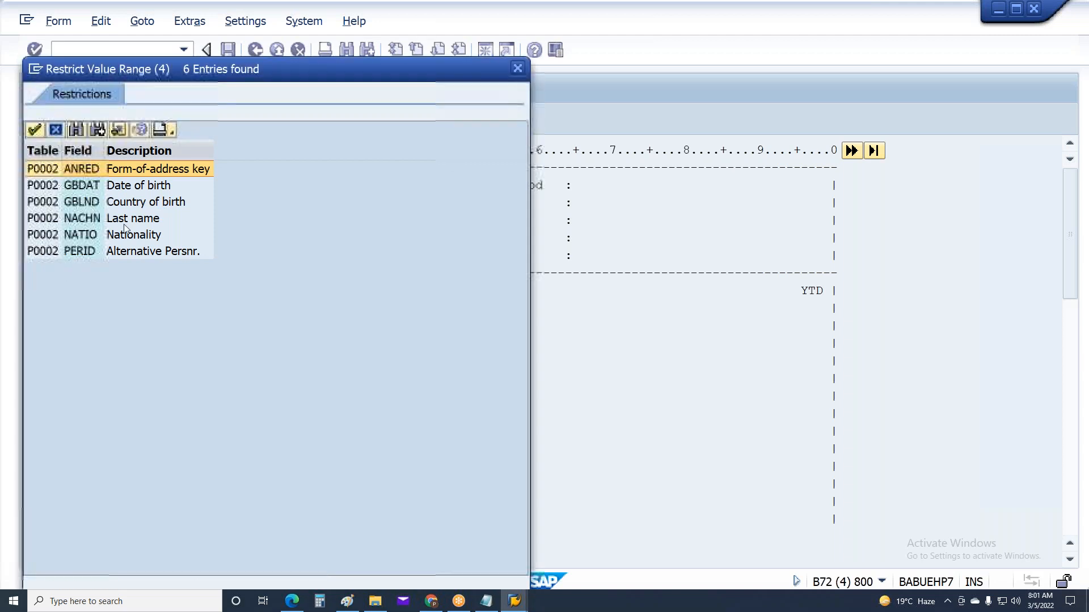
double_click(125, 221)
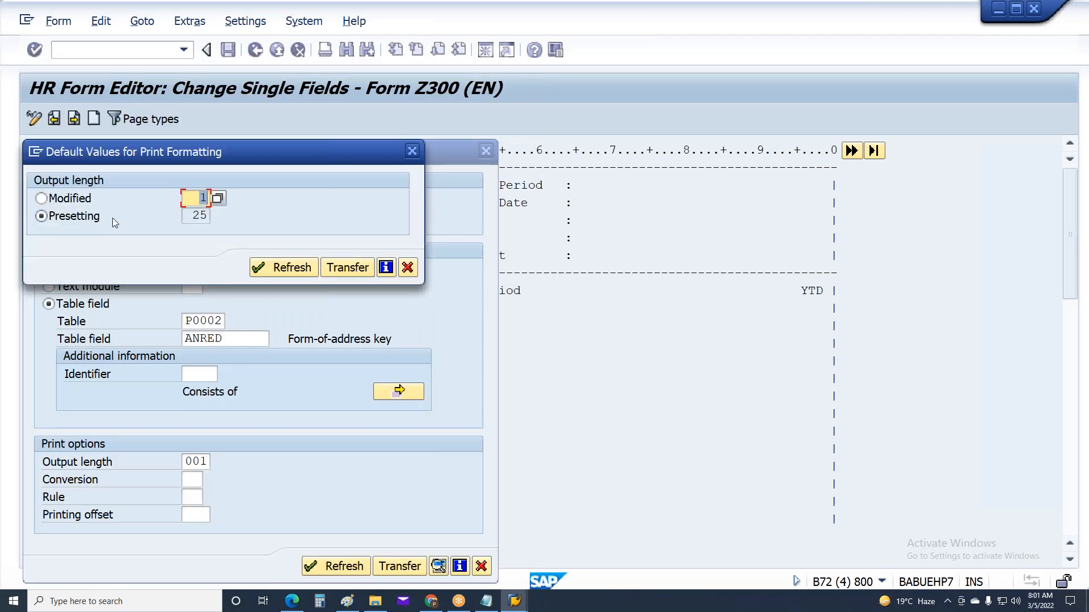
Step: Dismiss the default print formatting values and set the NACHN field's output length to 25
click(411, 269)
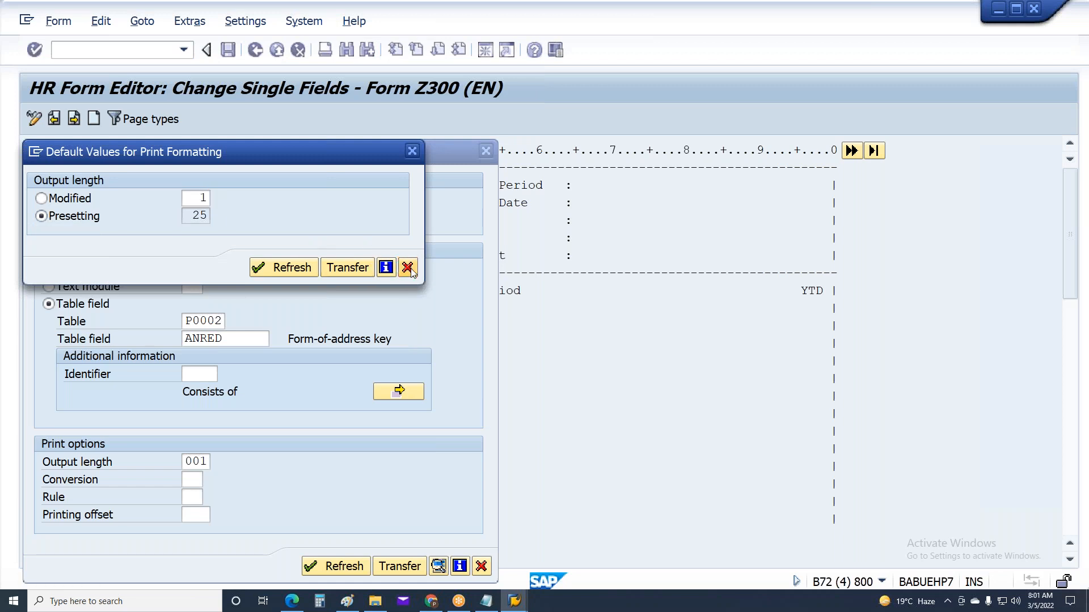
double_click(199, 462)
key(Delete)
click(251, 337)
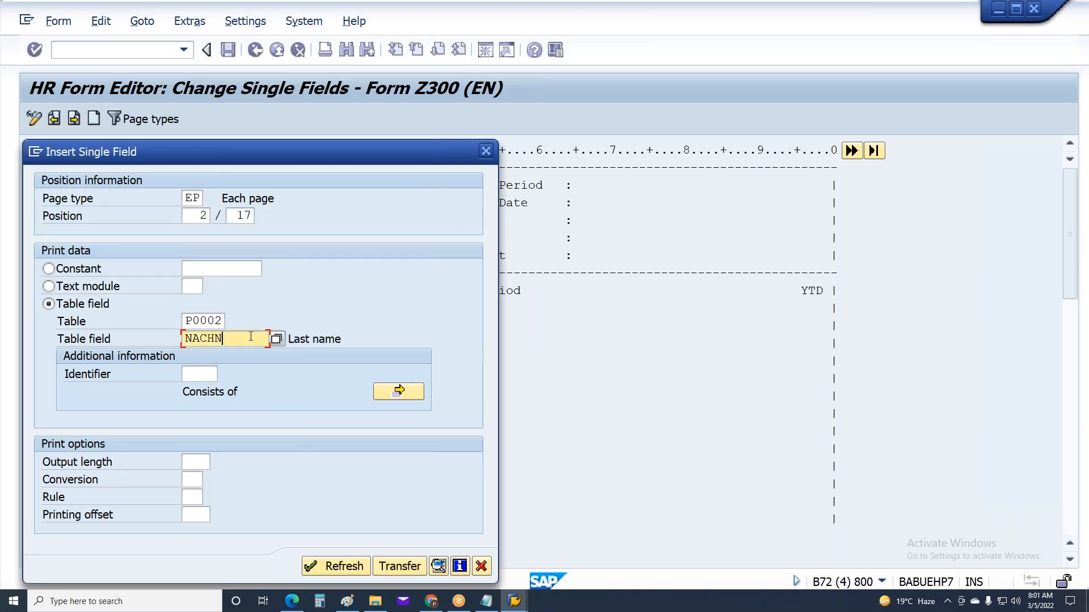
click(211, 461)
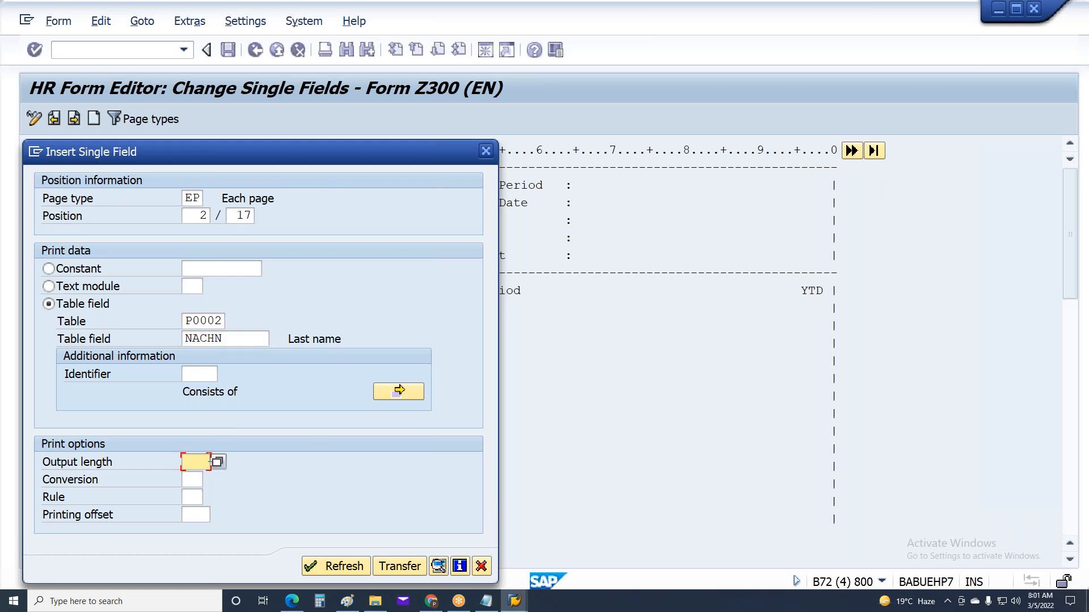
text(25)
Step: Transfer the NACHN field onto line 002 of the form and save form Z300
double_click(232, 338)
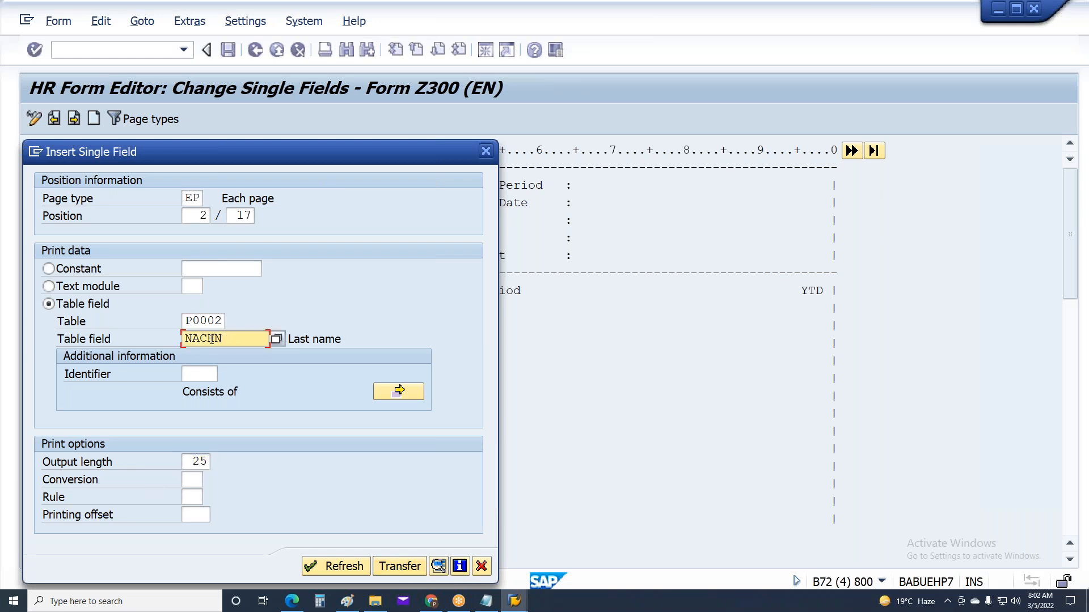
double_click(193, 463)
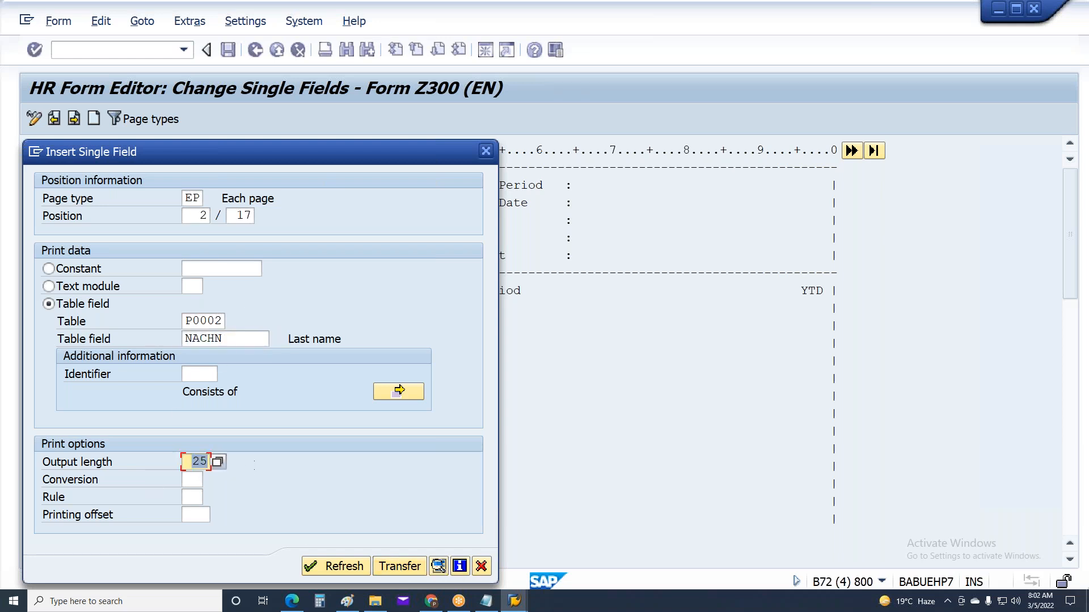
double_click(225, 339)
click(397, 566)
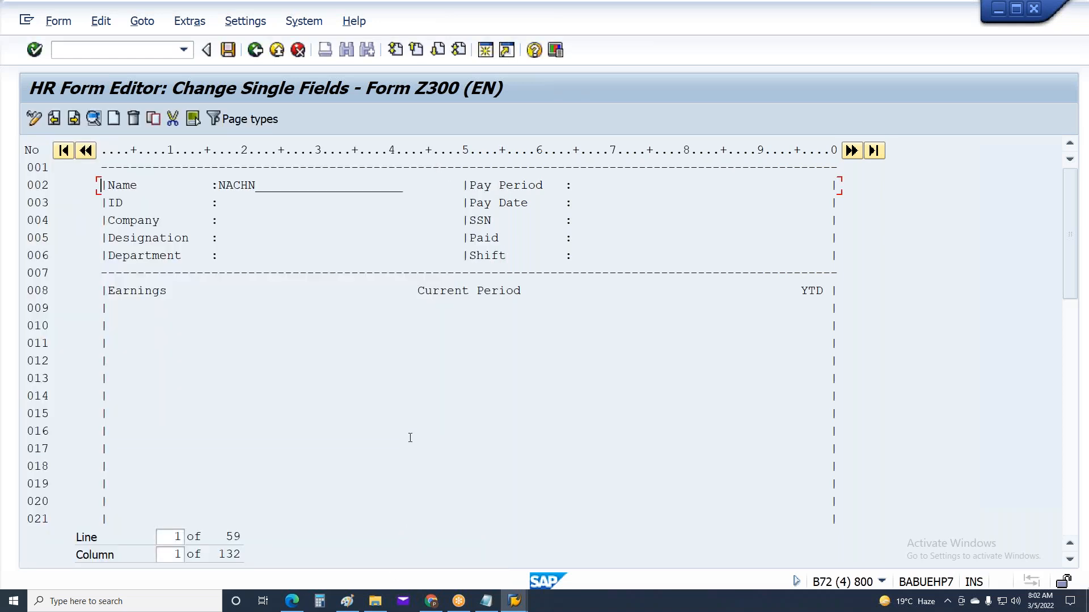
key(ctrl+s)
key(Return)
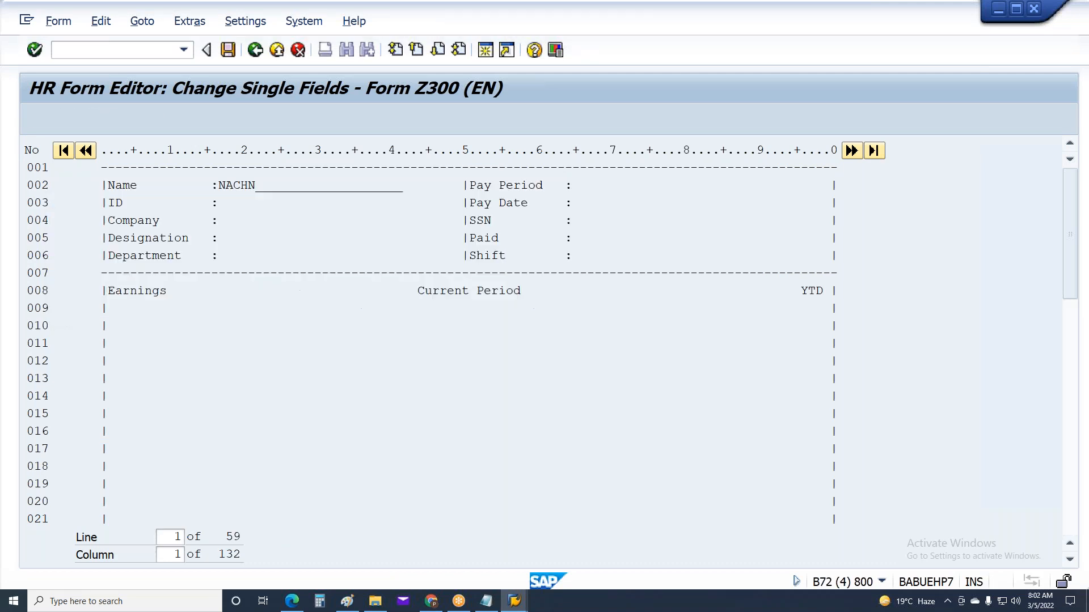
Step: Switch to the Layout Set Display session, exit the payslip and its log display, and rerun the payroll
click(486, 601)
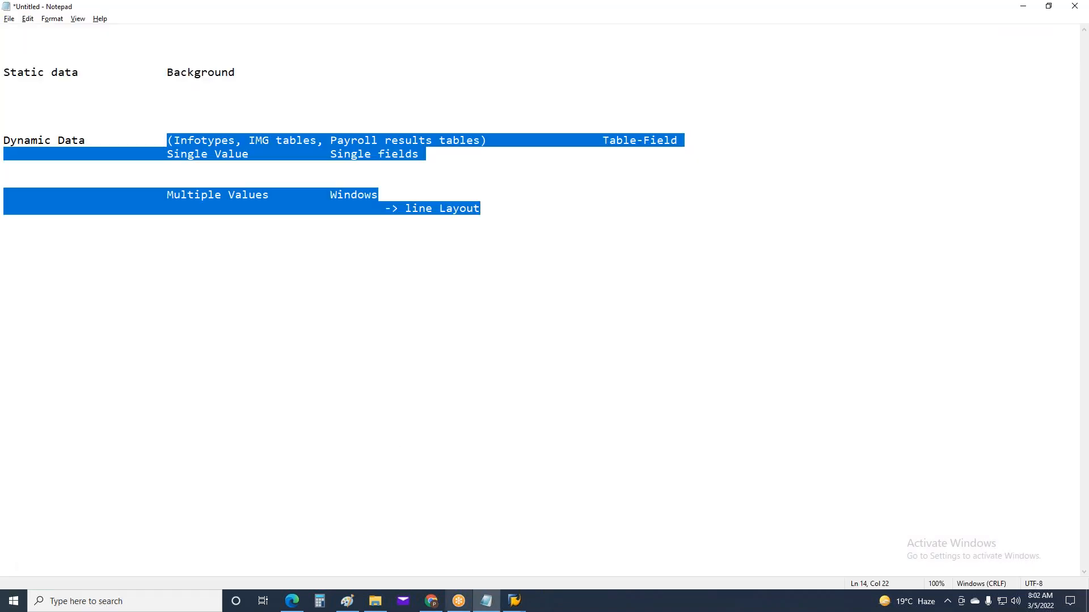
click(514, 601)
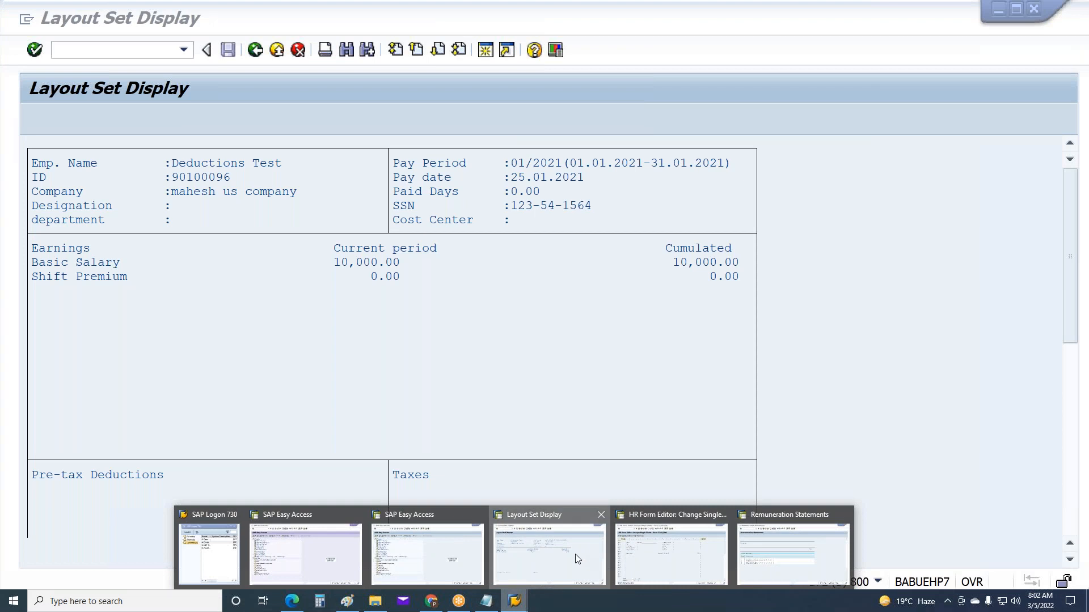
click(575, 553)
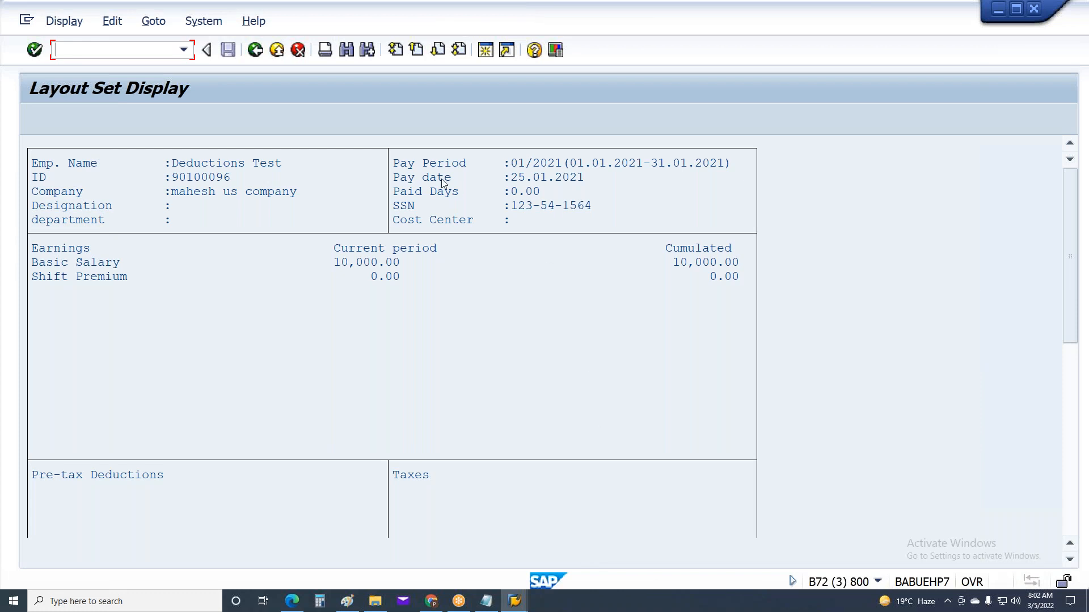
key(F3)
key(F3)
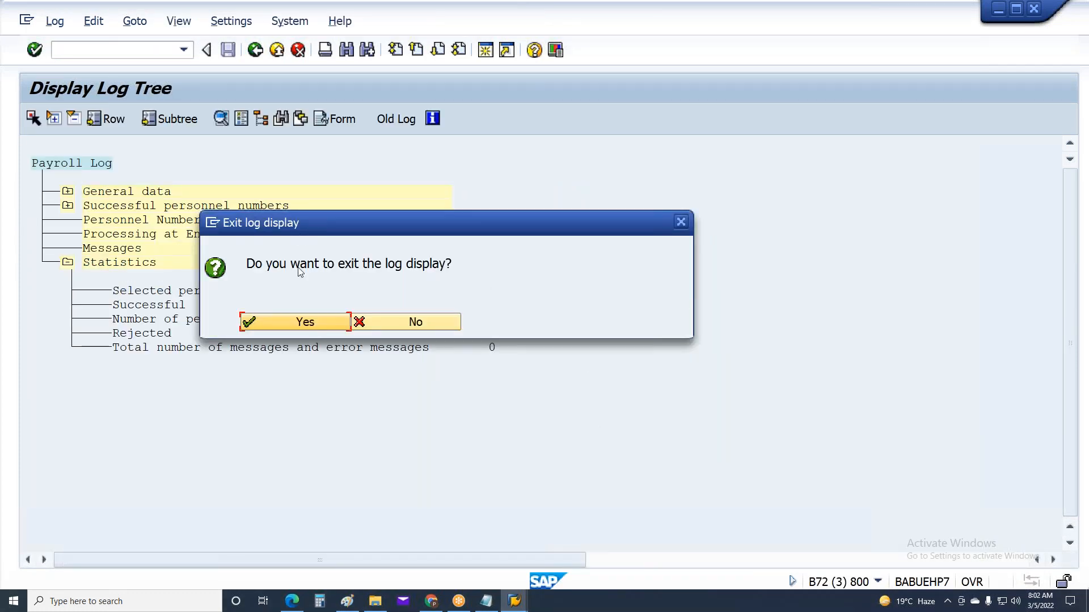
click(302, 319)
key(F8)
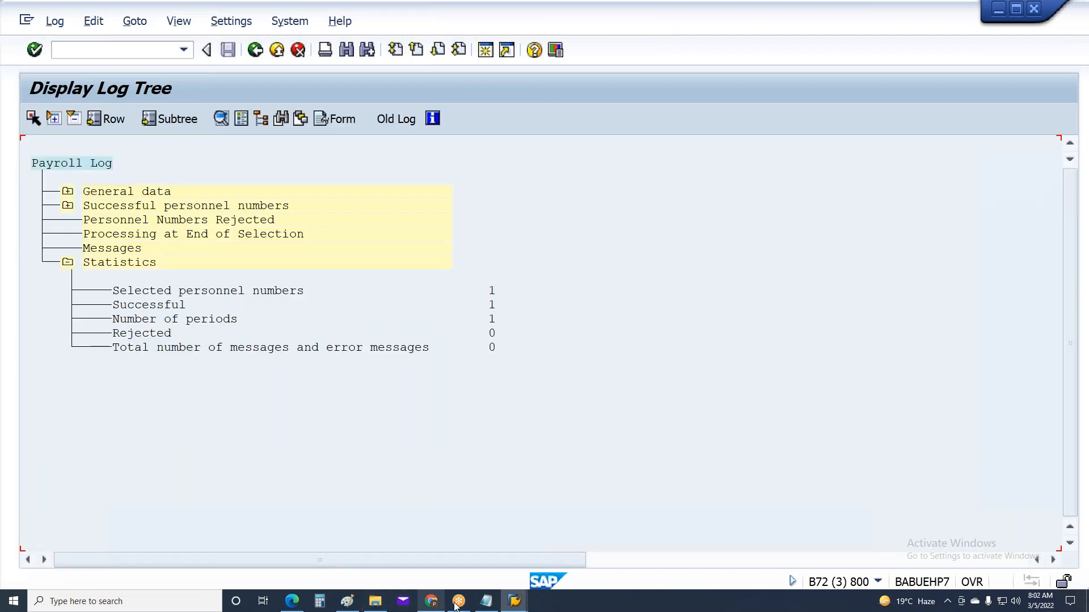
Step: Switch to the Remuneration Statements session, rerun the Z300 payslip and examine the value beside the Name label
click(515, 601)
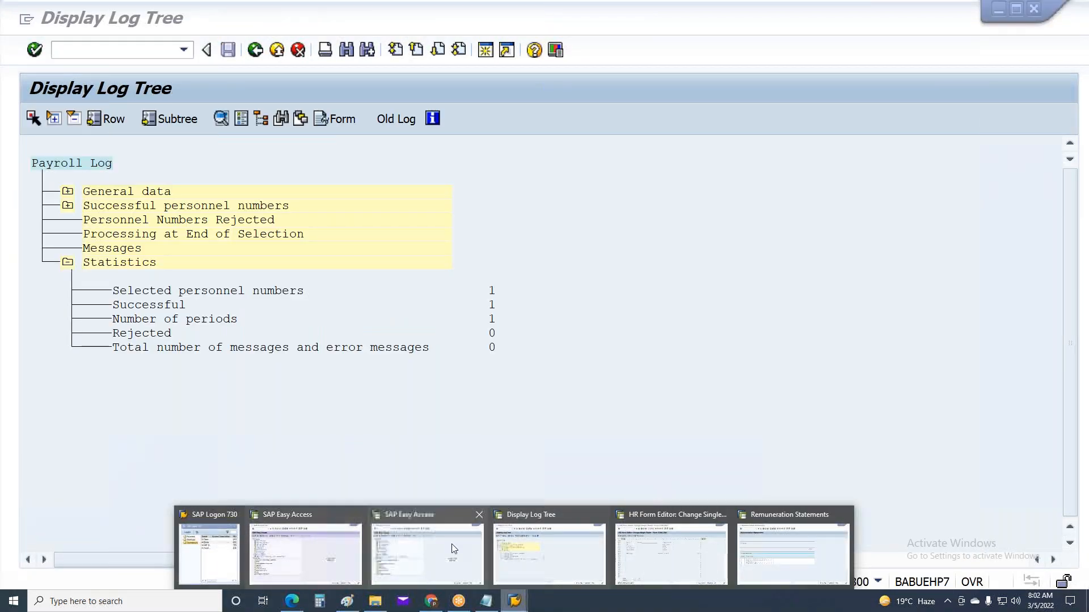
click(791, 545)
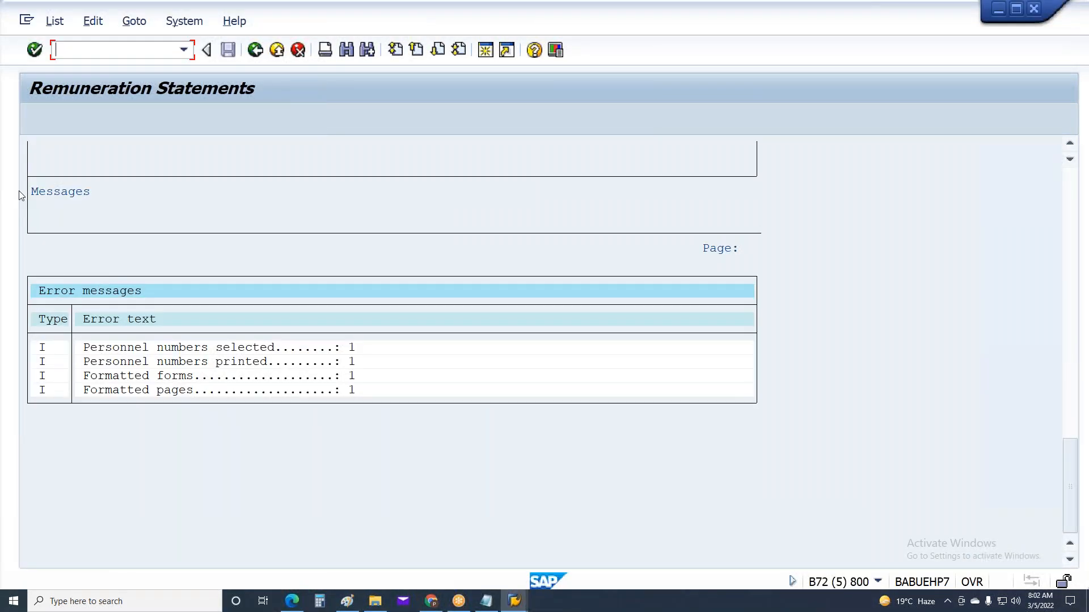
key(F3)
key(F8)
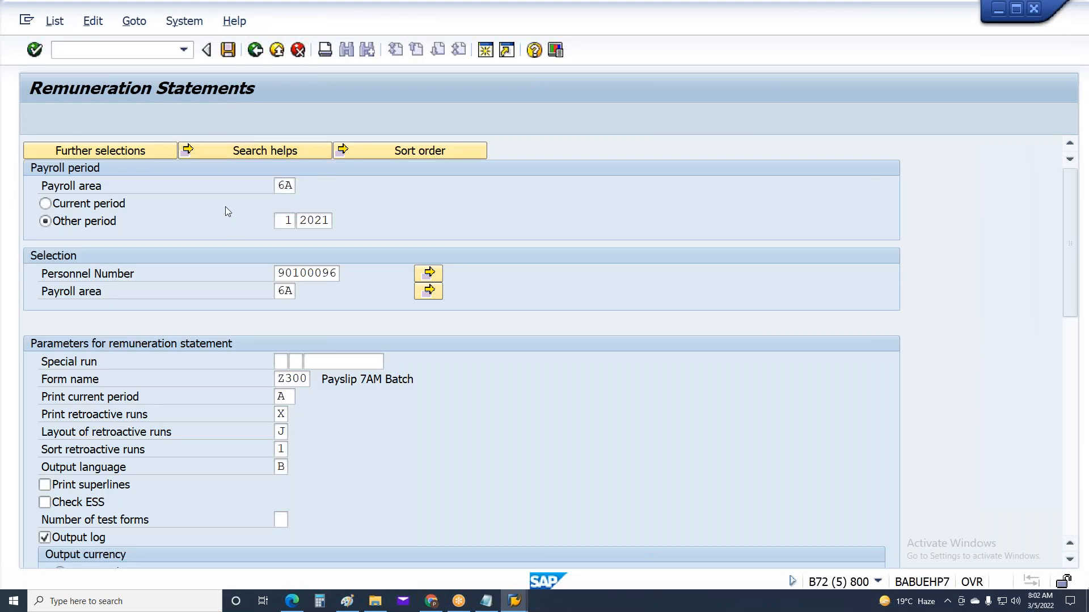
click(156, 169)
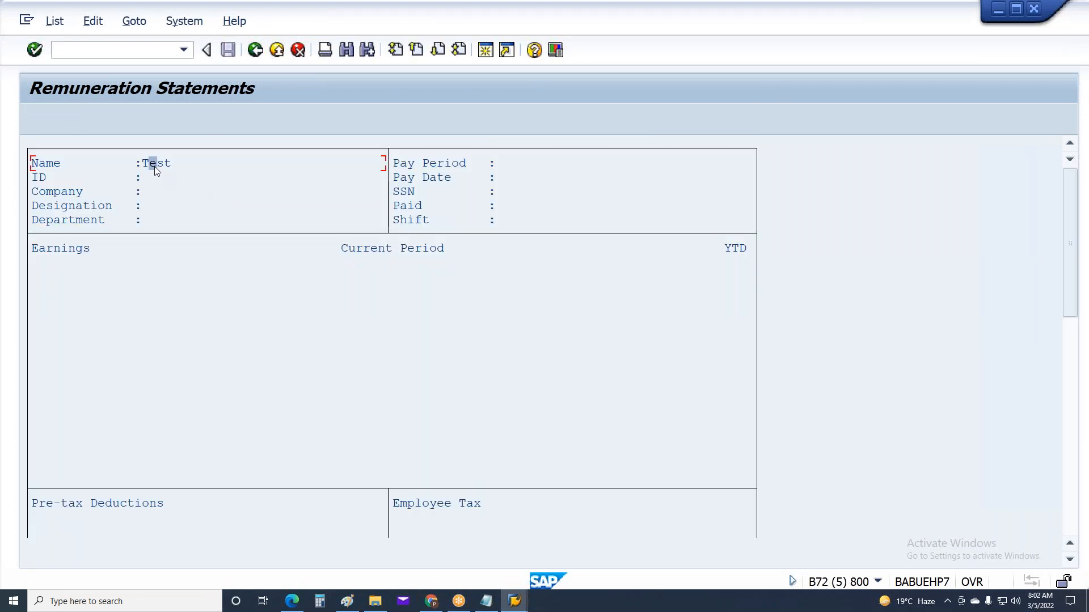
click(190, 163)
click(167, 162)
key(F3)
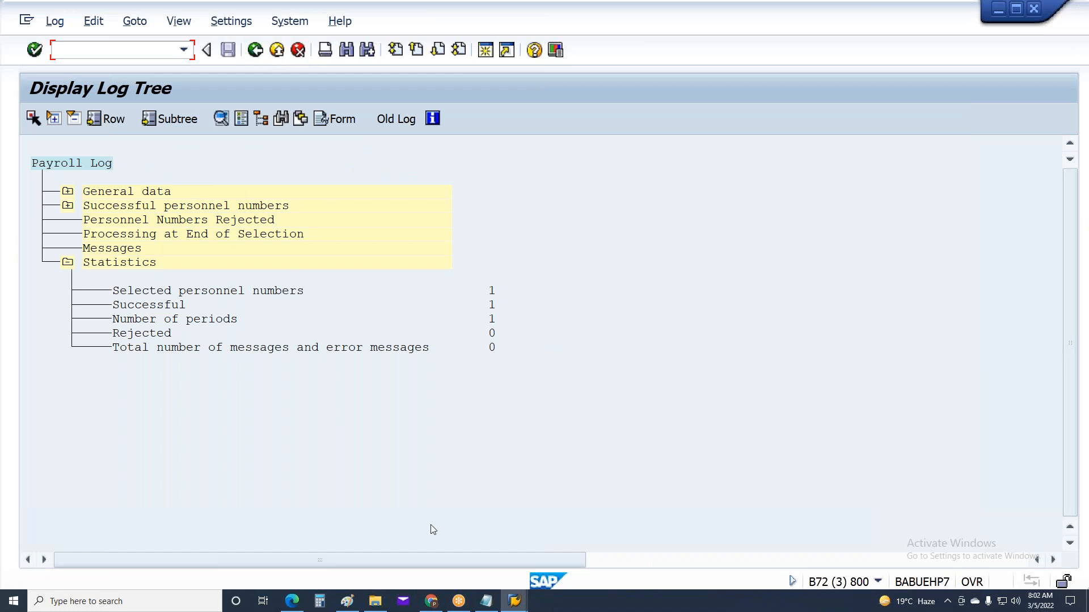
Step: Switch to a free SAP Easy Access session and start transaction PA30
mouse_move(513, 590)
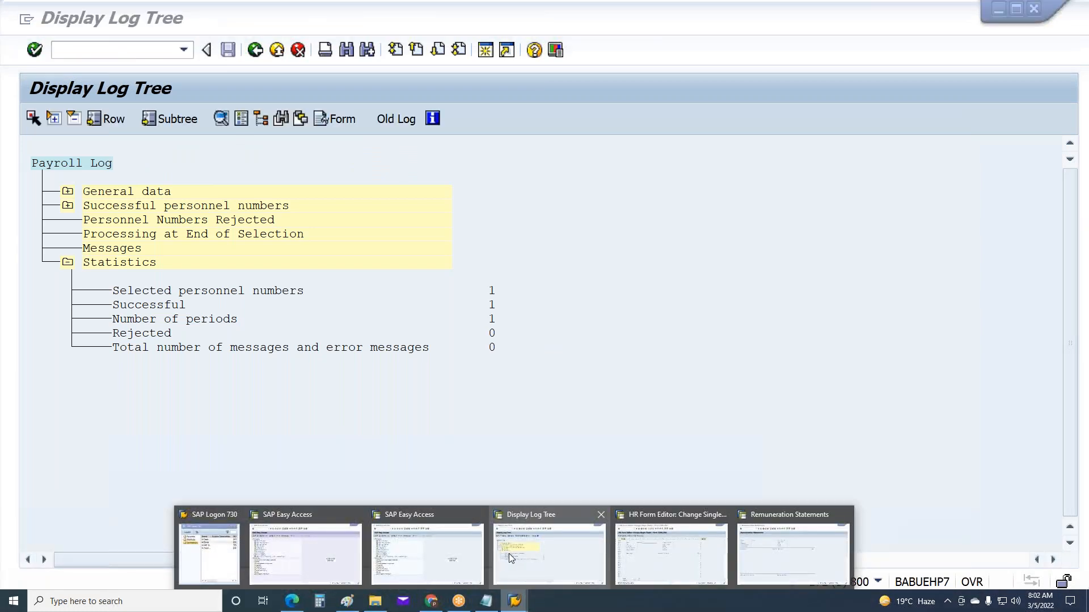
click(453, 561)
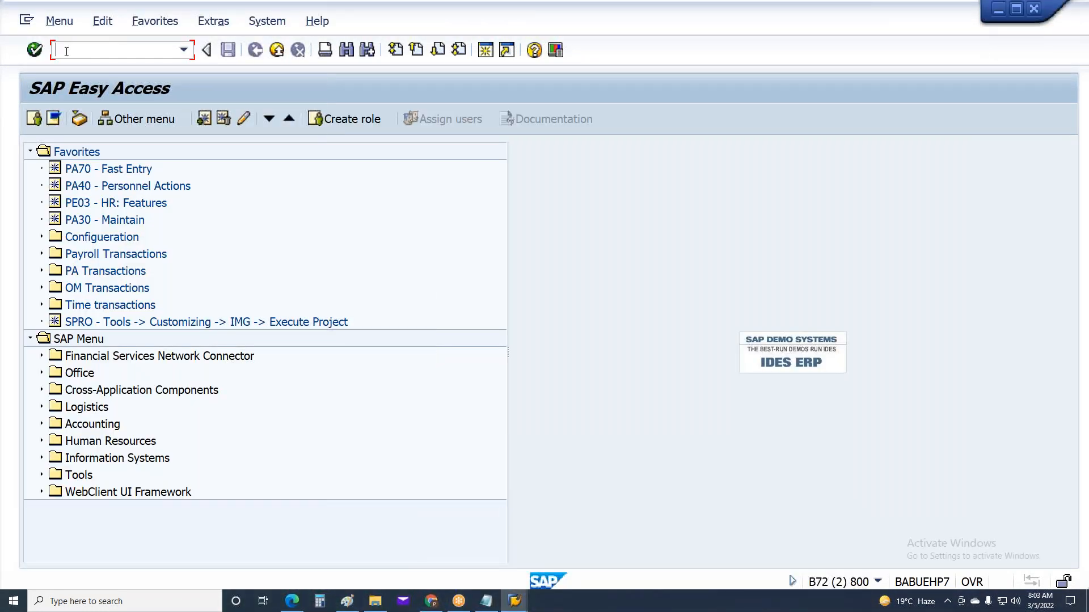
text(PA30)
key(Return)
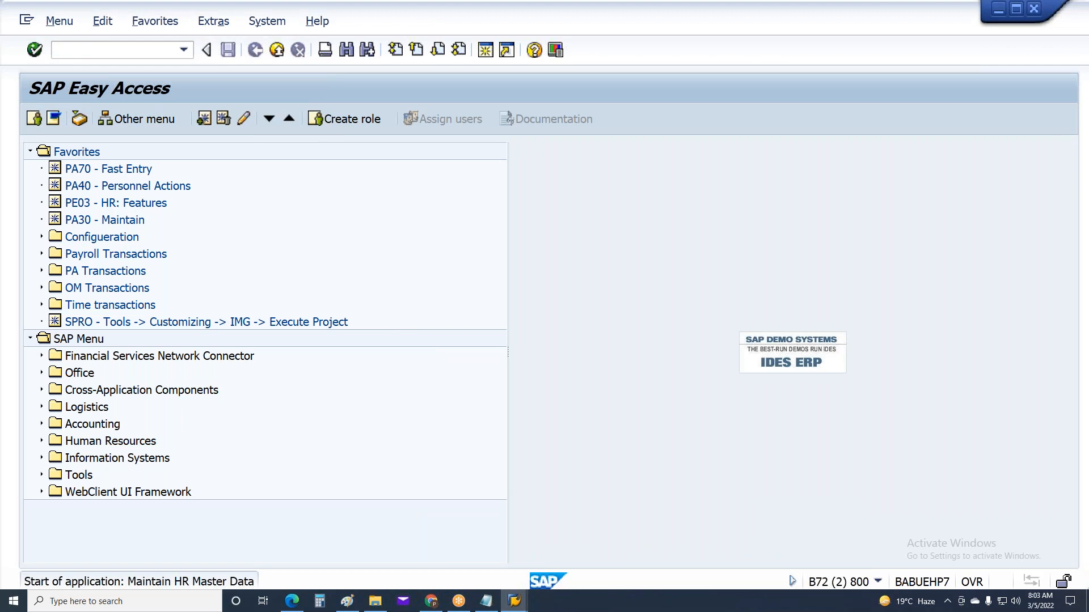
Step: Select the payslip employee's personnel number and open infotype 2 (Personal Data) for changing
click(446, 151)
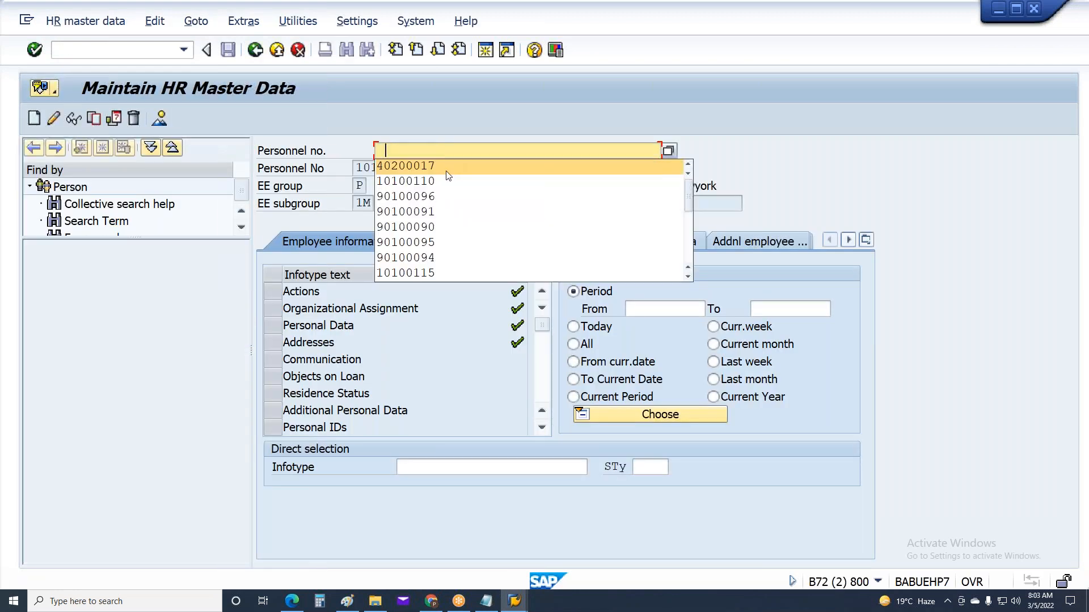
click(433, 195)
click(448, 466)
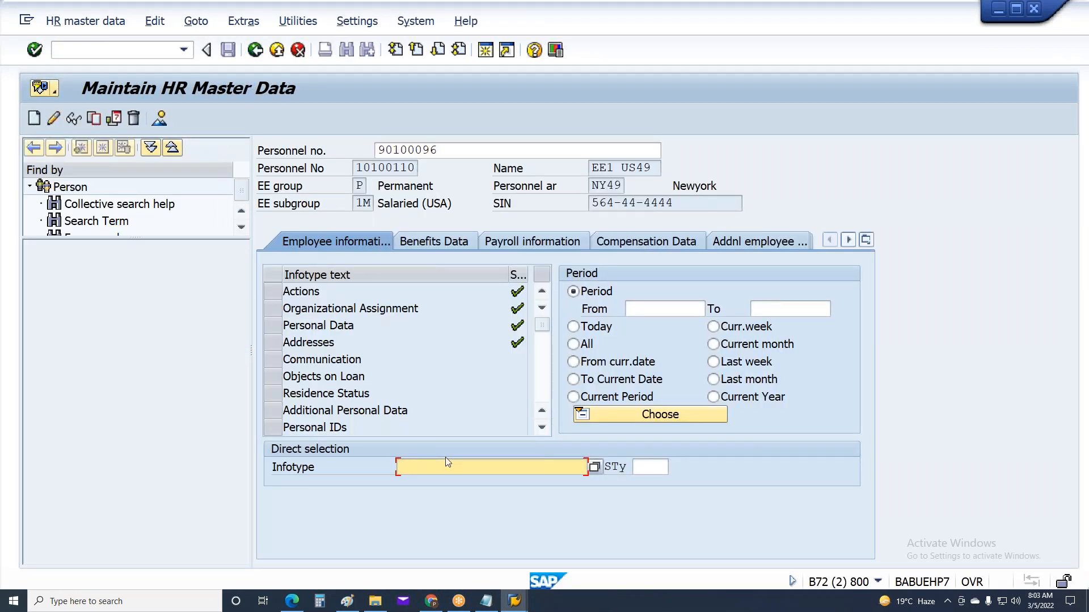
text(2)
click(50, 124)
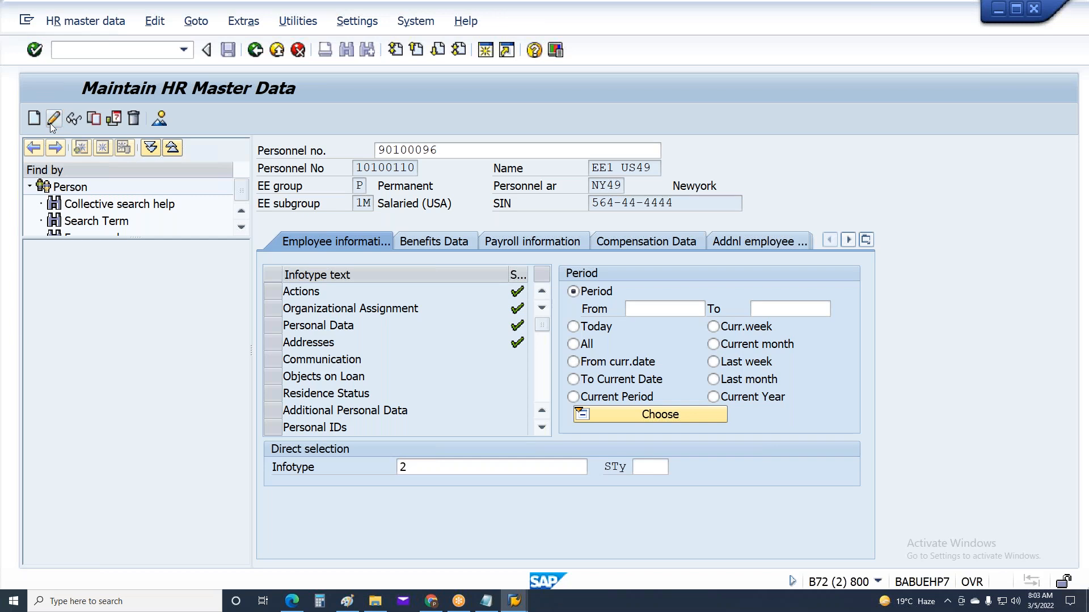
Step: Append "Payslip" to the employee's last name in the personal data record
click(423, 277)
text(PaySlip)
key(BackSpace)
key(BackSpace)
key(BackSpace)
key(BackSpace)
text(slip)
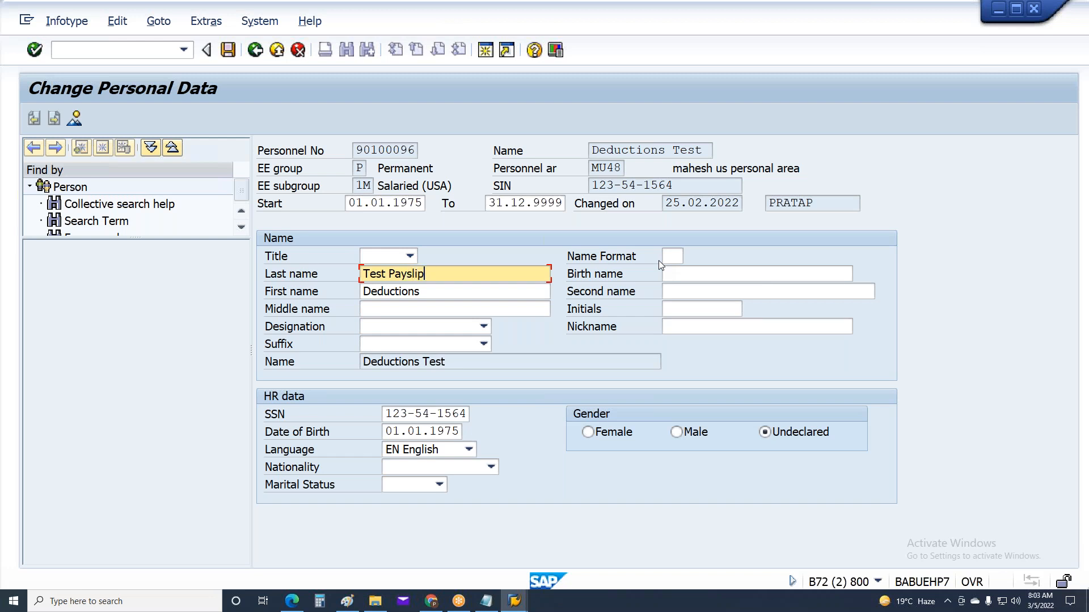
Step: Save the personal data record and rerun the Payroll Driver simulation in the payroll log session to display its payslip form
key(Return)
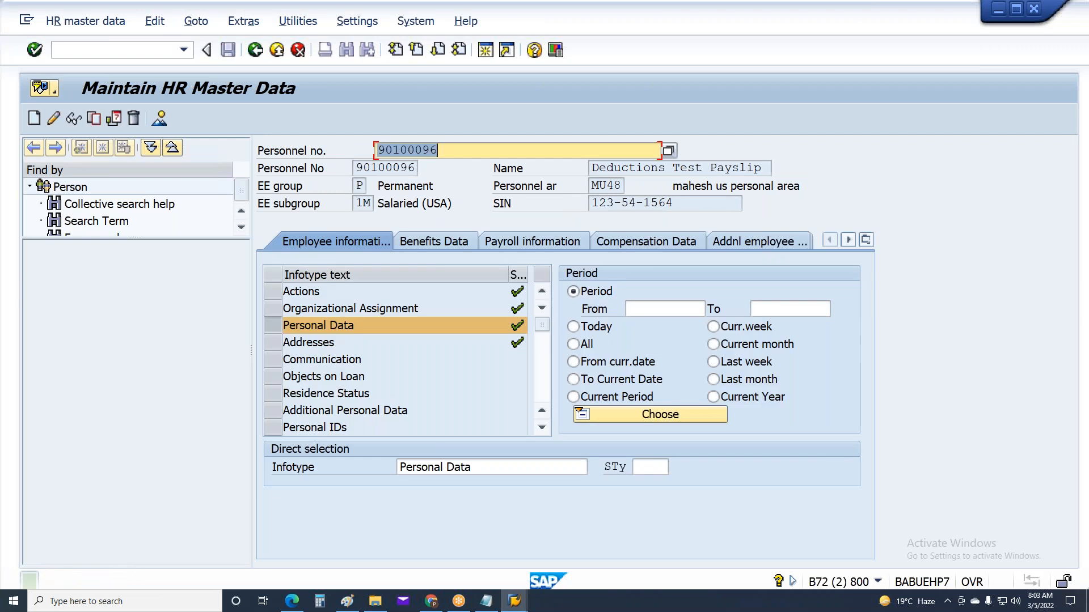
key(alt+Tab)
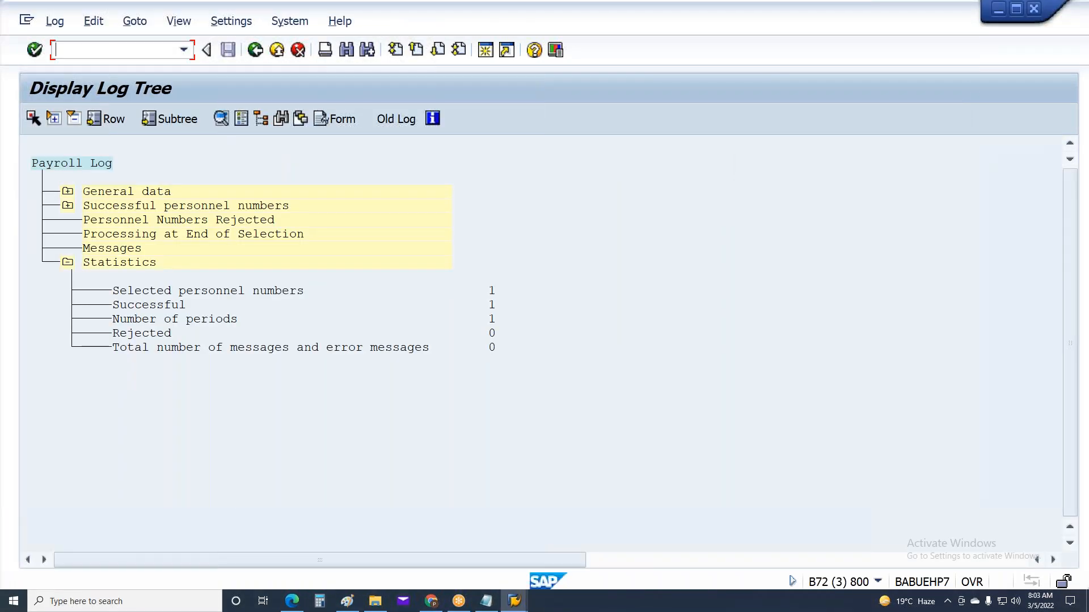
key(F3)
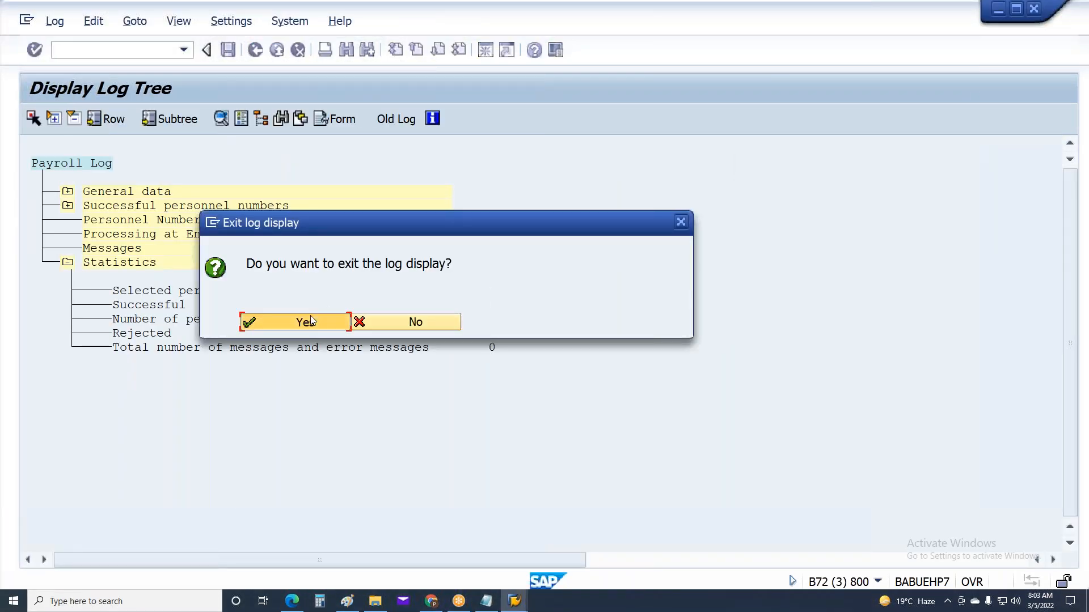
click(307, 323)
key(F8)
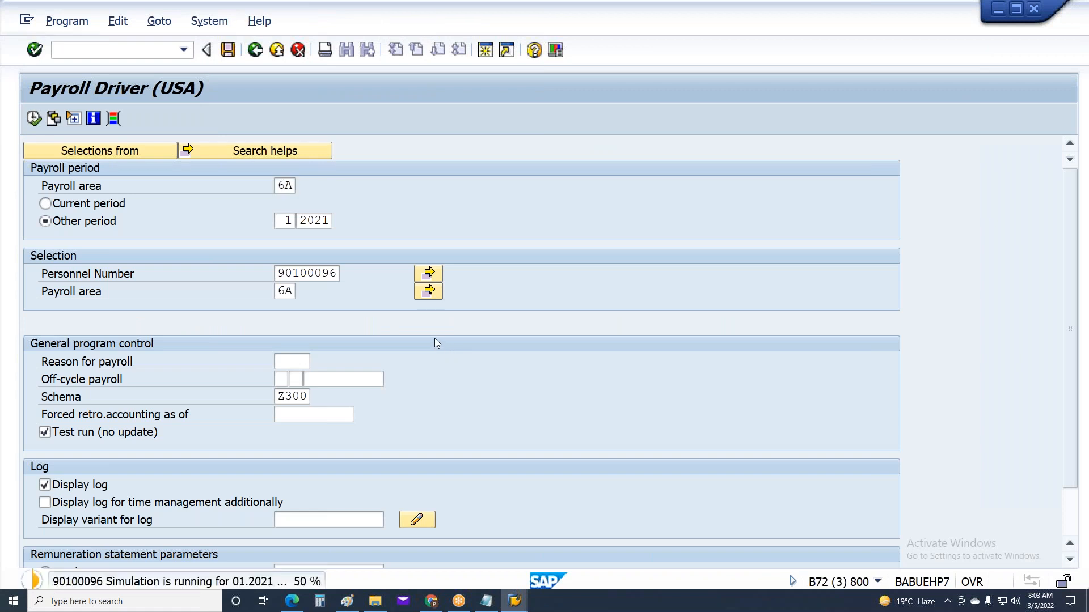
click(348, 120)
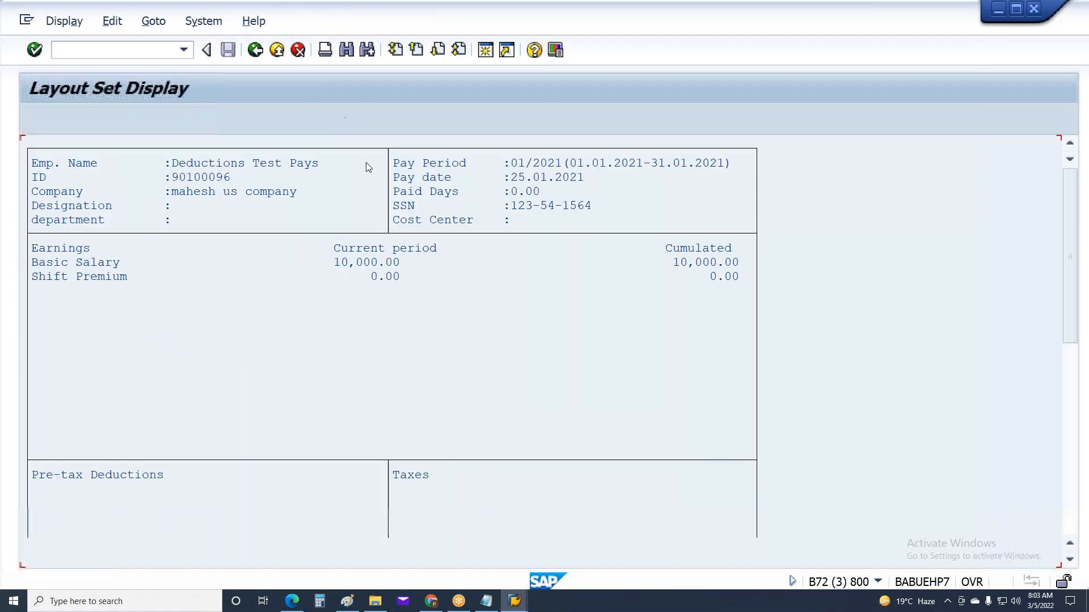
key(F3)
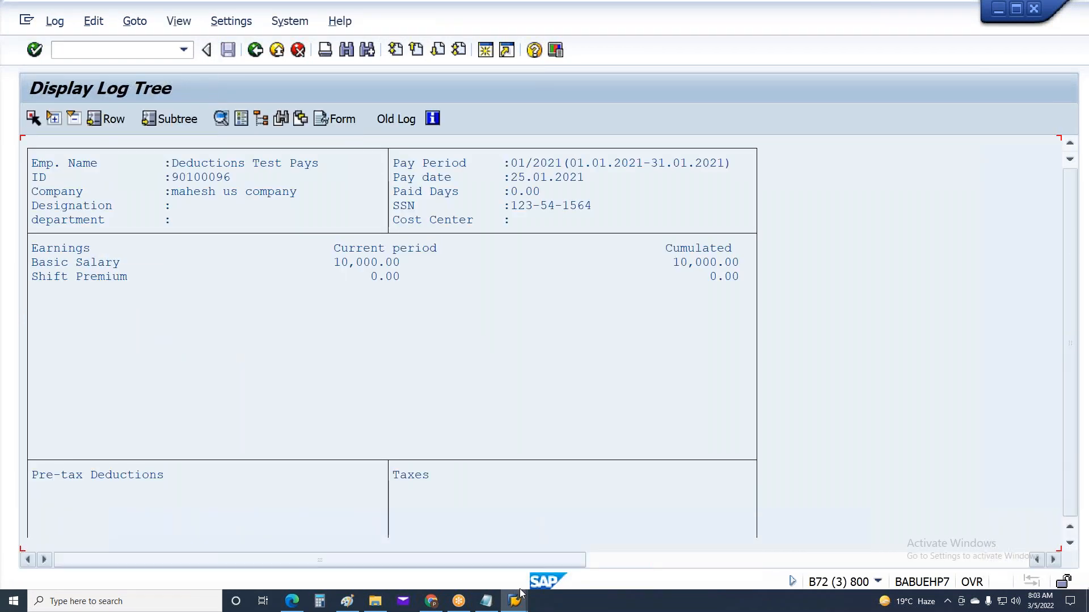
Step: Switch to the Remuneration Statements session, rerun the payslip and check the last name and the ID line in its header
mouse_move(514, 601)
click(778, 546)
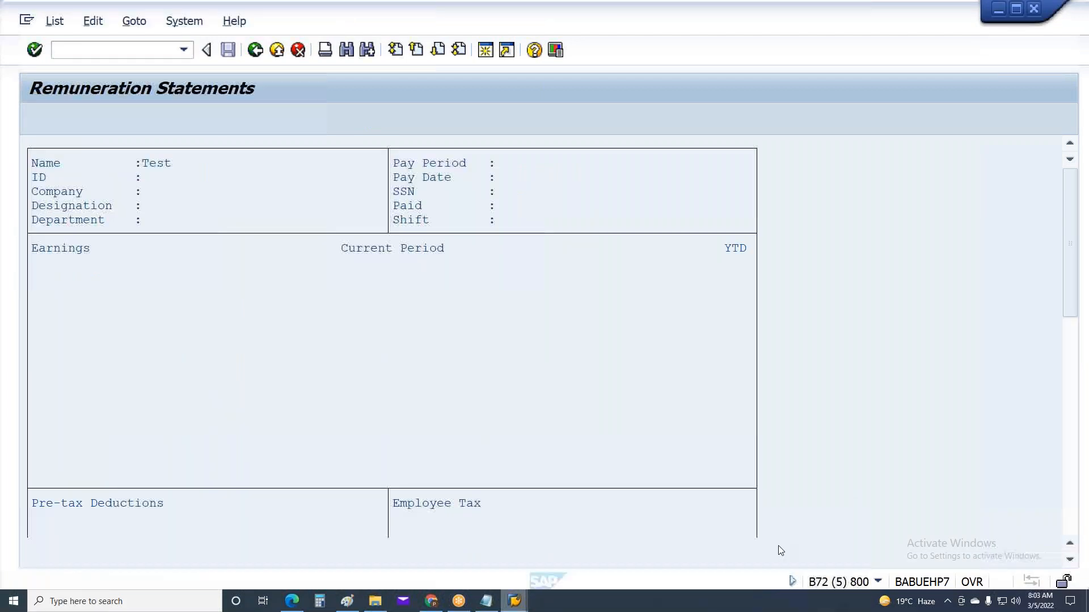
key(F3)
key(F8)
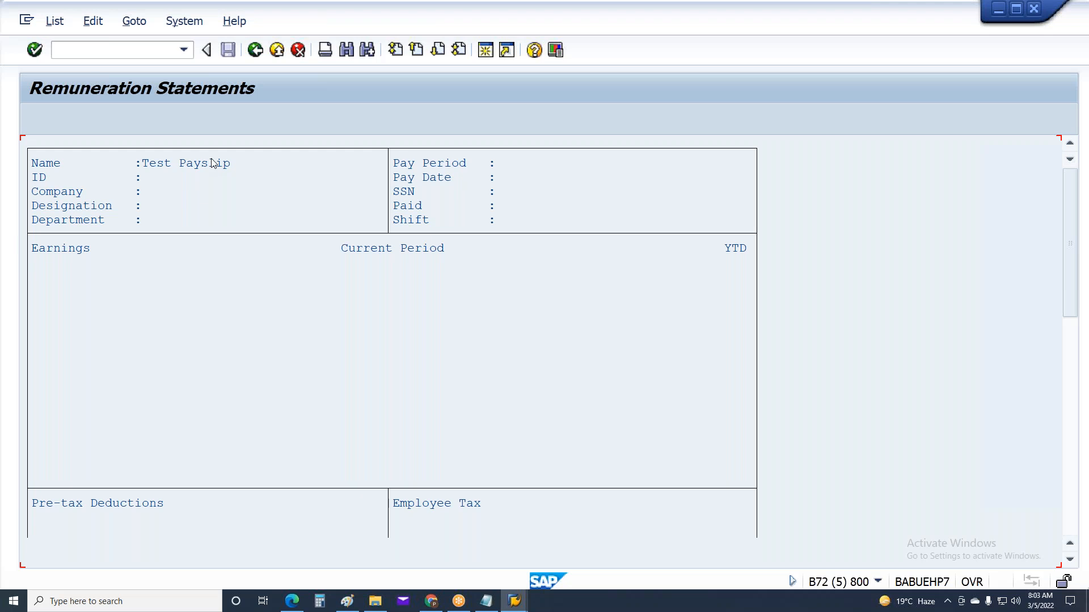
double_click(139, 178)
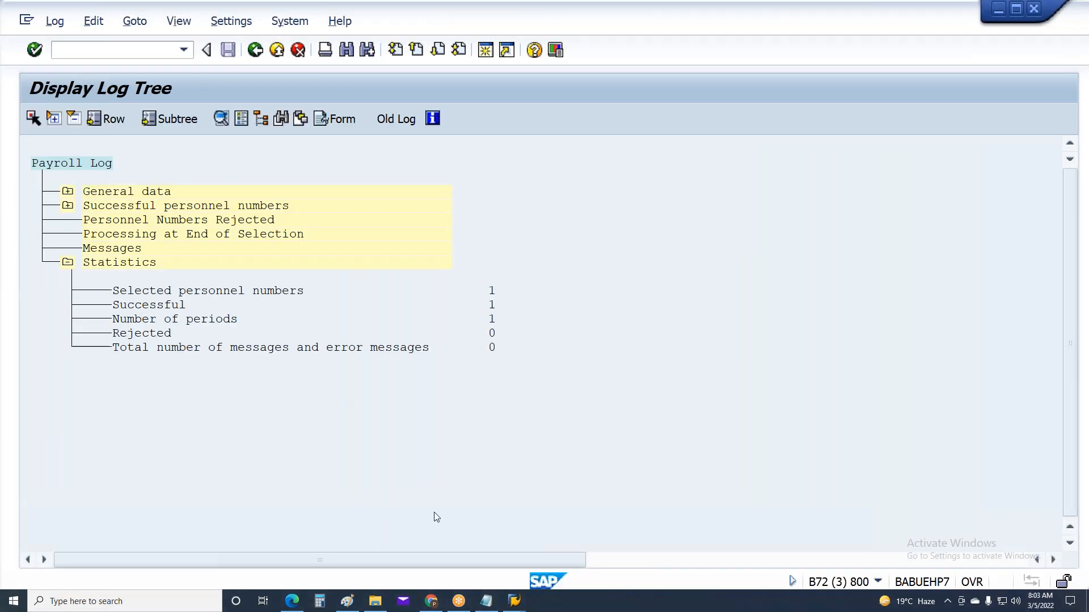
Step: In the HR Form Editor session, start a new single field beside the ID label with table PERNR (Personnel no.)
mouse_move(514, 601)
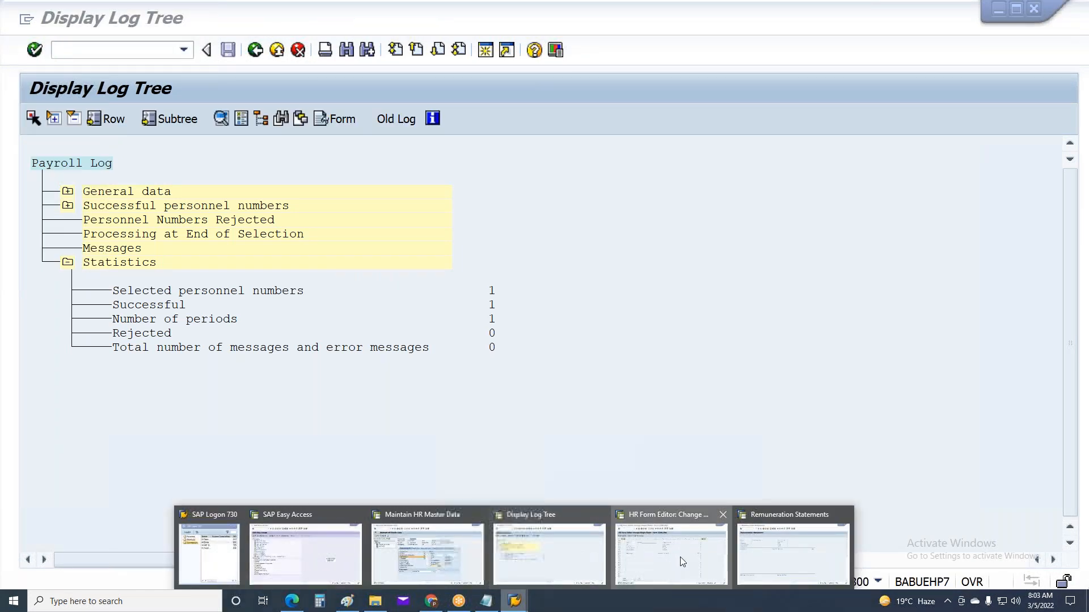
click(678, 562)
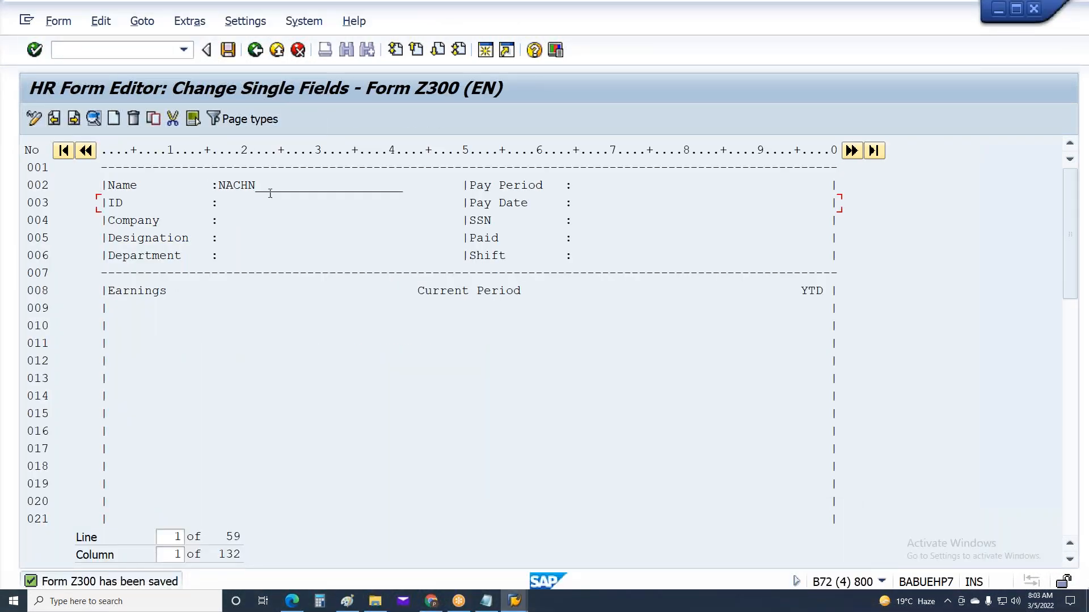
click(117, 118)
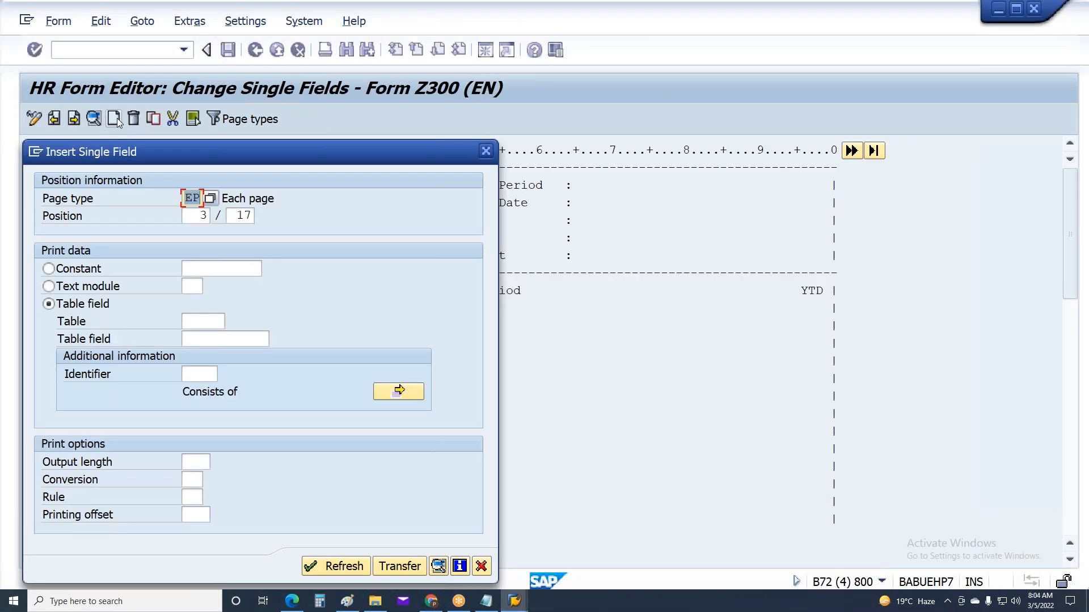
click(224, 323)
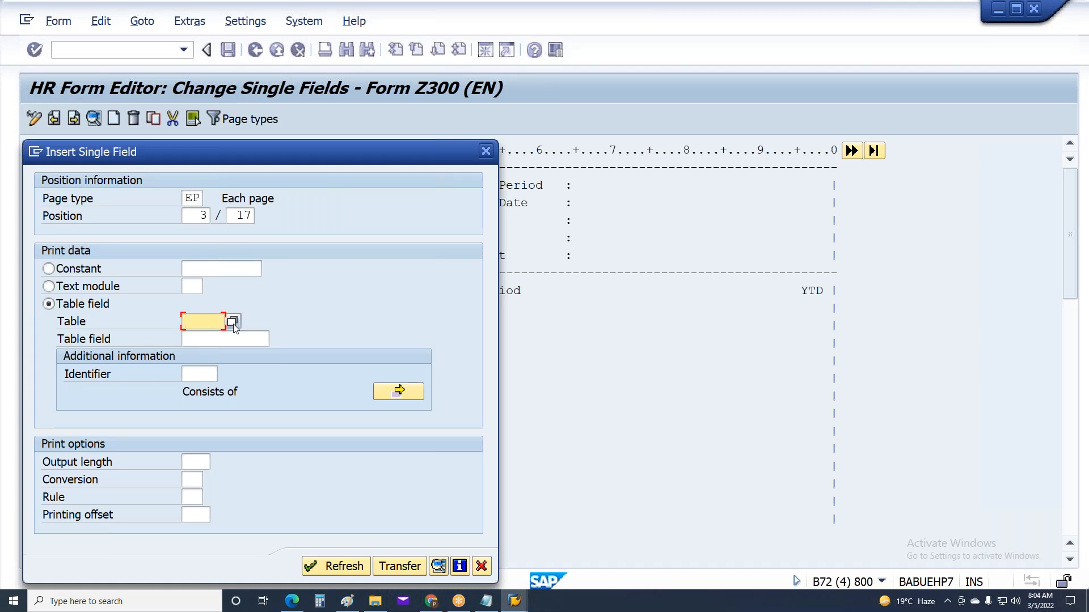
click(232, 323)
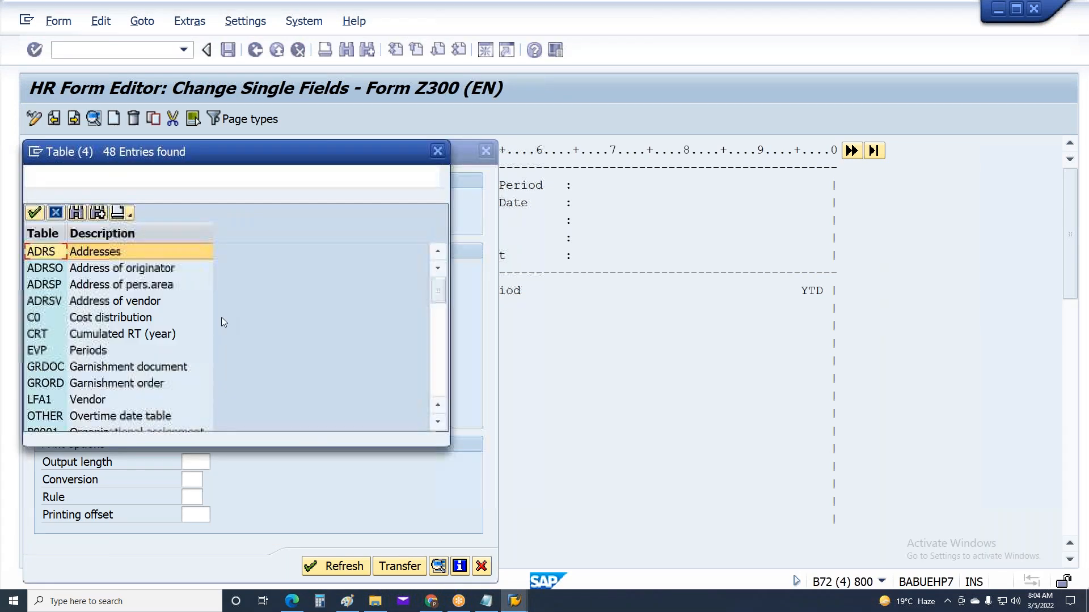
scroll(108, 337, down, 12)
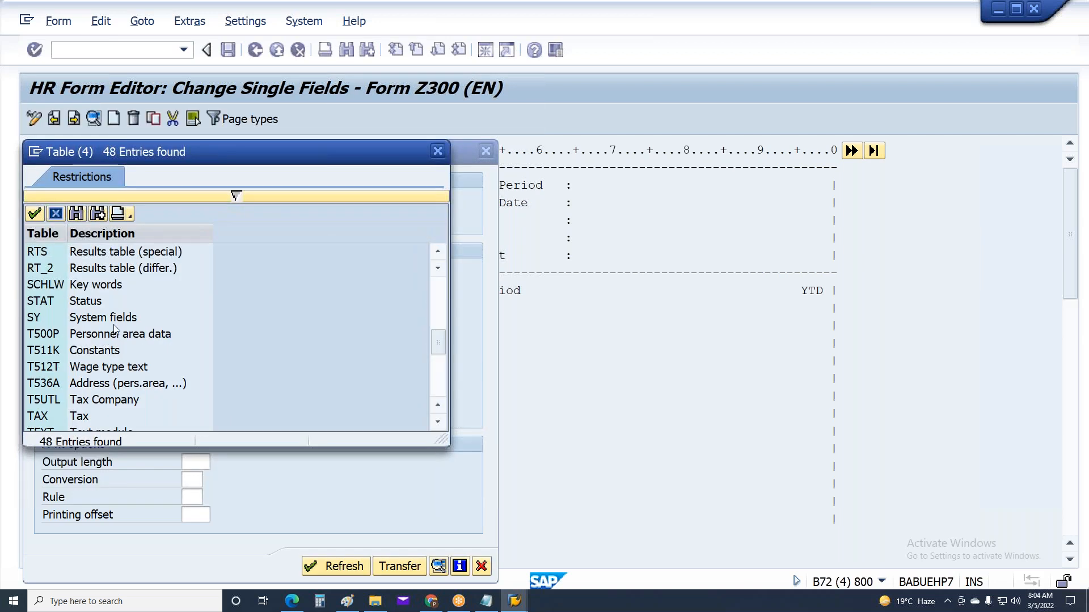
scroll(114, 325, down, 3)
scroll(115, 329, up, 12)
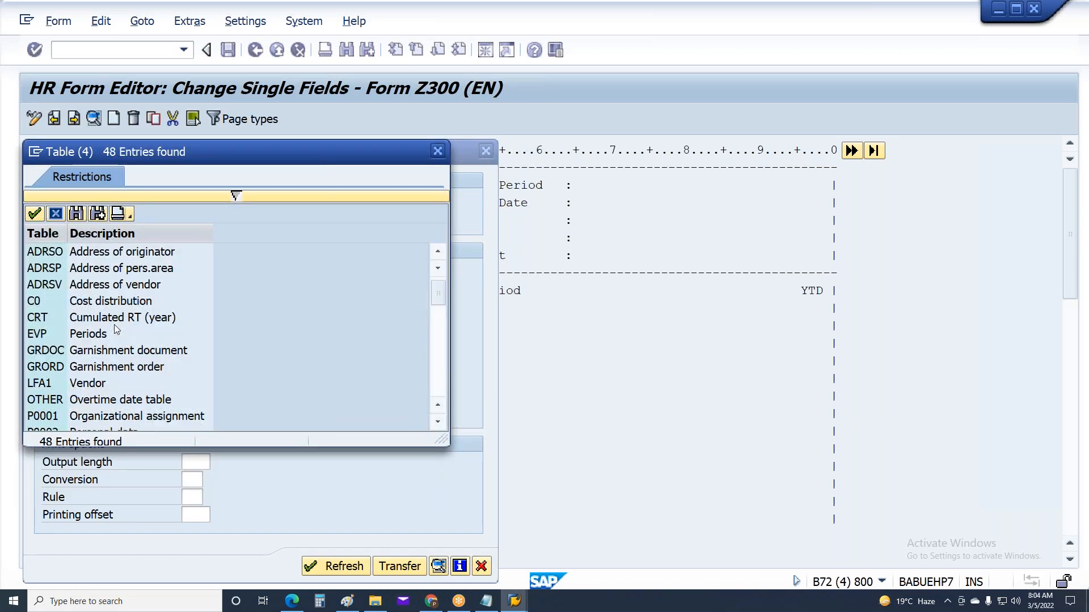
scroll(114, 325, down, 3)
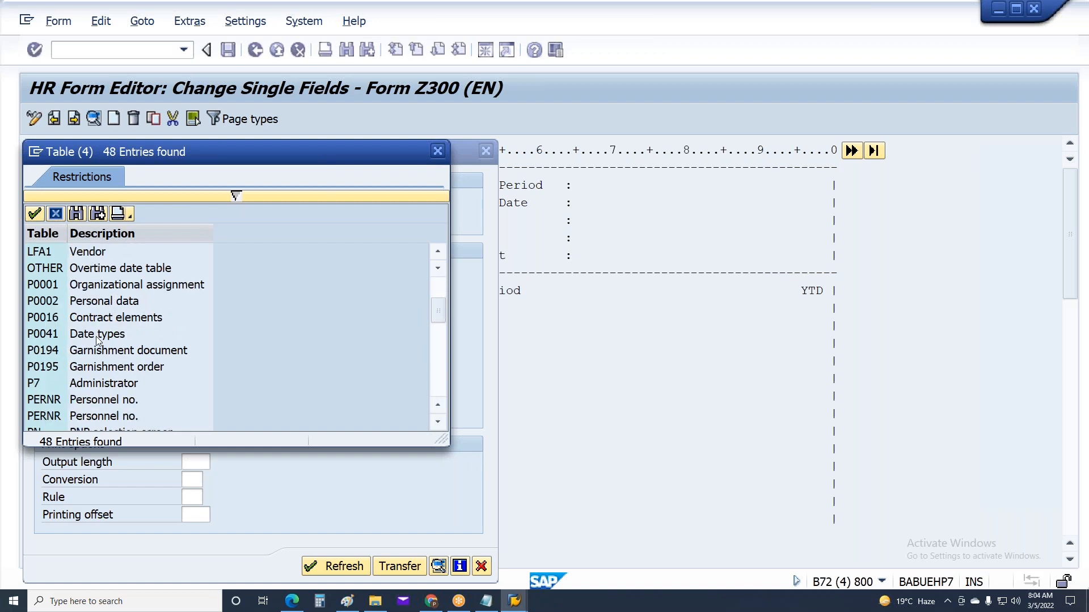
scroll(97, 339, down, 1)
click(61, 385)
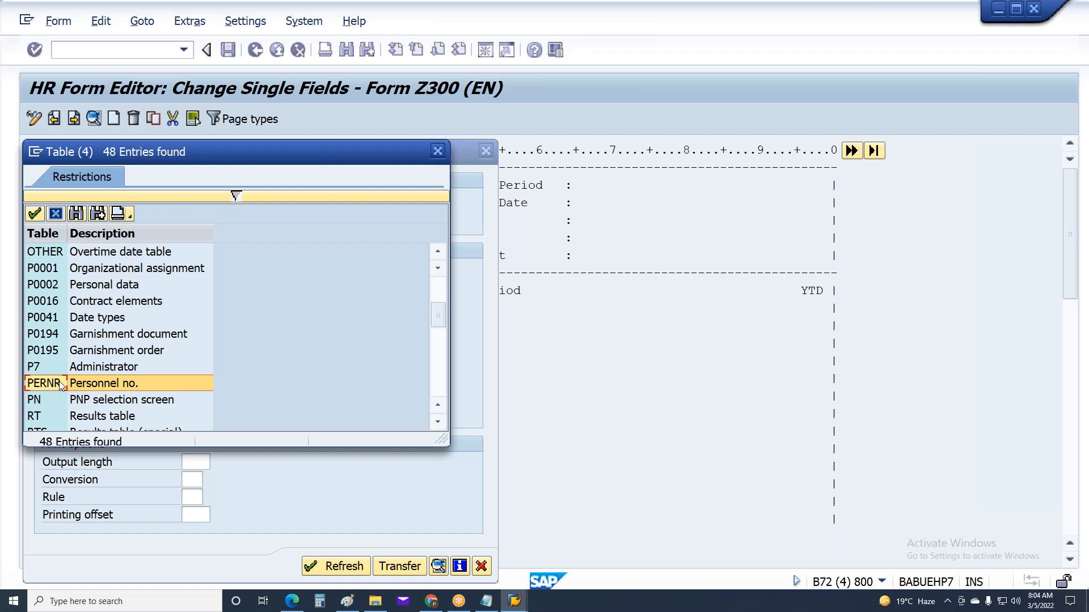
double_click(62, 385)
Step: Choose table field PERNR for the ID single field and transfer it to the form
click(242, 334)
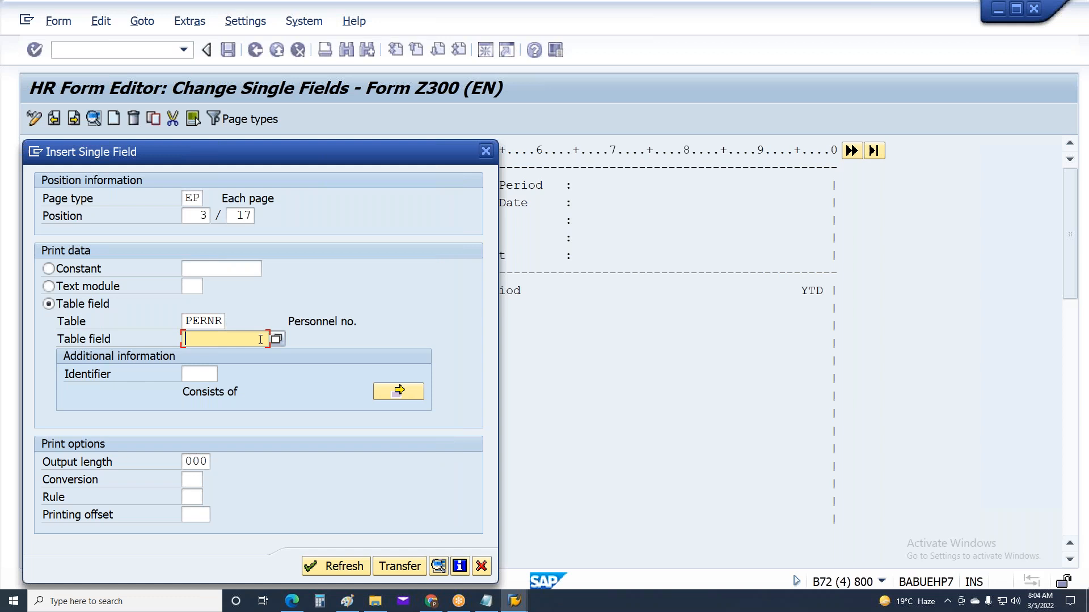
click(280, 339)
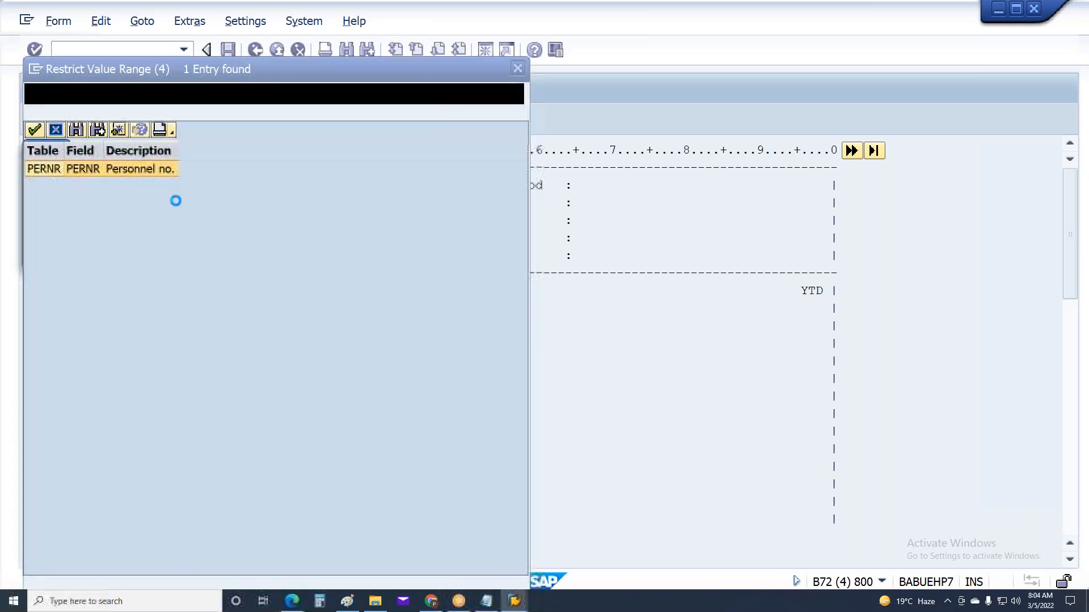
double_click(90, 168)
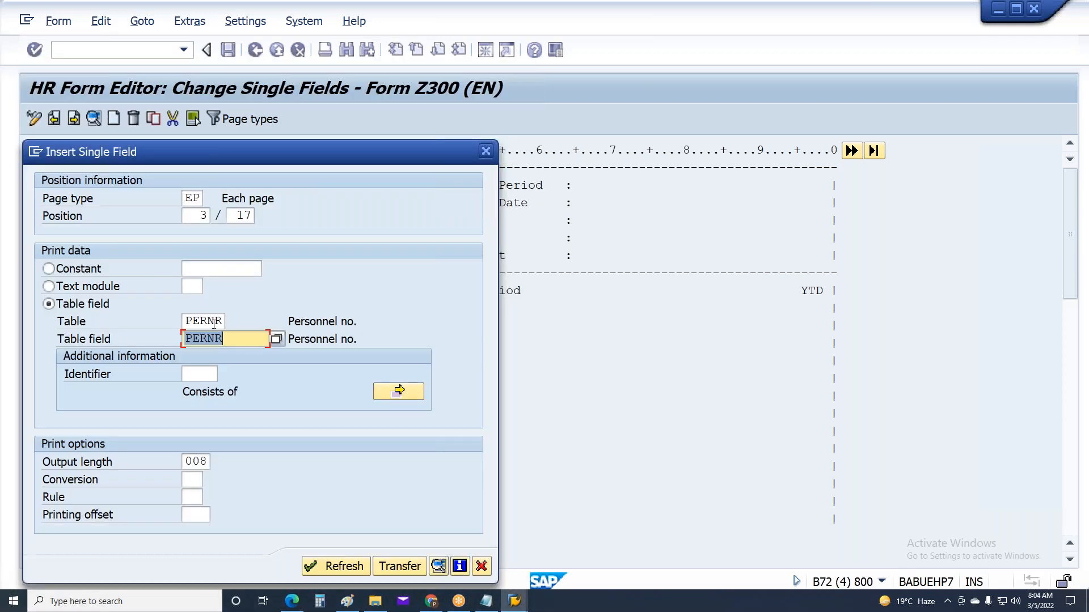
double_click(187, 320)
double_click(192, 339)
double_click(188, 462)
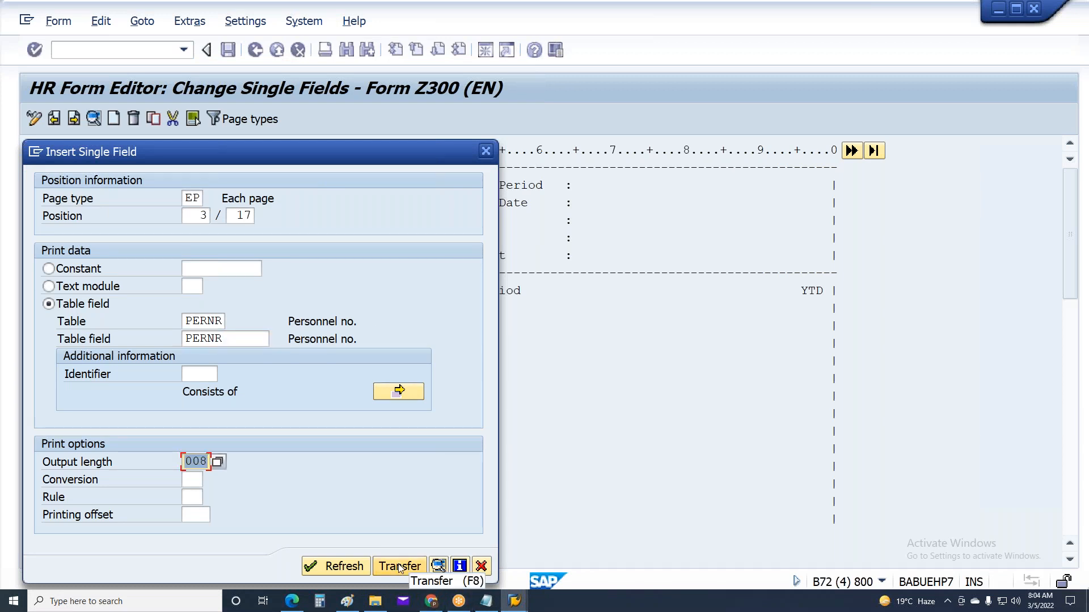
click(90, 304)
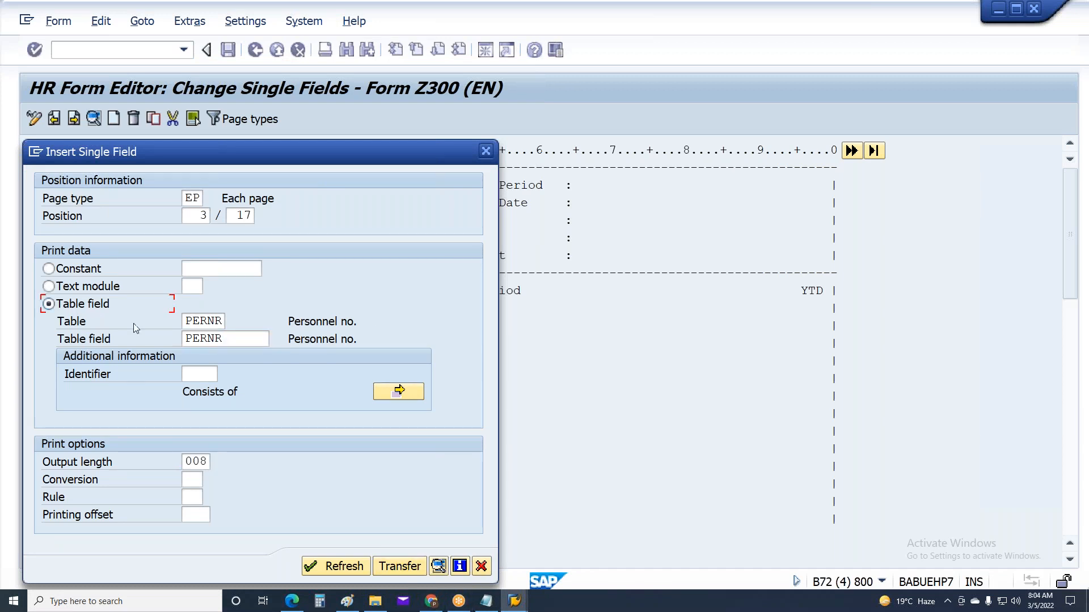
double_click(195, 322)
double_click(231, 339)
click(397, 566)
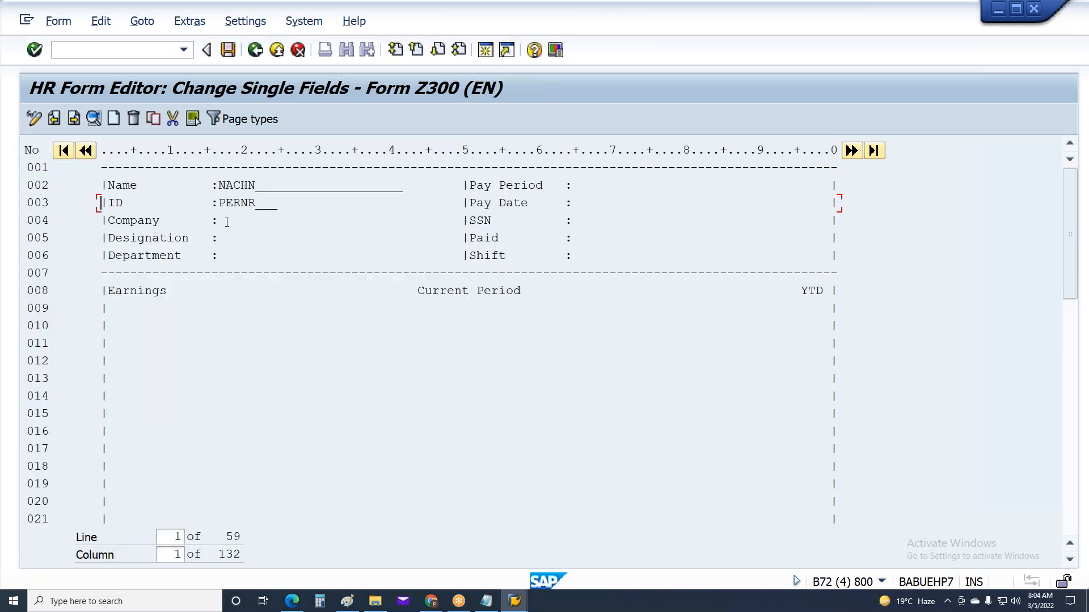
Step: Start a new single field beside the Company label with table WPBP (Basic pay/work center)
click(114, 118)
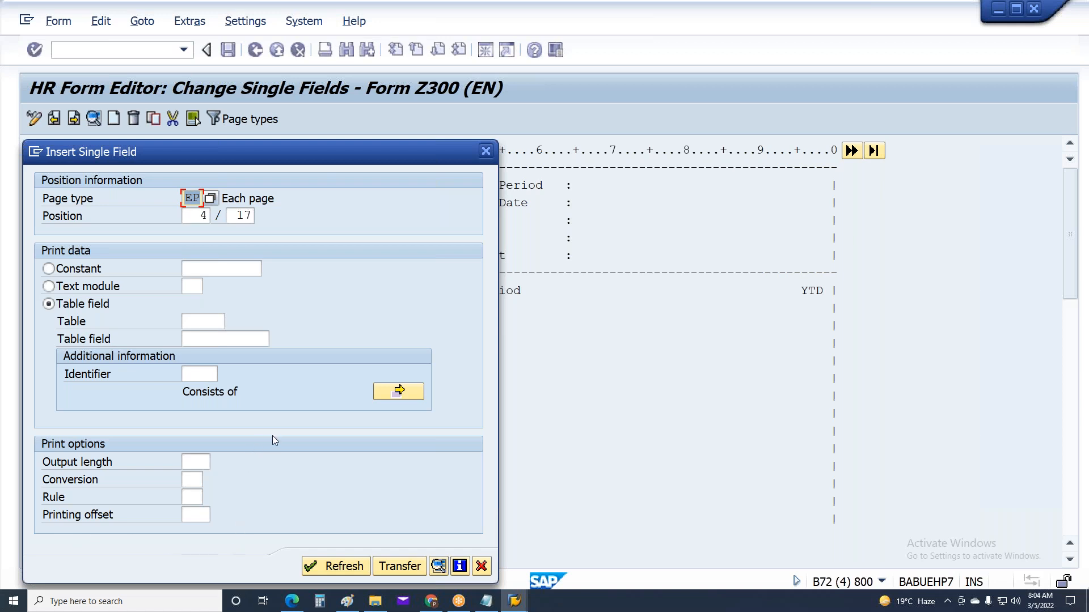
click(212, 319)
click(233, 322)
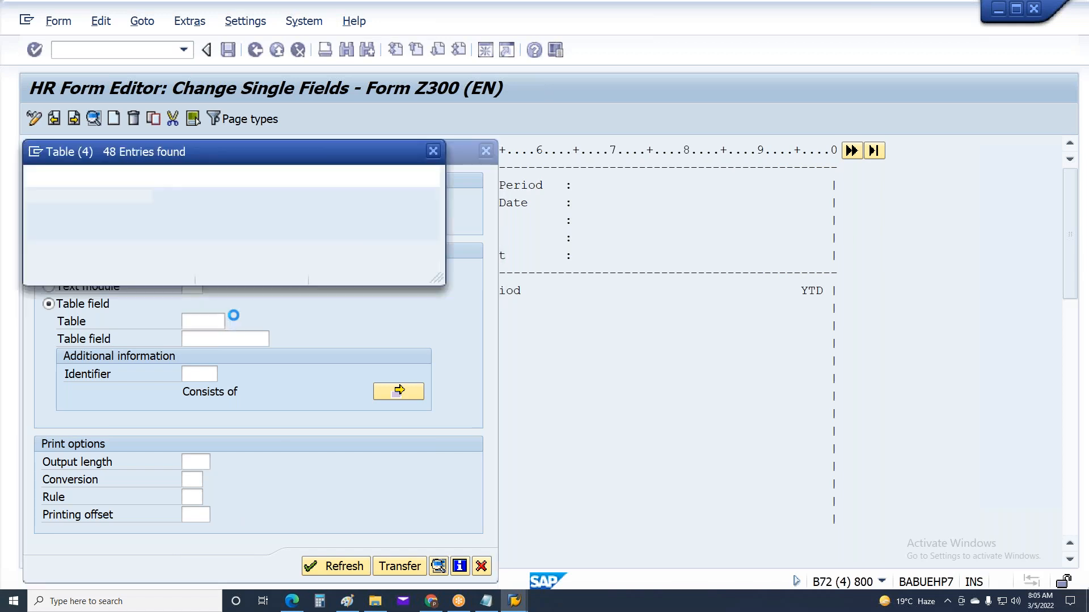
scroll(93, 340, down, 6)
scroll(93, 338, down, 7)
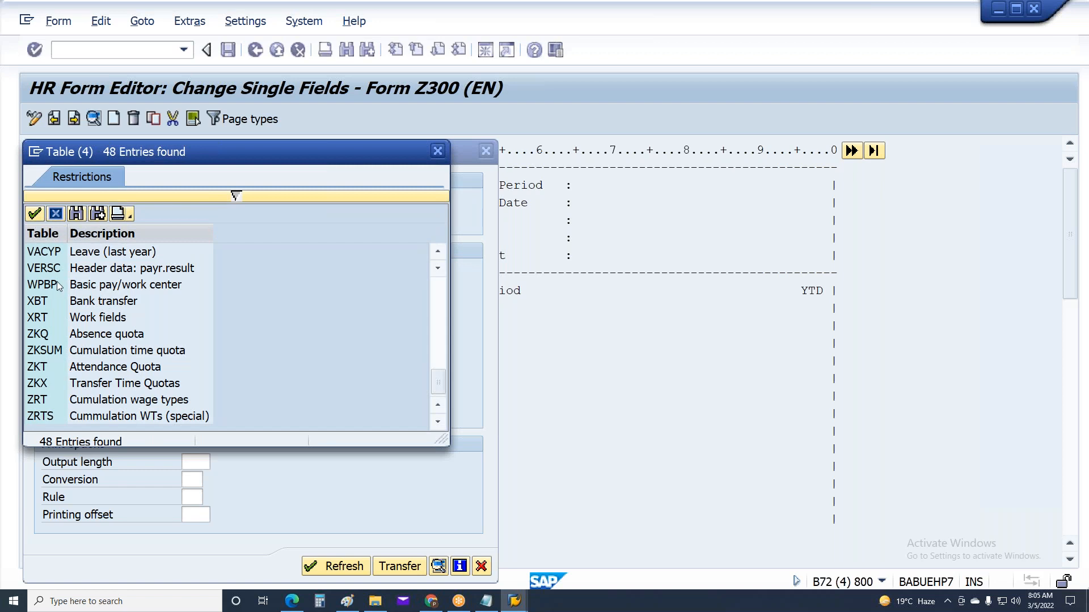
double_click(59, 287)
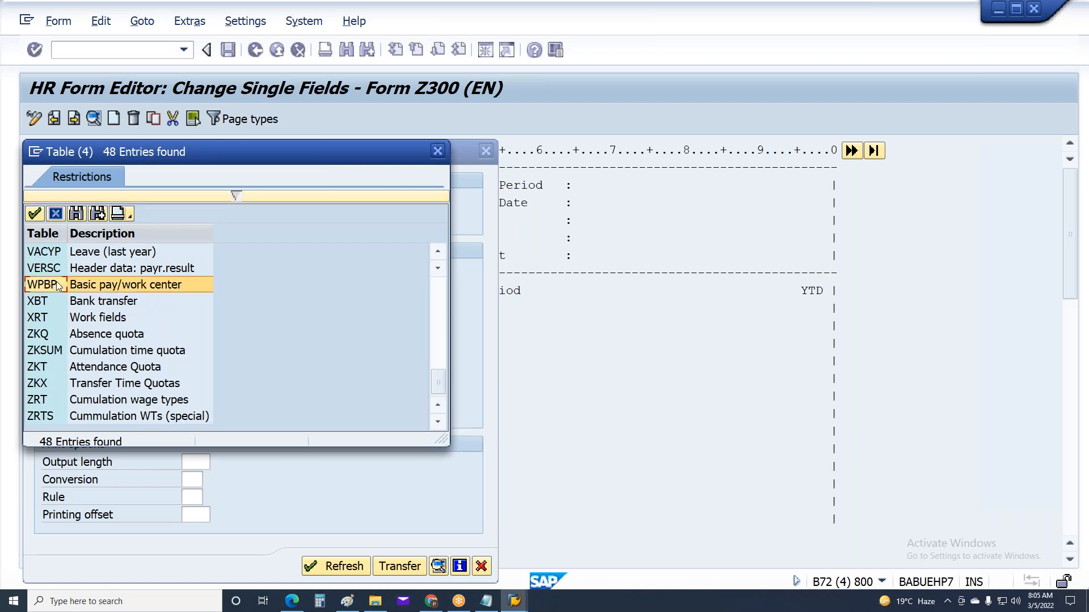
Step: Choose table field BUKRS (Company code) for the Company single field and transfer it to the form
click(266, 339)
click(277, 340)
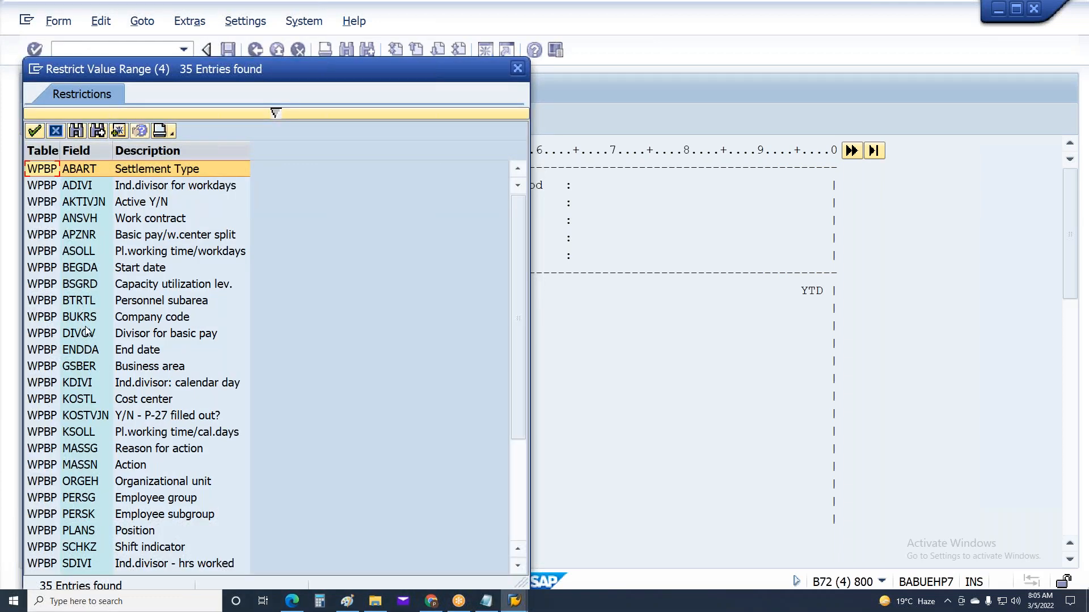
double_click(85, 320)
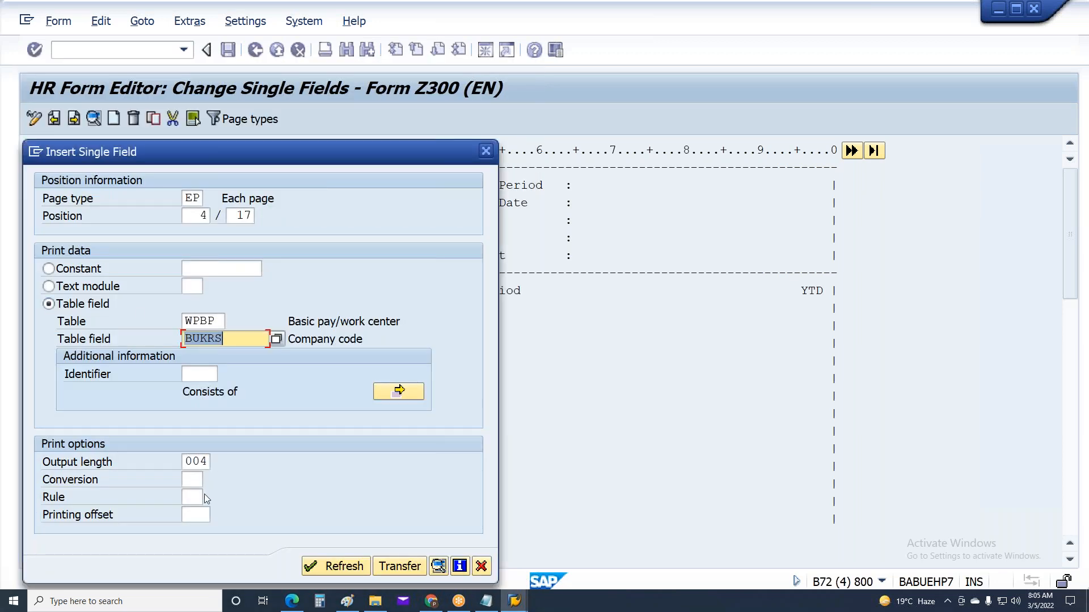
click(188, 463)
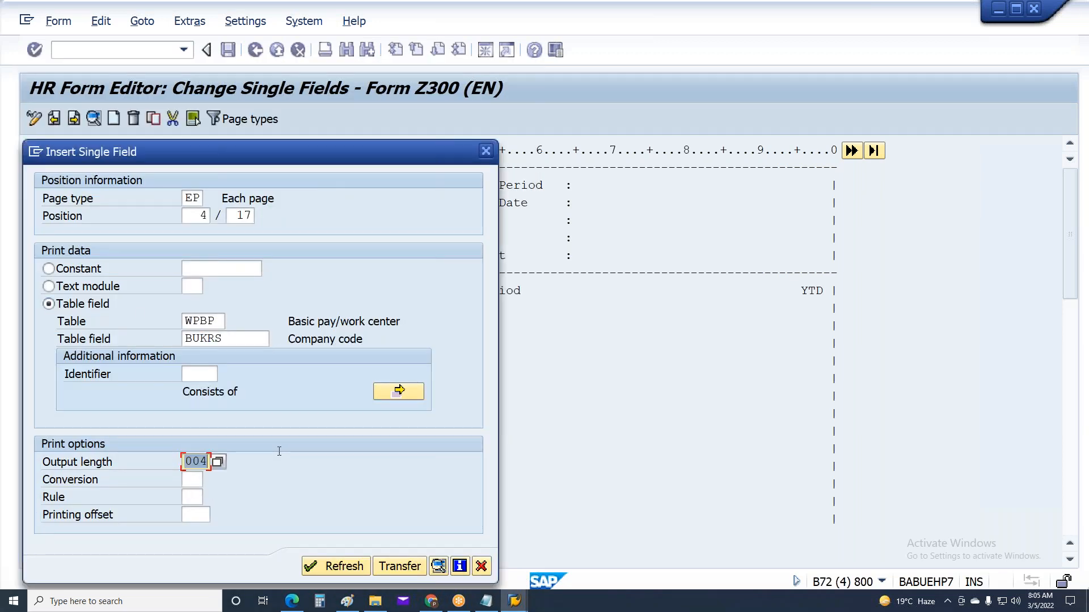
click(399, 566)
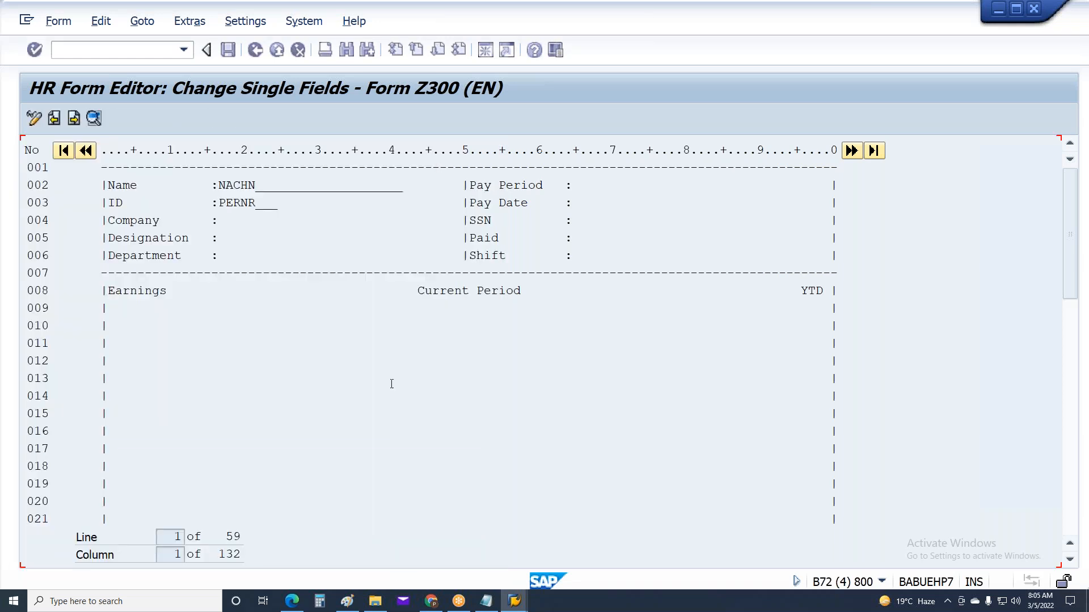
Step: Save form Z300 and switch to the Remuneration Statements session
key(ctrl+s)
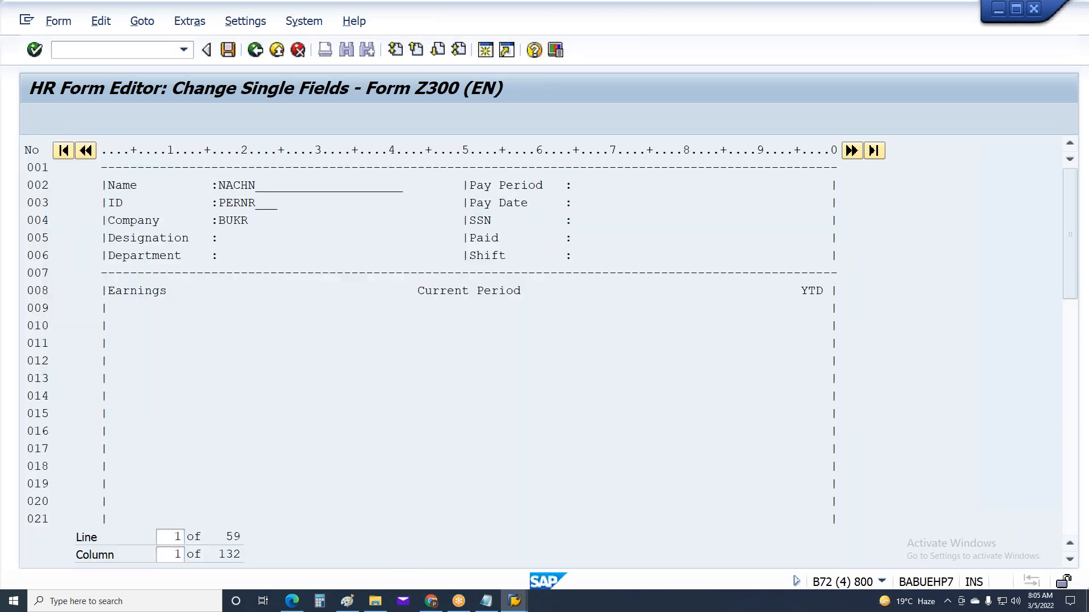
key(F3)
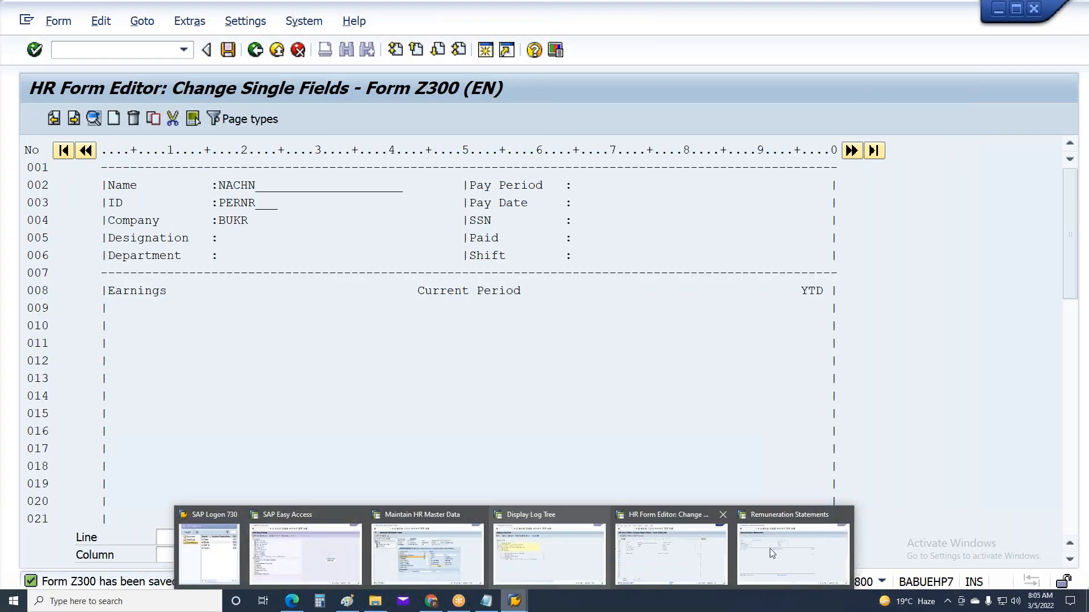
click(791, 542)
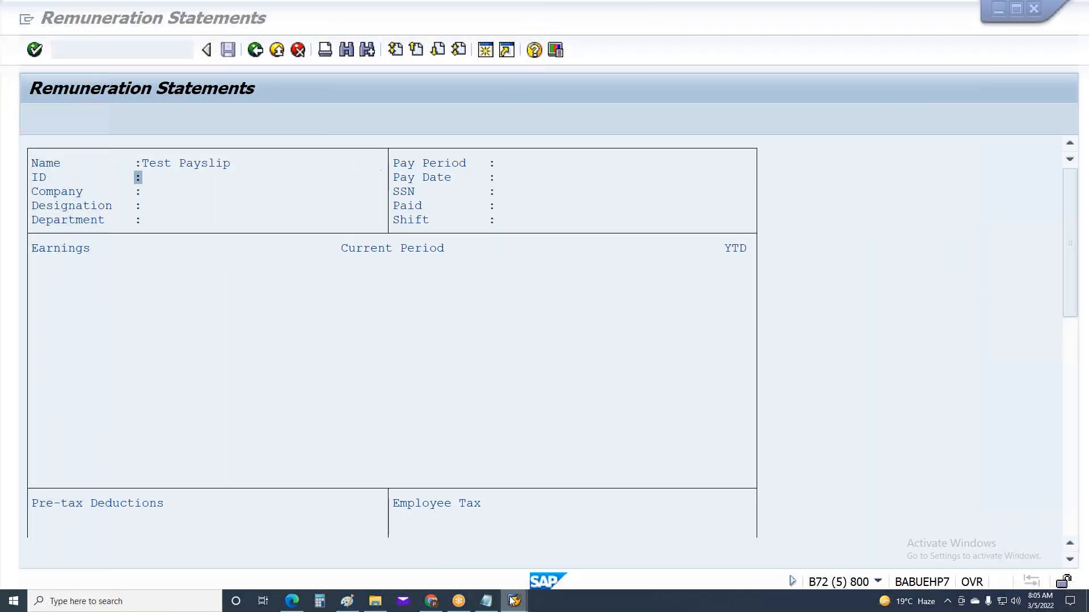
Step: Rerun the remuneration statement and check the ID and Company lines in the payslip header
key(F3)
key(F8)
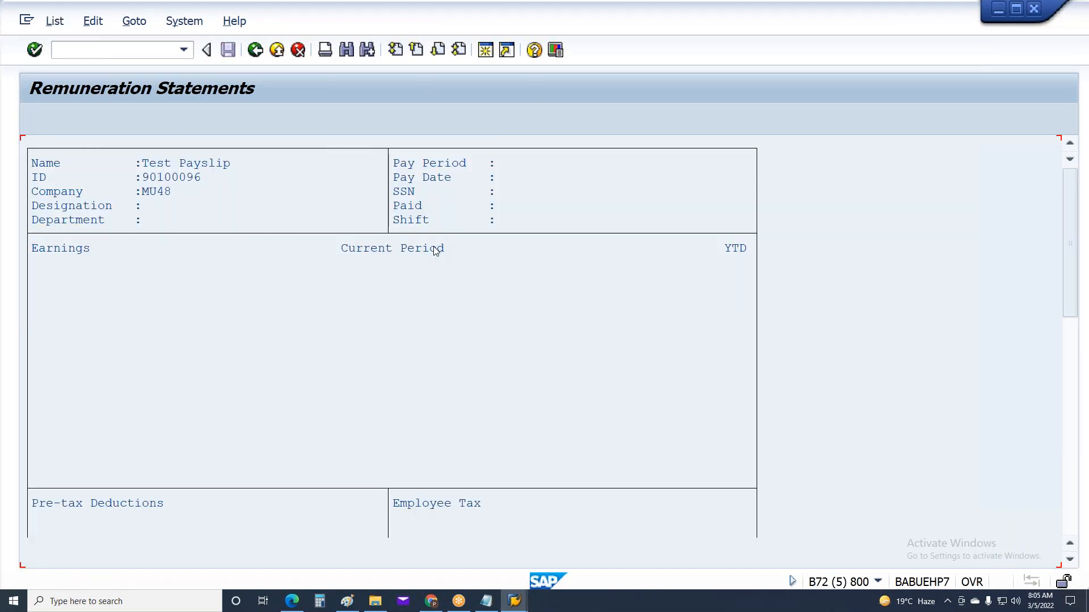
click(173, 191)
click(233, 195)
click(214, 195)
key(F3)
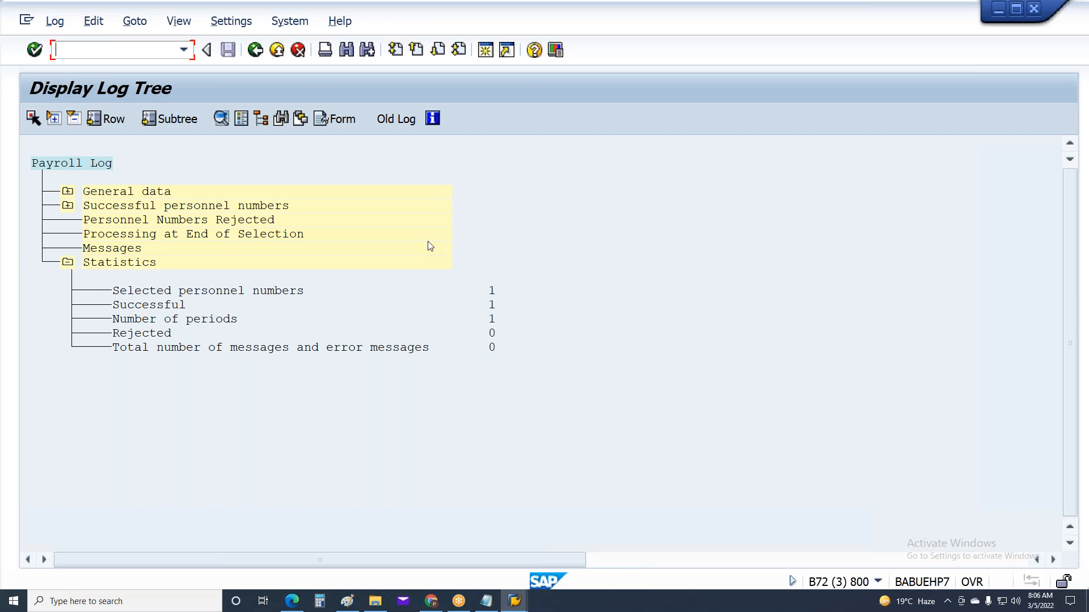
Step: Switch to the form Z300 editor session and set the Company single field's conversion to 01 (Replace key with text)
mouse_move(516, 605)
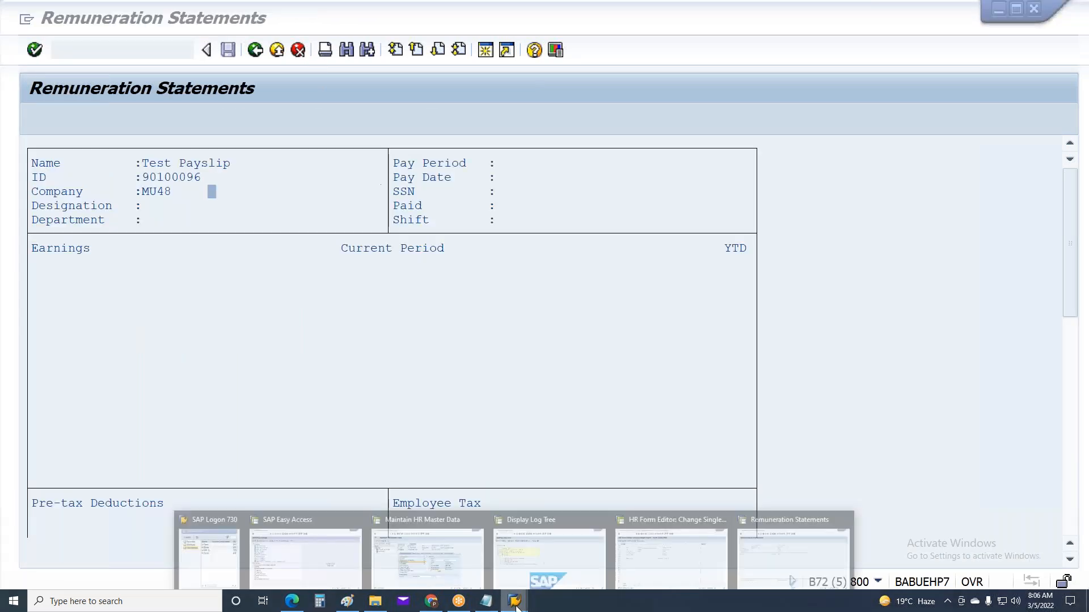
click(669, 551)
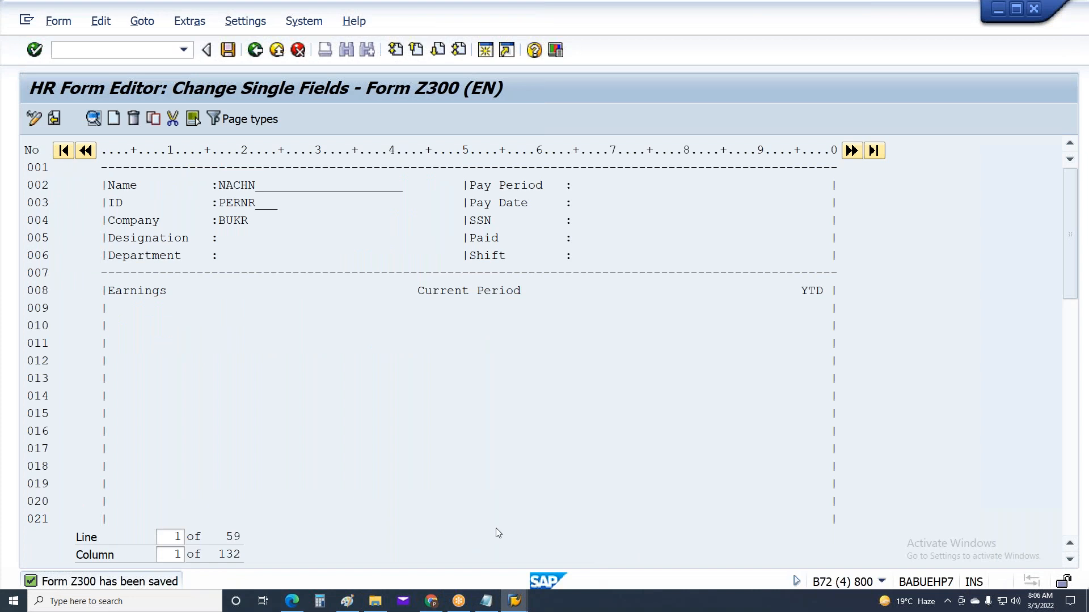
double_click(236, 221)
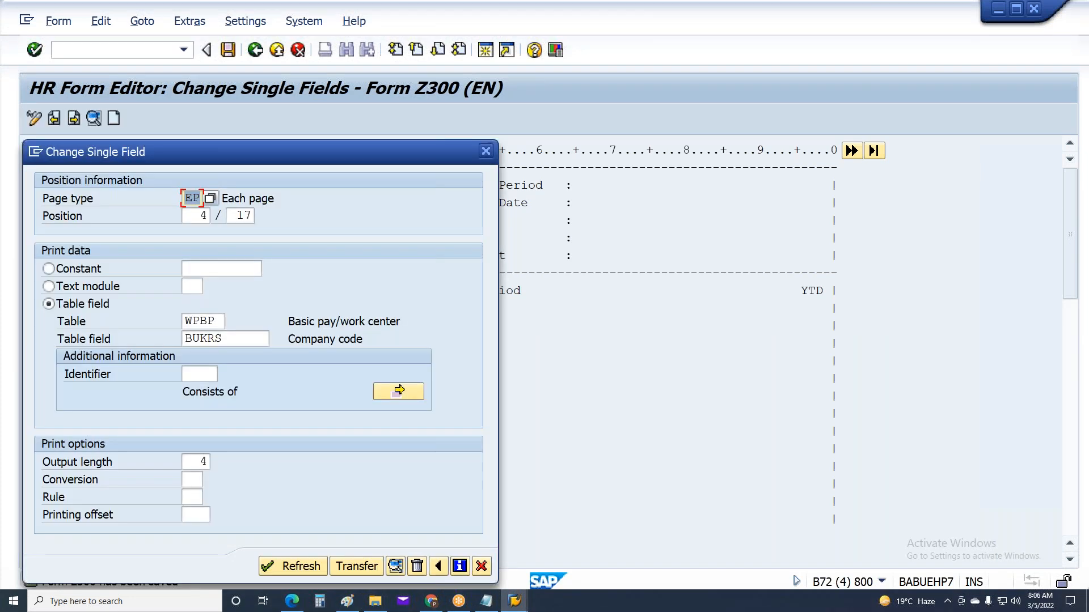
click(99, 479)
click(191, 480)
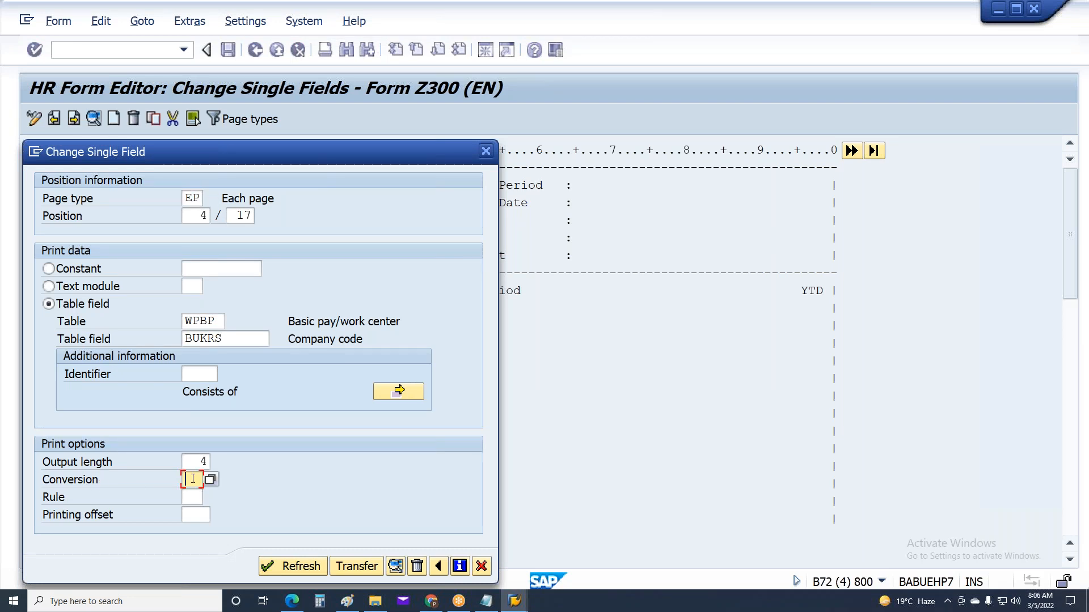
click(213, 479)
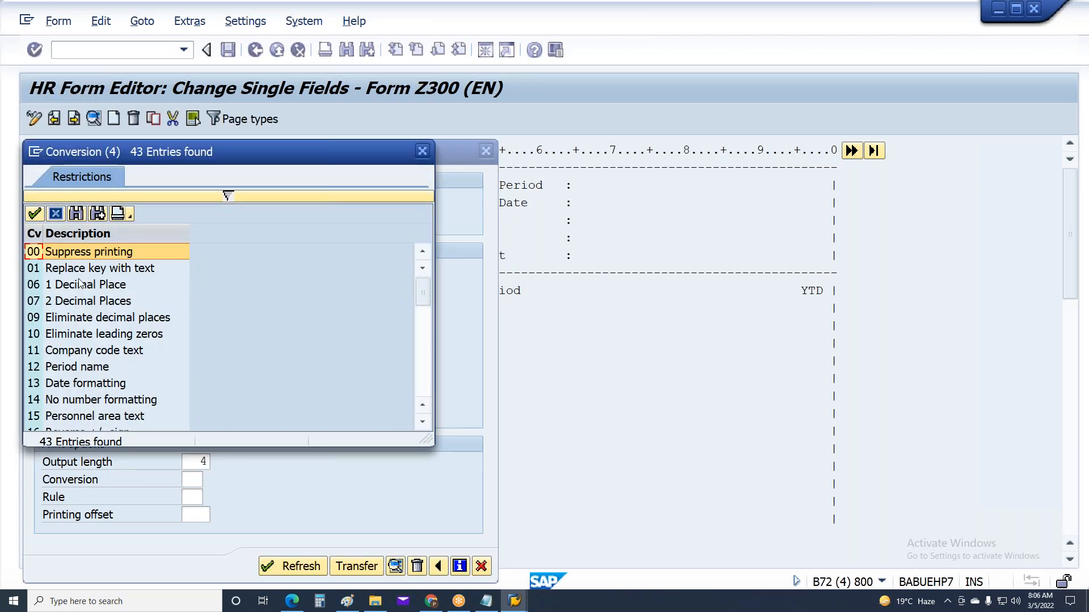
click(66, 271)
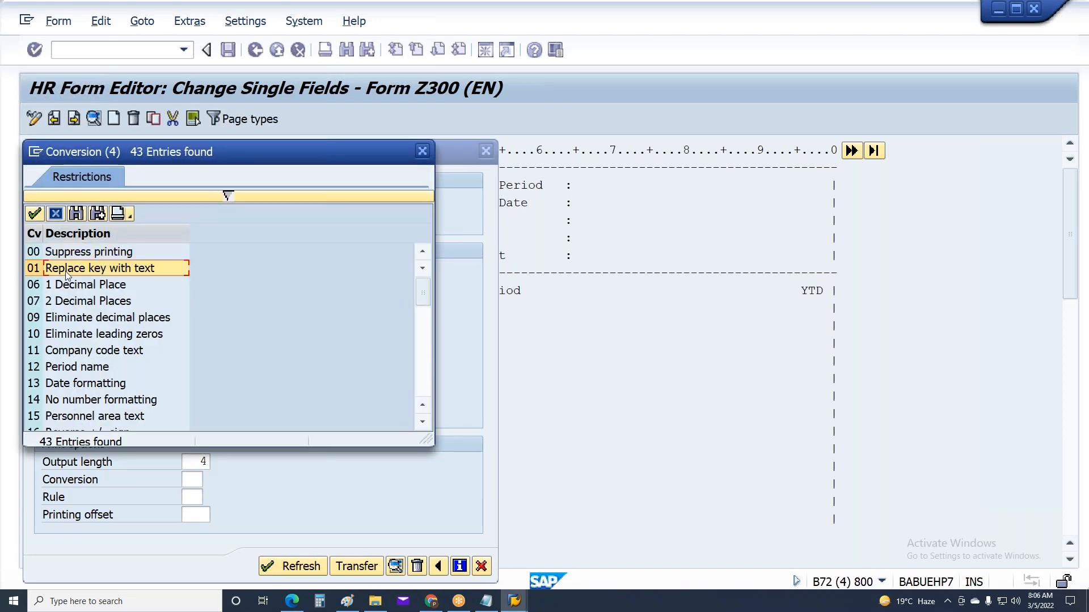
double_click(142, 270)
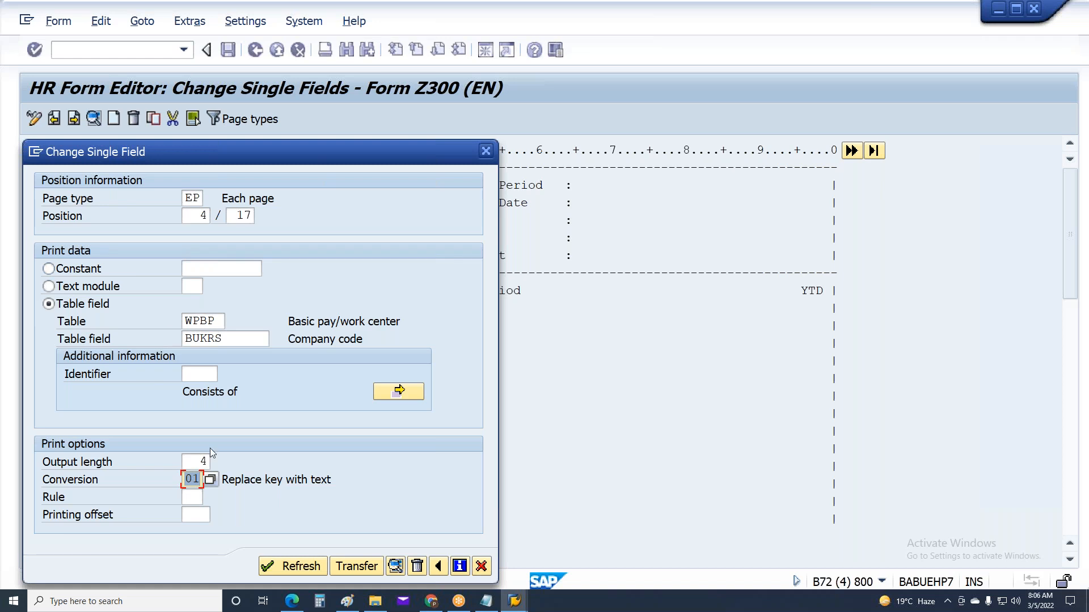
Step: Set the Company single field's output length to 25 and transfer it to the form
click(196, 462)
text(25)
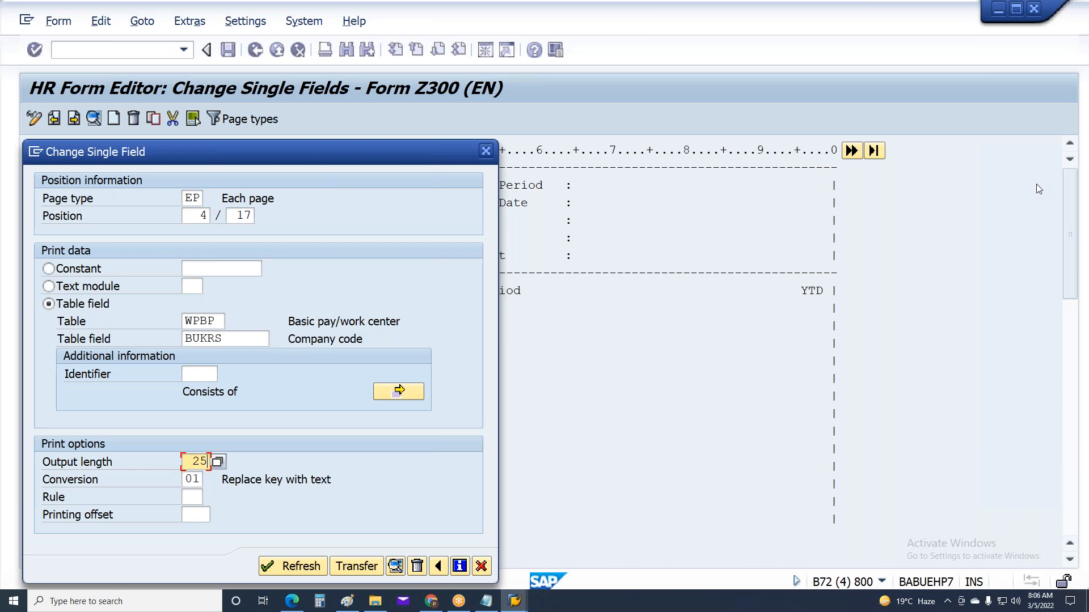
click(349, 564)
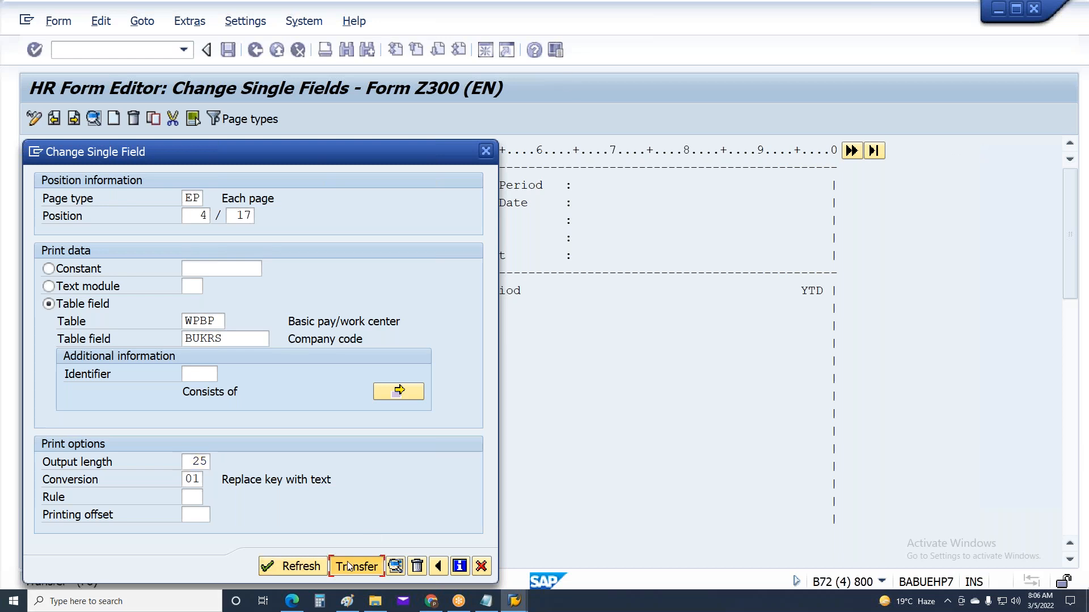
Step: Save form Z300, rerun the remuneration statement to check the Company line, and return to the form editor
key(ctrl+s)
key(Return)
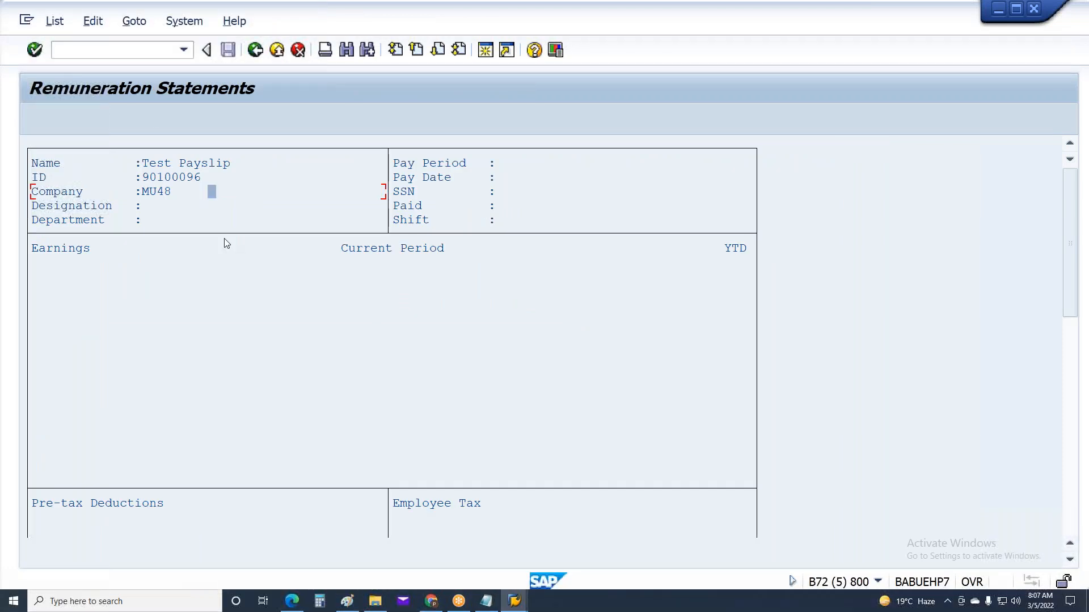
key(F8)
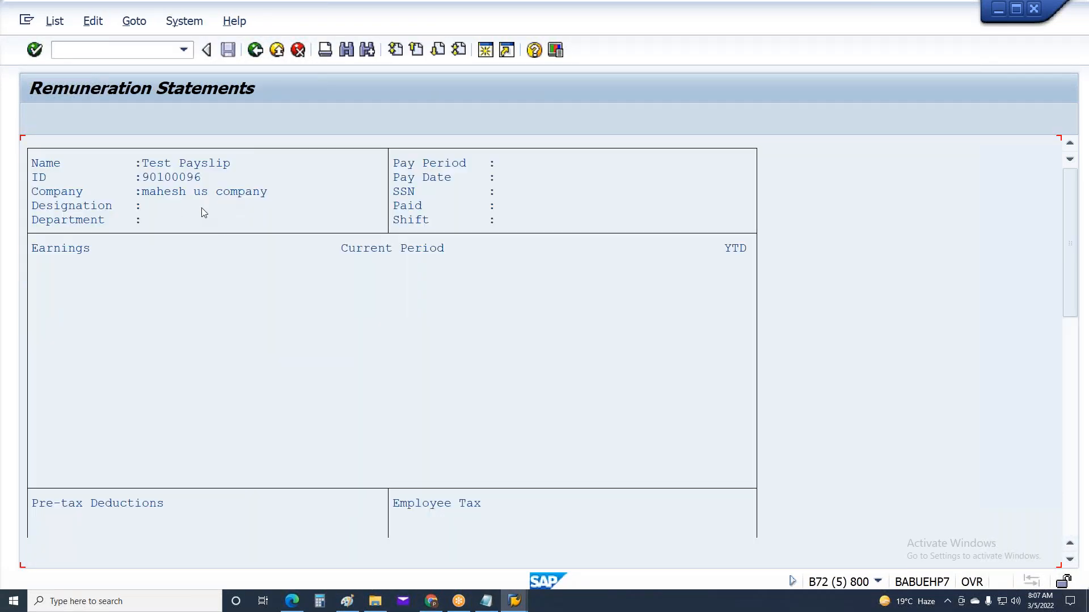
key(alt+Tab)
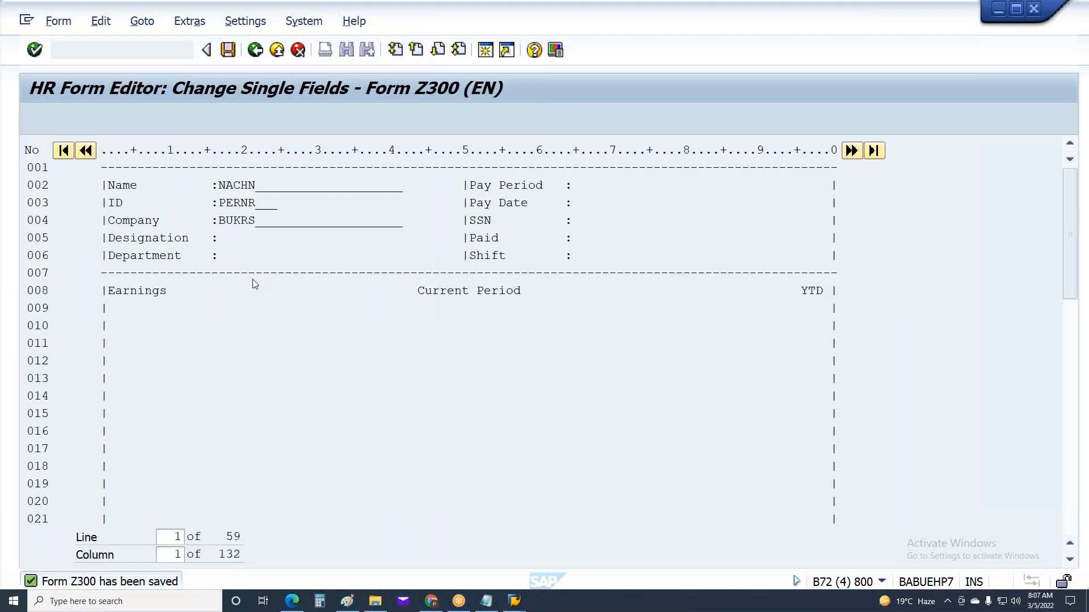
Step: Copy the Company single field BUKRS and paste it beside the Designation, Department and Shift labels
click(221, 238)
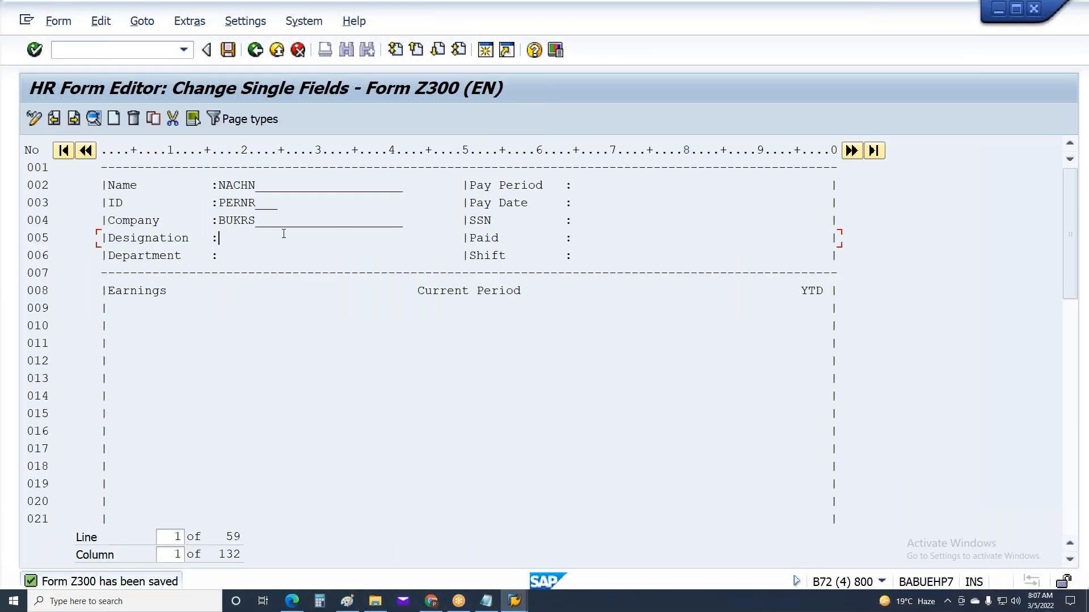
click(148, 240)
click(161, 239)
click(162, 256)
click(234, 222)
click(158, 121)
key(F6)
click(214, 237)
click(220, 256)
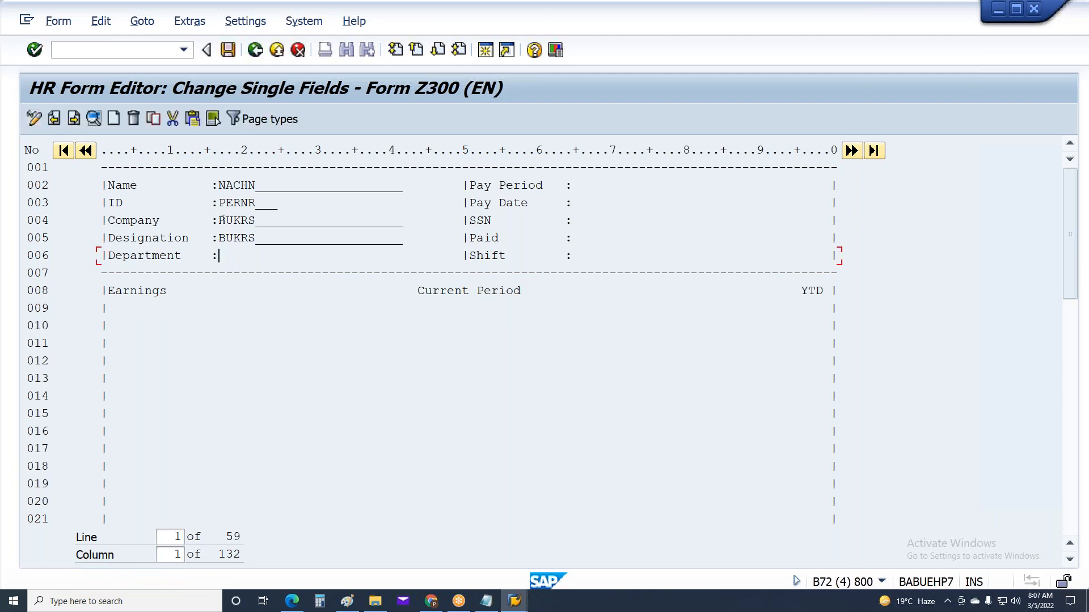
click(193, 120)
click(193, 119)
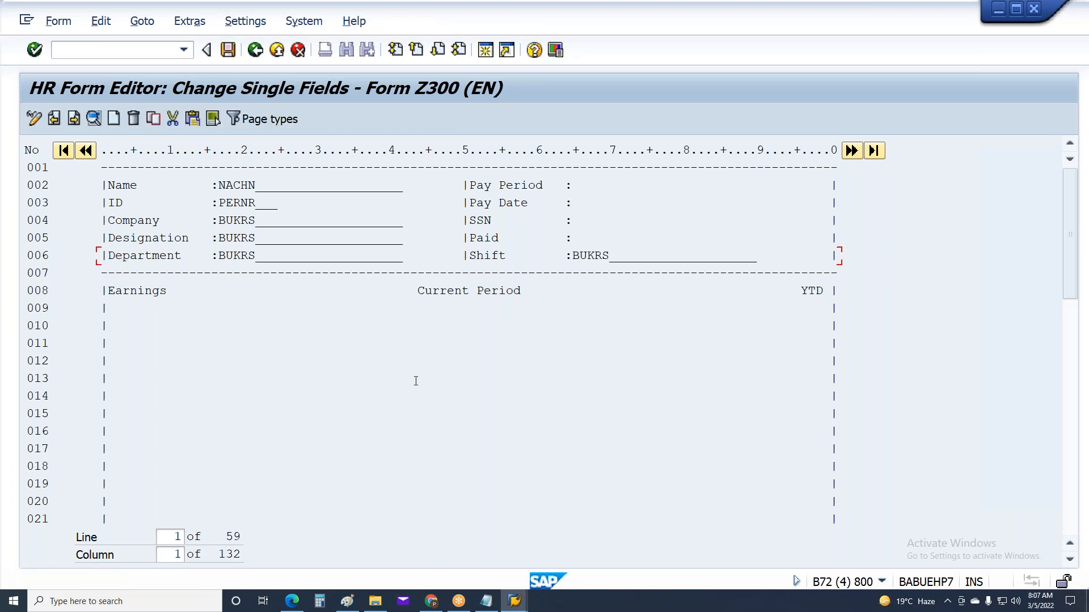
Step: Assign table field PLANS (Position) to the Designation single field, keeping the modified output length 25 and conversion 01, and transfer it
double_click(242, 241)
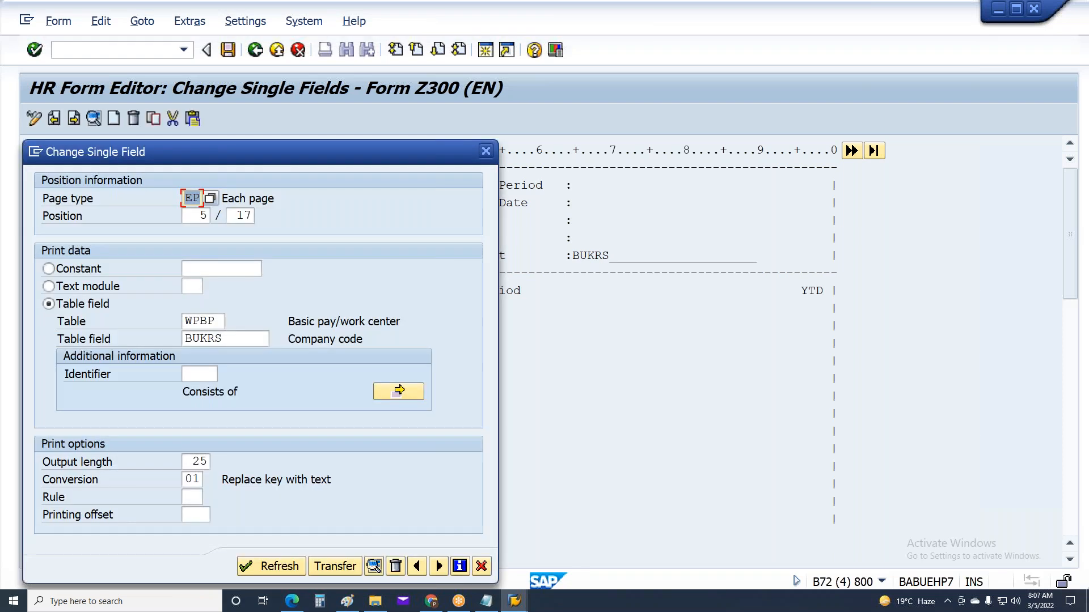
double_click(224, 339)
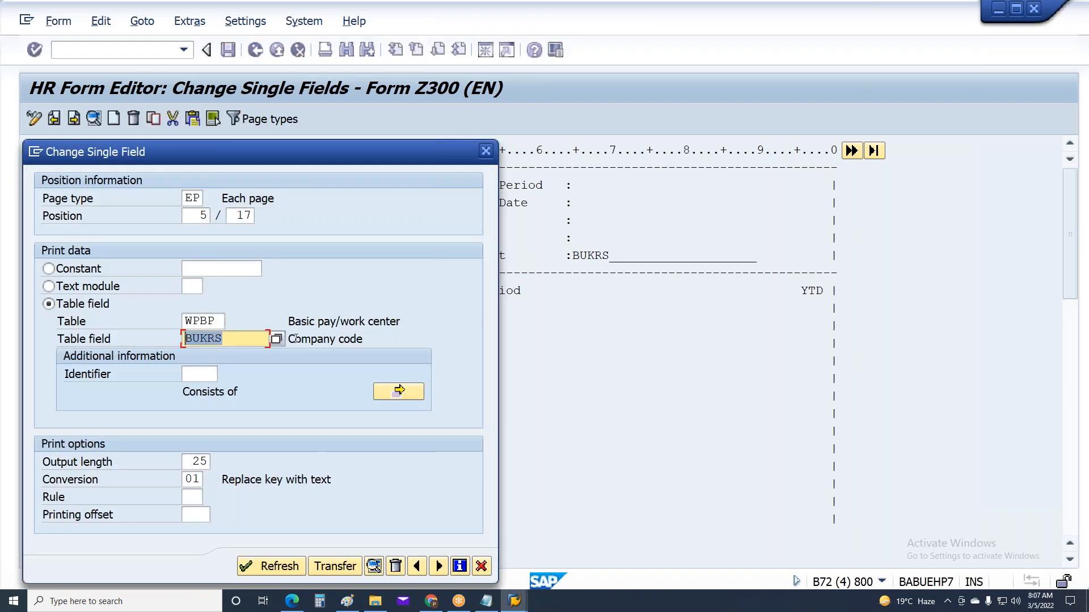
click(276, 339)
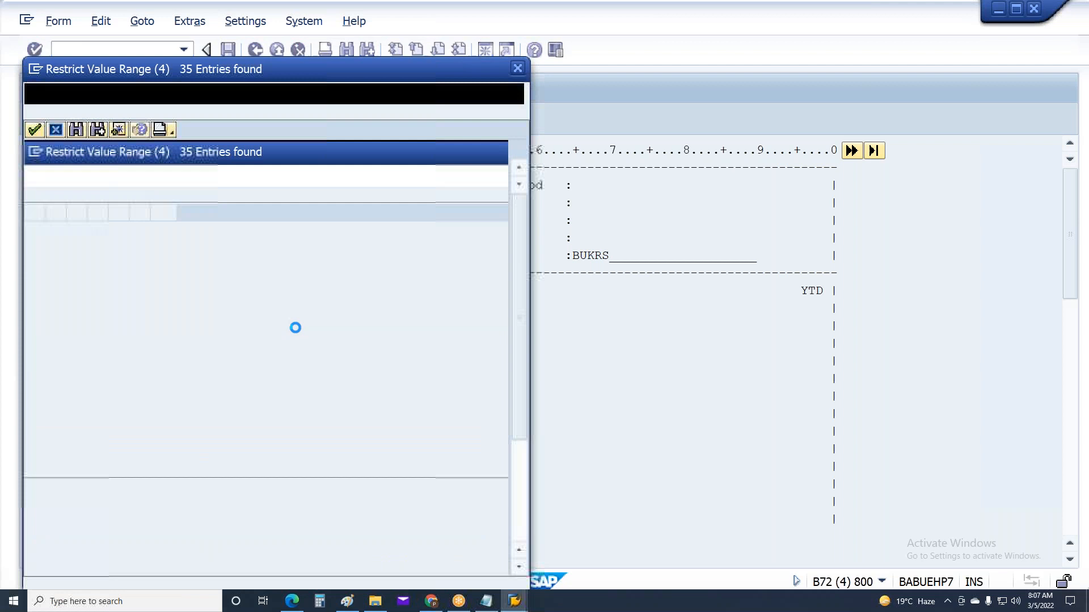
scroll(157, 476, down, 3)
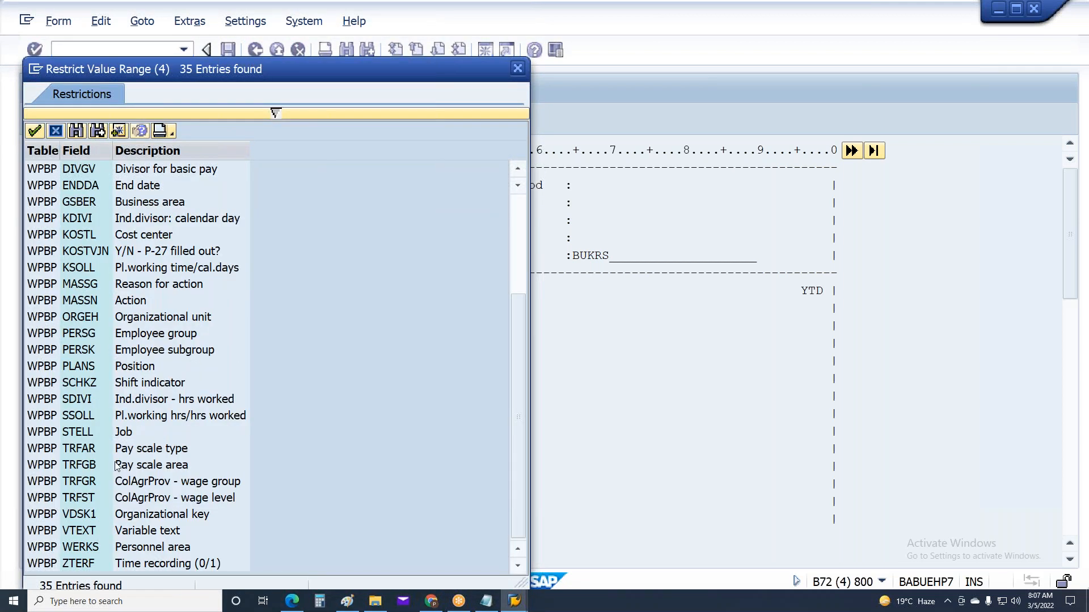
click(143, 371)
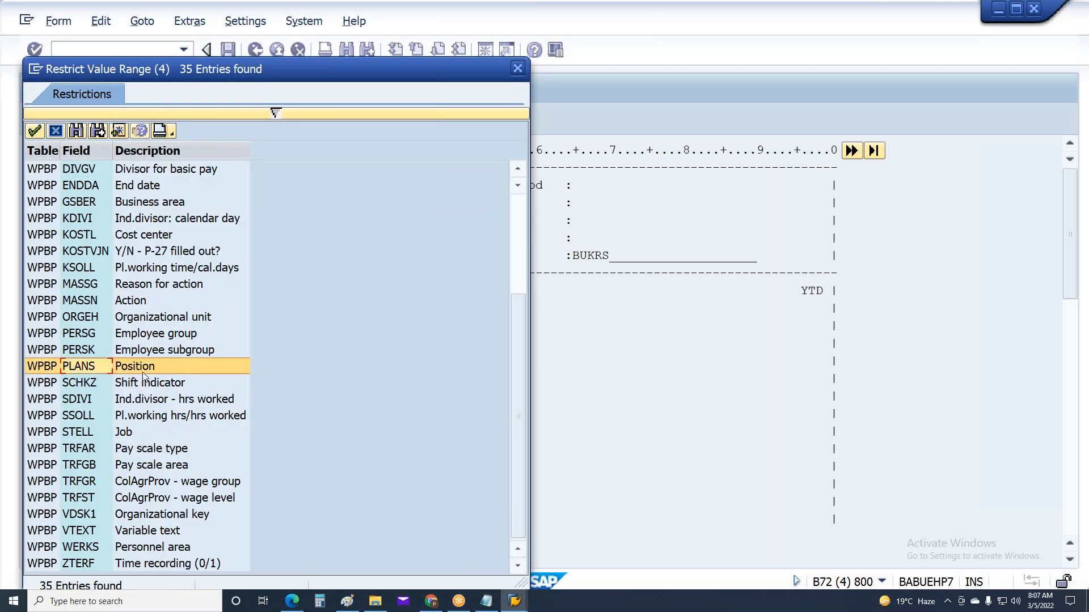
double_click(77, 370)
click(41, 198)
click(41, 268)
click(341, 338)
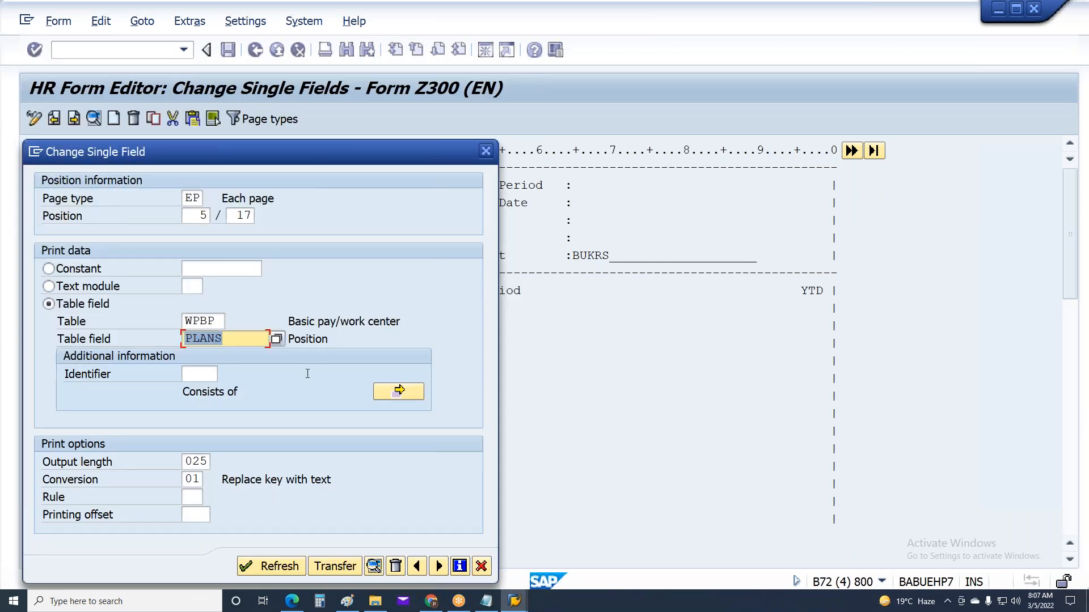
click(352, 570)
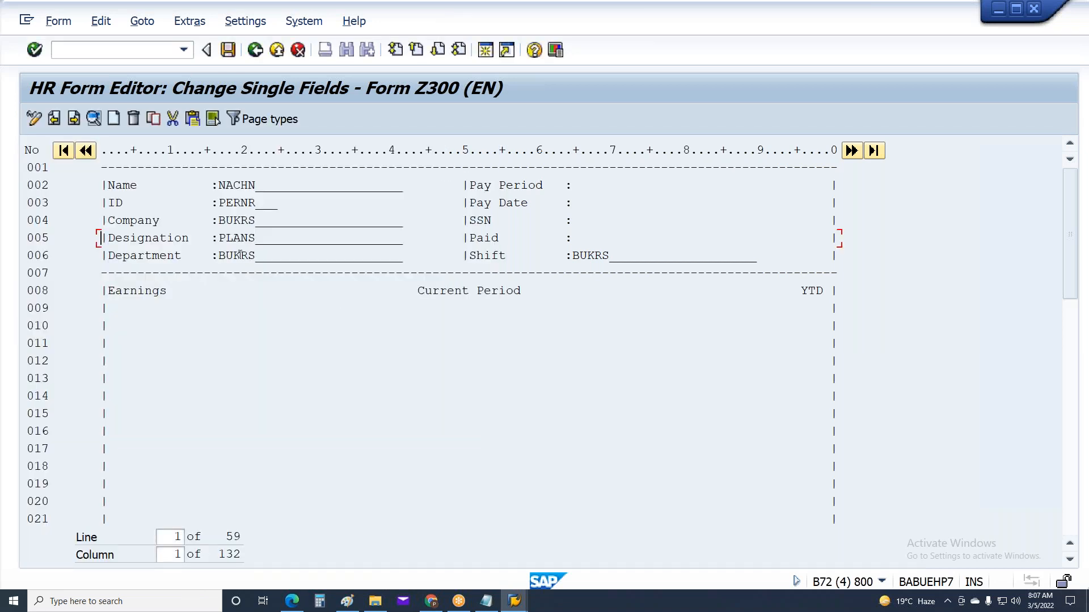
Step: Assign table field ORGEH (Organizational unit) to the Department single field, keeping the modified output length 25 and conversion 01, and transfer it
double_click(241, 255)
click(264, 339)
click(276, 339)
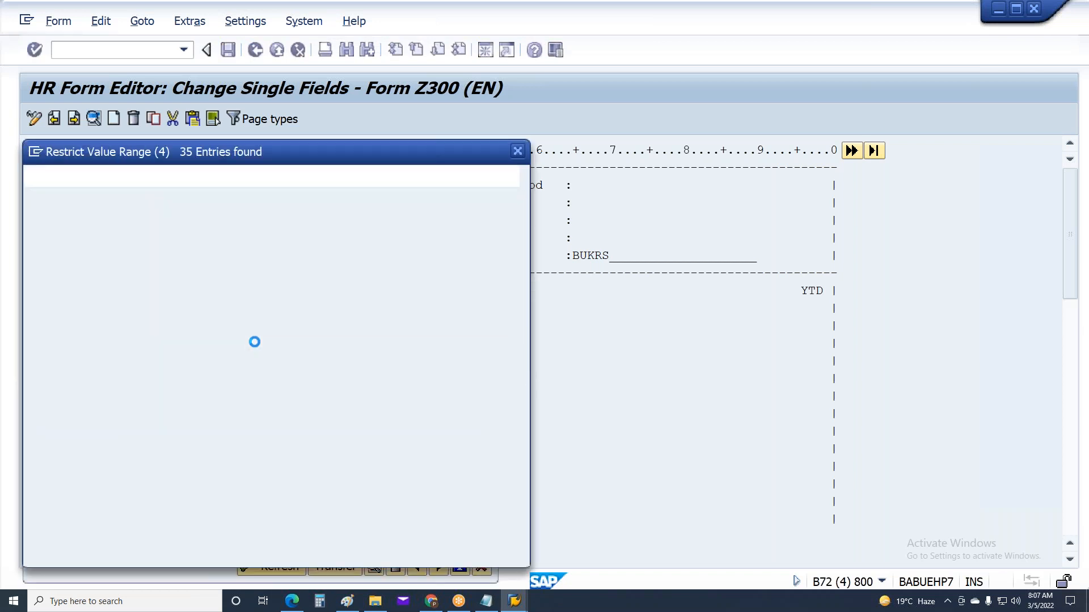
double_click(84, 481)
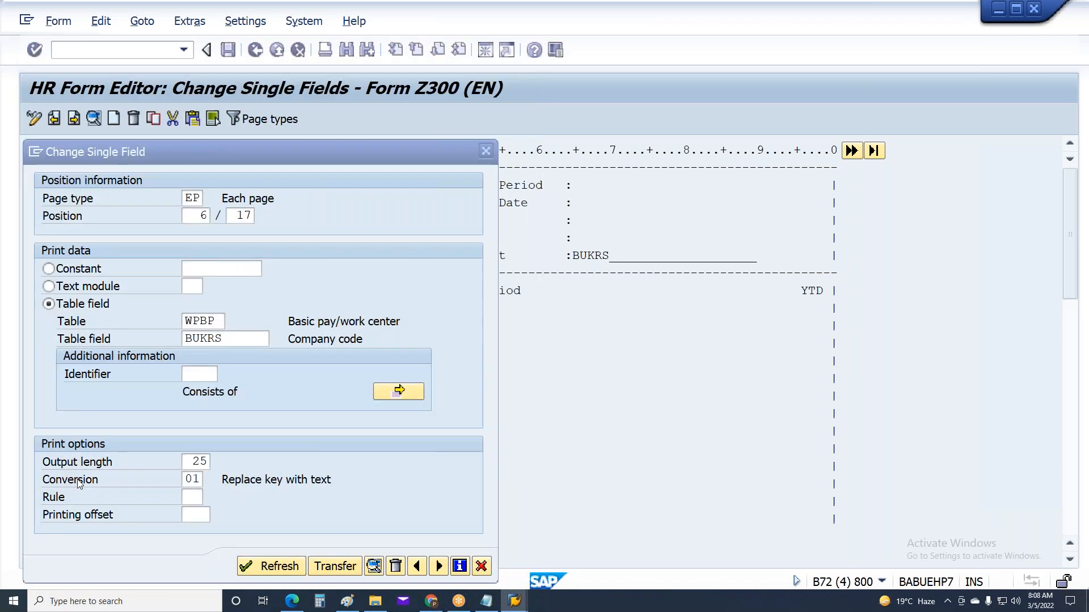
click(57, 198)
click(73, 270)
click(356, 339)
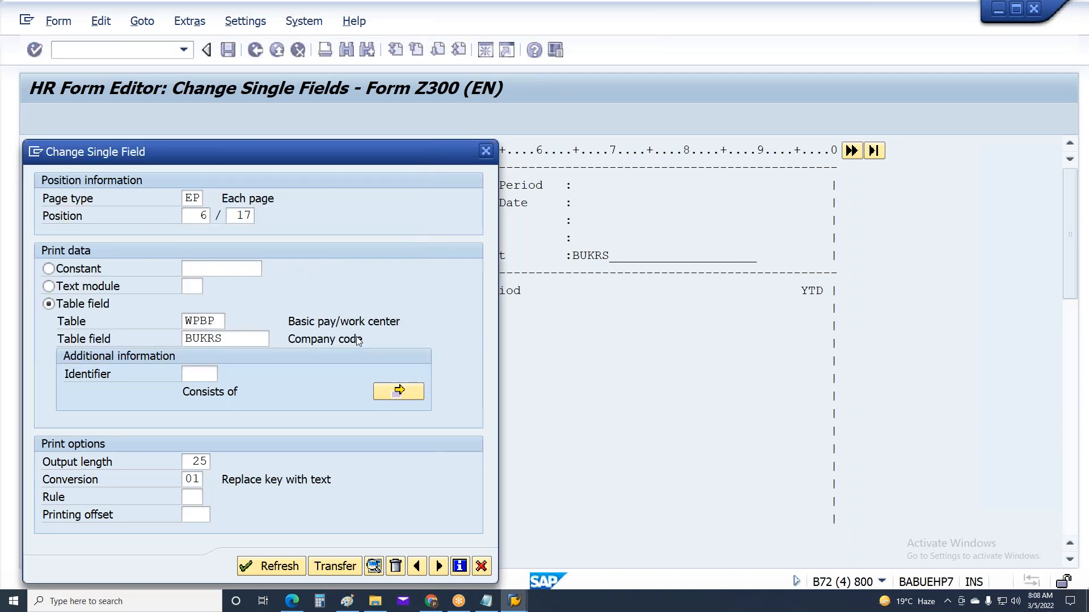
click(335, 566)
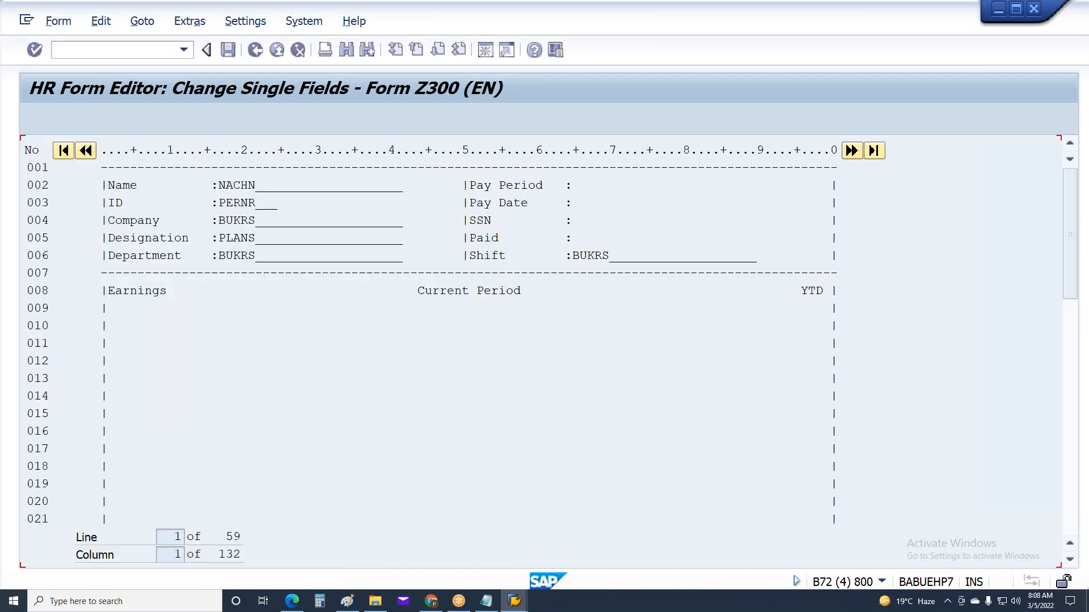
Step: Assign table field SCHKZ (Shift indicator) to the Shift single field, keeping the modified output length 25 and conversion 01, and transfer it
double_click(599, 255)
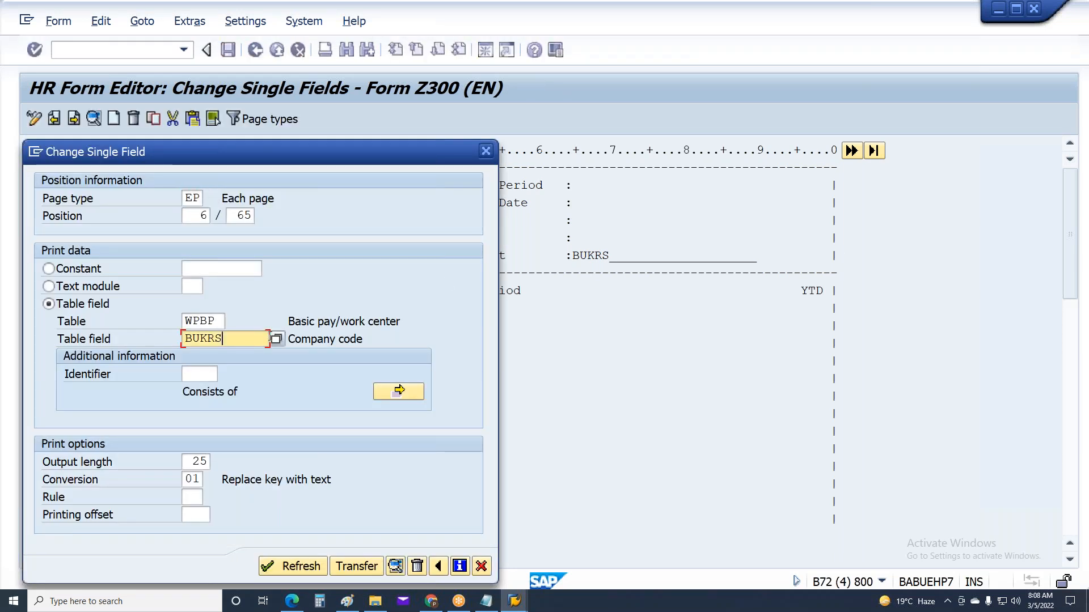
click(276, 340)
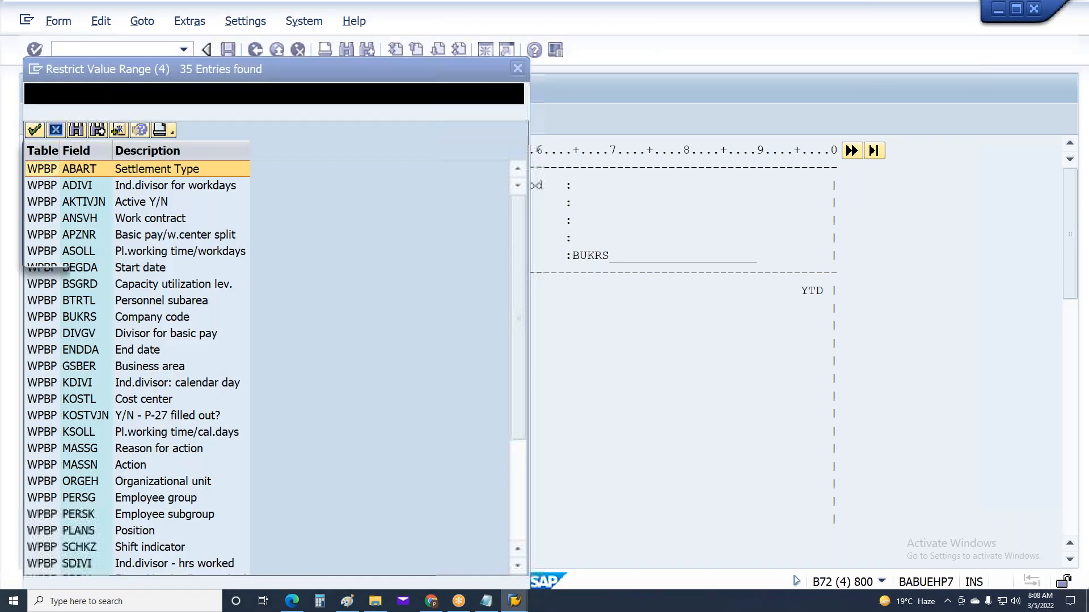
scroll(93, 488, down, 4)
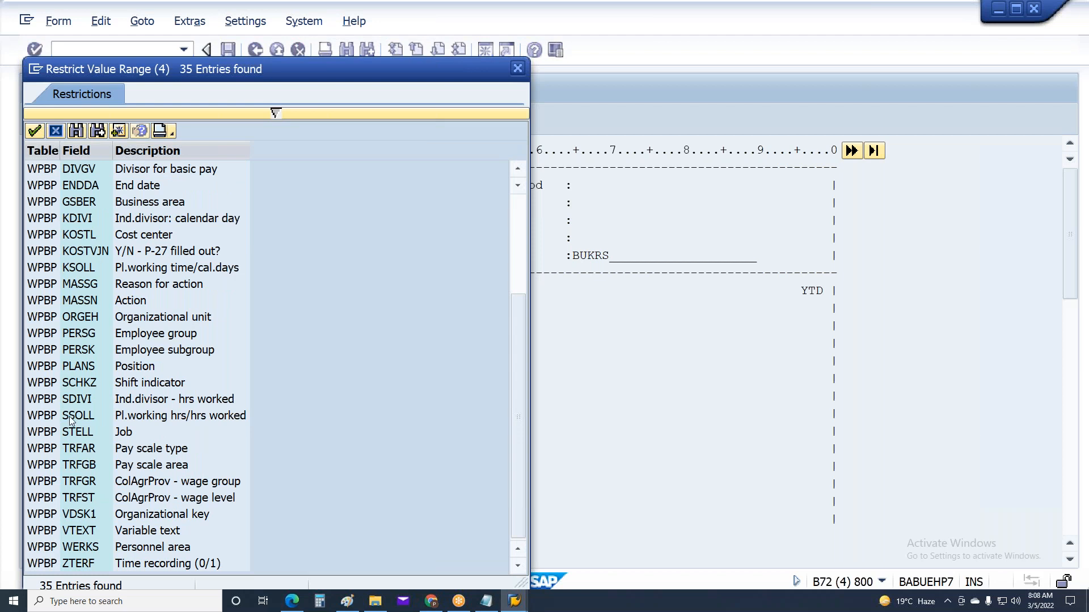
click(75, 386)
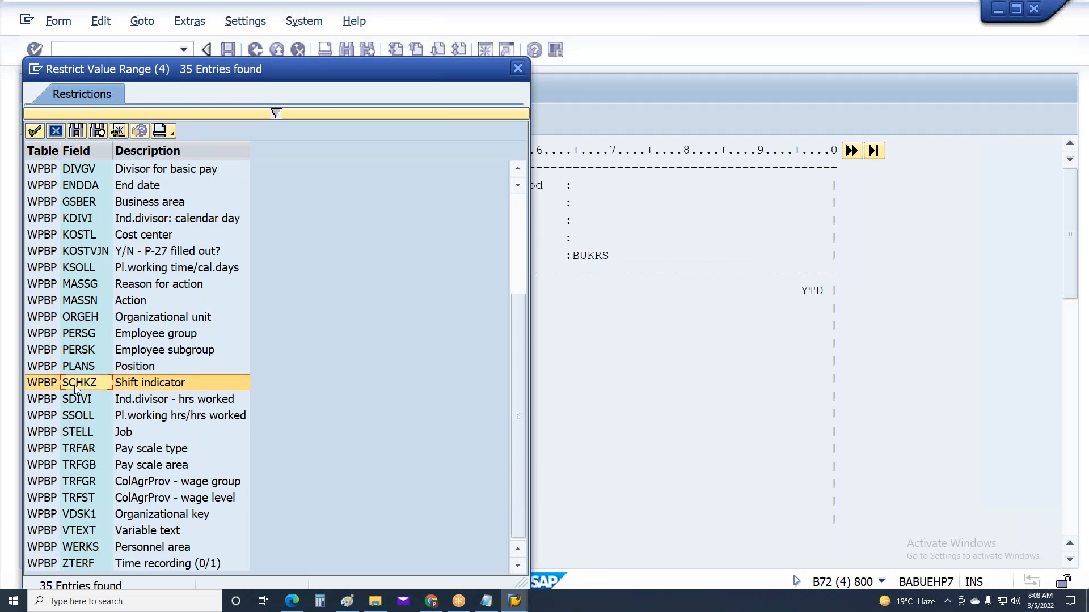
double_click(75, 386)
click(75, 266)
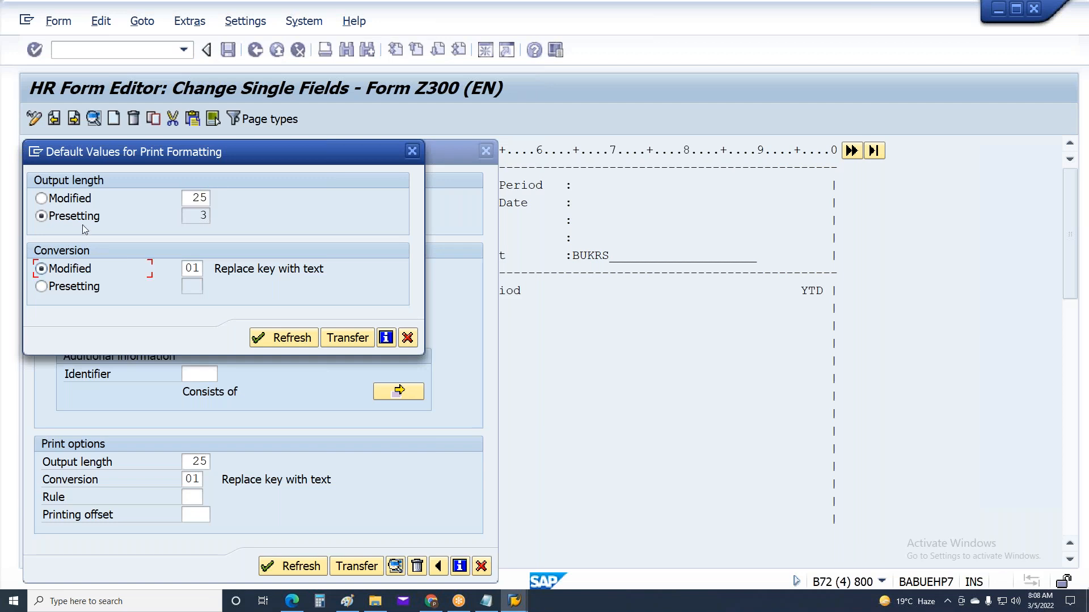
click(84, 200)
click(363, 340)
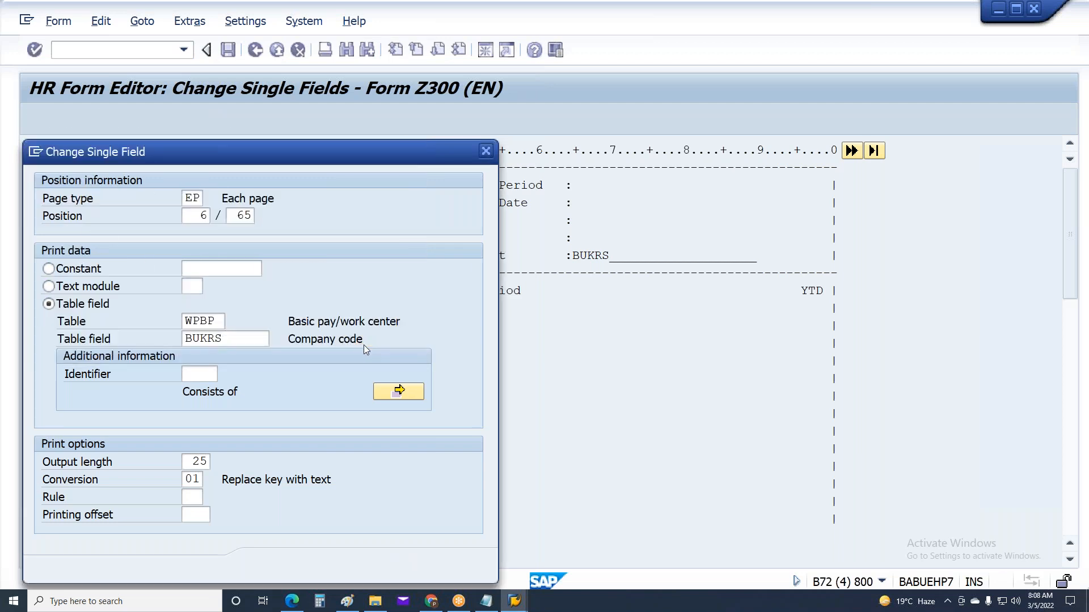
click(356, 566)
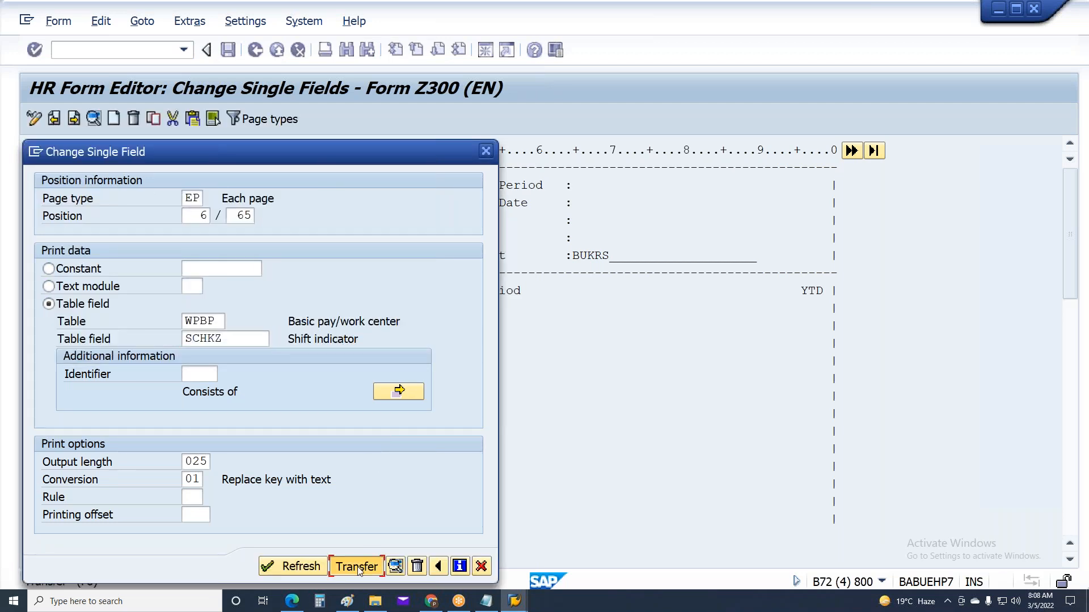
Step: Save form Z300 and rerun the remuneration statement to check the Designation, Department and Shift values
key(ctrl+s)
key(Return)
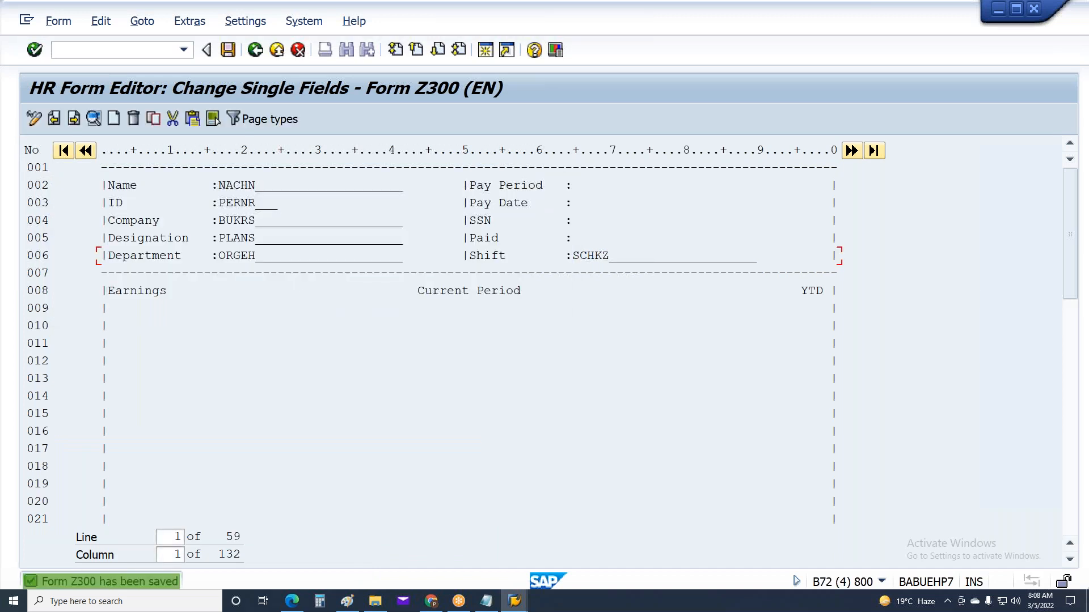
key(alt+Tab)
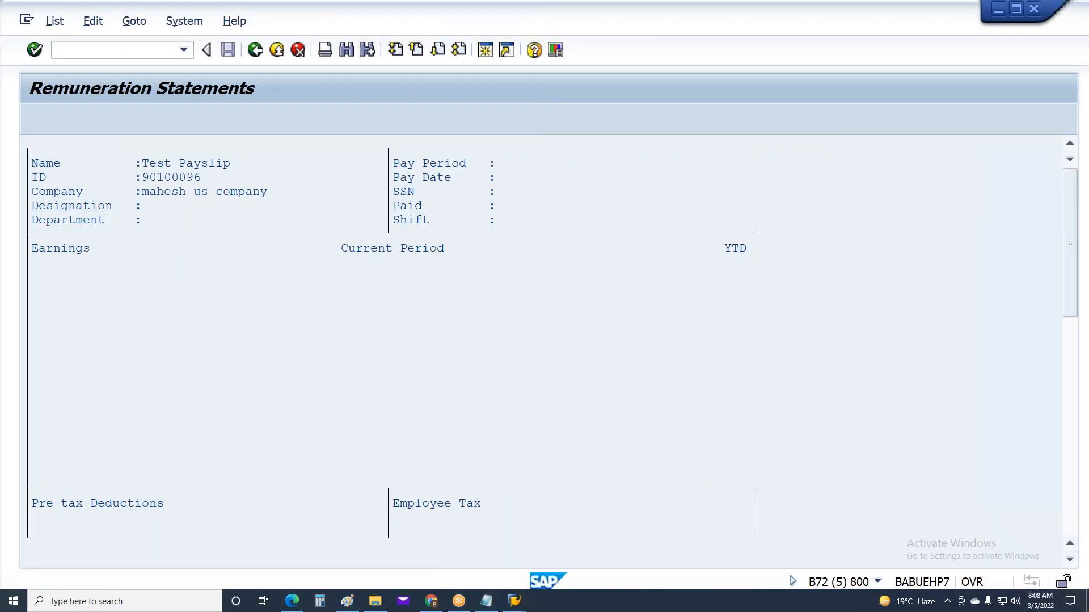
key(F3)
key(F8)
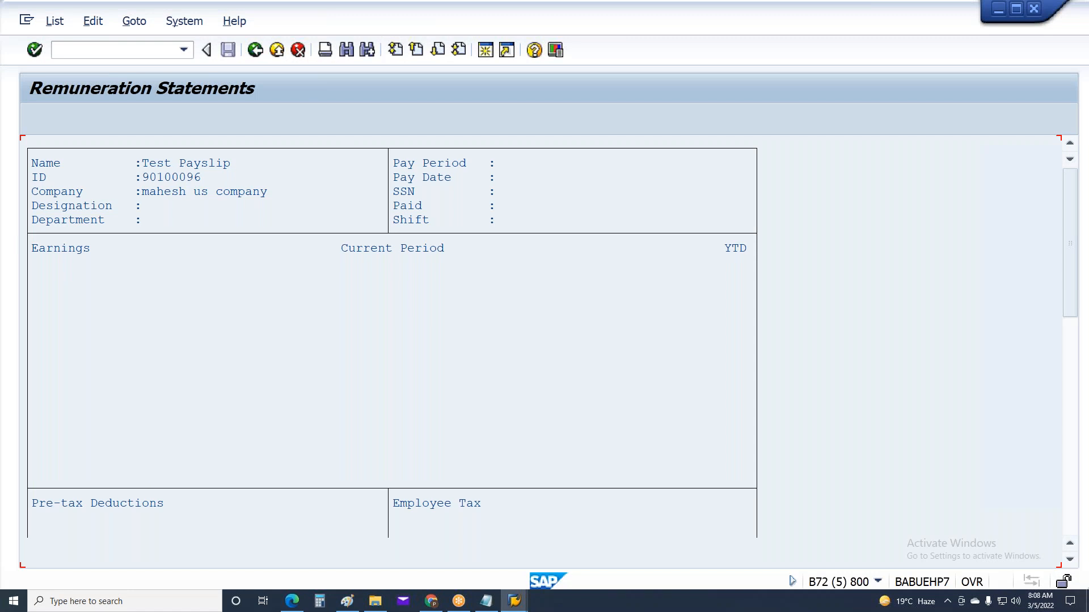
Step: Clear the conversion of the Shift single field SCHKZ in form Z300, transfer it and save the form
key(alt+Tab)
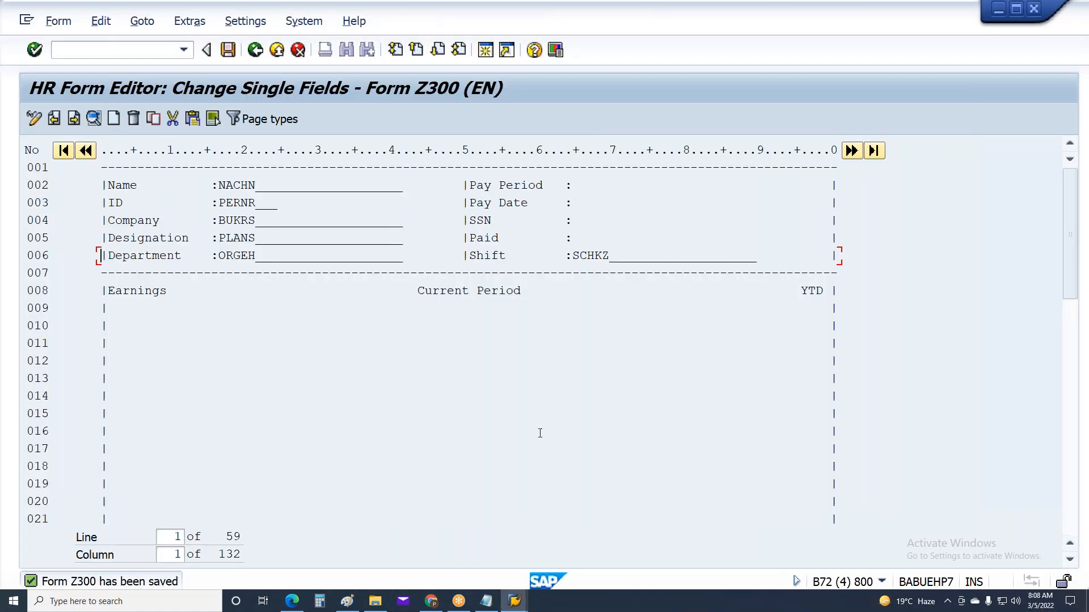
key(ctrl+s)
double_click(603, 257)
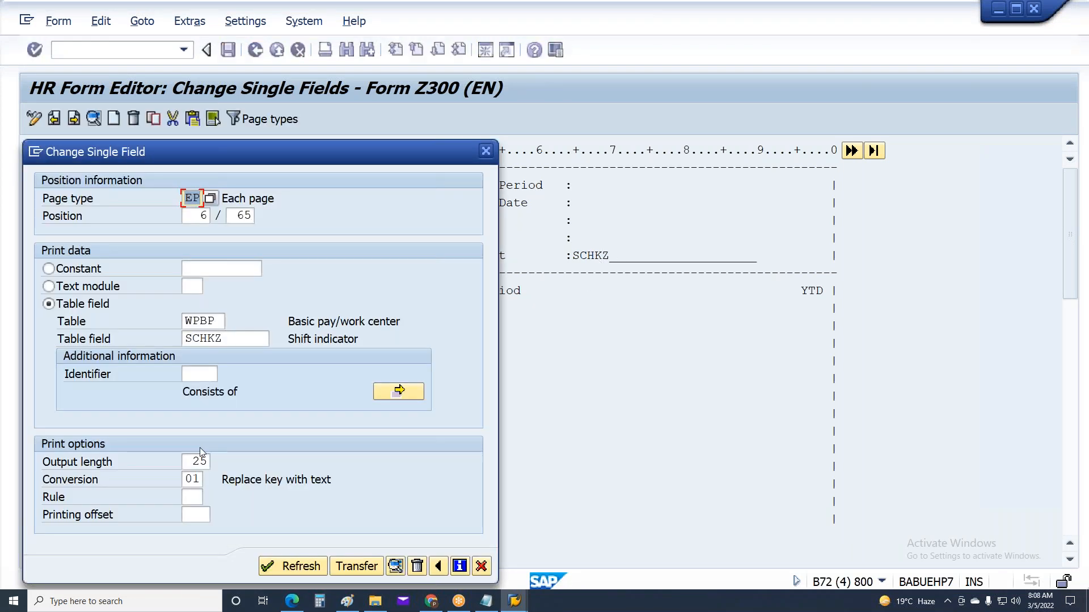
click(234, 339)
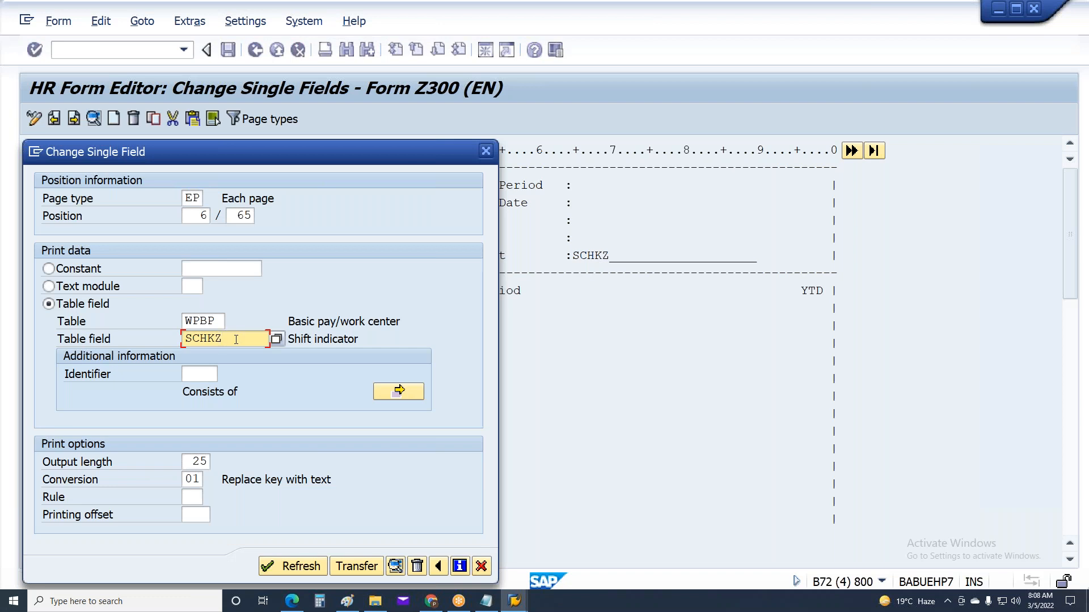
double_click(189, 478)
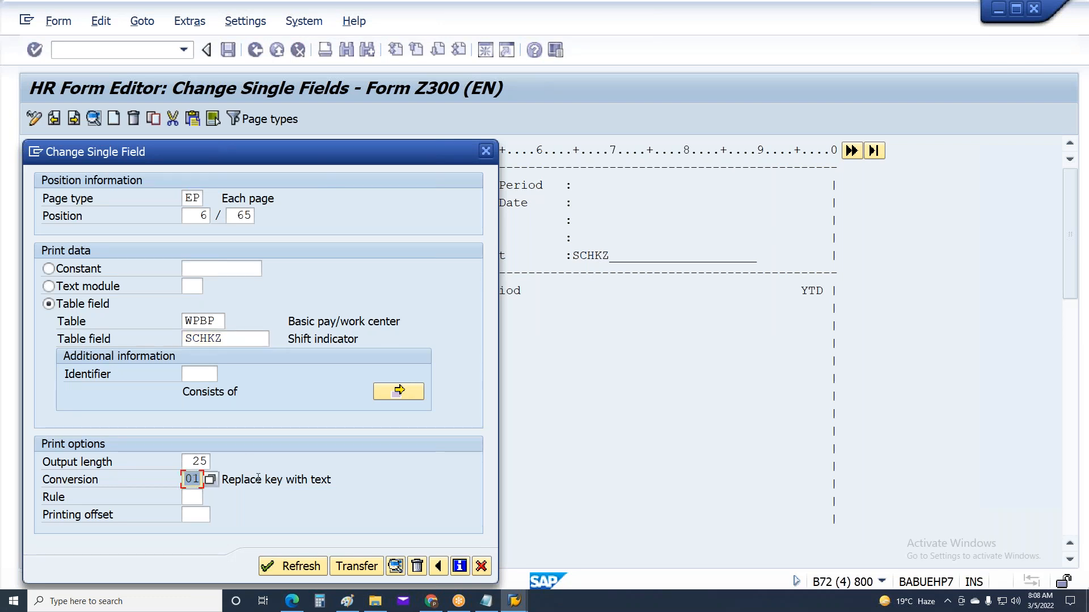
key(BackSpace)
click(356, 566)
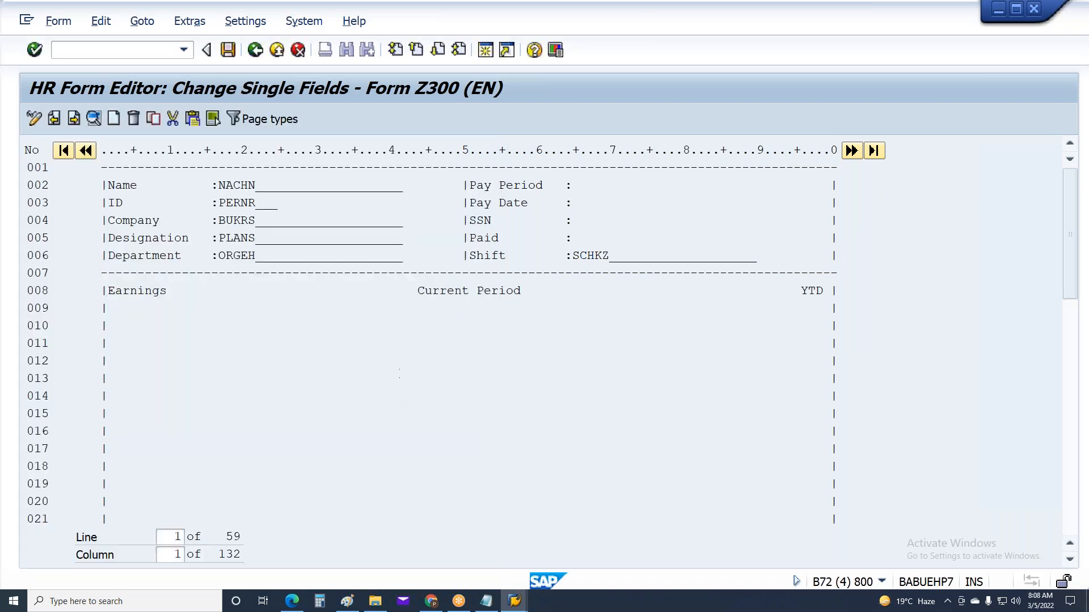
key(Return)
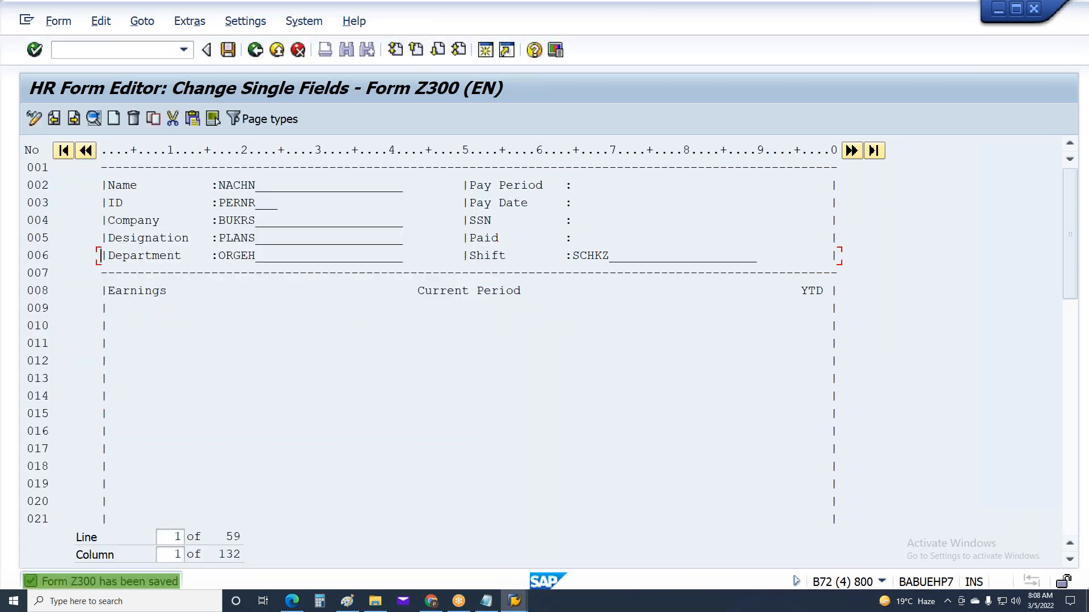
Step: Rerun the remuneration statement and check the Shift value in the payslip header
key(F3)
key(F3)
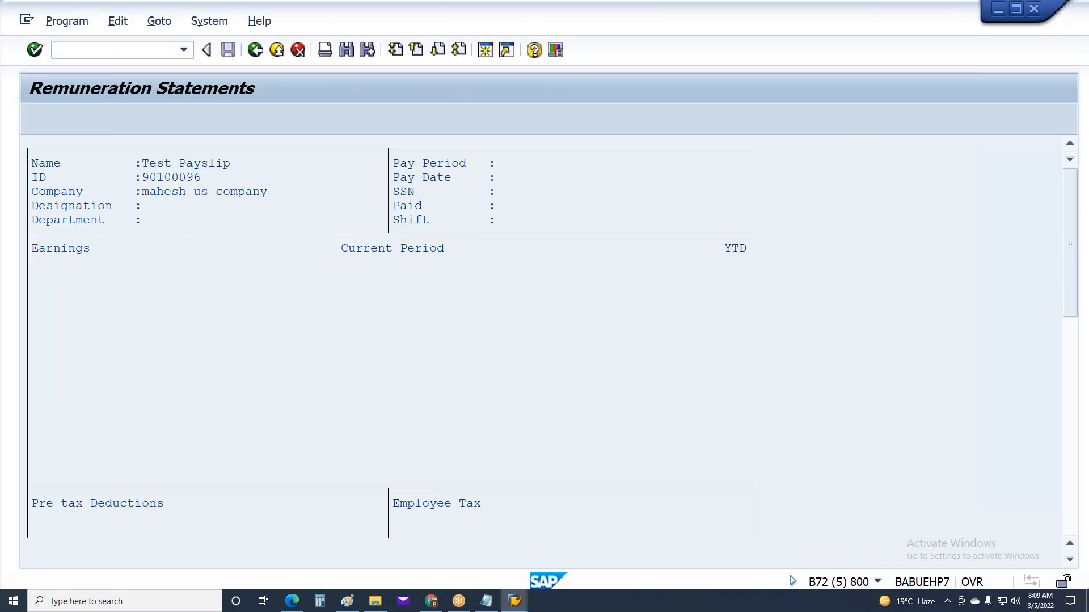
key(F8)
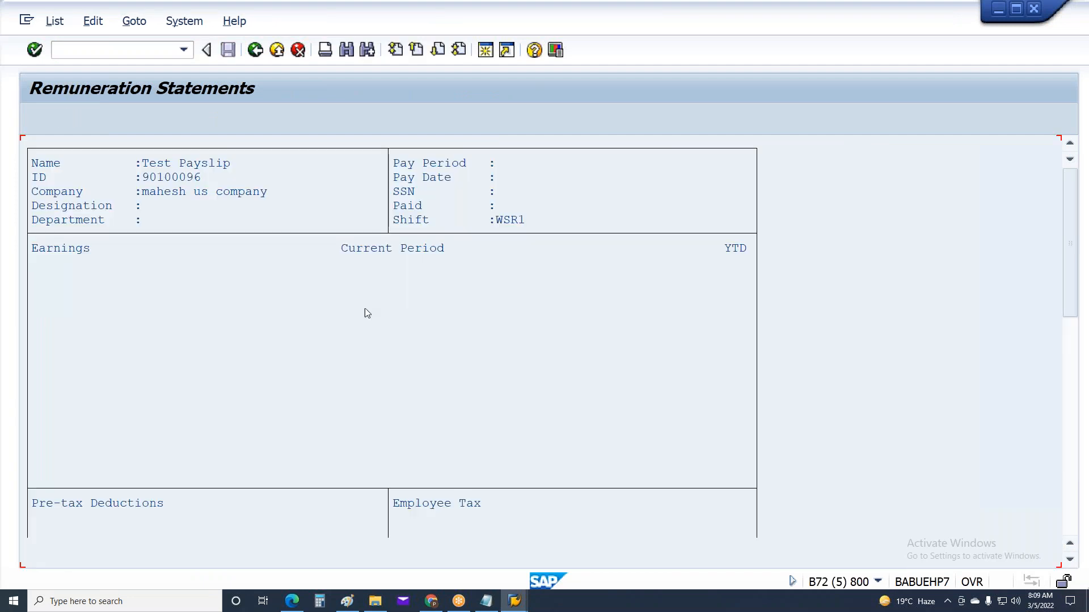
click(513, 221)
key(F3)
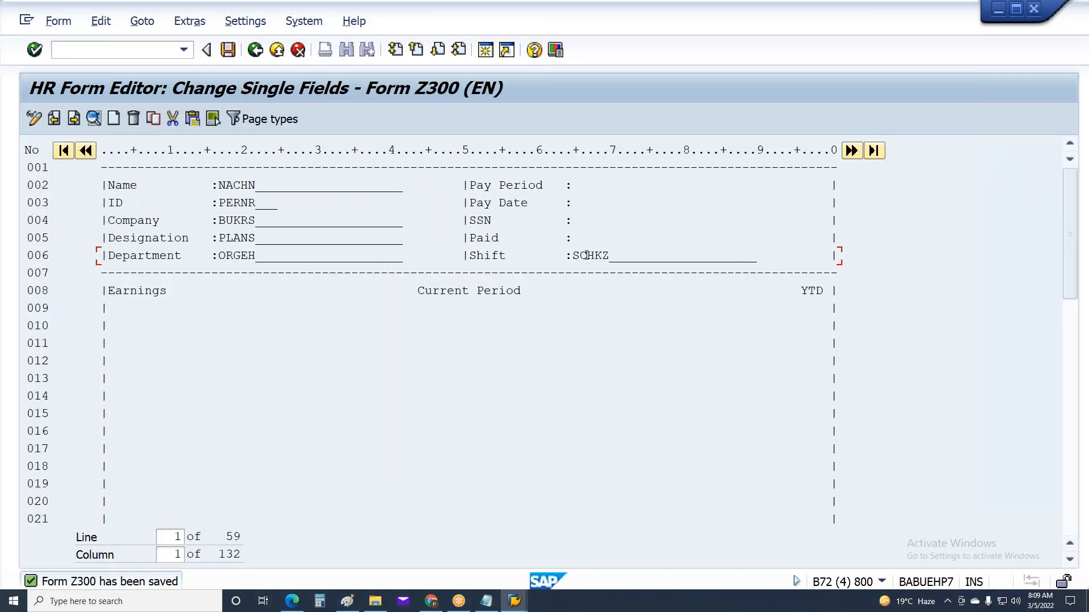
Step: Display infotype 7 (Planned Working Time) for the same employee in the HR master data session
click(514, 601)
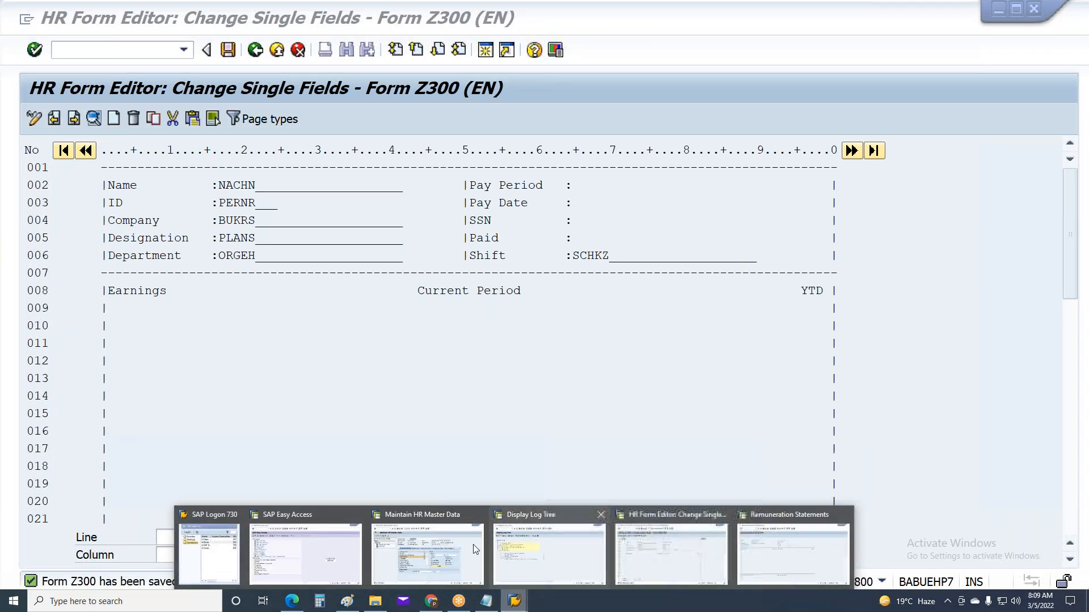
click(438, 550)
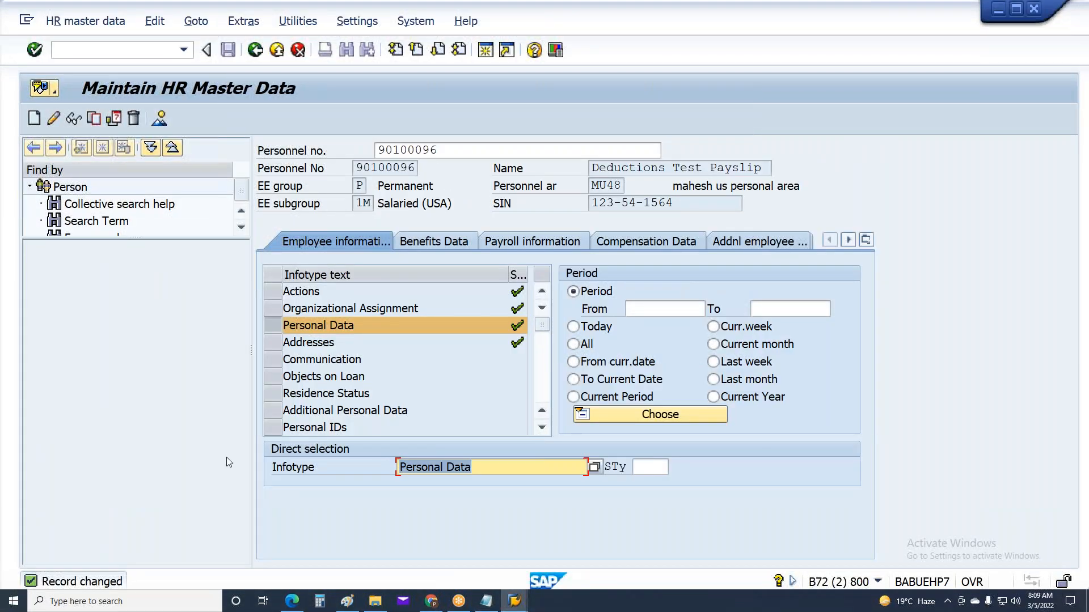
text(7)
click(73, 119)
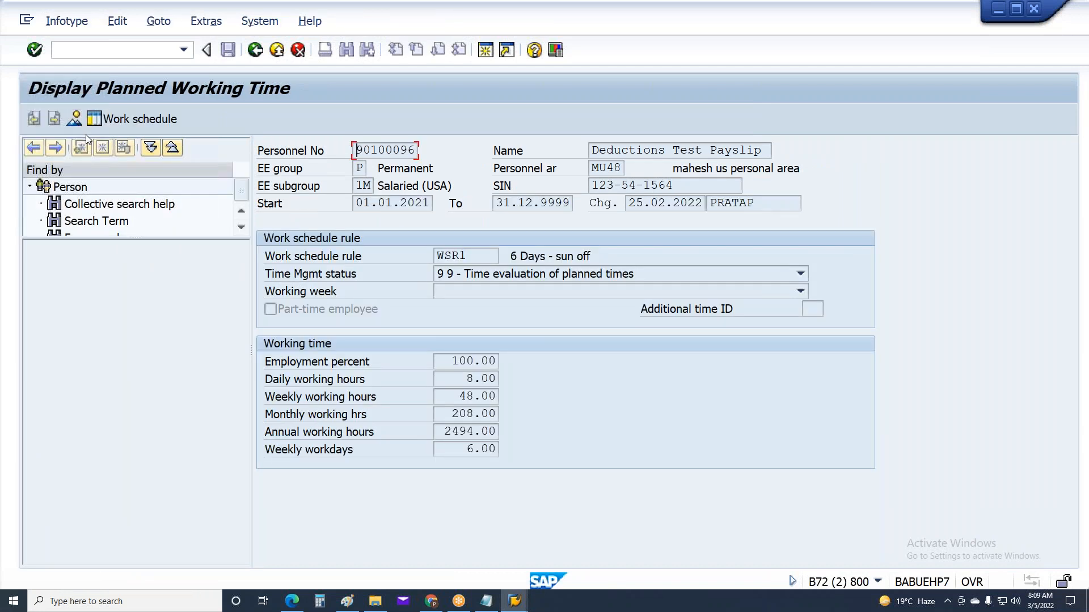
Step: Look up the technical information of the work schedule rule's description text, and close it
drag(596, 256, 473, 256)
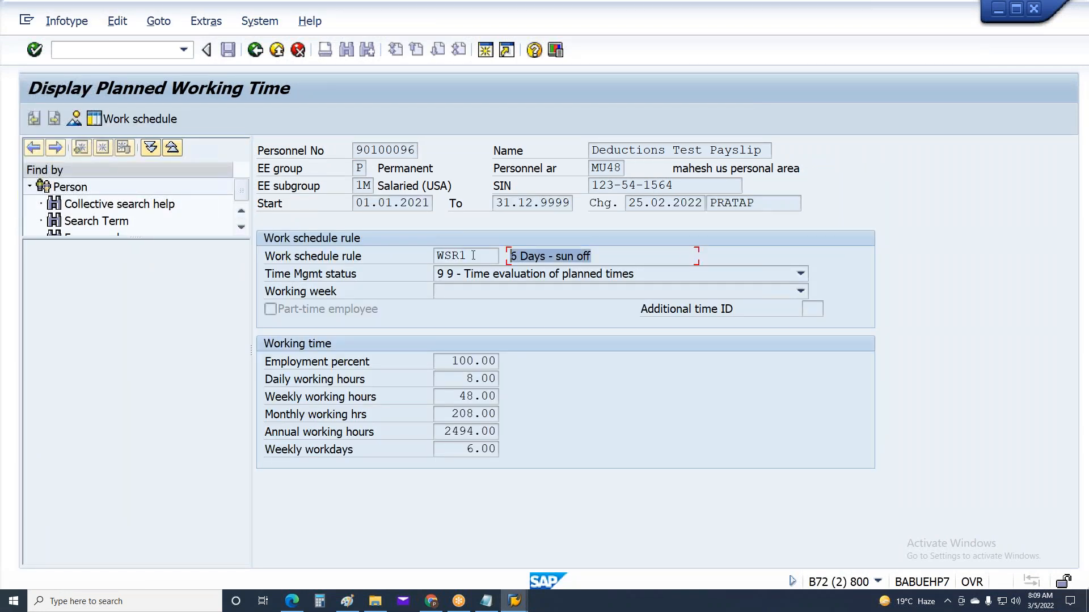
right_click(530, 258)
click(560, 266)
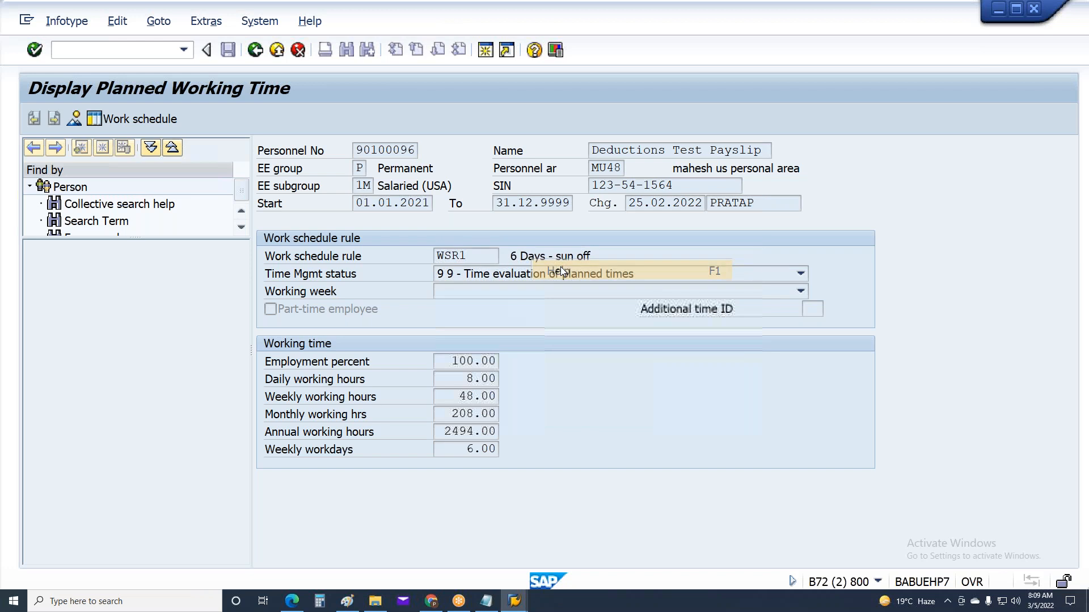
click(98, 83)
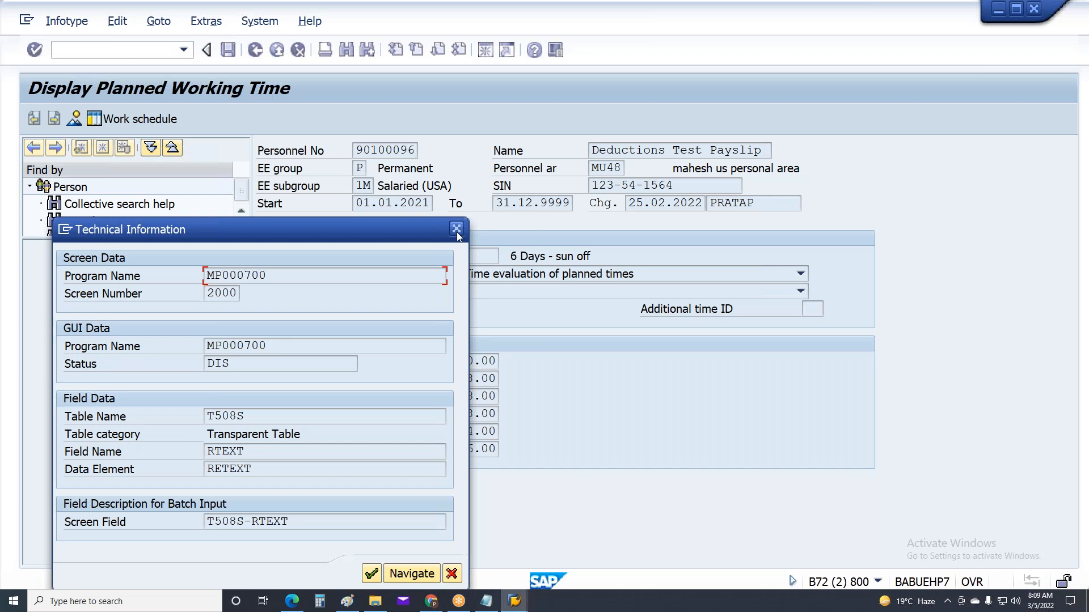
click(457, 229)
key(Escape)
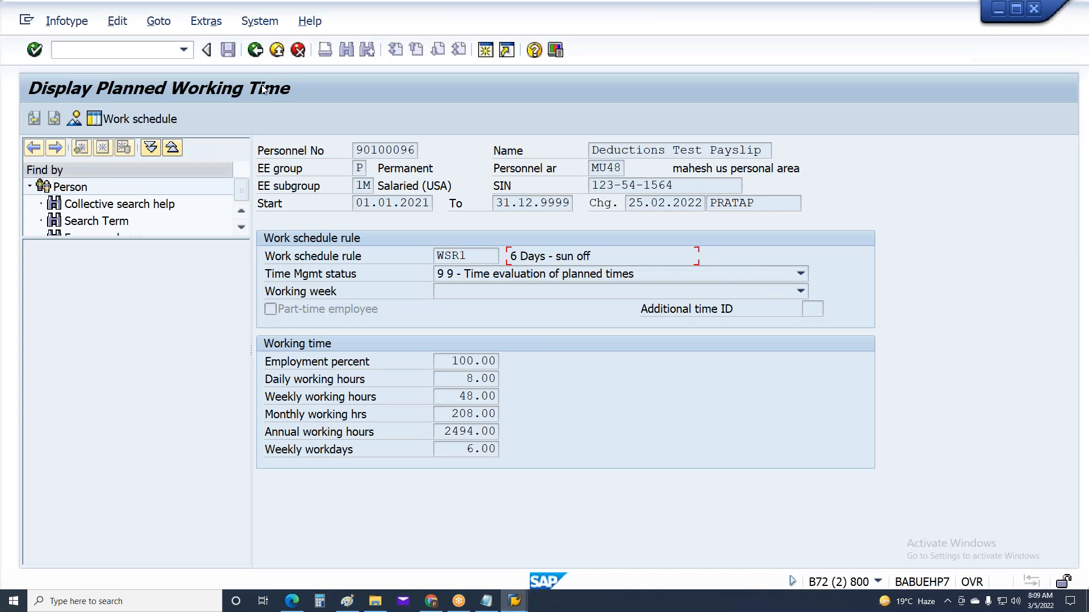
Step: Set the conversion of the Shift single field SCHKZ in form Z300 to 01 (Replace key with text)
key(alt+Tab)
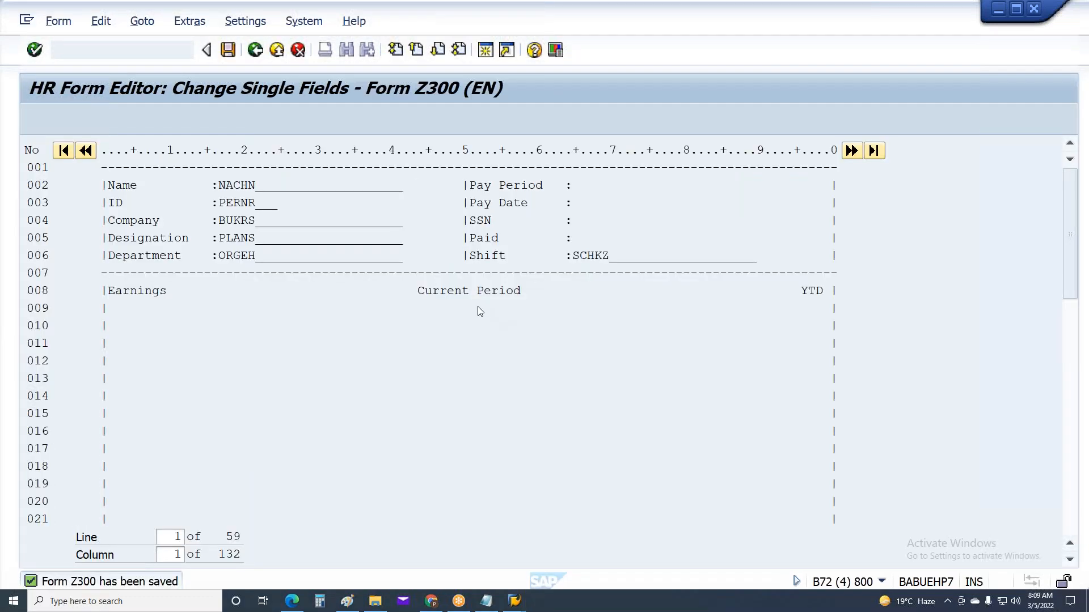
click(588, 256)
double_click(589, 256)
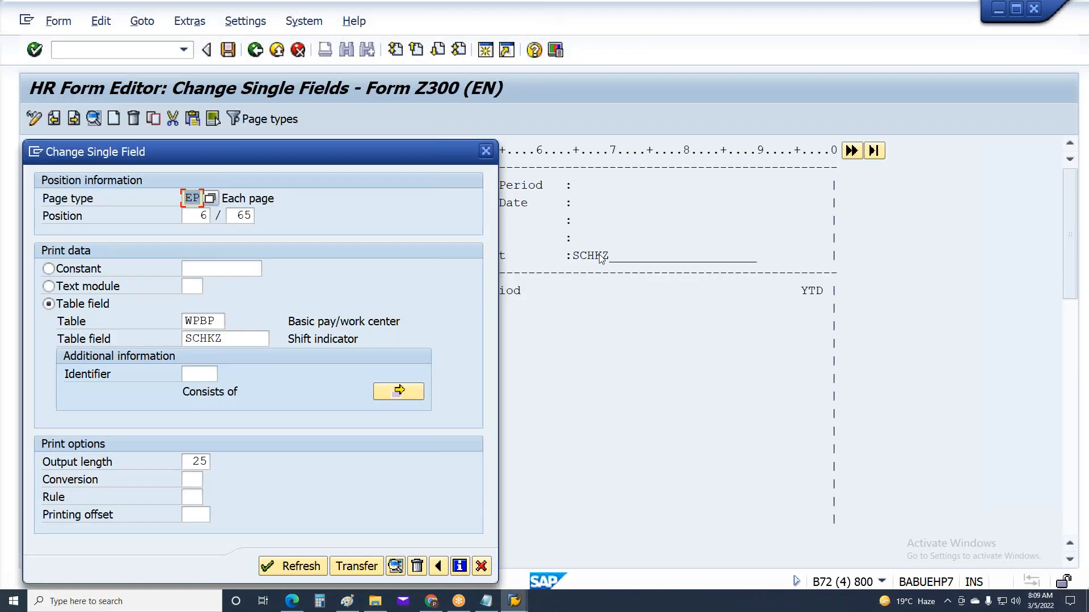
click(209, 374)
click(193, 480)
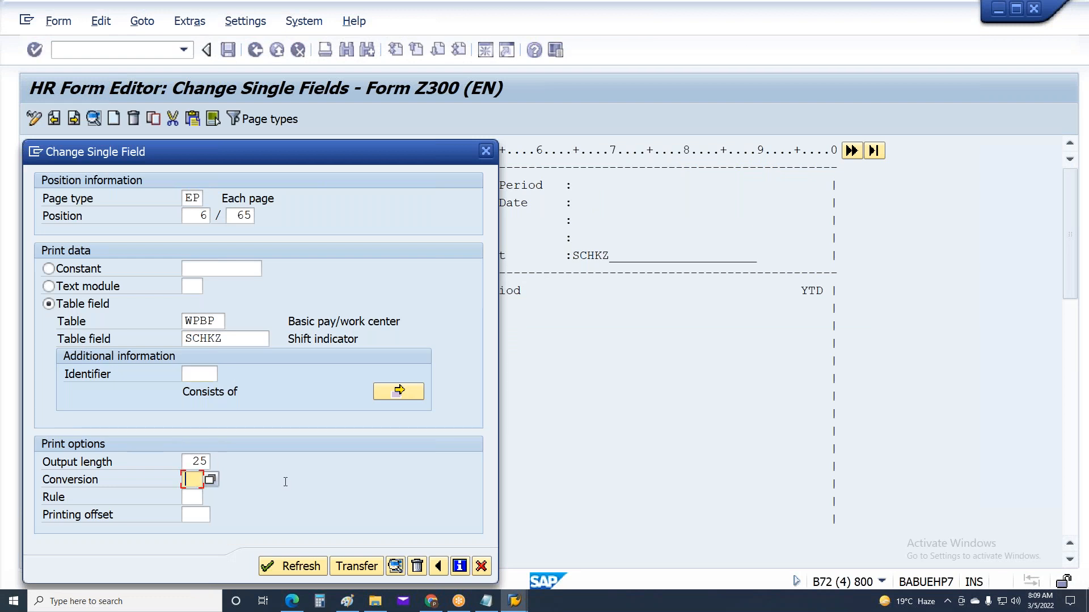
text(01)
key(Return)
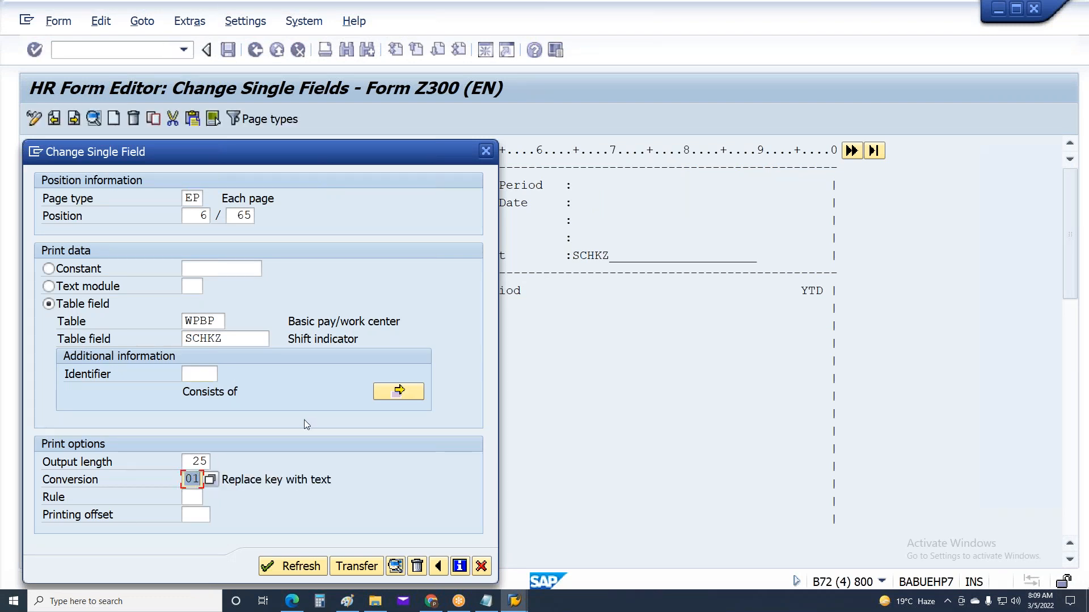
Step: Look through the available tables for the Shift single field for a source of the shift text, keeping WPBP
click(222, 321)
click(231, 321)
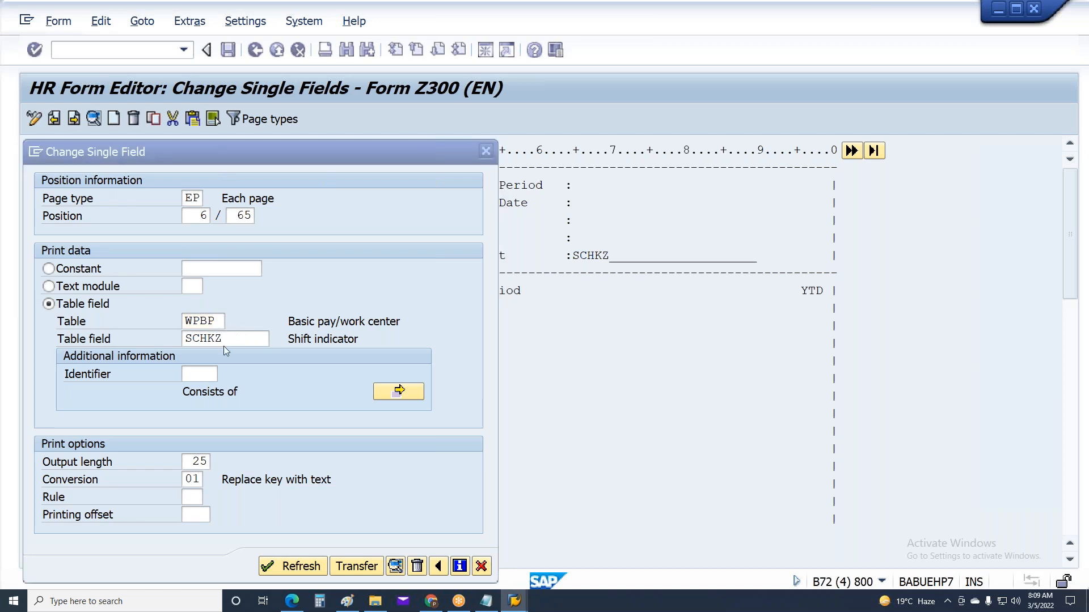
scroll(70, 344, down, 10)
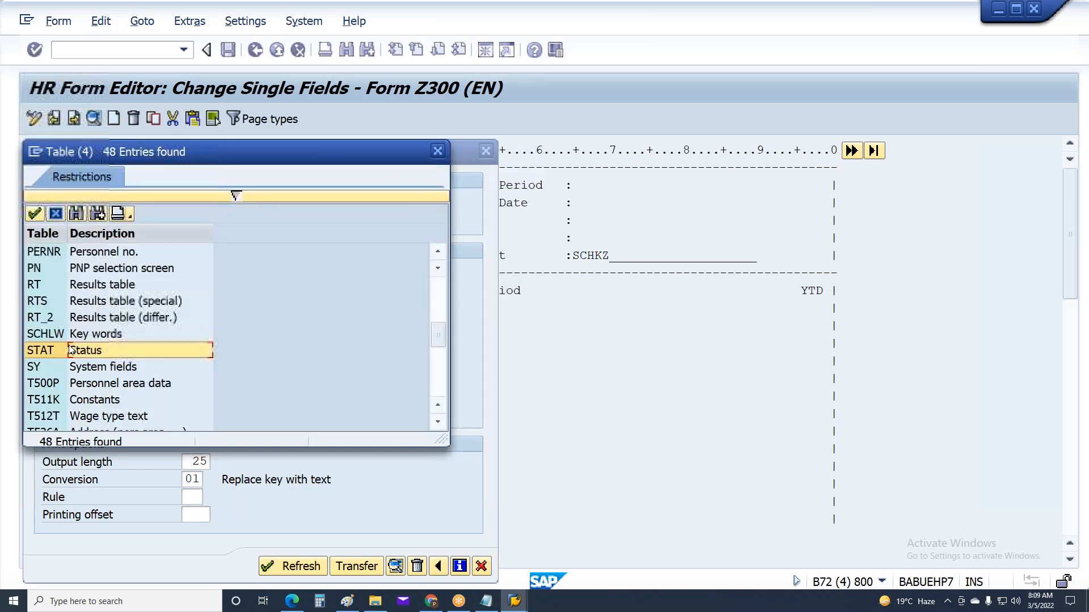
scroll(69, 343, down, 4)
scroll(69, 340, up, 12)
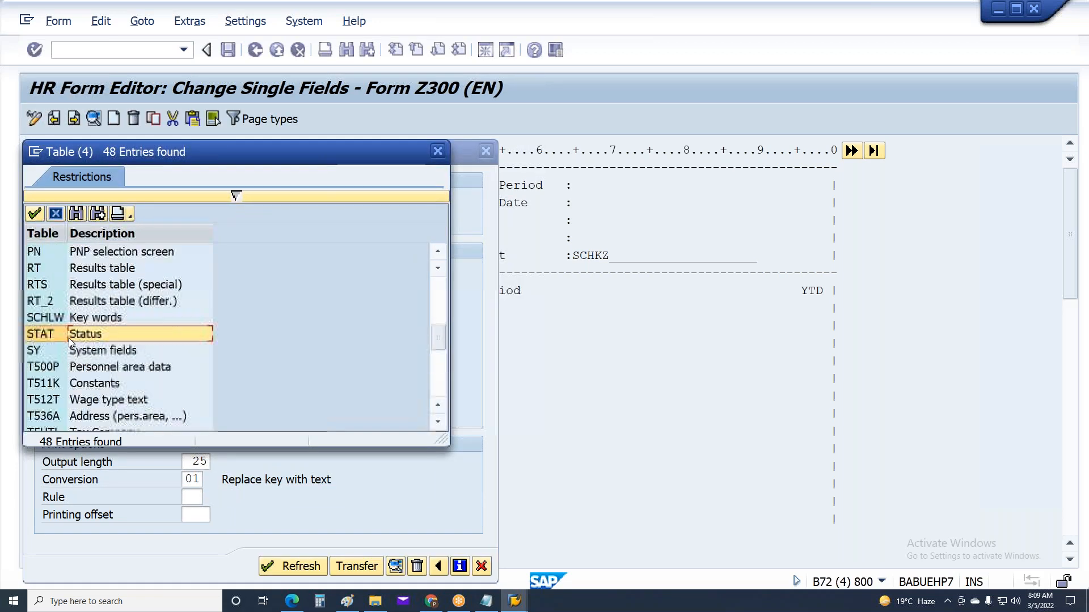
scroll(69, 342, down, 3)
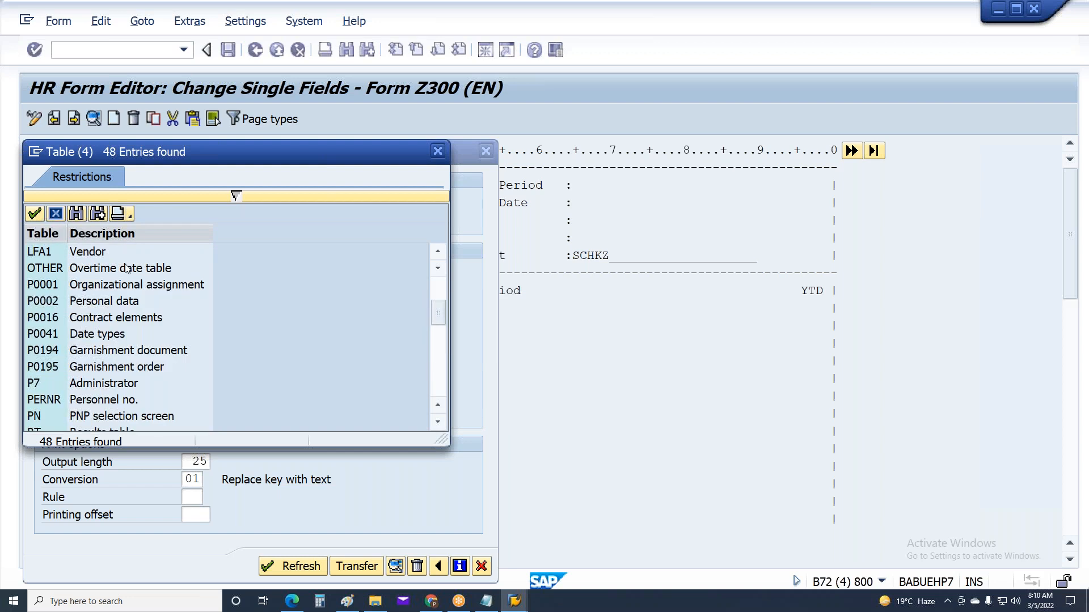
click(55, 213)
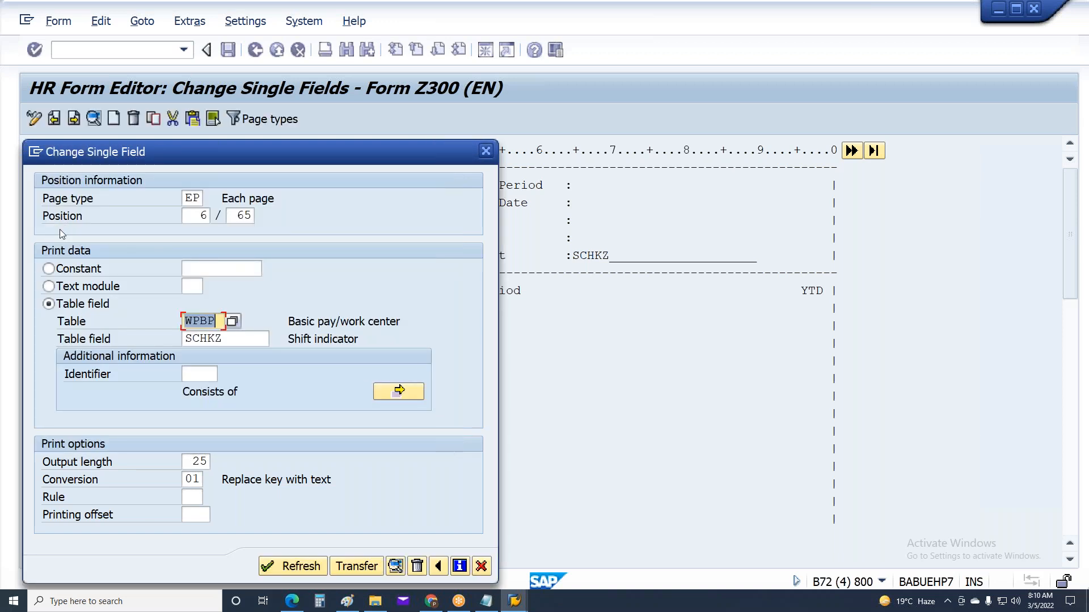
Step: Transfer the Shift single field, save form Z300 under customizing request B72K900144, and recheck and retransfer the field with conversion 01
click(355, 565)
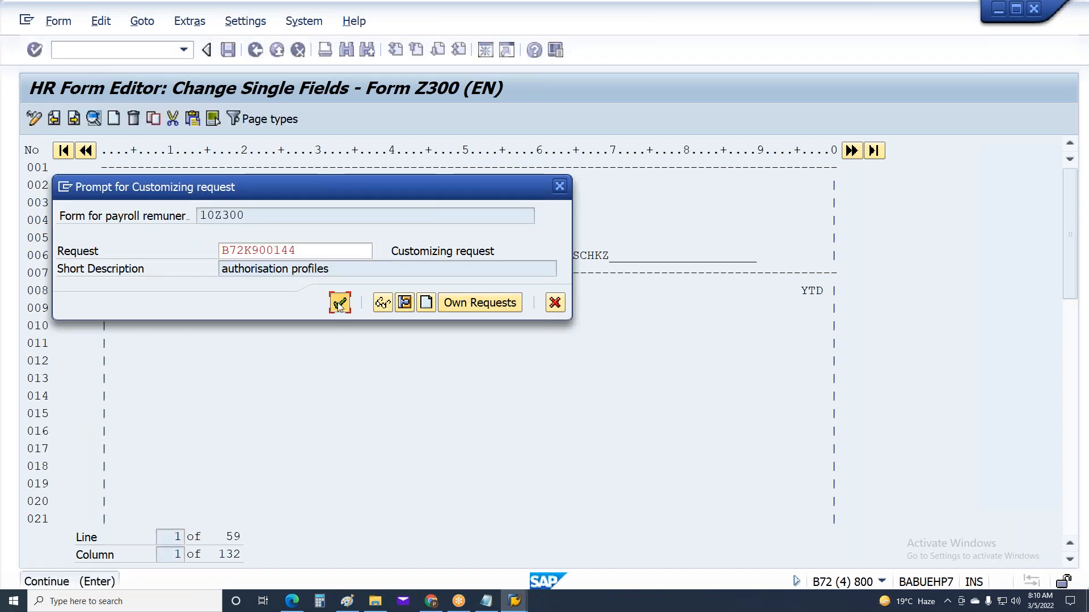
click(341, 301)
double_click(589, 259)
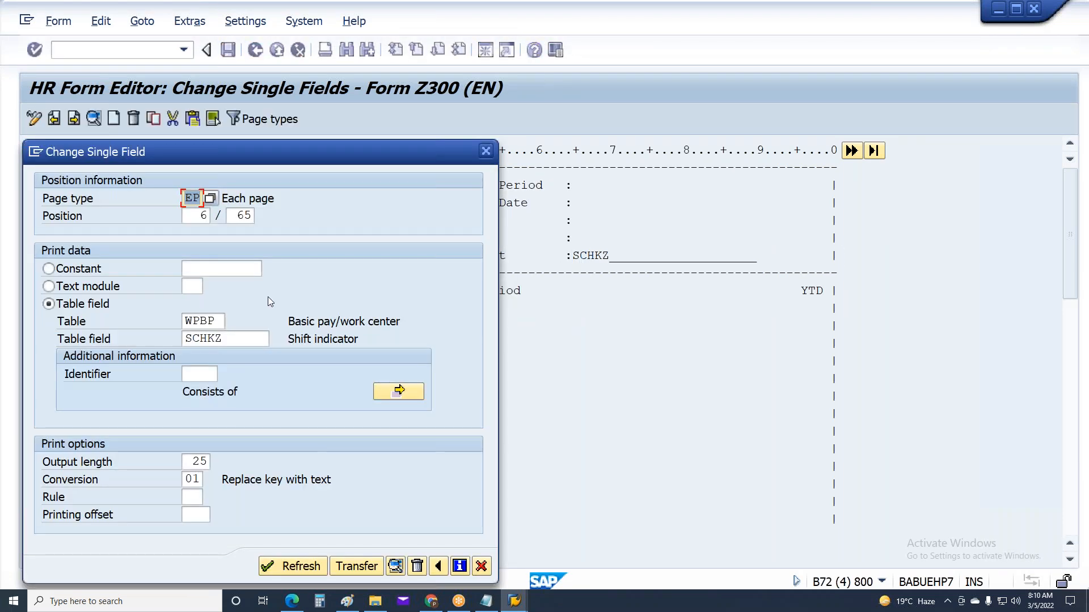
click(236, 337)
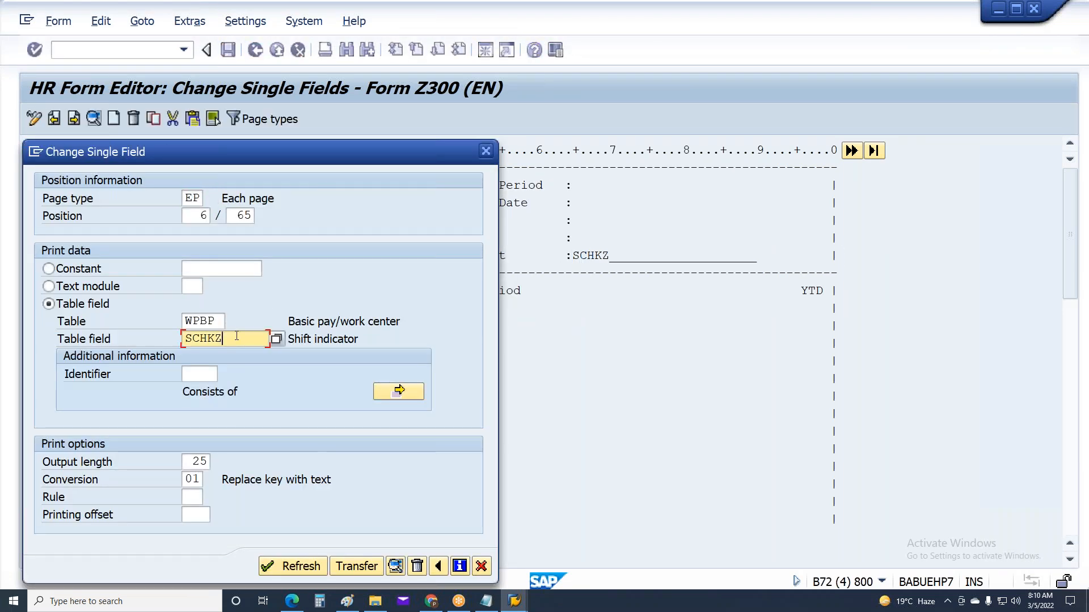
double_click(184, 478)
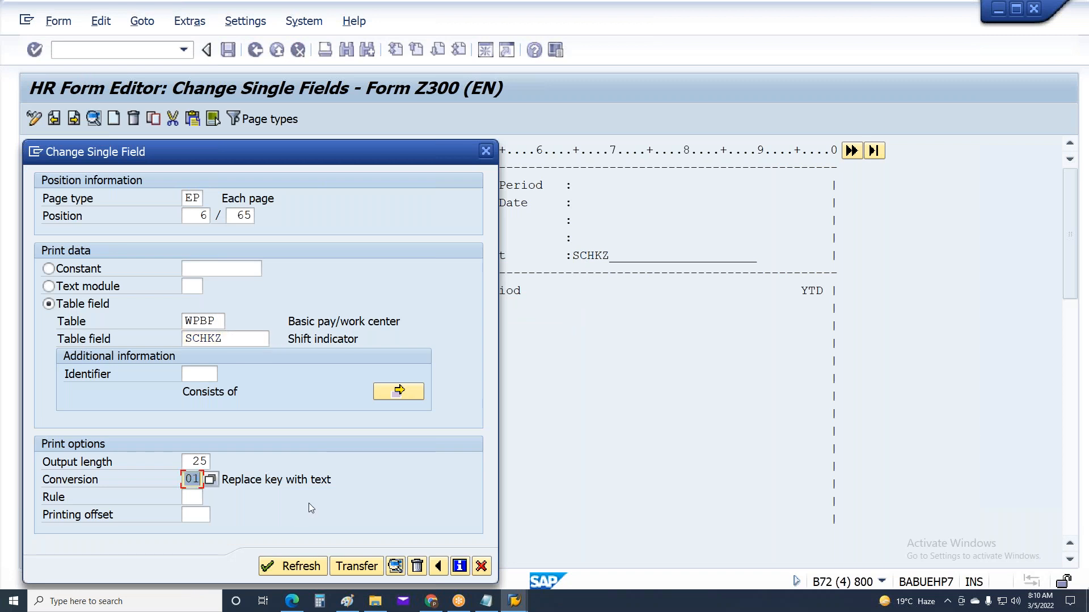
click(356, 567)
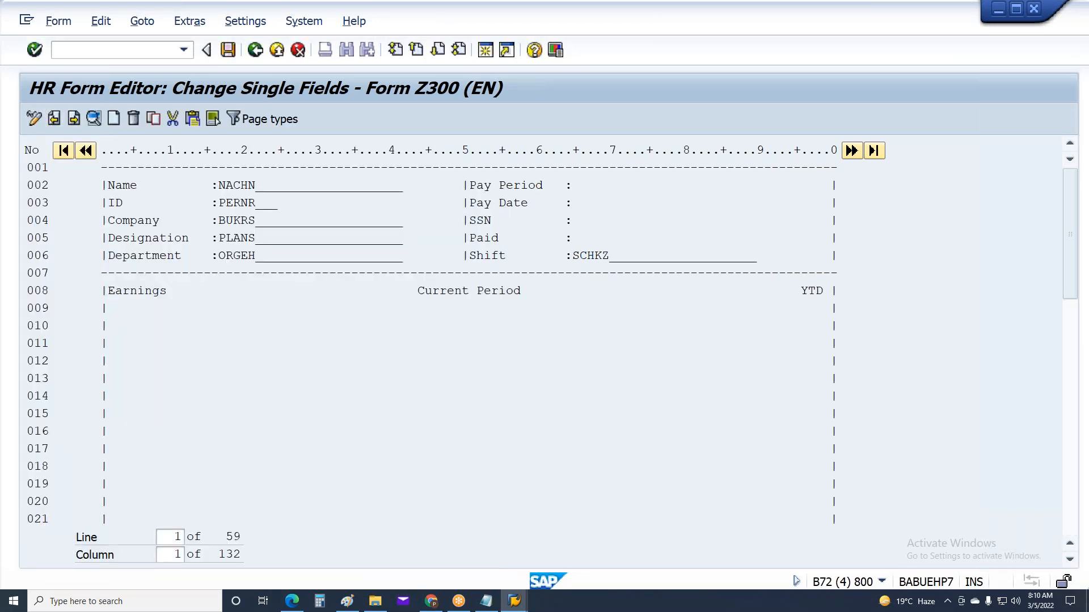
Step: Leave the employee's Planned Working Time record and open the Organizational Assignment infotype for change
mouse_move(512, 605)
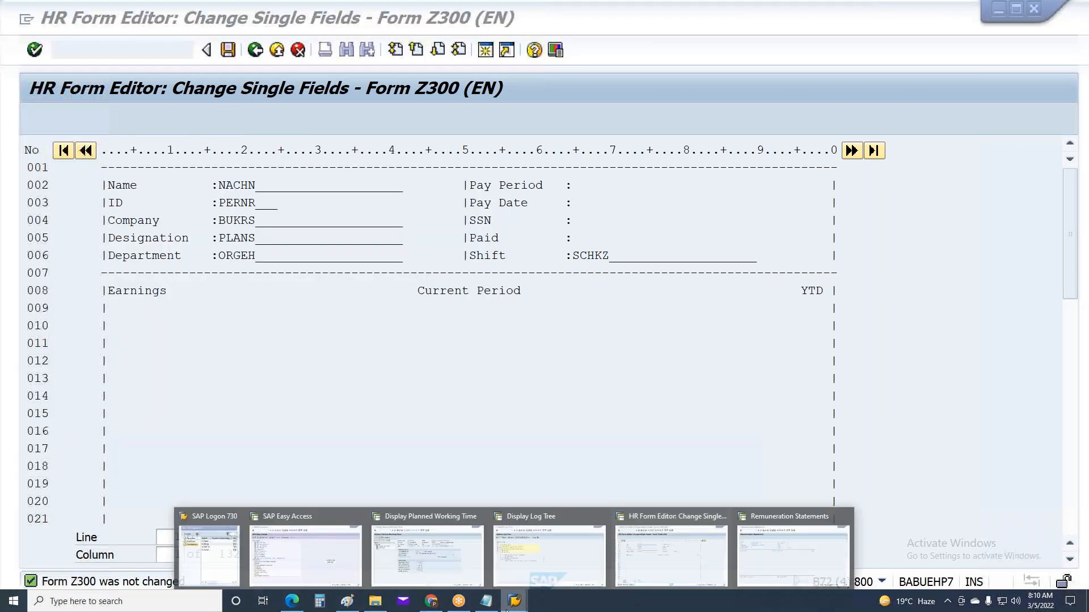
click(455, 550)
click(455, 550)
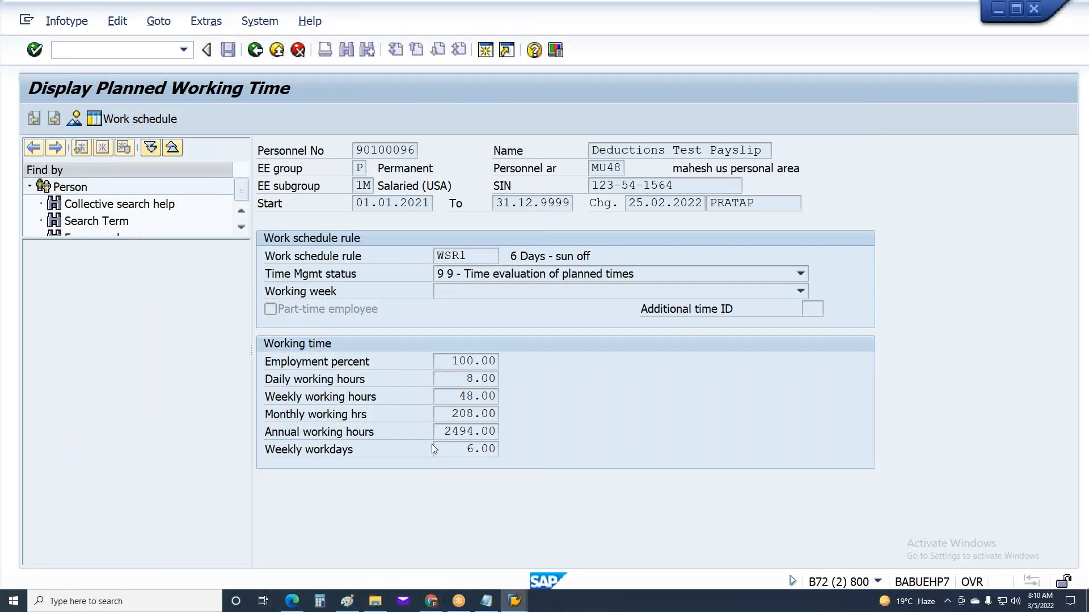
key(F3)
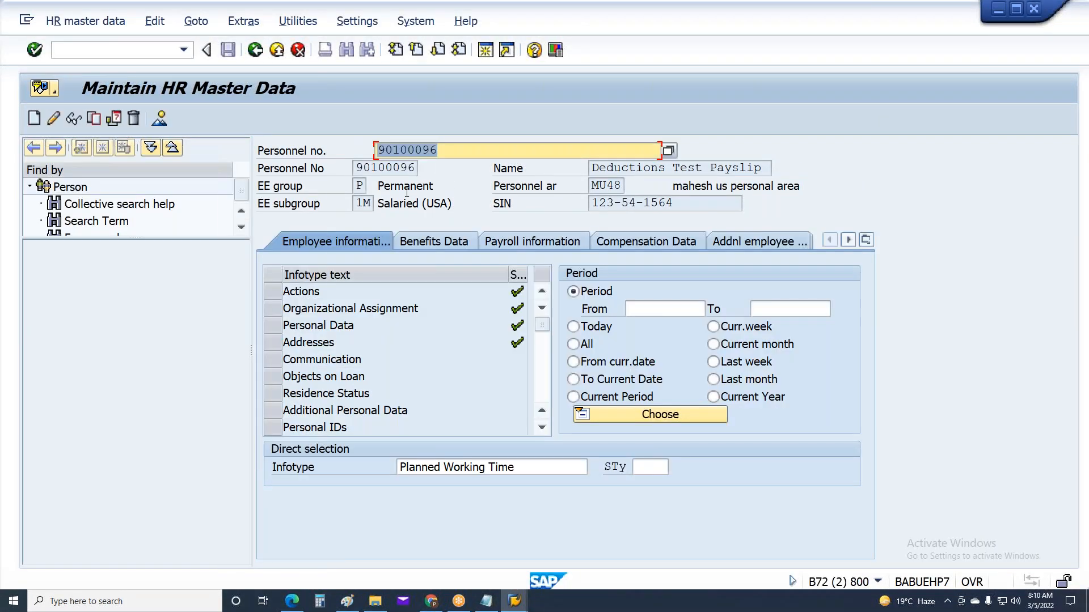
click(273, 308)
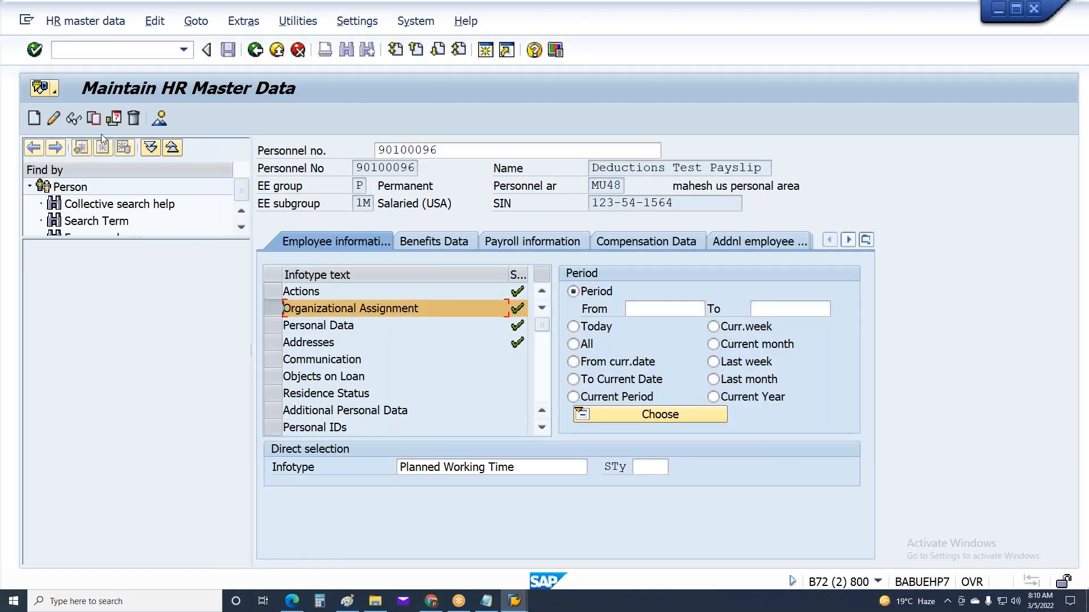
click(56, 124)
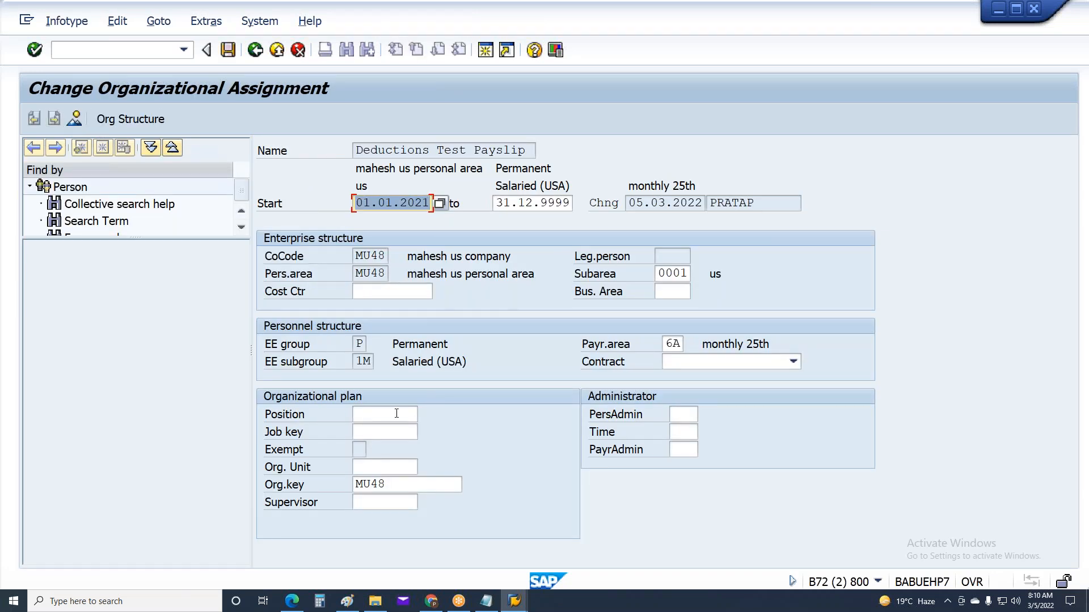
Step: Choose position 00040173 (ManHR ED) from the available positions for the employee's organizational plan
click(402, 415)
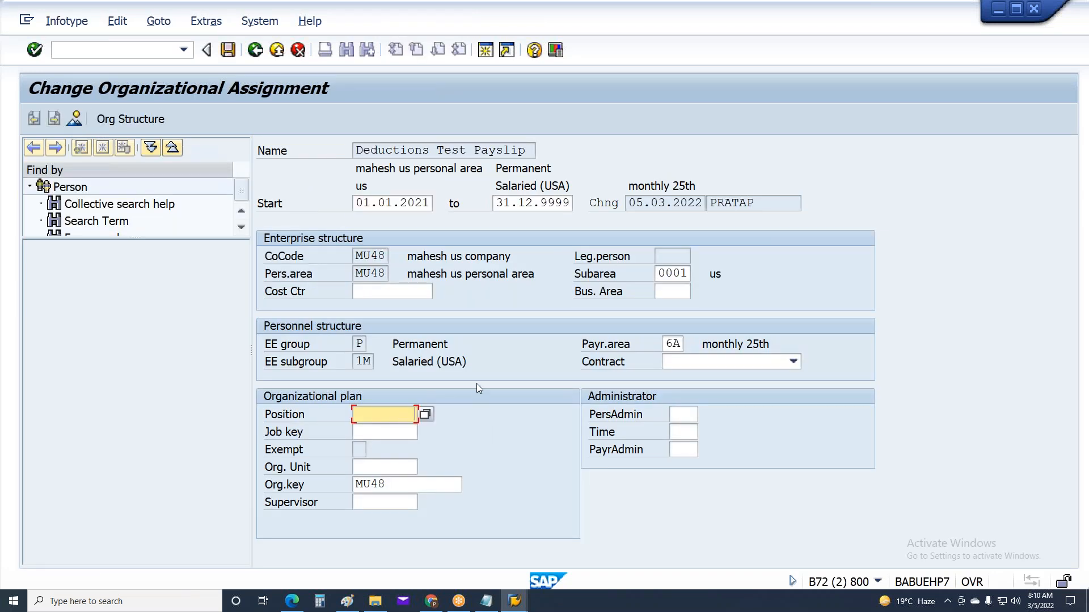
click(425, 414)
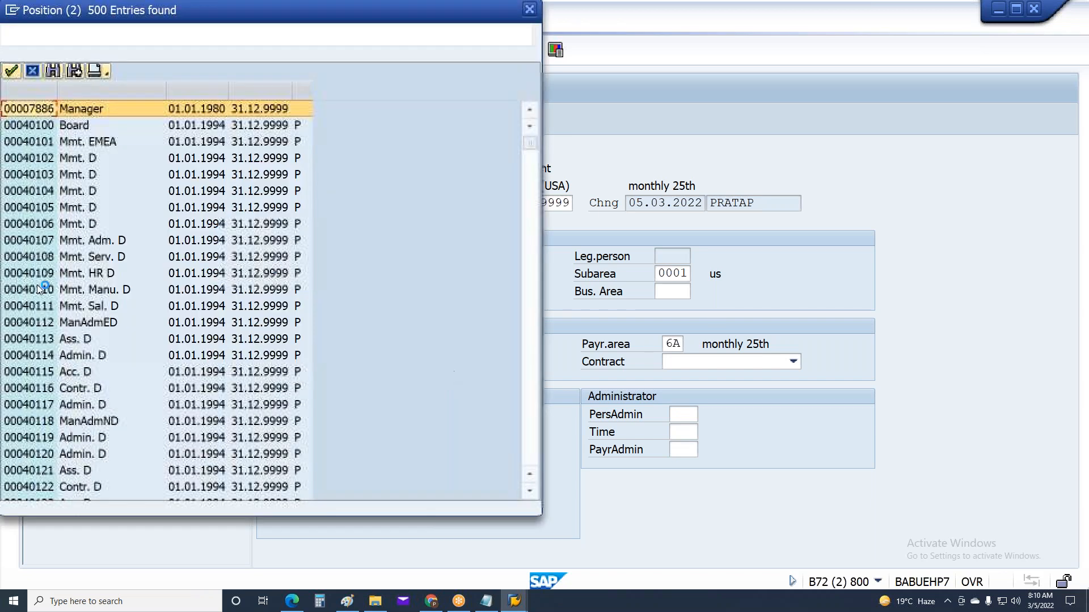
scroll(78, 329, down, 5)
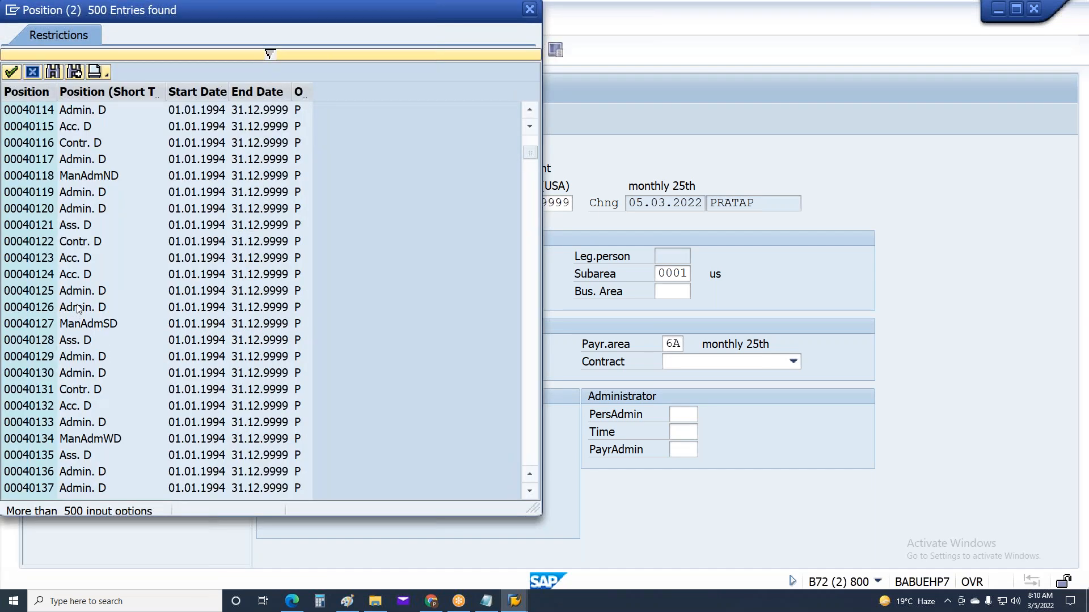
scroll(73, 326, down, 11)
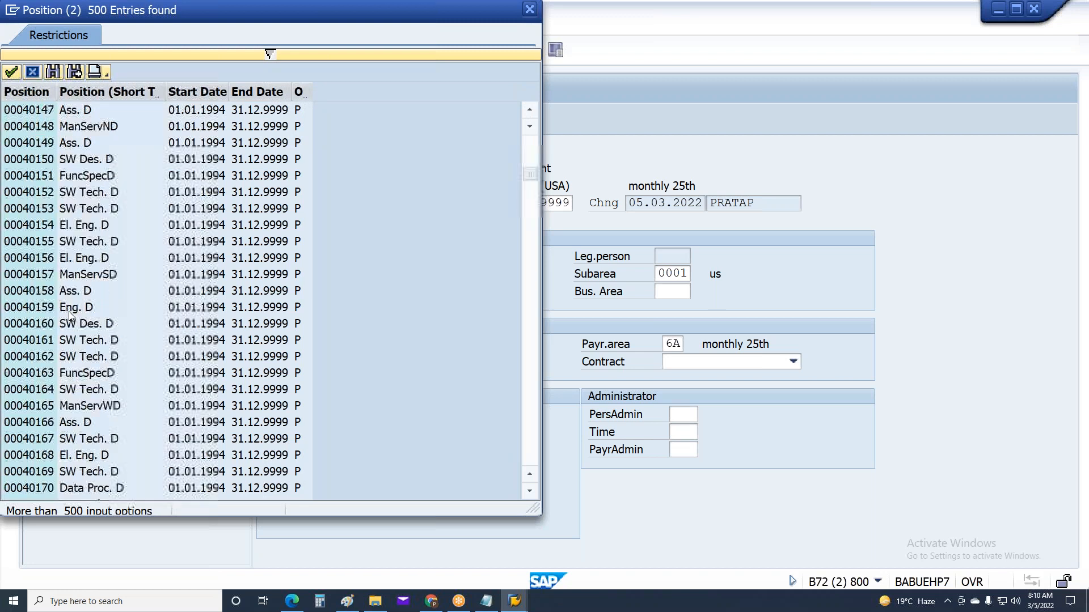
scroll(69, 316, down, 5)
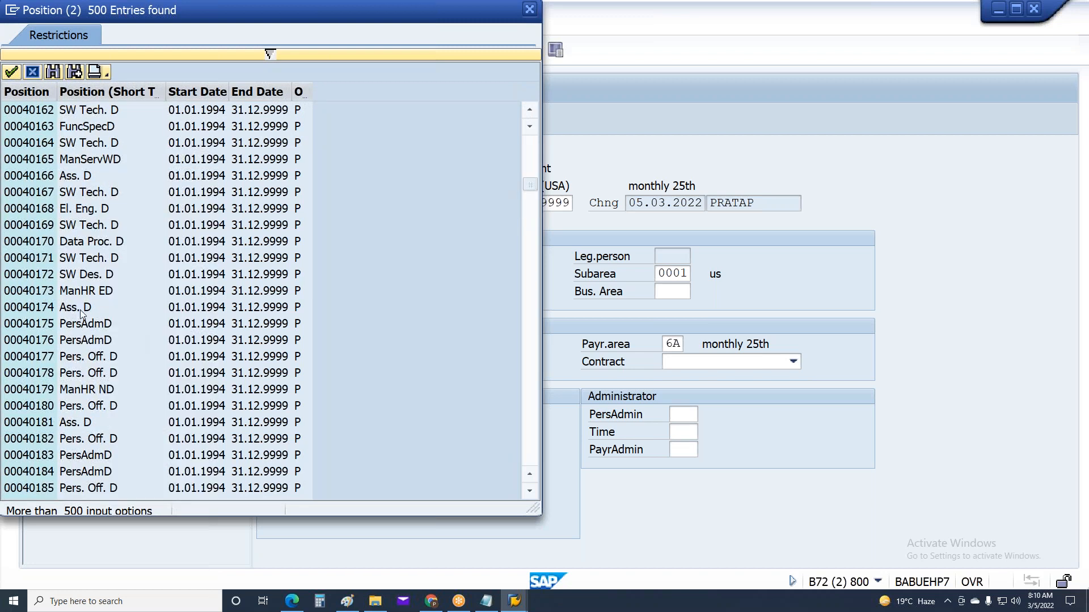
double_click(79, 291)
Step: Assign organizational unit 00000001 to the employee and save the Organizational Assignment record
click(391, 419)
click(401, 467)
click(422, 468)
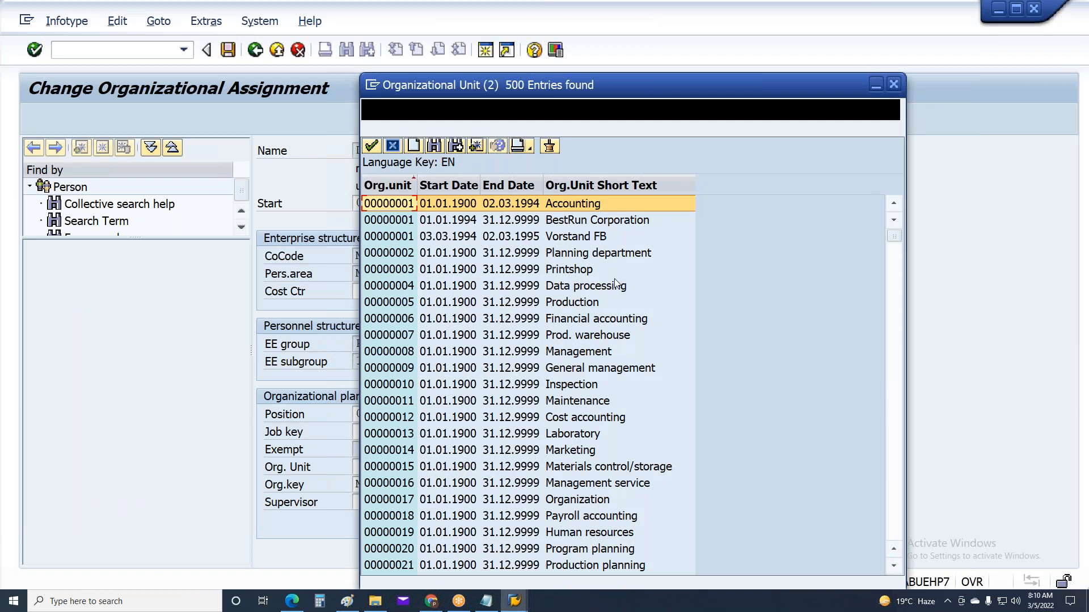
double_click(572, 206)
key(Return)
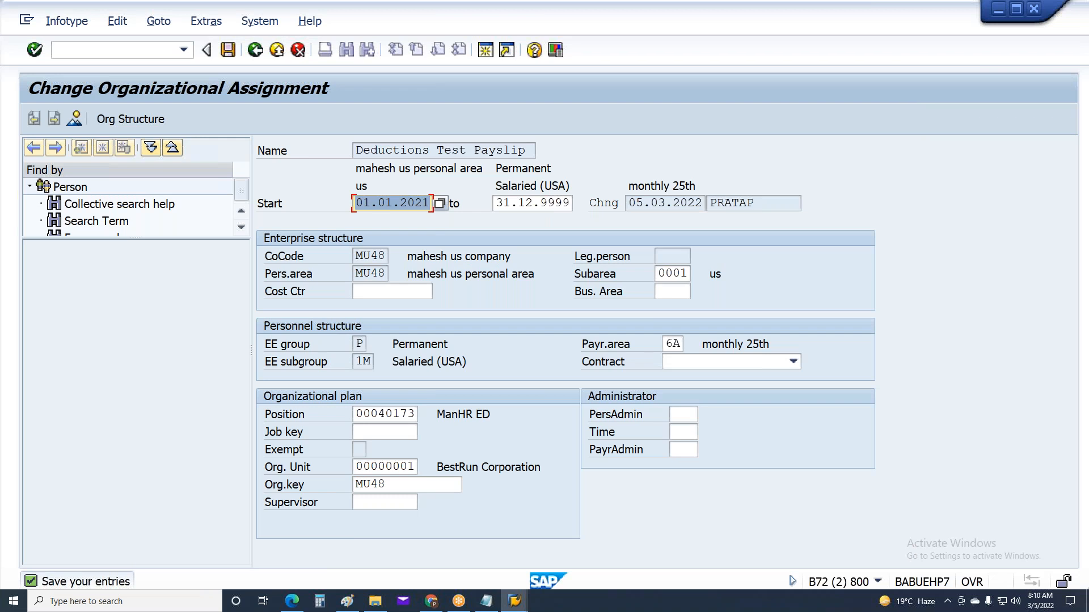
key(ctrl+s)
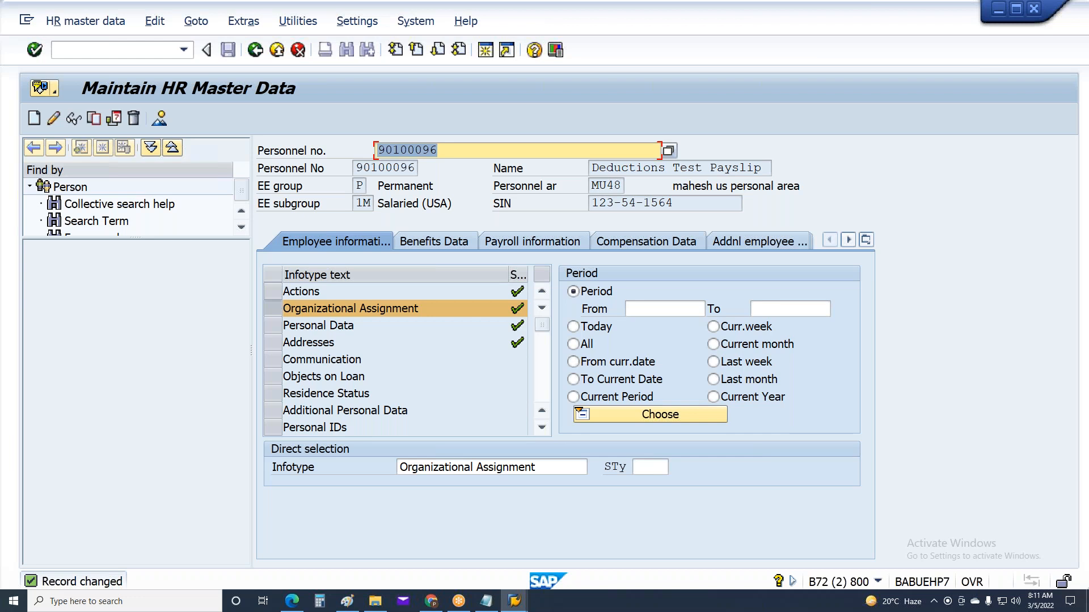
Step: Leave HR master data and list the employee's current payroll results for deletion with transaction PU01
key(F3)
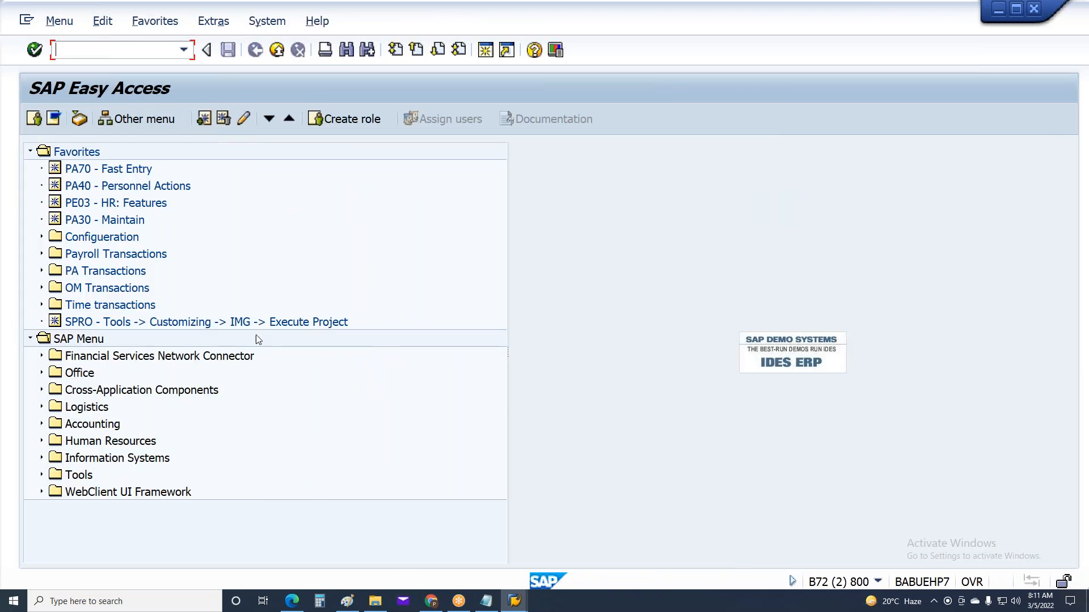
text(P)
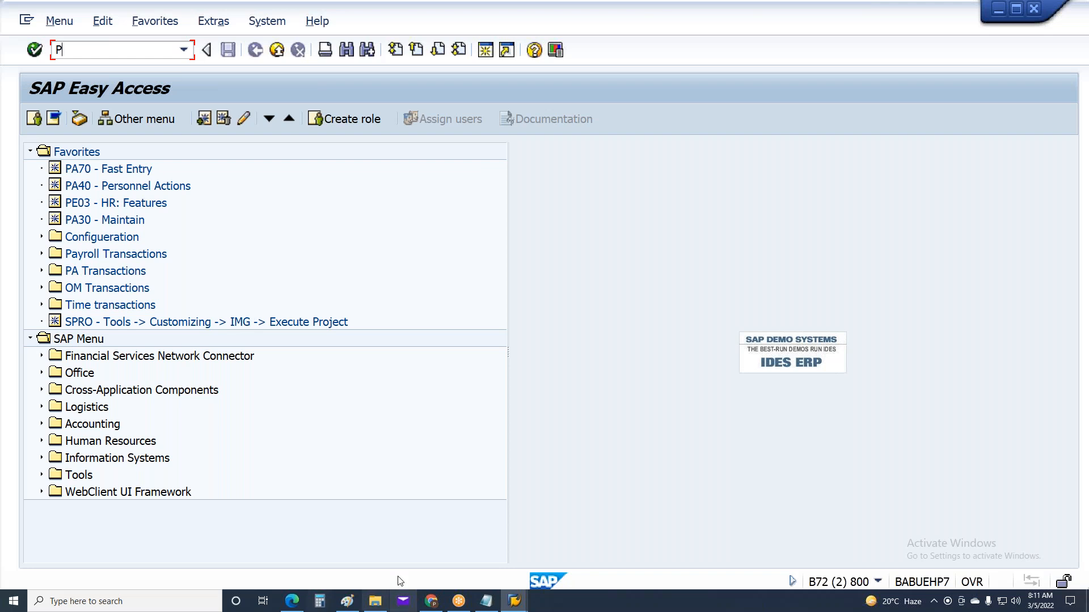
click(514, 601)
click(465, 557)
text(Pu01)
key(Return)
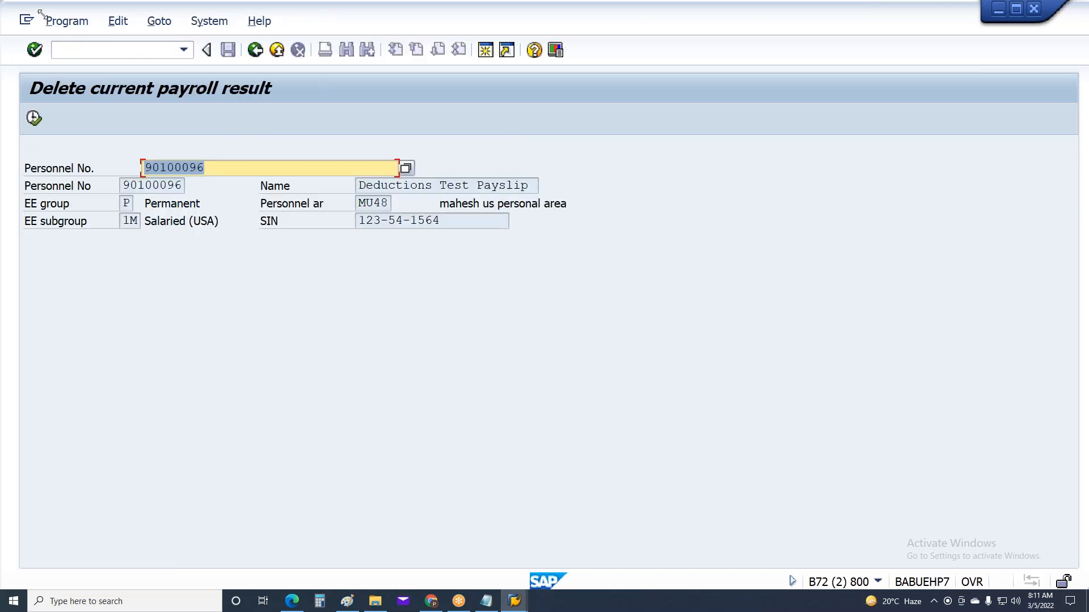
click(34, 118)
click(35, 118)
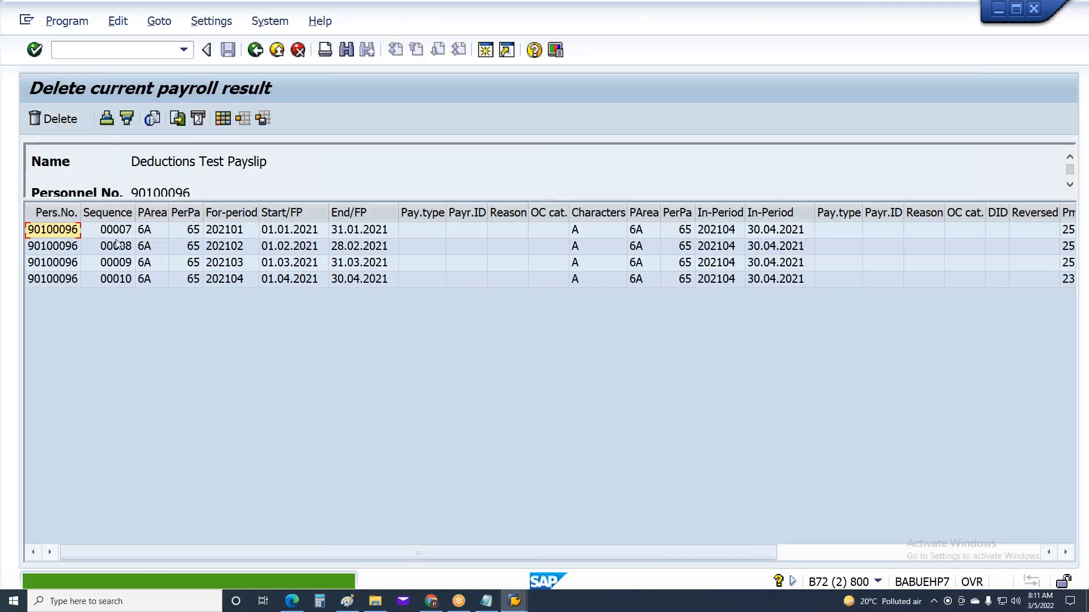
Step: Delete the employee's current payroll result for in-period 202104 and accept the notifications
click(117, 244)
click(116, 231)
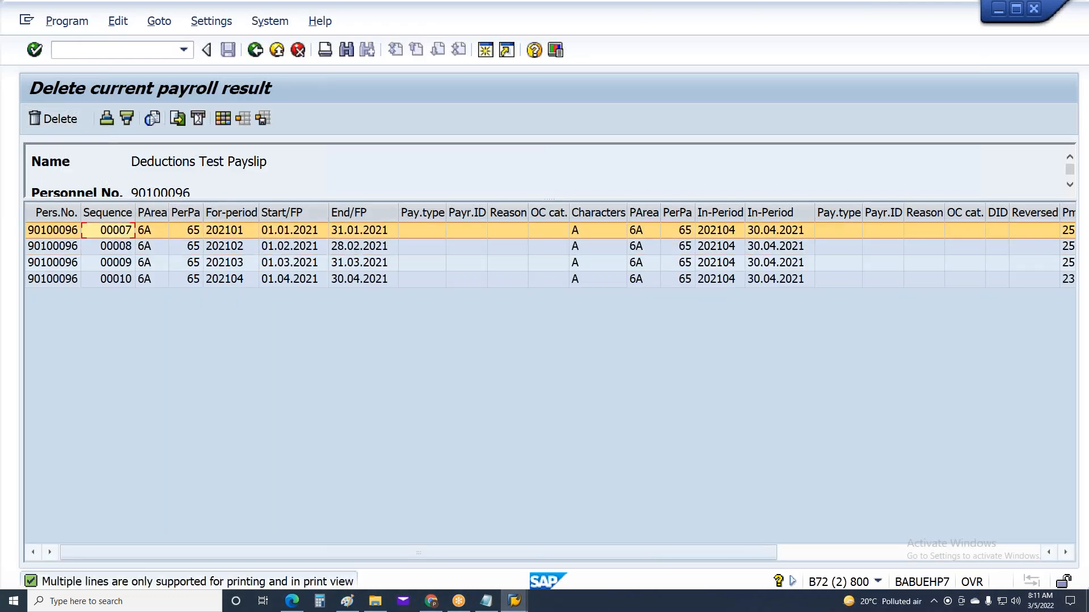
click(53, 119)
click(275, 372)
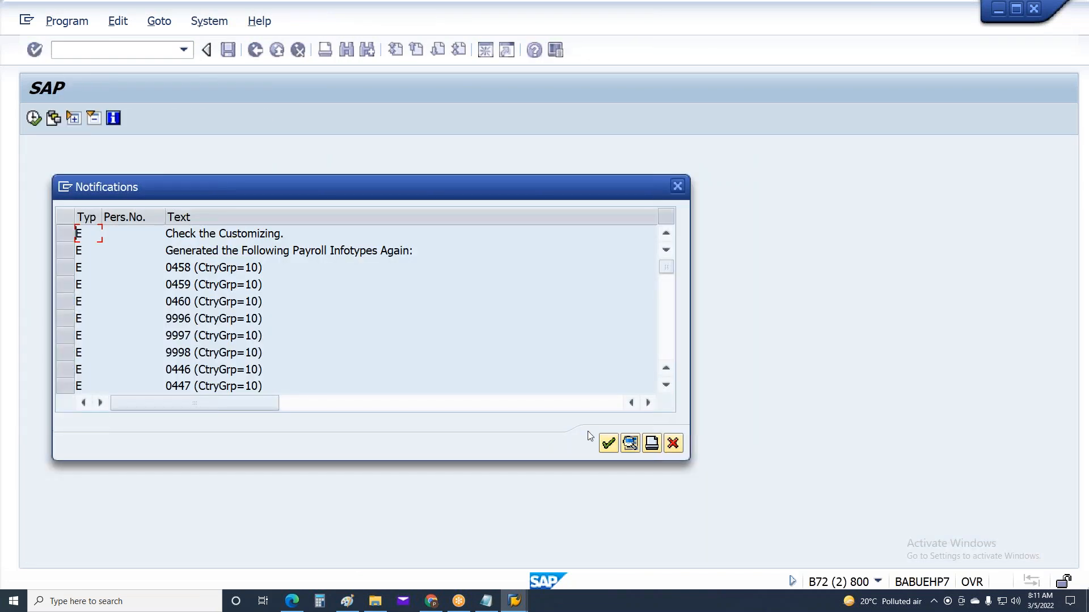
click(608, 443)
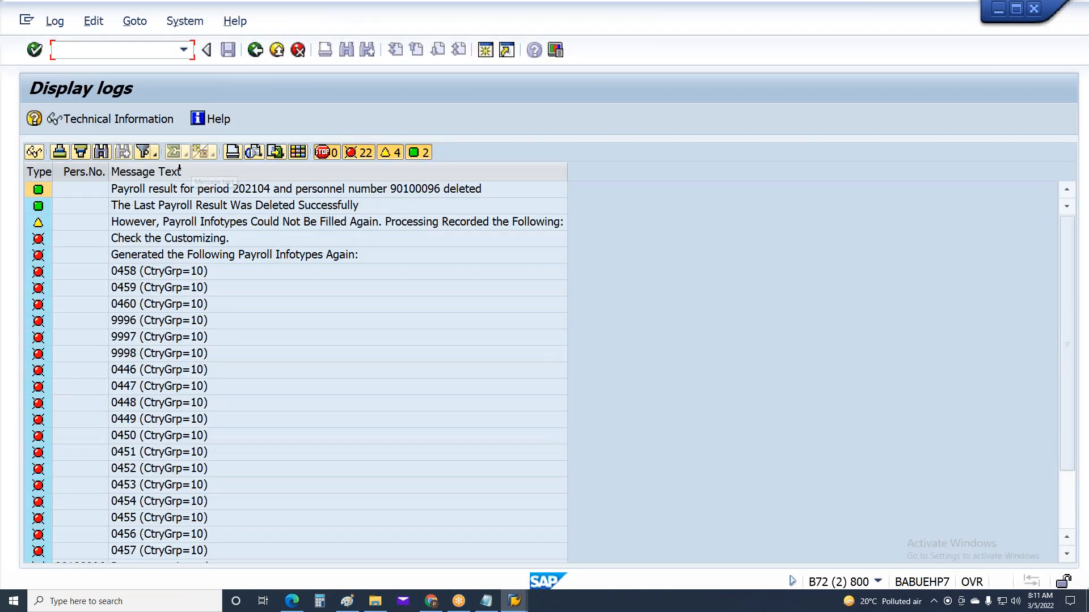
Step: Reload the employee's payroll results and delete the current result for in-period 202103
key(F3)
click(35, 119)
click(90, 232)
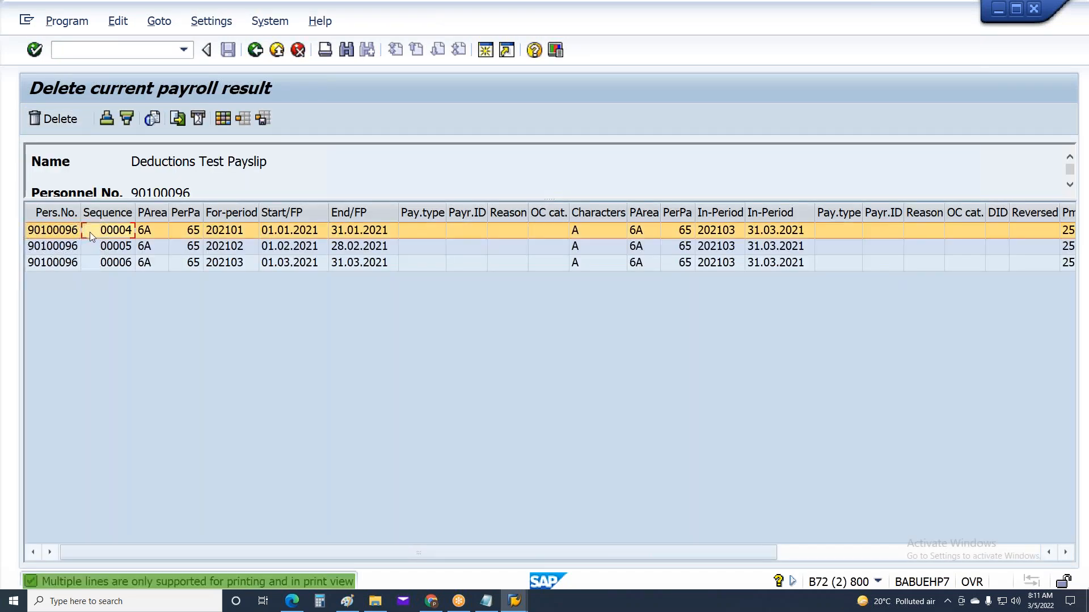
click(39, 118)
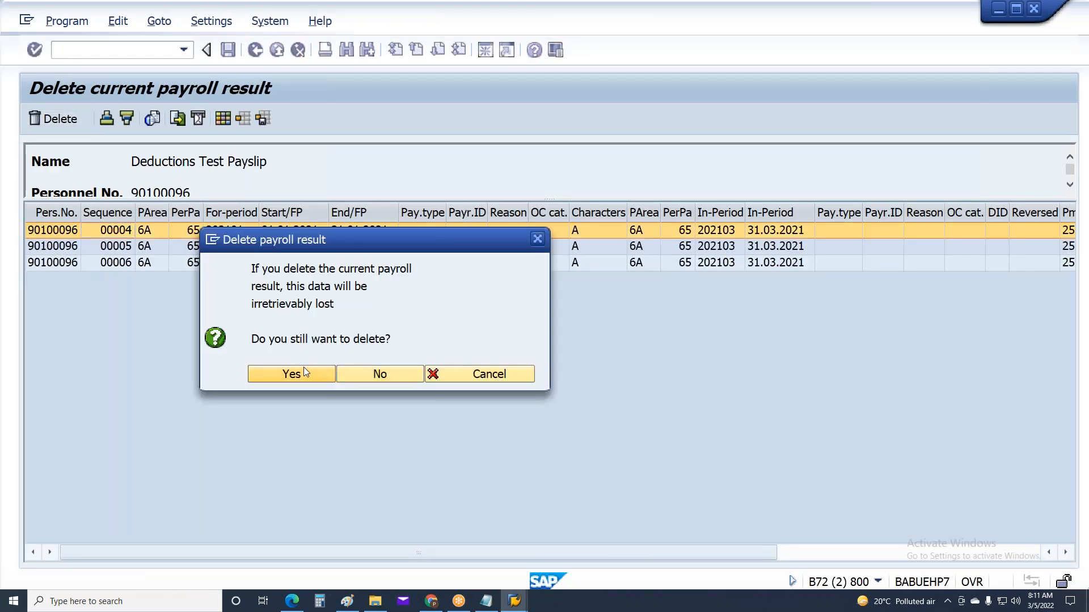
click(304, 368)
click(607, 443)
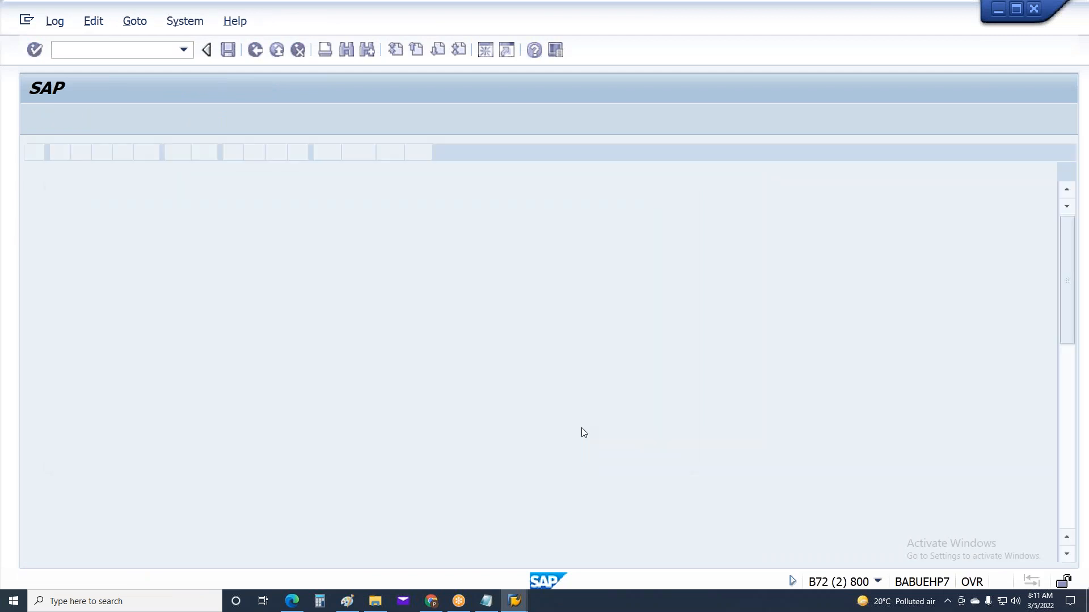
Step: Reload the employee's payroll results, delete the current result for in-period 202102, and leave the deletion program
click(255, 50)
click(35, 118)
click(84, 233)
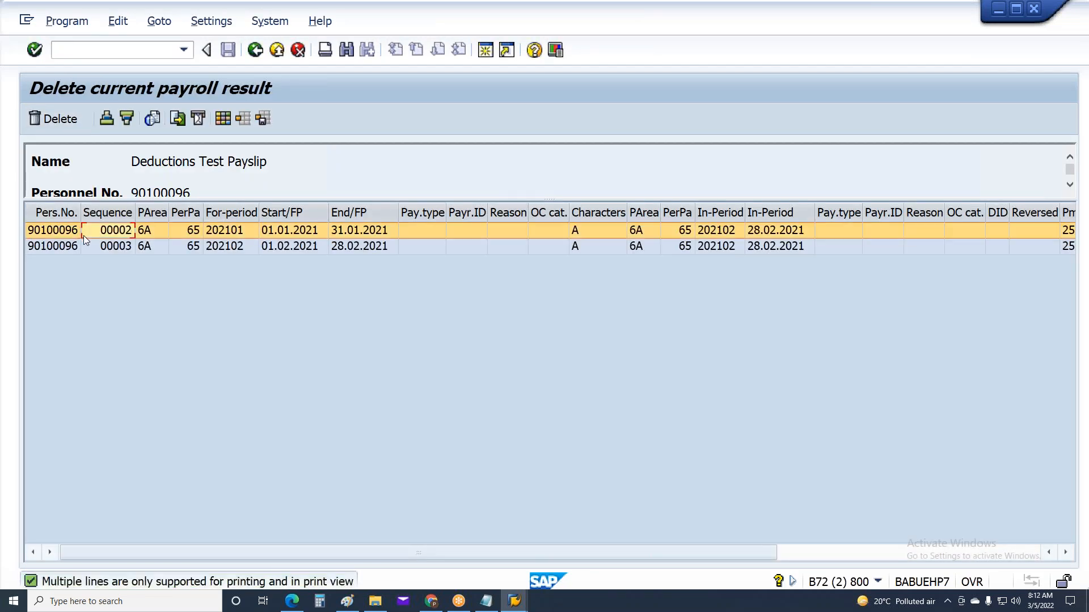
click(51, 118)
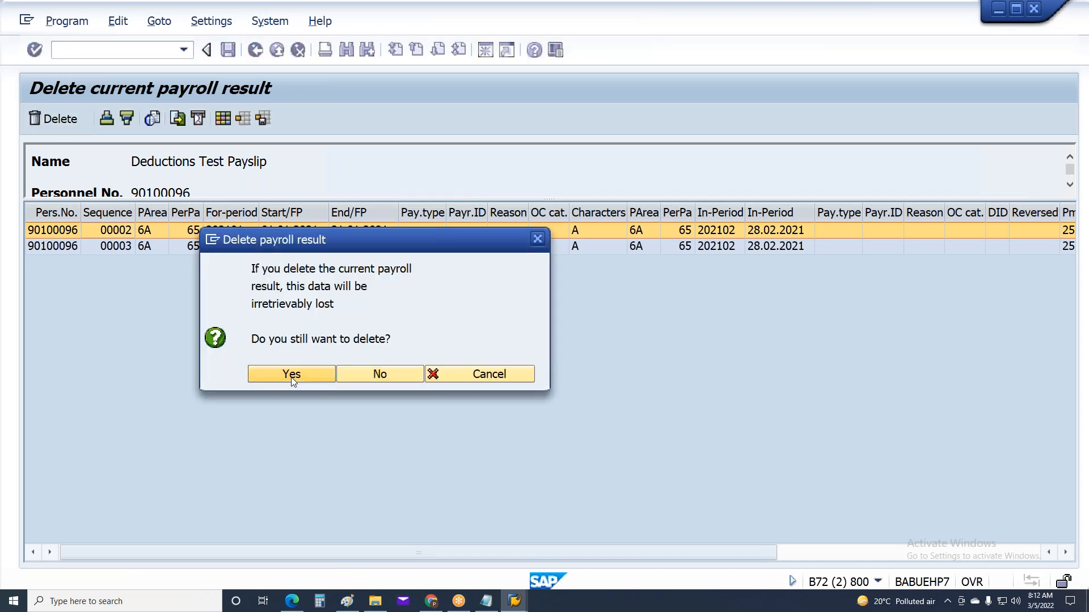
click(292, 375)
click(607, 445)
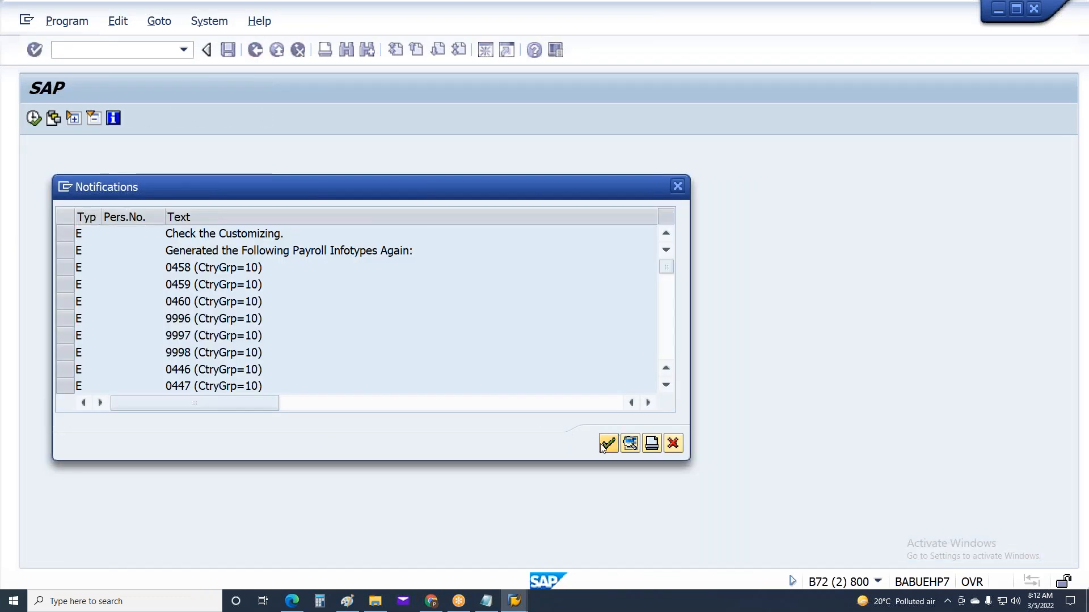
key(F3)
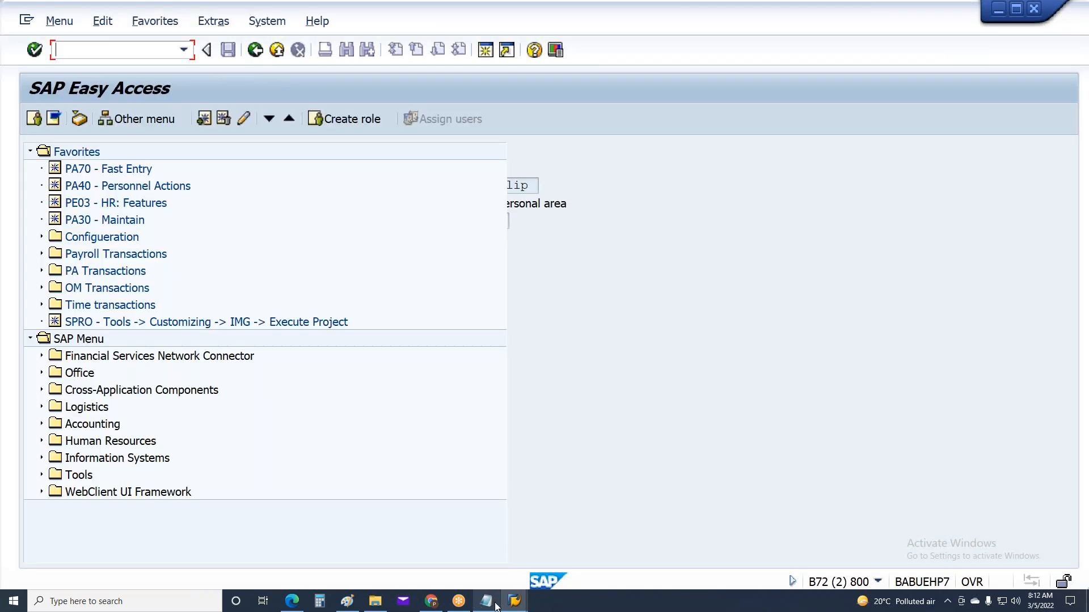
Step: Run the US payroll driver for the employee for period 1 2021 with schema Z300, the log displayed and the test run off
click(513, 601)
click(520, 543)
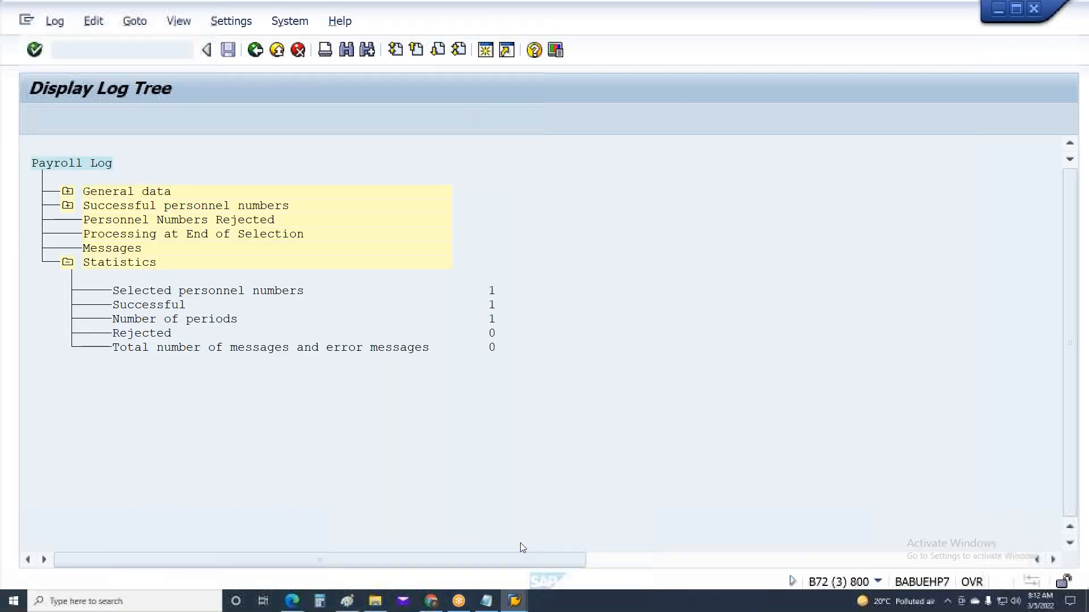
key(F3)
click(285, 327)
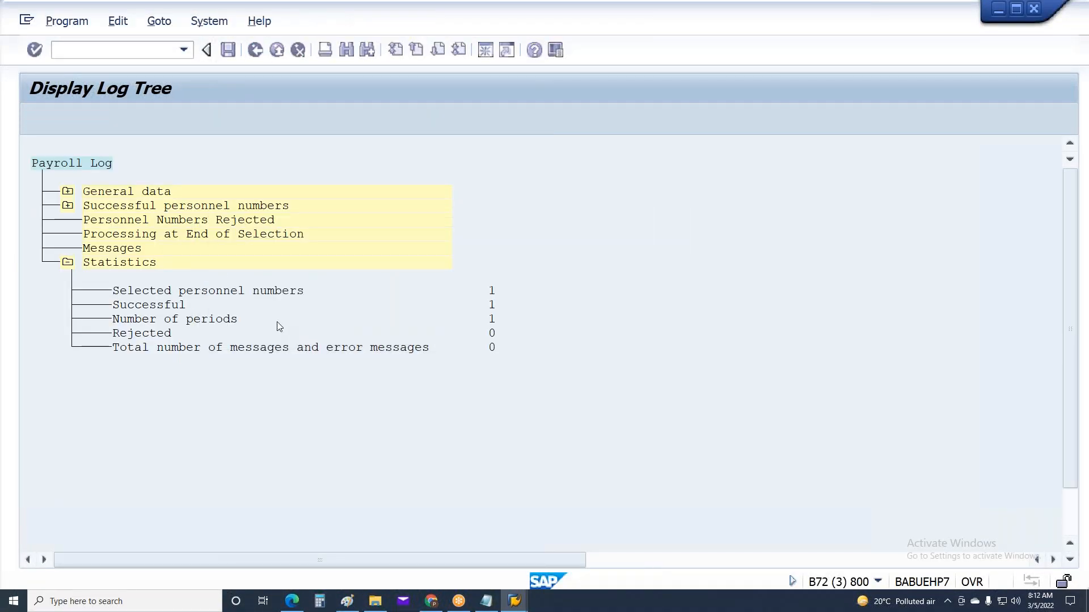
click(76, 489)
click(76, 487)
click(72, 436)
click(73, 434)
click(117, 437)
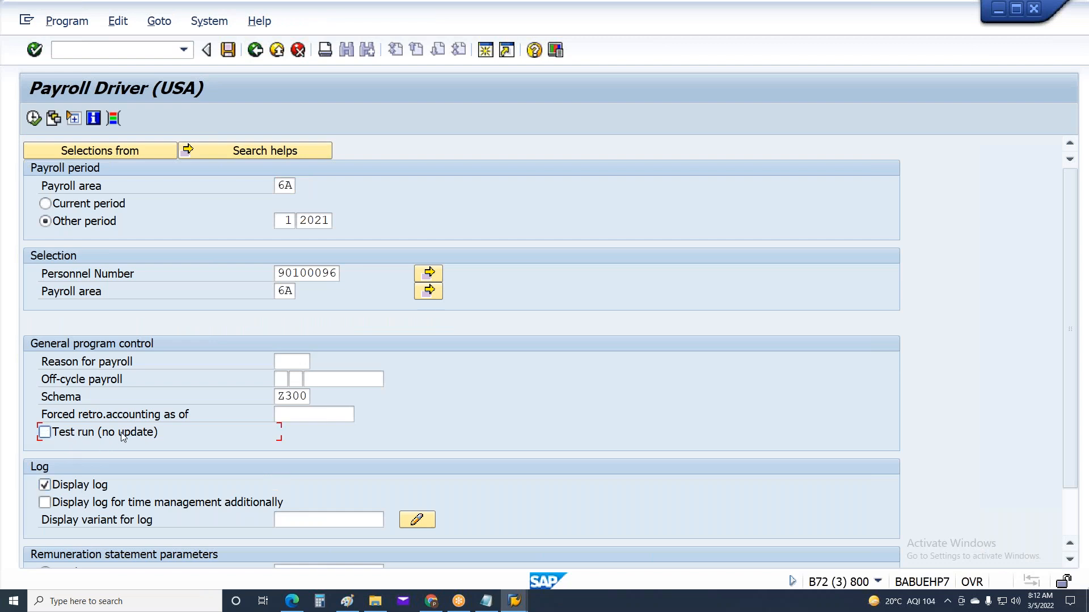
key(F8)
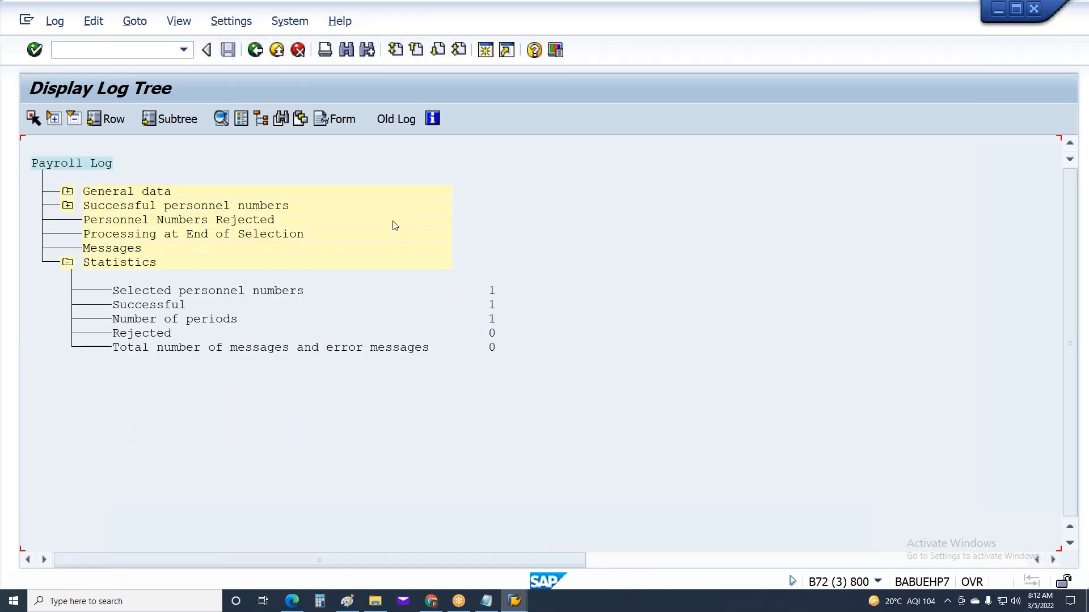
Step: Return to the employee's payslip in the open Remuneration Statements session
key(alt+Tab)
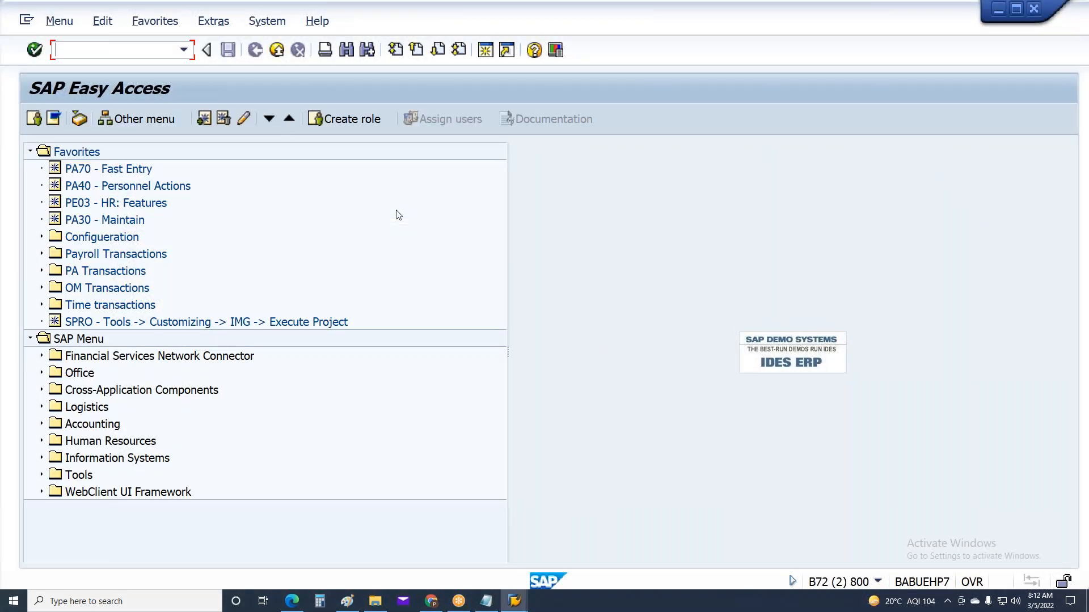
key(alt+Tab)
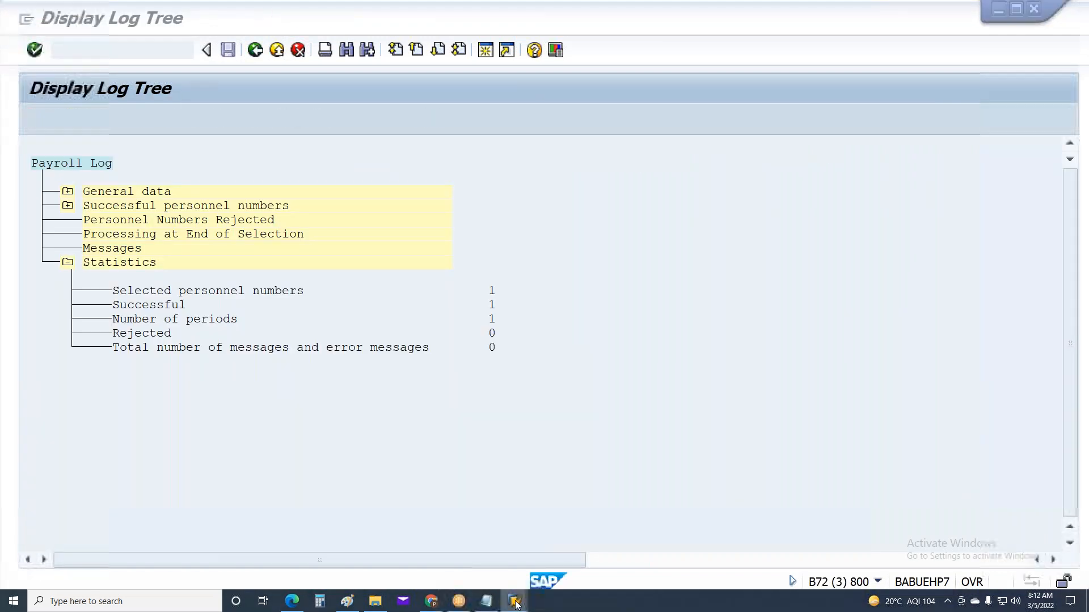
mouse_move(503, 607)
click(678, 549)
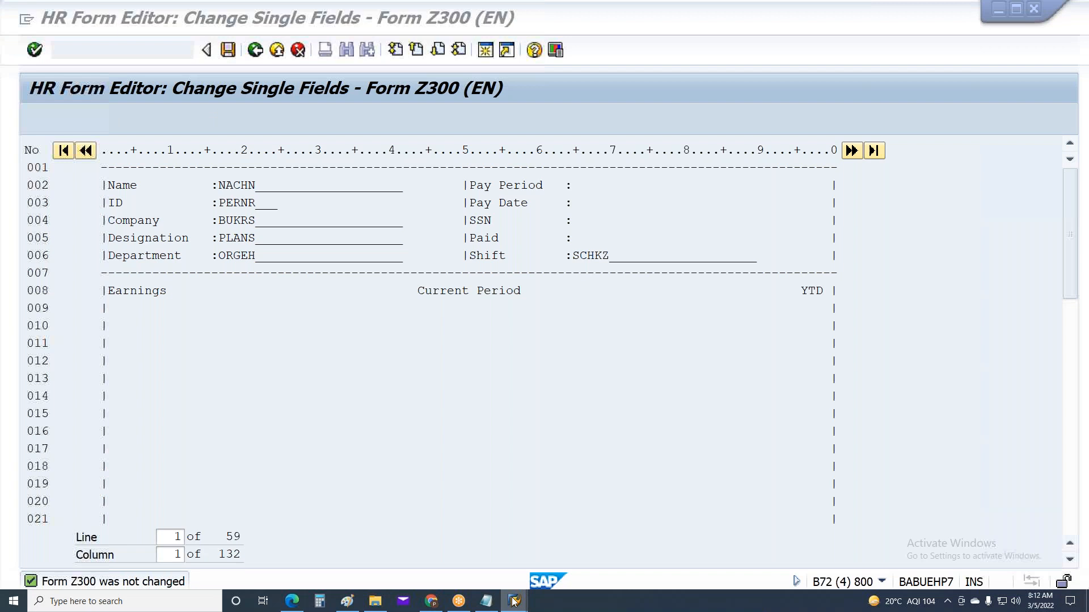
mouse_move(517, 599)
click(750, 530)
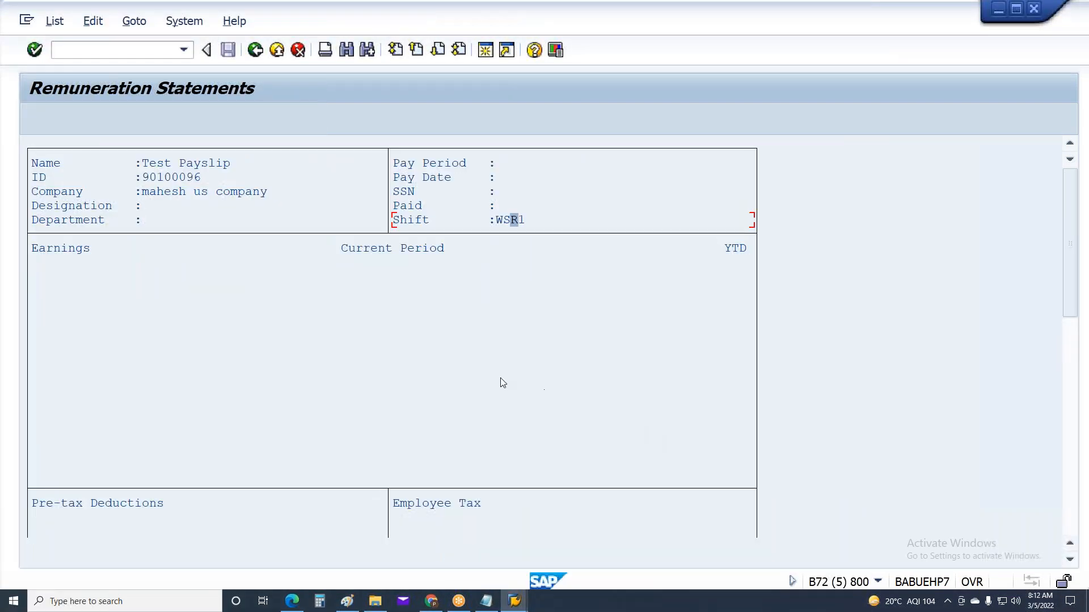
Step: Regenerate the employee's payslip and check its Designation, Department, Shift and Pay Period lines
key(F3)
key(F8)
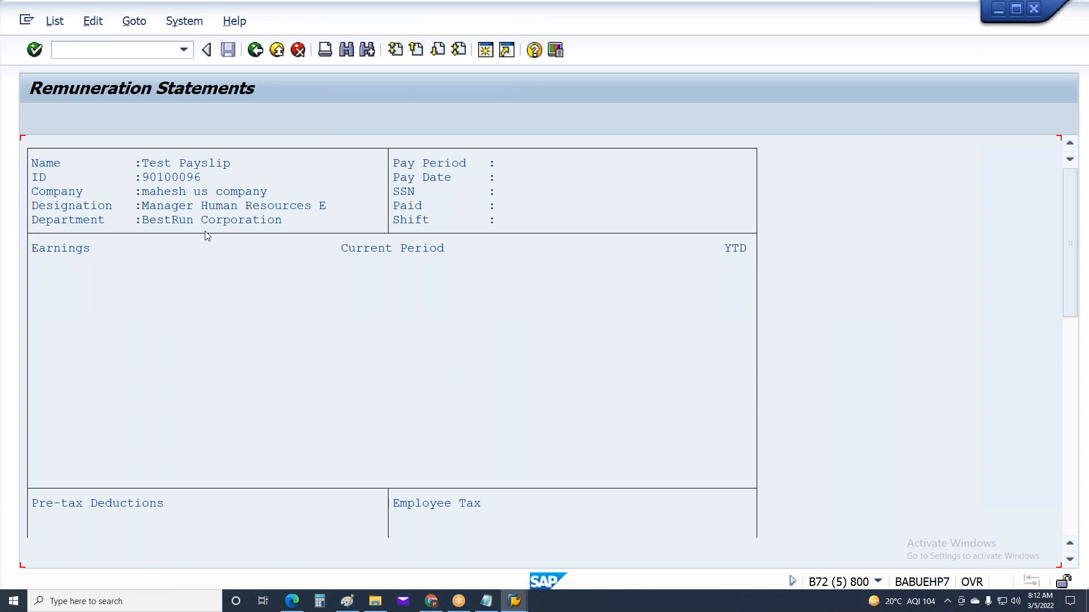
key(Down)
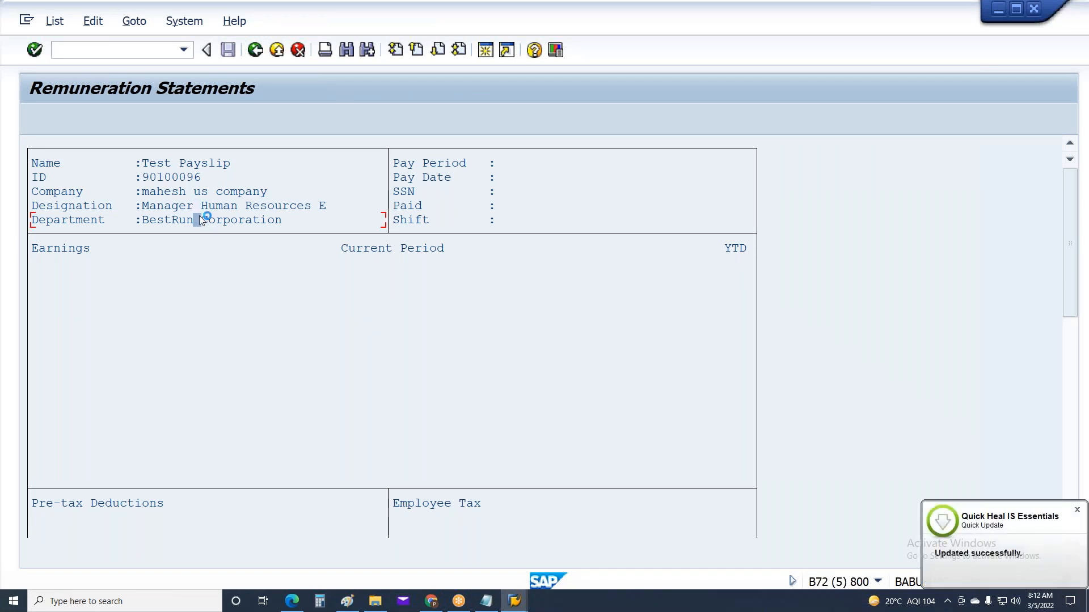
click(507, 221)
click(499, 166)
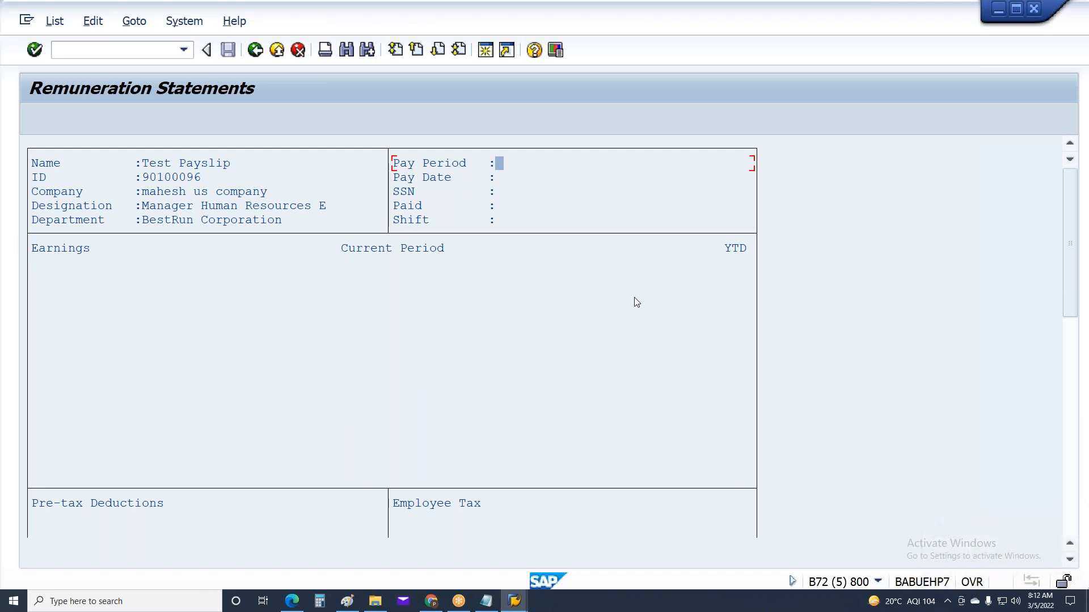
key(F3)
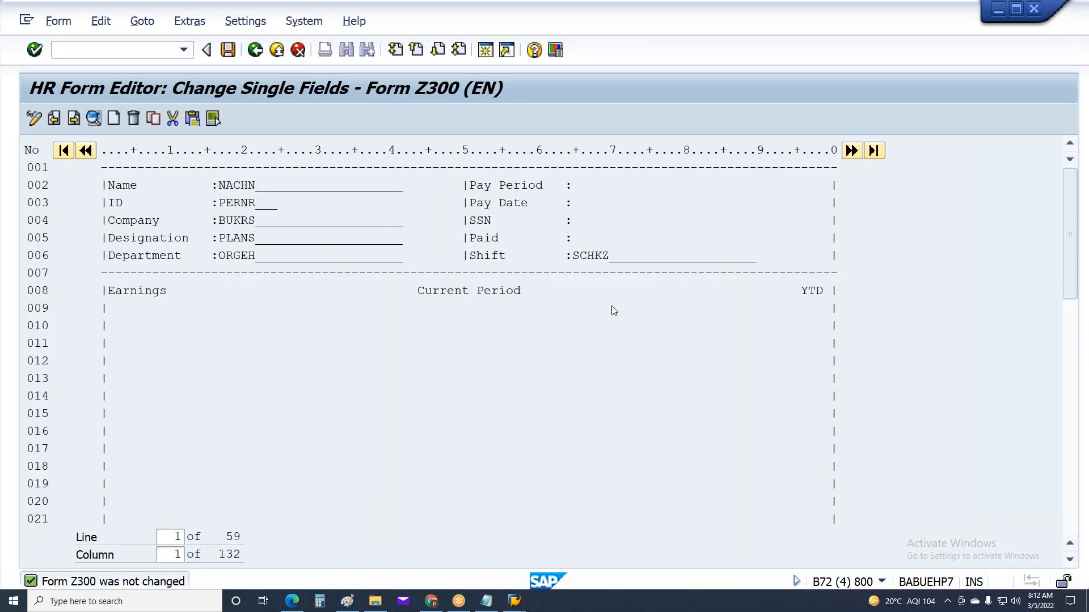
Step: Define a new single field behind the Pay Period label of form Z300, using table EVP and table field INPER (In-Period)
click(573, 185)
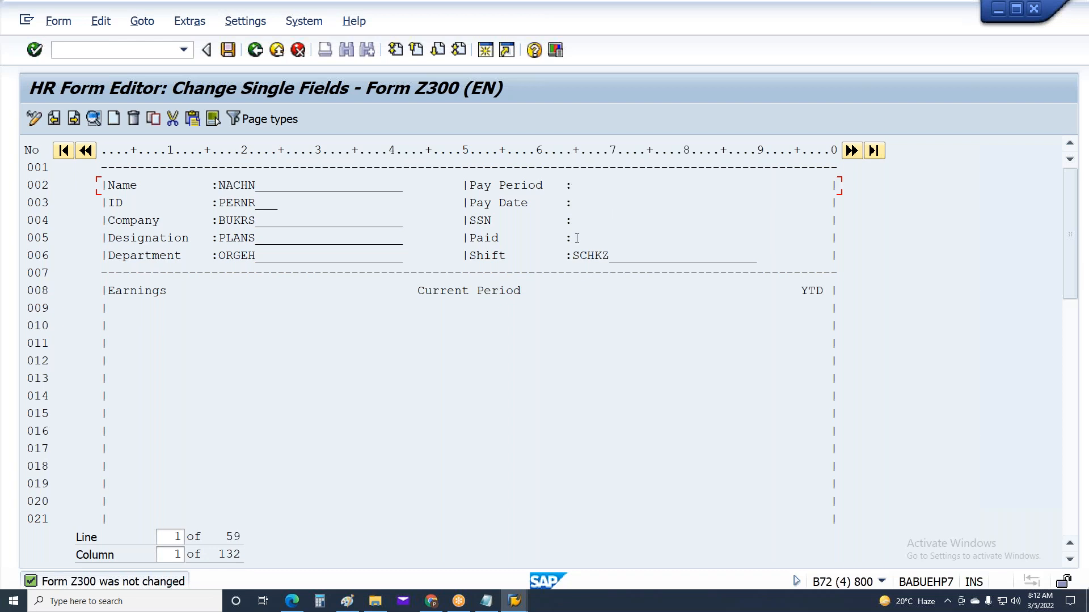
click(114, 118)
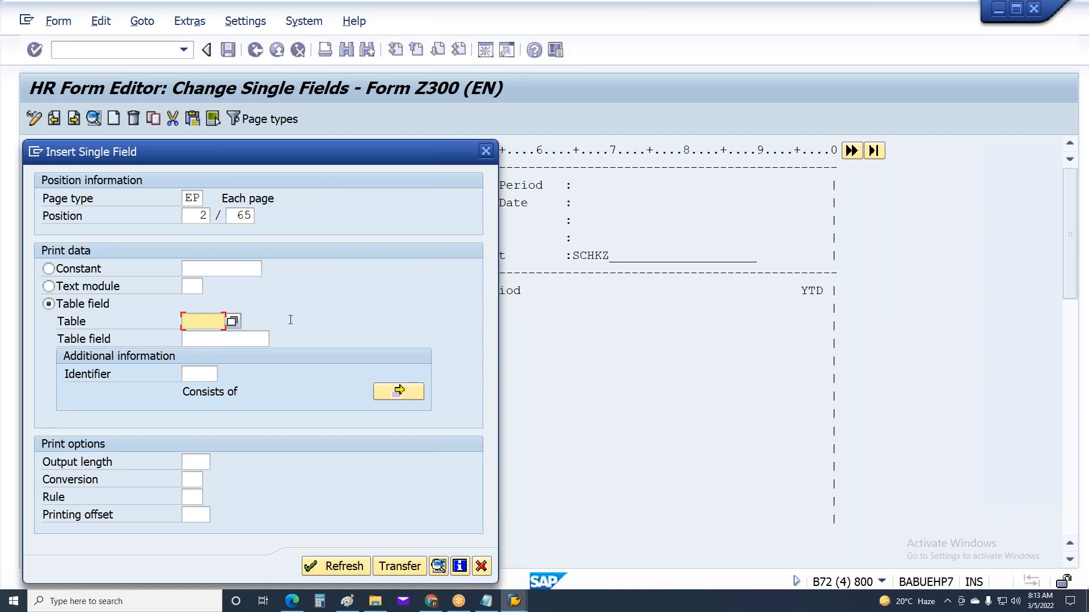
click(232, 322)
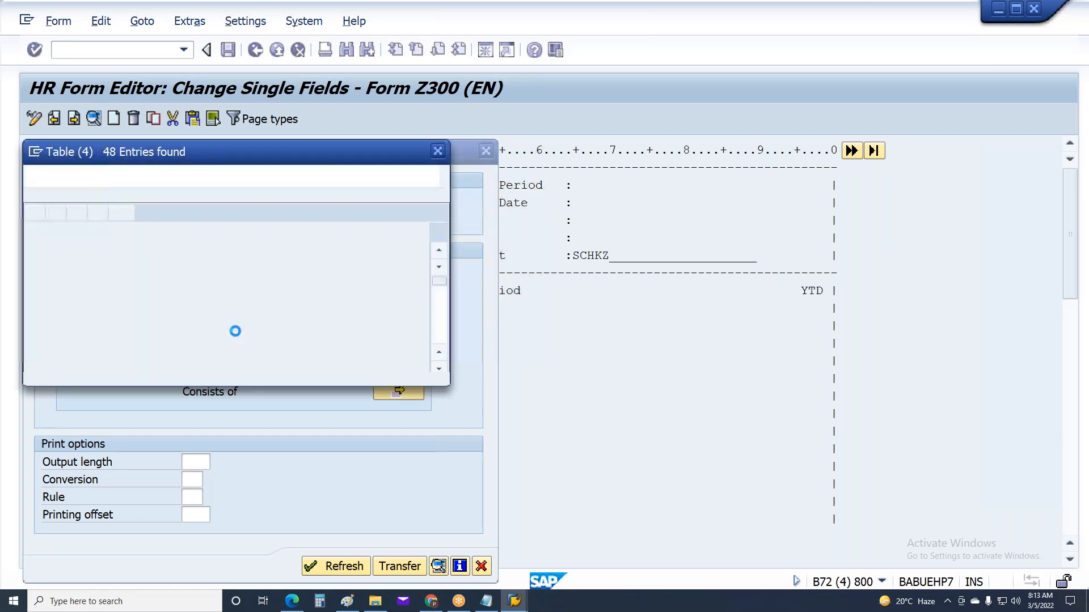
click(63, 353)
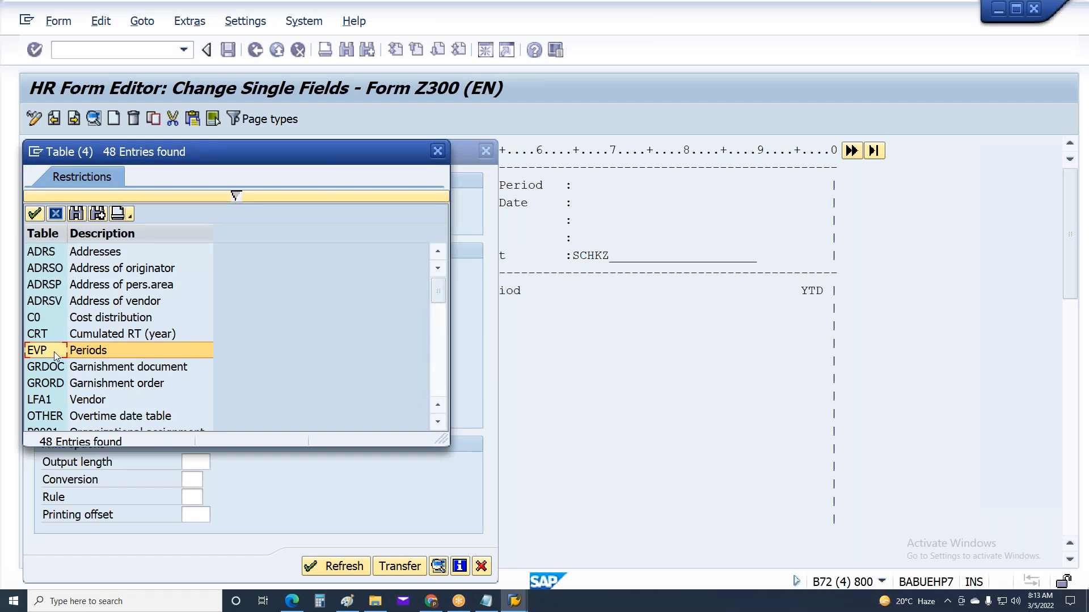
double_click(53, 351)
click(247, 341)
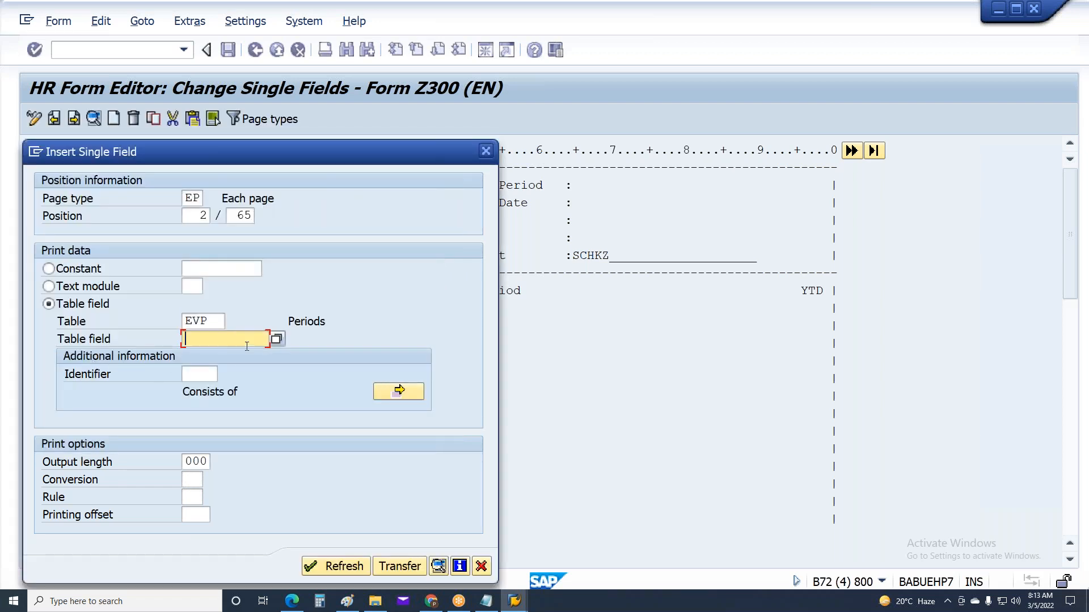
click(276, 340)
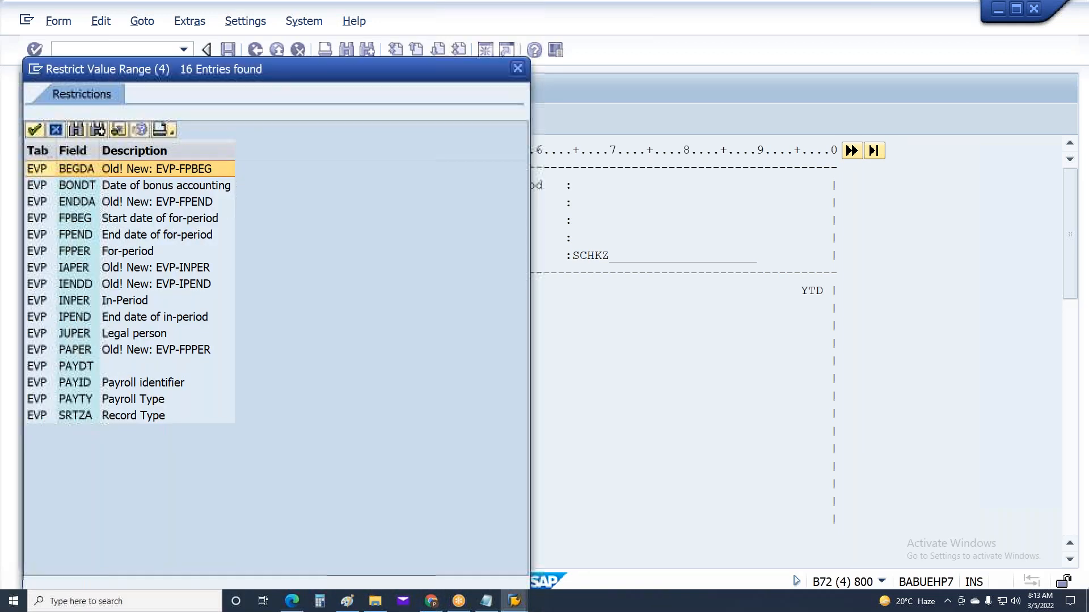
double_click(92, 304)
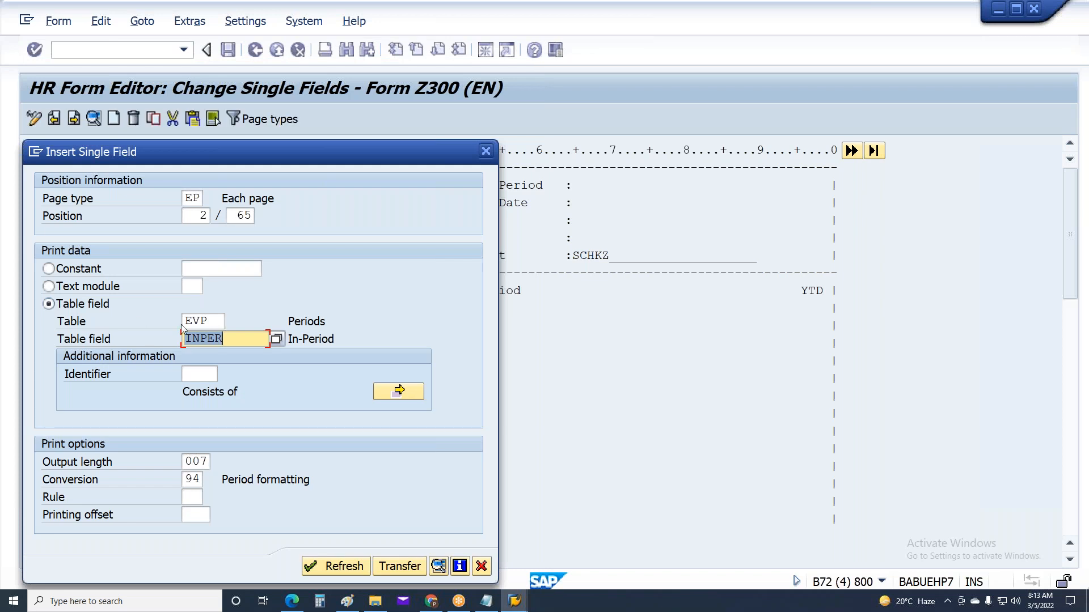
Step: Transfer the In-Period field to the Pay Period line and save form Z300
click(229, 333)
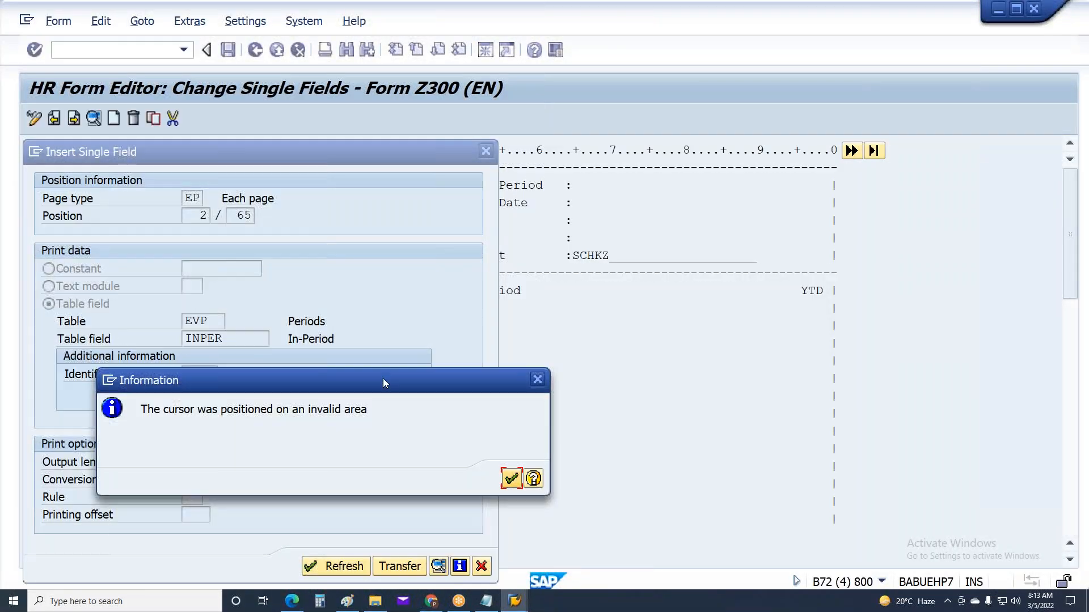
key(Return)
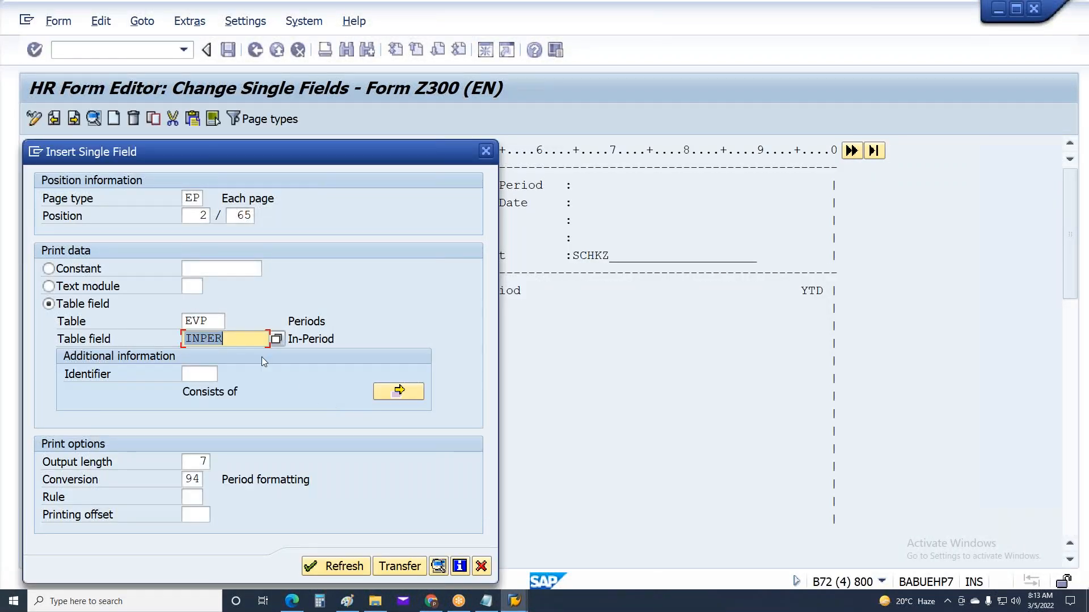
click(242, 342)
click(404, 572)
key(ctrl+s)
key(Return)
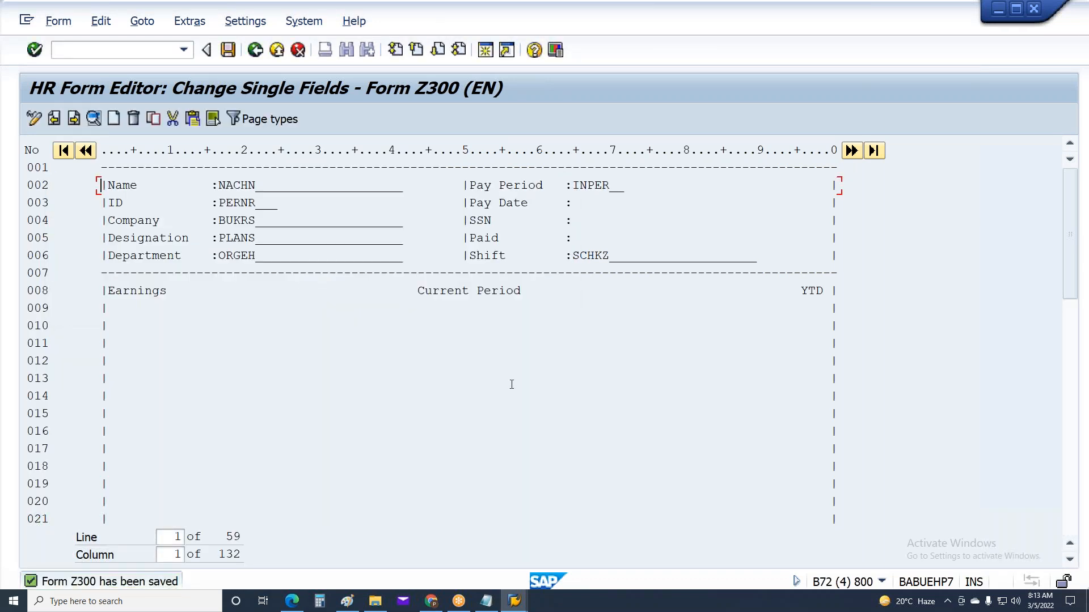
Step: Switch to the Remuneration Statements session, regenerate the payslip and examine the Pay Period line and the free space behind its value
key(alt+Tab)
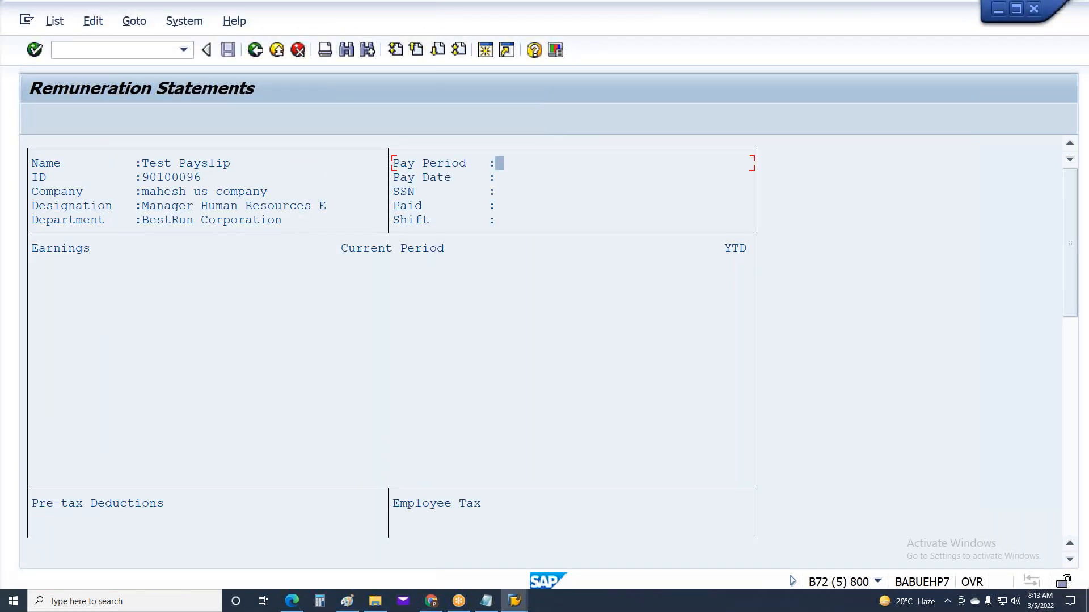
key(F3)
key(F8)
click(550, 163)
click(678, 163)
click(713, 162)
click(557, 163)
click(732, 163)
click(566, 163)
click(705, 162)
click(513, 163)
click(570, 163)
click(690, 161)
click(512, 167)
click(610, 164)
click(618, 163)
click(579, 165)
click(684, 164)
key(F3)
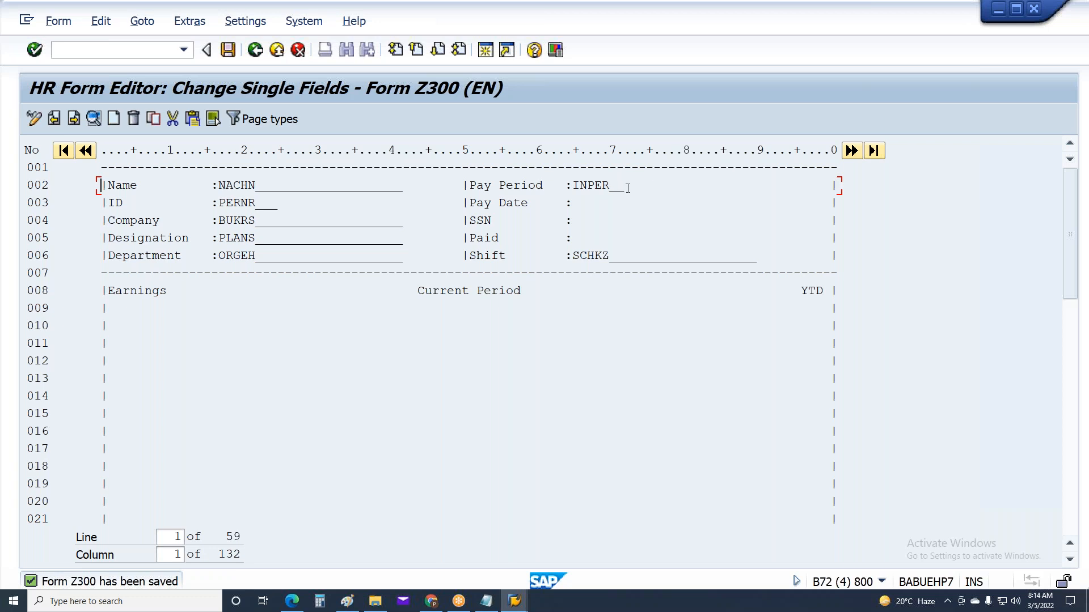
Step: Insert the constant "(" as a single field one space behind INPER on the Pay Period line
click(114, 120)
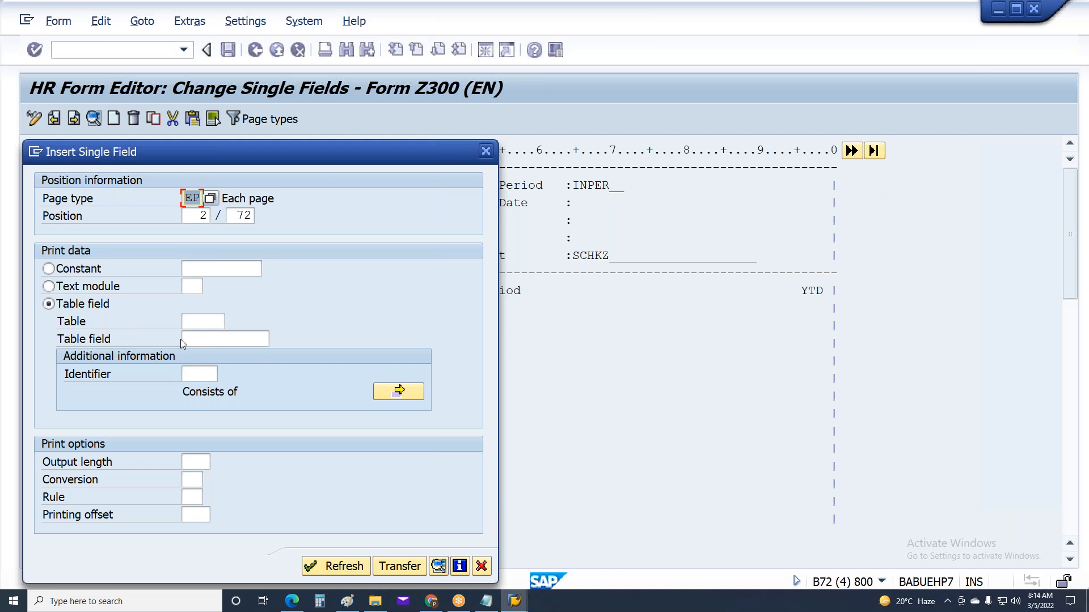
click(121, 269)
click(221, 269)
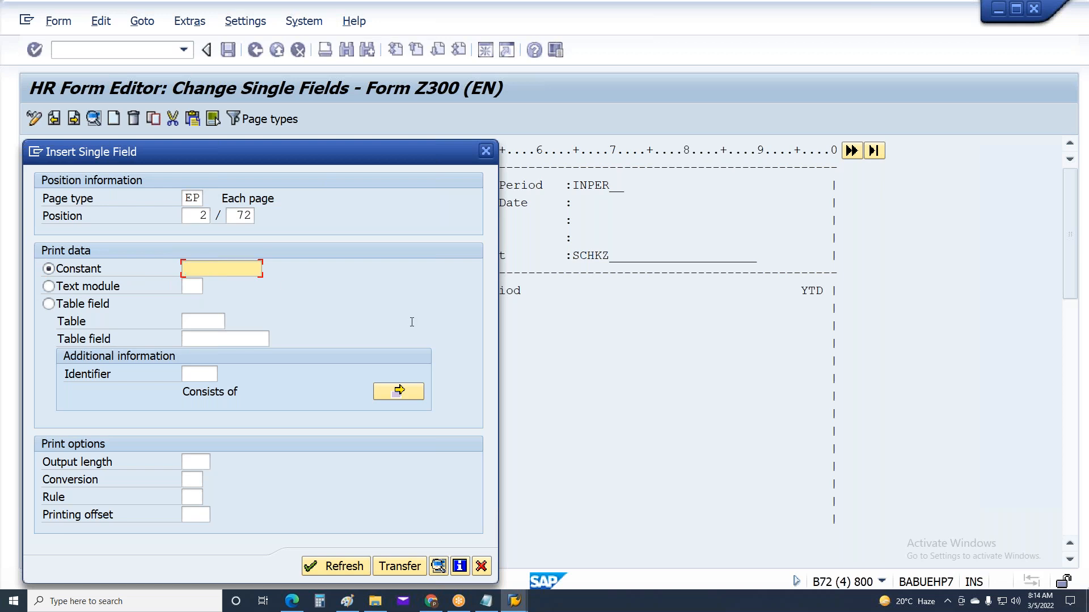
text(()
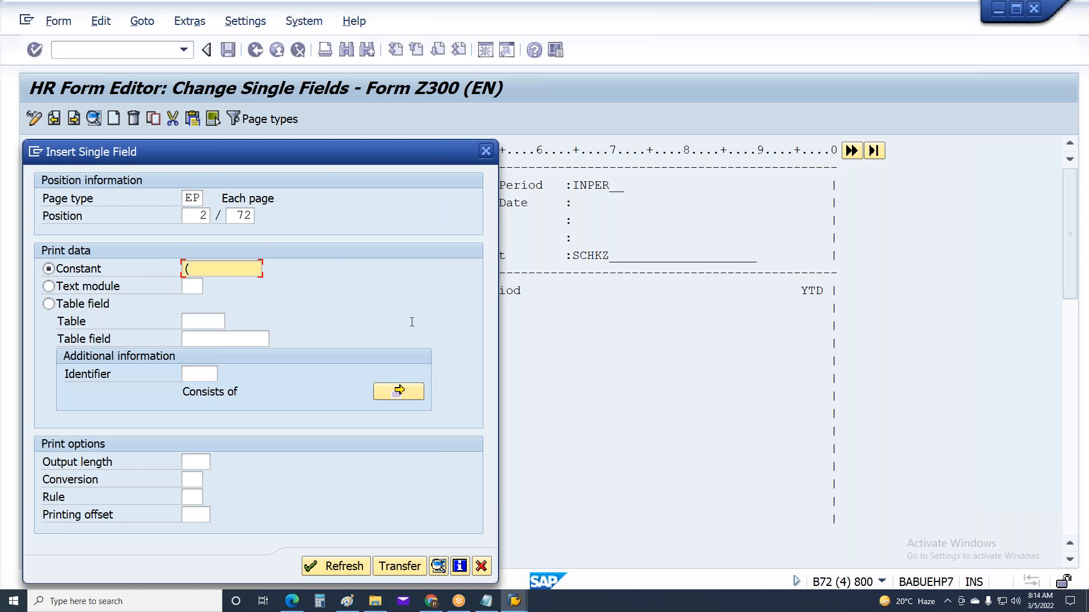
click(405, 567)
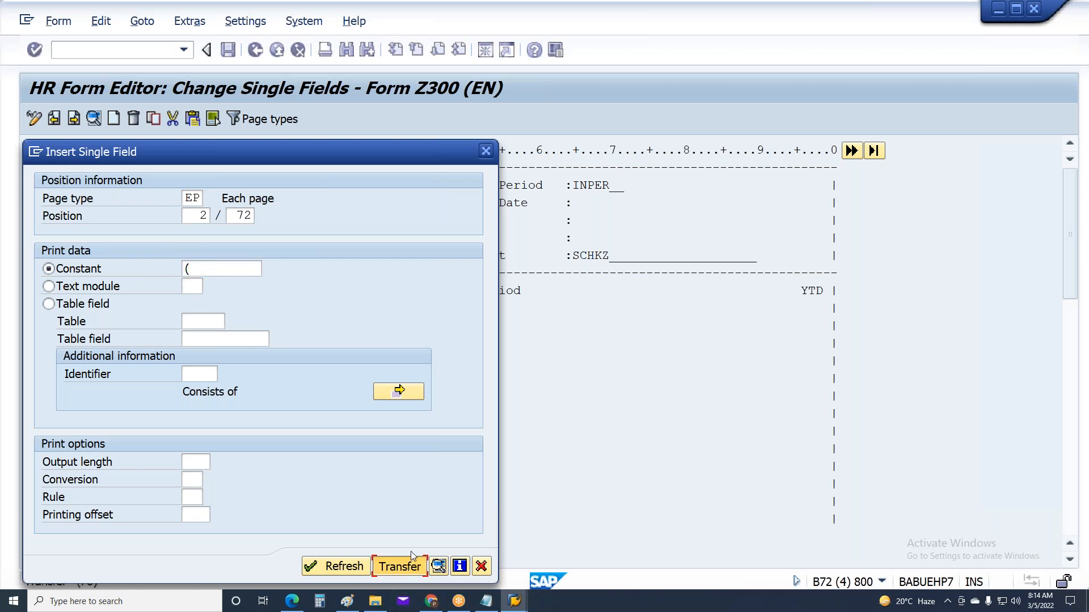
click(405, 568)
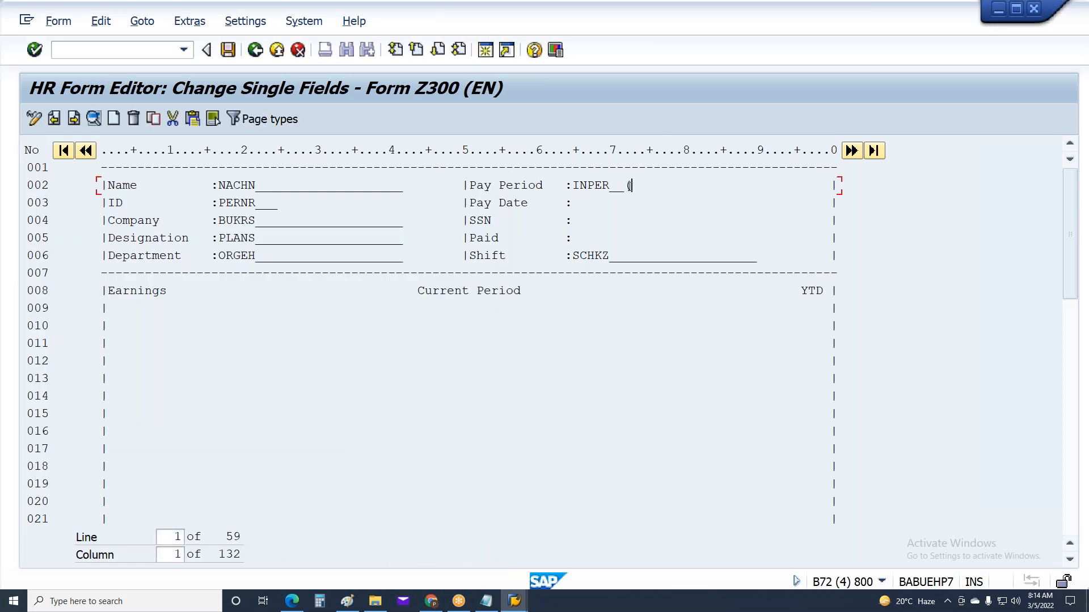
Step: Check the output length of the "(" constant on the Pay Period line
double_click(629, 186)
click(518, 475)
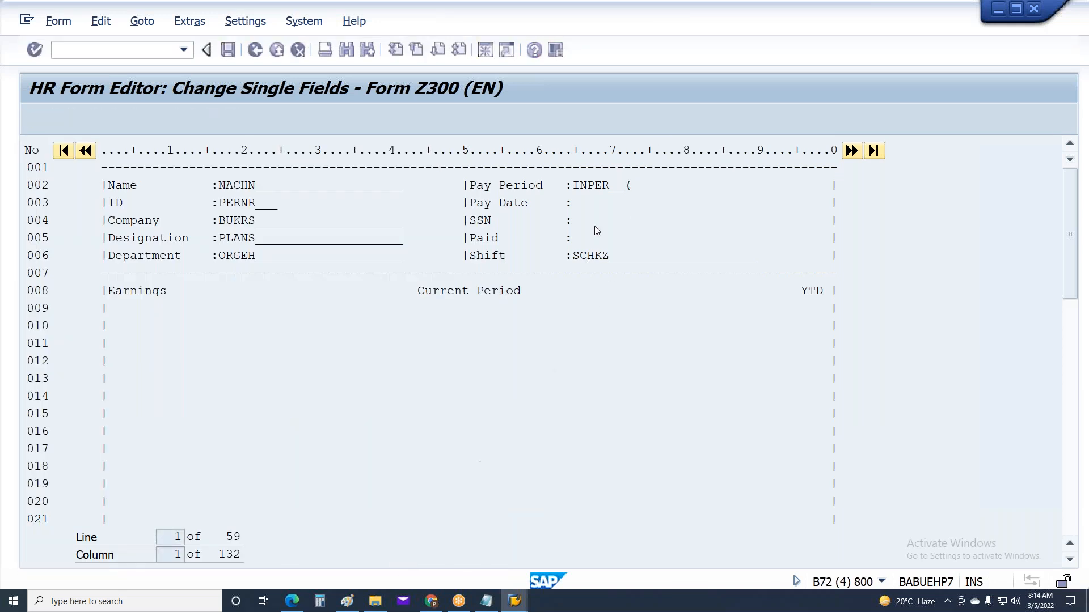
double_click(628, 186)
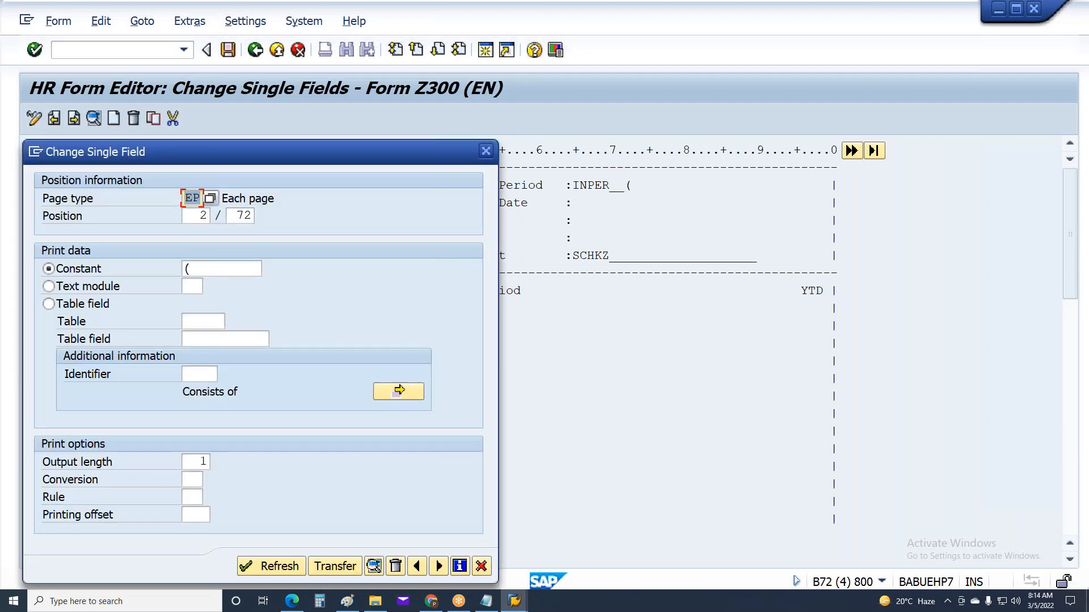
click(203, 462)
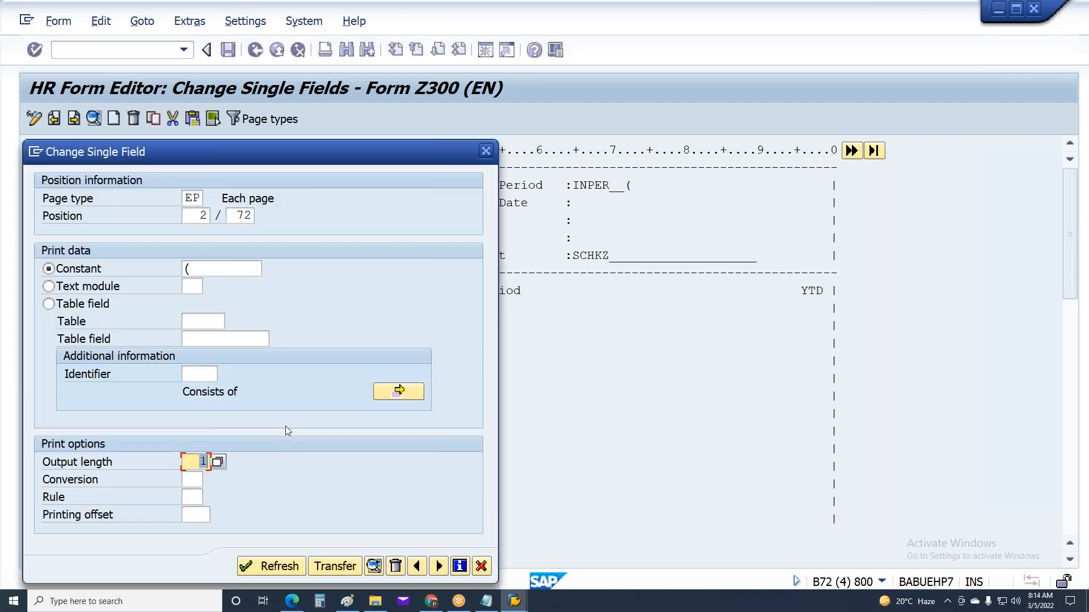
click(348, 567)
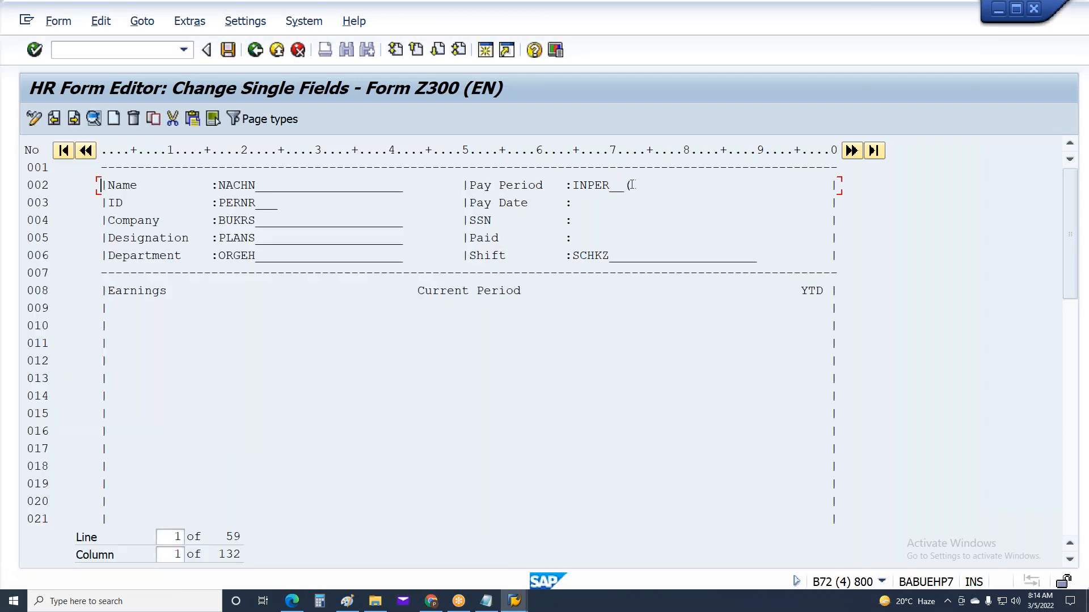
Step: Insert table field FPBEG (Start date of for-period) from table EVP directly behind the "(" on the Pay Period line
click(115, 119)
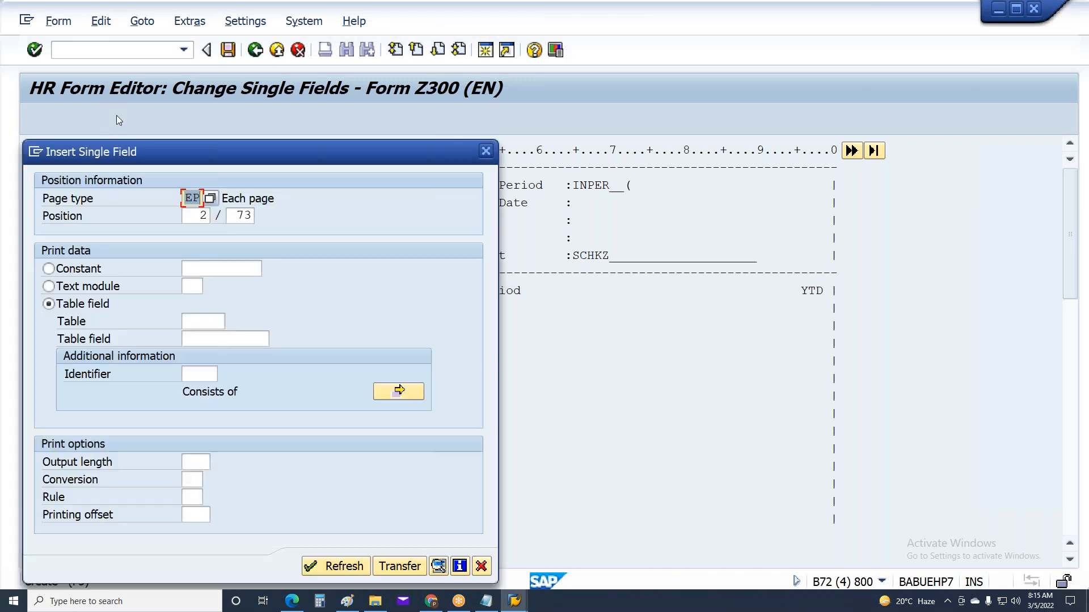
click(213, 321)
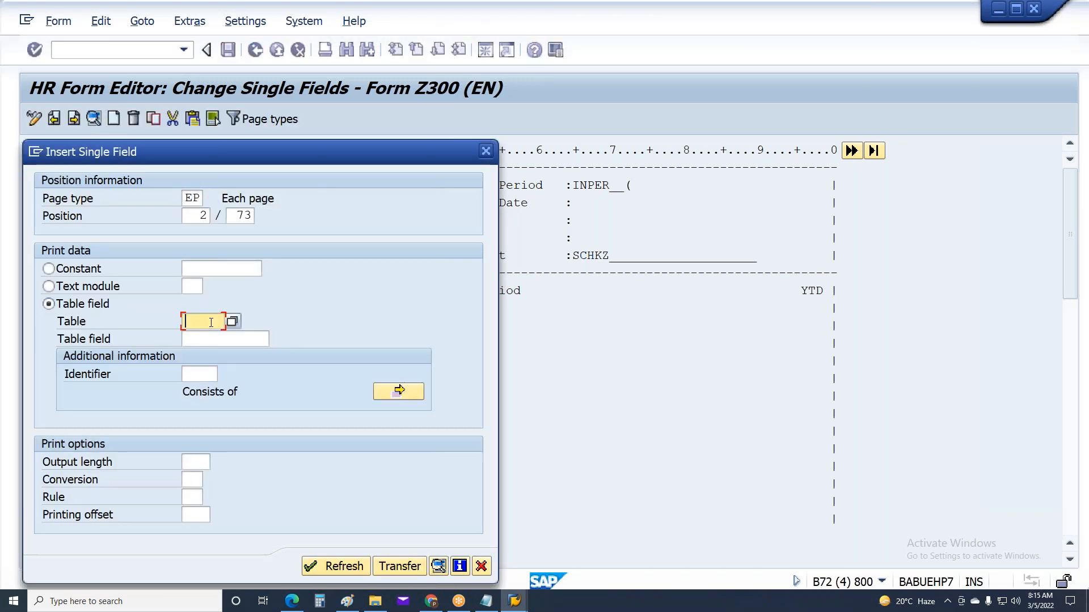
click(232, 322)
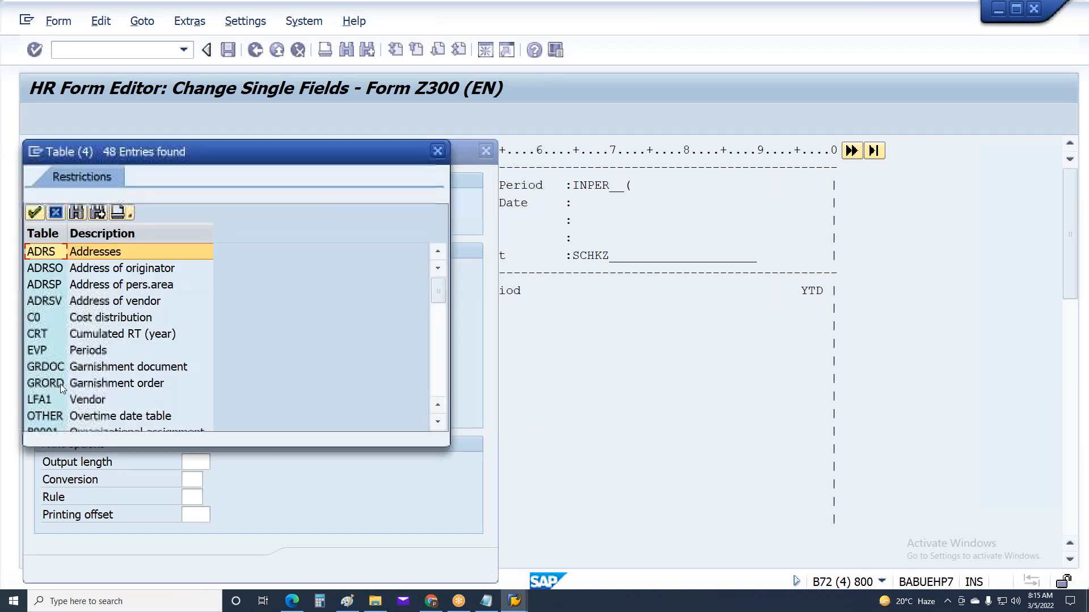
double_click(58, 350)
click(246, 340)
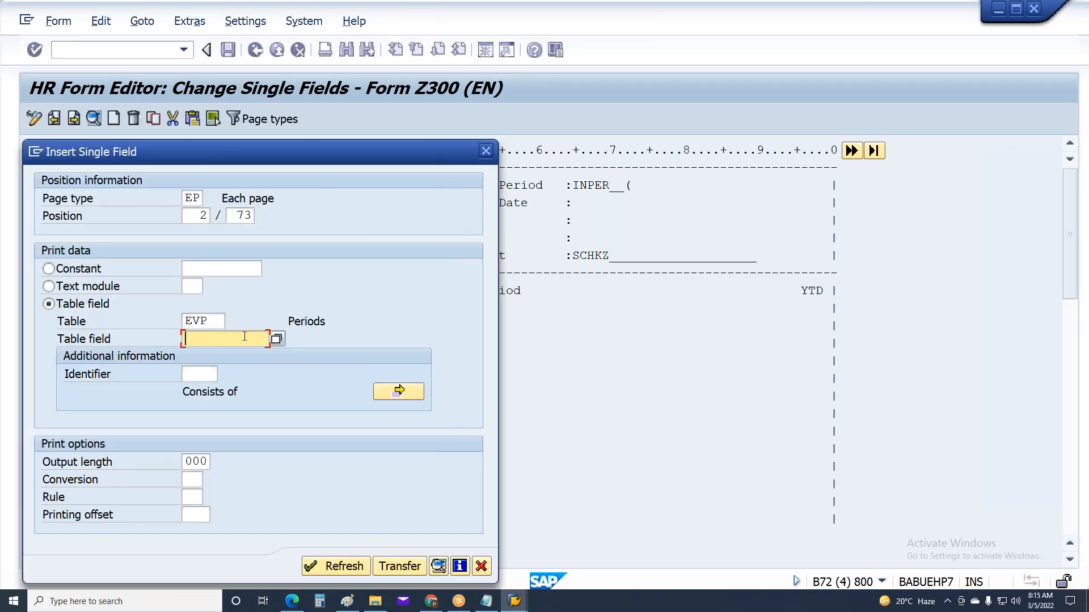
click(276, 339)
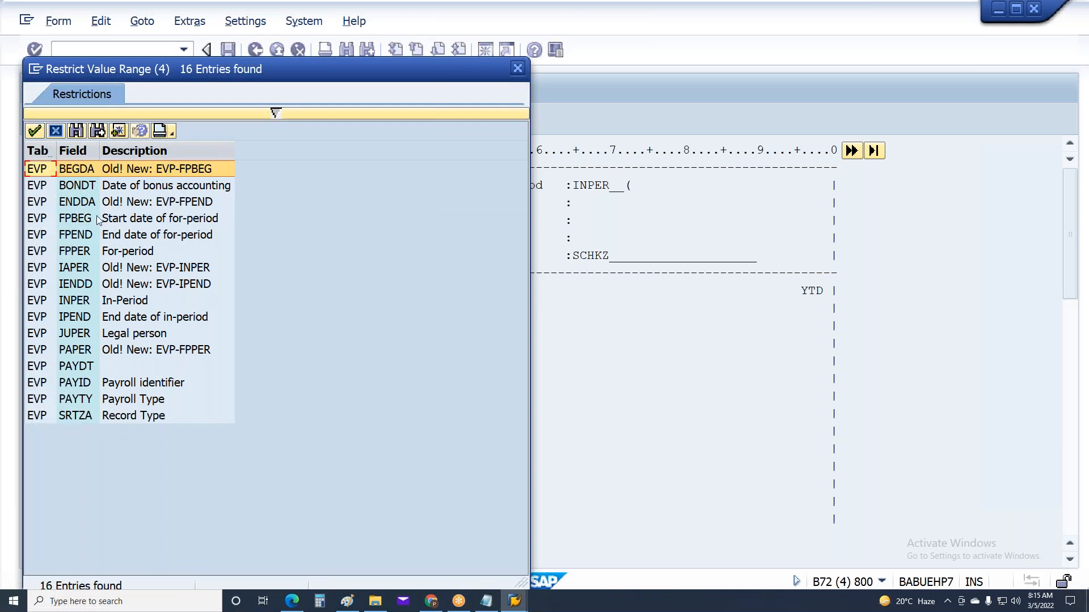
click(79, 218)
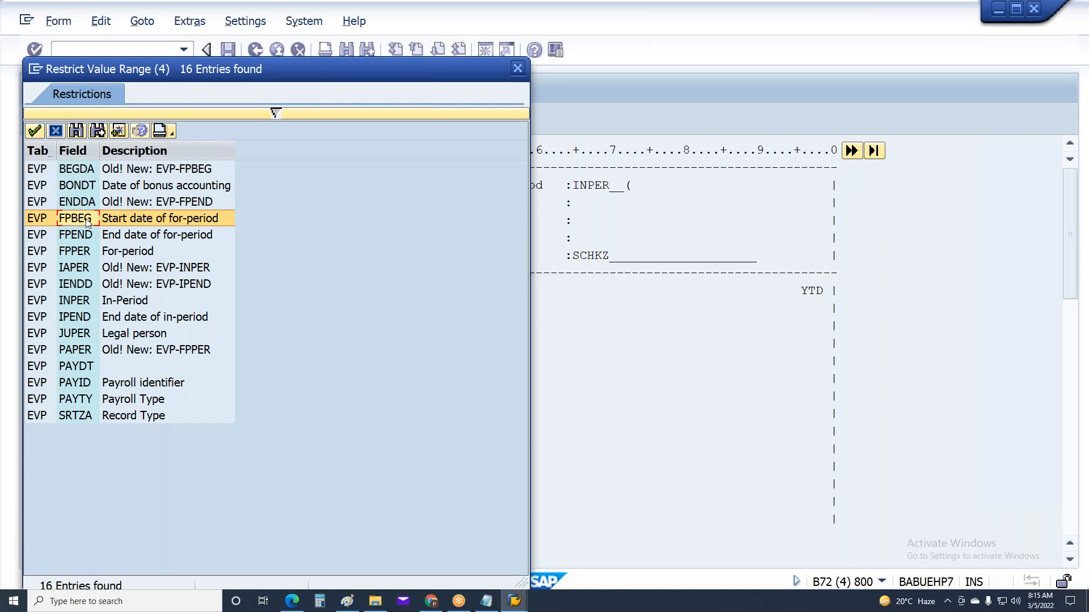
double_click(88, 222)
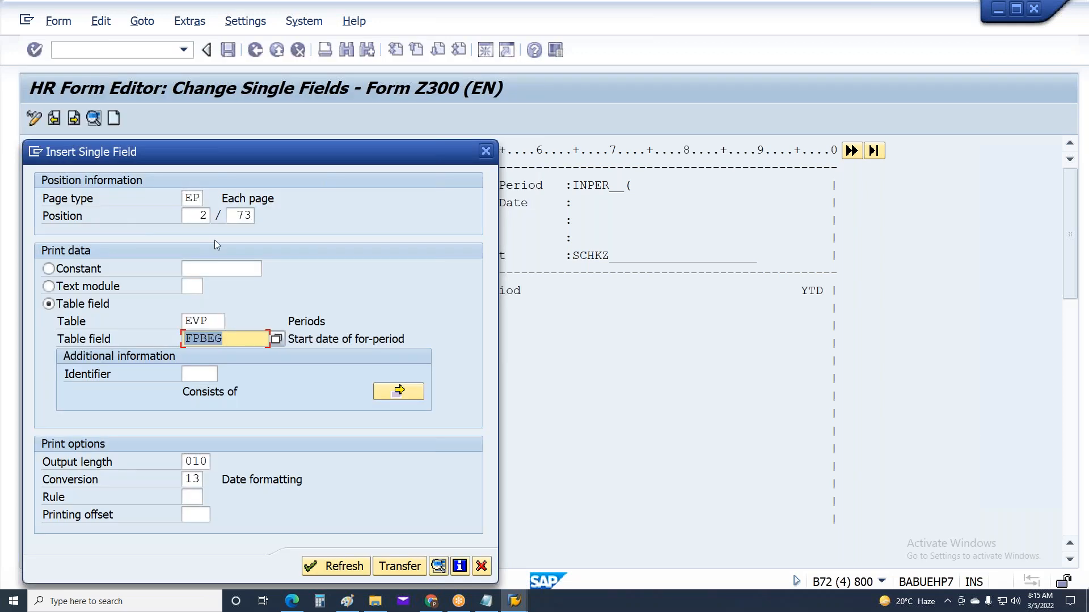
click(401, 566)
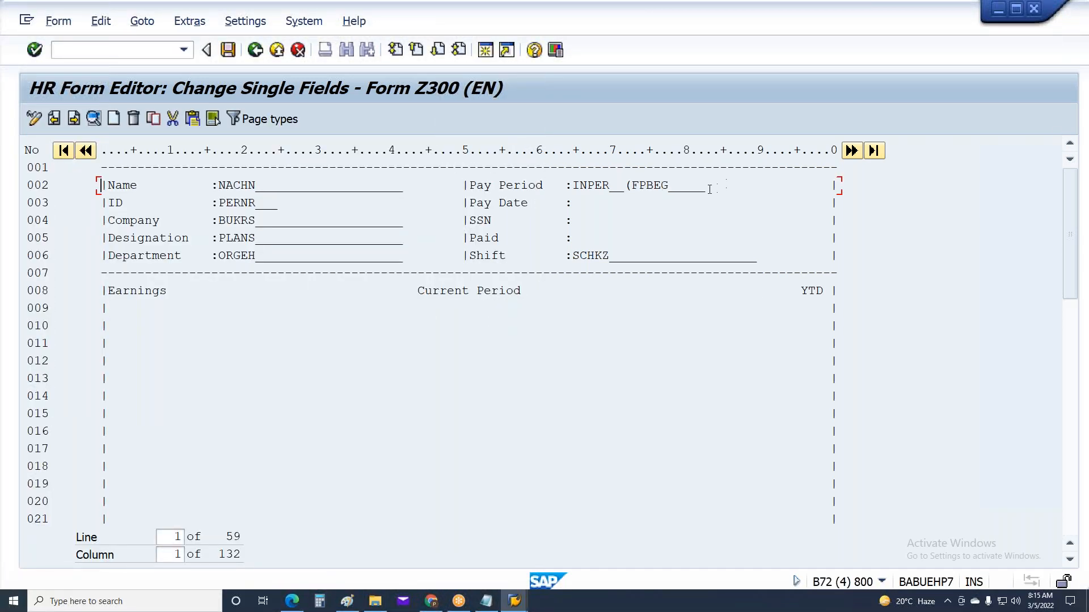
Step: Insert the constant "-" as a single field directly behind FPBEG on the Pay Period line
click(116, 120)
click(116, 272)
click(244, 271)
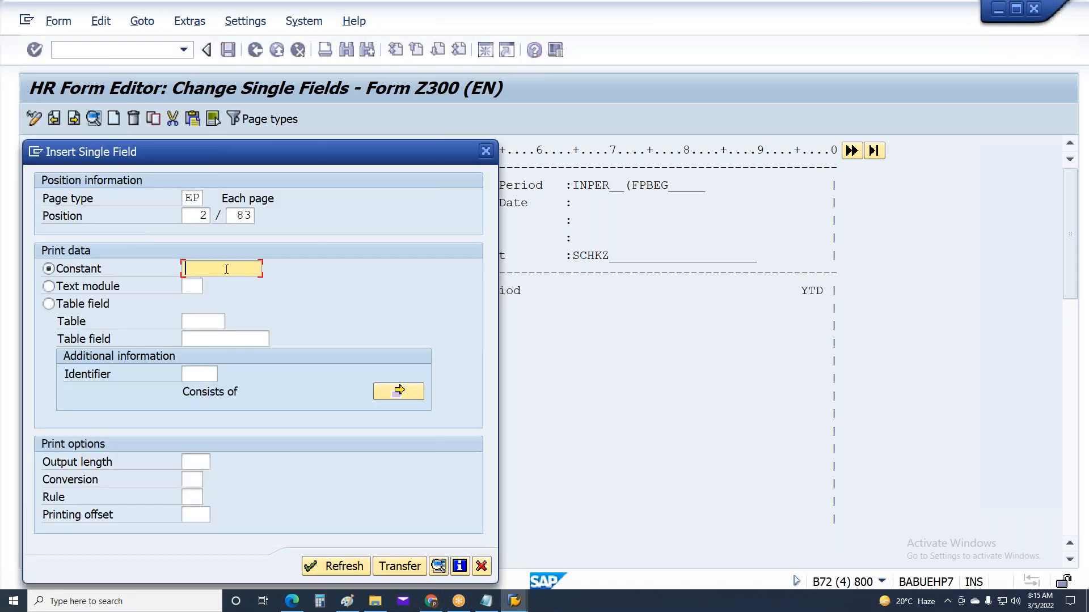
text(-)
click(400, 566)
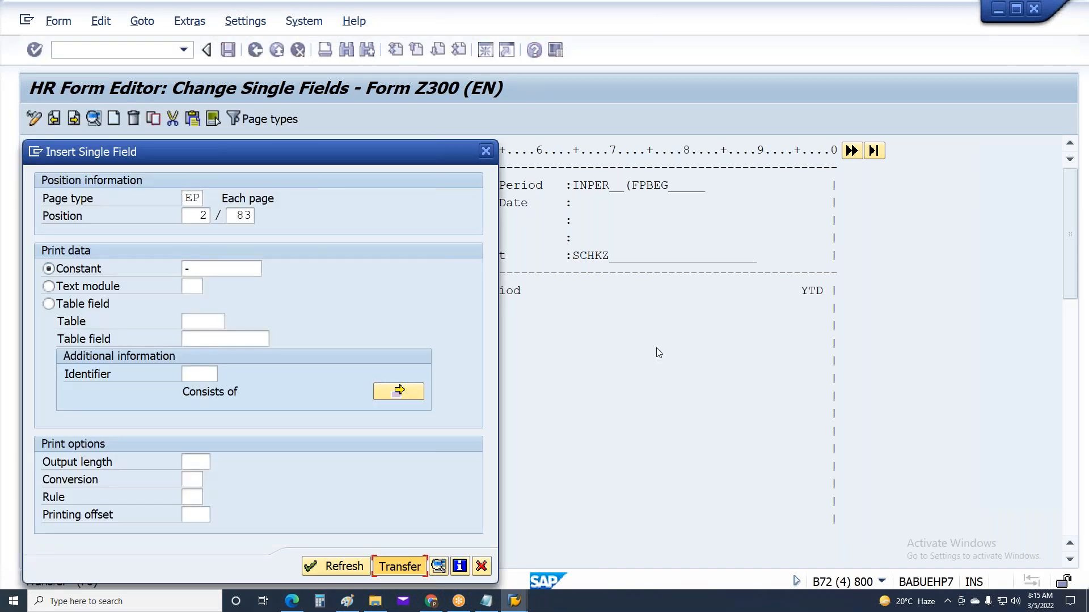
Step: Finish placing the "-" constant and insert table field FPEND (End date of for-period) from table EVP directly behind it on the Pay Period line
click(398, 566)
click(713, 185)
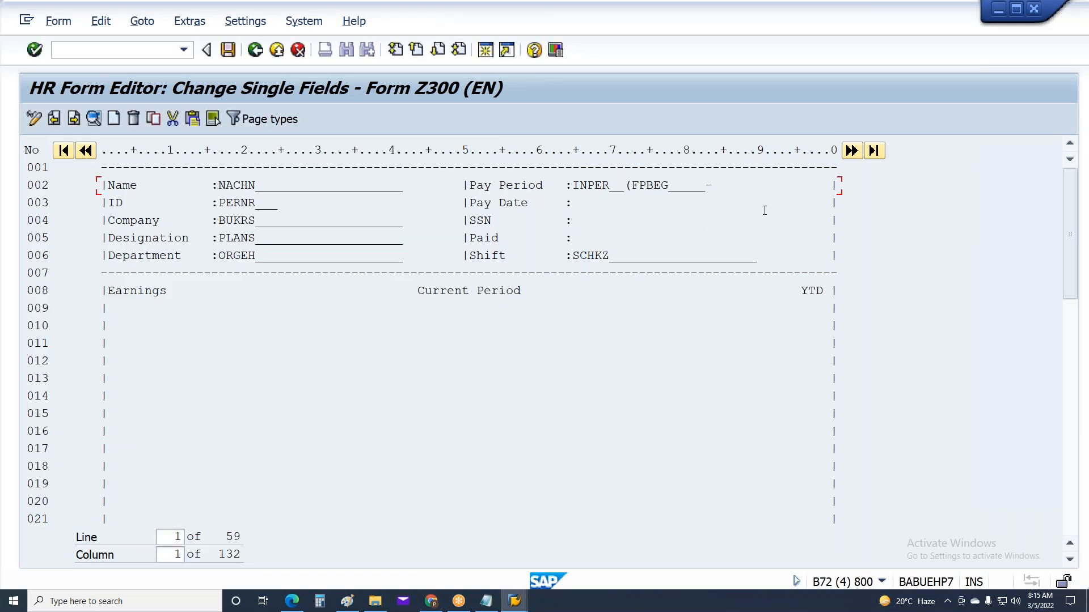
click(114, 122)
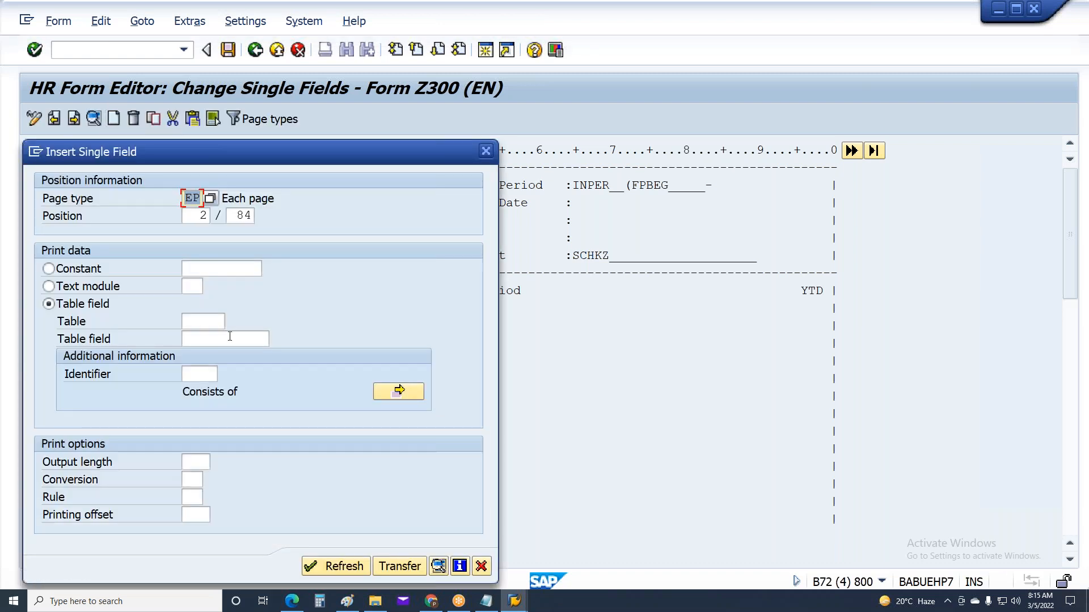
click(201, 322)
click(232, 324)
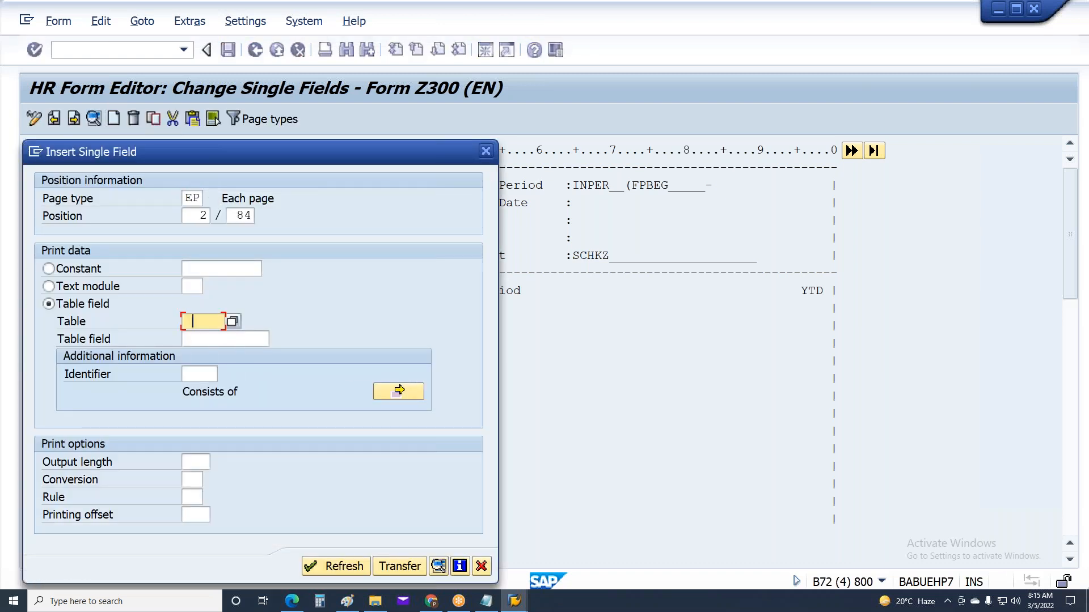
click(231, 324)
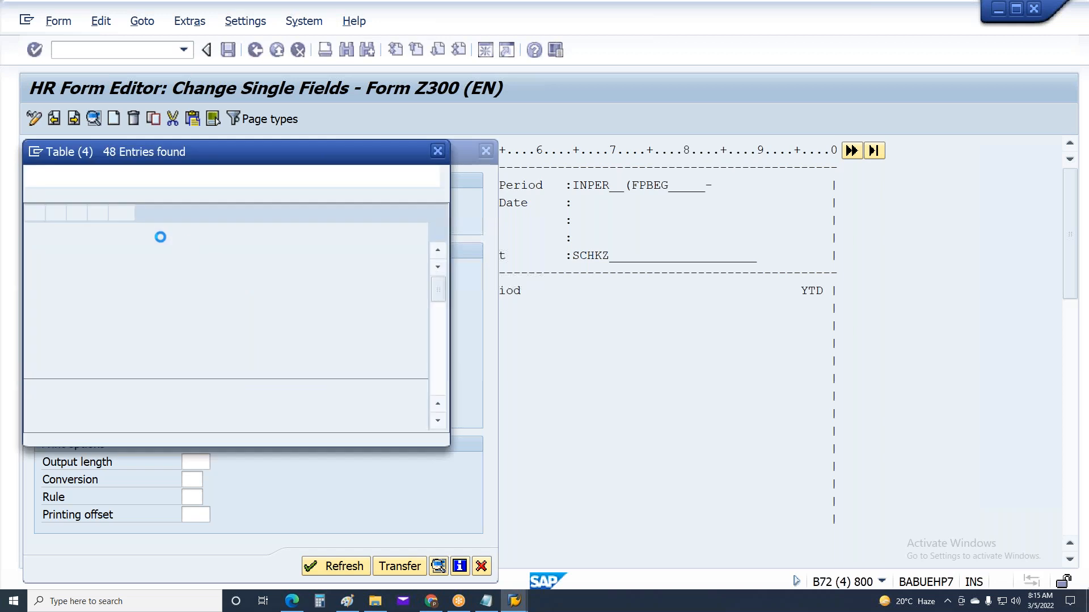
click(62, 352)
click(261, 345)
click(276, 339)
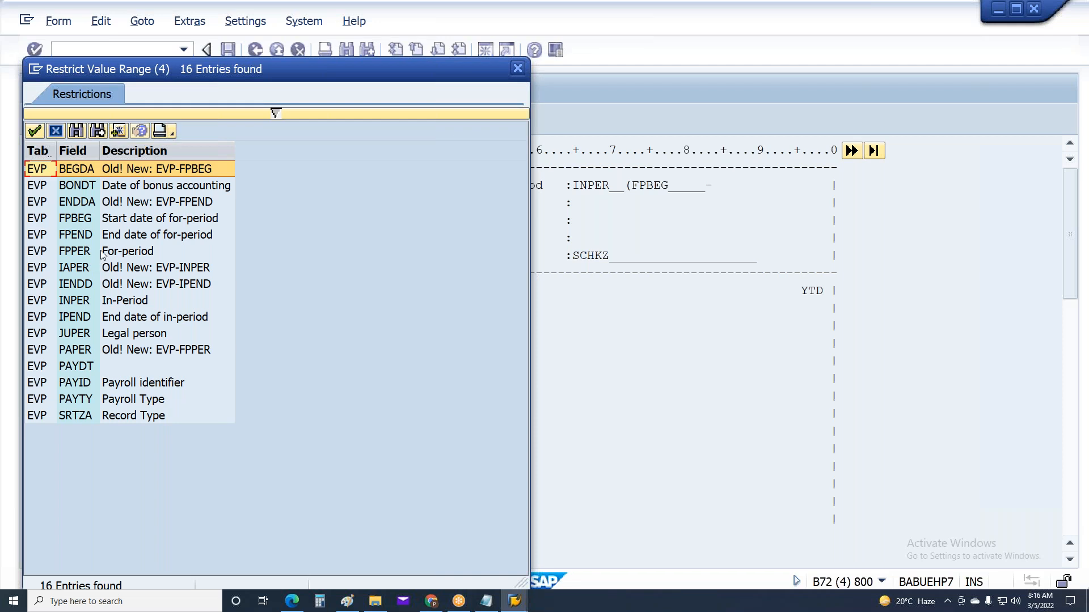
double_click(97, 240)
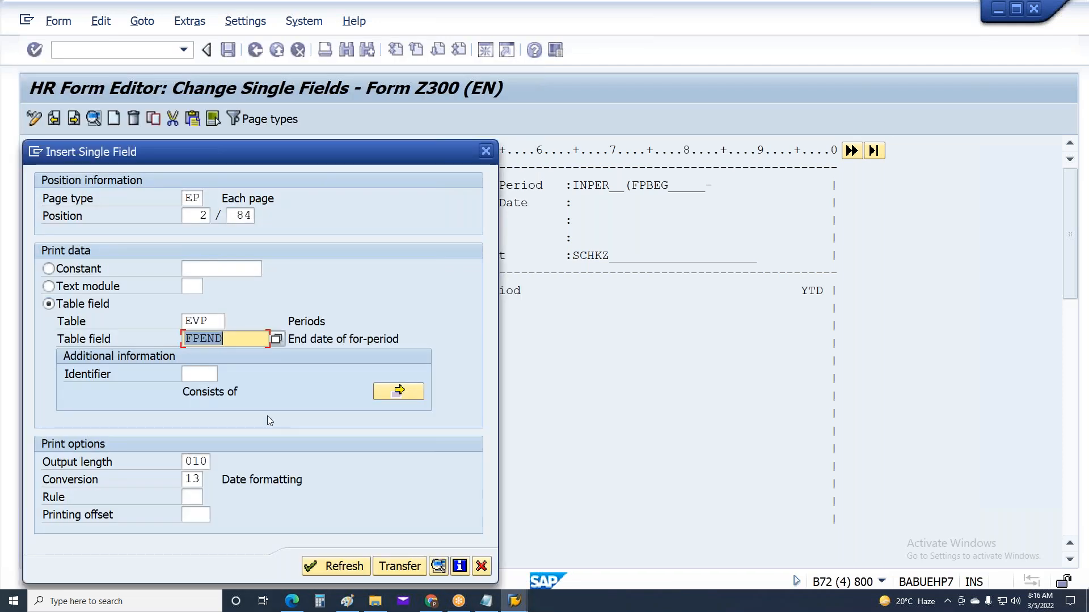
click(400, 567)
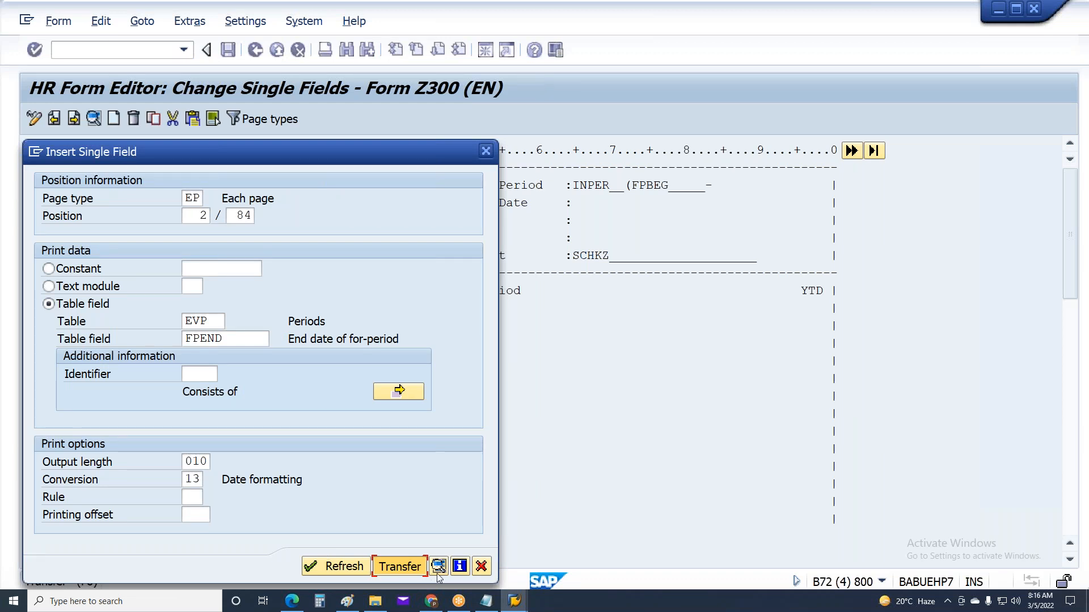
click(400, 566)
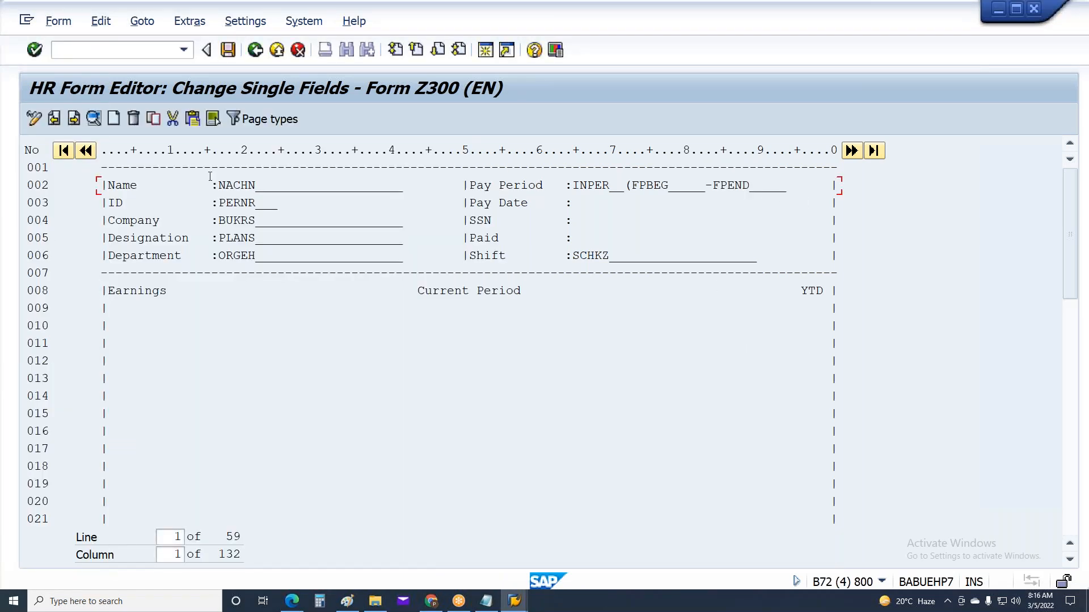
Step: Insert the constant ")" as a single field directly behind FPEND on the Pay Period line
click(118, 120)
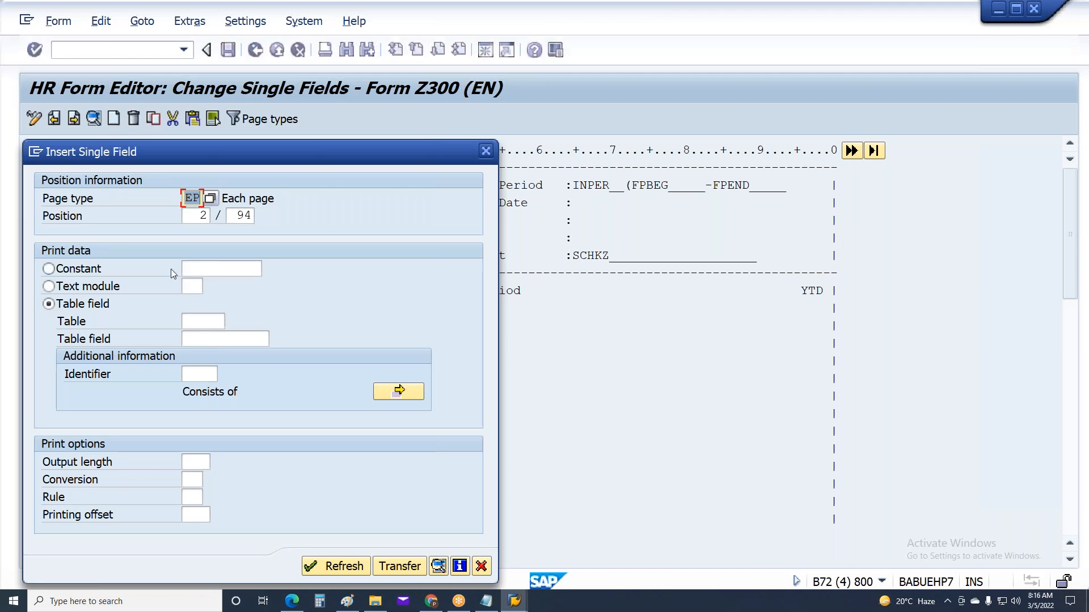
click(206, 270)
text())
click(397, 567)
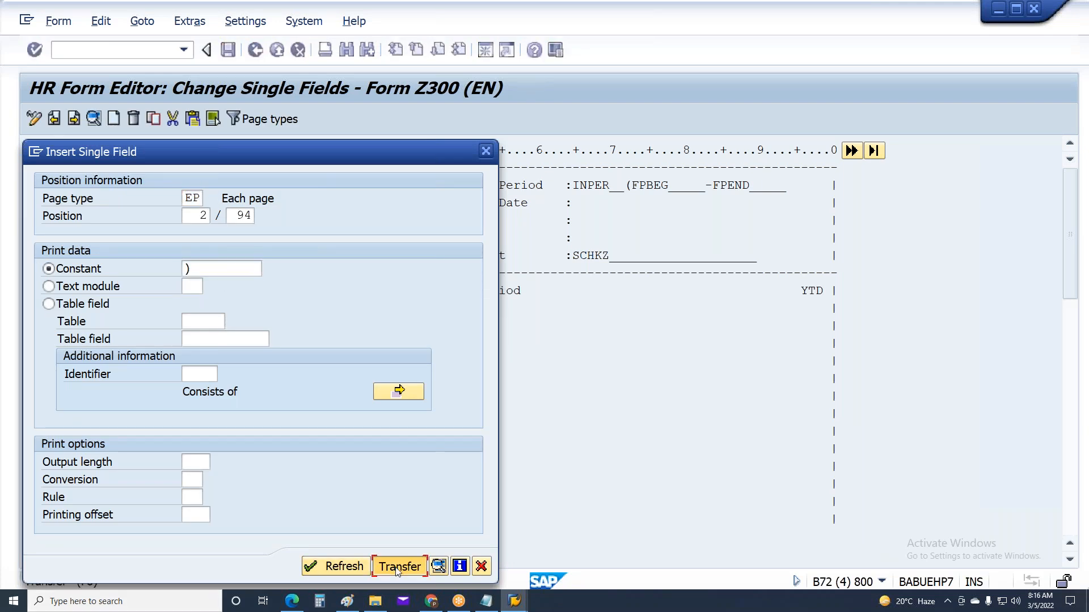
click(398, 567)
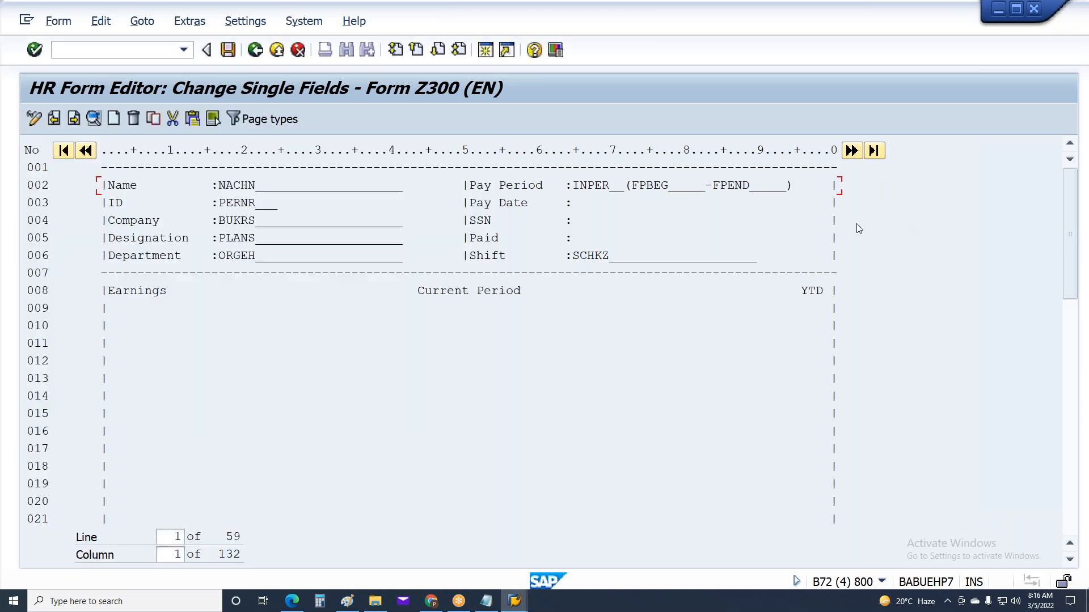
Step: Save form Z300 and rerun the employee's remuneration statement to check the Pay Period date range on the payslip
key(ctrl+s)
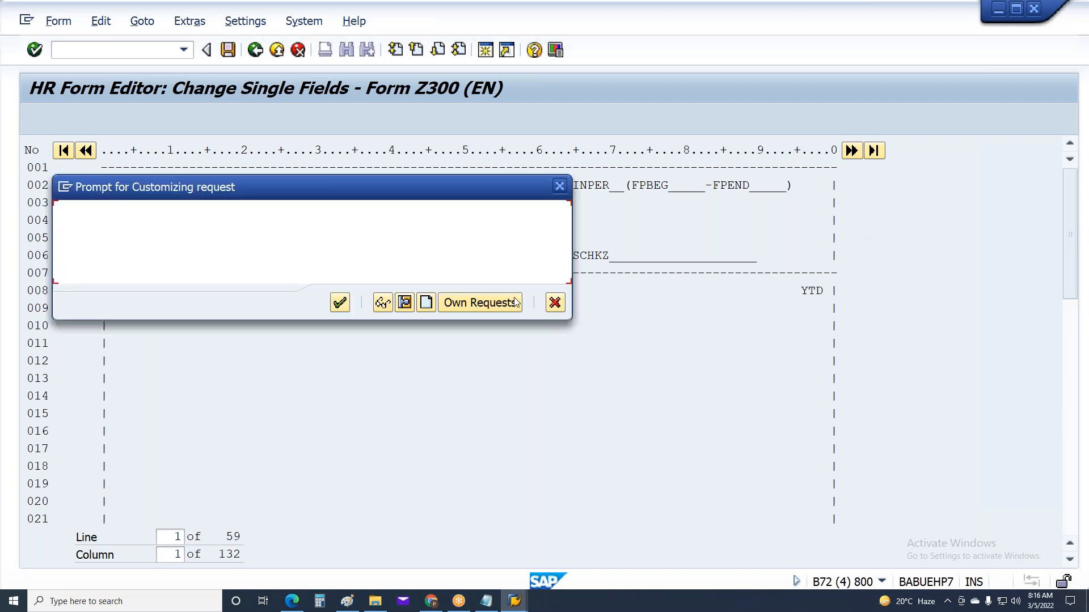
click(338, 301)
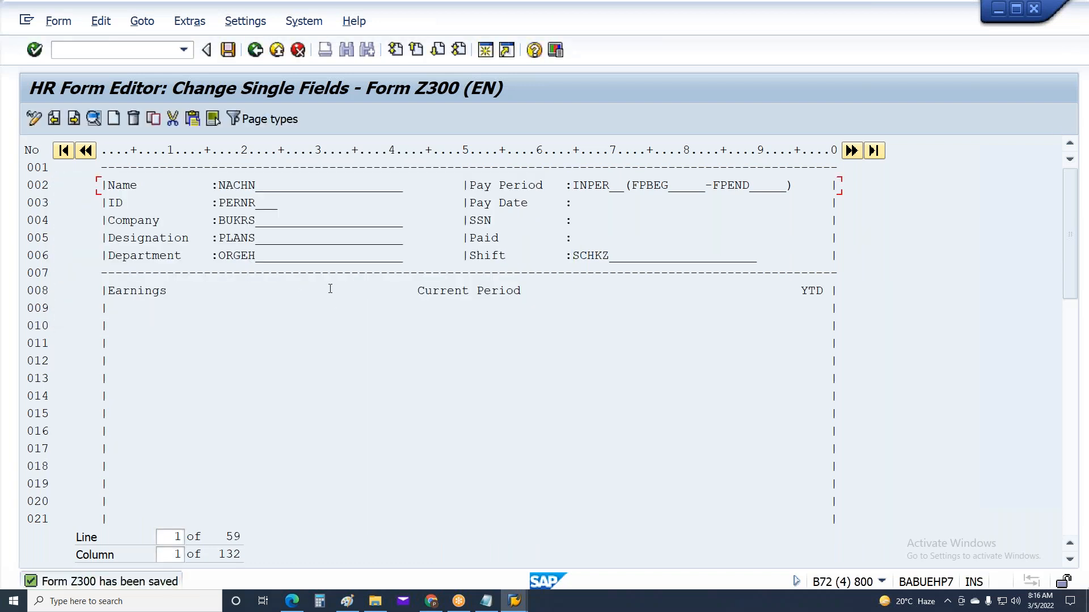
key(alt+Tab)
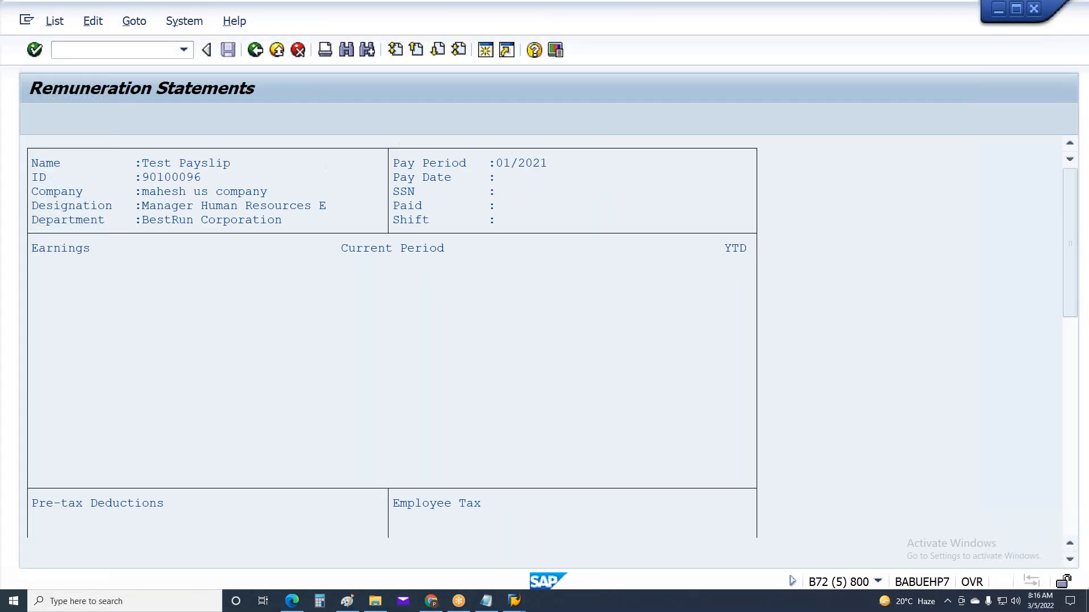
key(F3)
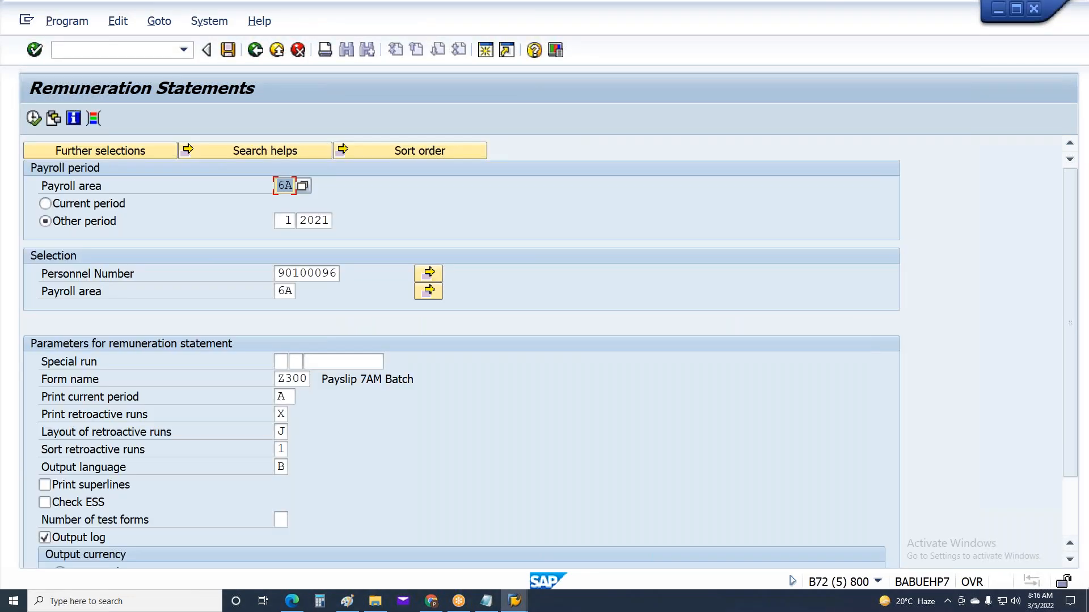
key(F8)
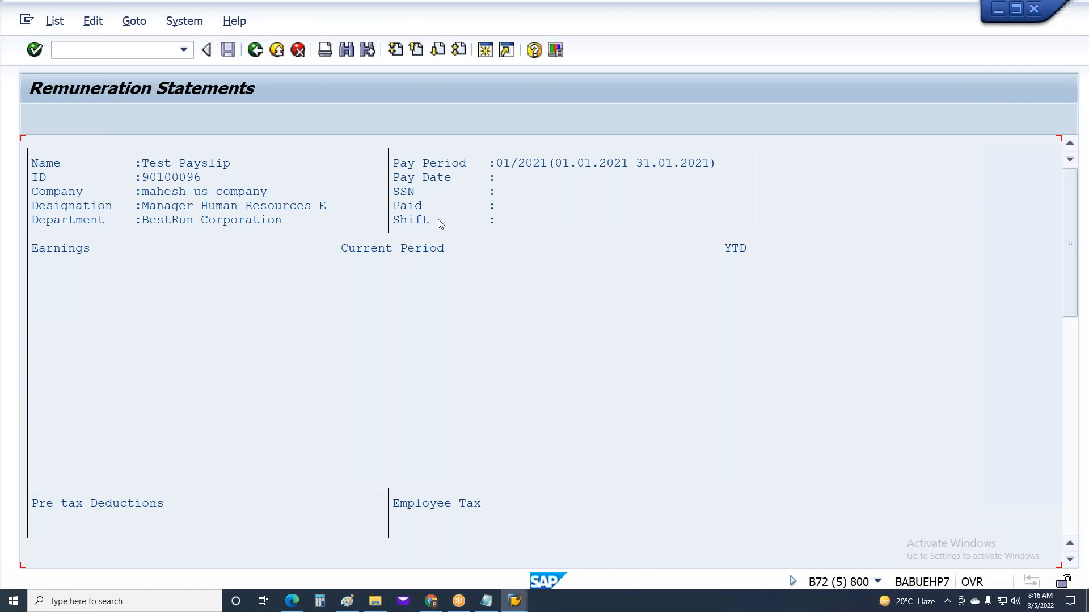
Step: Back in the form editor, insert table field PAYDT from table EVP as a single field behind the Pay Date colon
key(alt+Tab)
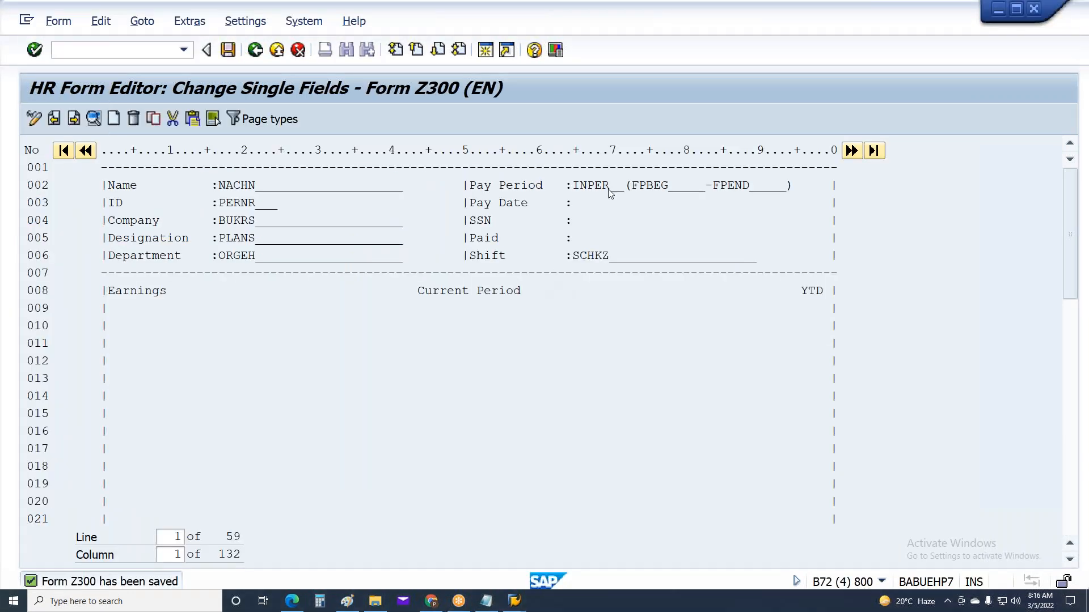
click(576, 203)
click(115, 122)
text(EVP)
key(Tab)
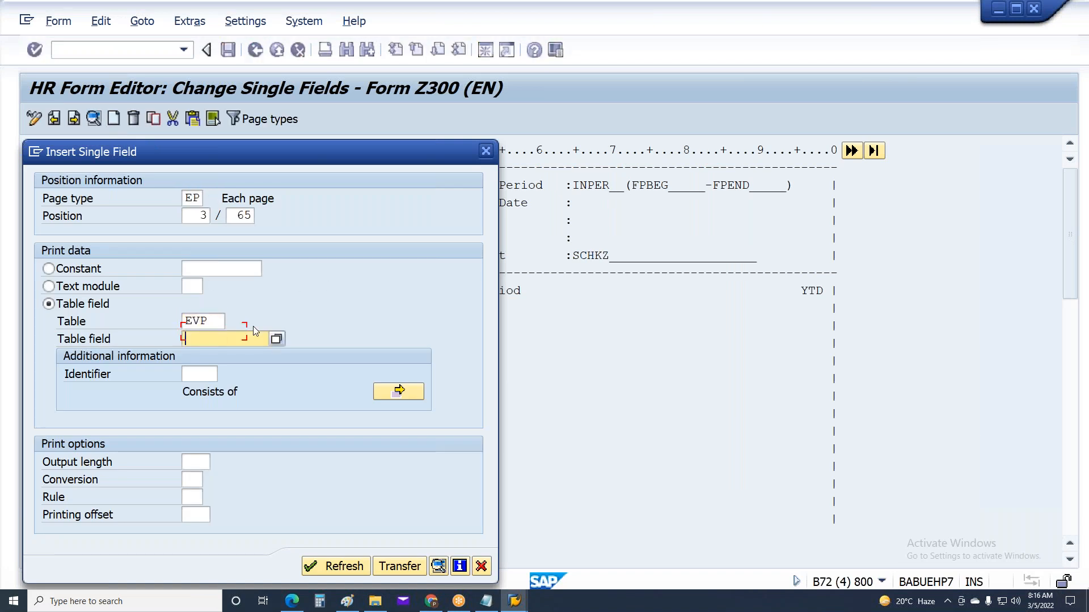
text(PAYT)
key(BackSpace)
text(DT)
click(276, 340)
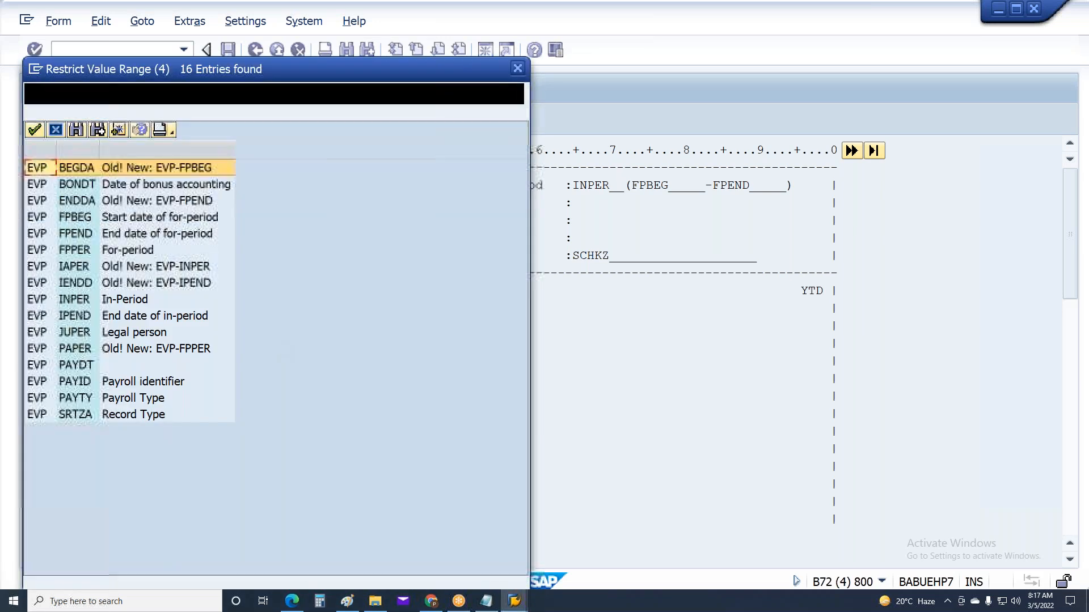
click(78, 374)
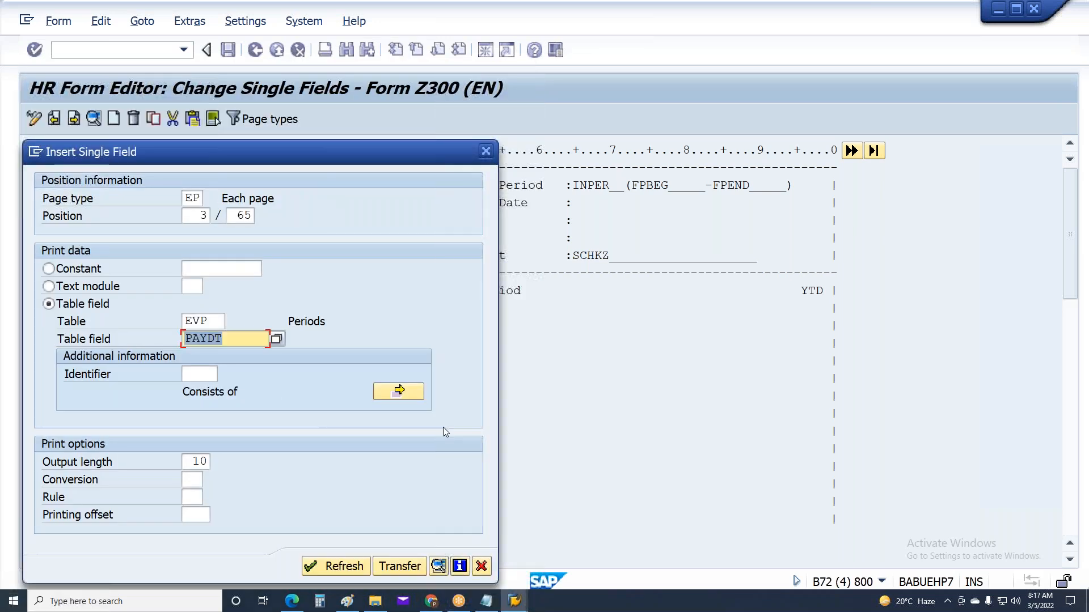
click(408, 568)
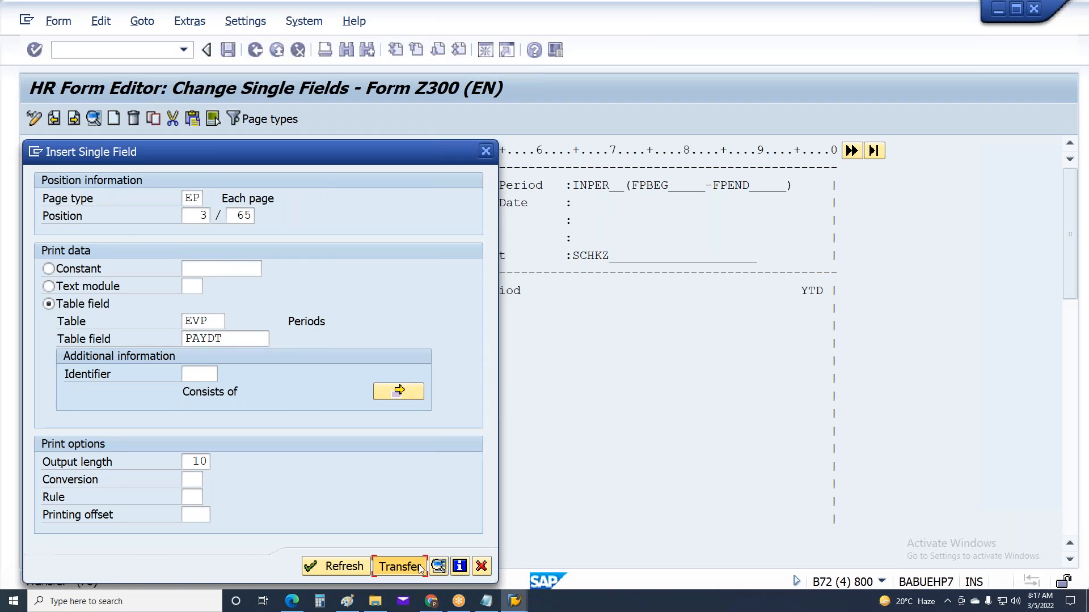
click(395, 569)
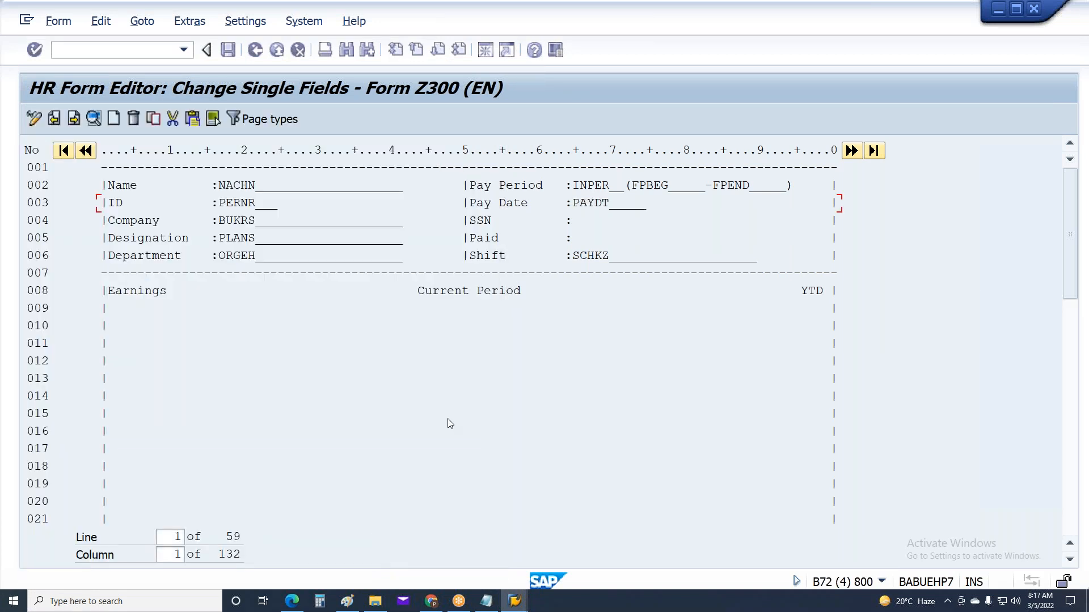
Step: Insert table field PERID (Alternative Persnr.) from table P0002 behind the SSN colon, keeping output length 011 and conversion 45
click(574, 220)
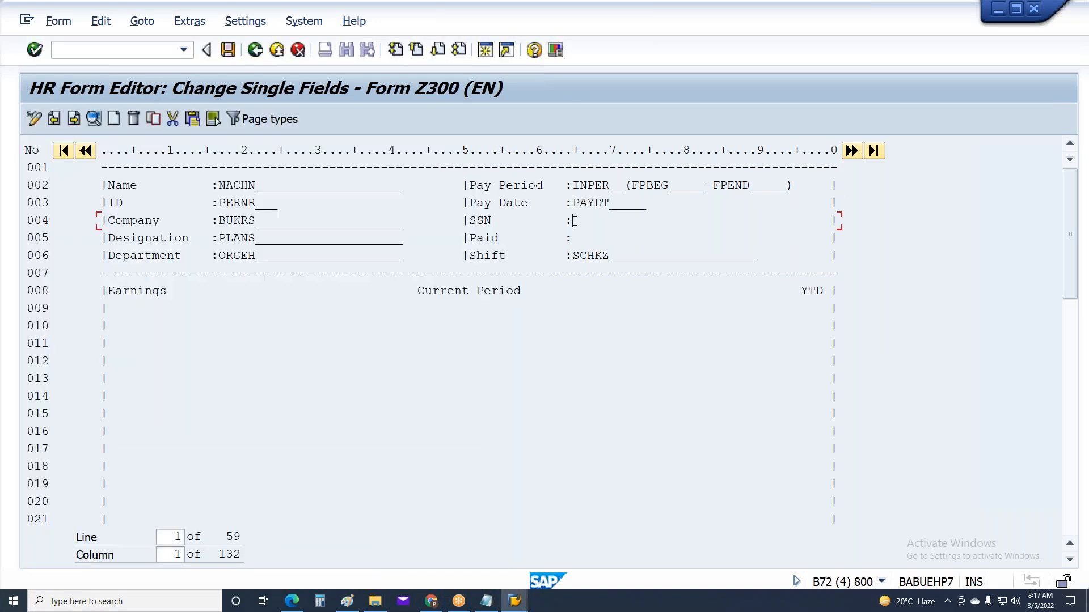
click(117, 125)
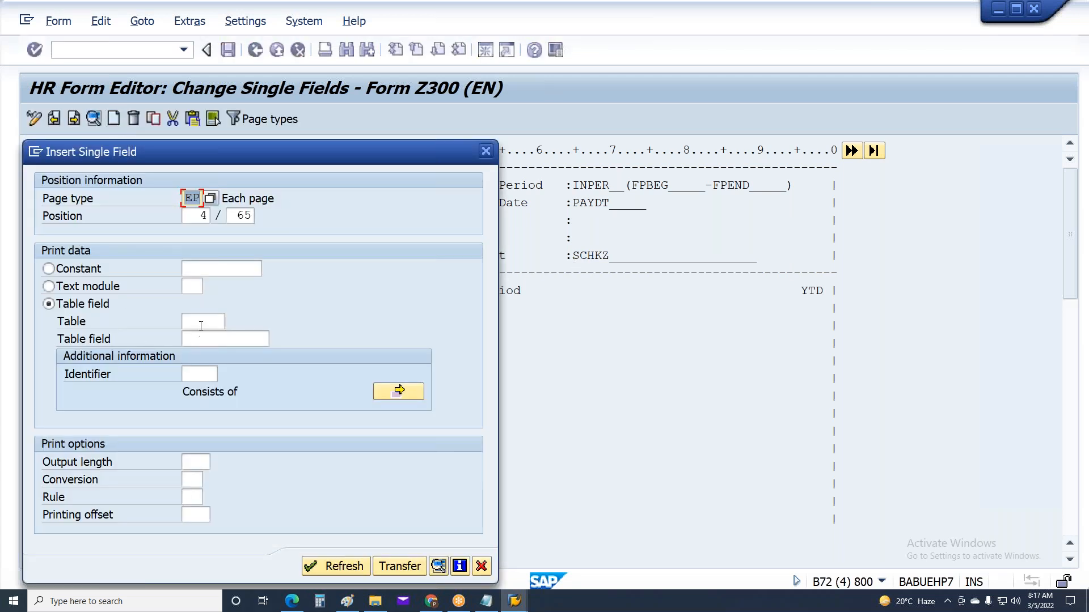
click(202, 322)
click(204, 322)
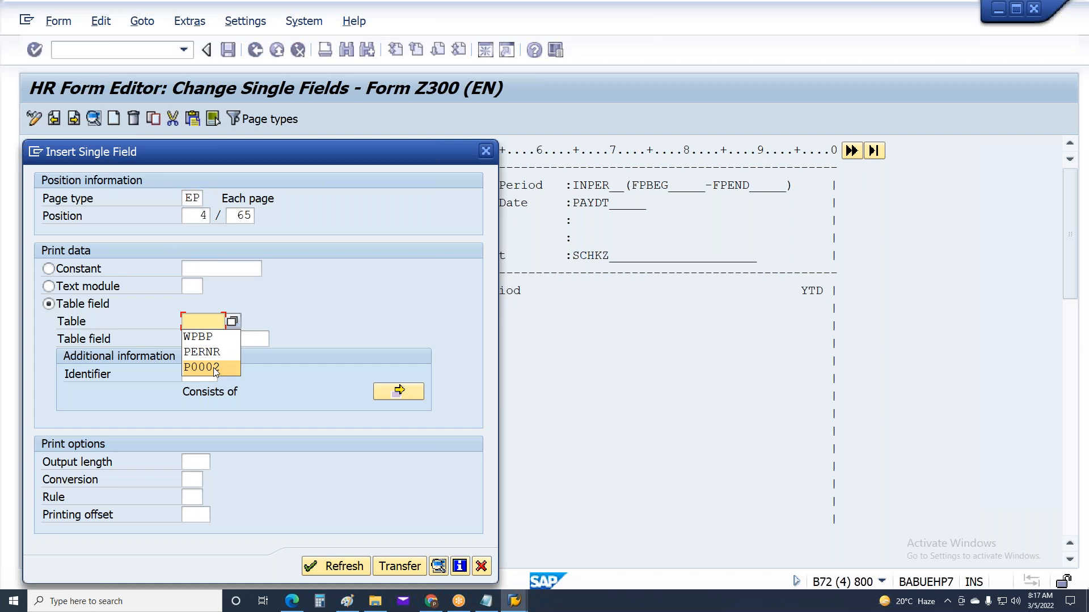
click(215, 371)
click(240, 341)
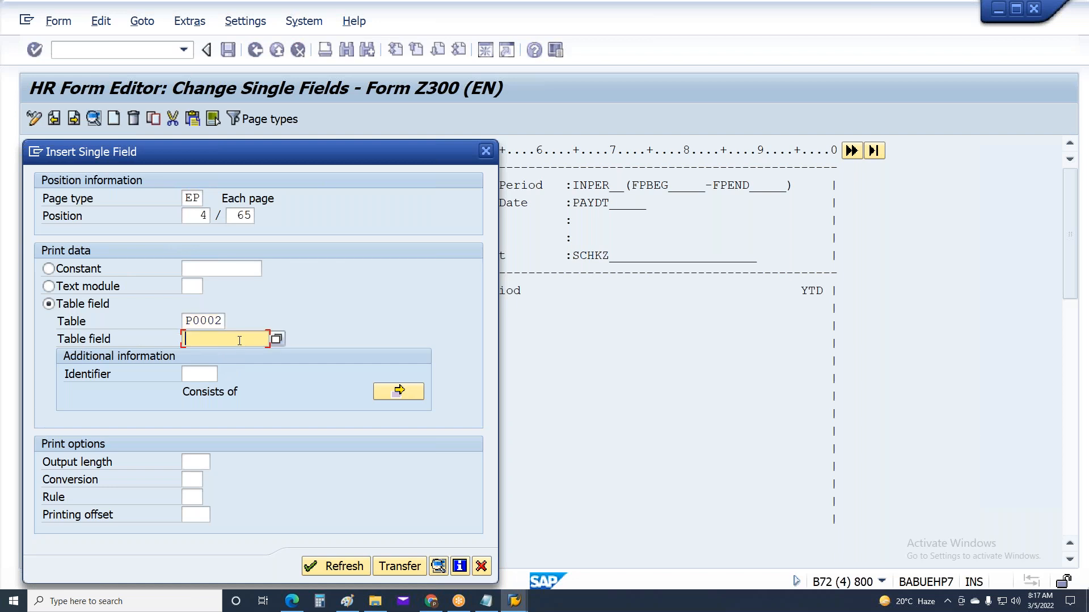
click(276, 339)
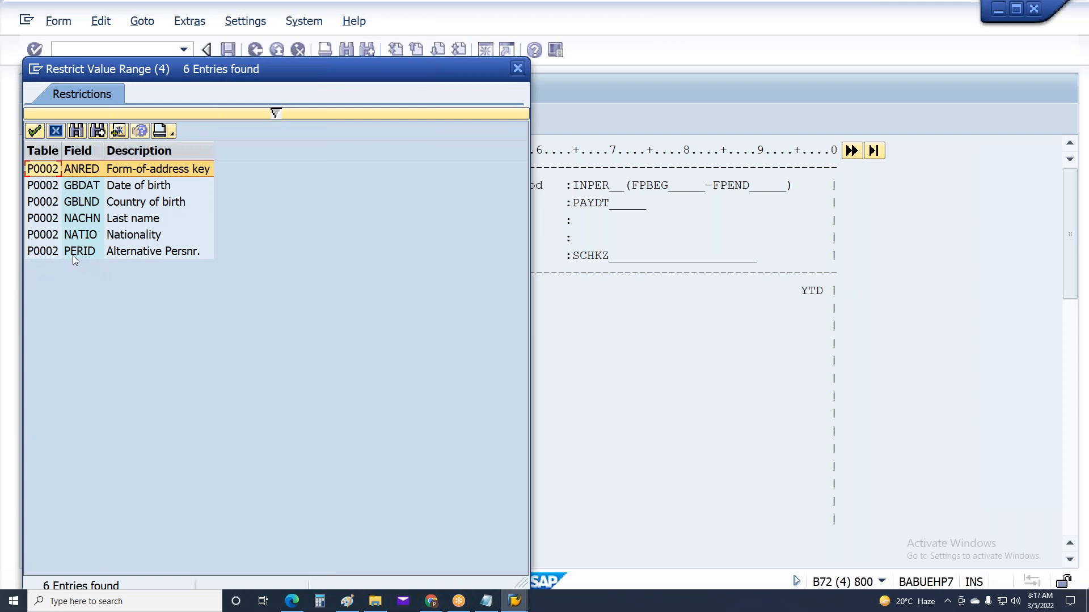
double_click(72, 254)
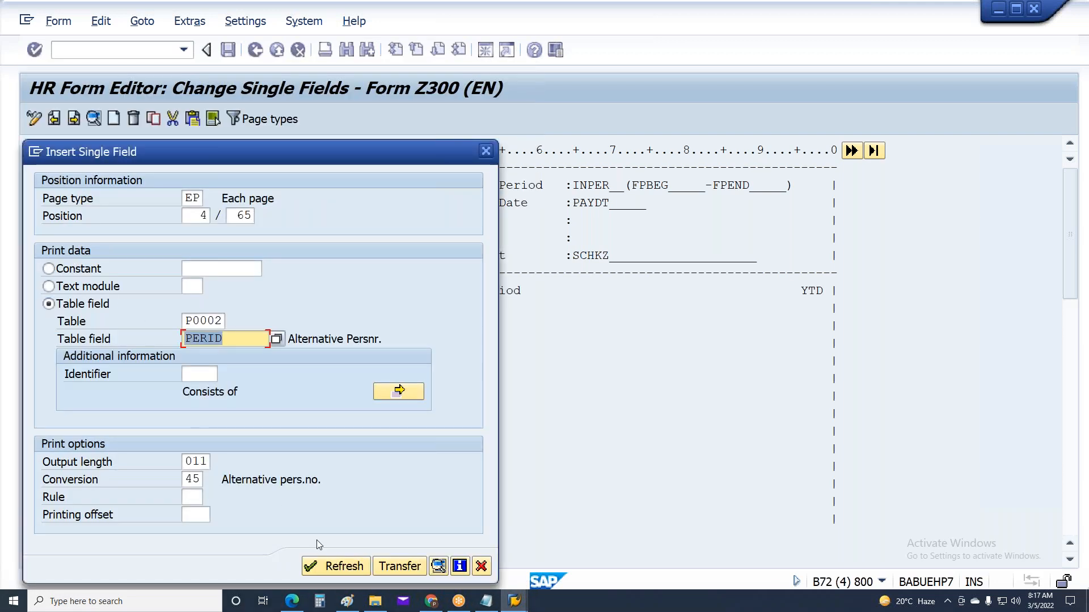
double_click(187, 480)
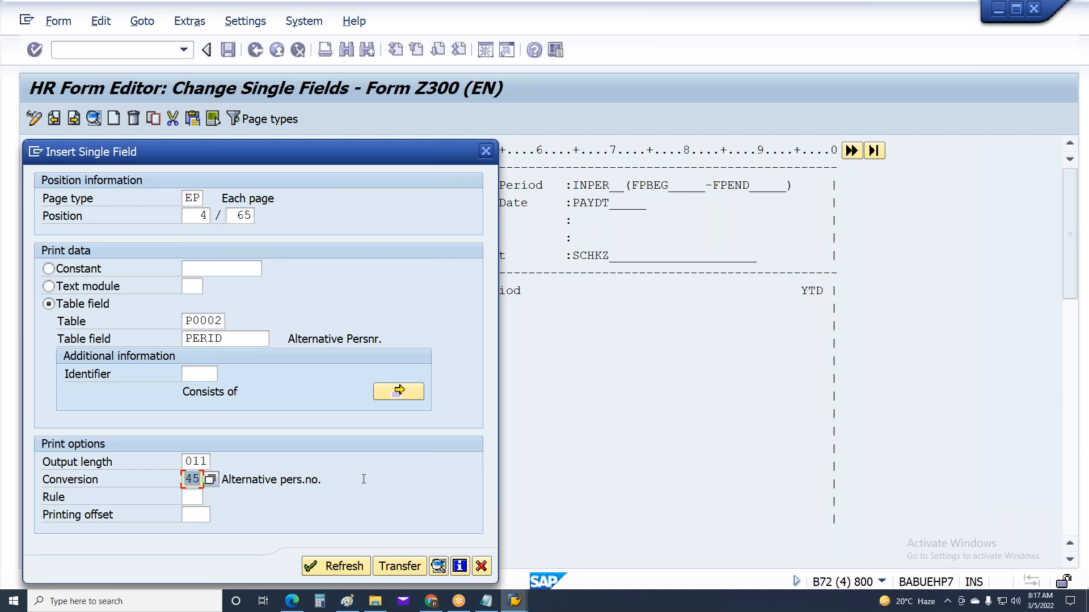
click(411, 571)
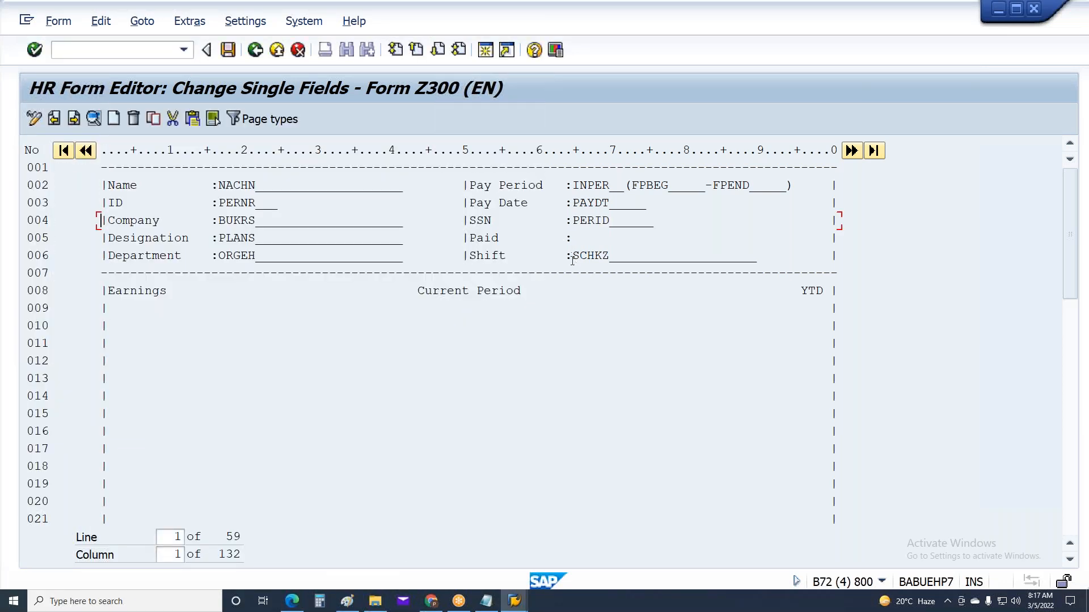
Step: Save the single fields of form Z300 and confirm the customizing request prompt
click(577, 240)
key(ctrl+s)
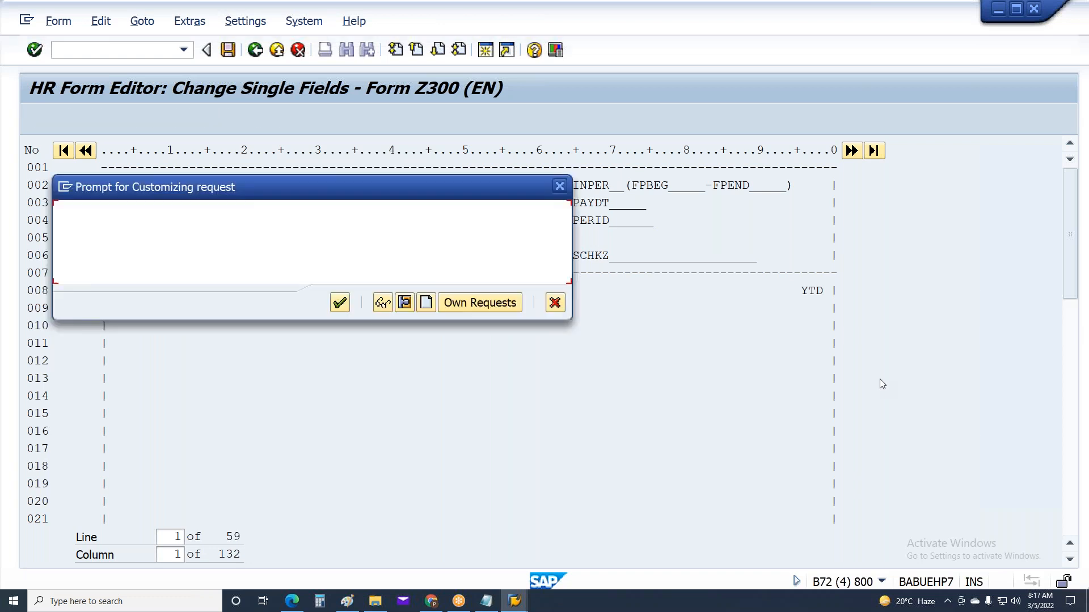
key(Return)
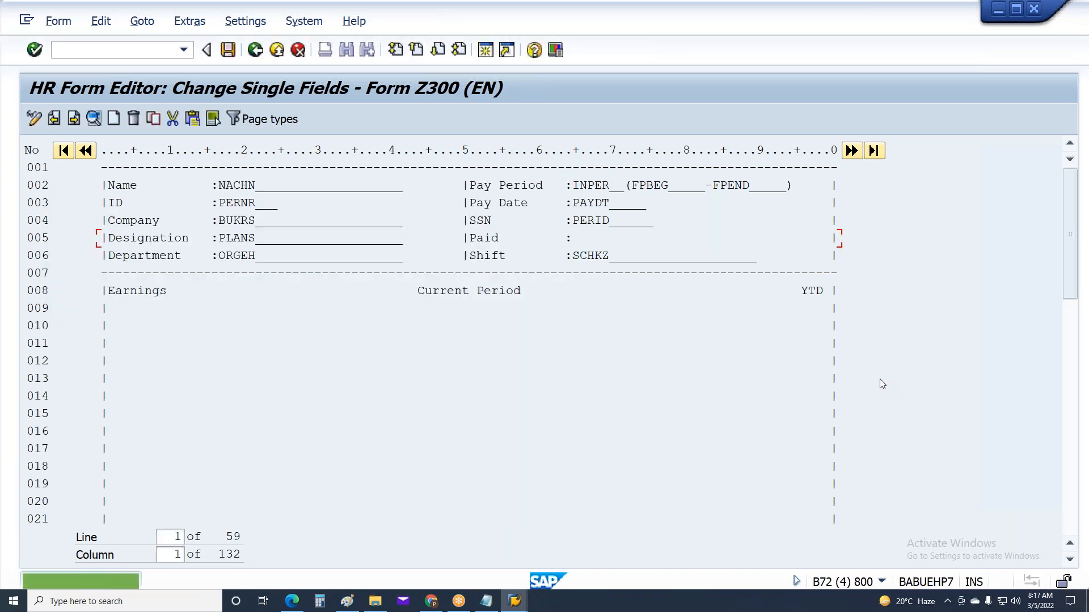
Step: Rerun the employee's remuneration statement with form Z300 and check the Pay Date, SSN, Paid and Shift lines on the payslip
click(514, 601)
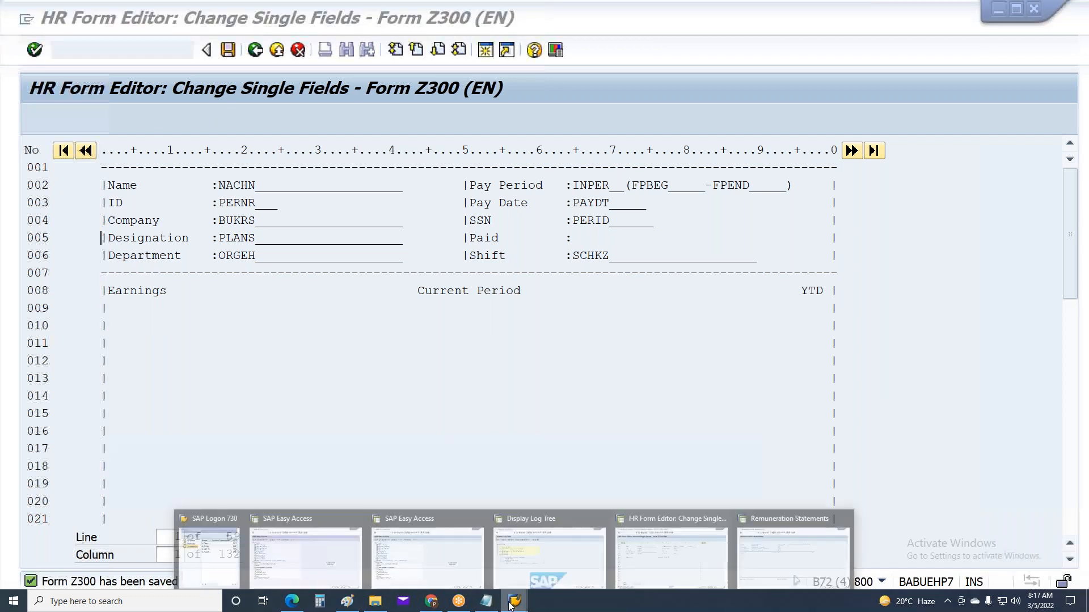
click(771, 564)
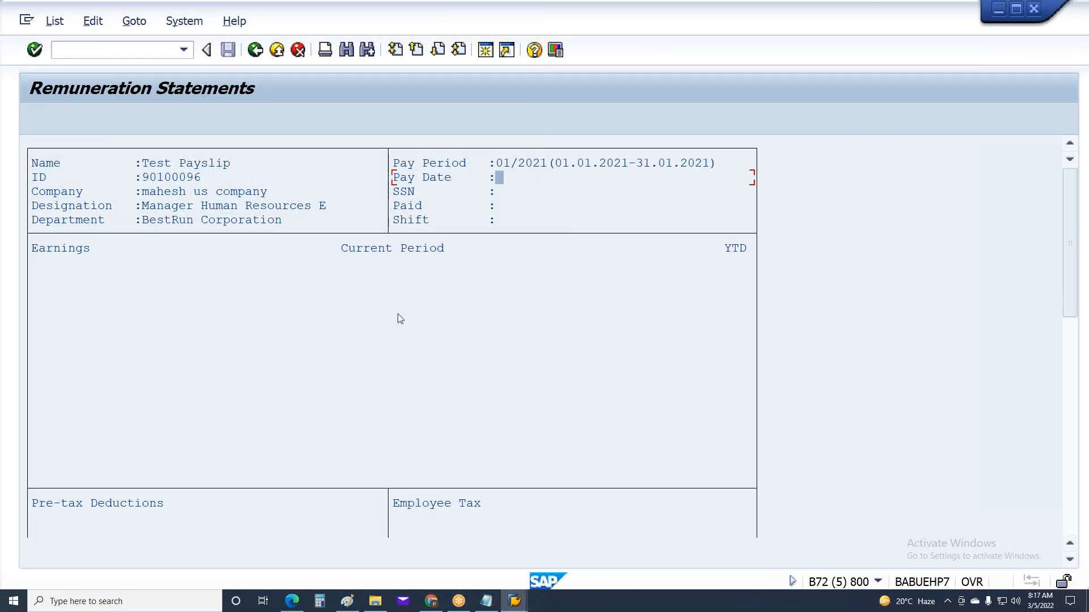
key(F3)
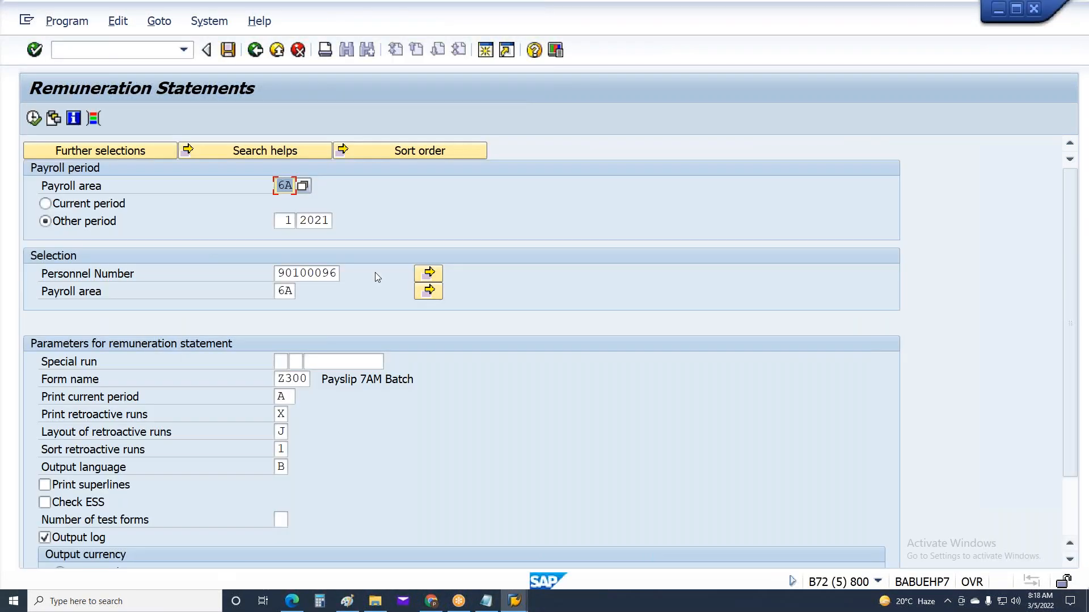
key(F8)
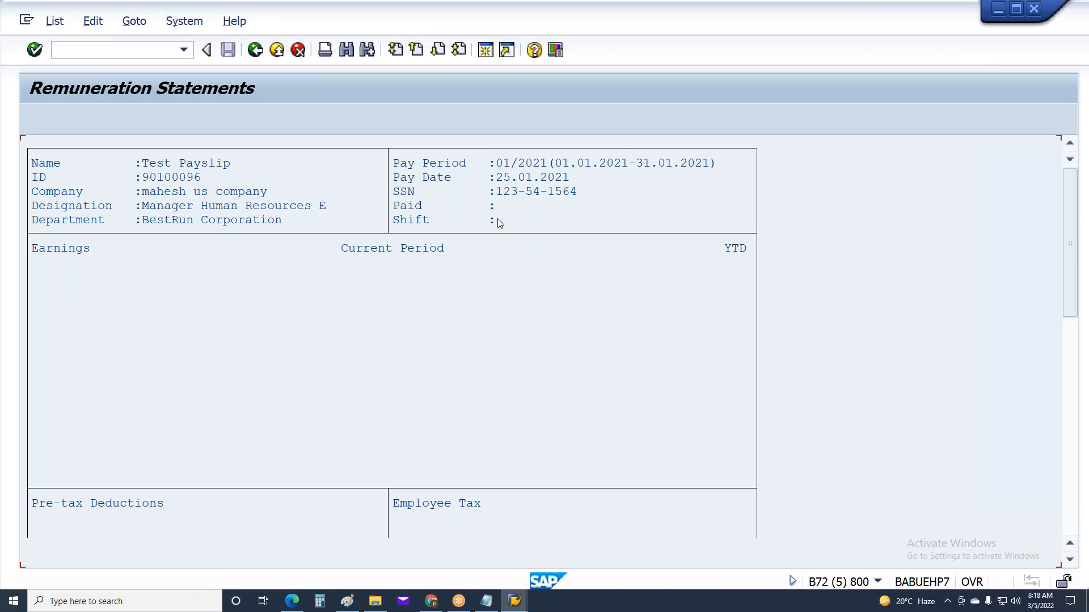
click(446, 208)
click(440, 222)
click(447, 210)
Step: Return to the form editor session and leave the single fields of form Z300 for the initial screen
click(514, 601)
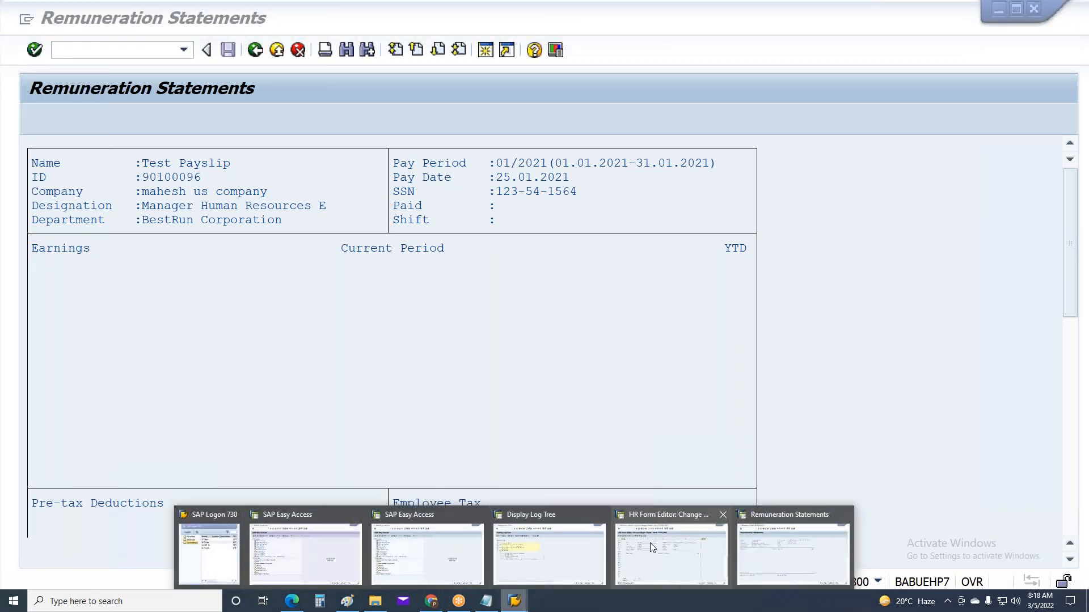
mouse_move(689, 547)
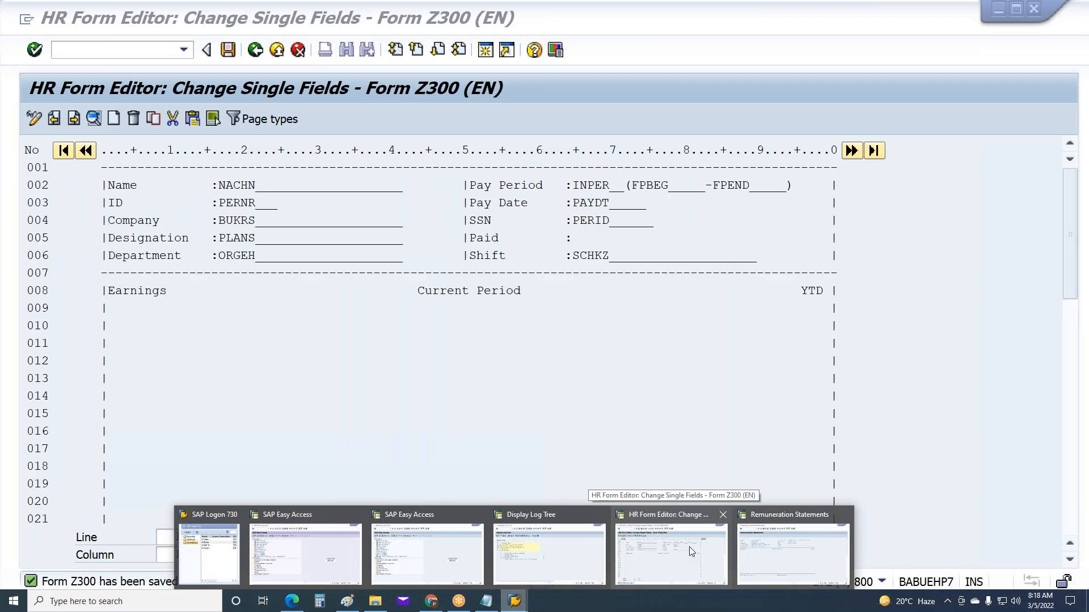
click(689, 546)
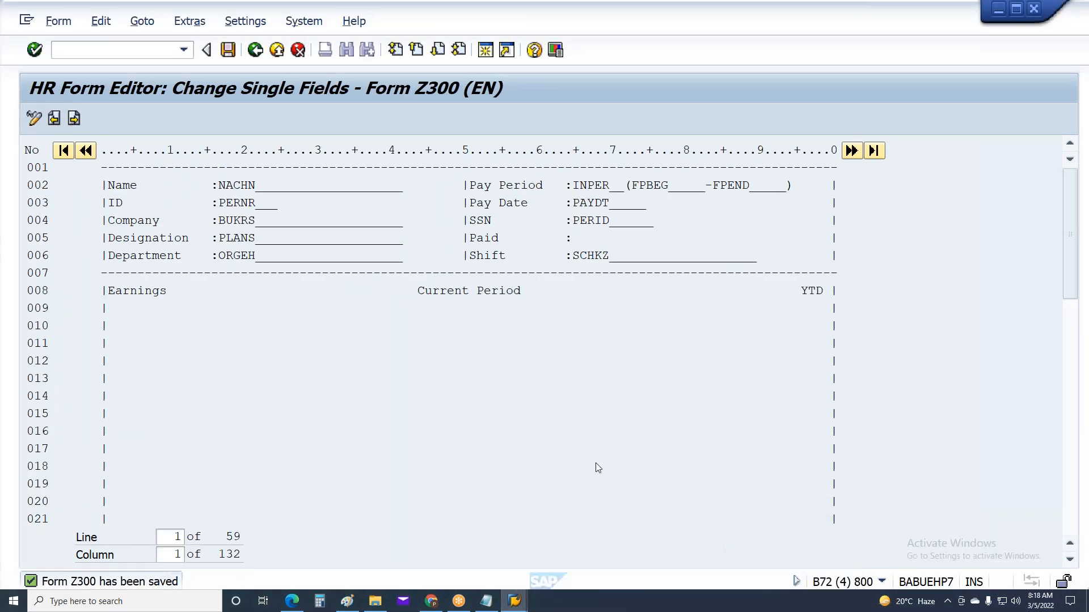
key(F3)
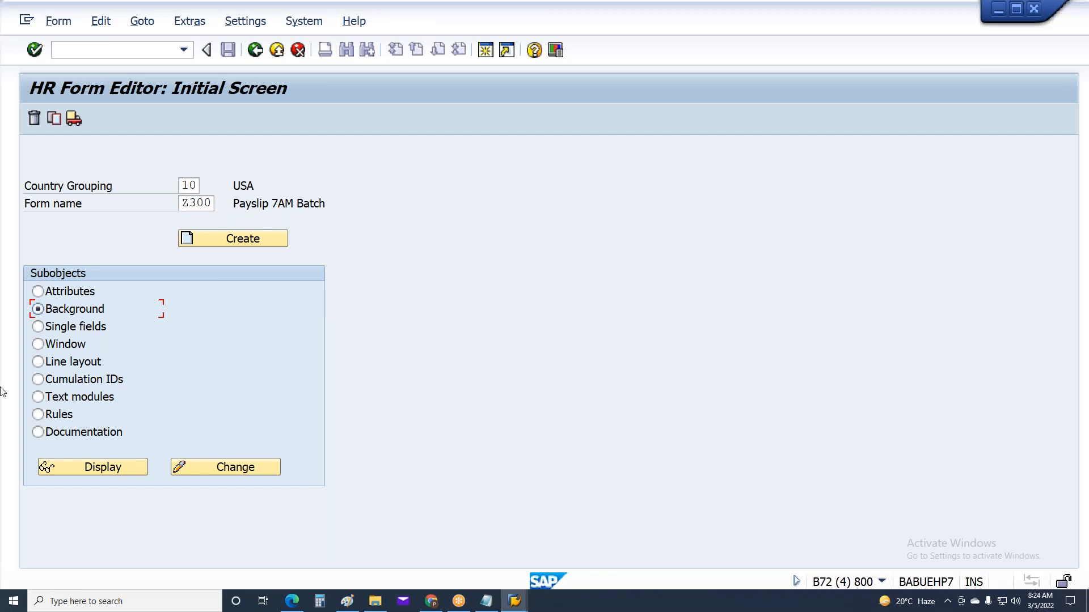
Step: Switch to the remuneration statement and examine the Paid line in the payslip header
click(514, 601)
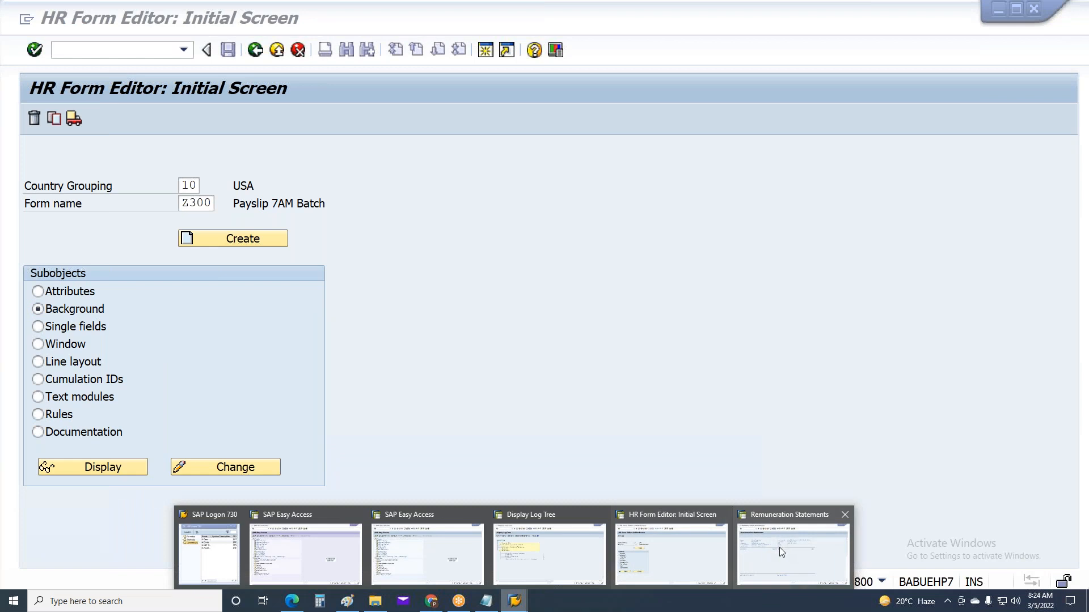
click(657, 552)
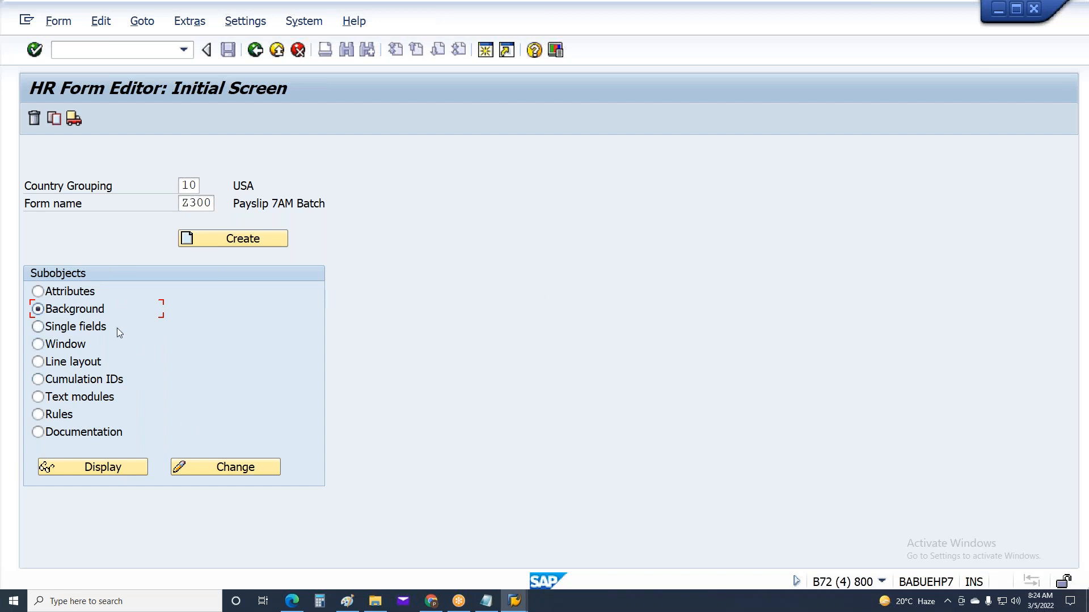
mouse_move(514, 600)
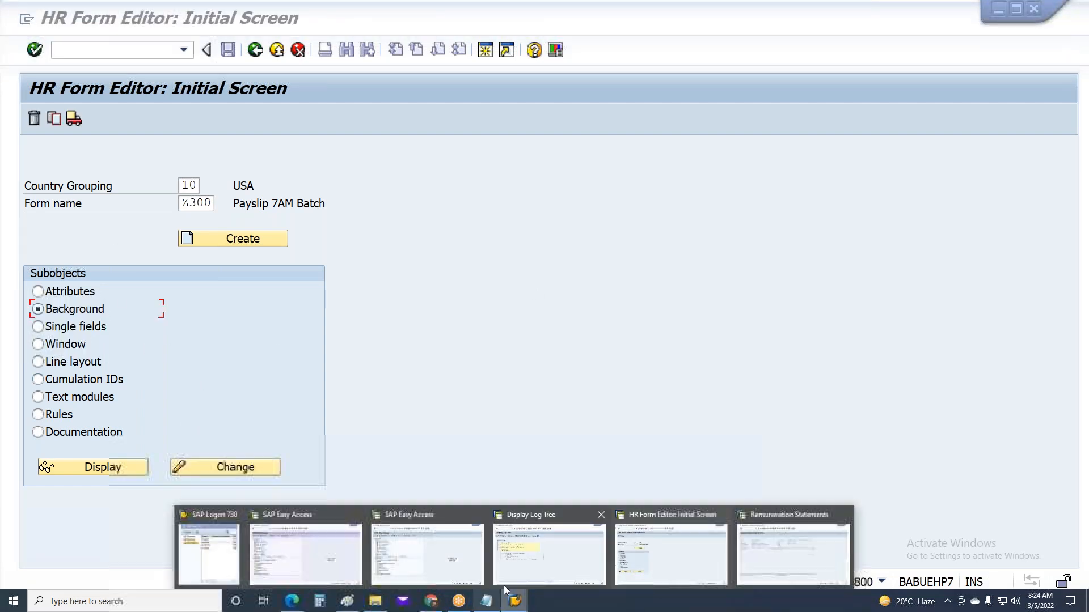
click(795, 553)
click(441, 208)
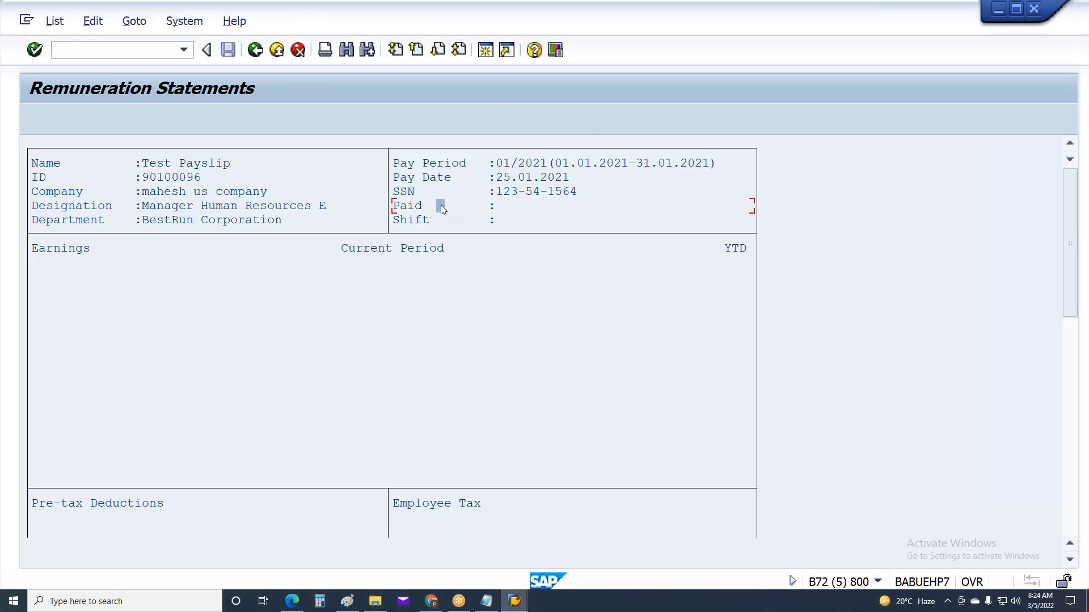
click(437, 208)
click(450, 209)
click(432, 206)
Step: Back in the form editor, open the text modules of form Z300 for changing and add a new text line numbered 01
key(alt+Tab)
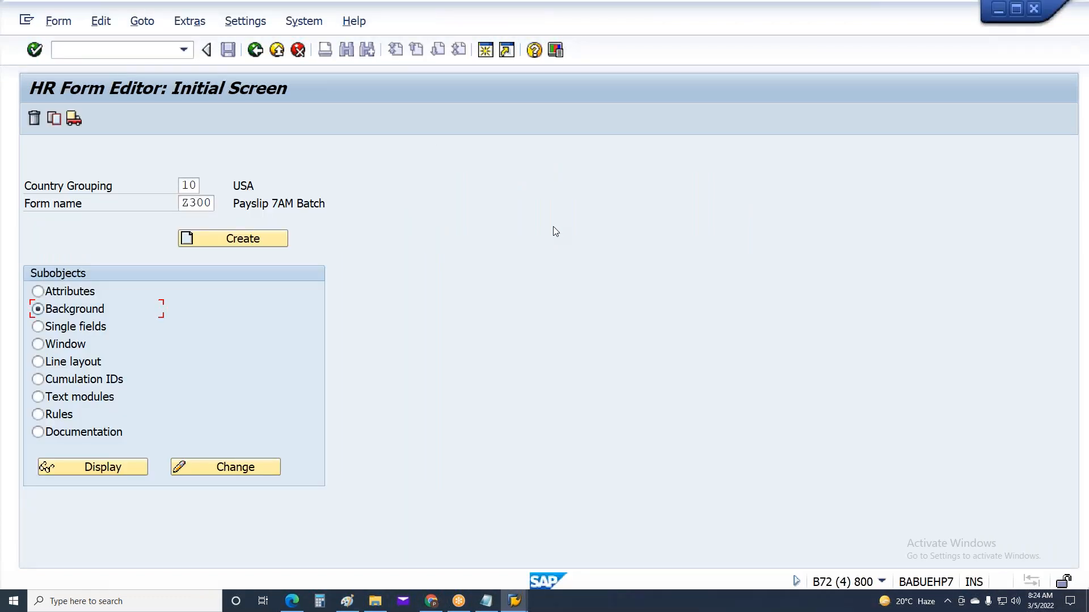
click(41, 400)
click(229, 472)
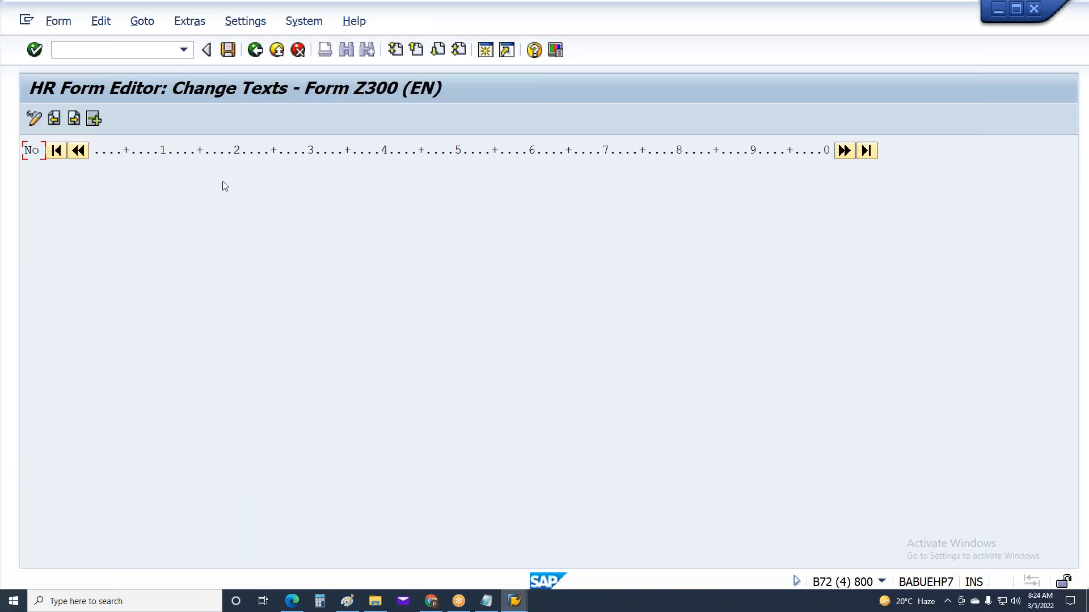
click(97, 127)
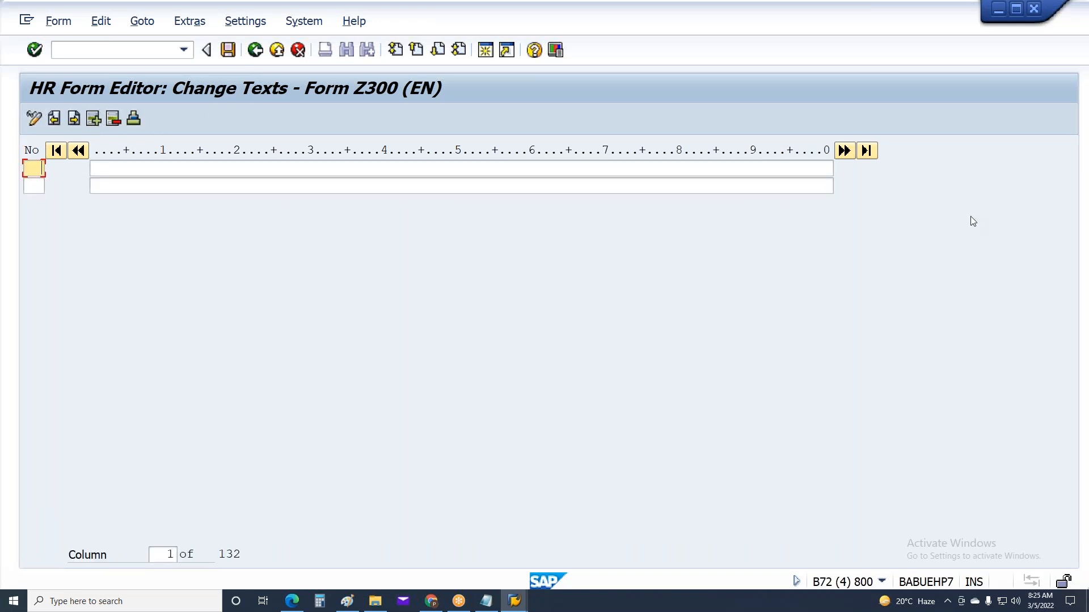
text(01)
key(Tab)
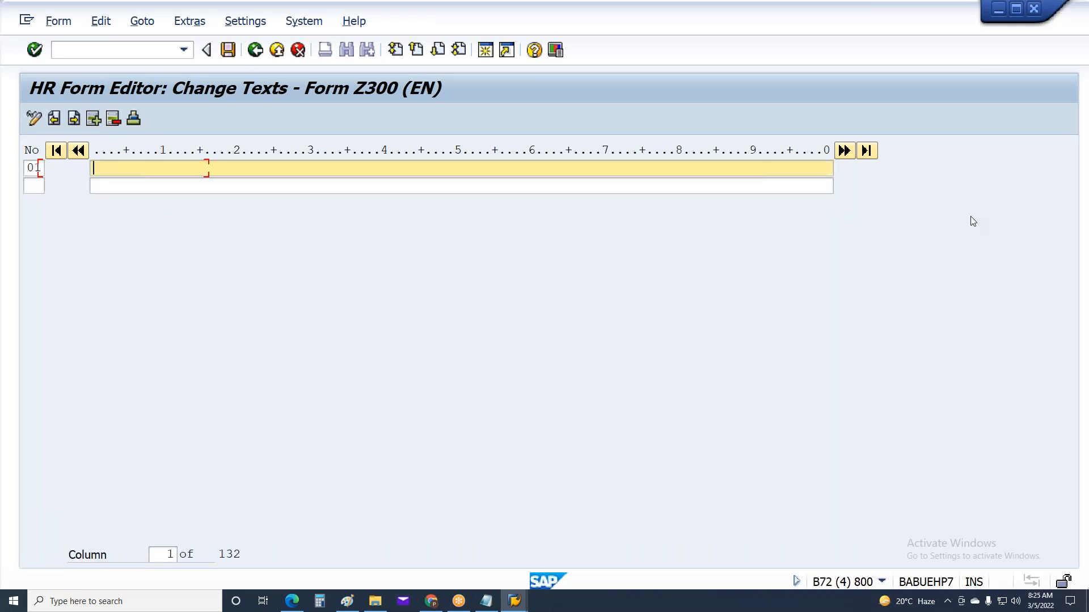
Step: Enter the text modules 01 "Hours" and 02 "Days" for form Z300 and save them
text(Hours)
key(Return)
key(shift+Tab)
text(02)
key(Tab)
text(Days)
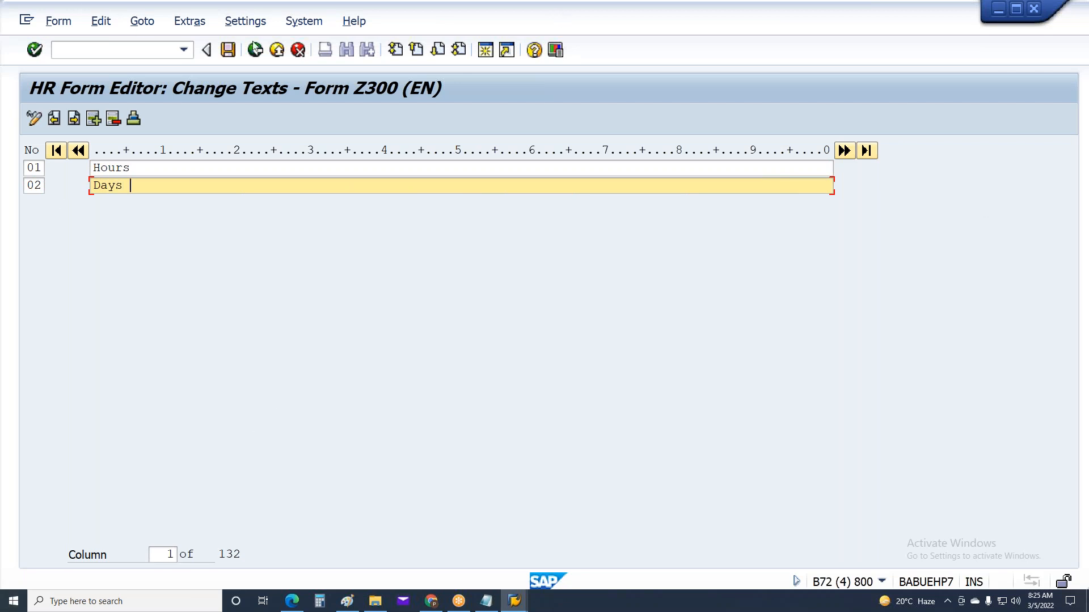
click(228, 50)
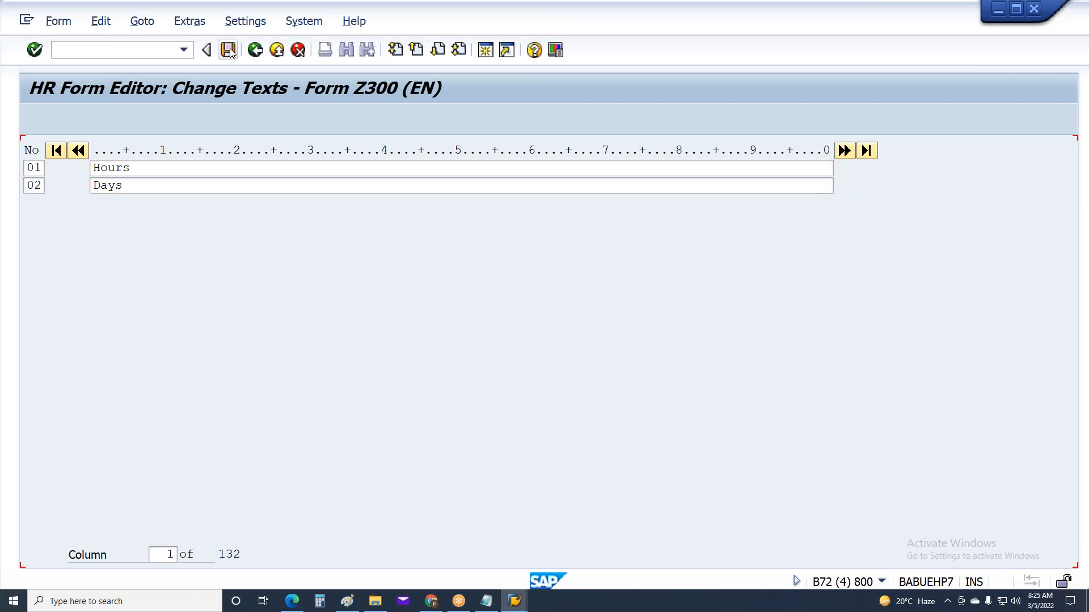
click(338, 305)
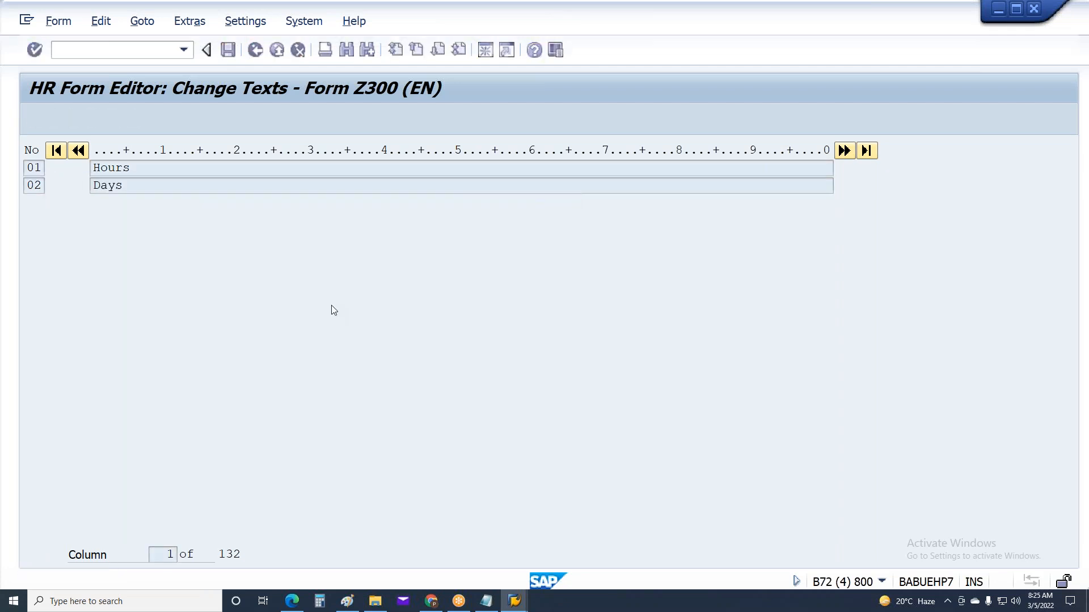
Step: Open the rules of form Z300 for changing and add a new line with rule 01 and number 1
key(F3)
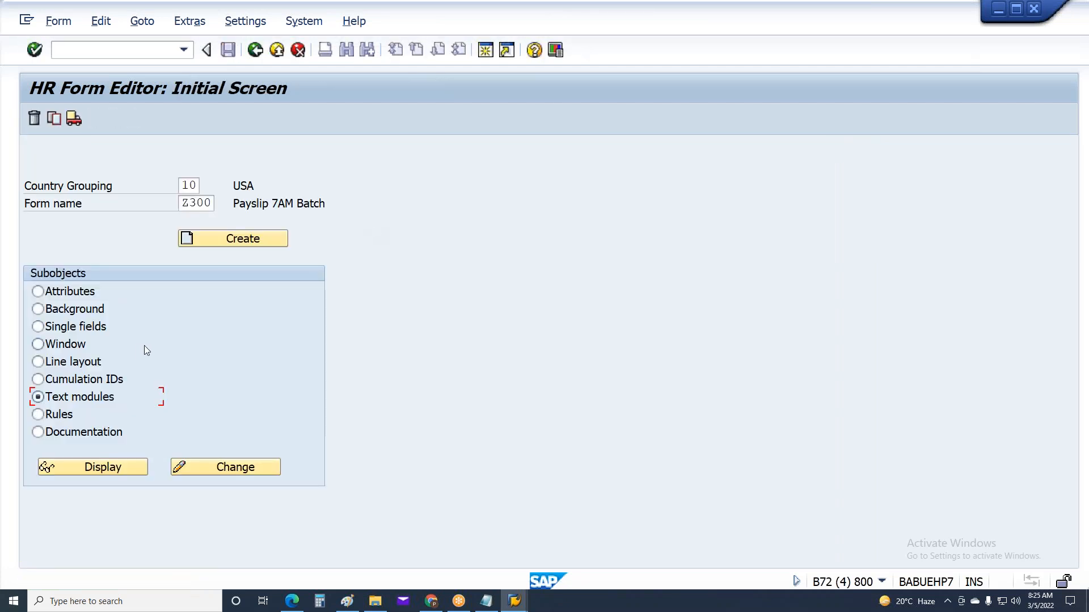
click(97, 418)
click(233, 468)
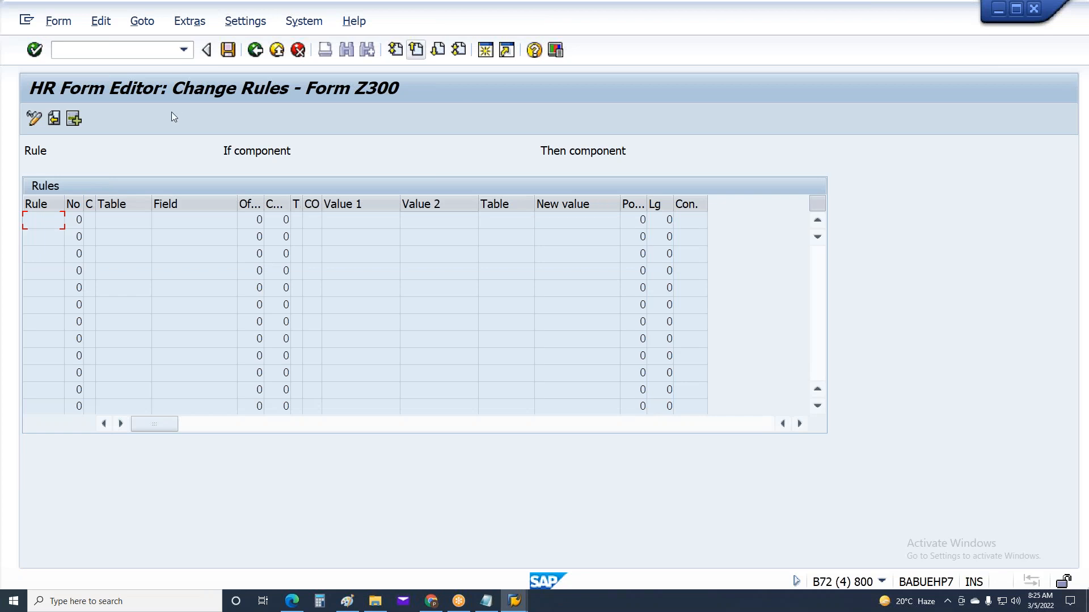
click(73, 118)
click(74, 118)
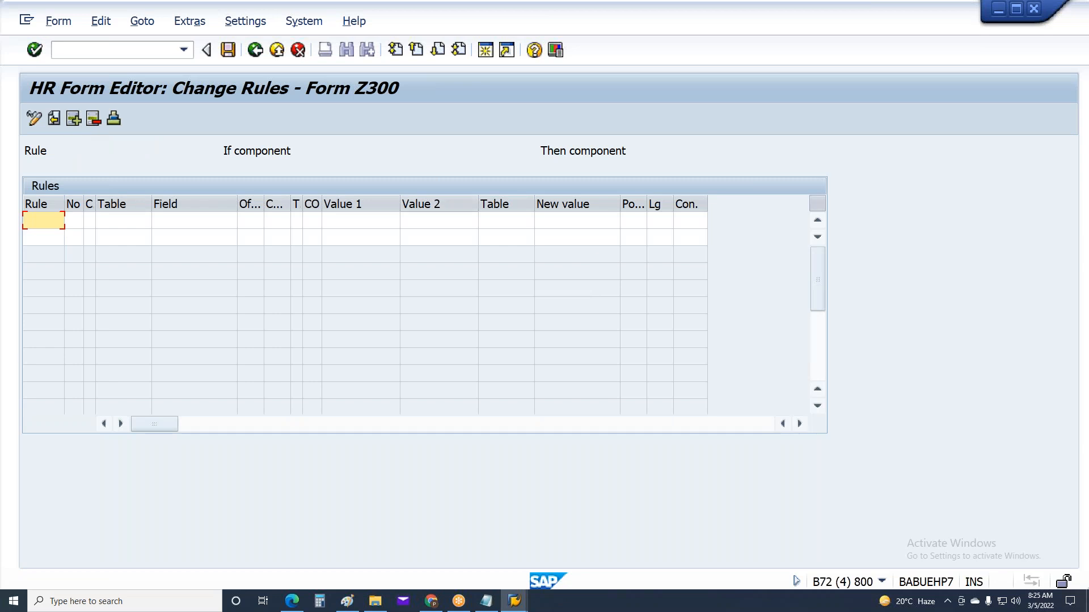
text(01)
key(Tab)
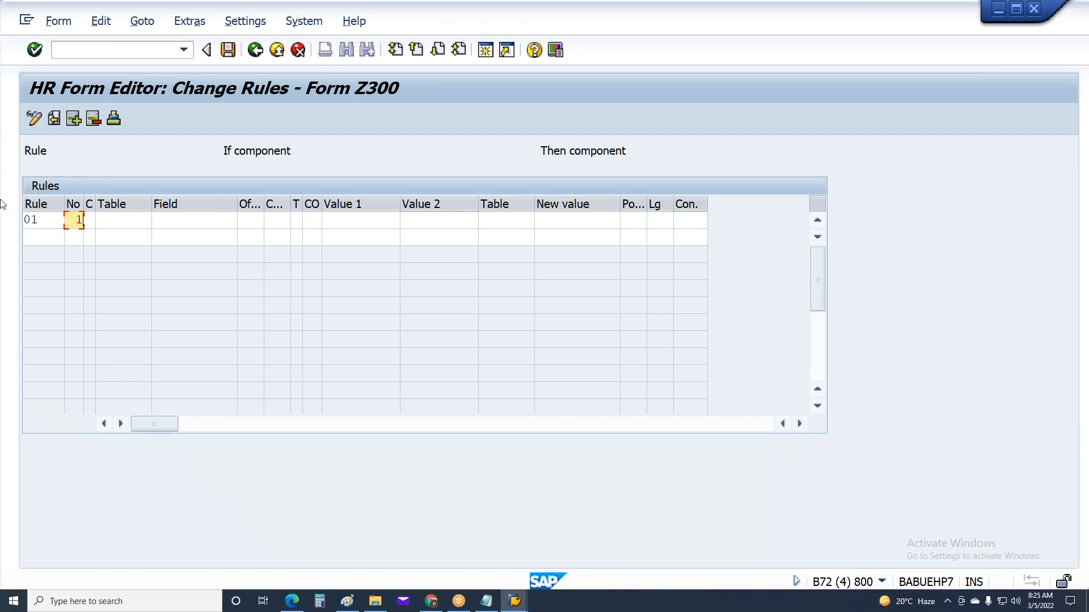
Step: Read the help on the subsequent rule indicator, especially the meaning of the value S
click(92, 222)
text(S)
key(BackSpace)
key(F1)
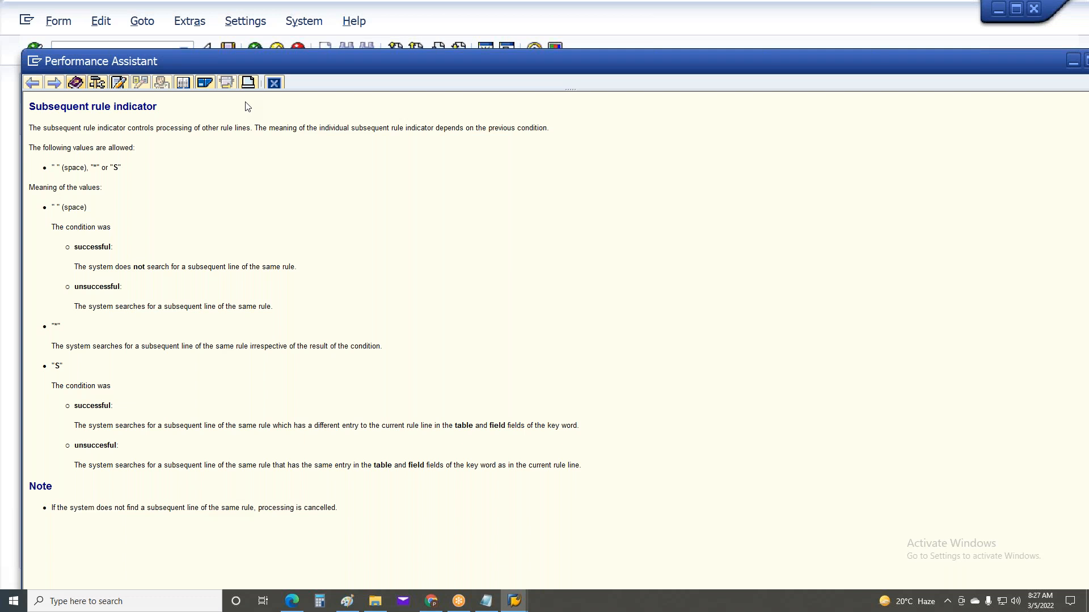
double_click(60, 368)
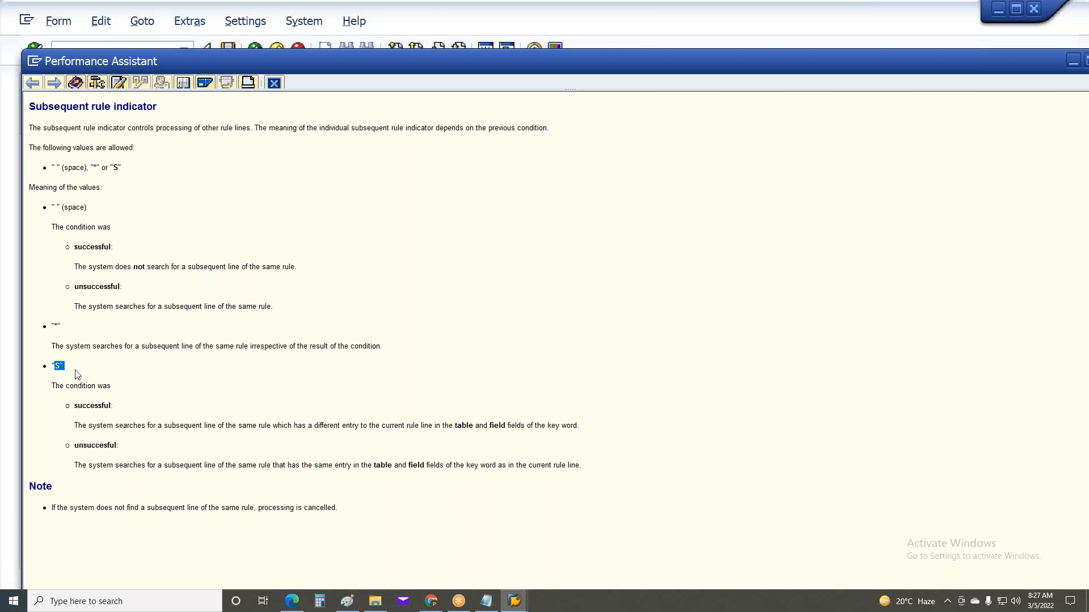
click(276, 85)
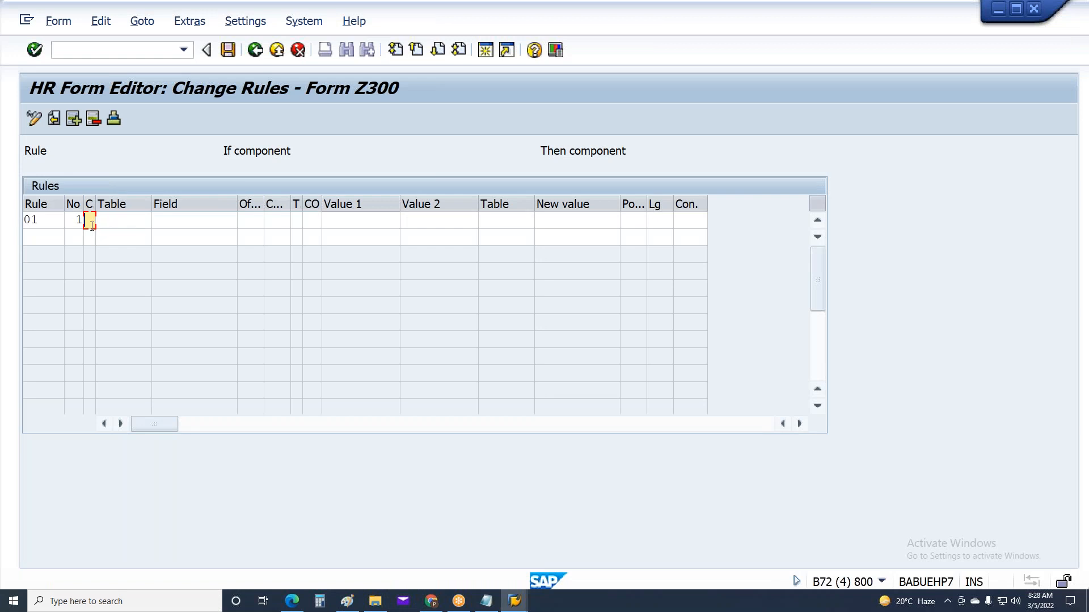
Step: Set the condition's table to WPBP and its field to PERSK, the employee subgroup, in rule 01
click(123, 218)
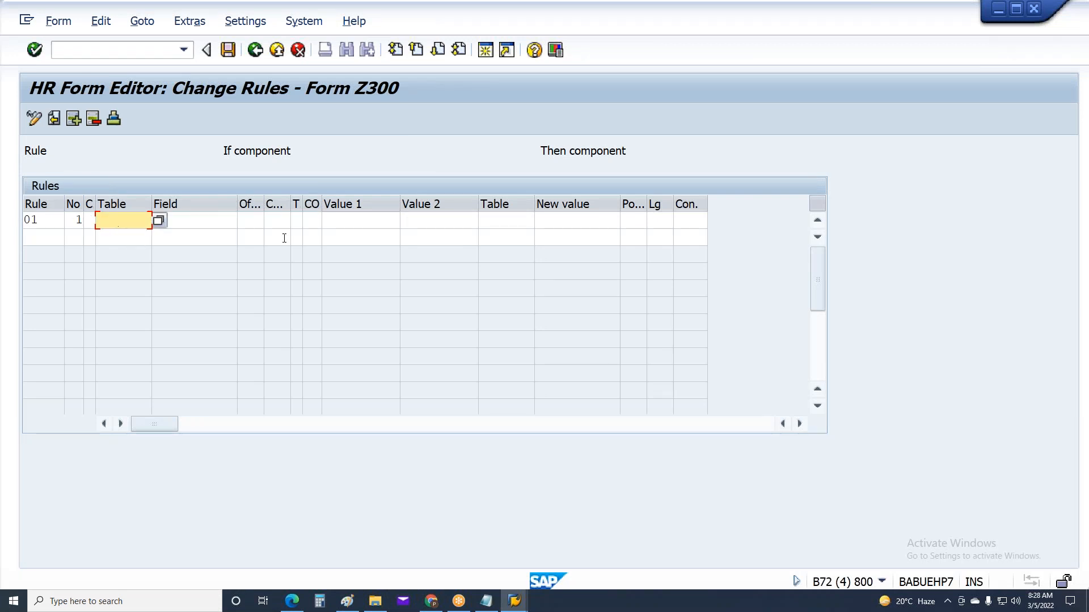
text(WPBP)
key(Tab)
text(PERSG)
key(BackSpace)
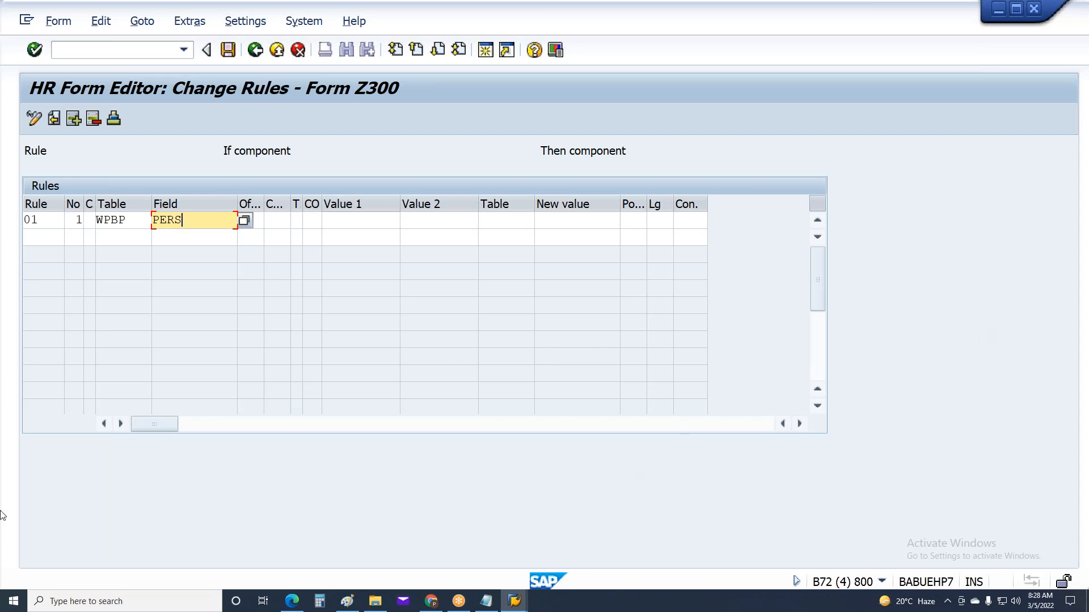
click(244, 221)
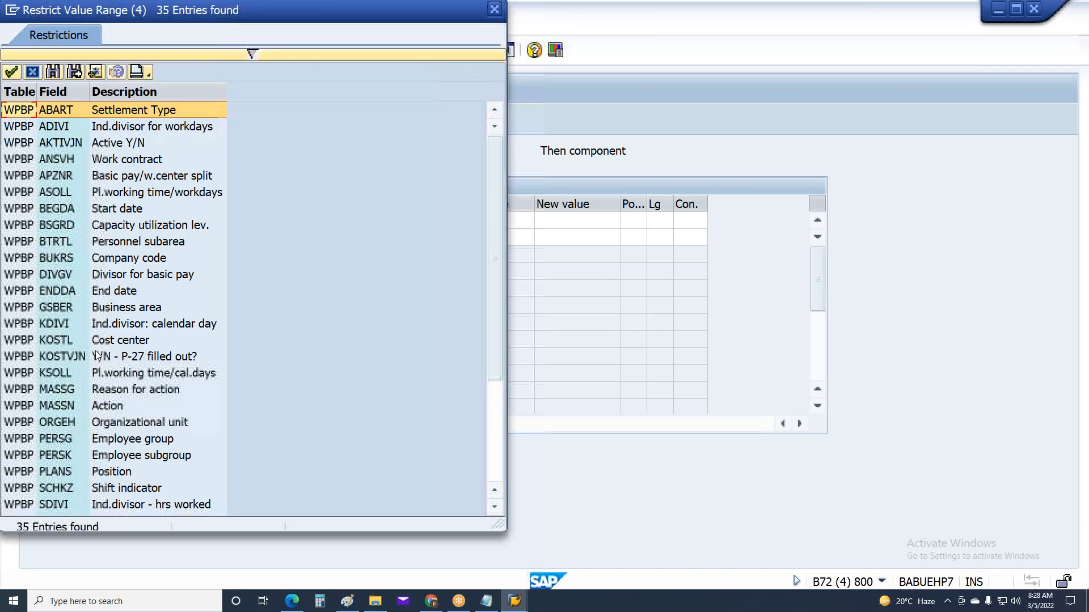
scroll(97, 372, down, 1)
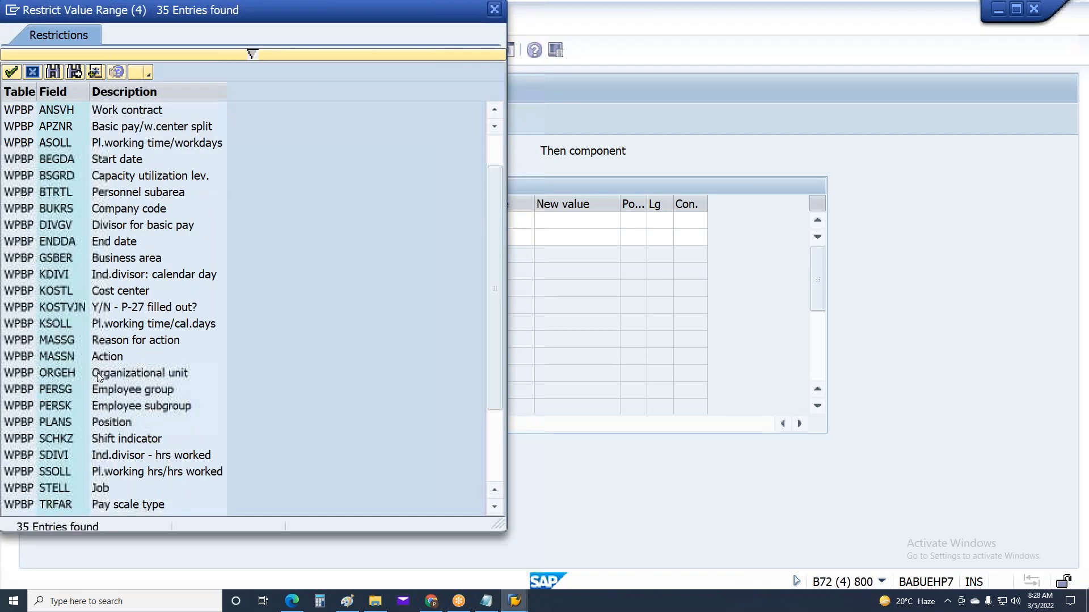
double_click(71, 404)
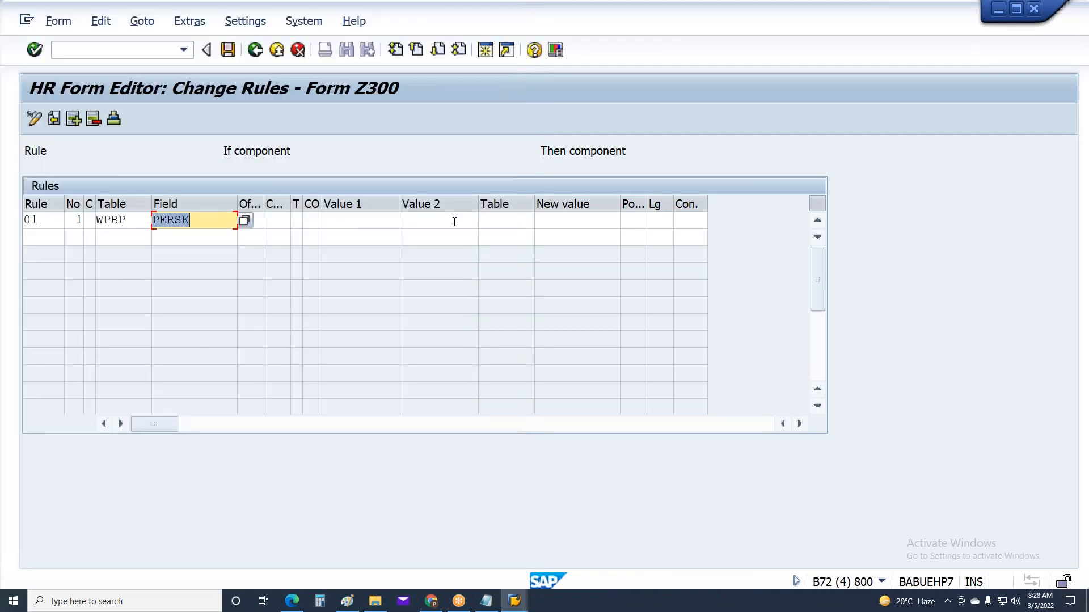
Step: Try a comparison length of 5 and an offset of 2 for the PERSK condition
click(283, 222)
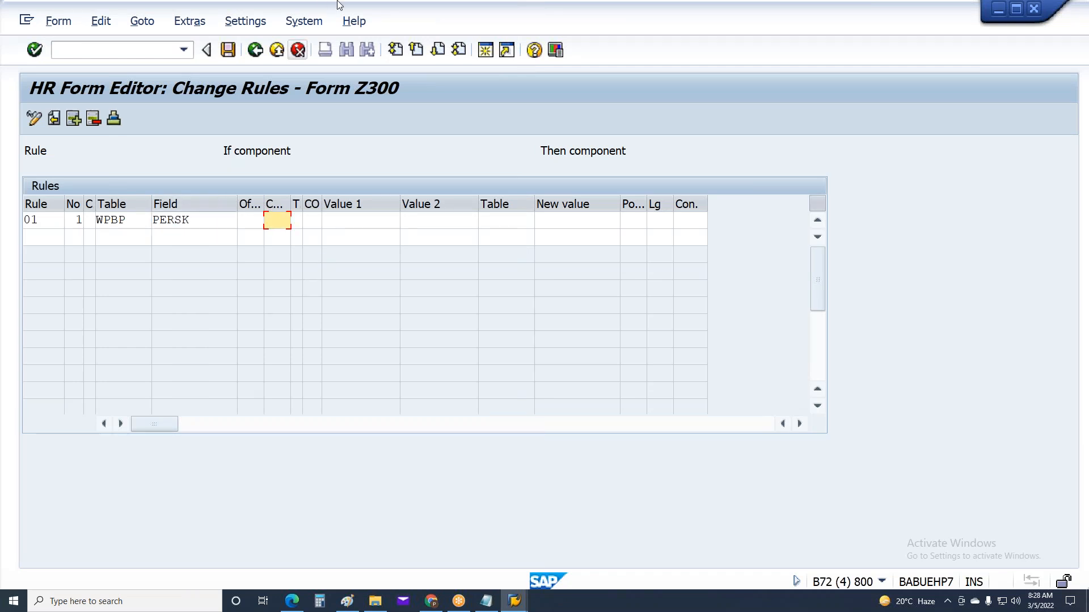
click(204, 221)
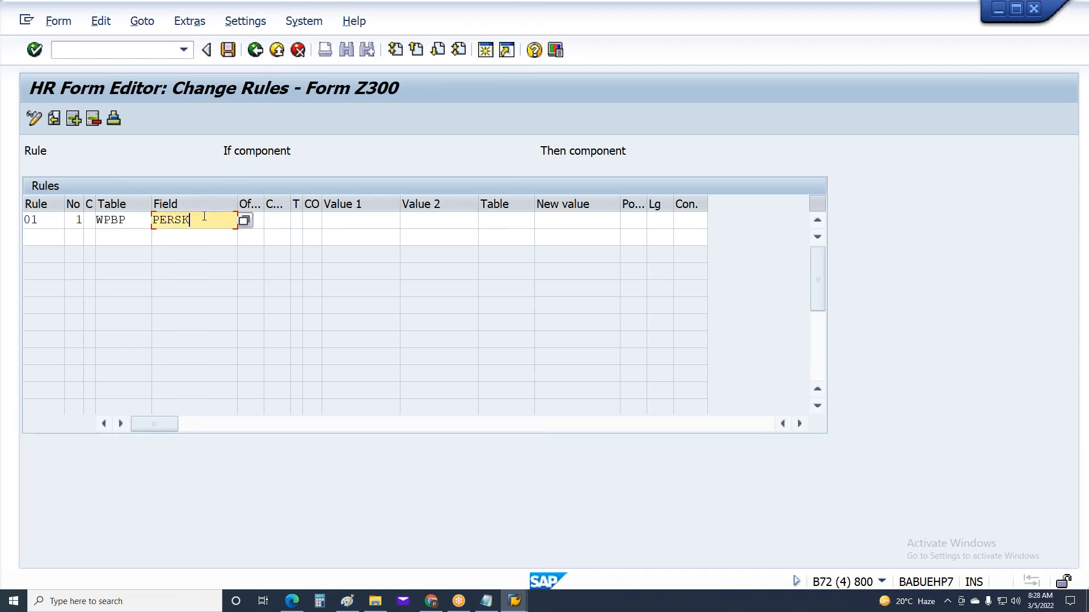
drag(203, 222, 142, 217)
click(202, 223)
click(278, 225)
text(5)
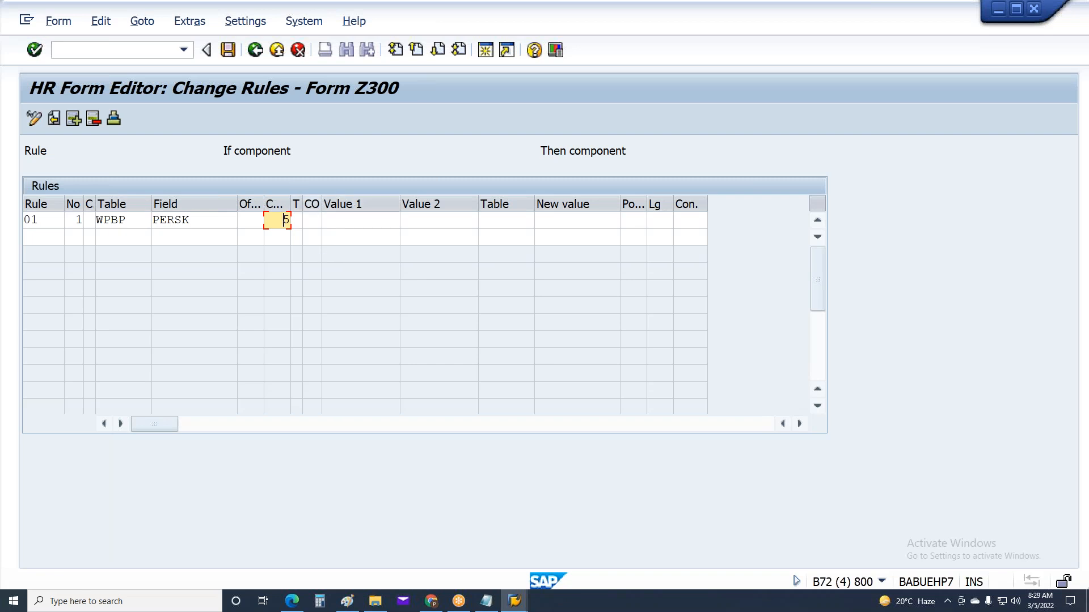
click(246, 221)
text(2)
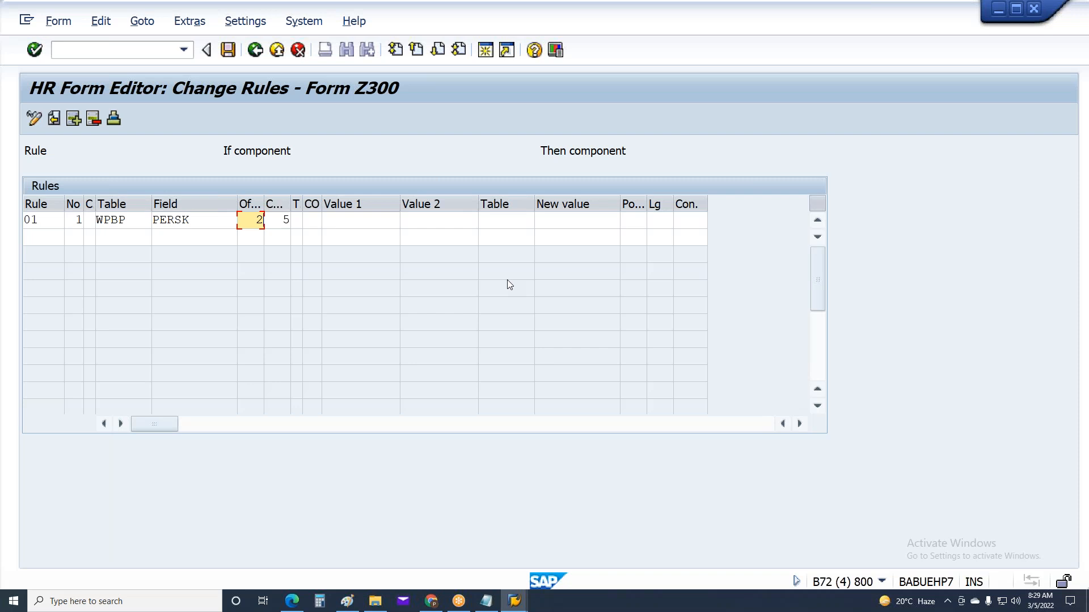
Step: Clear the offset of the PERSK condition, set its comparison length to 2 and its comparison type to C
drag(255, 223, 276, 221)
key(Delete)
key(Tab)
text(2)
key(Tab)
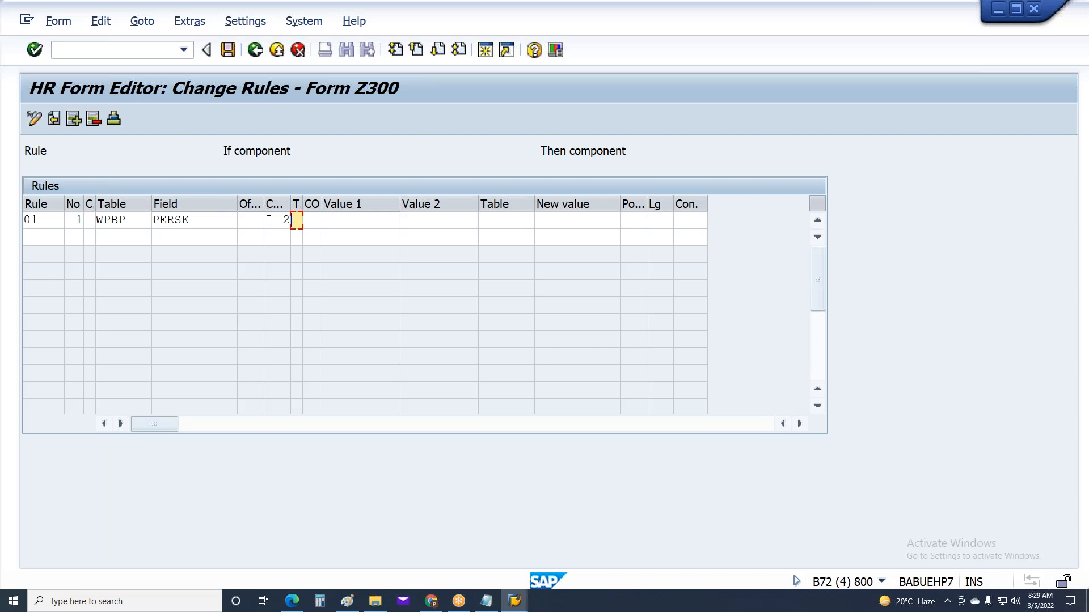
text(C)
key(Tab)
Step: Read the help on the relational operator, examining which operators are allowed for comparison types C and N
right_click(313, 223)
click(307, 223)
right_click(306, 223)
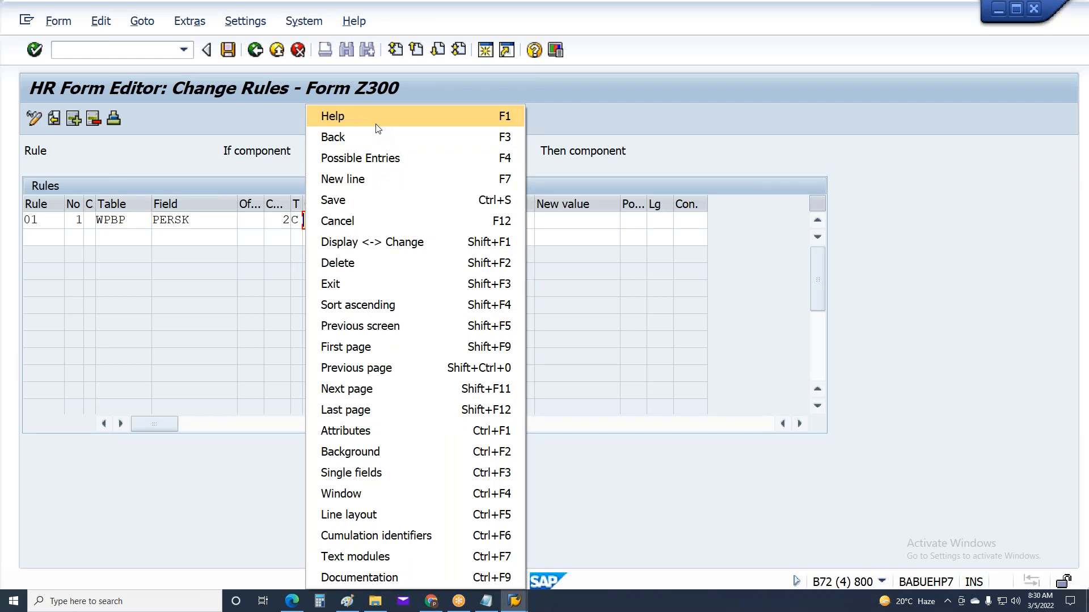
click(375, 123)
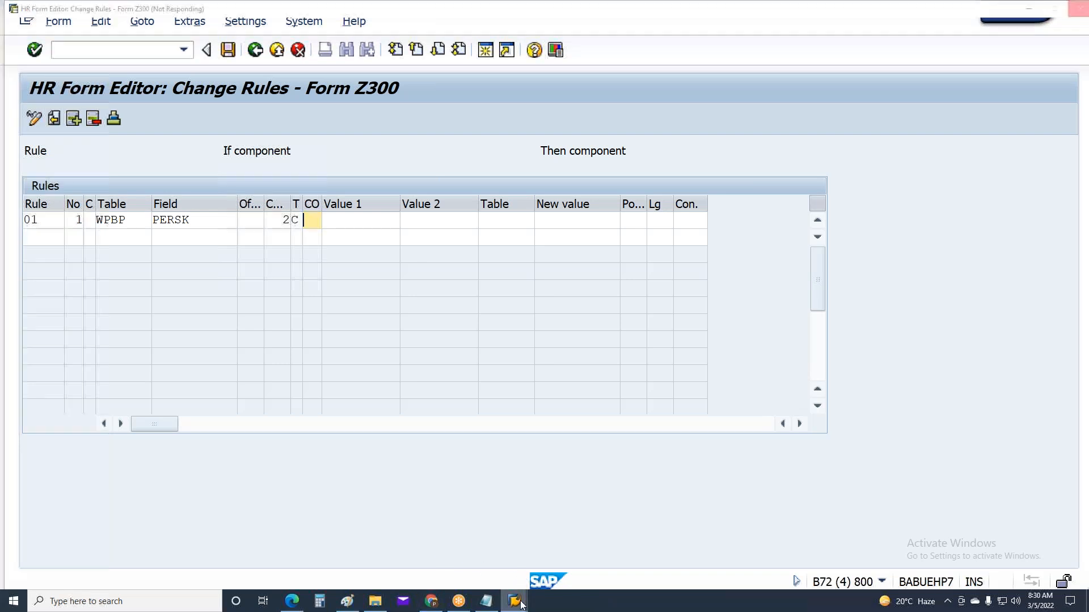
mouse_move(514, 600)
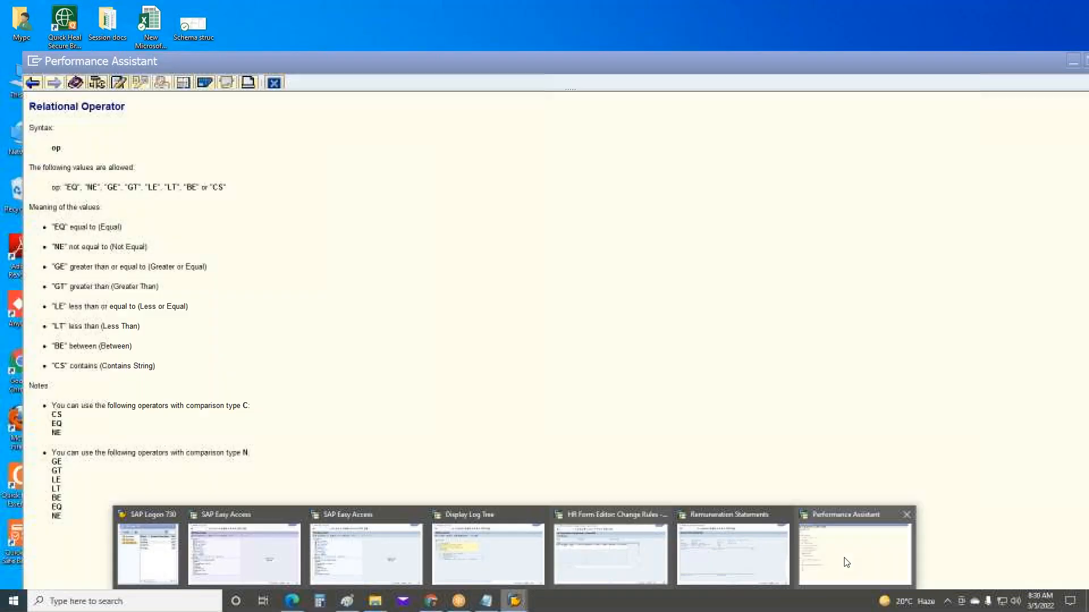
click(847, 561)
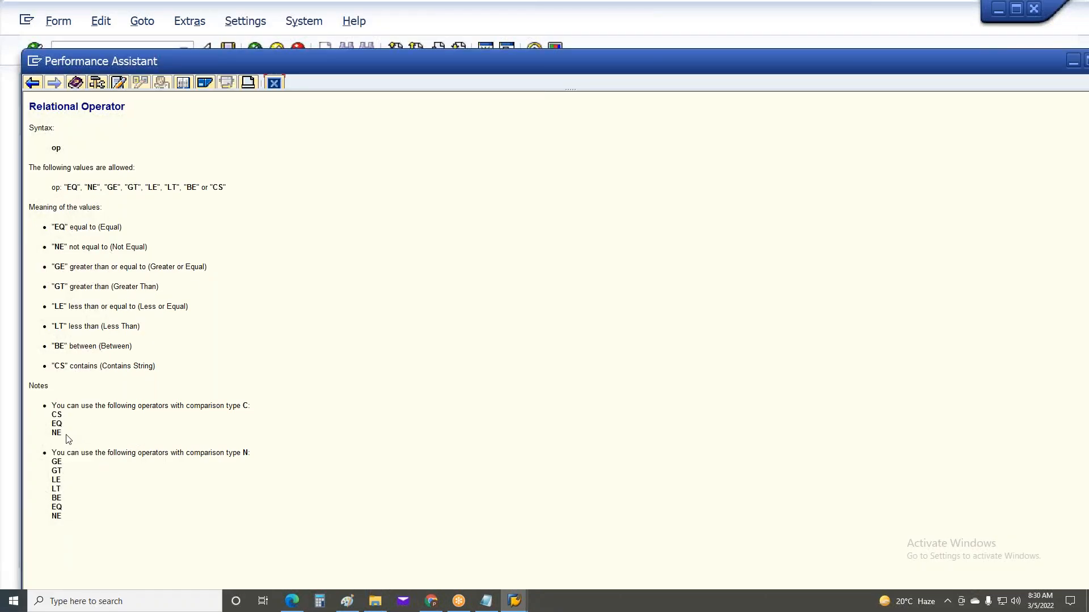
drag(62, 434, 31, 409)
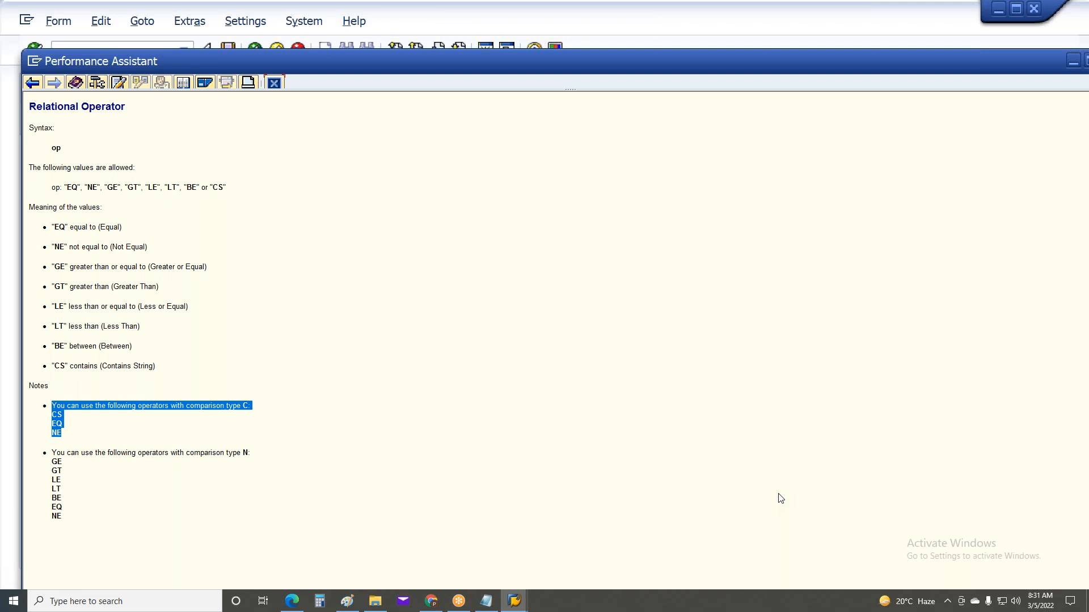
drag(67, 519, 30, 461)
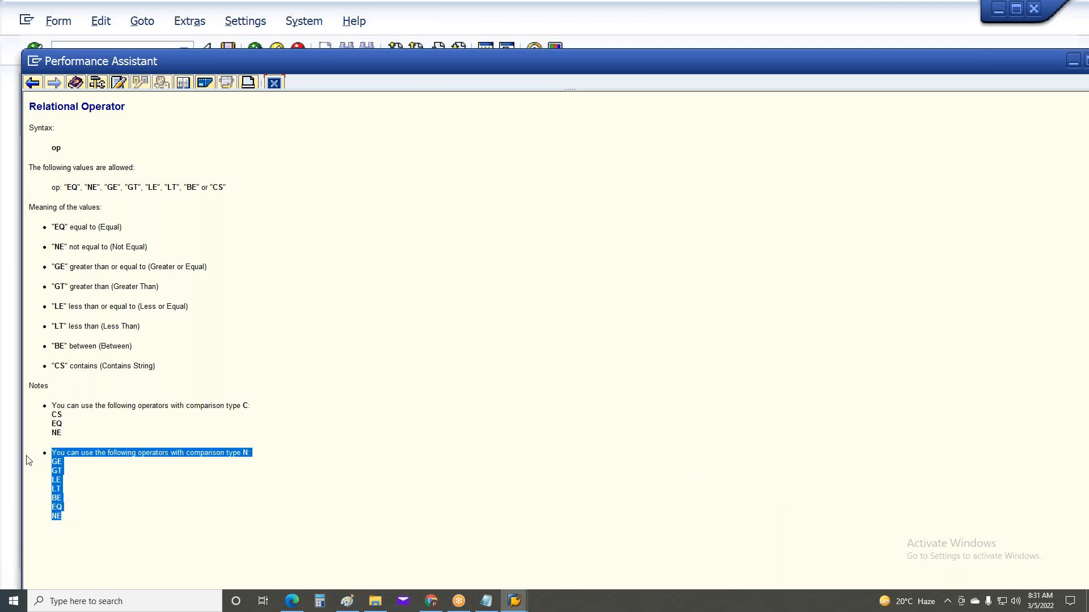
click(274, 85)
click(1077, 62)
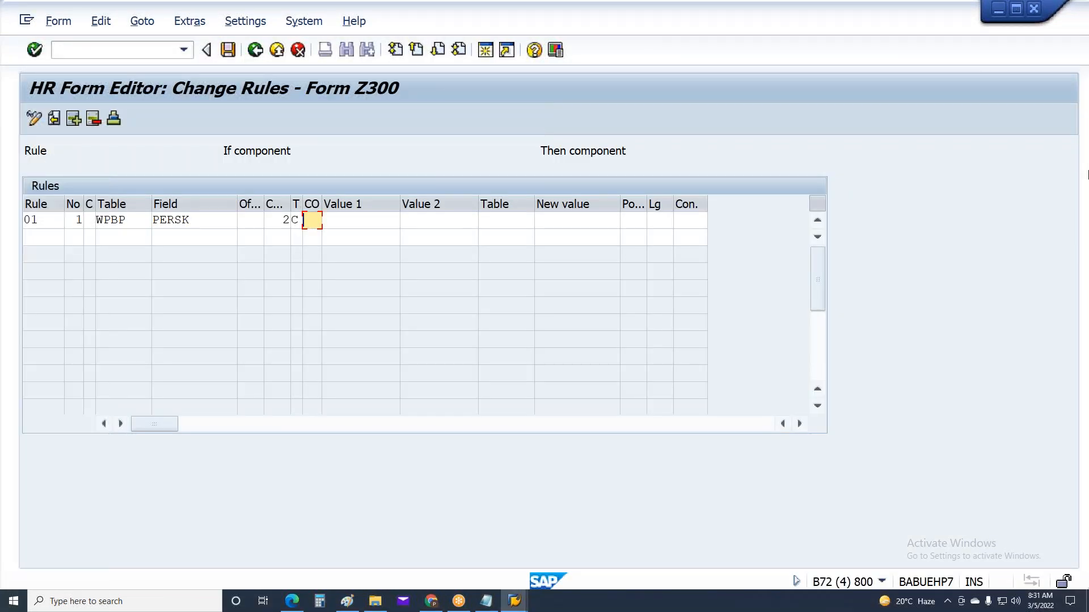
Step: Set the relational operator of the PERSK condition to EQ and enter '1W as its first comparison value
text(EQ)
drag(203, 224, 99, 216)
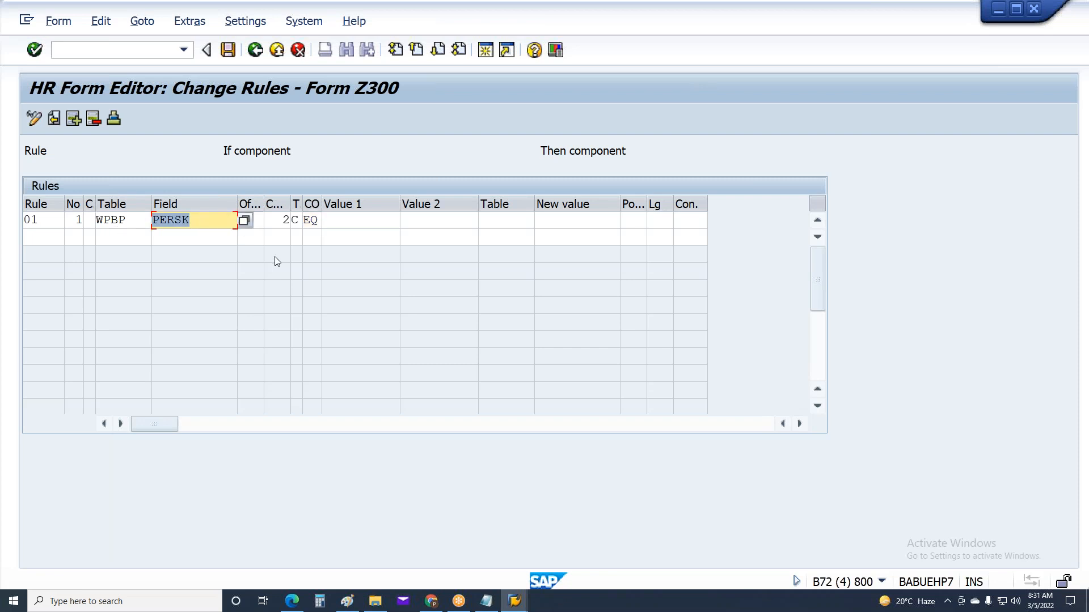
drag(311, 221, 326, 221)
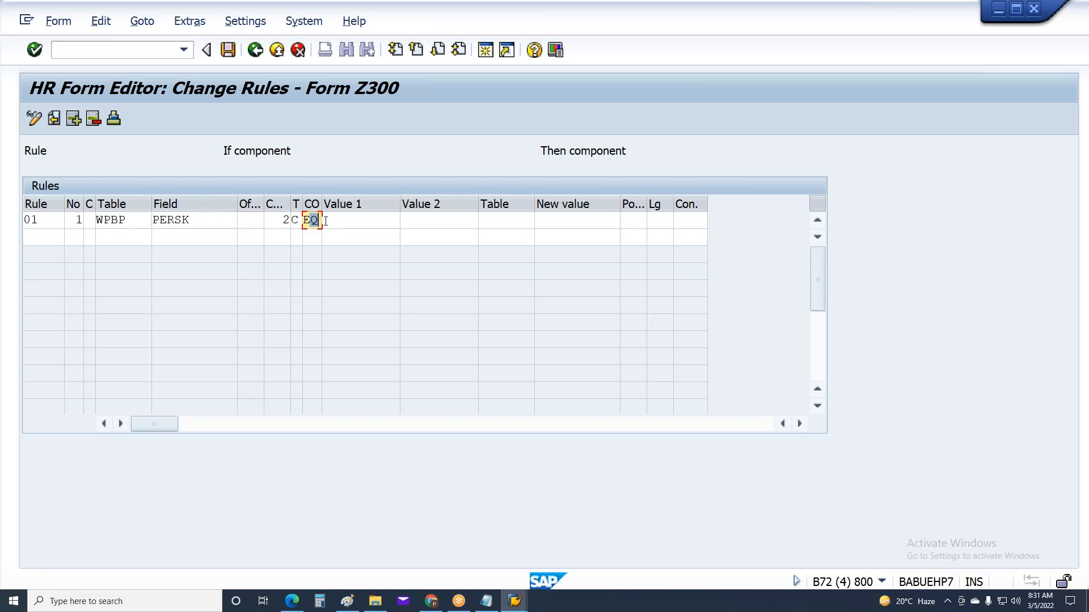
click(343, 220)
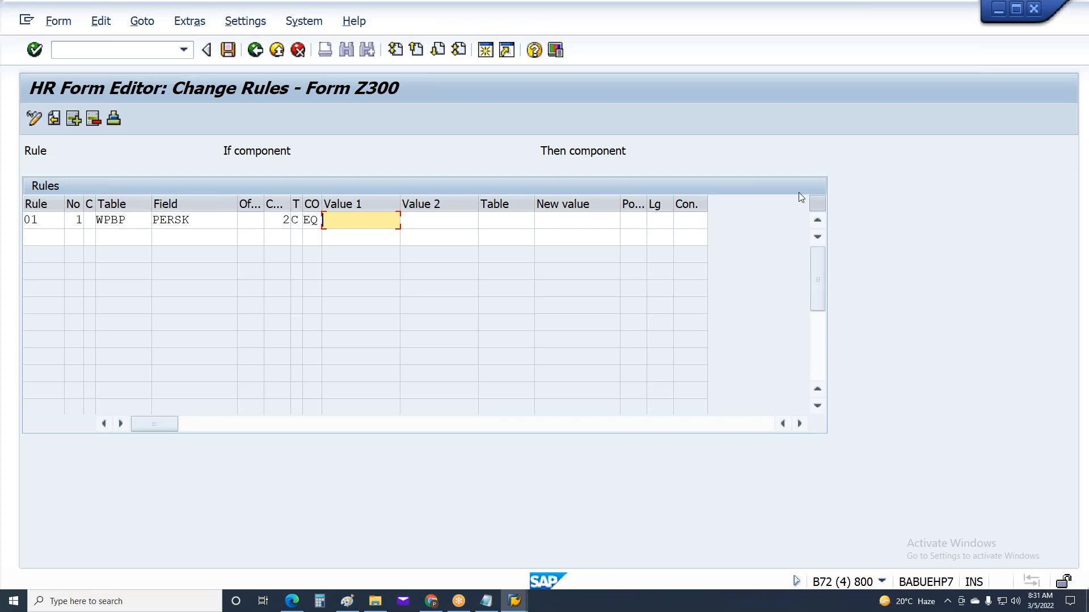
drag(196, 220, 132, 218)
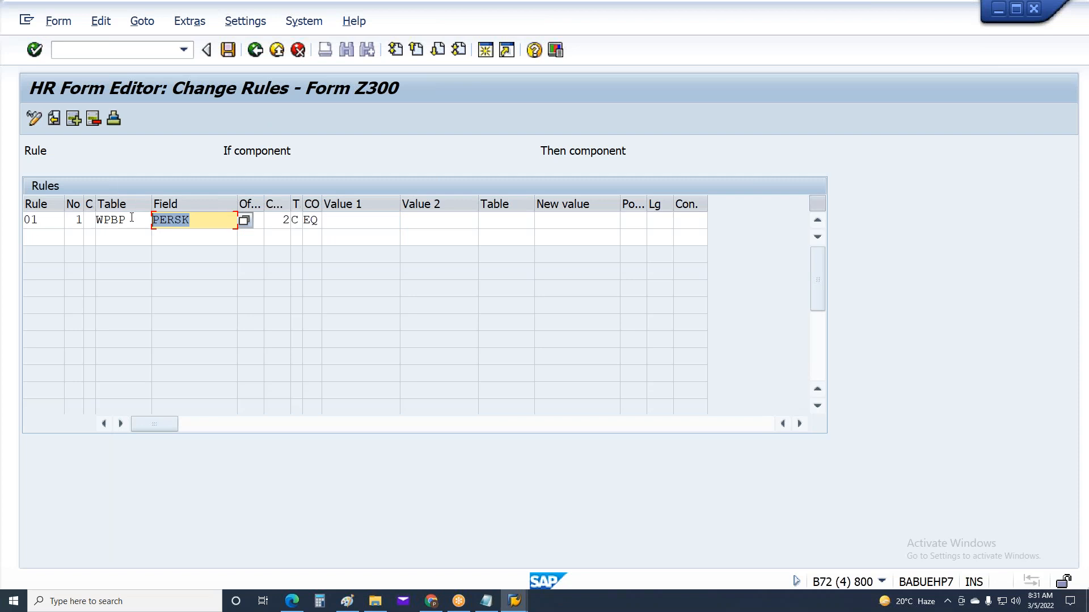
click(367, 225)
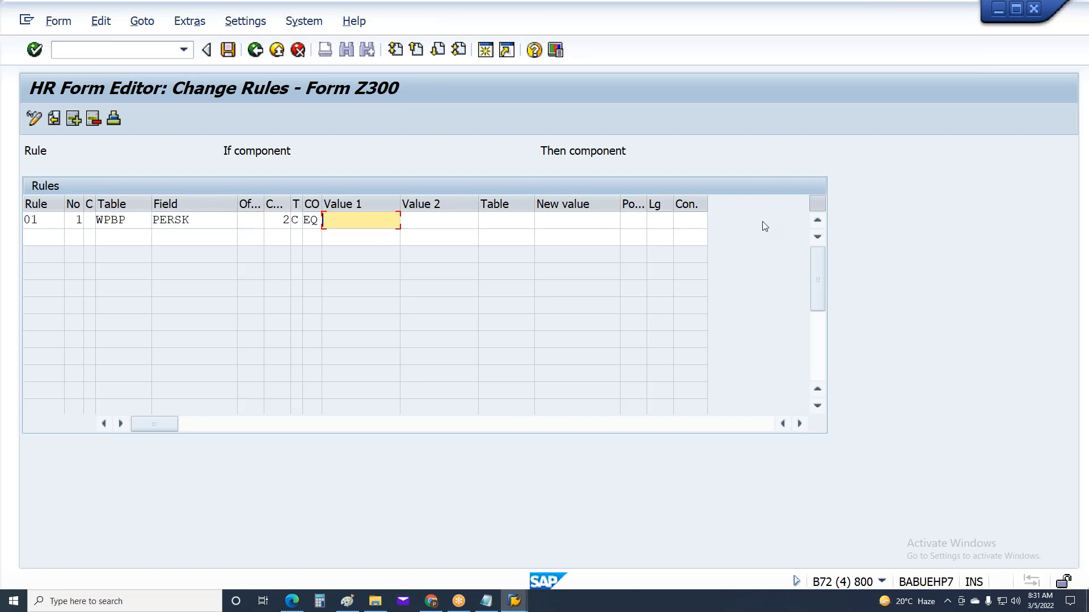
text('1W)
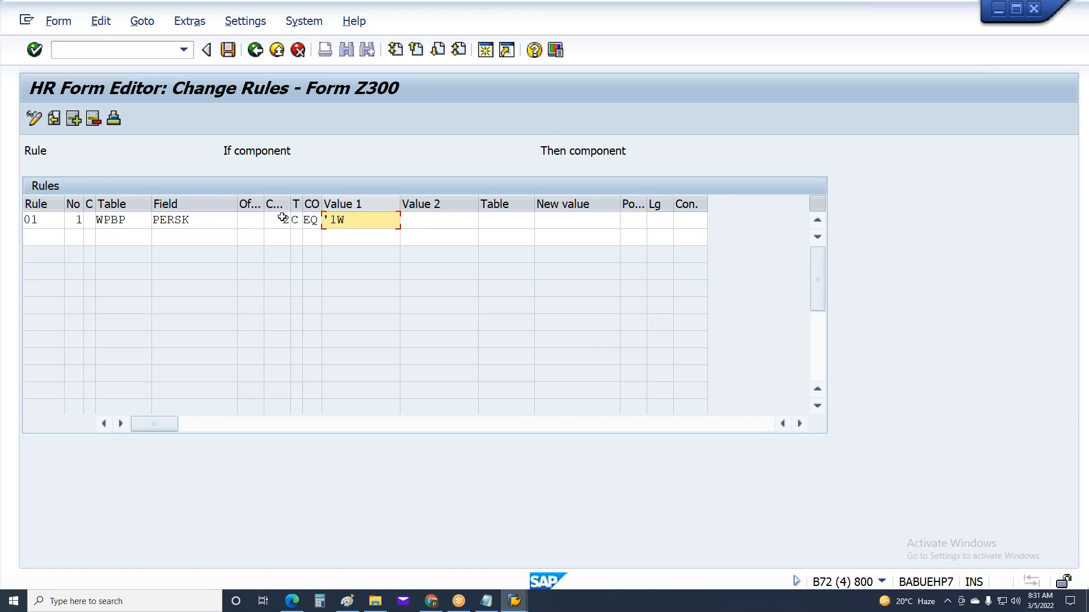
click(113, 221)
click(88, 220)
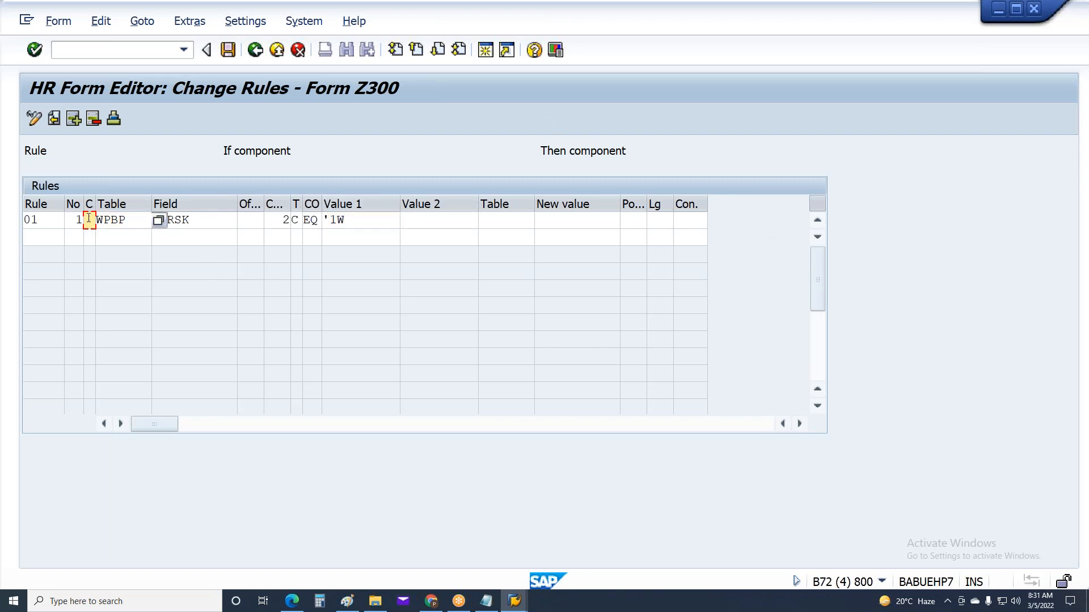
click(203, 226)
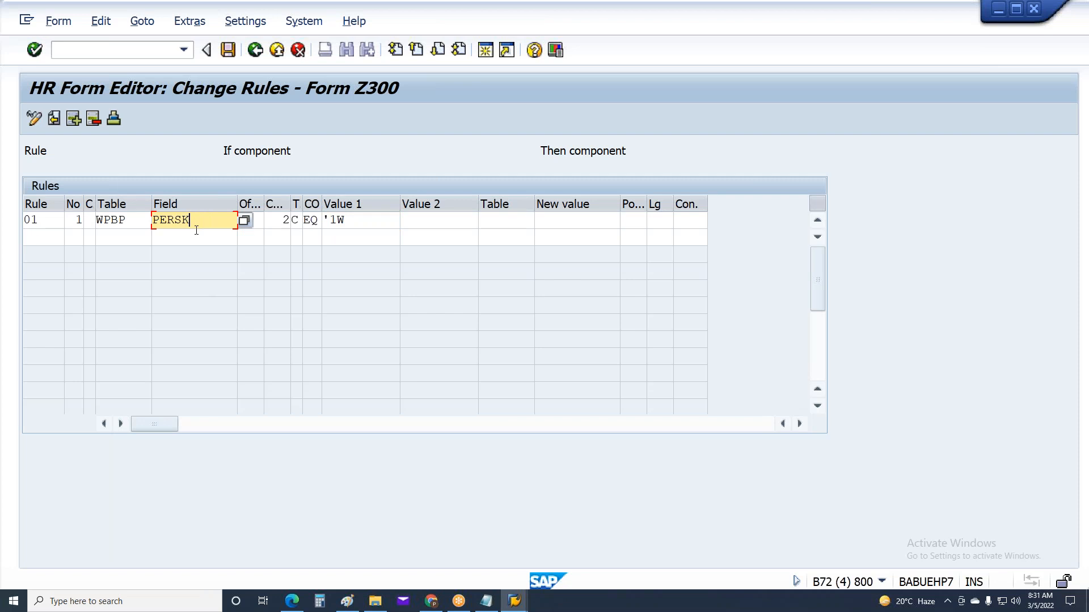
Step: Add a second line to rule 01 with sequence number 2
click(196, 231)
click(39, 243)
text(01)
text(1)
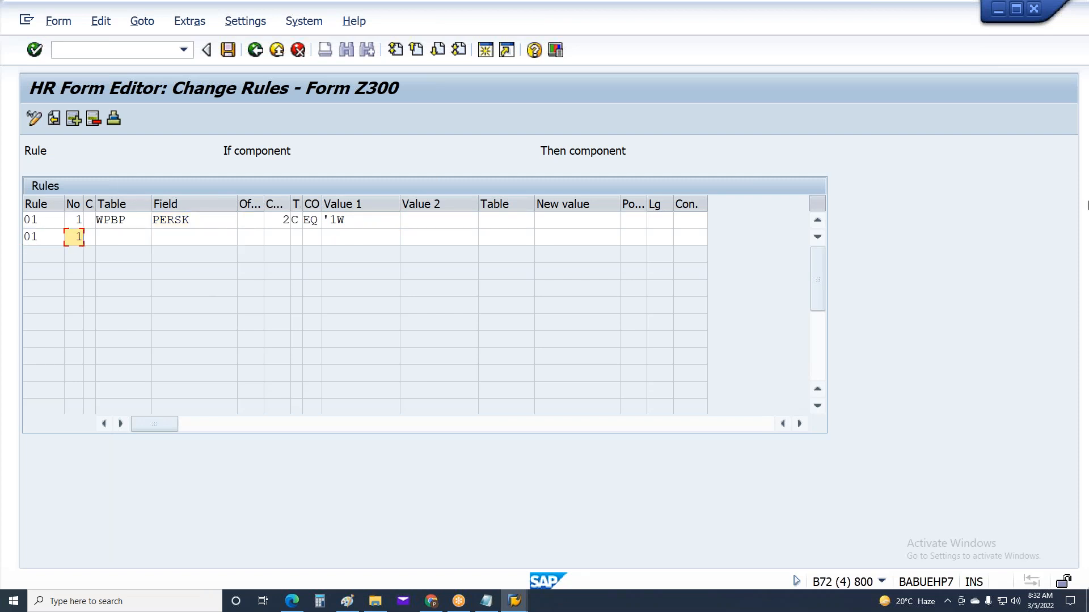
key(BackSpace)
text(2)
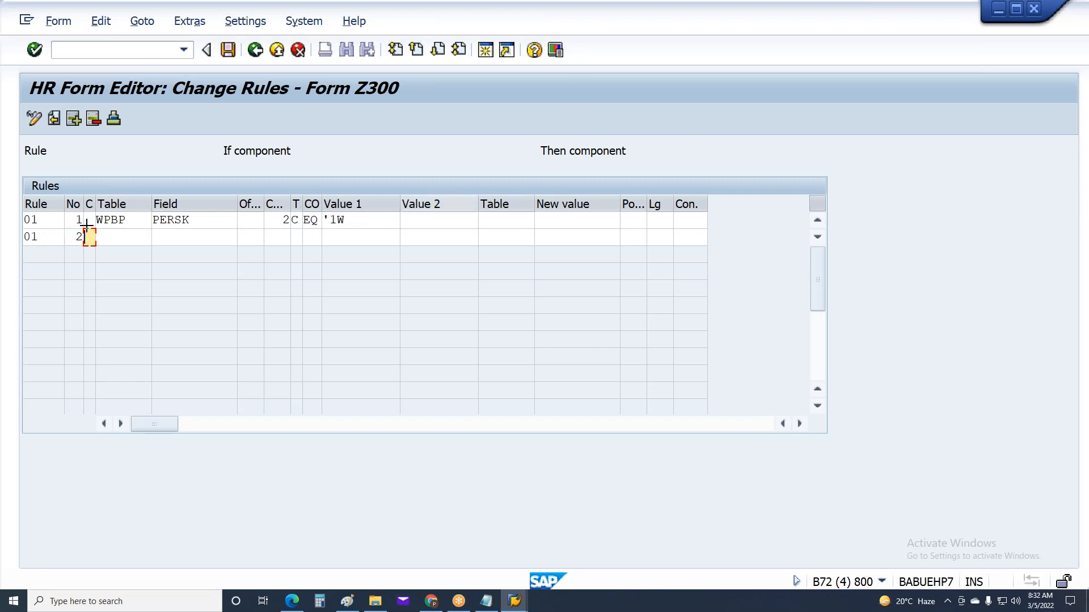
Step: Copy the WPBP-PERSK condition from the first line into line 2 and change its first comparison value to '1M
key(ctrl+y)
drag(98, 219, 343, 232)
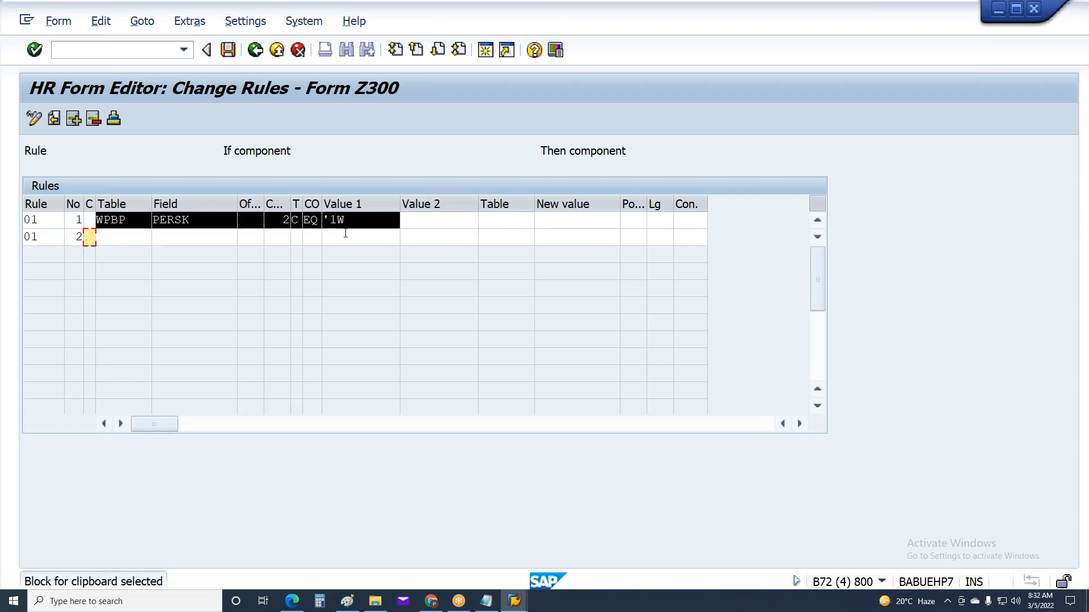
key(ctrl+c)
key(Tab)
key(ctrl+v)
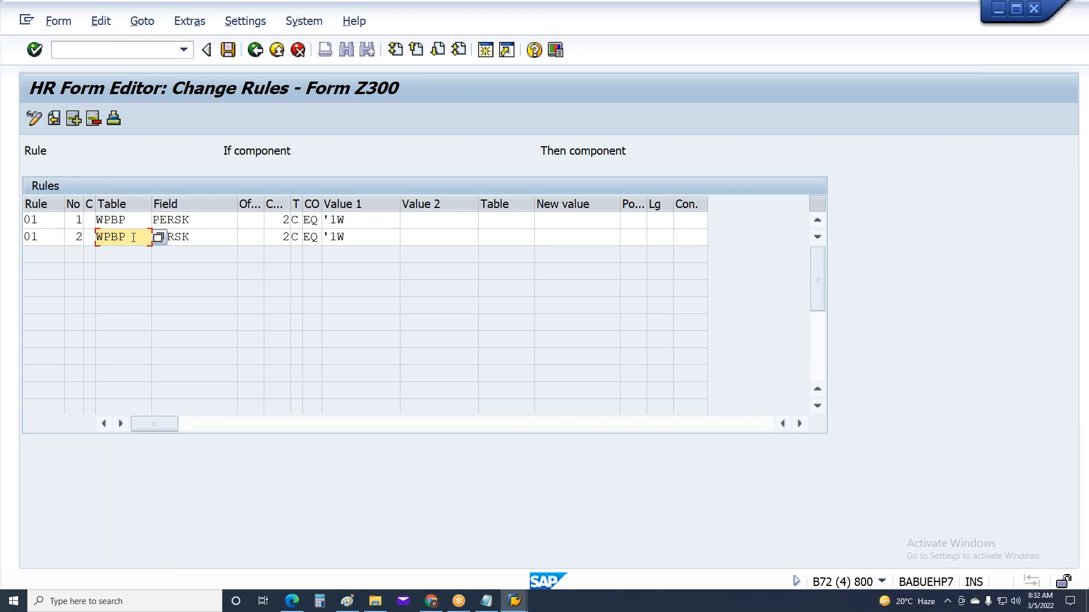
drag(338, 237, 491, 303)
text(M)
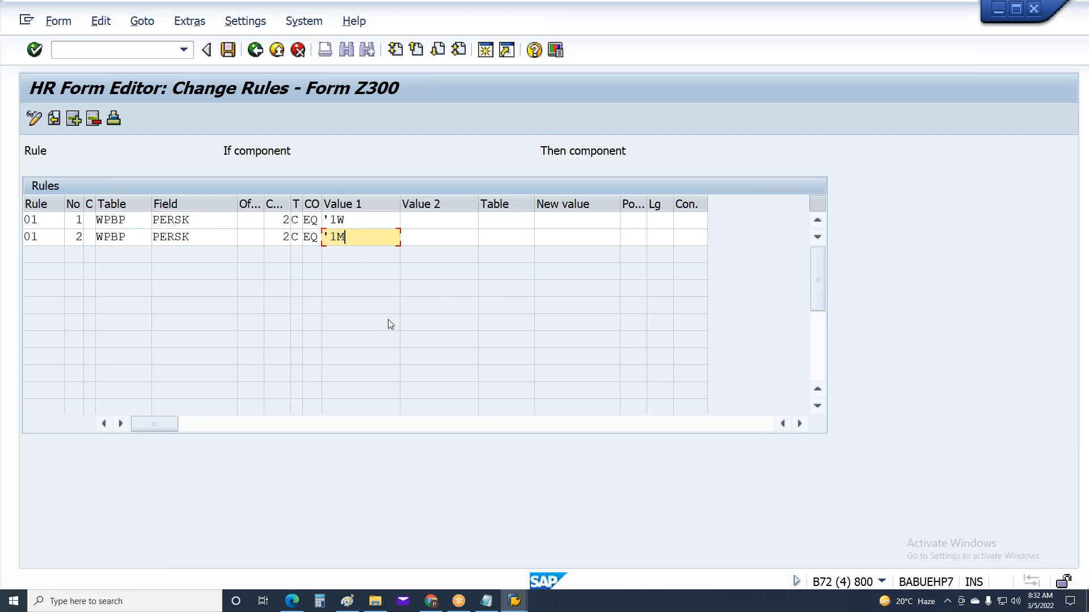
Step: Try 'Hours as the new value for the '1W condition and 'Days for the '1M condition
drag(359, 225, 262, 225)
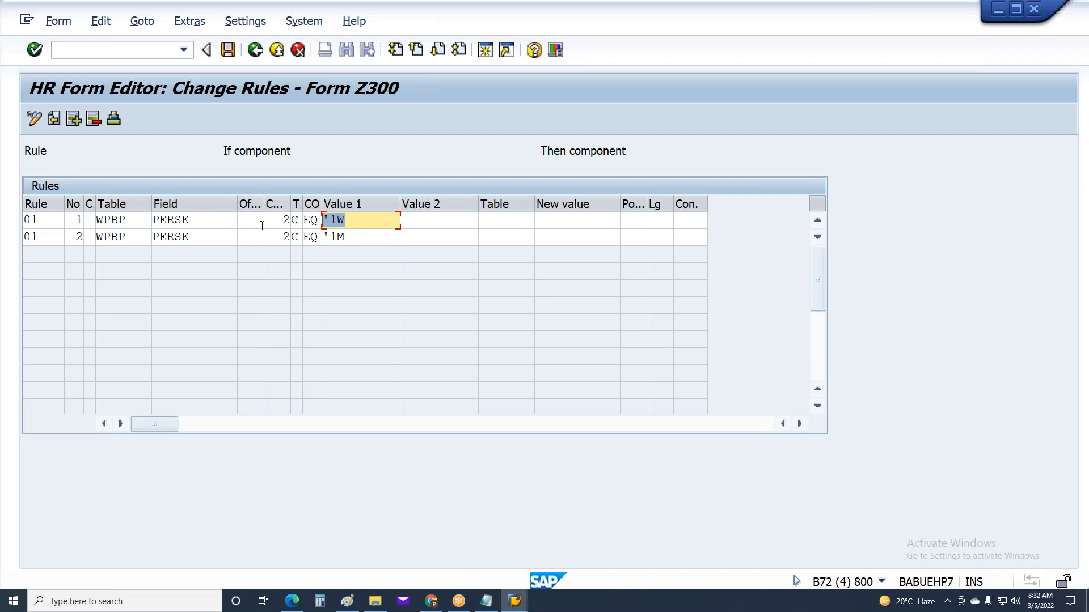
click(508, 221)
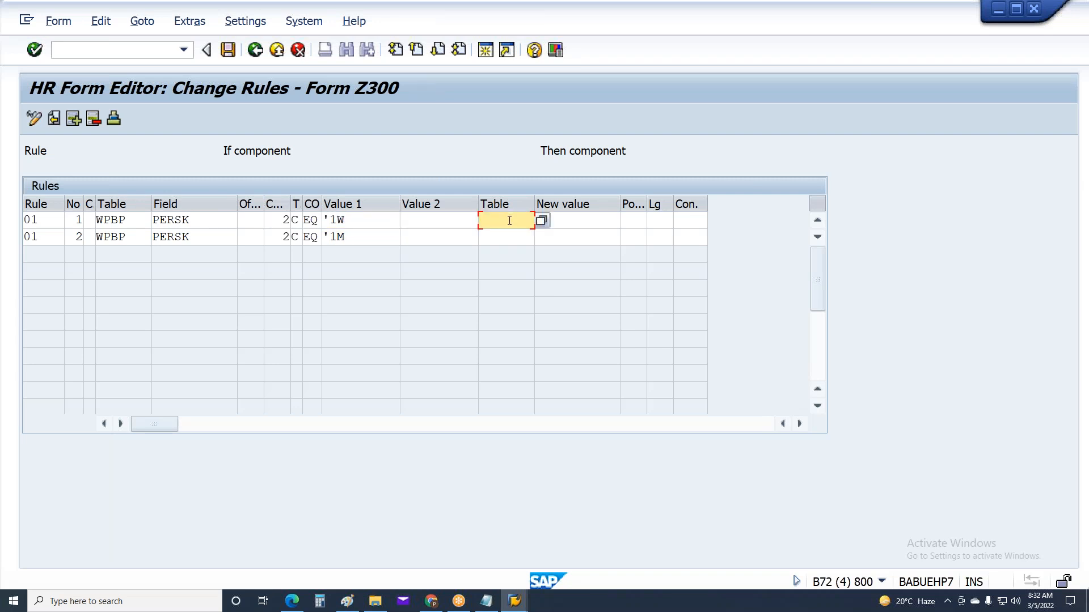
click(576, 221)
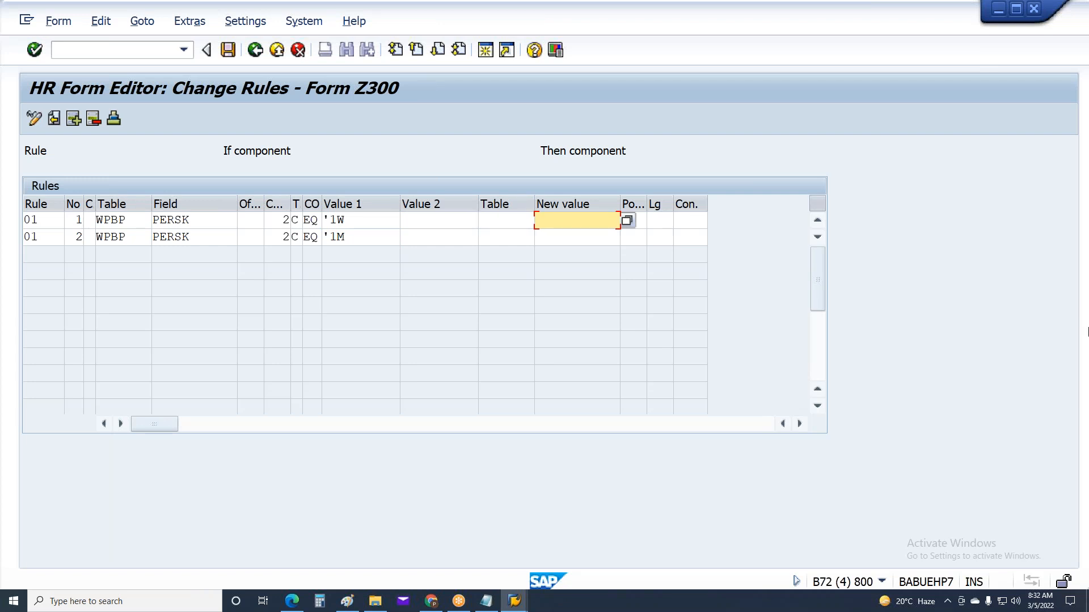
text('Hours)
key(Down)
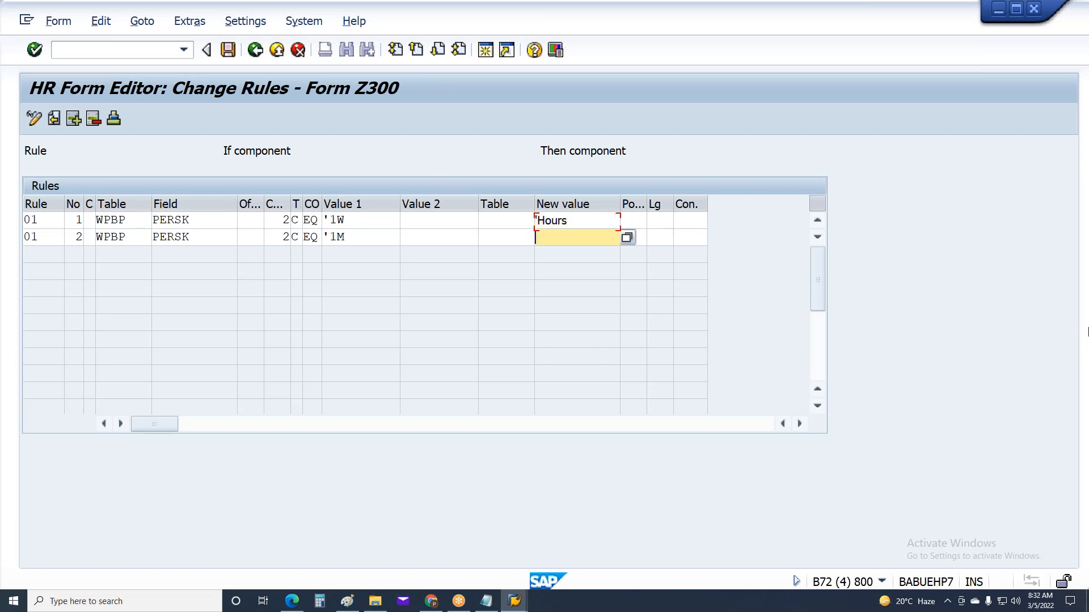
text('Days)
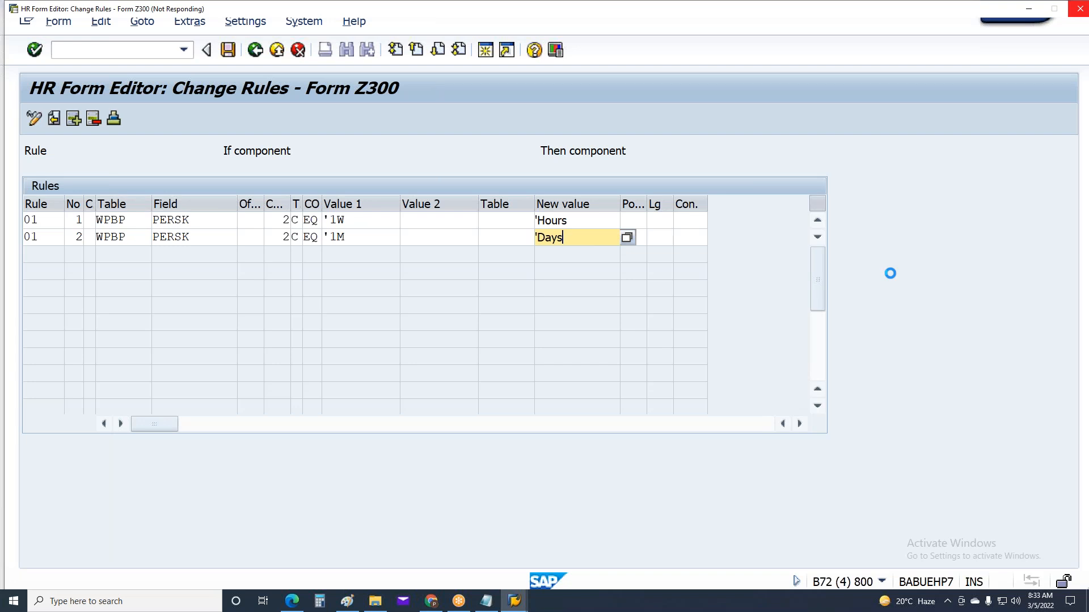
Step: Switch to the SAP session showing the Easy Access menu
click(512, 604)
click(421, 566)
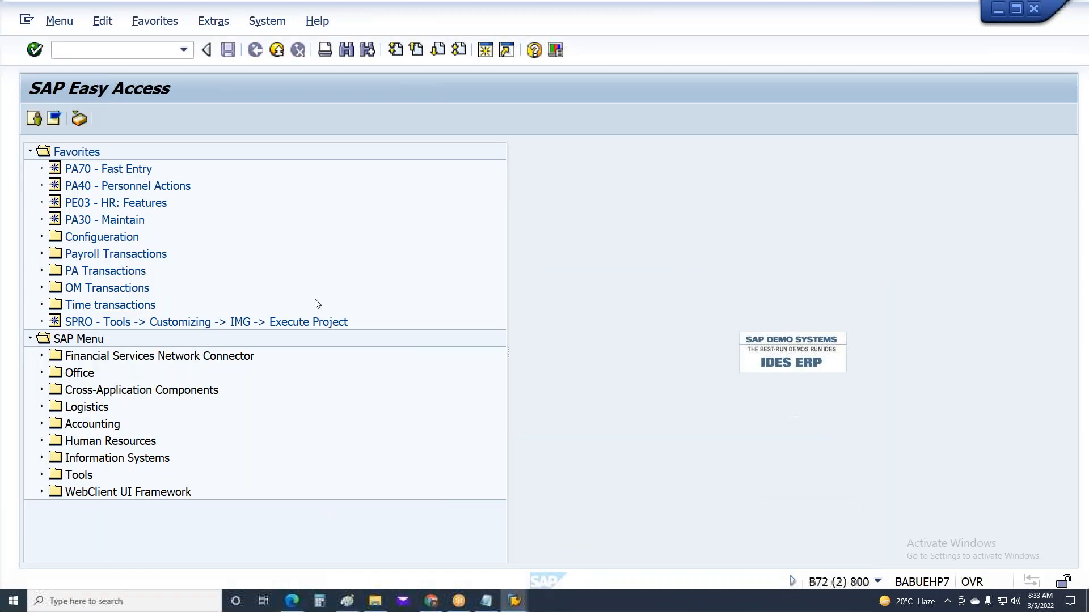
text(Se37)
key(Return)
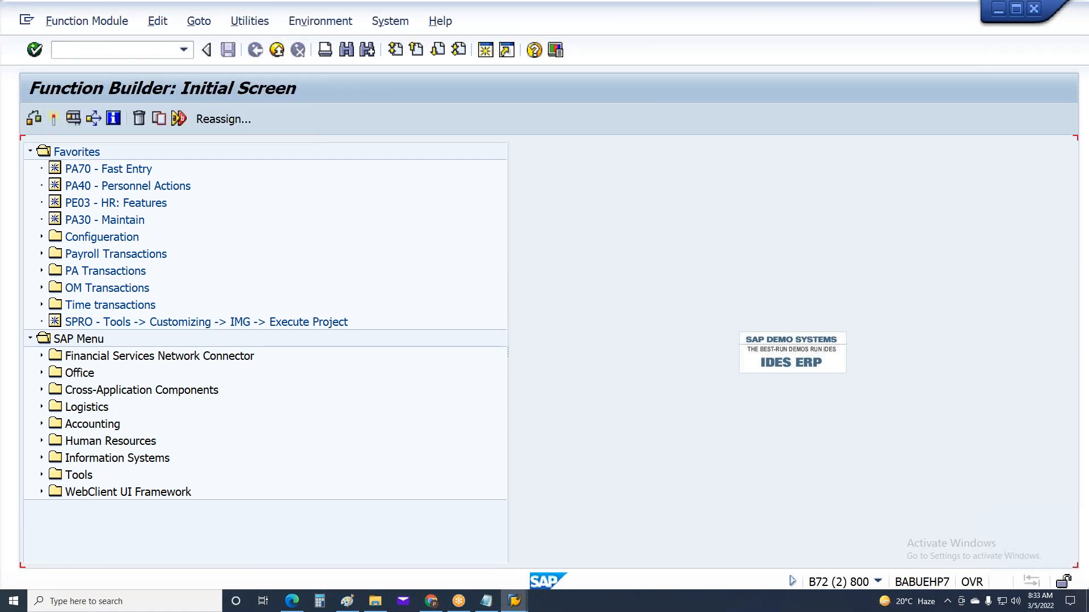
key(F3)
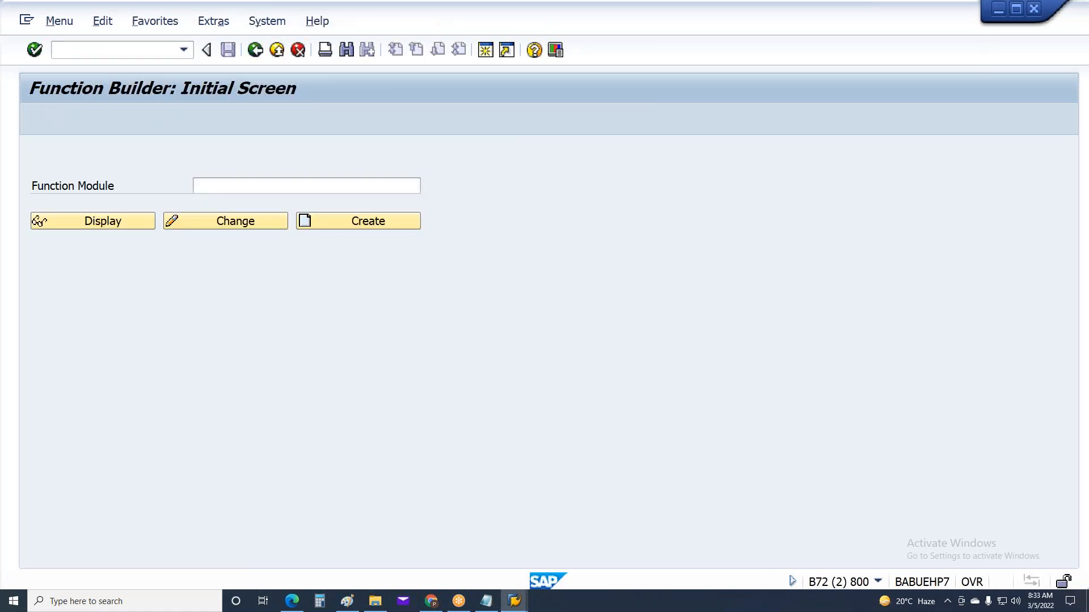
Step: Open transaction SM37 and list the current user's background jobs with start dates from 04.03.2022 to 05.03.2022
text(Sm)
key(BackSpace)
text(m37)
key(Return)
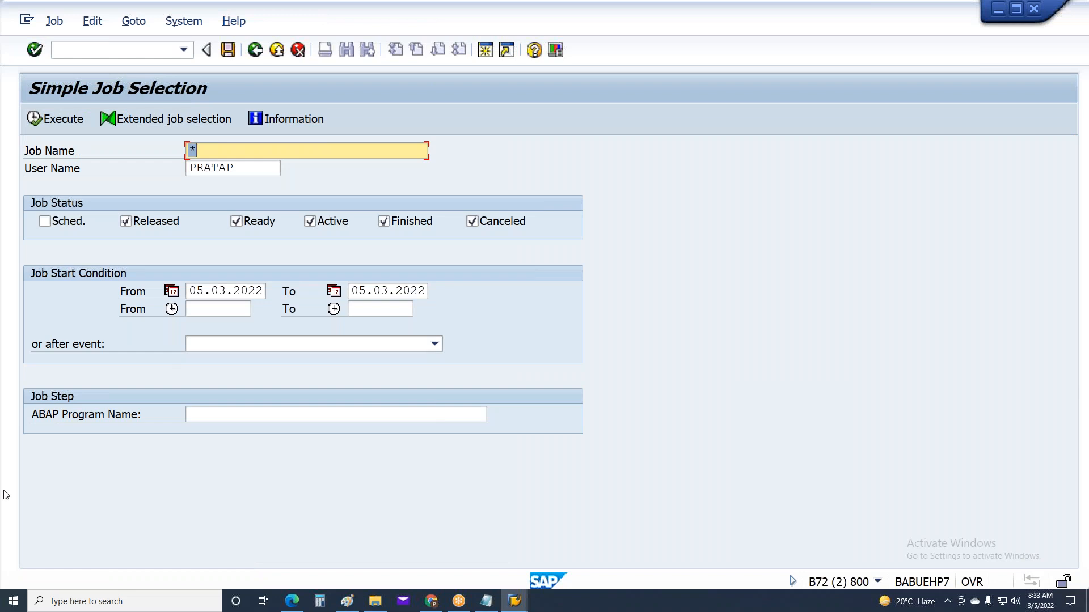
drag(203, 294, 173, 292)
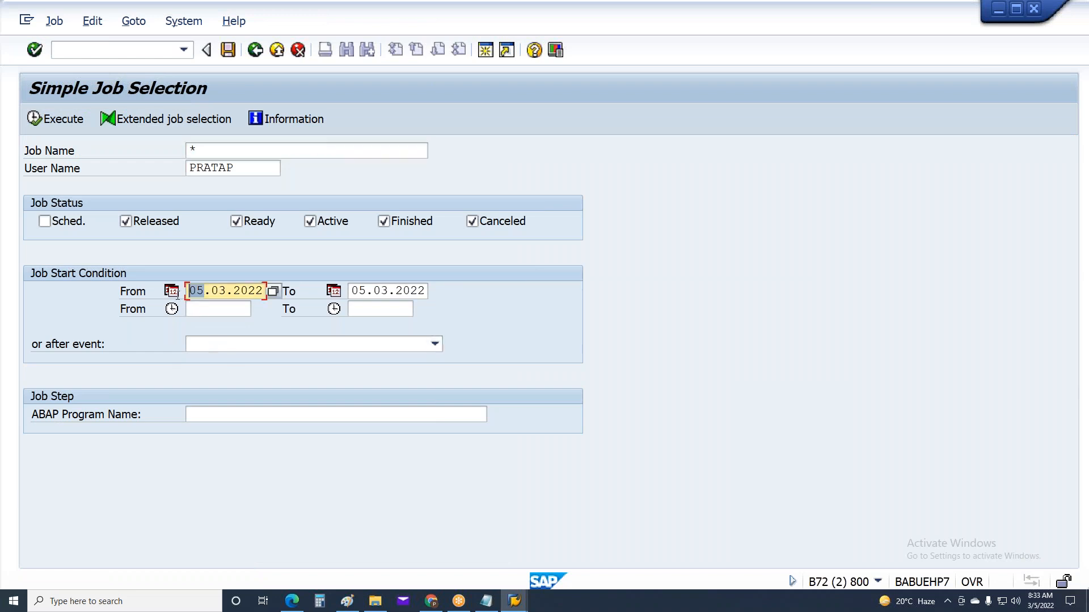
text(04)
text(03)
key(Return)
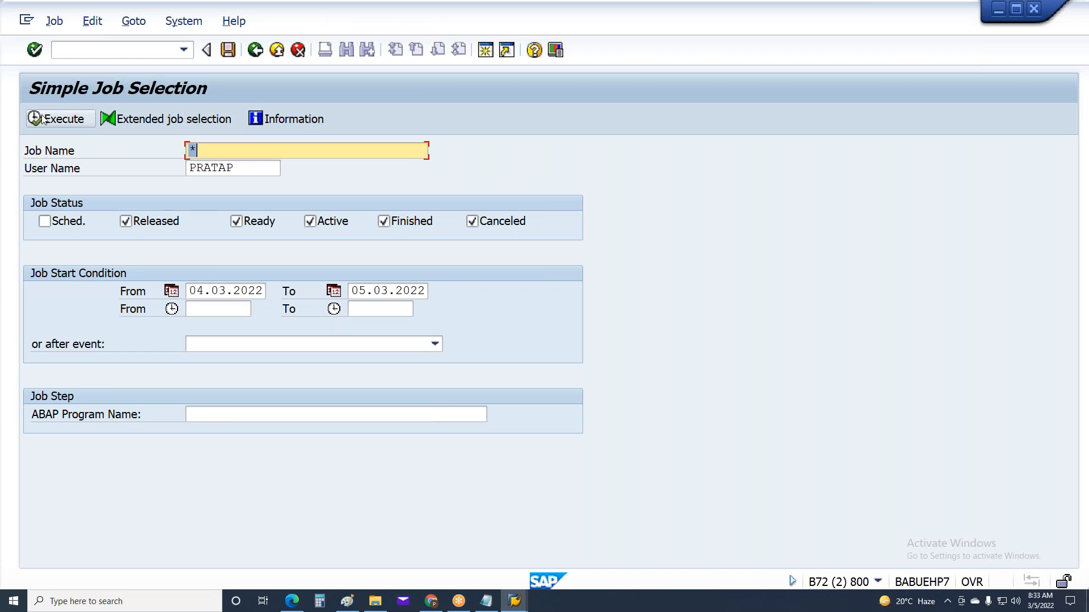
click(34, 116)
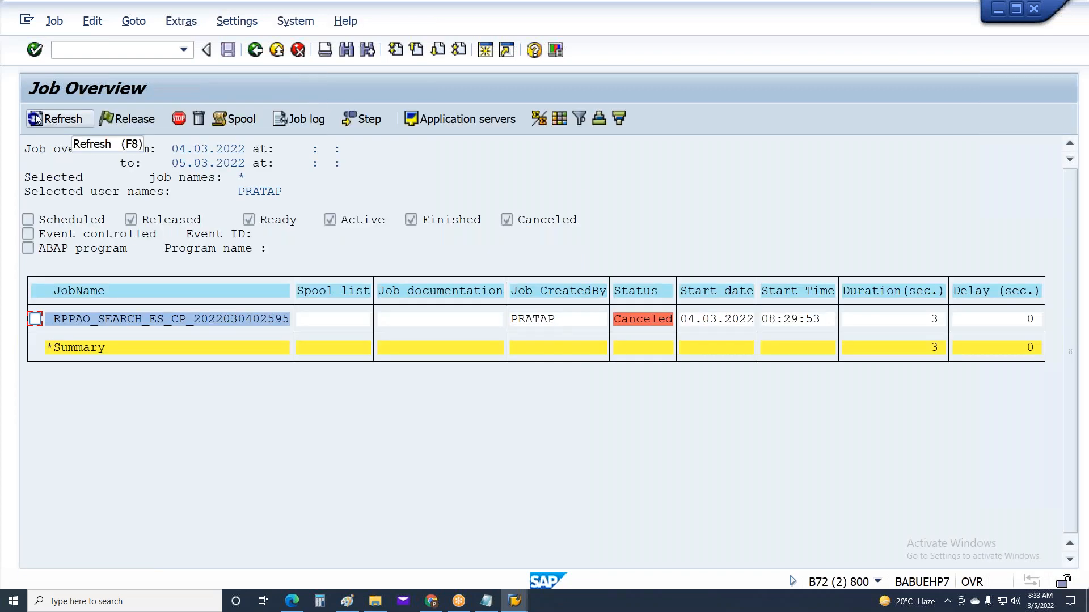
Step: Widen the job selection to all users with * and list the jobs again
key(F3)
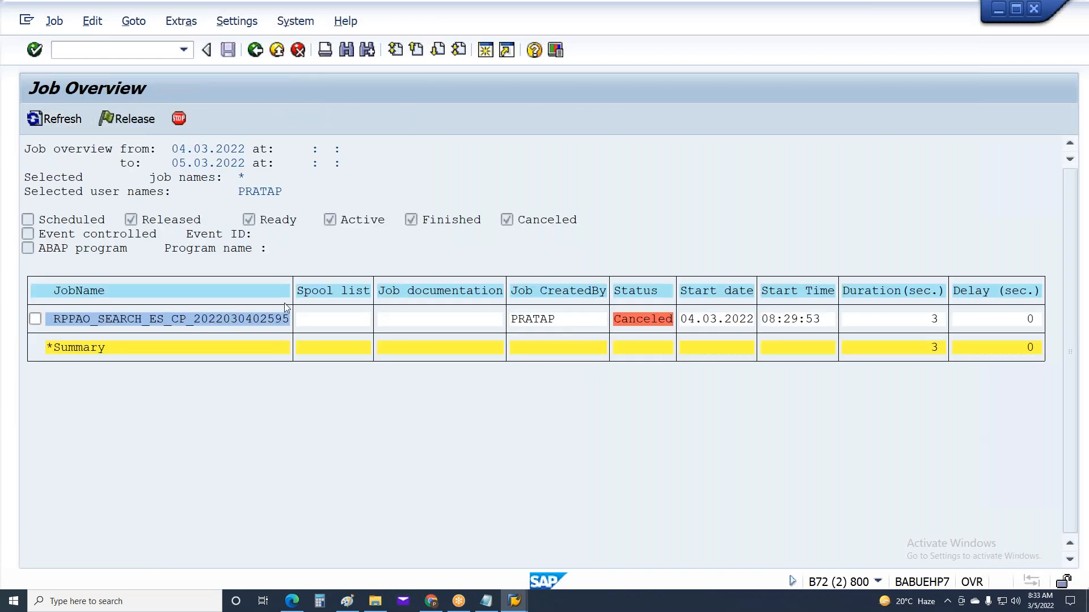
key(Tab)
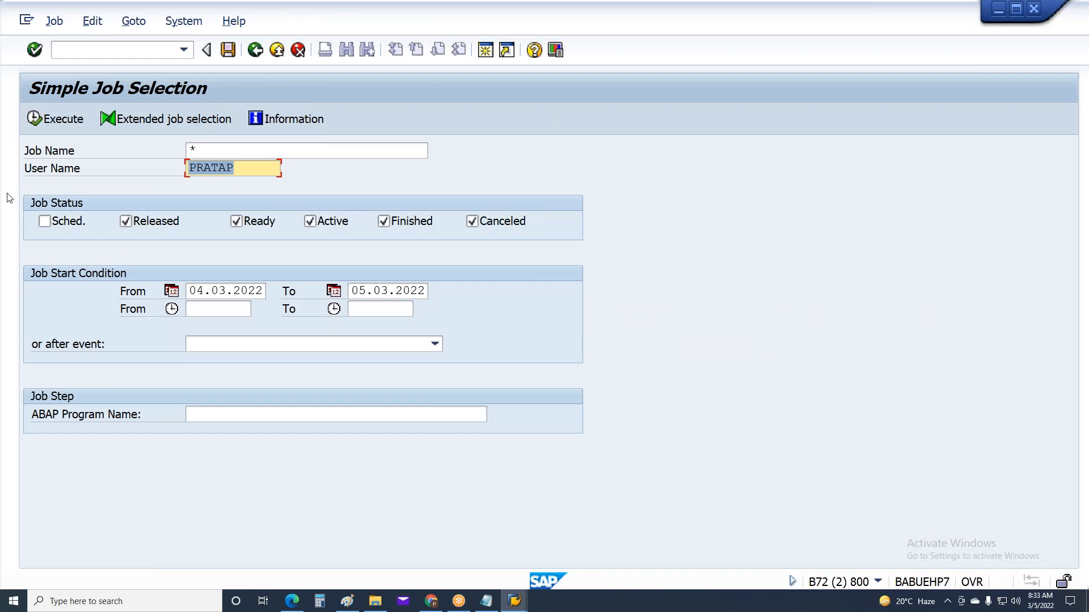
text(*)
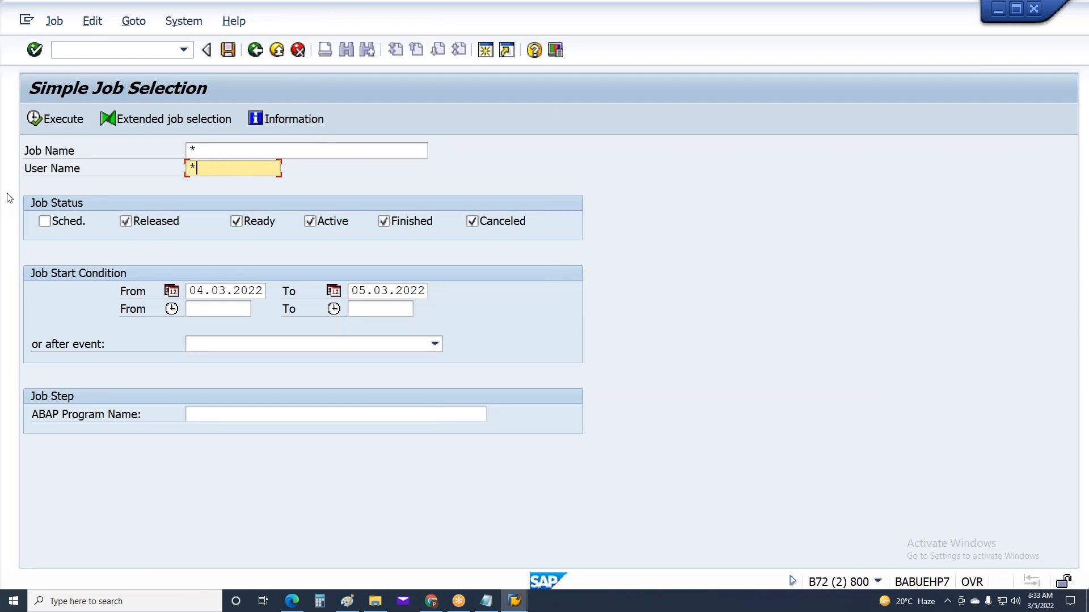
click(34, 121)
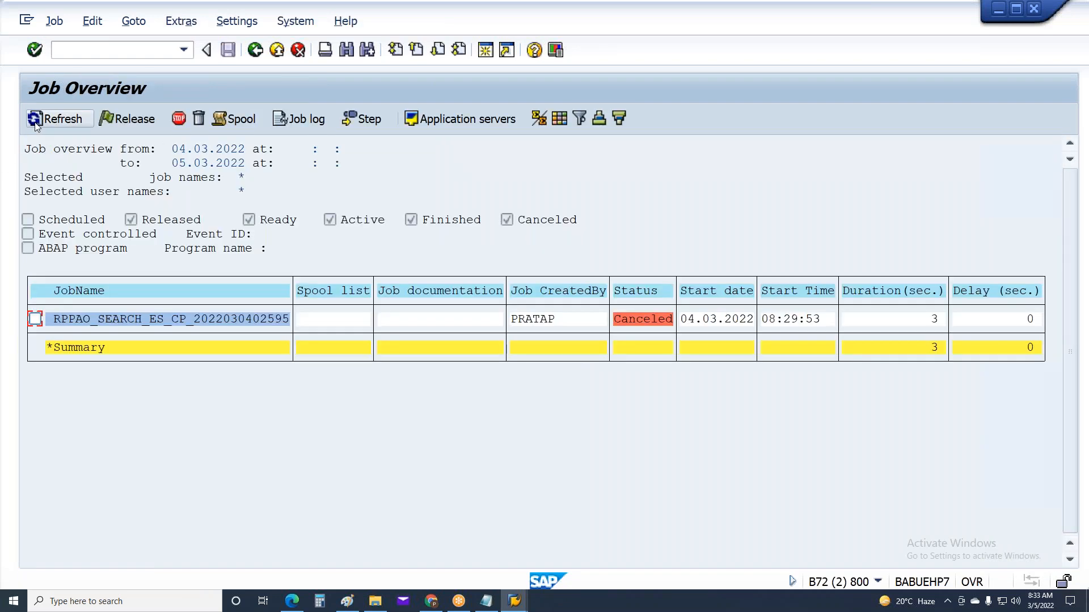
Step: Include scheduled jobs in the selection, examine the job overview for all users, and leave it
key(F3)
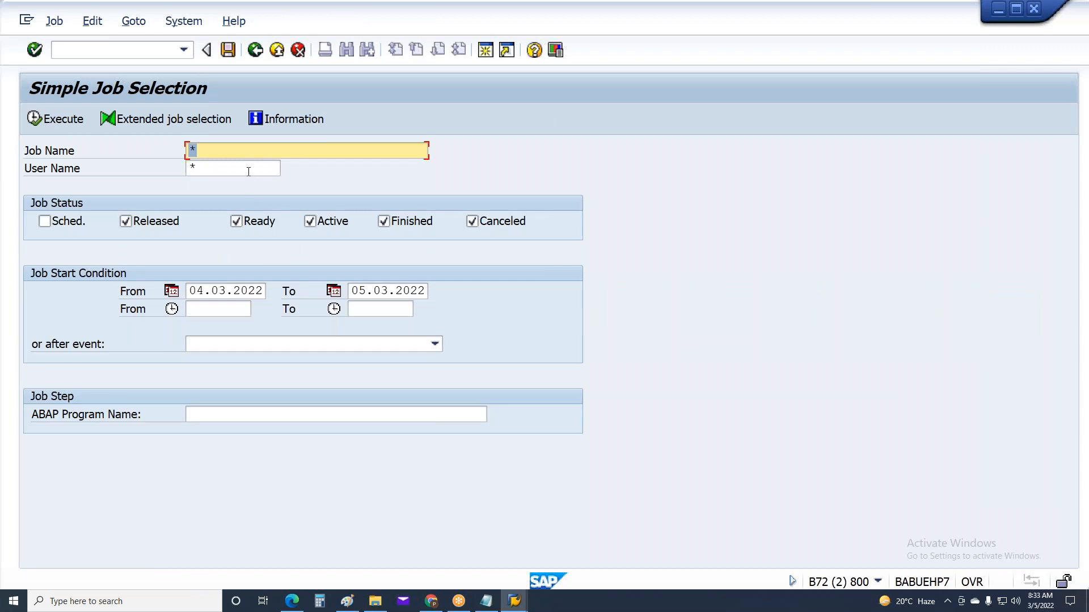
click(45, 221)
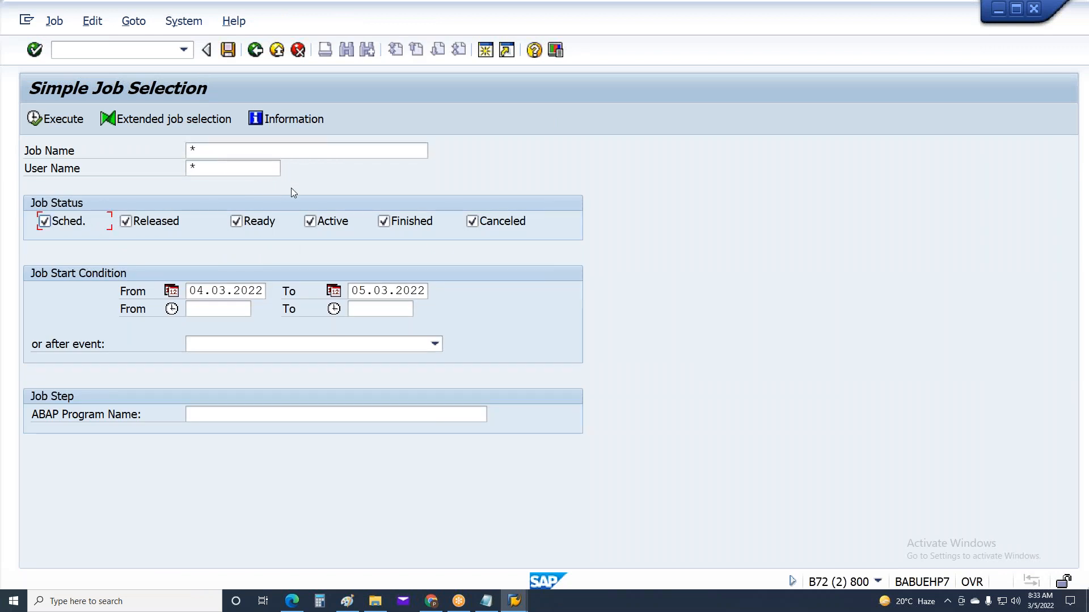
key(F8)
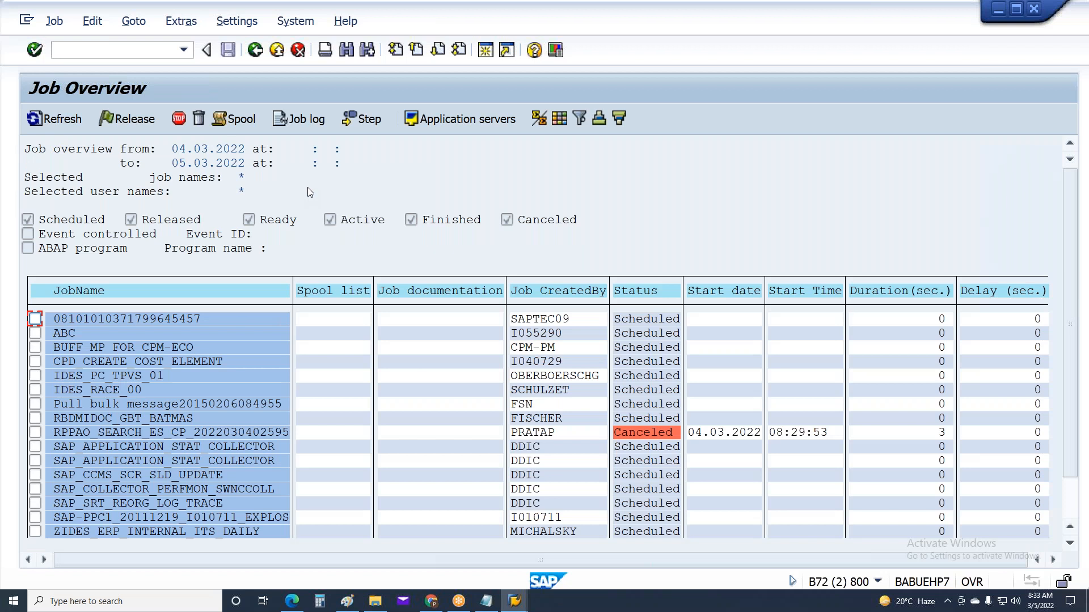
scroll(300, 205, down, 3)
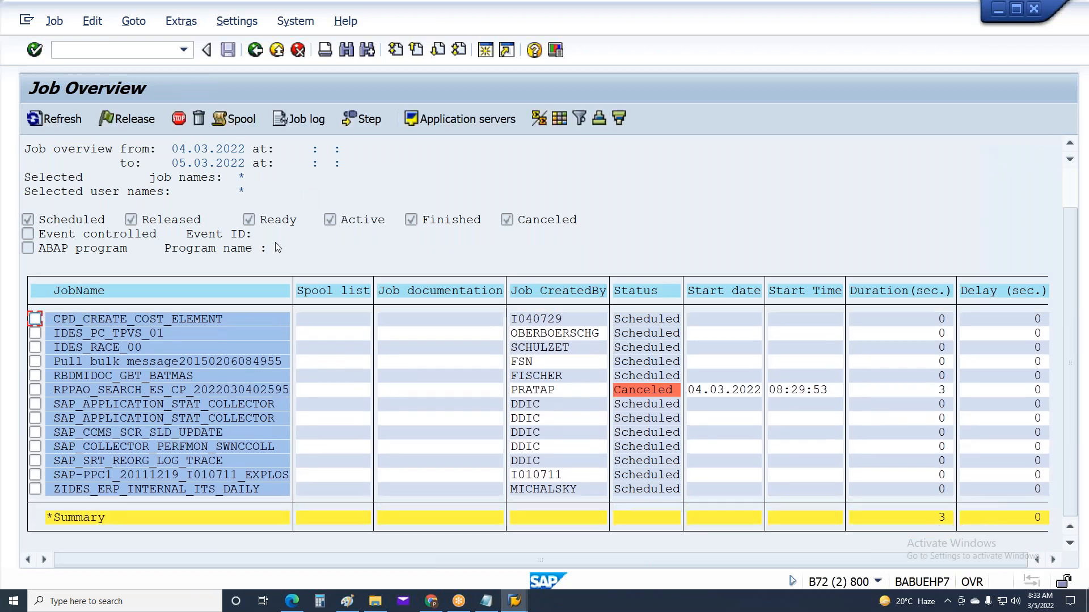
scroll(280, 238, up, 3)
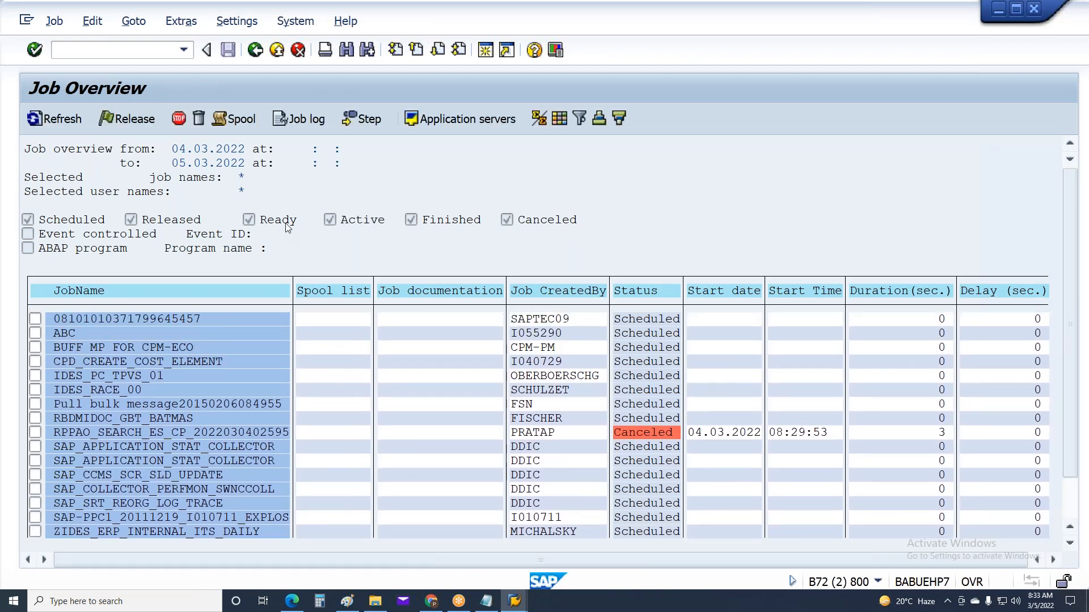
scroll(289, 223, up, 1)
key(F3)
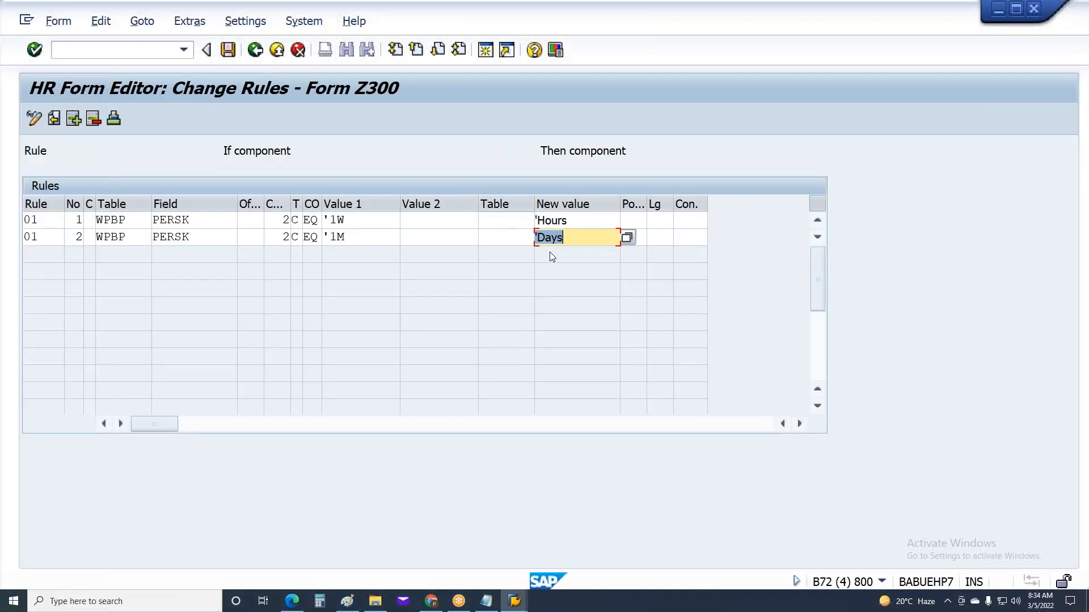
Step: Back in the form Z300 rules, assign table TEXT and new value 01 to the '1W condition
click(508, 221)
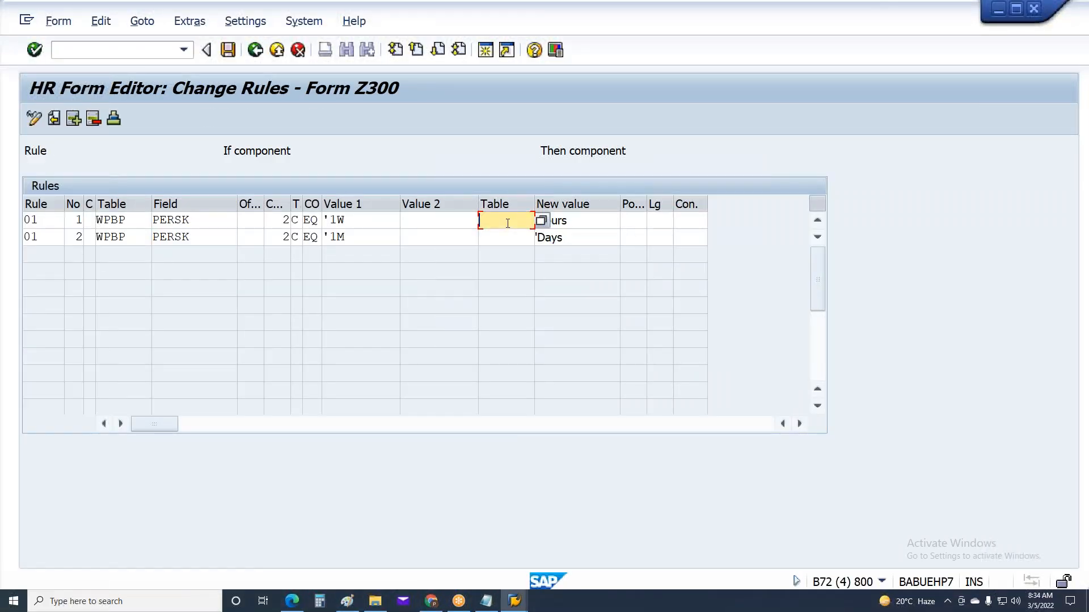
click(541, 221)
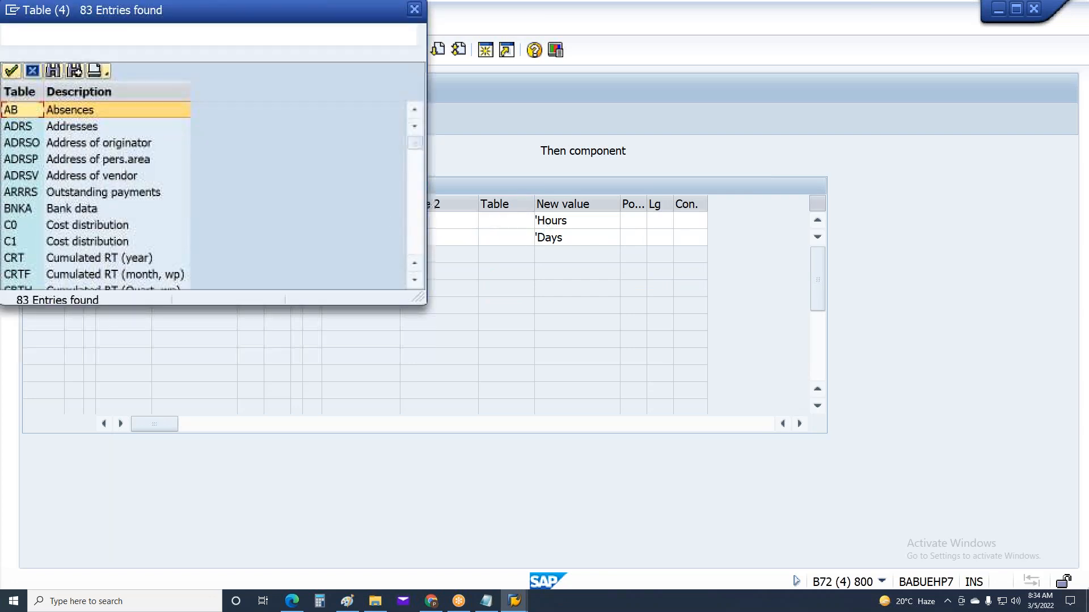
drag(415, 144, 419, 209)
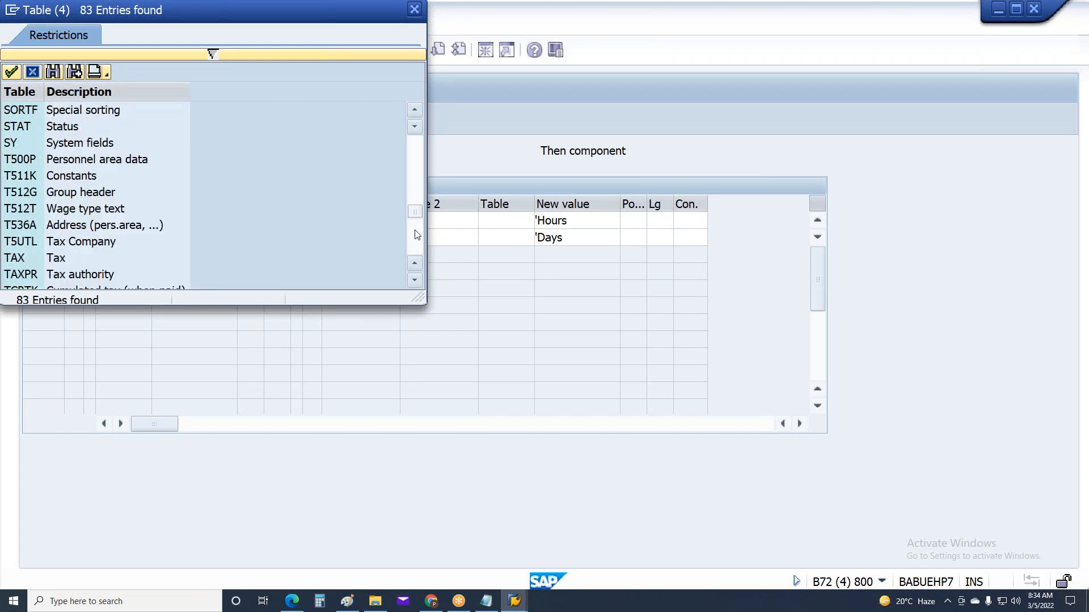
scroll(122, 247, down, 3)
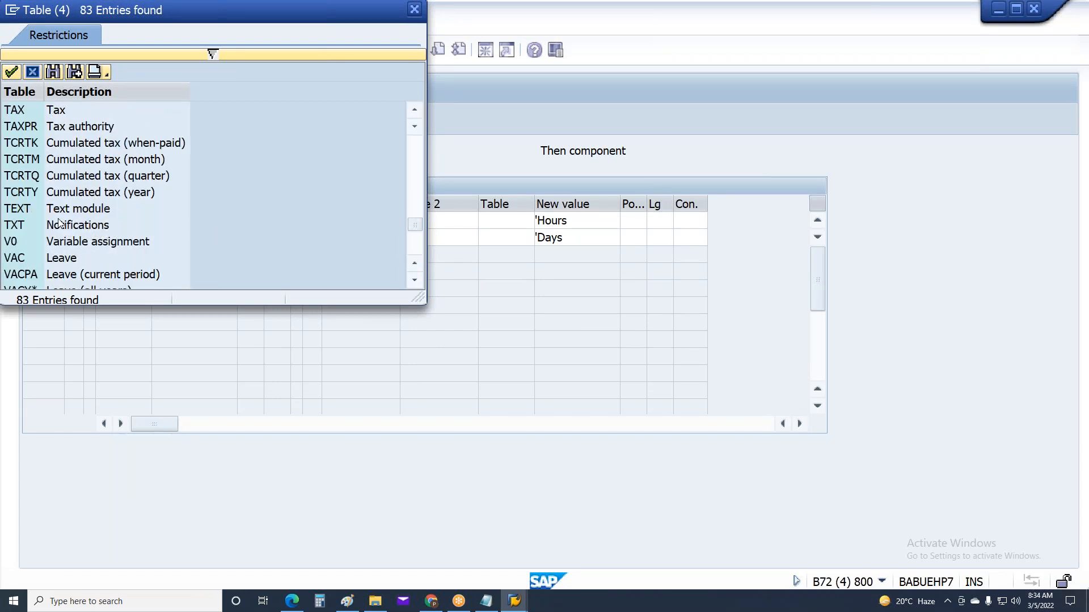
click(21, 210)
double_click(21, 210)
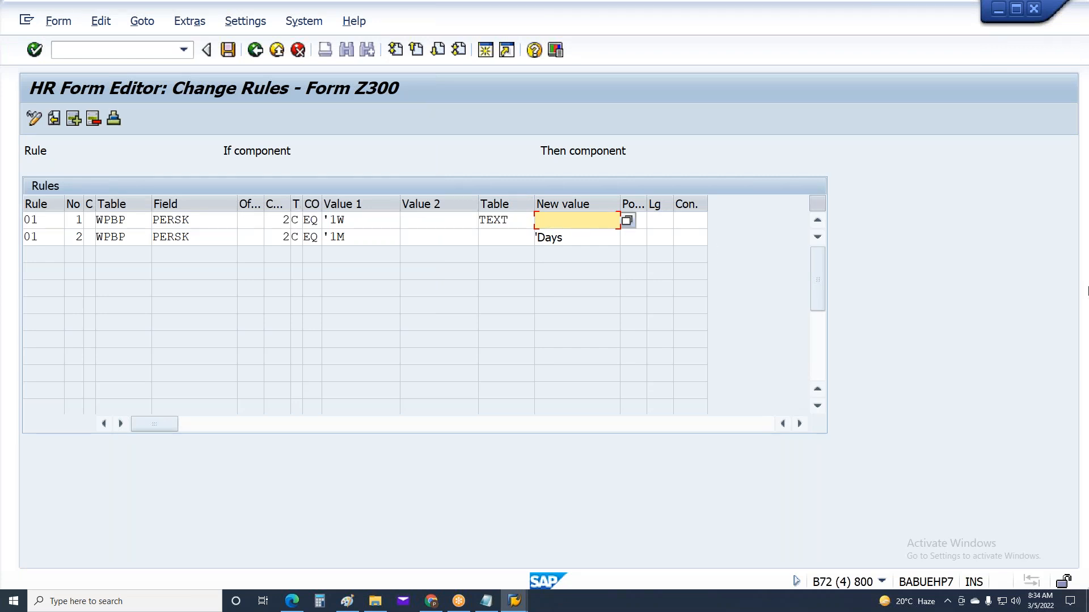
text(01)
Step: Assign table TEXT and new value 02 to the '1M condition and save form Z300 in the proposed customizing request
click(499, 238)
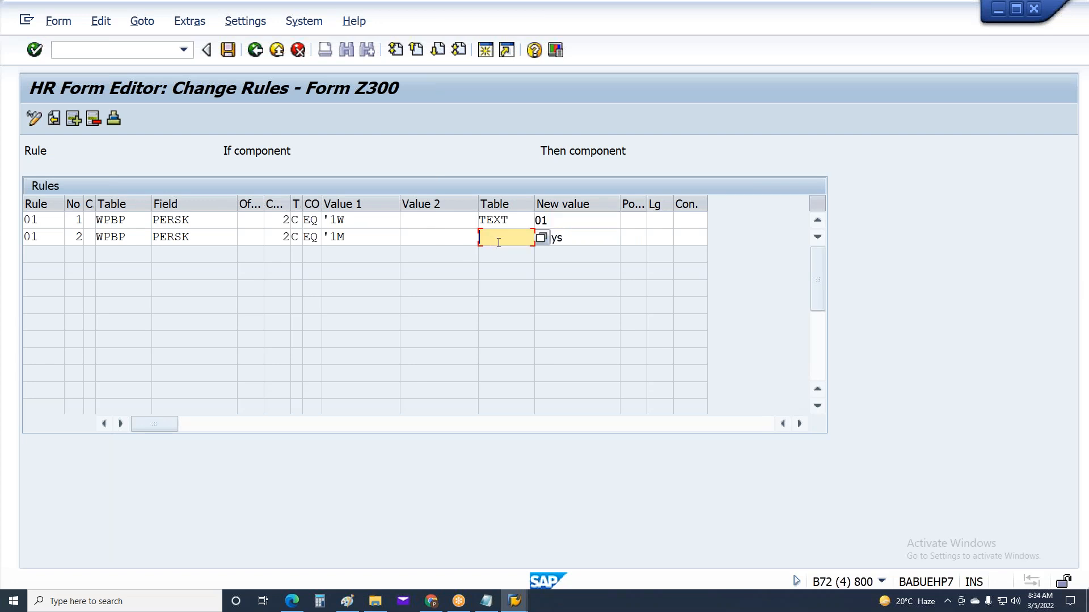
text(TEXT)
key(Tab)
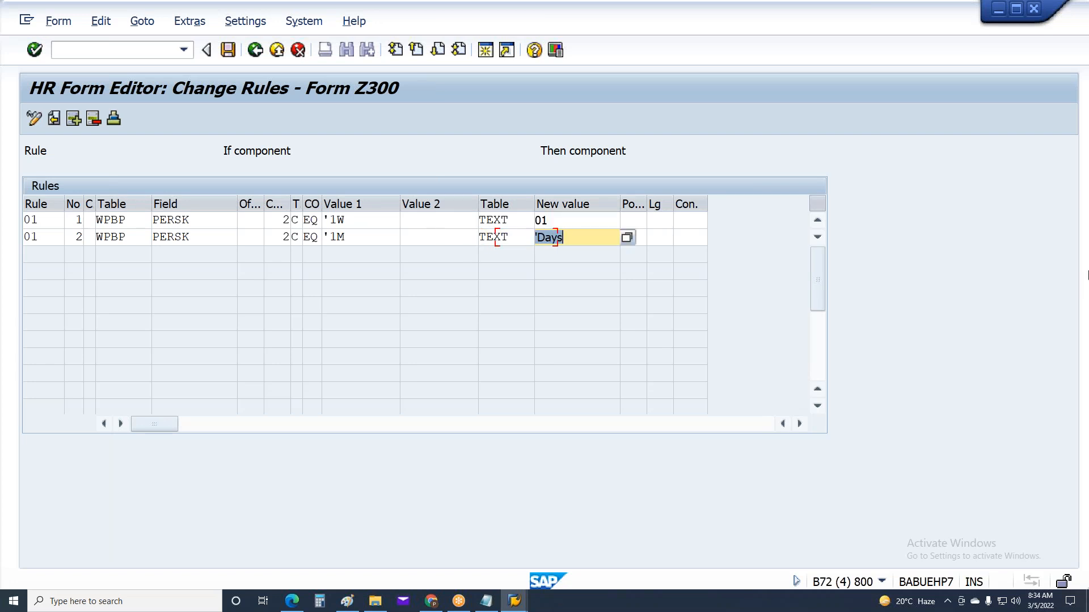
text(02)
key(Return)
click(228, 50)
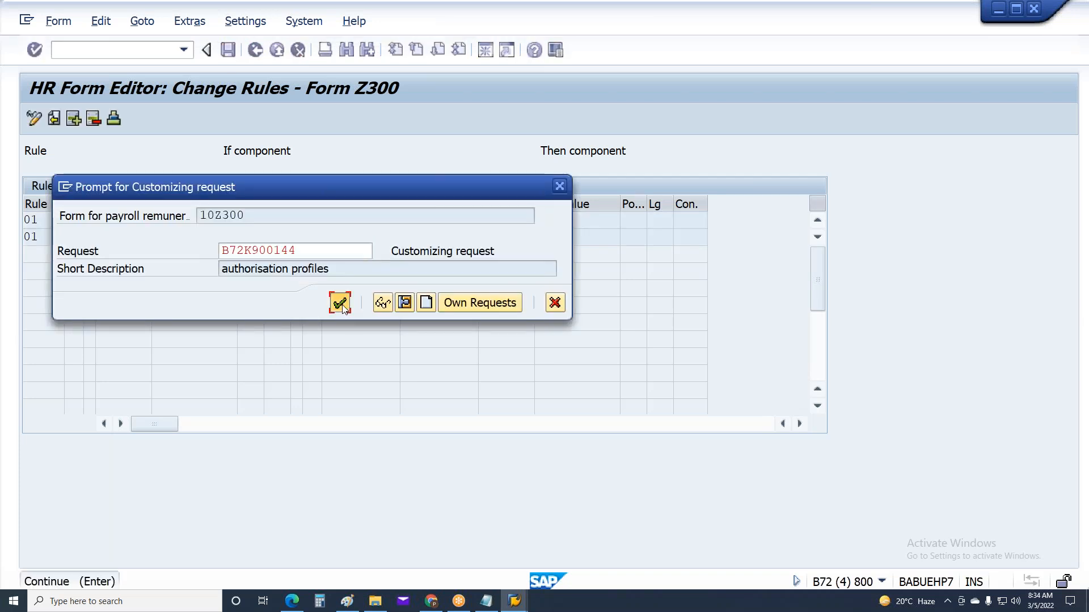
click(340, 303)
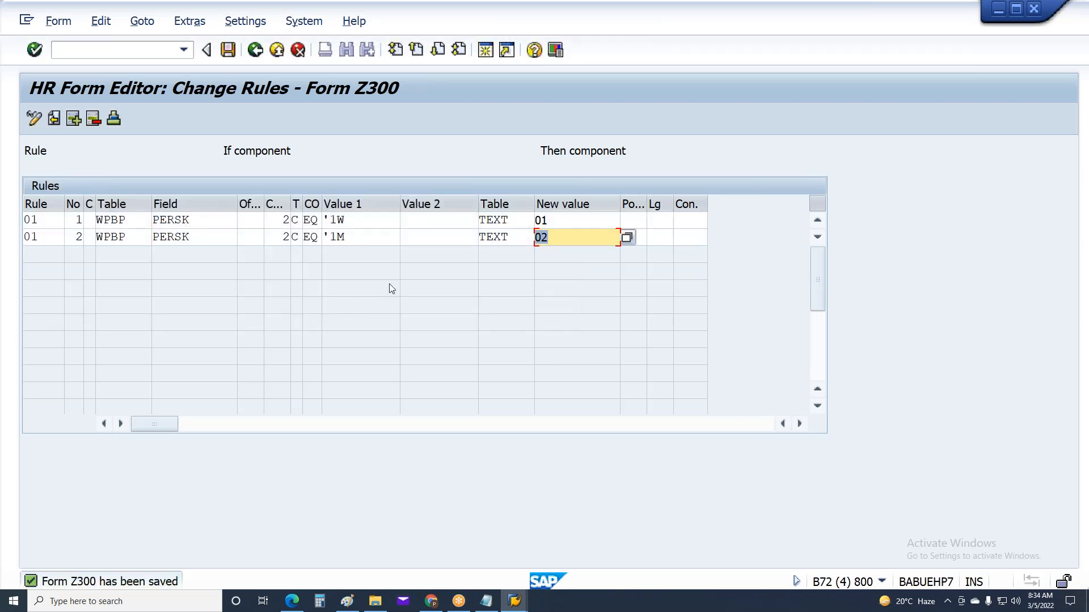
click(432, 225)
click(417, 237)
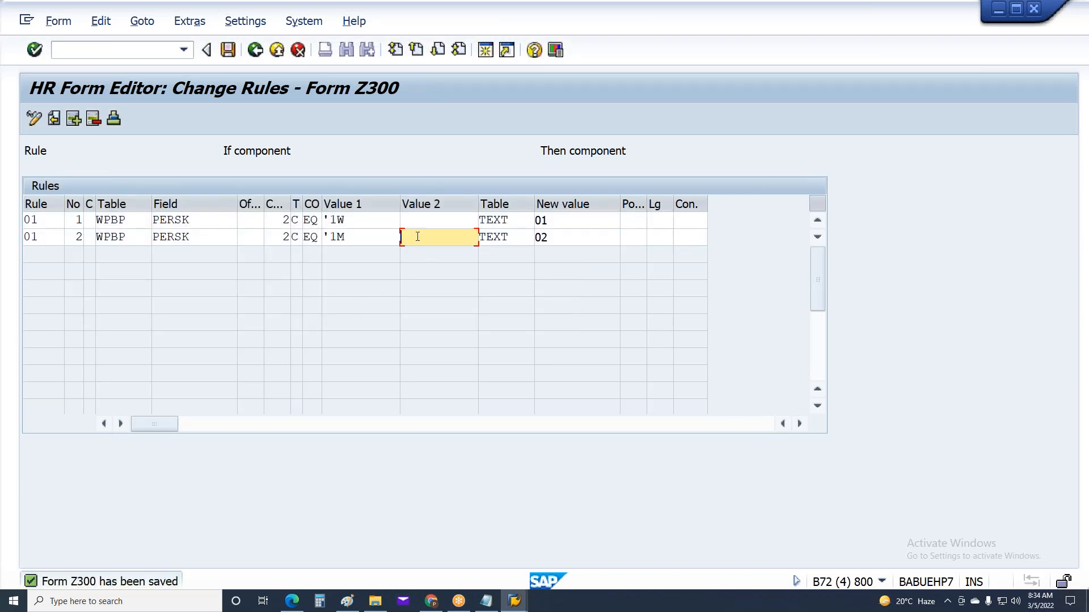
click(564, 237)
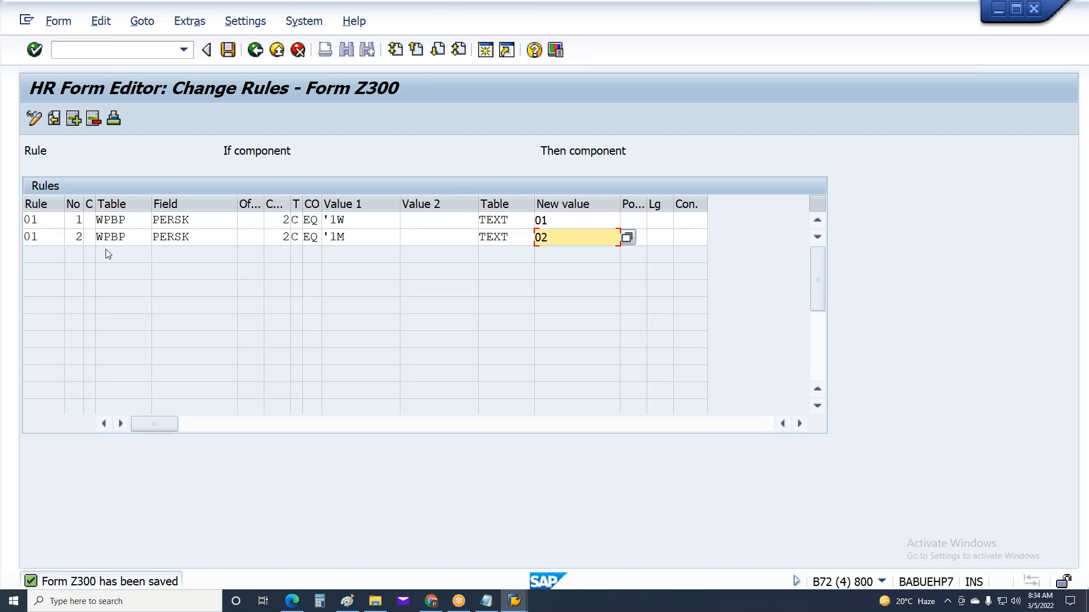
click(48, 227)
click(50, 237)
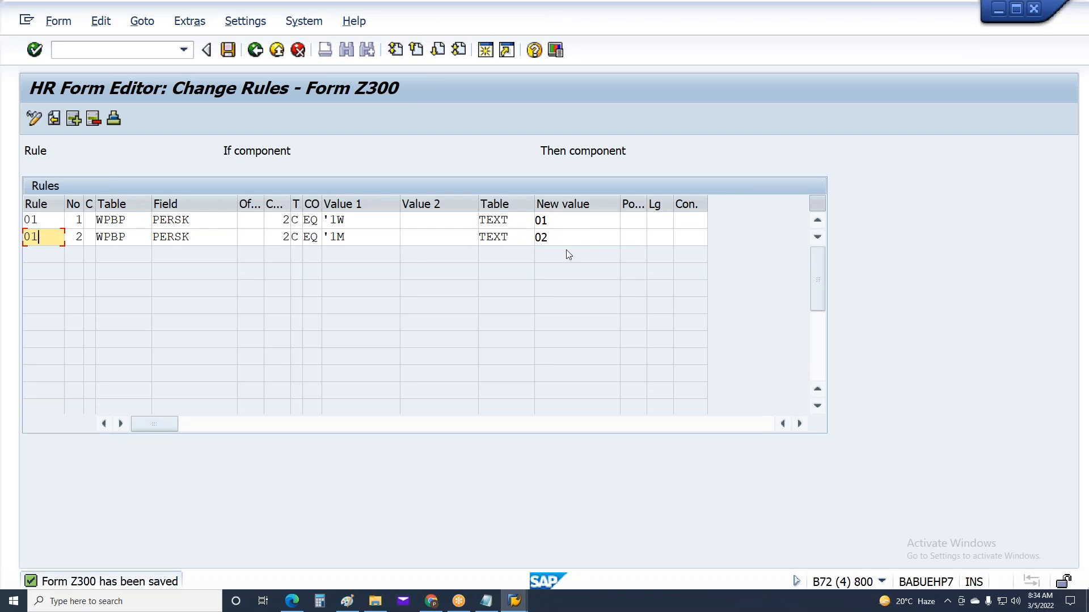
Step: Save and leave the rules, and open the single fields of form Z300 for changing
key(ctrl+s)
key(ctrl+s)
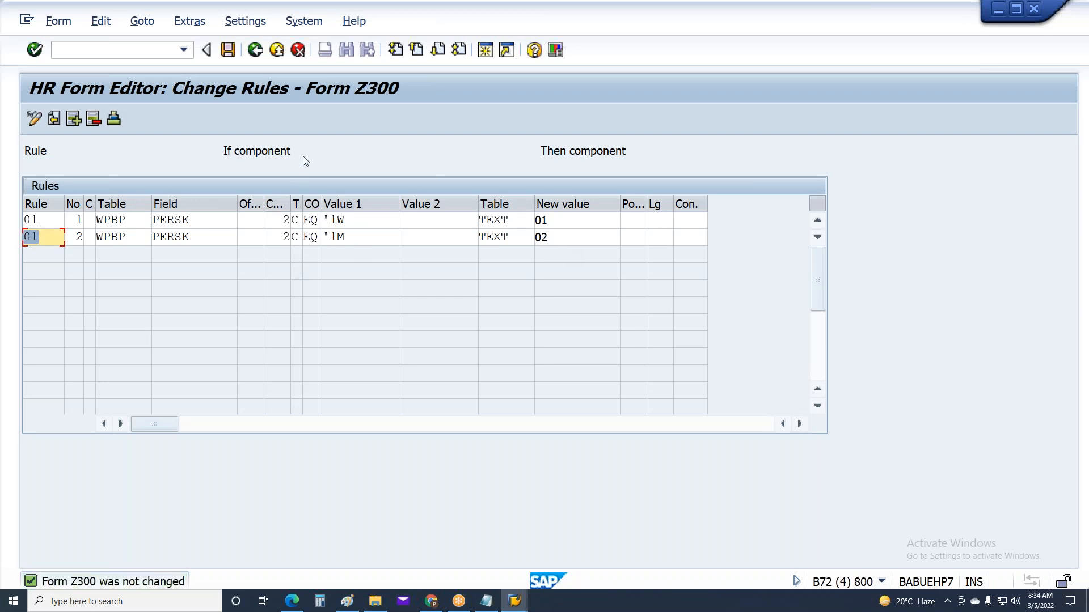
key(F3)
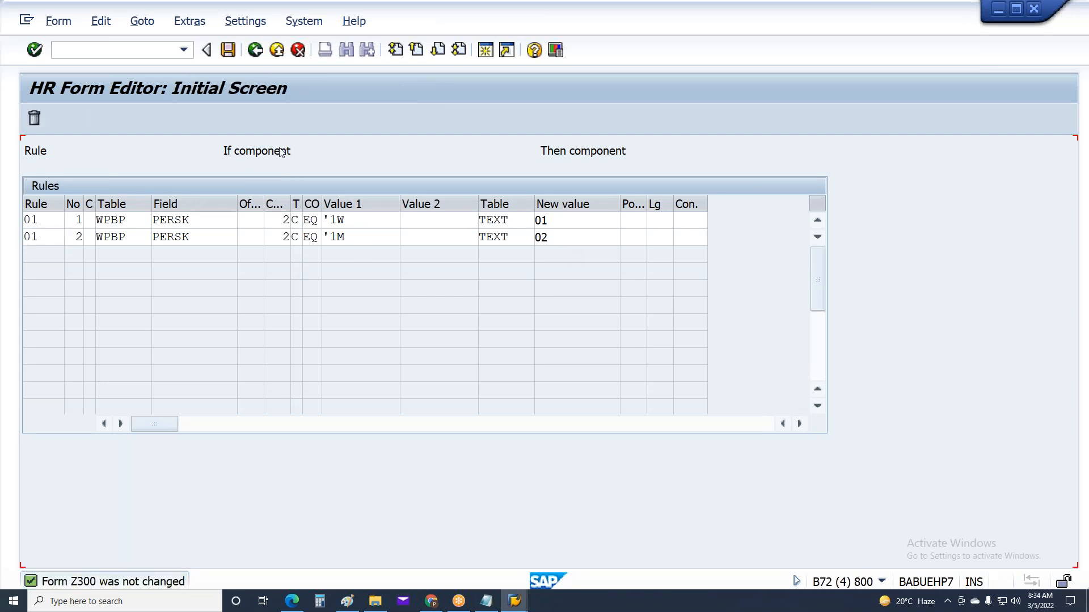
click(85, 328)
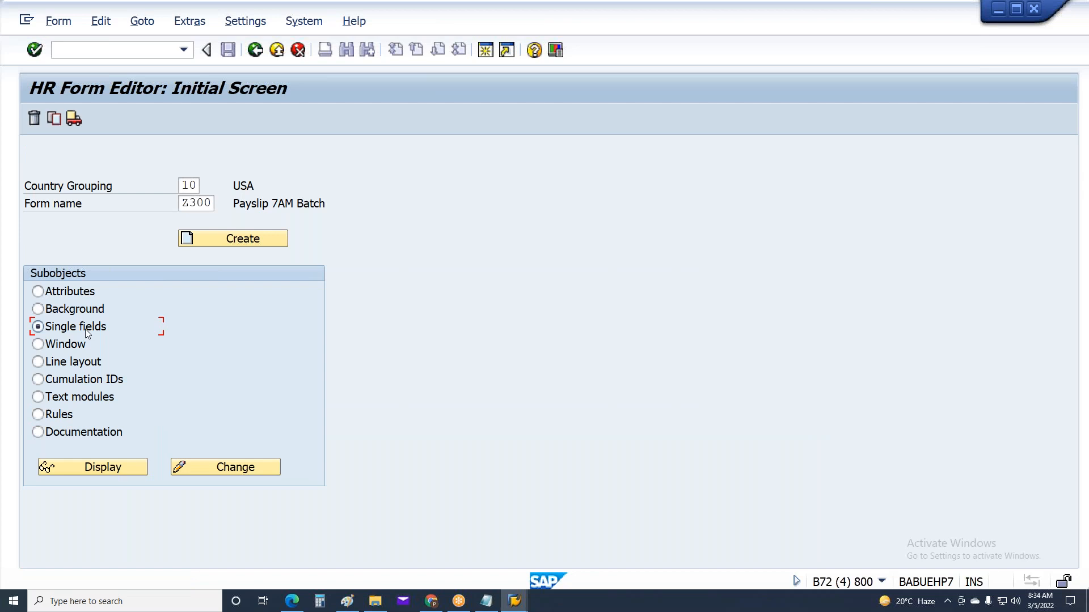
click(245, 471)
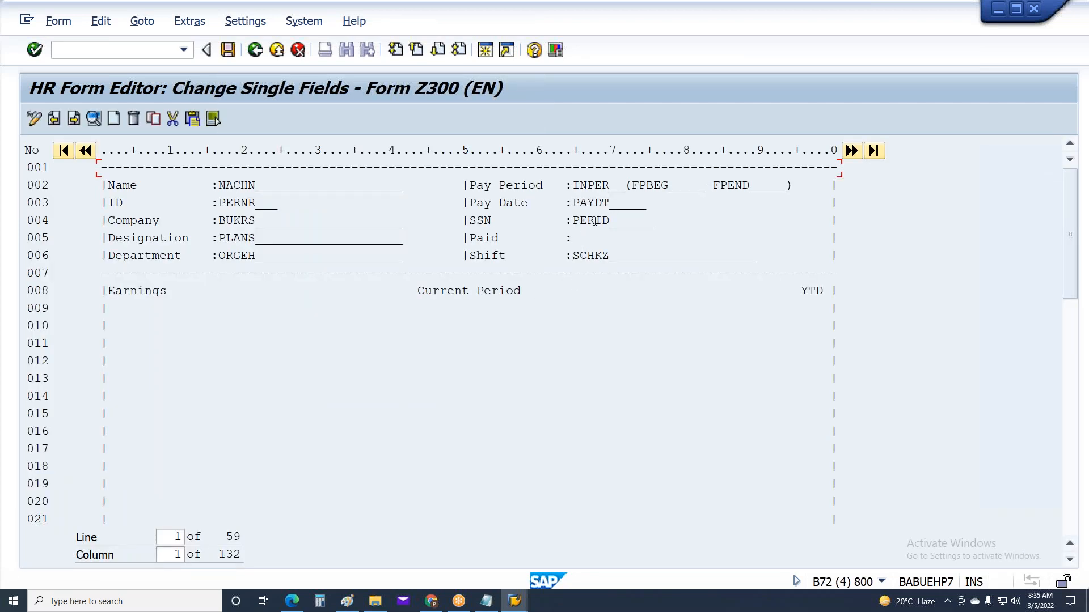
Step: Create a single field on line 5 right after the Paid label, using table WPBP and table field PERSK
click(508, 238)
click(114, 118)
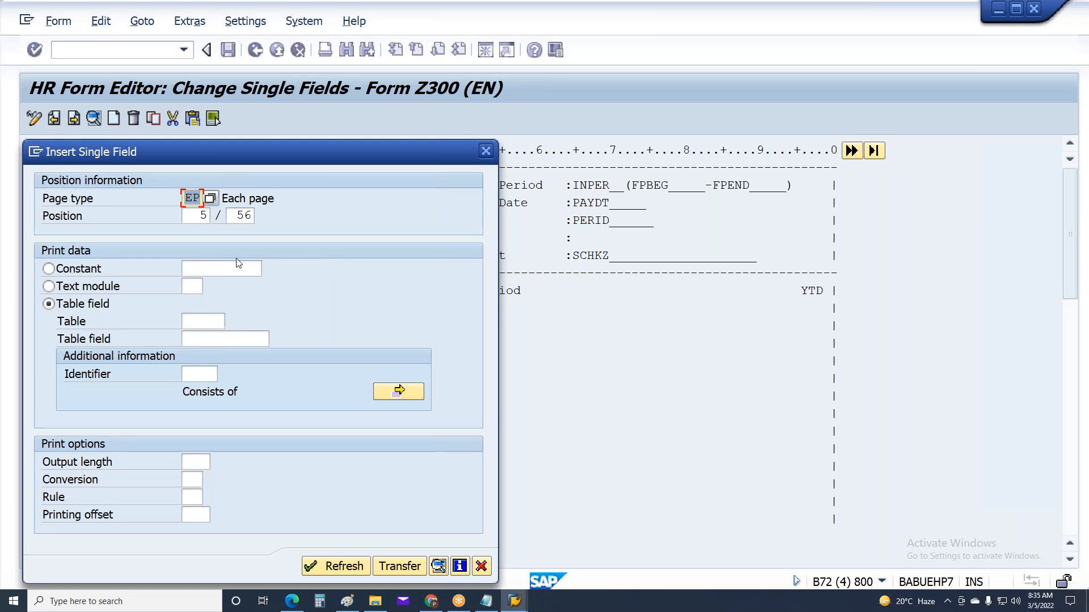
click(198, 318)
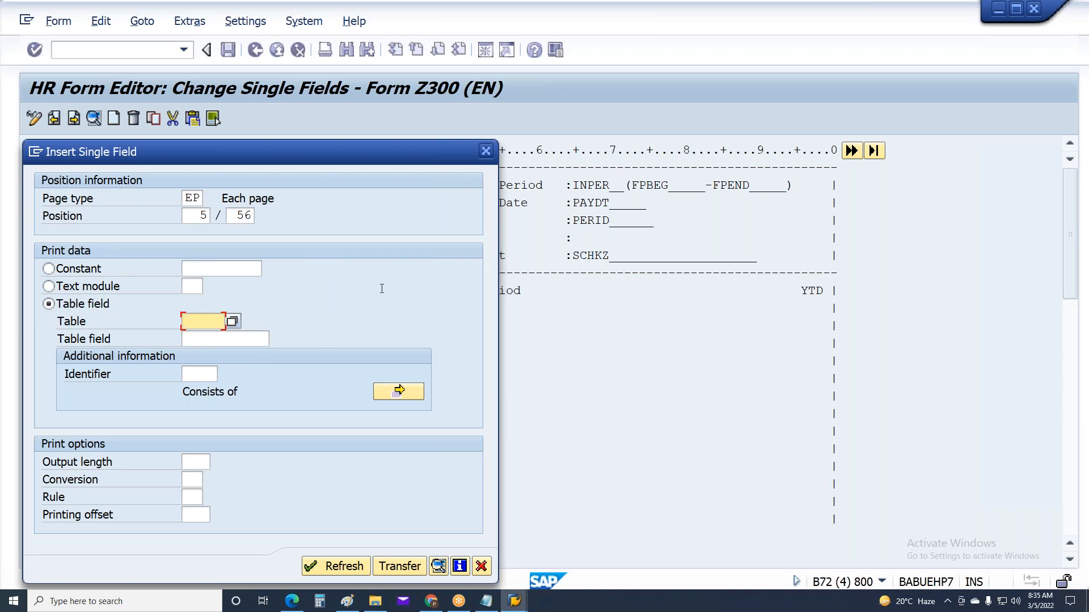
text(OUTWP)
key(Tab)
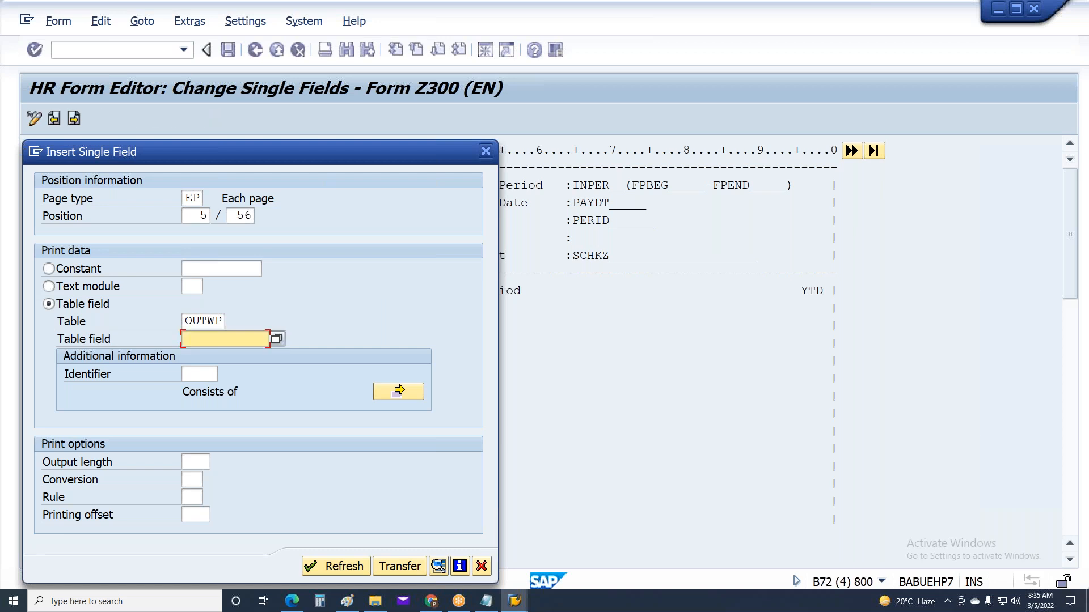
double_click(198, 321)
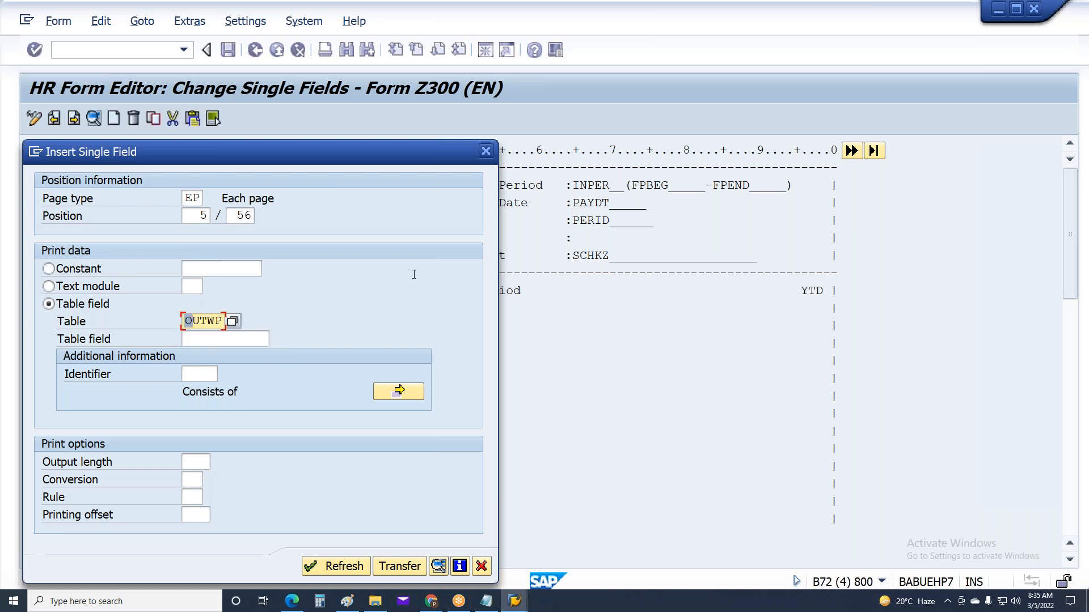
text(WPBP)
key(Caps_Lock)
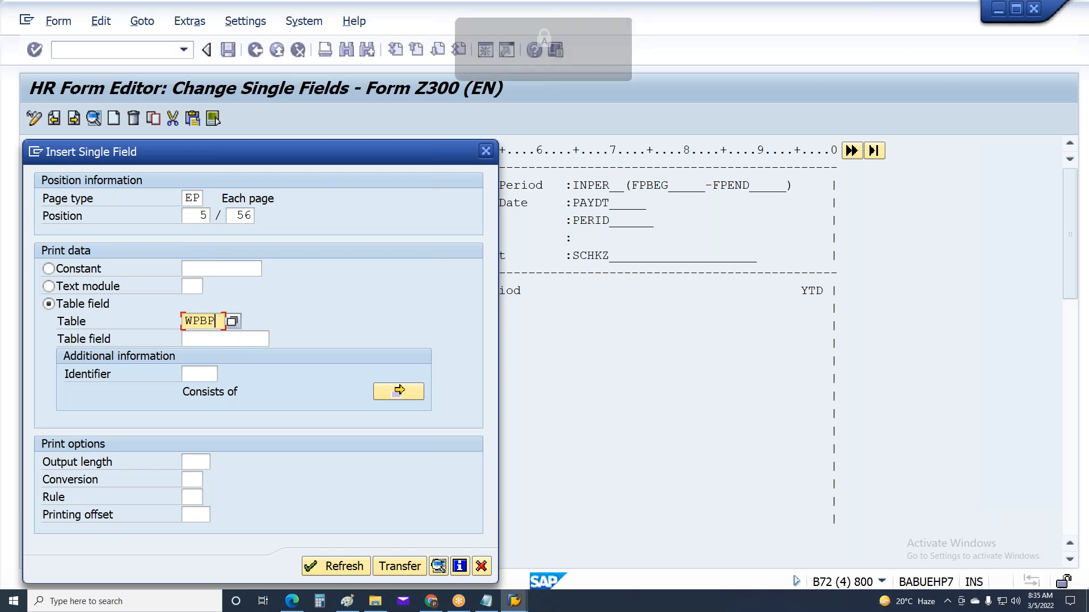
click(199, 339)
click(276, 339)
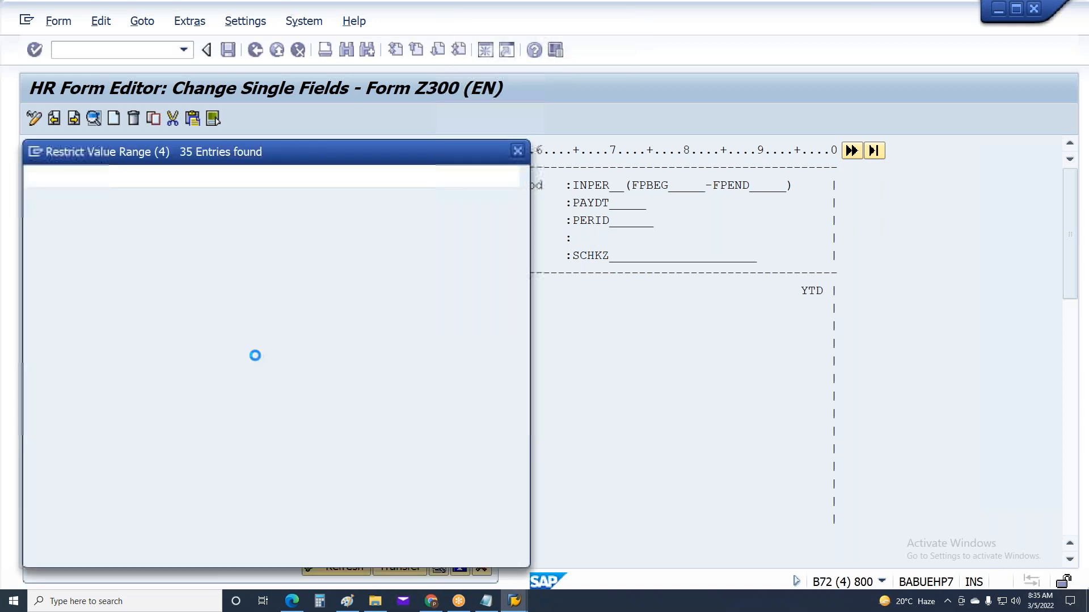
scroll(122, 466, down, 2)
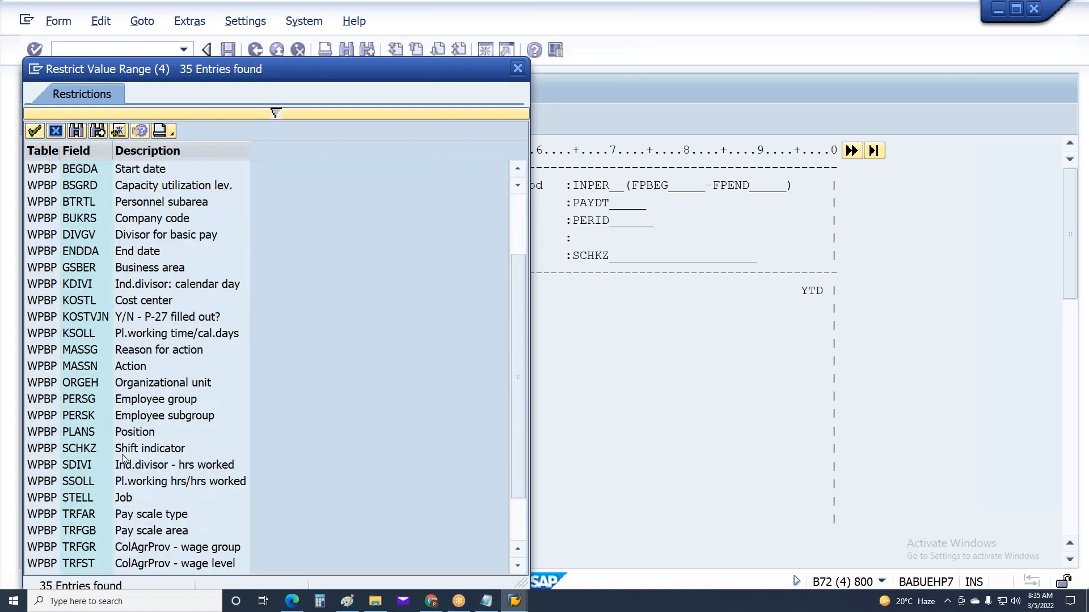
double_click(86, 417)
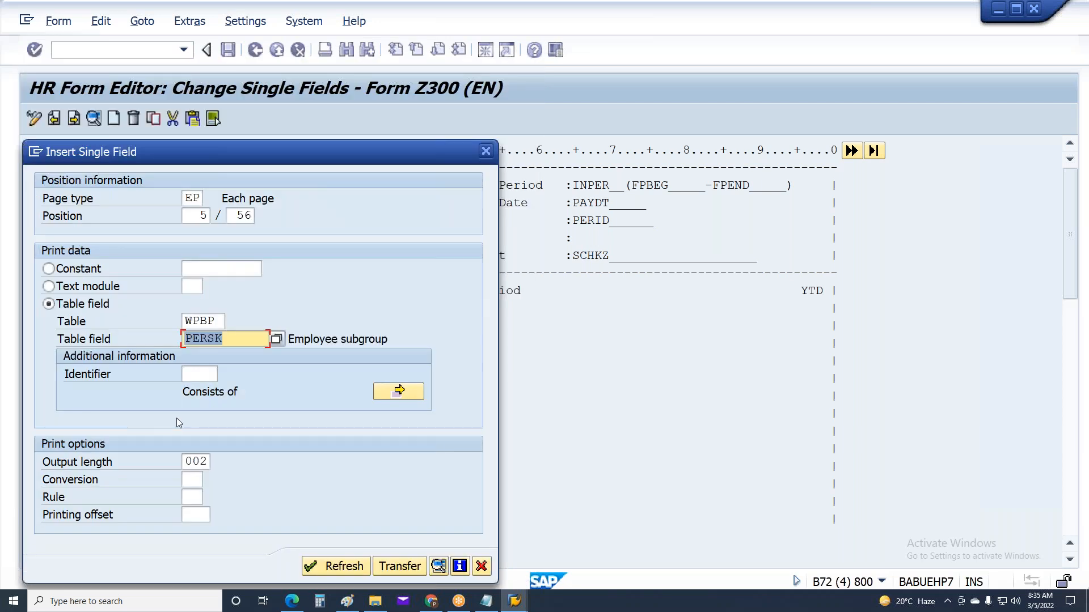
Step: Set the field's output length to 5 and check the available conversions without choosing one
click(187, 461)
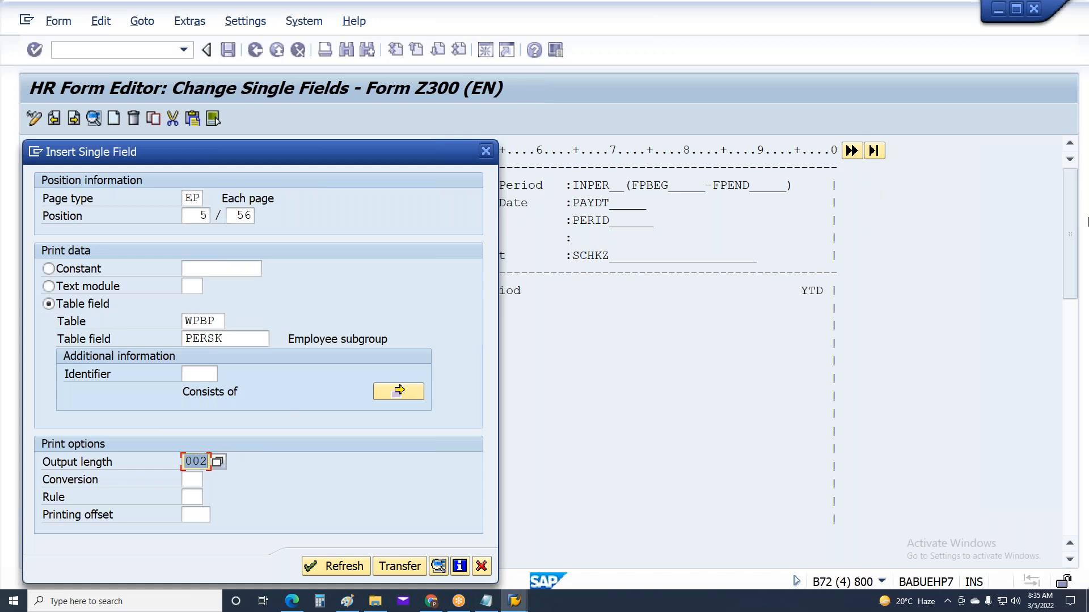
text(5)
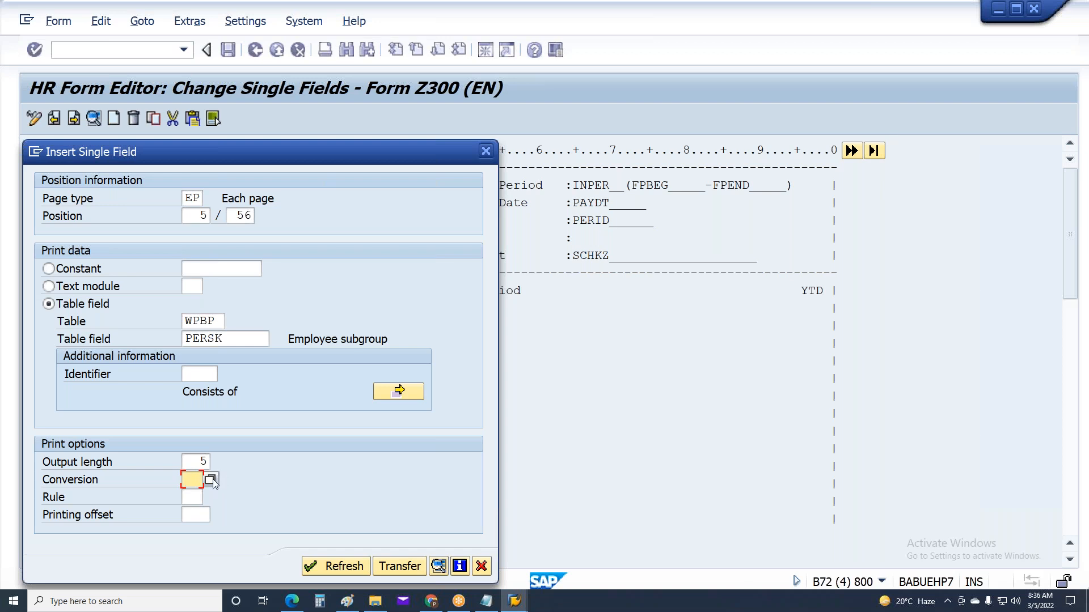
click(211, 482)
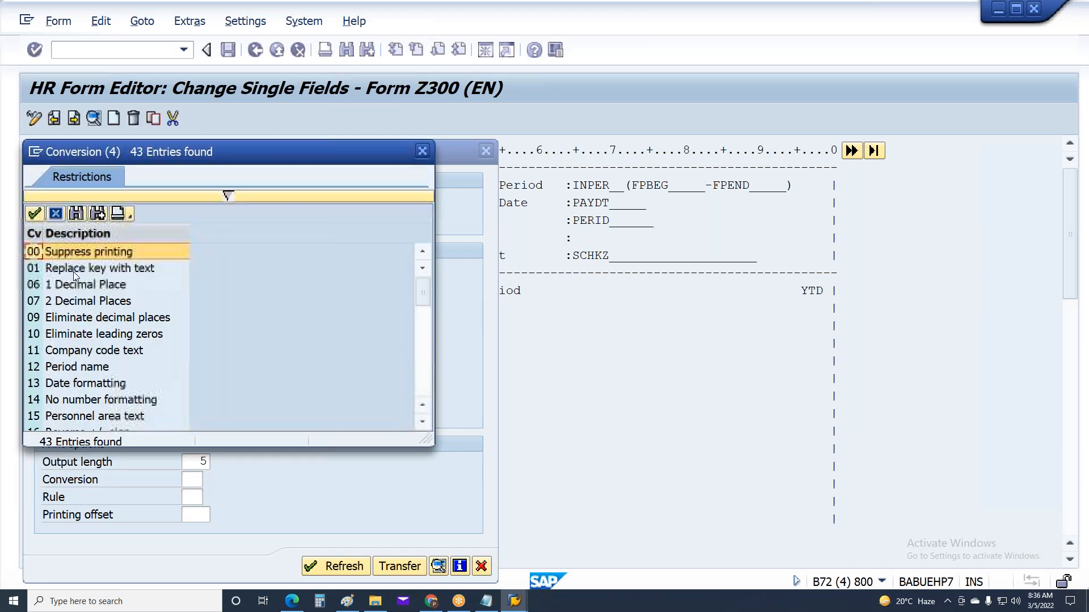
click(423, 151)
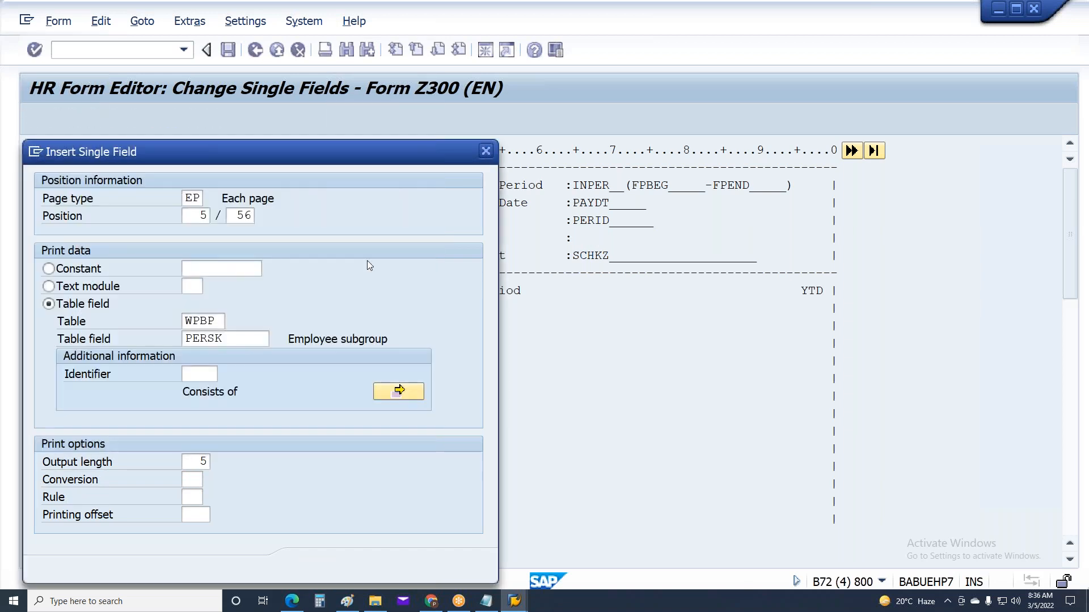
click(195, 498)
click(190, 482)
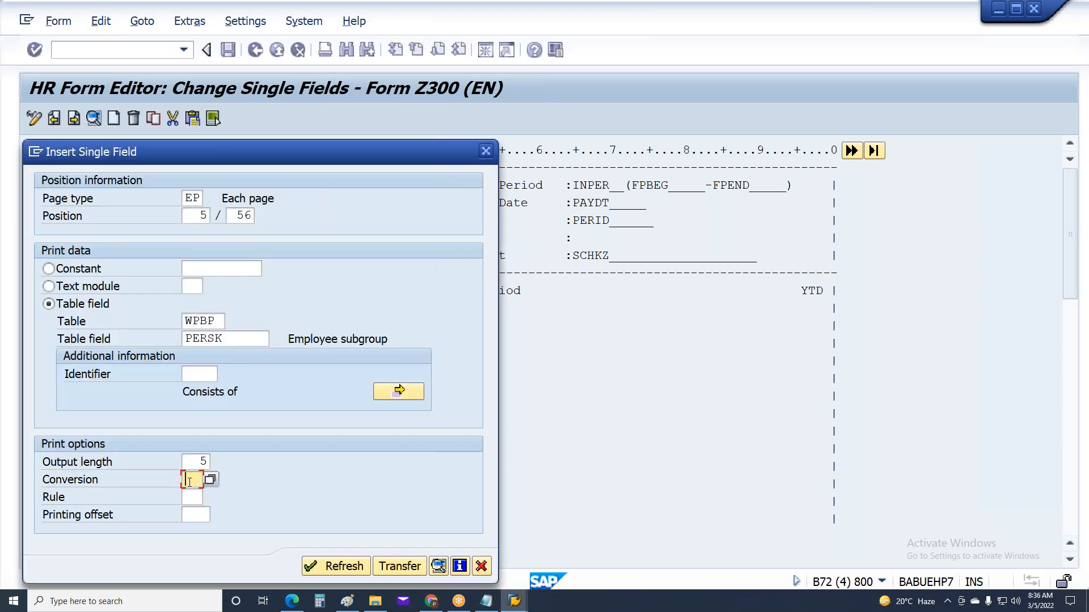
Step: Assign rule 01 to the PERSK field, transfer it to the form, and save in the customizing request
click(193, 499)
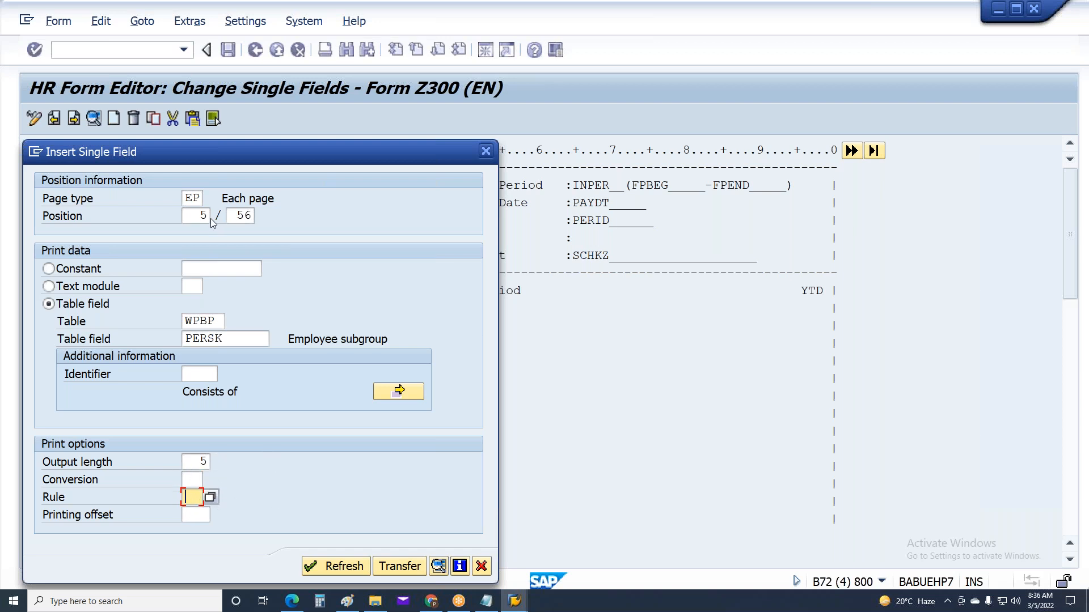
click(194, 323)
click(196, 339)
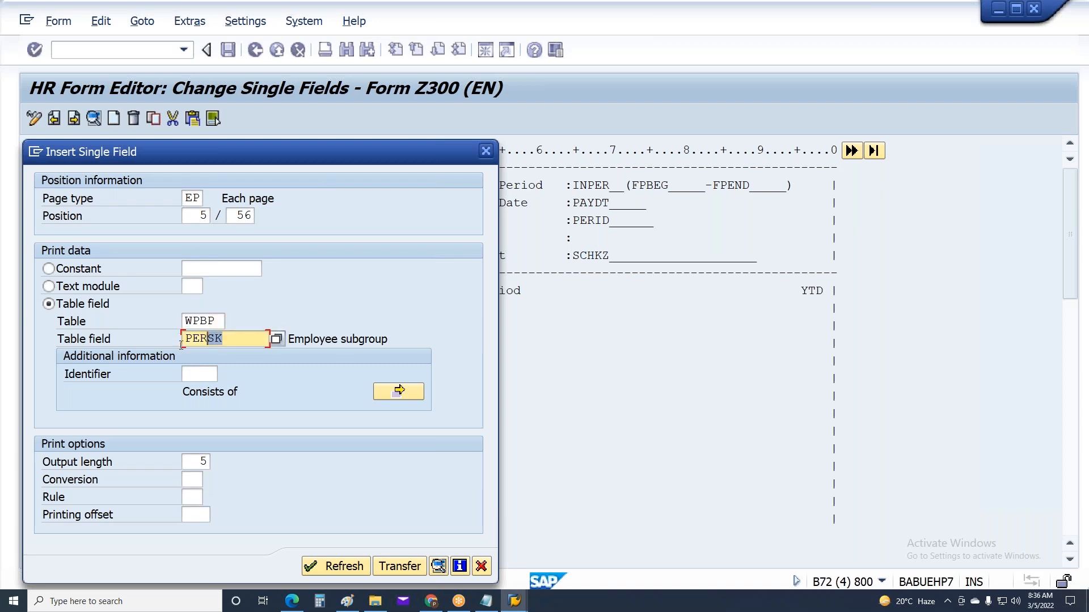
click(195, 498)
click(209, 499)
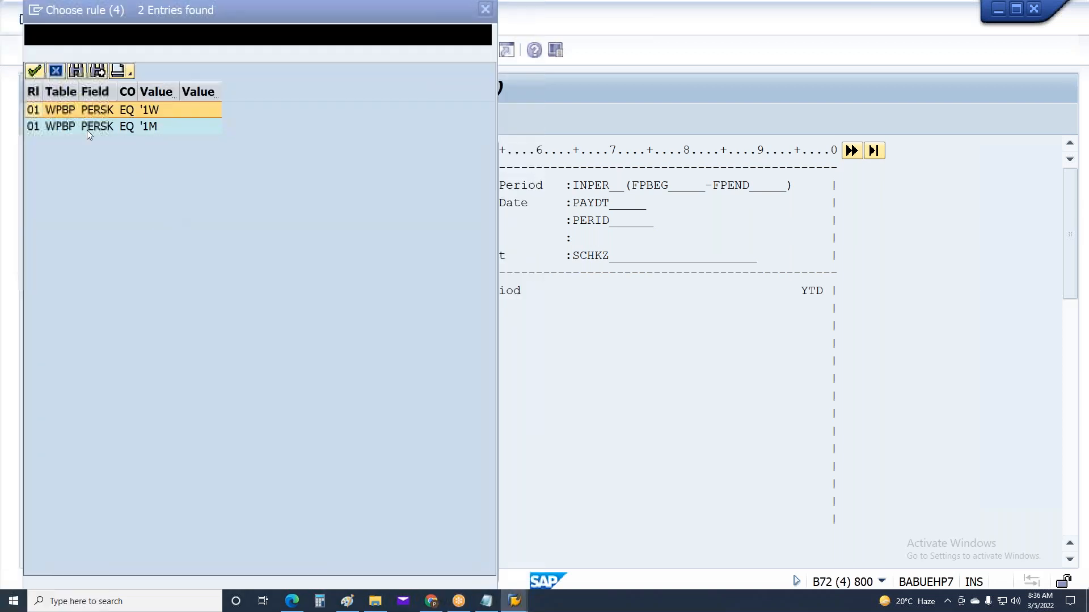
double_click(35, 108)
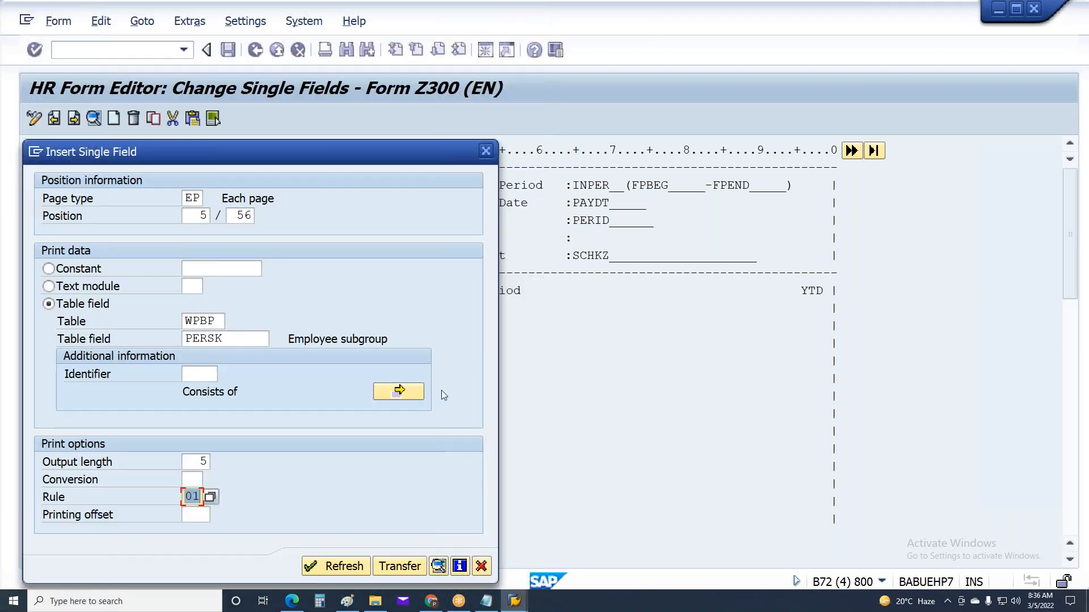
click(412, 566)
key(ctrl+s)
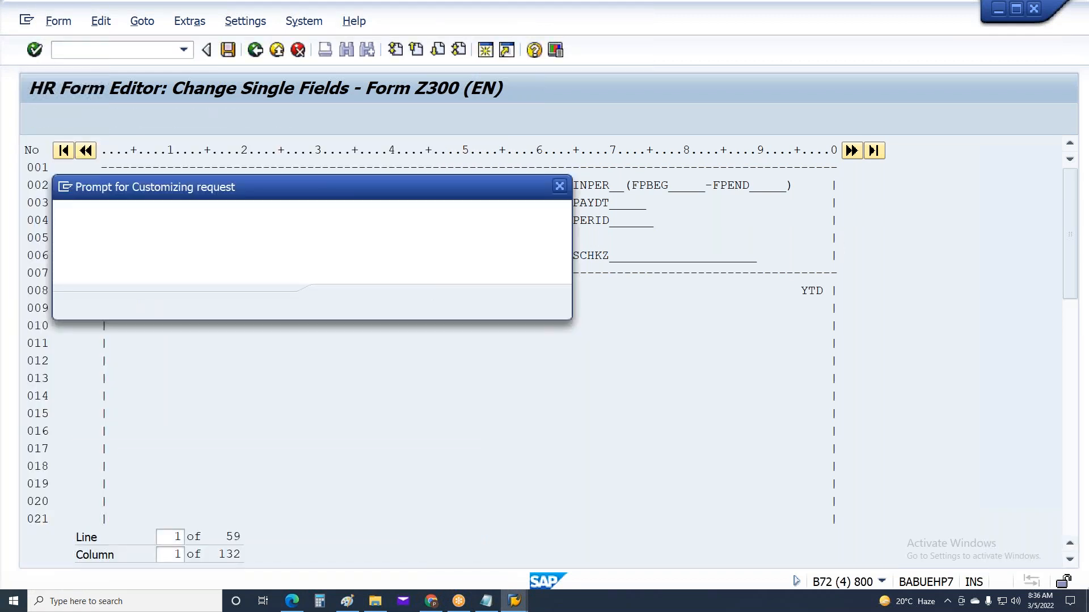
key(Return)
Step: Switch to the Remuneration Statements session, rerun the payslip with form Z300 to check the Paid line, and return to the selection
key(alt+Tab)
click(506, 609)
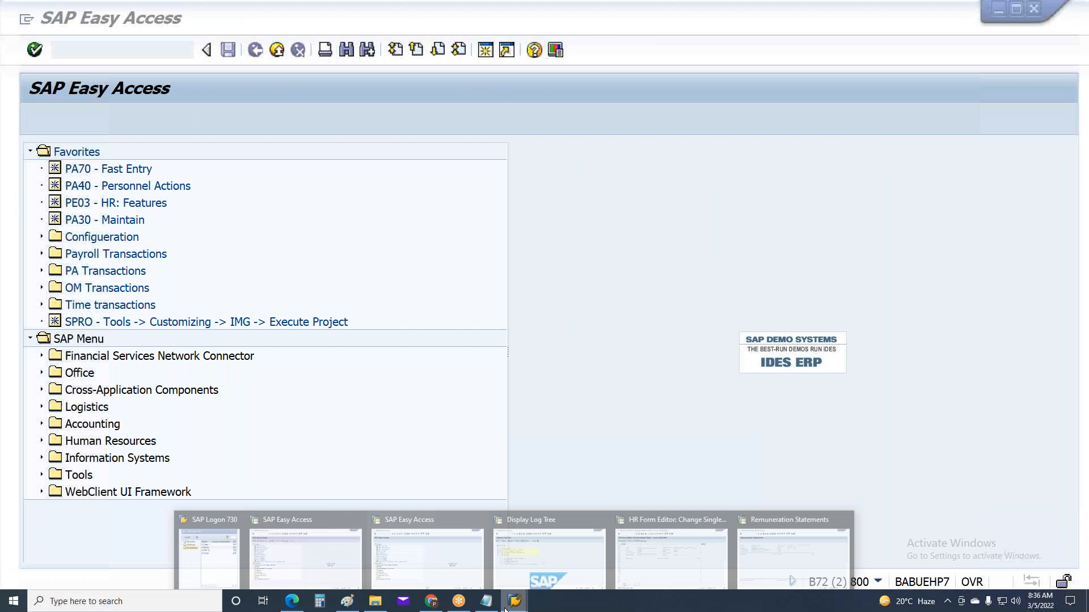
click(539, 553)
mouse_move(514, 601)
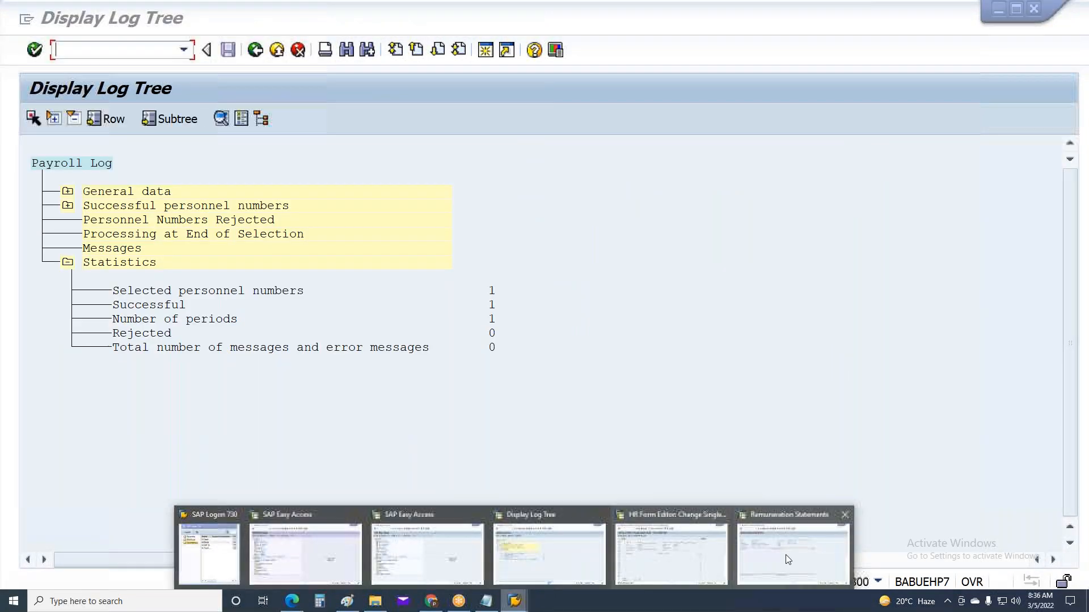
click(788, 553)
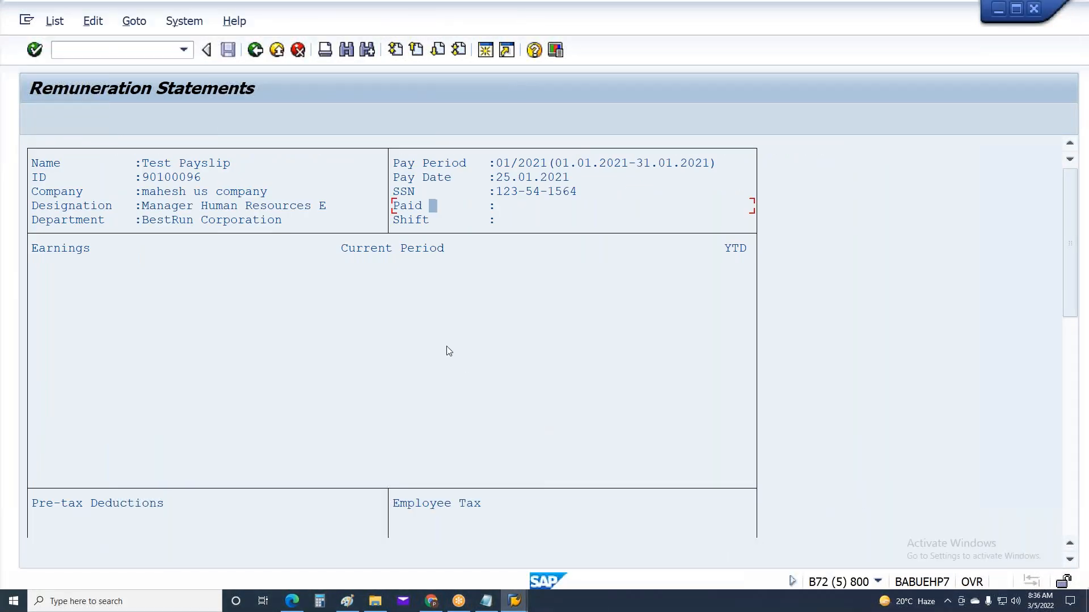
key(F3)
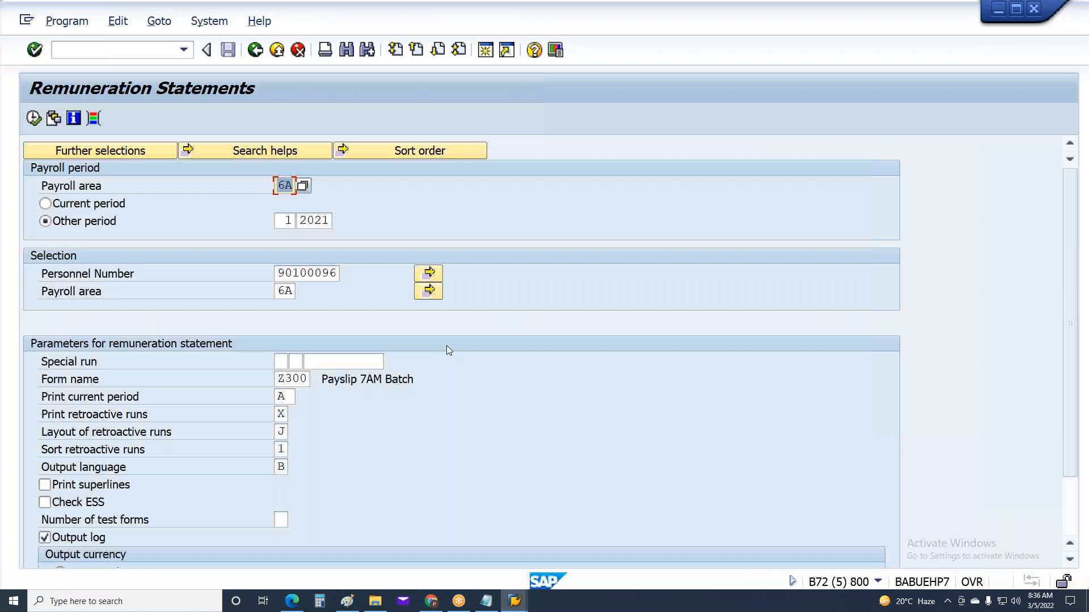
key(F8)
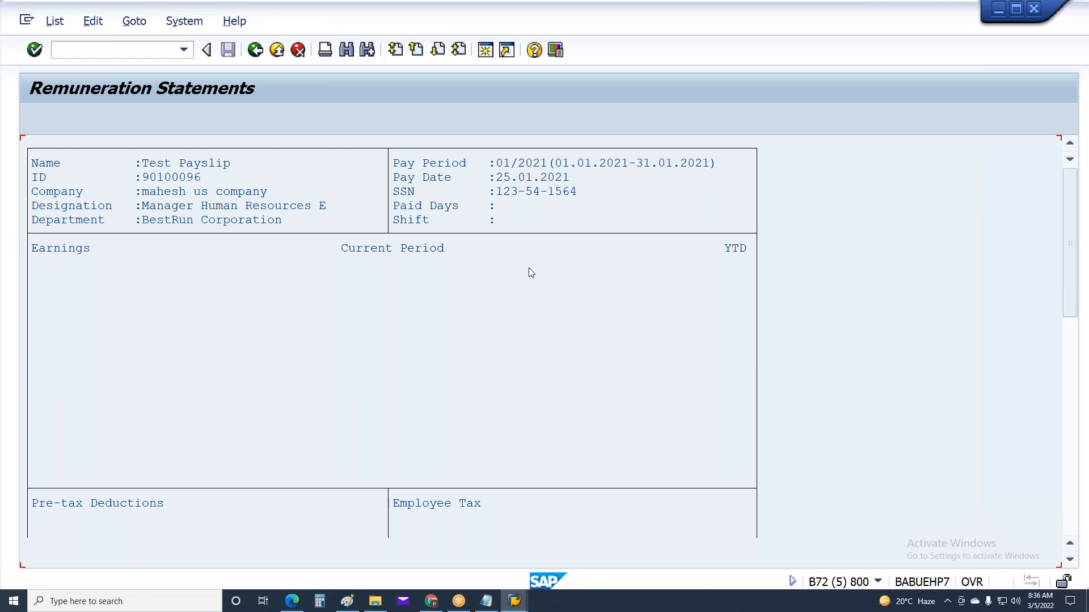
key(F3)
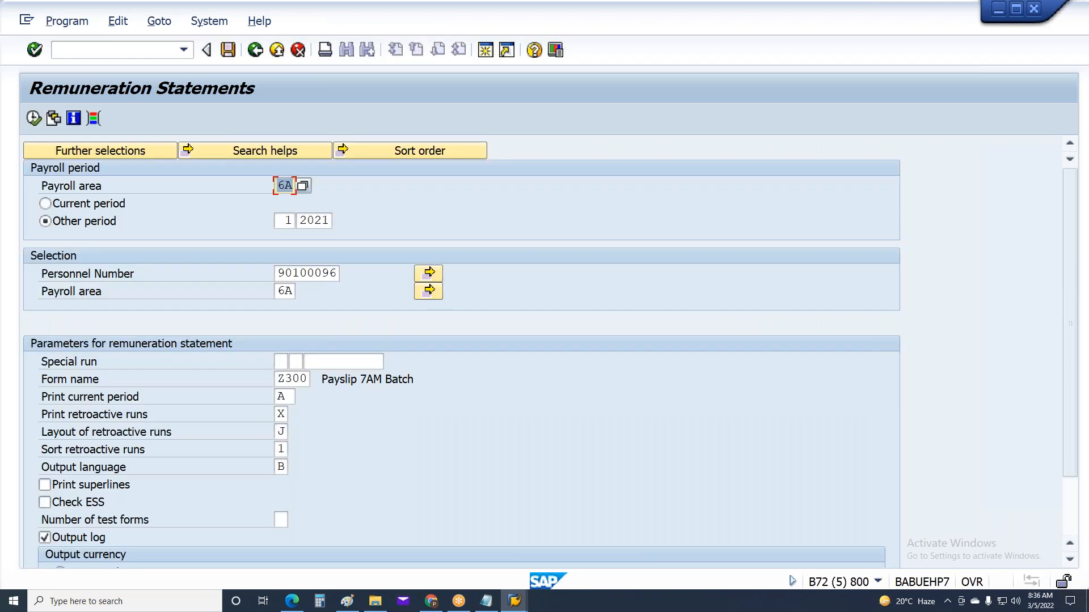
Step: Switch to the payroll log session and exit the log to return to the Payroll Driver selection
click(302, 276)
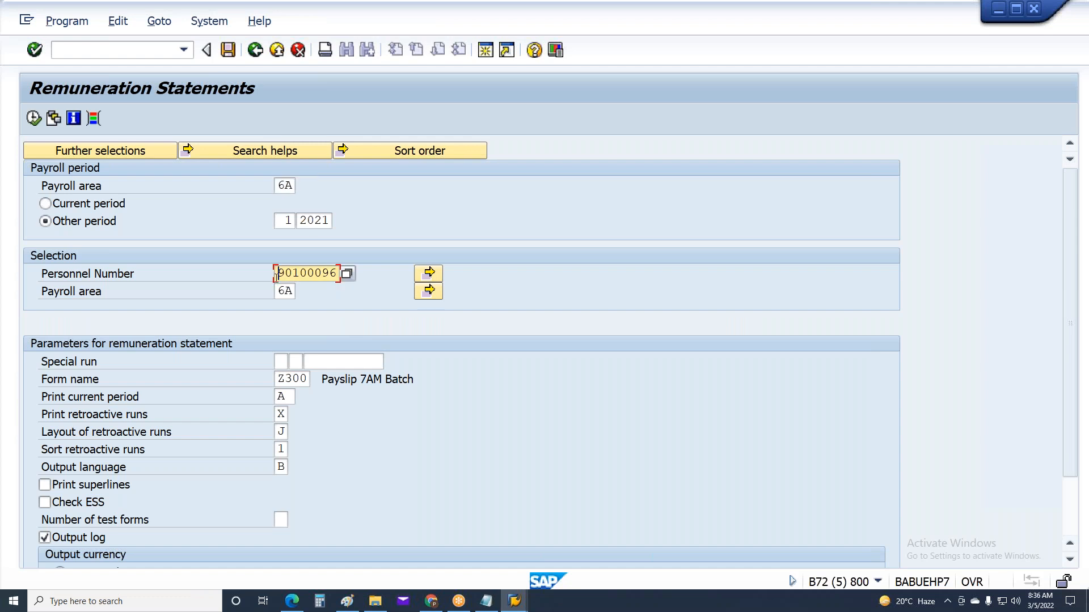
click(515, 602)
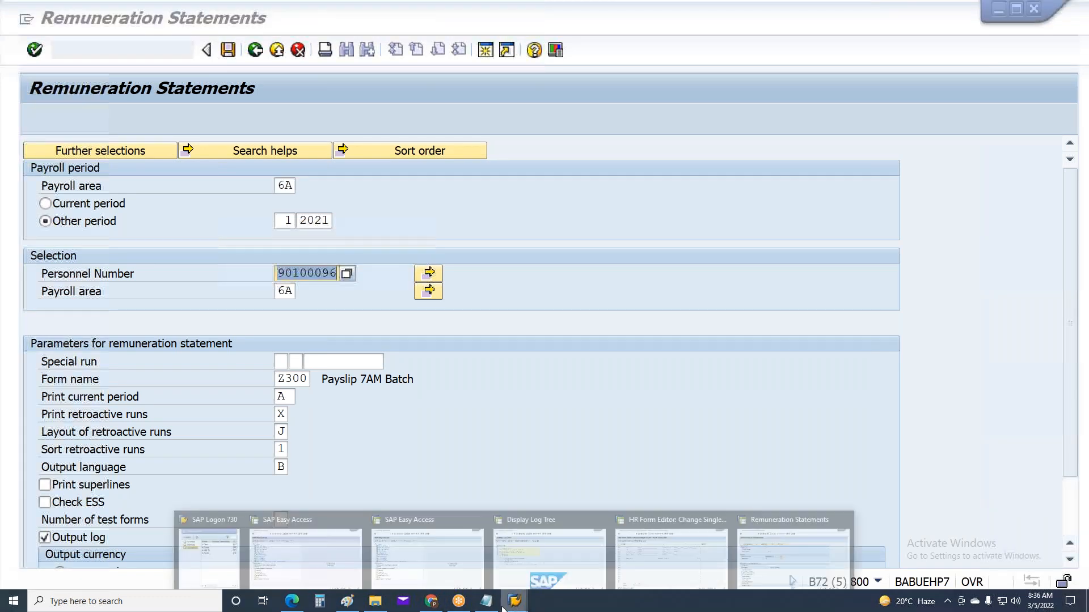
click(508, 557)
key(F3)
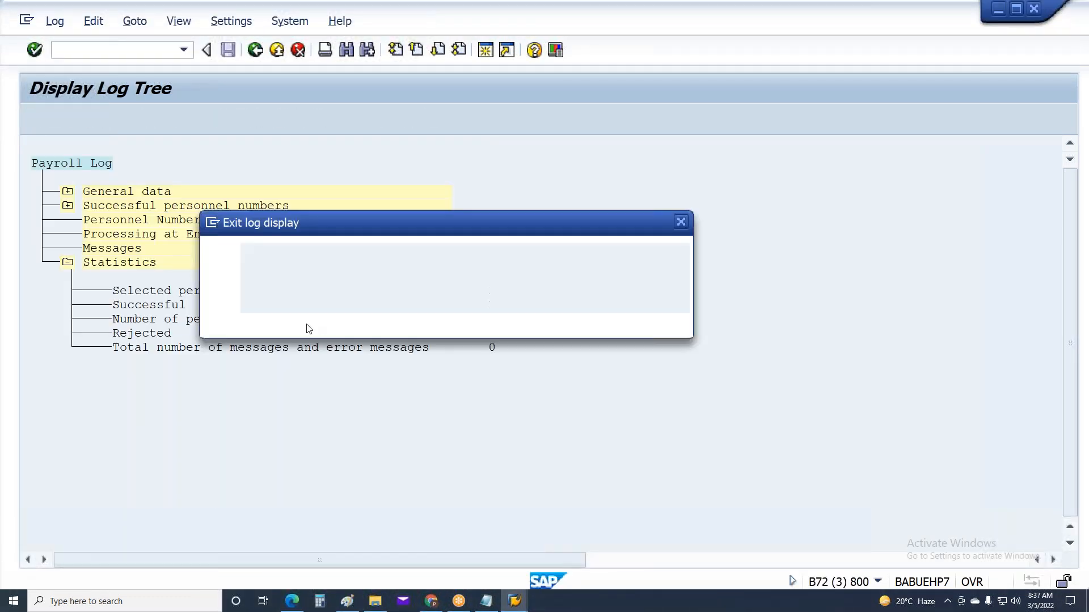
click(300, 319)
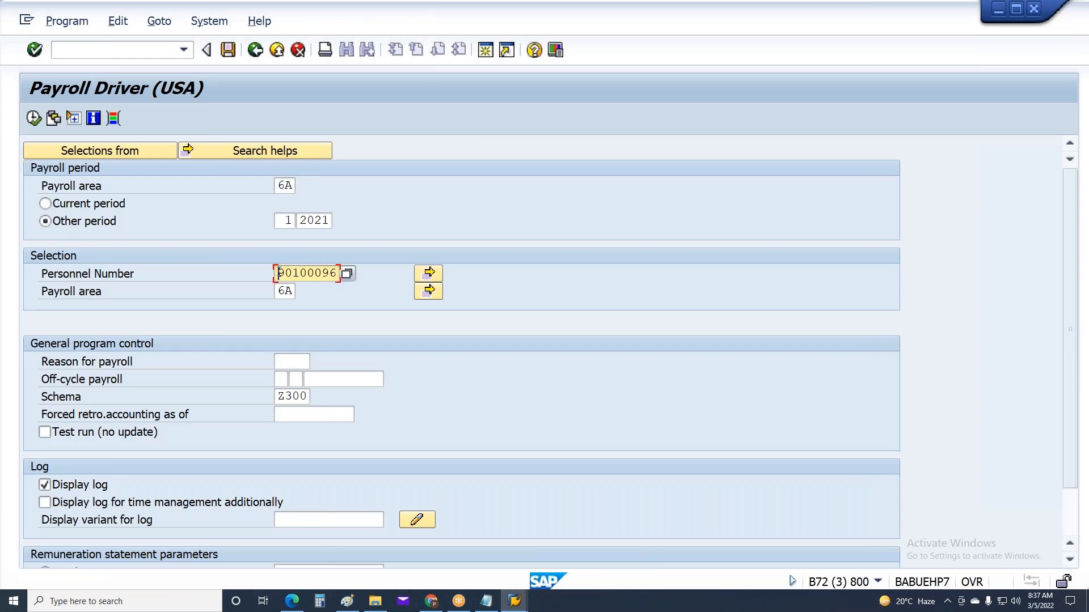
Step: Enter the weekly test employee's personnel number in the Payroll Driver and set both payroll area fields to 6C
key(BackSpace)
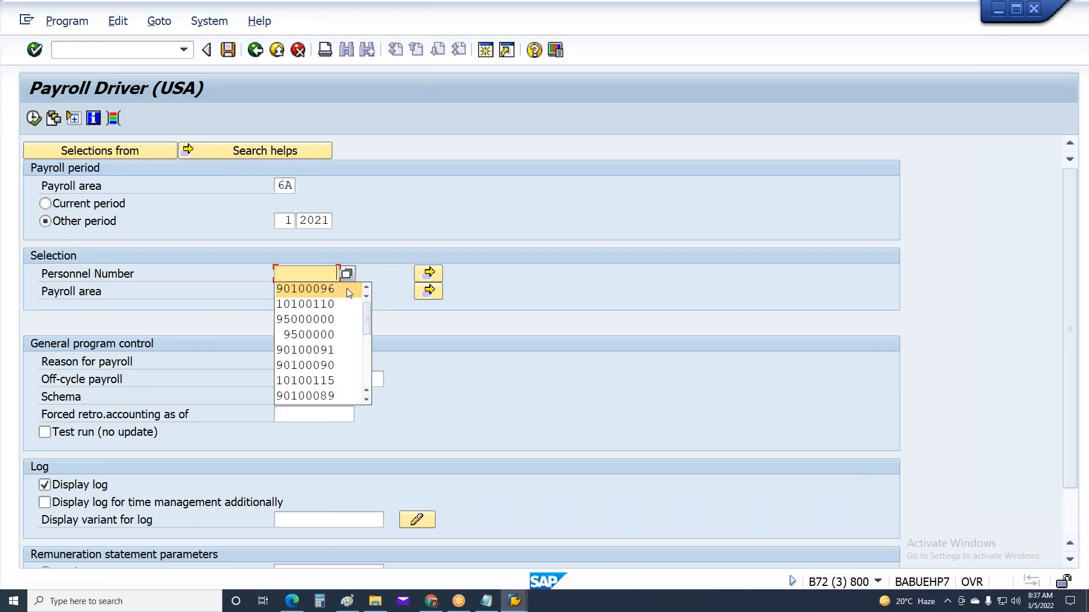
click(324, 380)
key(Return)
key(Tab)
text(6c)
key(Return)
click(286, 186)
double_click(285, 186)
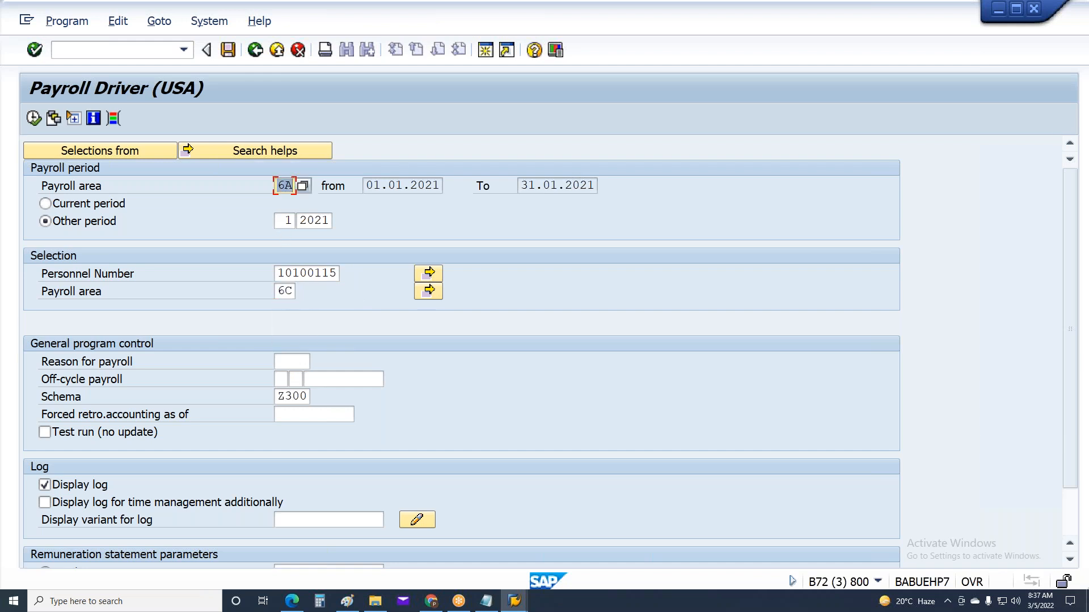
text(6c)
key(Return)
Step: Run payroll with schema Z300 and examine the end of the log for processing errors
key(F8)
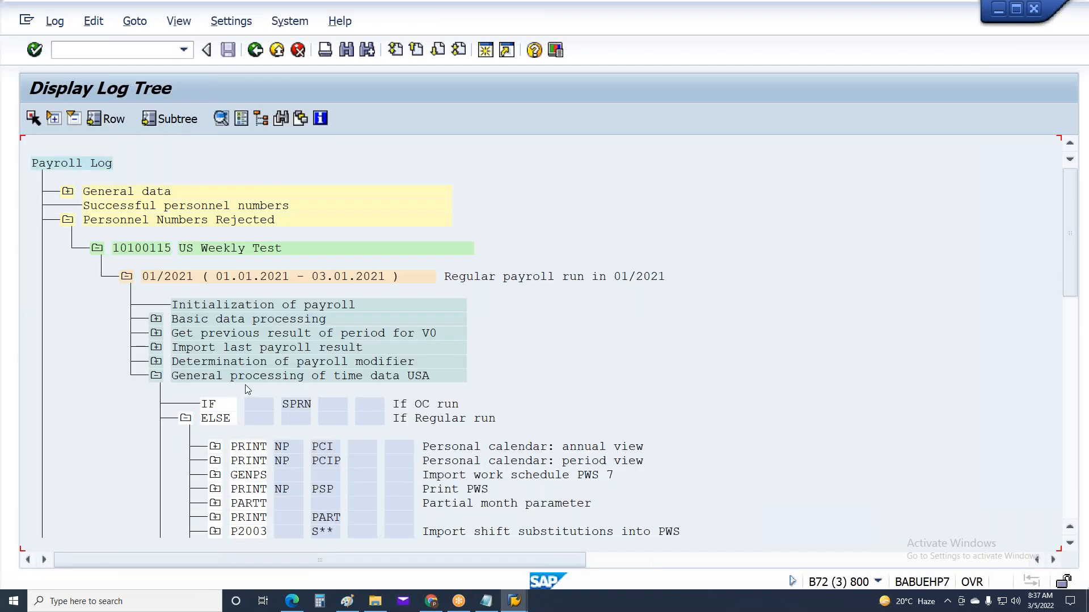
scroll(245, 385, down, 10)
scroll(245, 389, down, 10)
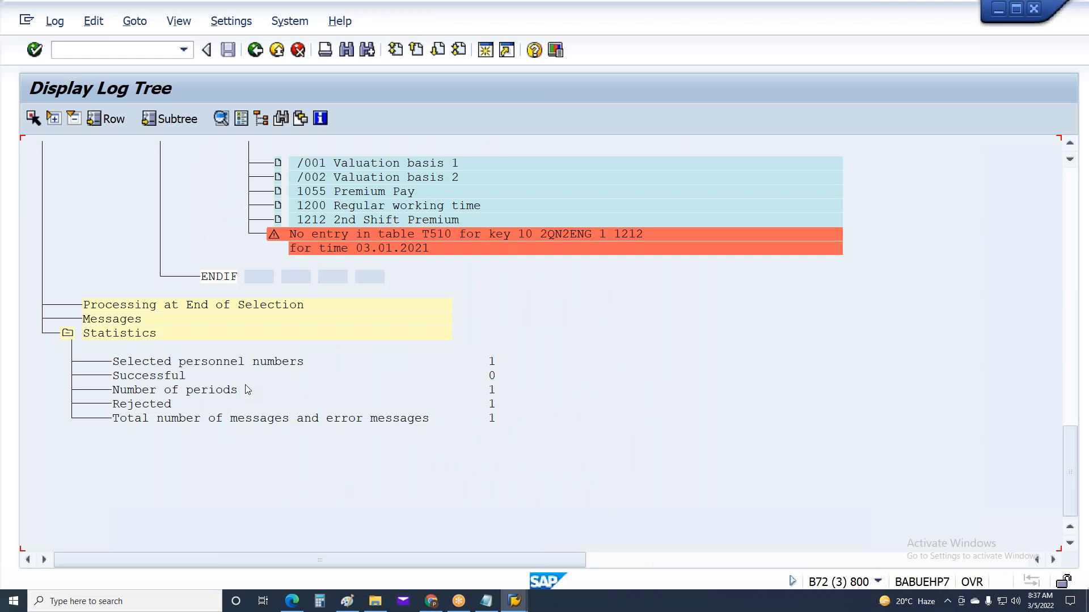
scroll(248, 390, up, 1)
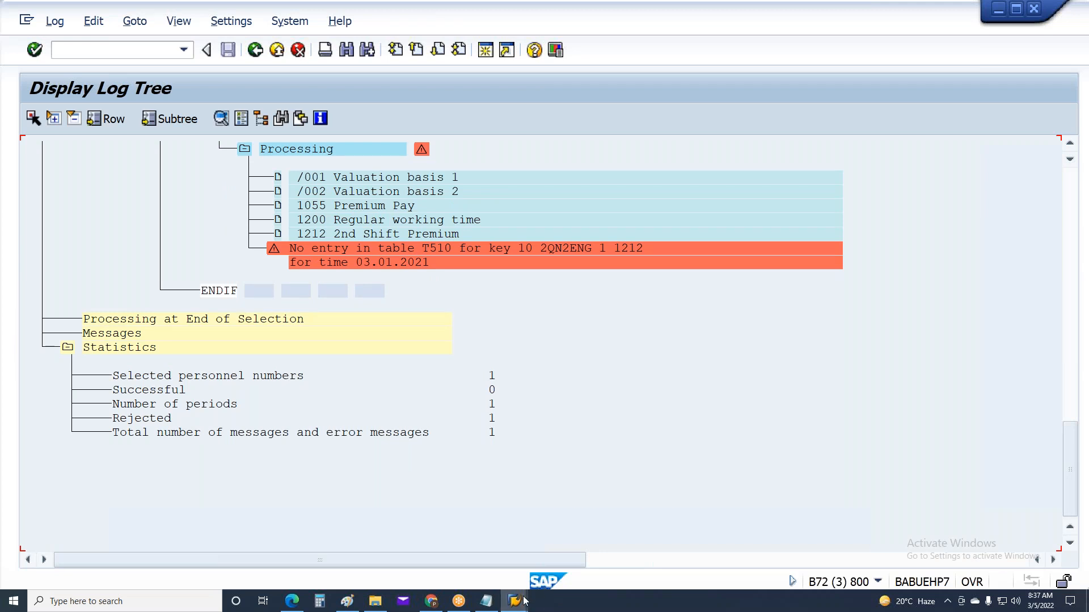
Step: Switch to a free SAP Easy Access session and start transaction SM30
mouse_move(518, 600)
click(399, 557)
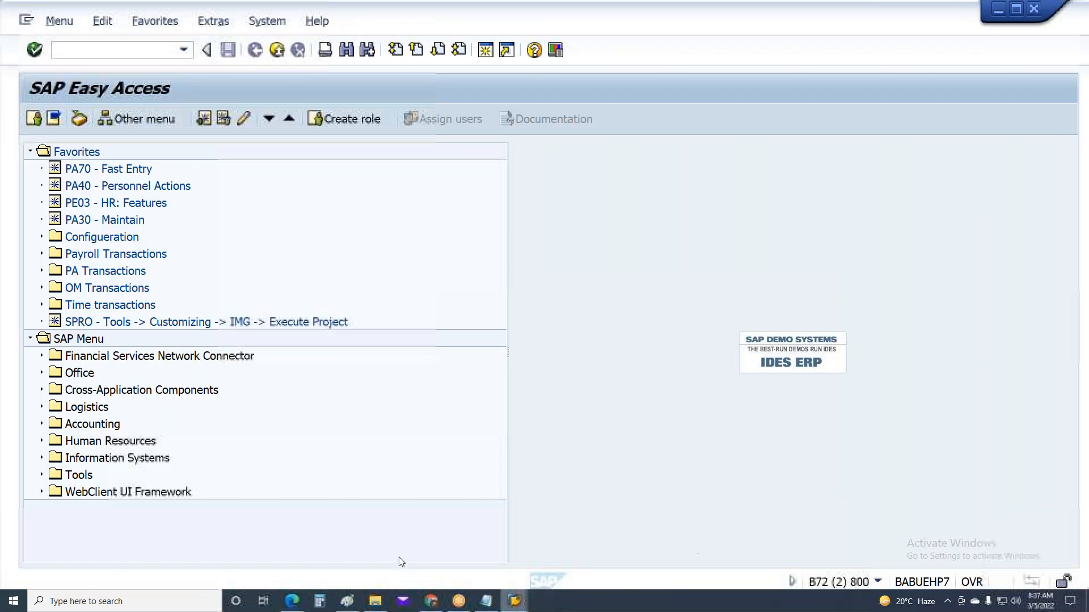
text(sM30)
key(Return)
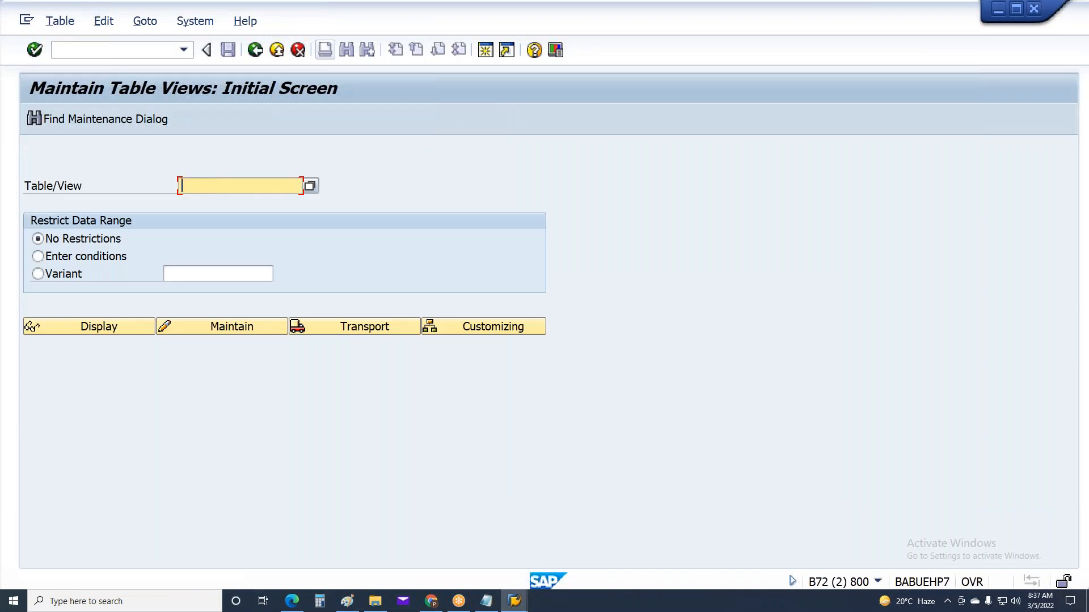
Step: Open view V_512W_B for maintenance with country grouping 10
text(cM)
key(BackSpace)
key(BackSpace)
key(Down)
key(Down)
key(Down)
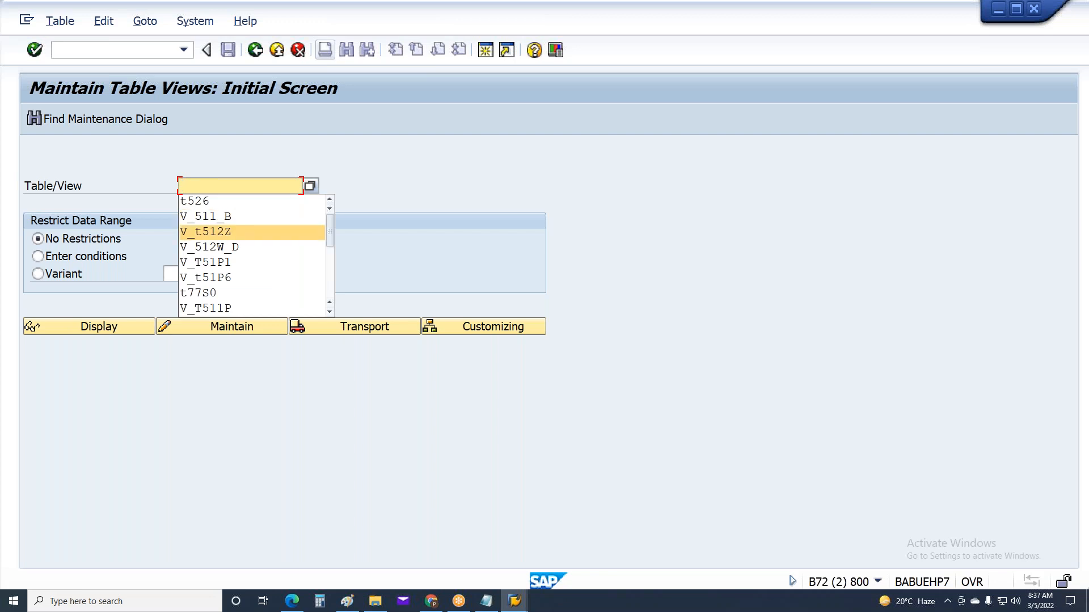
key(Down)
key(Return)
key(BackSpace)
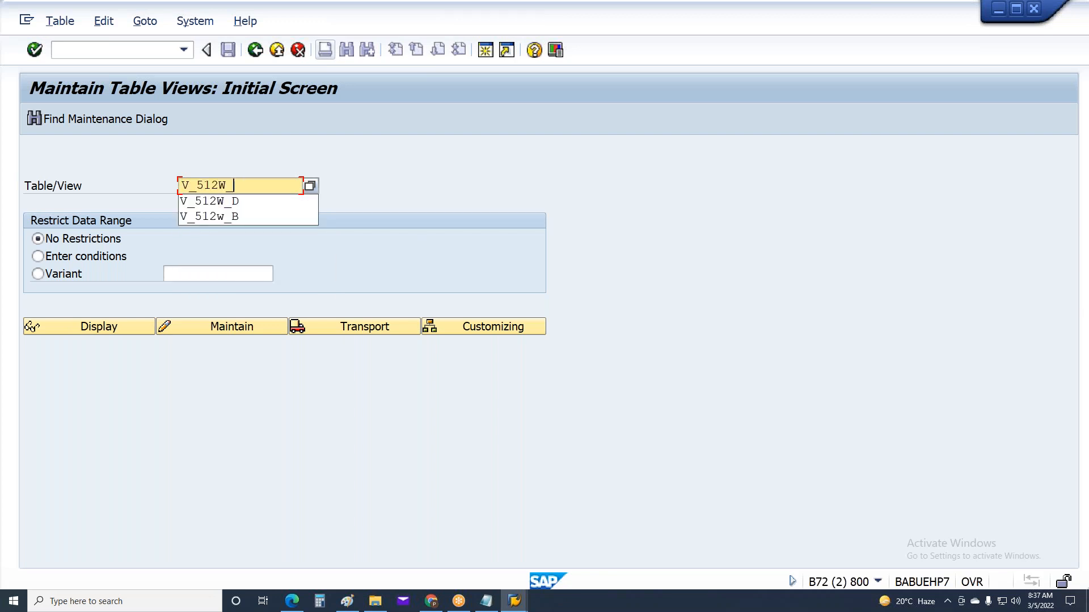
text(B)
key(Return)
click(231, 322)
click(219, 301)
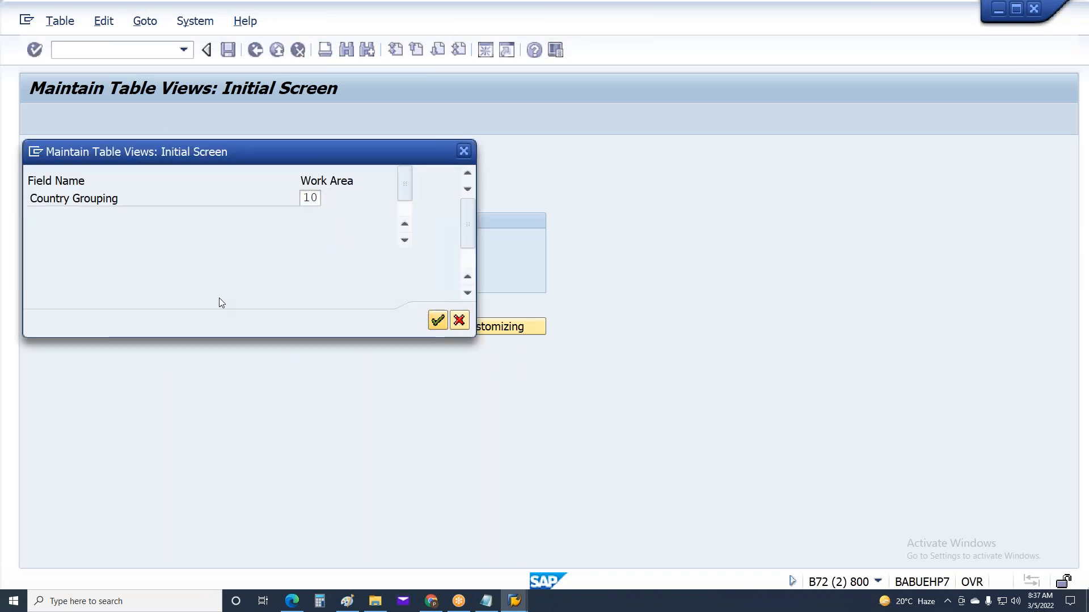
click(445, 325)
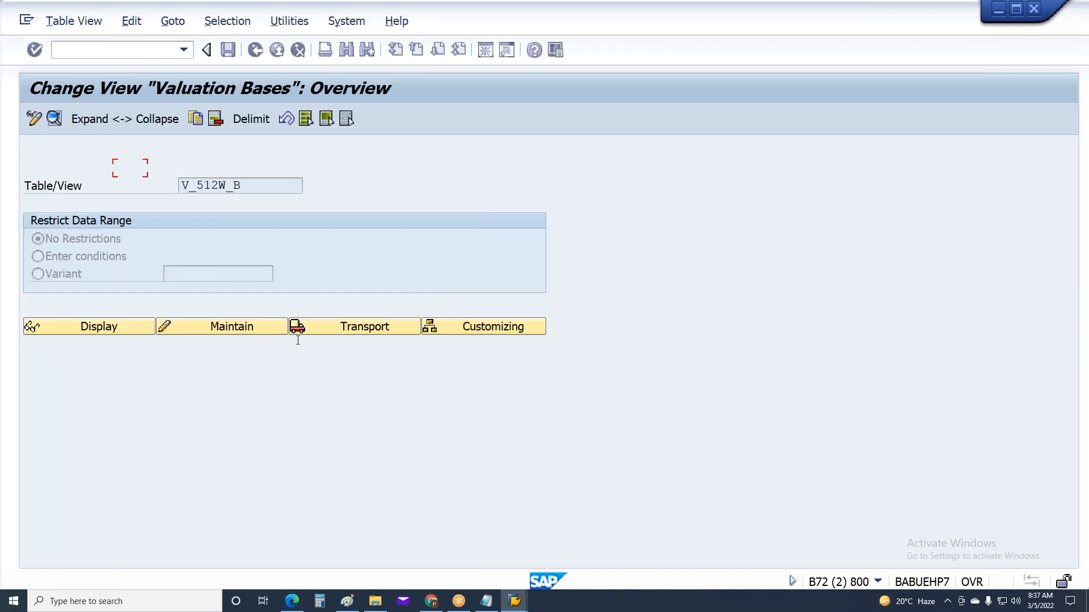
Step: Position the valuation bases list at wage type 1212 and open its details
click(311, 469)
text(1212)
key(Return)
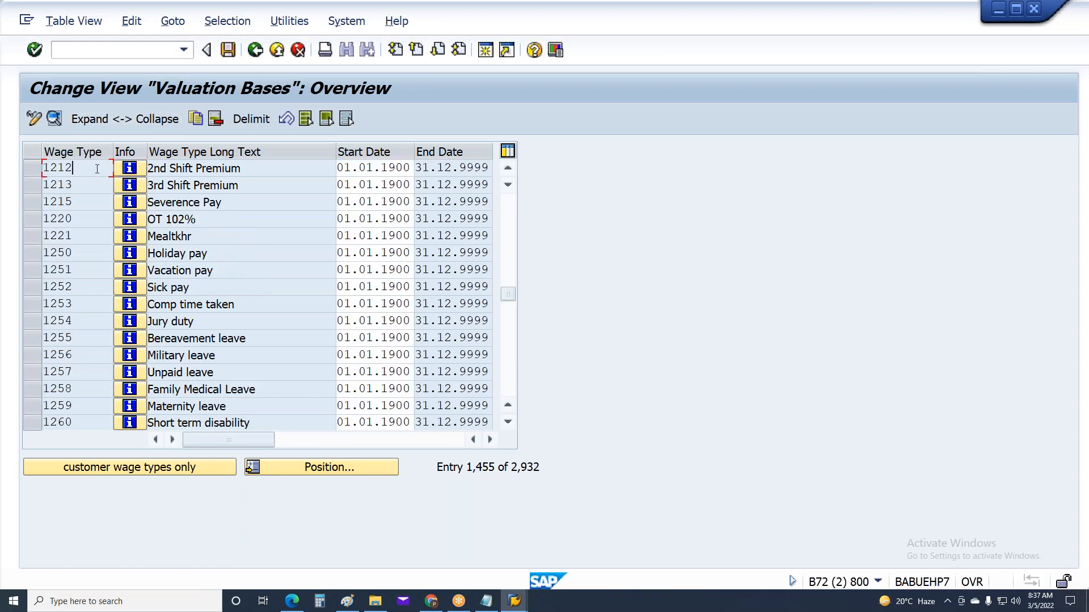
double_click(95, 168)
Step: Clear the valuation basis, statement wage type and percentage rate of the 1st derived wage type for 1212, and save
double_click(211, 345)
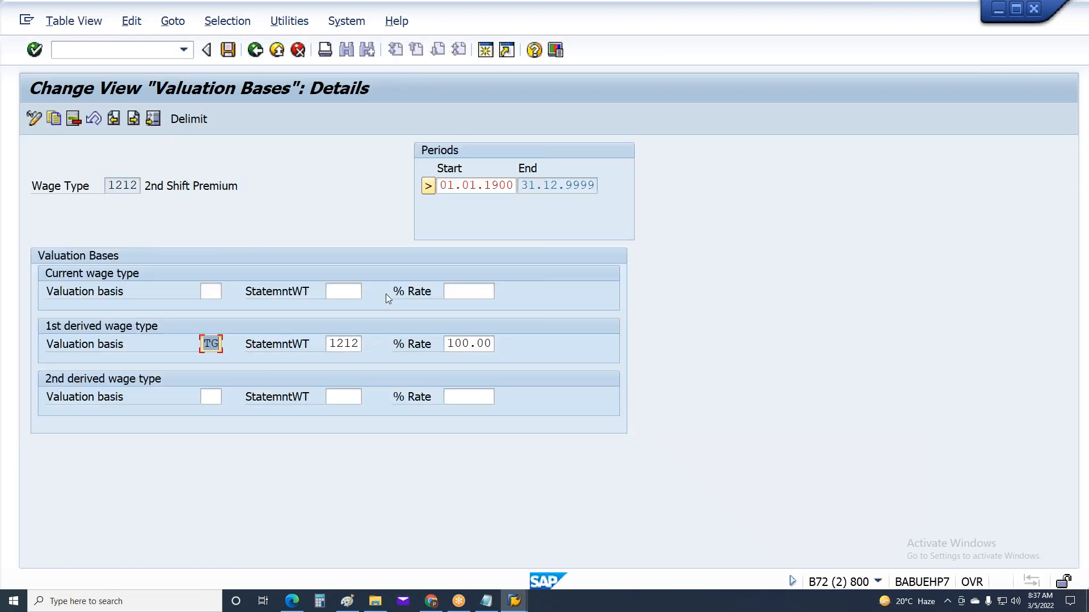
key(Delete)
key(Tab)
key(Delete)
key(Tab)
key(Delete)
key(Return)
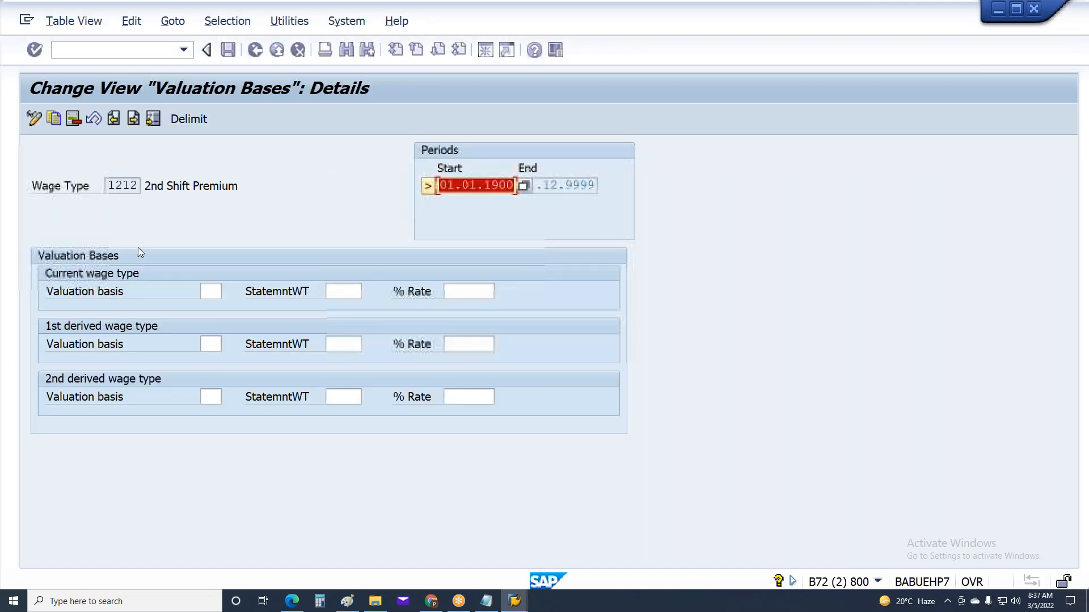
key(ctrl+s)
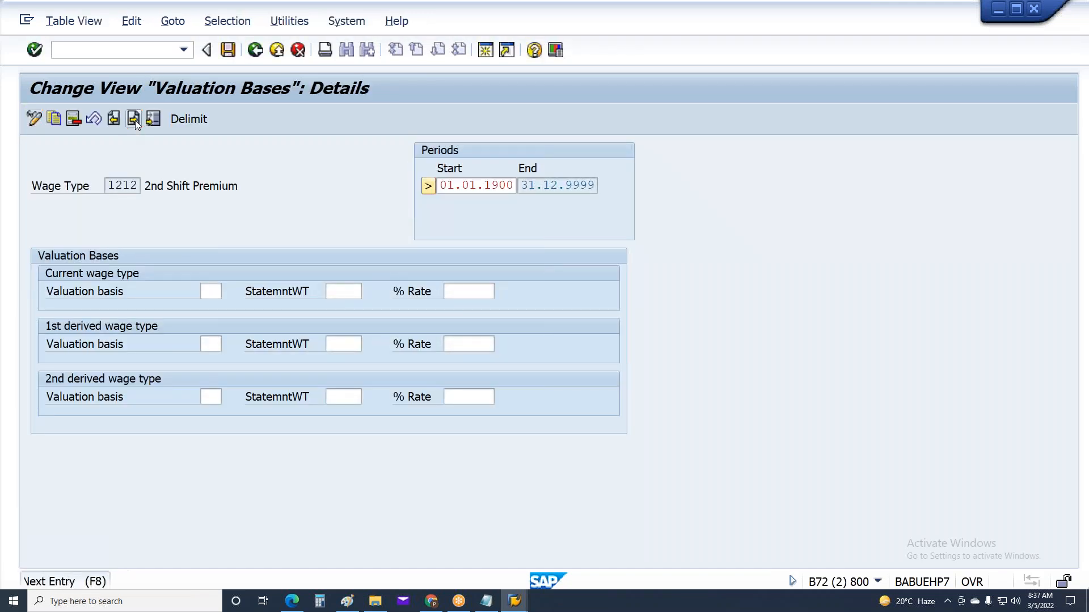
Step: Clear the same 1st derived wage type values for the following wage type, 1213, save, and leave table maintenance
click(134, 118)
drag(203, 344, 384, 293)
key(Delete)
key(Tab)
key(Delete)
key(Tab)
key(Delete)
key(Tab)
key(Return)
key(ctrl+s)
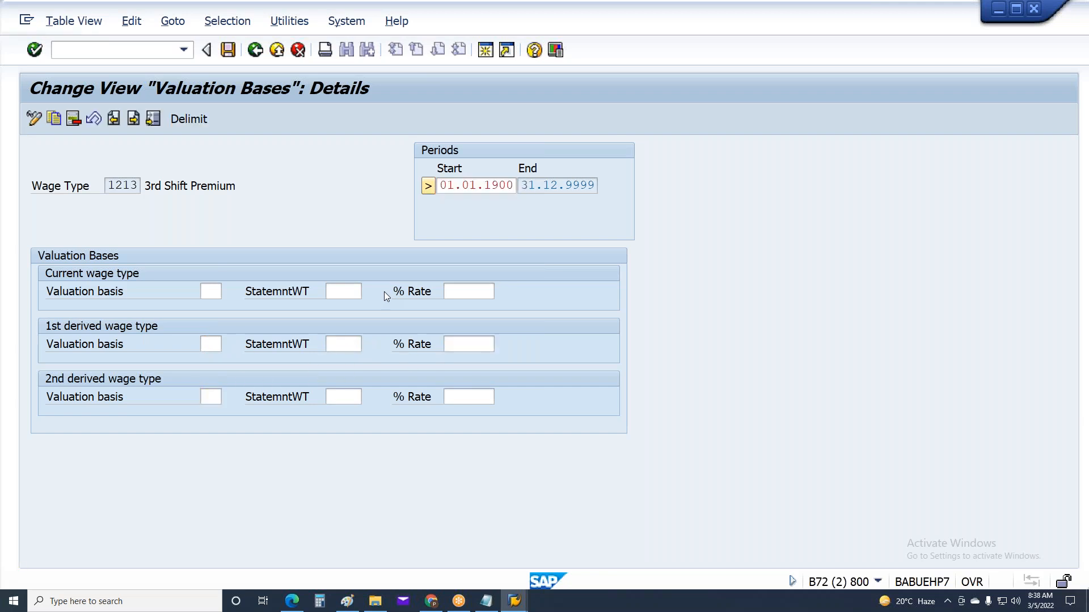
key(F3)
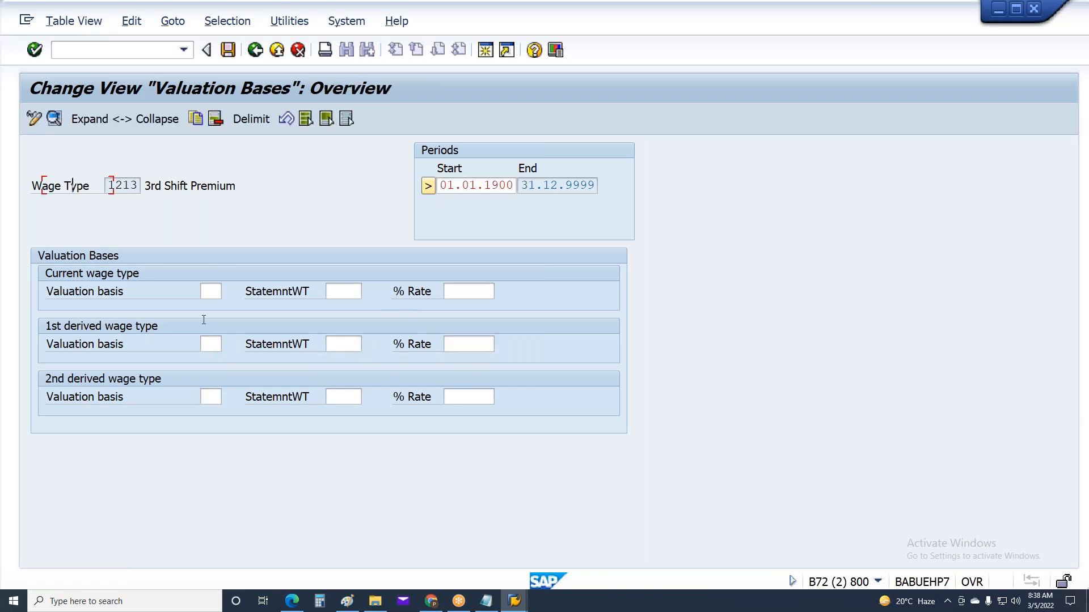
key(F3)
key(F3)
Step: Return to the payroll log session, rerun payroll for the same employee, and exit the resulting log
mouse_move(516, 583)
click(516, 546)
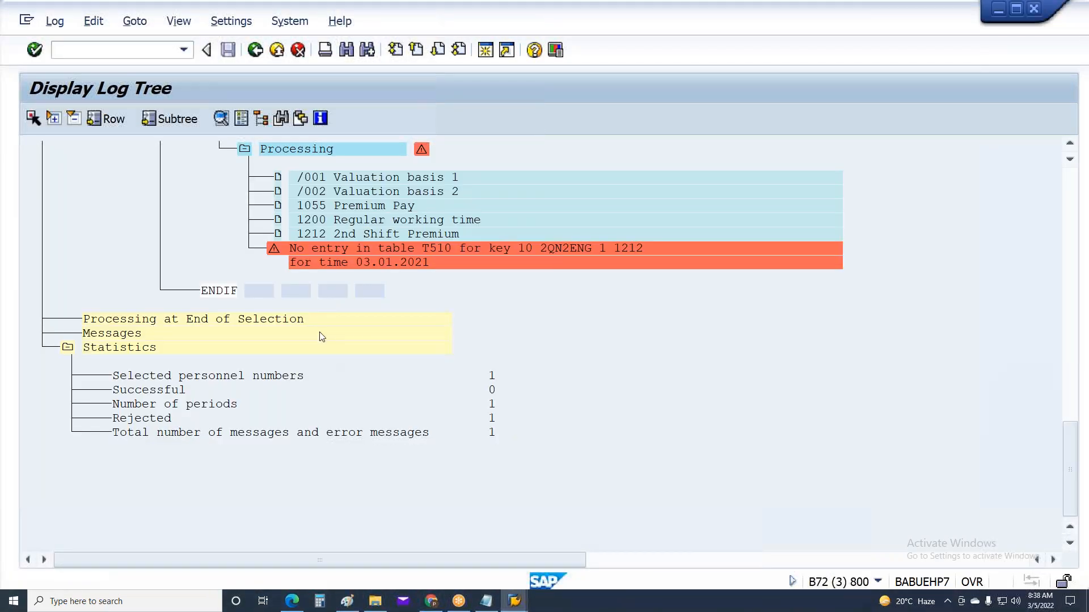
key(F3)
click(304, 324)
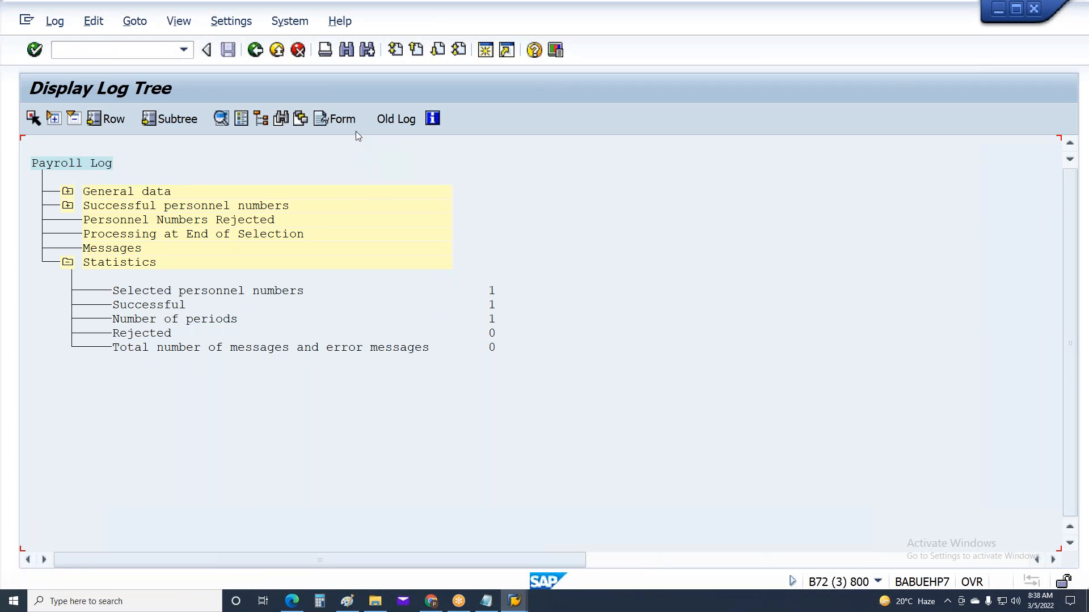
key(ctrl+n)
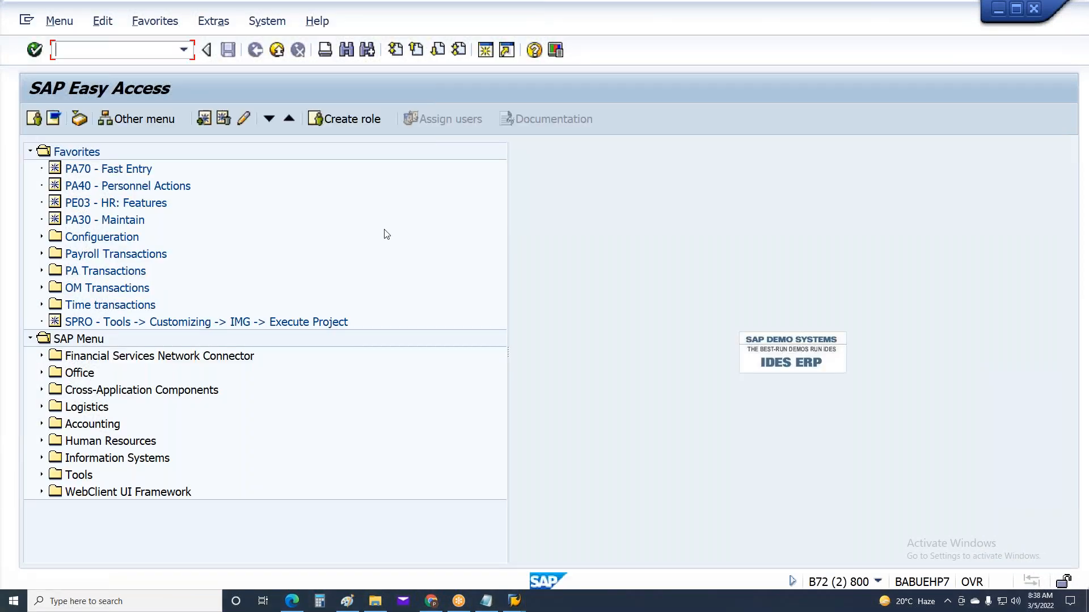
key(alt+Tab)
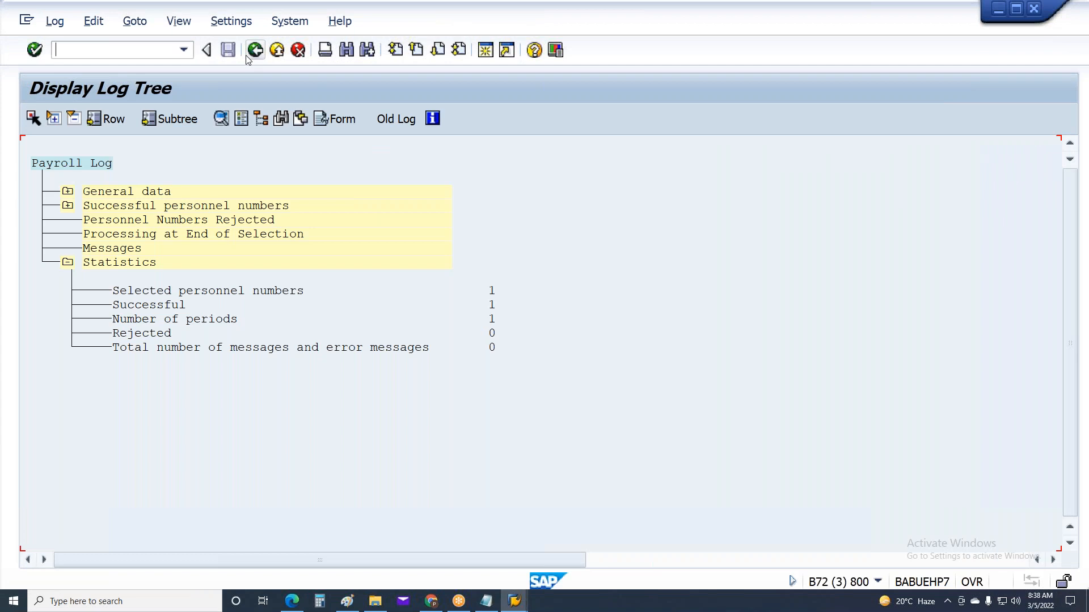
click(255, 50)
click(280, 318)
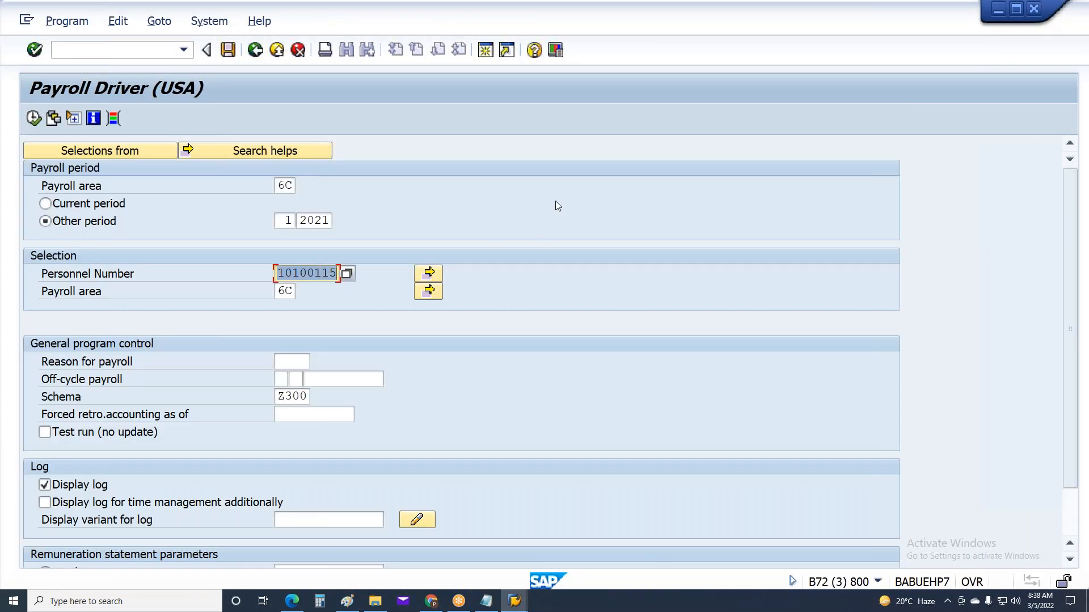
Step: Switch to the Remuneration Statements session and set both payroll area fields to 6C
click(525, 603)
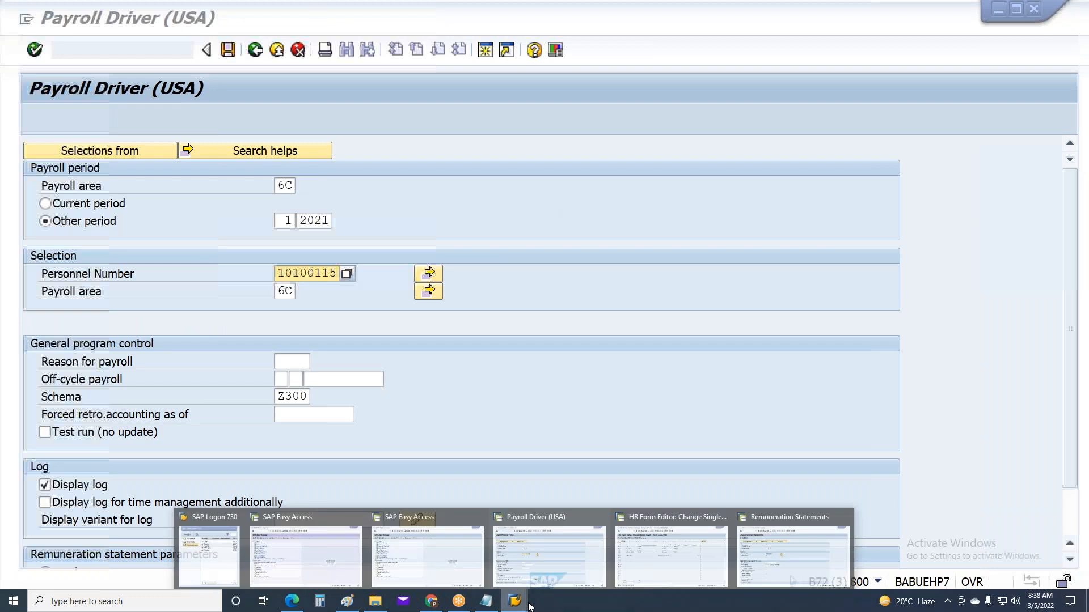
click(751, 556)
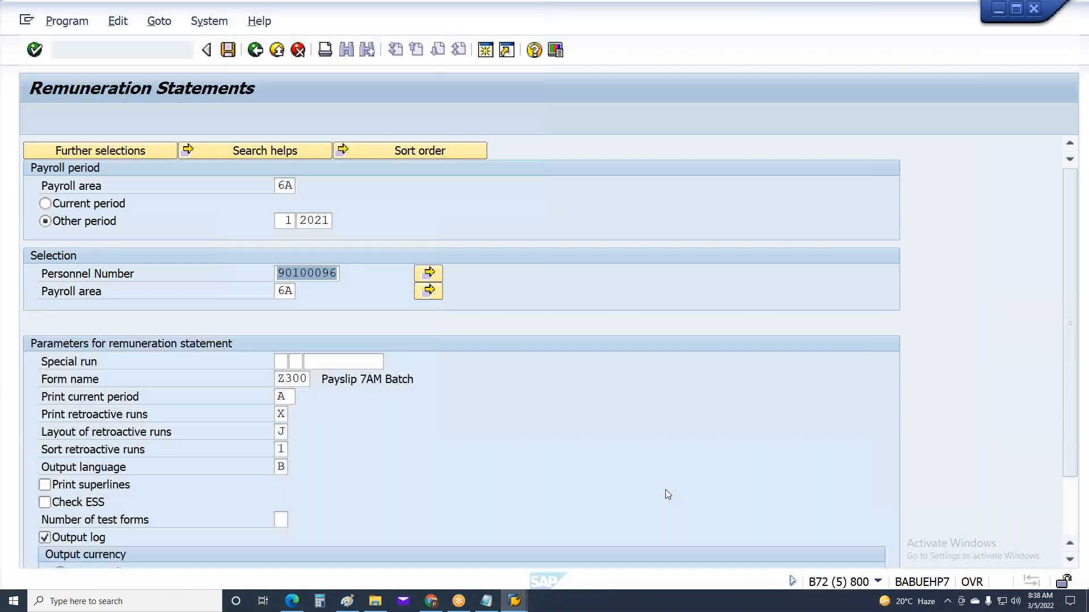
click(279, 291)
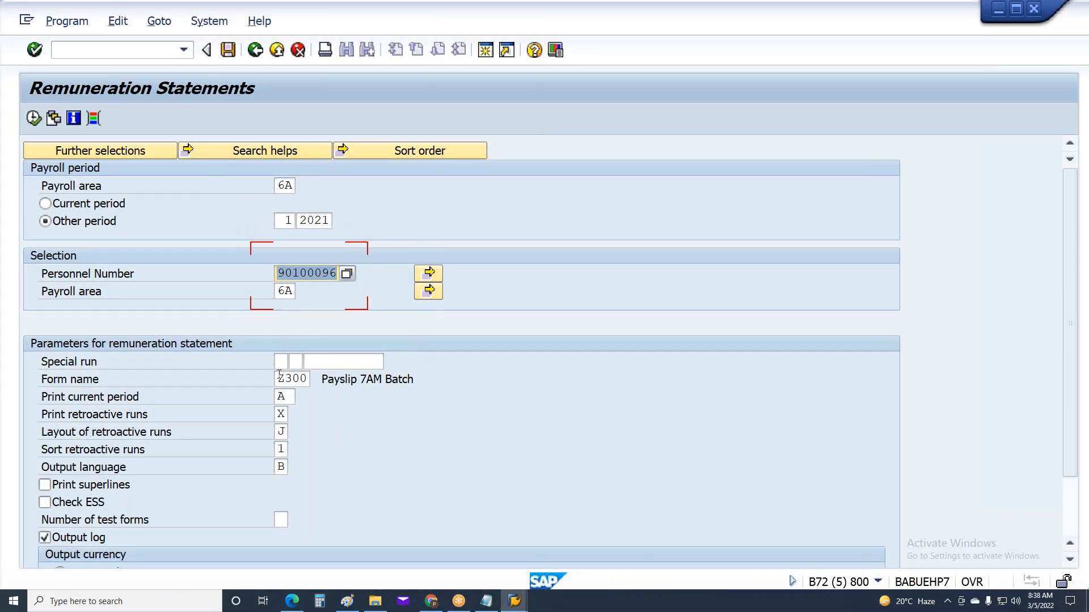
drag(278, 291, 434, 285)
text(5)
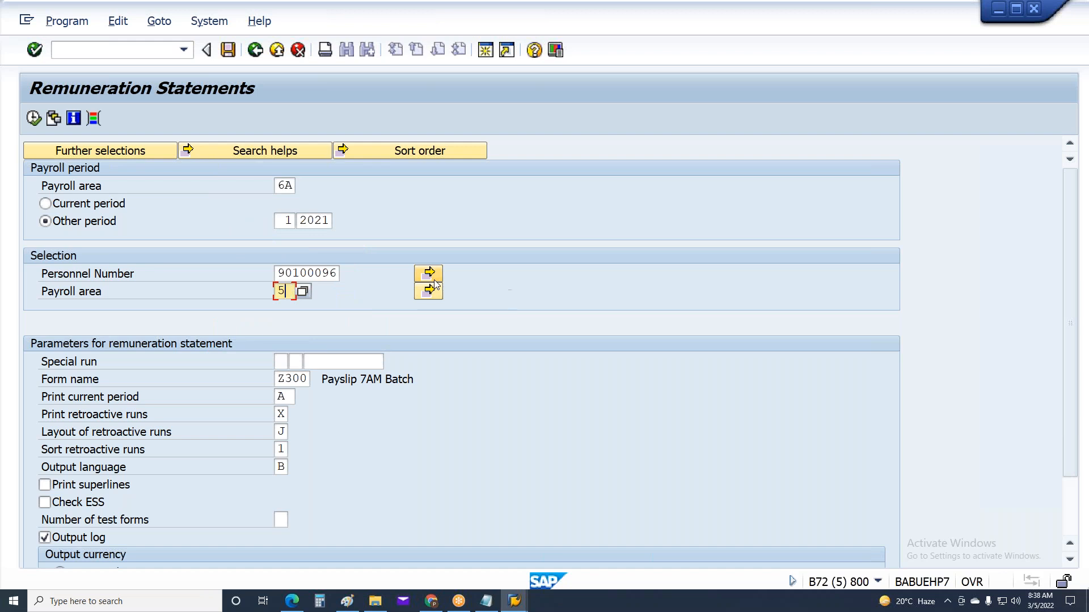
key(BackSpace)
text(6)
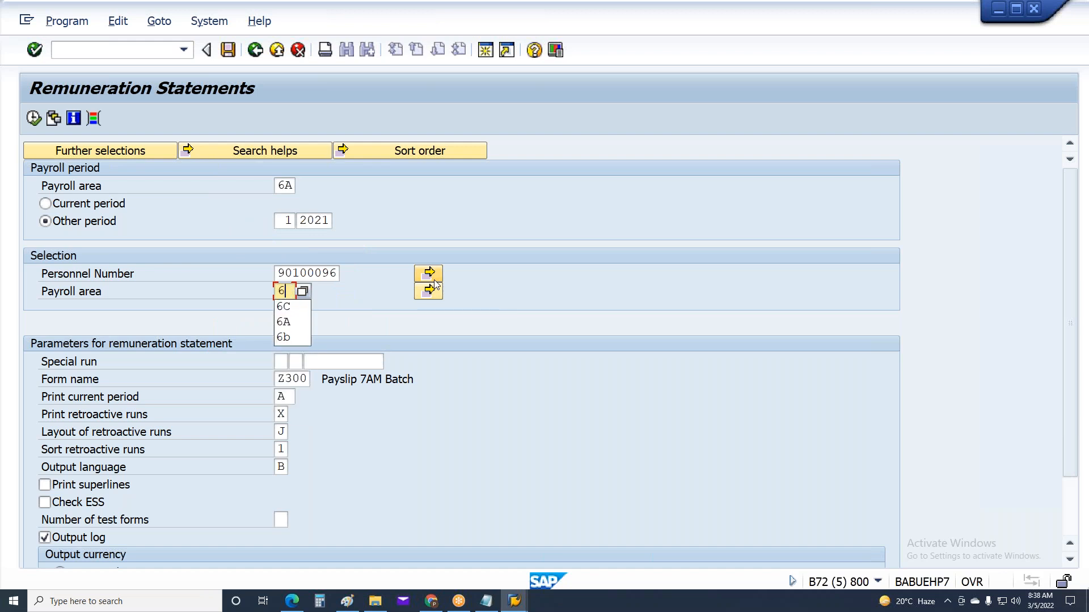
text(c)
key(Return)
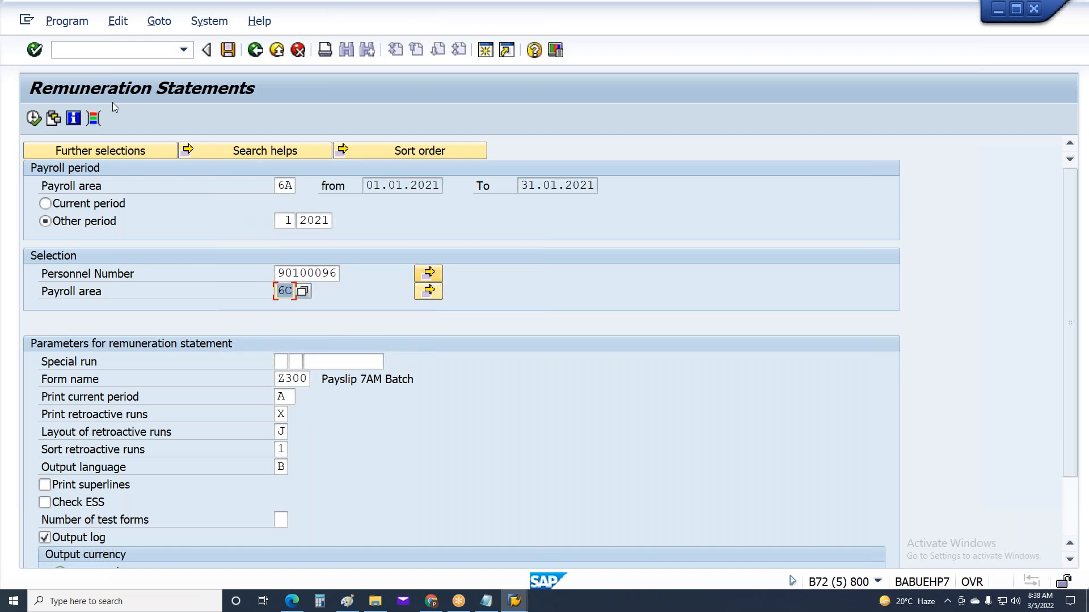
click(277, 185)
text(6c)
key(Return)
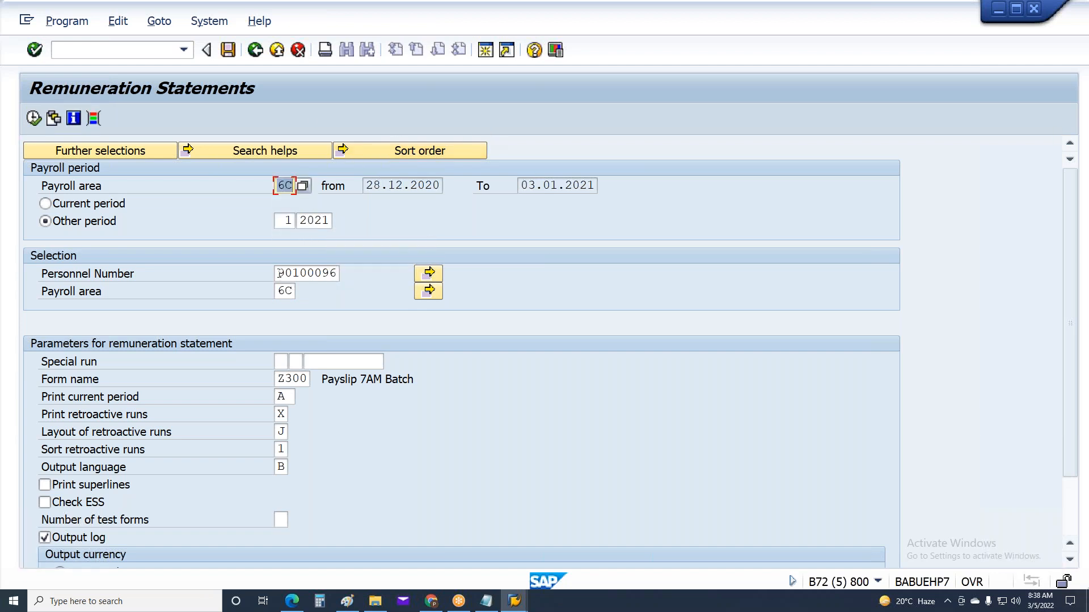
Step: Enter the weekly test employee's personnel number and run the remuneration statement with form Z300 to check the Paid label
click(278, 273)
text(10100115)
key(Return)
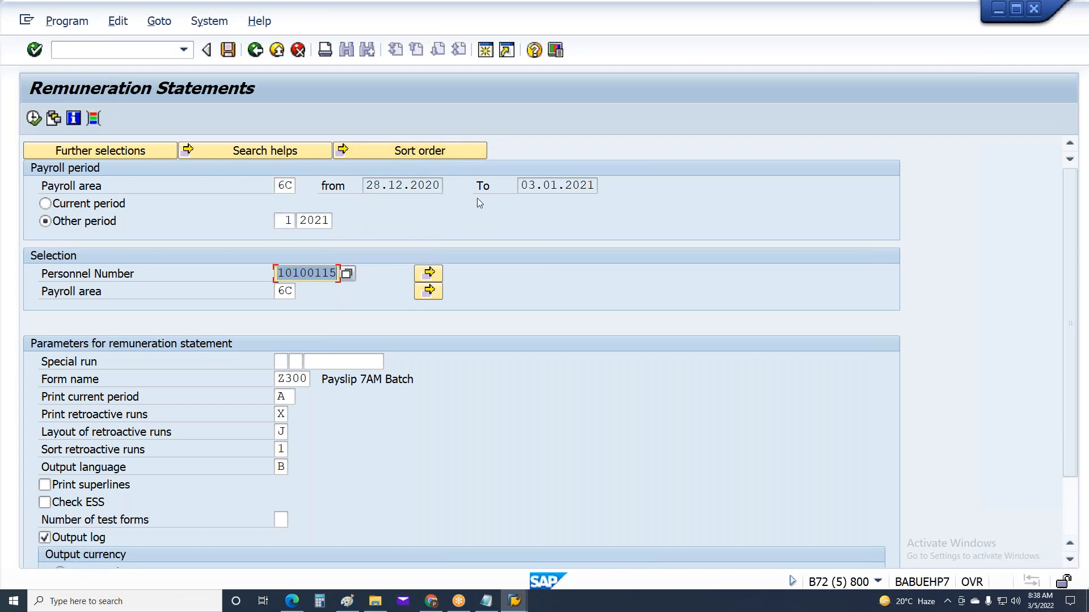
key(F8)
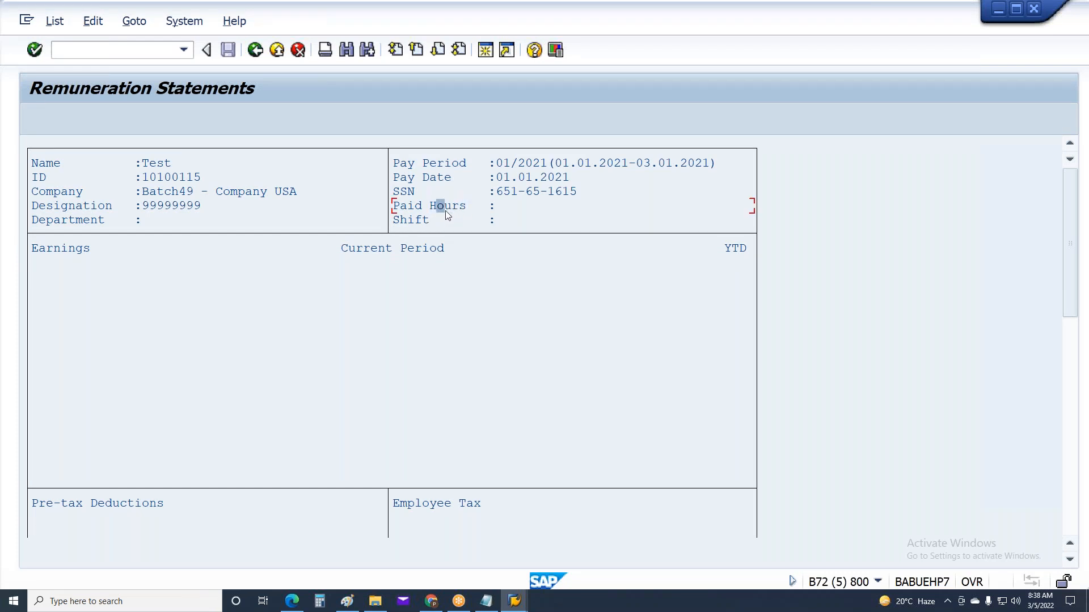
Step: Leave the statement output, switch to the HR Form Editor session for form Z300, and go forward to the Rules screen
key(F3)
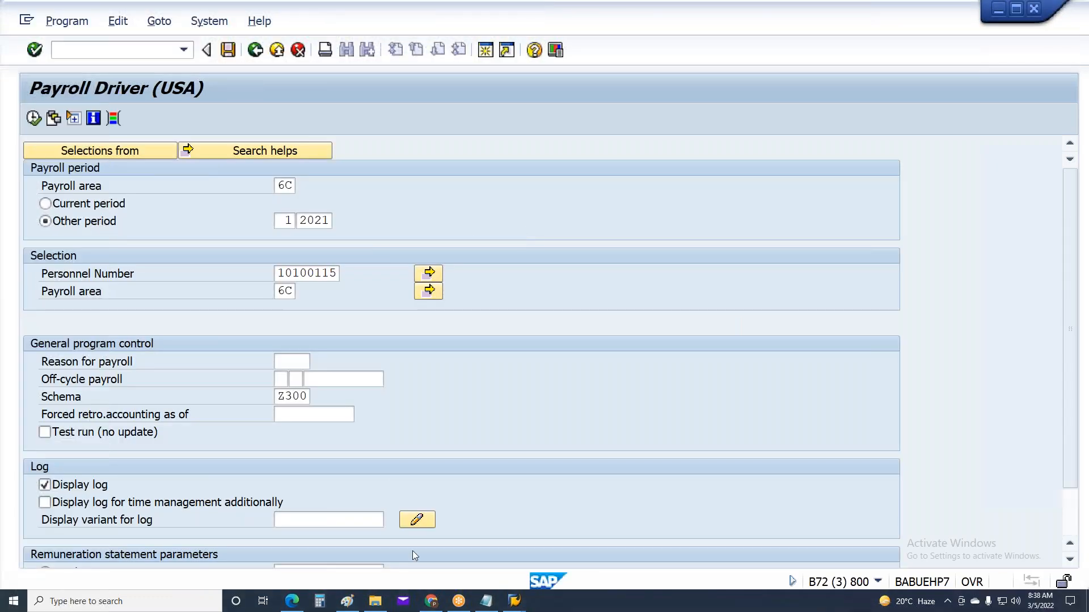
click(501, 598)
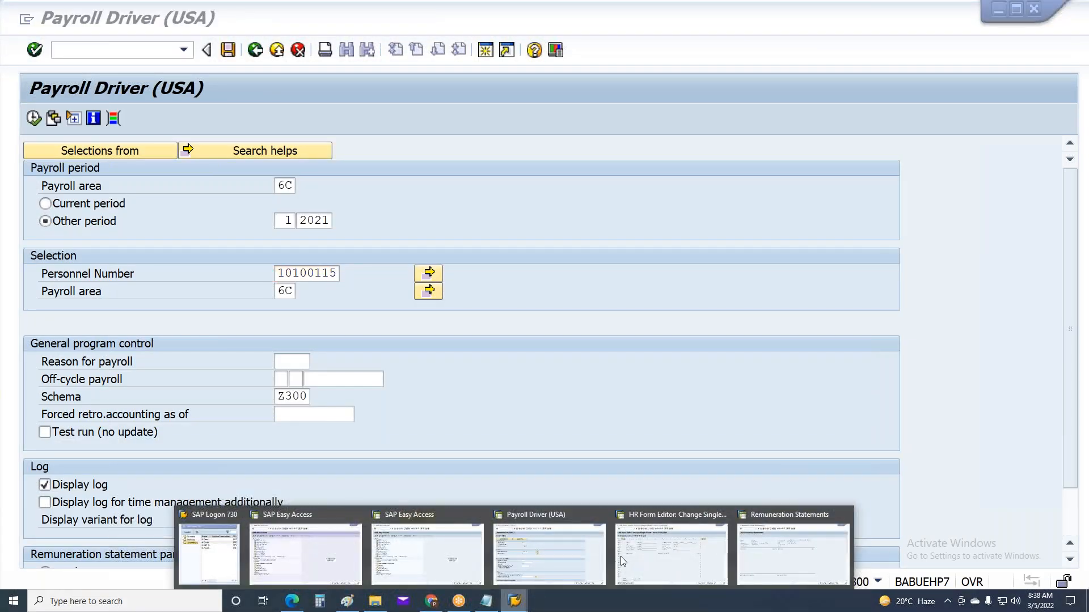
mouse_move(642, 545)
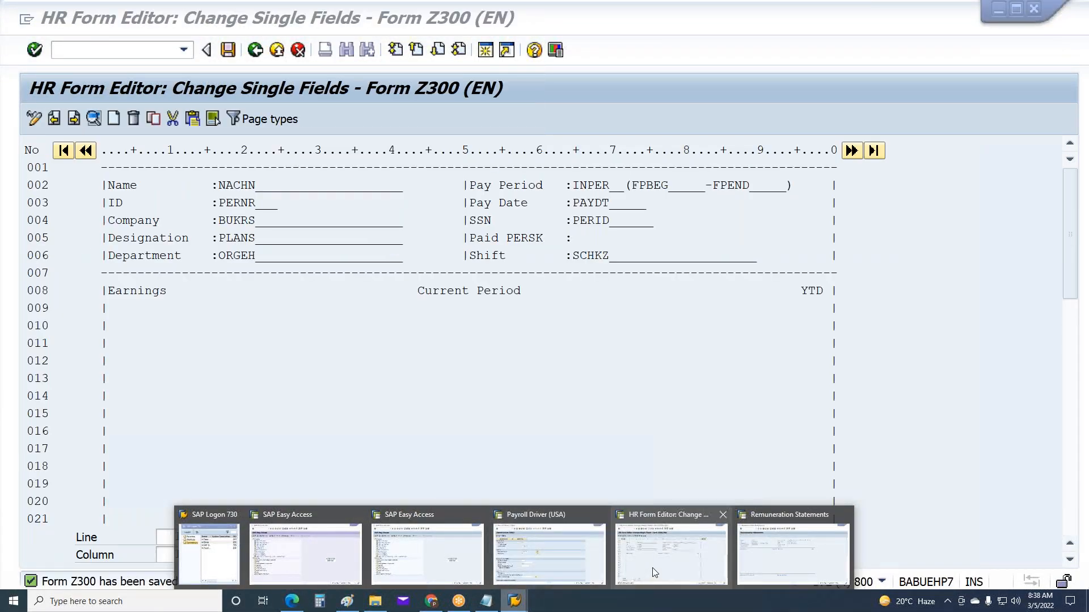
click(653, 567)
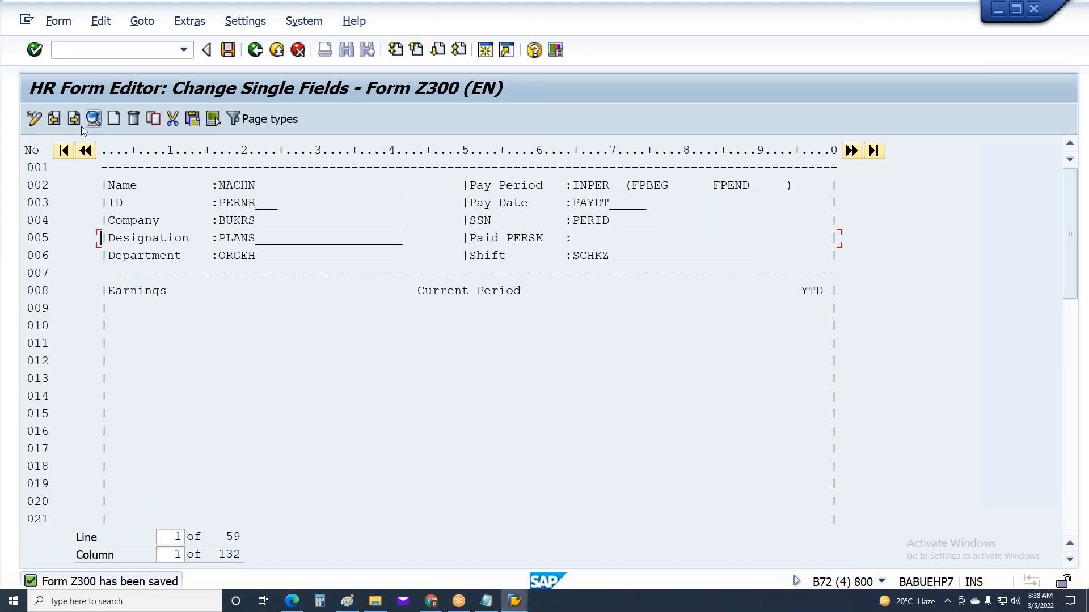
click(74, 120)
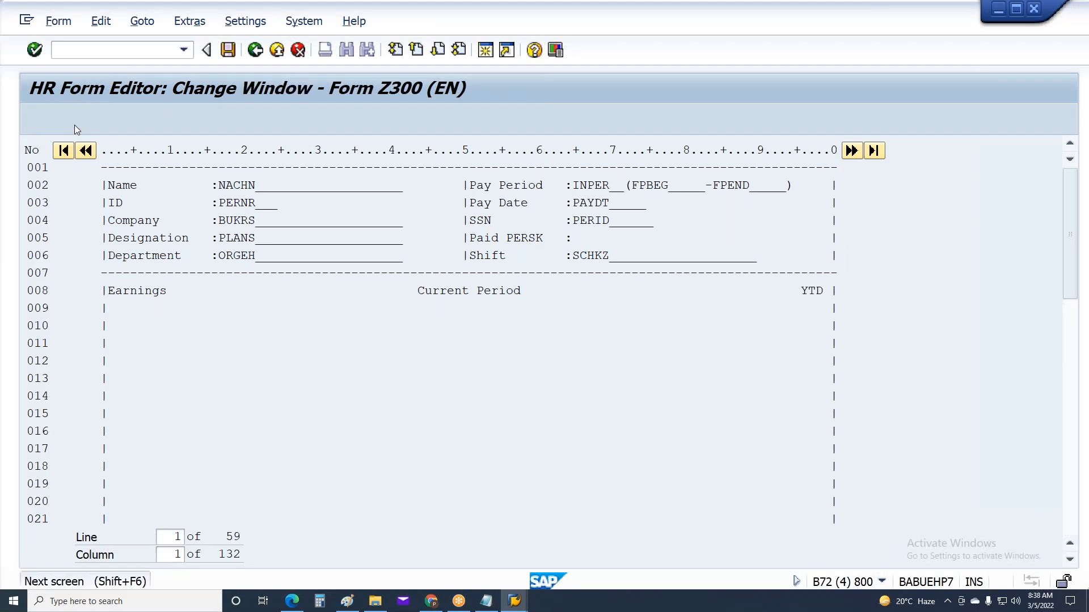
click(74, 124)
click(74, 124)
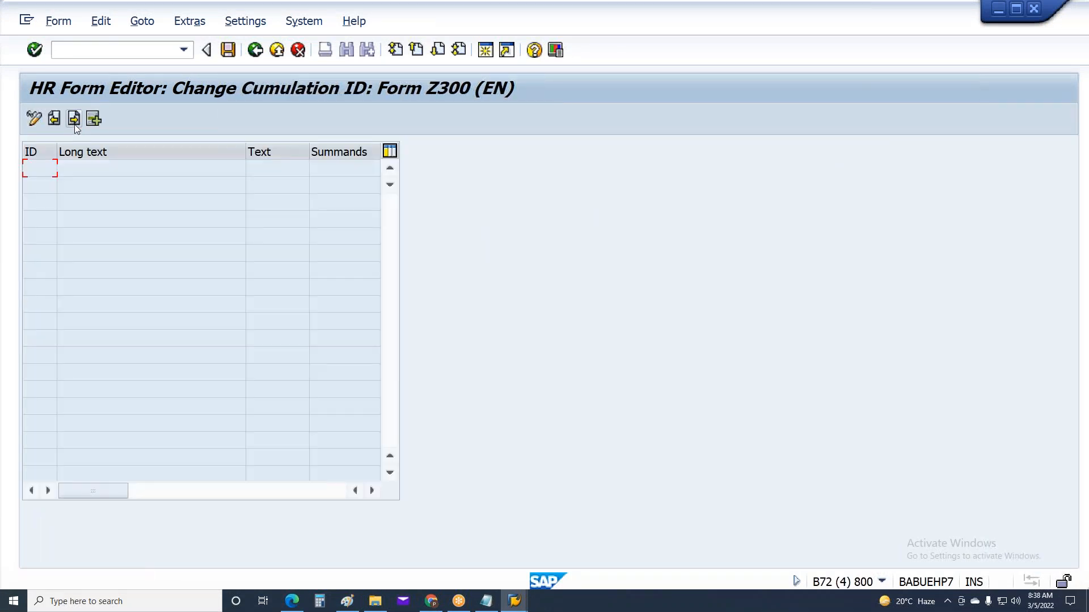
click(74, 124)
click(74, 124)
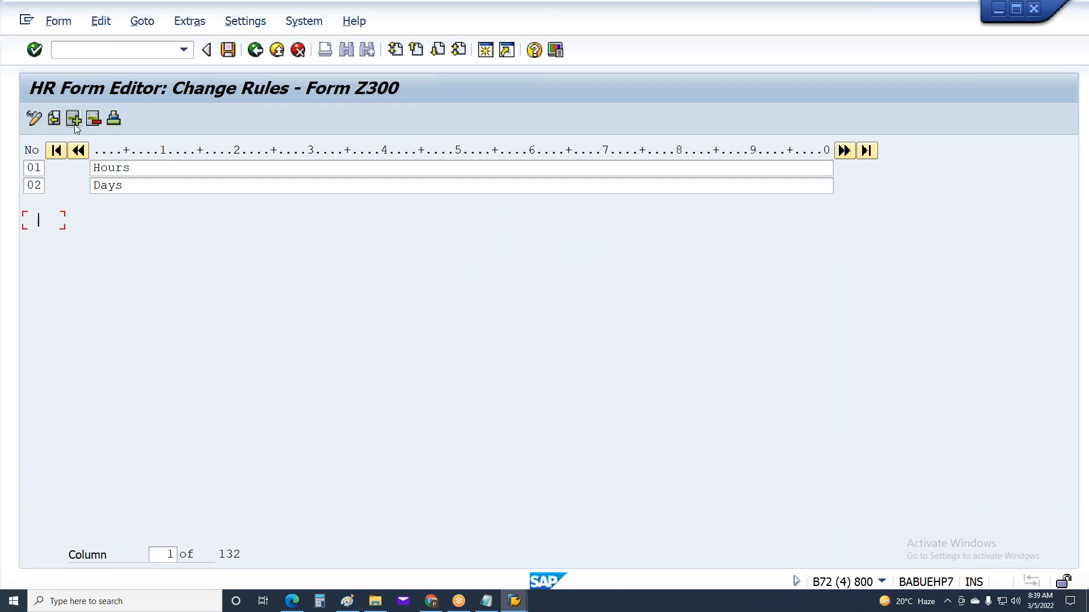
Step: Clear the new values and the TEXT table entries from both PERSK conditions of rule 01
click(549, 226)
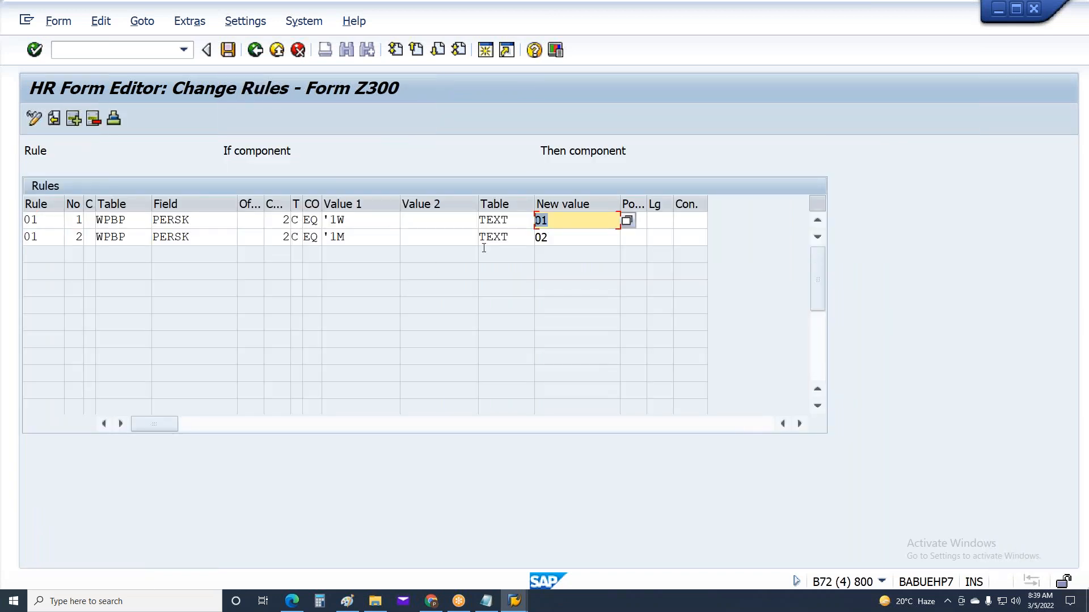
key(Delete)
key(Down)
key(Delete)
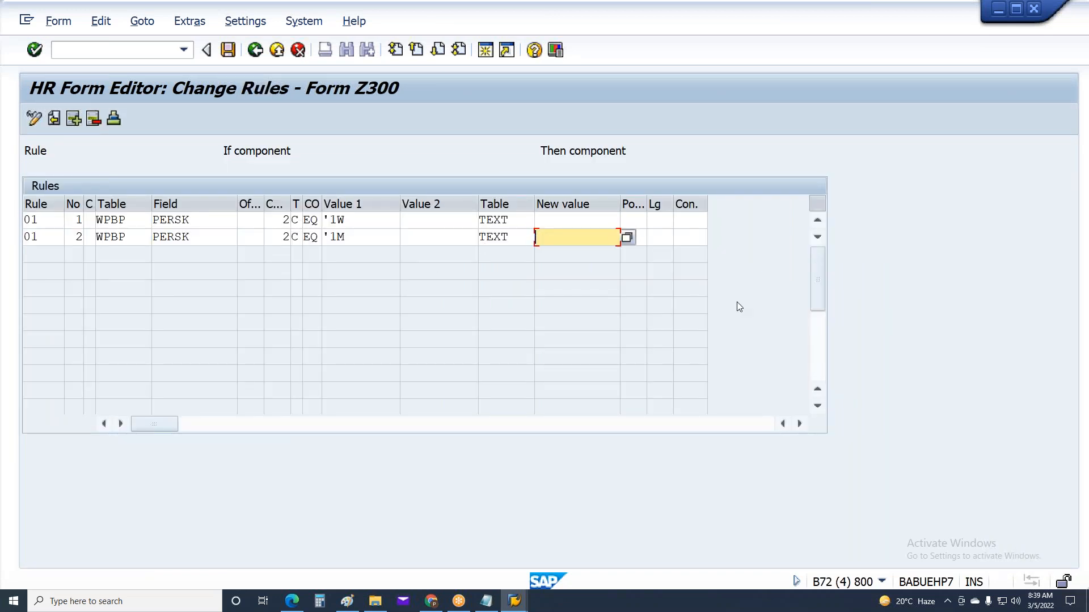
key(Up)
key(shift+Tab)
key(Delete)
key(Down)
key(Delete)
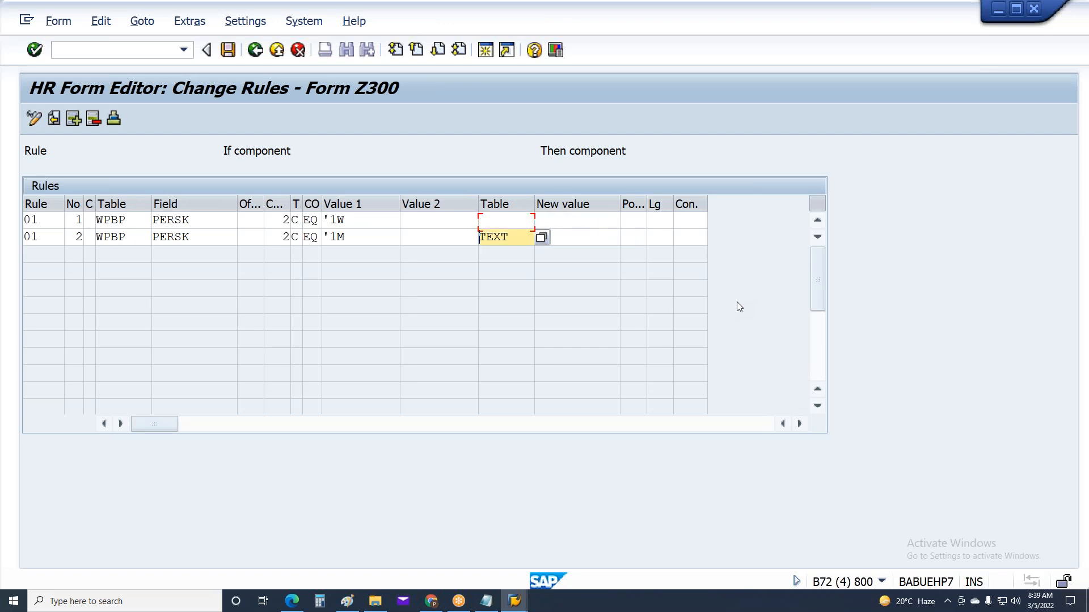
key(Delete)
key(Delete)
key(Delete)
Step: Enter the constant 'Hours as new value for subgroup 1W and 'Days for 1M, and save form Z300 with the proposed customizing request
key(Up)
key(Tab)
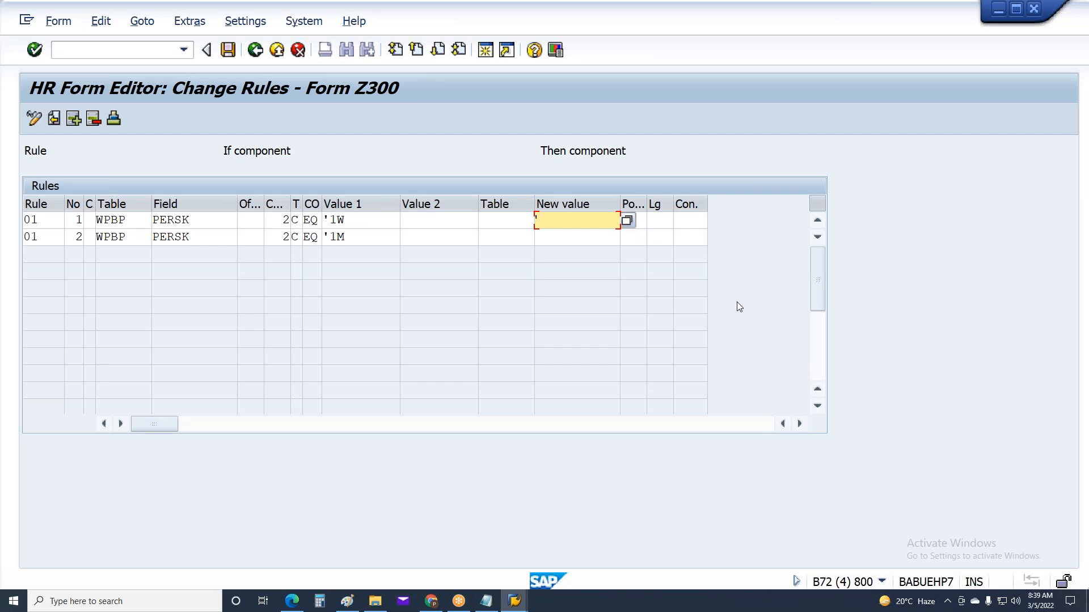
key(Caps_Lock)
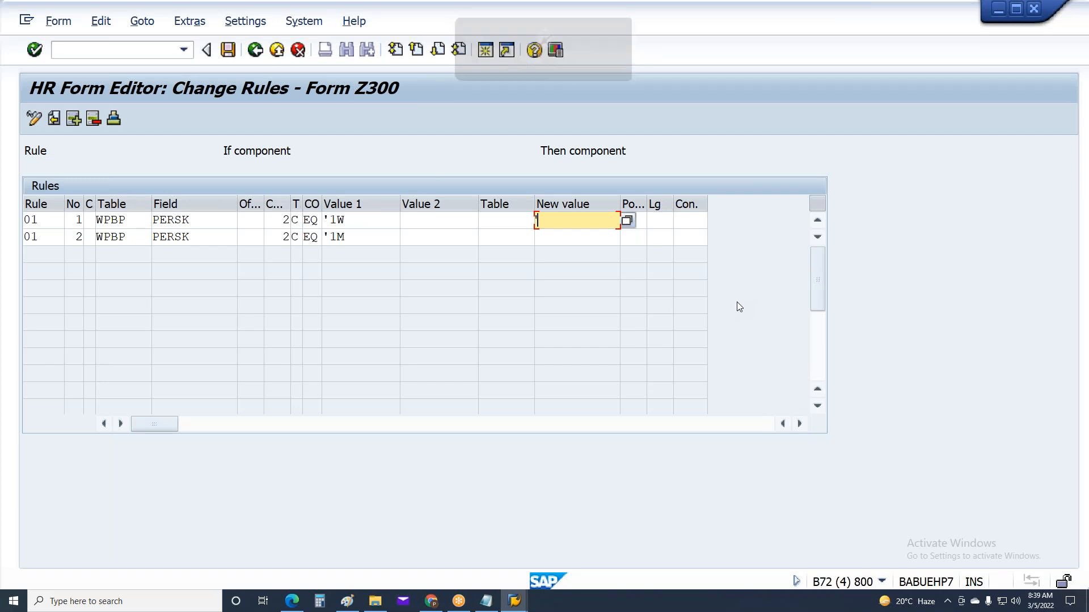
text('Hour)
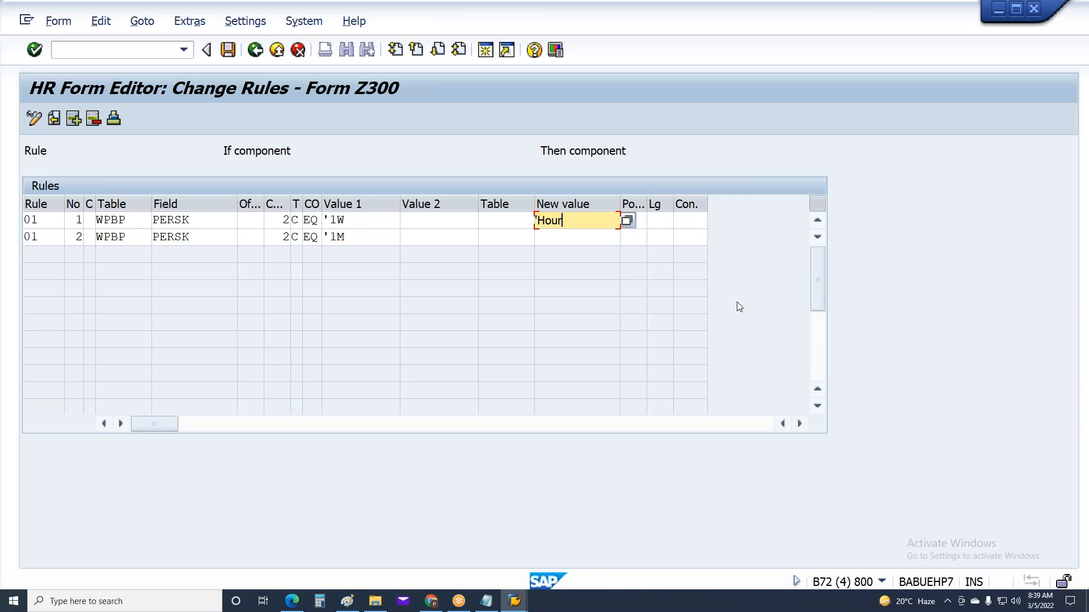
text(s)
key(Down)
text('Days)
key(Return)
key(ctrl+s)
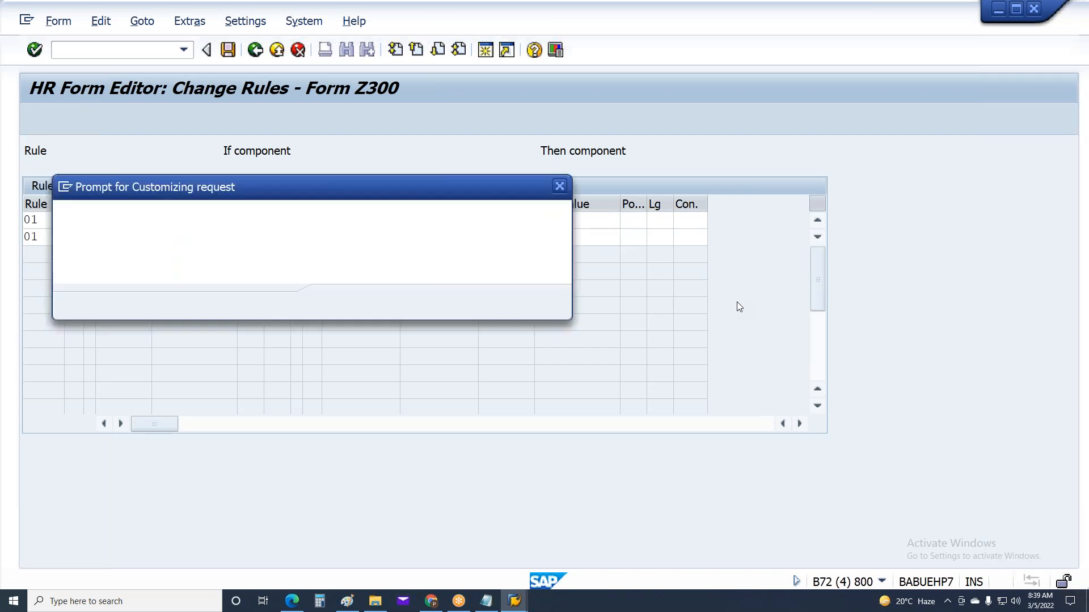
key(Return)
Step: Switch to the Payroll Driver session, rerun payroll for the weekly employee, and open the payslip form from the log
key(alt+Tab)
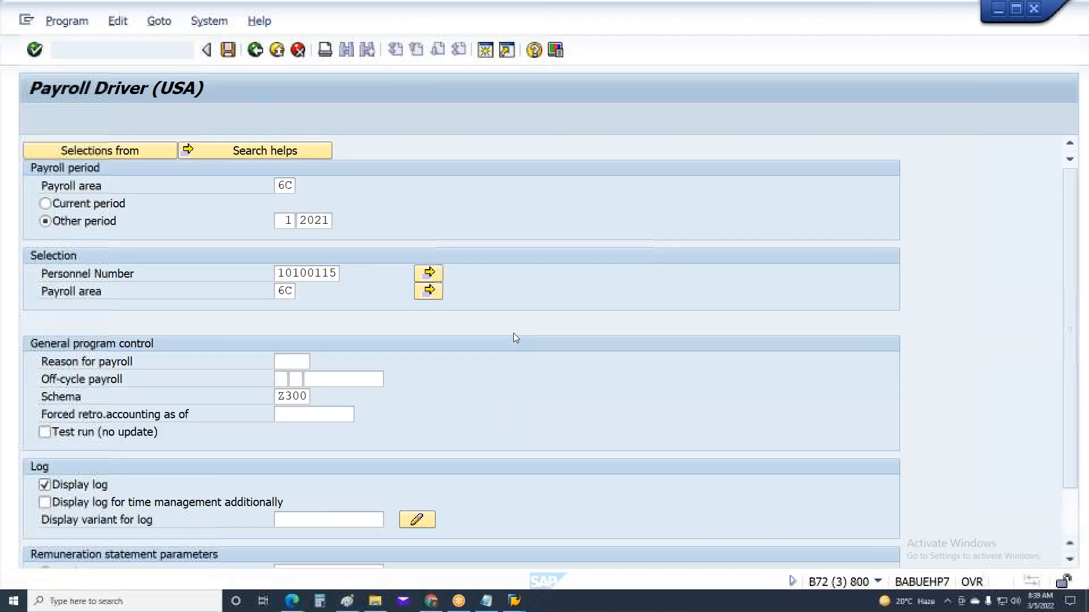
key(F8)
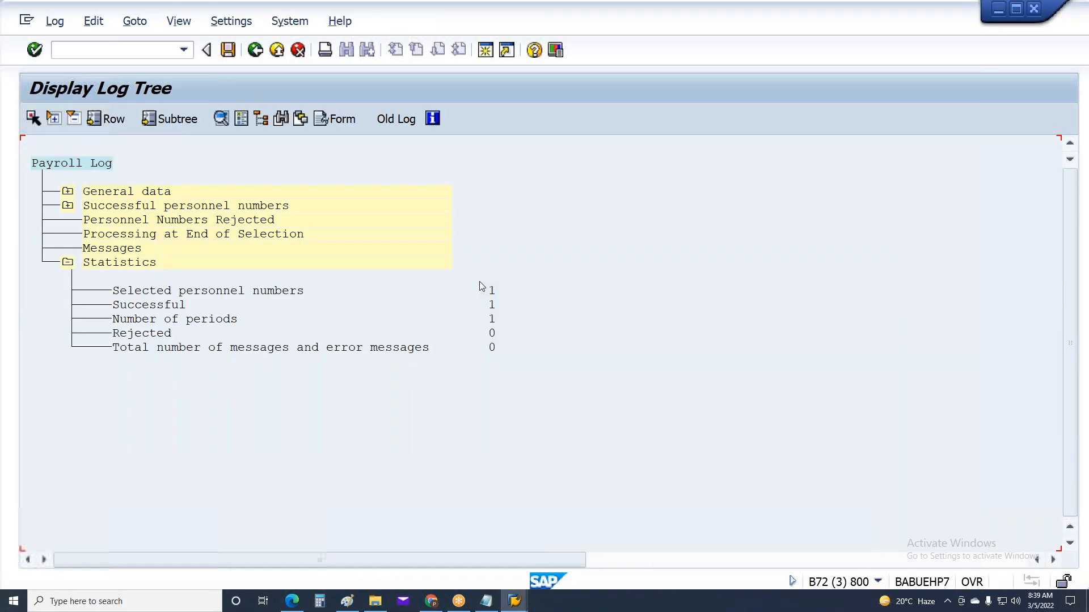
click(343, 120)
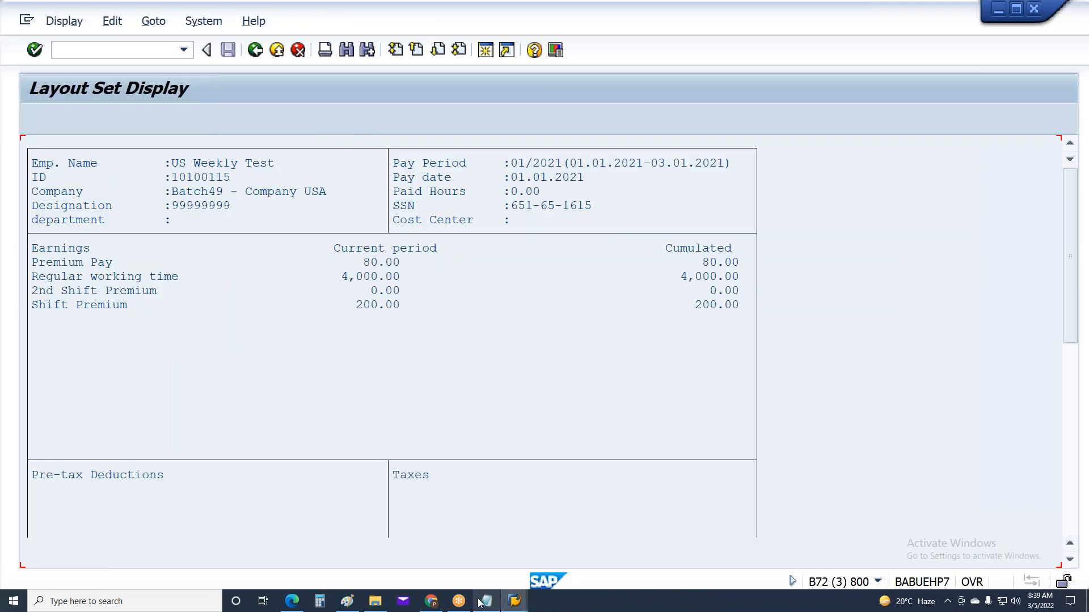
Step: Switch to the Remuneration Statements session, rerun the statement for the weekly employee, and check the Paid label and the Shift field
click(514, 600)
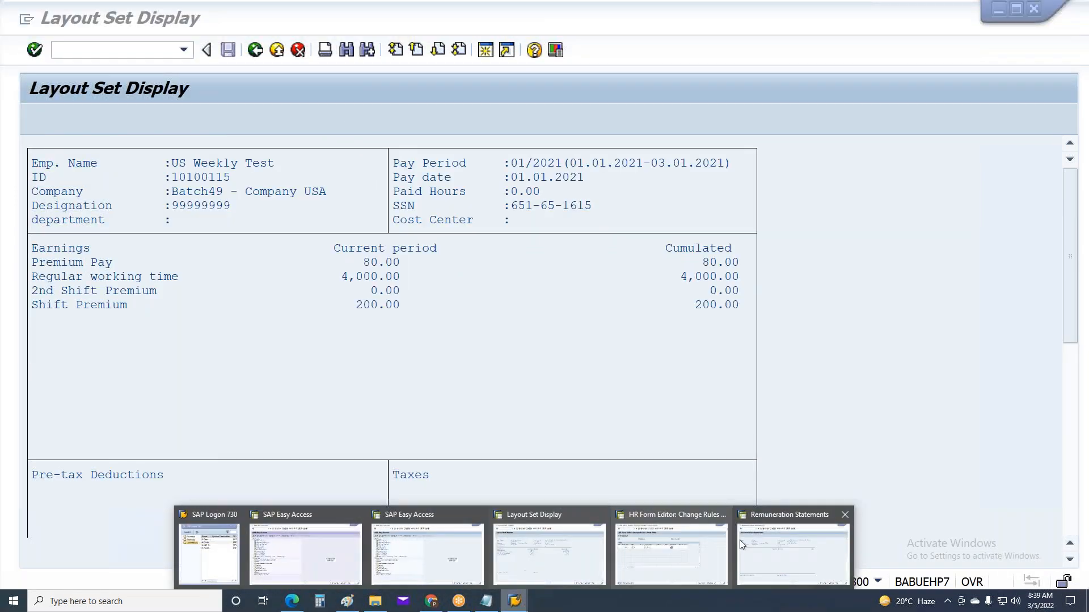
click(754, 547)
key(F3)
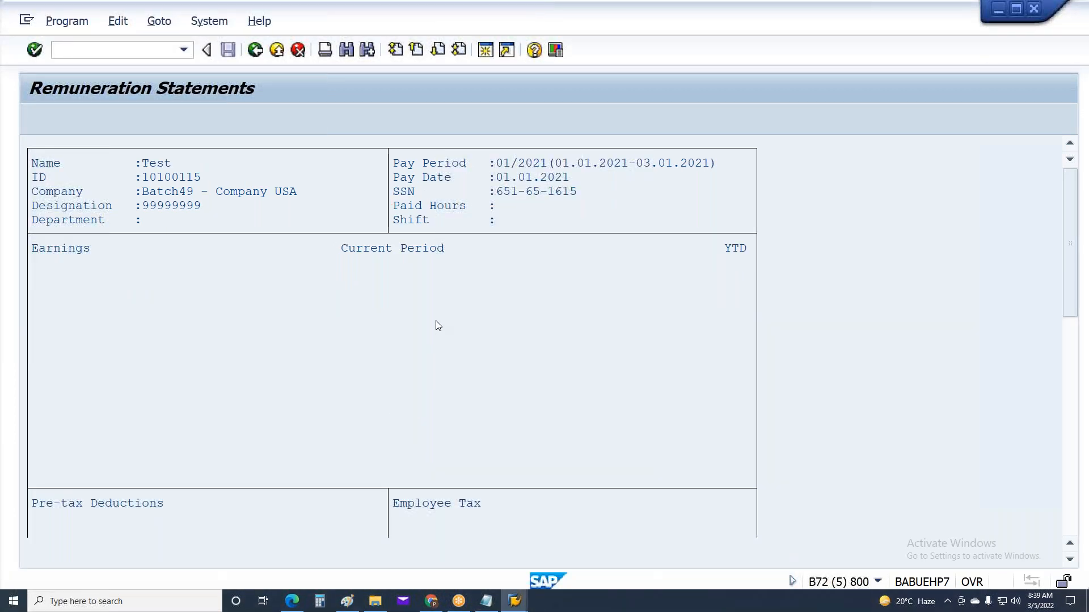
key(F8)
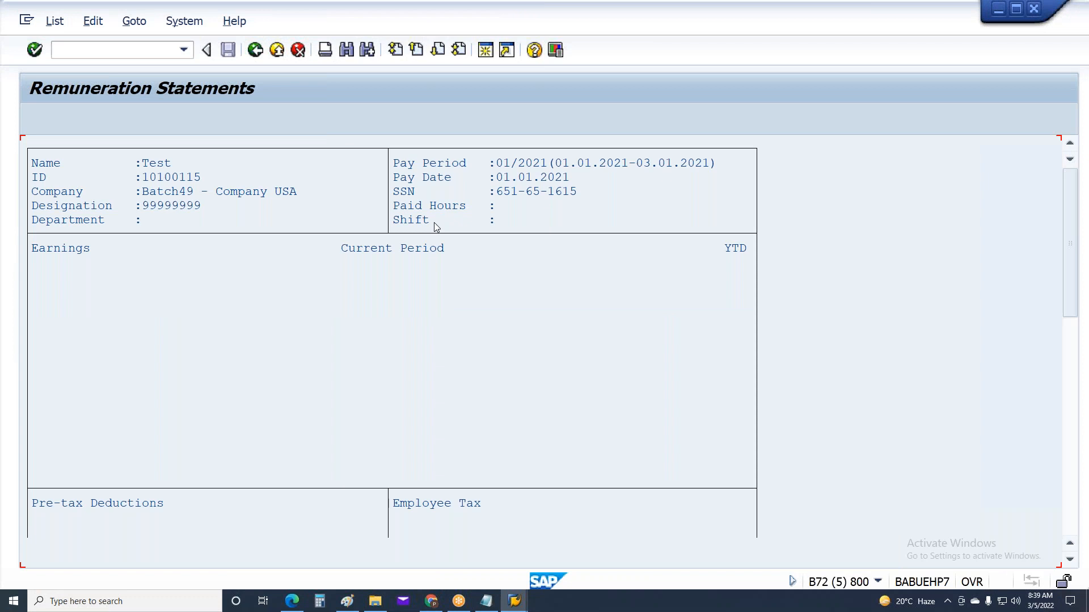
click(407, 224)
click(408, 222)
click(426, 221)
click(410, 224)
click(500, 223)
Step: Switch back to the HR Form Editor session showing the rules of form Z300
key(alt+Tab)
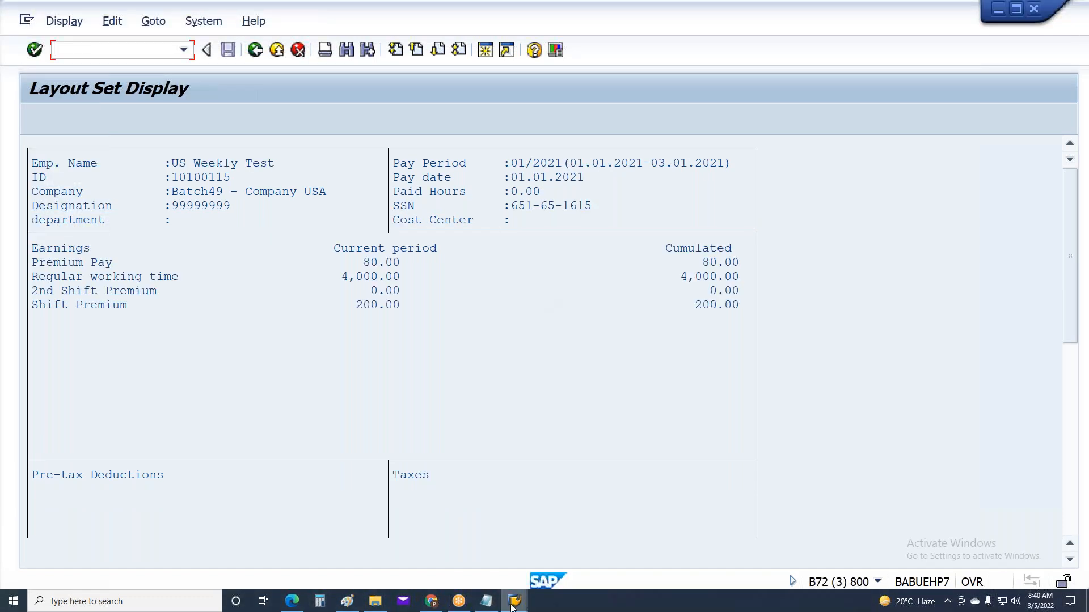
mouse_move(513, 602)
click(678, 551)
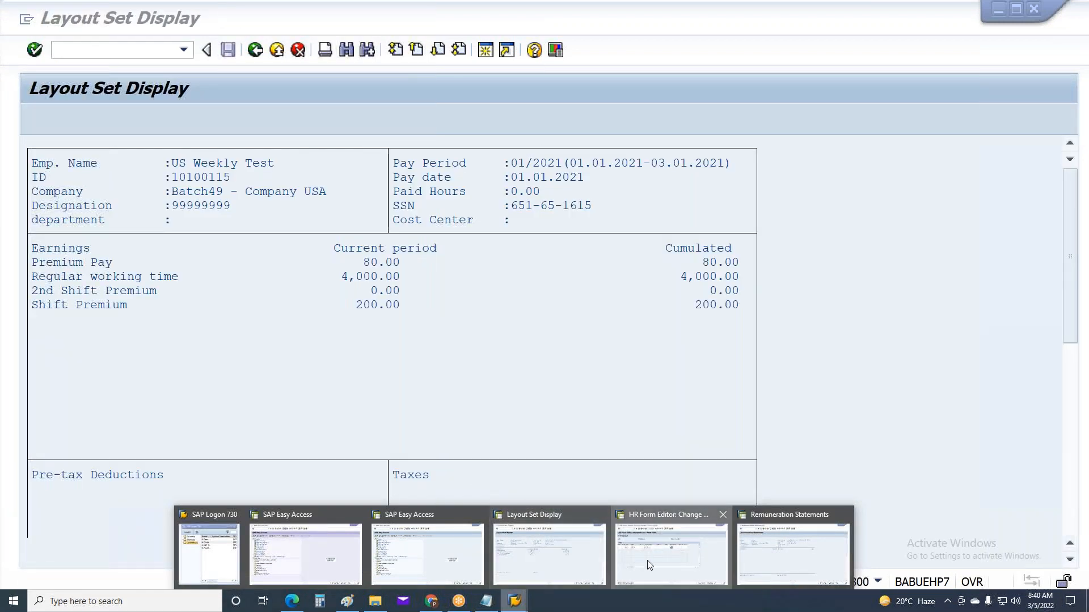
click(647, 560)
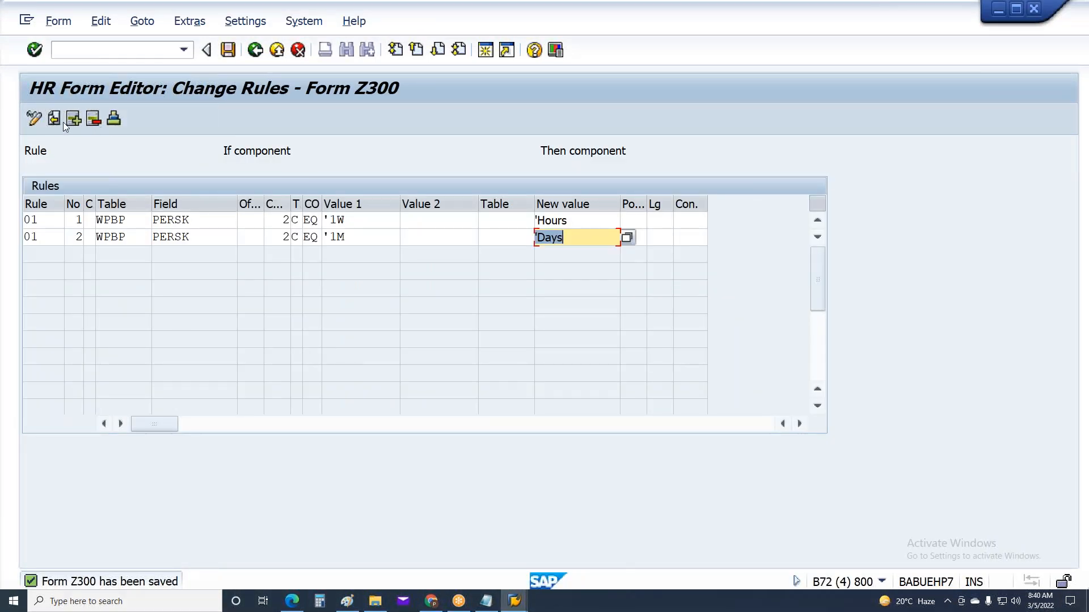
Step: Open PA30 in a free SAP Easy Access session, display infotype 7 for the salaried employee, and select the work schedule rule's description
click(514, 601)
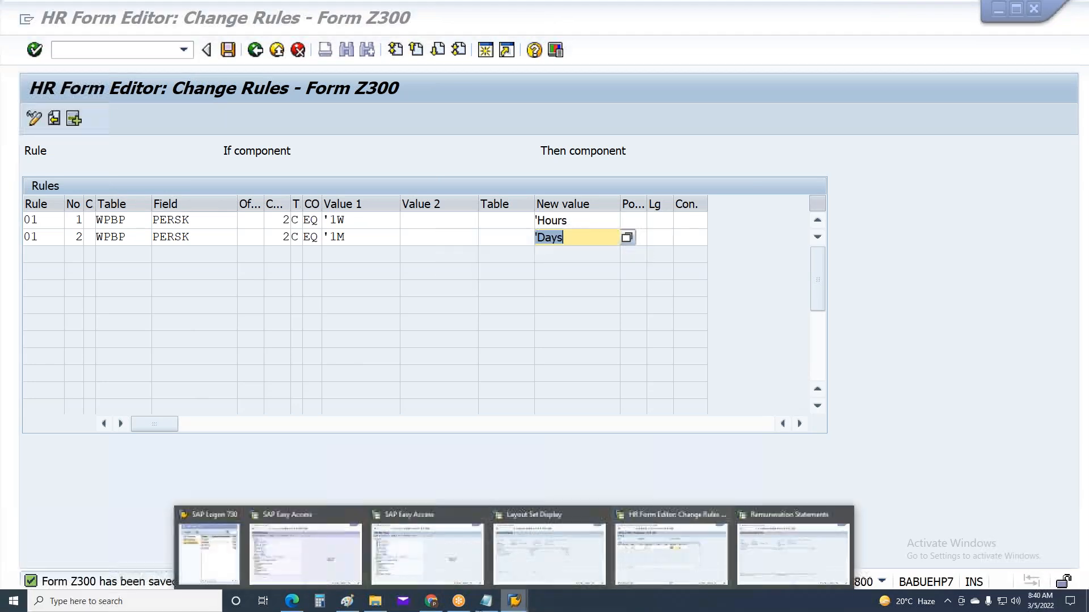
click(443, 564)
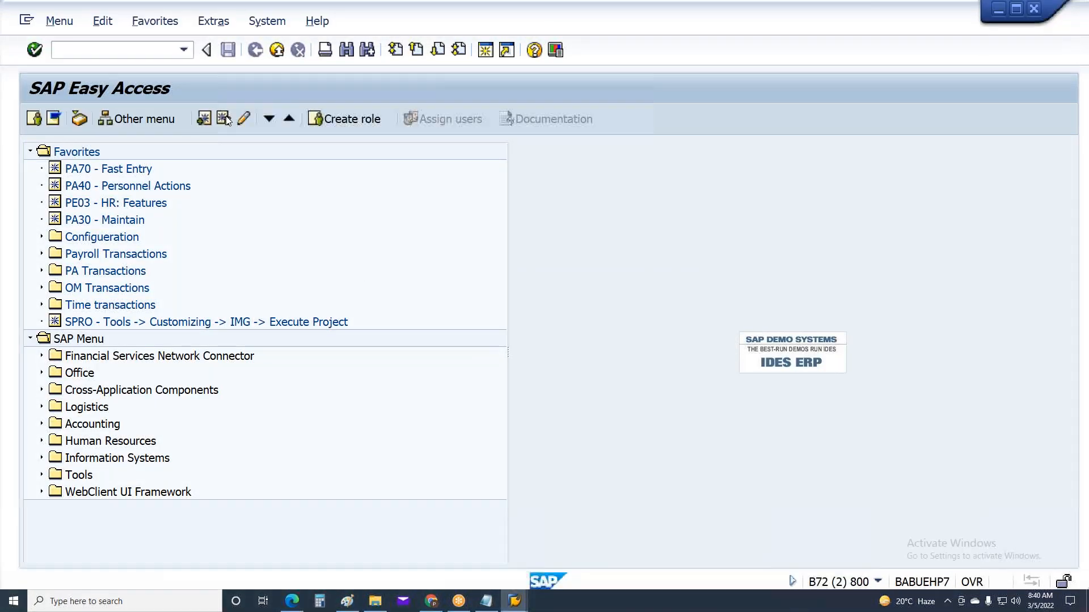
text(PA30)
key(Return)
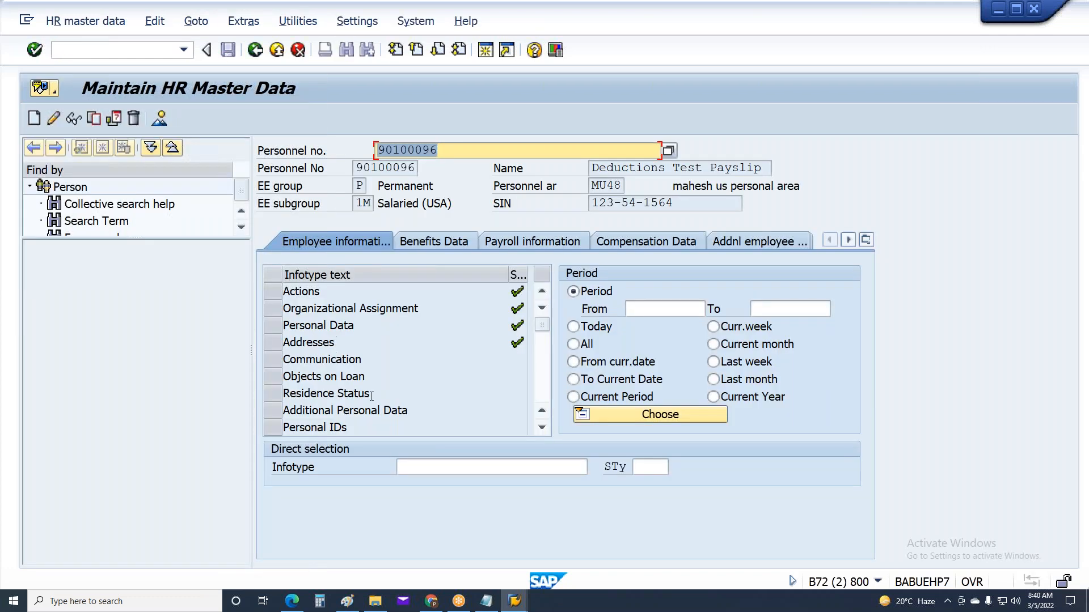
click(412, 468)
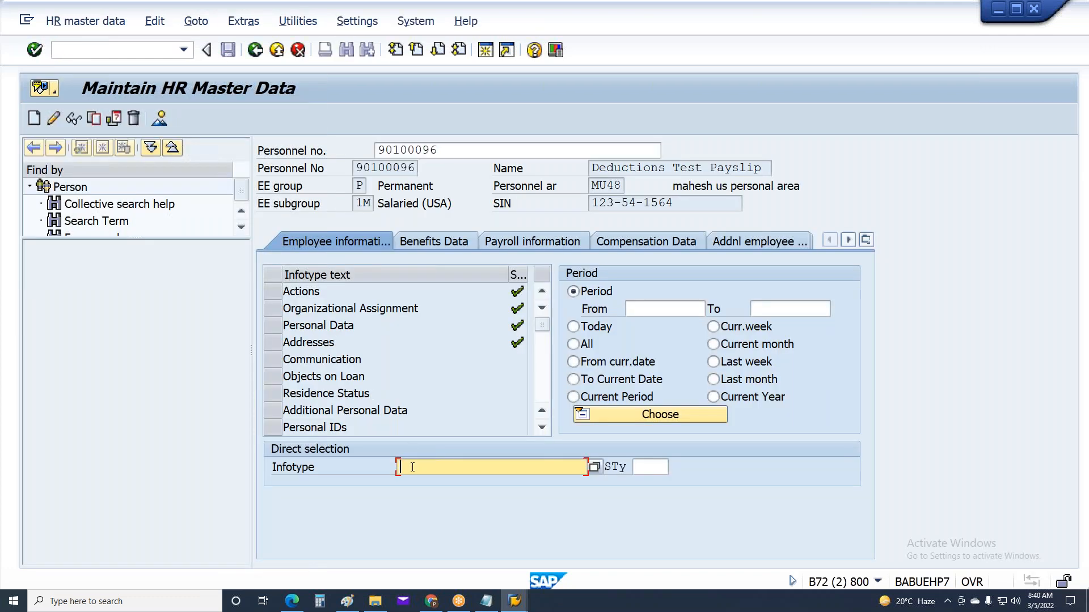
text(7)
click(74, 119)
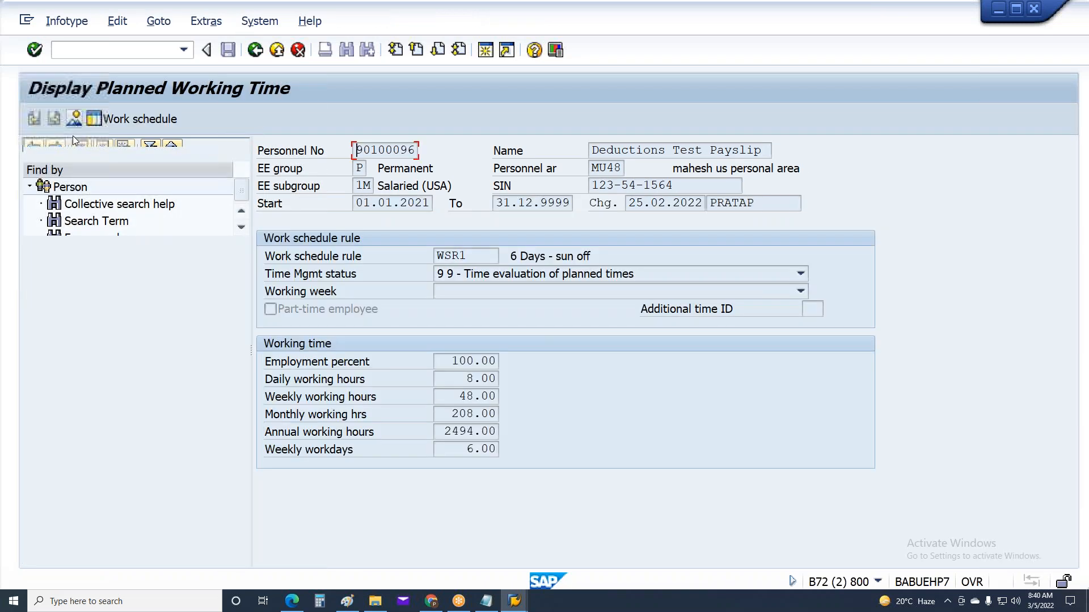
click(511, 256)
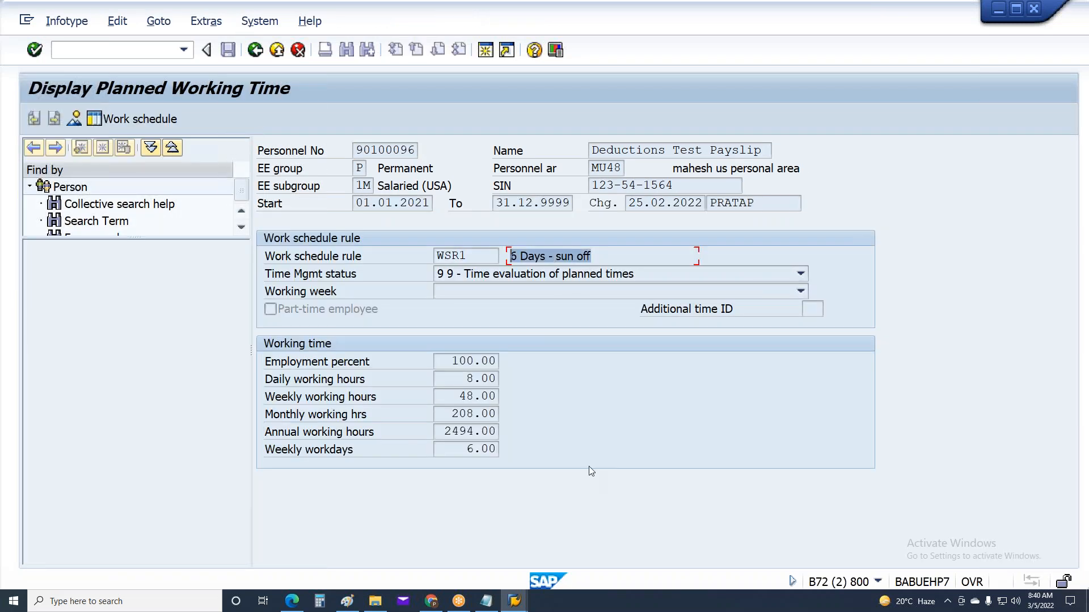
Step: Add text 03 reading "6 Days - sun off" to form Z300's texts and save the form with the proposed customizing request
key(alt+Tab)
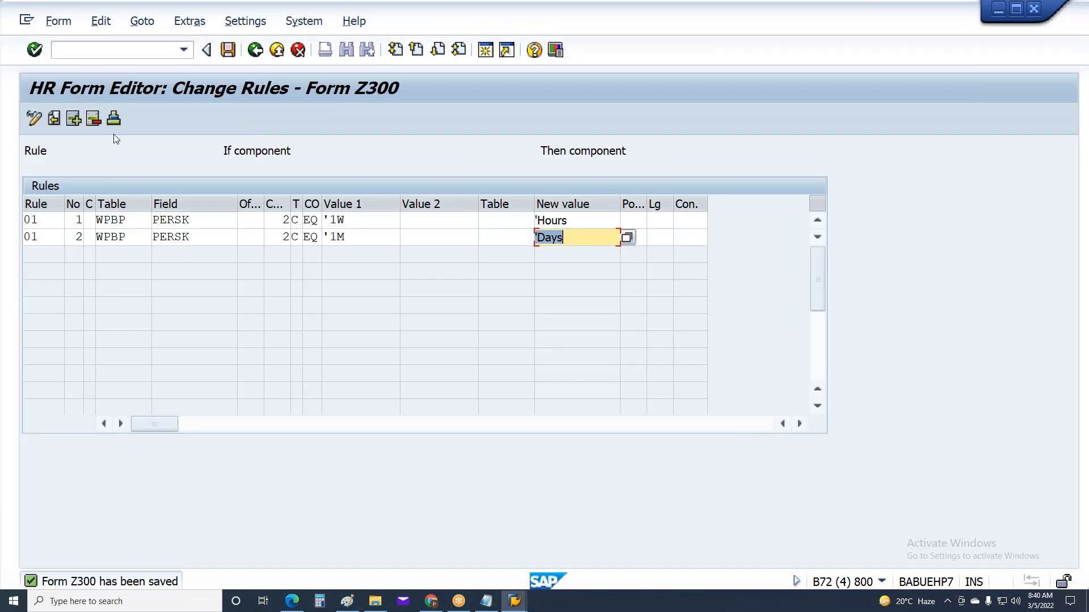
click(57, 119)
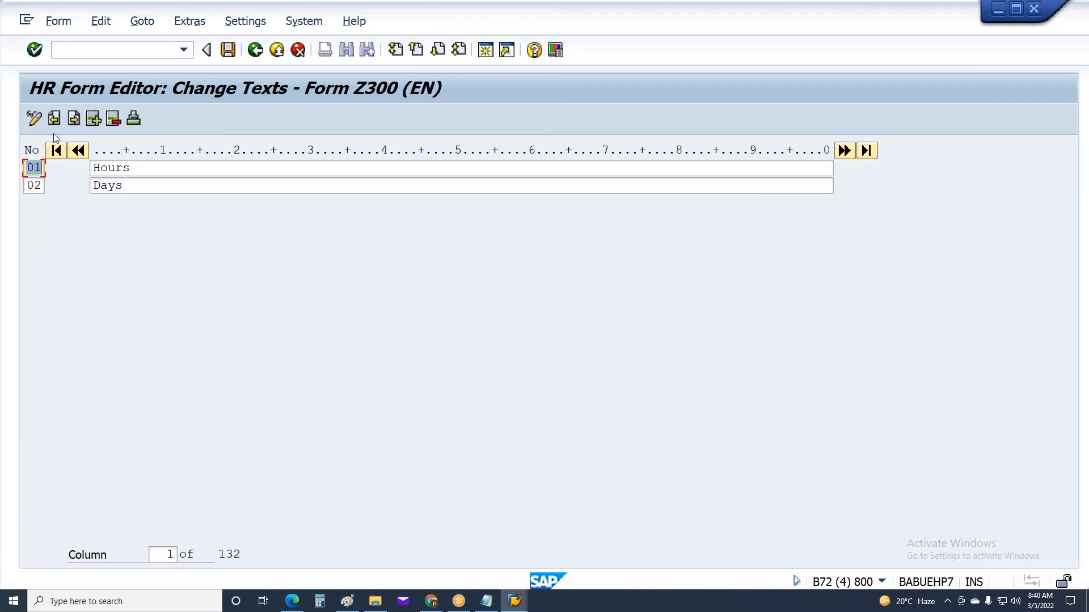
click(92, 119)
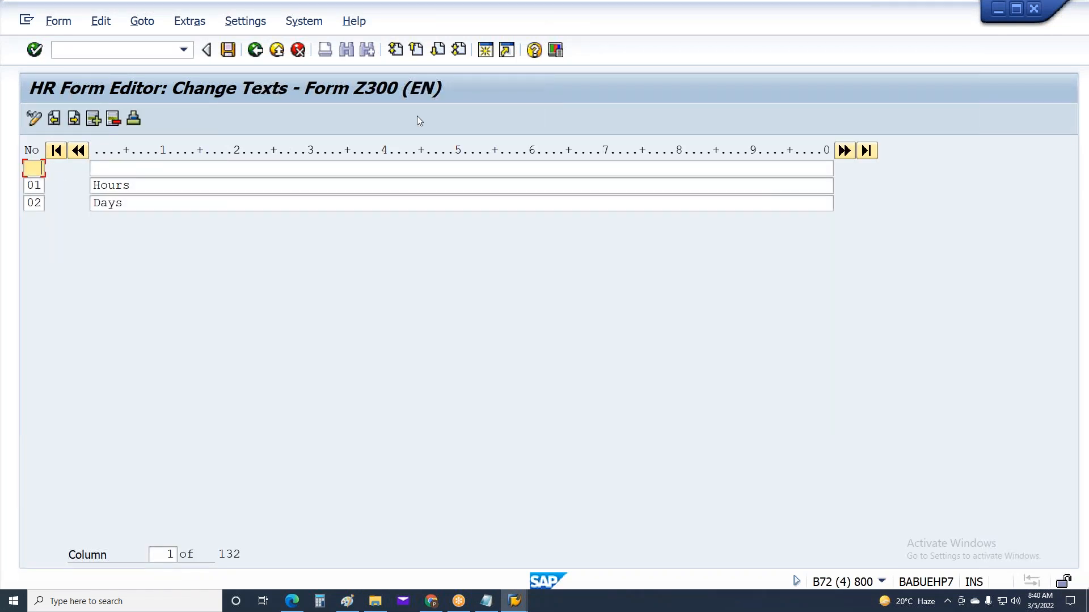
text(03)
key(Tab)
text(6 Days - sun off)
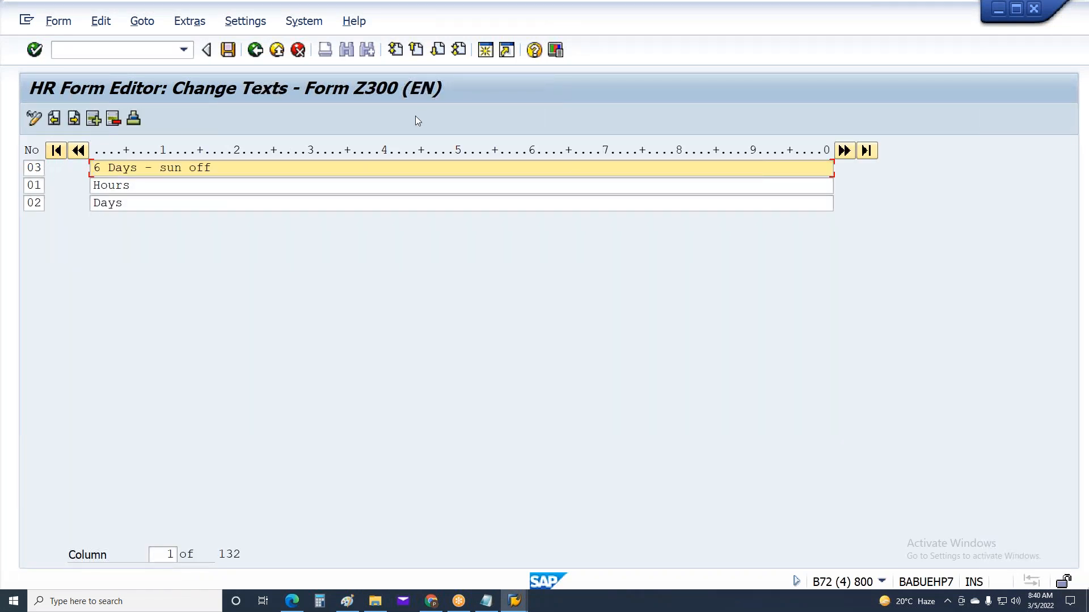
click(229, 50)
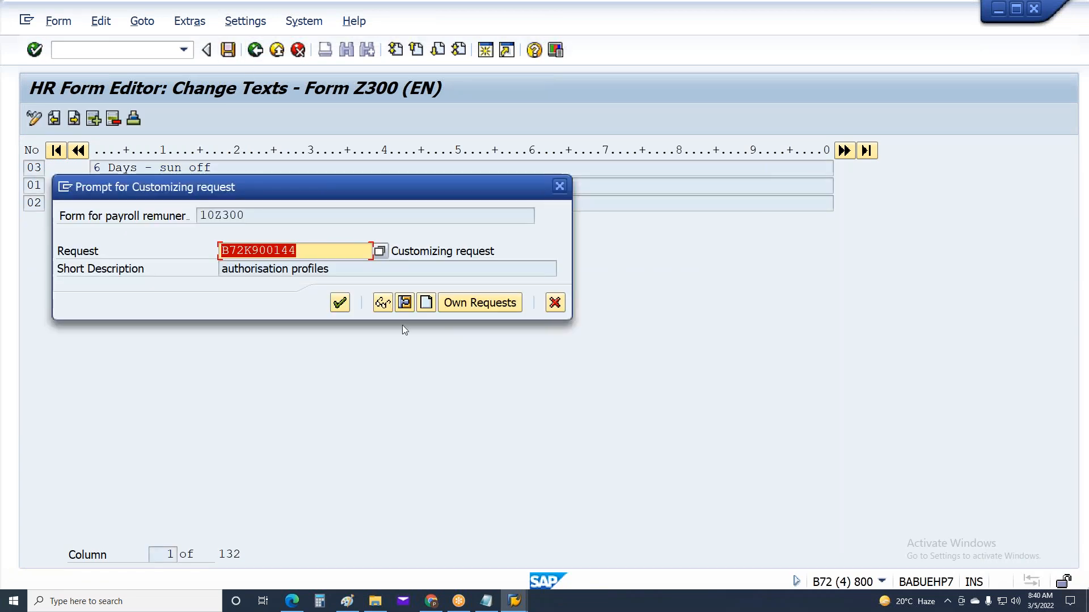
click(339, 301)
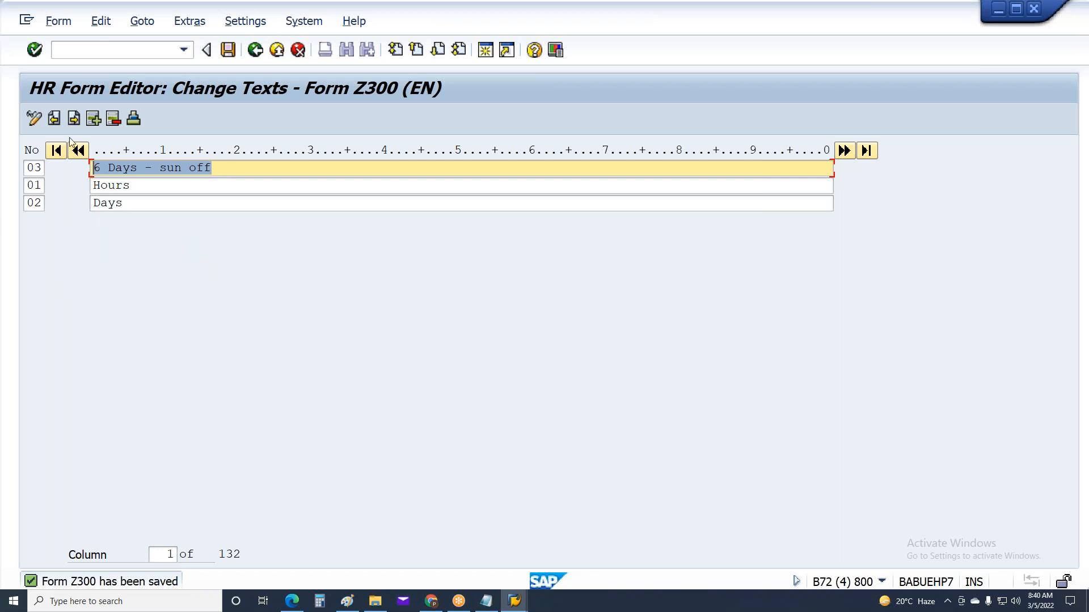
Step: Open form Z300's rules and insert a line for rule 02, number 1, with table WPBP as the if component
click(71, 121)
click(50, 233)
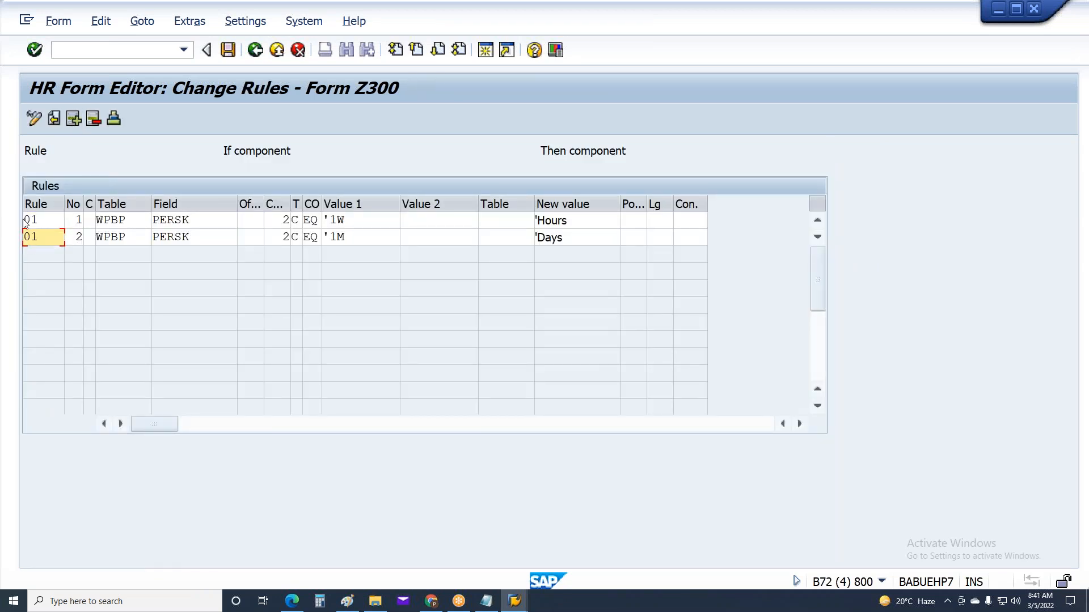
click(41, 220)
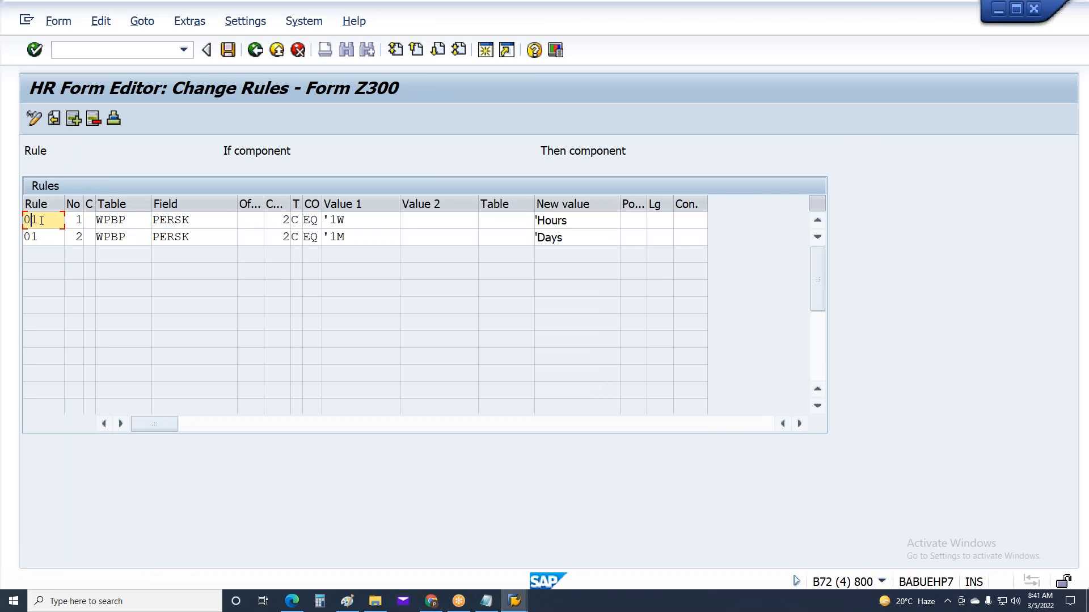
click(74, 119)
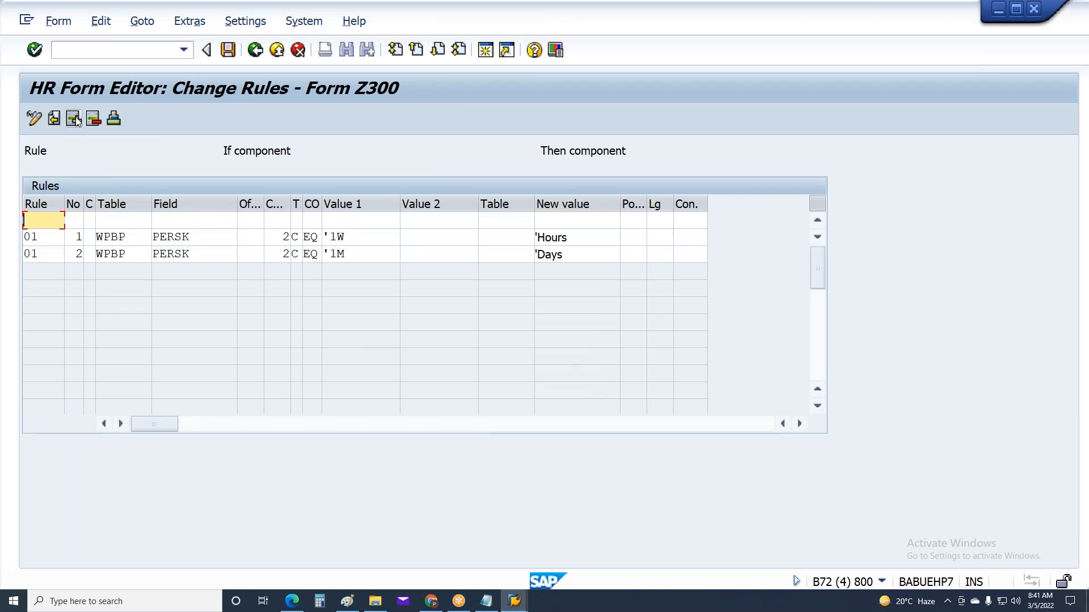
text(02)
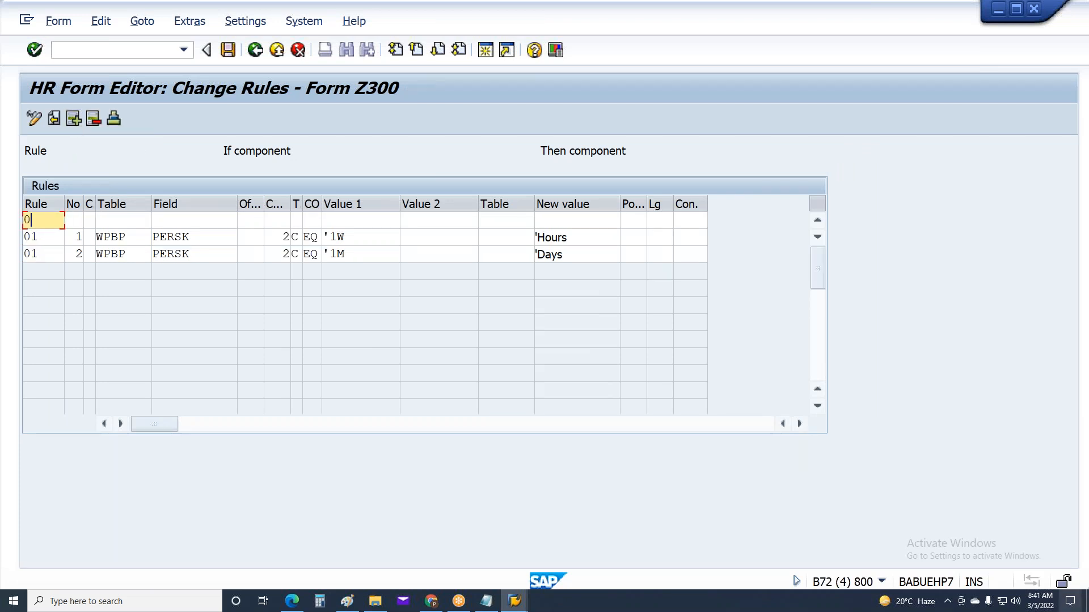
key(Tab)
text(1)
key(Tab)
key(Tab)
text(WPBP)
key(Tab)
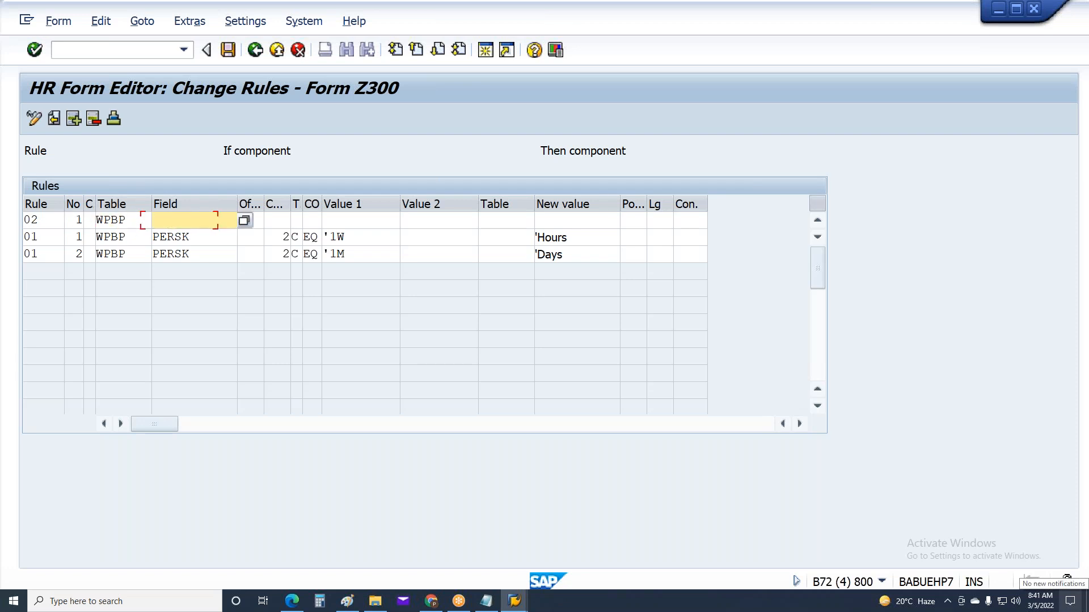
Step: Pick field SCHKZ (Shift indicator) for rule 02 and set its comparison length to 8, type to C and operator to EQ
key(Return)
key(F4)
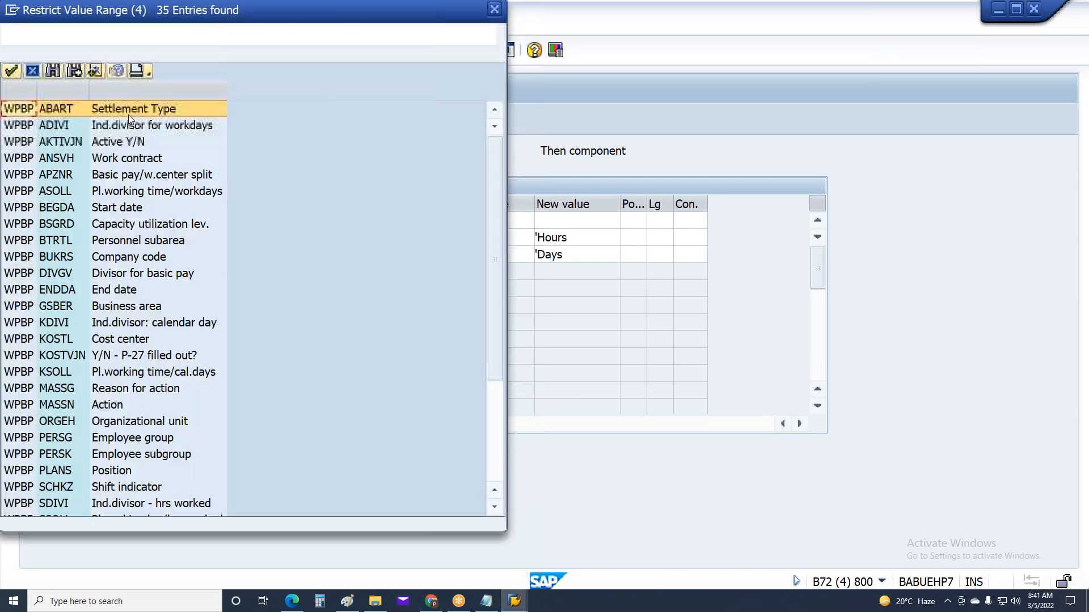
double_click(64, 488)
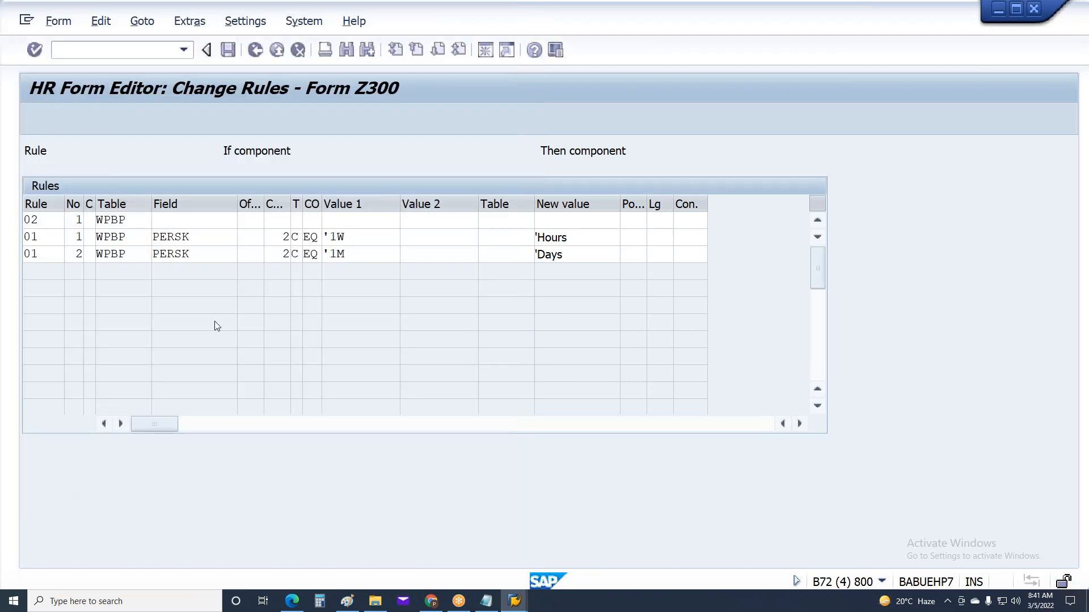
click(281, 223)
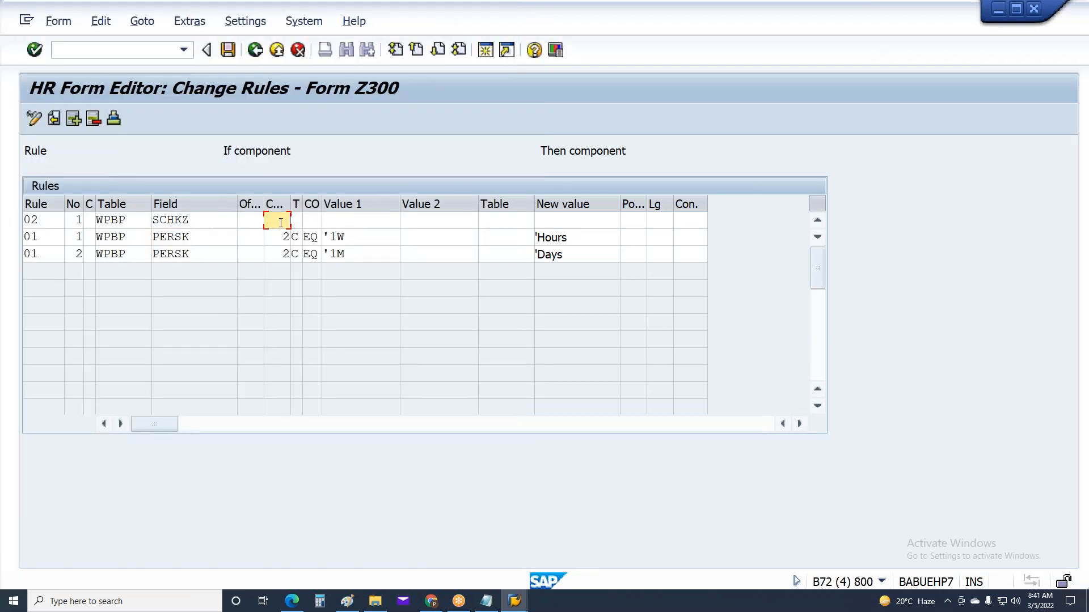
text(8)
key(Tab)
text(C)
key(Tab)
text(EQ)
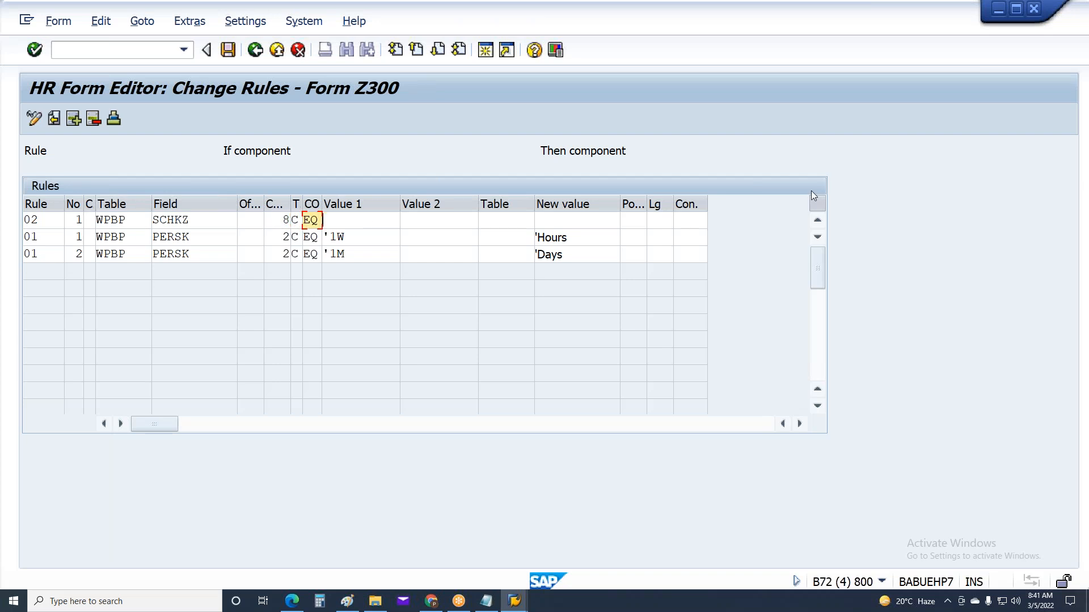
Step: Enter 'WSR1 as rule 02's first comparison value and check it against the employee's work schedule rule in the Planned Working Time session
key(Tab)
text('WSR!)
key(BackSpace)
text(1)
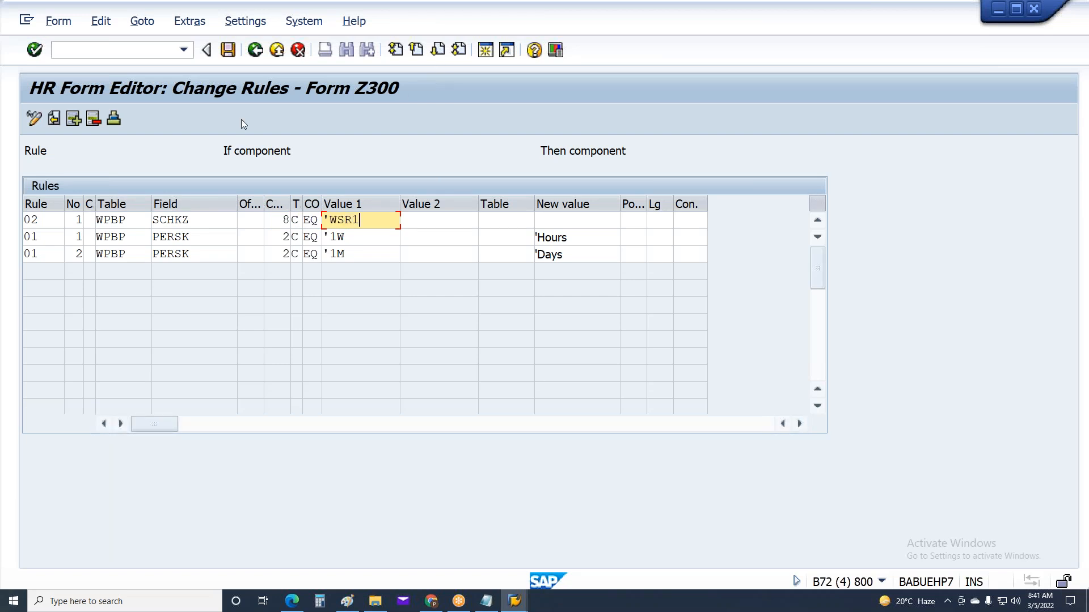
key(alt+Tab)
double_click(450, 256)
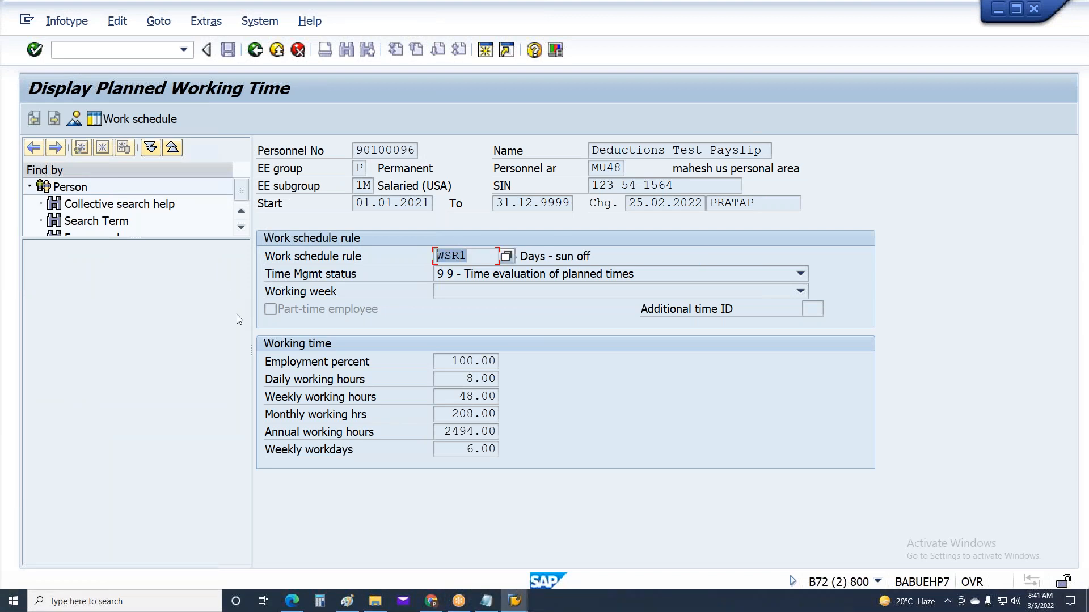
key(alt+Tab)
Step: Set rule 02's then component to table TEXT with new value 03, and save form Z300 with the proposed request
click(512, 225)
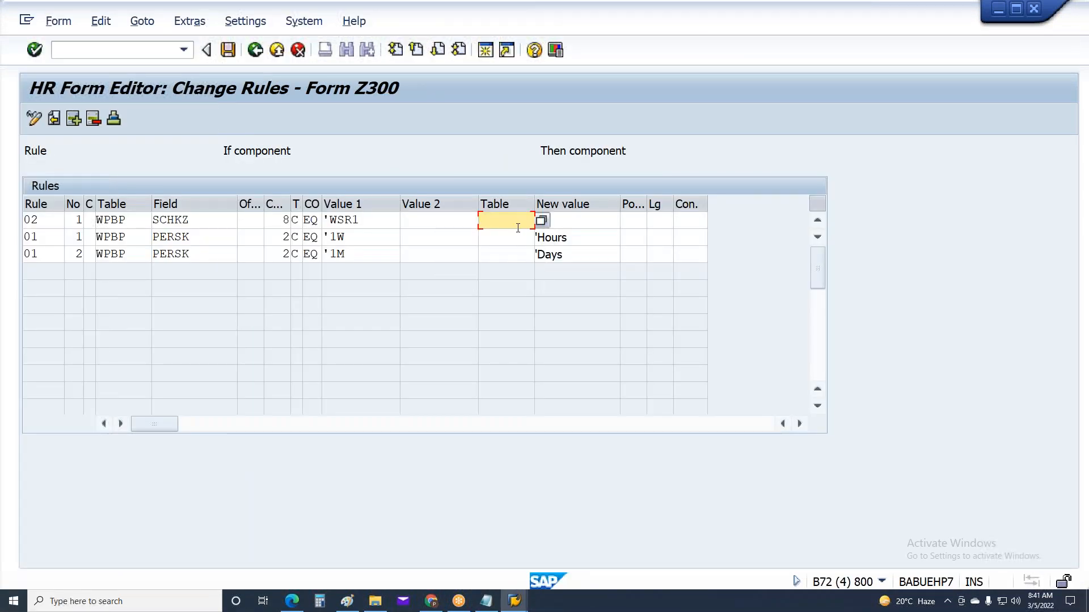
key(F4)
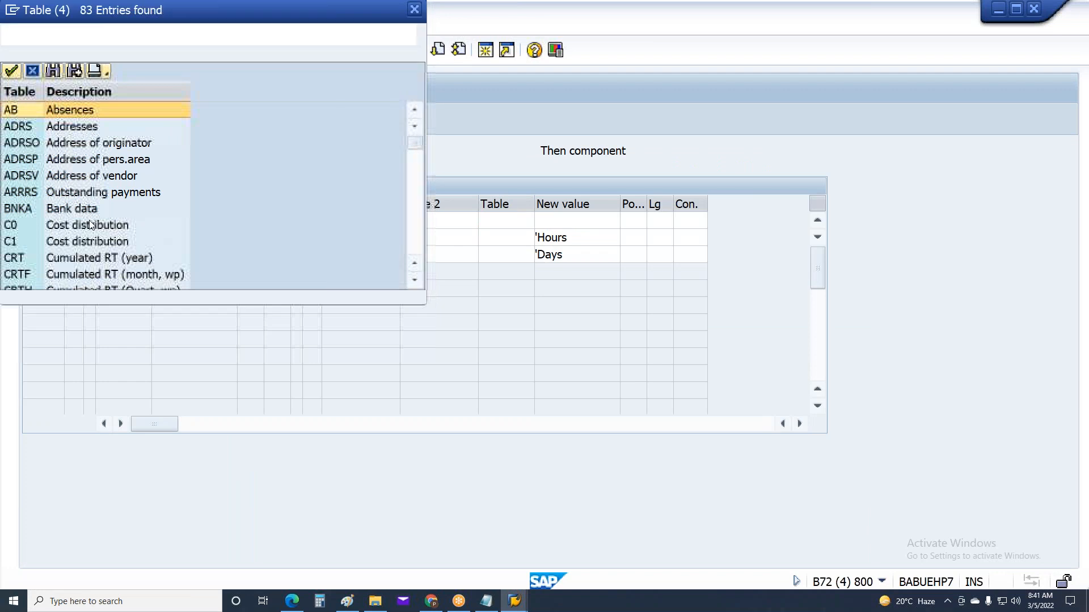
scroll(100, 226, down, 3)
scroll(99, 225, down, 10)
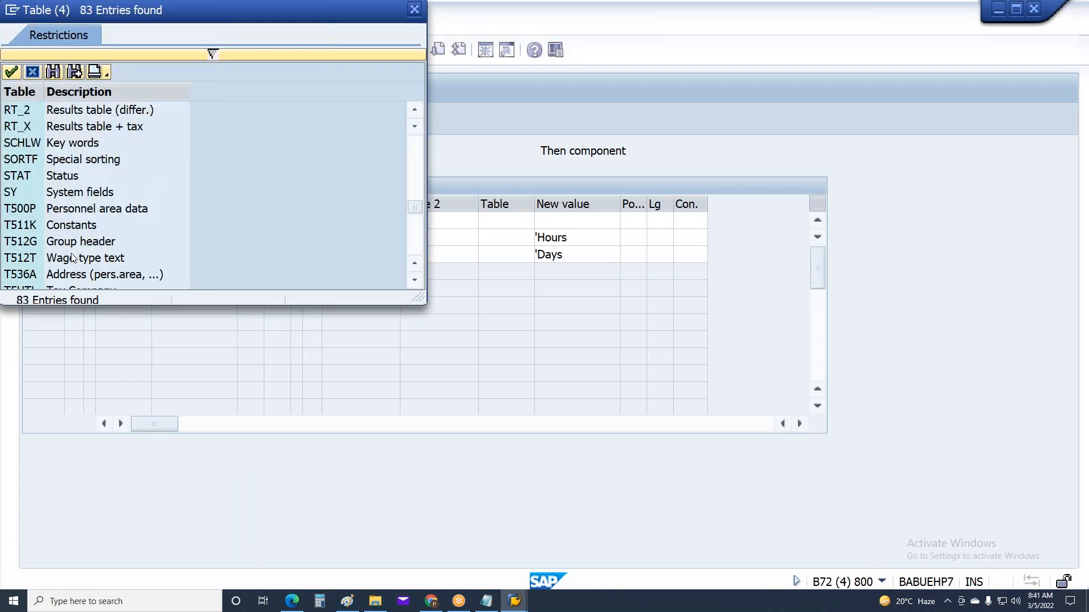
scroll(72, 254, down, 2)
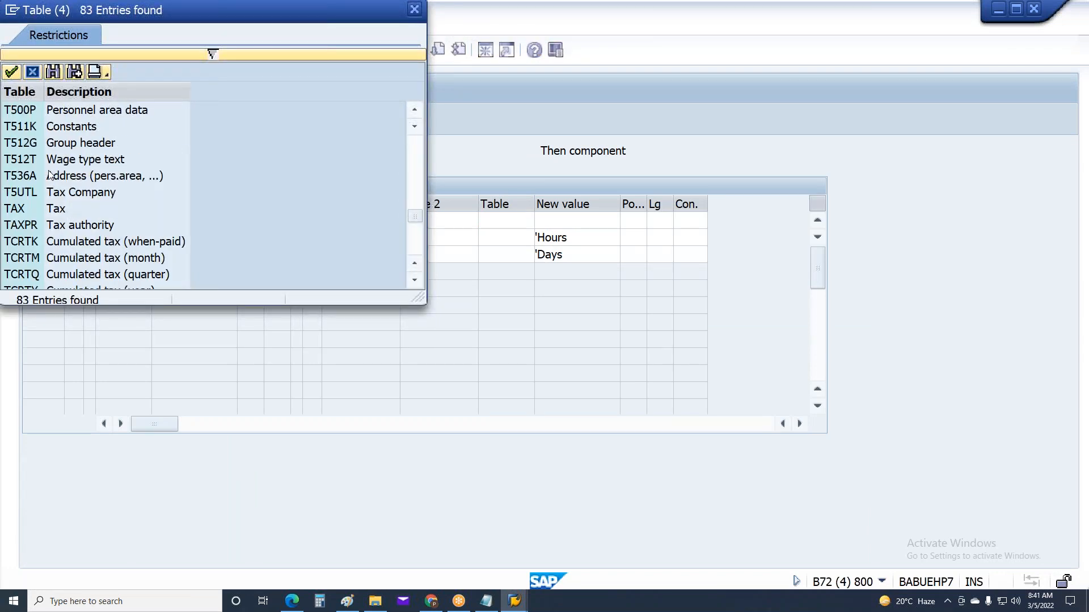
scroll(50, 175, down, 1)
double_click(56, 264)
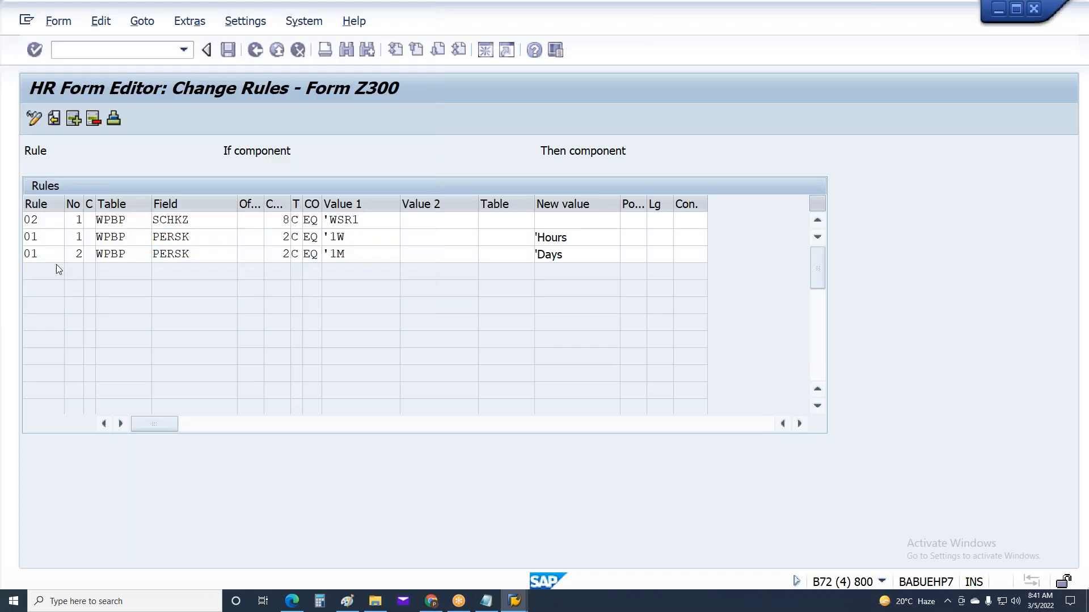
key(Tab)
text(03)
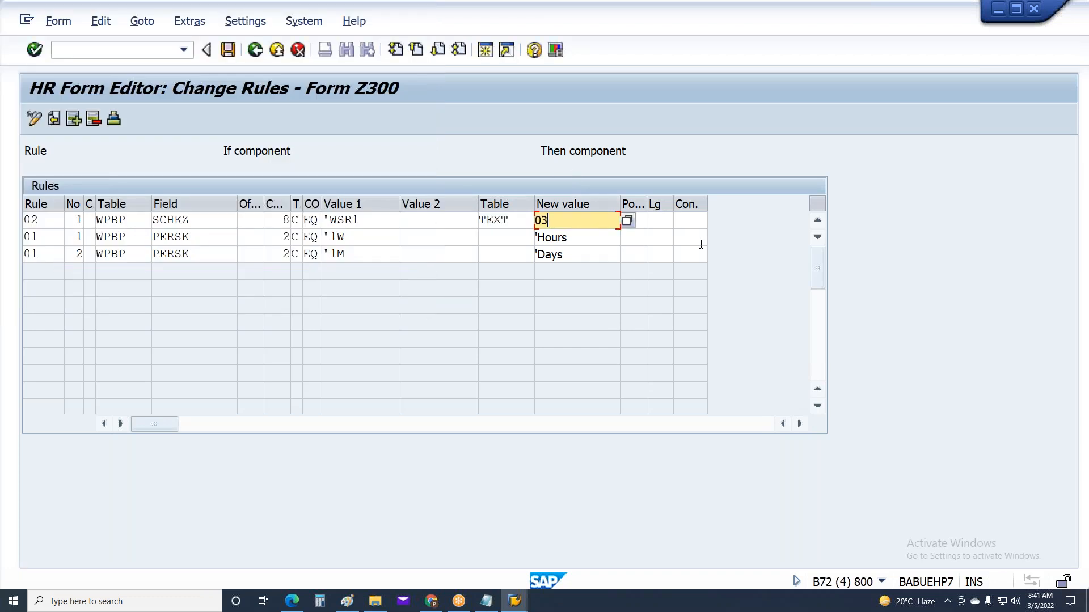
key(ctrl+s)
key(Return)
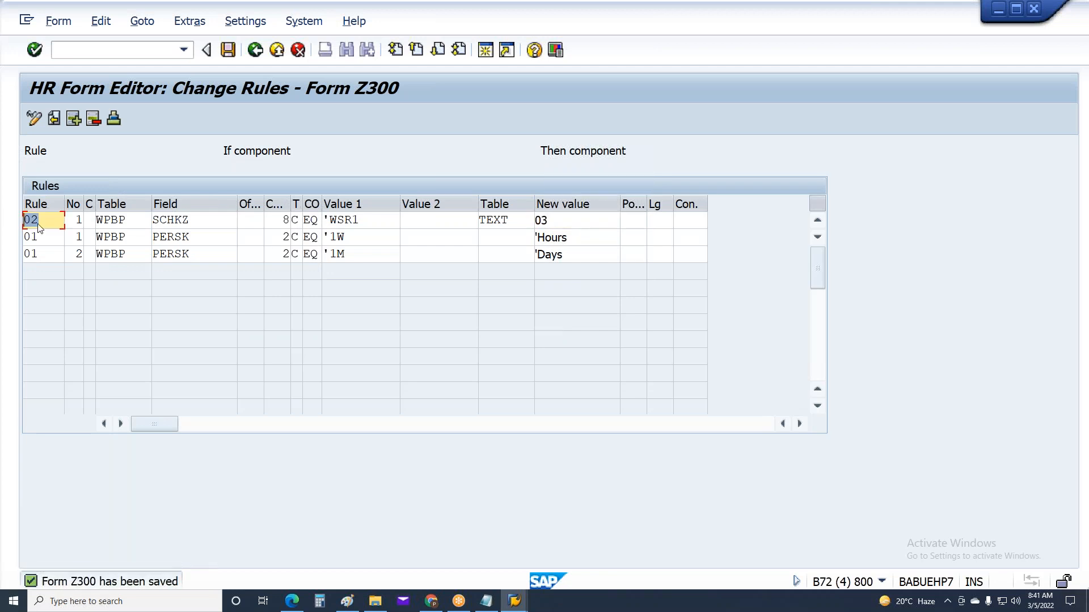
Step: Open form Z300's single fields for change and open the details of the SCHKZ field beside the Shift label
click(256, 52)
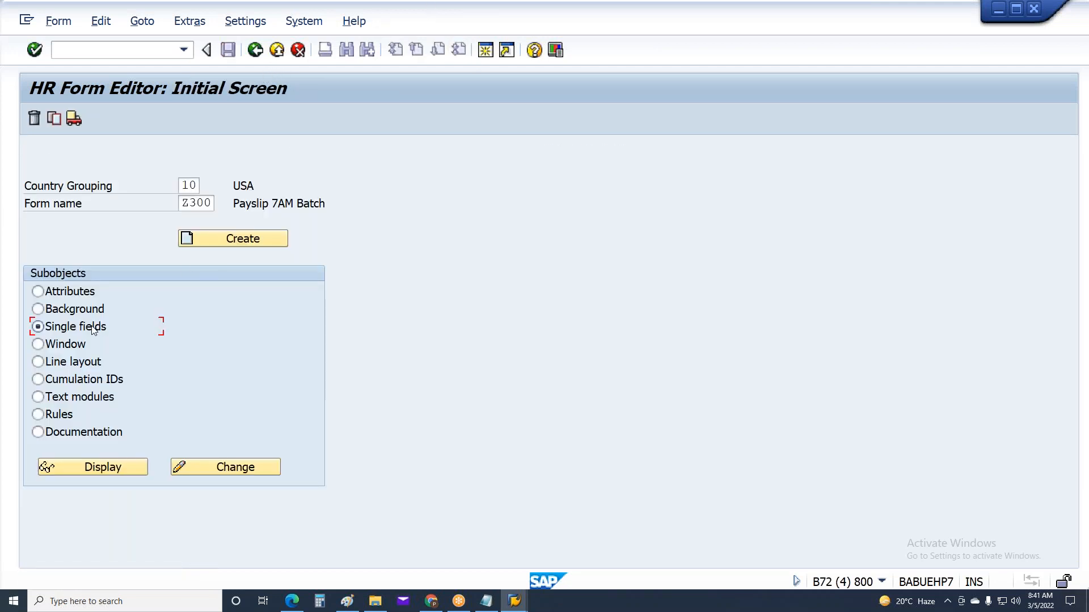
click(209, 469)
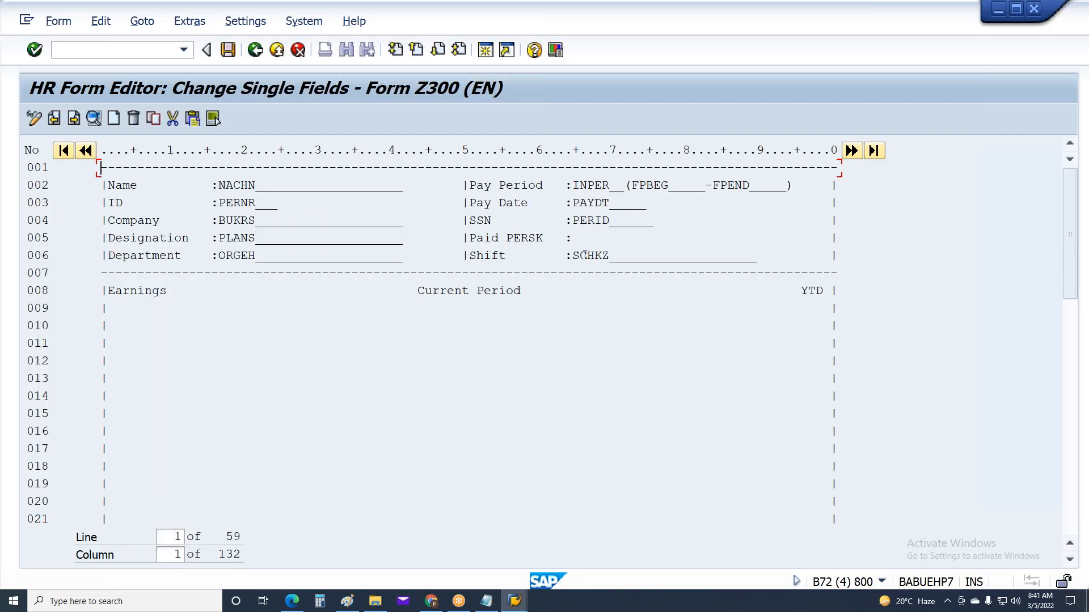
double_click(586, 255)
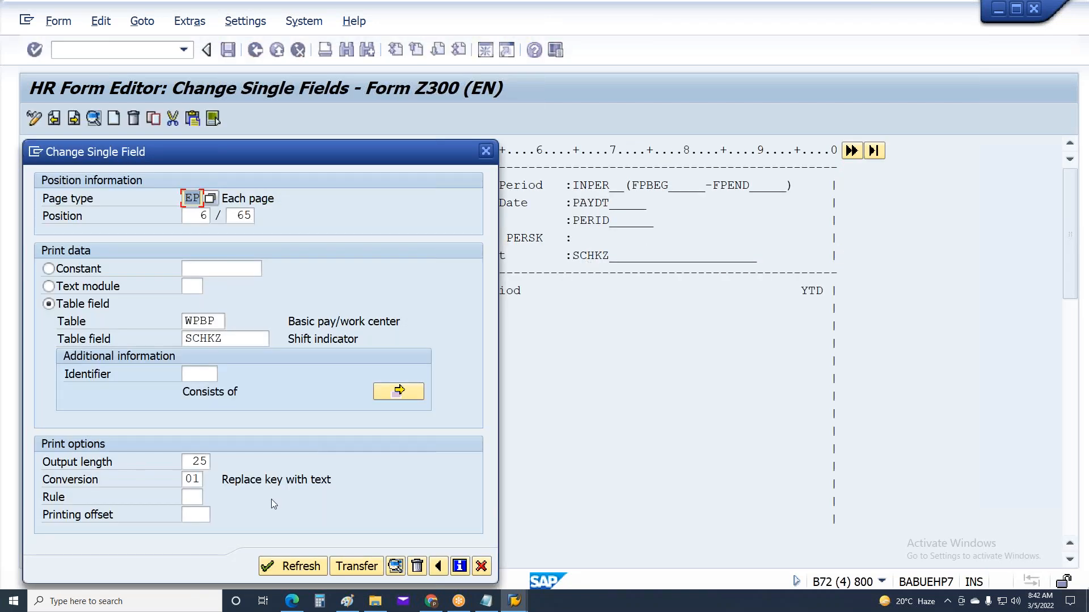
click(199, 479)
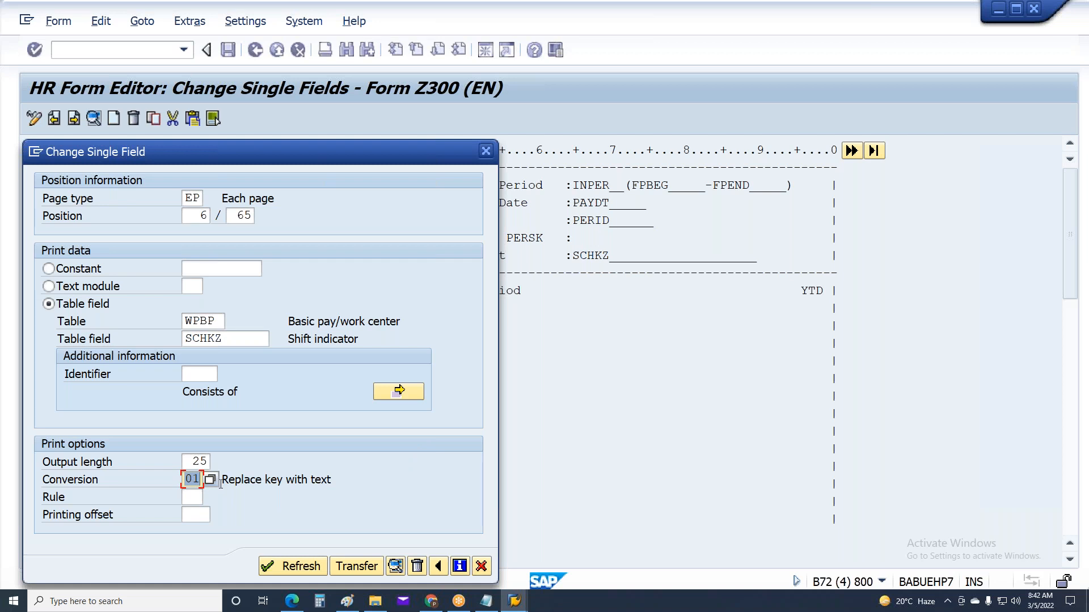
click(211, 321)
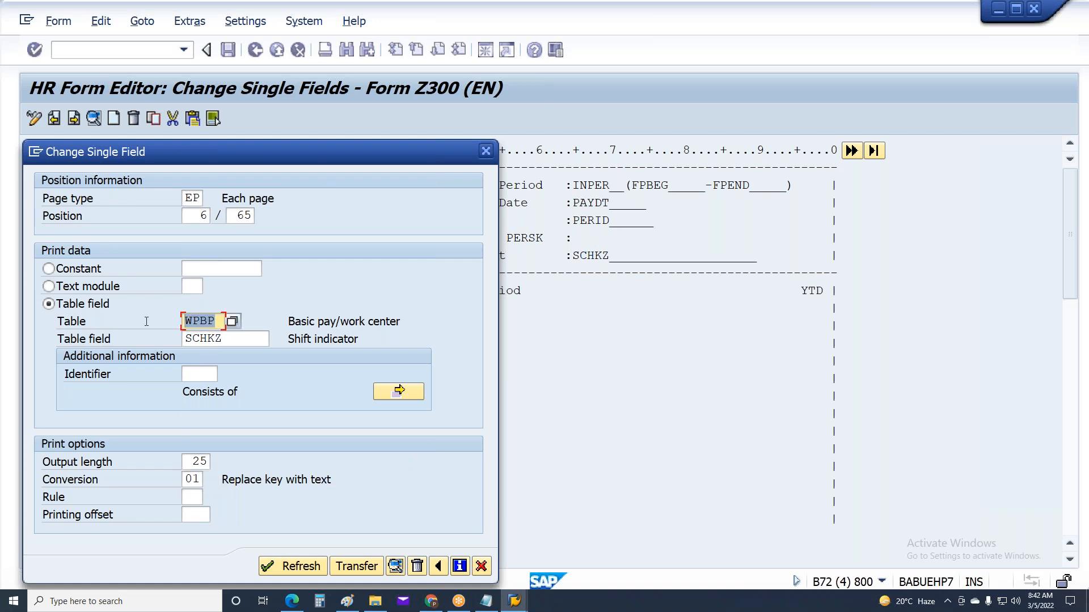
click(218, 336)
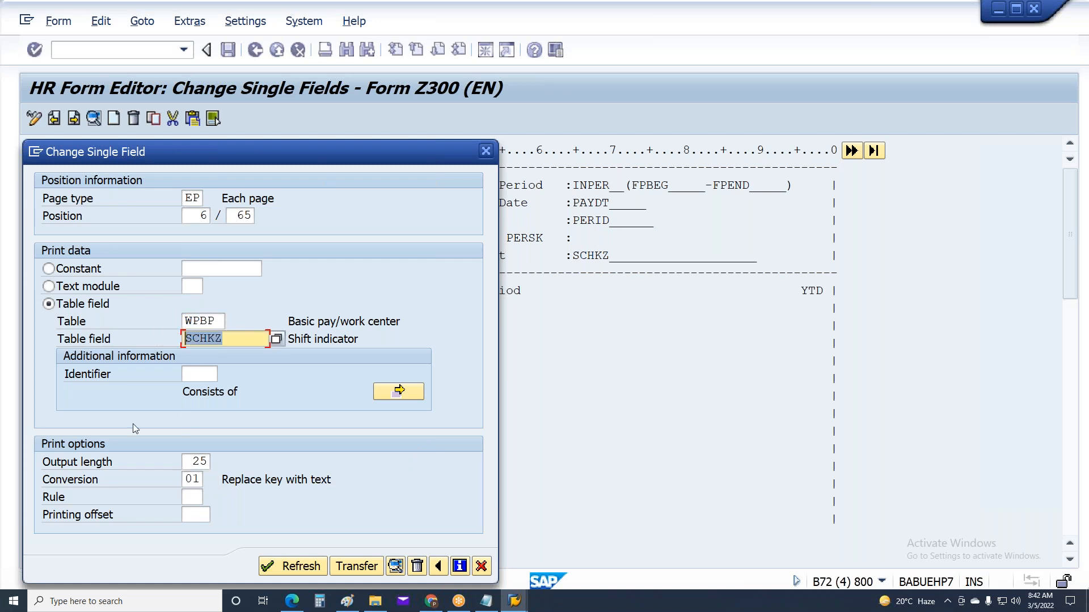
Step: Clear the Shift field's conversion, assign it rule 02, transfer the field to the form, and save form Z300
click(190, 479)
key(Delete)
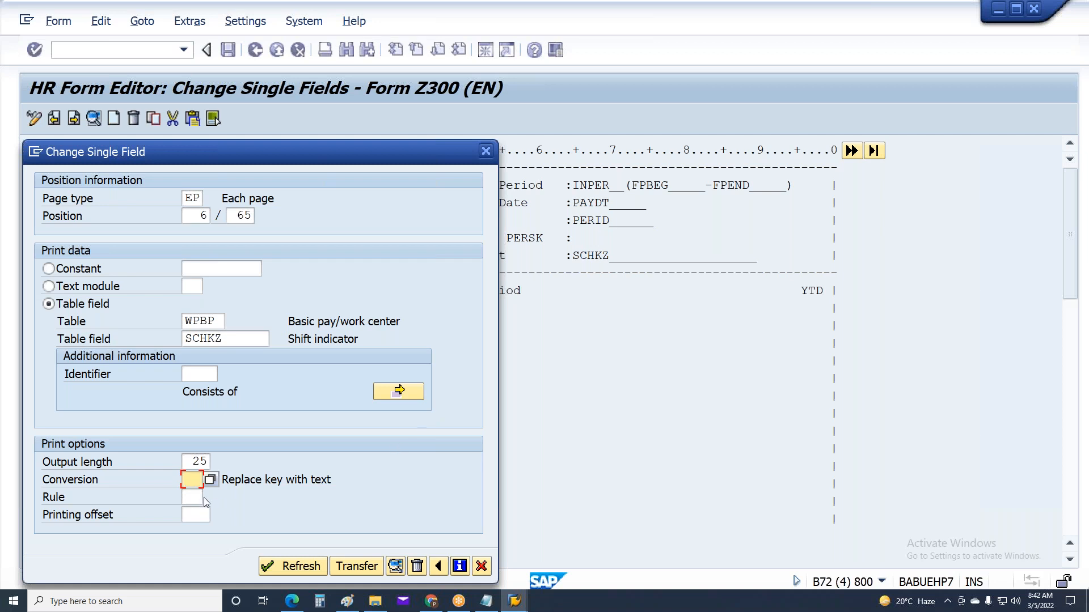
text(02)
key(Return)
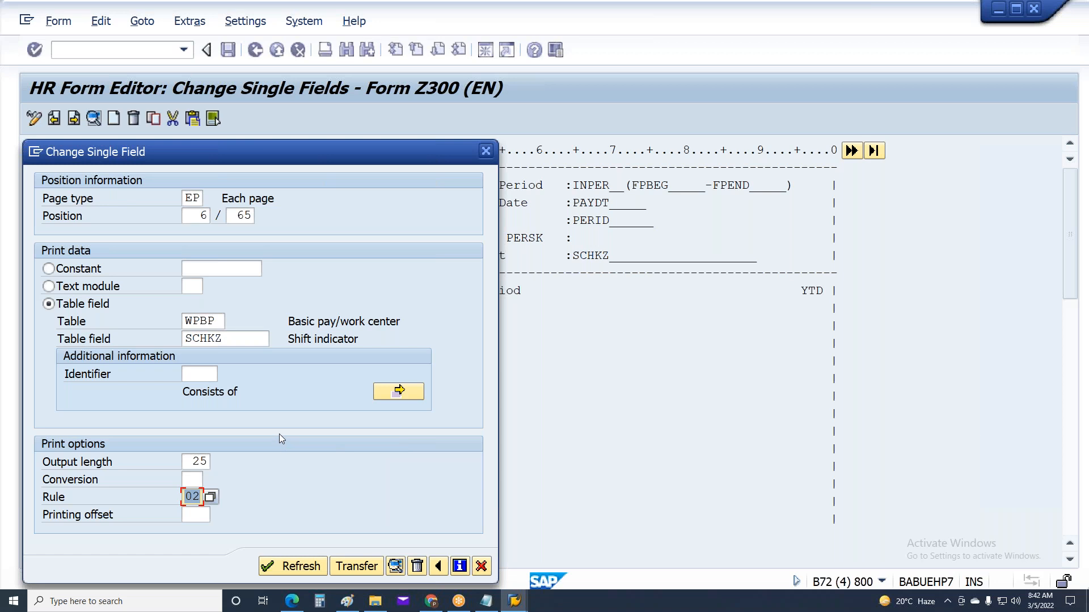
click(367, 566)
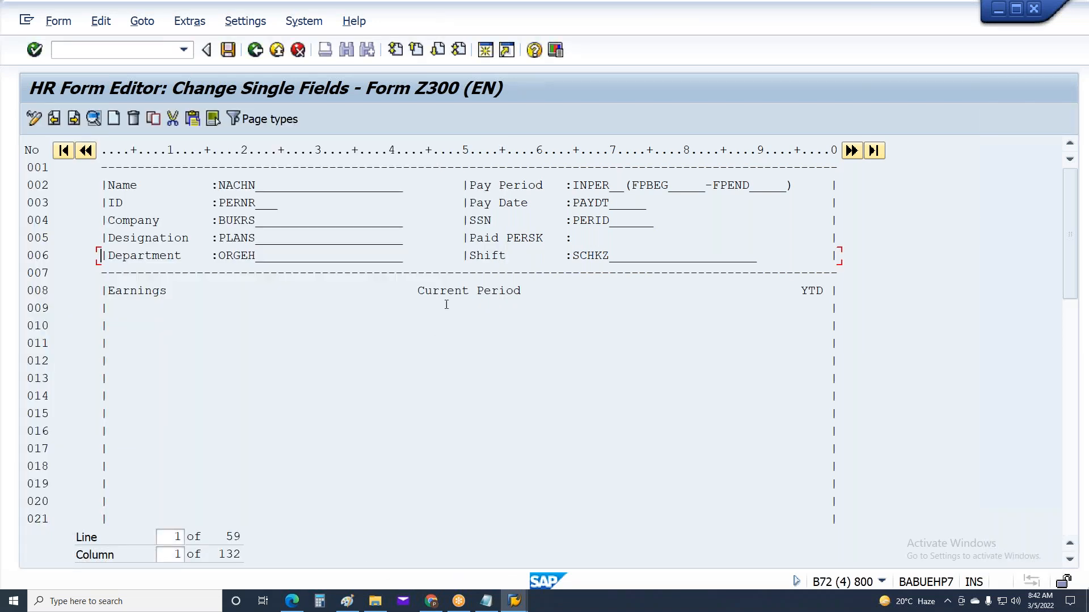
key(ctrl+s)
key(Return)
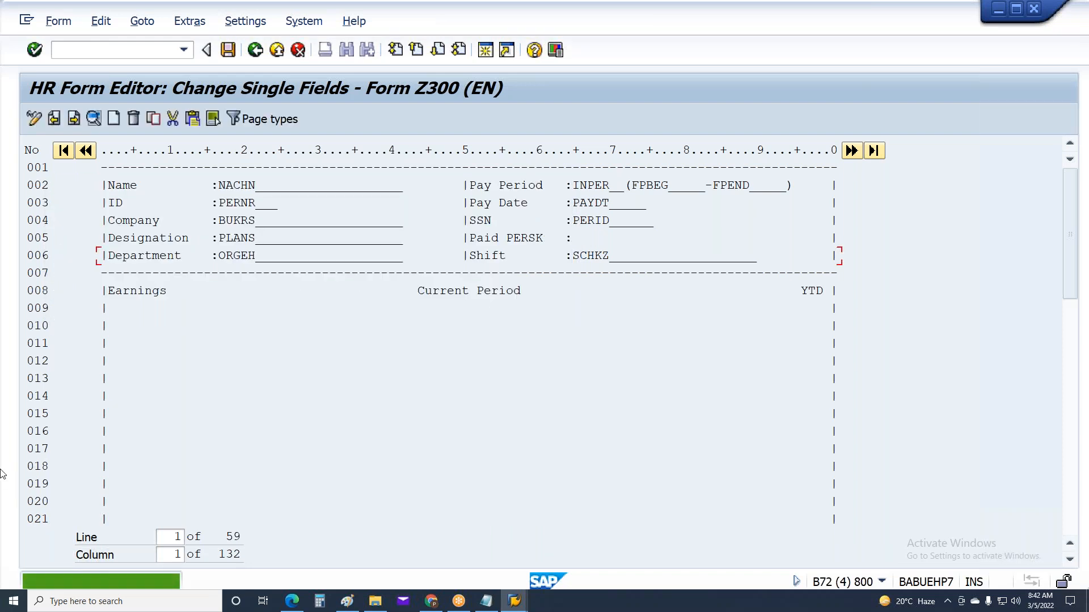
Step: Leave the Planned Working Time display, switch to the Remuneration Statements session, and rerun the statement
key(alt+Tab)
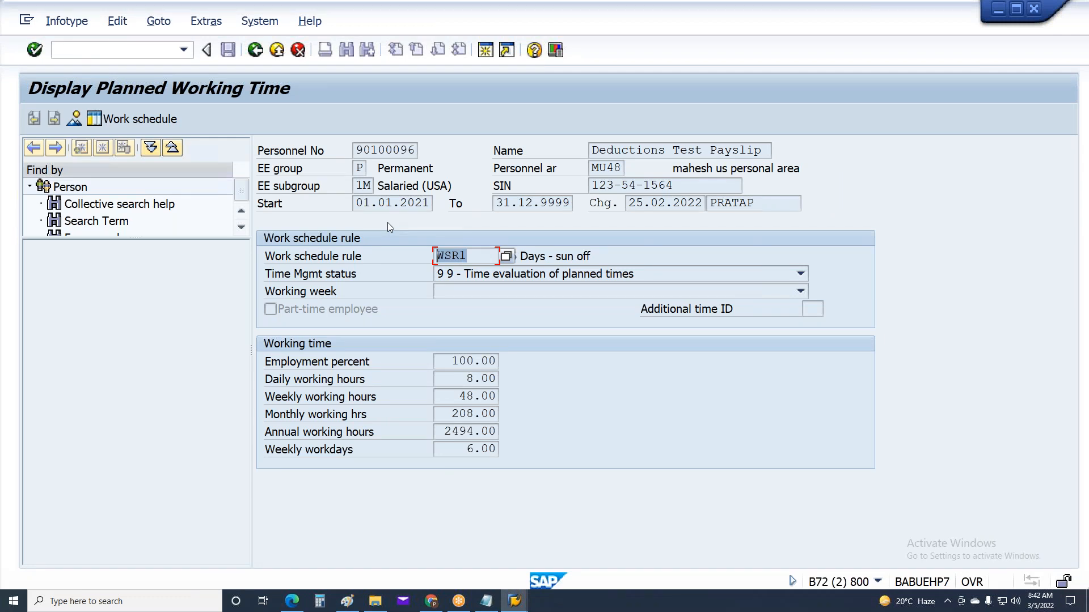
key(F3)
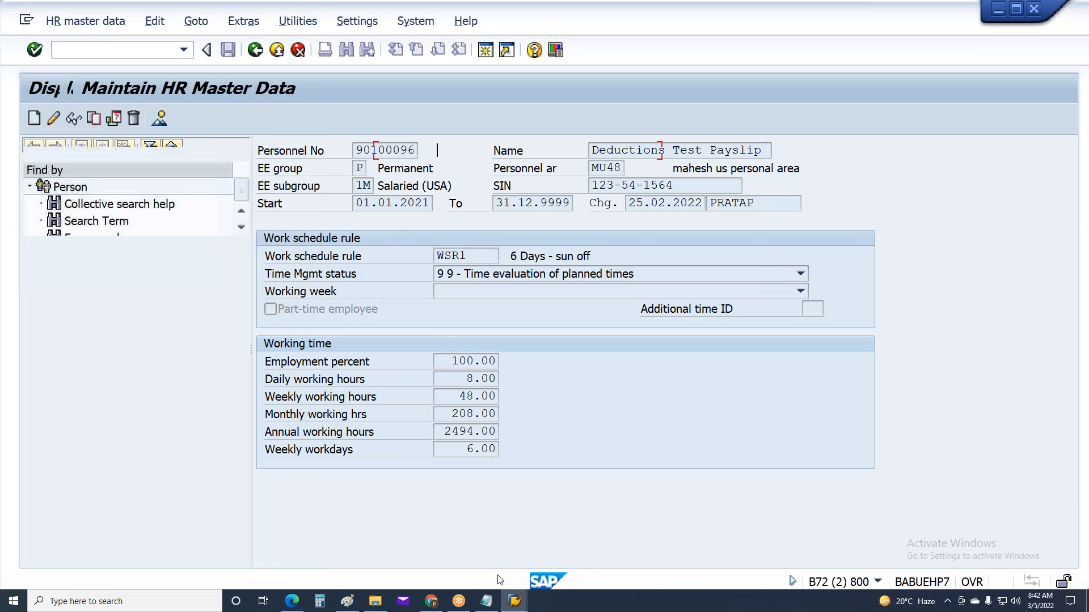
mouse_move(515, 600)
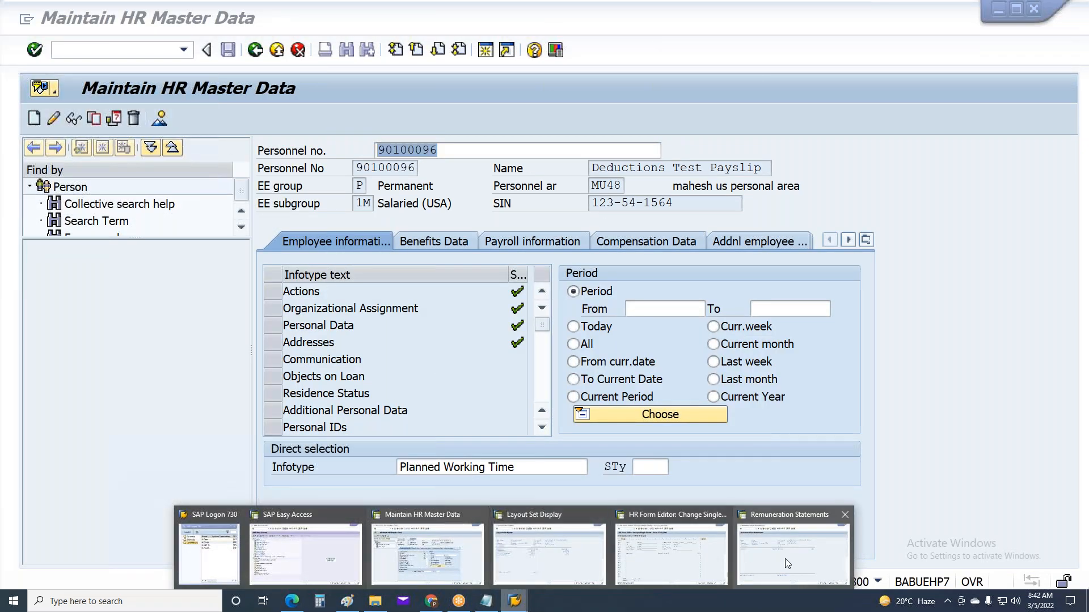
click(750, 552)
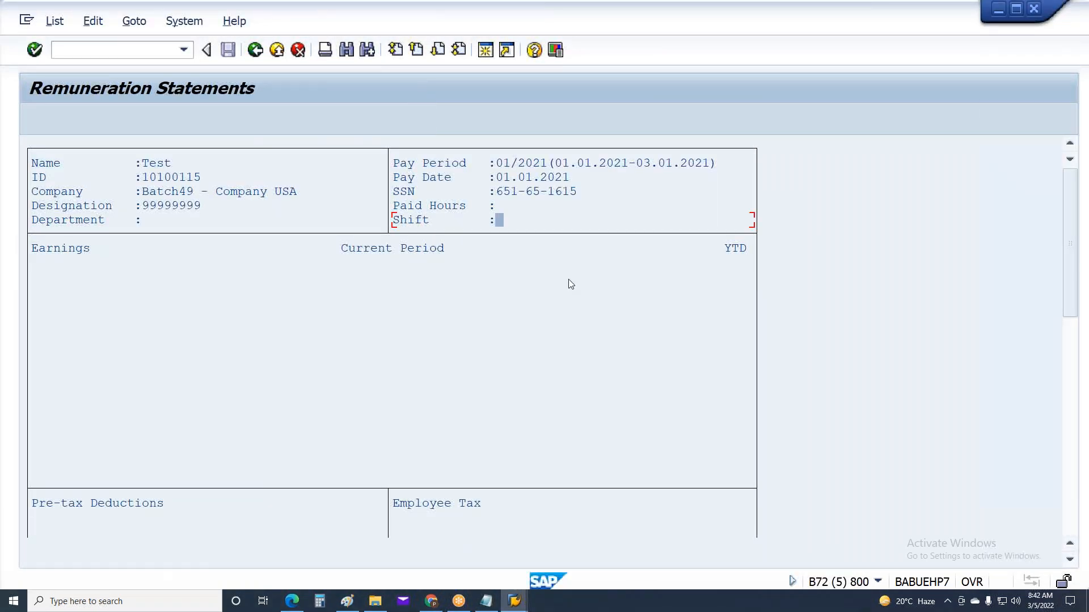
key(F3)
key(F8)
Step: Look at the rerun remuneration statement again and return to the HR Form Editor session with form Z300's single fields
key(alt+Tab)
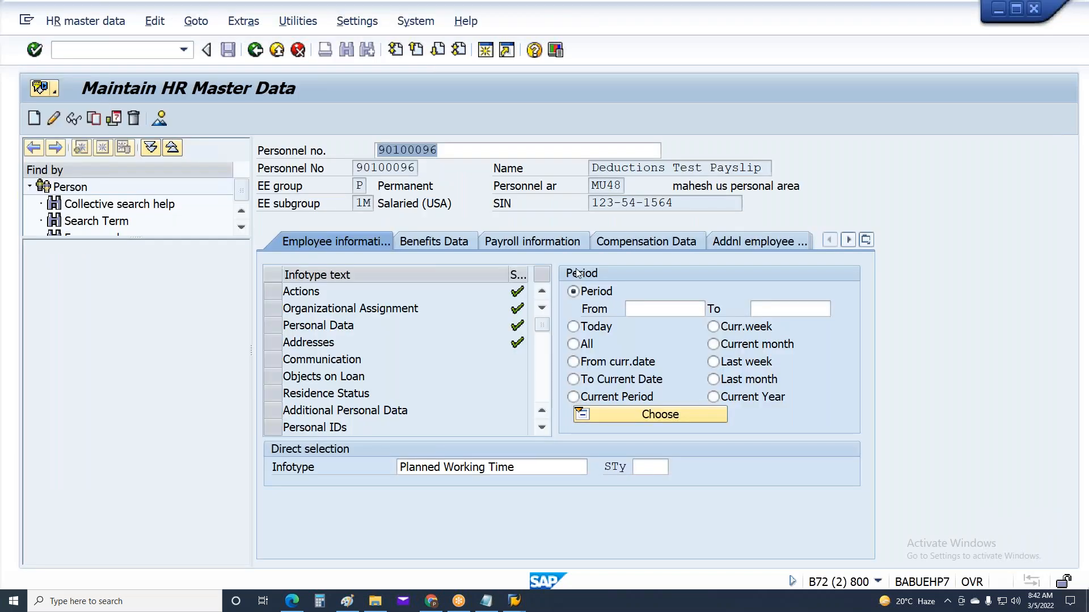
click(514, 601)
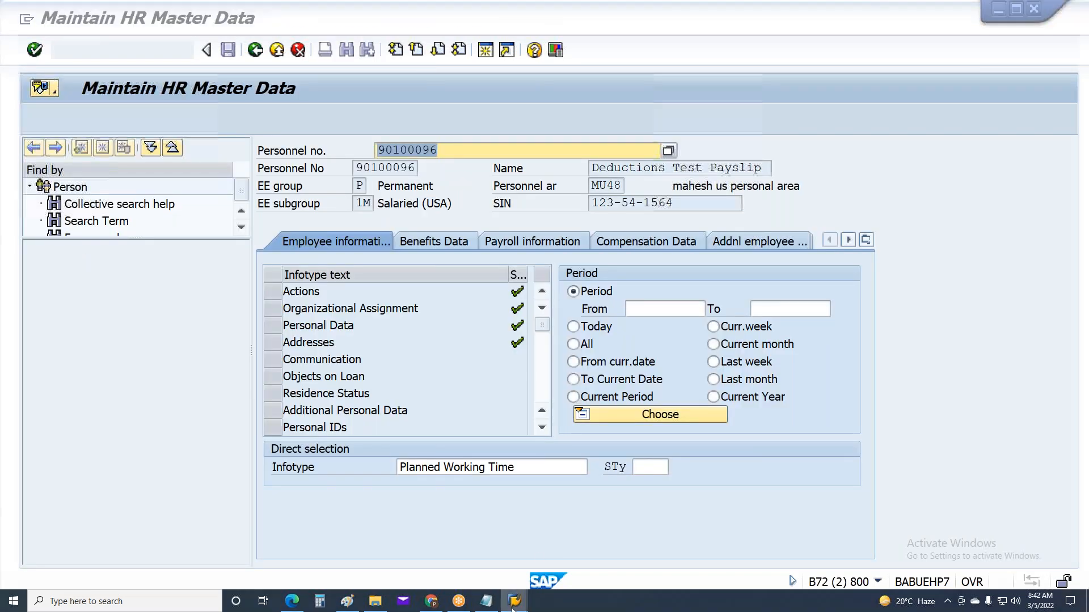
click(805, 545)
click(514, 601)
click(706, 541)
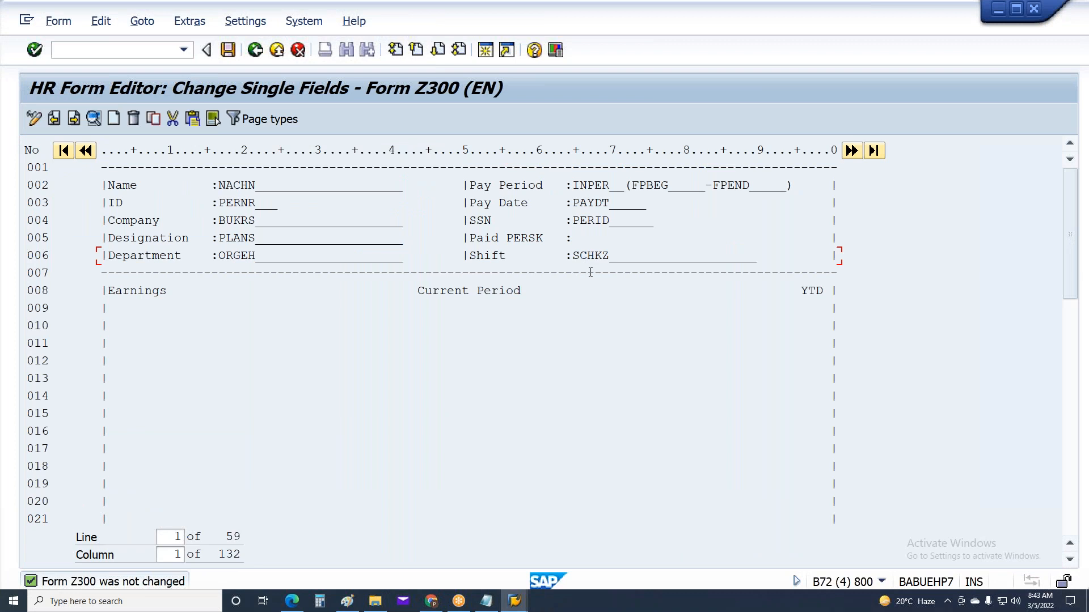
Step: Switch to the Remuneration Statements session, enter the salaried test employee's personnel number in the selection, and run the statement
key(alt+Tab)
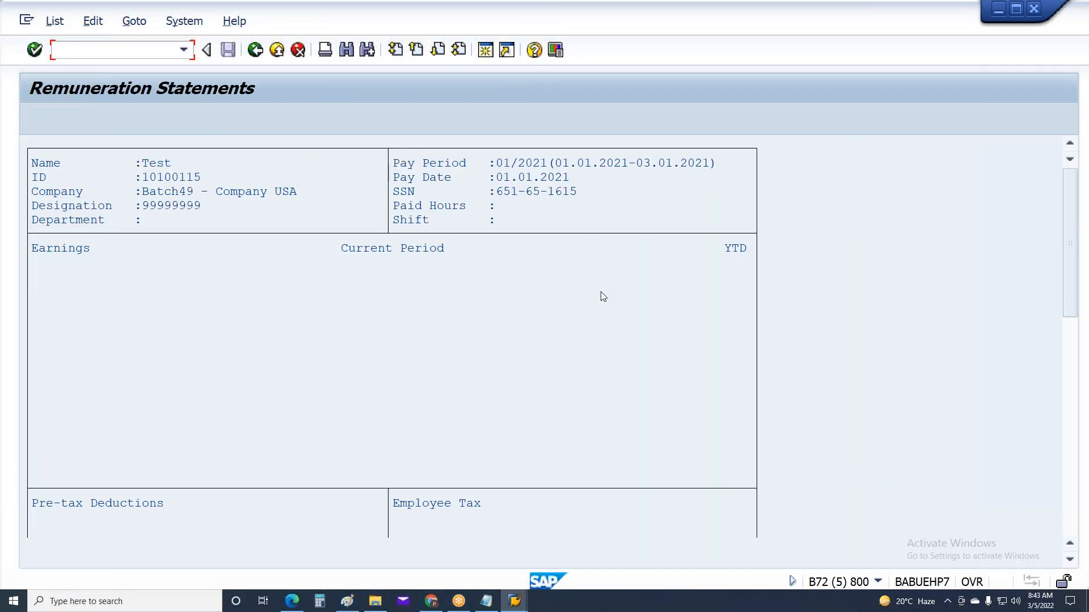
key(F3)
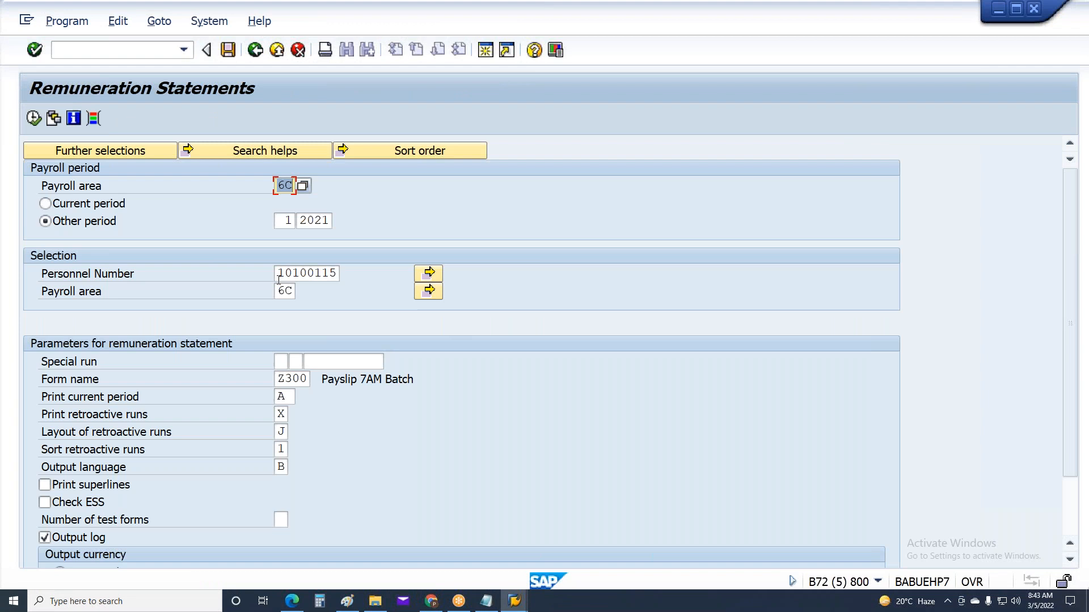
double_click(297, 275)
key(BackSpace)
click(320, 307)
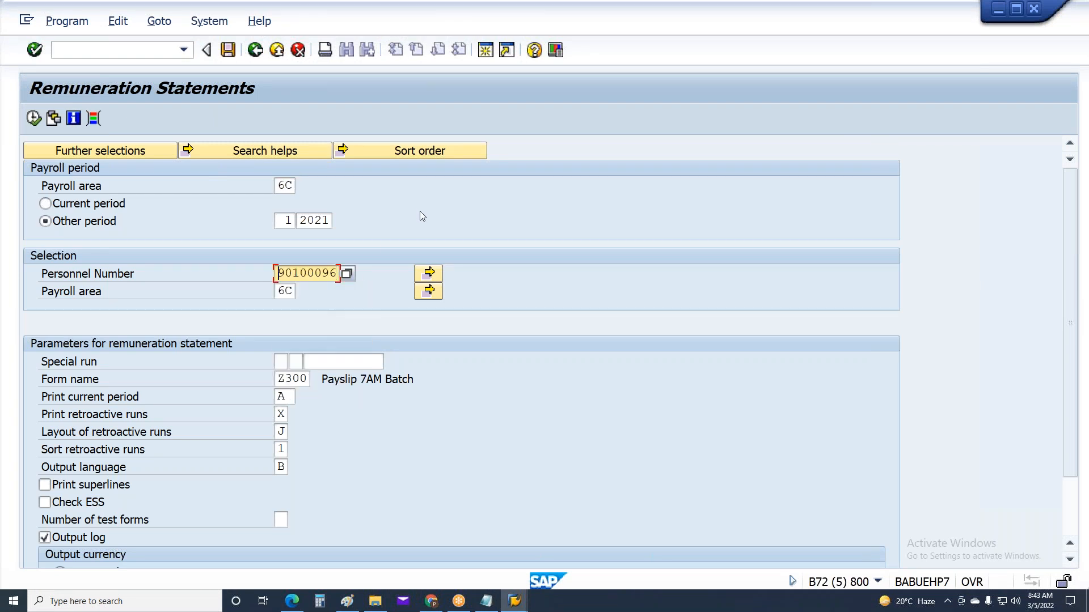
key(F8)
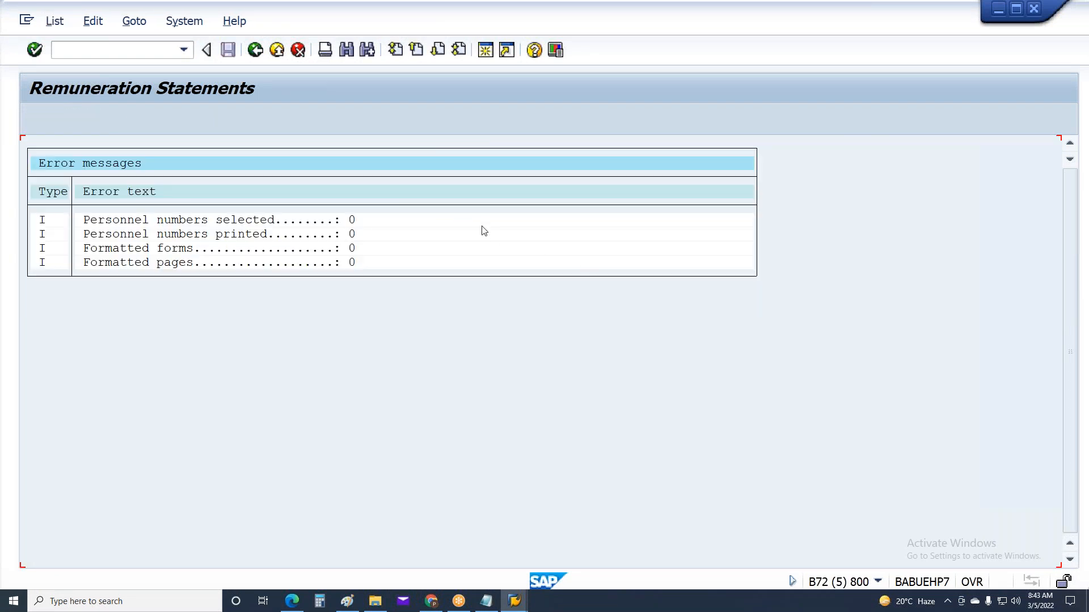
Step: Return to the selection screen, replace payroll area 6C in both the payroll period and selection fields, and rerun the statement
key(F3)
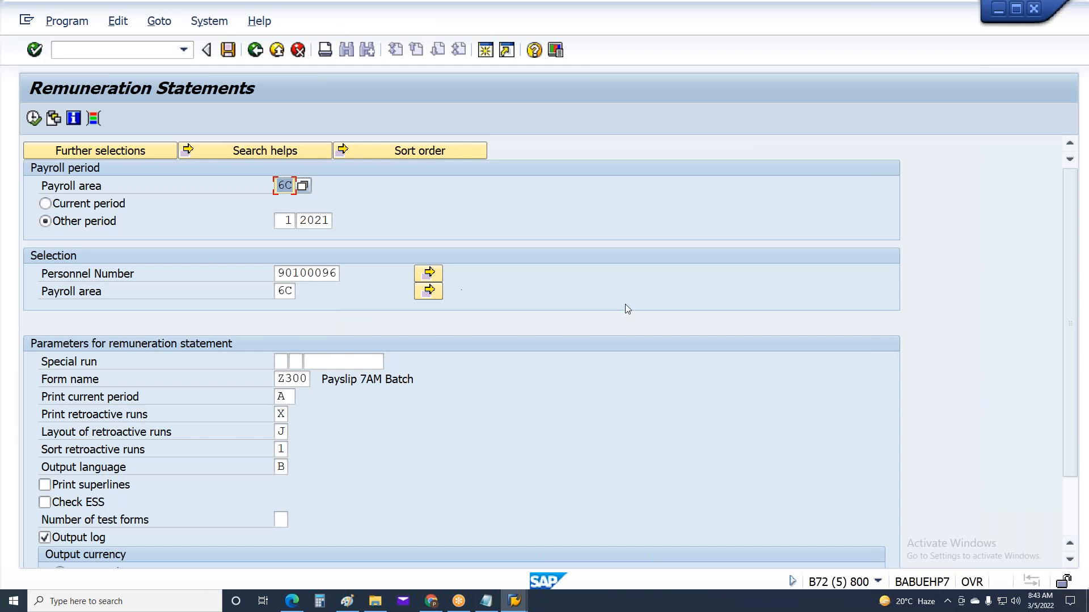
key(BackSpace)
click(288, 214)
double_click(284, 291)
key(BackSpace)
click(301, 322)
key(F8)
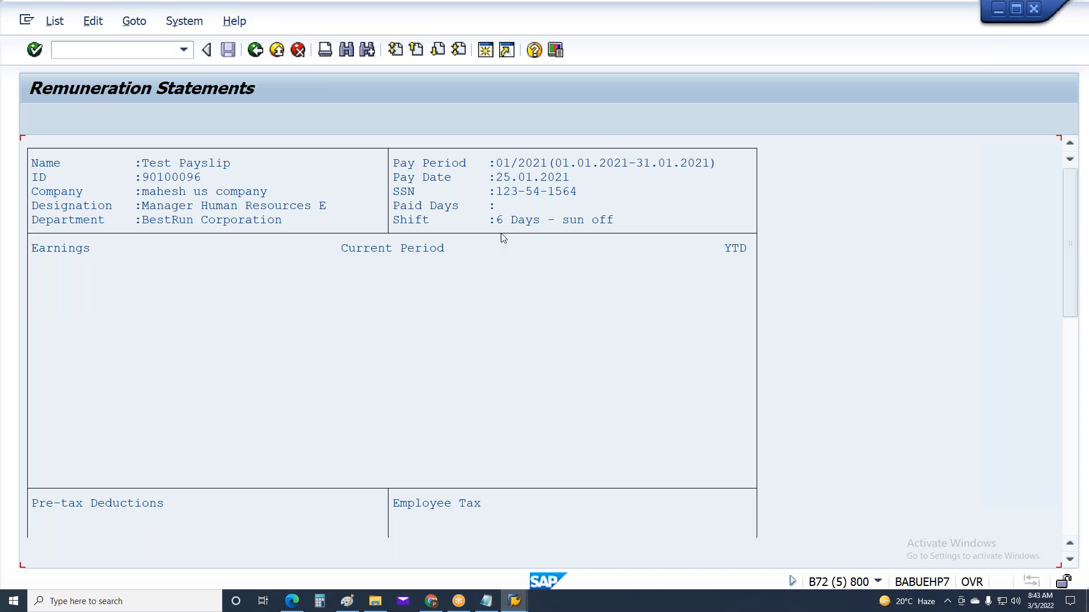
Step: Check the Paid Days field on the statement and compare it with the reference payslip in the Layout Set Display session
click(500, 207)
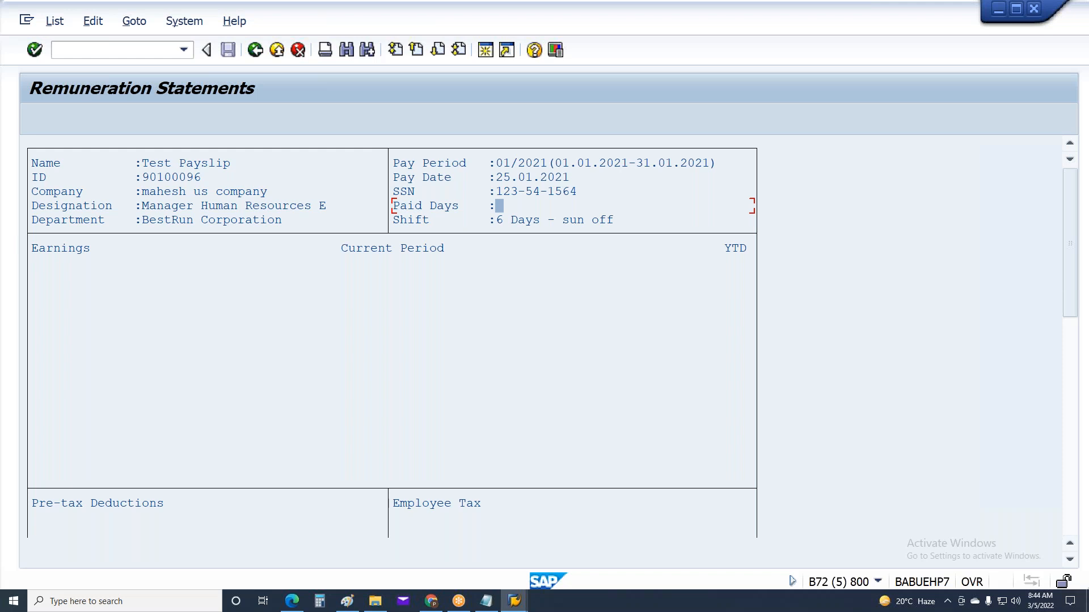
click(510, 605)
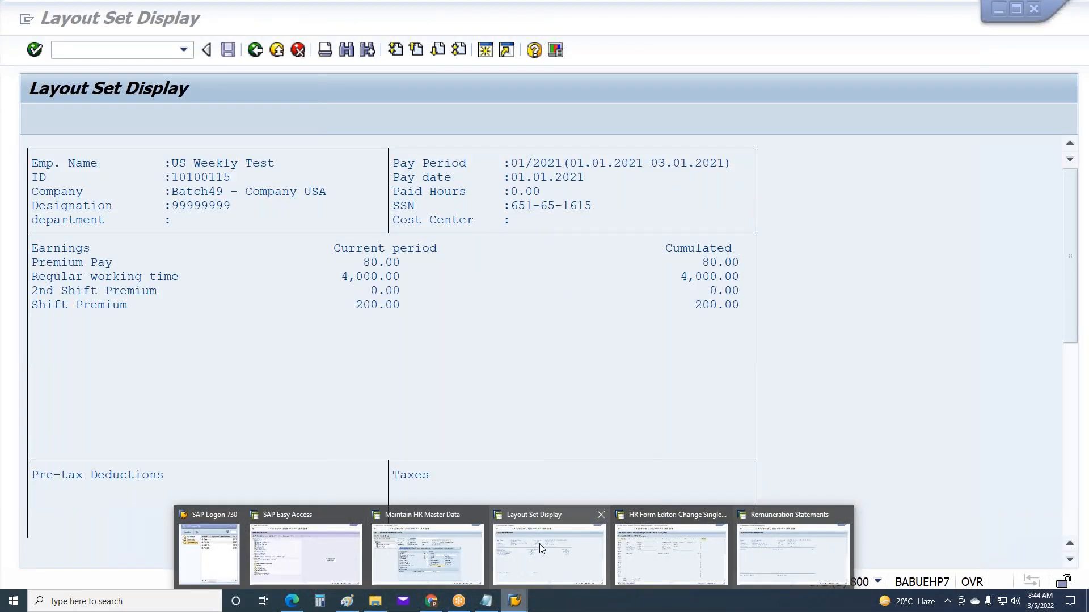
click(540, 543)
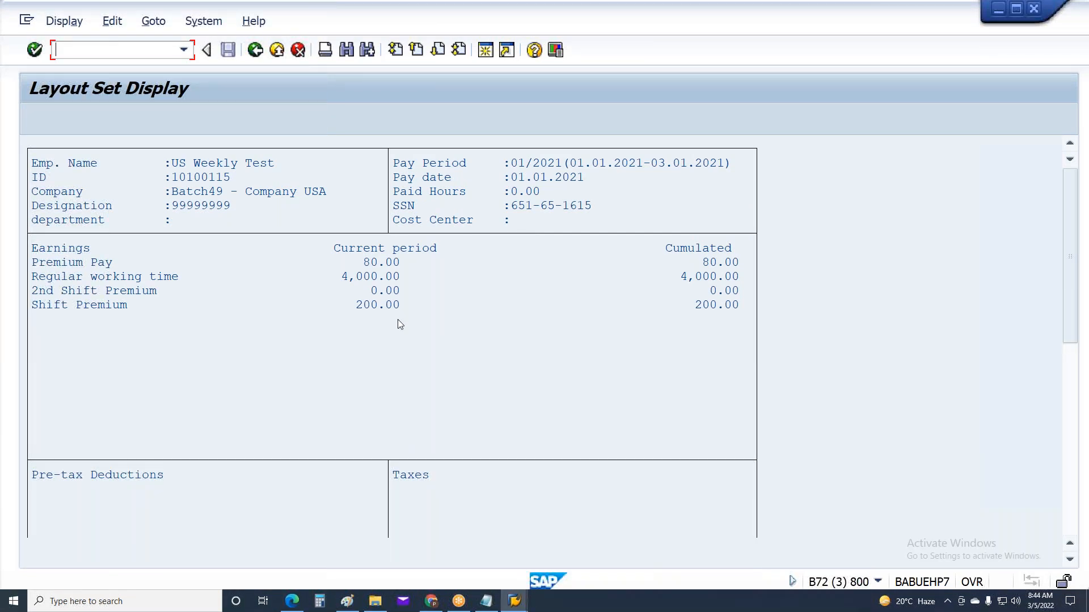
Step: Switch to the SAP Easy Access session and open the Display payroll results transaction
click(509, 603)
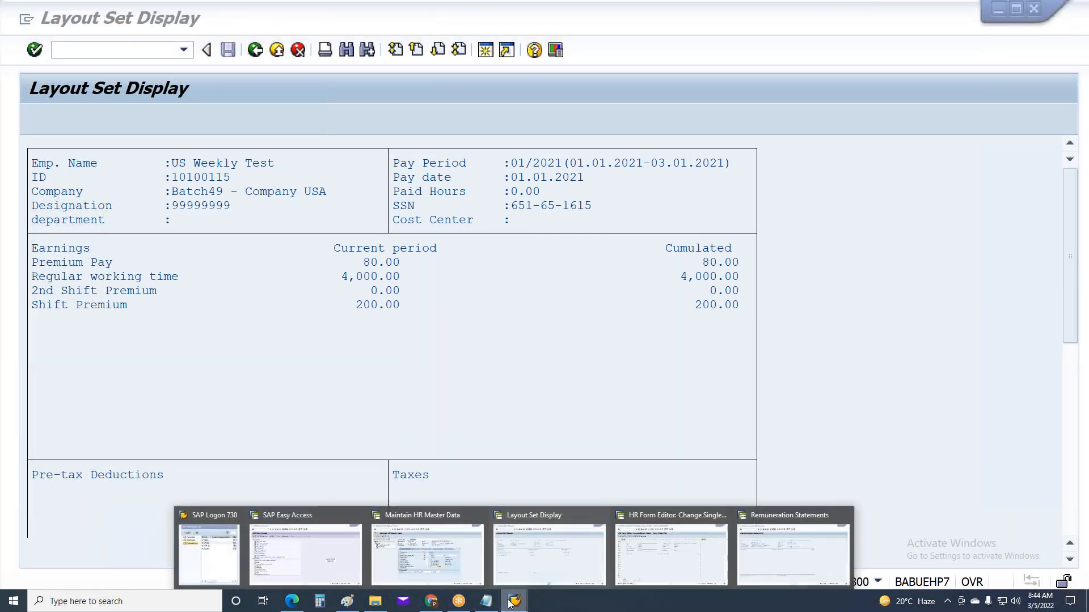
click(333, 545)
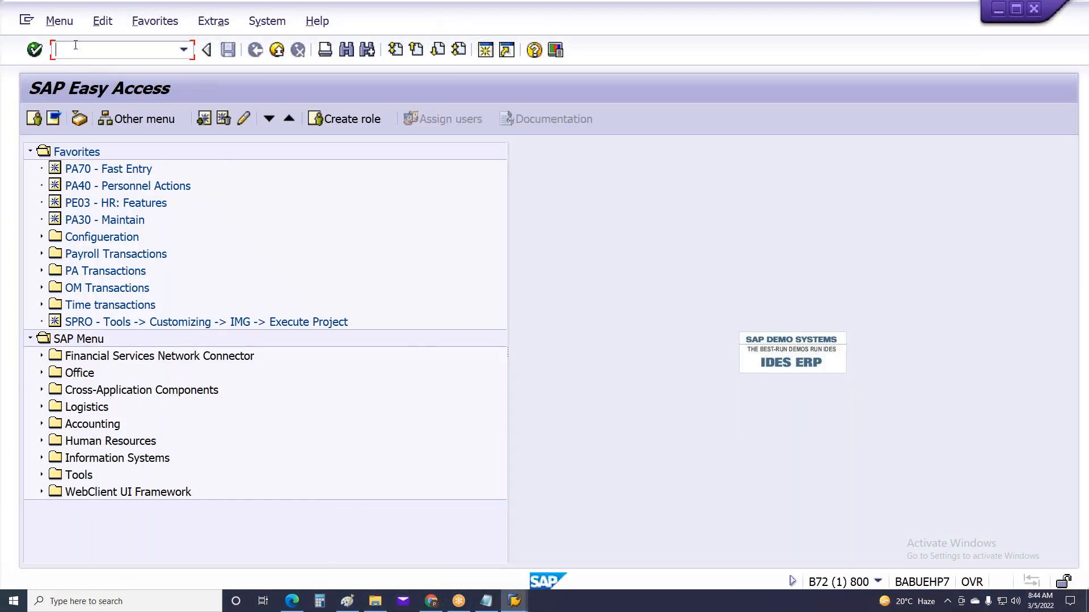
text(Pc_Payresults)
key(Return)
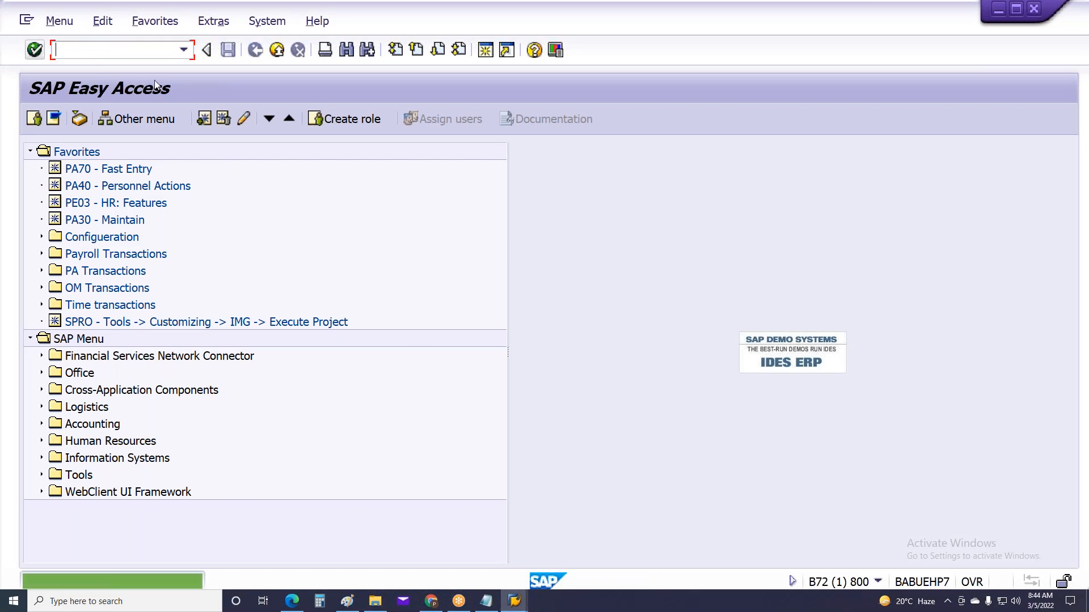
click(184, 50)
click(134, 68)
key(BackSpace)
key(Return)
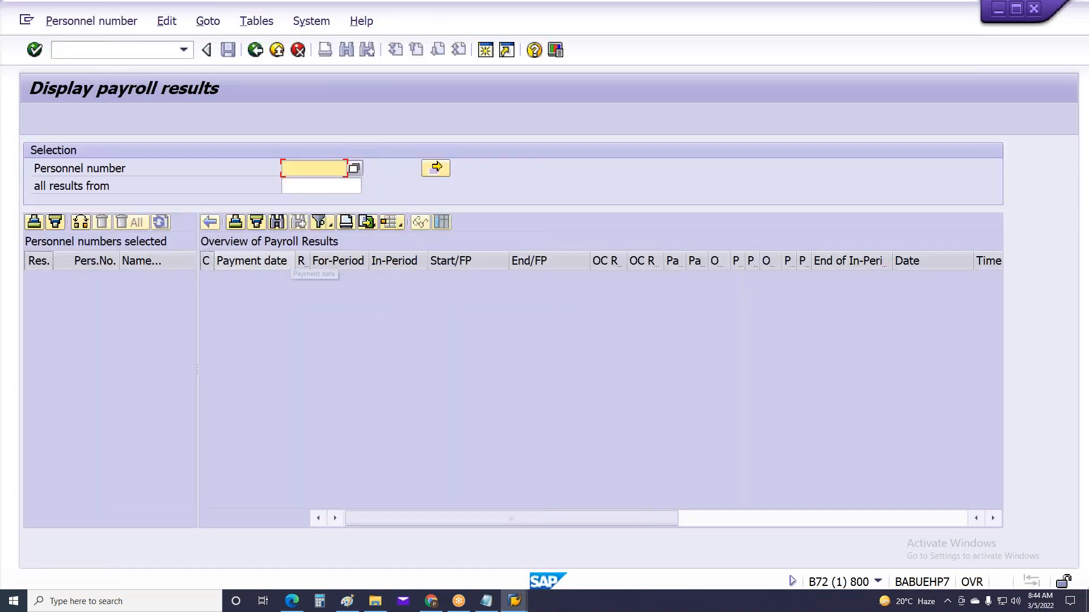
Step: Load the payroll results for the salaried test employee by personnel number
click(314, 168)
click(330, 197)
click(335, 175)
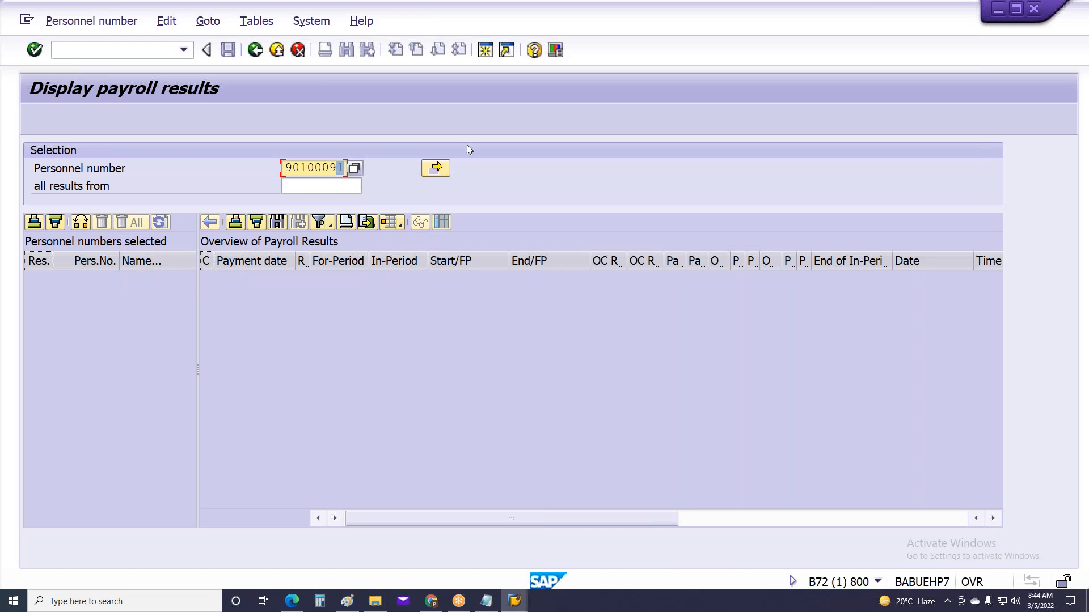
text(6)
key(Return)
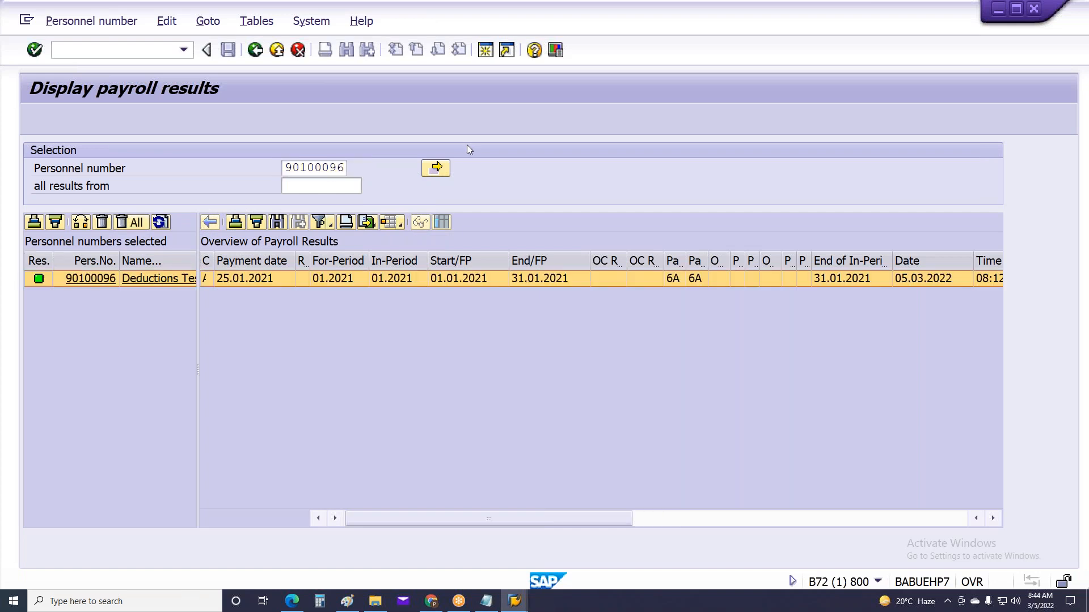
Step: Open the 01.2021 payroll result's RT Results Table, examine its wage types for paid days or hours, and return to the table list
double_click(422, 283)
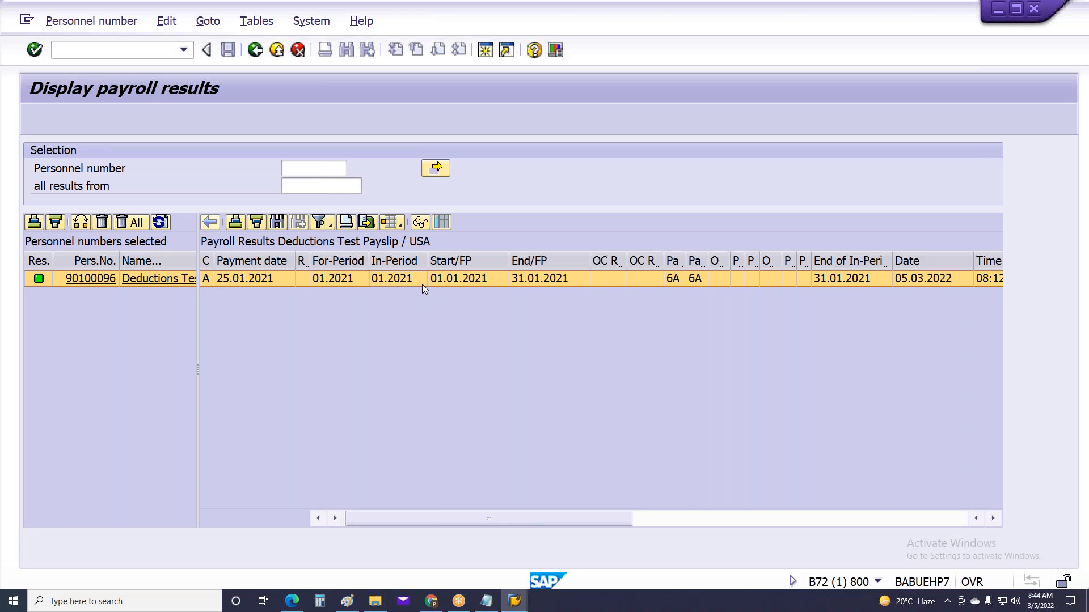
double_click(237, 296)
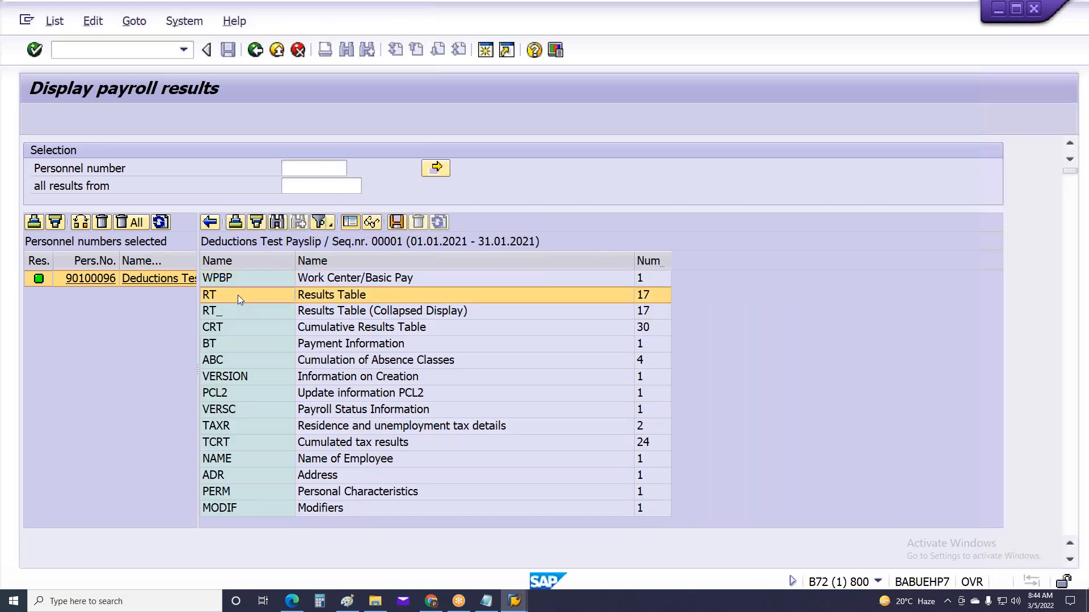
scroll(1088, 386, down, 10)
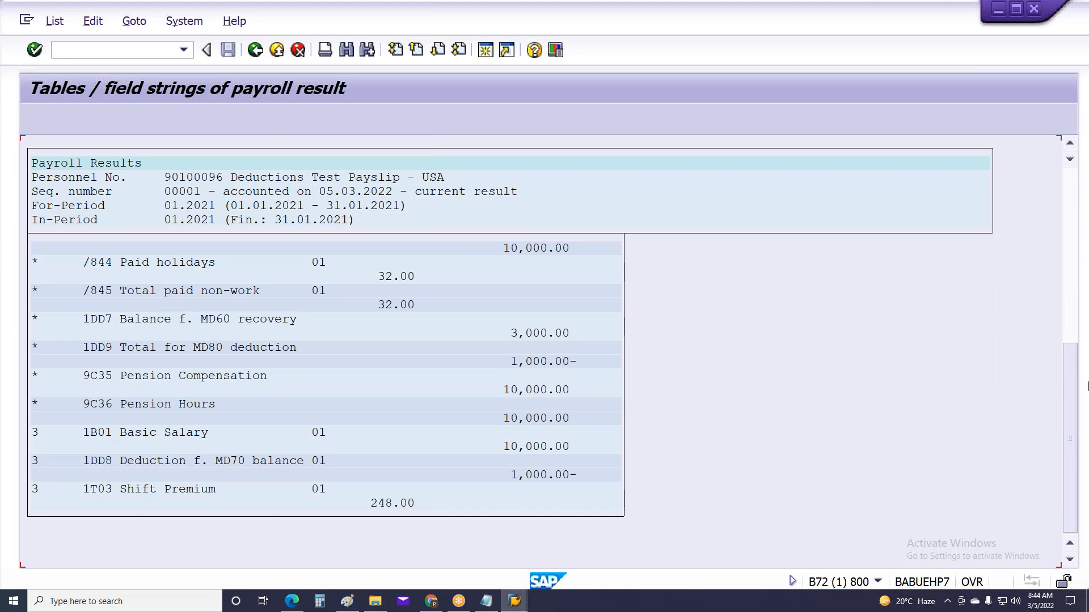
scroll(1088, 386, up, 5)
scroll(1088, 386, up, 3)
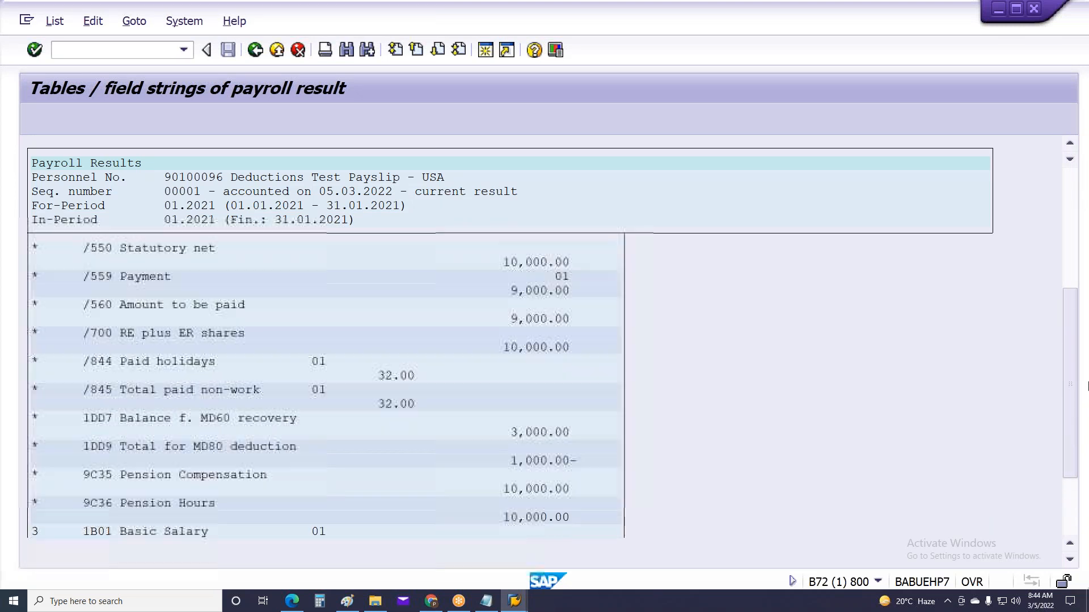
scroll(1088, 386, up, 3)
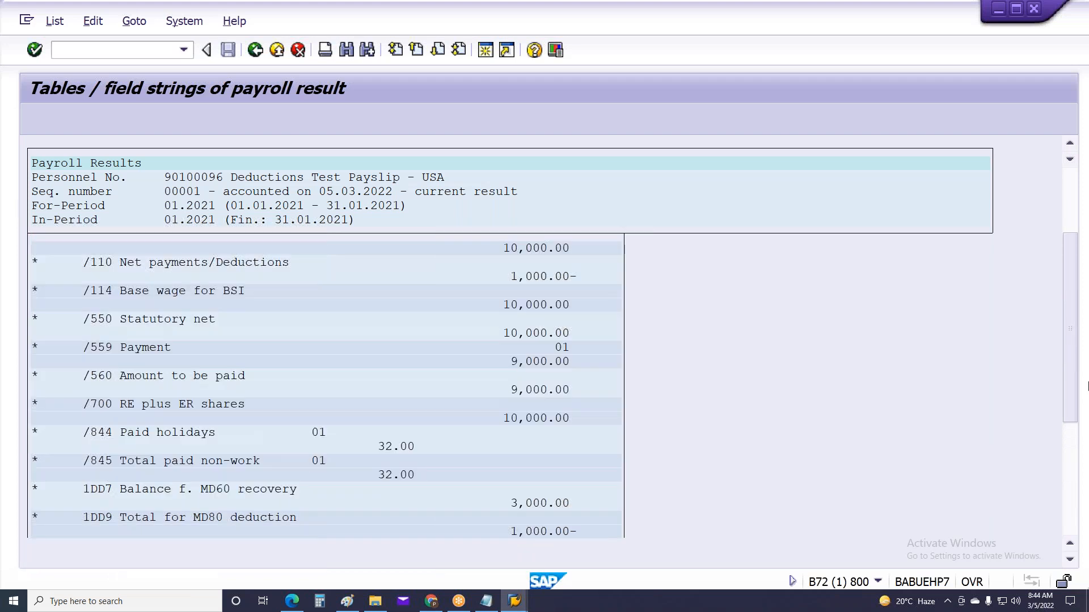
scroll(1088, 386, up, 2)
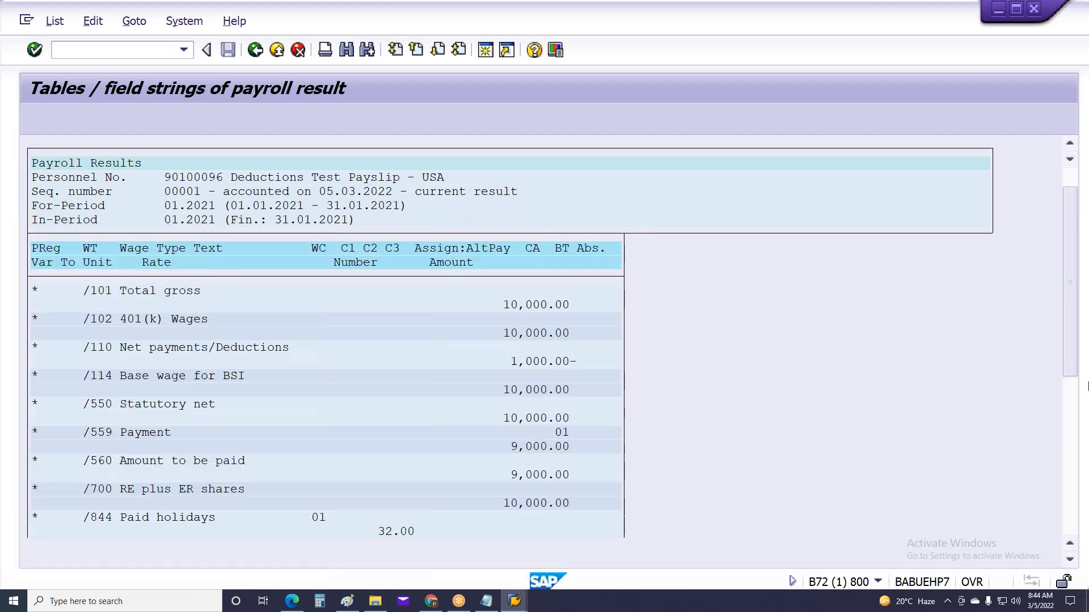
key(F3)
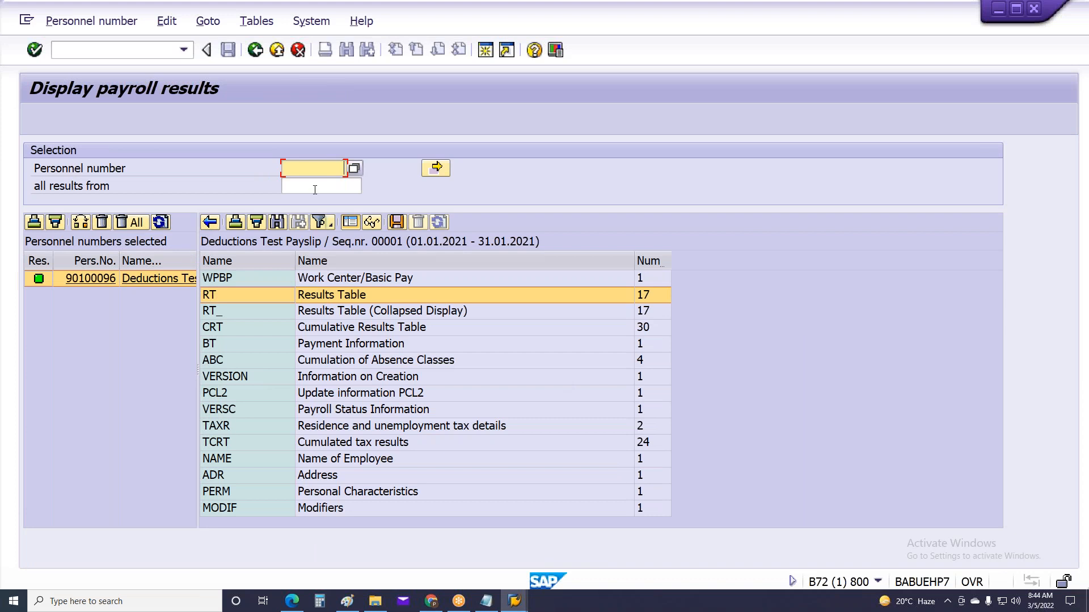
Step: Add the Retro Test employee by personnel number and open the employee's 04.2021 payroll result
click(315, 169)
click(325, 212)
key(Return)
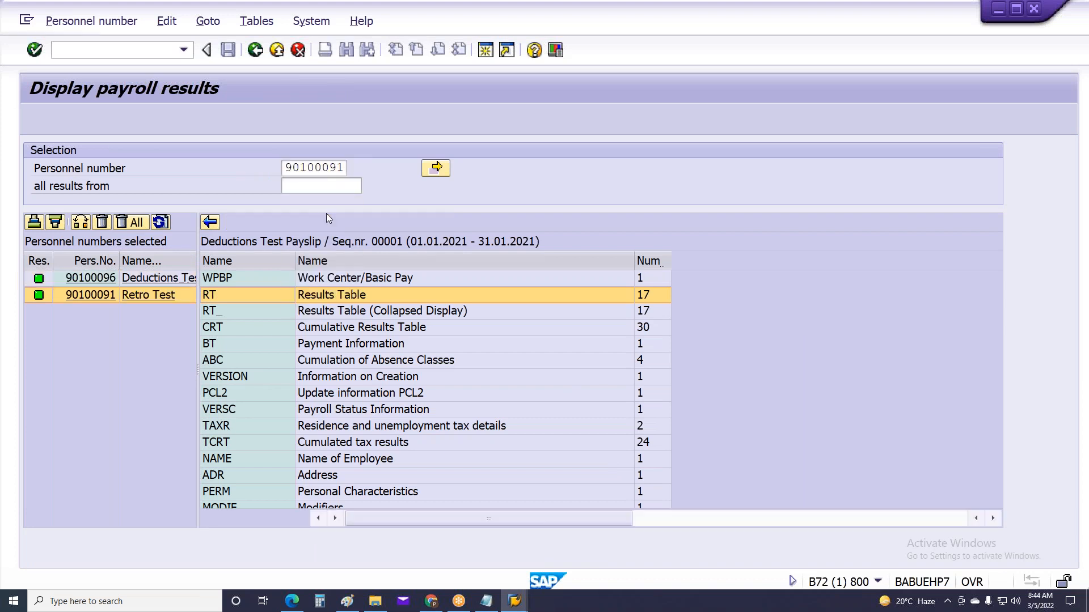
double_click(262, 432)
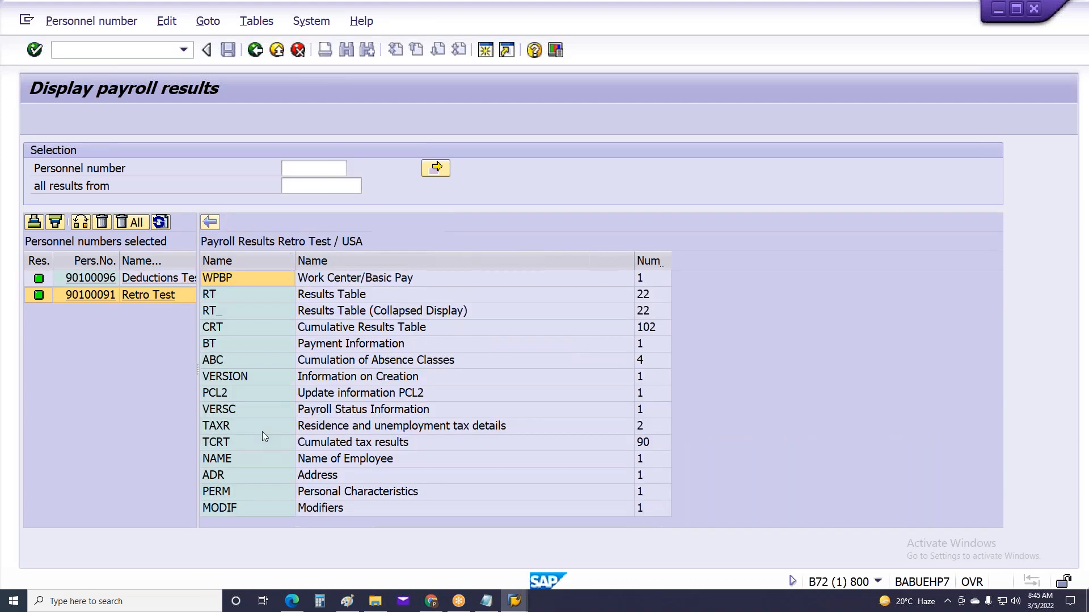
Step: Open the Retro Test employee's RT Results Table, examine its wage types, and return to the table list
click(234, 300)
double_click(235, 302)
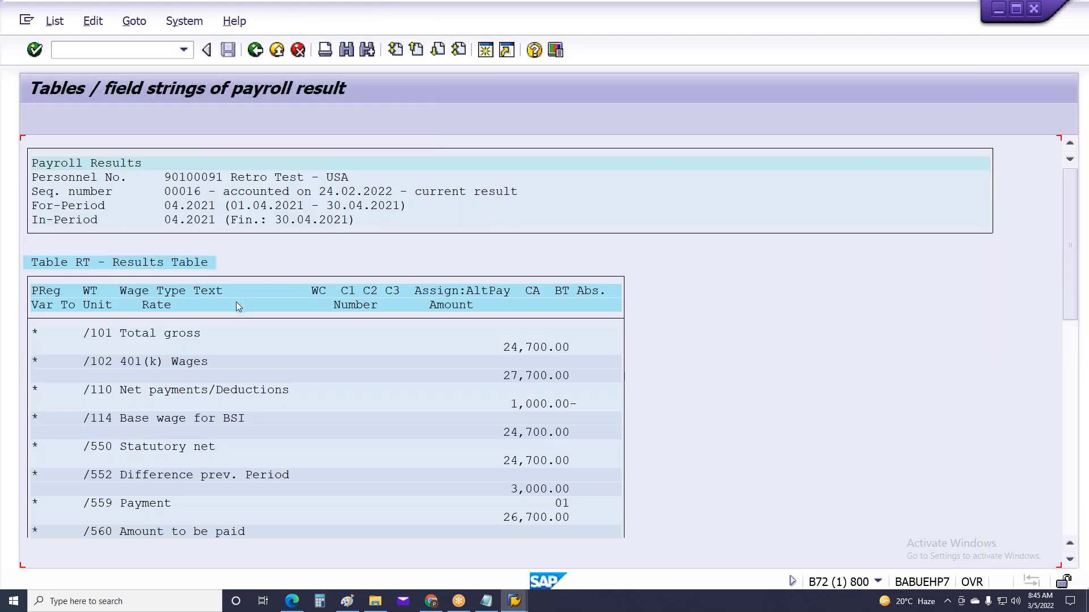
scroll(493, 391, down, 5)
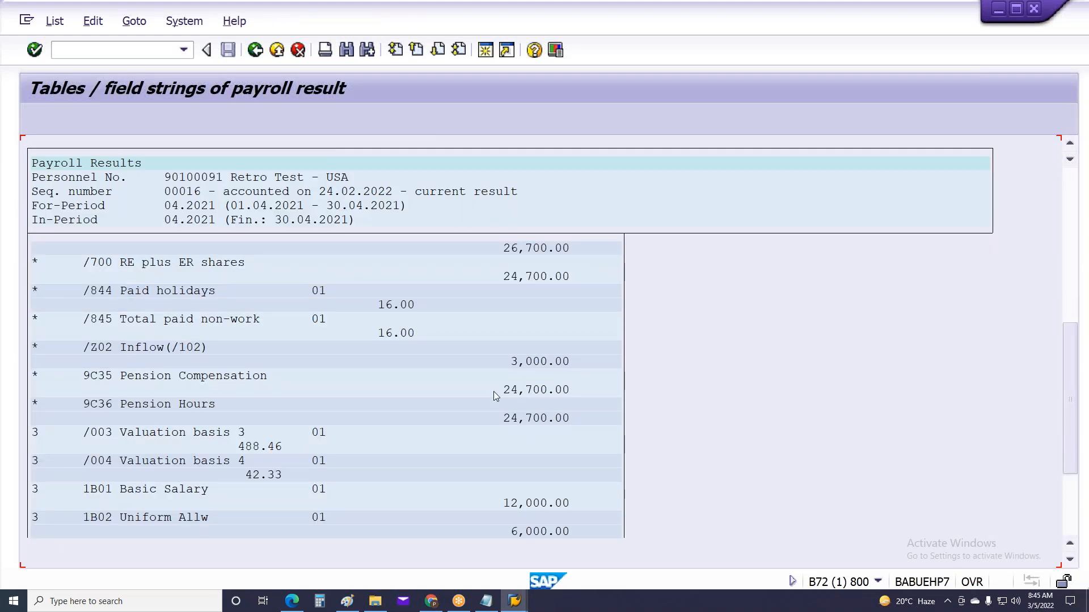
scroll(494, 392, down, 5)
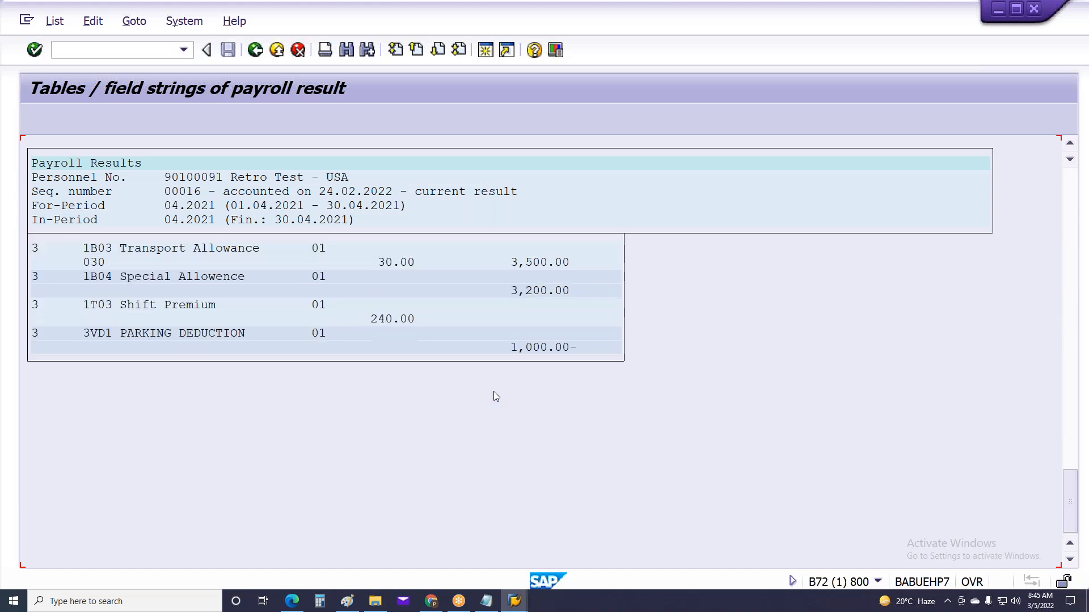
scroll(493, 396, up, 5)
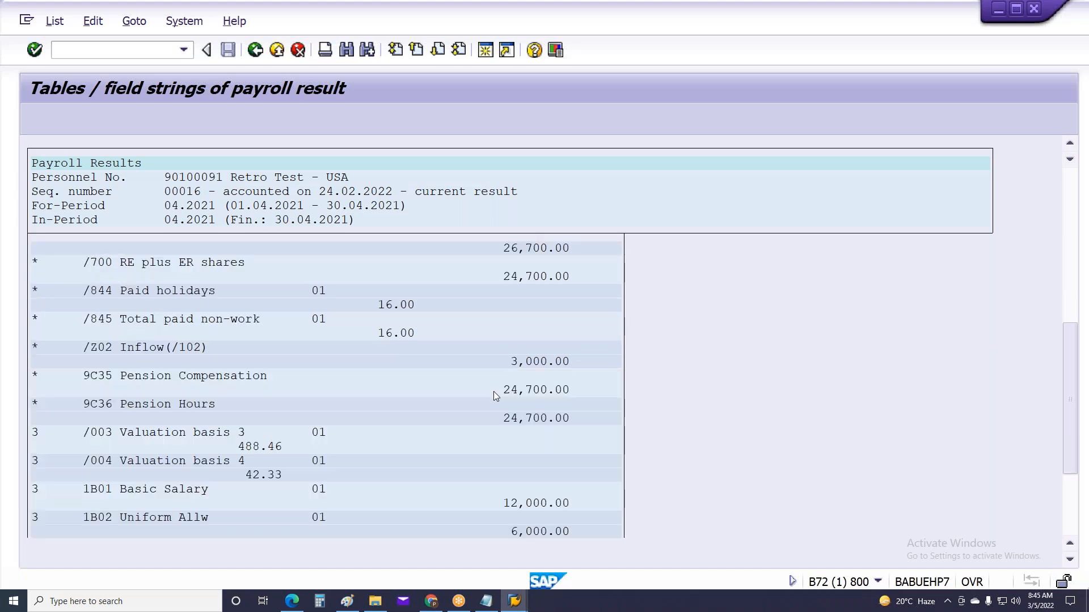
scroll(493, 396, up, 5)
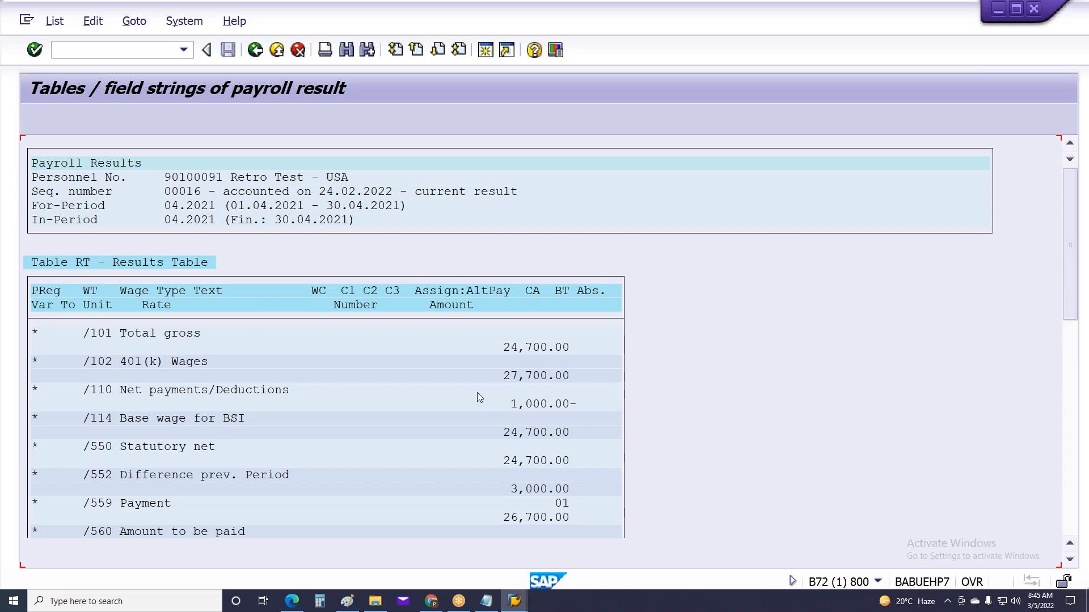
key(F3)
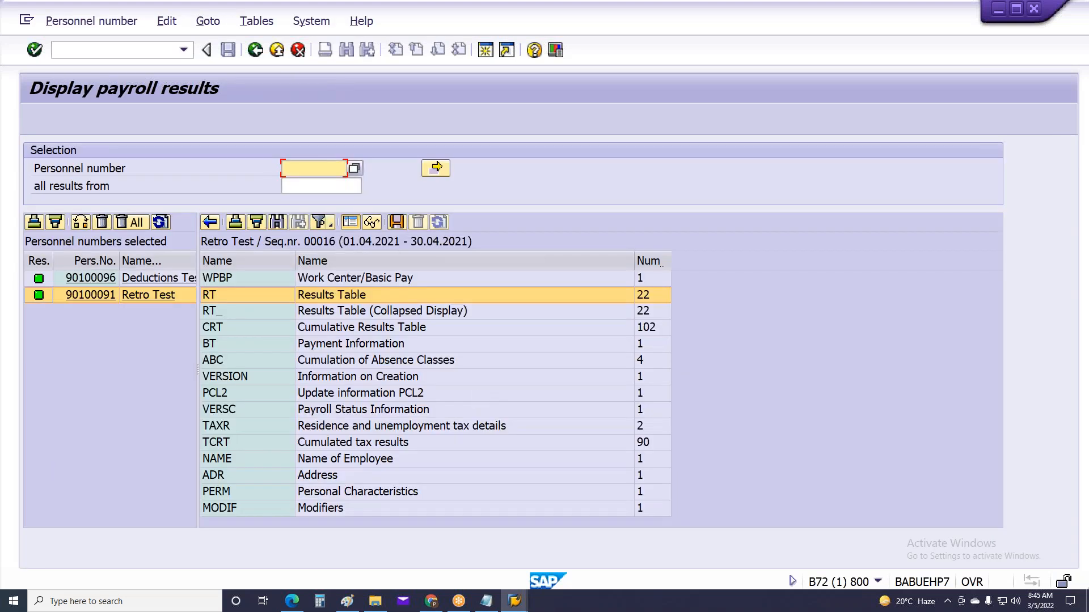
Step: Switch to the Maintain HR Master Data session, leave master data, and open the payroll schema editor with transaction pe01
click(515, 601)
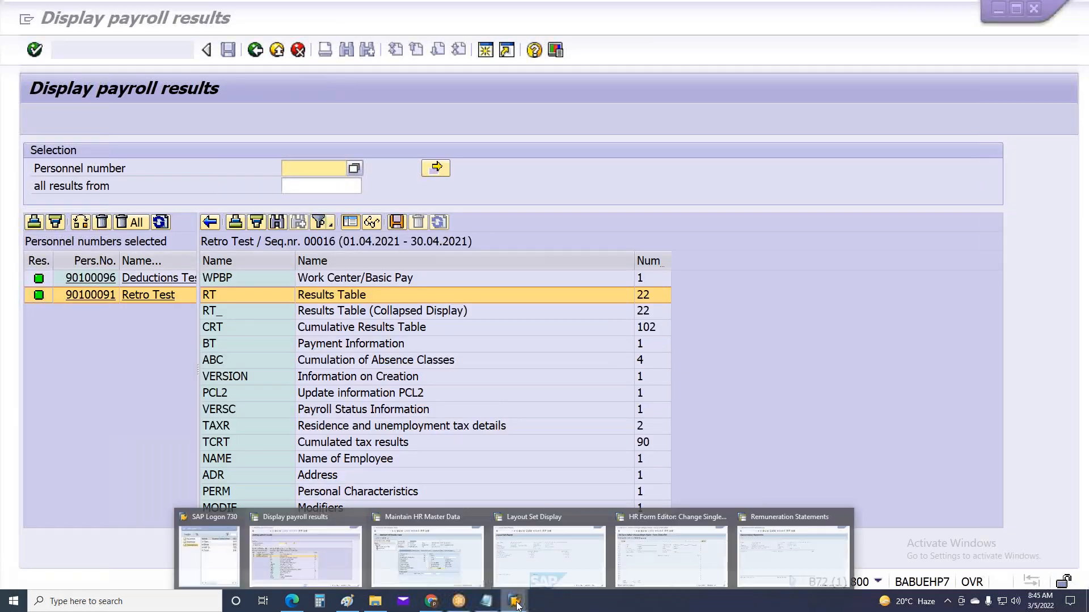
click(427, 560)
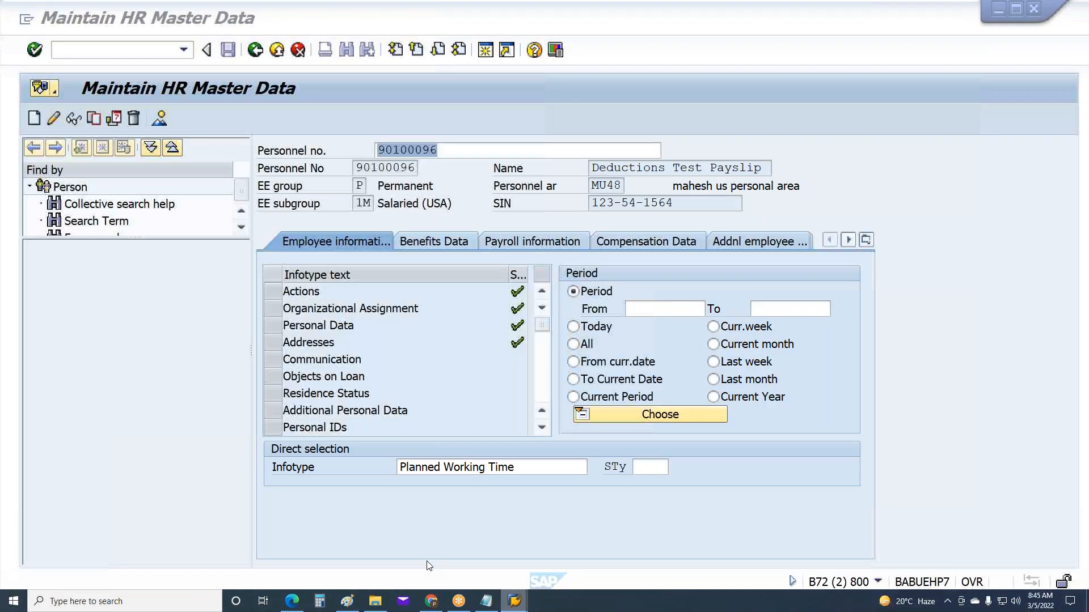
key(F3)
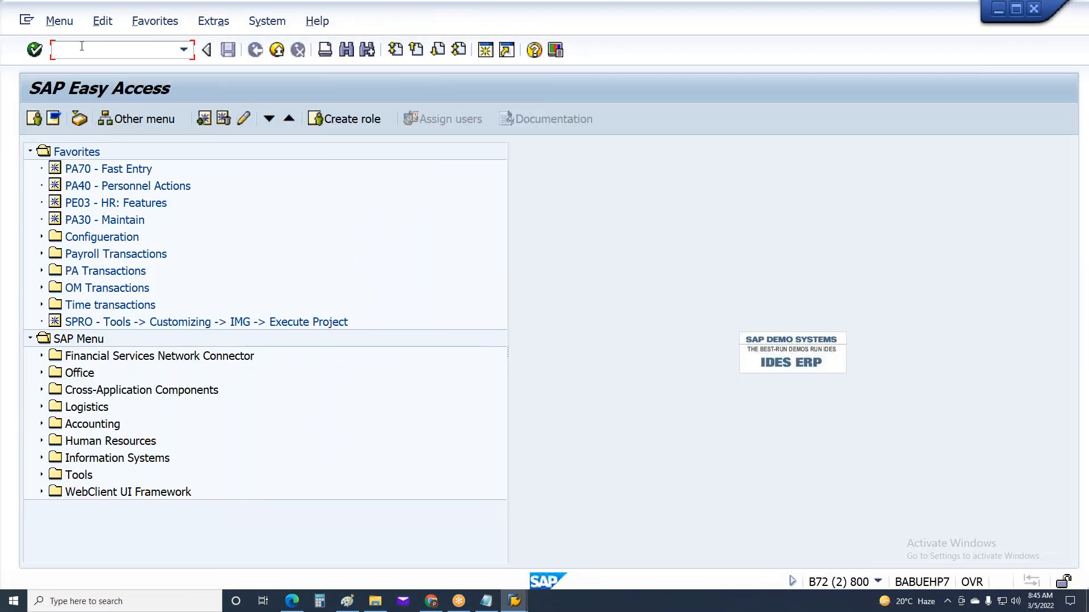
text(pe01)
key(Return)
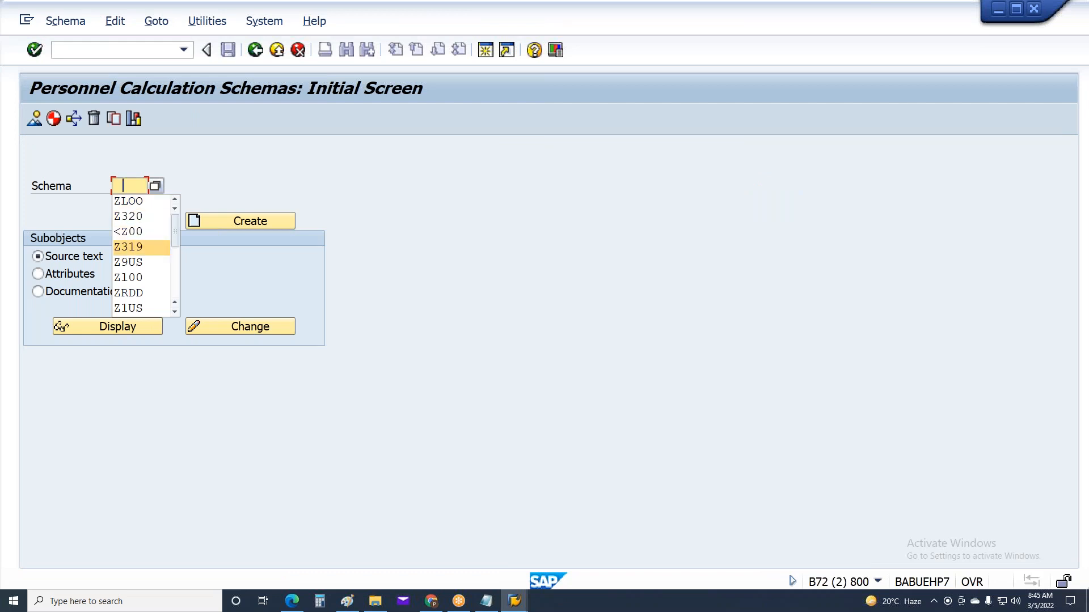
Step: Enter Z300 as the personnel calculation schema
text(Z3)
key(Down)
key(Down)
key(Down)
key(Return)
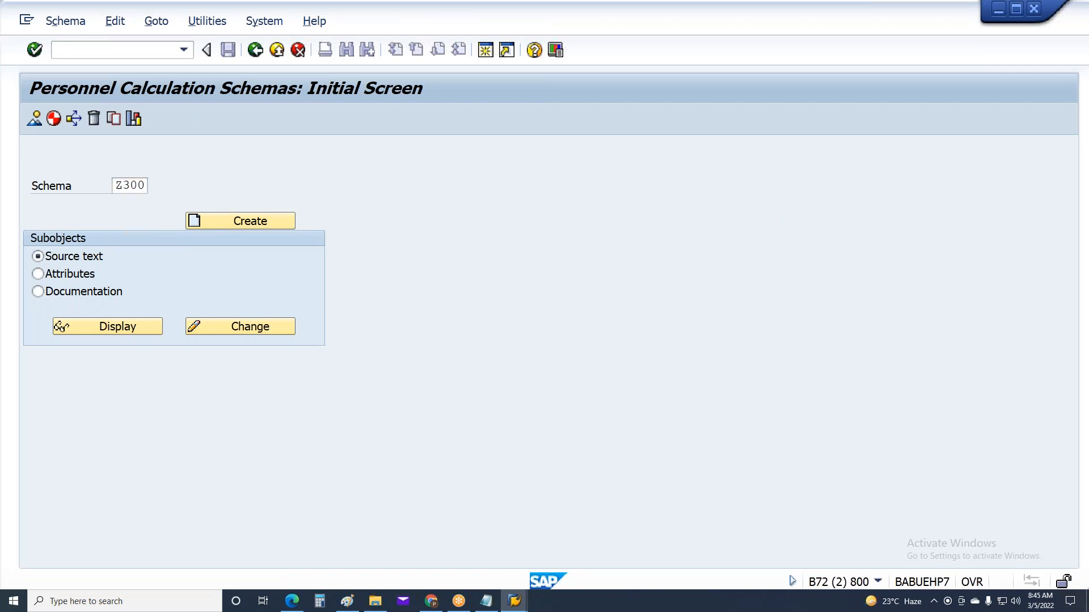
Step: Open the Z300 source text for change and go into its time data processing subschema Z3T0
key(Return)
click(264, 328)
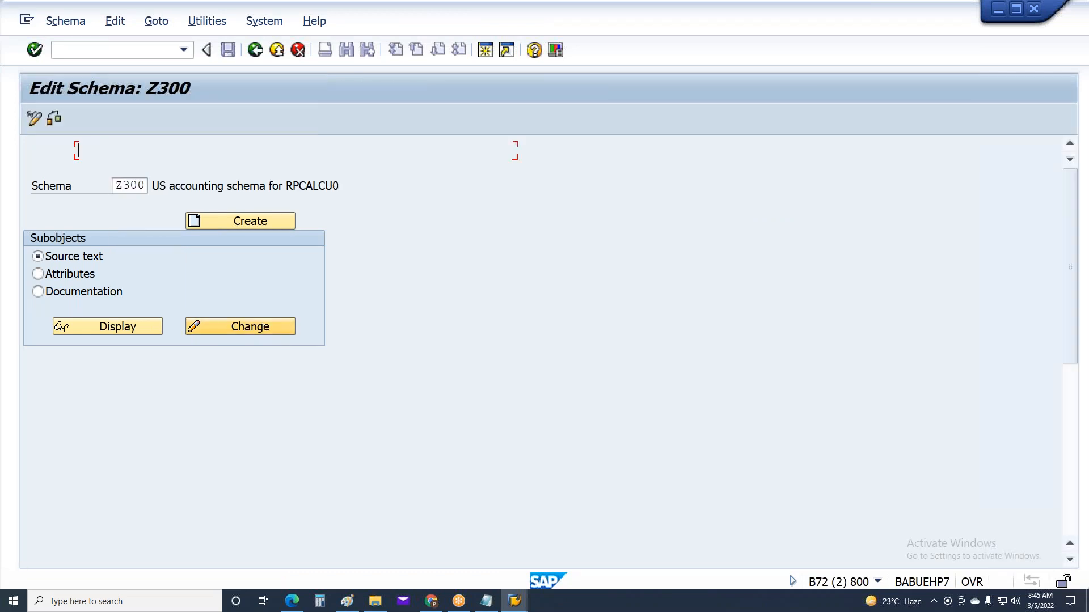
click(138, 379)
click(138, 344)
double_click(138, 414)
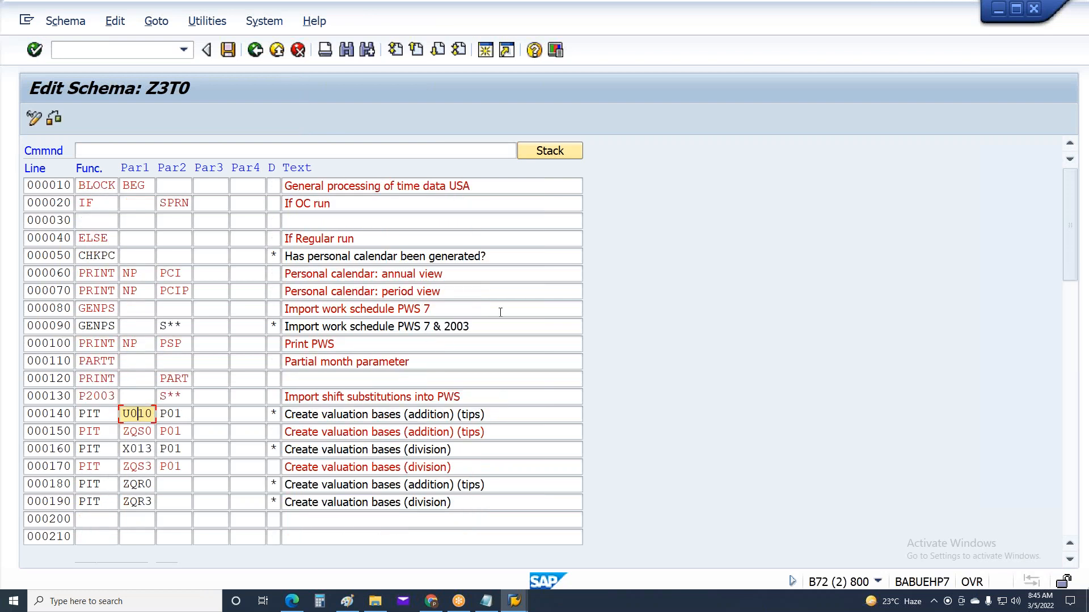
Step: Examine the Z3T0 schema lines from absence import through the absence rules ZQA1 to ZQA5 and Z9DY
key(Page_Down)
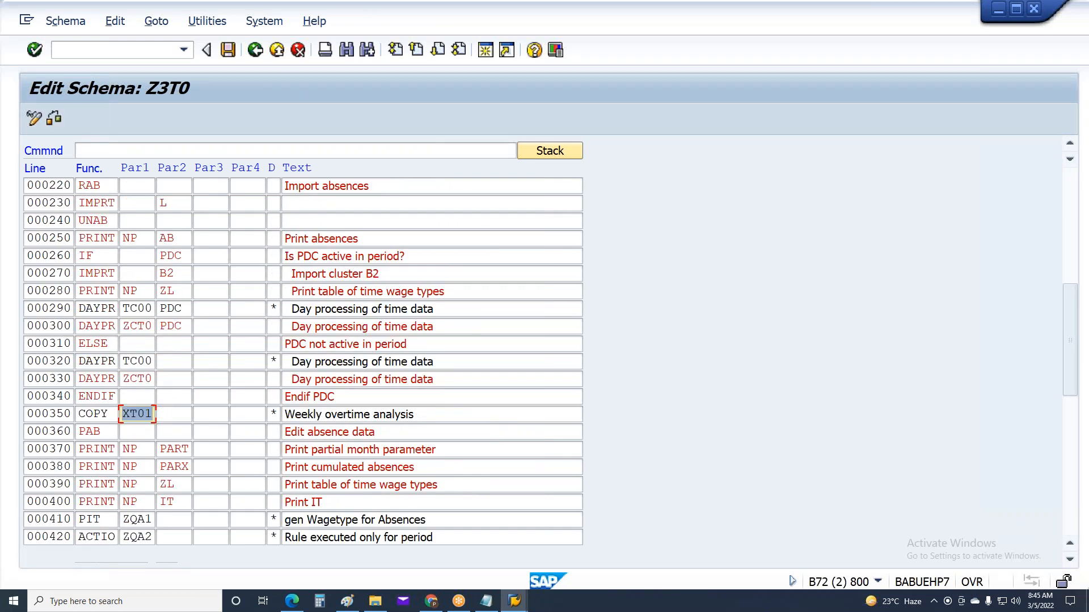
key(Down)
key(Down)
key(Down)
key(Down)
key(Down)
key(Down)
key(Down)
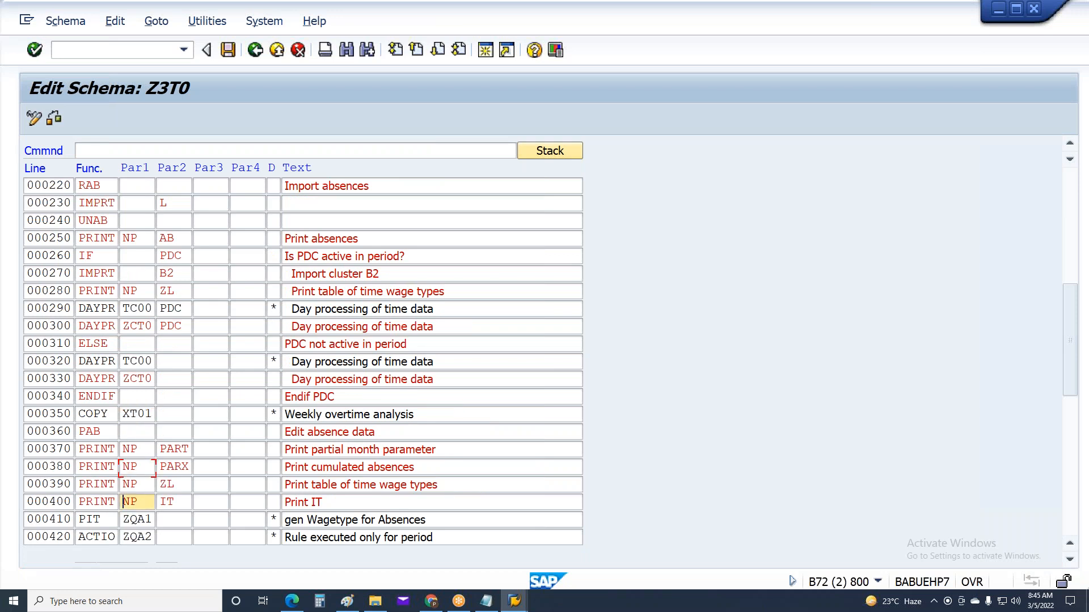
key(Down)
key(Down)
key(Down)
key(Down)
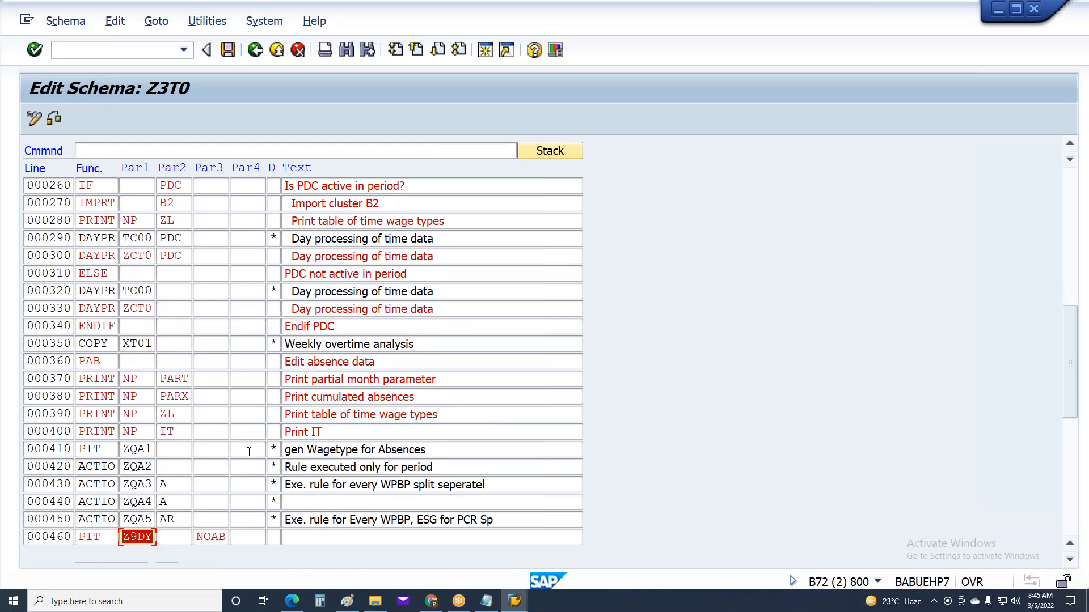
Step: Open rule Z9DY from its PIT line, examine its operations, and return to schema Z3T0
click(273, 520)
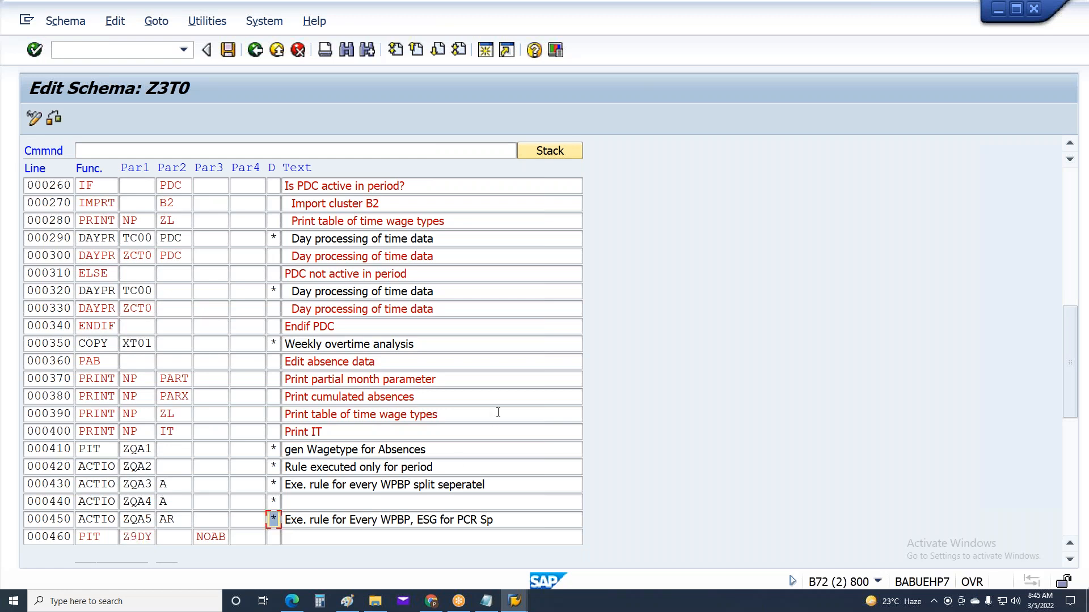
key(Down)
scroll(113, 489, down, 1)
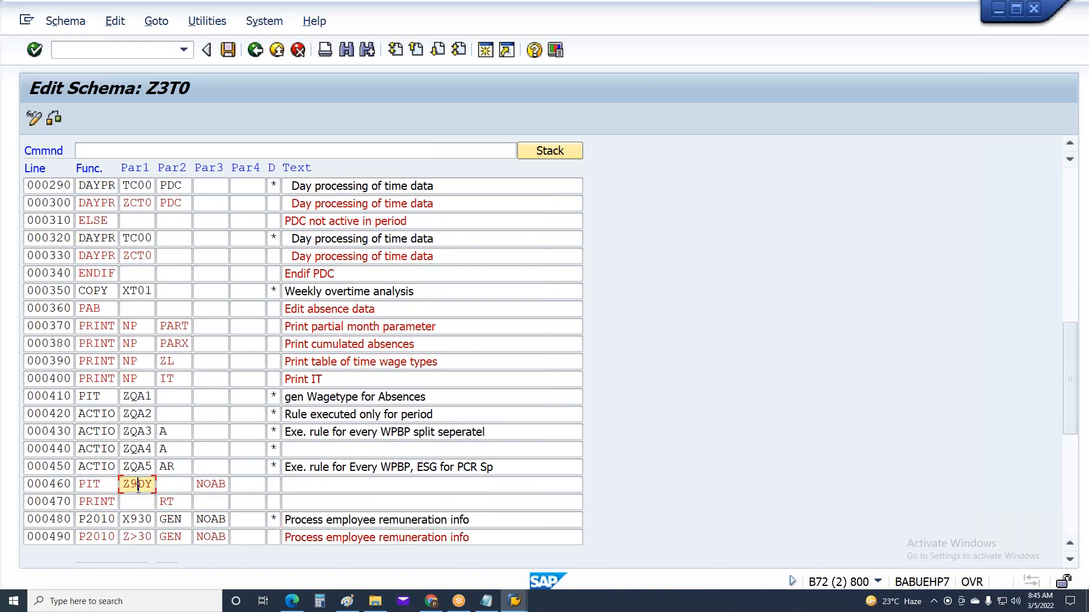
double_click(138, 489)
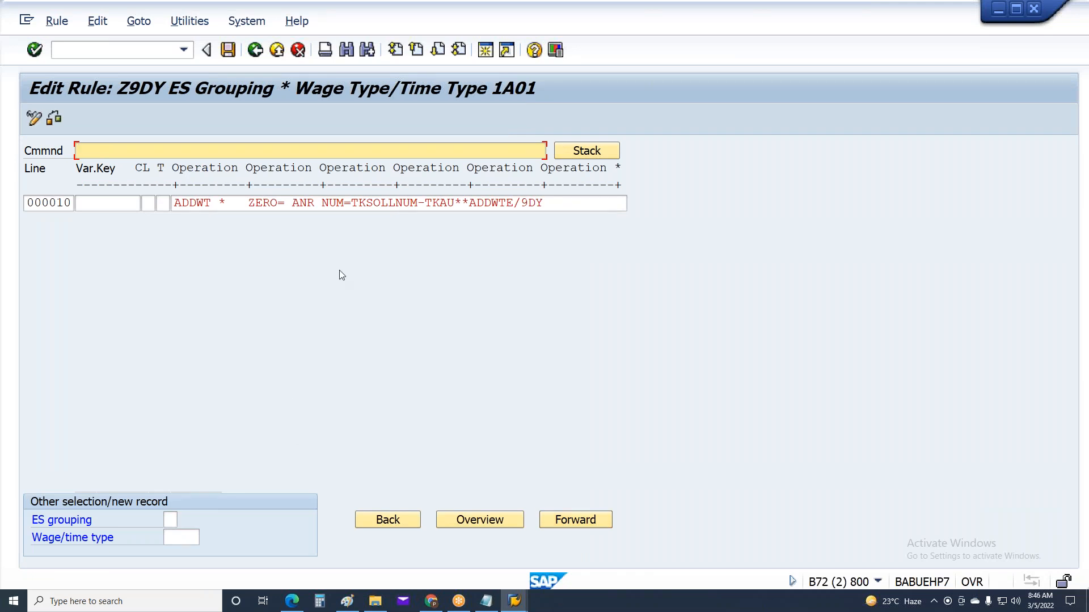
key(F3)
scroll(221, 437, down, 2)
scroll(221, 437, down, 3)
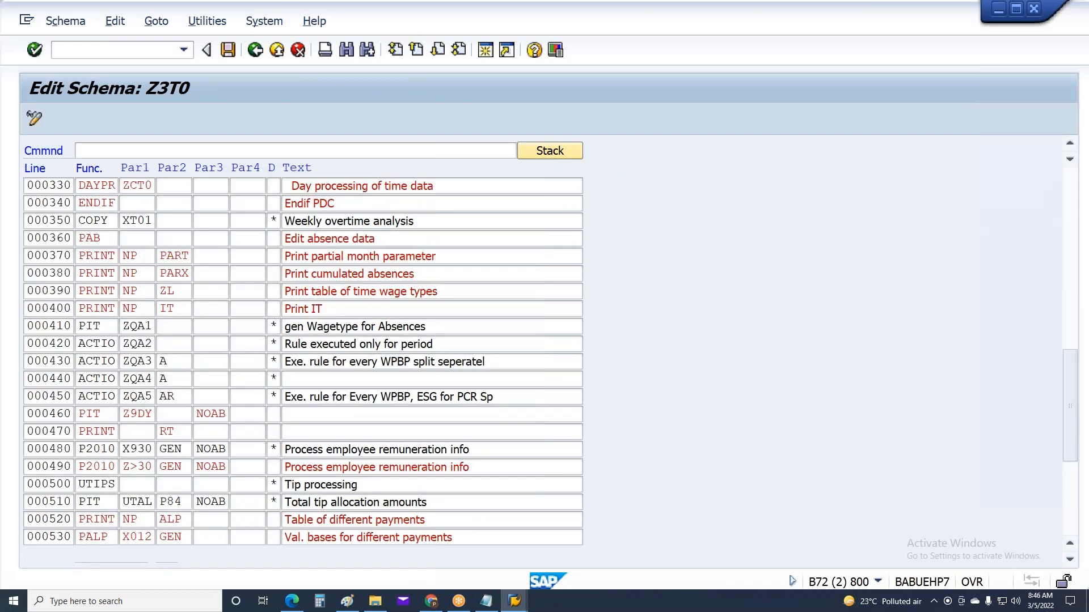
Step: Switch to the Layout Set Display session and leave the payslip and payroll log for the payroll driver selection screen
mouse_move(514, 601)
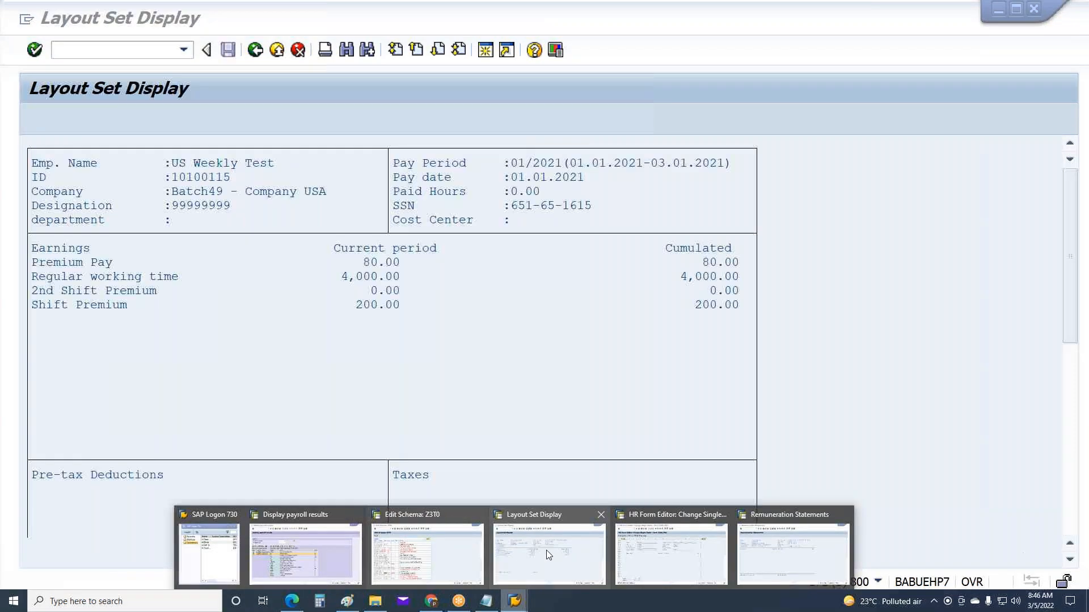
click(548, 553)
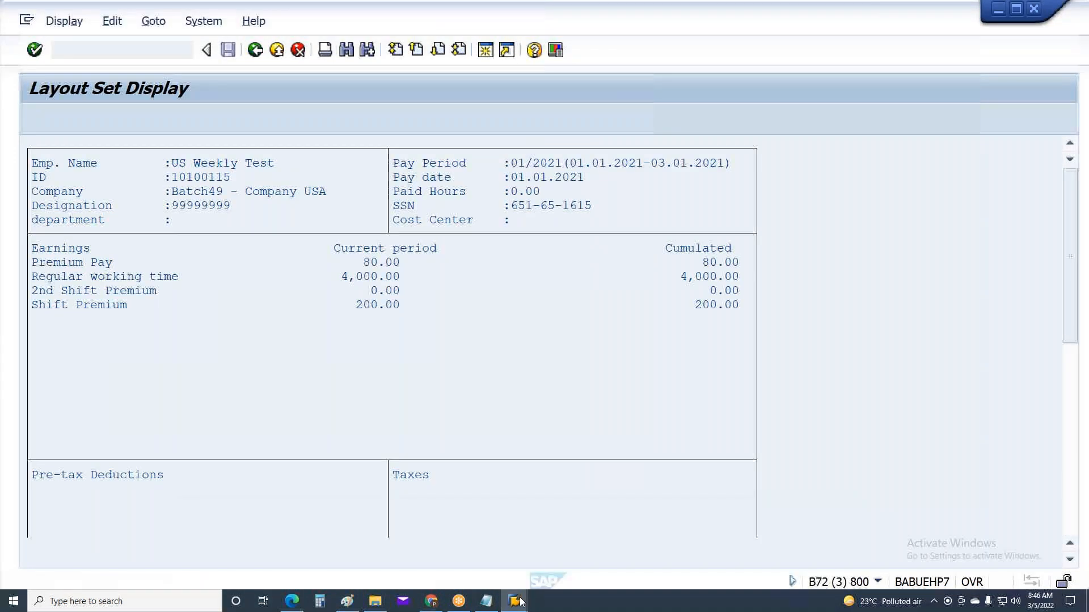
key(F3)
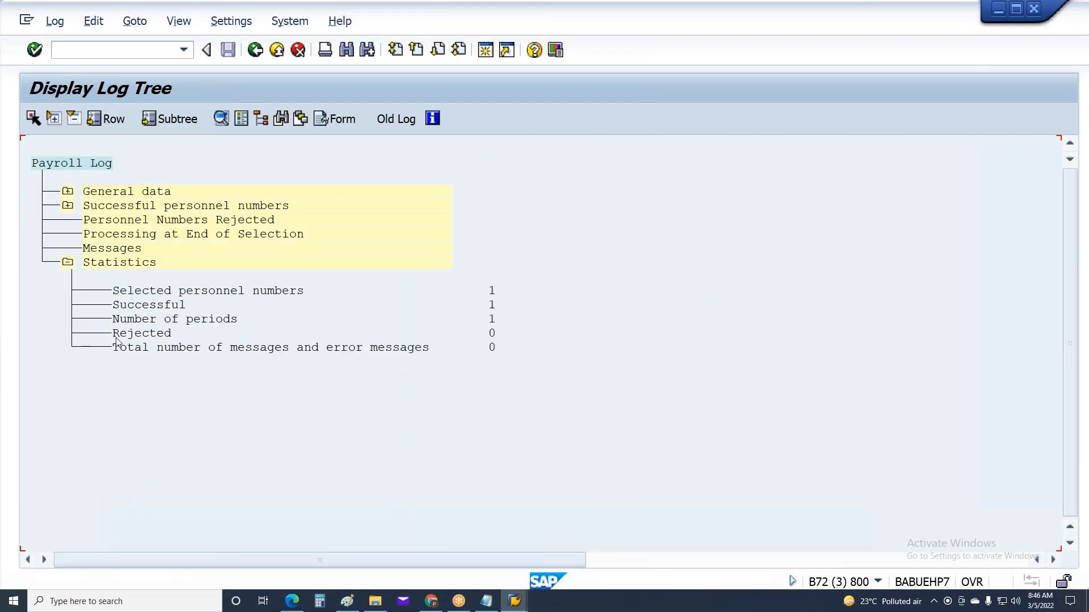
key(F3)
click(274, 321)
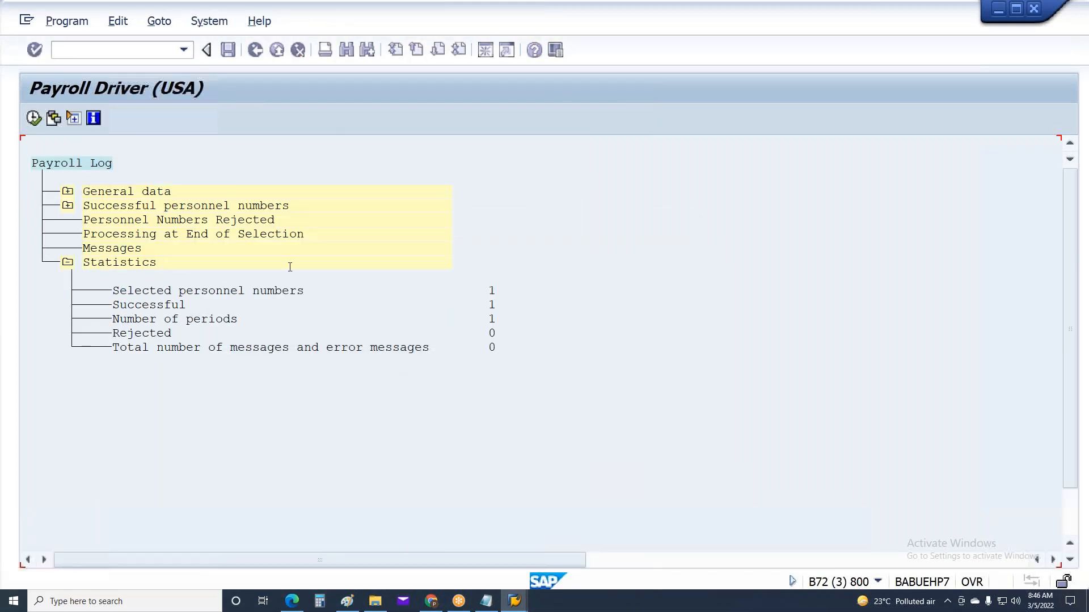
Step: Replace the personnel number with the Deductions Test Payslip employee's and set both payroll area fields to 6A
click(283, 274)
drag(284, 274, 351, 278)
key(BackSpace)
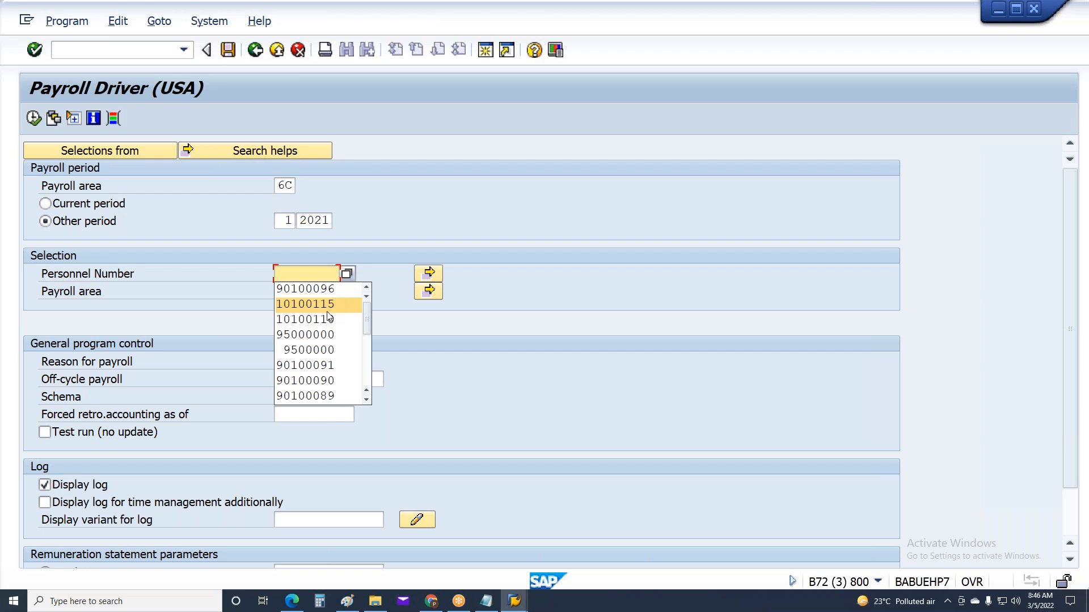
click(329, 291)
click(280, 185)
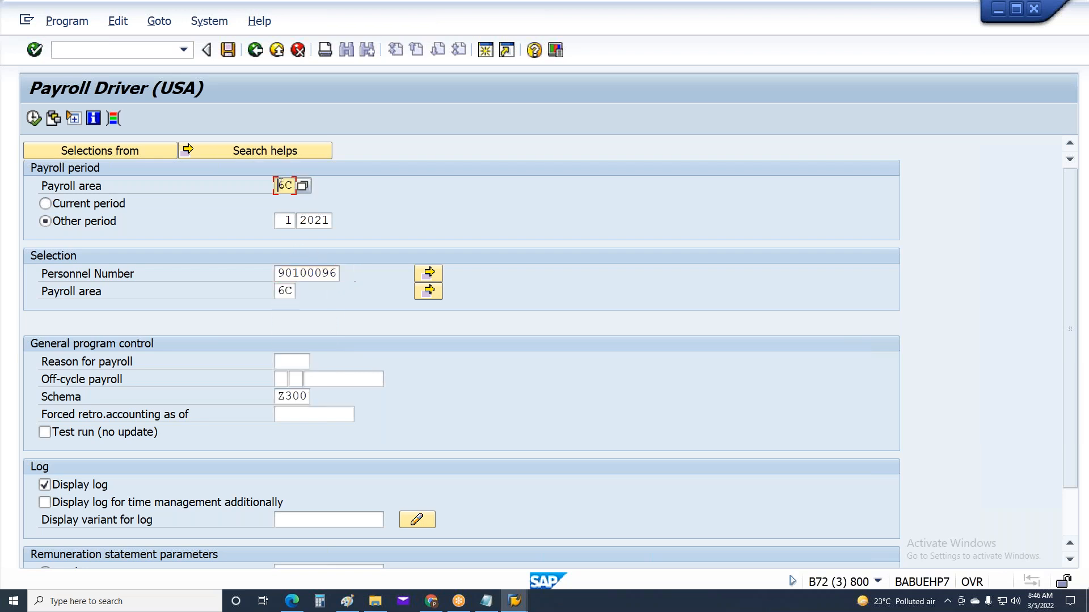
click(284, 202)
click(277, 292)
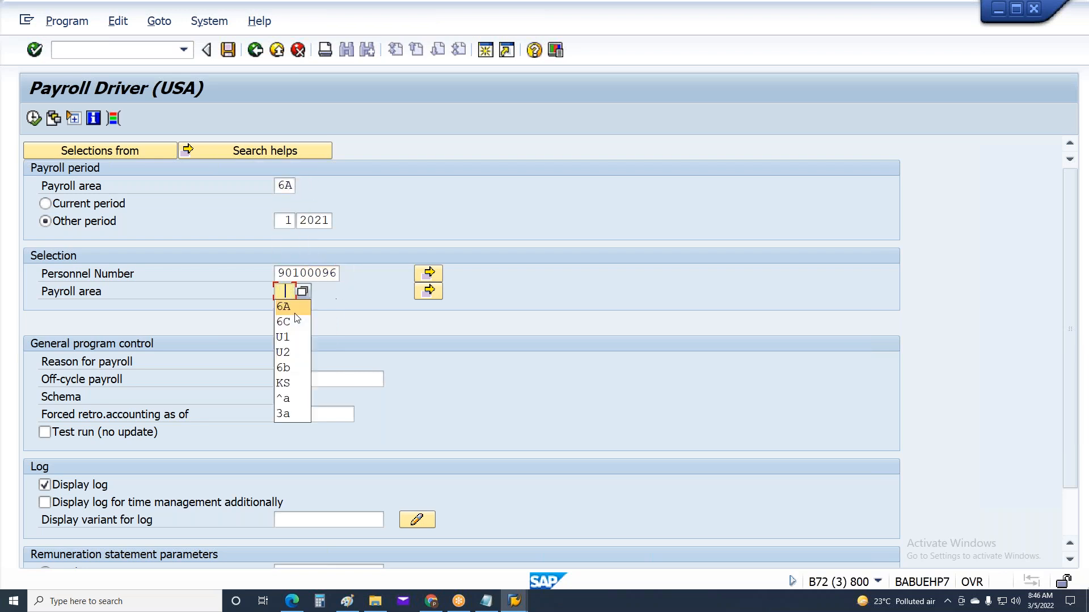
click(283, 308)
key(Return)
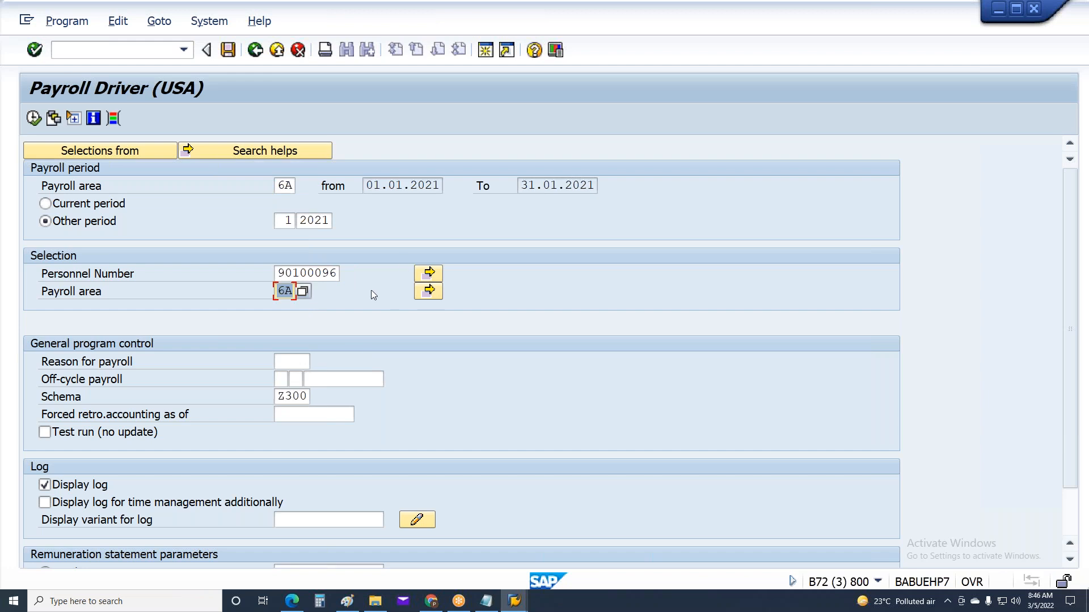
Step: Run the payroll, check the successful personnel numbers in its log, and run it again from the selection screen
scroll(348, 362, down, 1)
key(F8)
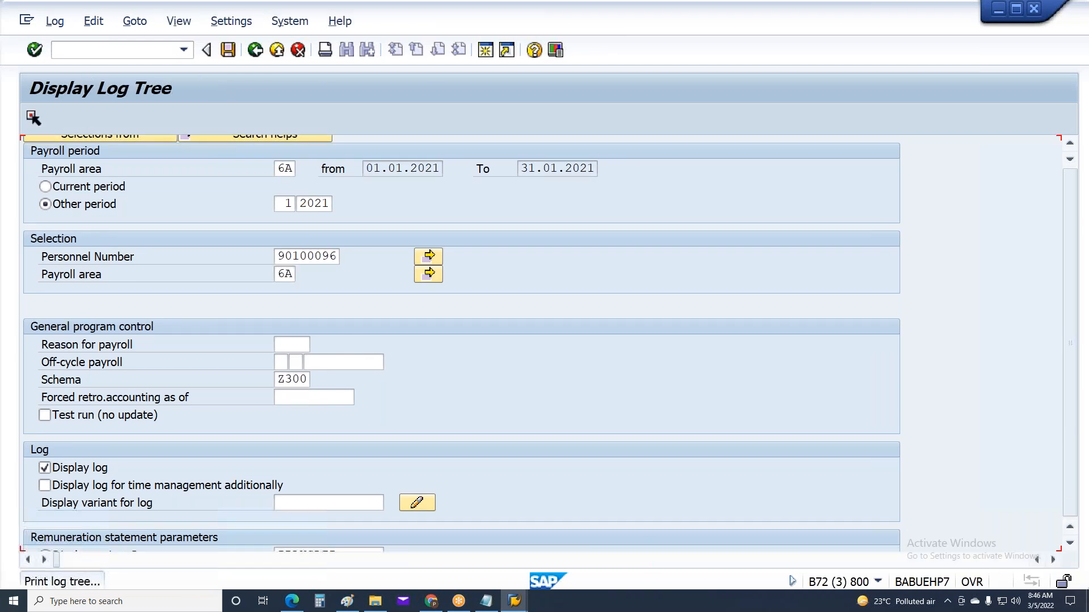
click(67, 205)
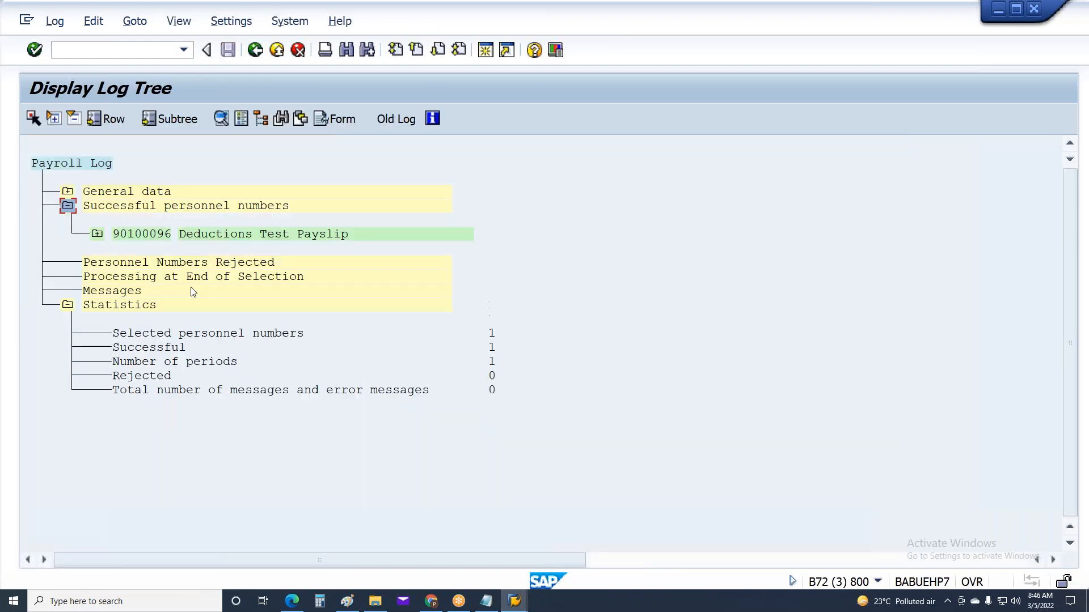
key(F3)
click(257, 328)
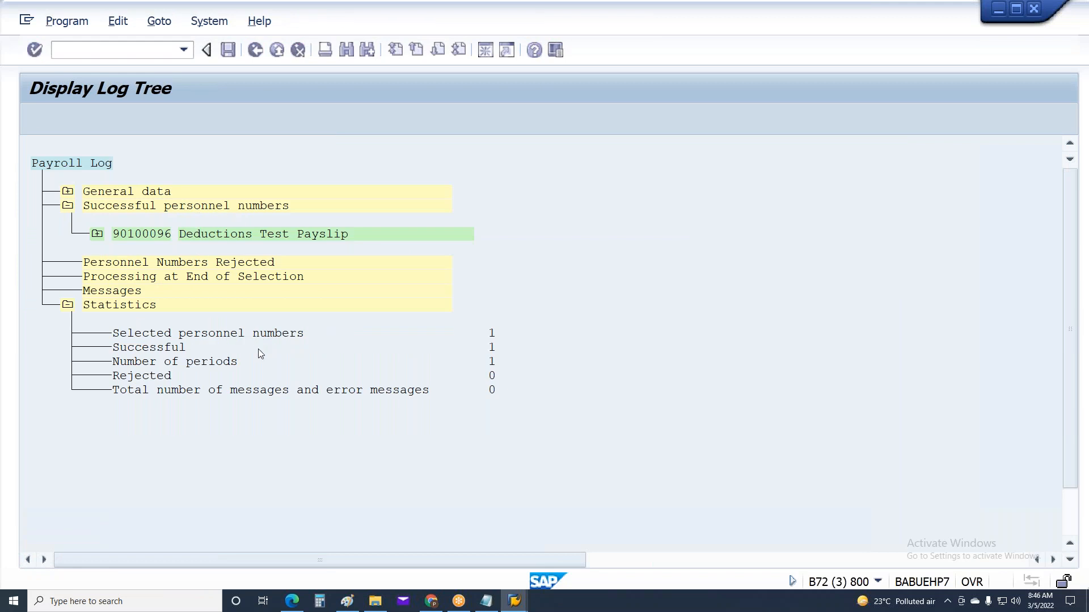
click(306, 396)
key(F8)
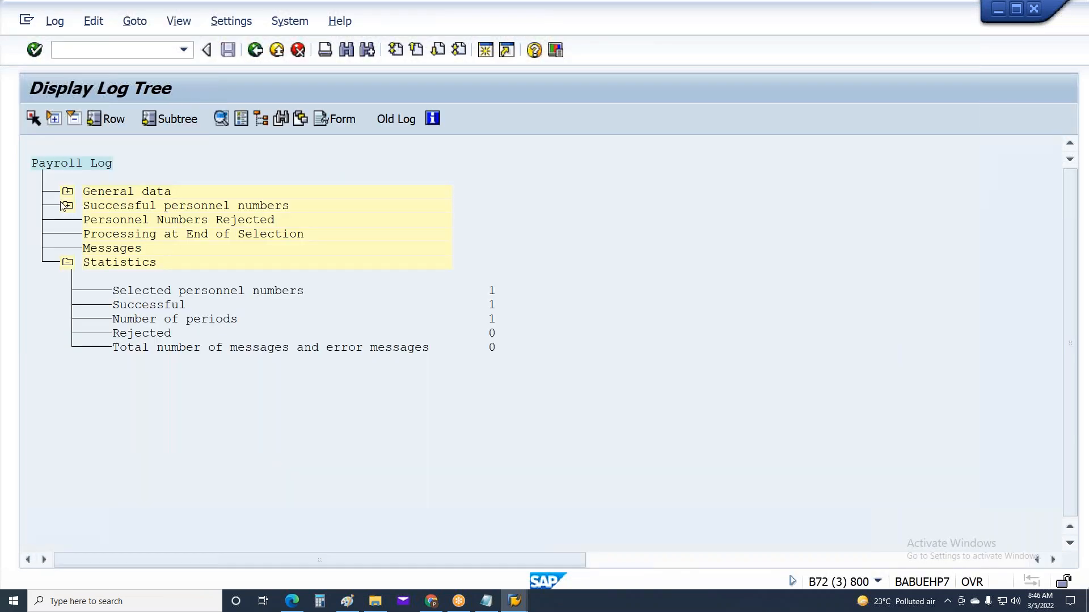
Step: Expand the employee's 01/2021 payroll log down to the EXPRT function's input tables under Final processing USA
click(70, 209)
click(97, 234)
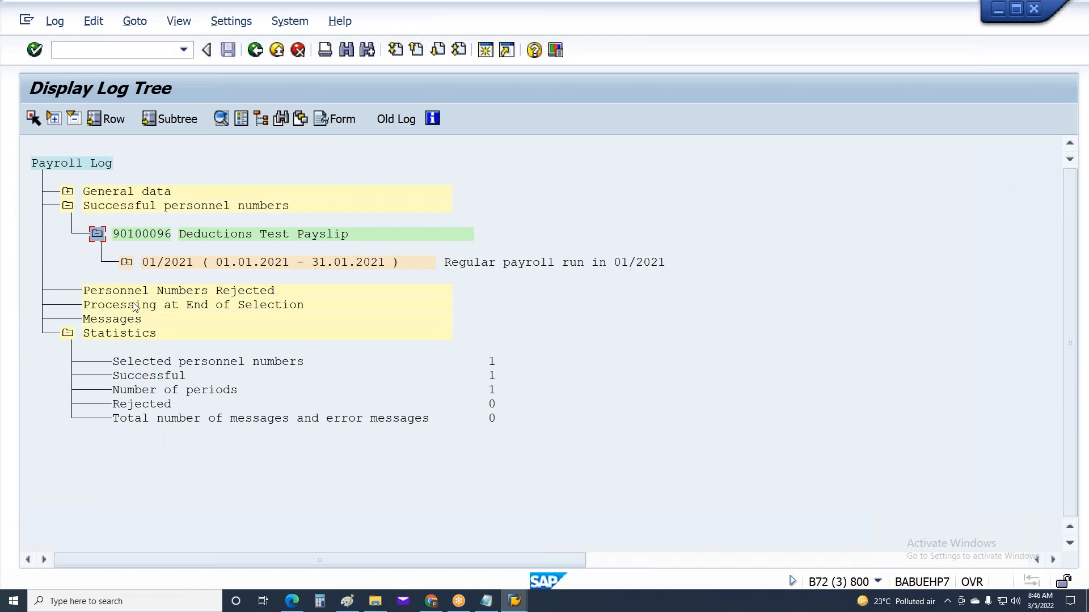
click(126, 262)
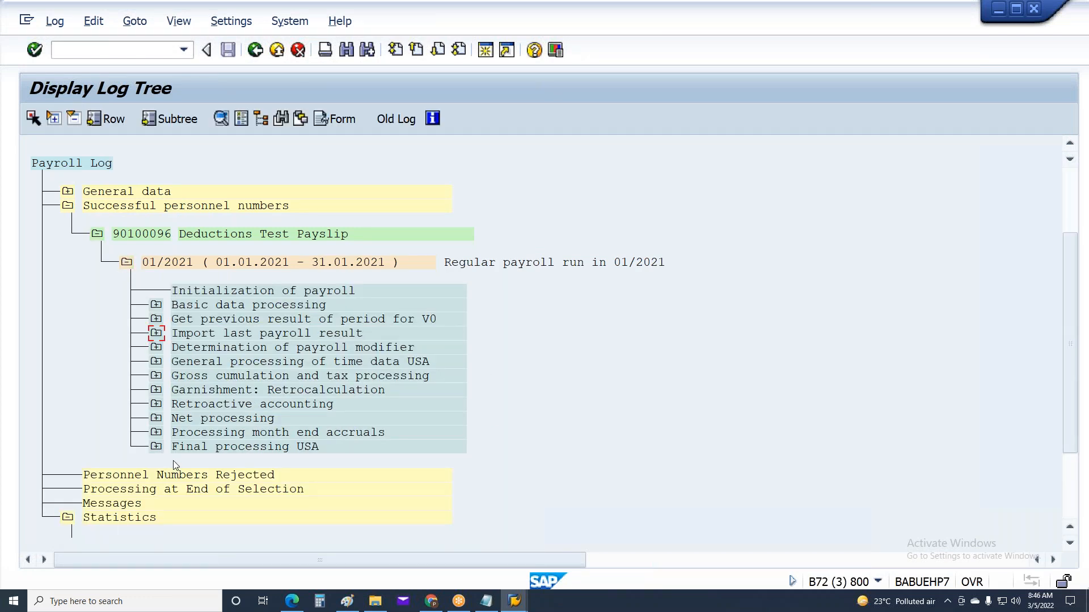
click(156, 446)
click(185, 503)
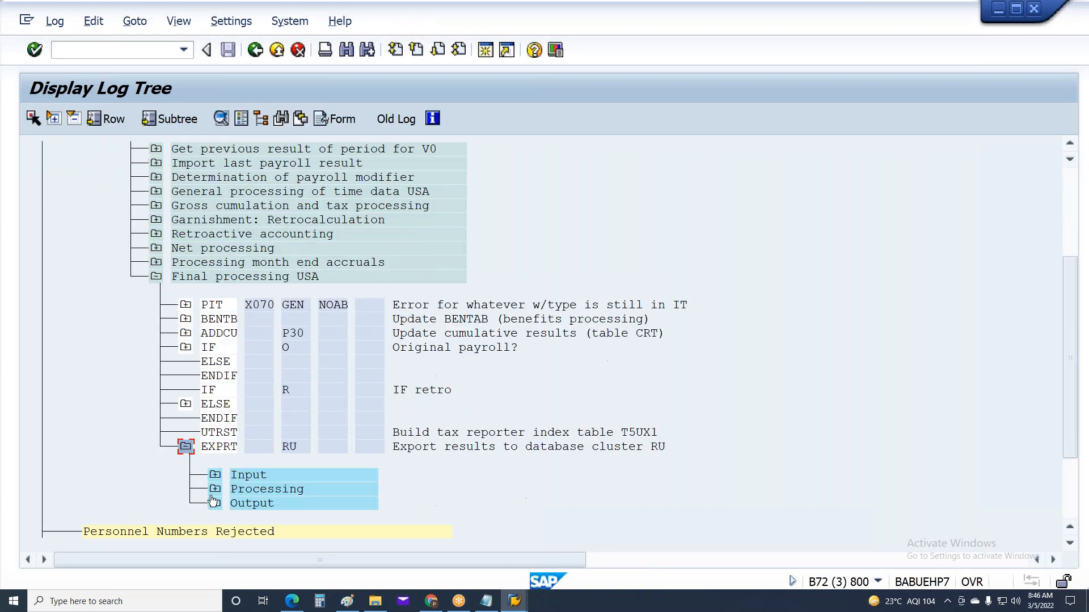
click(215, 489)
click(216, 431)
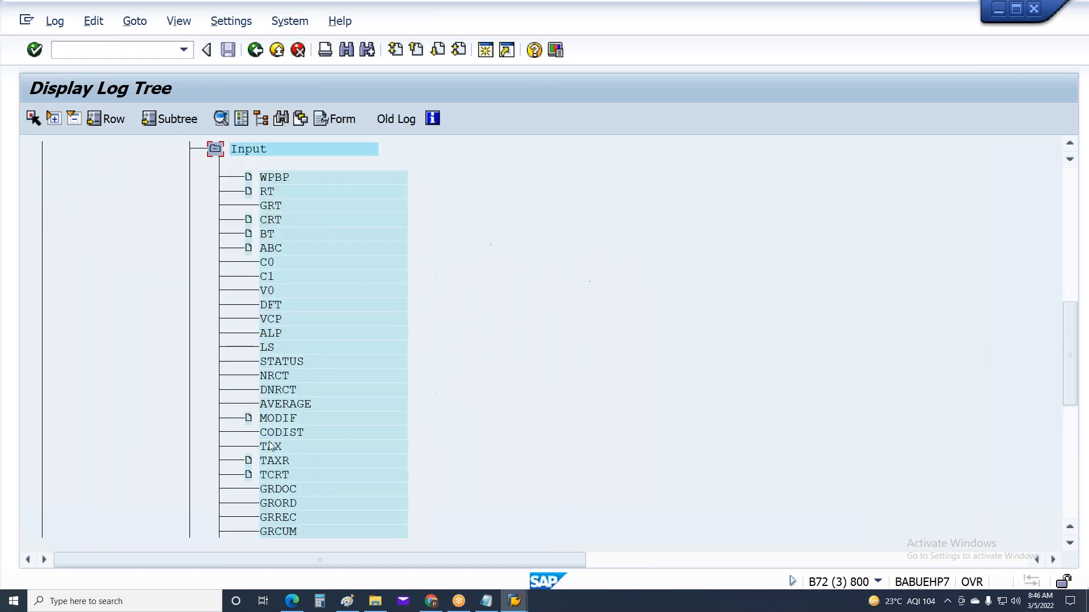
Step: Open the RT table from the EXPRT input, examine its wage types, and return to the log tree
double_click(299, 187)
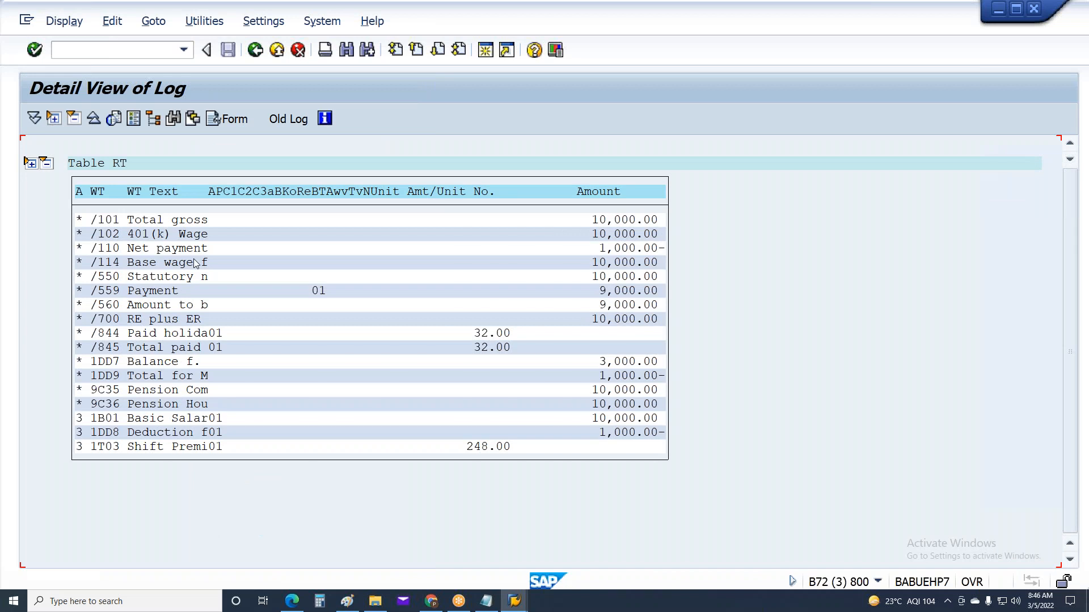
click(116, 422)
click(111, 421)
key(F3)
key(F3)
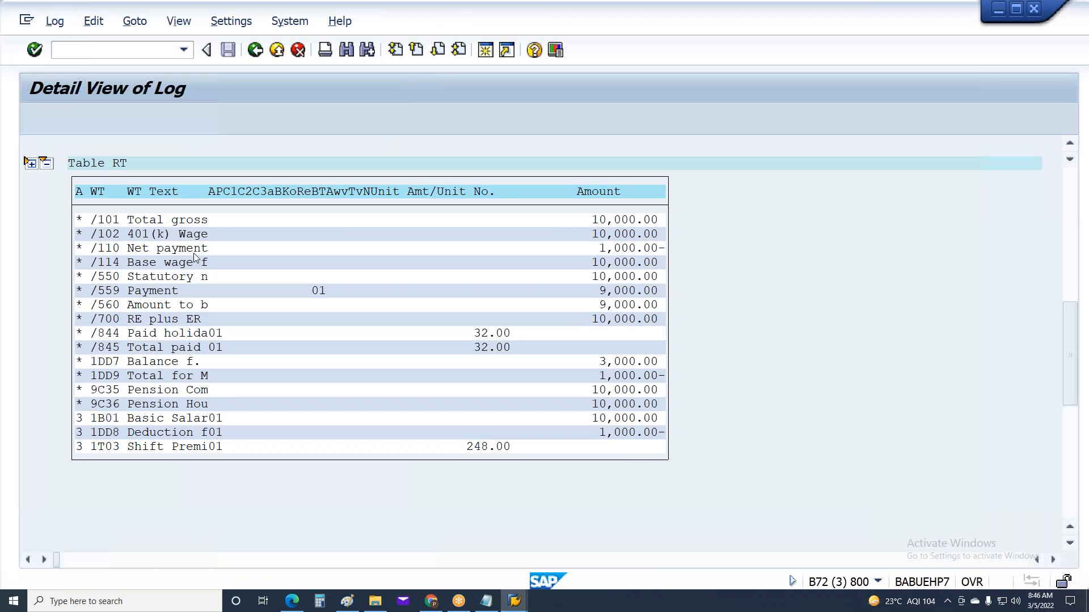
click(403, 322)
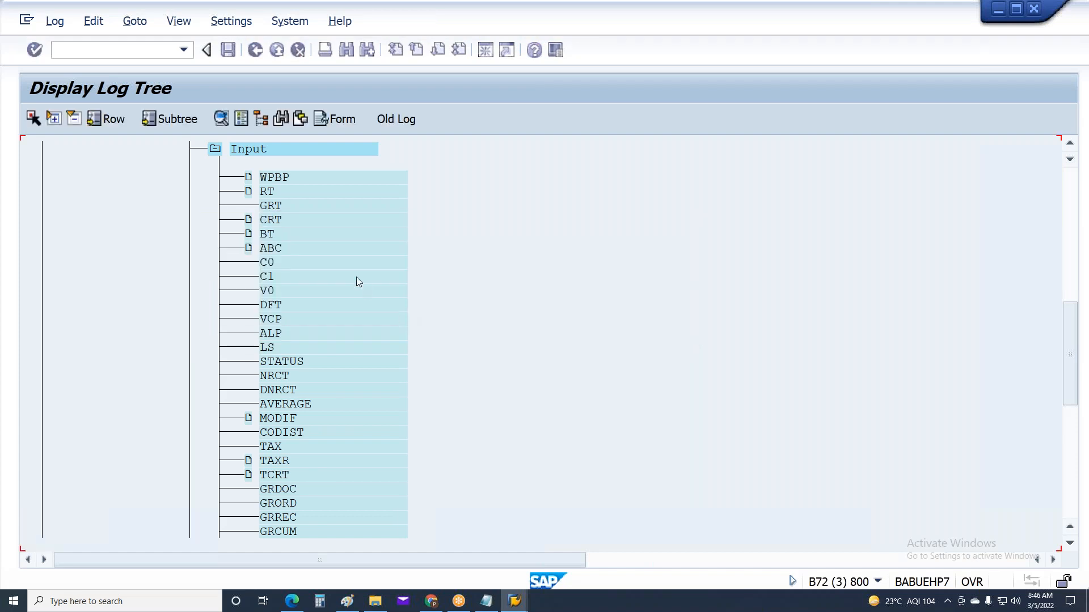
Step: In the Z3T0 schema session, comment out the PIT Z9DY line, activate the ACTIO ZQA5 line, and save with the proposed customizing request
click(514, 601)
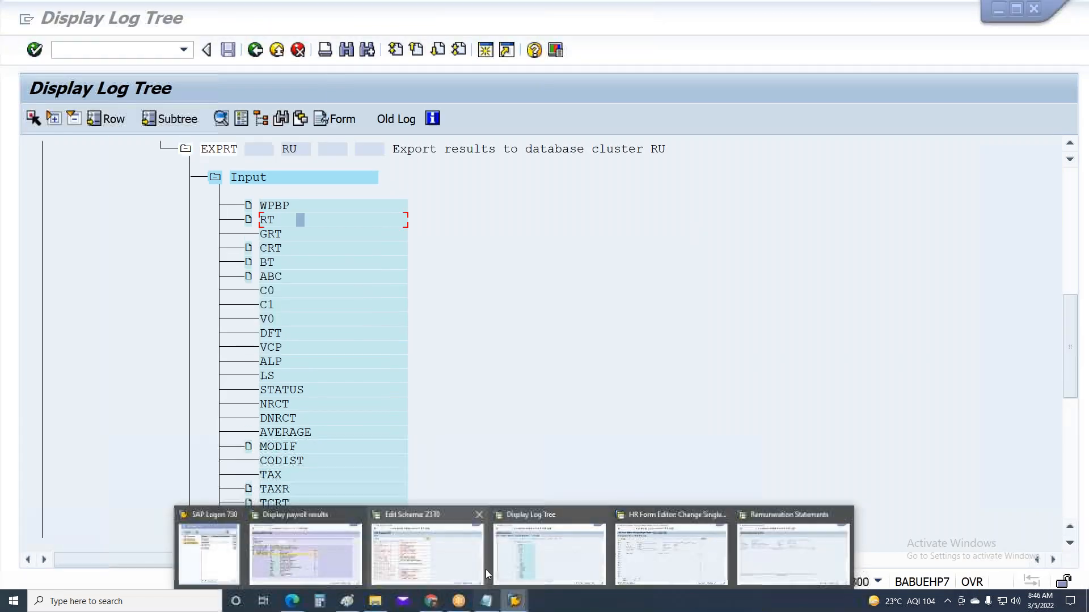
click(427, 553)
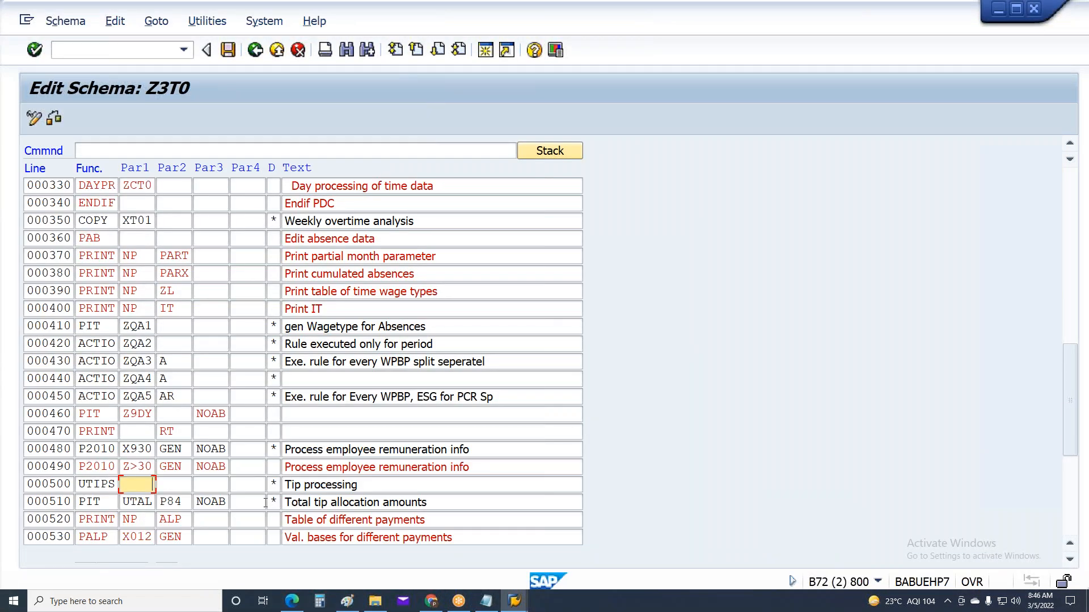
click(271, 415)
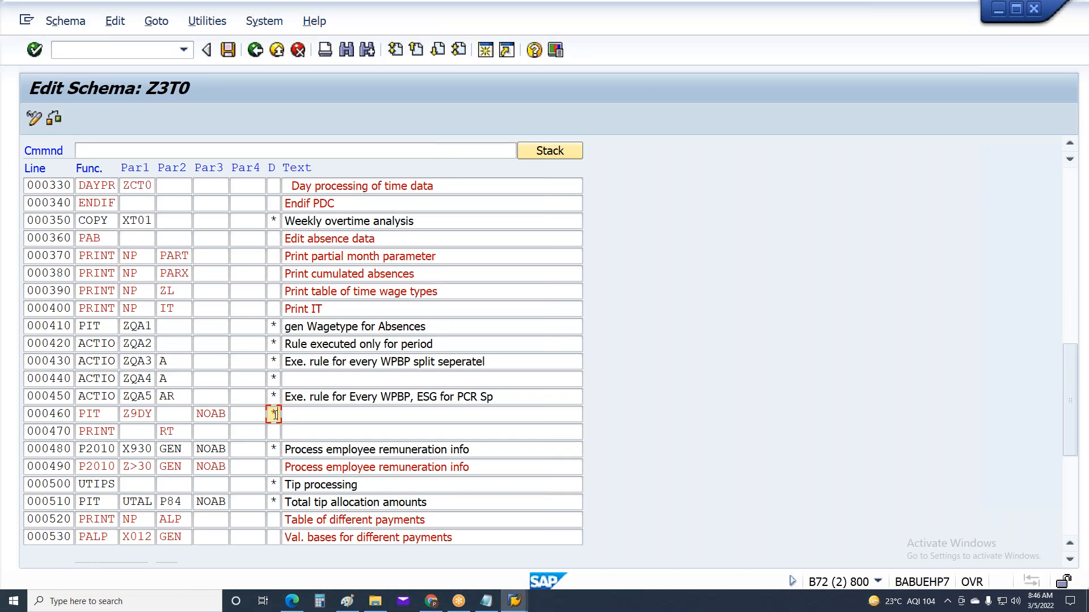
key(Up)
text(*)
key(BackSpace)
click(479, 341)
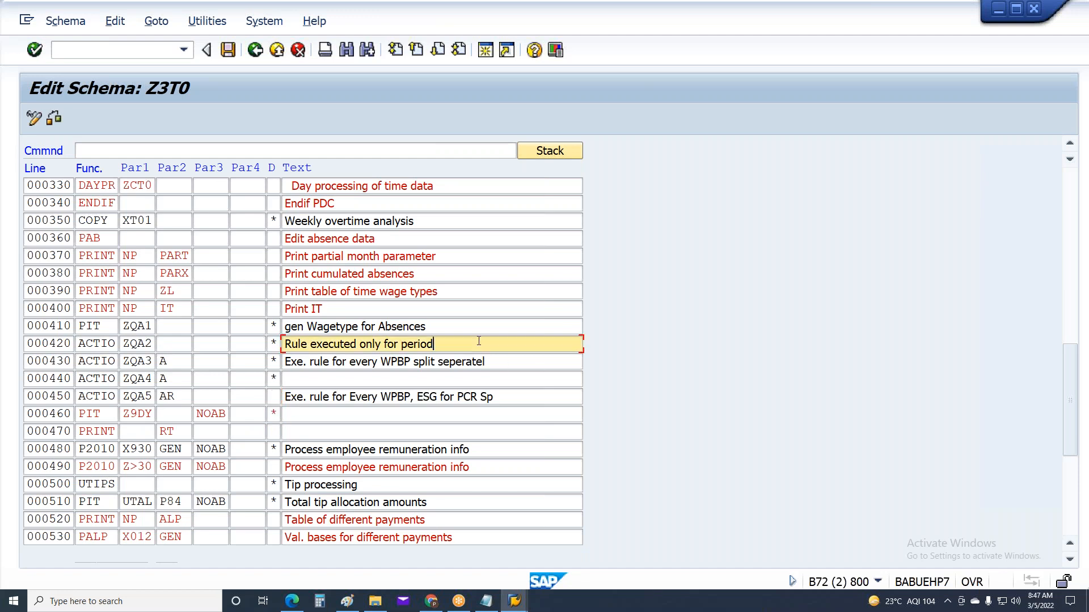
key(ctrl+s)
key(Return)
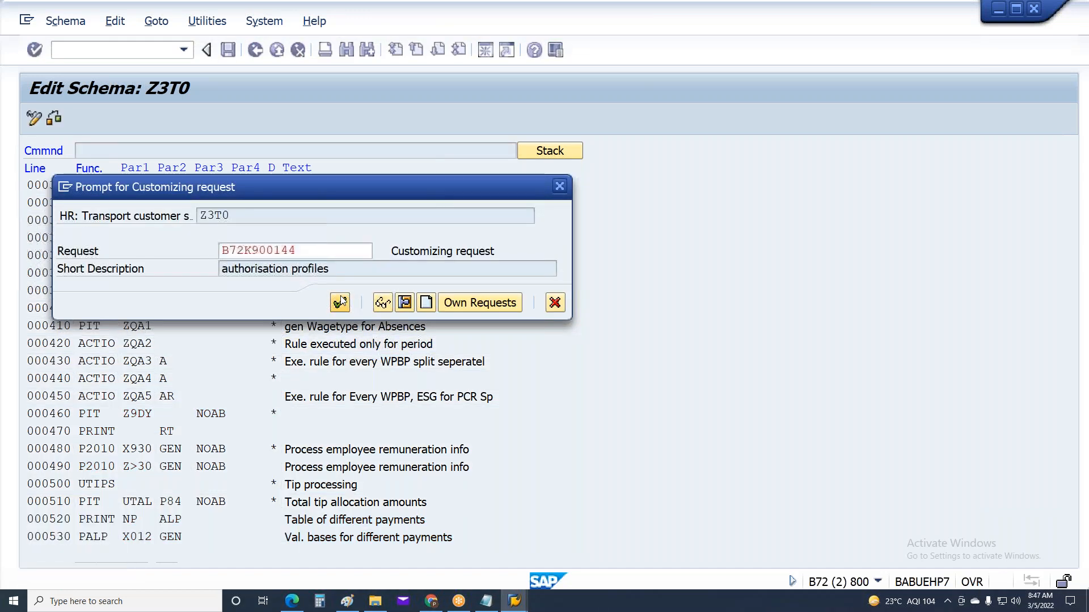
Step: Switch back to the payroll log session, leave the log, and rerun the payroll with the changed schema
key(alt+Tab)
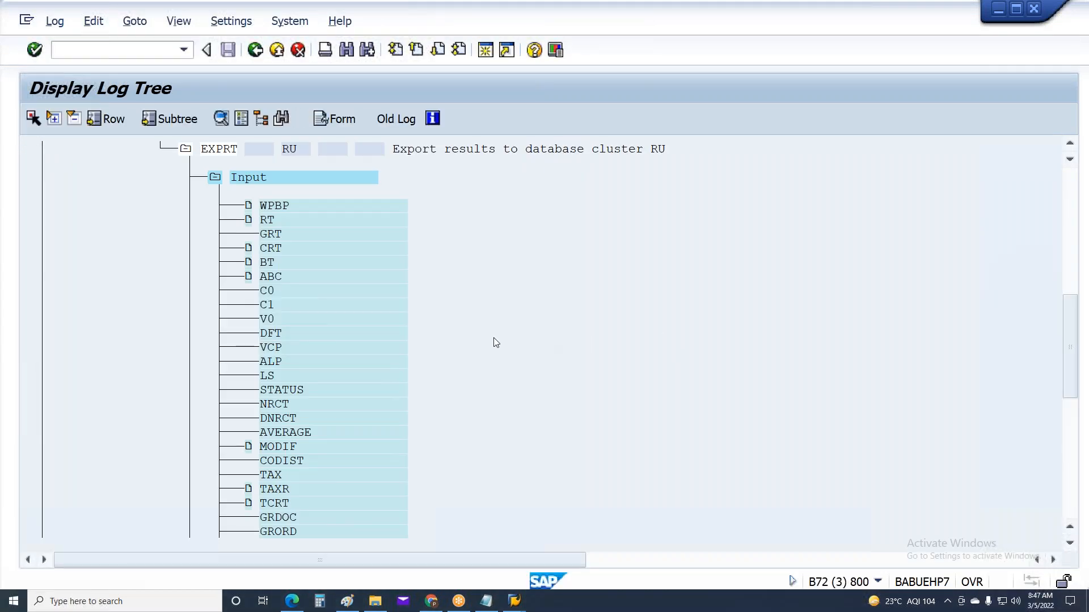
key(F3)
click(335, 324)
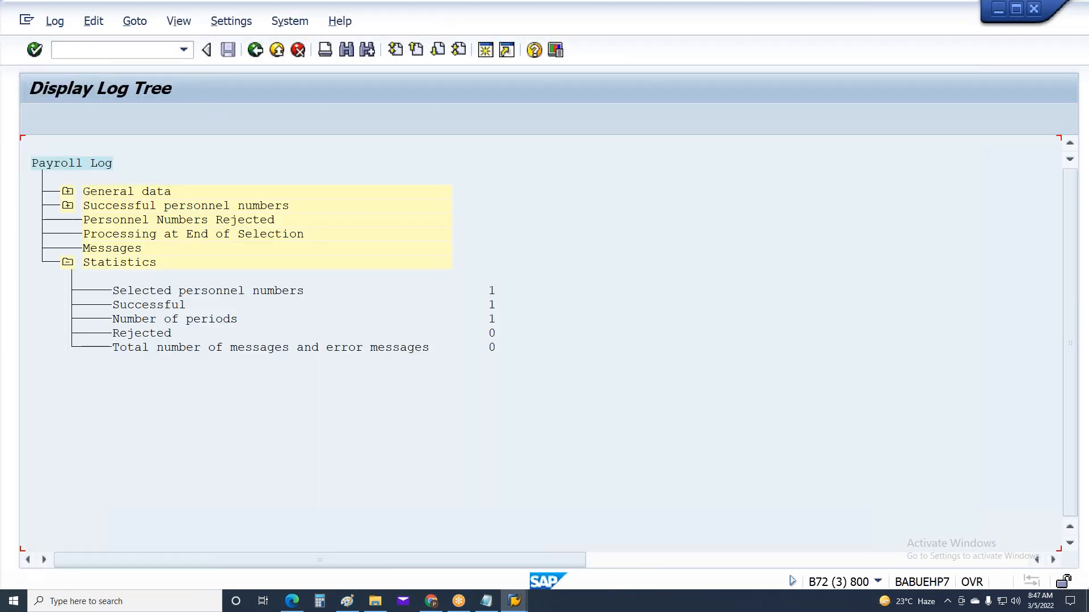
Step: Expand the employee's 01/2021 payroll log down to the EXPRT input tables under Final processing USA
click(67, 206)
click(97, 234)
click(126, 262)
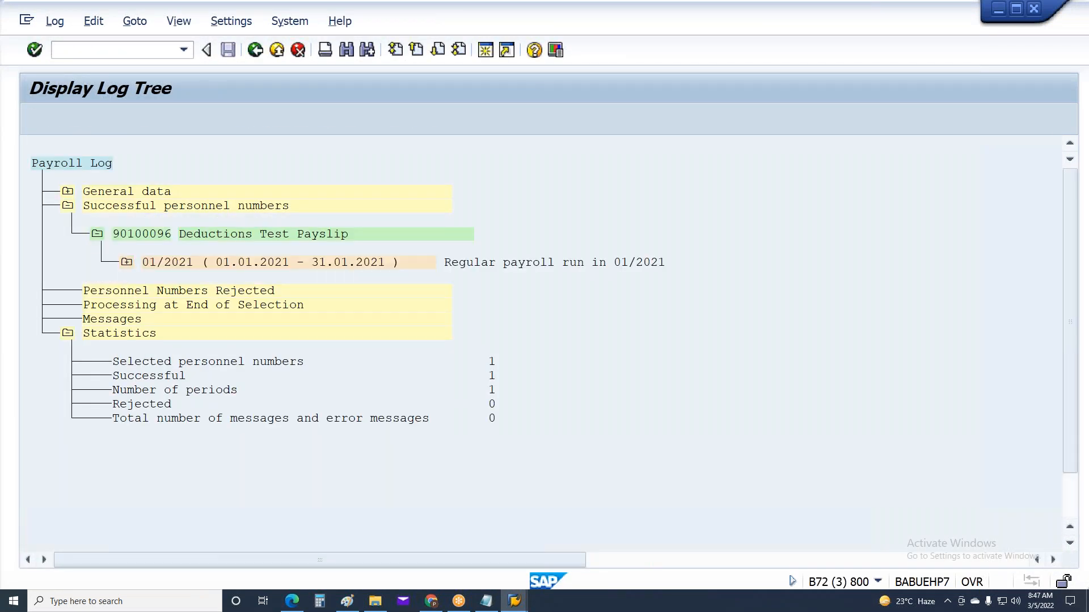
click(156, 447)
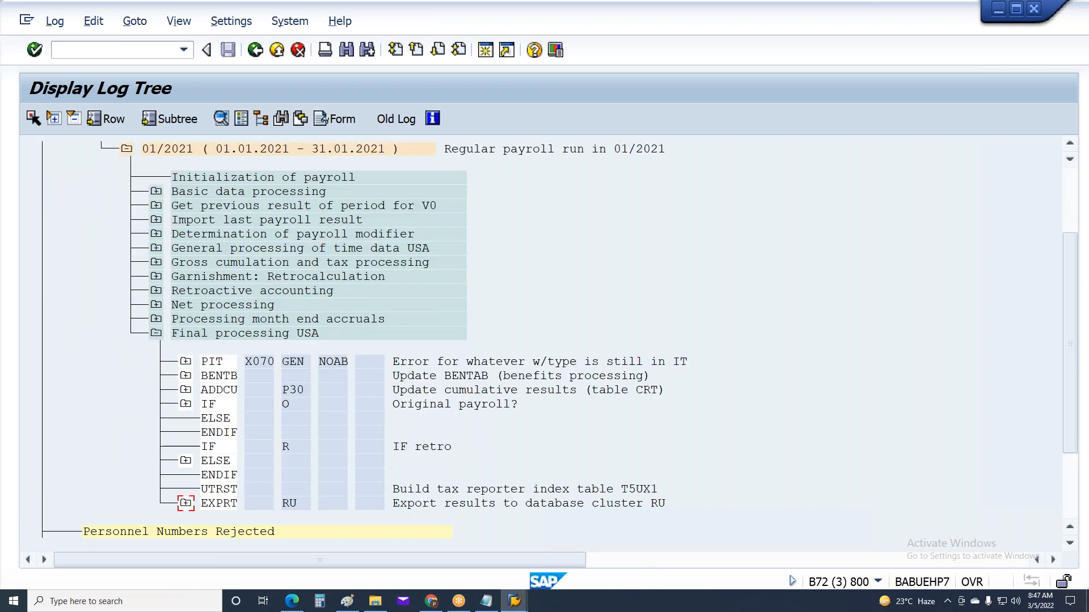
click(187, 504)
click(215, 475)
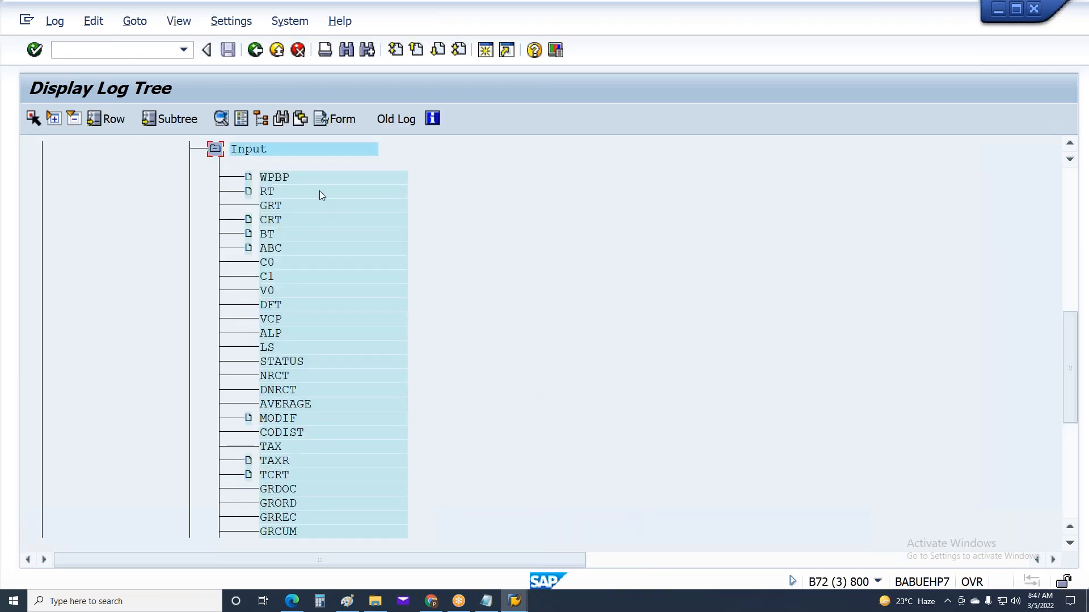
Step: Open the RT table from the EXPRT input, examine its wage types, and return to the log tree
double_click(319, 190)
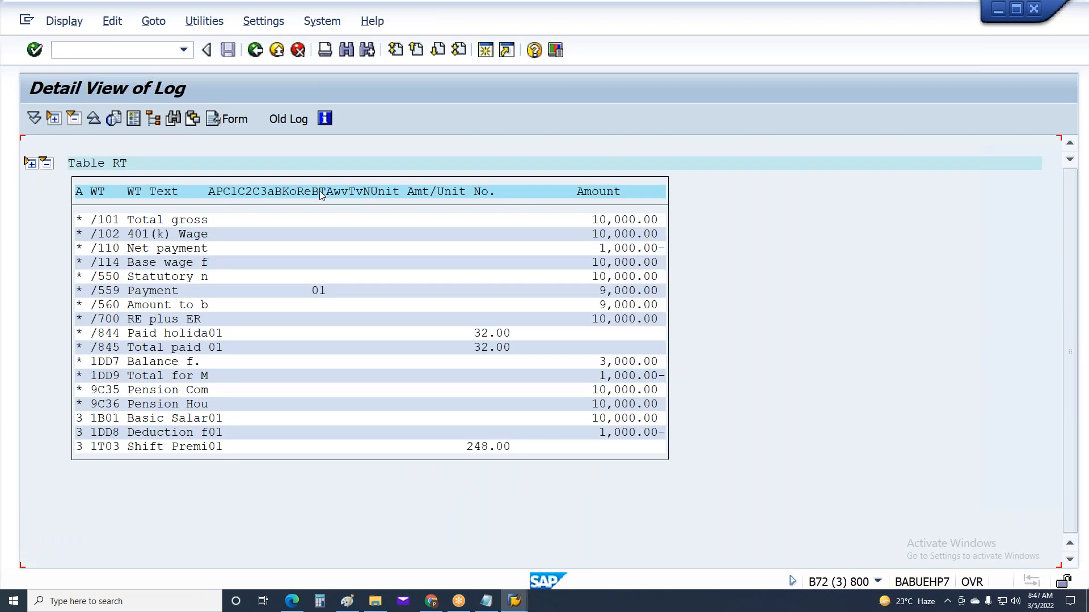
key(F3)
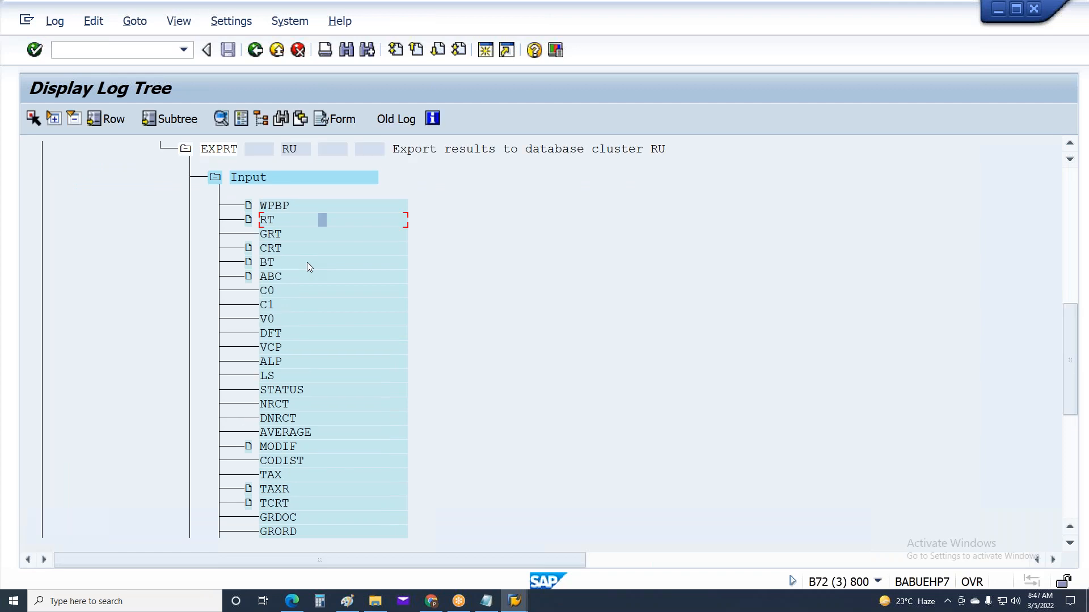
double_click(295, 220)
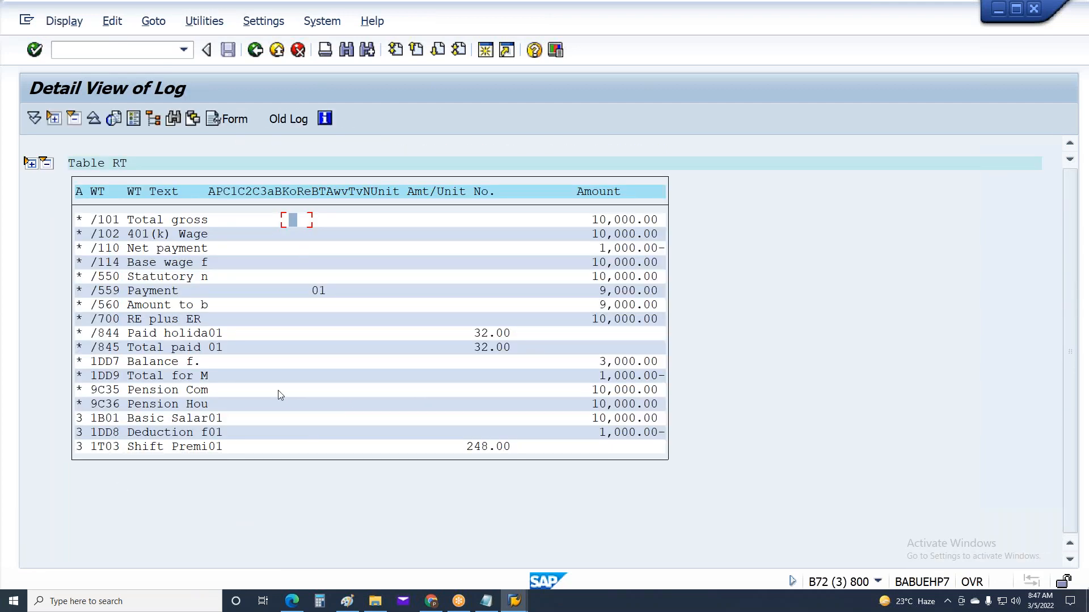
click(256, 51)
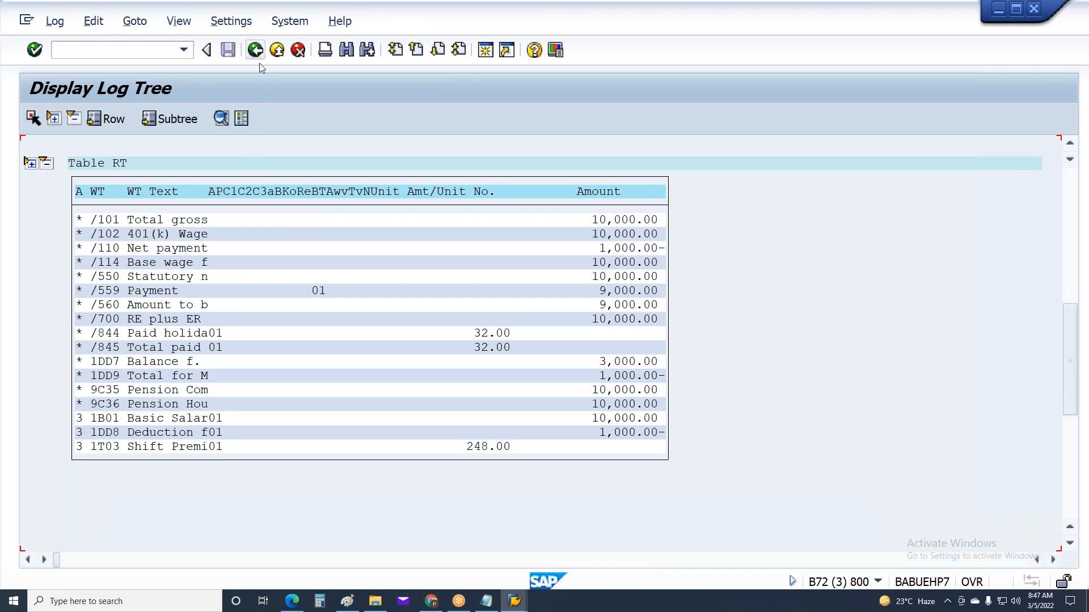
Step: Expand the regular-run branch of General processing of time data USA in the 01/2021 log to reach the absence functions
scroll(269, 220, up, 9)
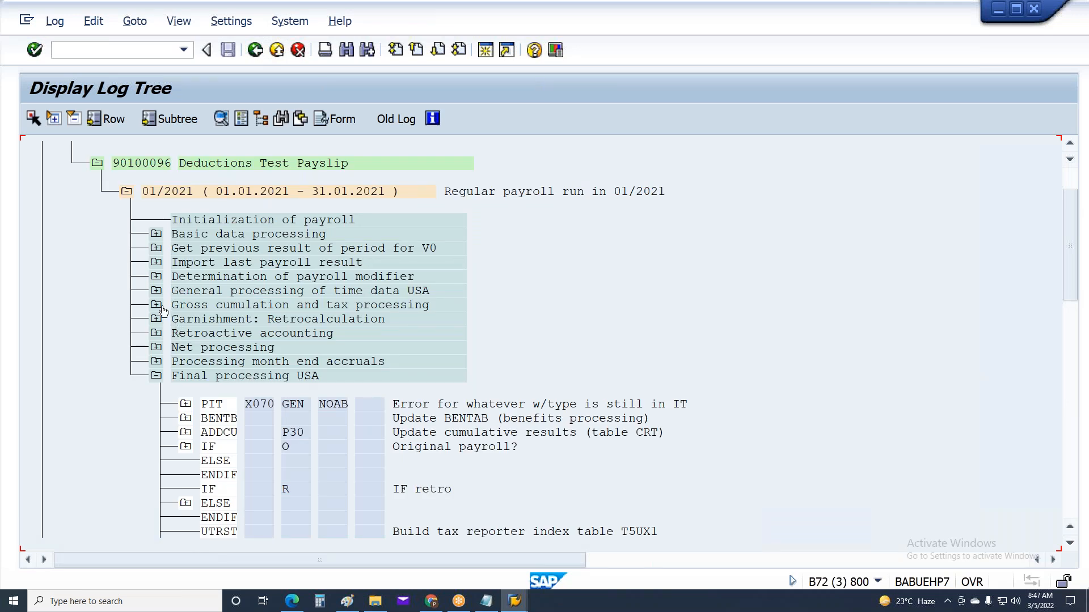
click(156, 305)
click(186, 348)
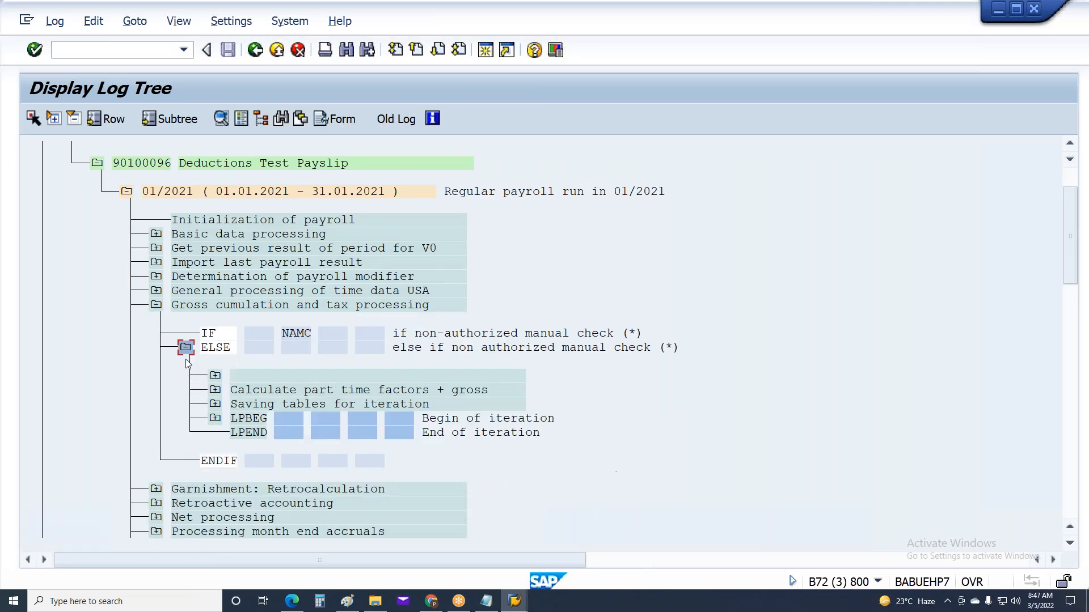
click(158, 304)
click(187, 334)
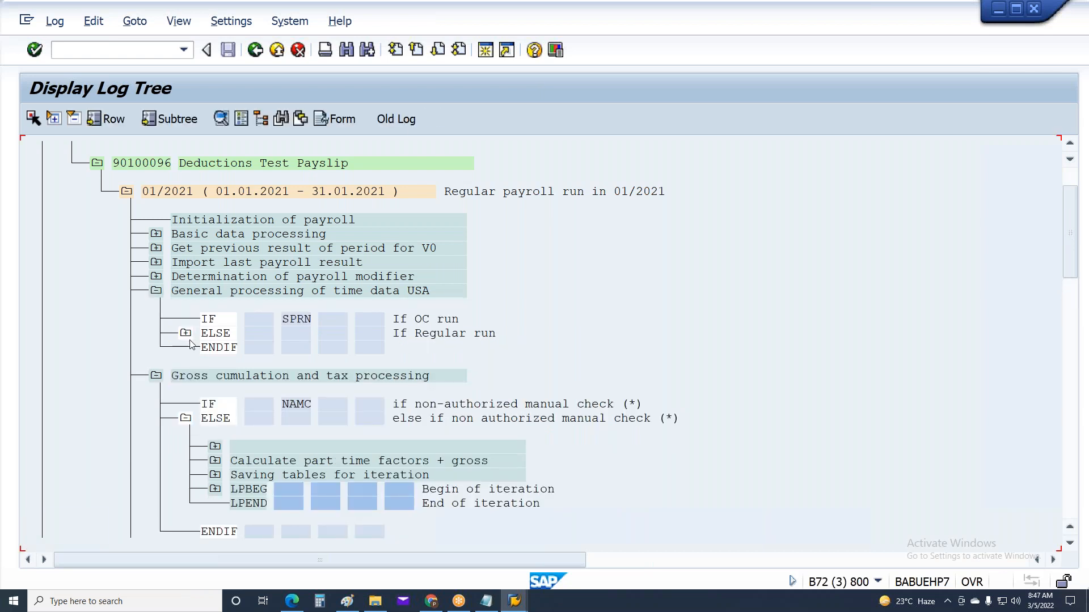
scroll(247, 415, down, 3)
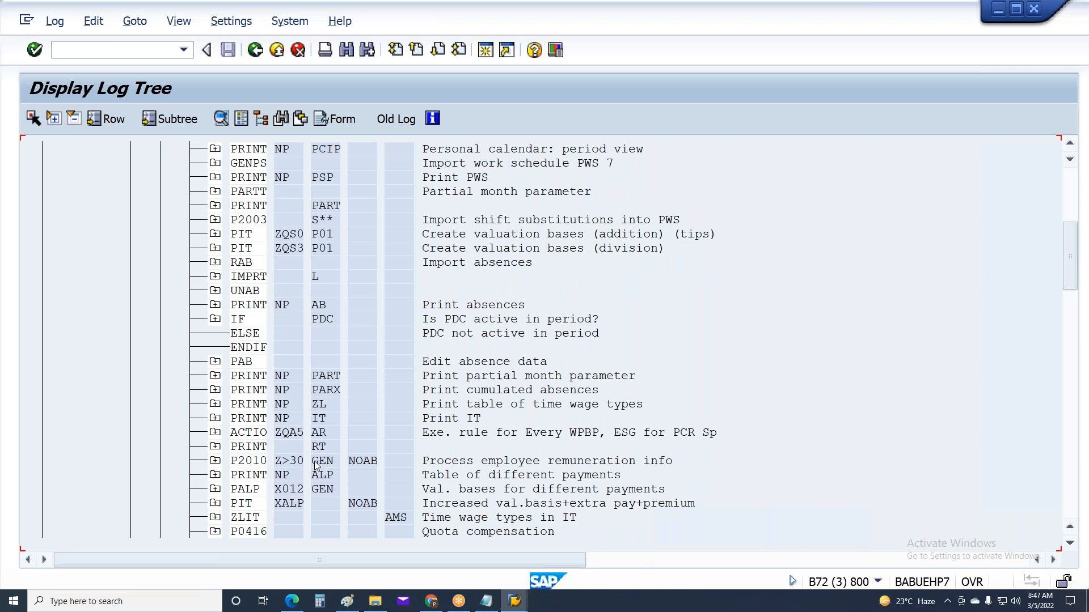
Step: Examine the operations of rule ZQA5 in the processing log of the ACTIO function, and return to the log tree
double_click(236, 434)
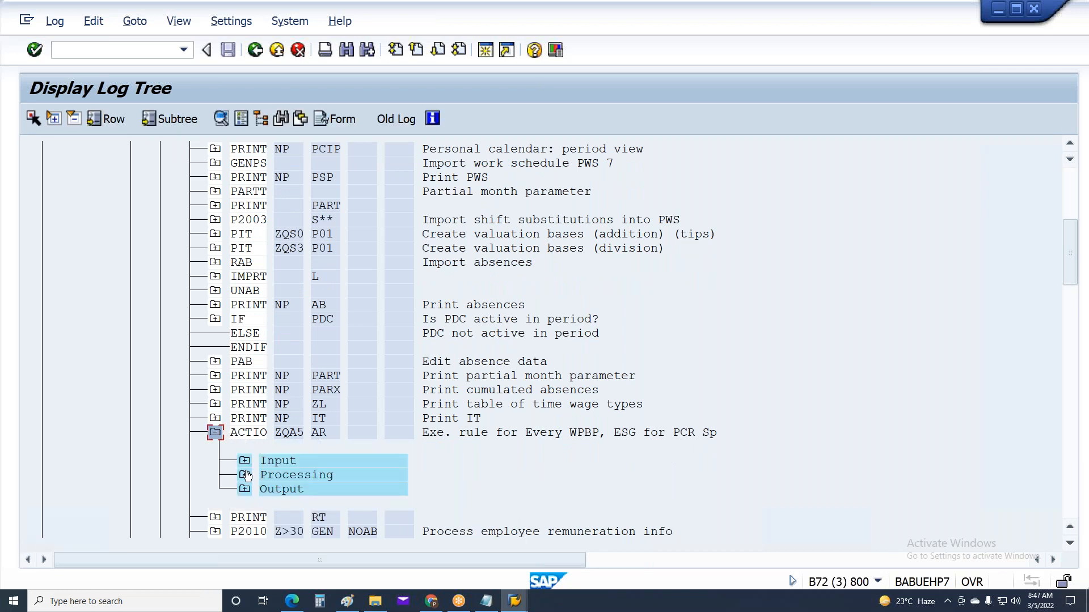
click(244, 475)
double_click(315, 505)
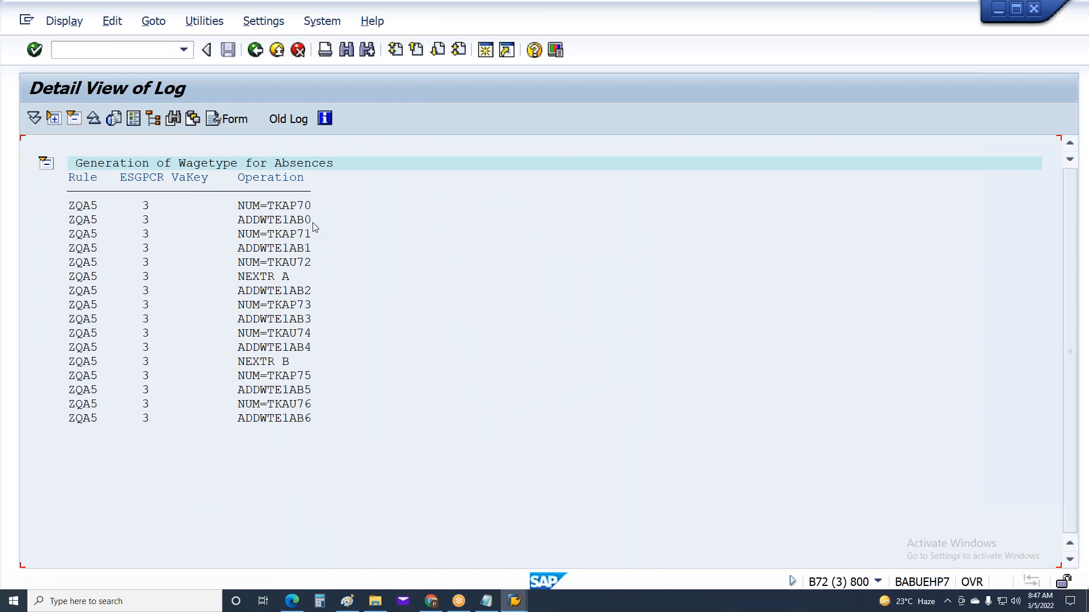
key(F3)
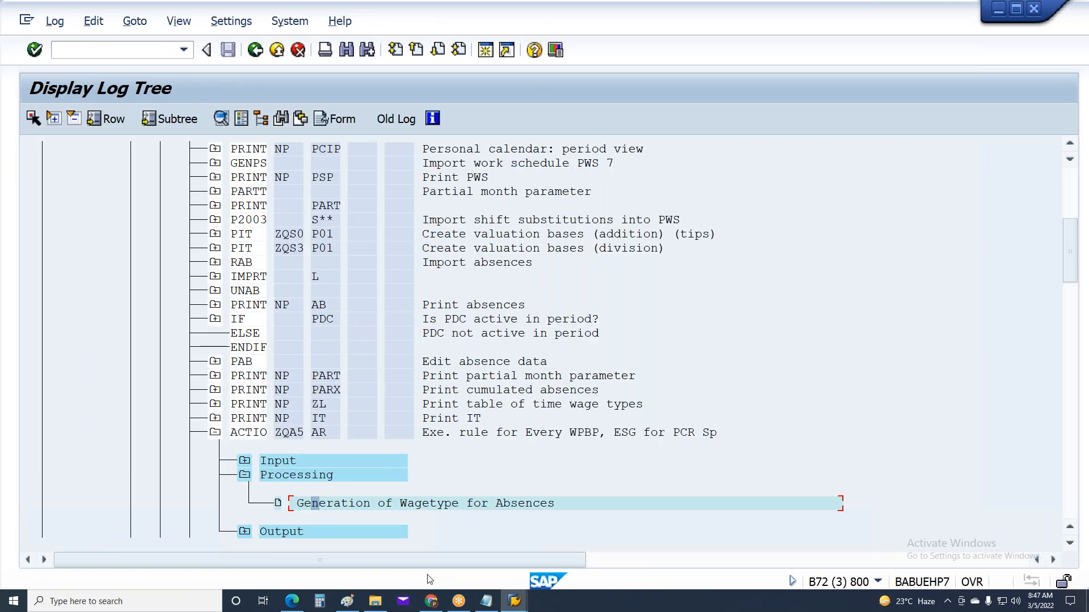
Step: Switch to the Z3T0 schema session, comment out the ACTIO ZQA5 line, and save the schema while going into rule Z9DY
mouse_move(515, 601)
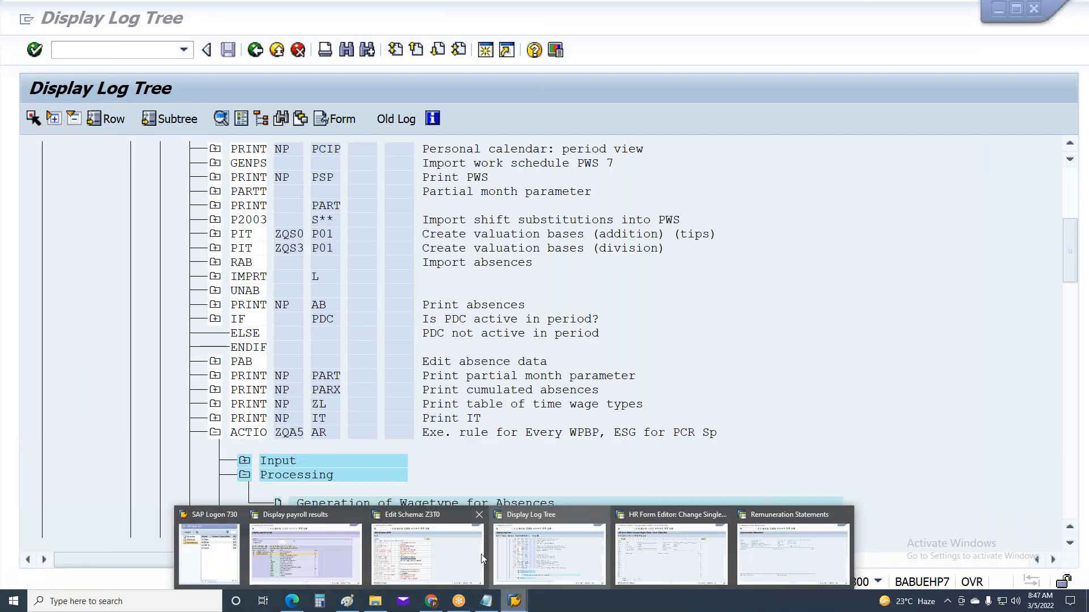
click(451, 555)
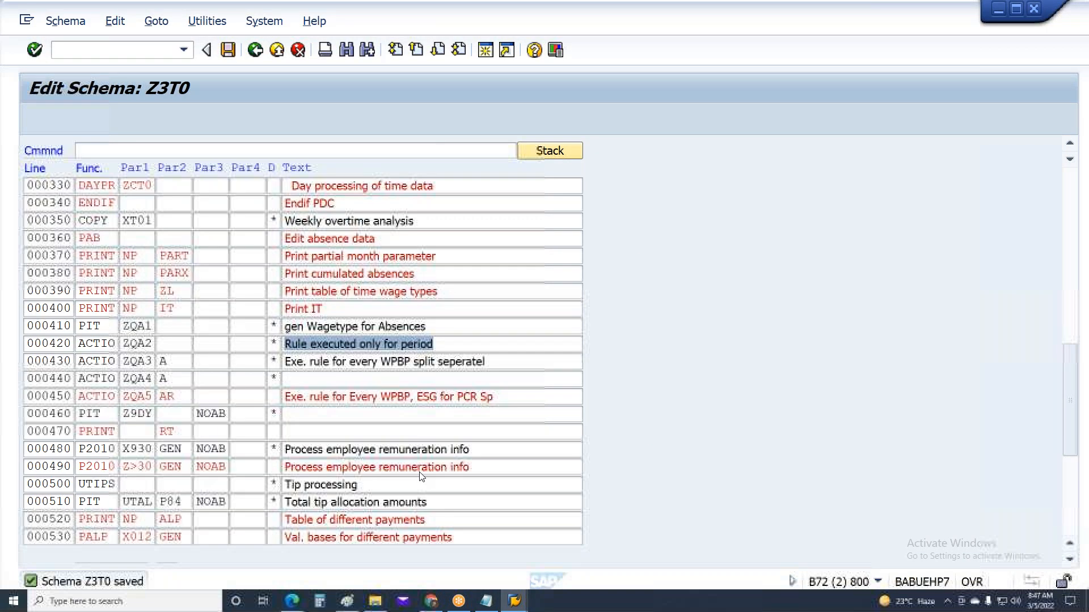
click(275, 395)
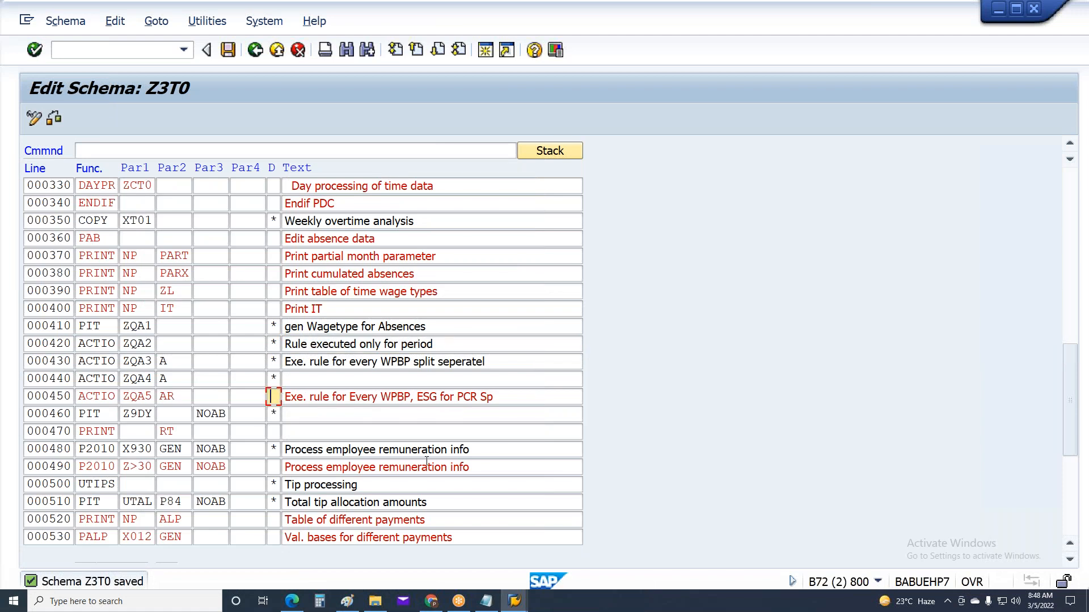
key(Return)
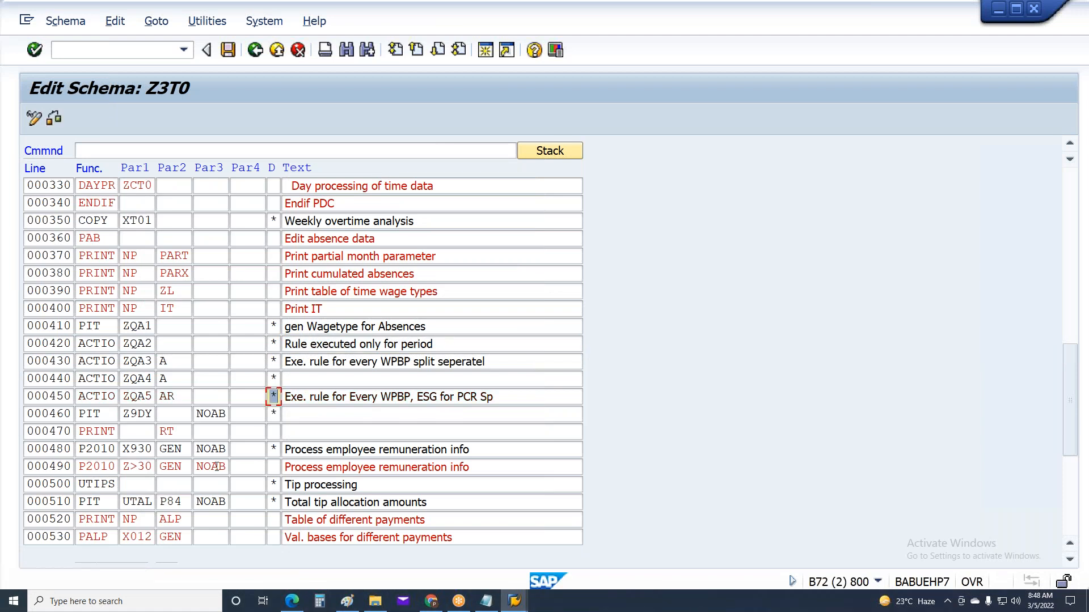
key(F3)
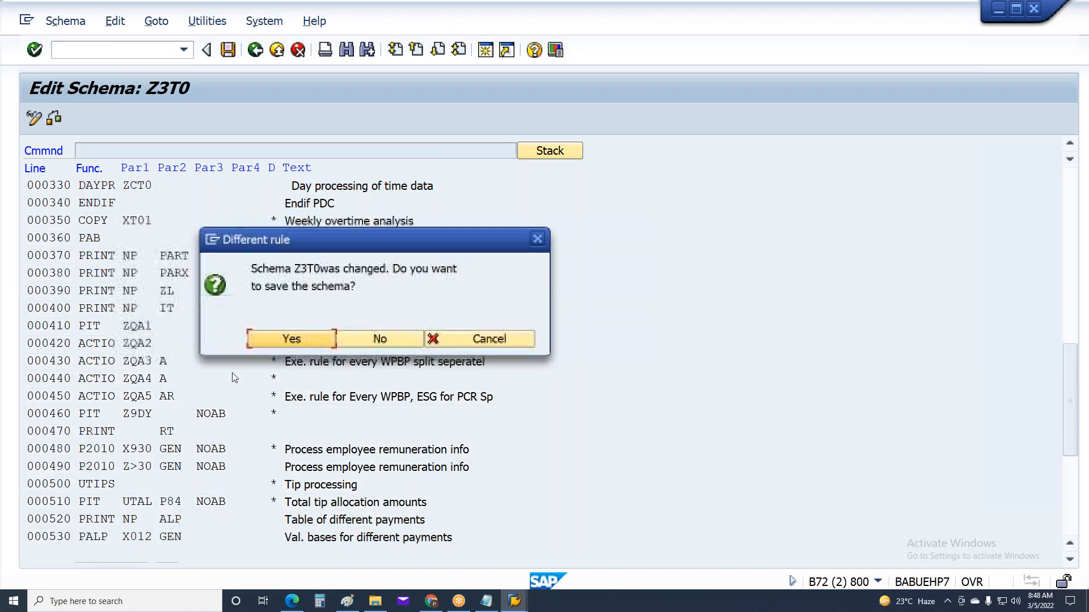
click(266, 338)
click(340, 299)
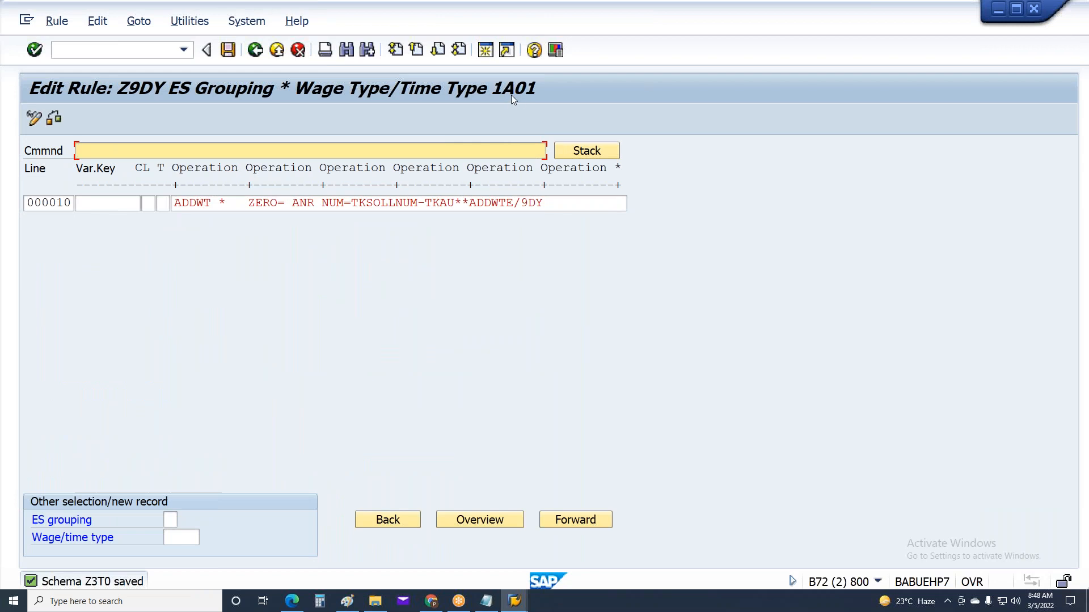
Step: Reopen rule Z9DY from the schema line and bring up its full rule tree for changing
key(F3)
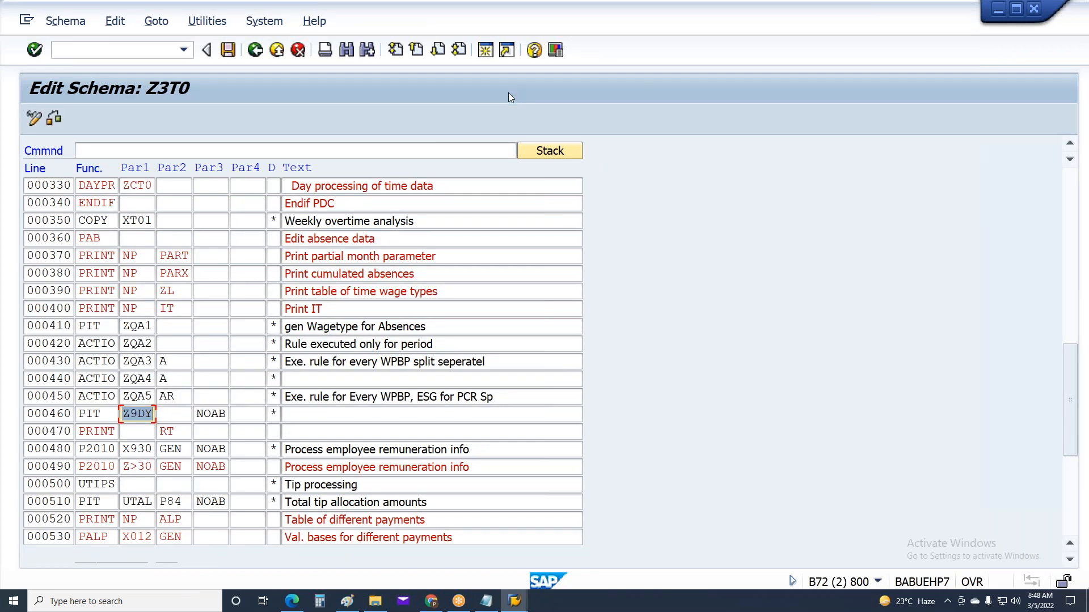
click(137, 427)
click(137, 415)
double_click(138, 414)
key(F3)
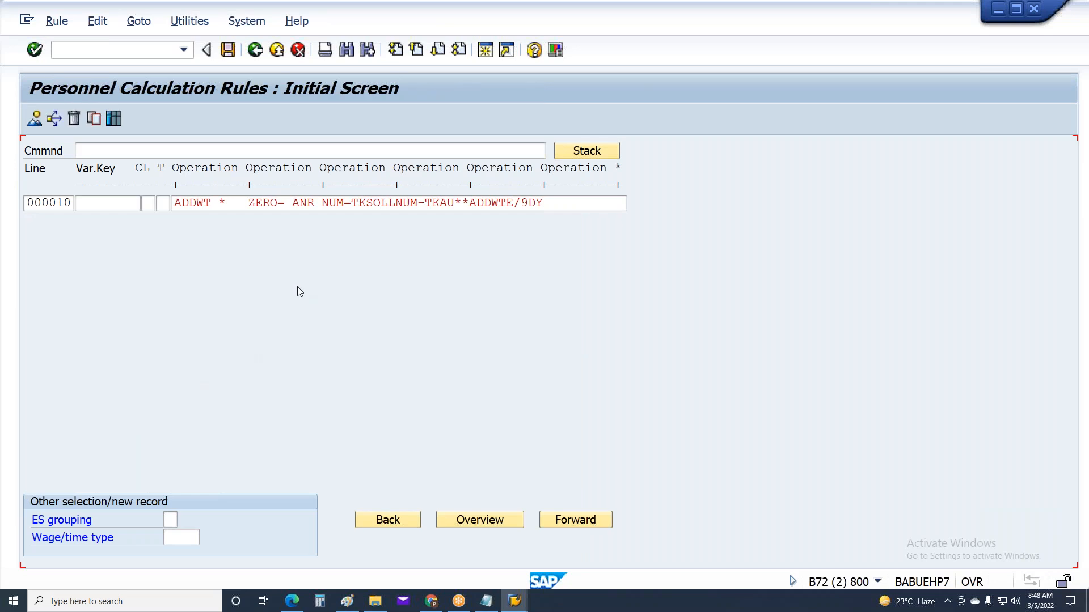
click(256, 378)
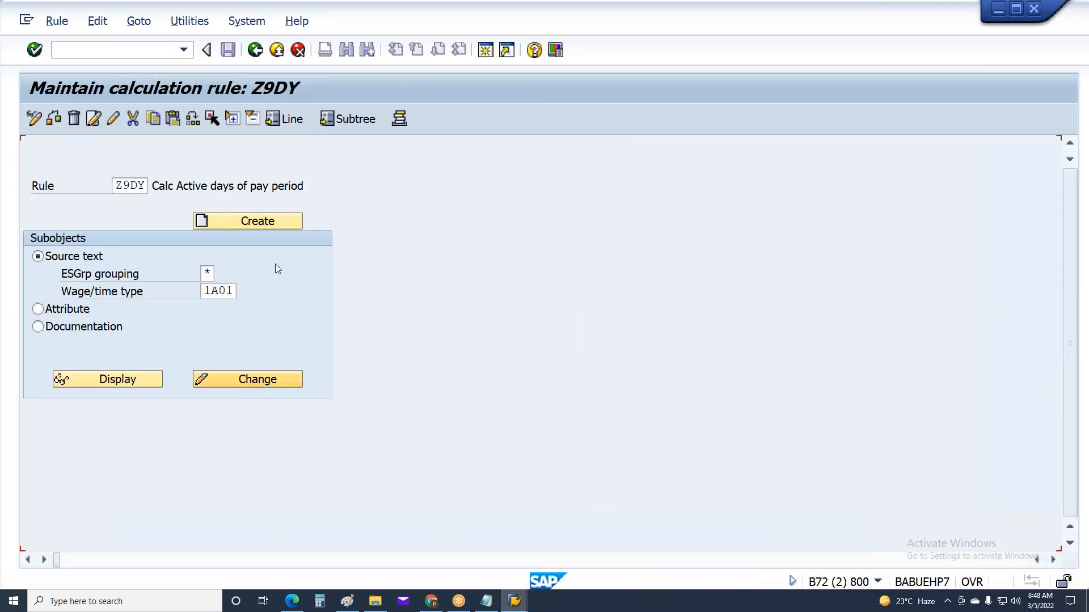
Step: Change the 1A01 wage type node of rule Z9DY to 1B01 and save the rule
click(94, 172)
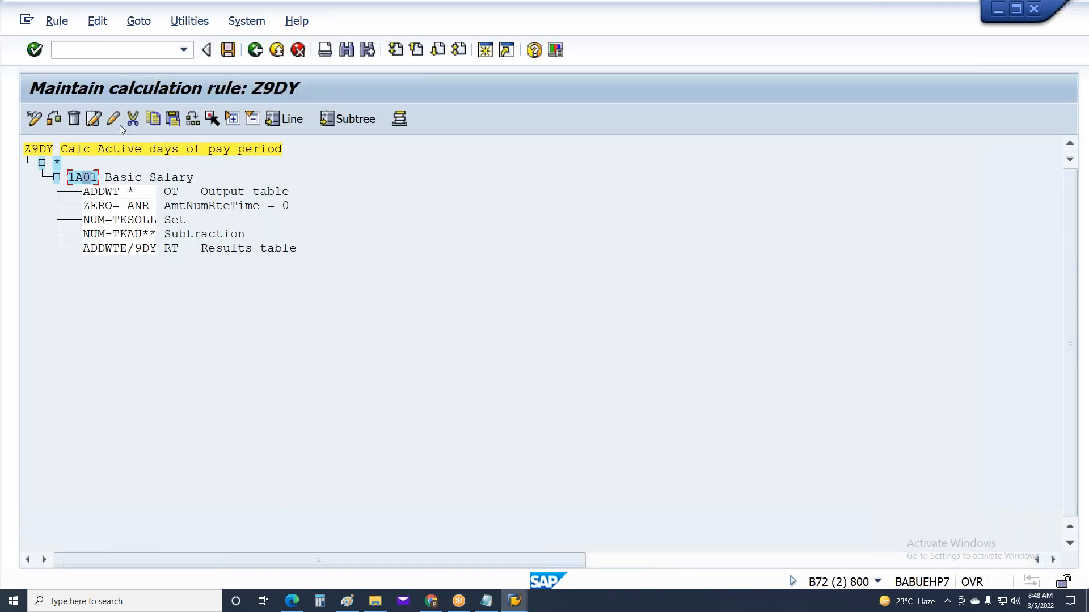
click(112, 119)
click(78, 179)
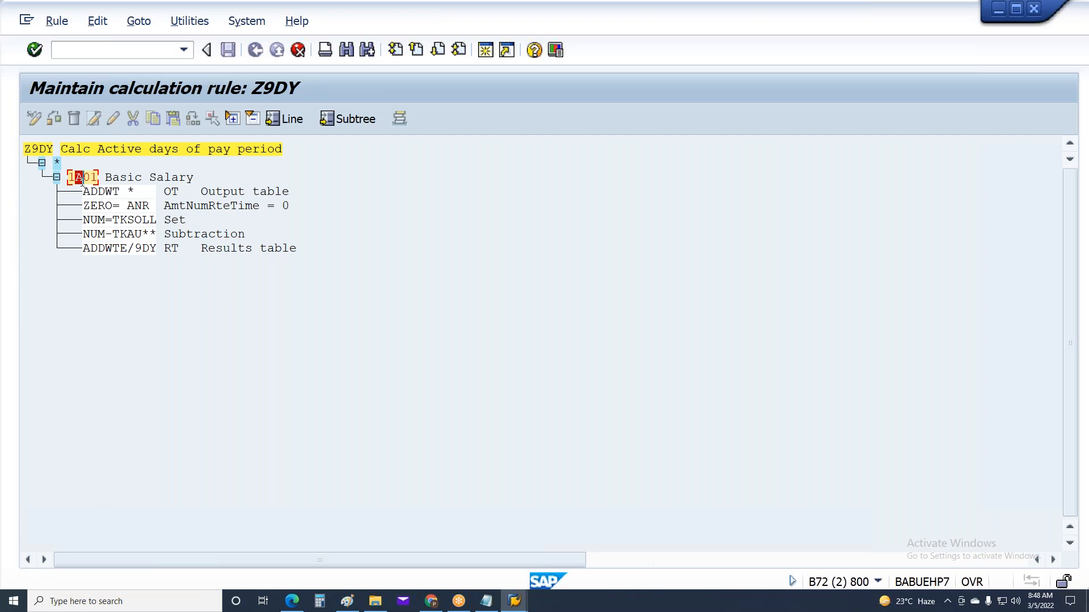
text(B)
key(Delete)
text(01)
key(Return)
key(ctrl+s)
key(Return)
Step: Switch back to the payroll log session, leave the log, and rerun the payroll with the changed rule
key(alt+Tab)
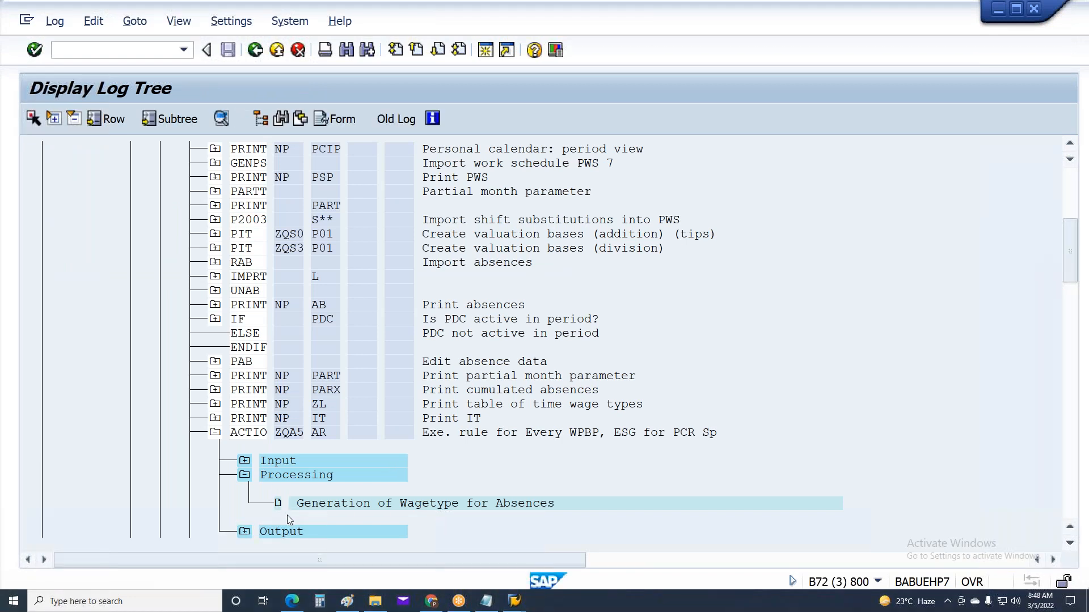
key(F3)
click(265, 322)
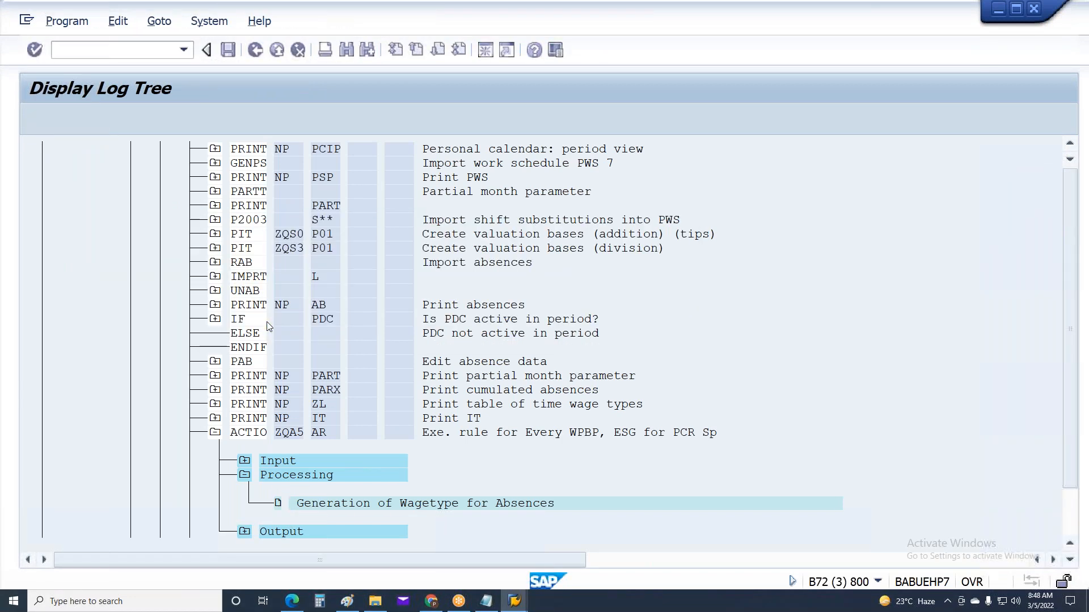
key(F8)
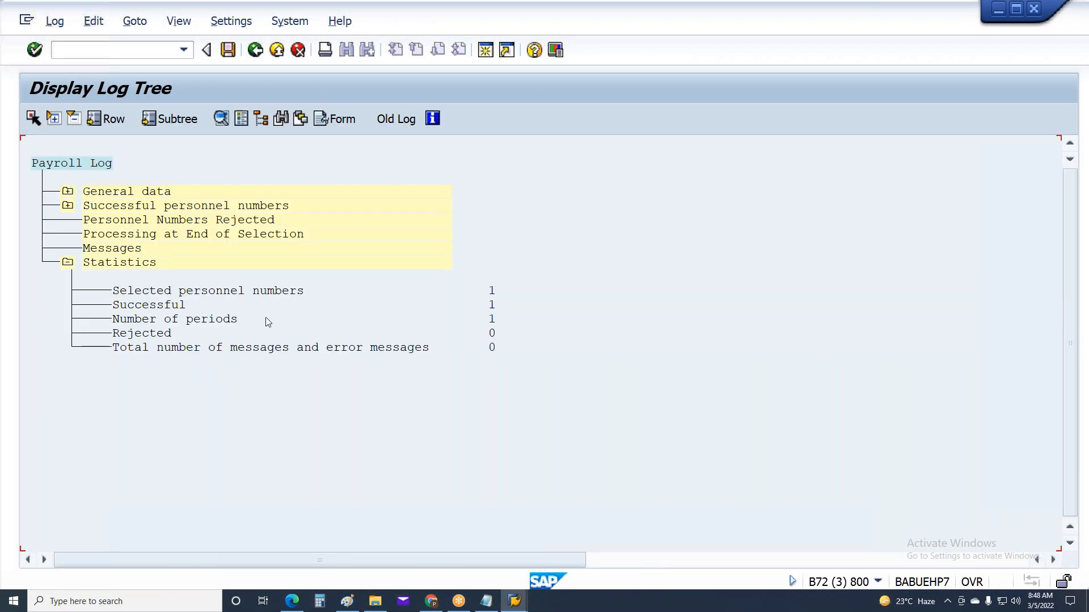
Step: Expand the new 01/2021 payroll log down to the EXPRT function's input tables under Final processing USA
click(68, 205)
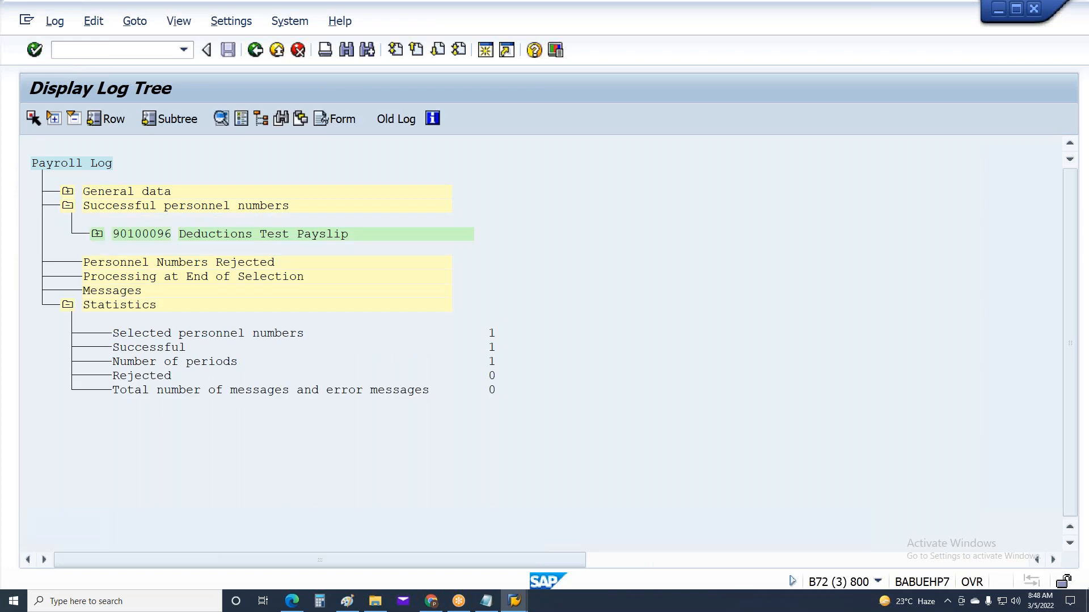
click(97, 234)
click(126, 262)
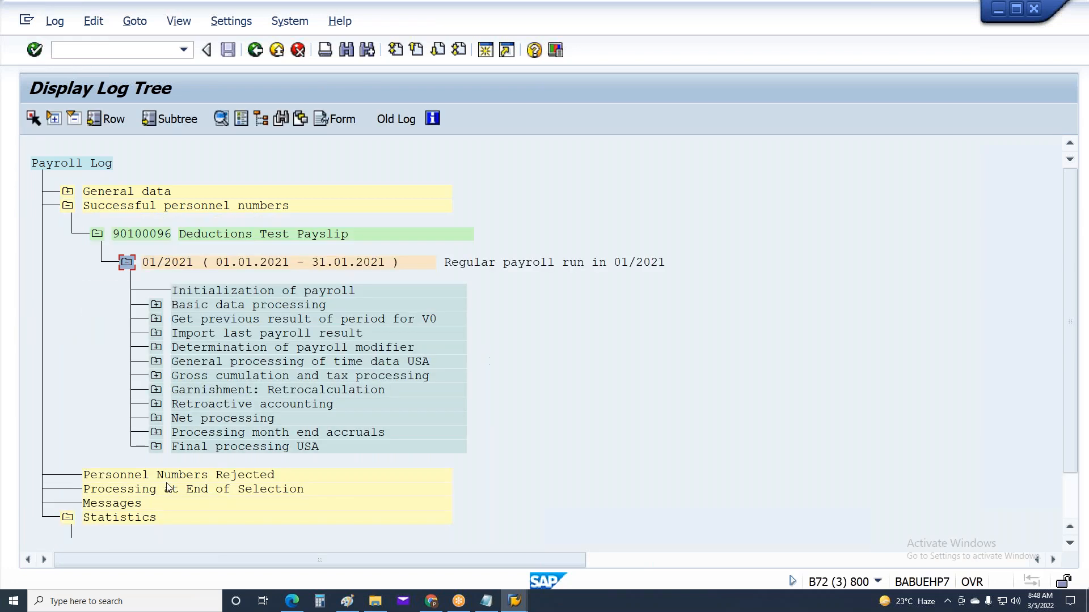
click(156, 446)
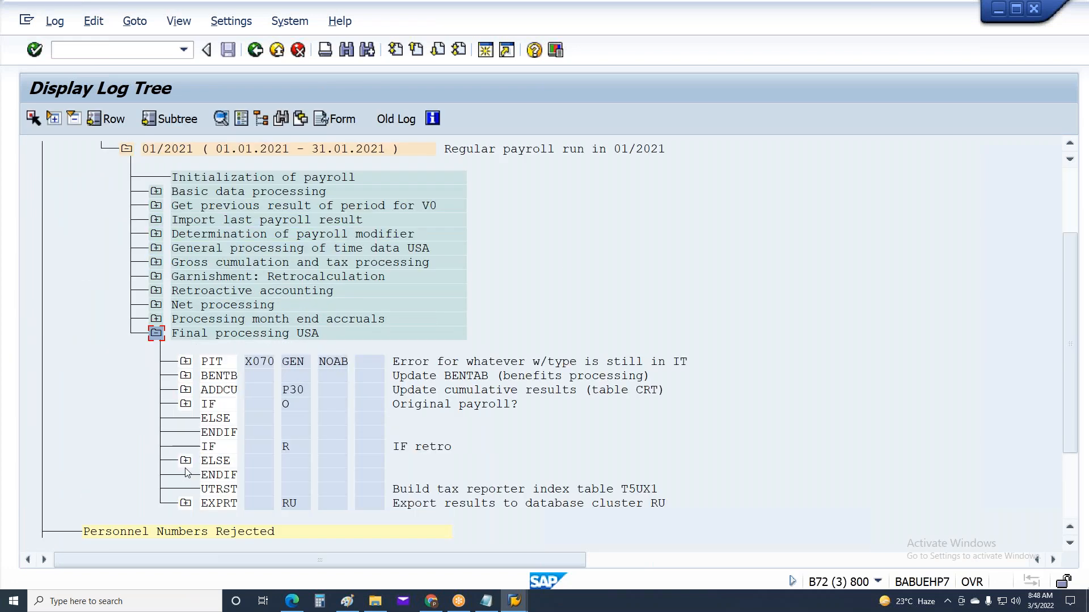
click(186, 503)
click(215, 475)
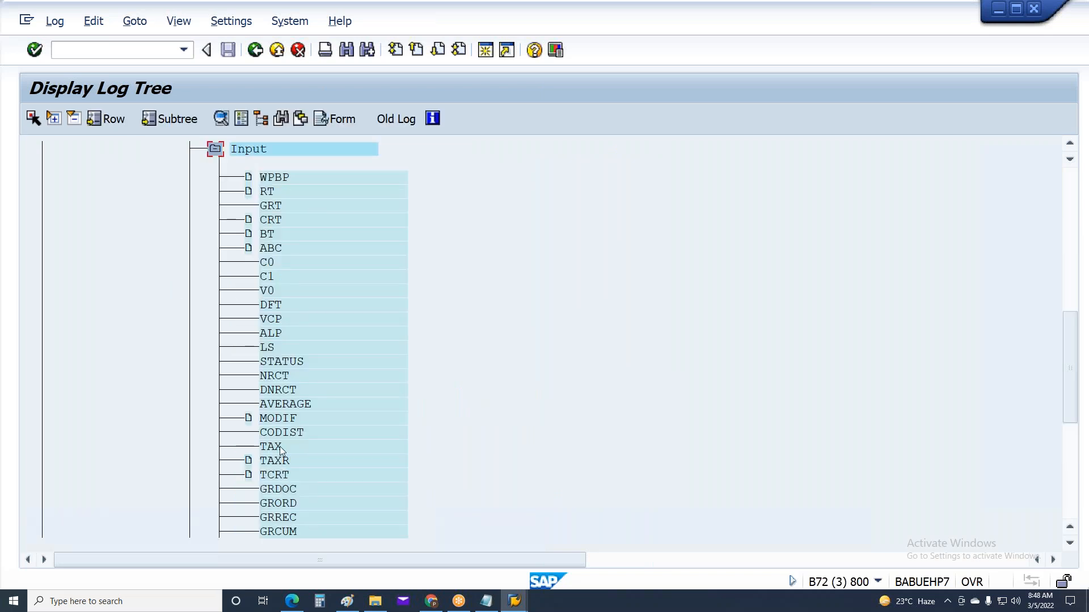
Step: Examine the wage types in the EXPRT input's RT table, and return to the processing blocks of the log tree
double_click(284, 193)
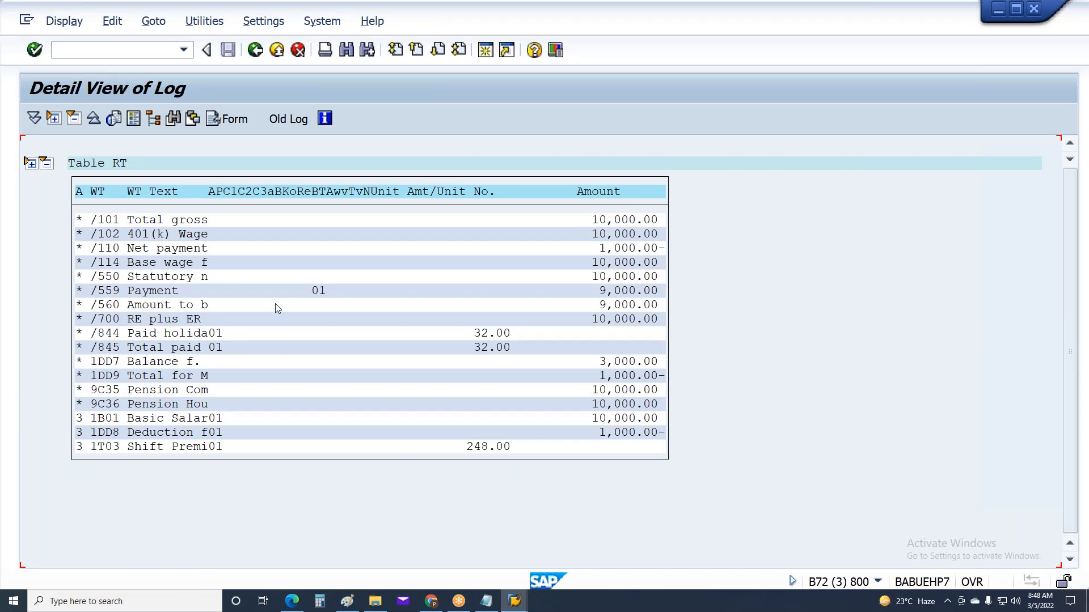
key(F3)
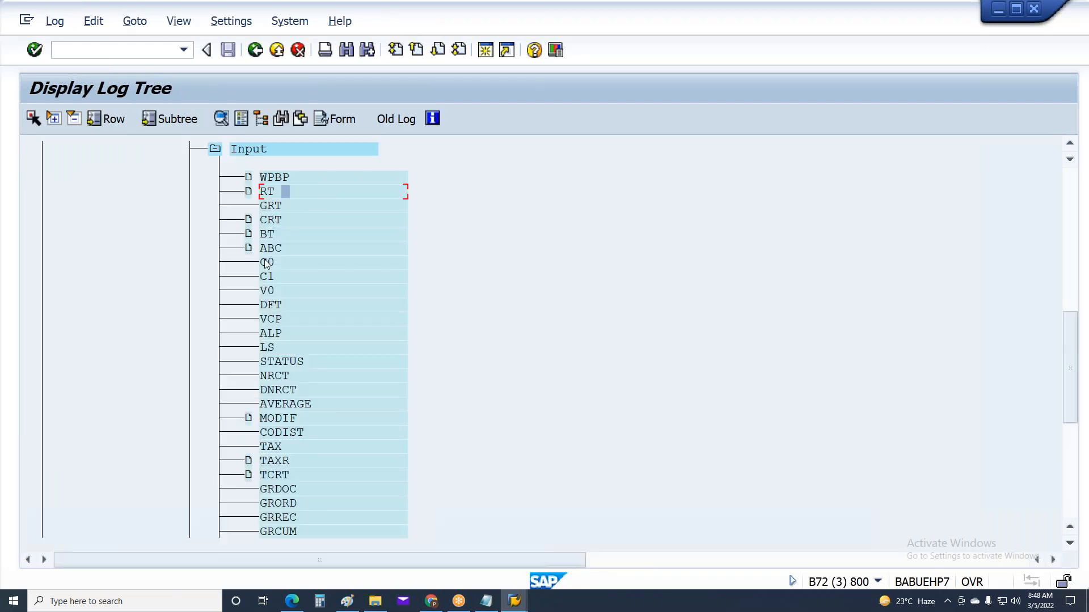
scroll(288, 310, up, 10)
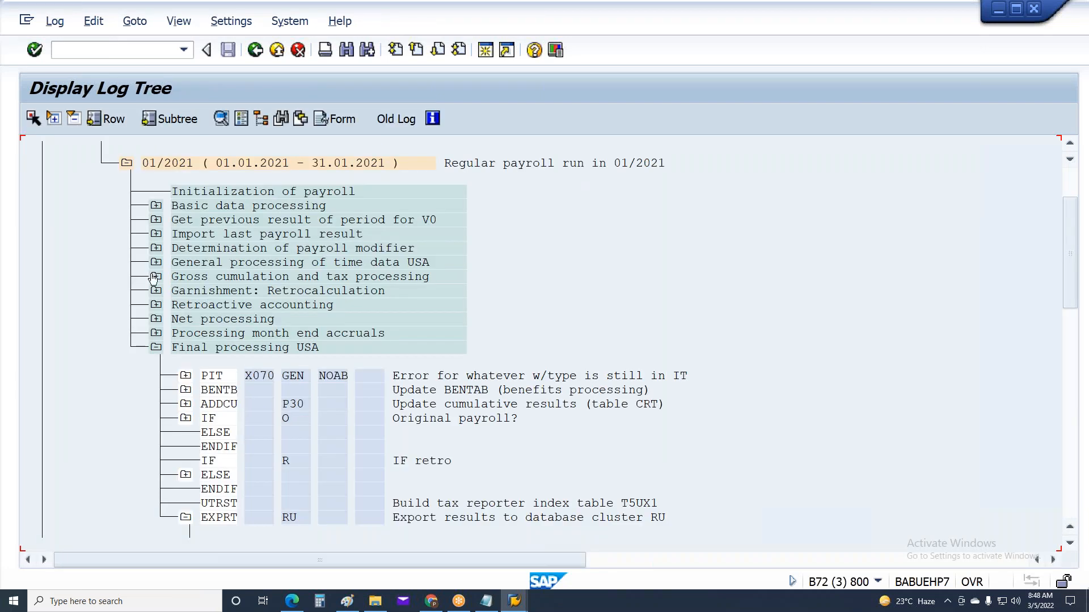
Step: Expand the gross cumulation and time data blocks of the 01/2021 log, and examine the functions under the regular-run ELSE branch
click(155, 276)
click(185, 319)
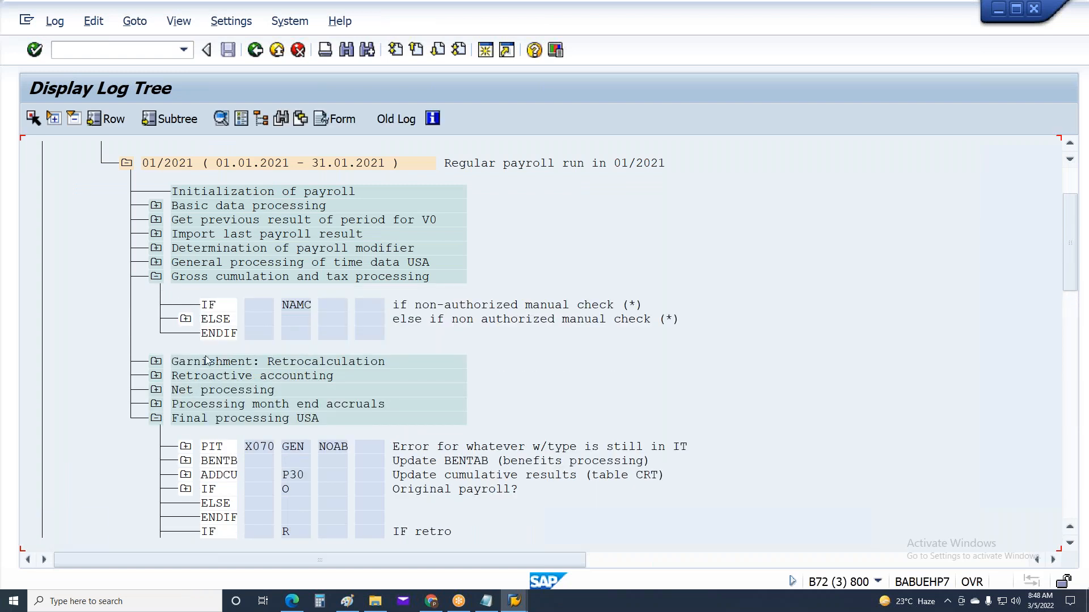
click(156, 262)
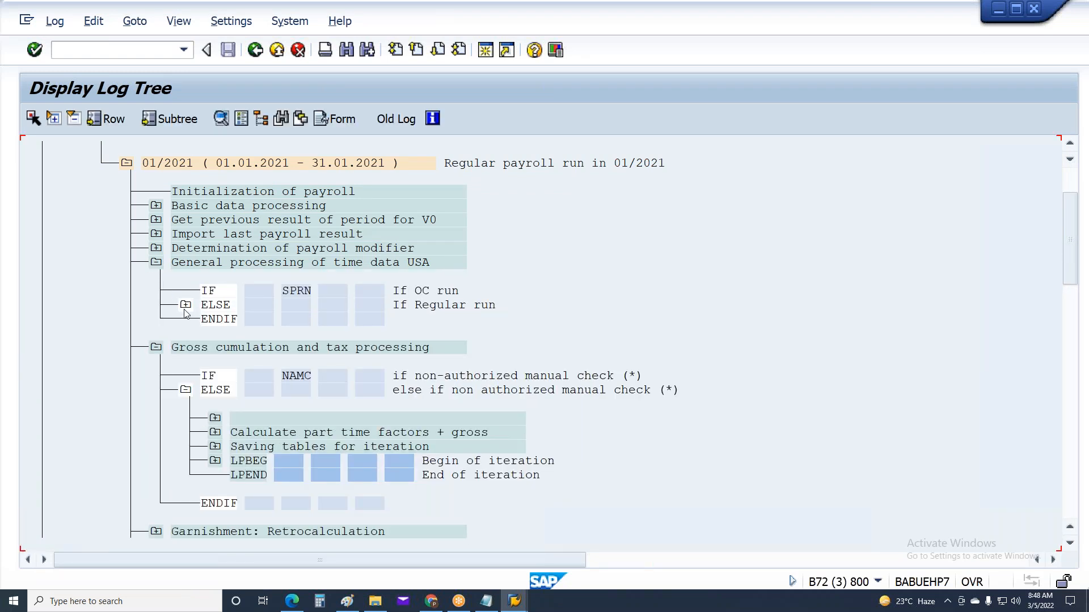
click(185, 306)
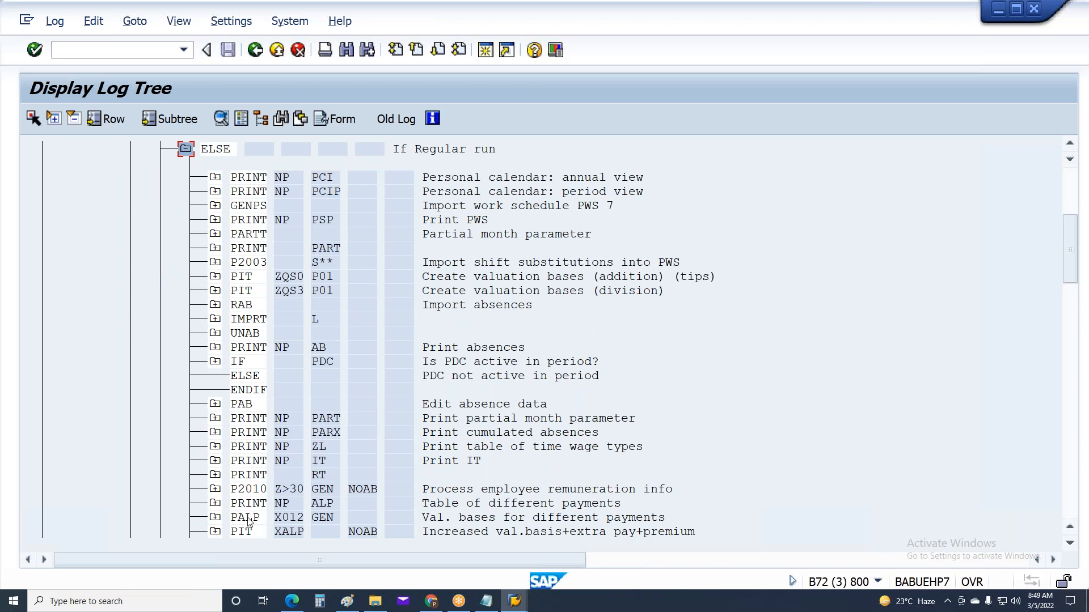
scroll(318, 303, down, 10)
scroll(317, 453, up, 10)
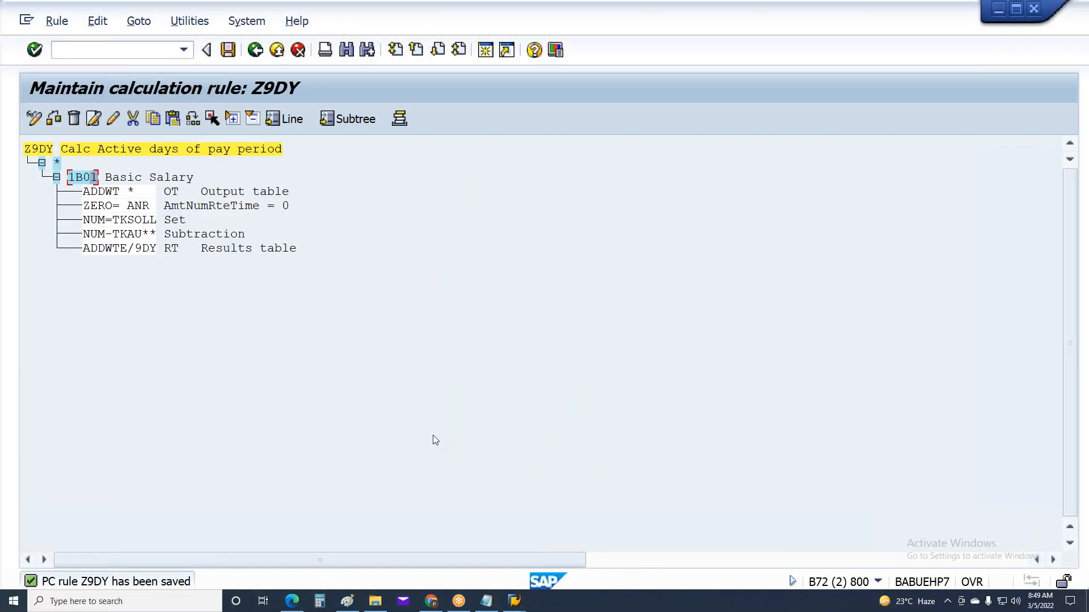
Step: Switch to the session with calculation rule Z9DY, save the rule, and leave rule maintenance for the SAP Easy Access screen
key(alt+Tab)
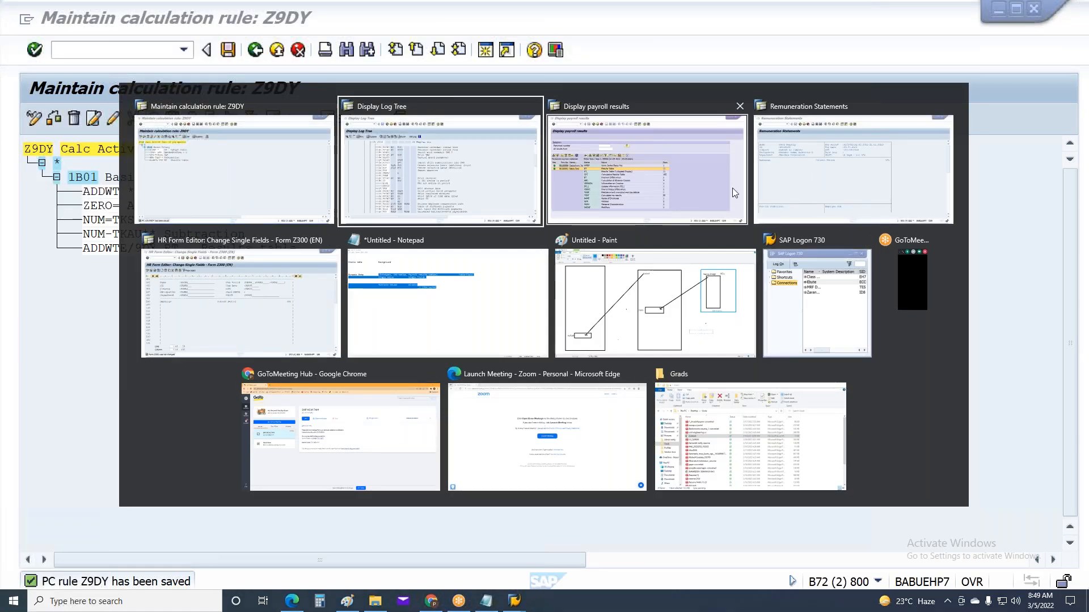
key(alt+Tab)
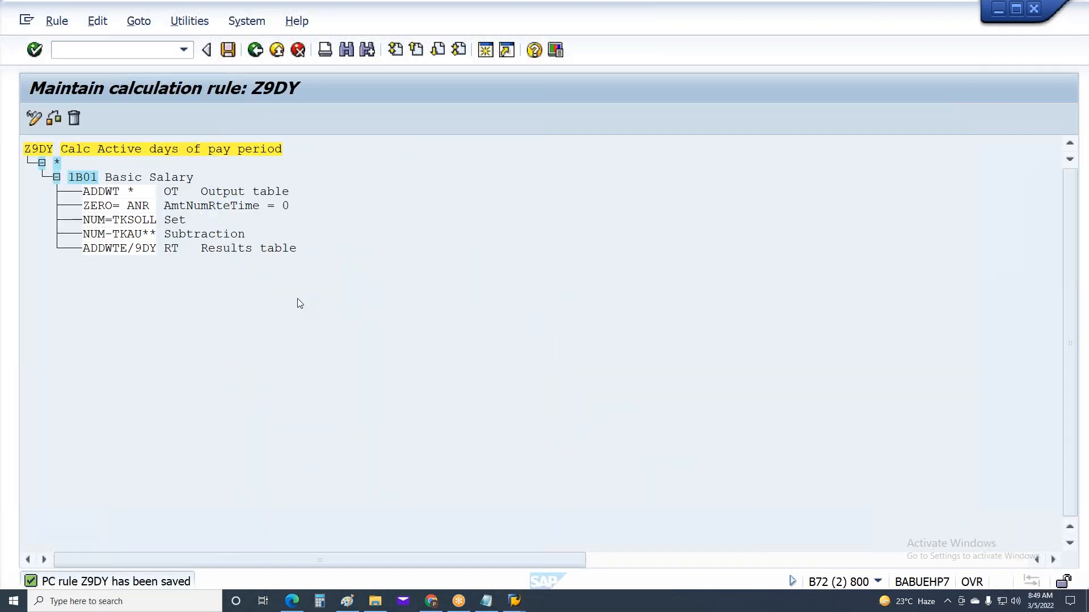
key(ctrl+s)
key(Return)
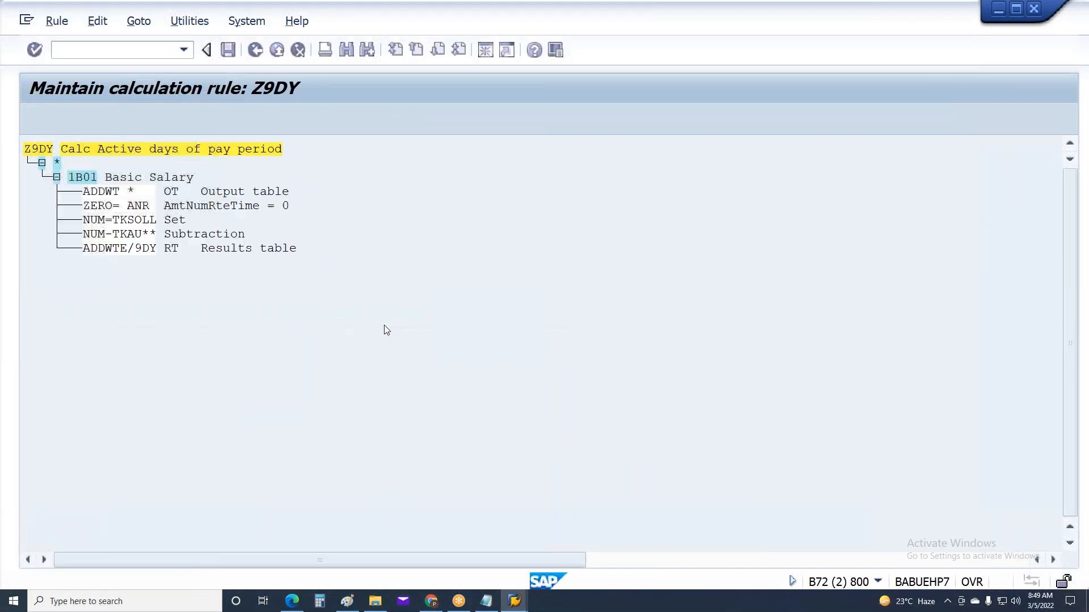
key(F3)
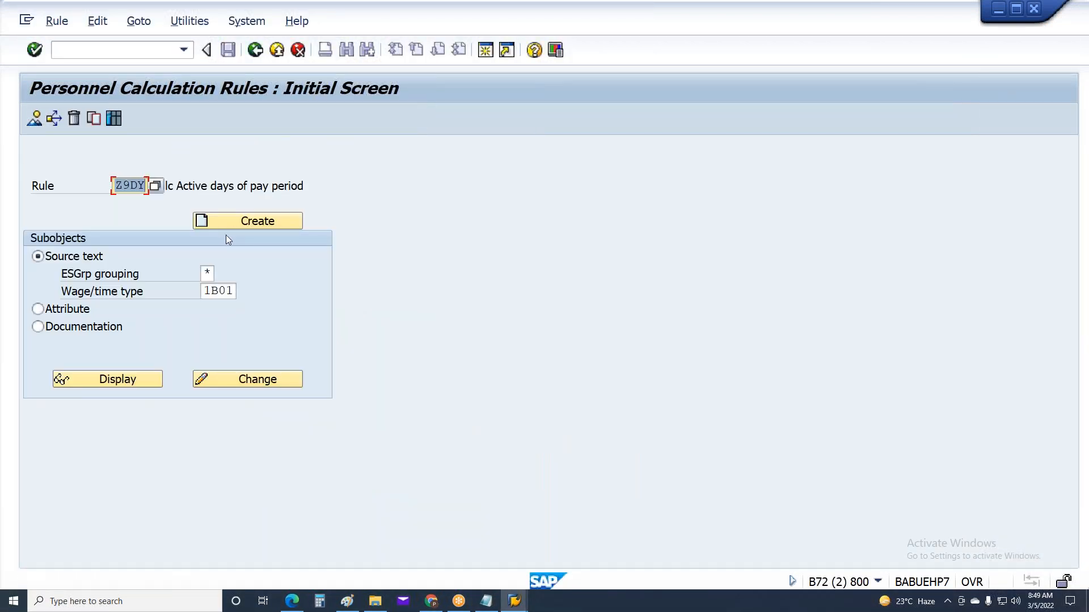
click(255, 50)
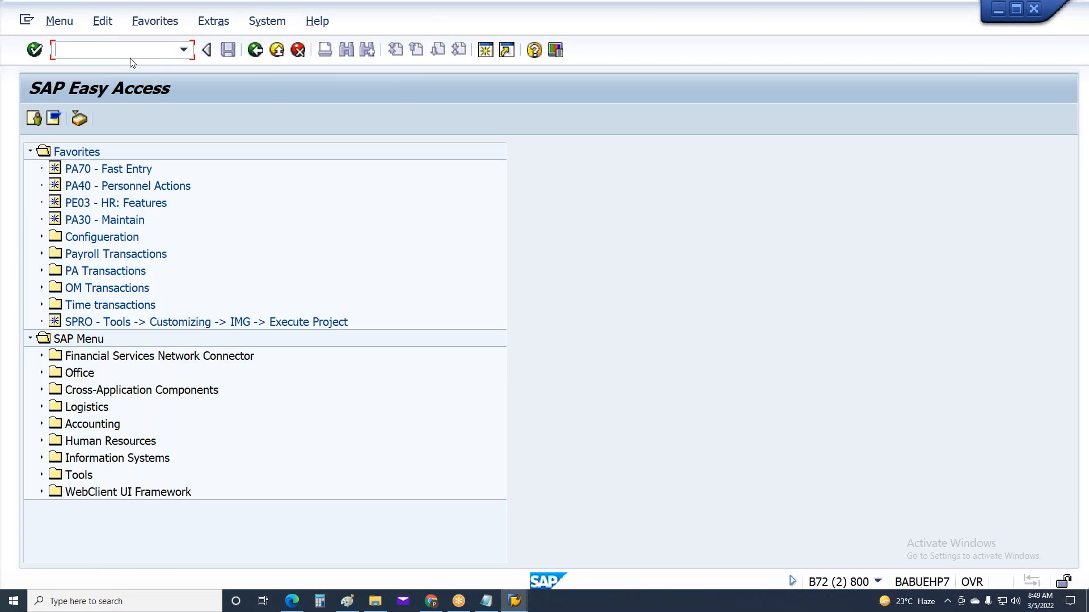
Step: Open schema Z3T0 for changing in transaction PE01 and select the deactivation asterisk on line 000460, PIT Z9DY
text(PE01)
key(Return)
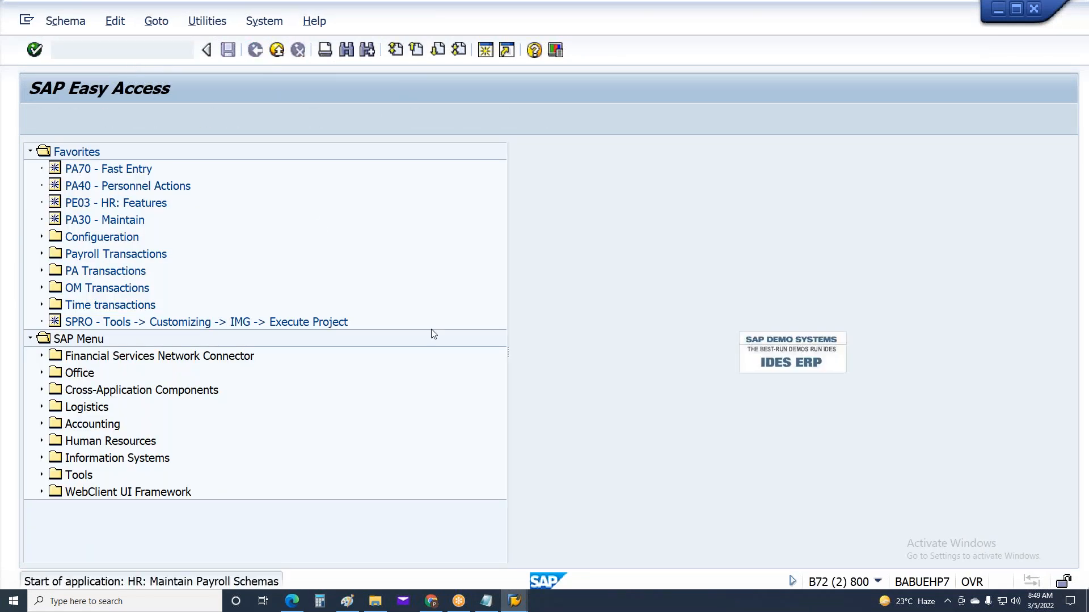
click(250, 327)
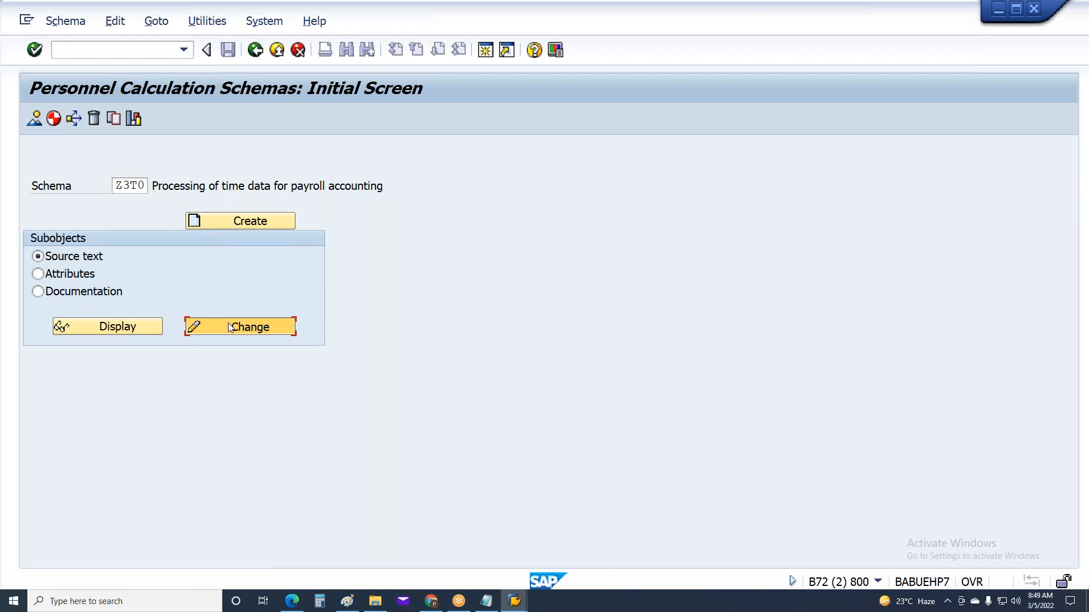
scroll(141, 466, down, 3)
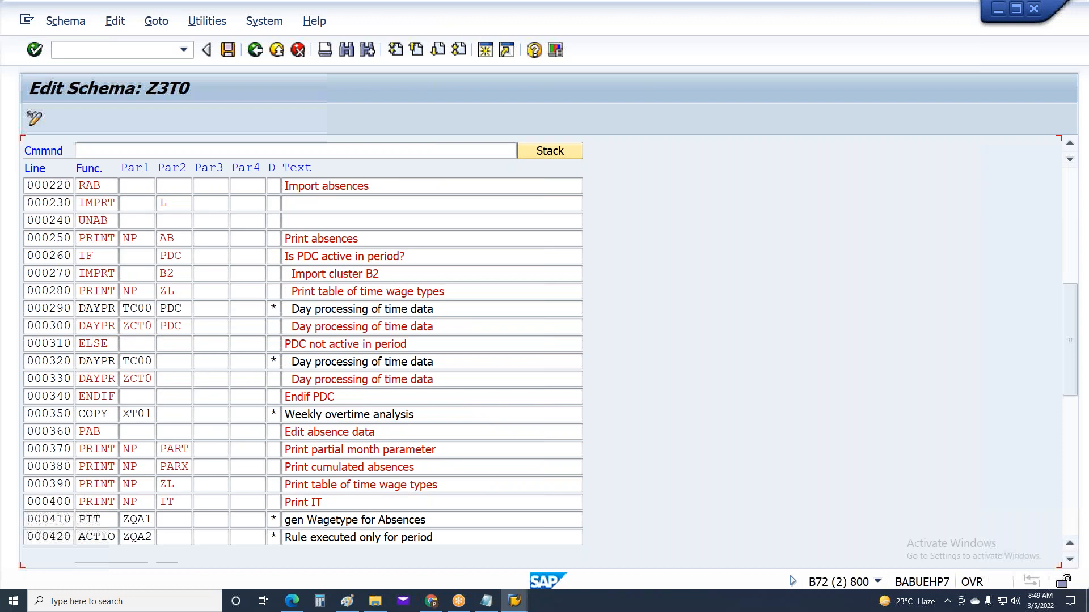
scroll(189, 337, down, 3)
double_click(273, 238)
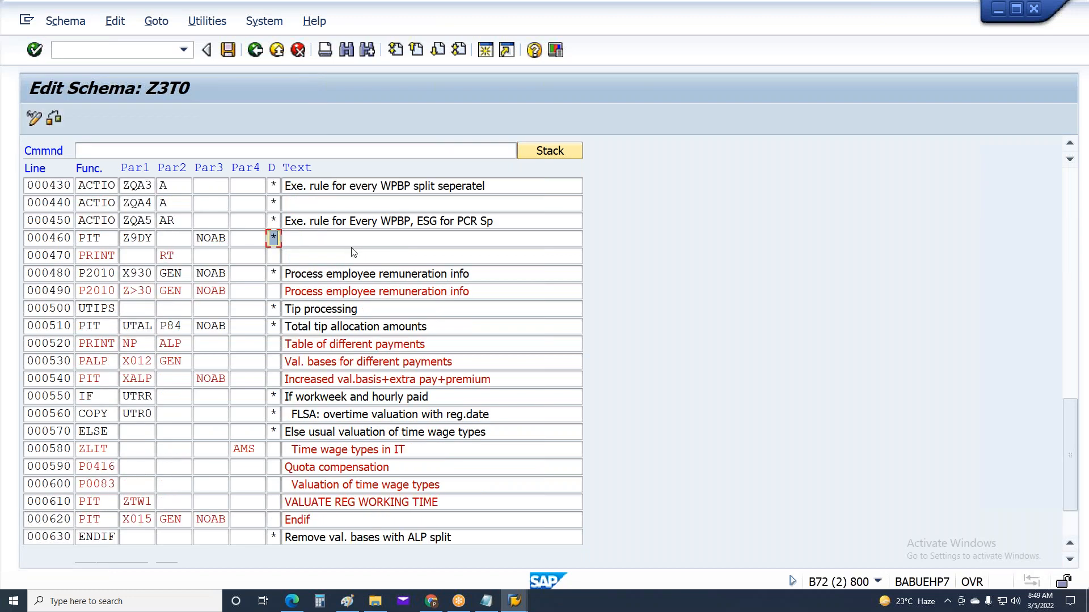
Step: Activate the PIT Z9DY line 000460 by clearing its asterisk in column D, and save the schema under request B72K900144
key(Delete)
key(ctrl+s)
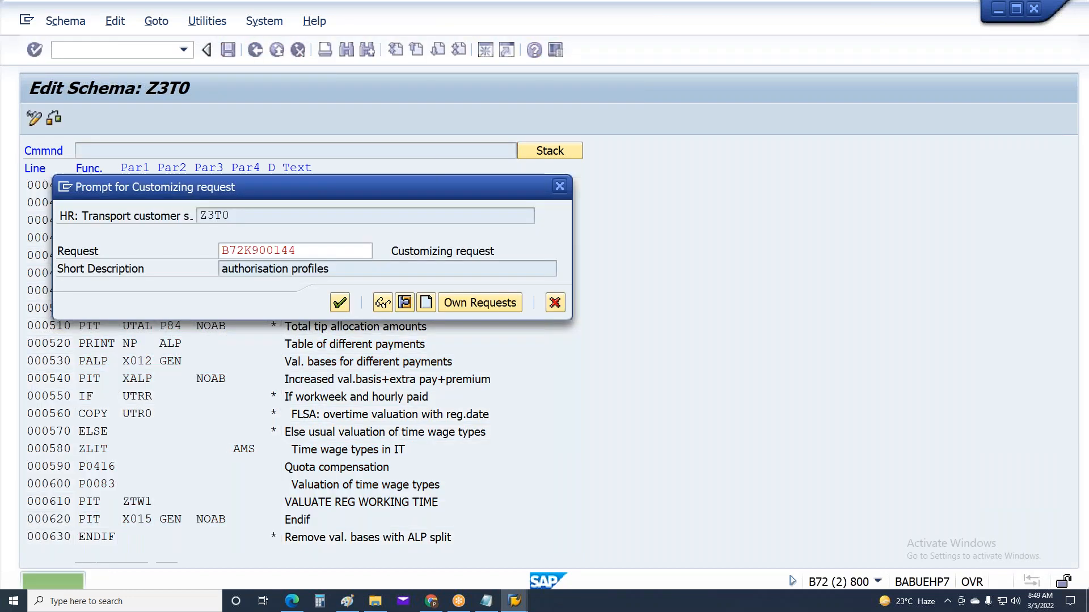
key(Return)
Step: Exit the displayed payroll log and rerun the payroll to produce a new log
key(alt+Tab)
key(F3)
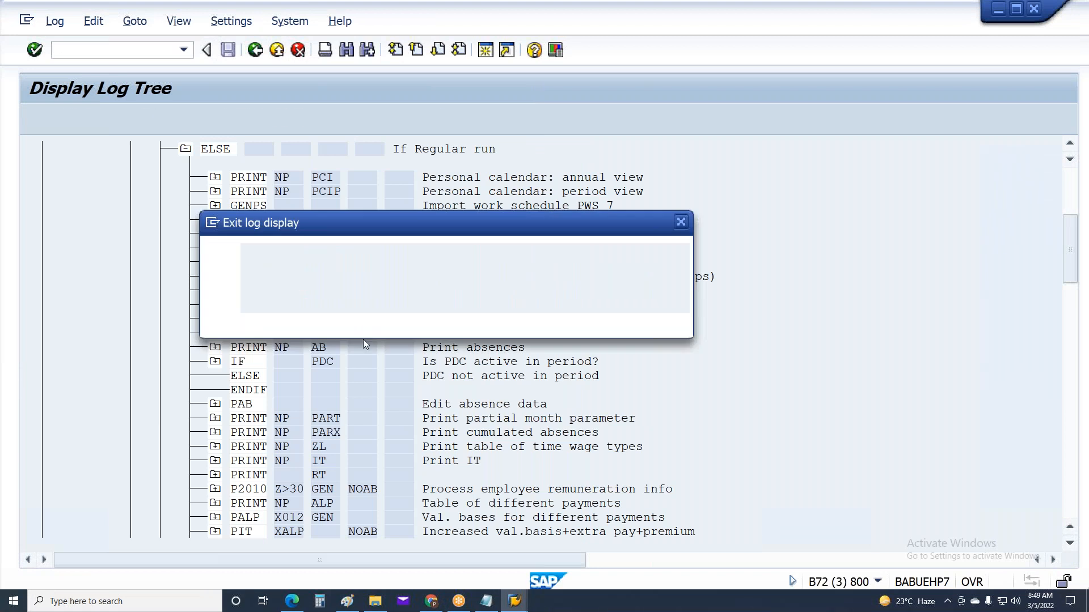
click(330, 320)
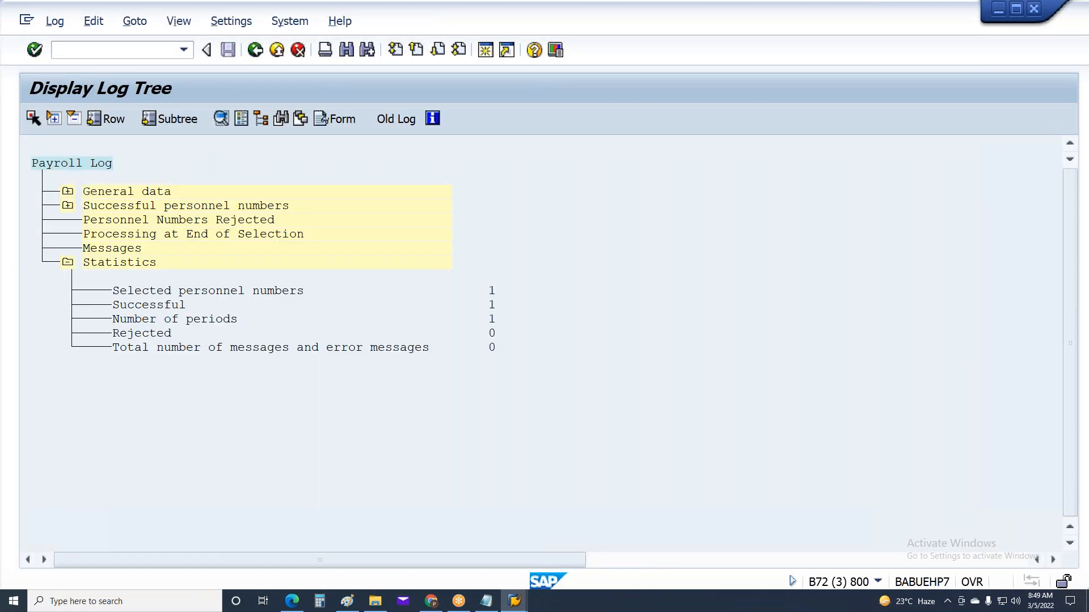
Step: Open the input table RT of the processed personnel number and examine the number of wage type /9DY Active days
click(122, 262)
click(156, 447)
click(185, 503)
click(214, 476)
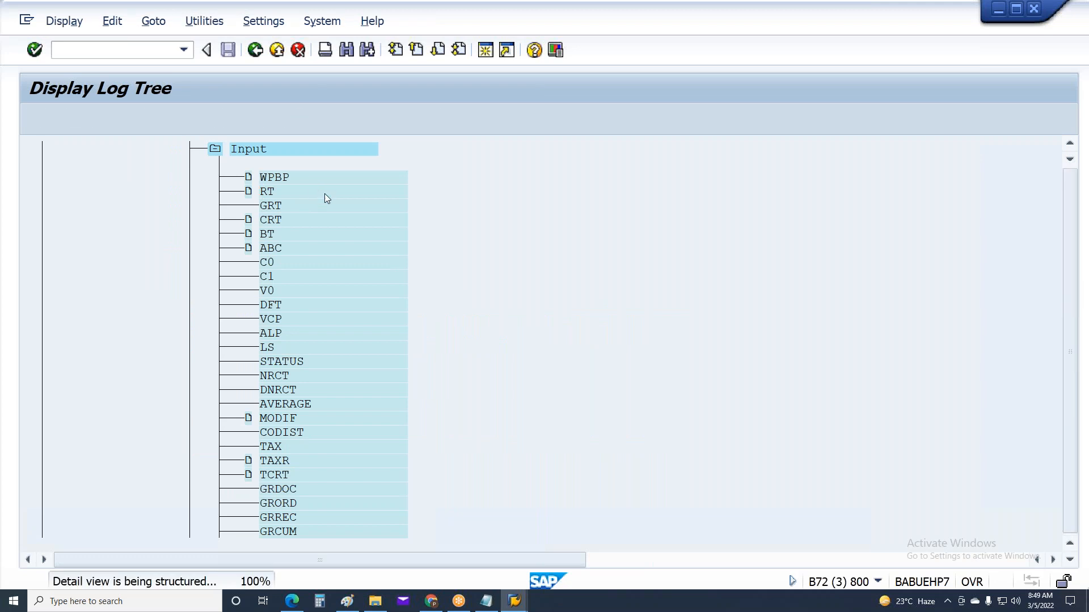
click(101, 420)
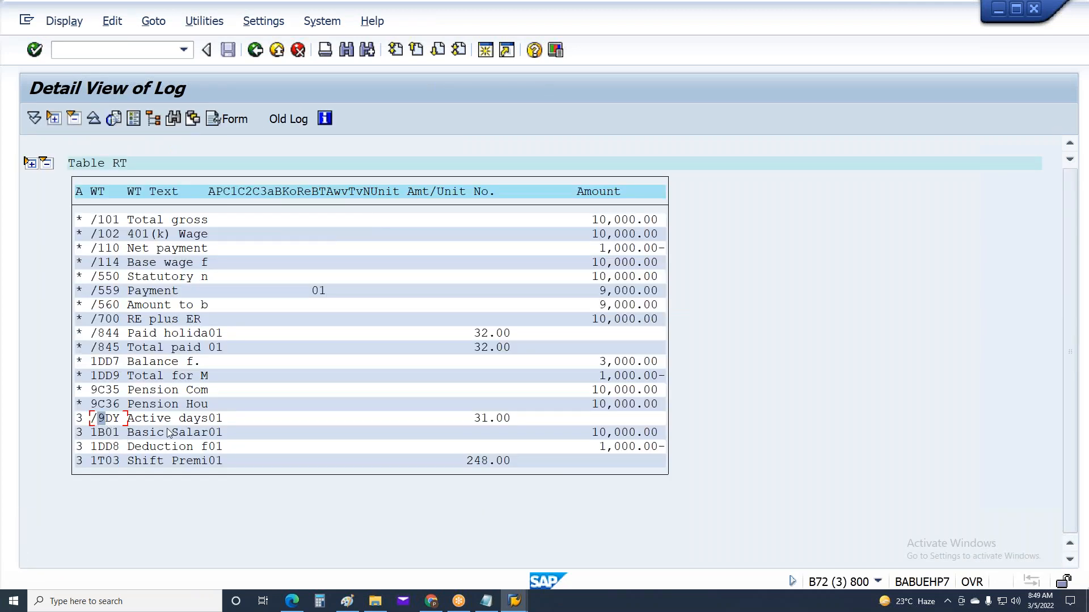
click(110, 419)
click(486, 420)
click(489, 432)
key(F3)
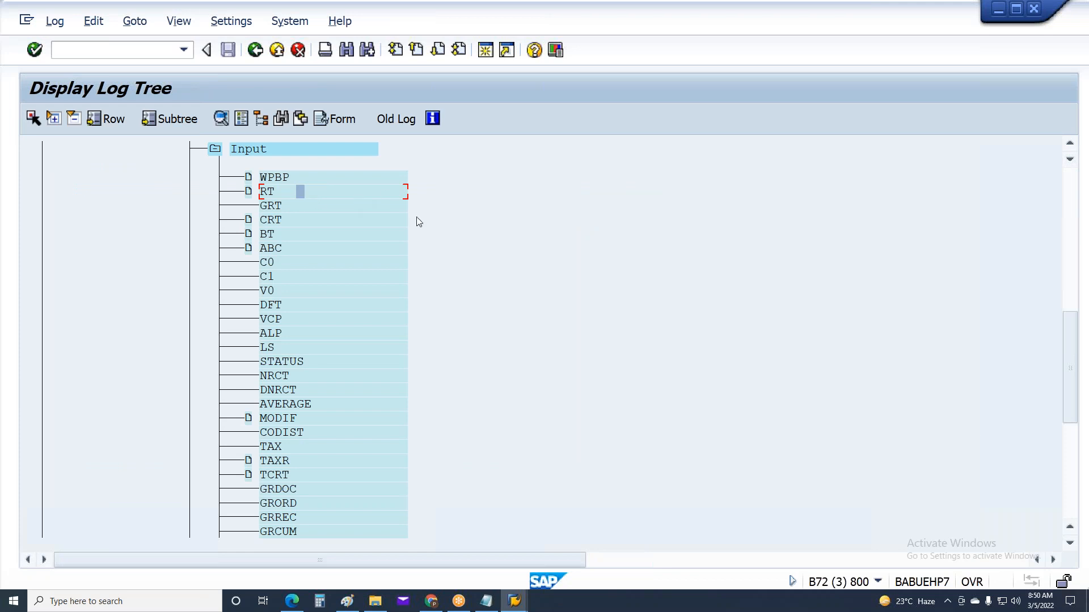
Step: Switch to the Form Z300 editor and start a new single field after the Paid PERSK colon at position 5/65
key(F3)
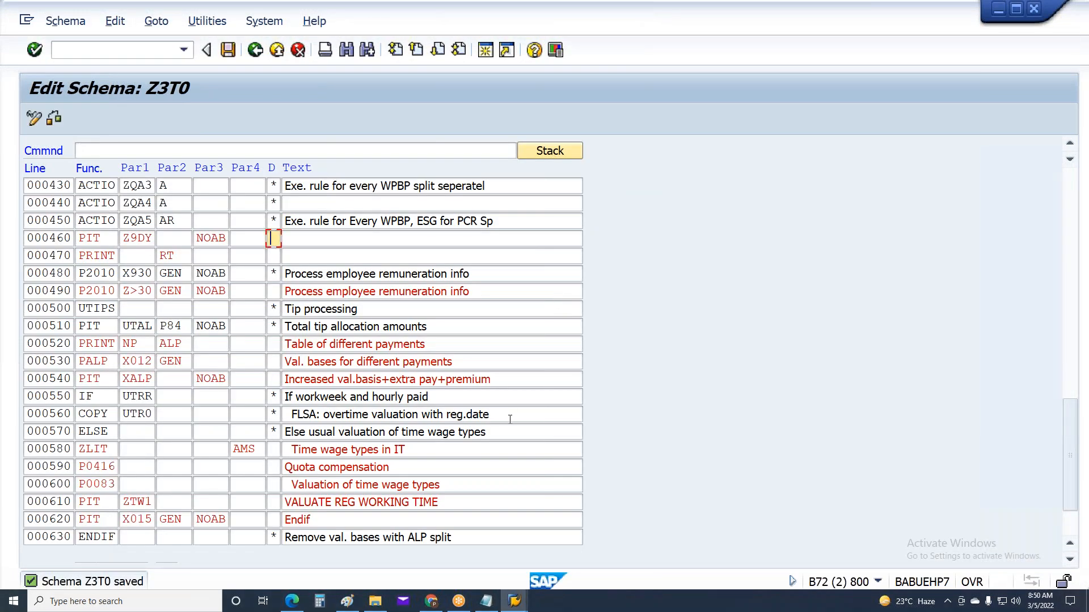
click(514, 601)
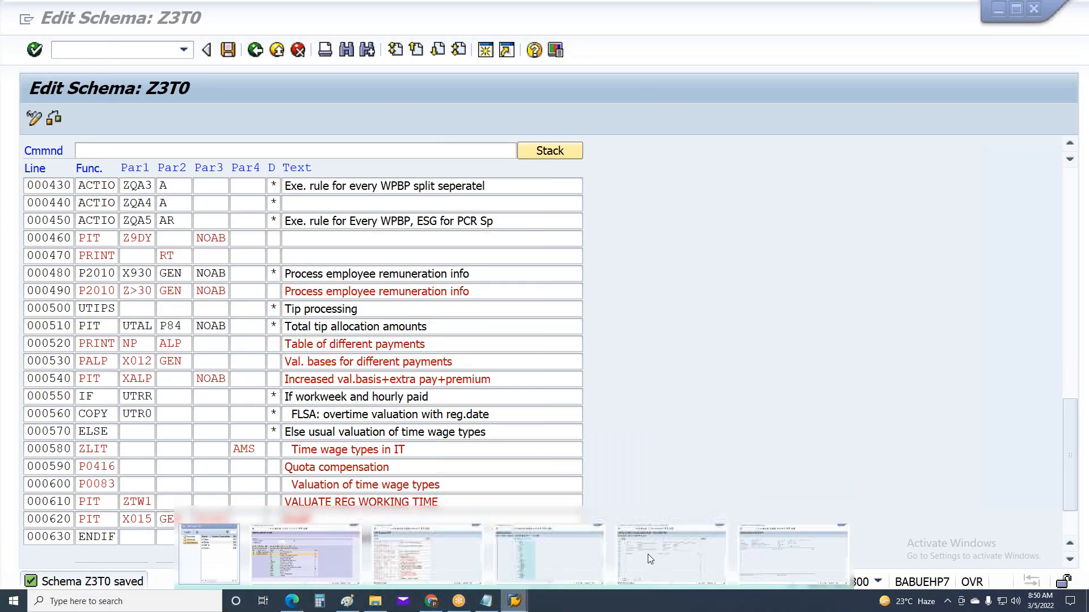
click(648, 553)
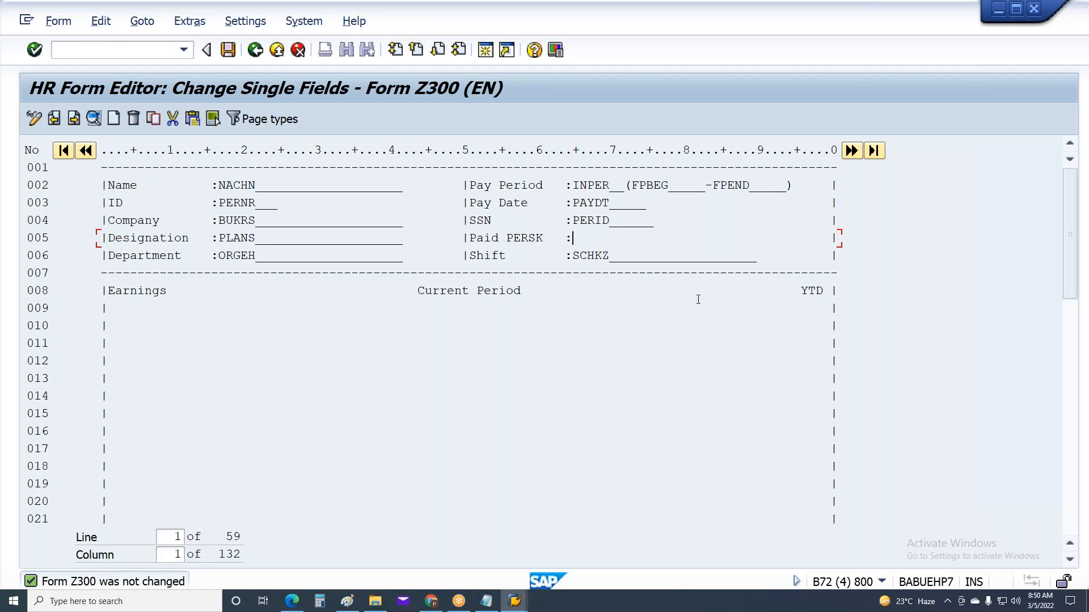
click(114, 121)
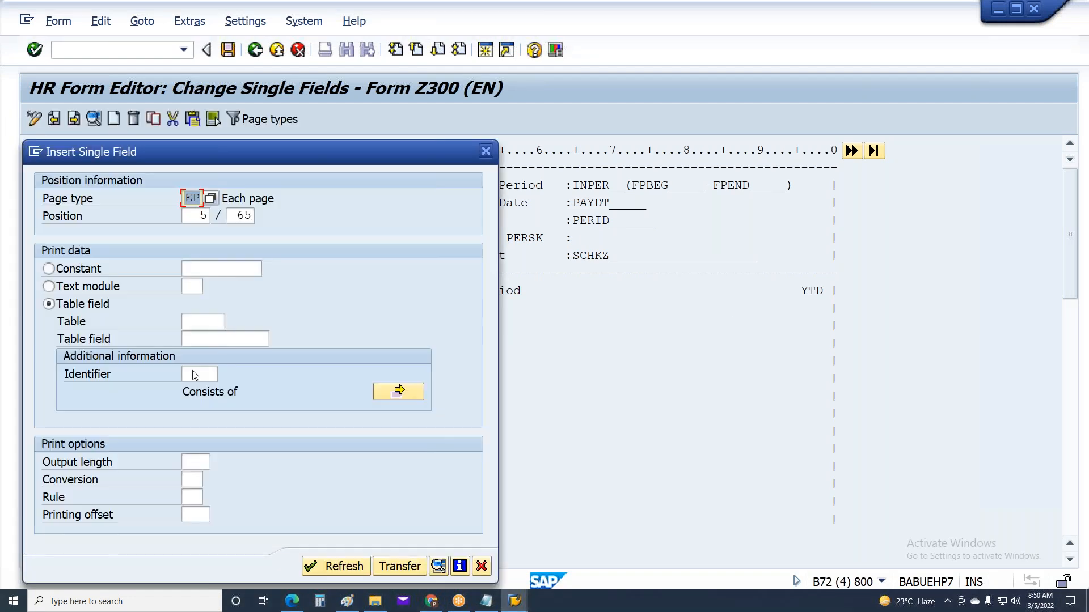
Step: Choose RT (Results table) as the source table of the new single field
click(193, 323)
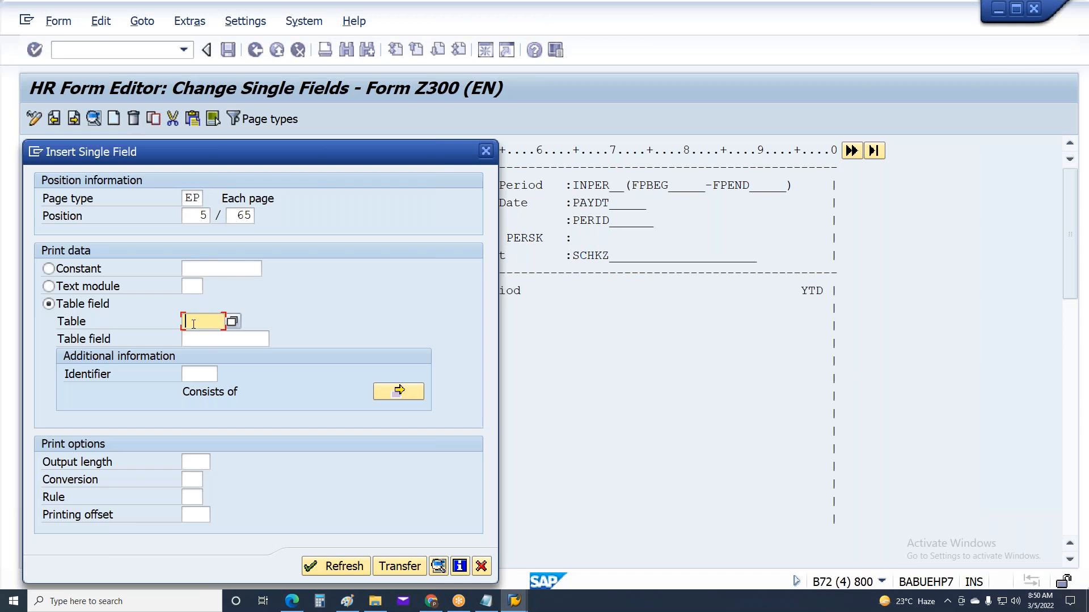
click(234, 321)
scroll(121, 372, down, 12)
scroll(88, 322, down, 3)
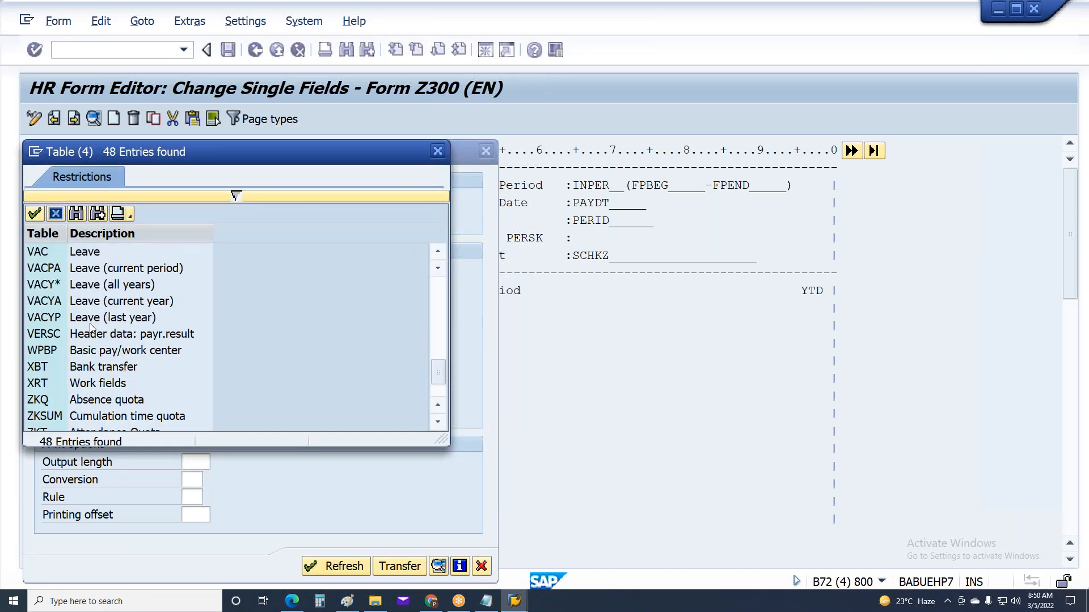
scroll(98, 355, up, 4)
scroll(98, 354, up, 5)
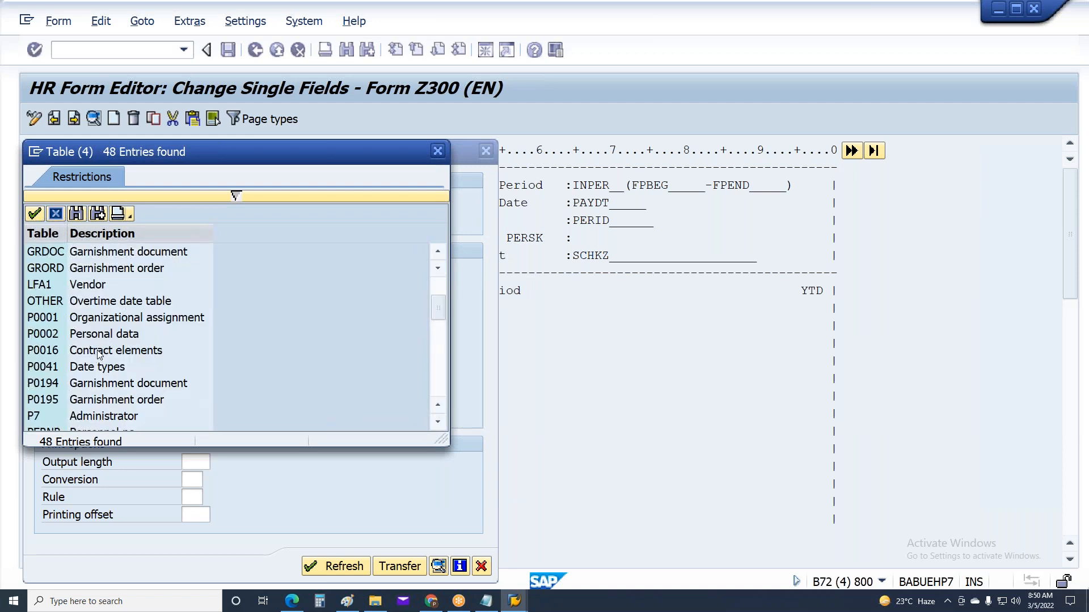
scroll(98, 354, down, 3)
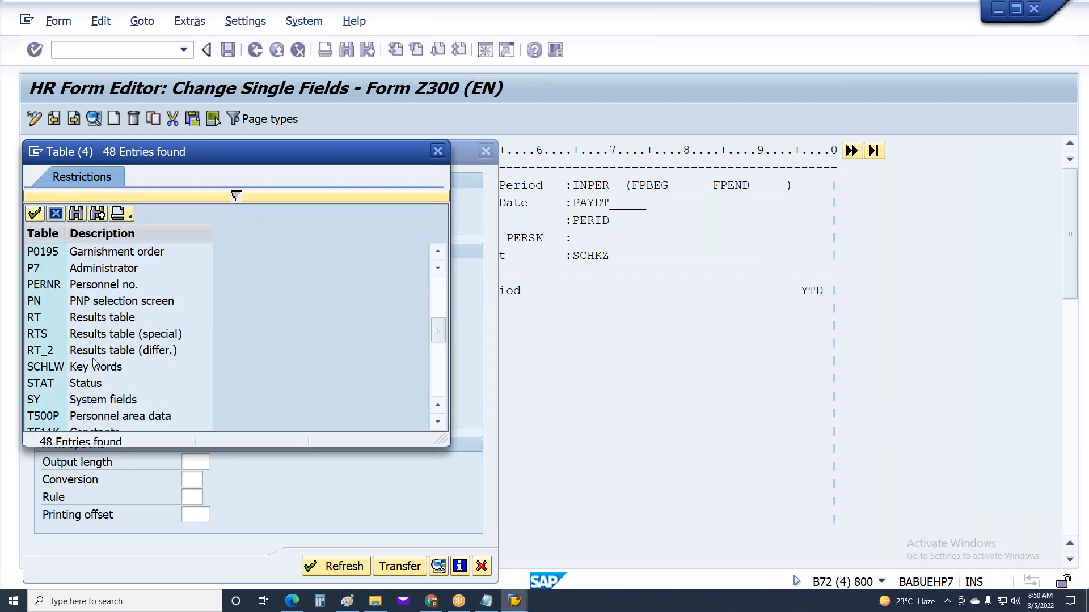
click(83, 322)
double_click(82, 323)
Step: Set the single field's table field to ANZHL (Number)
click(229, 341)
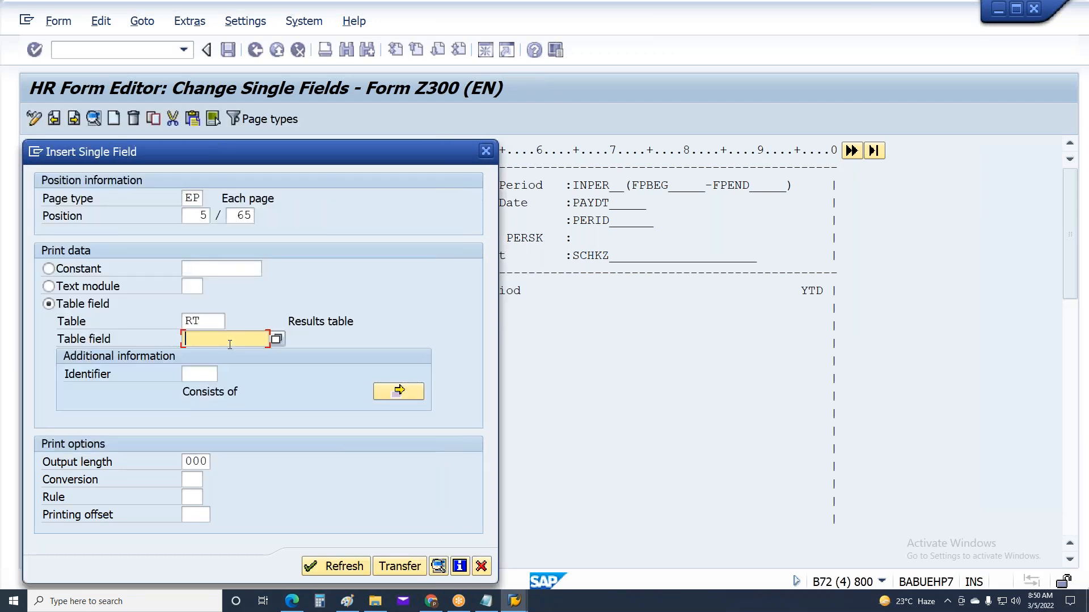
click(275, 339)
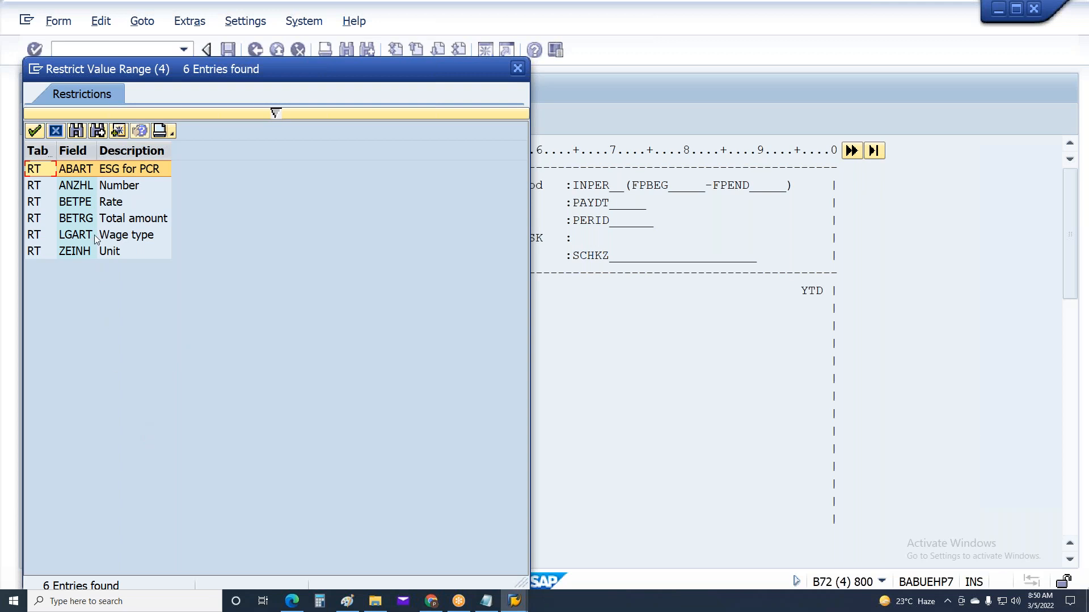
click(85, 187)
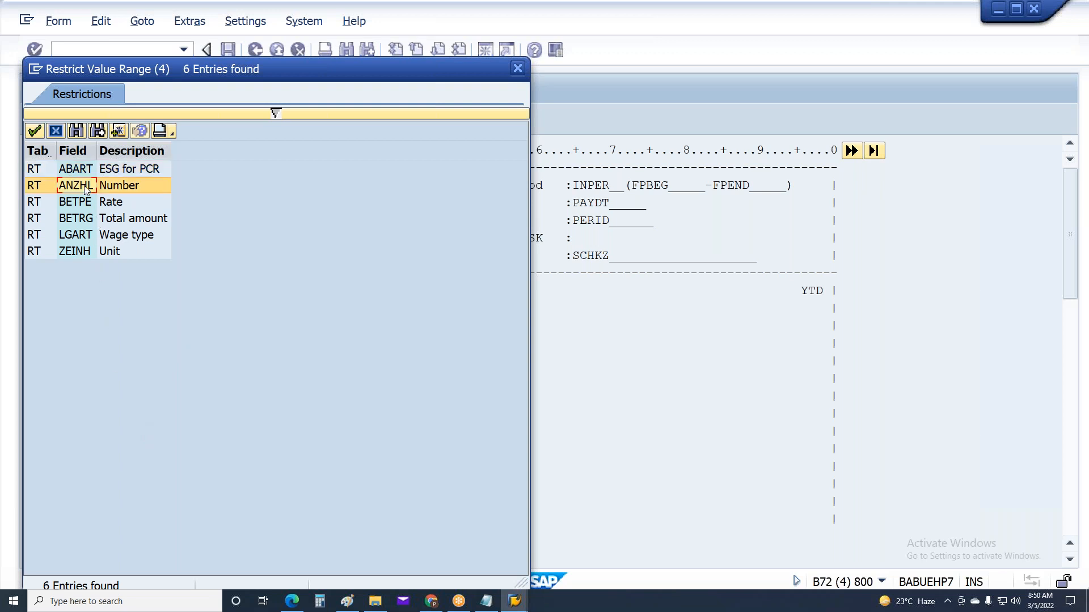
double_click(84, 186)
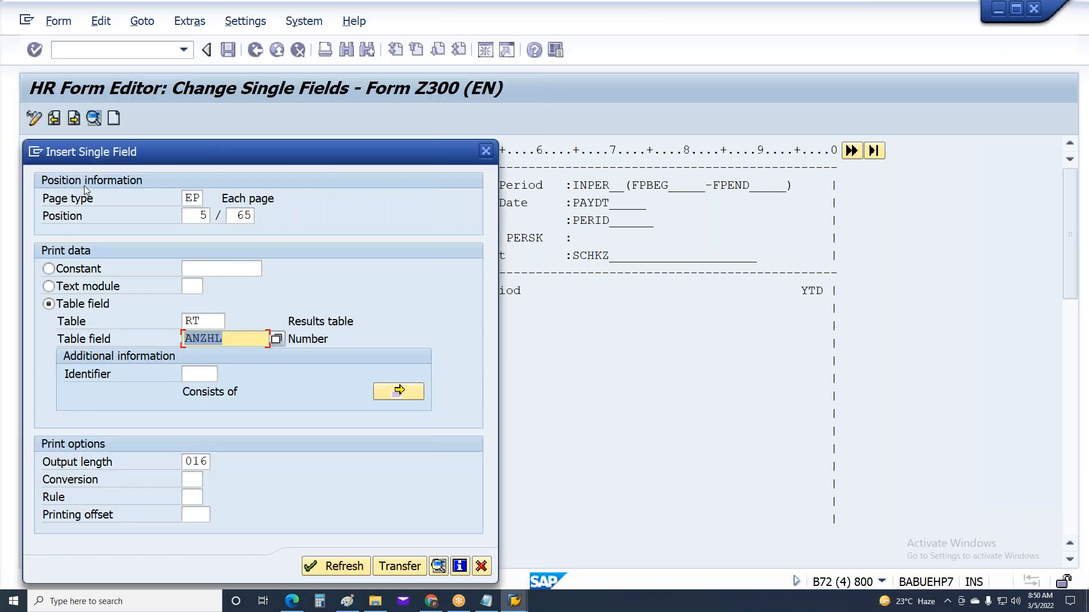
click(193, 321)
key(Tab)
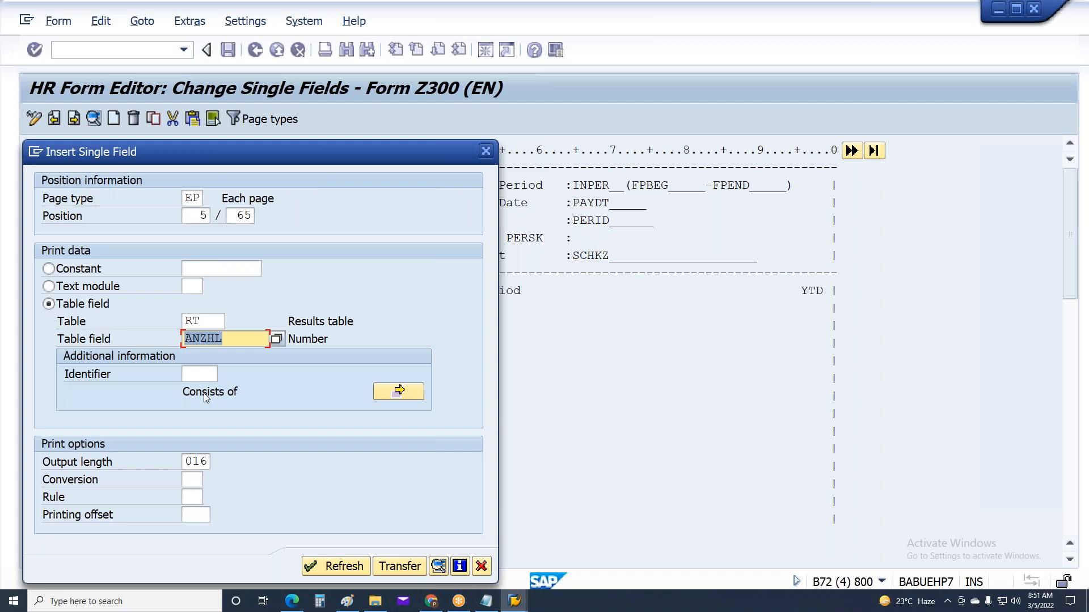
Step: Set the single field's identifier to /9DY and its output length to 6
click(207, 369)
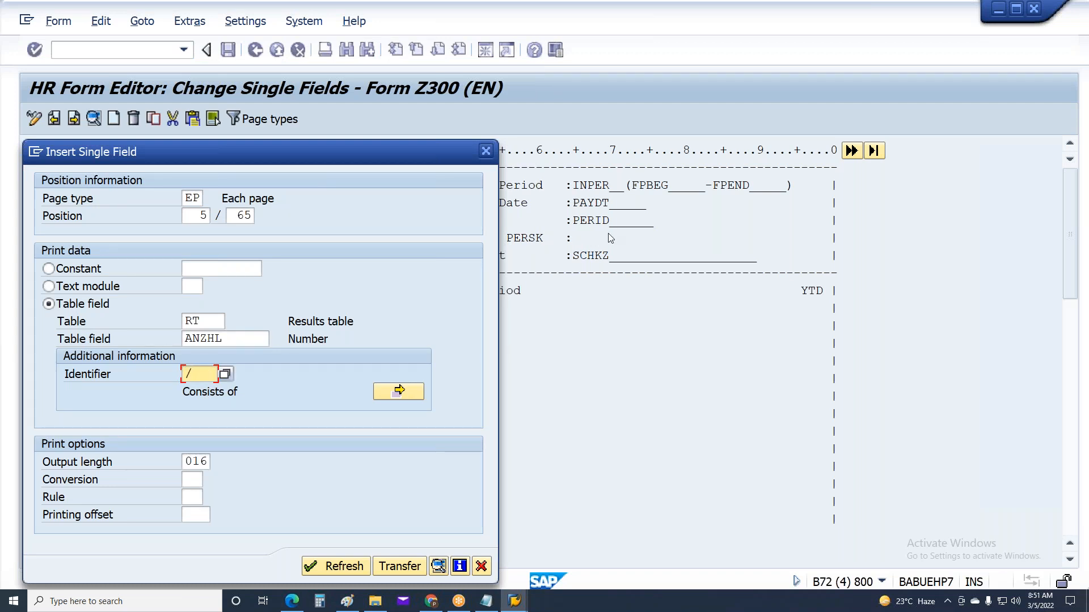
text(/9DY)
key(Return)
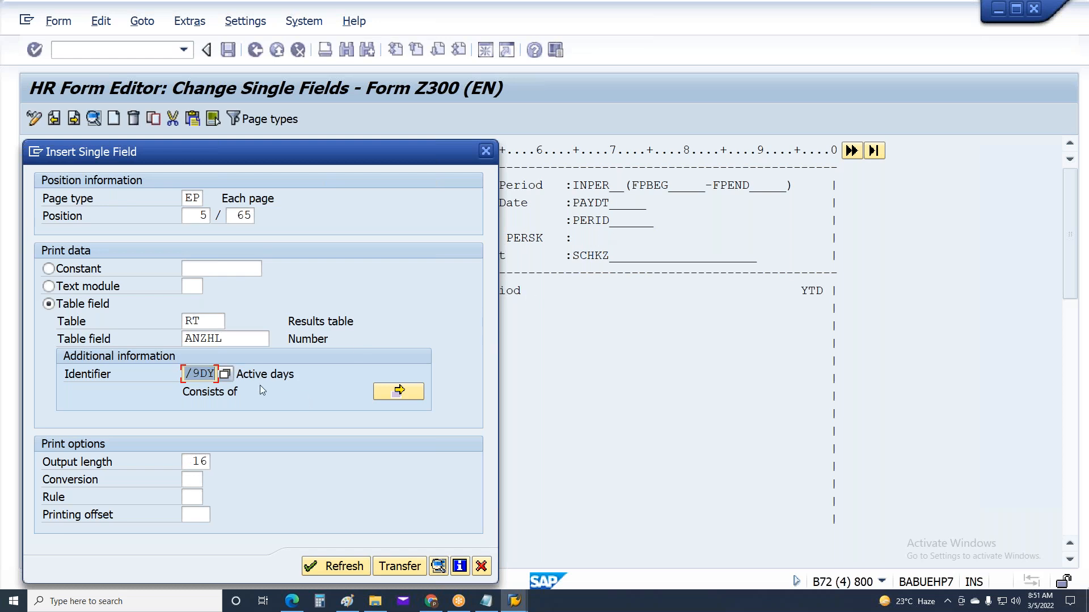
double_click(192, 461)
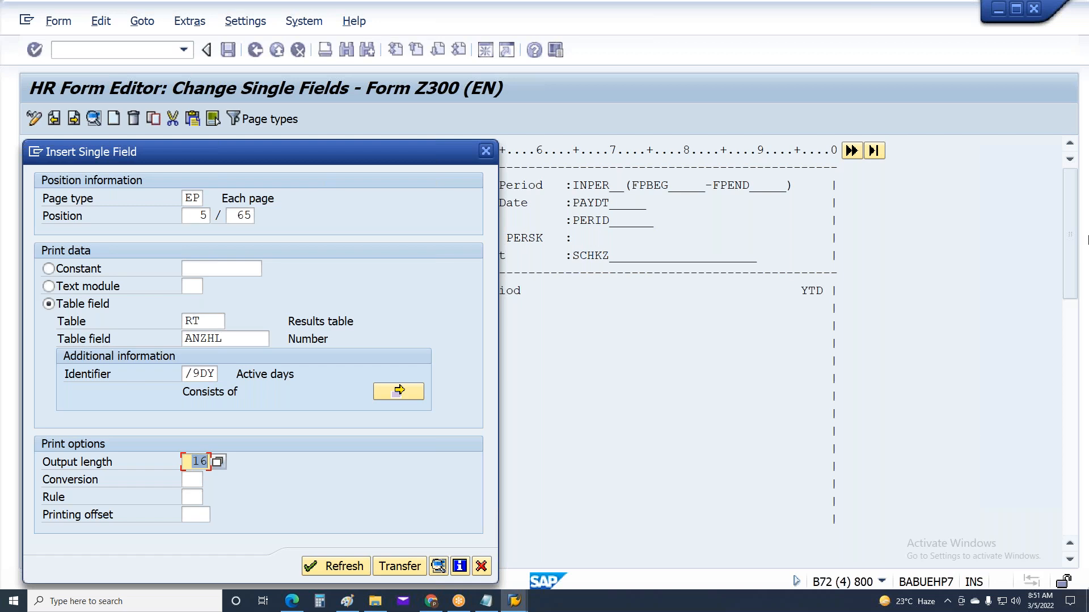
text(6)
Step: Transfer the ANZHL field into the form layout and save Form Z300
click(187, 375)
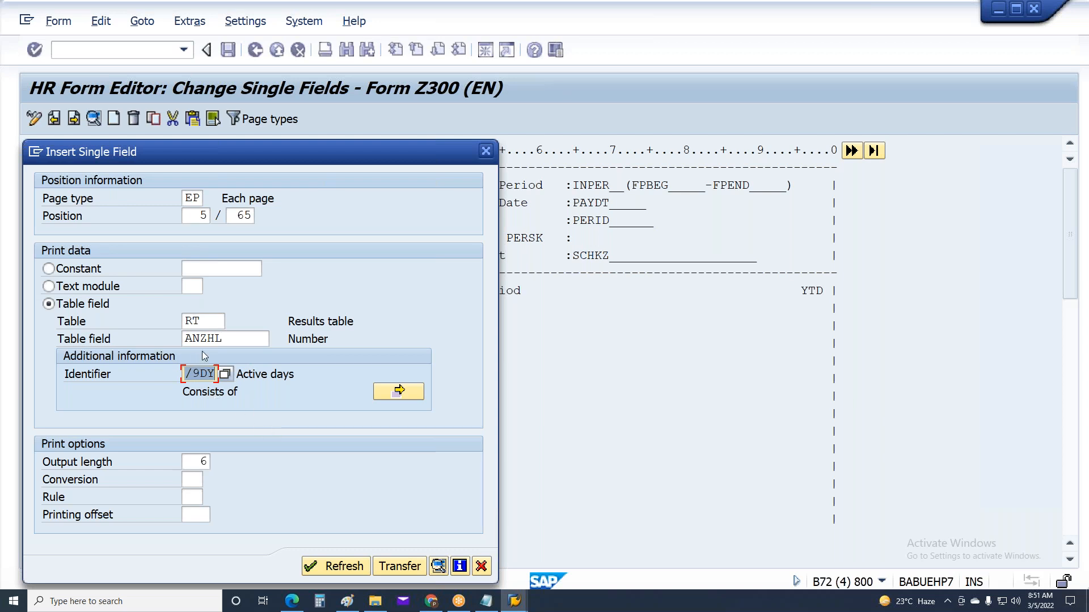
key(shift+Tab)
click(188, 374)
click(400, 566)
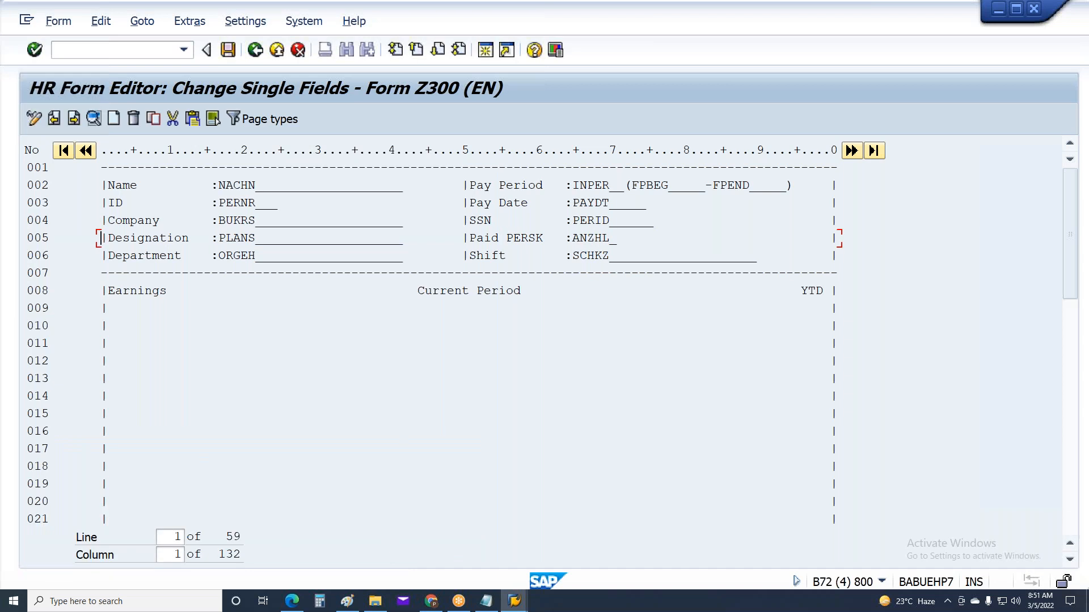
key(ctrl+s)
key(Return)
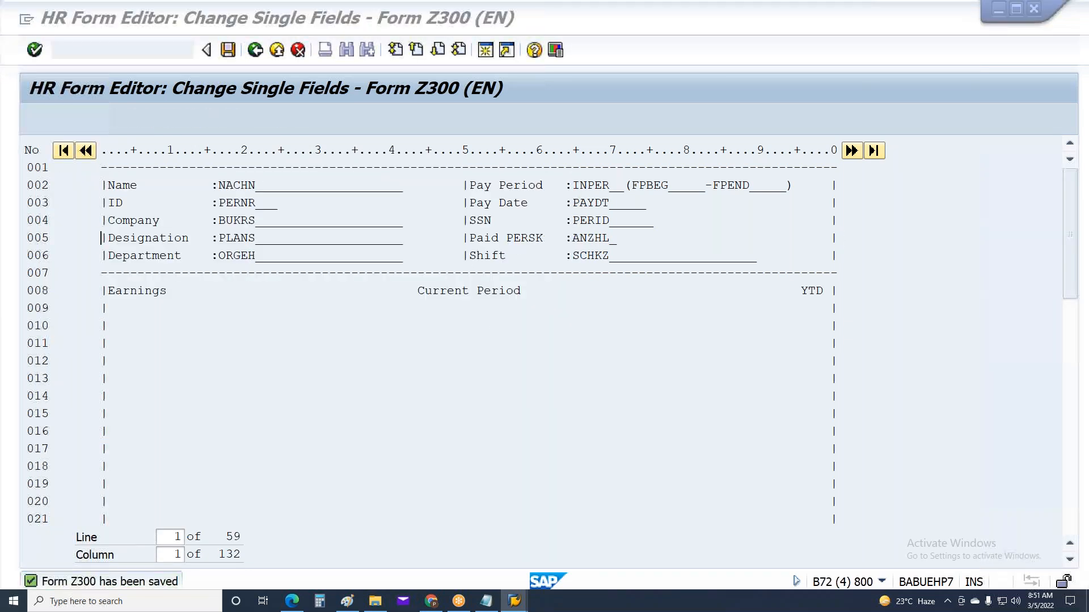
Step: Rerun the remuneration statement with form Z300 and examine the Paid Days entry and the remaining sections down to Net Pay
key(alt+Tab)
key(alt+Tab)
click(516, 603)
click(767, 560)
key(F3)
key(F8)
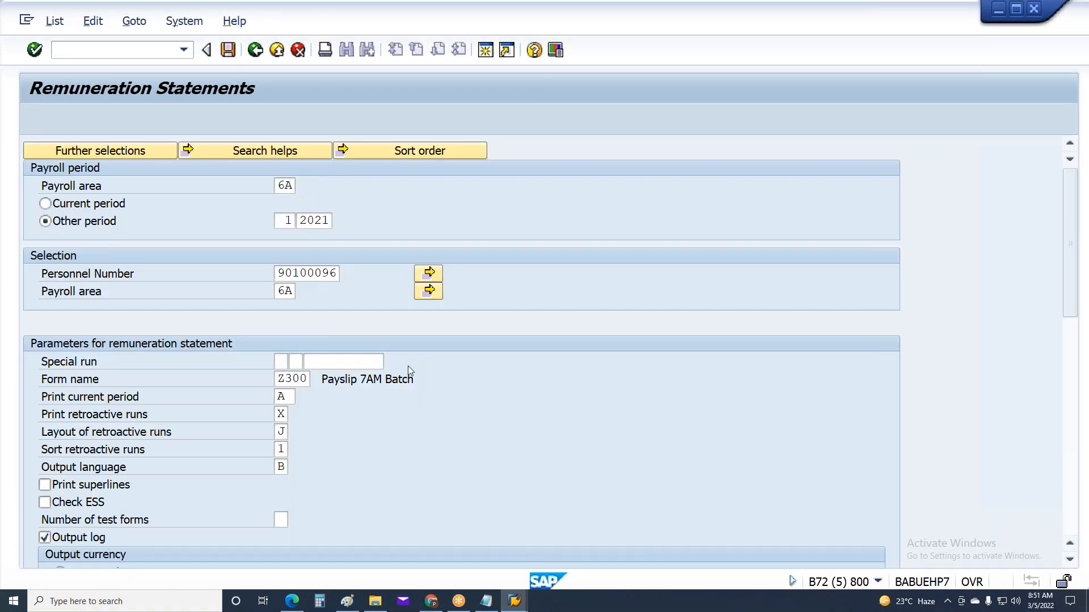
click(522, 208)
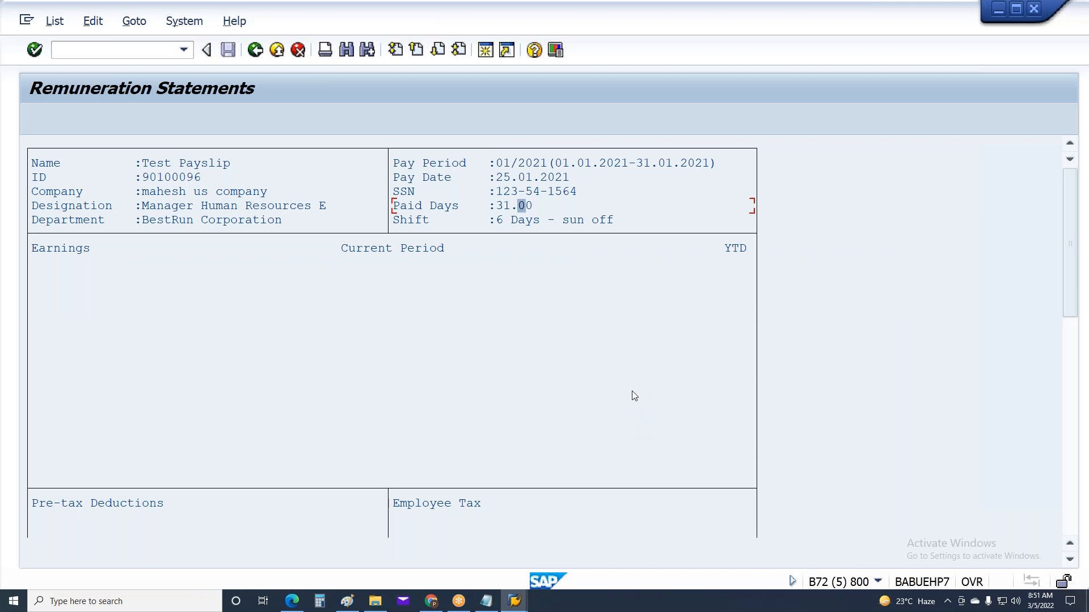
scroll(567, 406, down, 2)
scroll(546, 398, down, 3)
scroll(544, 393, down, 3)
scroll(546, 390, down, 3)
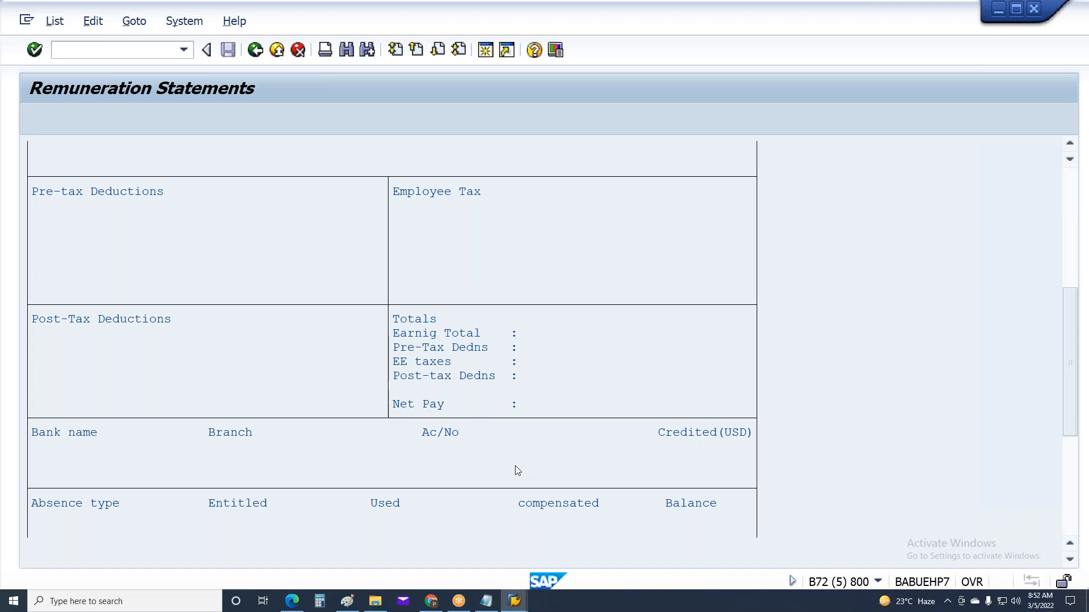
scroll(515, 466, up, 1)
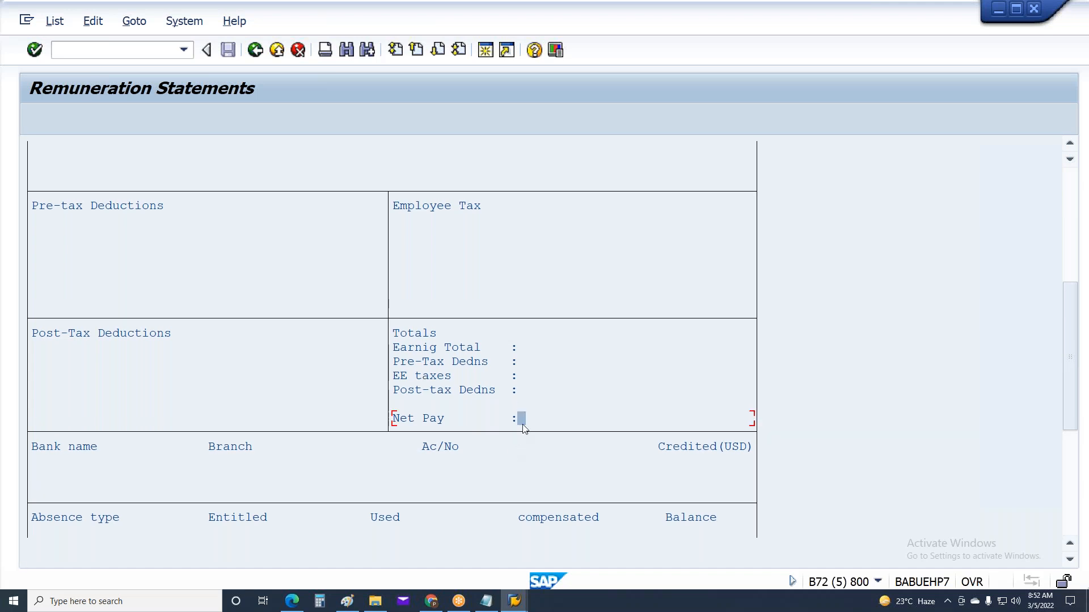
Step: Return to the Form Z300 editor and start a new single field after the Net Pay colon at position 41/68
mouse_move(515, 600)
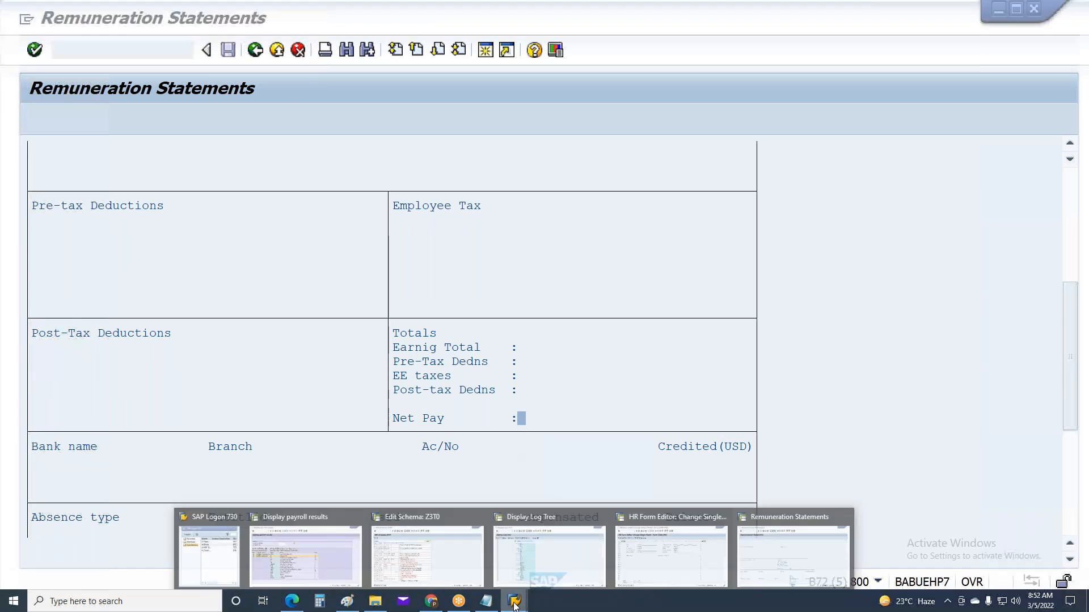
click(700, 556)
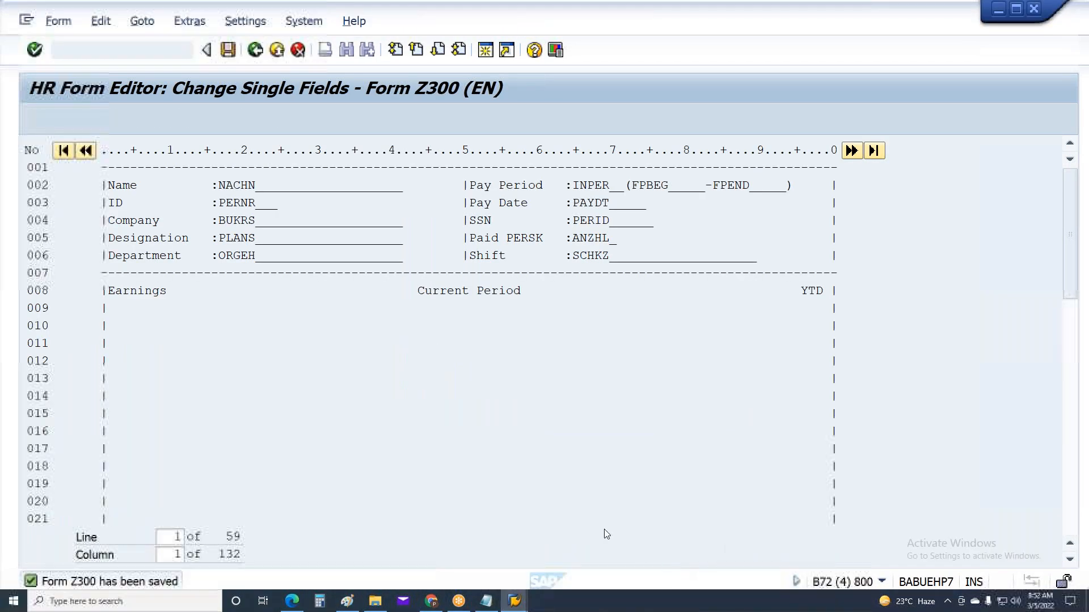
scroll(1065, 444, down, 2)
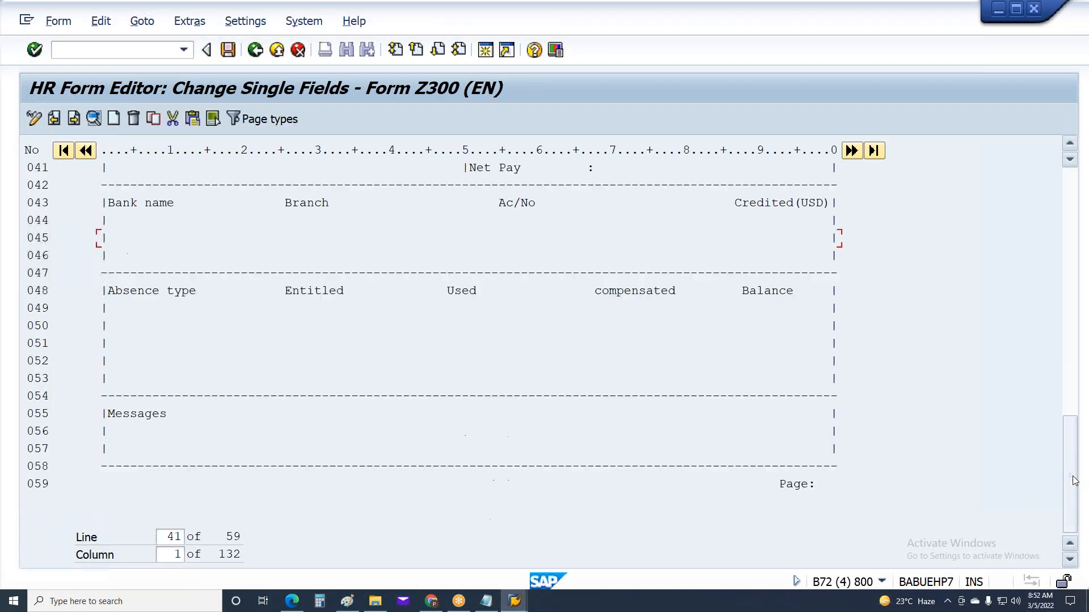
click(1070, 411)
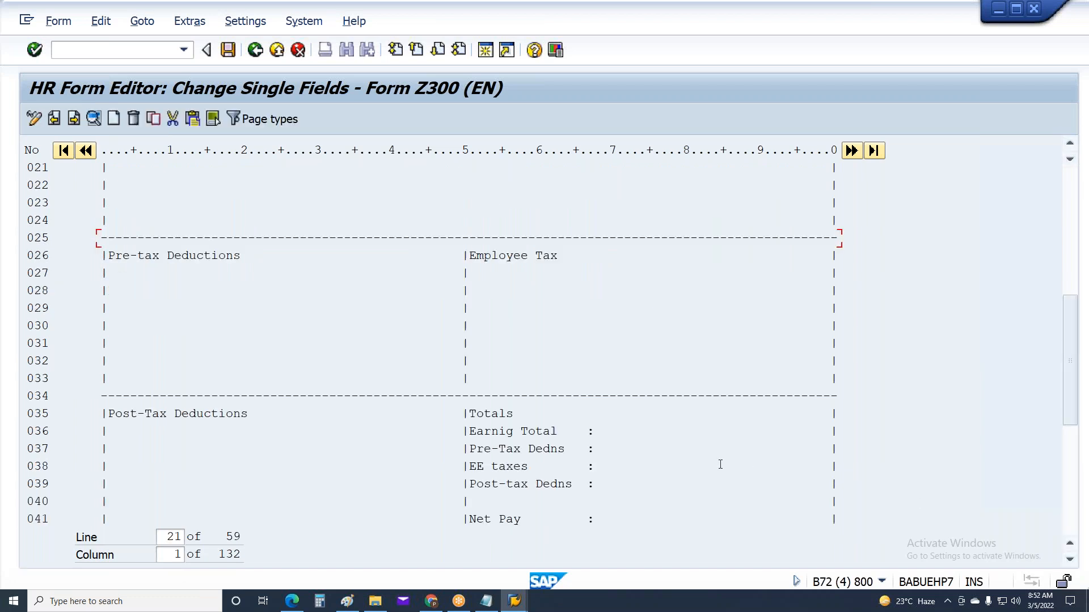
click(595, 520)
click(113, 119)
Step: Set the new single field's source to table RT and table field BETRG, the total amount
click(186, 322)
click(199, 341)
click(200, 340)
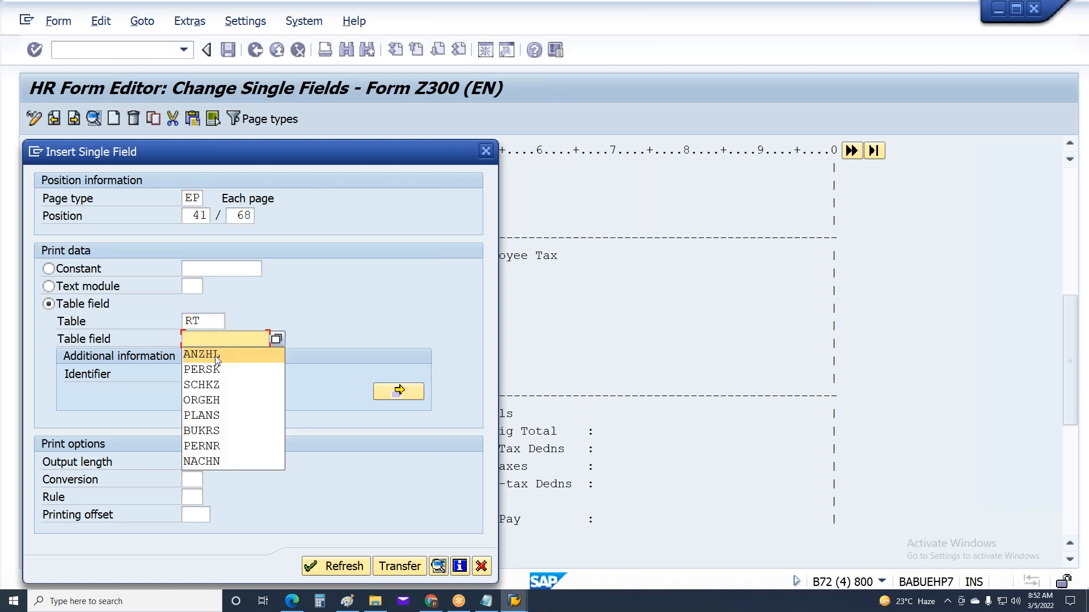
click(277, 339)
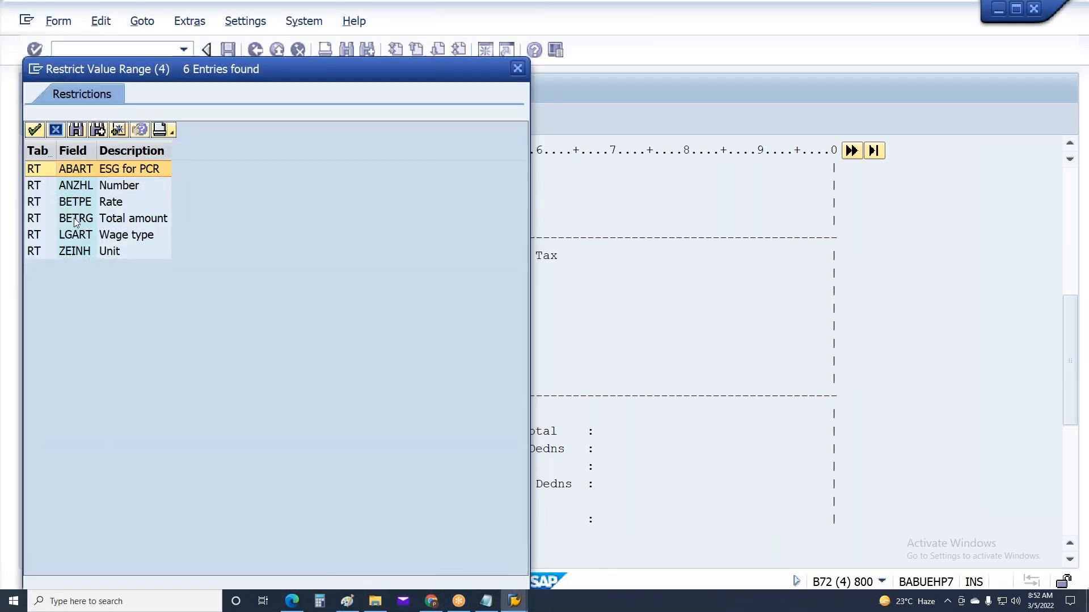
double_click(74, 218)
Step: Assign identifier /560 to the BETRG field, transfer it into the layout beside Net Pay, and save Form Z300
click(202, 375)
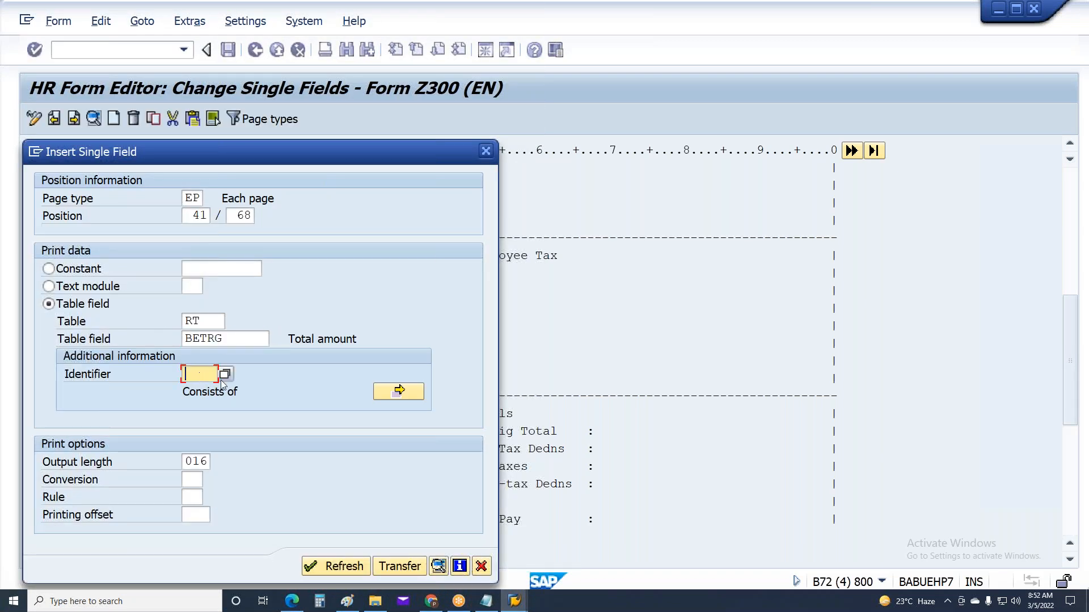
text(/560)
click(400, 566)
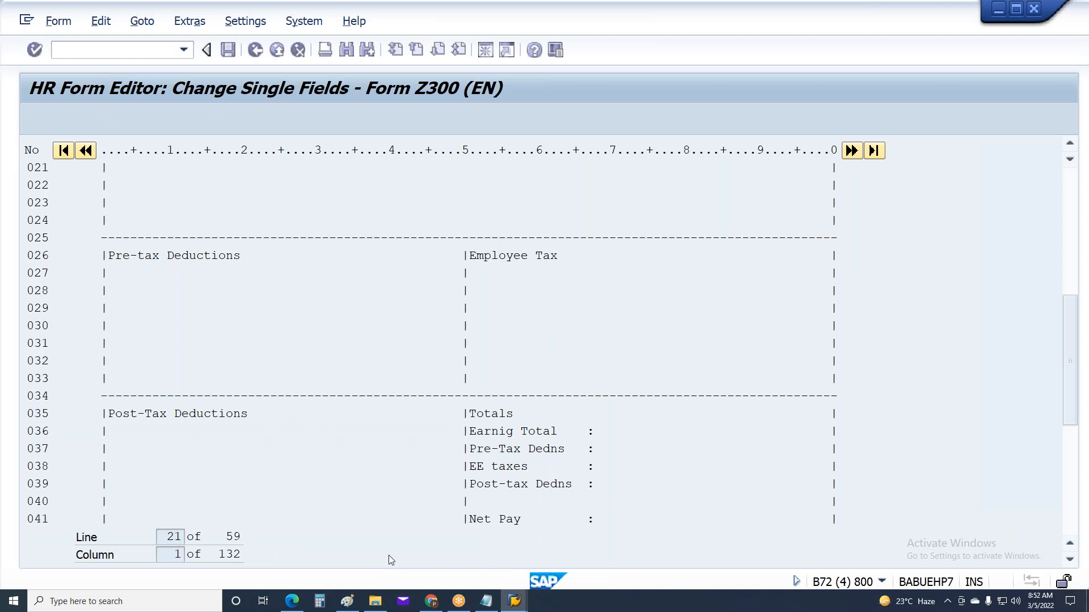
click(1071, 562)
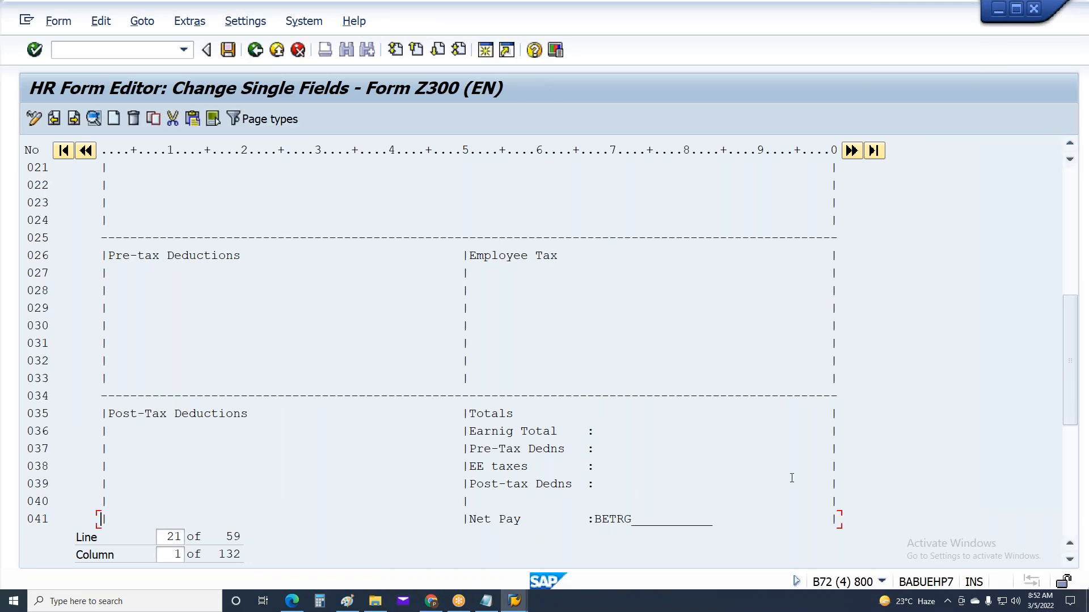
key(ctrl+s)
key(Return)
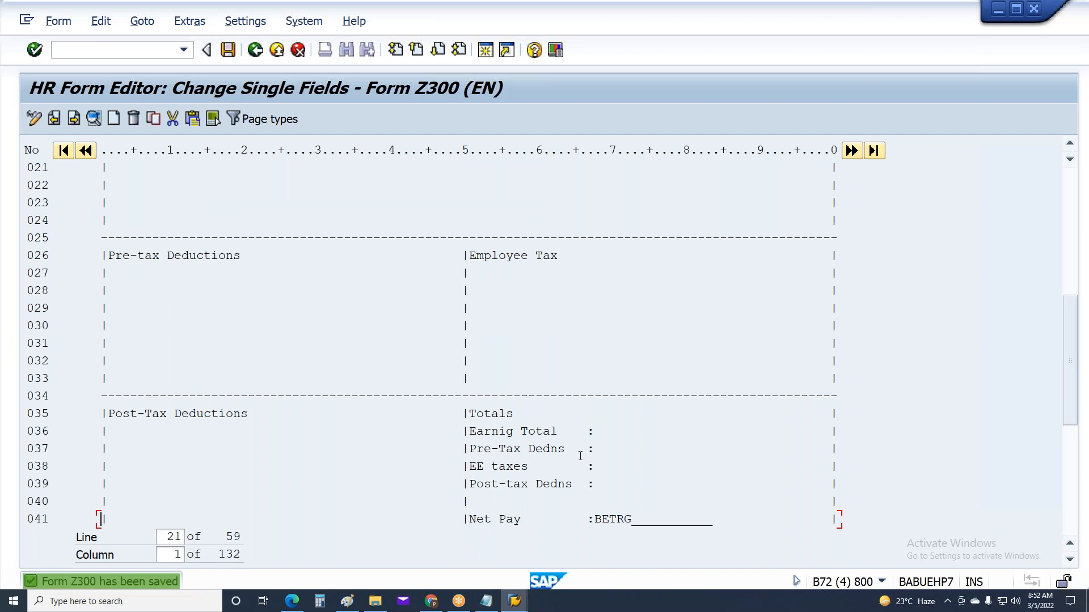
click(595, 432)
click(595, 446)
click(595, 463)
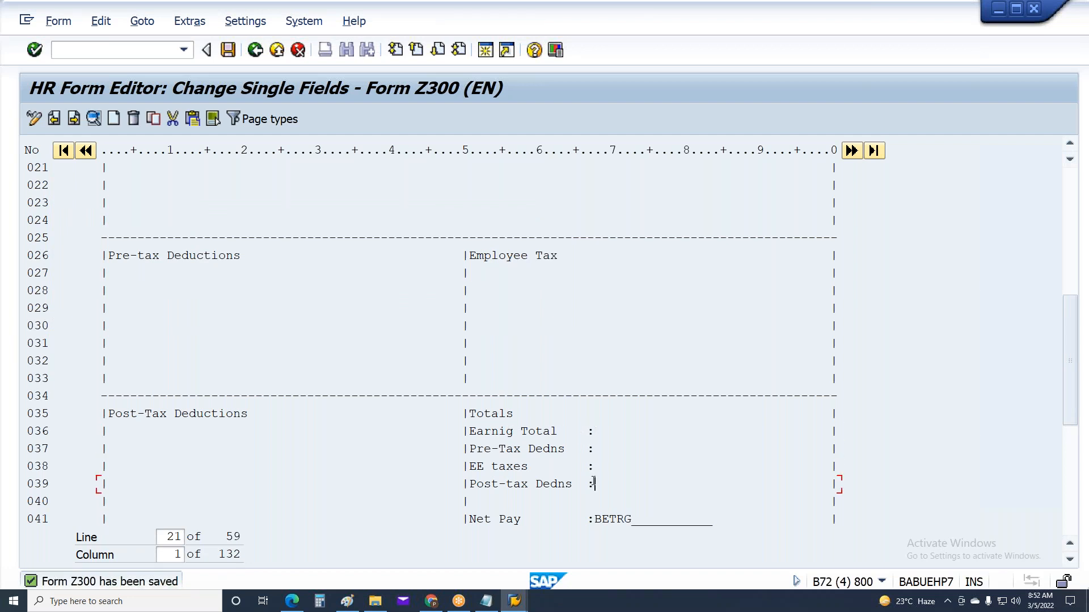
click(595, 449)
click(596, 434)
click(594, 466)
key(ctrl+s)
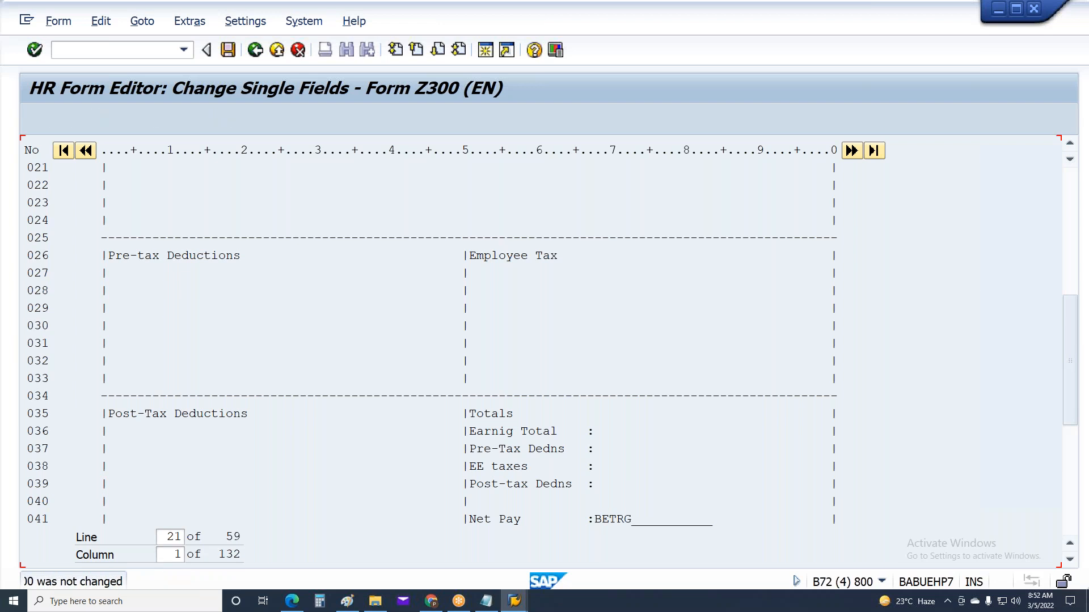
key(ctrl+s)
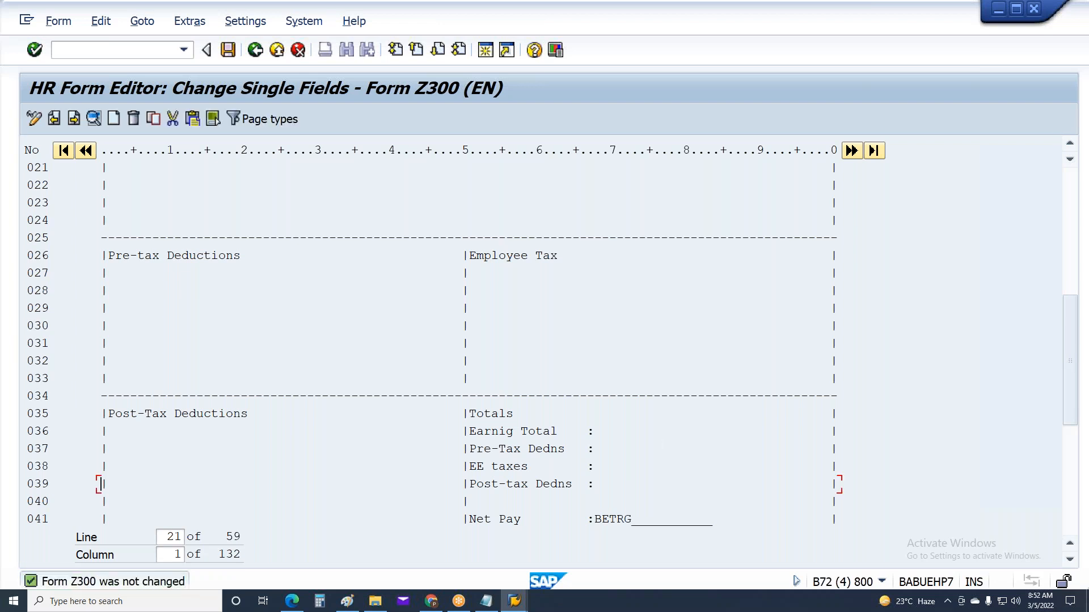
Step: Rerun the remuneration statement with form Z300 and examine the Net Pay amount and the sections below it down to the page number
key(alt+Tab)
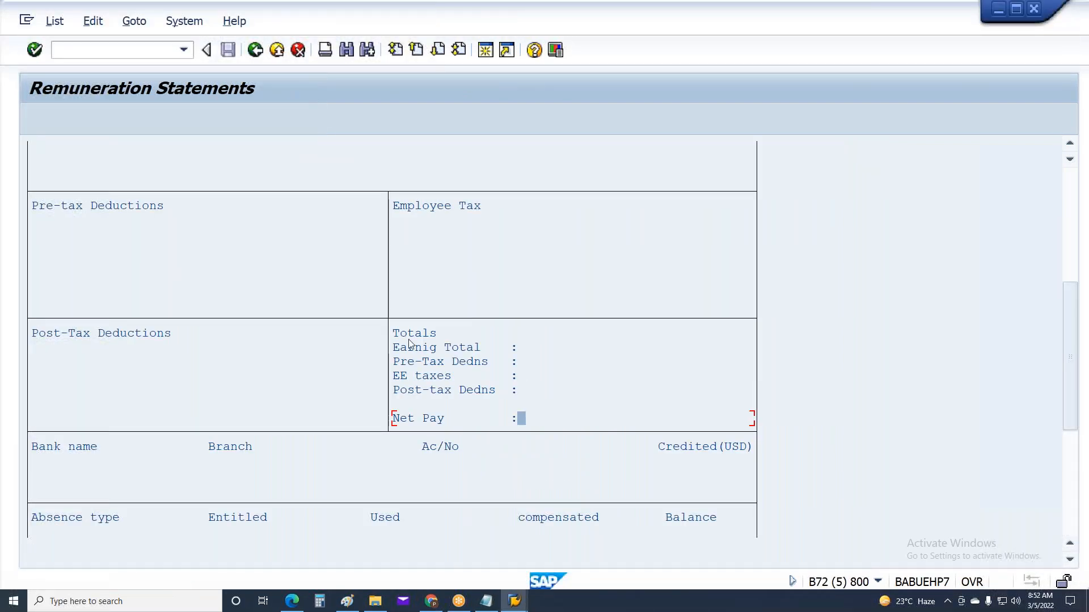
key(F3)
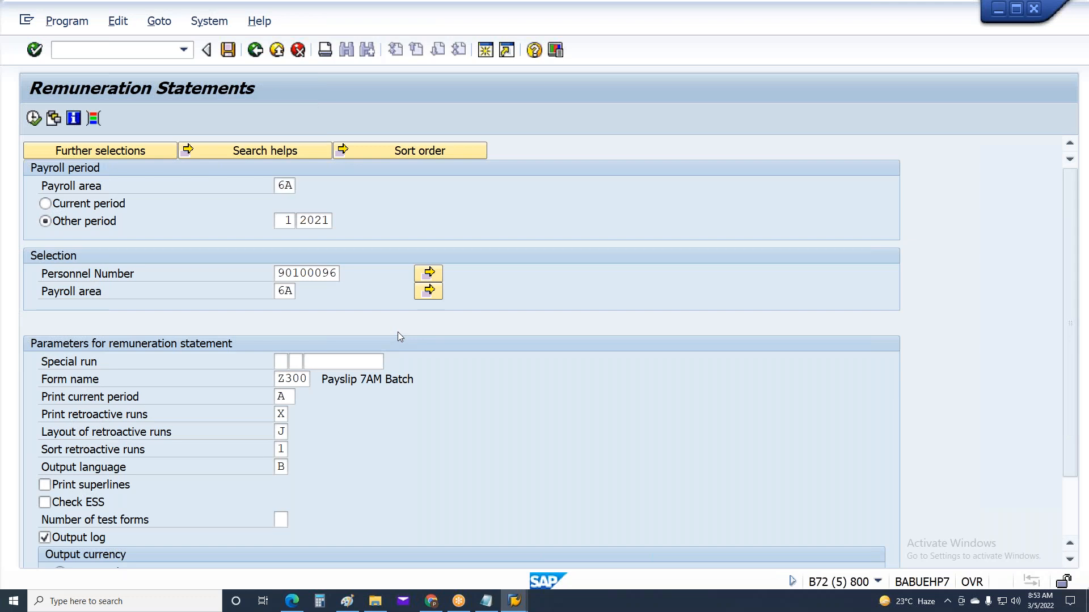
key(F8)
click(1073, 433)
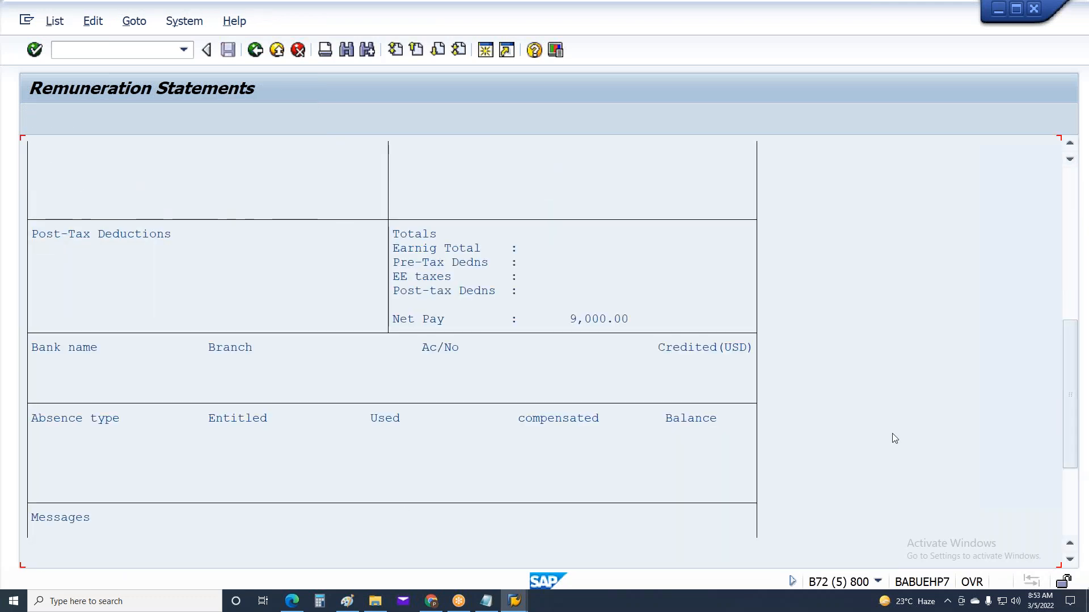
click(588, 319)
key(F3)
scroll(637, 349, down, 2)
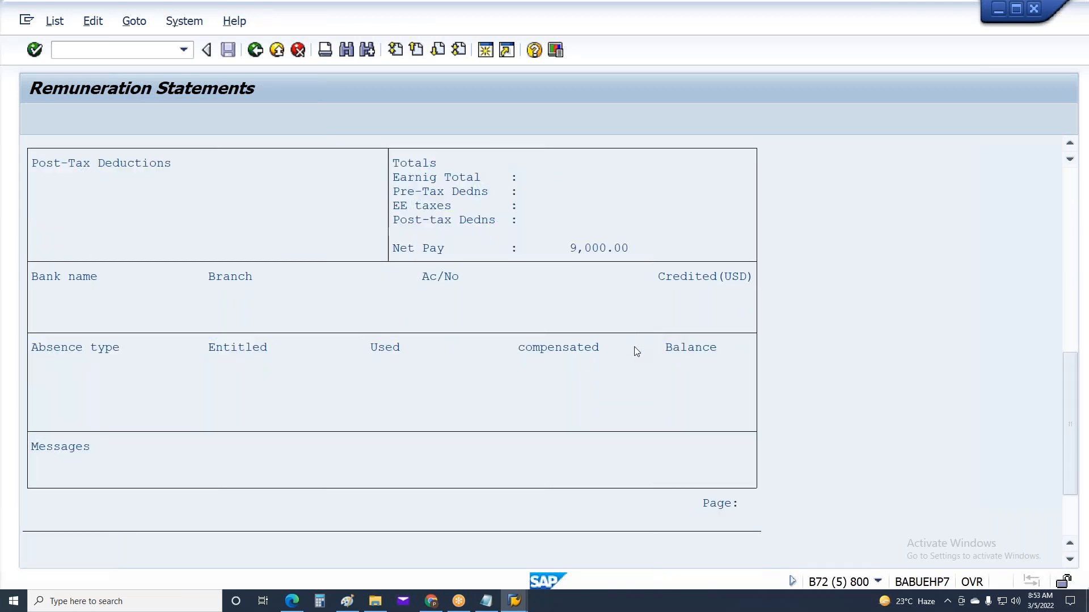
scroll(637, 352, down, 2)
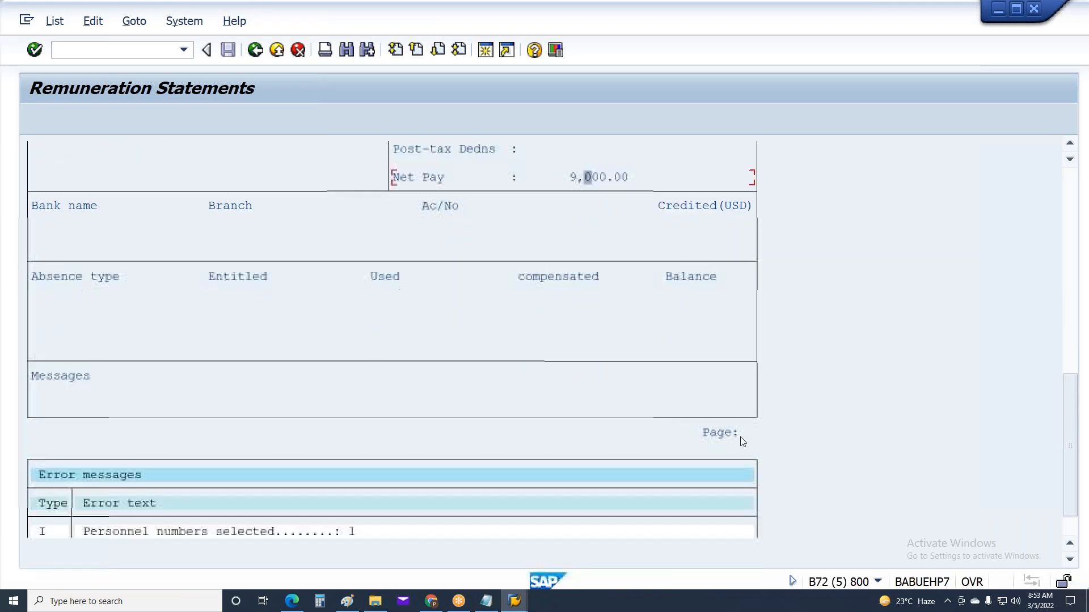
click(741, 437)
scroll(634, 361, up, 2)
Step: Return to the Form Z300 editor and start a new single field after the Page colon at position 59/98
key(alt+Tab)
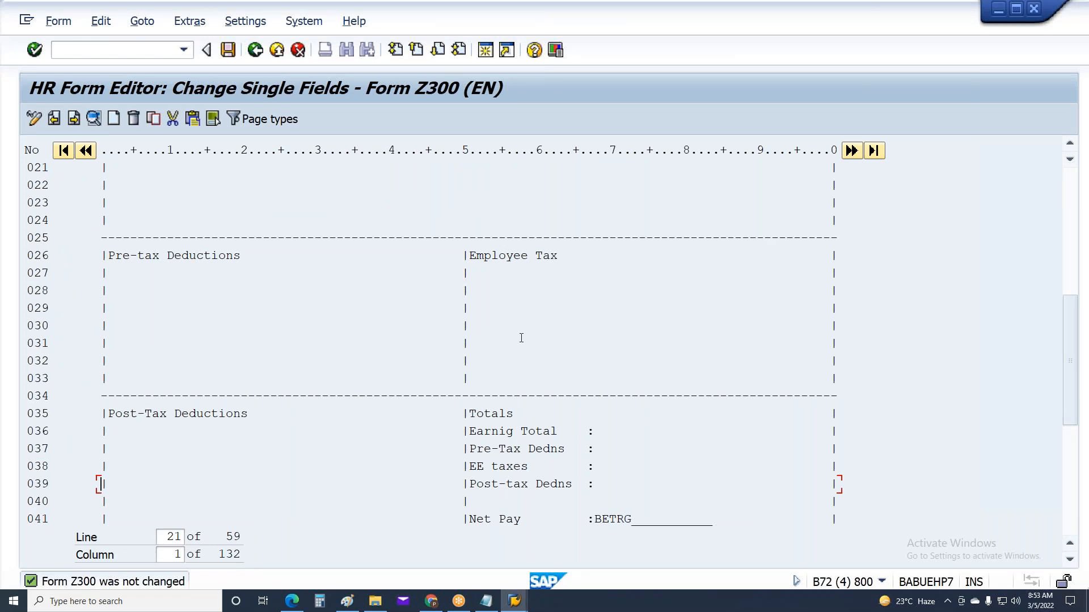
scroll(826, 474, down, 3)
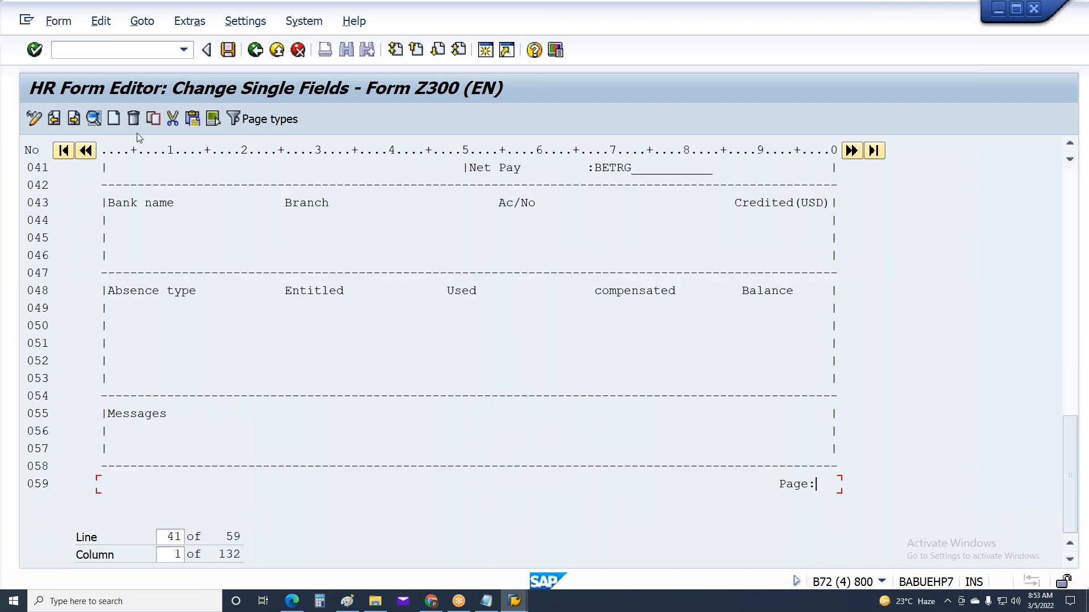
click(117, 119)
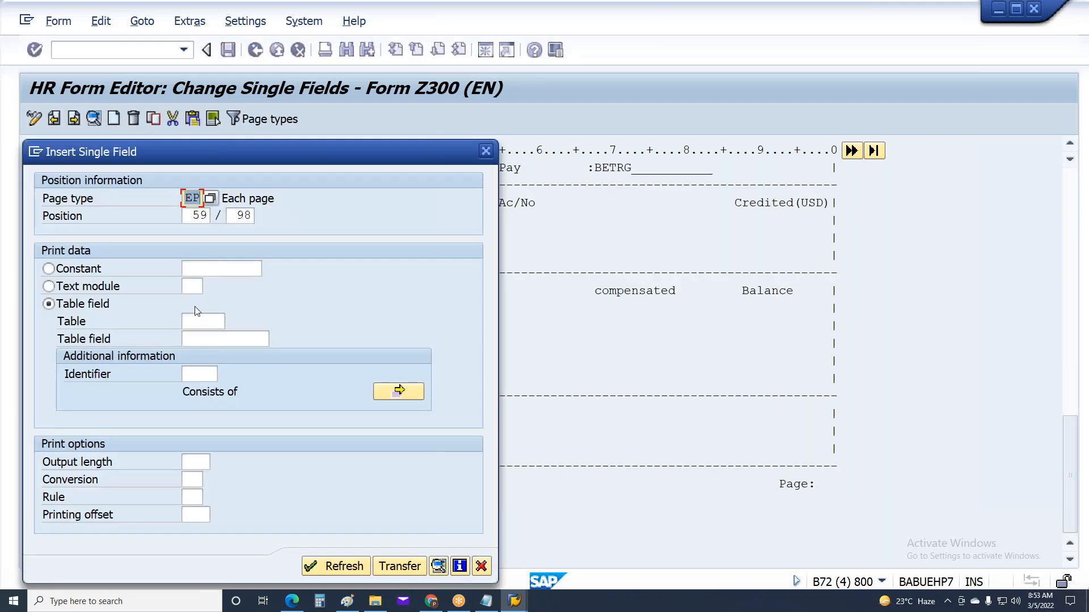
click(198, 329)
click(230, 321)
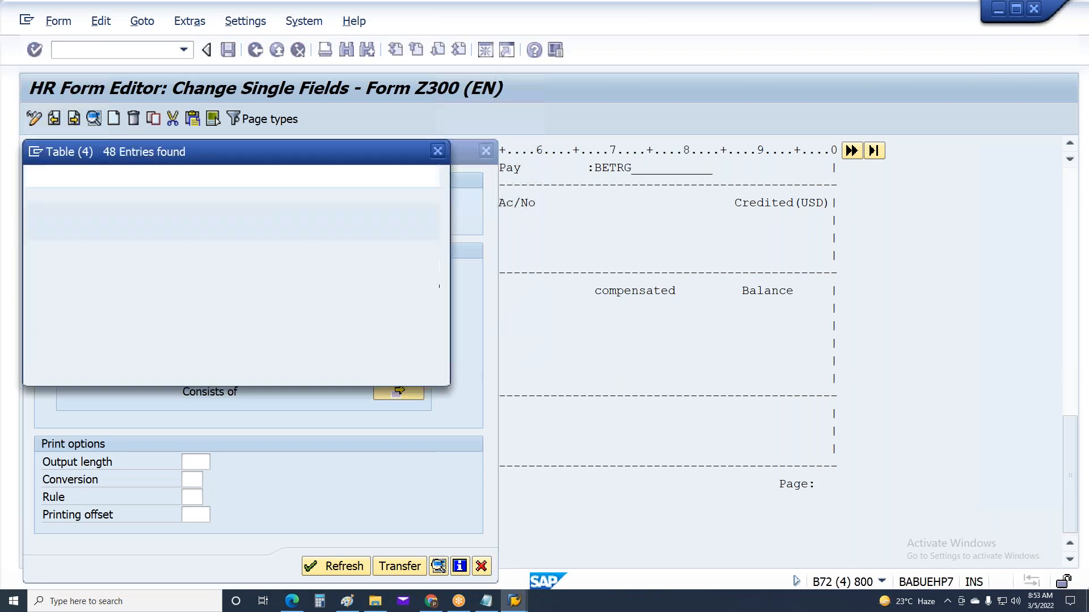
scroll(93, 377, down, 6)
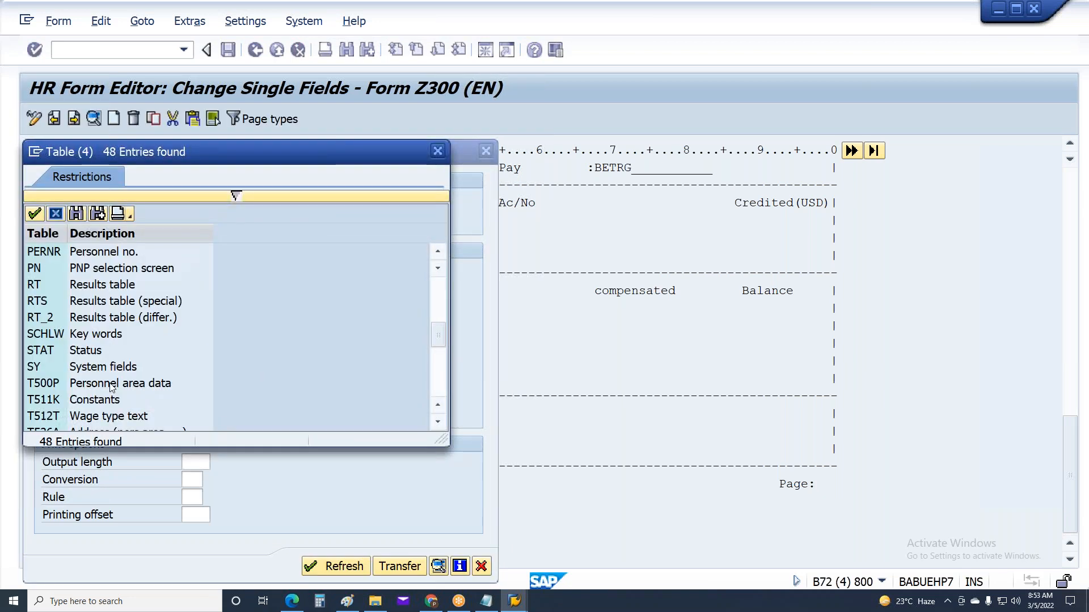
double_click(91, 367)
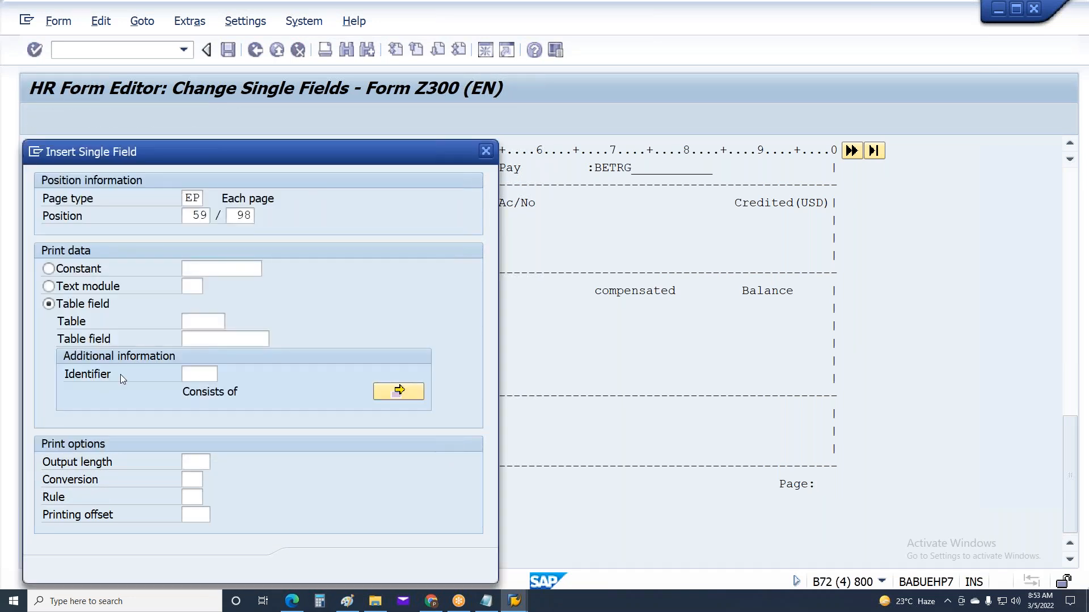
click(237, 339)
click(276, 339)
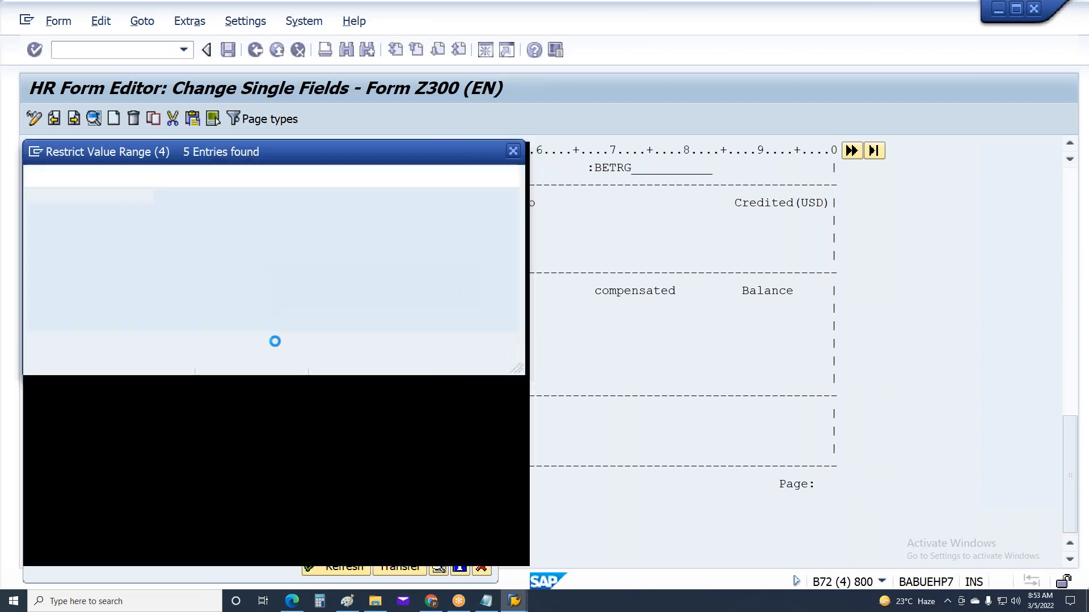
click(55, 129)
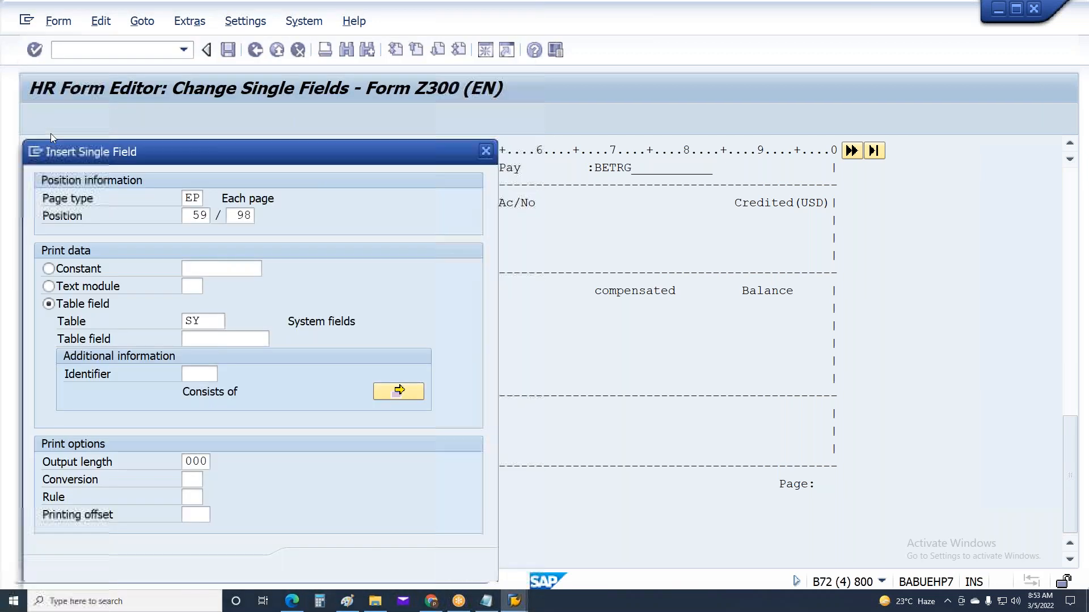
Step: Set the page number field's source to table SCHLW (Key words) and table field PAGPN
click(232, 321)
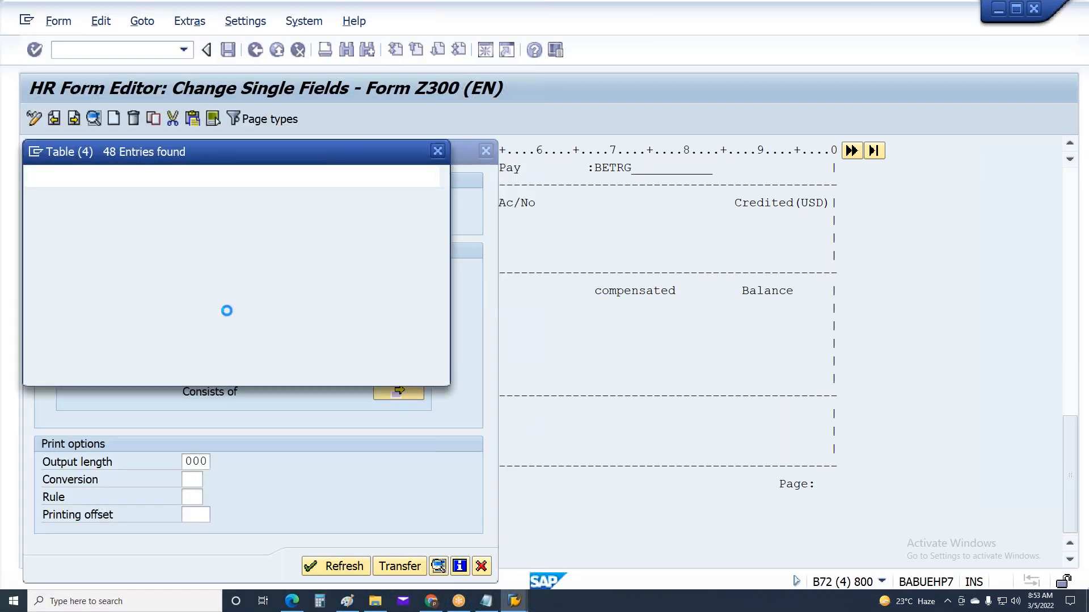
scroll(80, 389, down, 5)
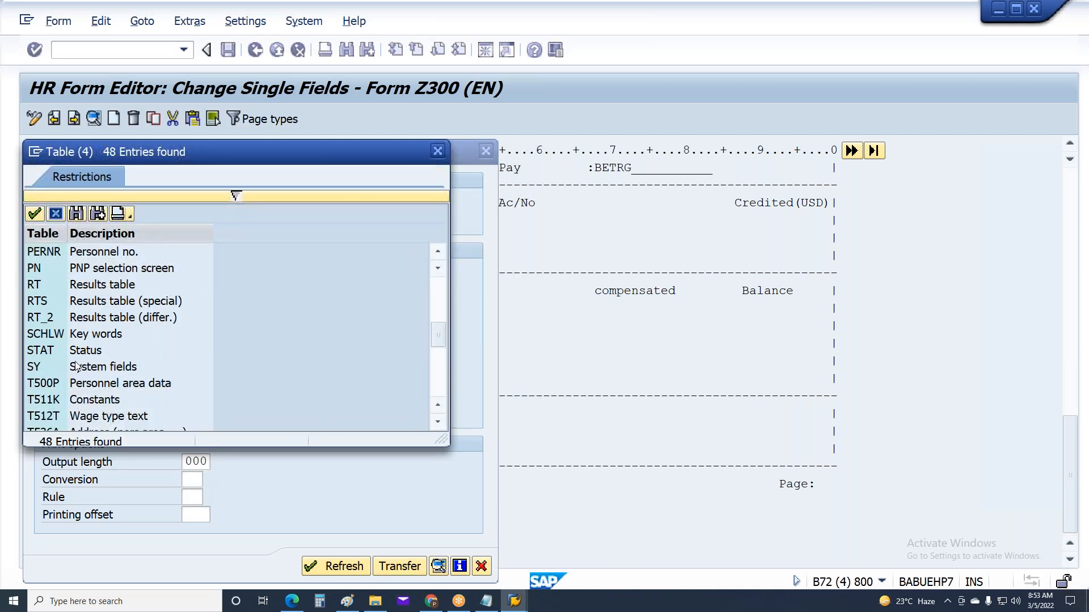
click(45, 339)
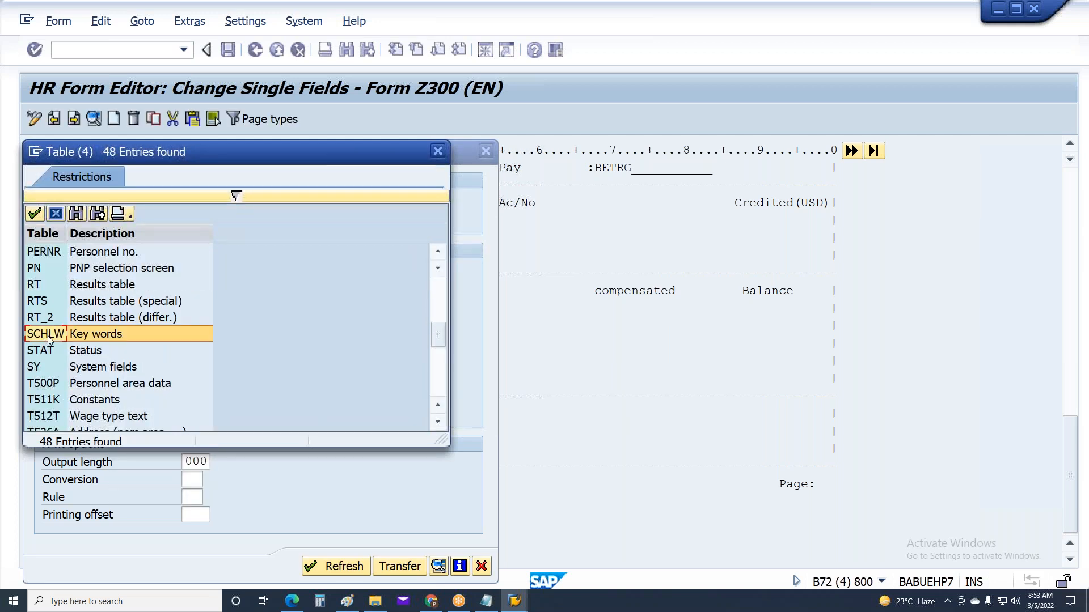
double_click(50, 339)
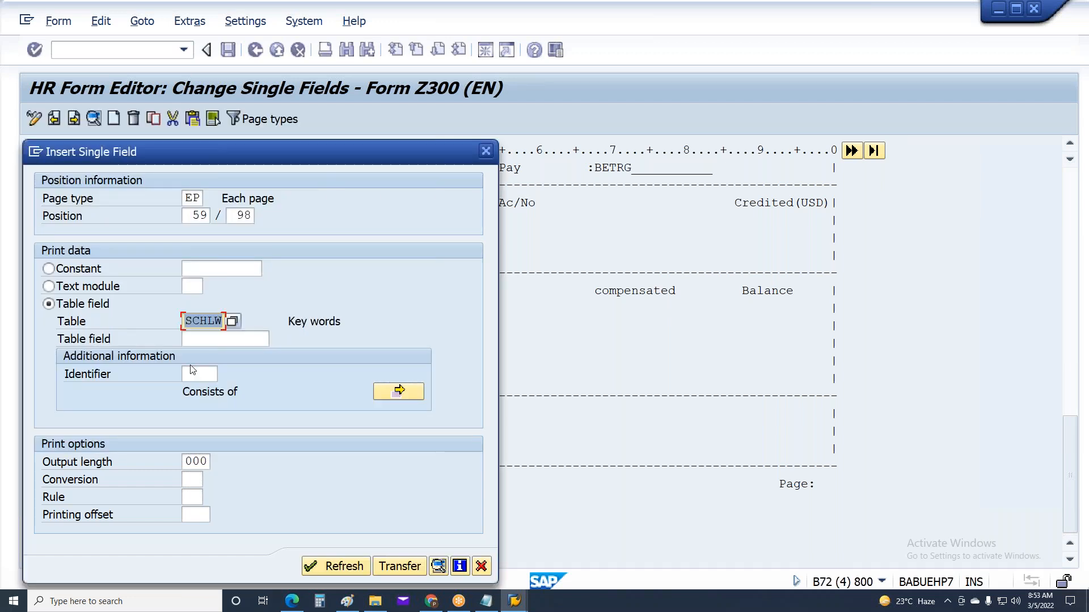
click(213, 340)
click(277, 339)
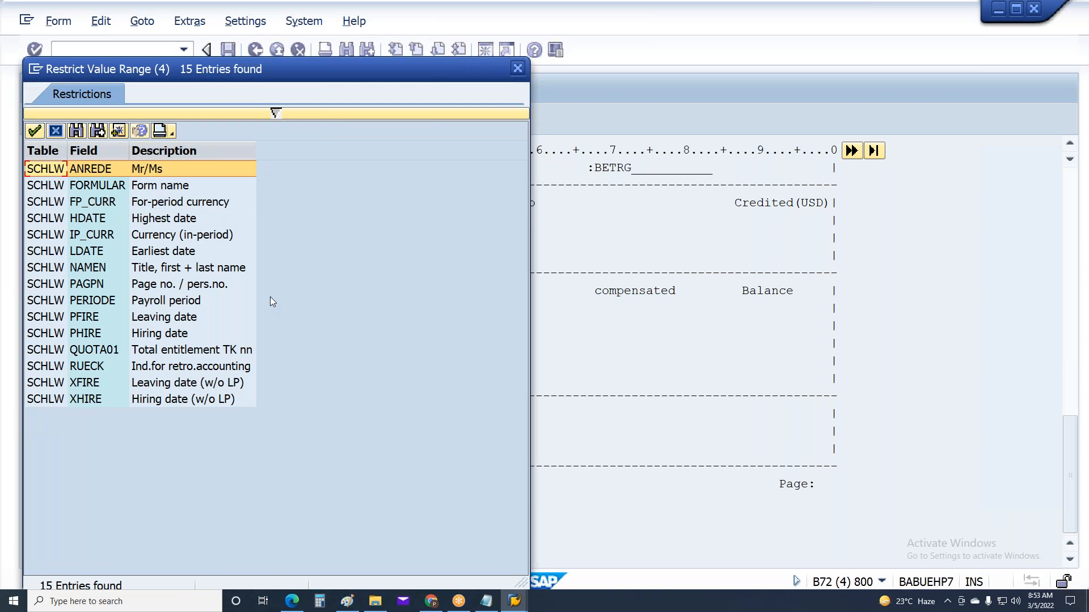
click(190, 287)
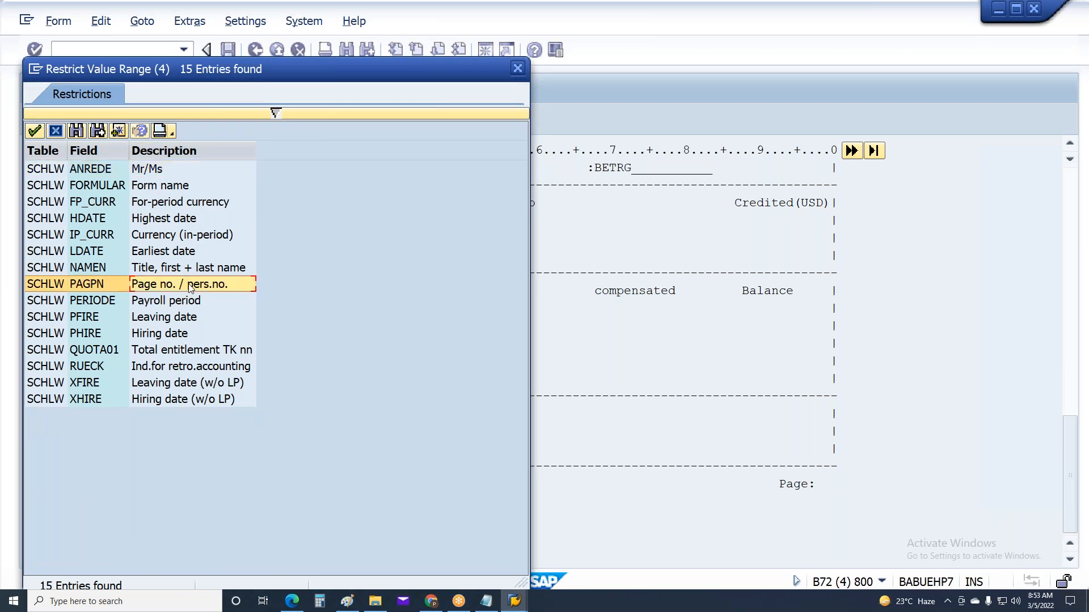
double_click(94, 286)
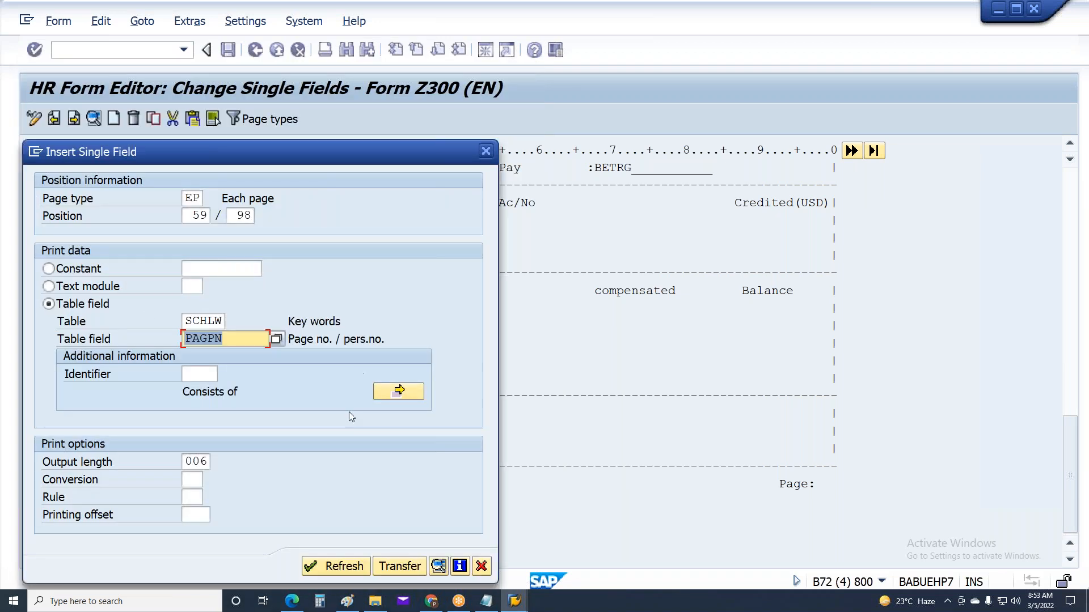
Step: Give the PAGPN field output length 2 and conversion 09, Eliminate decimal places, and transfer it into the form layout
click(195, 462)
key(ctrl+a)
text(2)
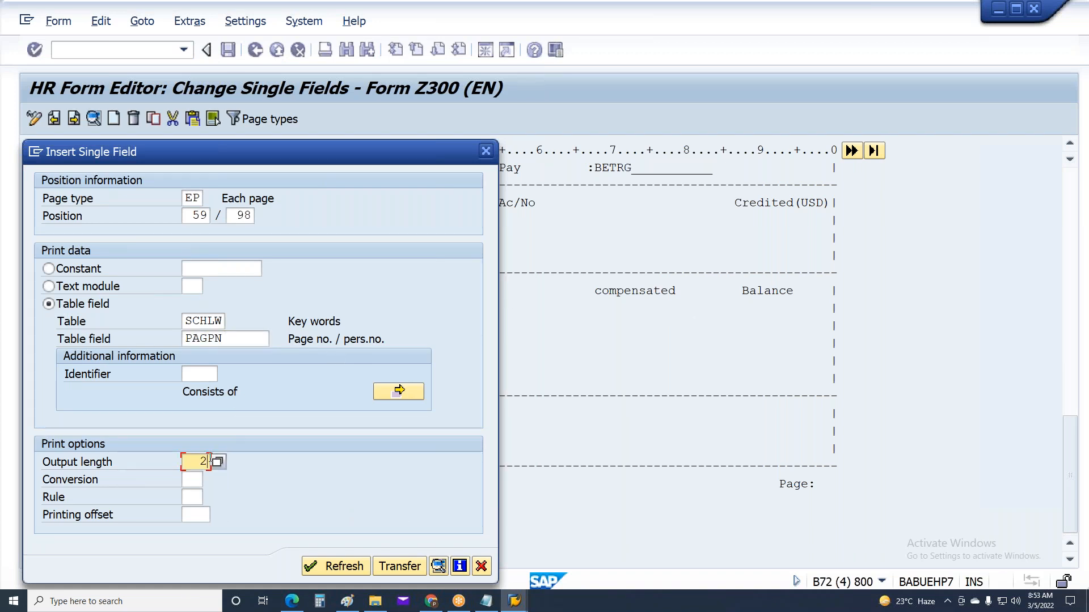
drag(198, 461, 275, 459)
click(194, 480)
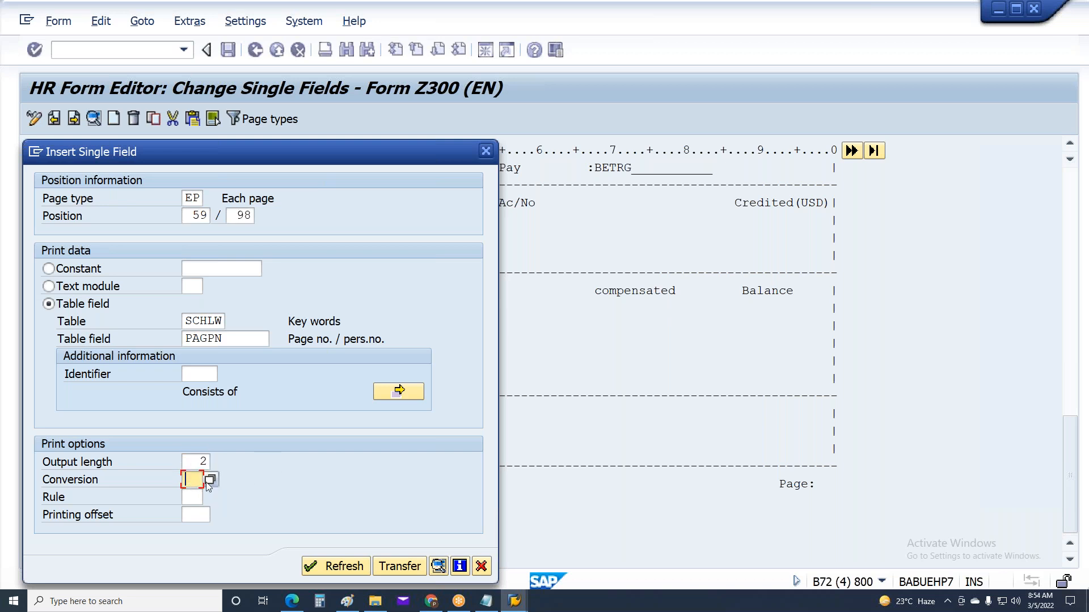
click(207, 481)
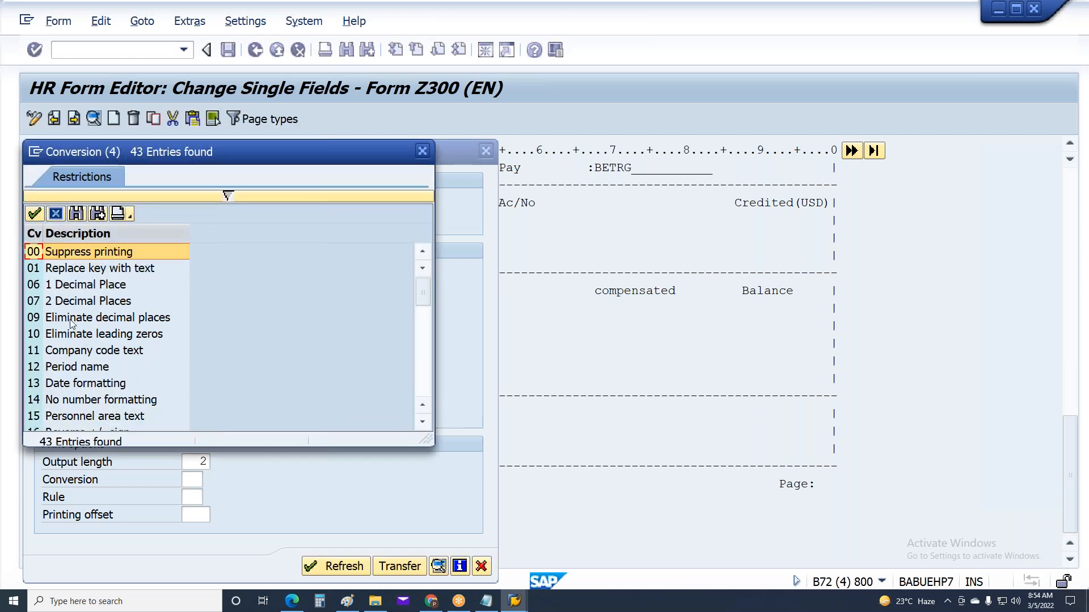
click(71, 322)
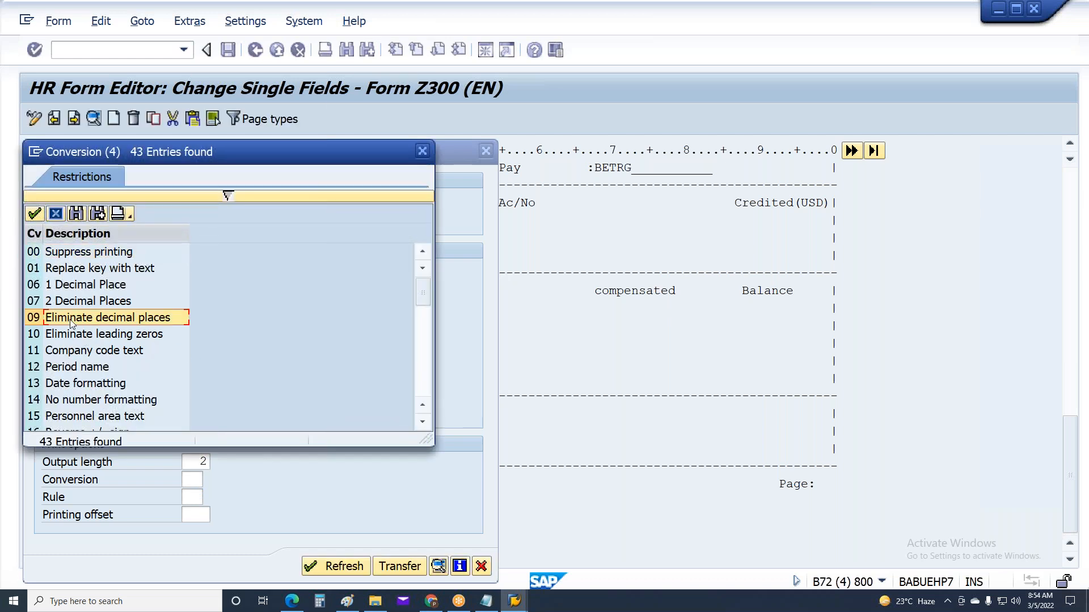
double_click(71, 322)
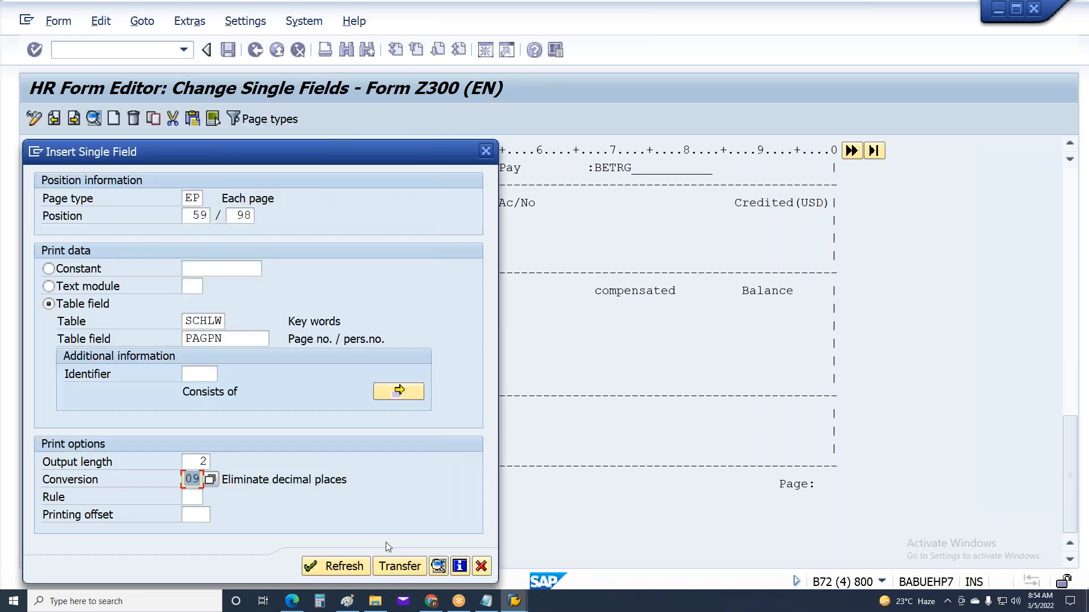
click(403, 565)
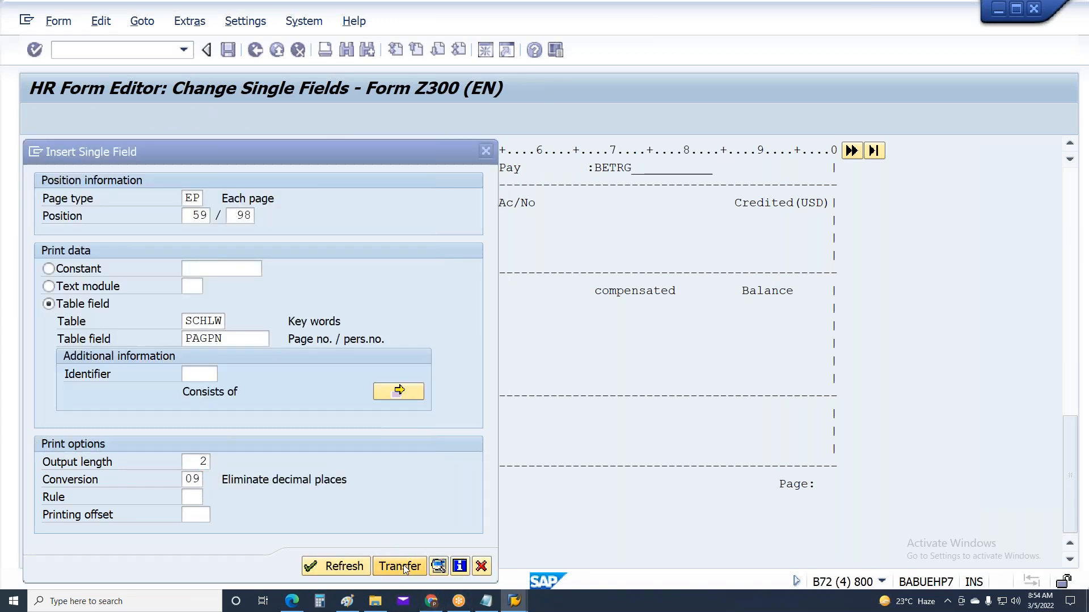
Step: Save form Z300 and review the settings of the page number field after the Page label
key(ctrl+s)
key(Return)
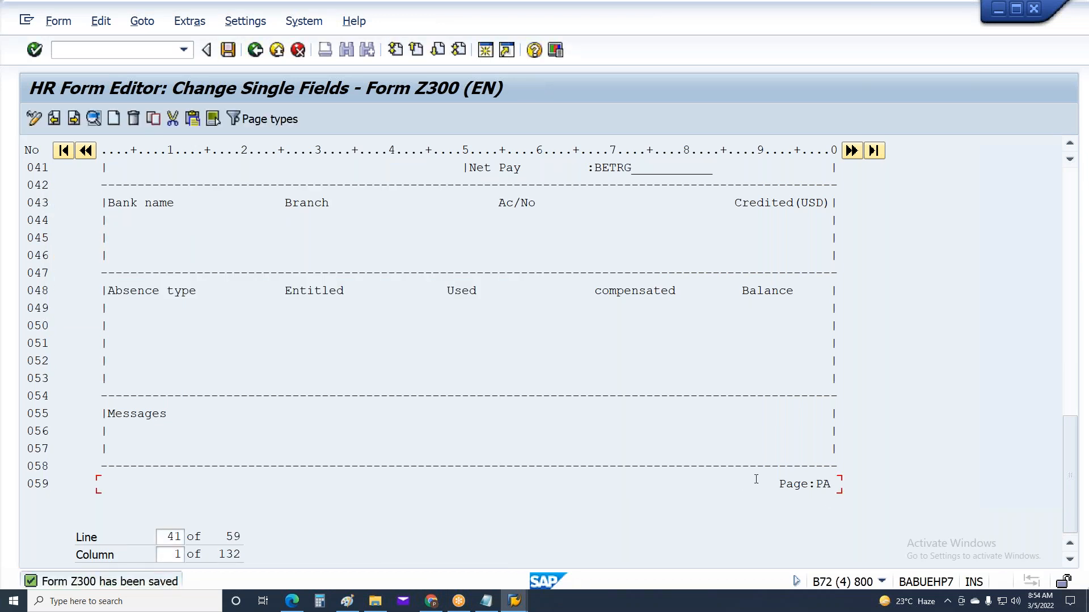
double_click(824, 484)
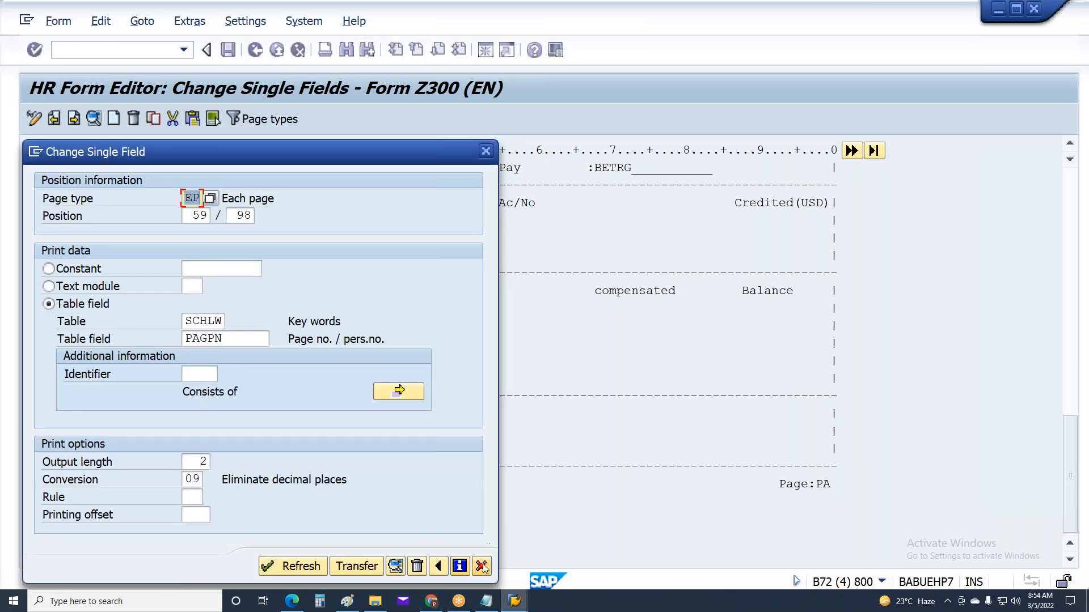
click(482, 566)
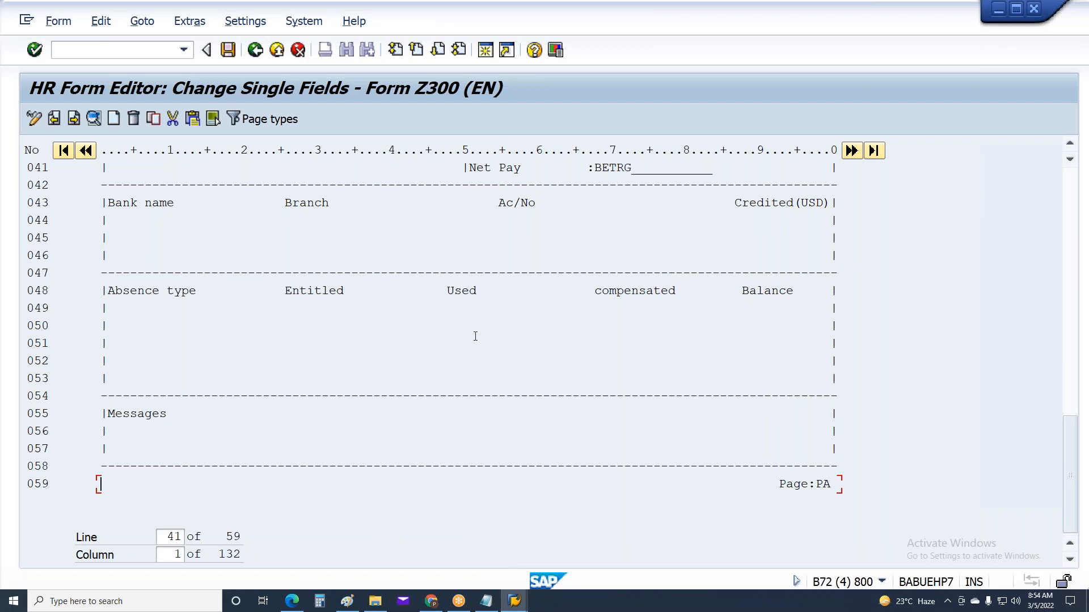
key(ctrl+s)
Step: Switch to the remuneration statement, rerun it with the saved form and check the page number below the Messages section
key(alt+Tab)
key(F3)
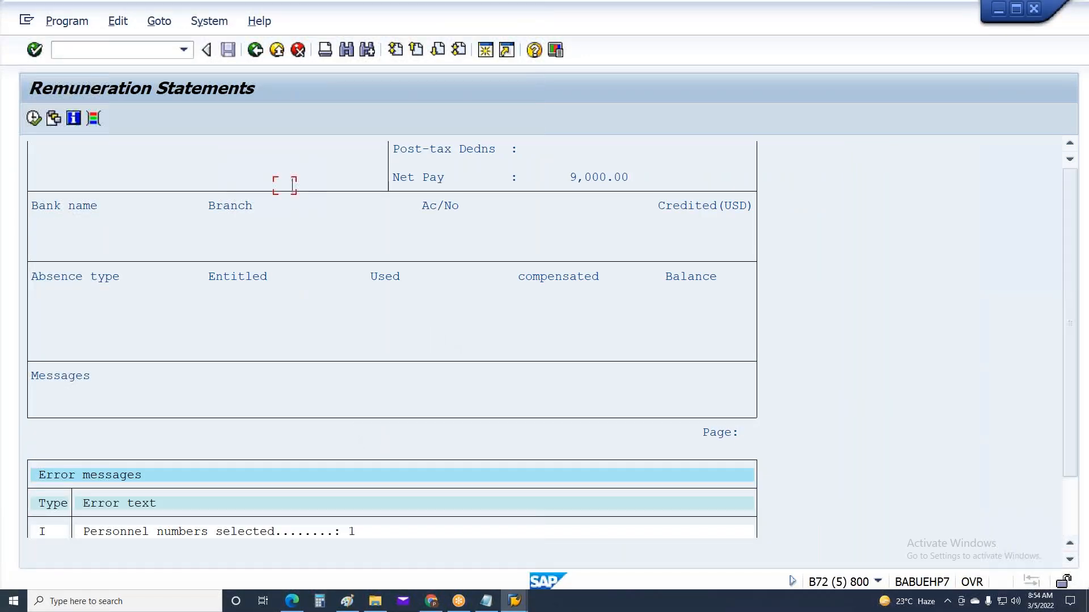
key(F8)
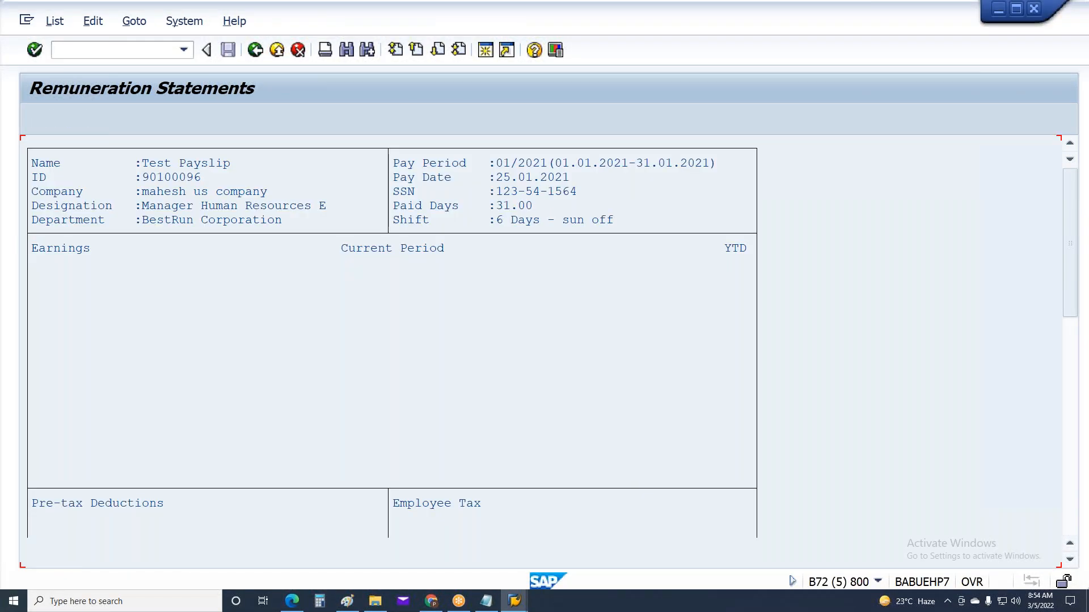
scroll(500, 330, down, 5)
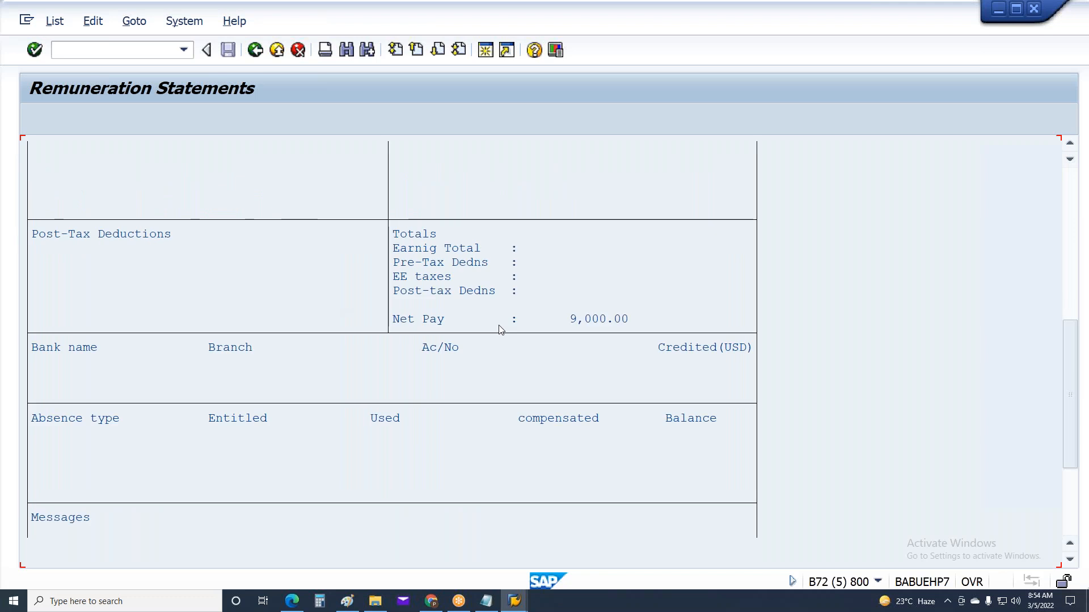
scroll(500, 330, down, 5)
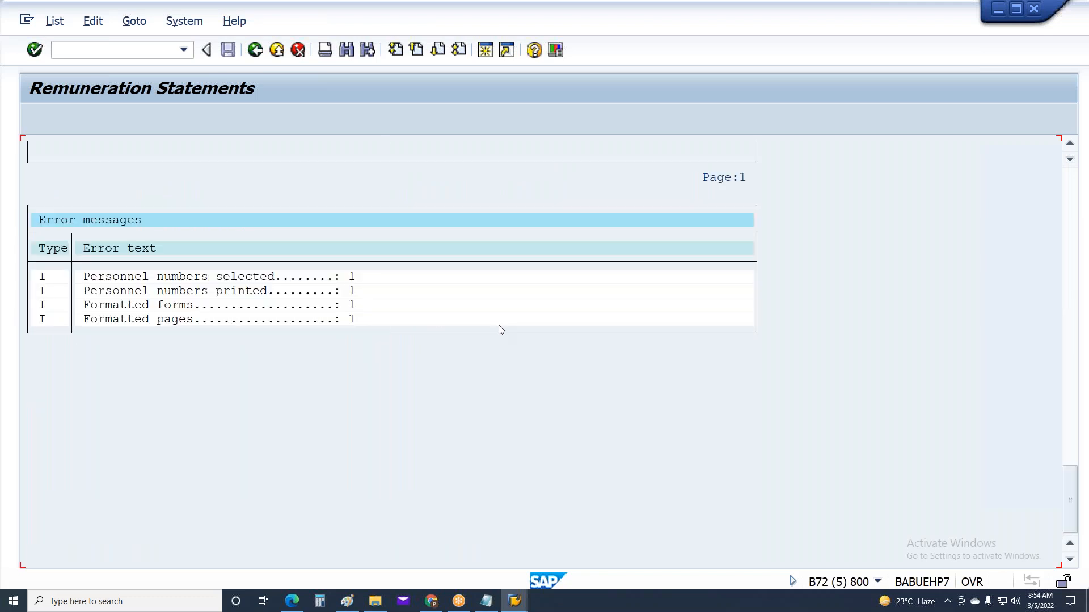
scroll(536, 254, up, 2)
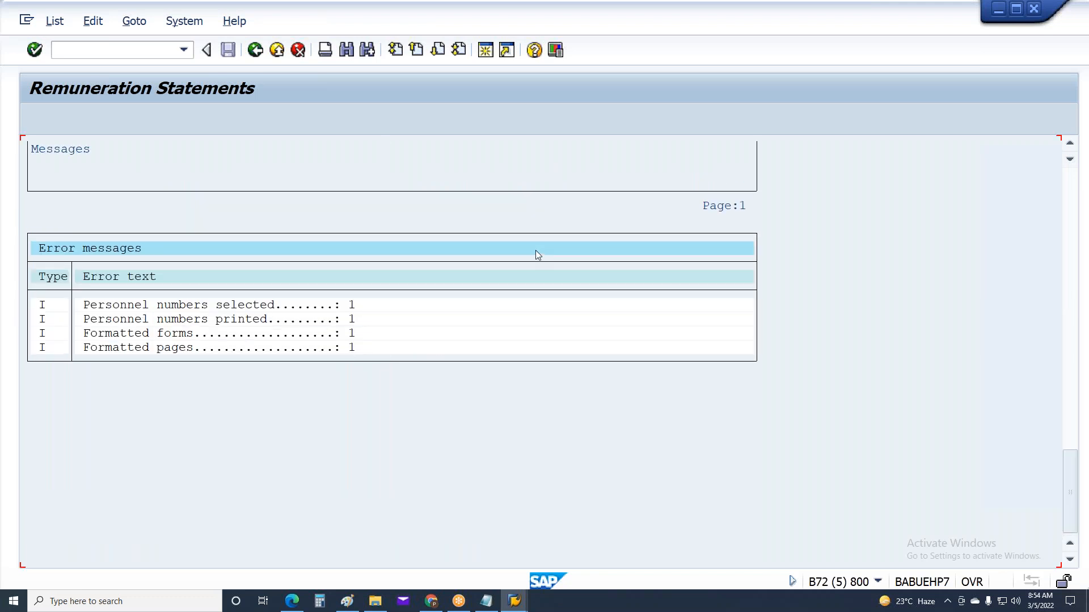
scroll(538, 255, up, 1)
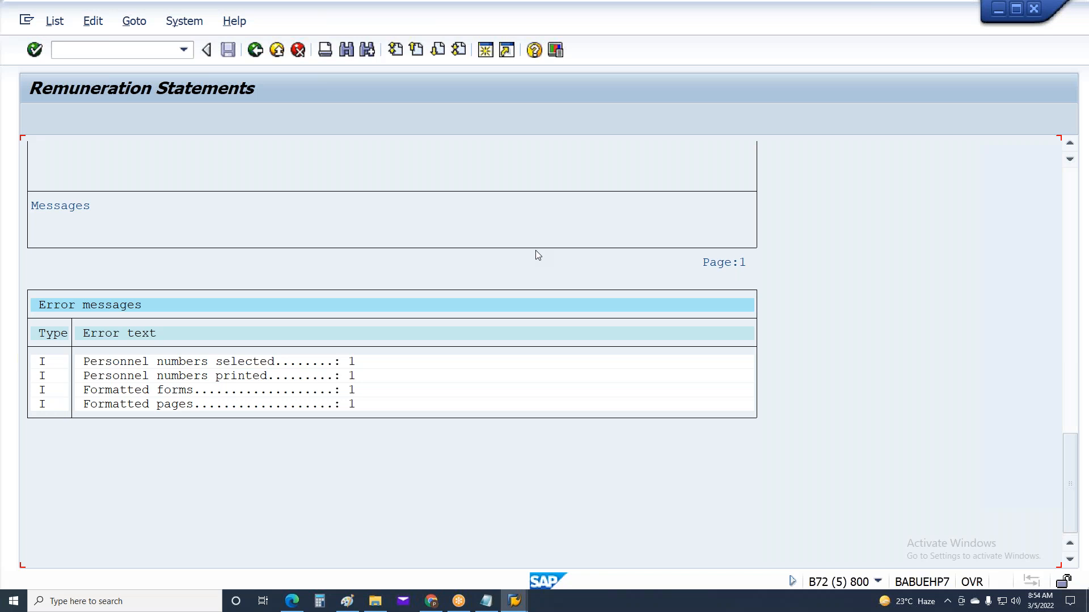
click(1068, 177)
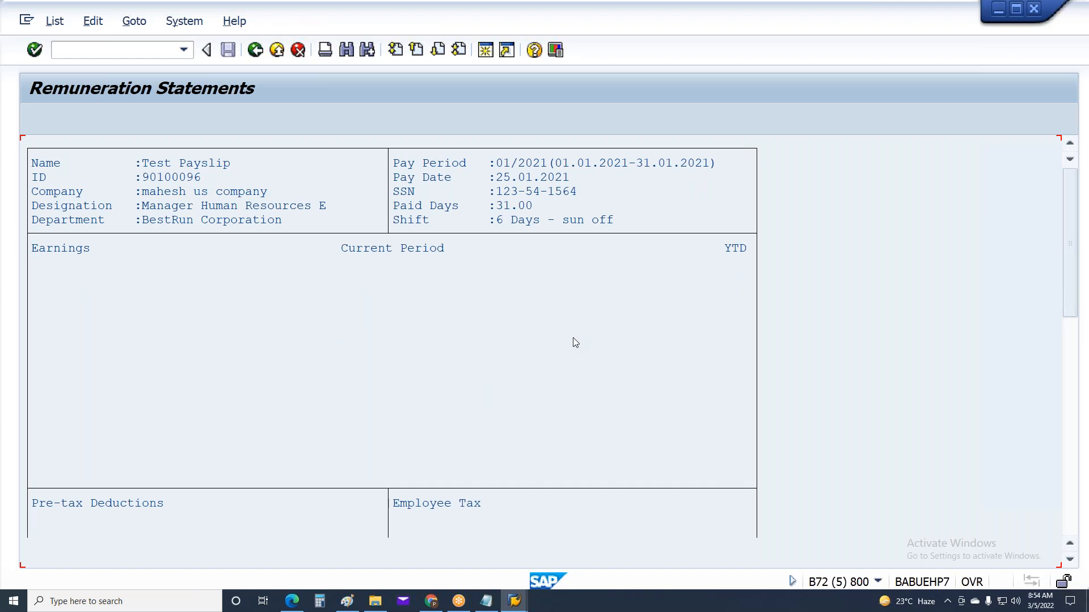
Step: Return to the form editor, leave the single fields and open the Window subobject of form Z300 for changing
key(F3)
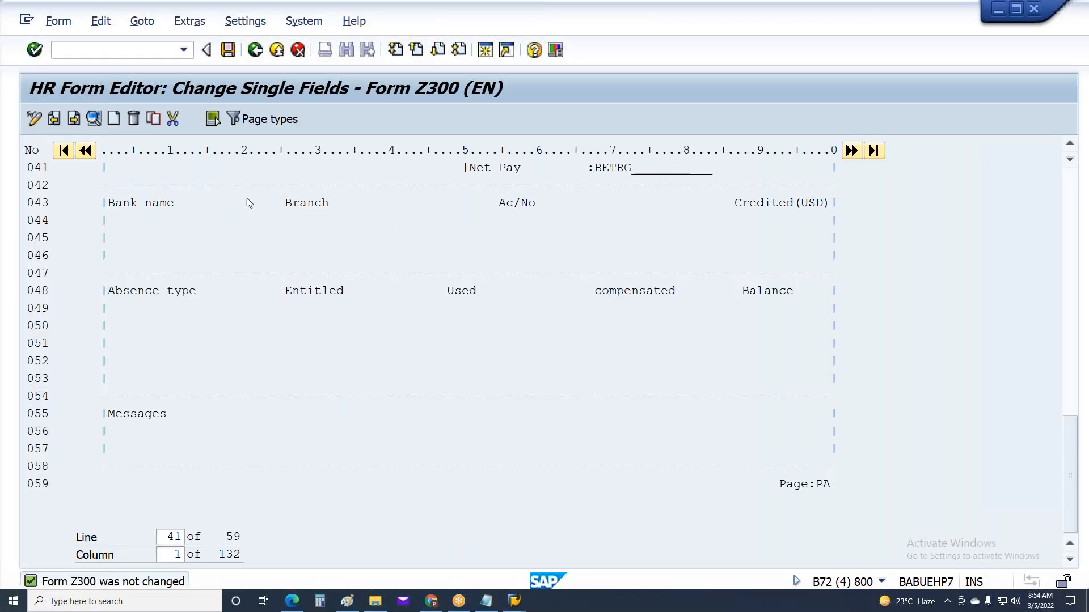
click(255, 50)
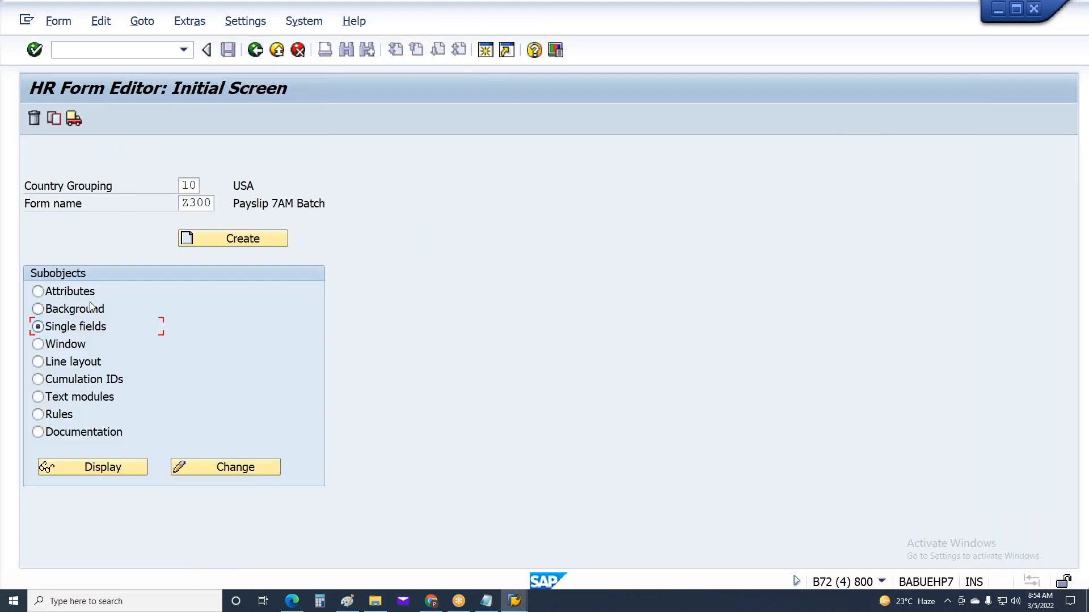
click(85, 344)
click(249, 472)
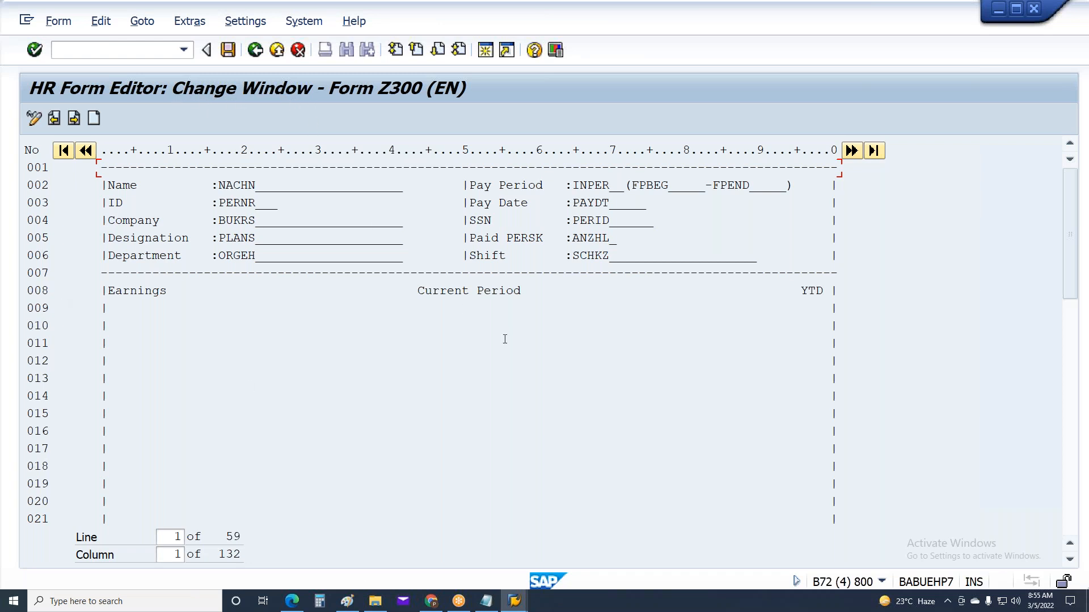
Step: Create window P1 inside the Earnings section, spanning about lines 11 to 18 and columns 26 to 61
click(106, 118)
click(109, 308)
click(828, 518)
click(274, 340)
click(536, 429)
click(287, 324)
click(493, 443)
click(288, 341)
click(95, 118)
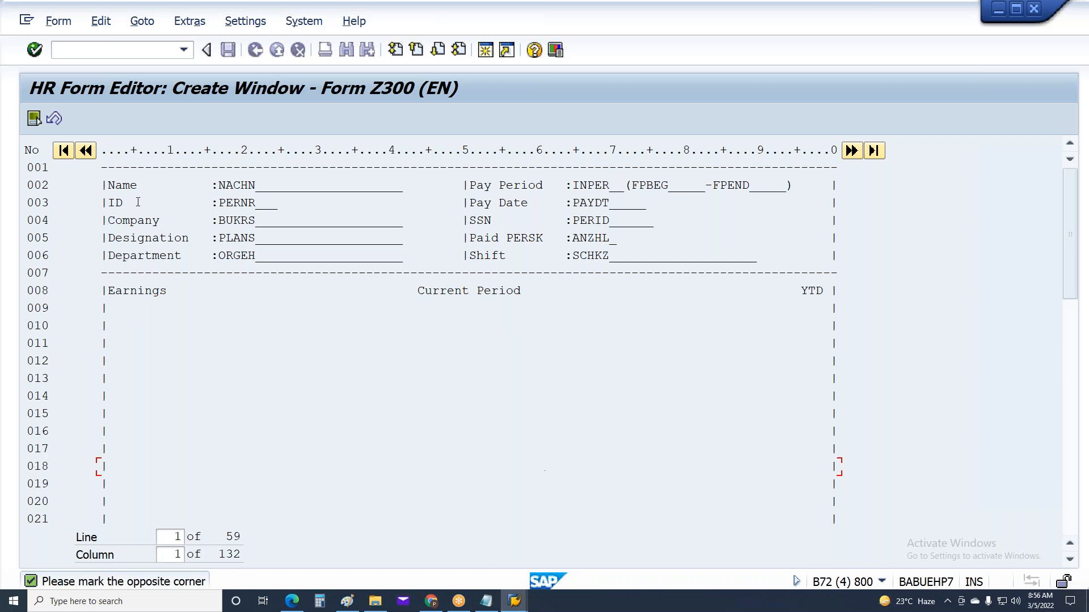
click(35, 118)
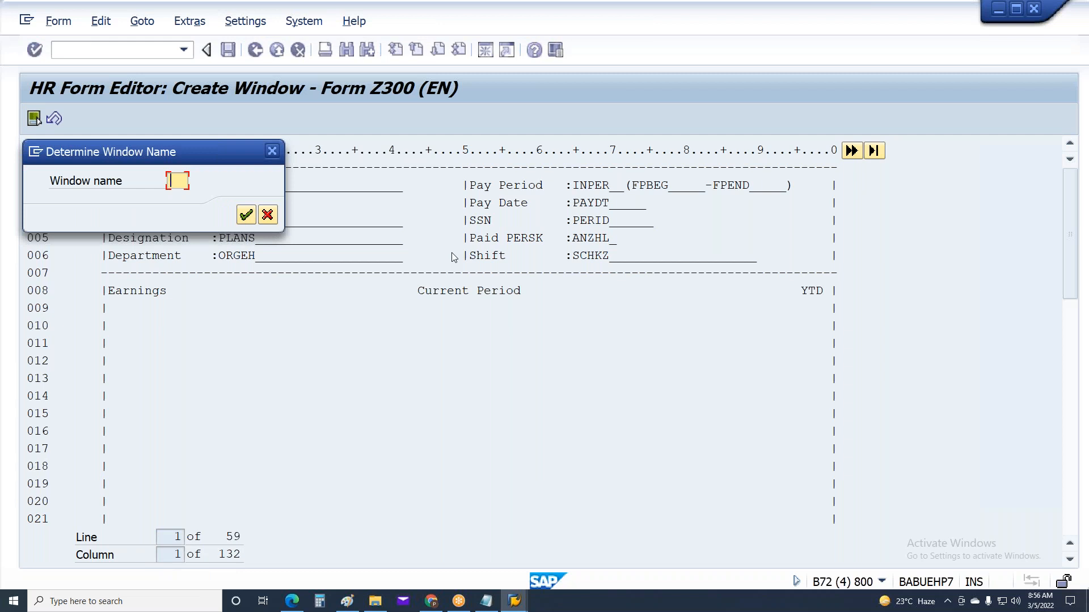
text(p1)
key(Return)
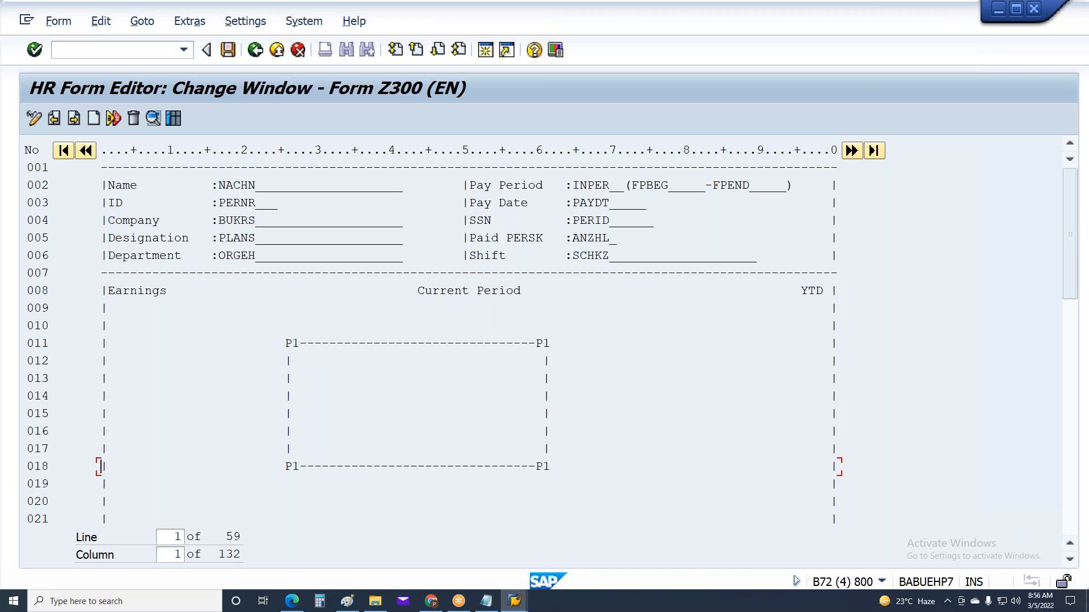
Step: Open the window overview for form Z300 and set window P1's start line to 9 and start column to 2
click(174, 119)
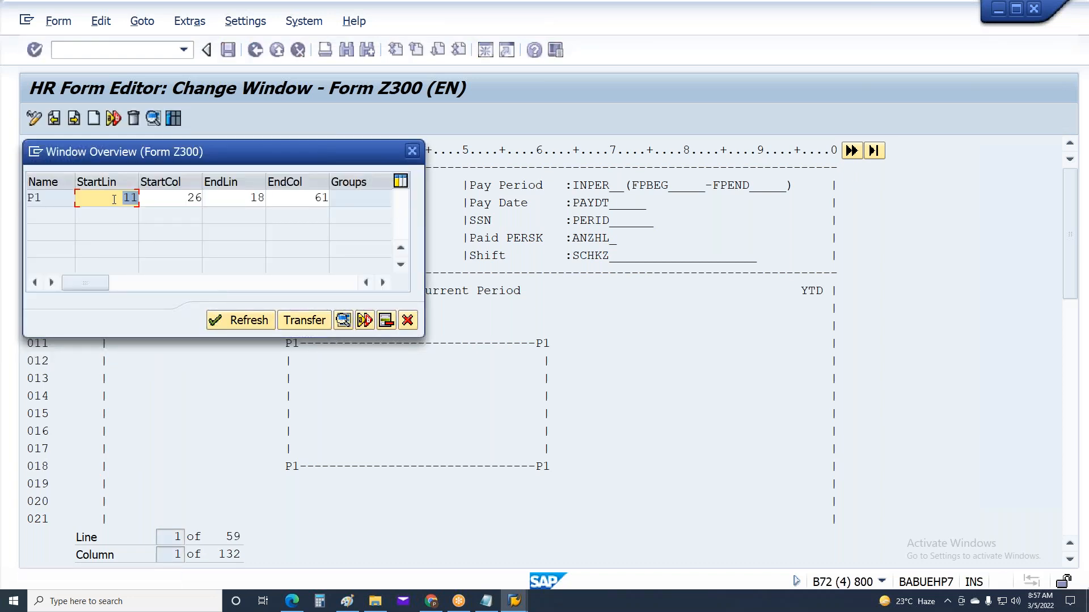
click(227, 198)
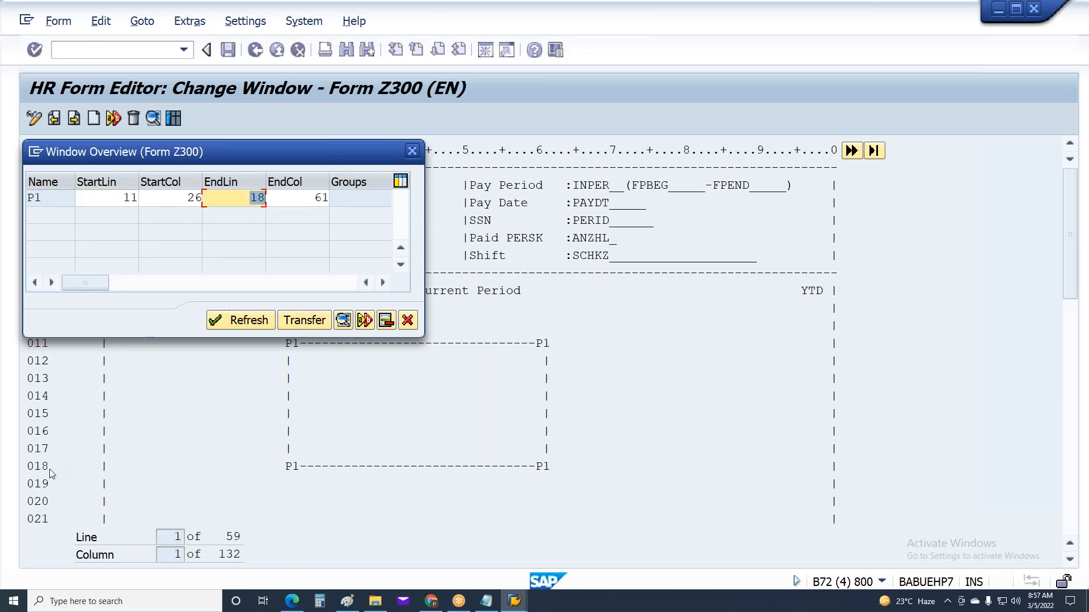
click(181, 196)
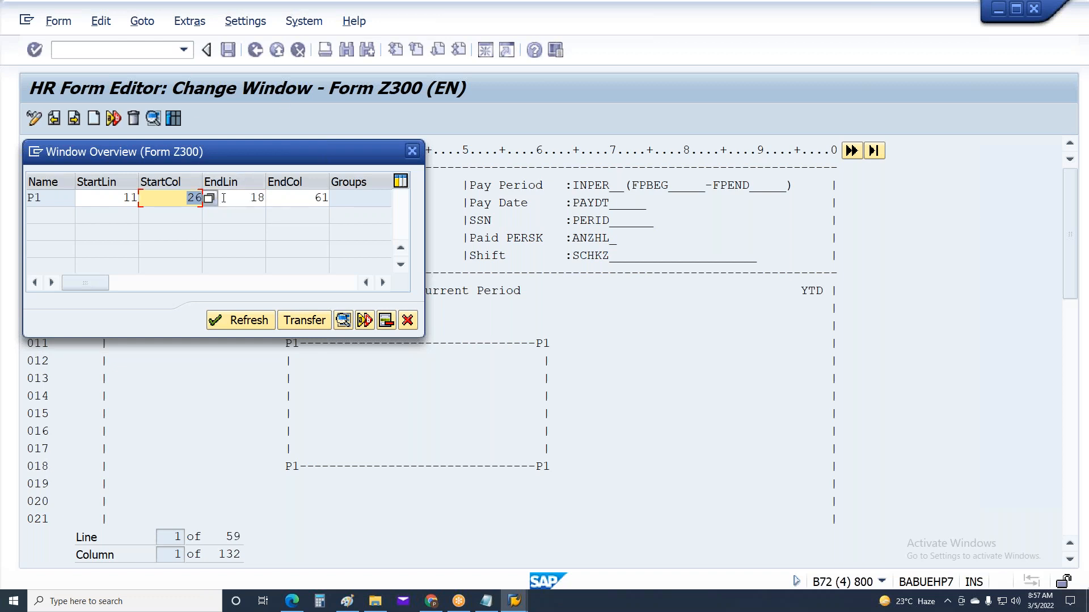
click(317, 198)
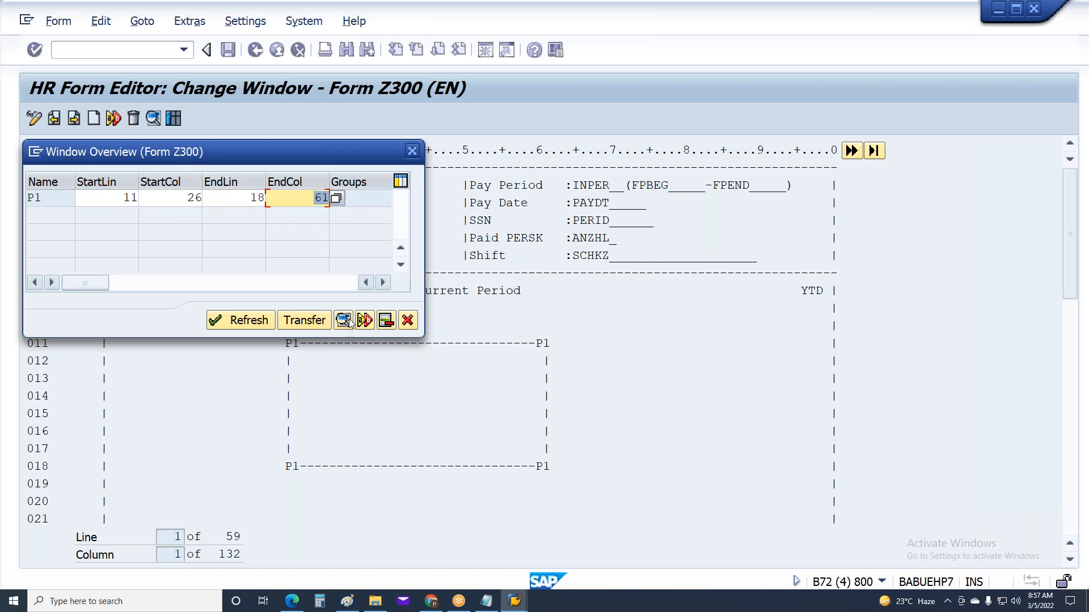
click(122, 198)
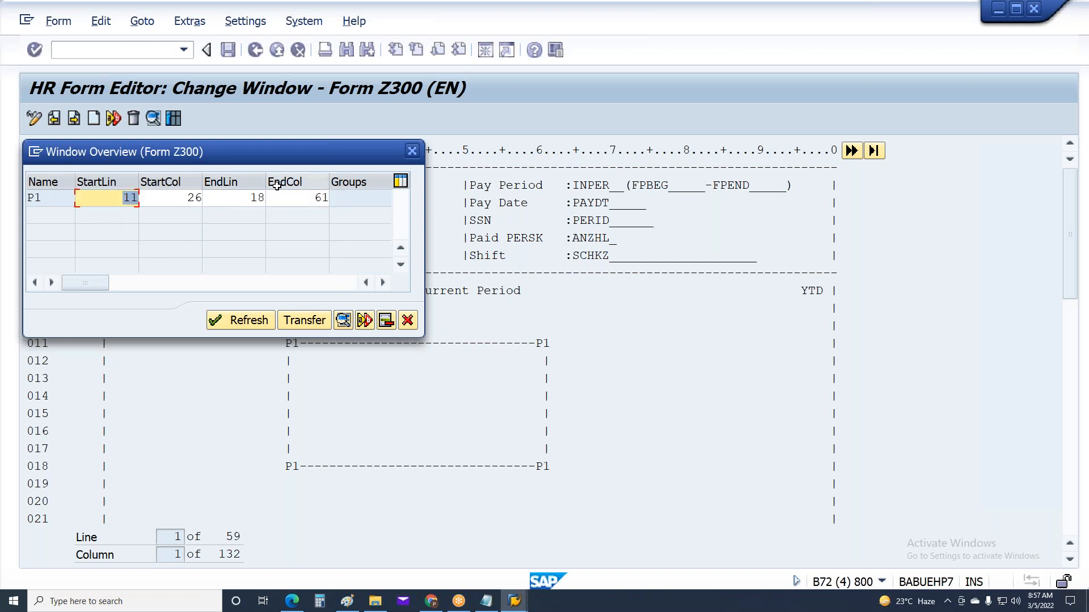
drag(262, 157, 544, 54)
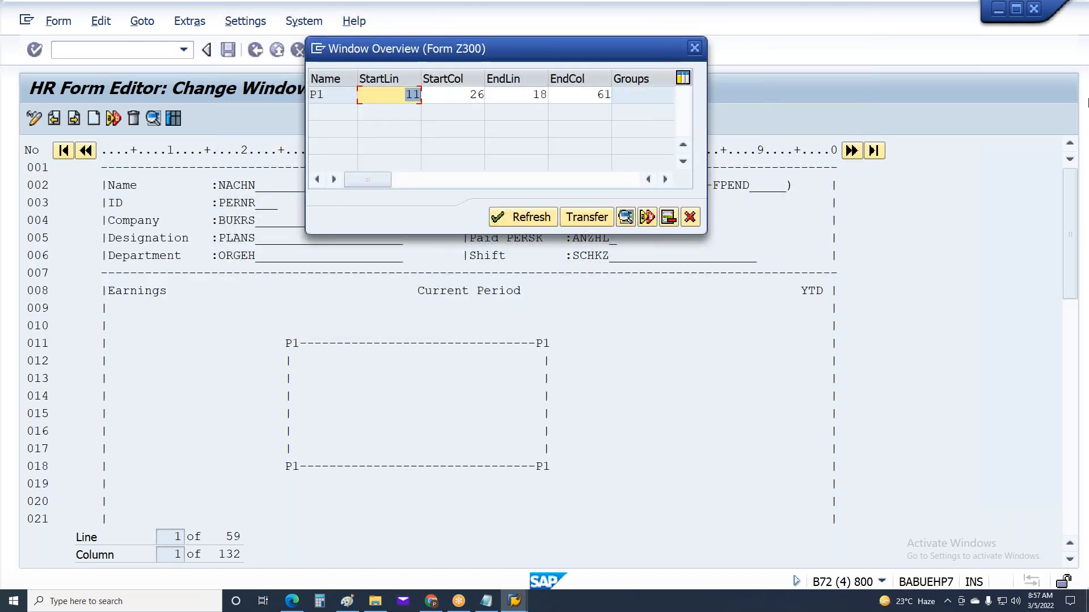
text(9)
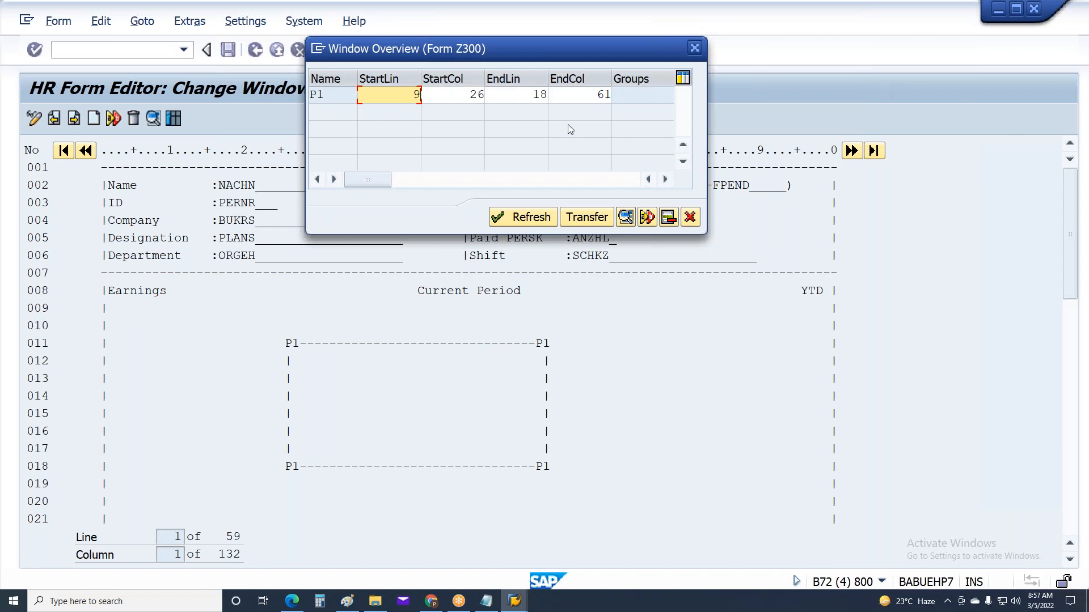
key(Tab)
drag(404, 96, 502, 96)
text(2)
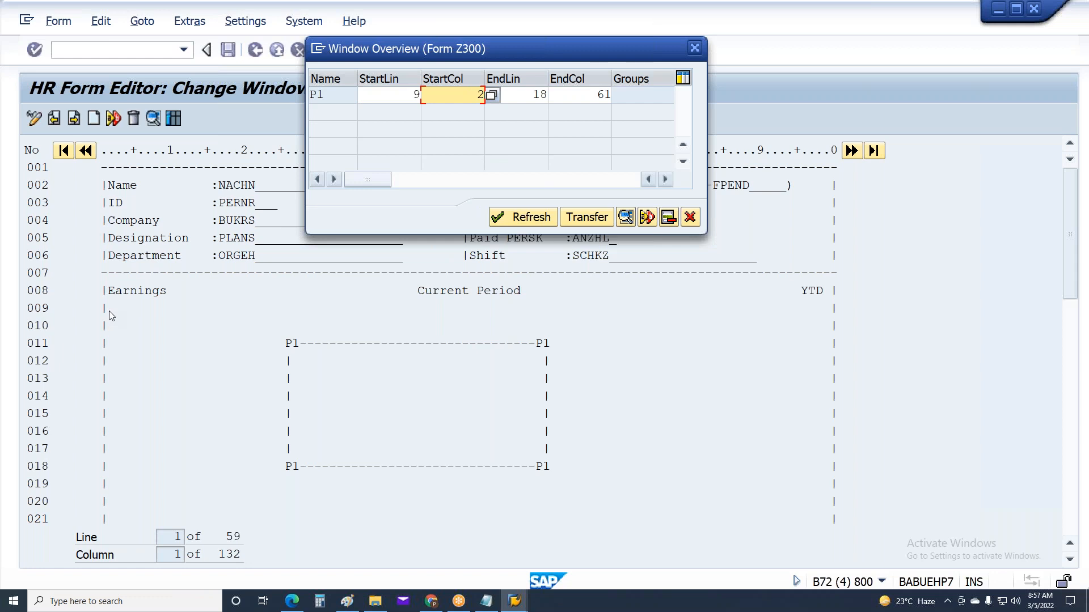
Step: Set window P1's end column to 99 and transfer the window dimensions into the form layout
key(Tab)
key(Tab)
key(BackSpace)
key(BackSpace)
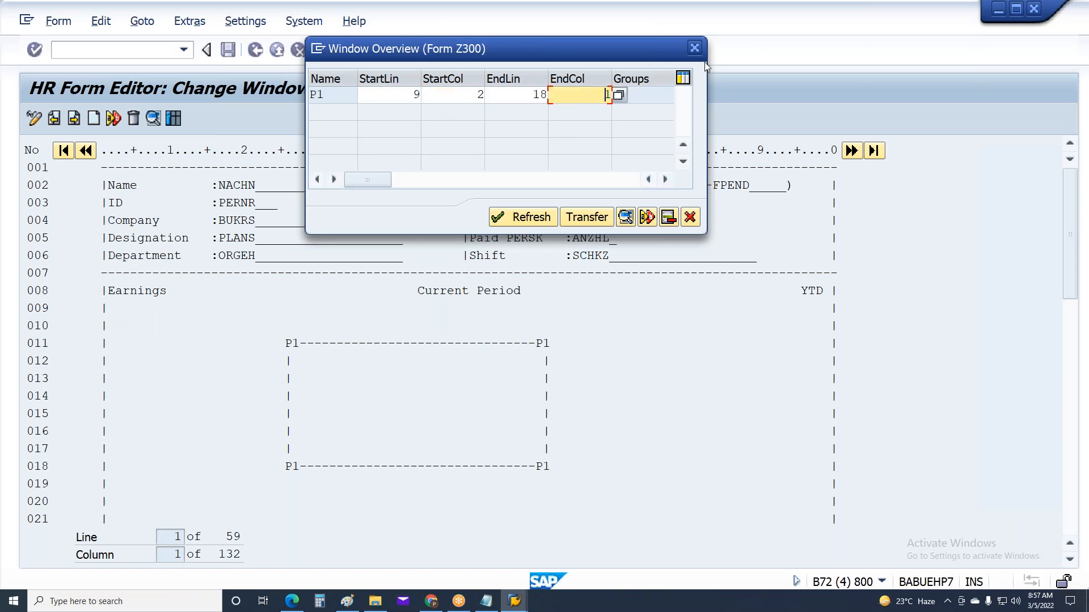
text(99)
drag(596, 94, 634, 100)
drag(476, 96, 495, 96)
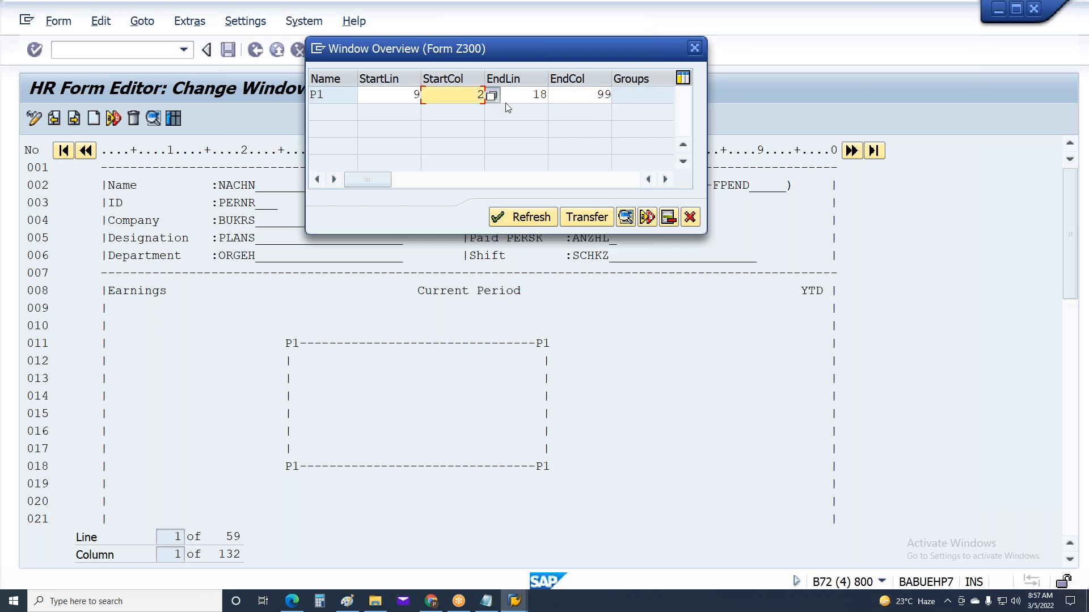
drag(595, 98, 638, 92)
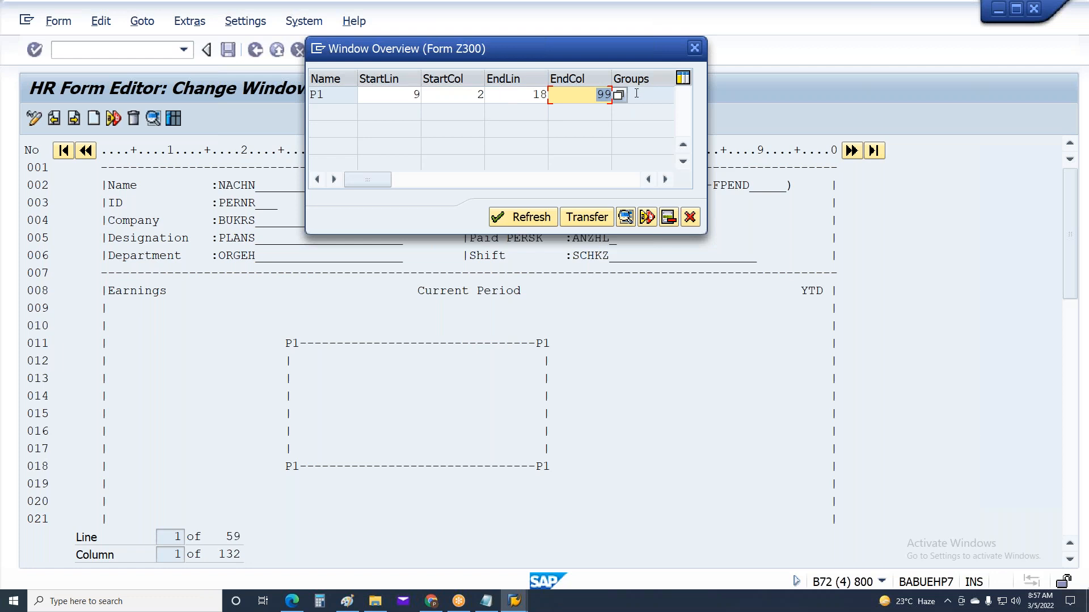
drag(531, 96, 610, 105)
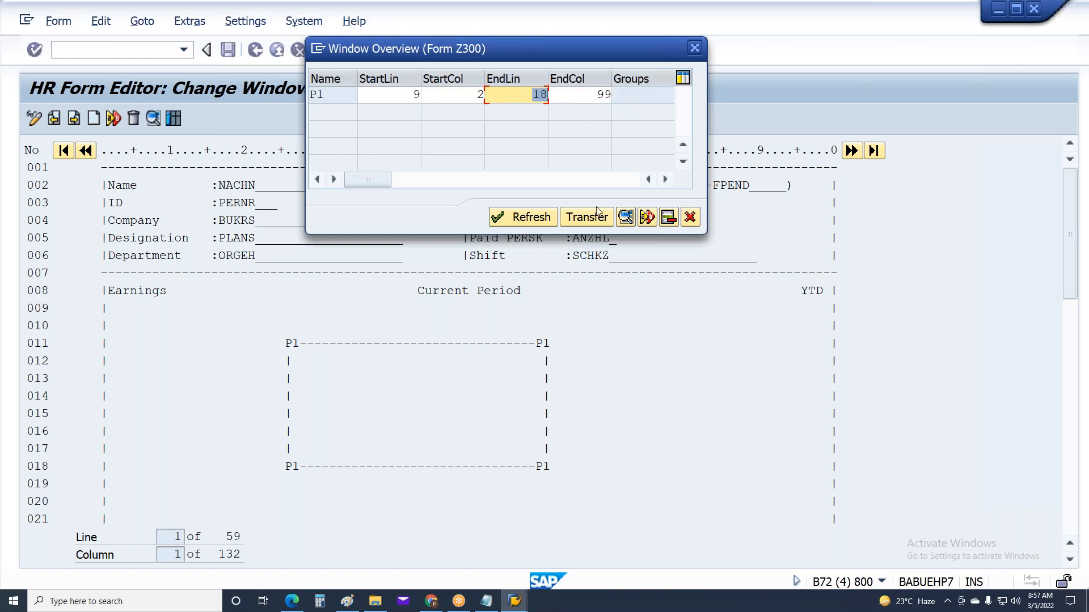
click(592, 219)
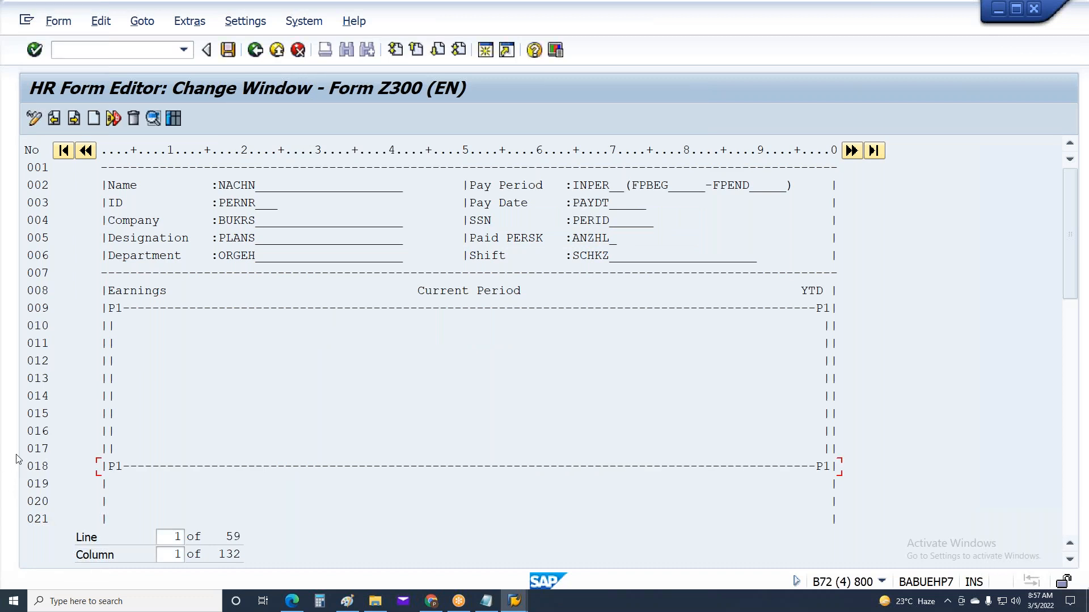
Step: Set window P1's end line to 24 so it reaches the bottom of the Earnings section, and transfer it
scroll(138, 525, down, 3)
text(22)
key(Return)
click(111, 203)
click(172, 119)
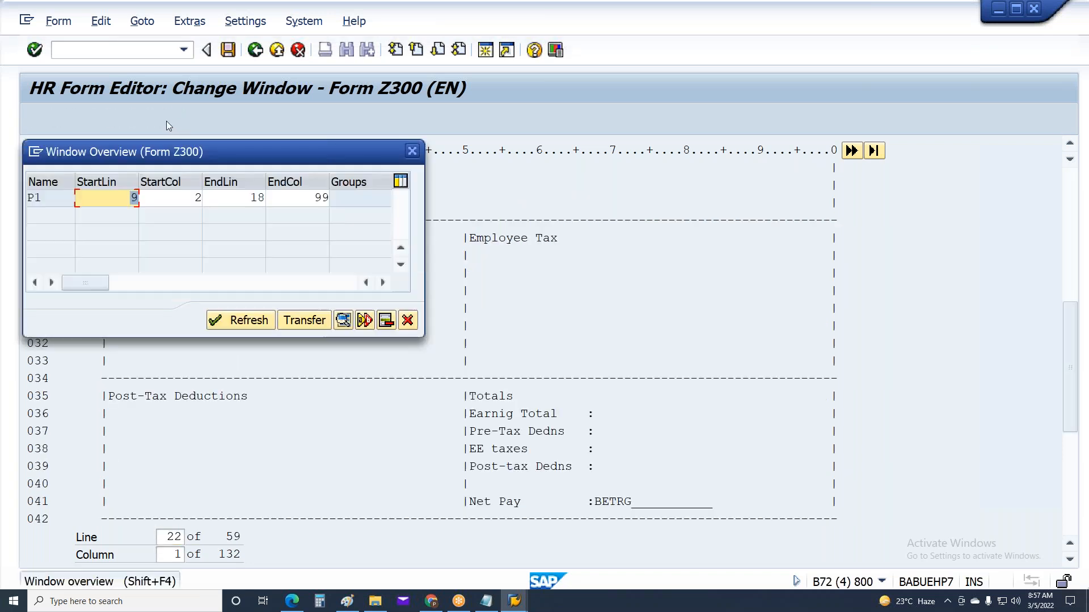
click(249, 199)
double_click(249, 200)
text(24)
click(309, 321)
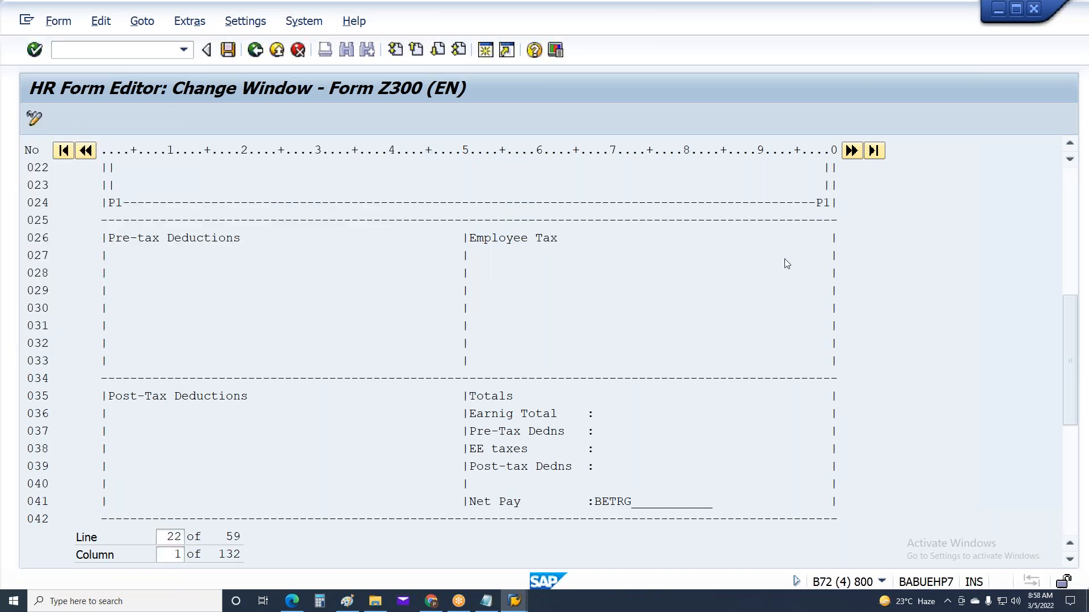
Step: Create window PR in the Pre-tax Deductions section, spanning lines 27 to 33 up to the Employee Tax divider
click(109, 254)
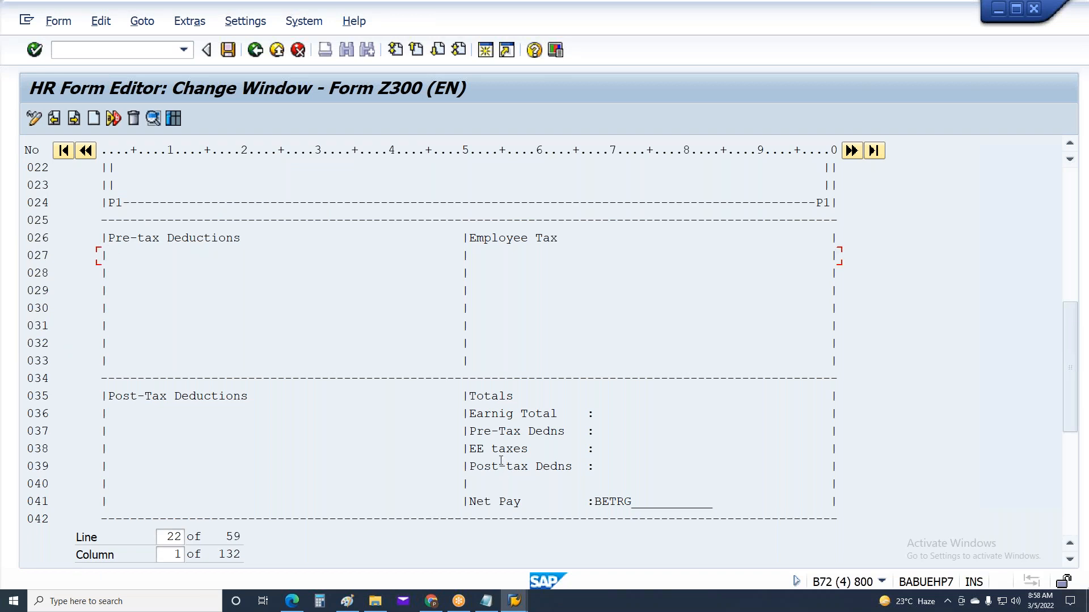
click(93, 118)
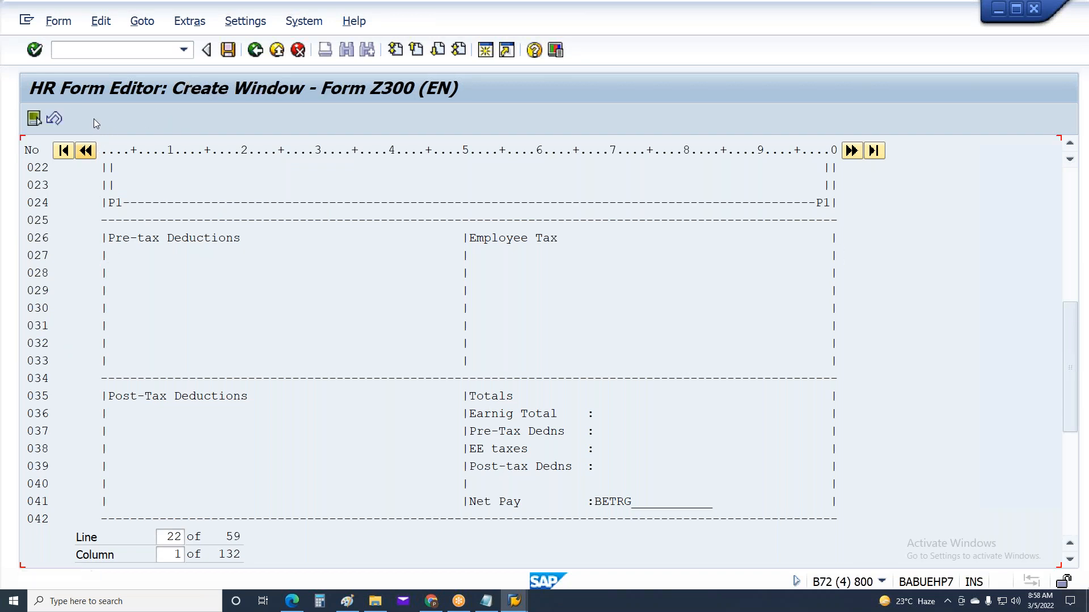
click(458, 363)
click(34, 118)
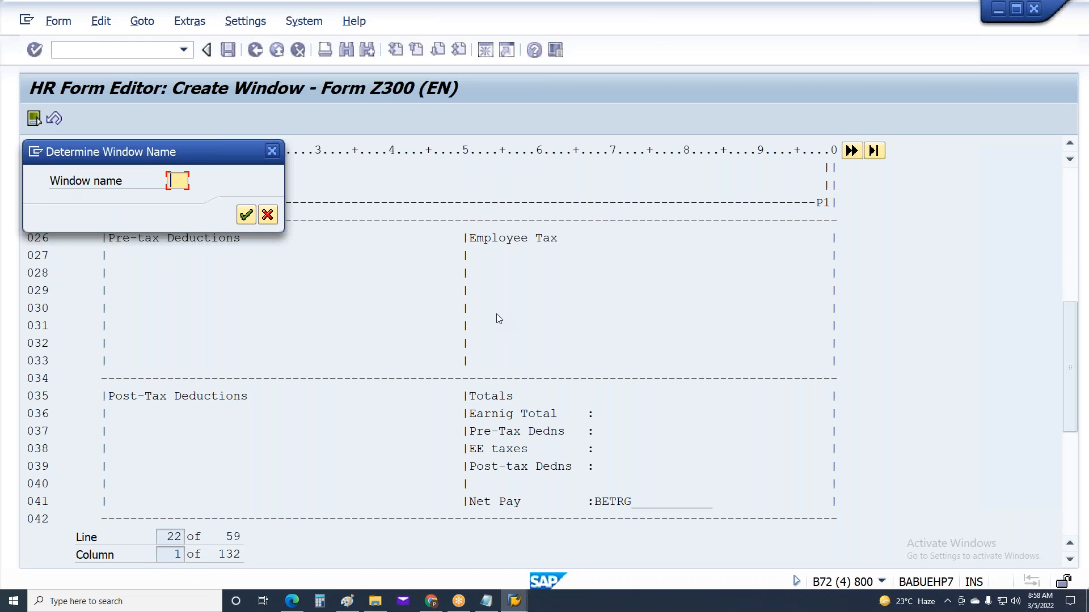
text(PR)
click(247, 215)
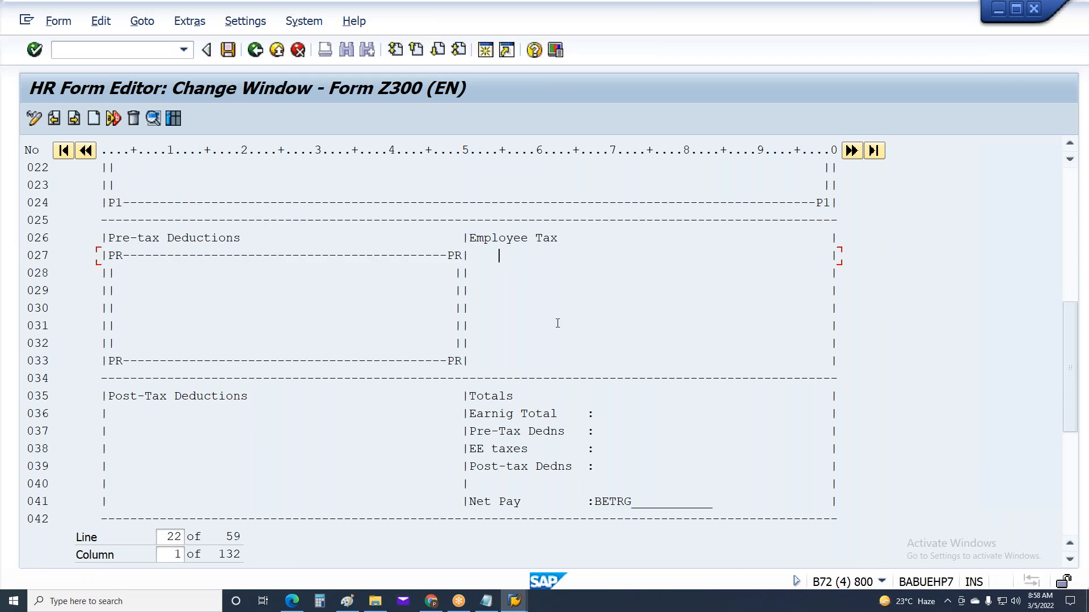
Step: Create window TX in the Employee Tax section, spanning lines 27 to 33 and about columns 55 to 96
key(F5)
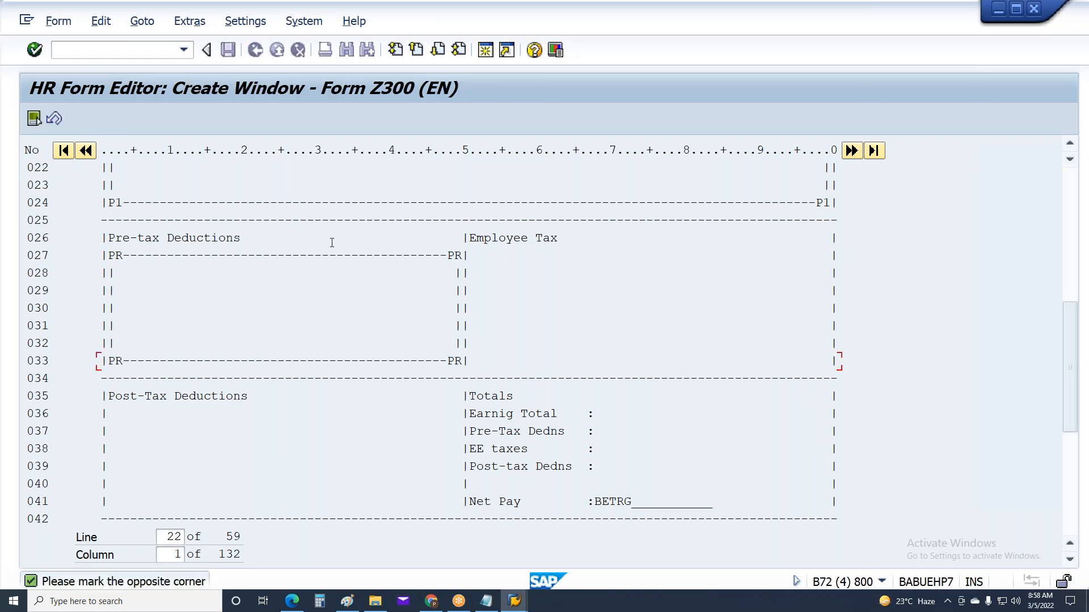
click(33, 119)
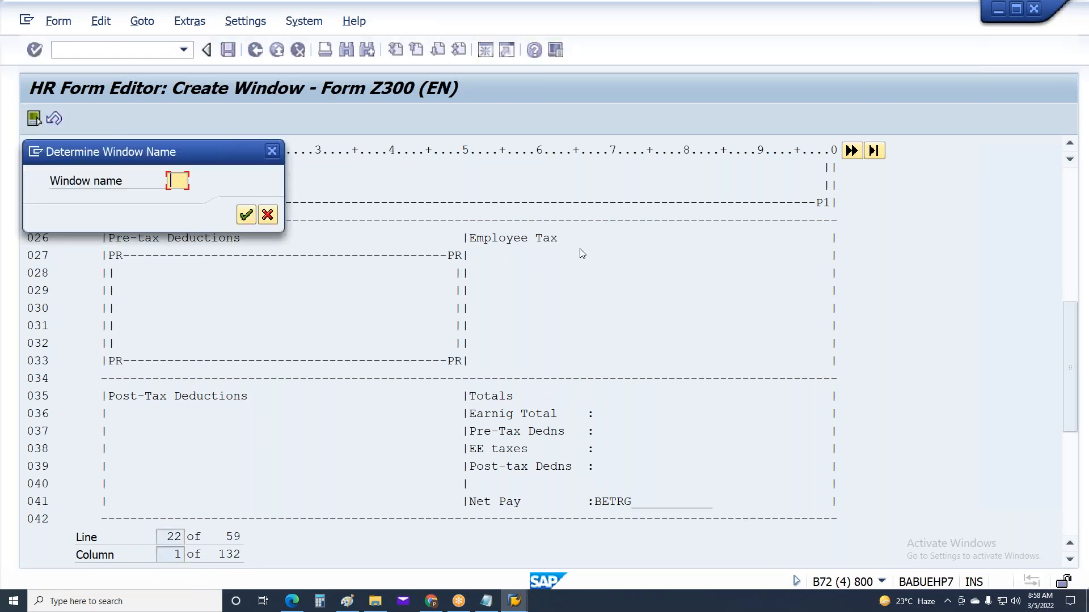
text(TX)
key(Return)
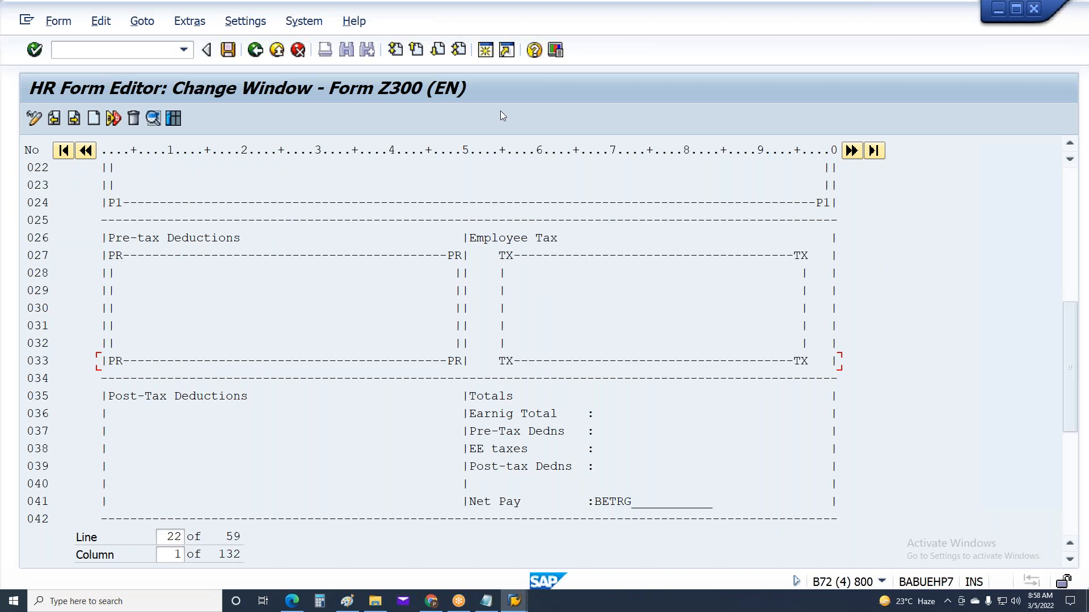
Step: Set window TX's start column to 51 and end column to 99 in the window overview, and transfer the dimensions
click(174, 118)
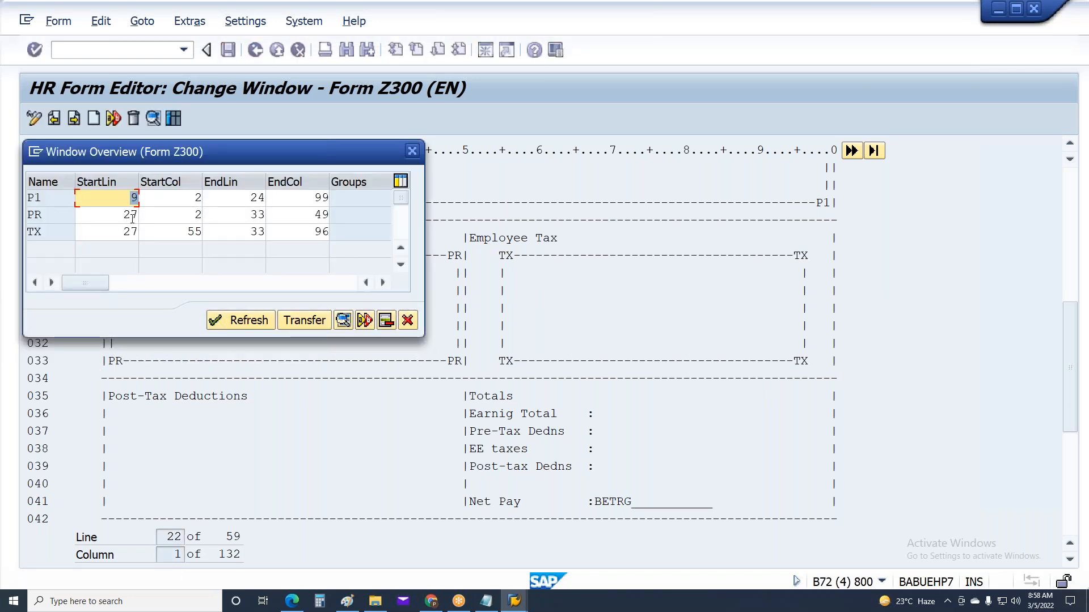
click(193, 217)
click(197, 234)
double_click(196, 234)
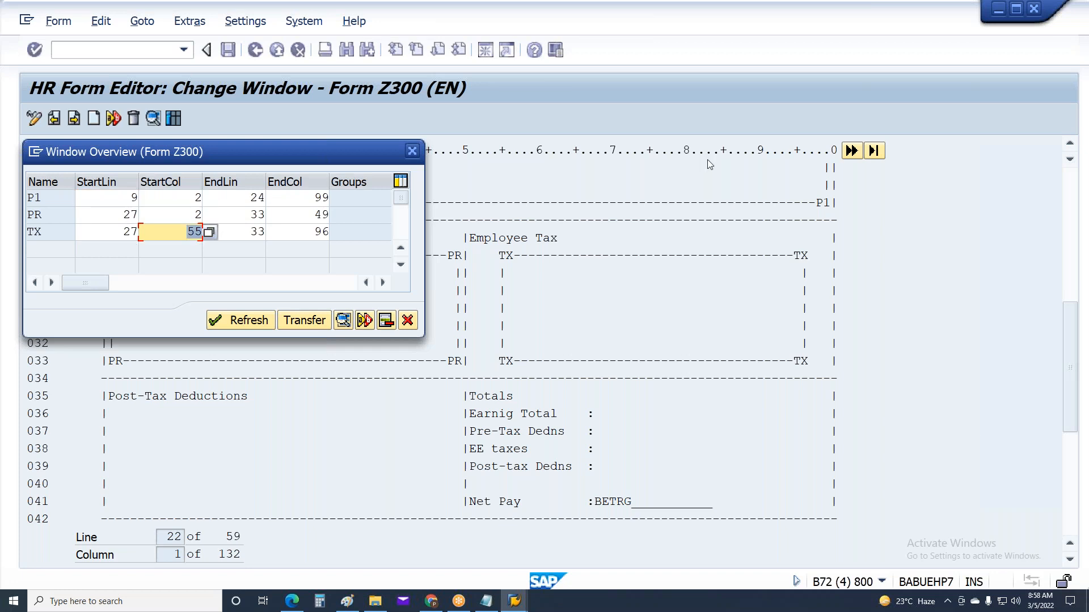
text(51)
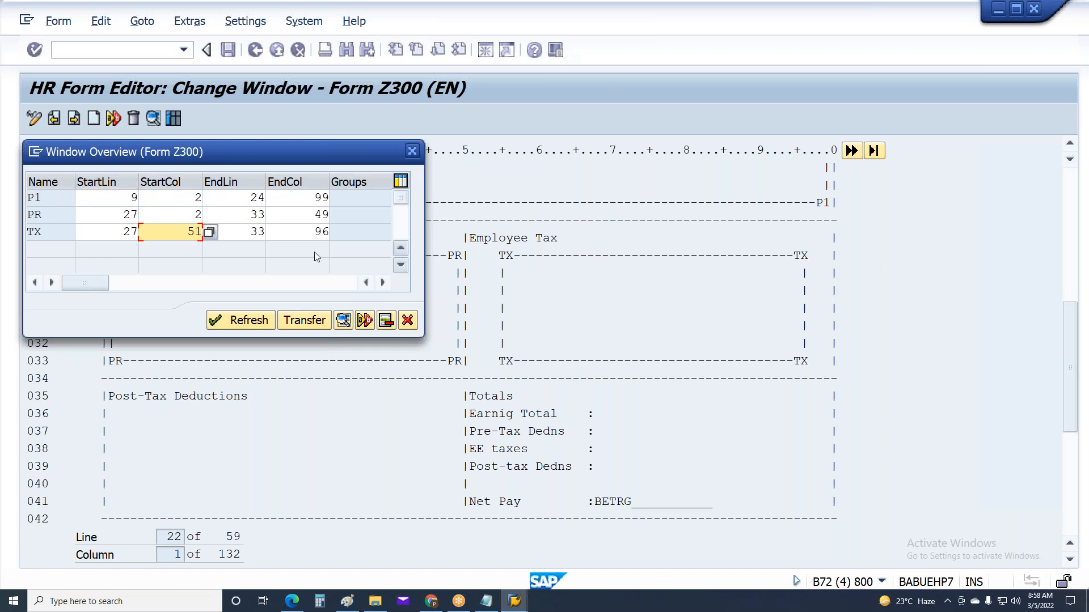
key(Tab)
key(Tab)
text(99)
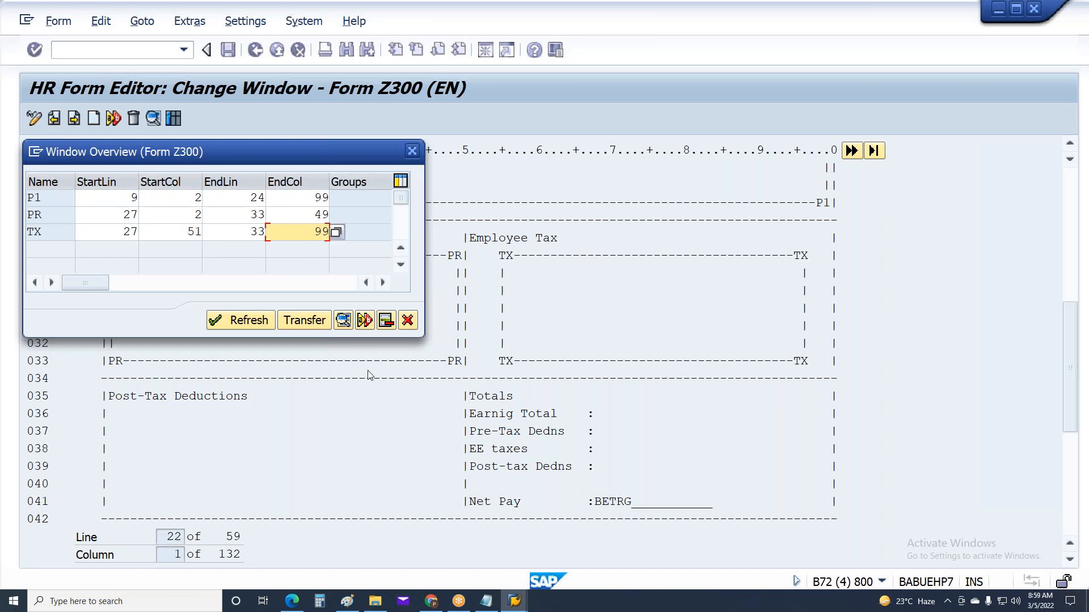
click(316, 325)
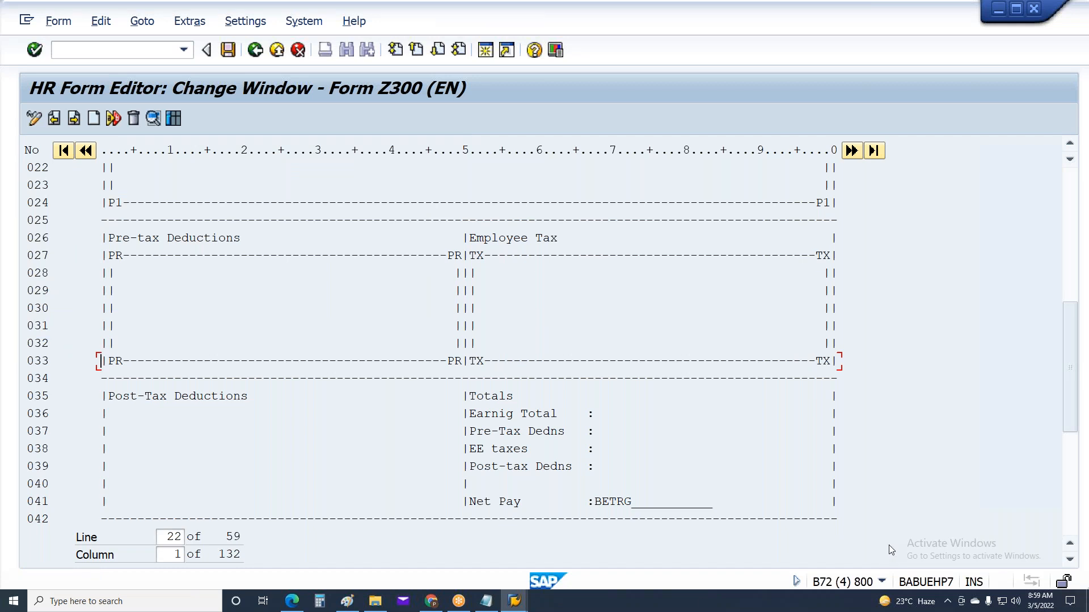
Step: Create window PT in the Post-Tax Deductions section, spanning lines 36 to 41 up to the Totals divider
click(111, 413)
click(94, 120)
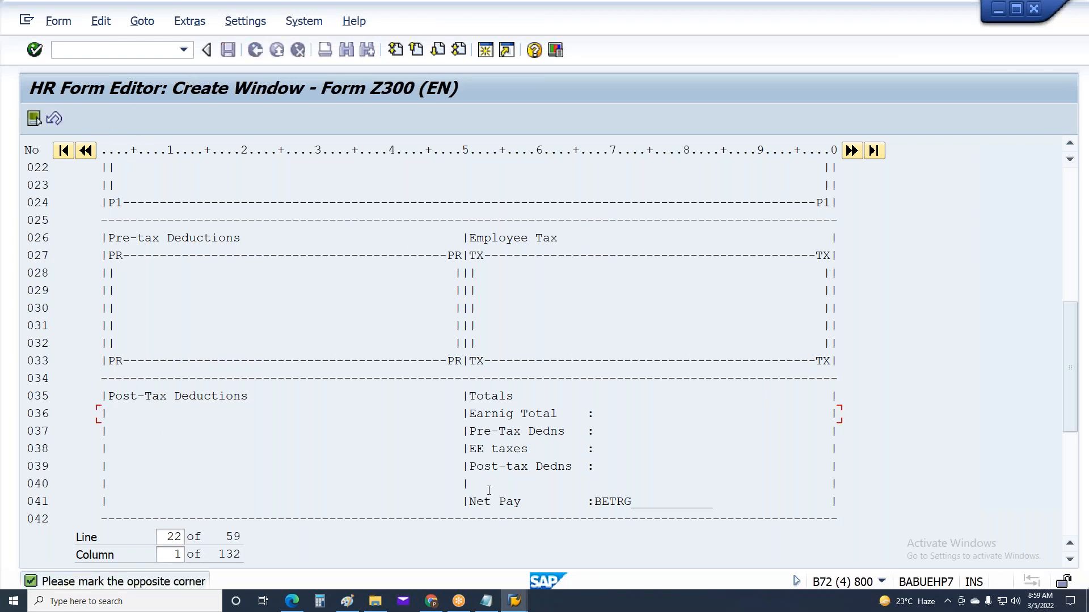
click(457, 502)
click(54, 118)
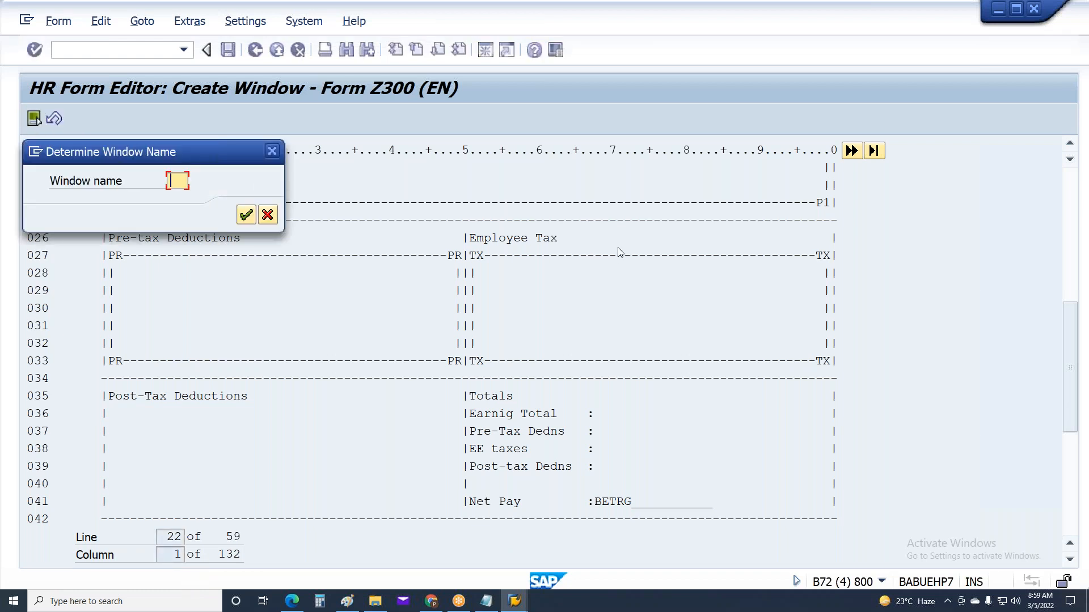
text(PT)
click(245, 215)
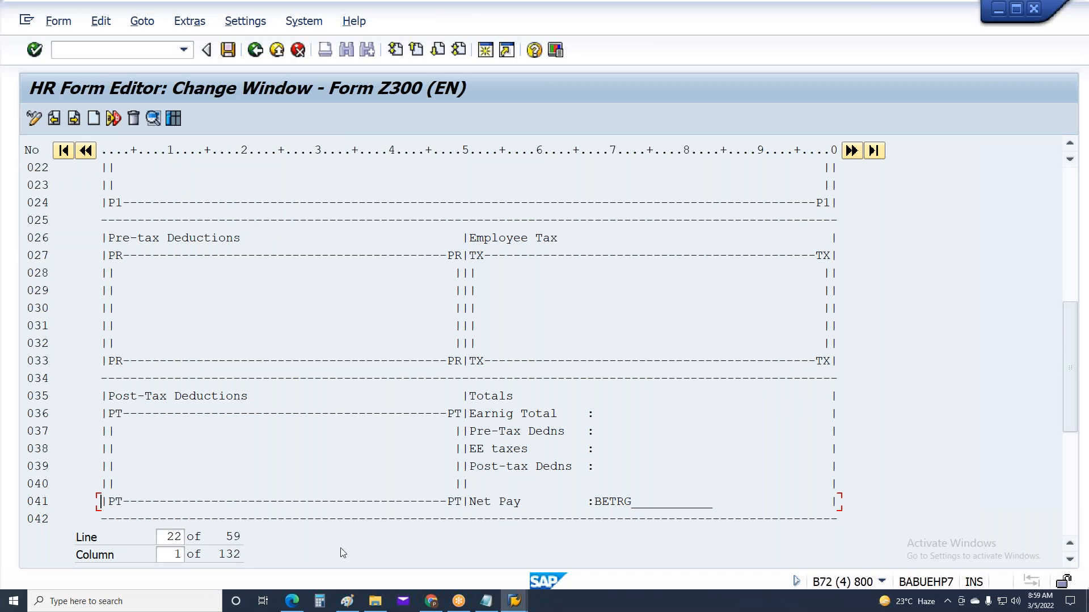
Step: Create window BN below the Bank name header row, spanning lines 44 to 46 across the full form width
double_click(170, 538)
text(43)
key(Return)
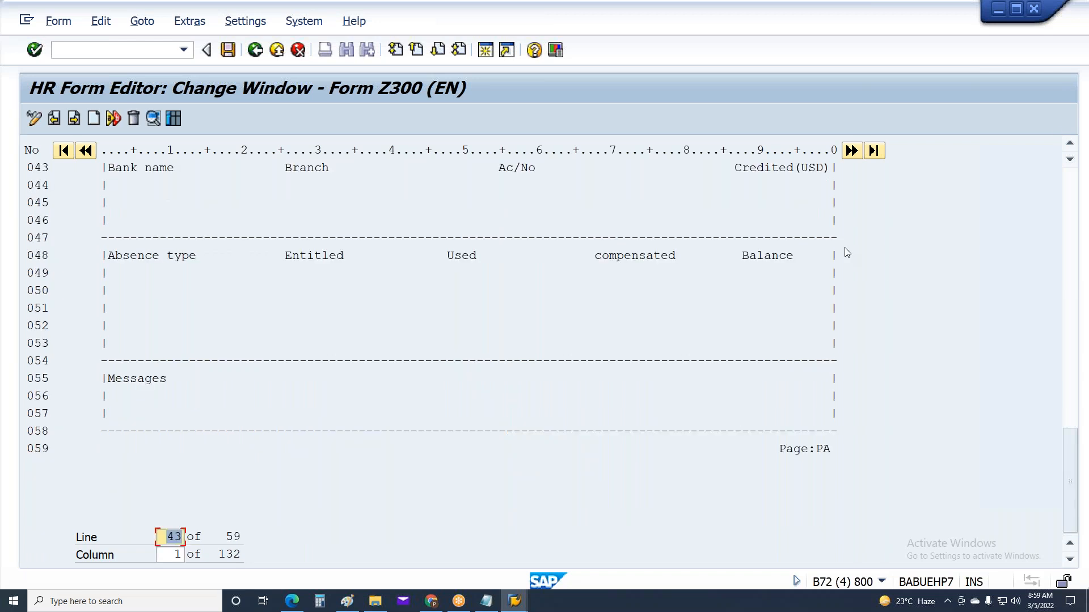
click(114, 187)
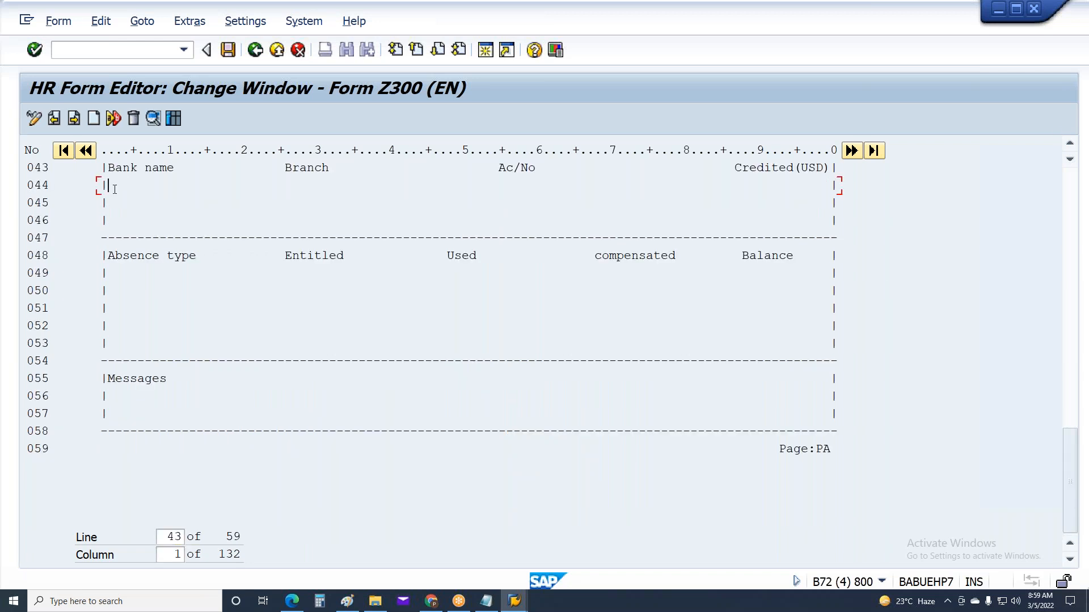
click(95, 119)
click(823, 220)
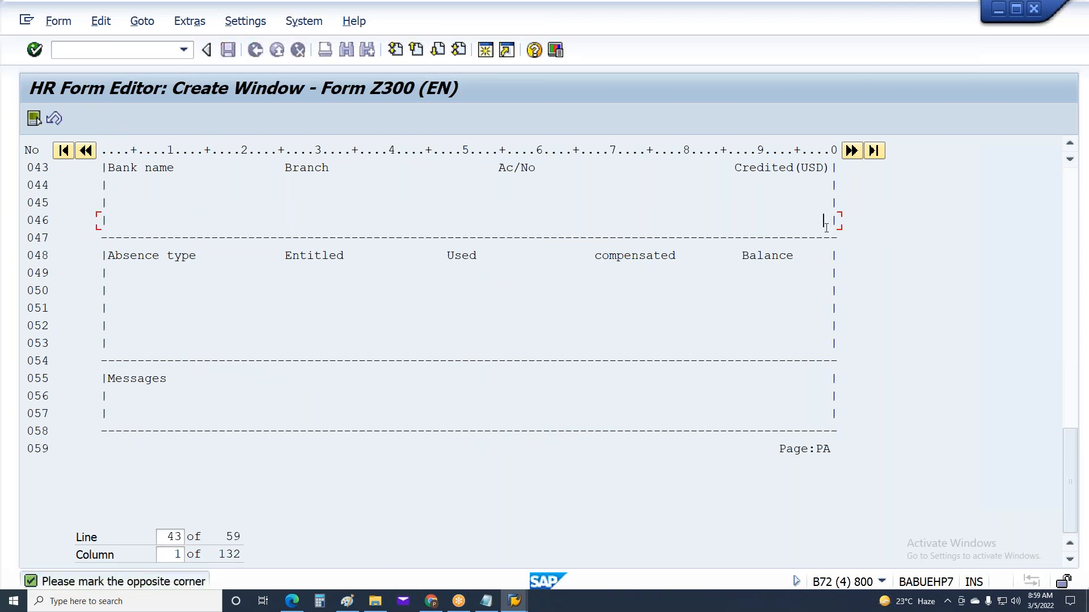
click(34, 118)
text(BN)
key(Return)
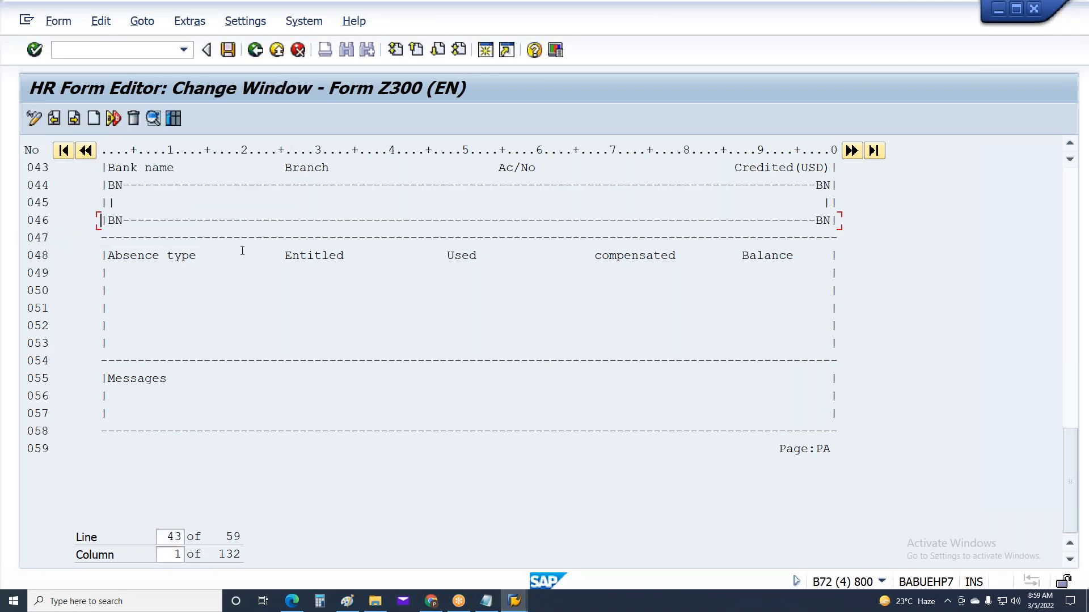
Step: Create window AB below the Absence type header row, spanning lines 49 to 53 across the full form width
click(108, 273)
click(94, 118)
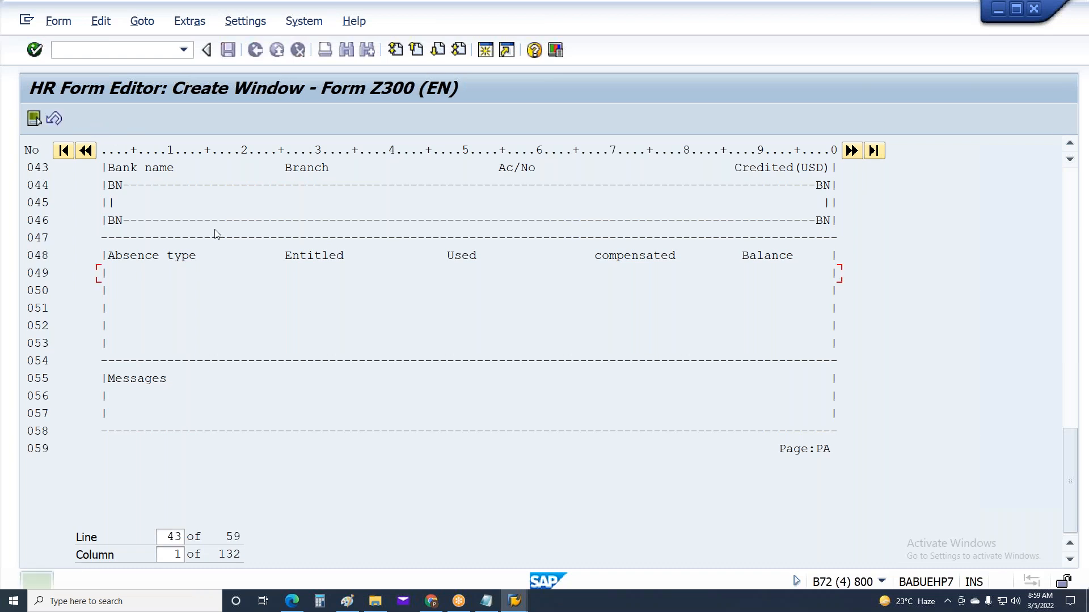
click(824, 343)
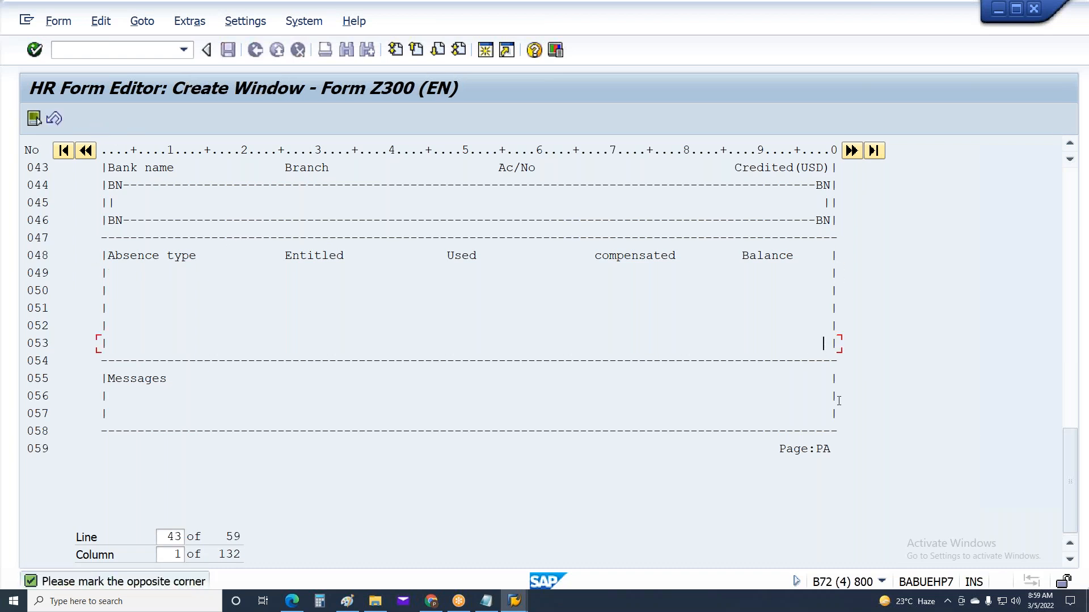
click(34, 119)
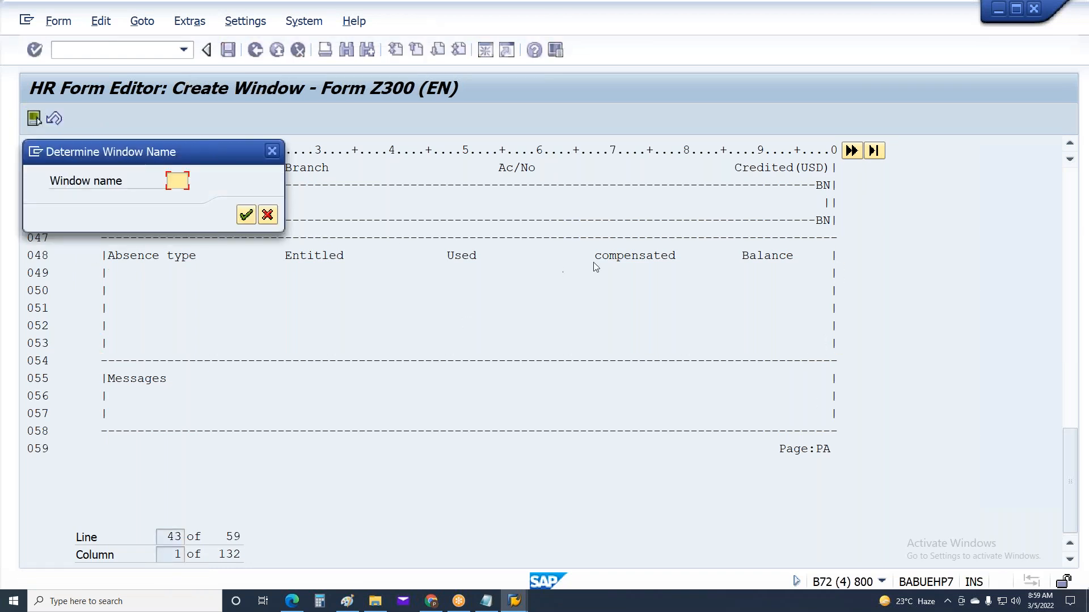
text(AB)
key(Return)
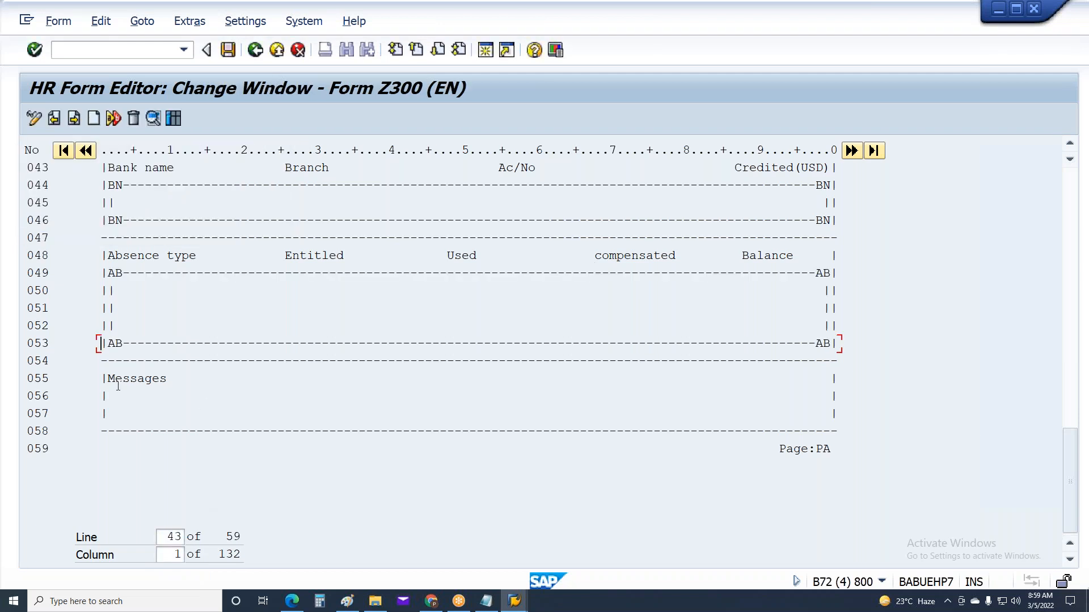
Step: Create window MS in the Messages section, spanning lines 56 to 57 across the full form width
click(94, 120)
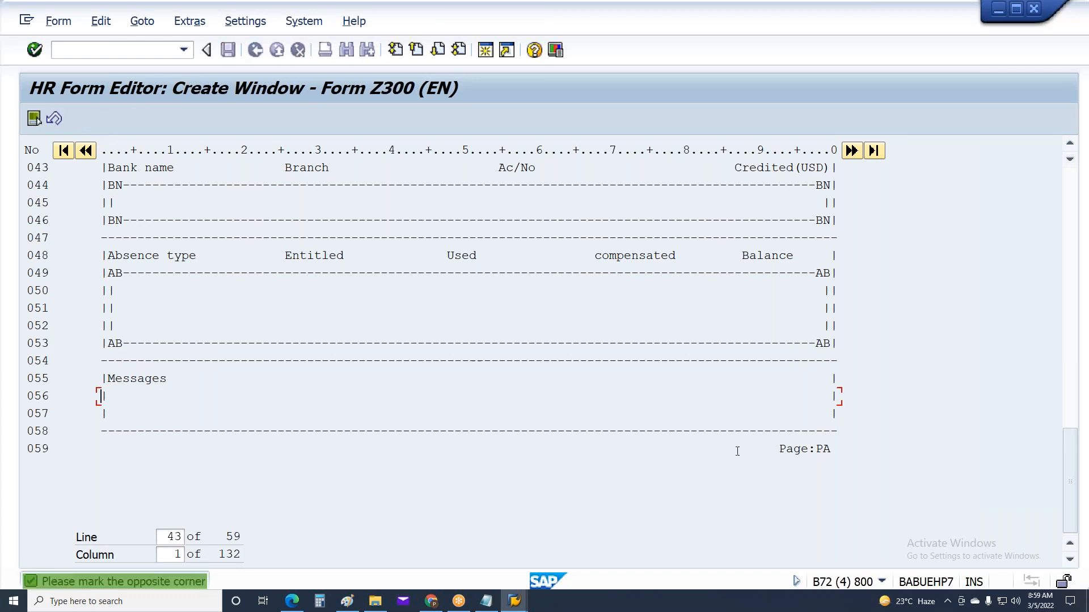
click(824, 413)
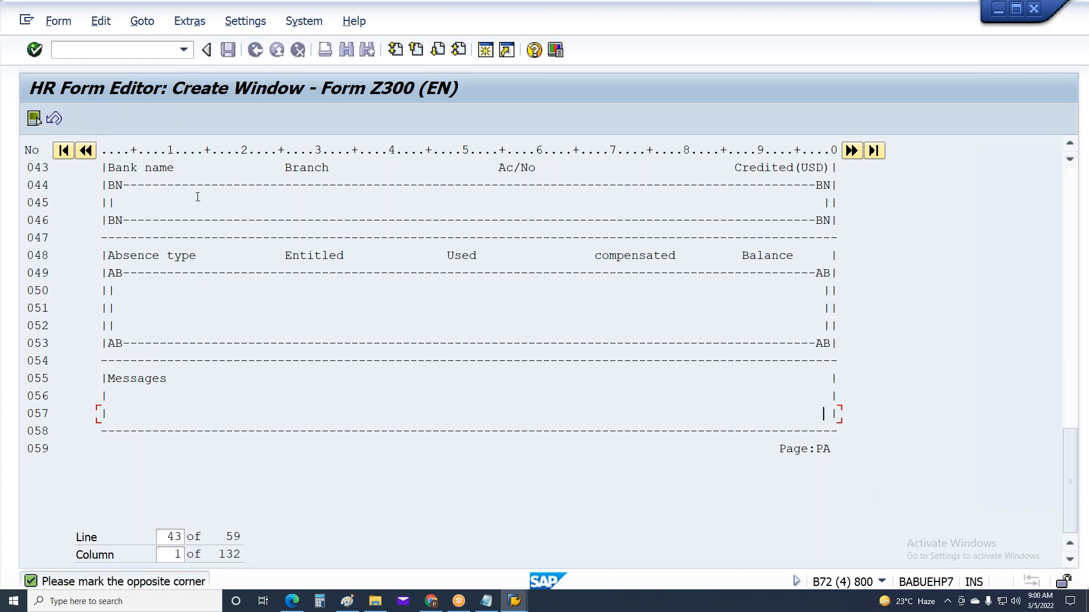
click(34, 118)
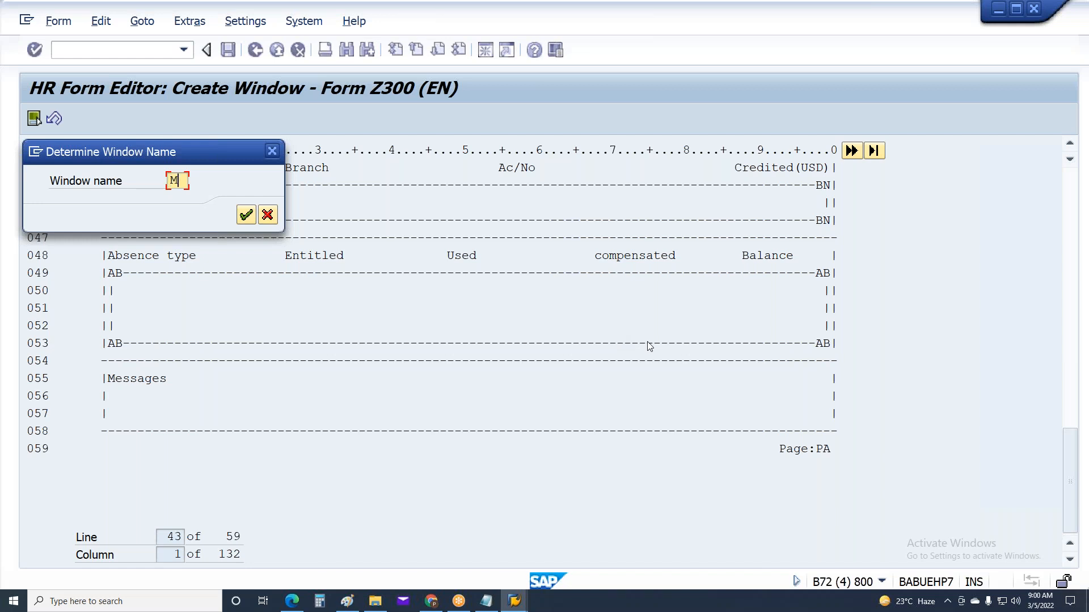
text(BD)
key(Return)
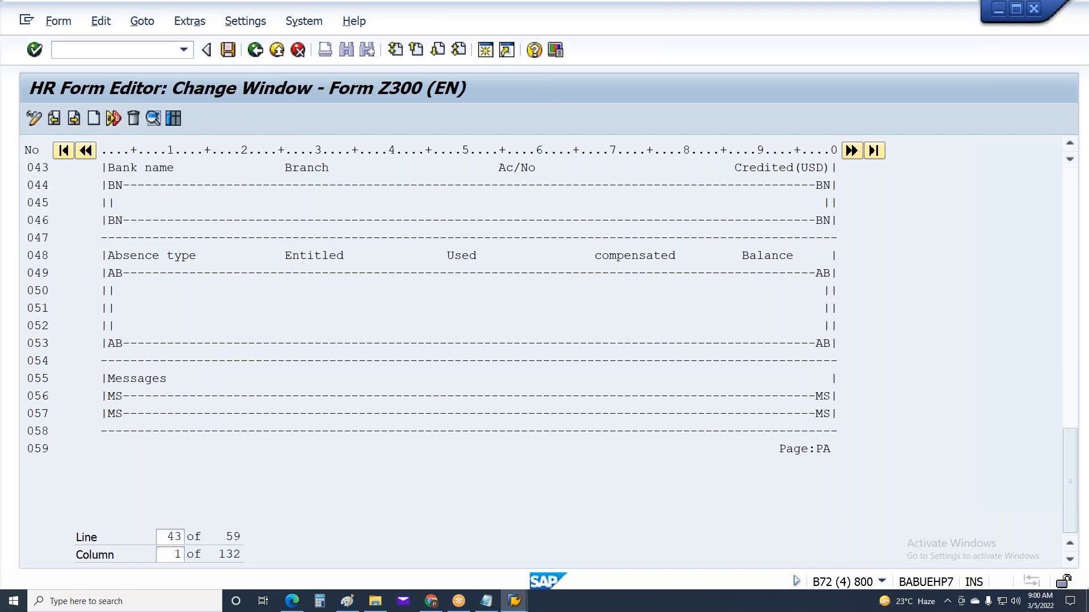
Step: Save form Z300 with the newly created windows
key(Page_Up)
key(Page_Up)
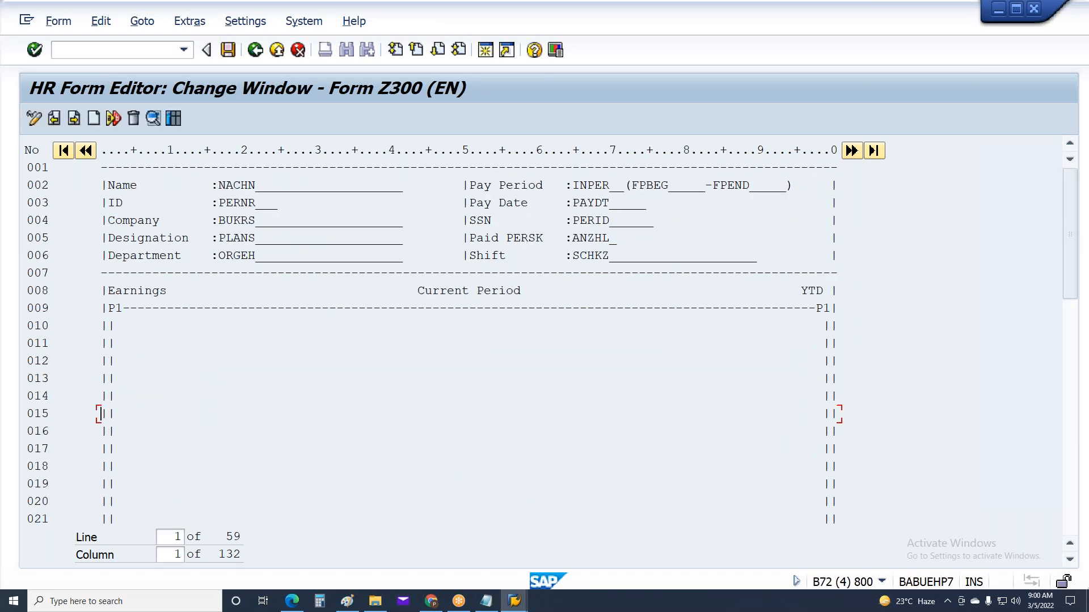
key(Page_Down)
key(Page_Down)
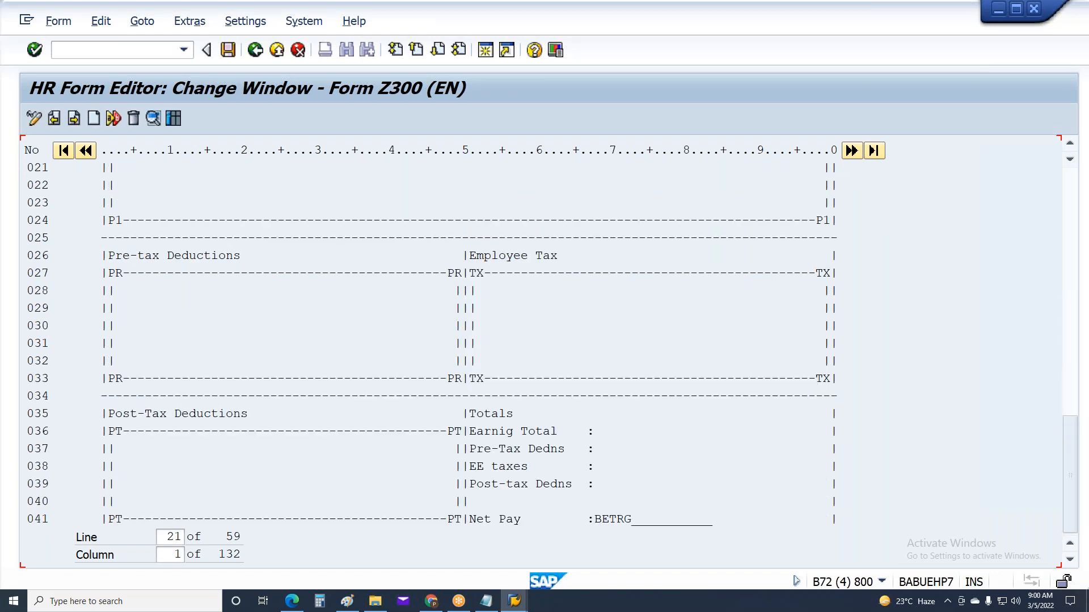
key(Page_Up)
key(Page_Up)
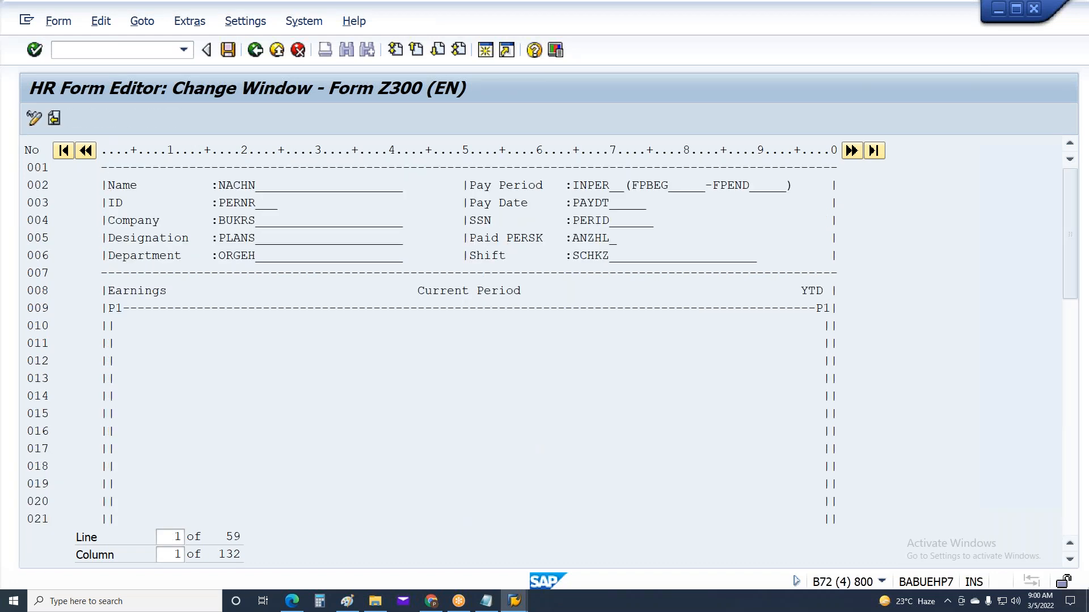
key(ctrl+s)
key(Return)
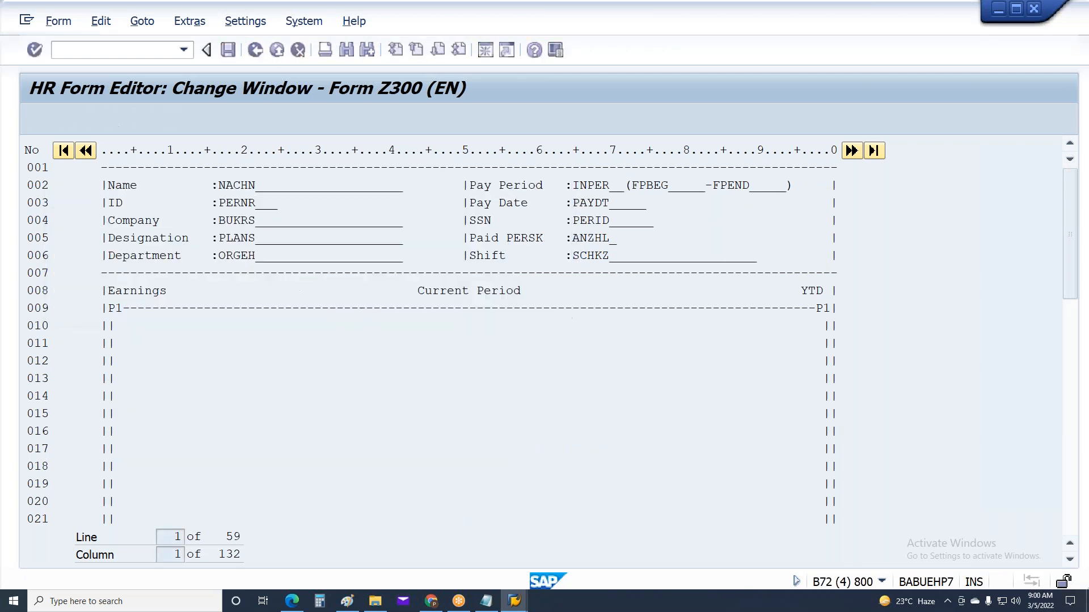
Step: Review the start and end lines and columns of all windows in the window overview, and transfer them
click(174, 119)
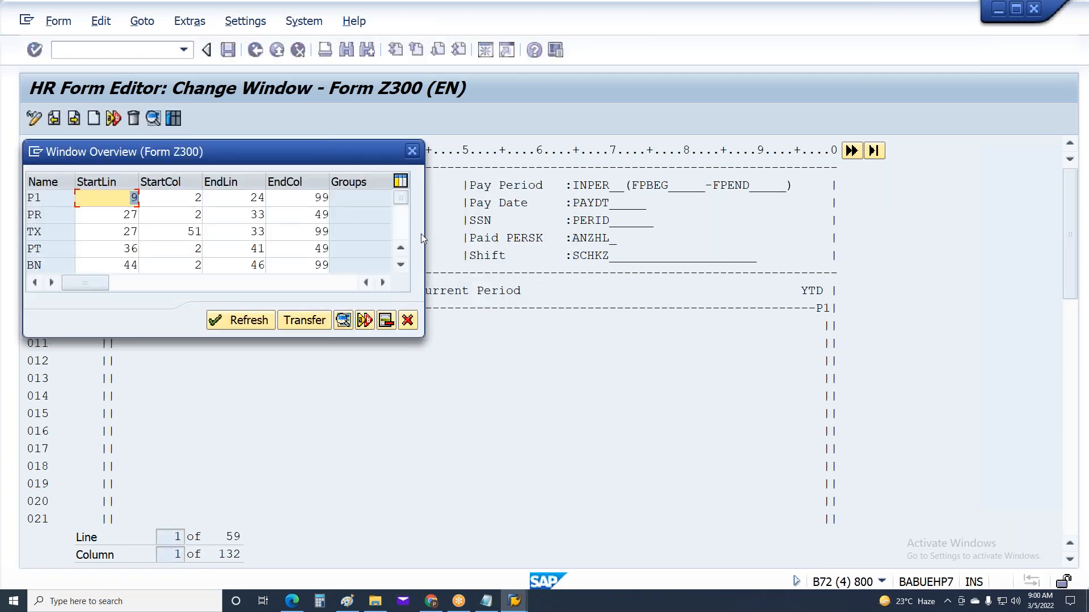
click(408, 230)
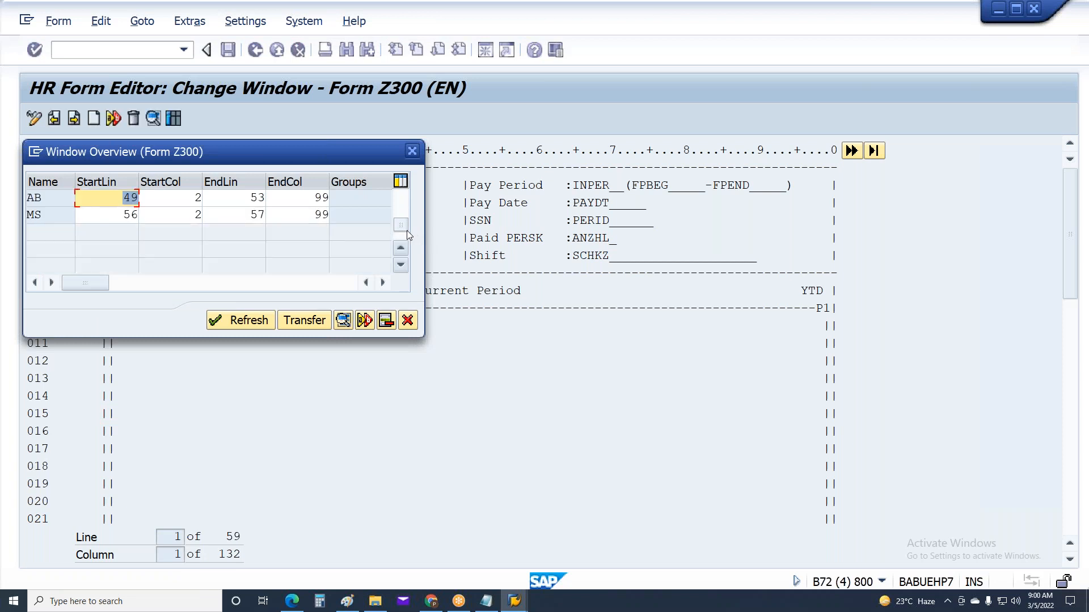
click(406, 200)
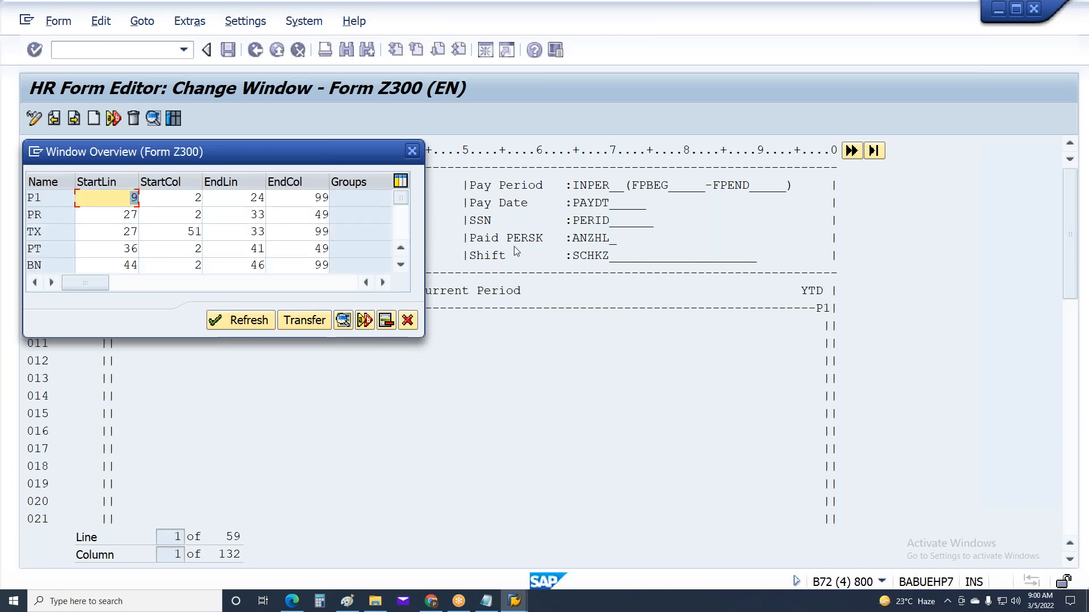
click(306, 321)
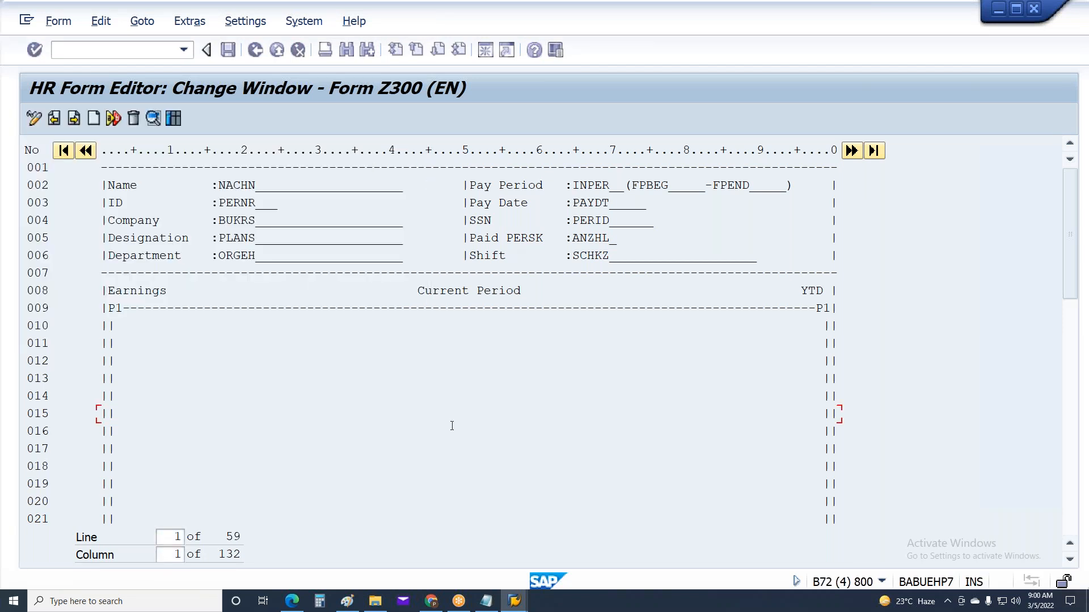
Step: Save form Z300 again and return to the form editor's initial screen
key(ctrl+s)
key(F3)
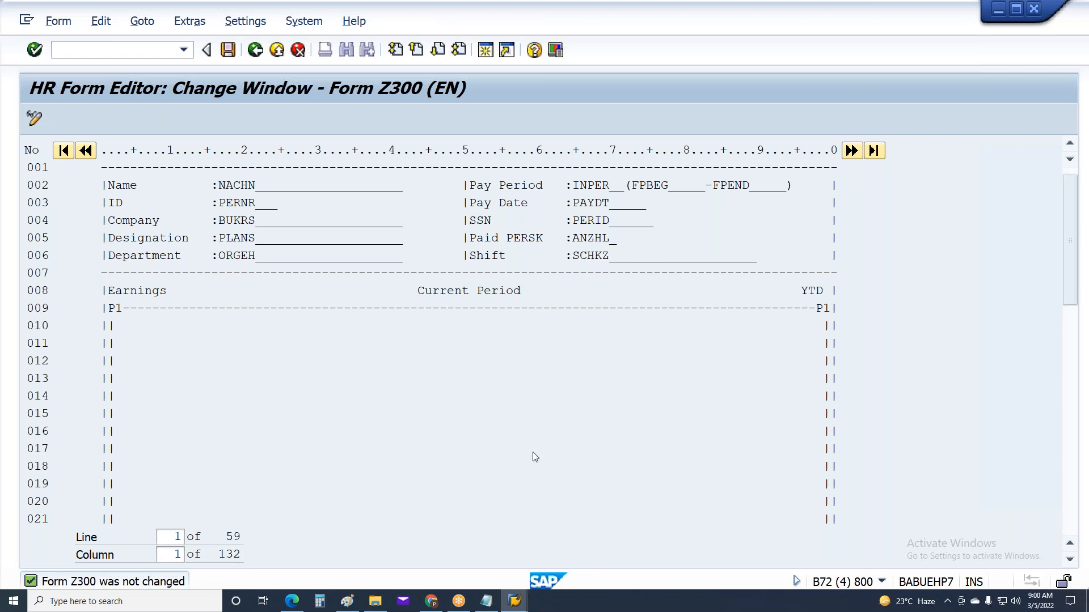
click(1070, 330)
click(1070, 440)
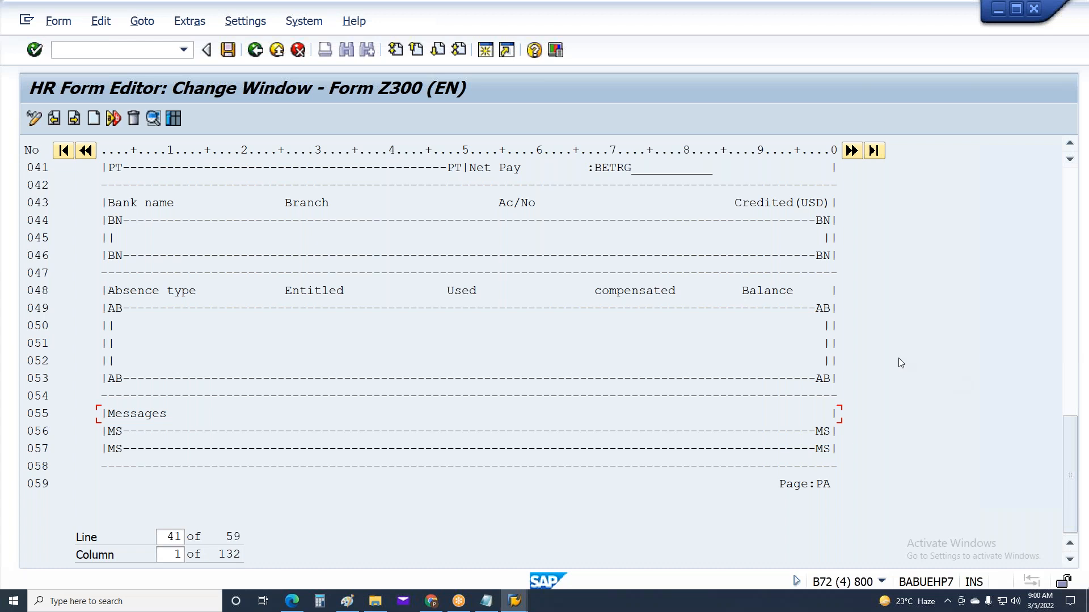
key(F3)
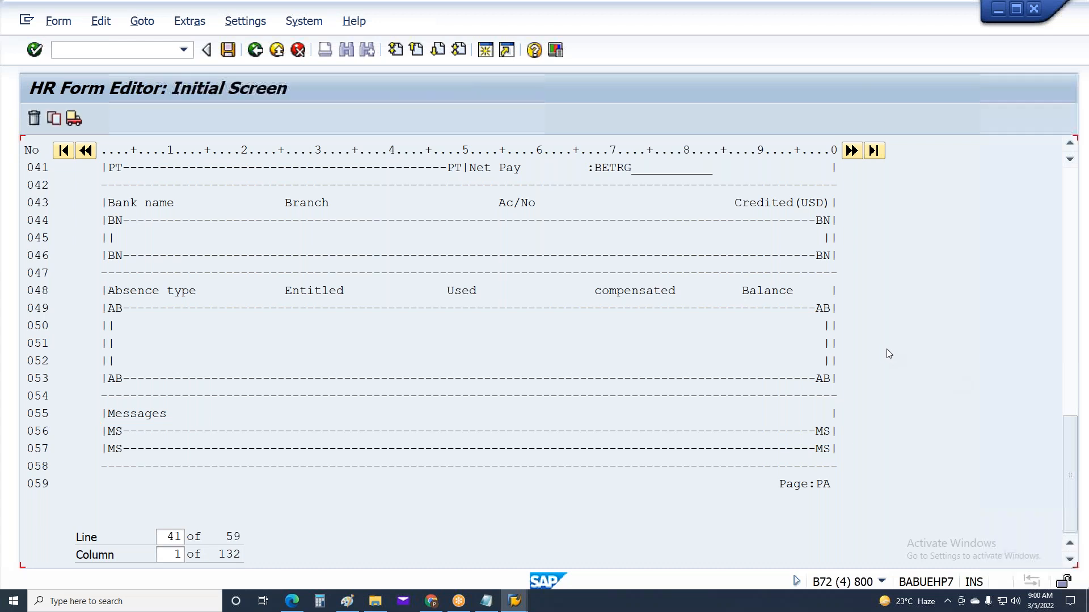
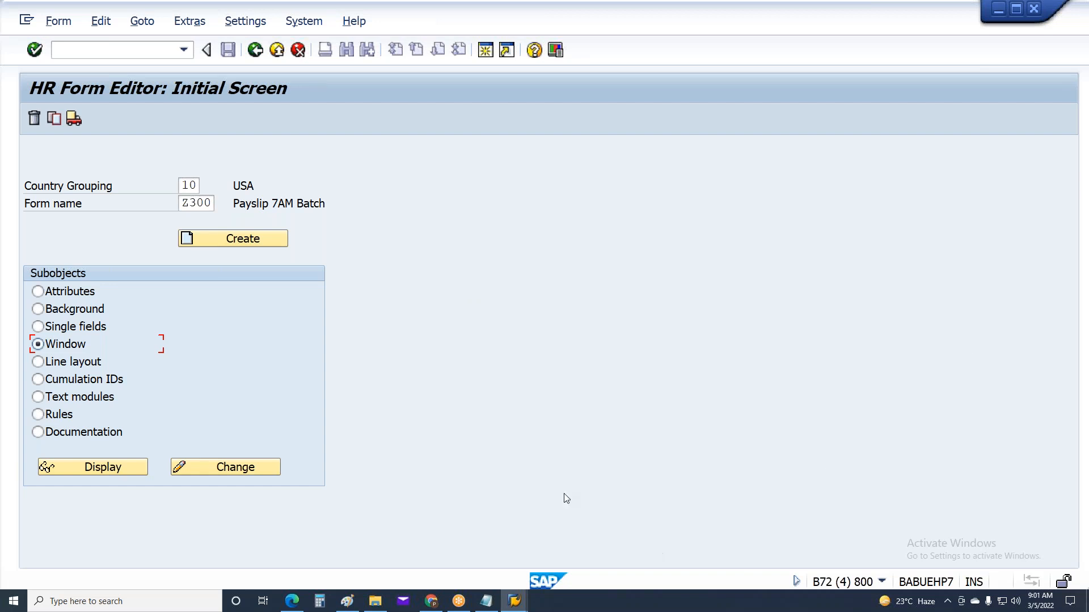
Step: Switch to Notepad and add the sample line "3 WWWW TEXT Splist NUM AMT" below the line Layout note
click(483, 600)
click(444, 233)
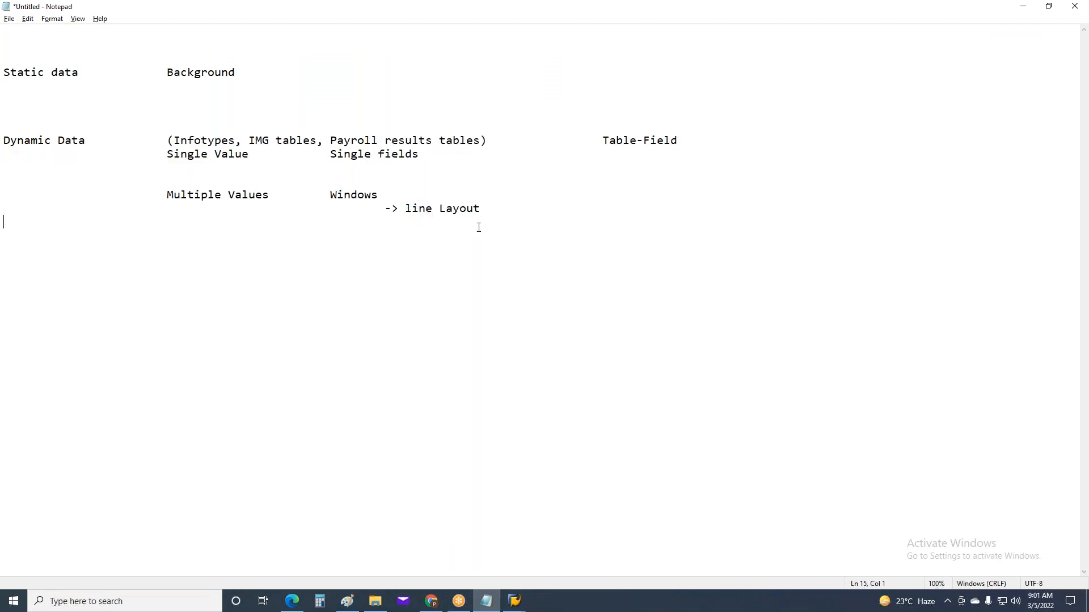
click(533, 209)
key(Return)
key(Return)
key(Return)
key(Return)
text(S)
key(BackSpace)
text(3  WWWW TEXT 	Splist  	NUM 	AMT)
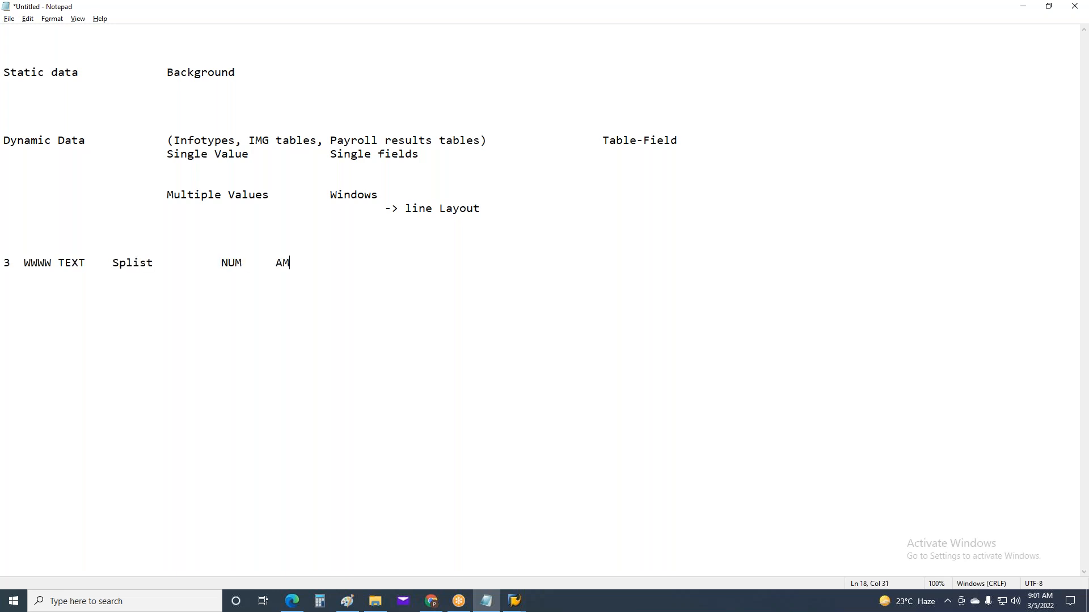
Step: Correct the sample line's Splist to Split and put RTE ahead of NUm and AMT
key(BackSpace)
key(BackSpace)
key(BackSpace)
key(BackSpace)
key(BackSpace)
key(BackSpace)
key(BackSpace)
key(BackSpace)
key(BackSpace)
key(BackSpace)
text(RTE 	NUm 	AMT)
key(Delete)
click(97, 303)
key(shift+Up)
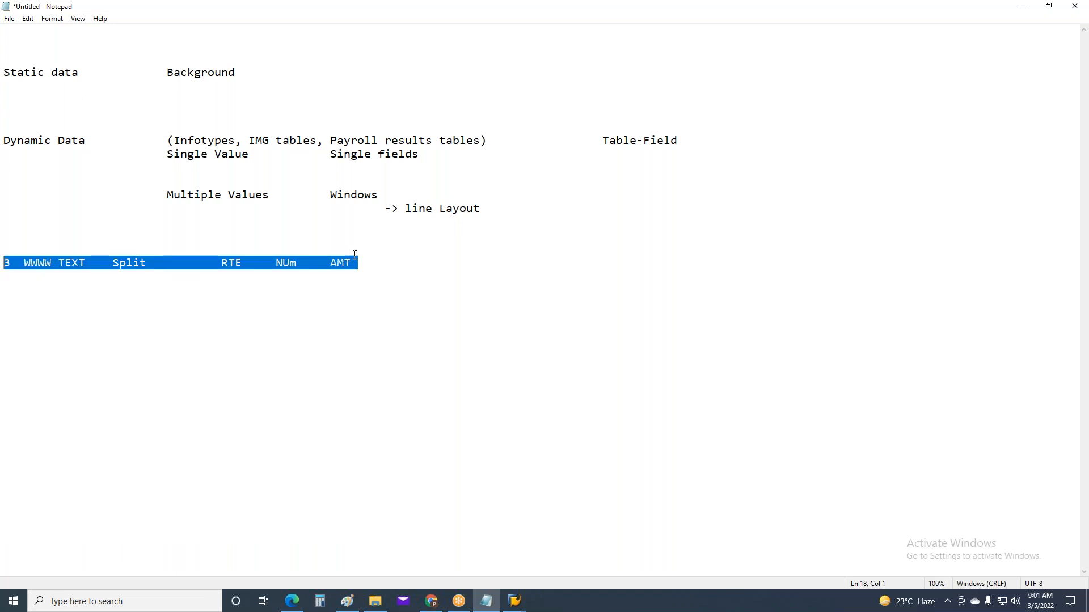
drag(352, 263, 6, 264)
click(414, 267)
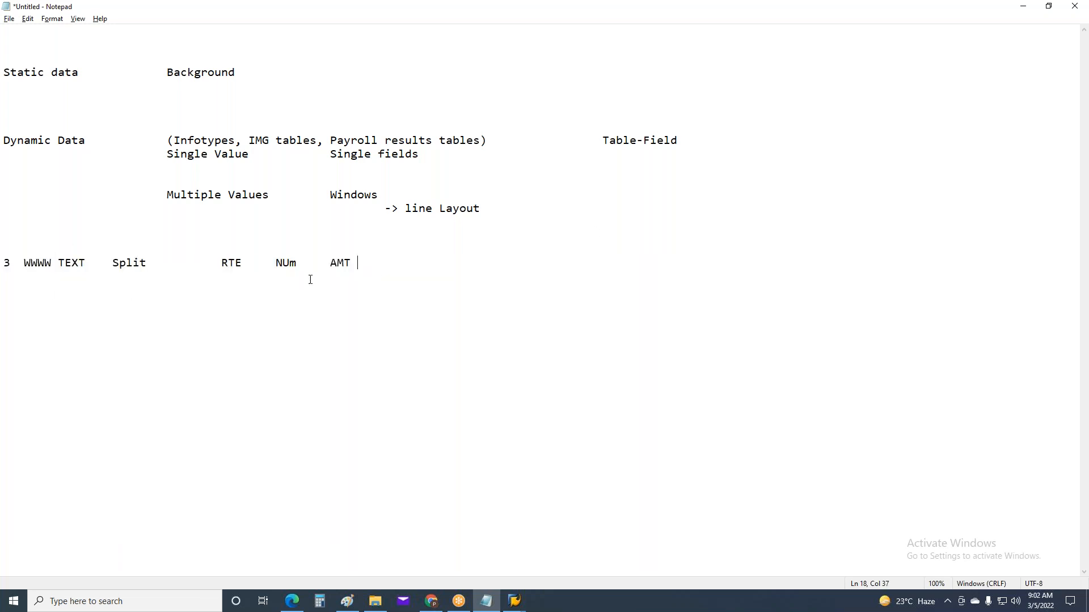
Step: Add the note "Line layout (Structure of the Data for display)" below the sample line
key(Return)
key(Return)
key(Return)
text(Line layout)
text((Structure of)
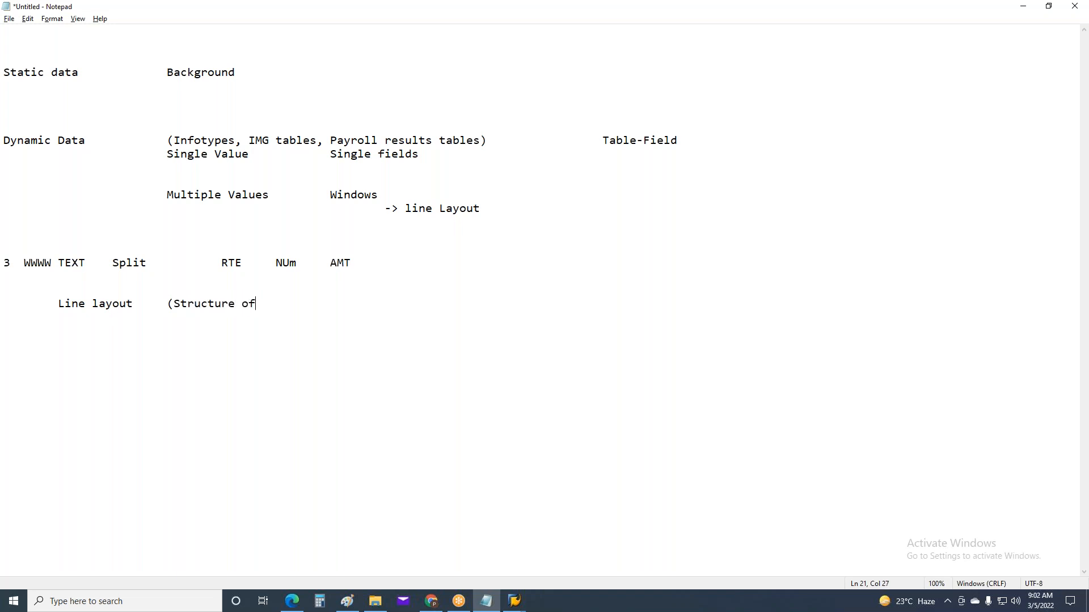
text( the Dat a for display)
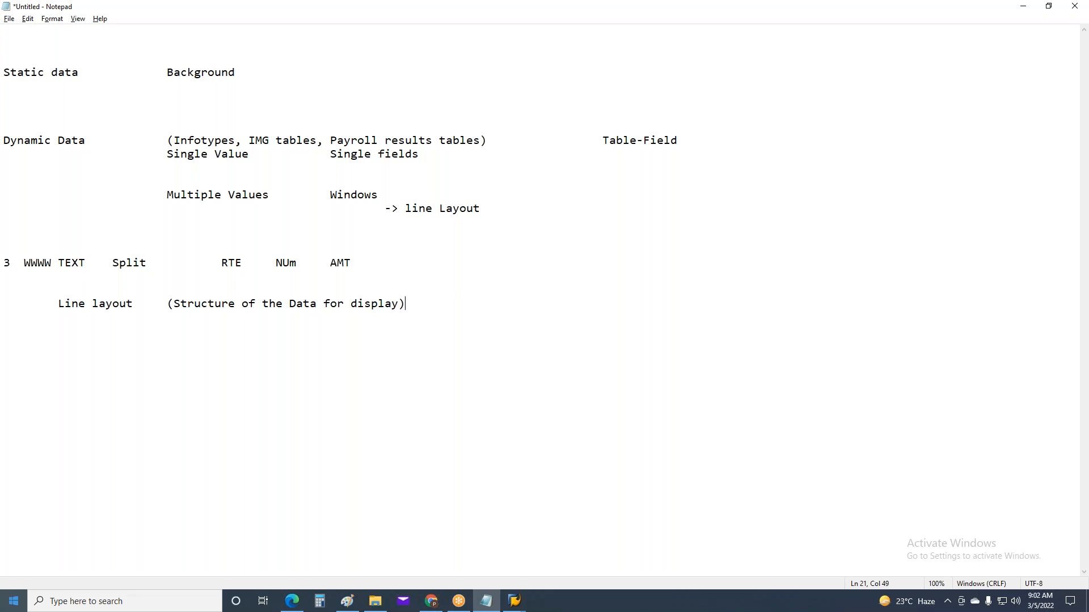
Step: Switch to the SAP form editor and examine the table and table field behind the Company single field of form Z300
mouse_move(514, 601)
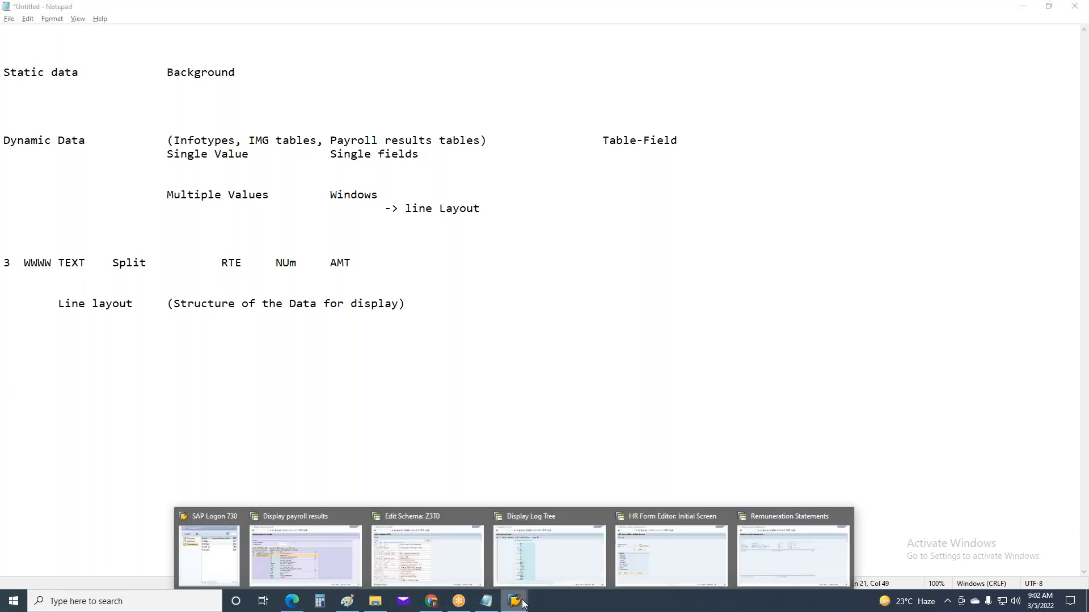
click(653, 563)
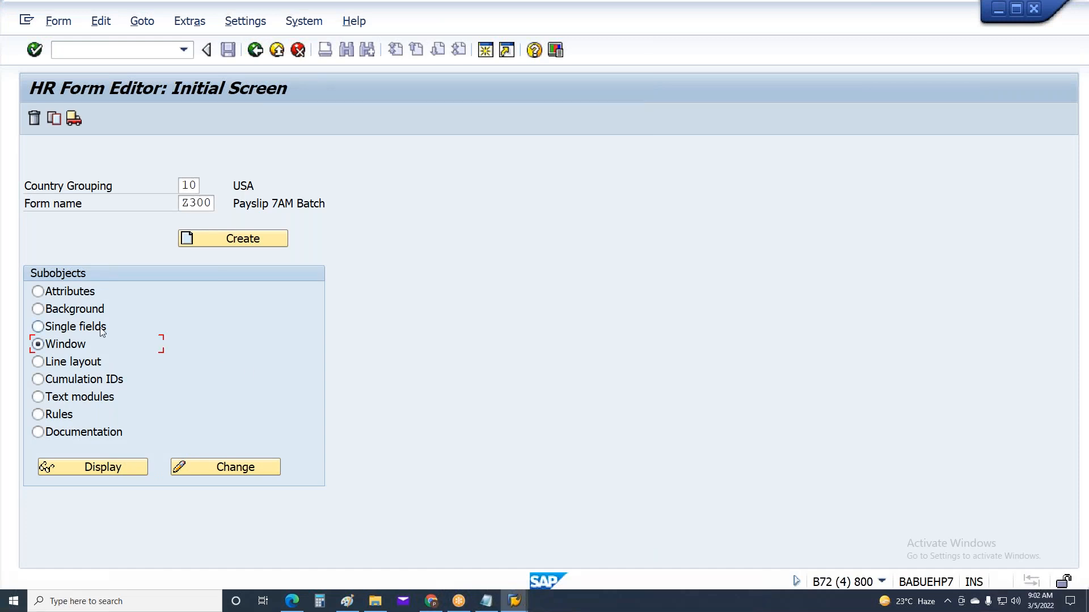
click(69, 328)
click(112, 466)
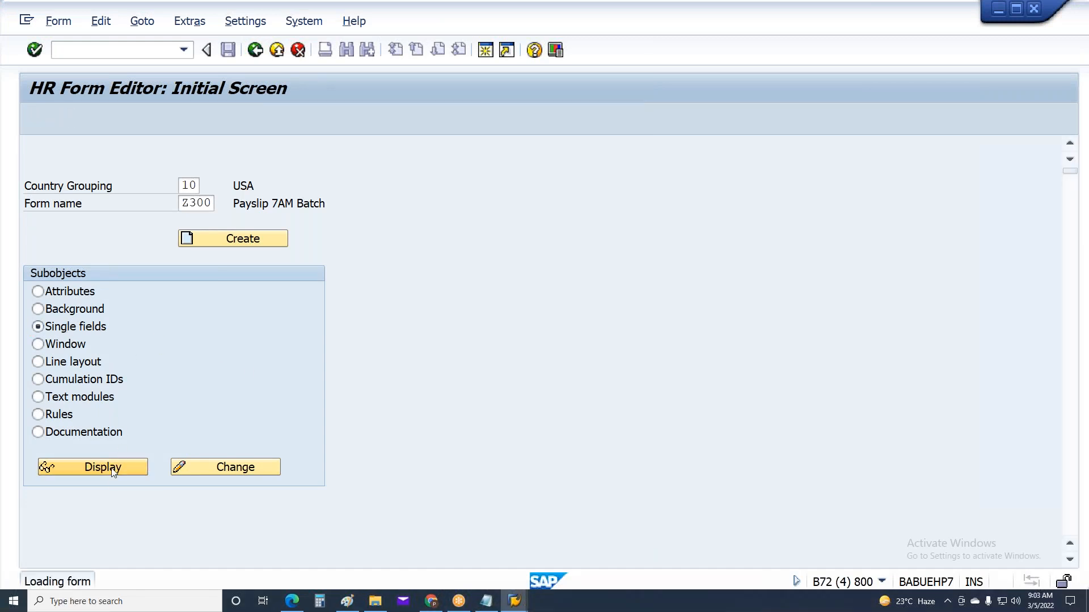
double_click(236, 221)
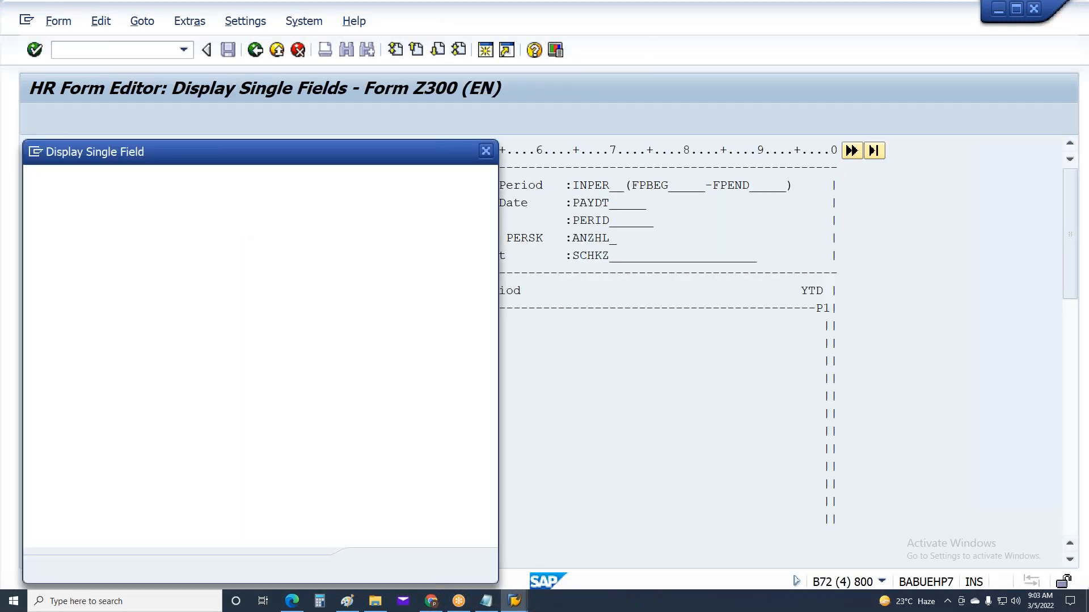
click(216, 320)
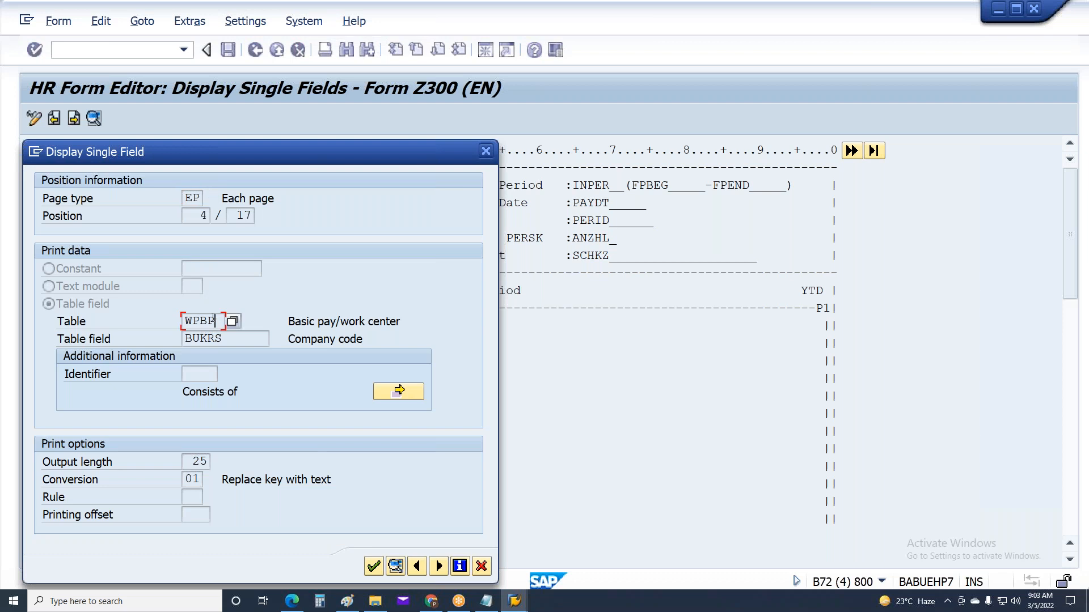
double_click(216, 321)
key(Tab)
double_click(215, 321)
key(Tab)
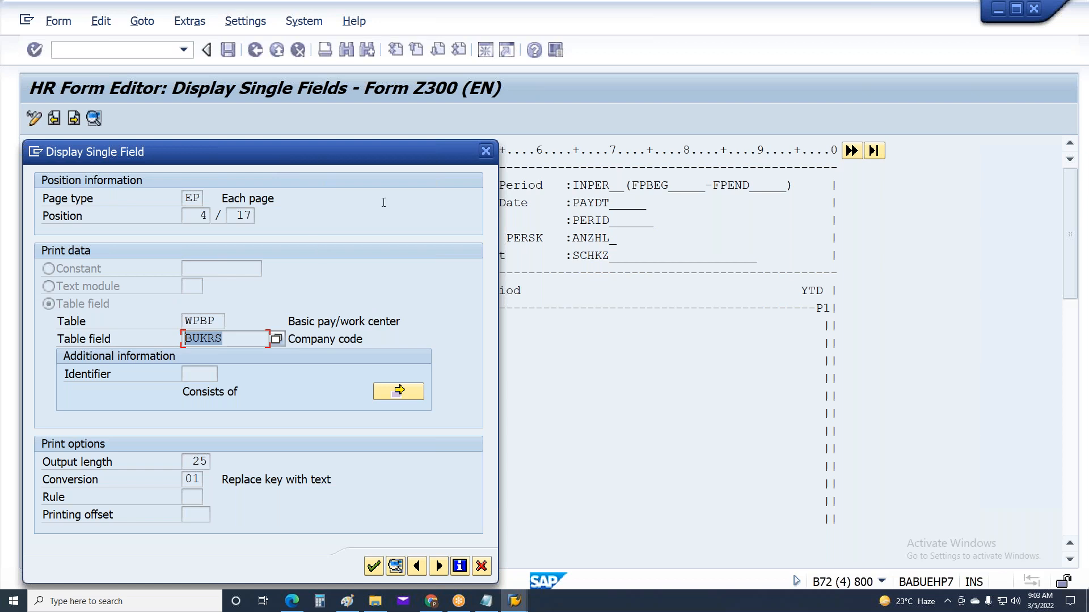
click(485, 150)
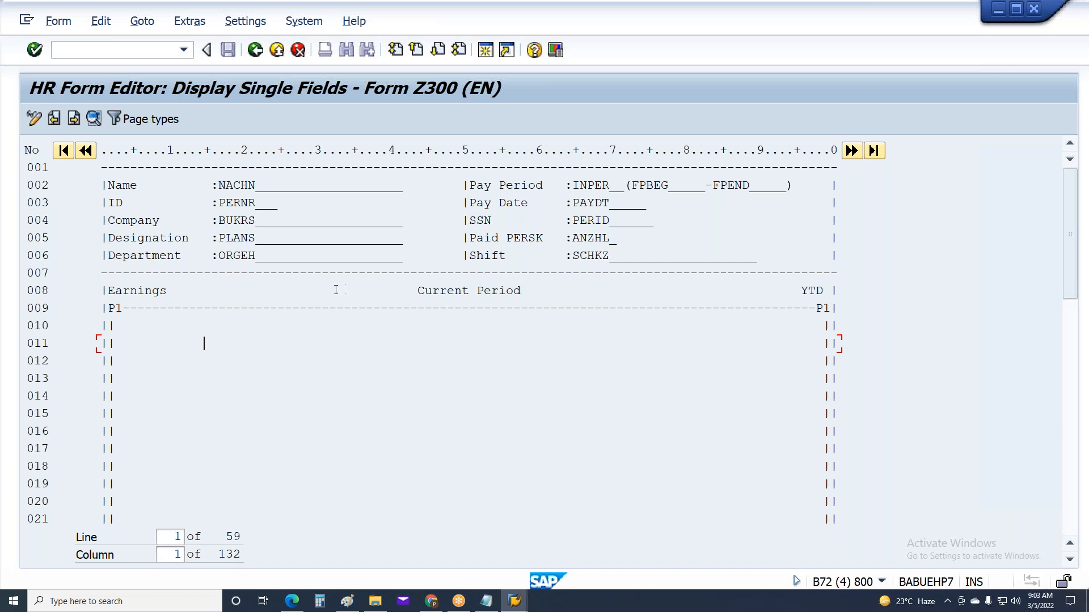
click(256, 51)
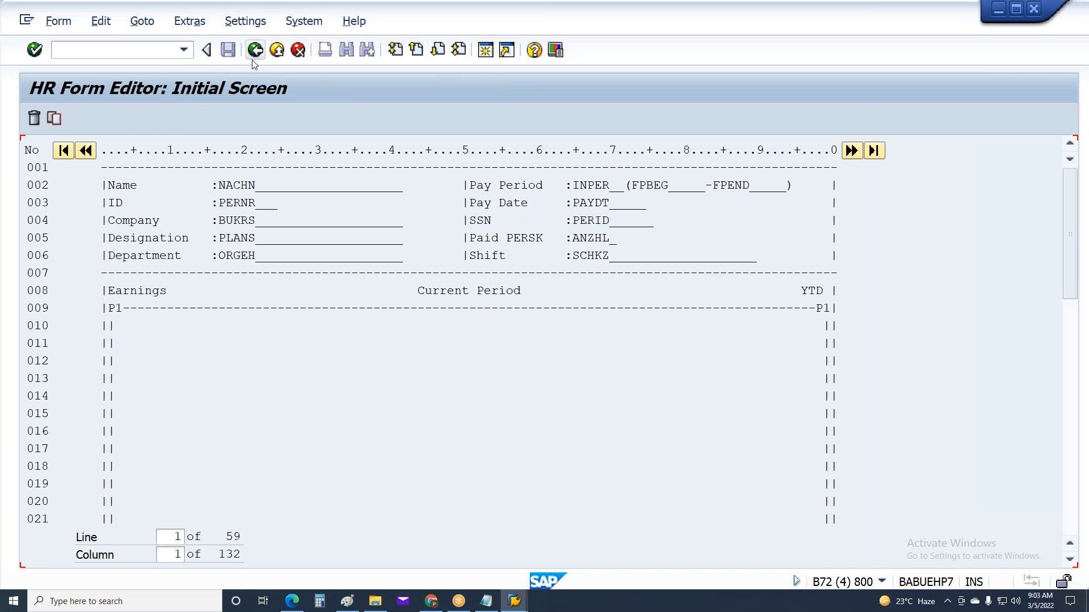
Step: Open the line layout of form Z300 for changes and insert seven blank lines
click(89, 344)
click(96, 363)
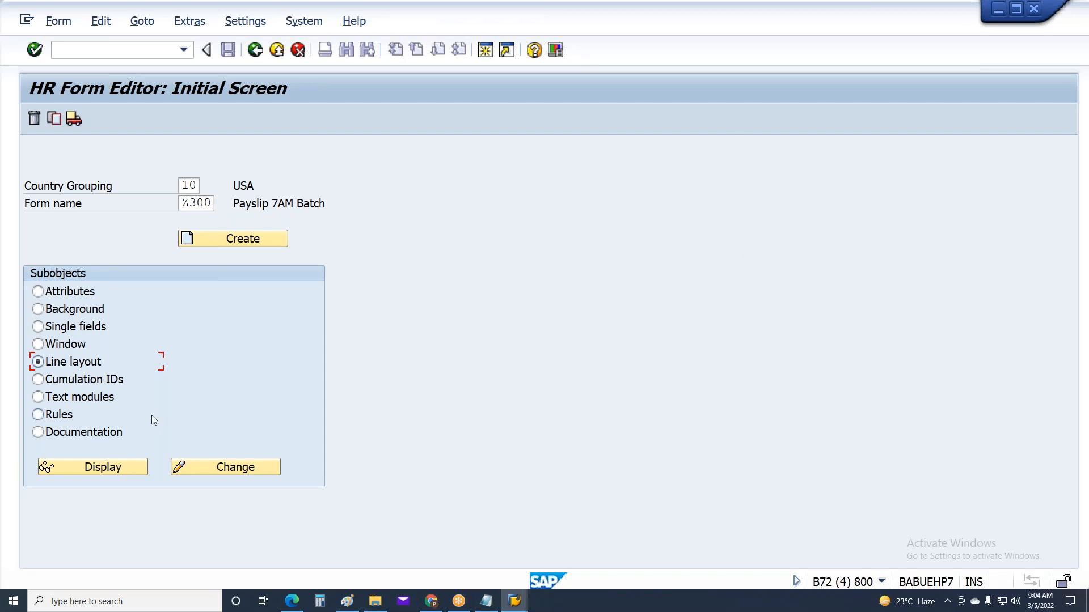
click(231, 472)
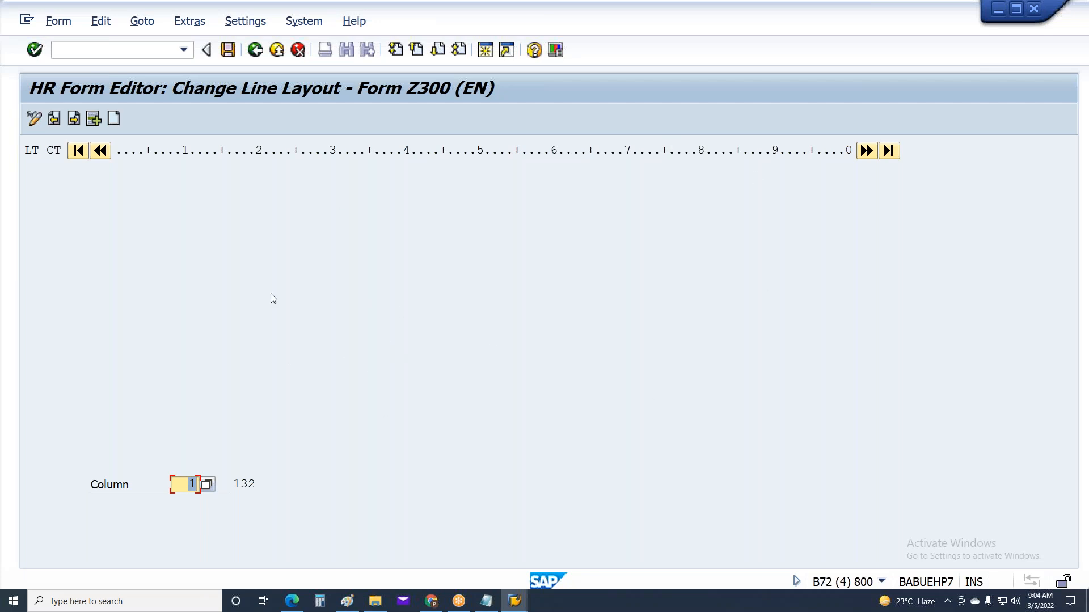
click(94, 119)
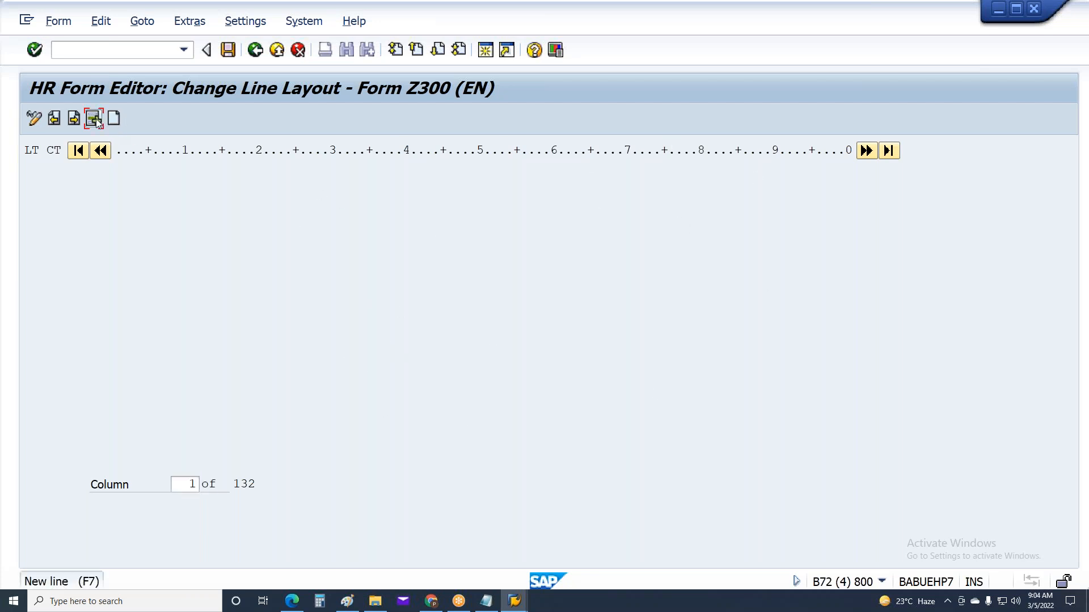
click(114, 122)
click(114, 123)
click(115, 122)
click(115, 123)
click(116, 123)
click(115, 123)
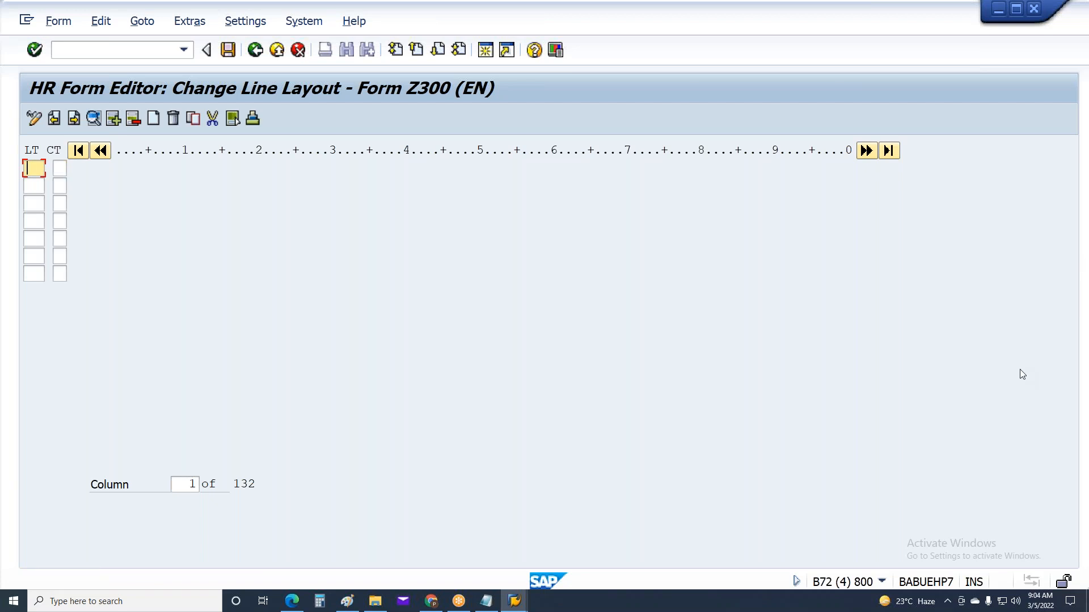
Step: Give the first layout line the line type 01 and column type A
text(01)
click(28, 187)
click(33, 207)
click(33, 169)
click(31, 204)
click(32, 182)
click(32, 169)
click(33, 186)
click(34, 207)
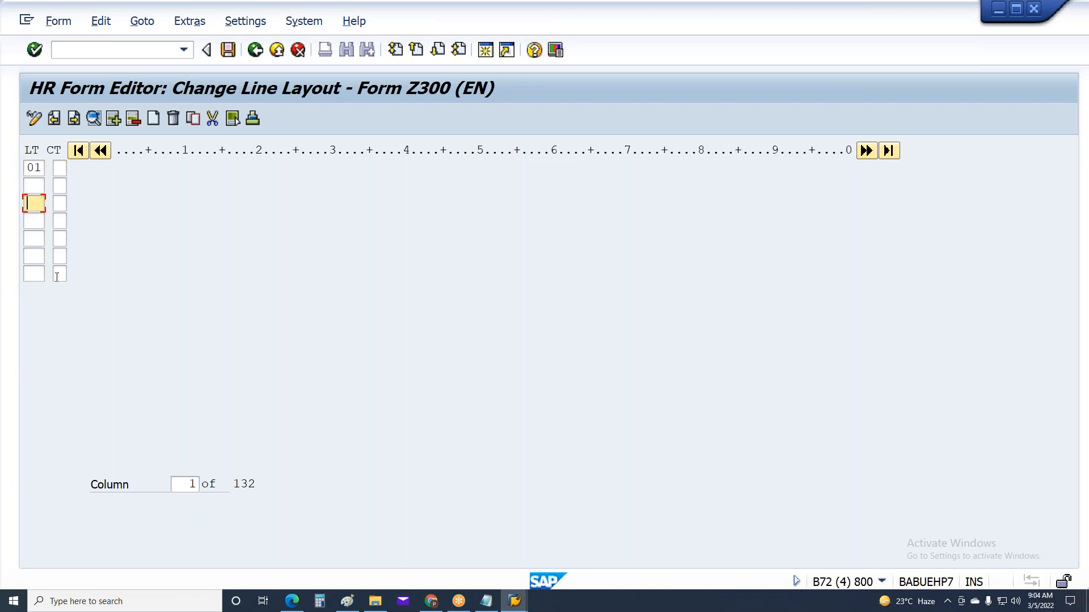
click(59, 168)
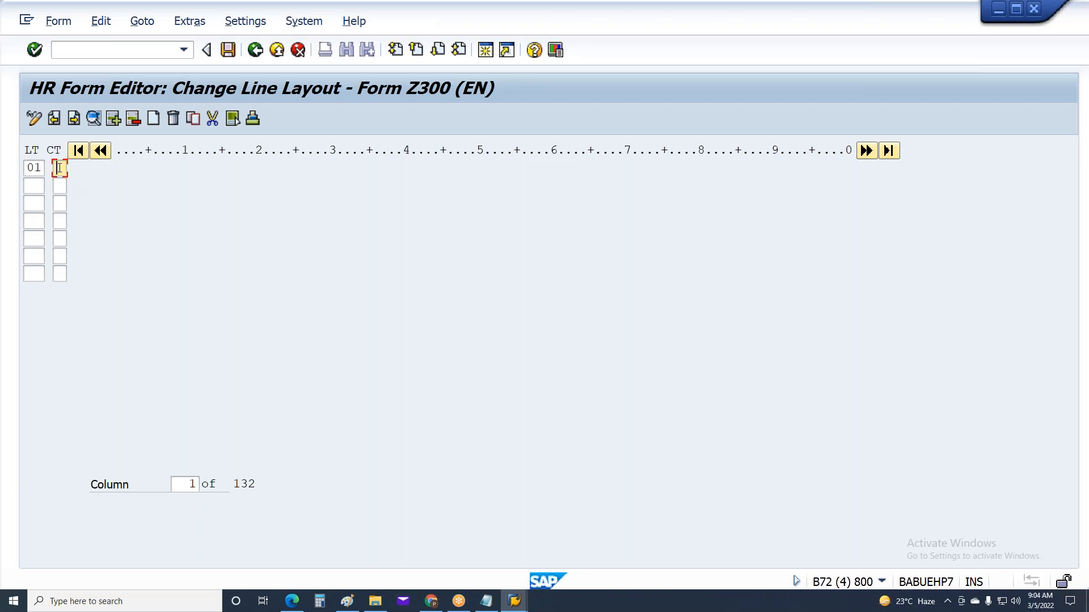
text(A)
double_click(59, 166)
double_click(33, 168)
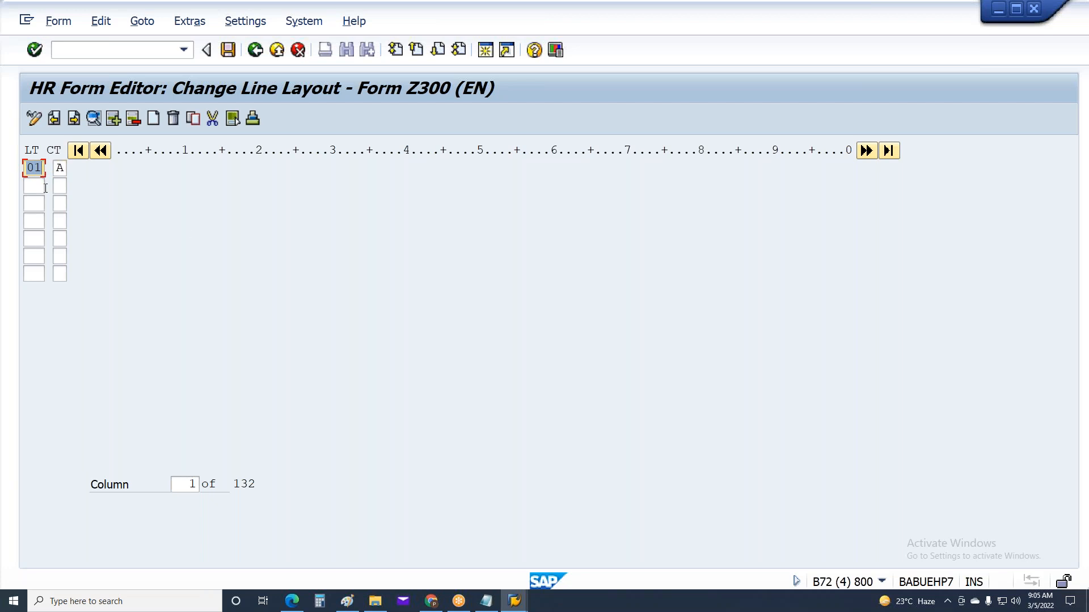
key(Tab)
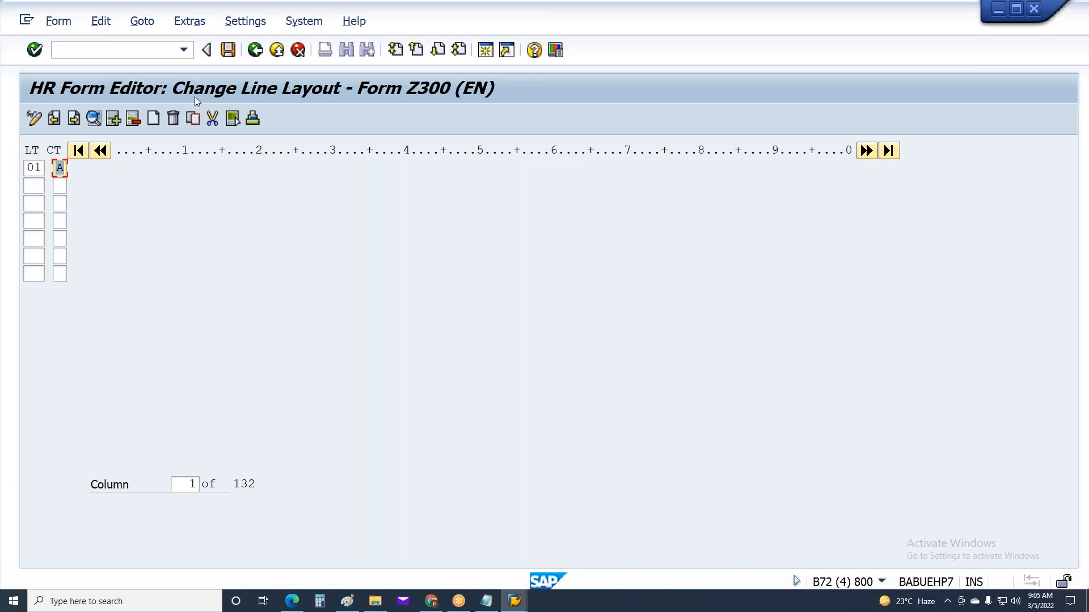
Step: Insert the wage type long text, table T512T field LGTXT, at column 1 of line layout 01 A
click(119, 167)
click(152, 124)
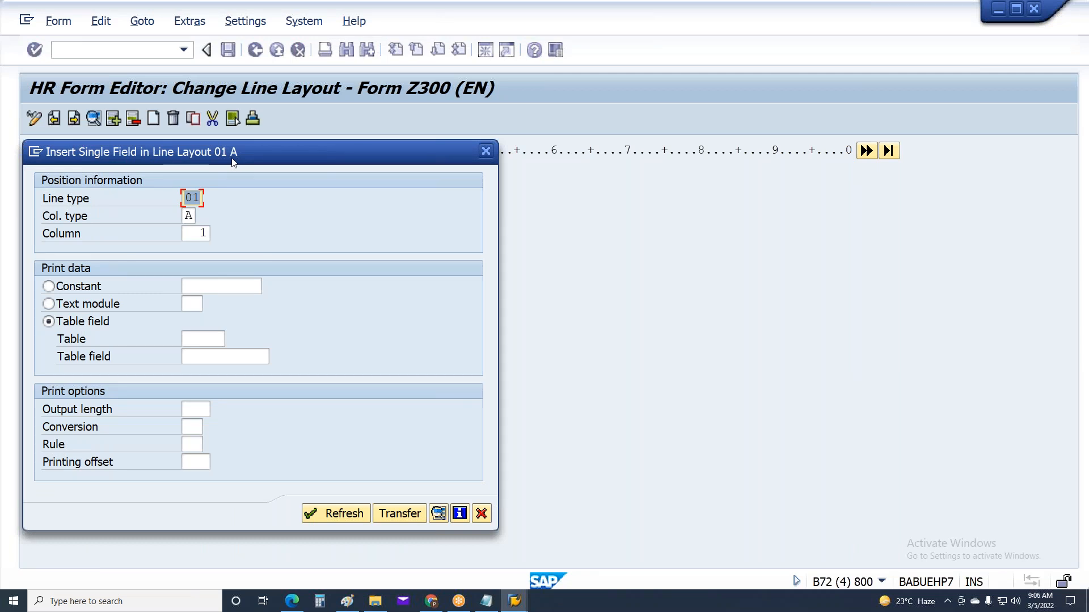
click(217, 338)
click(232, 339)
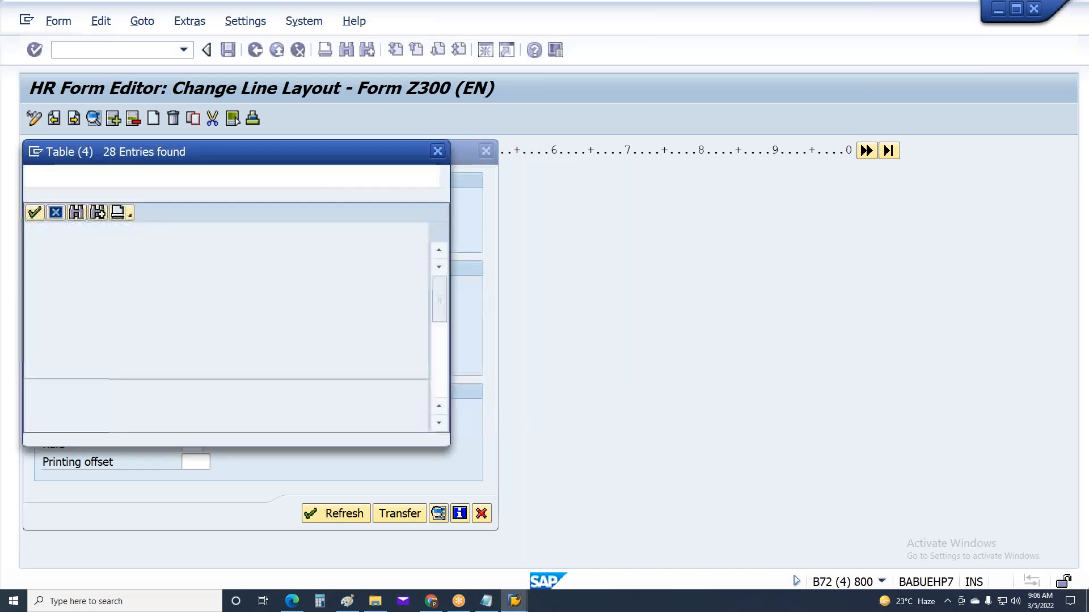
scroll(116, 384, down, 6)
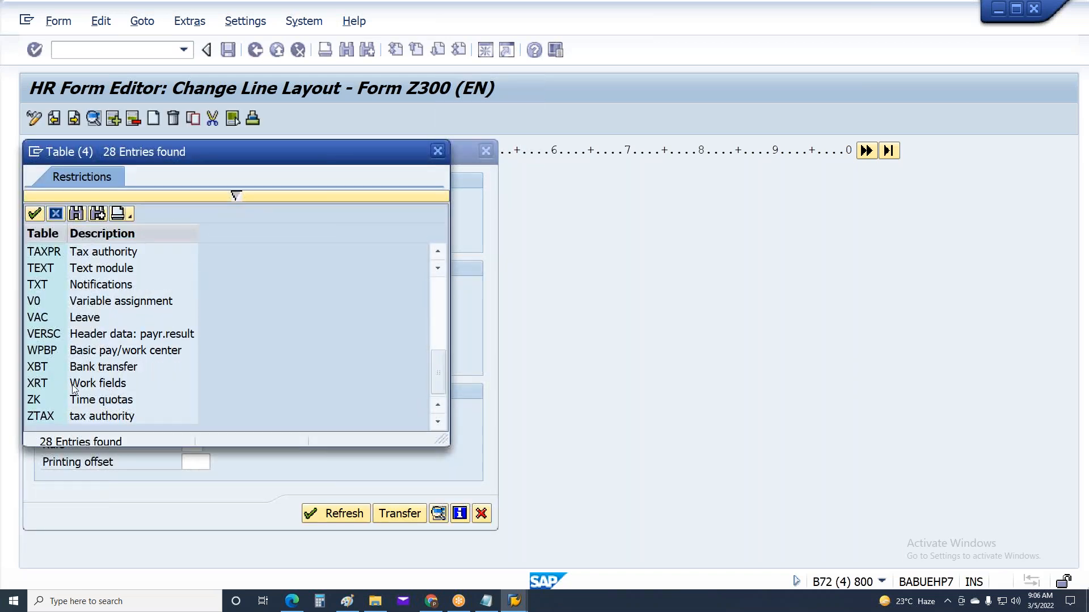
scroll(50, 351, up, 2)
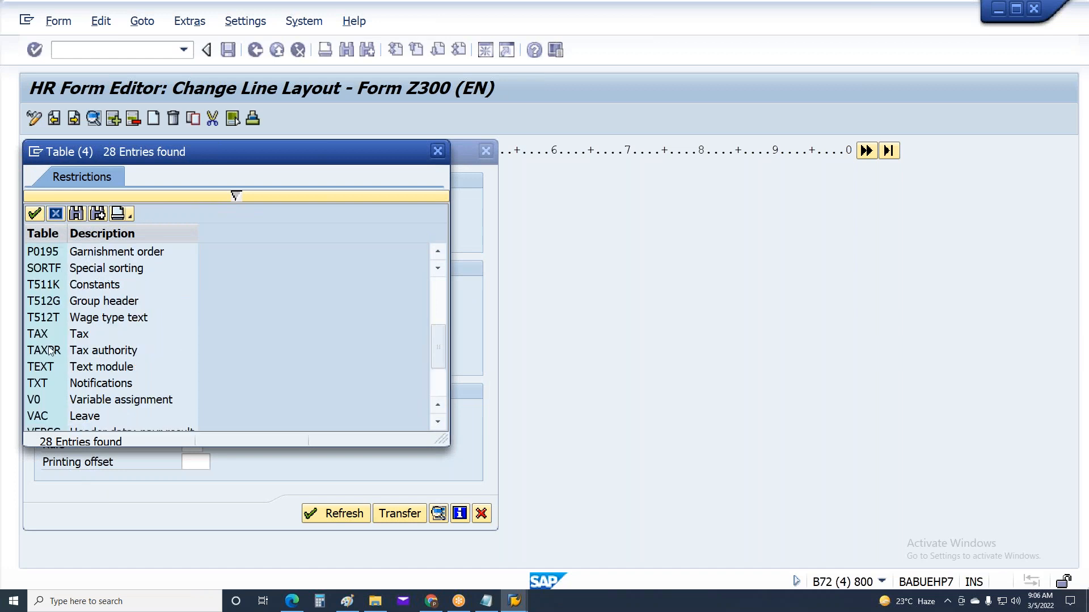
click(60, 320)
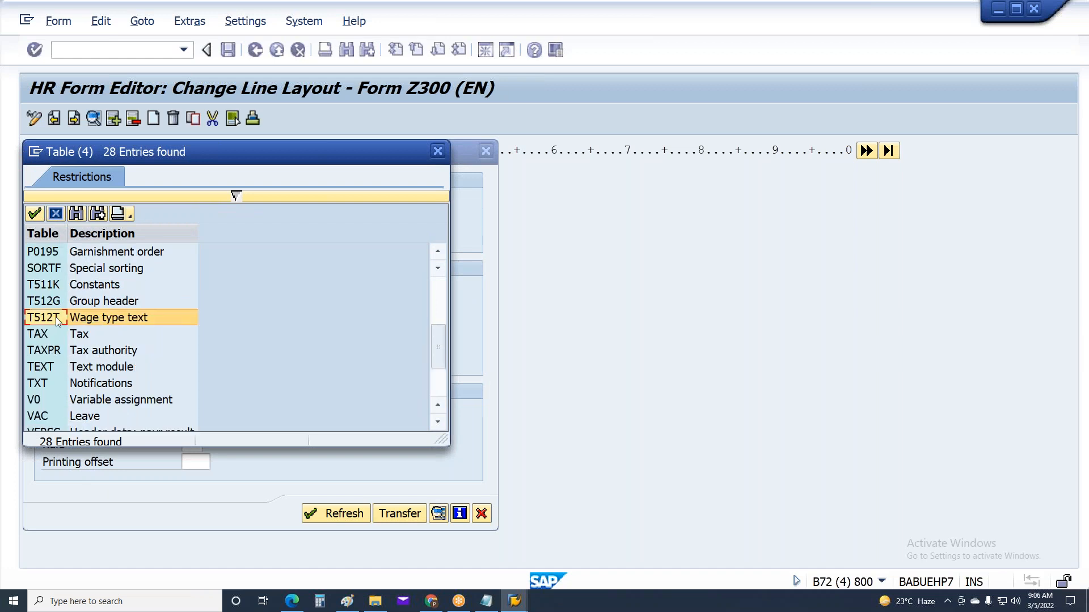
double_click(33, 319)
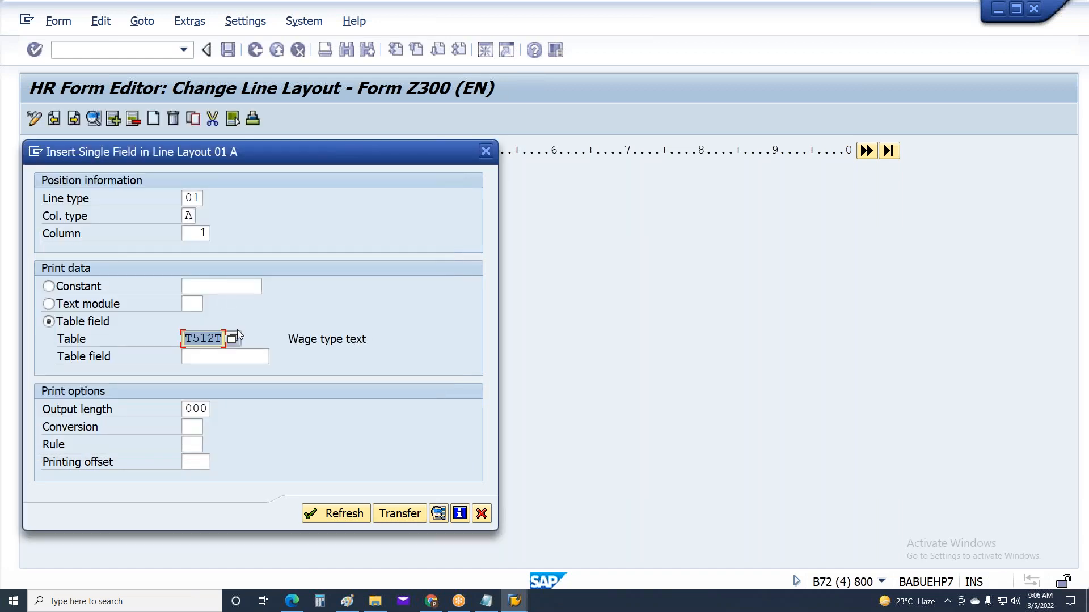
click(228, 356)
click(274, 359)
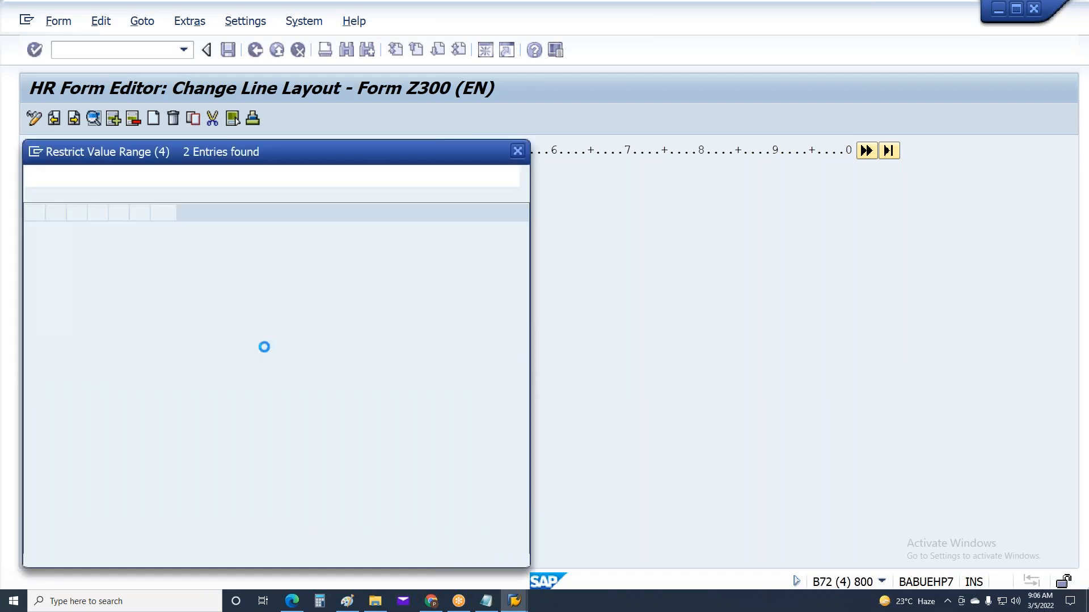
double_click(101, 187)
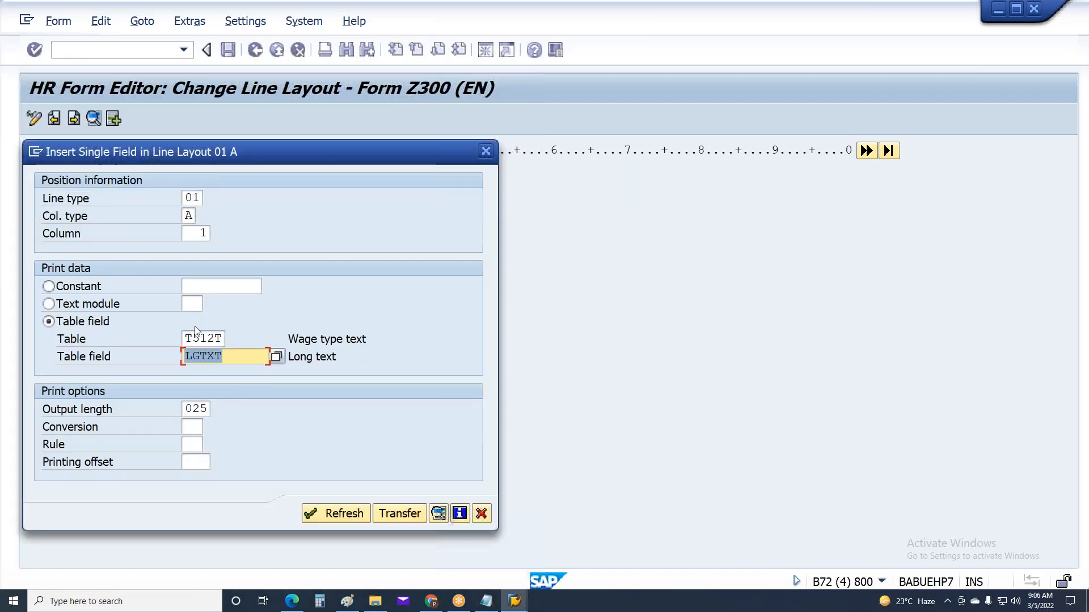
click(396, 512)
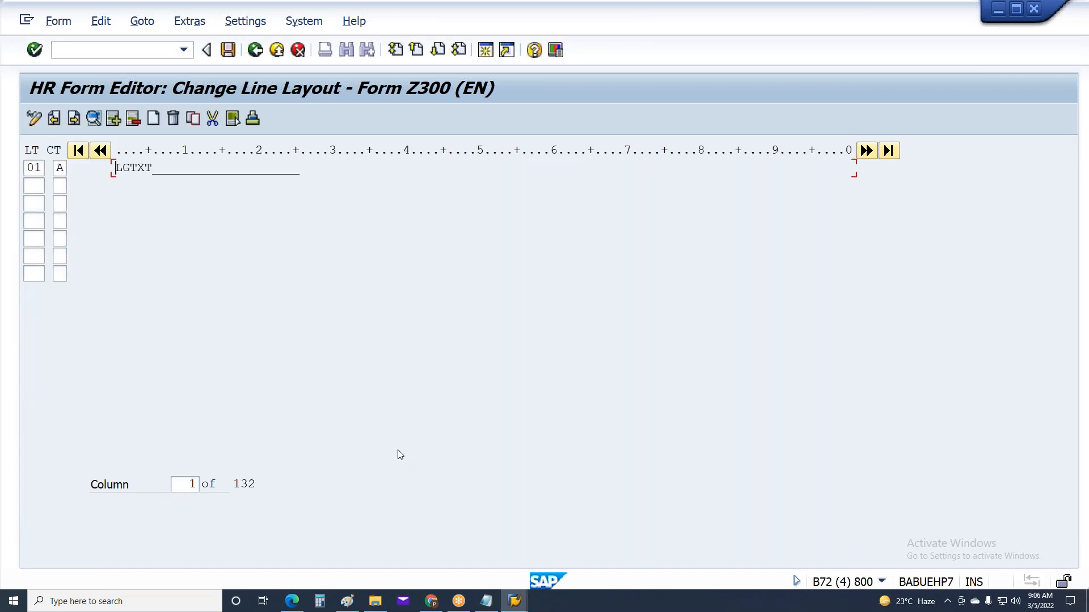
Step: Start a new single field in line layout 01 A, enter table ZRT and try to look up its table fields
click(322, 172)
click(153, 119)
click(213, 342)
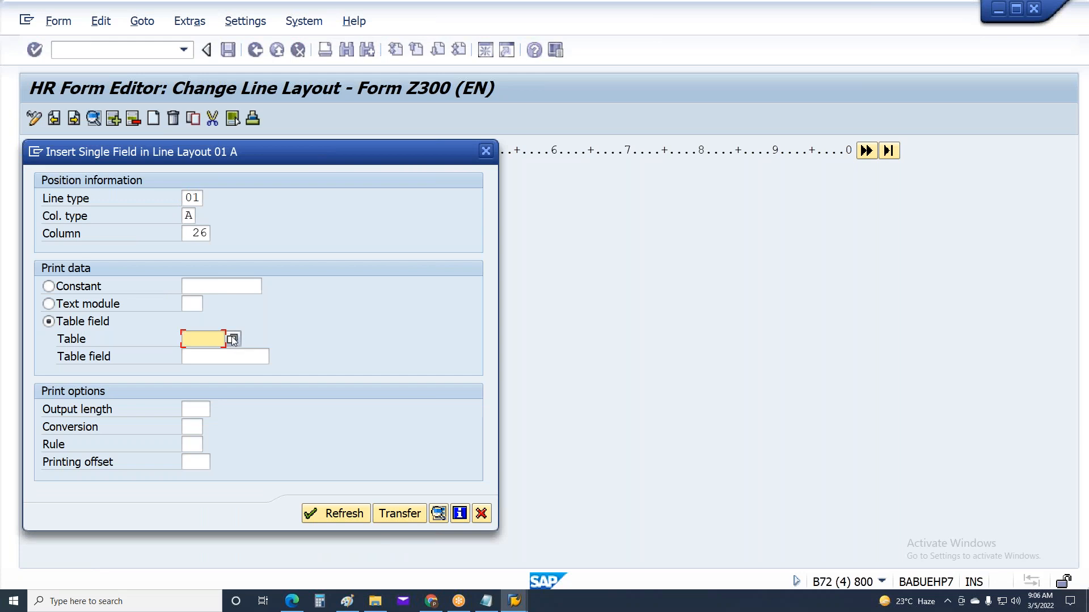
text(ZRT)
double_click(209, 339)
click(258, 357)
click(276, 354)
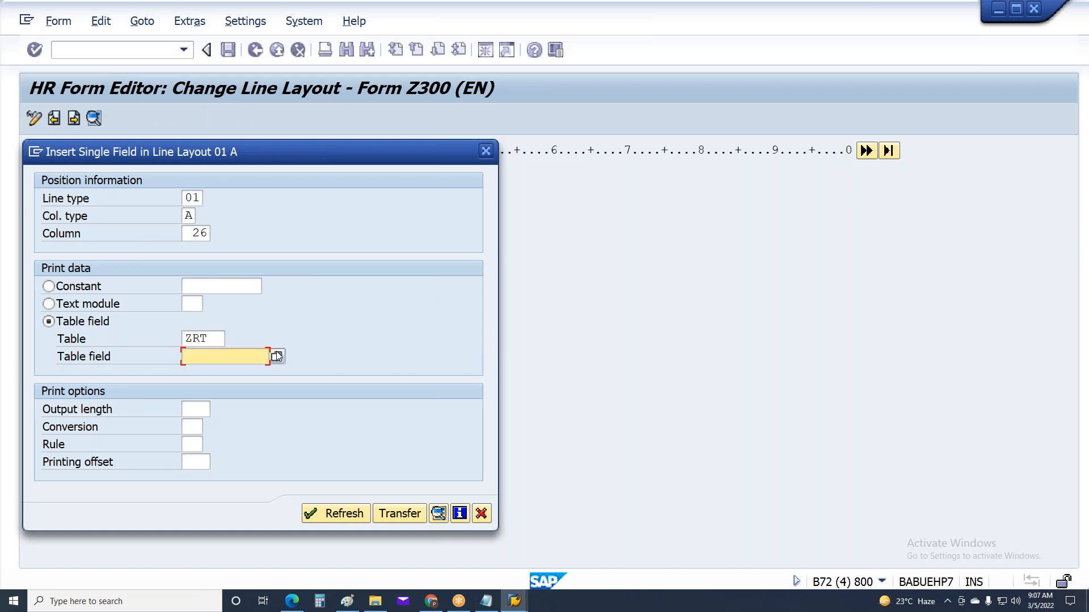
click(272, 360)
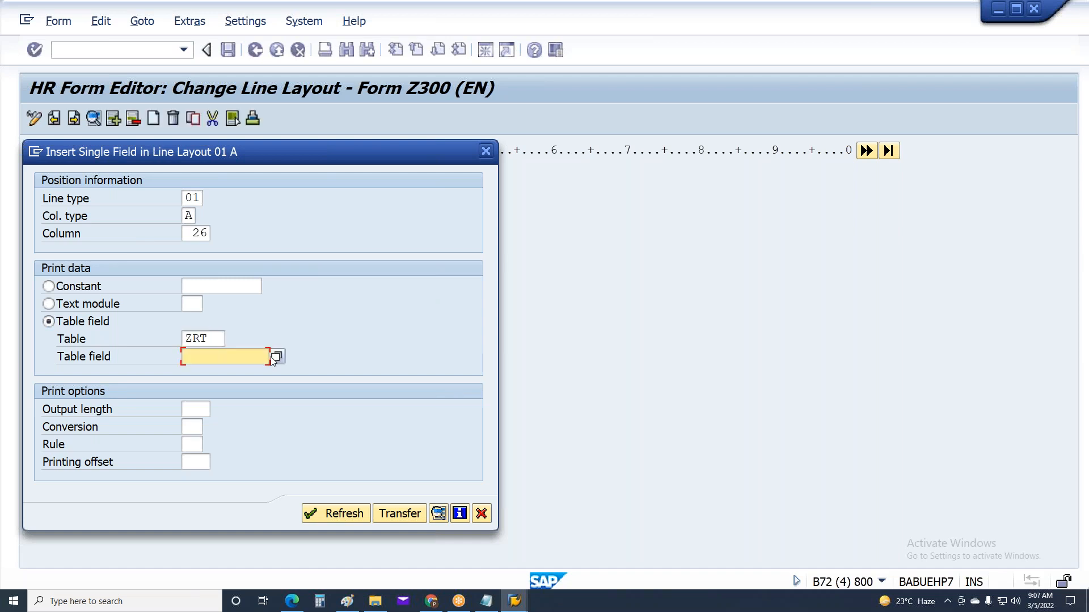
Step: Change the table to XRT, insert its total amount field BETRG at column 45 of line layout 01 A, and save
drag(199, 339, 162, 352)
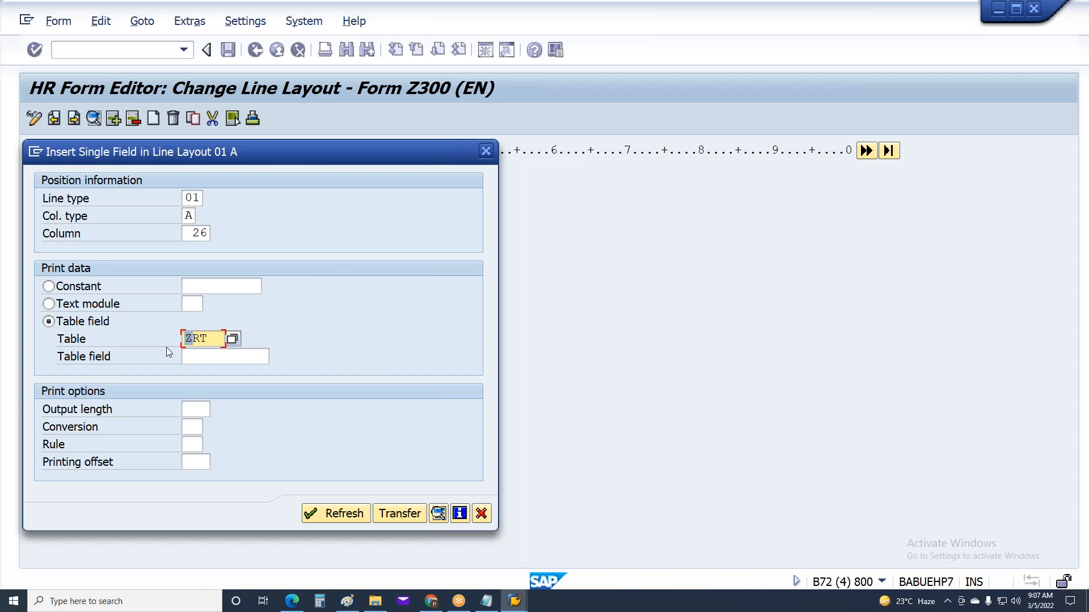
text(X)
click(227, 354)
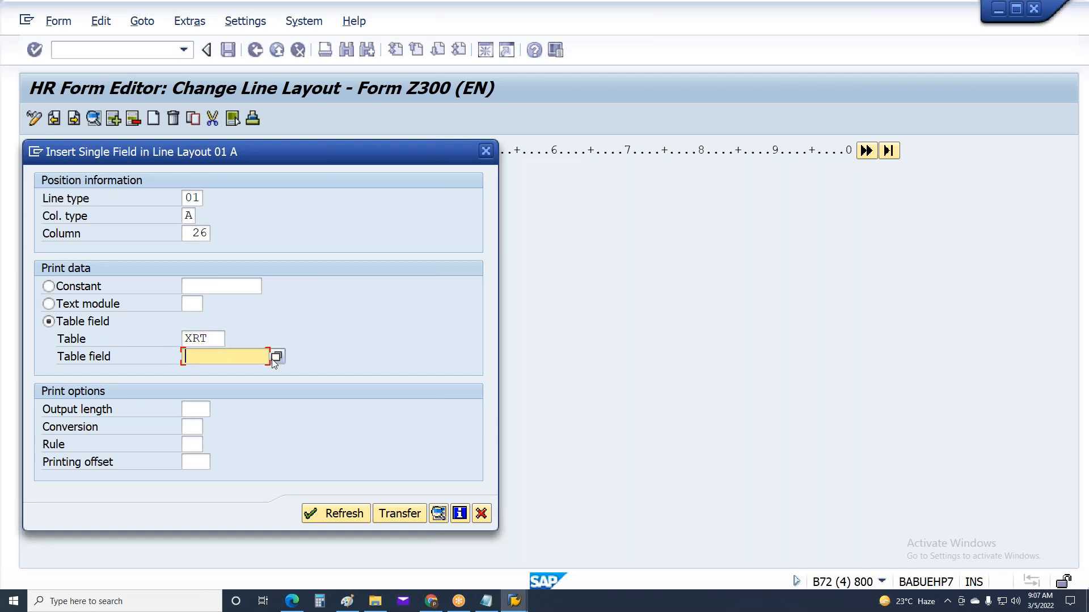
click(276, 359)
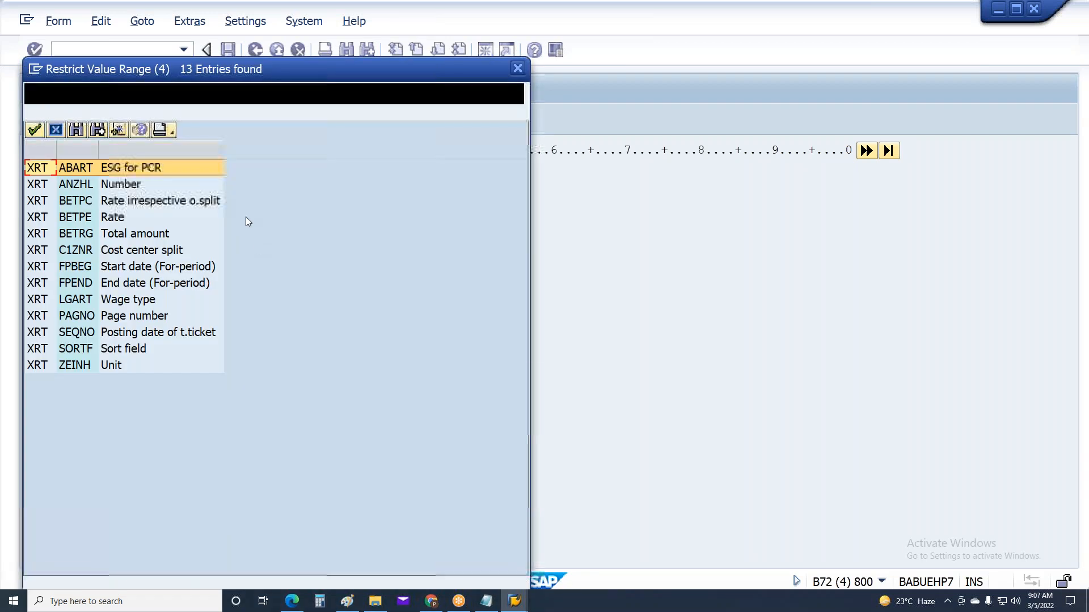
double_click(86, 233)
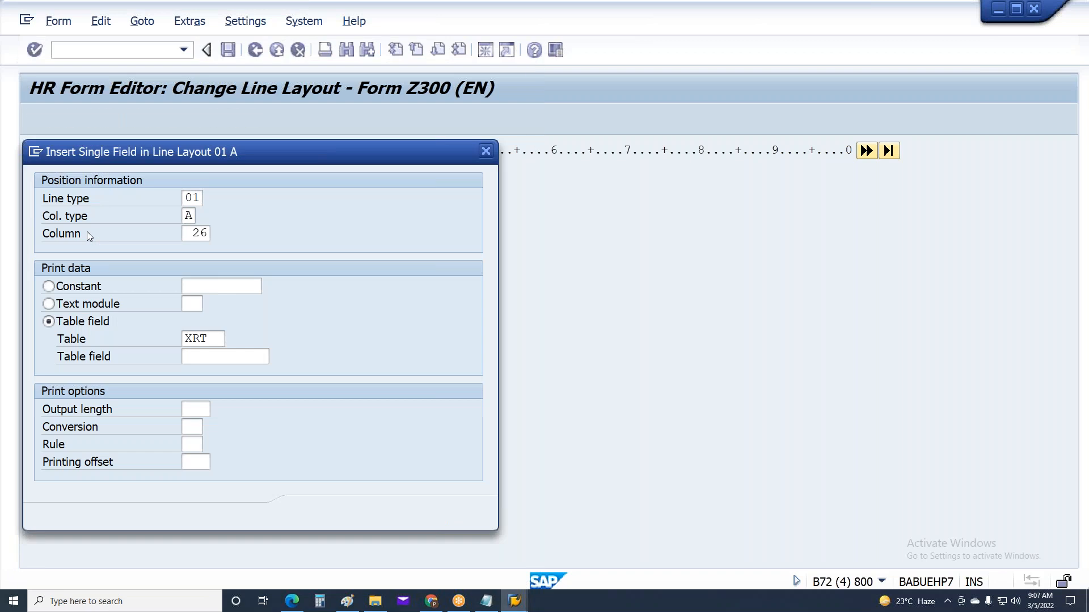
double_click(204, 235)
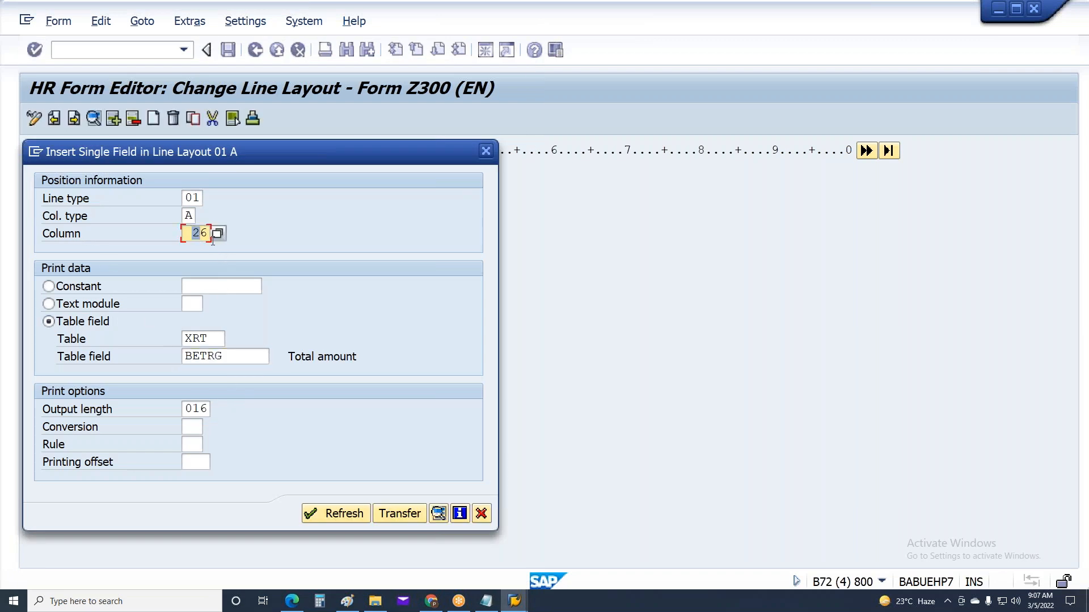
text(45)
click(397, 513)
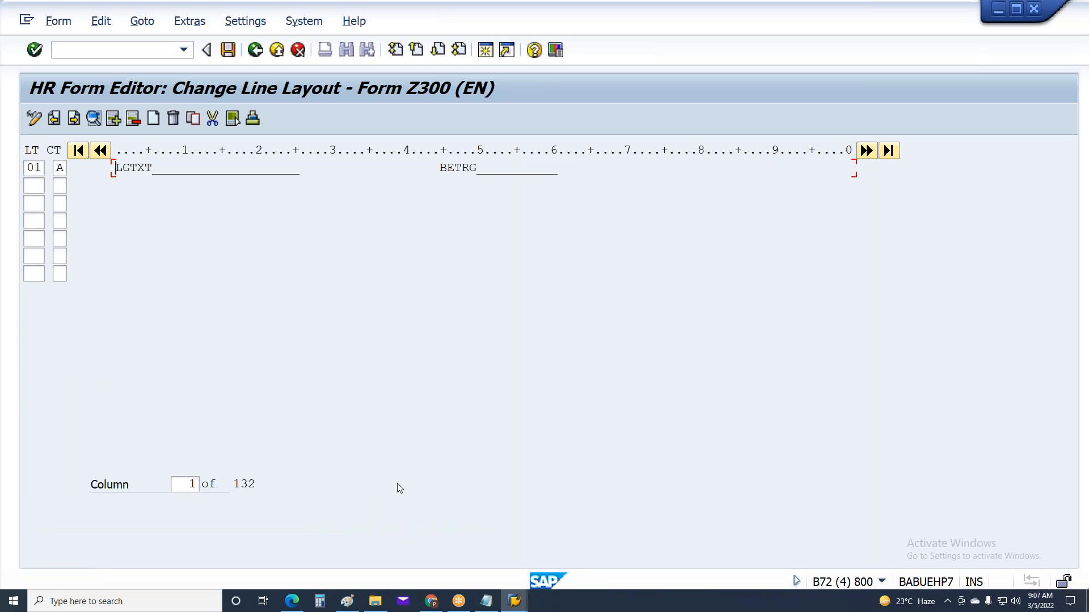
key(ctrl+s)
key(Return)
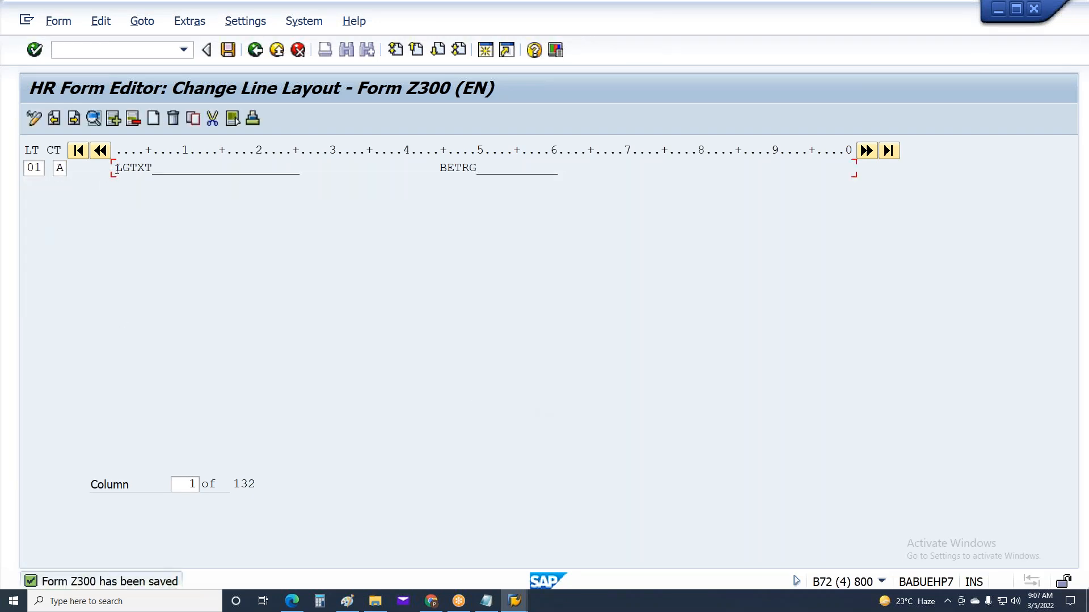
Step: Go back to the window view of form Z300 and examine the borders and content area of window P1
click(689, 172)
click(55, 118)
click(54, 118)
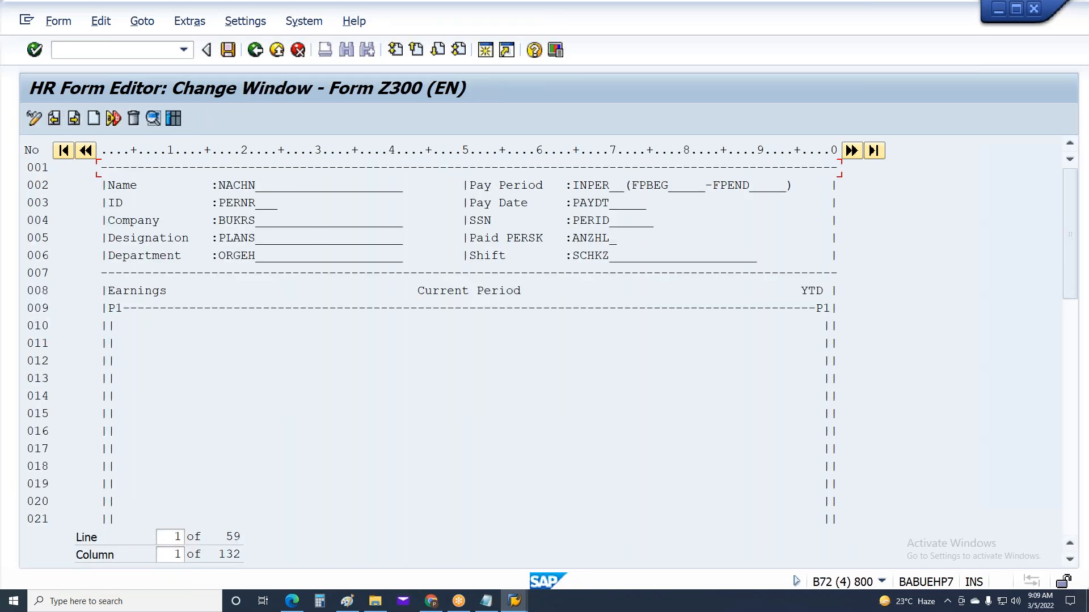
click(112, 311)
click(111, 308)
click(822, 308)
click(114, 308)
click(822, 307)
key(alt+Tab)
key(alt+Tab)
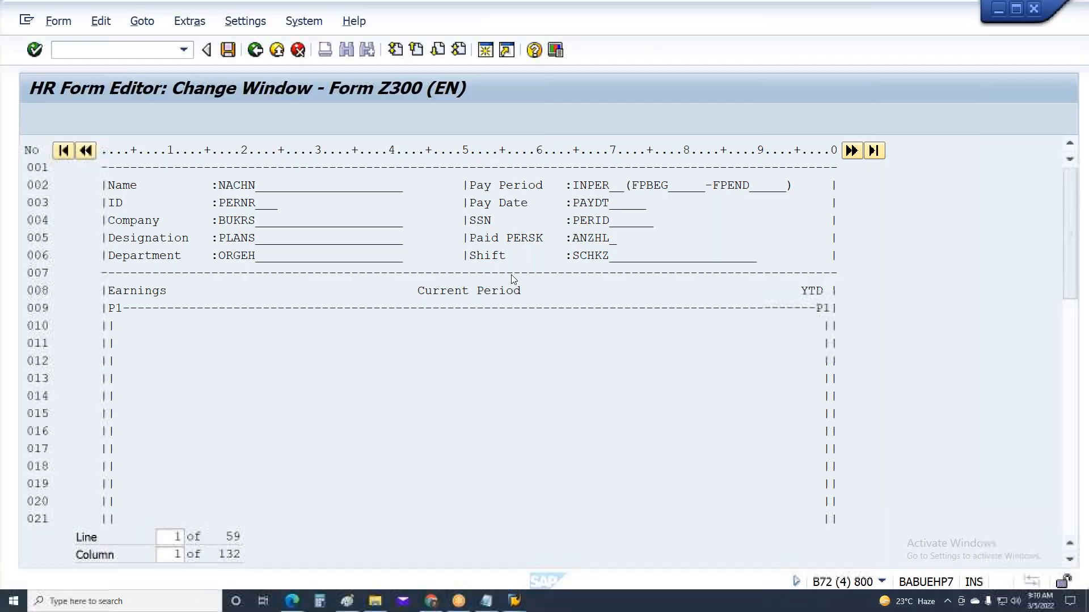
click(510, 312)
click(470, 331)
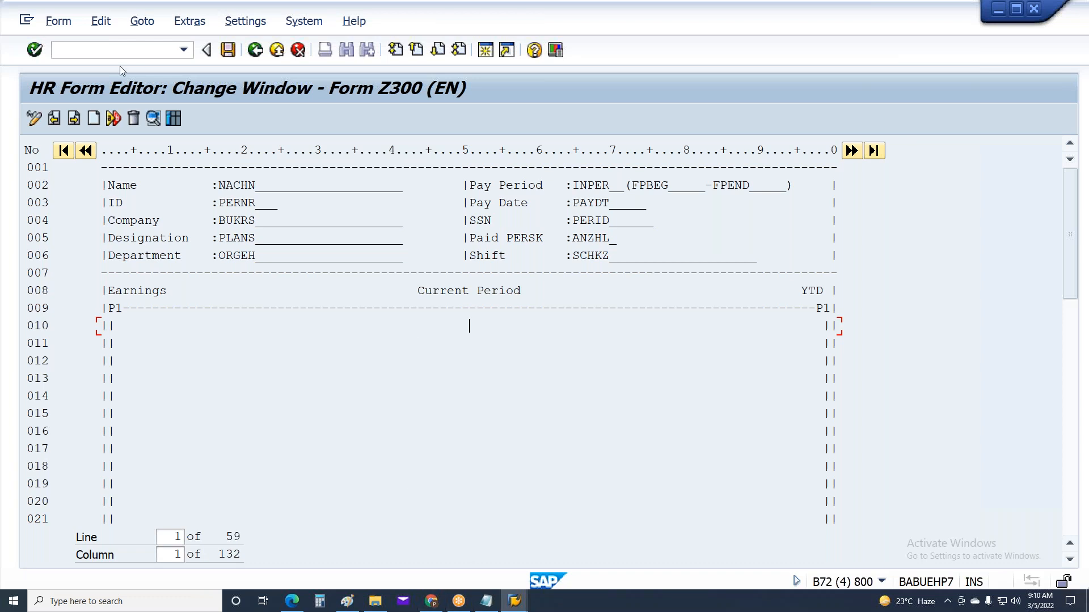
Step: Return to the line layout of form Z300 and review the LGTXT and BETRG fields of line 01 A
click(75, 121)
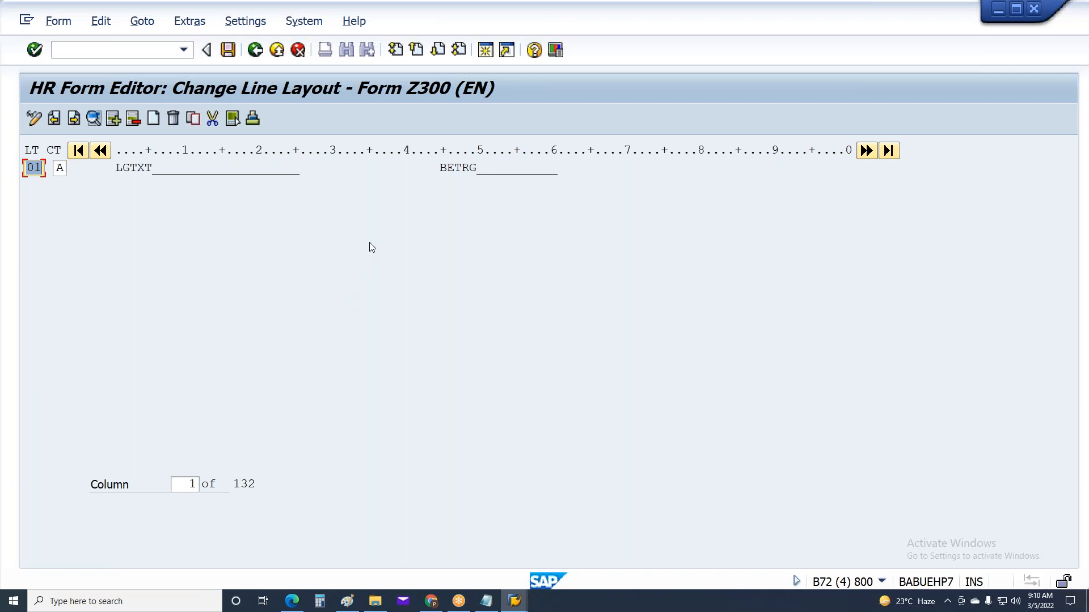
key(F10)
click(492, 260)
drag(552, 172, 24, 162)
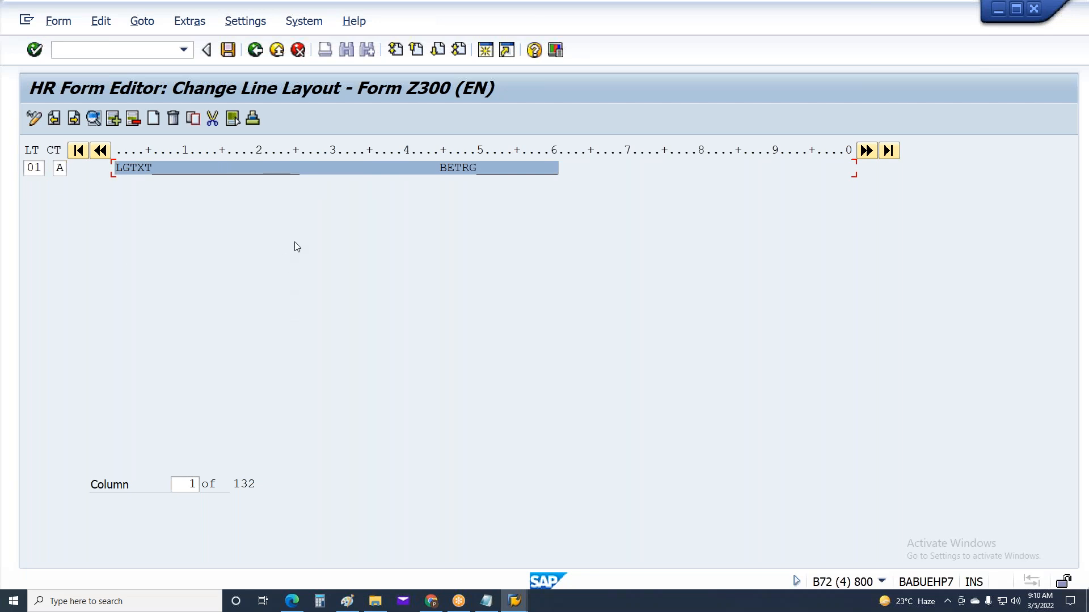
drag(562, 170, 102, 173)
key(ctrl+s)
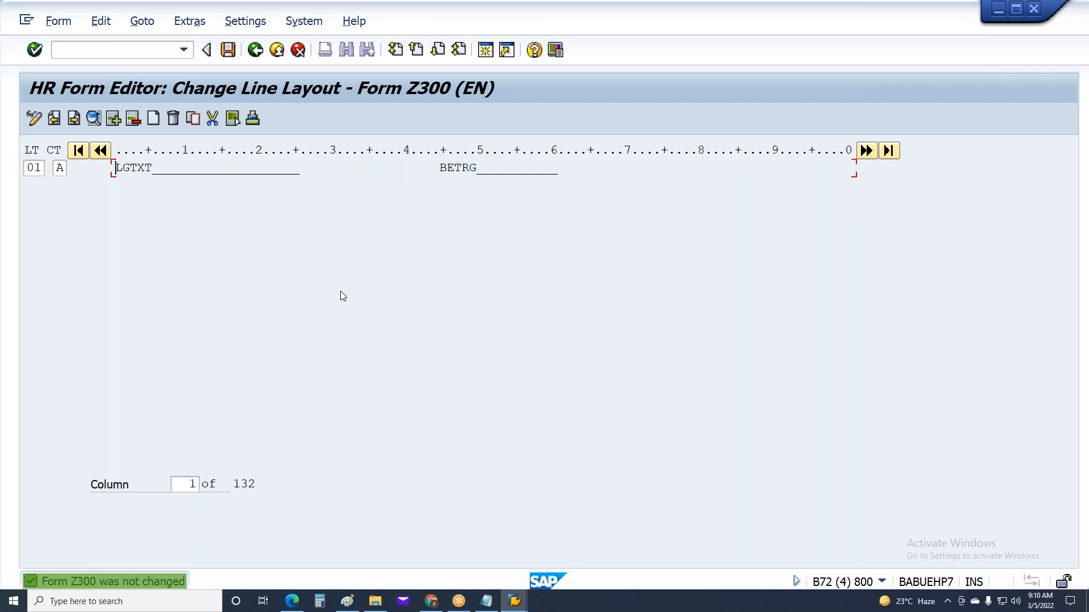
Step: Create group 01 in window P1 of form Z300 and open the group's layout for changes
click(57, 120)
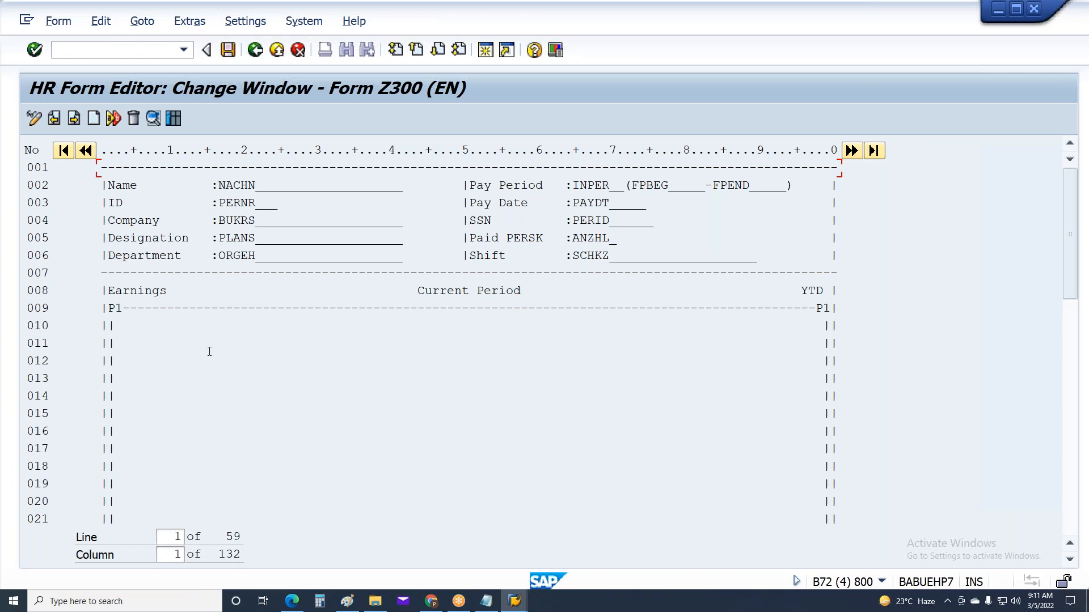
click(177, 343)
double_click(184, 341)
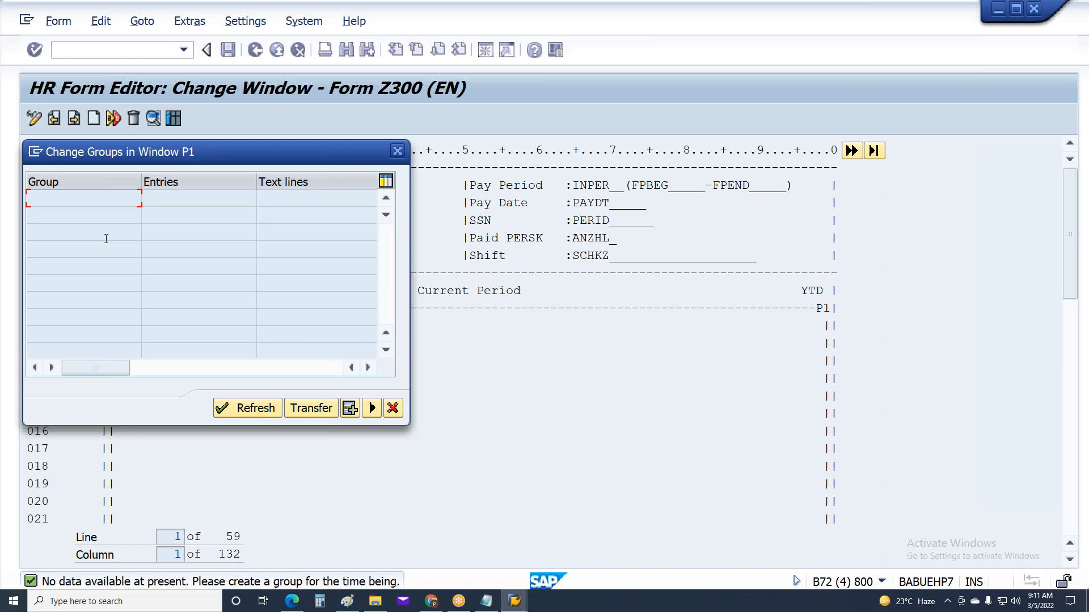
click(350, 409)
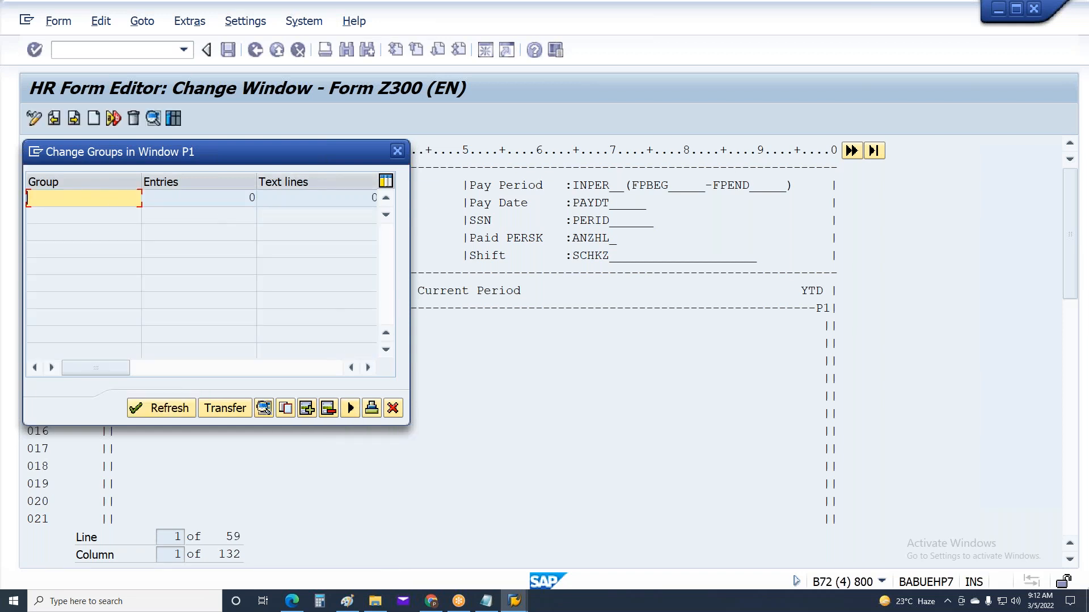
text(01)
double_click(52, 196)
double_click(84, 203)
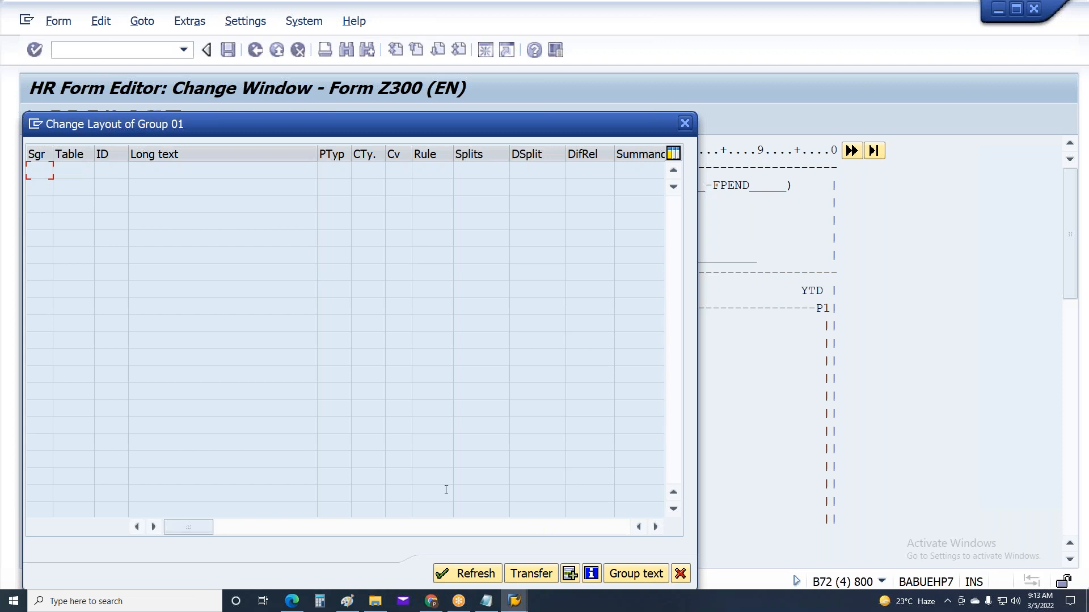
Step: Insert two lines in the layout of group 01 and fill the first with subgroup 1, table RT and ID 1B01
click(574, 579)
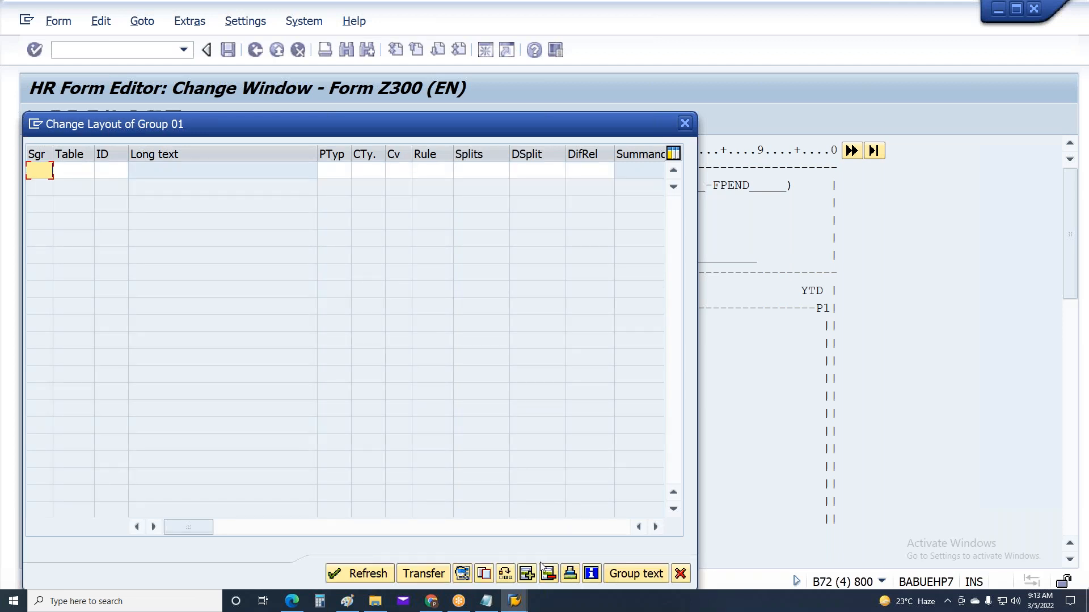
click(527, 575)
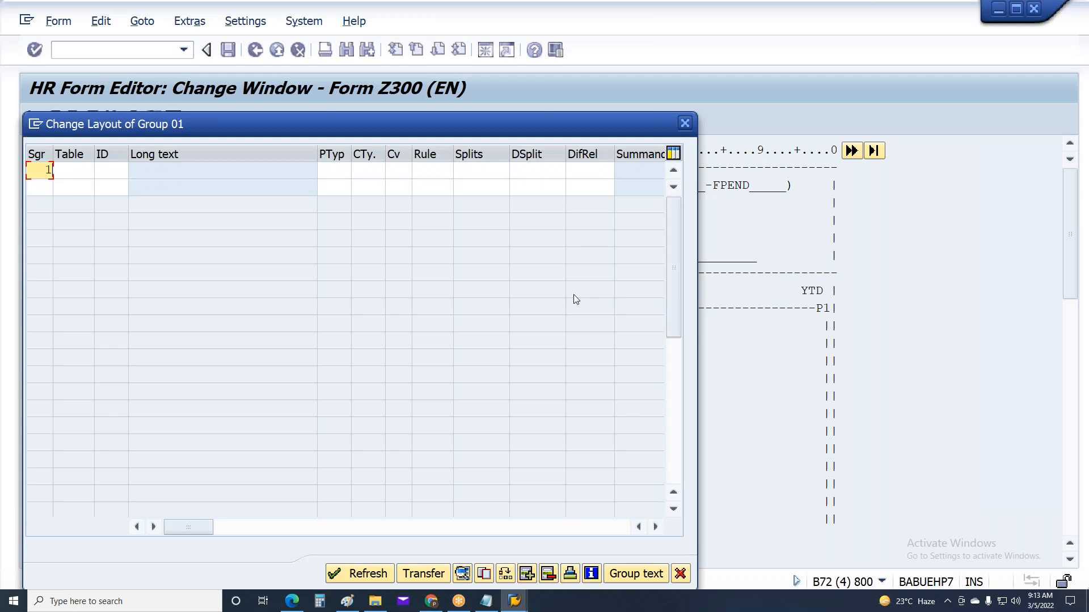
key(Tab)
text(RT)
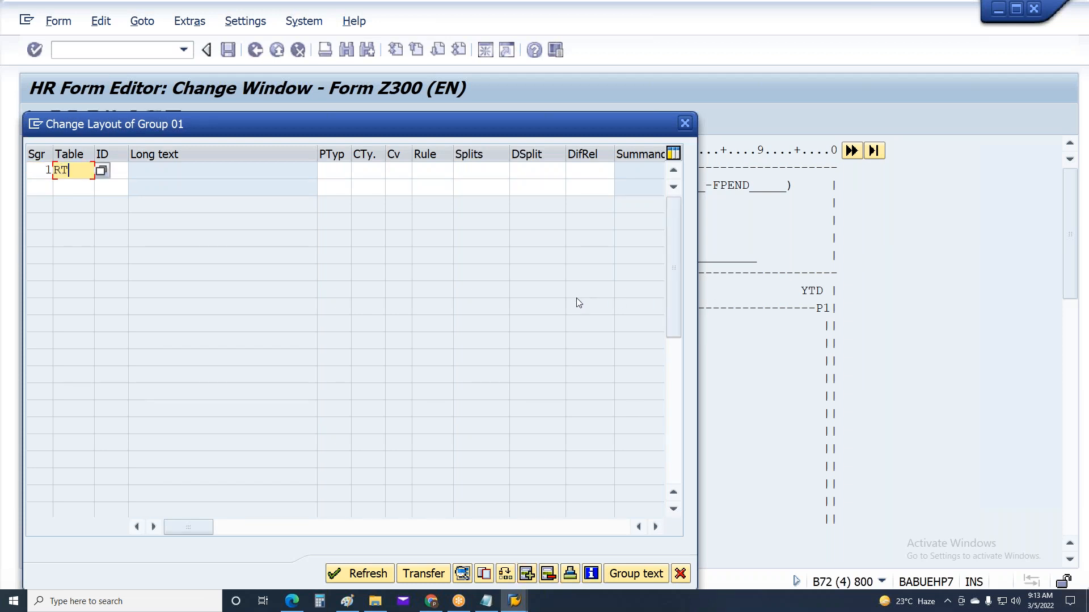
key(Tab)
text(1B01)
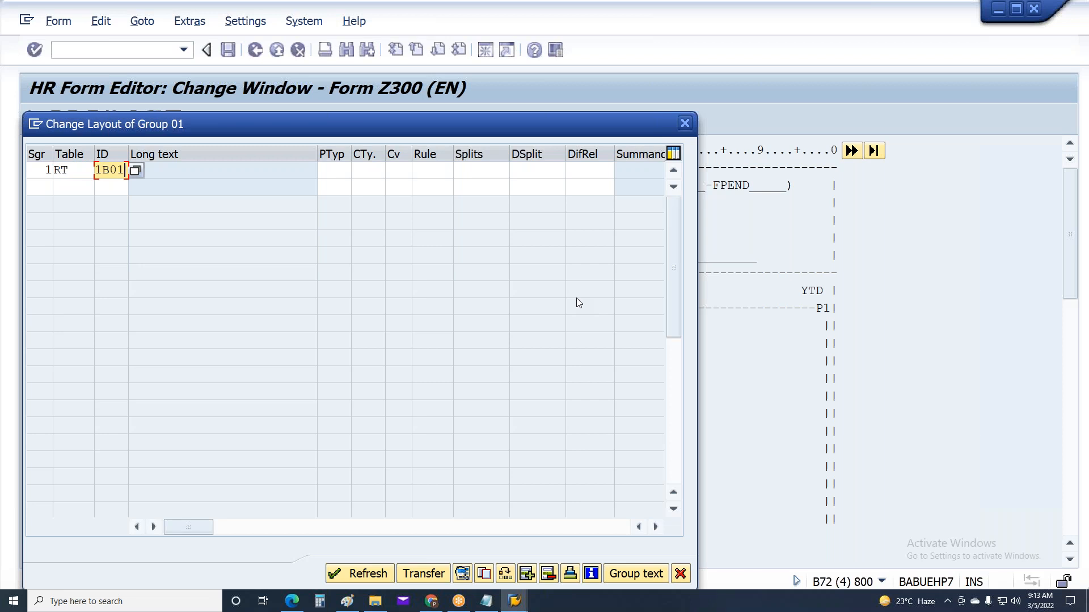
key(Tab)
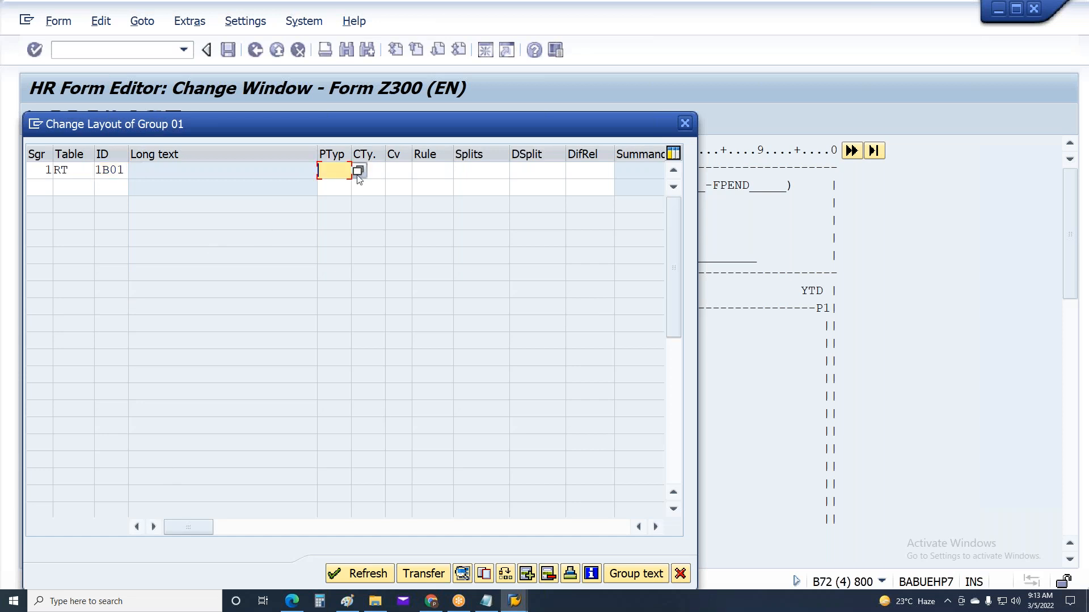
Step: Assign line type 01 and column type A to the 1B01 entry, transfer the group to window P1 and save the form
click(358, 172)
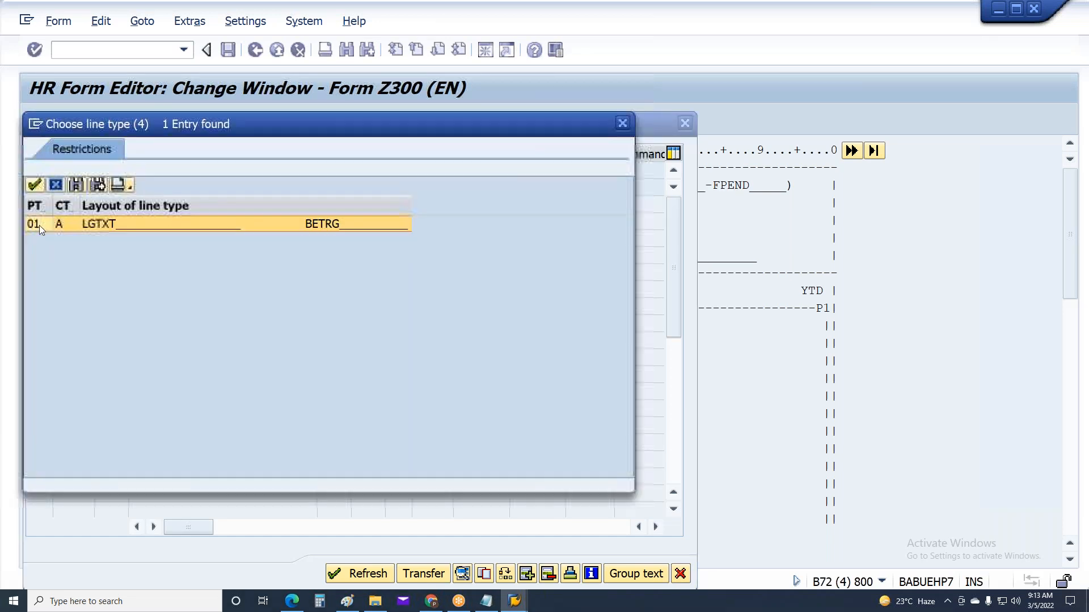
double_click(40, 225)
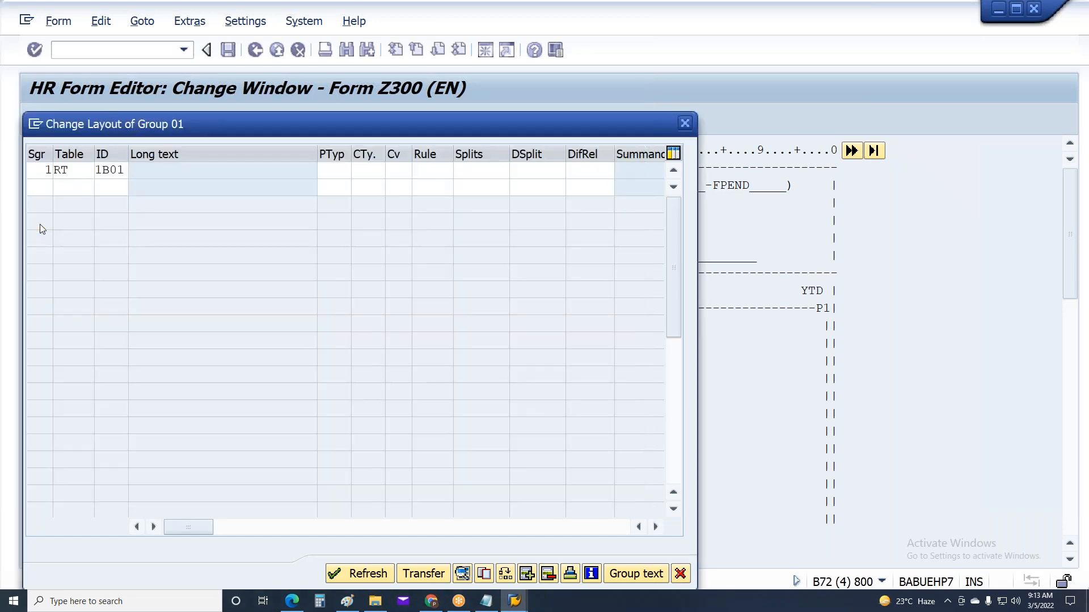
click(375, 172)
text(A)
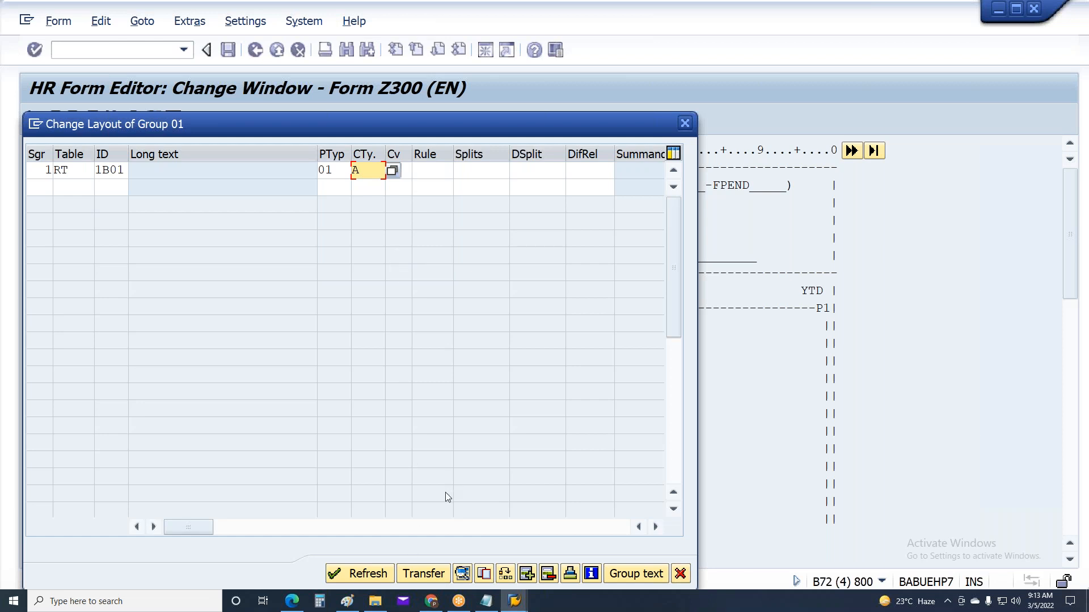
click(424, 575)
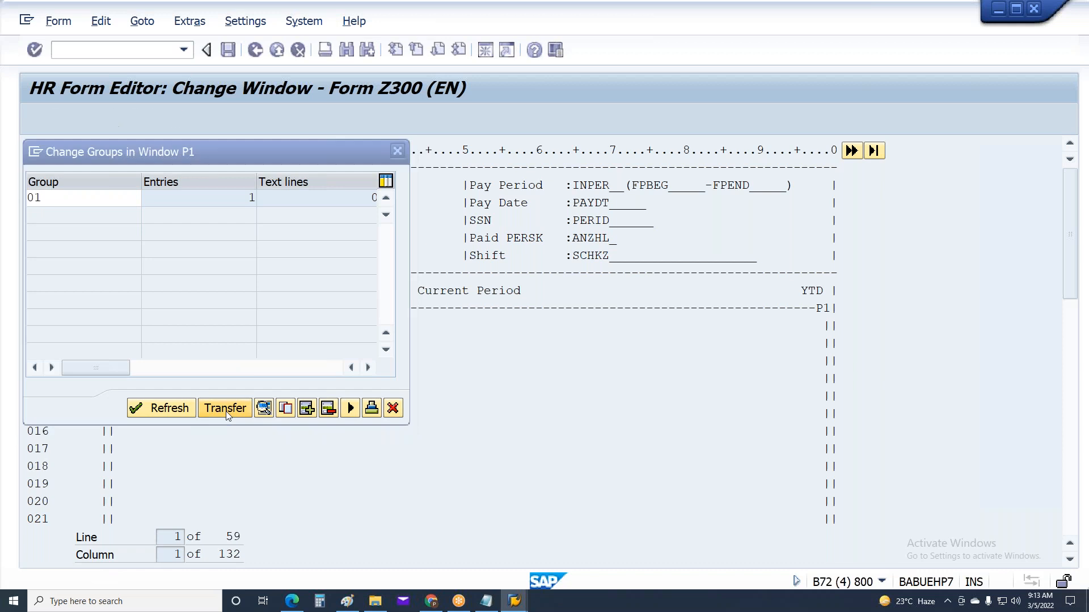
click(226, 408)
key(ctrl+s)
key(Return)
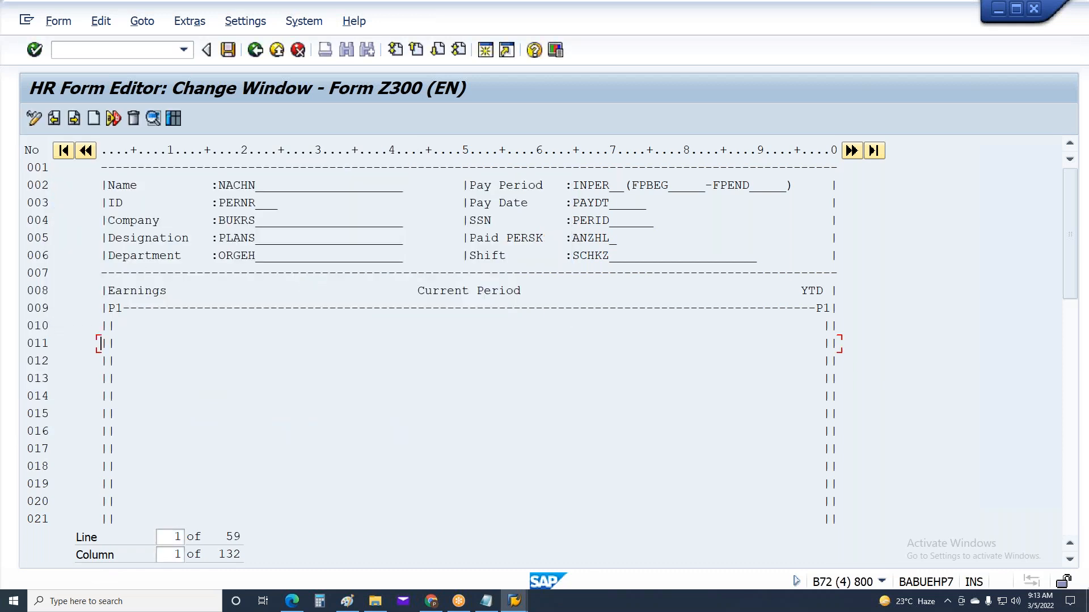
Step: Switch to the payroll log session, return to the Payroll Driver (USA) selection and run the payroll again
key(alt+Tab)
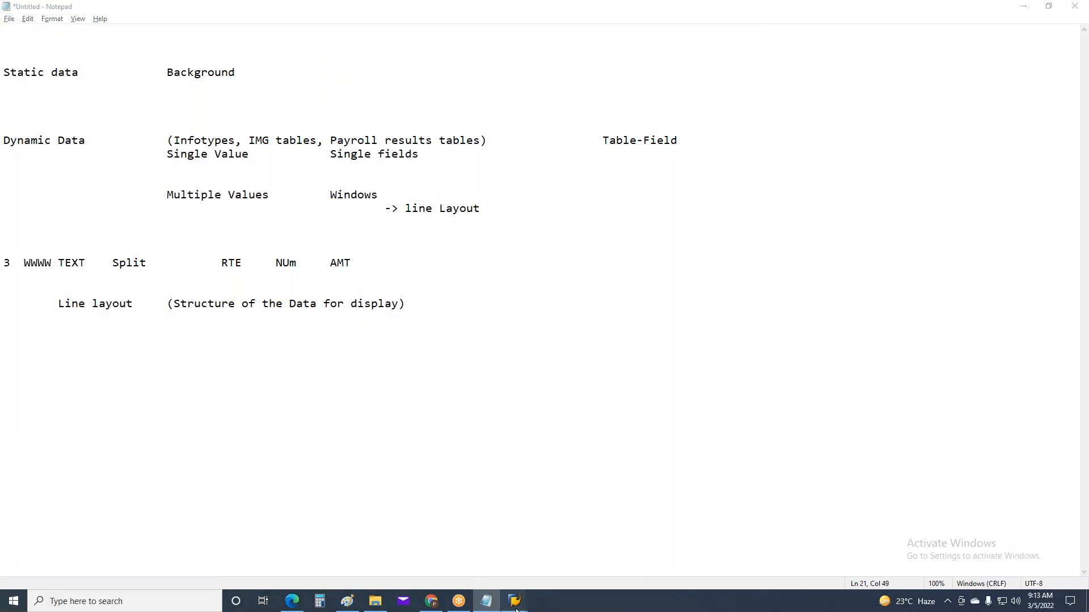
click(515, 602)
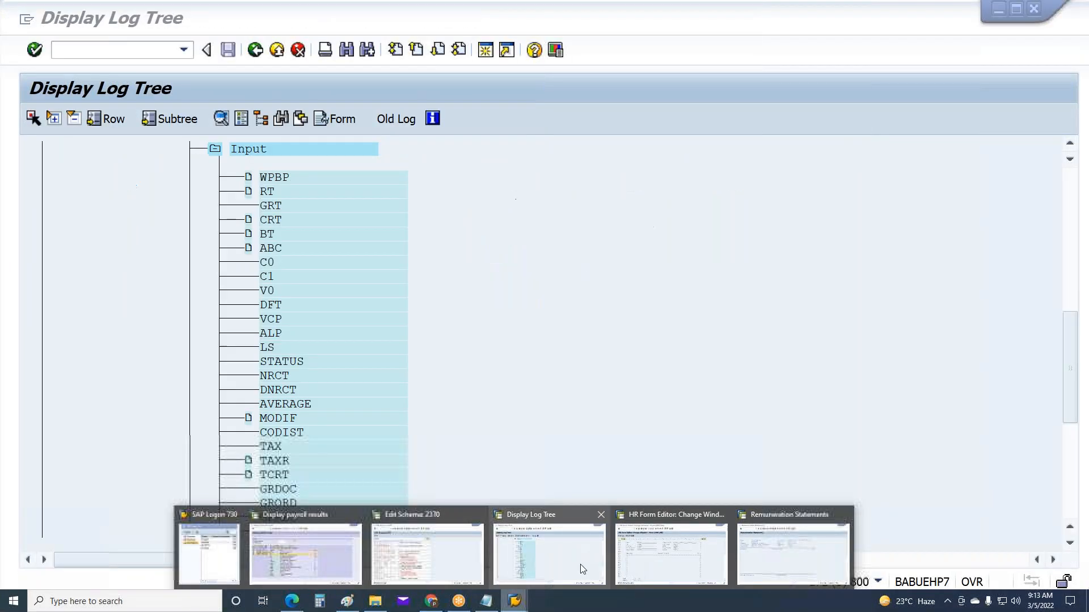
click(580, 563)
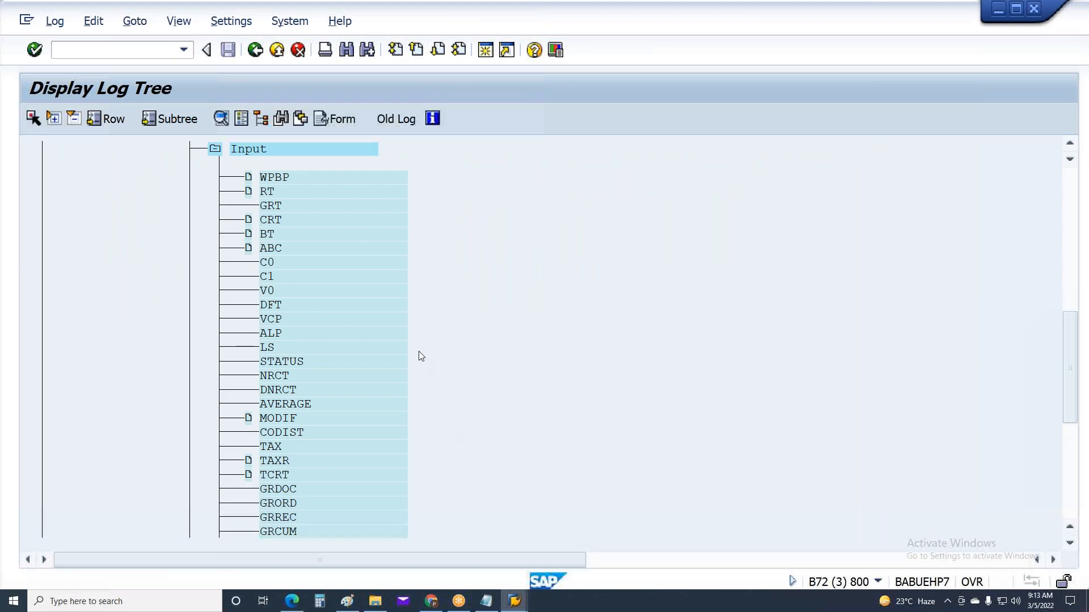
key(F3)
click(311, 318)
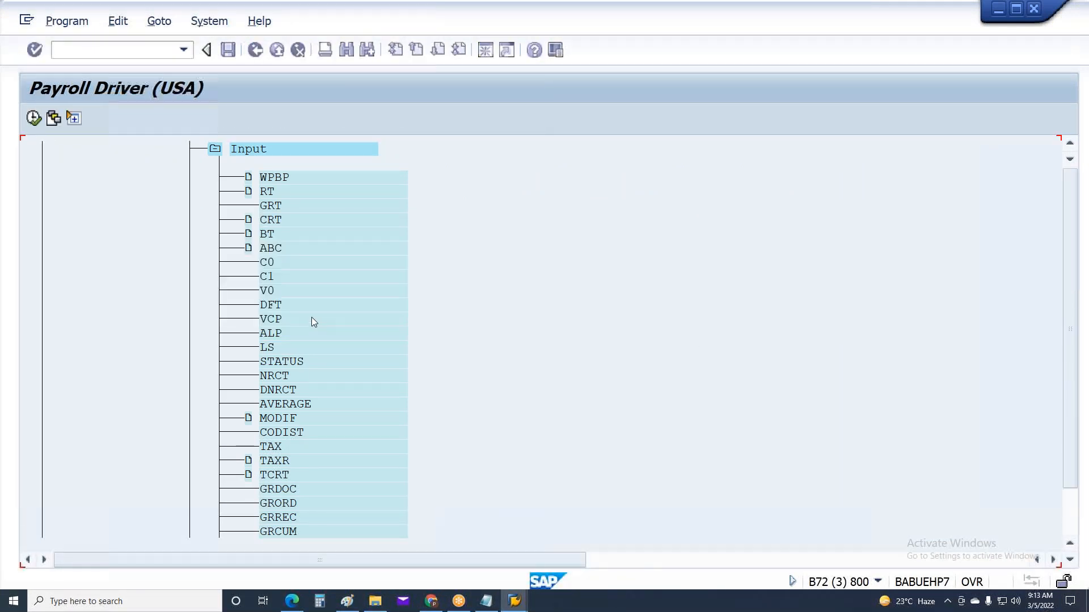
key(F8)
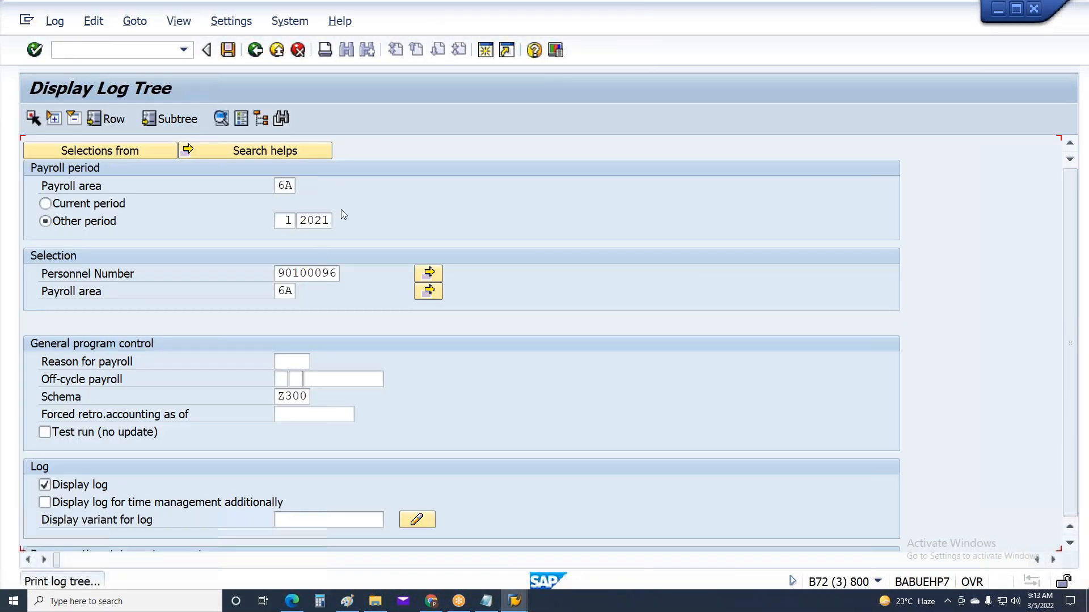
Step: Display the payslip form from the payroll log, examine its earnings section, and exit the log display back to the payroll selection
click(341, 118)
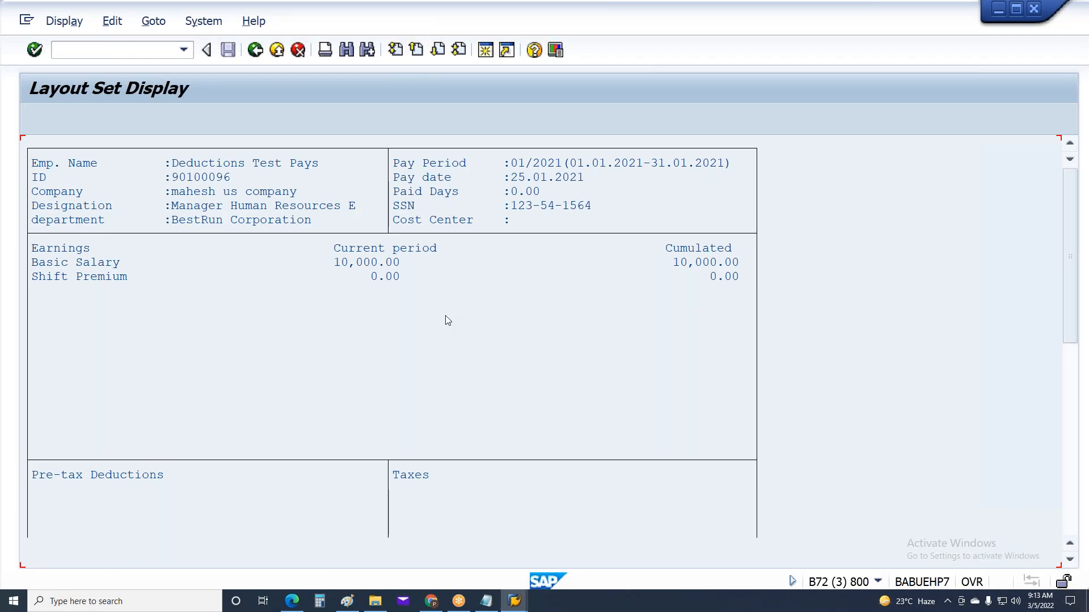
key(F3)
key(F3)
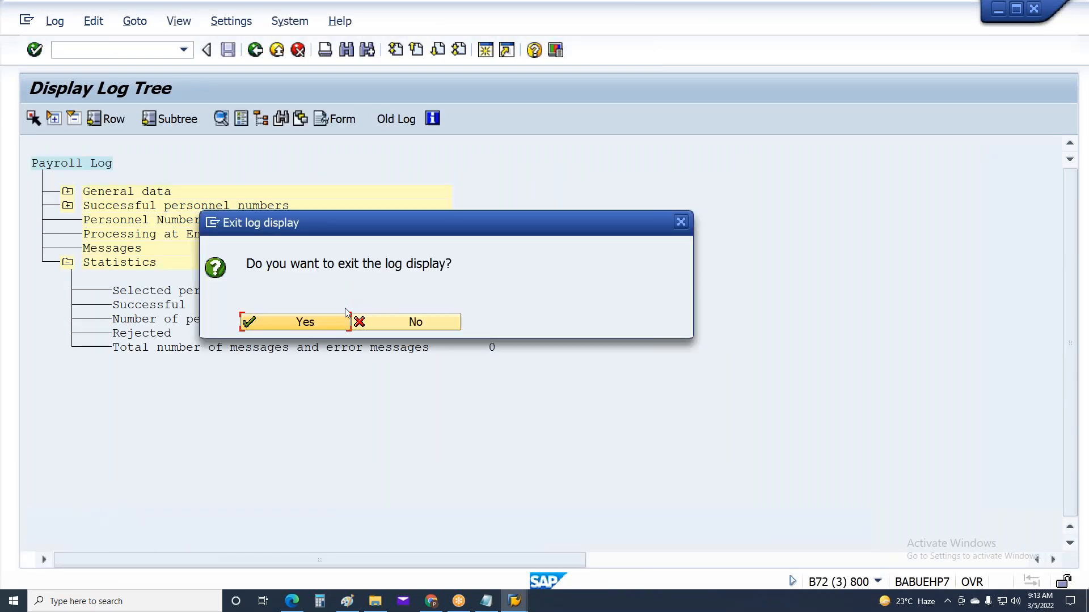
click(339, 322)
Step: Switch to the Remuneration Statements session and rerun the statement with form Z300 to check the Earnings section
mouse_move(514, 601)
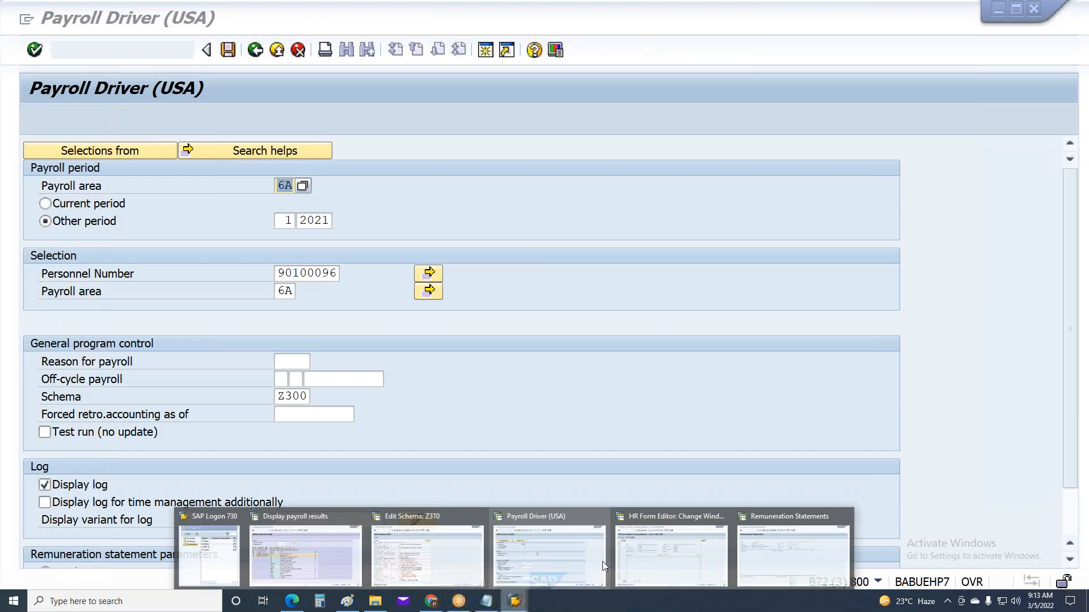
click(721, 539)
key(F3)
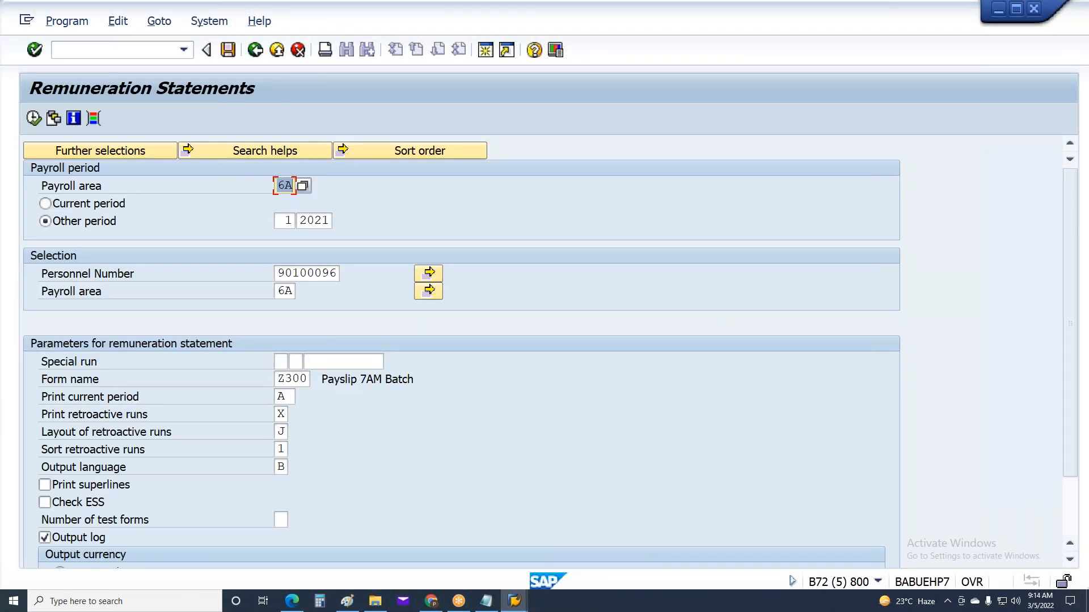
key(F8)
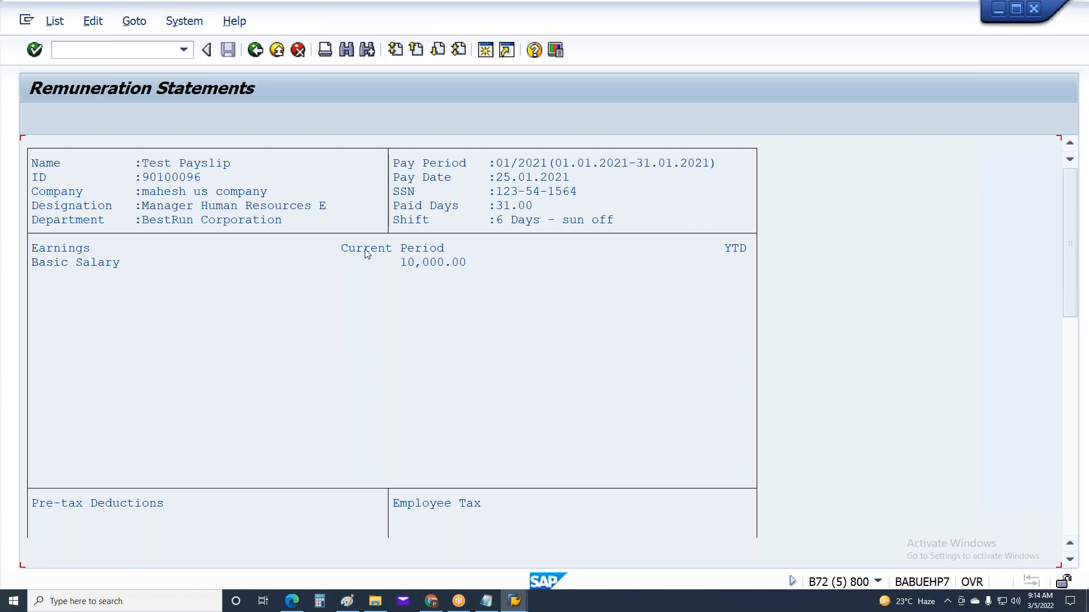
key(F3)
Step: In form Z300's line layout 01 A, move the BETRG amount field to column 42, transfer the change and save the form
click(514, 601)
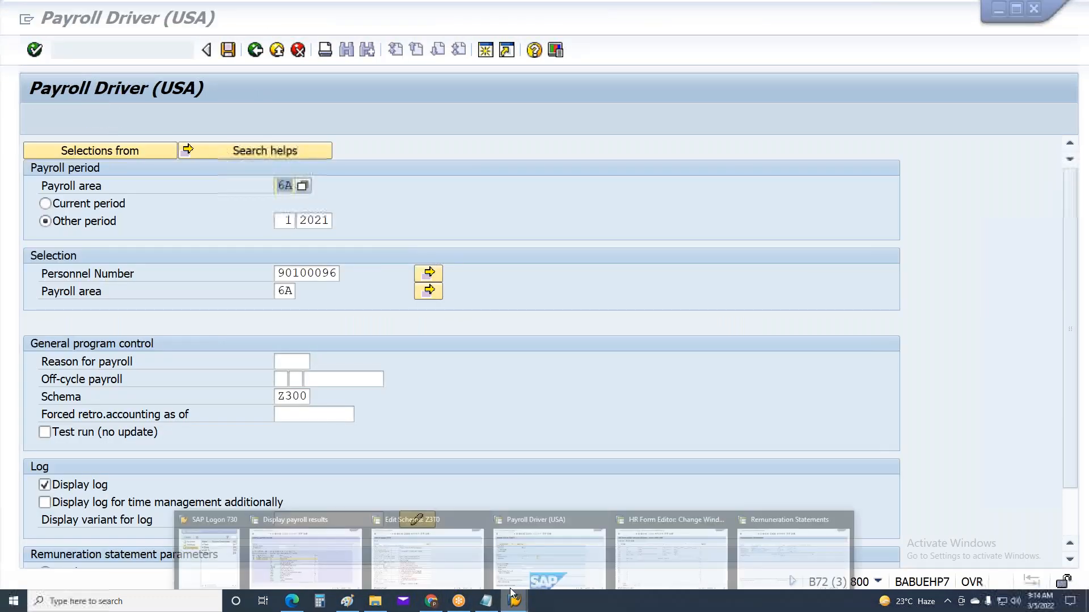
click(694, 563)
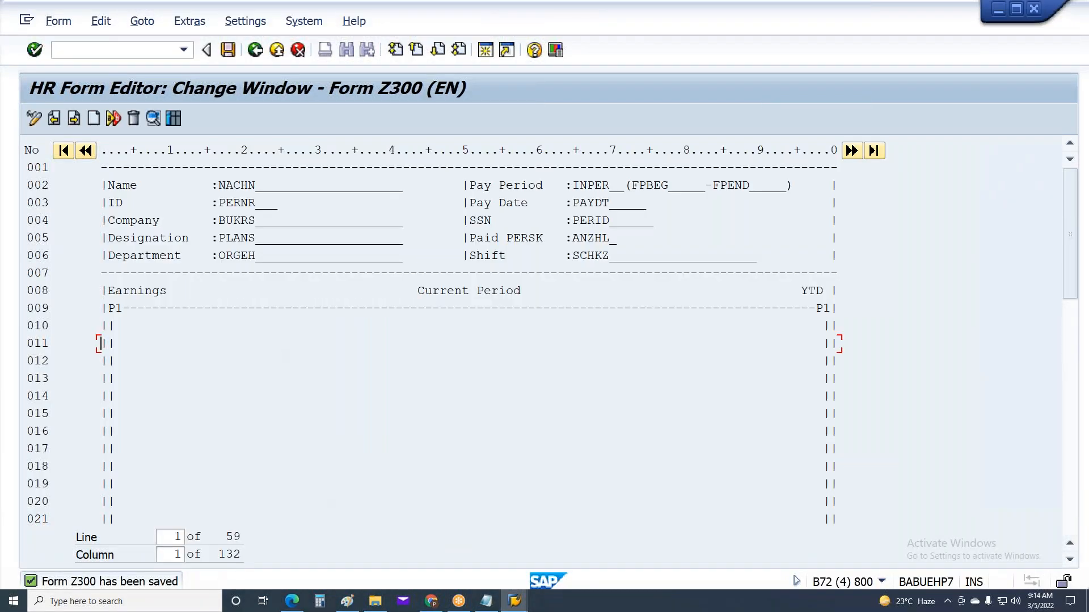
click(74, 118)
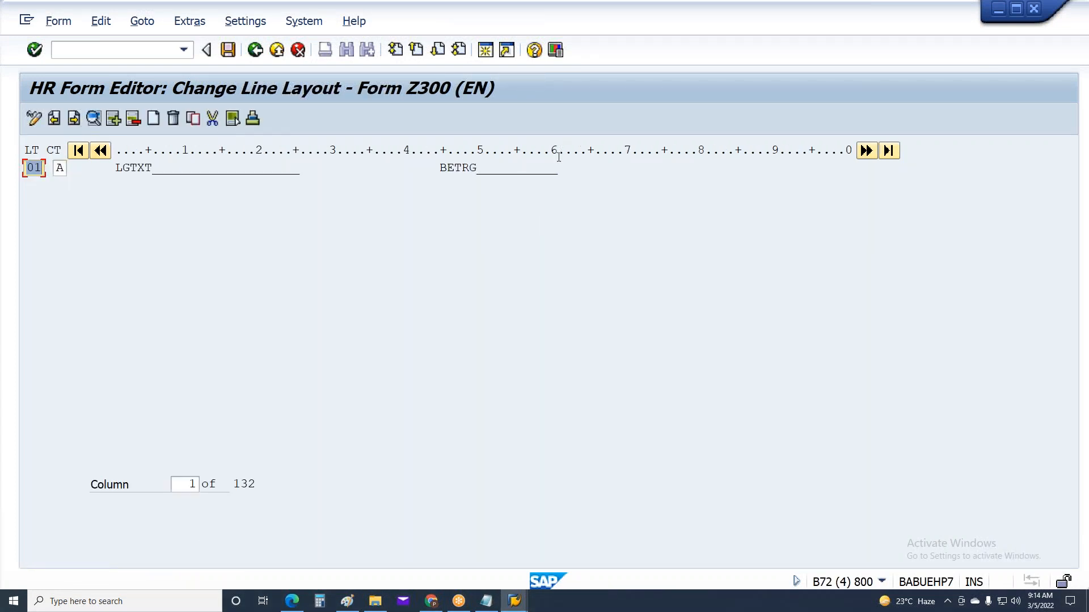
double_click(465, 167)
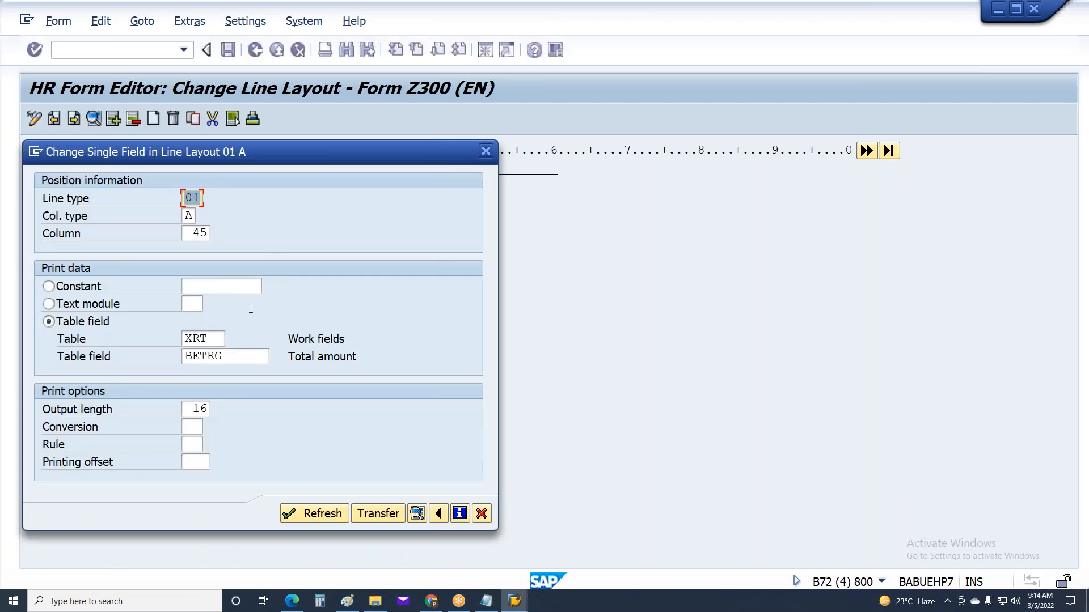
drag(193, 231, 211, 232)
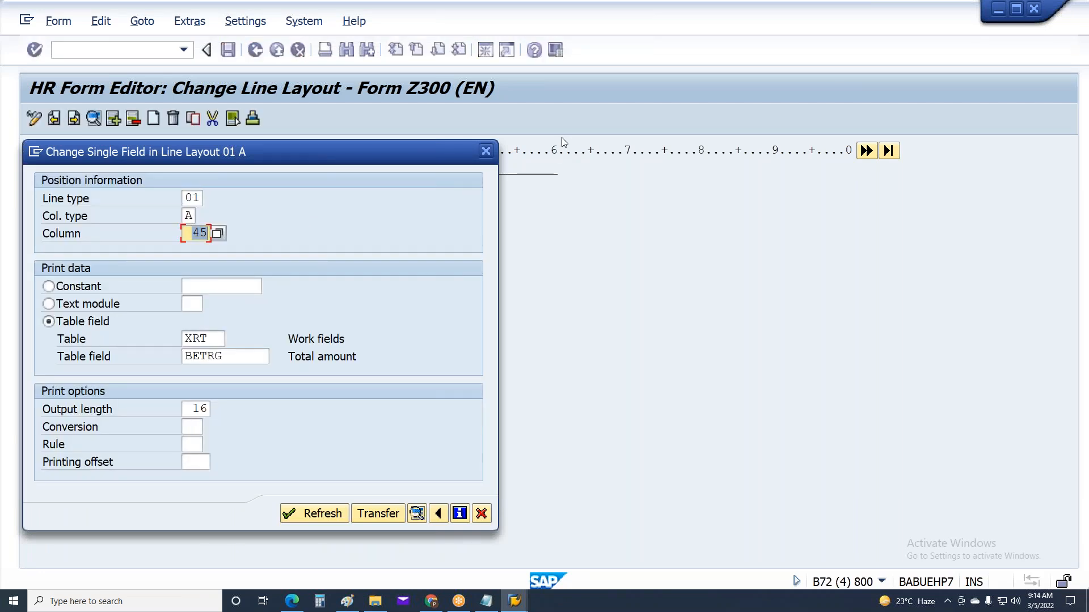
key(BackSpace)
text(42)
click(383, 520)
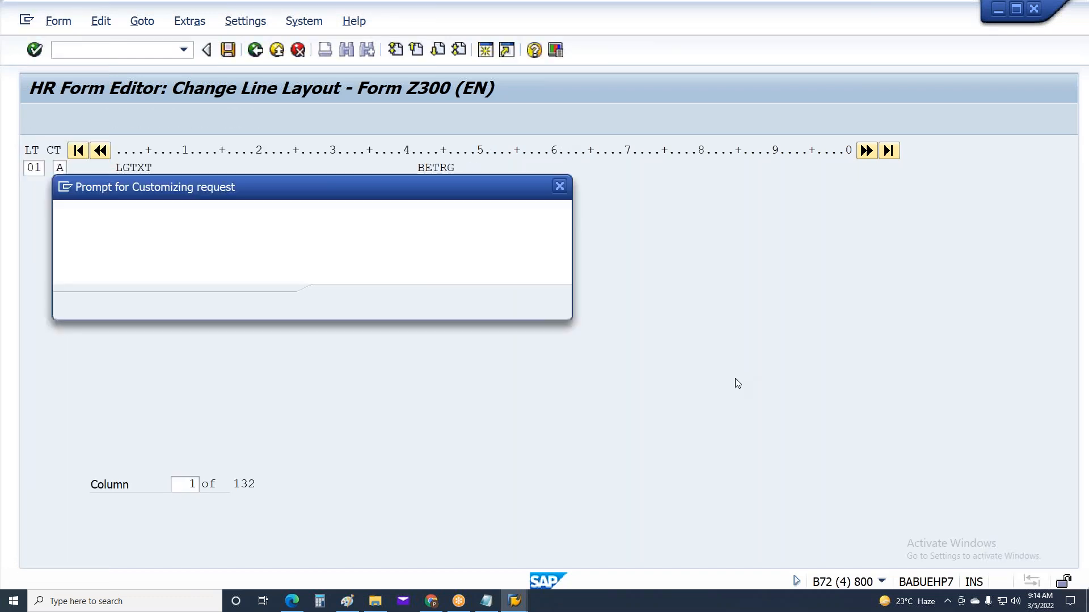
Step: Return to the Remuneration Statements session and regenerate the Z300 statement to check the alignment of the Basic Salary amount
key(alt+Tab)
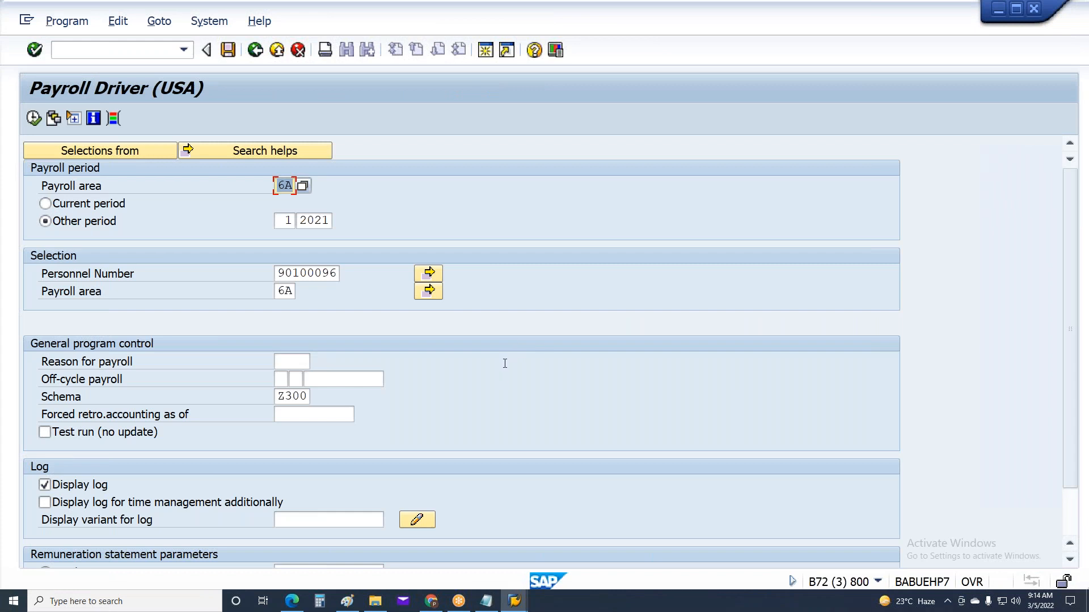
key(alt+Tab)
mouse_move(533, 599)
click(748, 546)
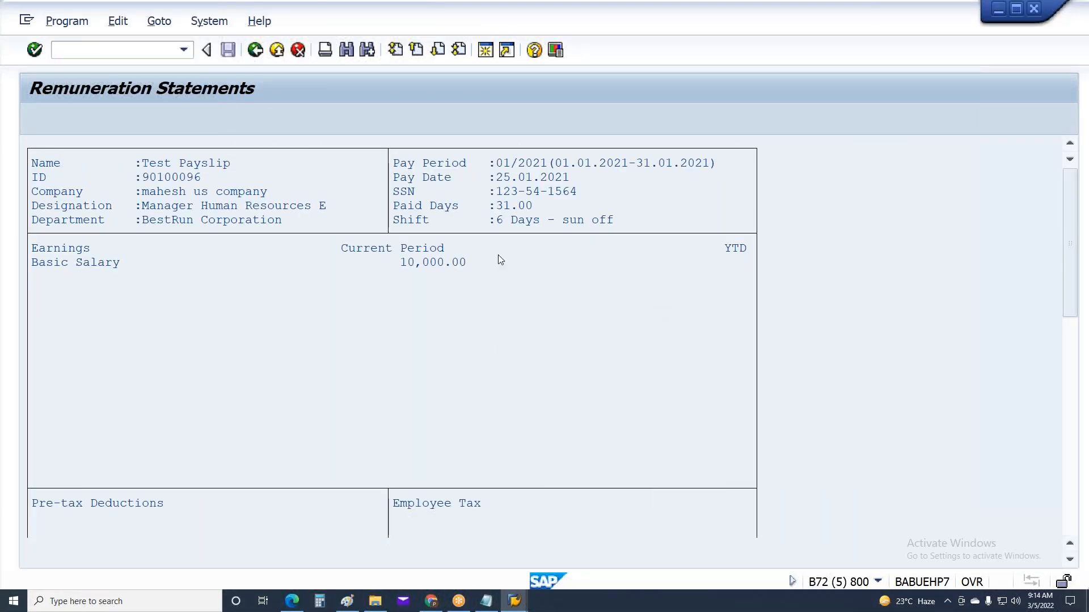
key(F3)
key(F8)
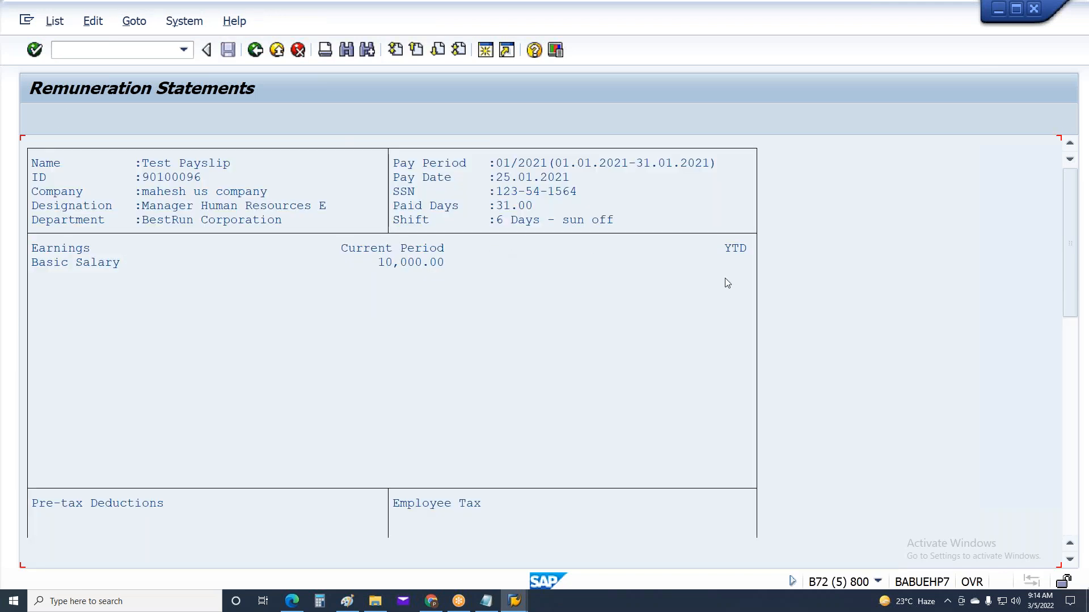
key(alt+Tab)
Step: Switch to the Payroll Driver (USA) session and clear the personnel number from the selection
mouse_move(514, 600)
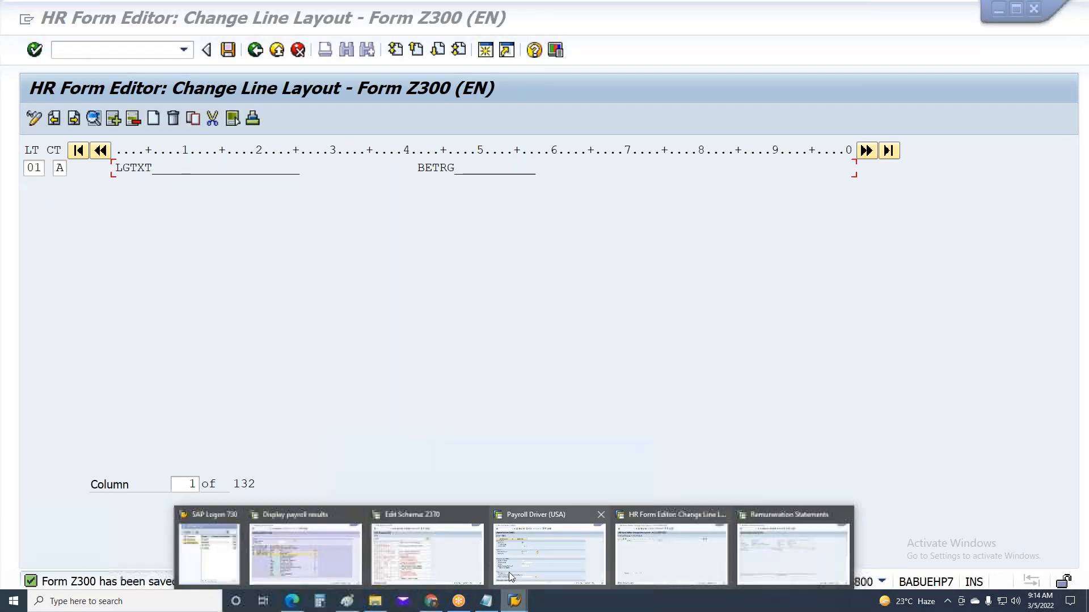
click(539, 550)
drag(325, 275, 403, 253)
key(BackSpace)
click(326, 271)
key(BackSpace)
key(BackSpace)
key(BackSpace)
key(BackSpace)
key(BackSpace)
key(BackSpace)
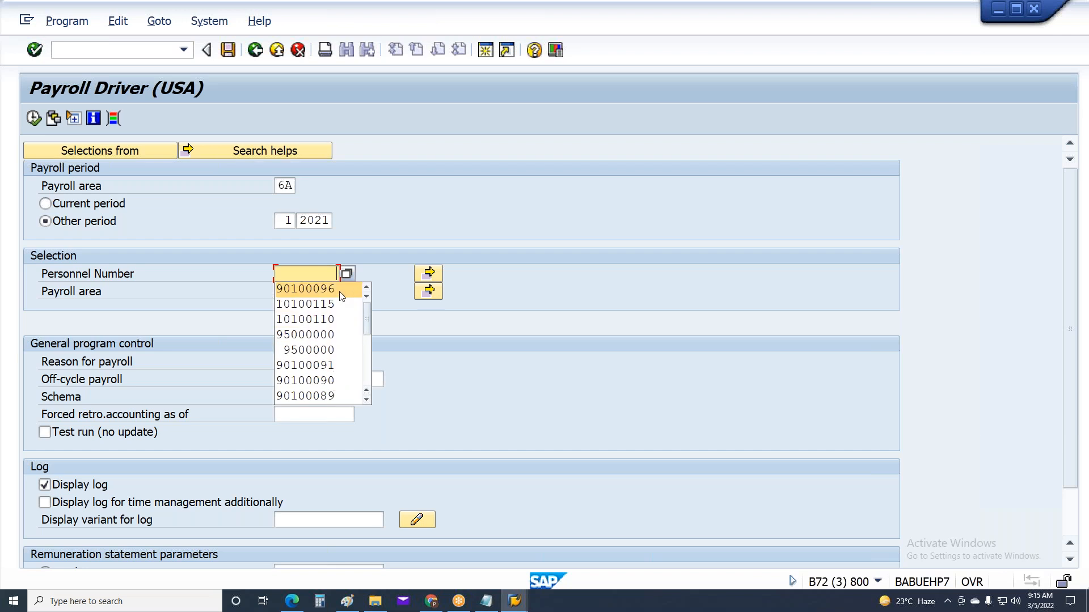
click(715, 397)
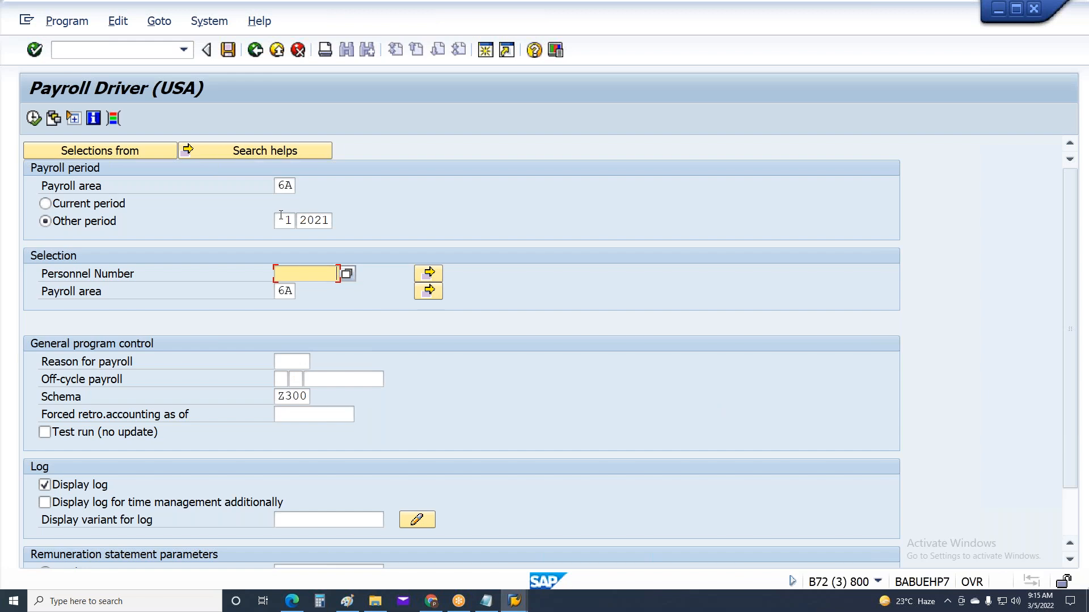
Step: Enter a different employee's personnel number, enable Test run (no update) and run the payroll for period 1 2021
click(514, 602)
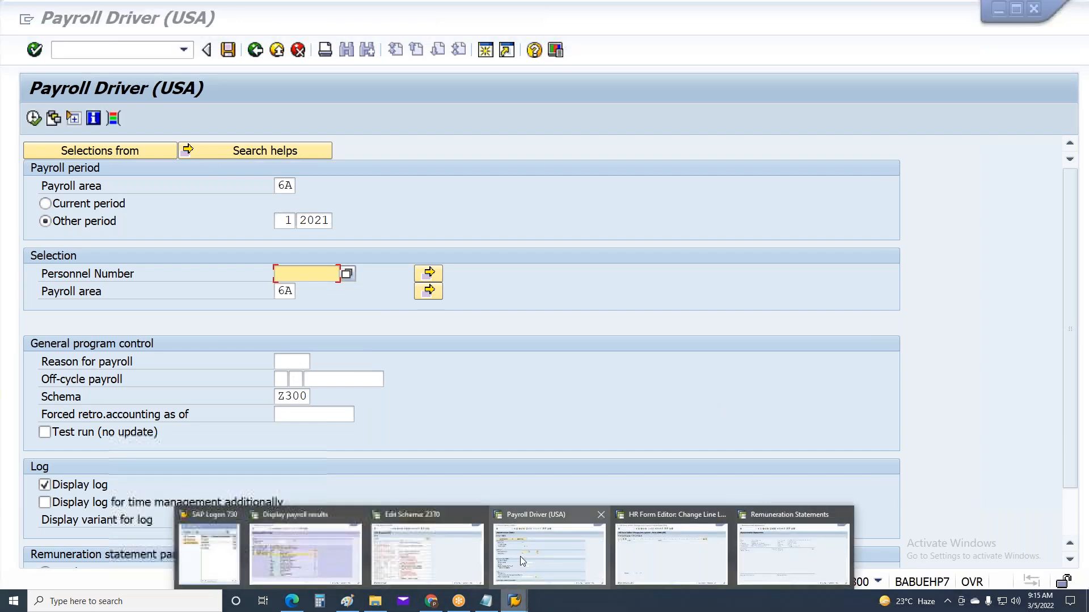
mouse_move(426, 555)
click(549, 554)
click(306, 273)
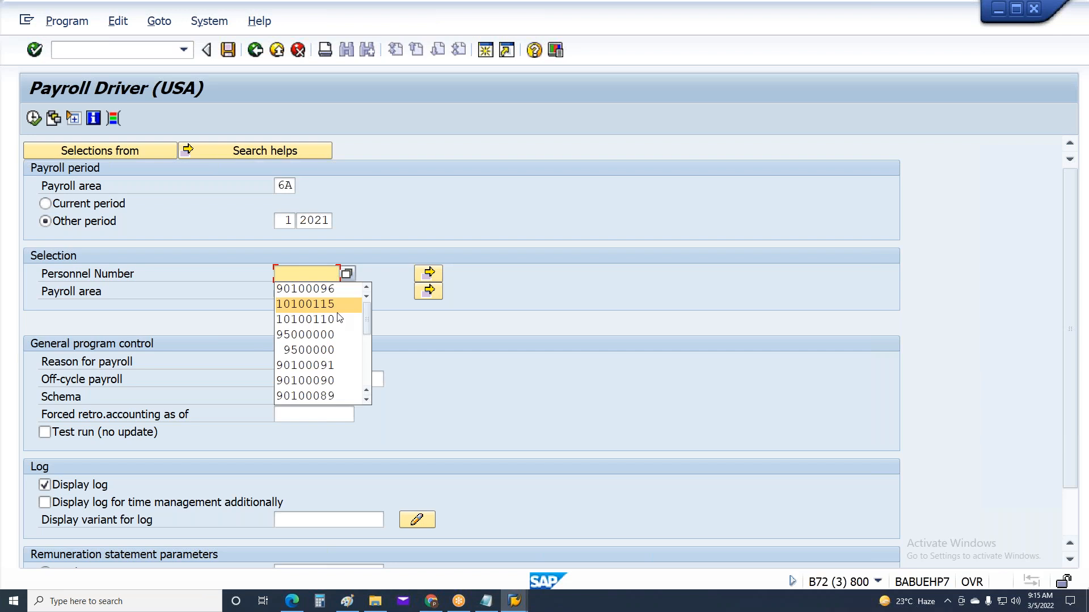
click(338, 366)
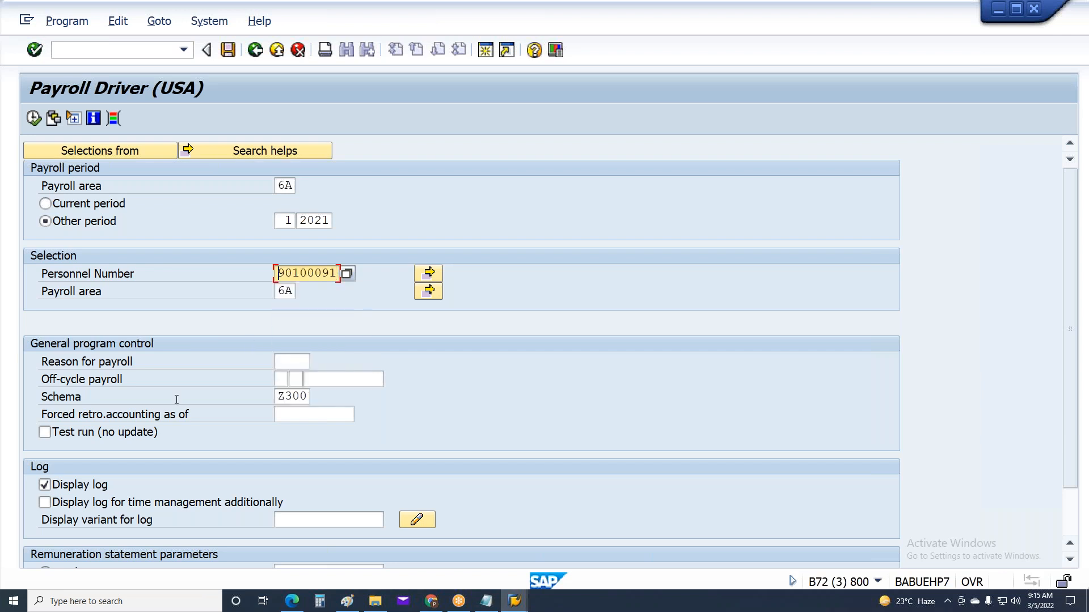
click(44, 432)
key(F8)
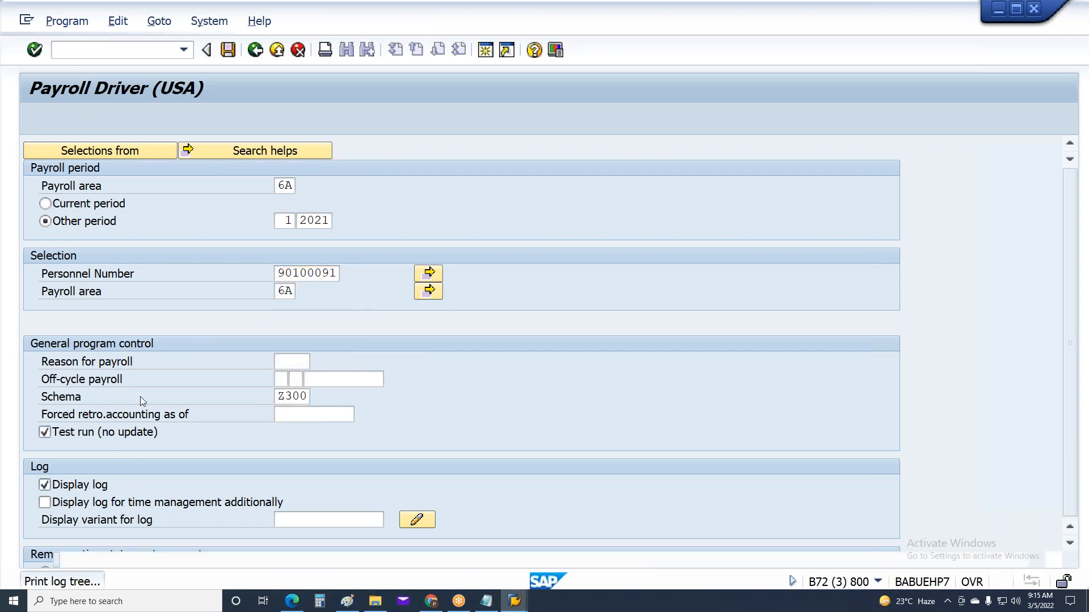
Step: Display this employee's payslip form from the log, examine the listed earnings, and exit the log display
click(350, 120)
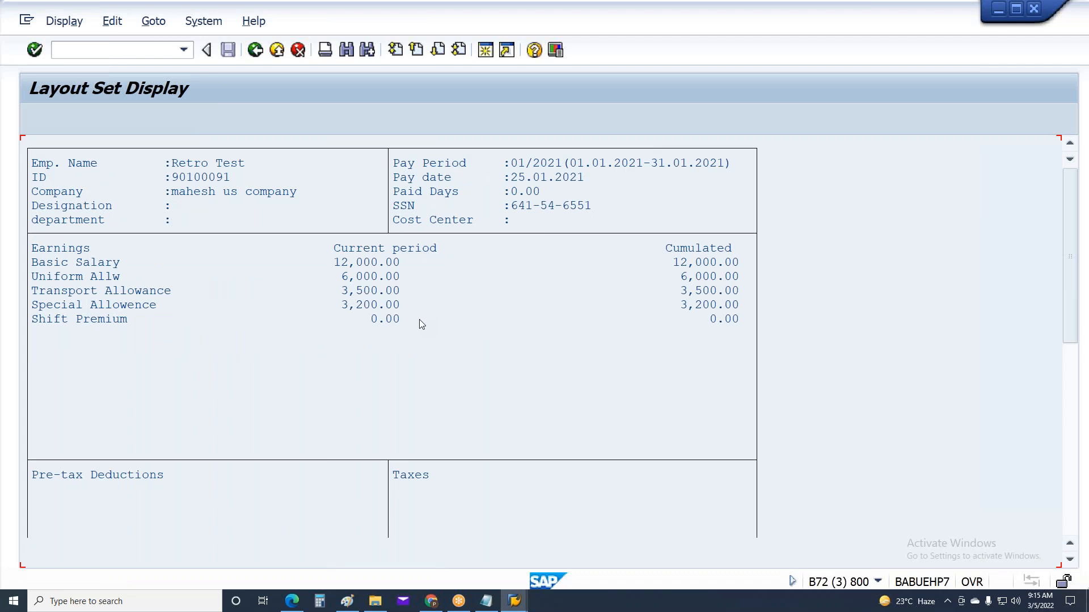
scroll(417, 320, down, 1)
key(F3)
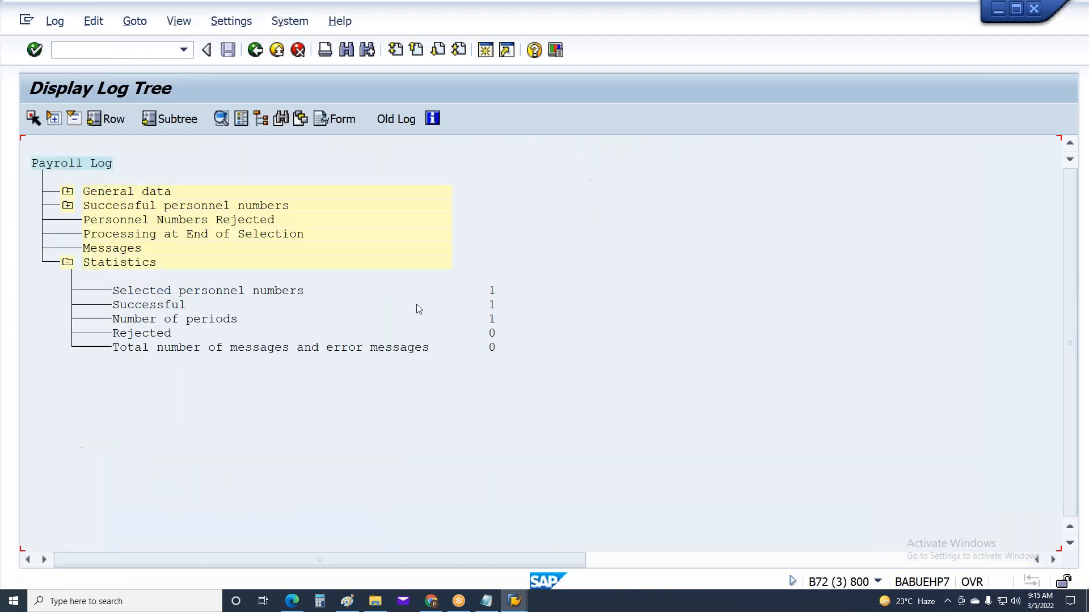
key(F3)
click(313, 327)
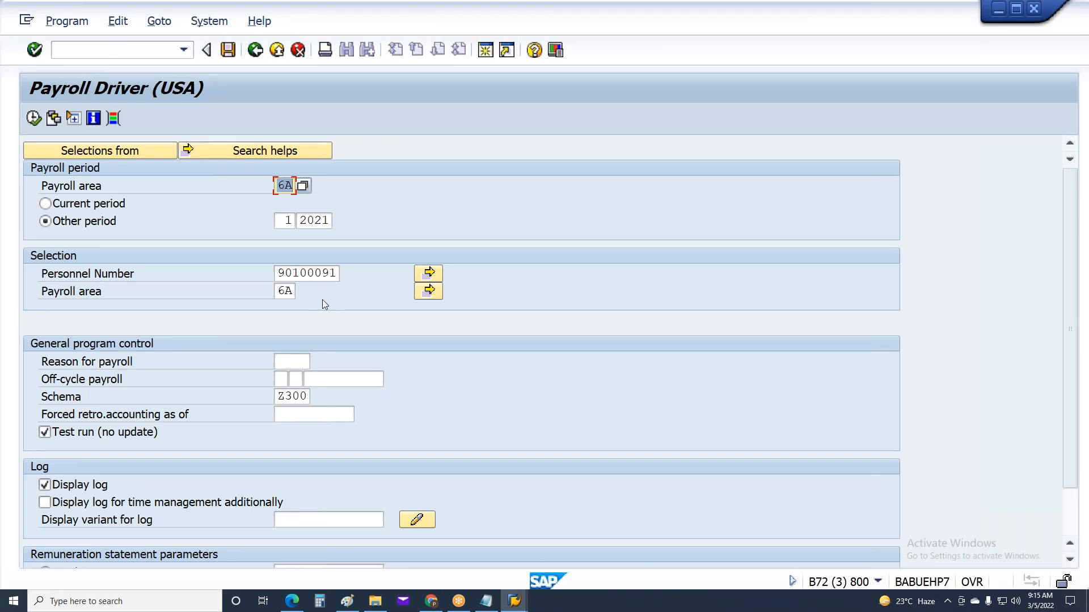
Step: Replace the personnel number with another previously used one and run the payroll test again
double_click(276, 269)
key(BackSpace)
scroll(358, 331, down, 3)
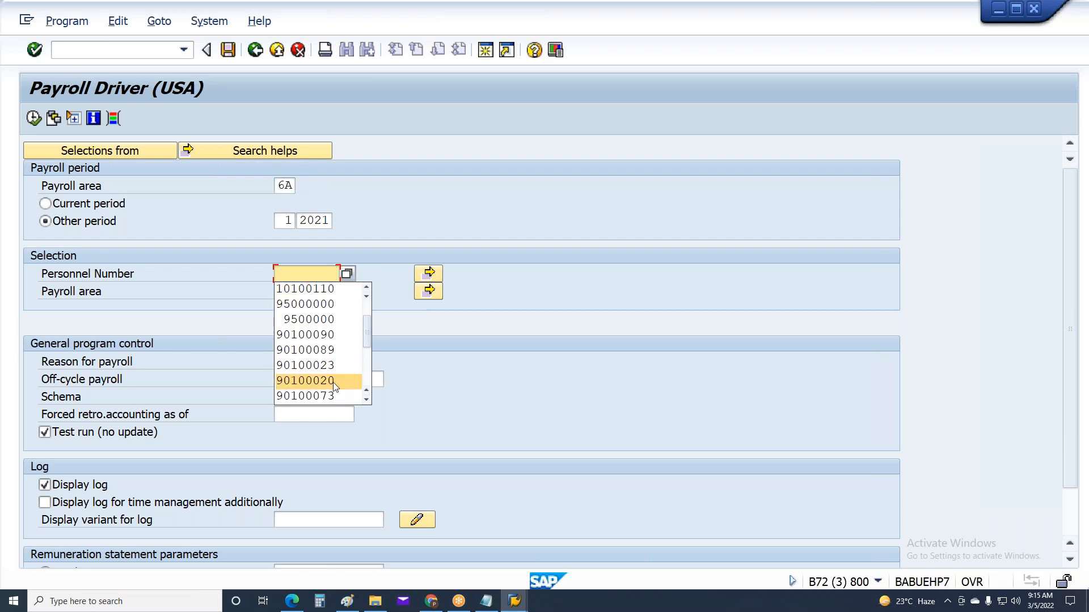
click(317, 381)
key(F8)
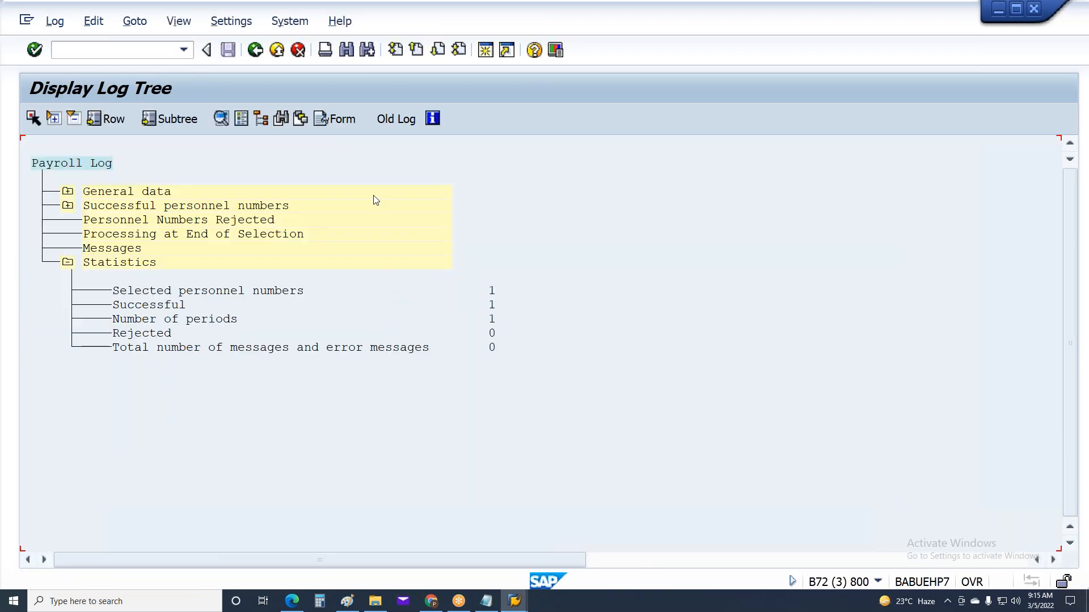
Step: Display the payslip form for this employee, examine all its earnings lines and return to the payroll log tree
click(340, 115)
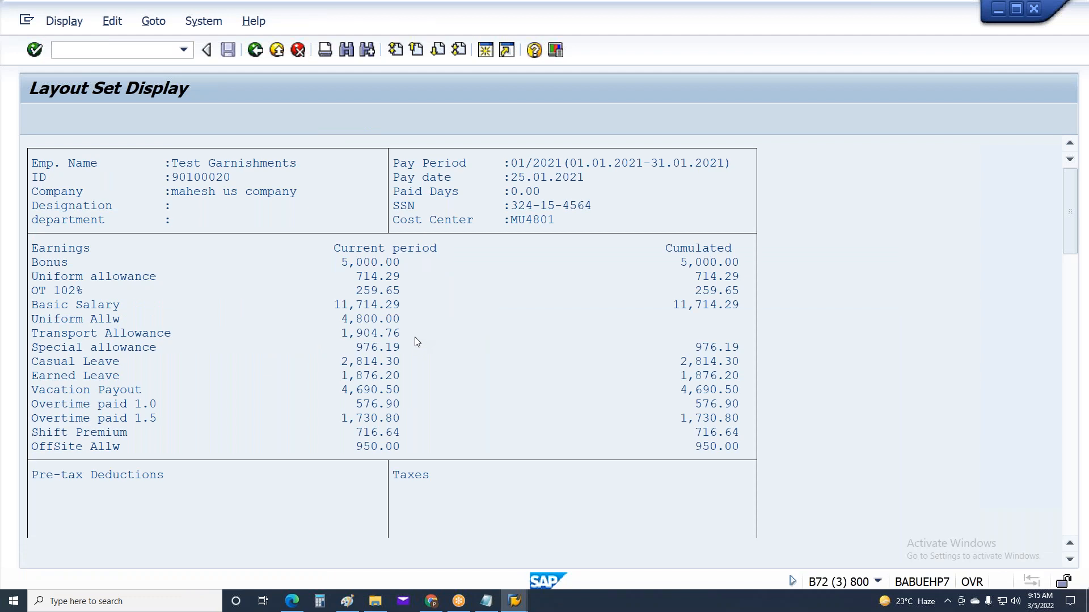
scroll(417, 342, down, 2)
scroll(418, 334, up, 1)
scroll(415, 324, up, 2)
key(F3)
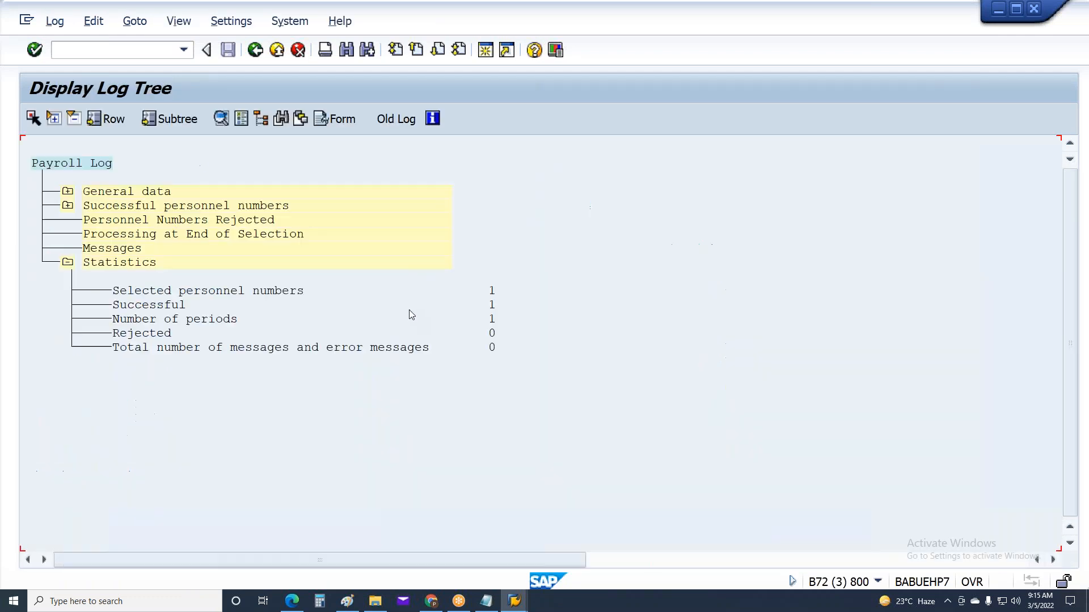
Step: Expand the employee's 01/2021 log through Final processing USA to the EXPRT RU input, open table RT and examine its wage types
click(67, 205)
click(97, 234)
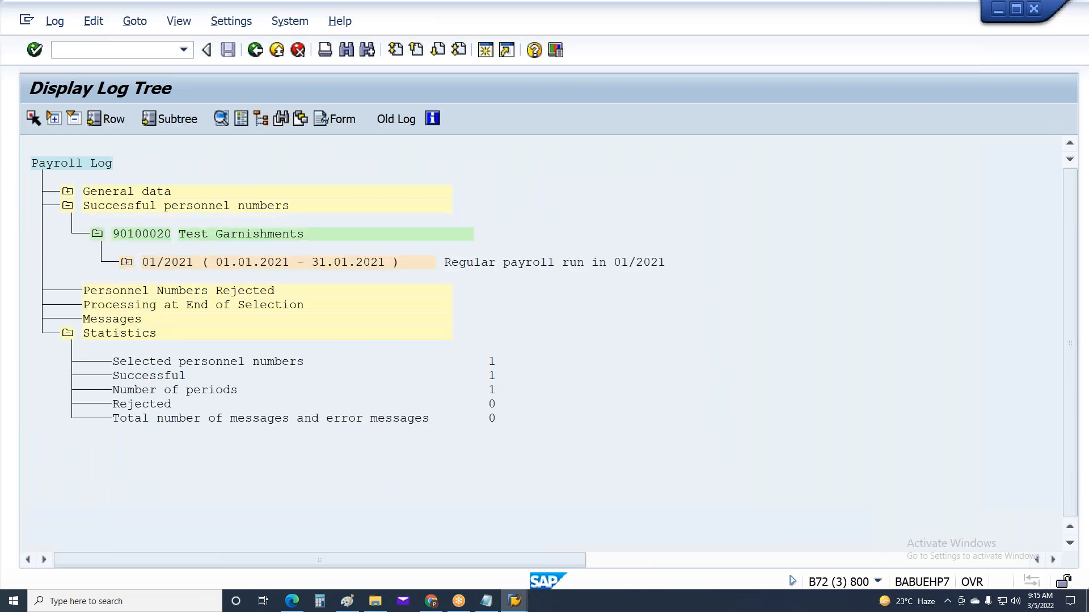
click(127, 263)
click(158, 447)
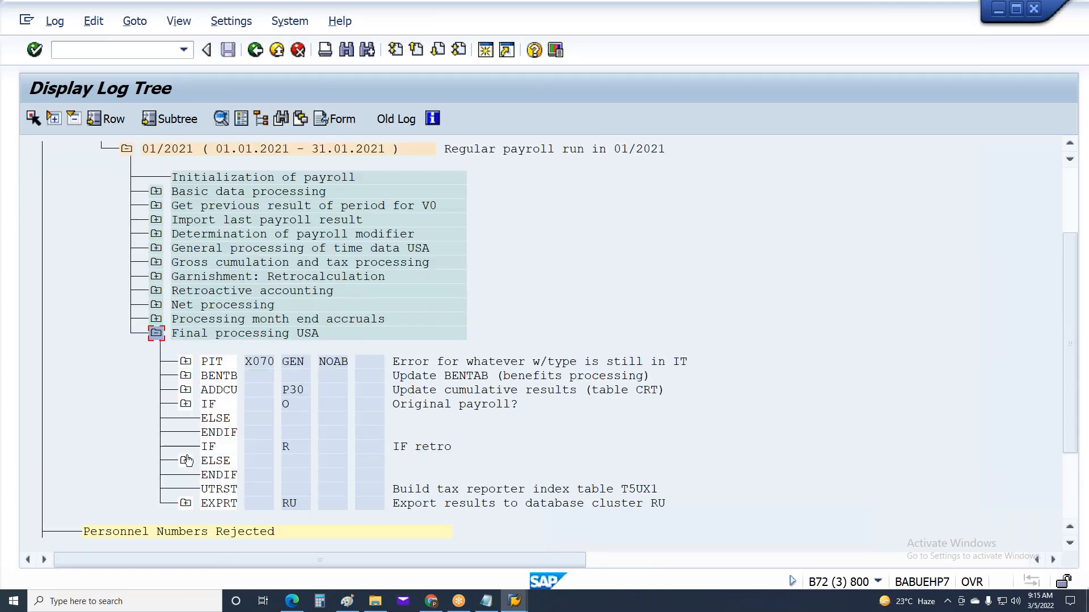
click(187, 504)
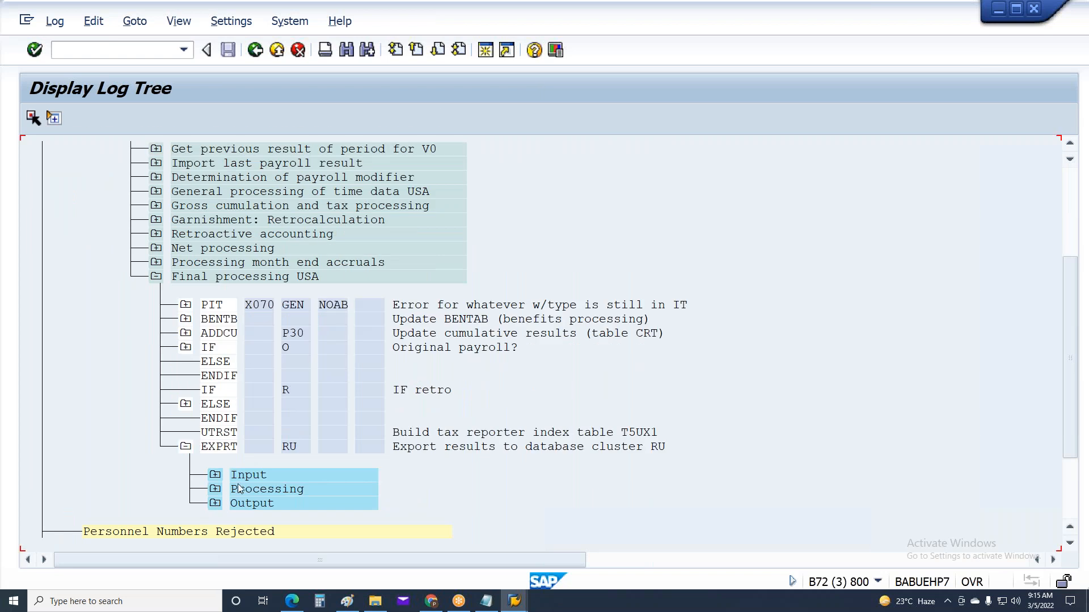
click(223, 477)
double_click(302, 193)
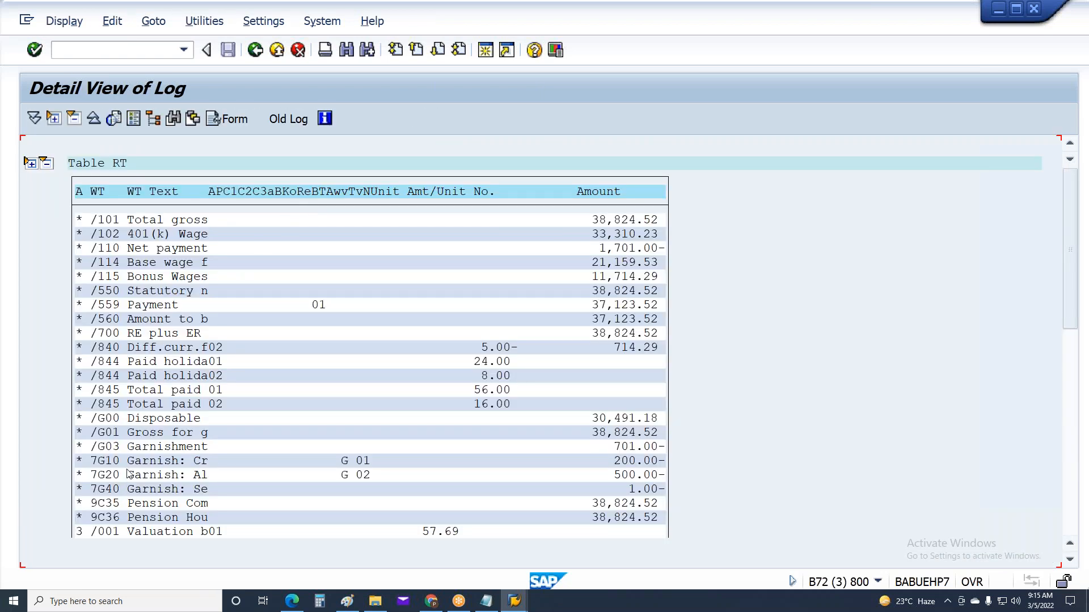
scroll(171, 325, down, 9)
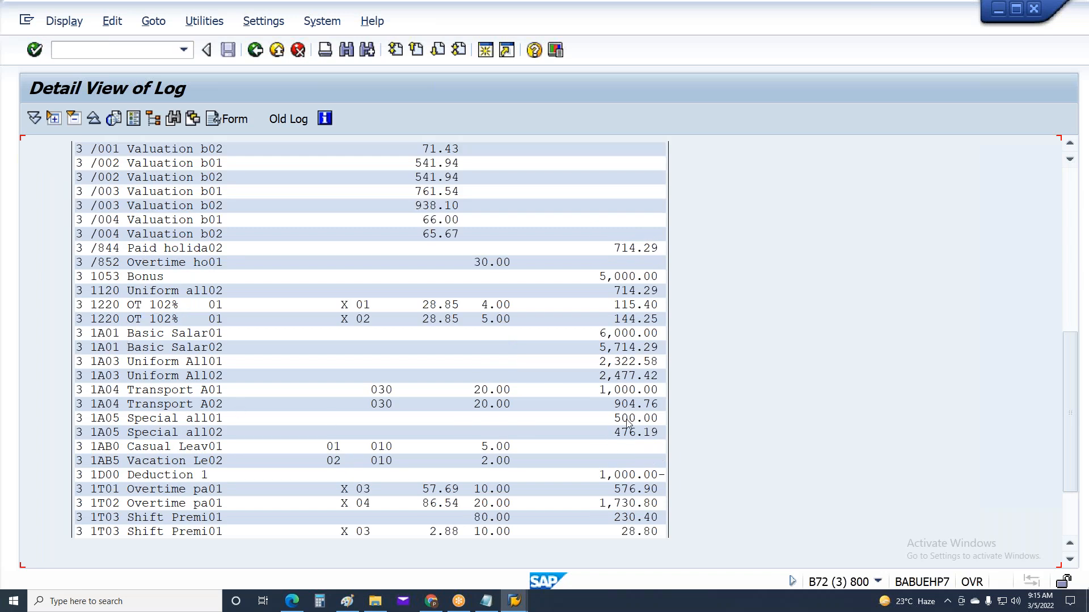
scroll(481, 423, down, 3)
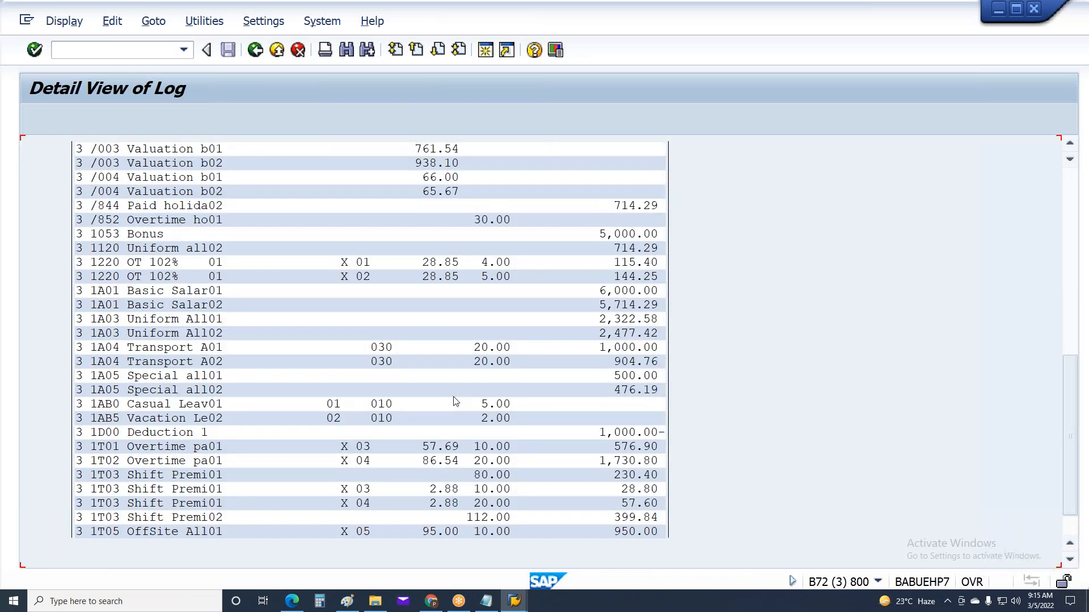
scroll(453, 395, down, 3)
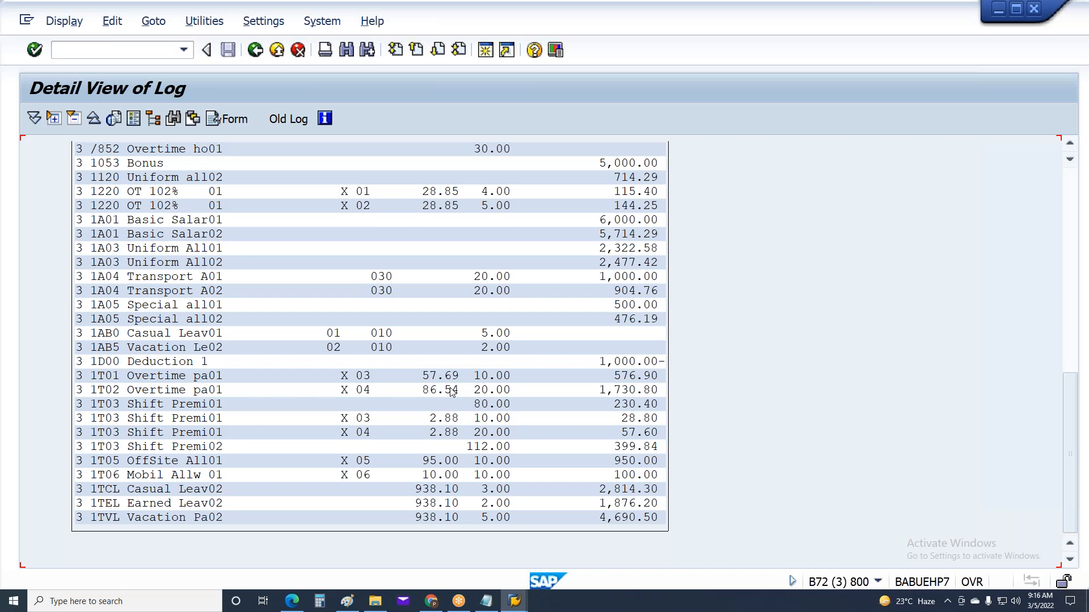
Step: Leave the RT table, exit the payroll log display and copy the personnel number from the payroll driver selection
key(F3)
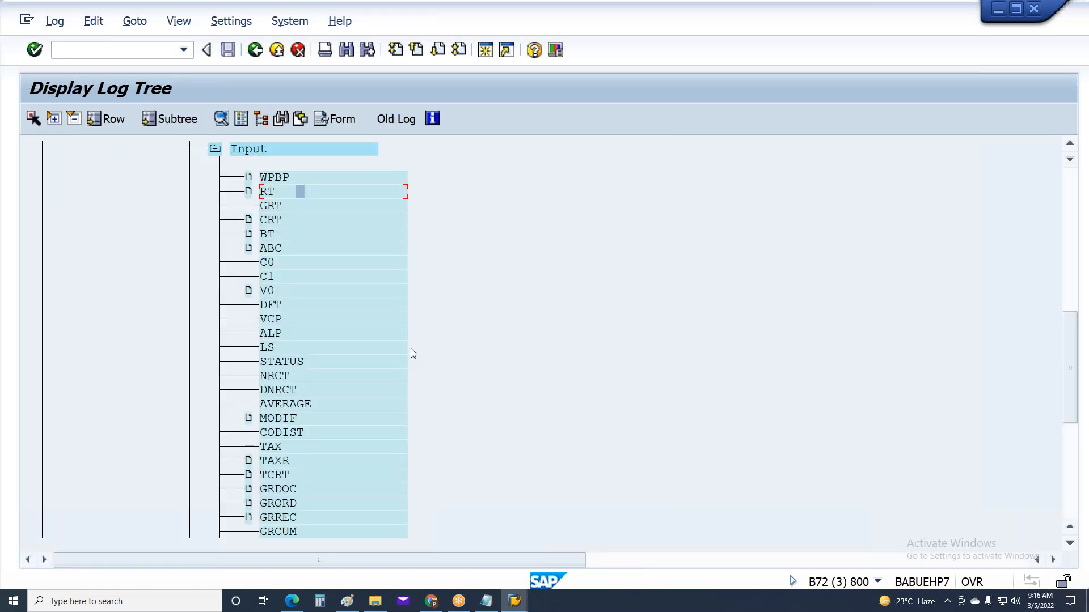
key(F3)
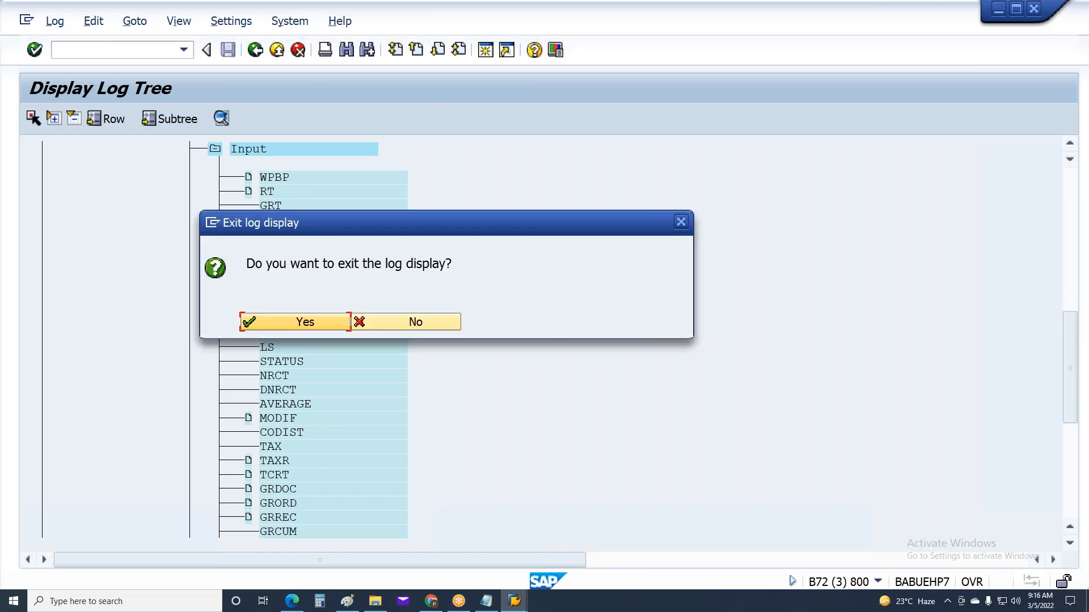
click(332, 321)
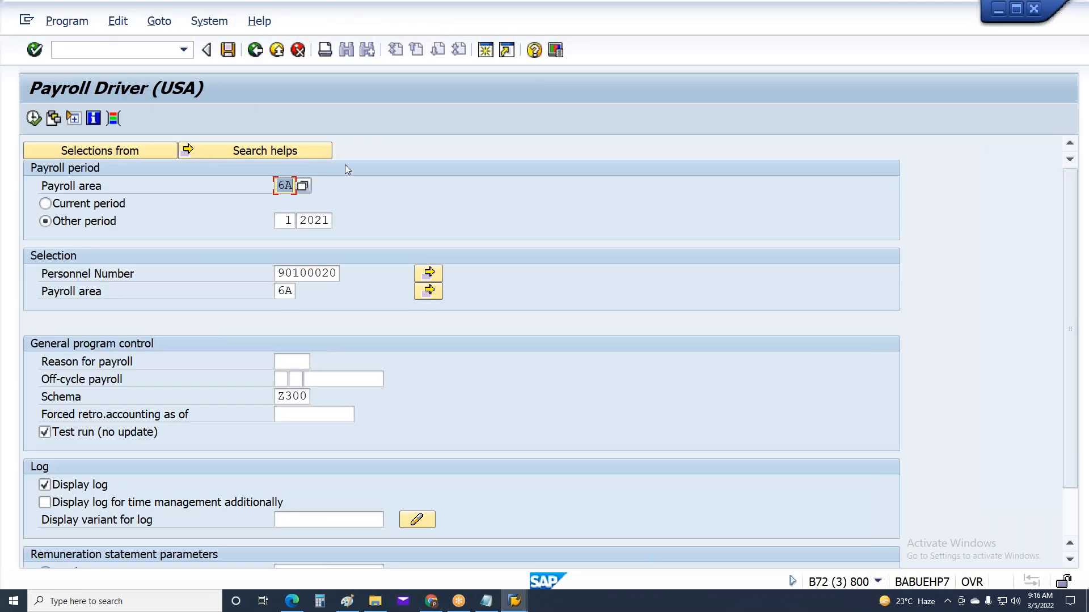
click(281, 275)
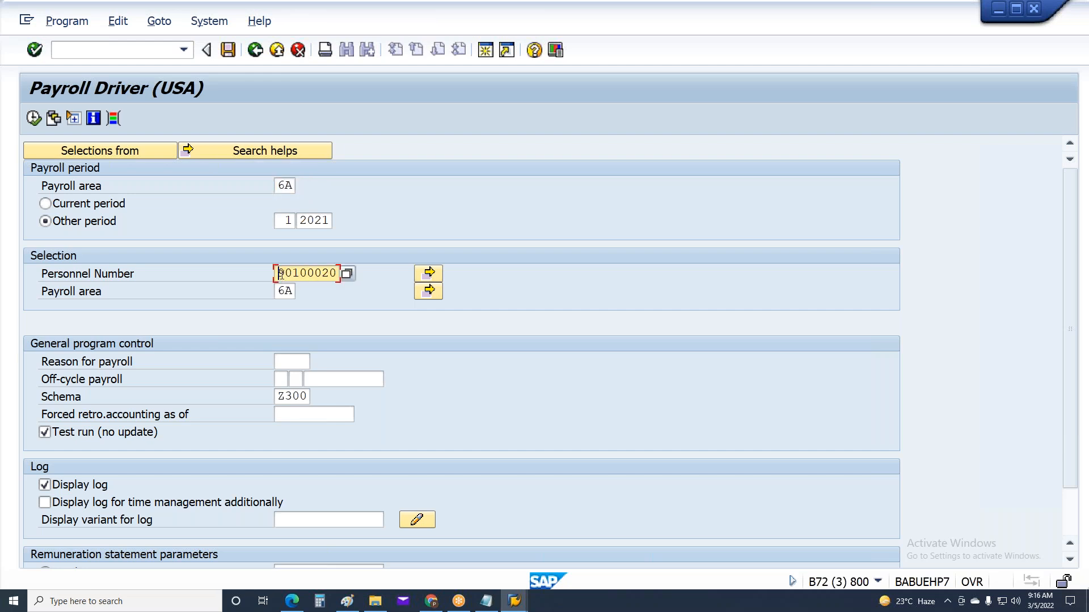
double_click(279, 272)
key(ctrl+c)
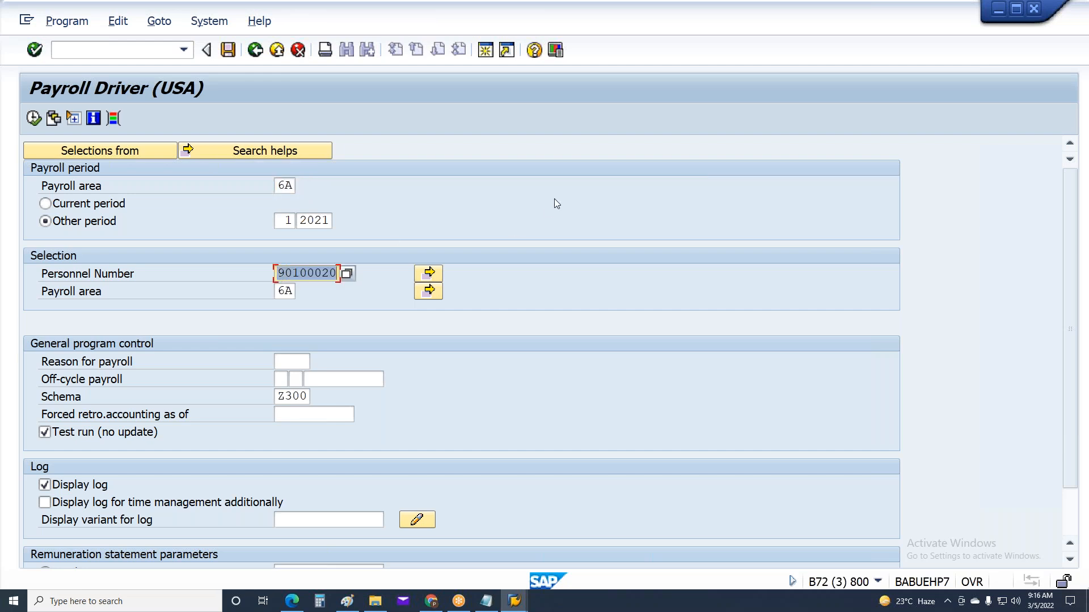
click(554, 199)
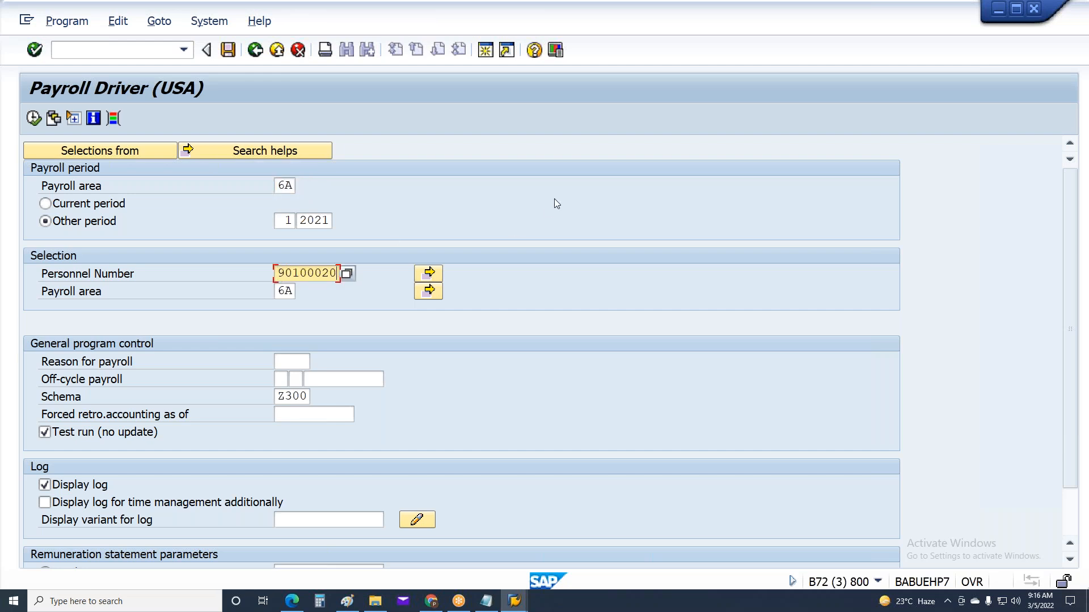
Step: Switch to the Remuneration Statements session, return to its selection screen and replace the personnel number with the copied one
key(alt+Tab)
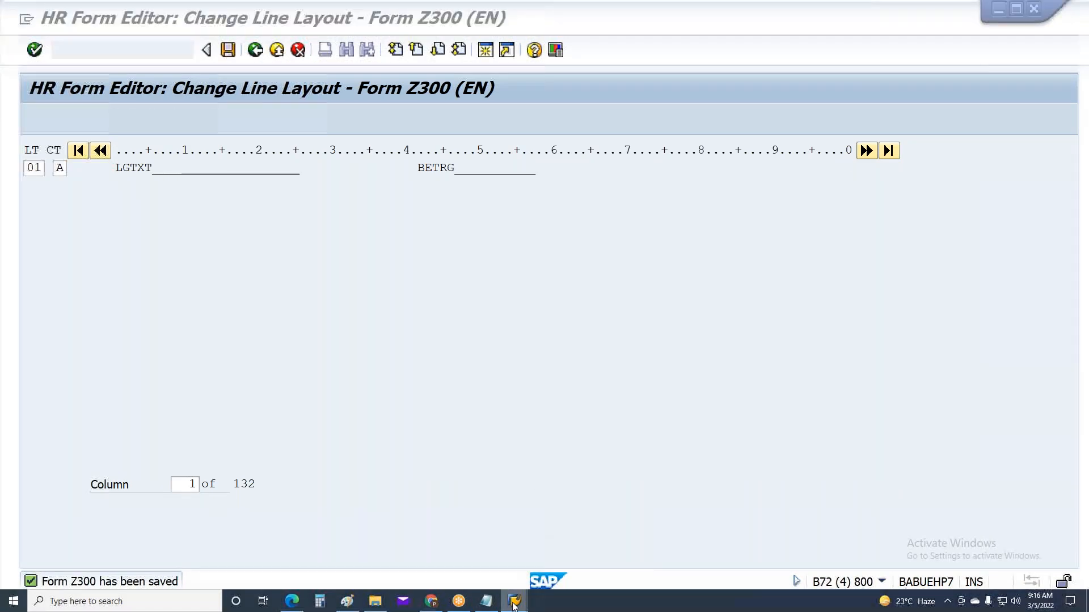
mouse_move(514, 605)
click(770, 546)
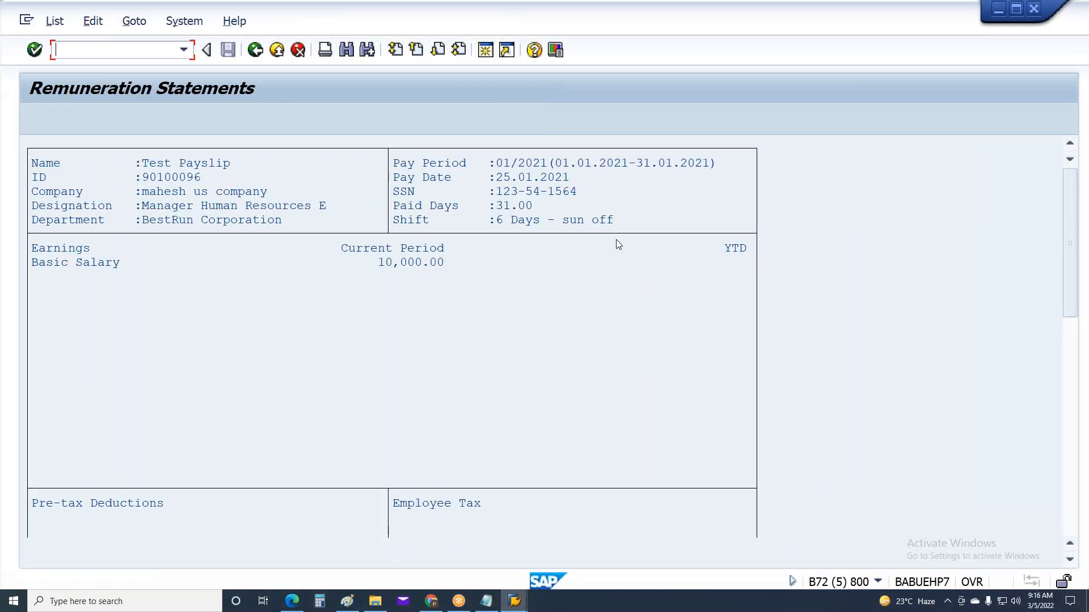
key(F3)
click(287, 273)
double_click(288, 273)
key(ctrl+v)
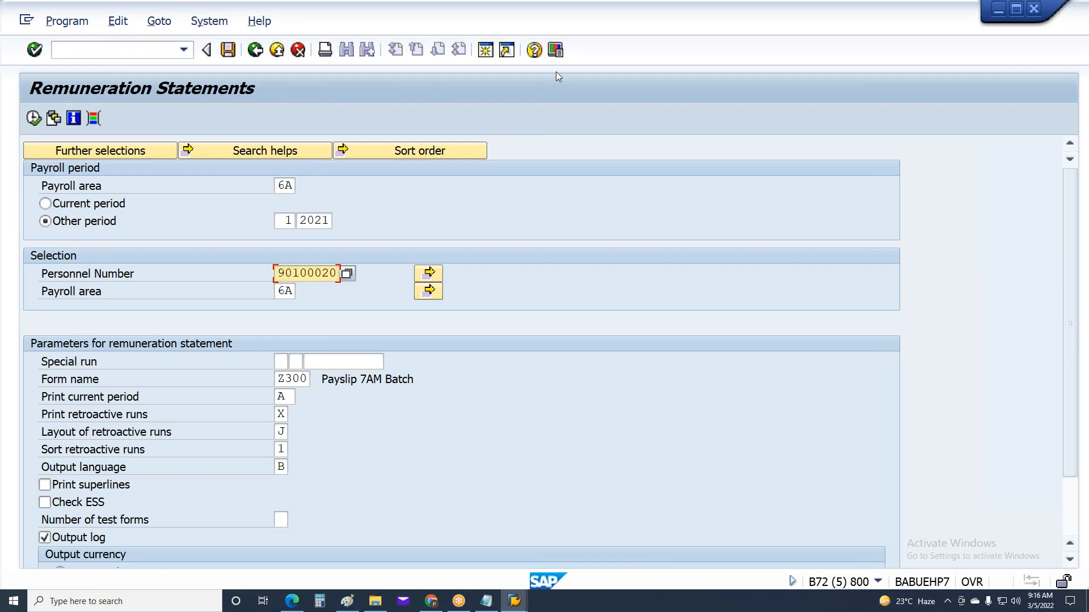
key(Return)
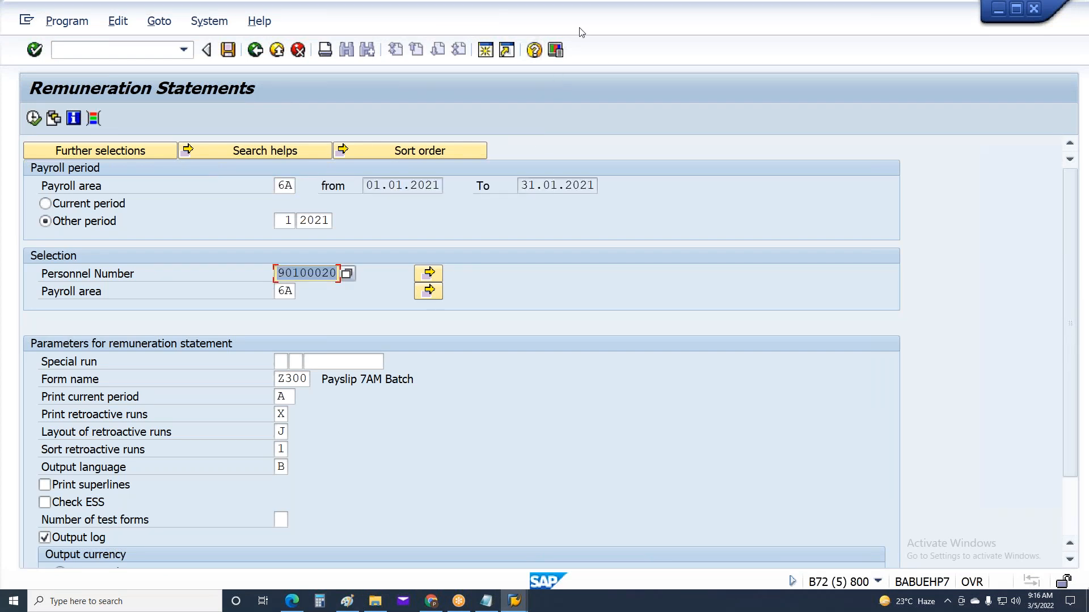
Step: Return to the Payroll Driver session and run the payroll test for this employee again
key(alt+Tab)
key(alt+Tab)
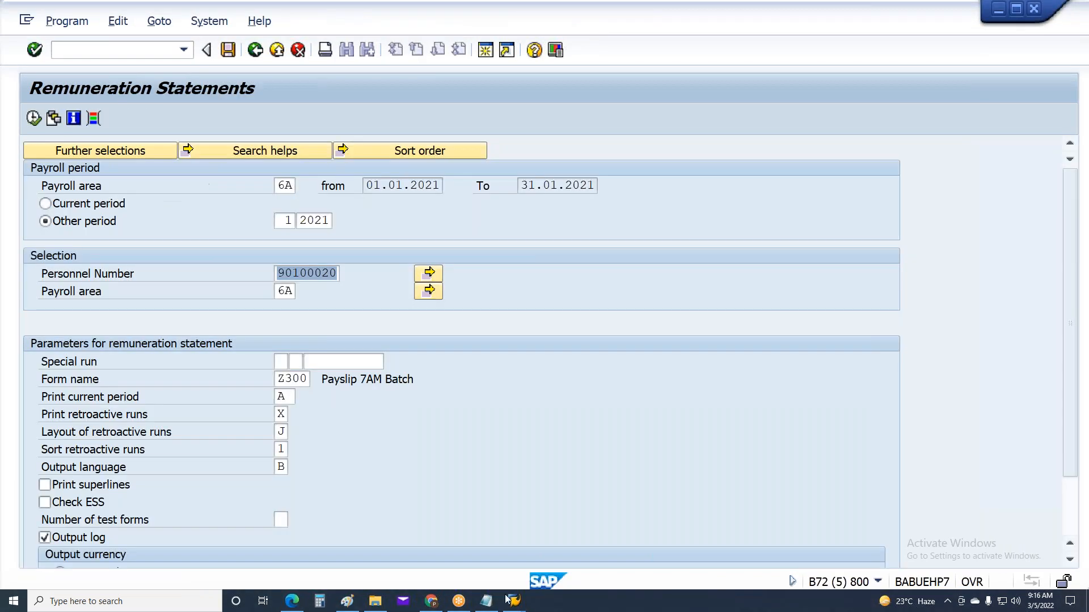
mouse_move(514, 600)
click(526, 550)
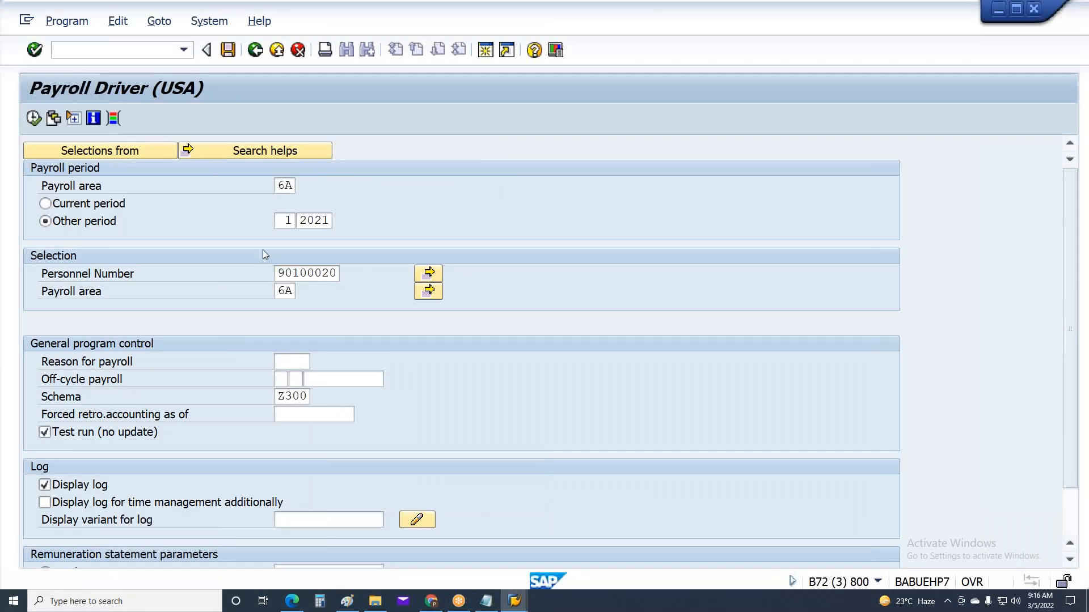
click(34, 119)
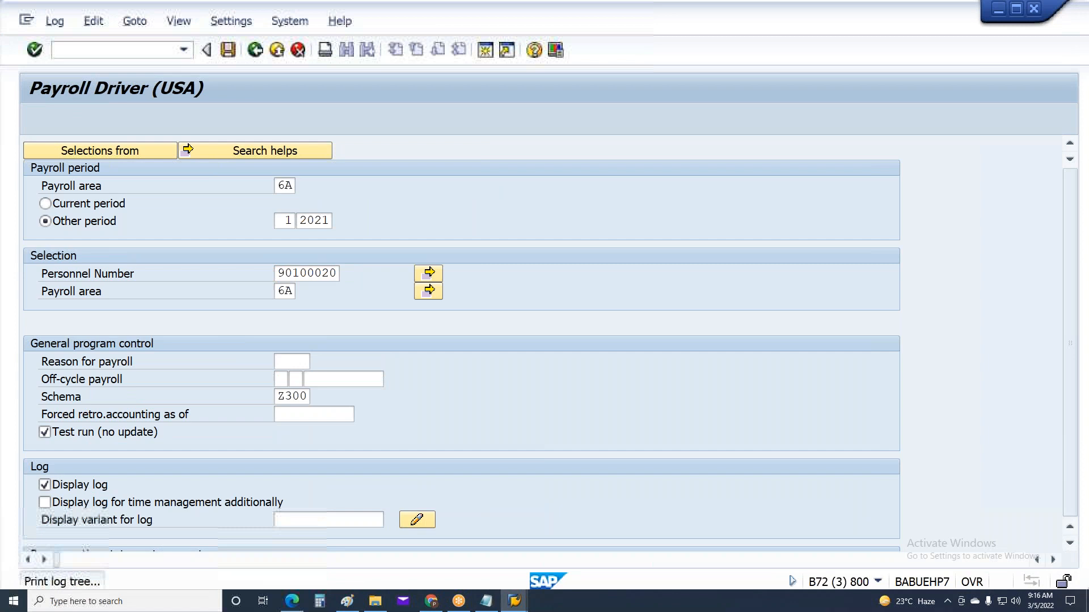
Step: Expand the employee's 01/2021 log to the export step of Final processing USA and examine the earnings wage types in table RT
click(67, 205)
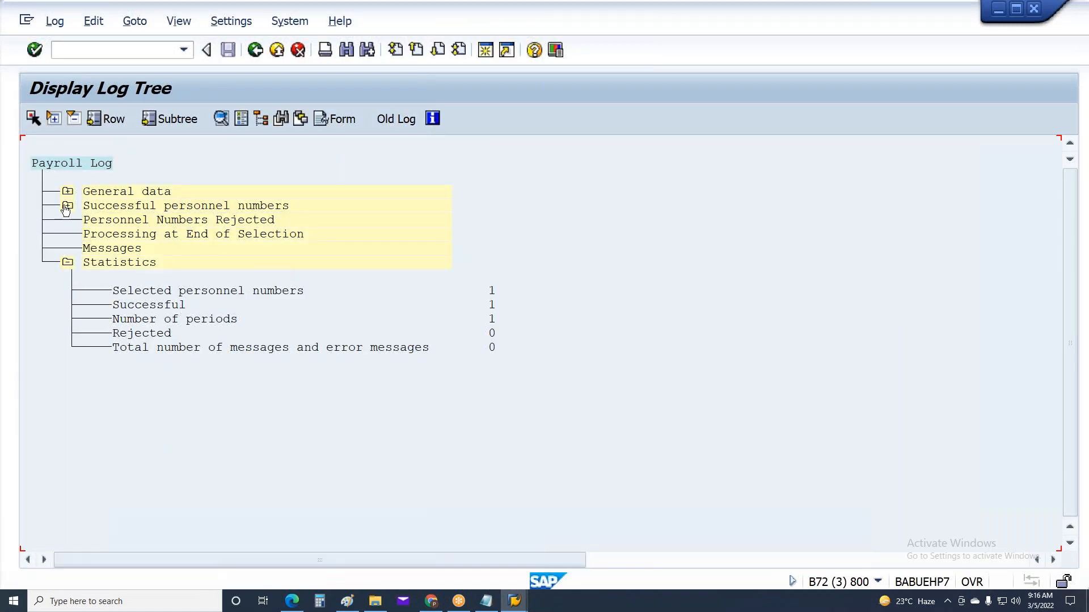
click(97, 234)
click(126, 262)
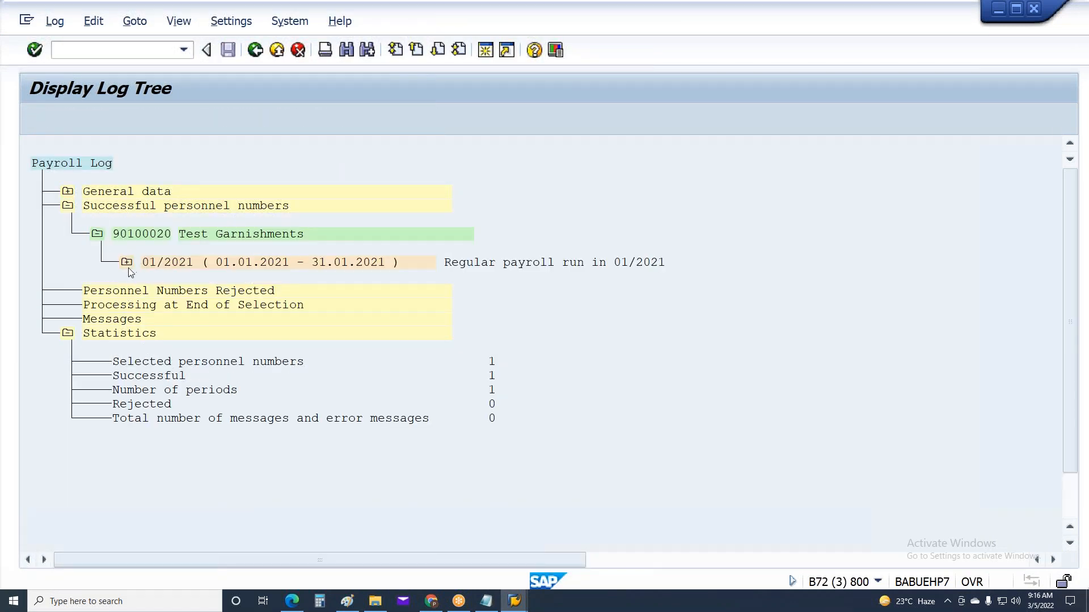
click(156, 447)
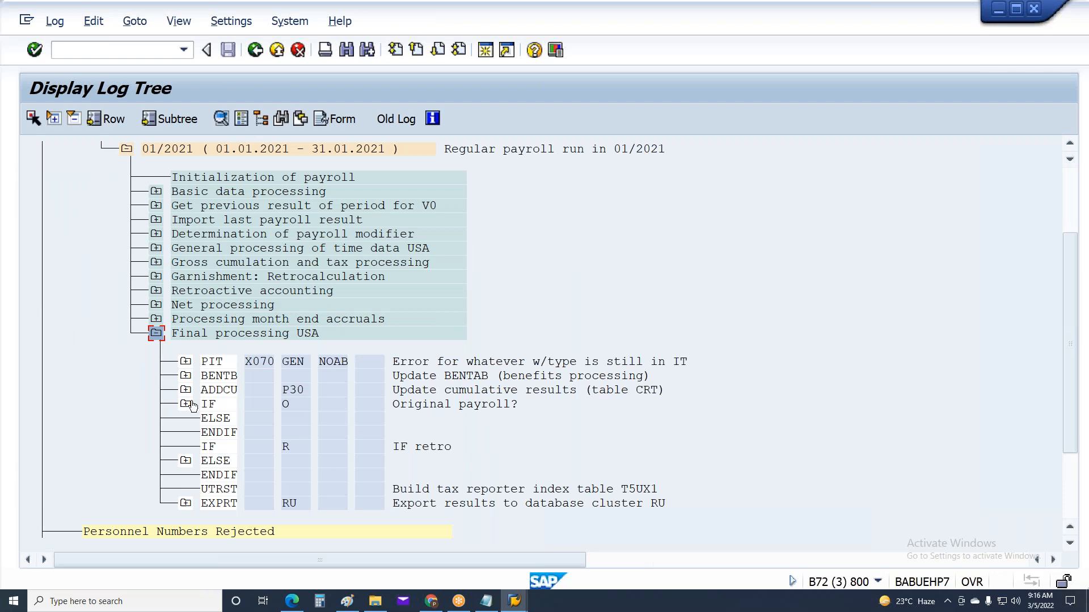
click(186, 502)
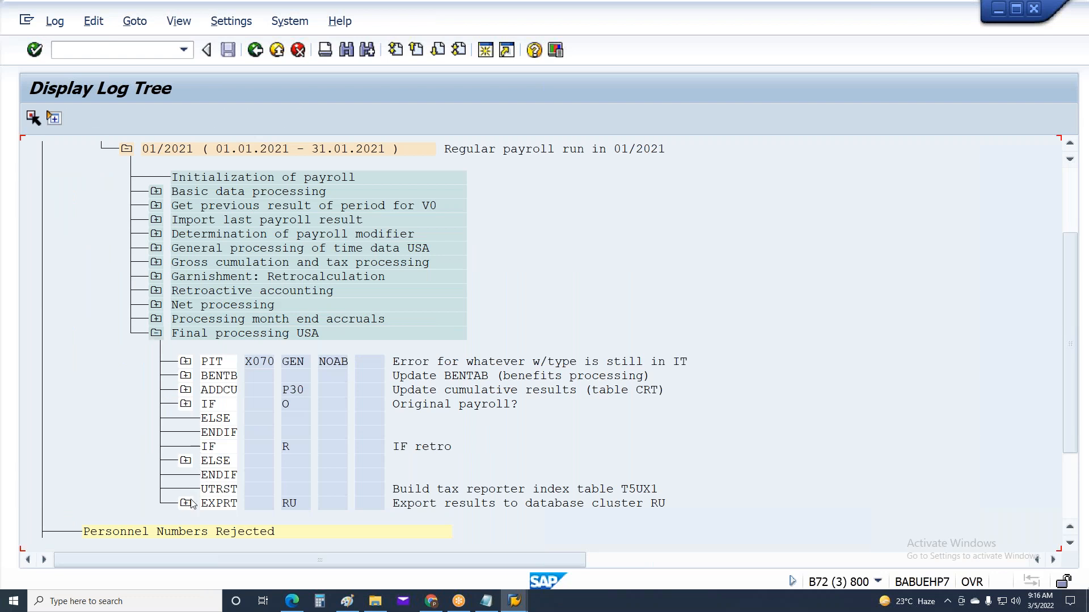
click(216, 476)
double_click(285, 191)
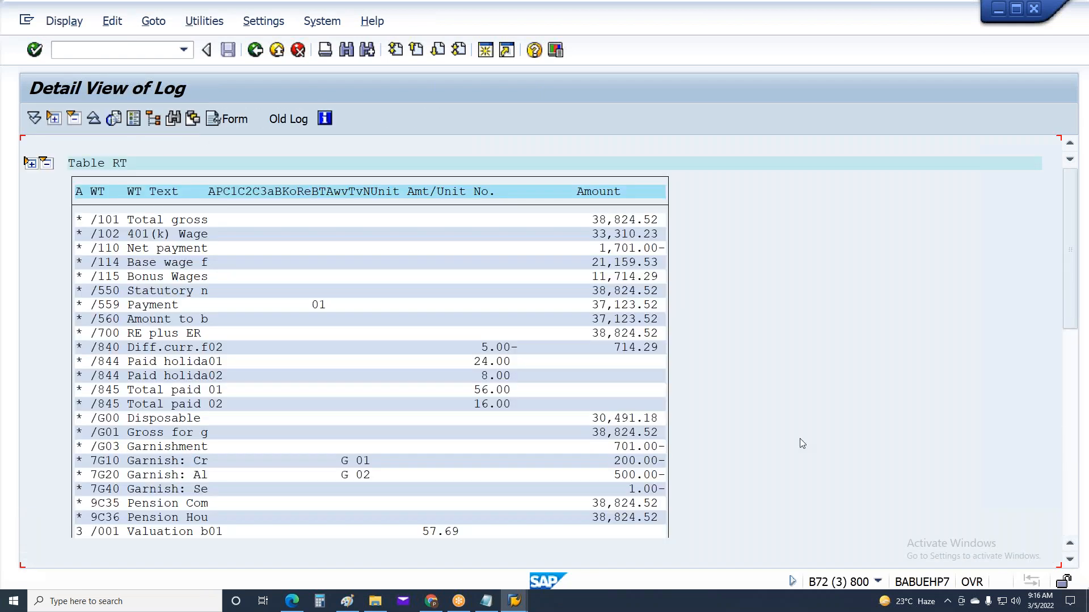
scroll(802, 444, down, 9)
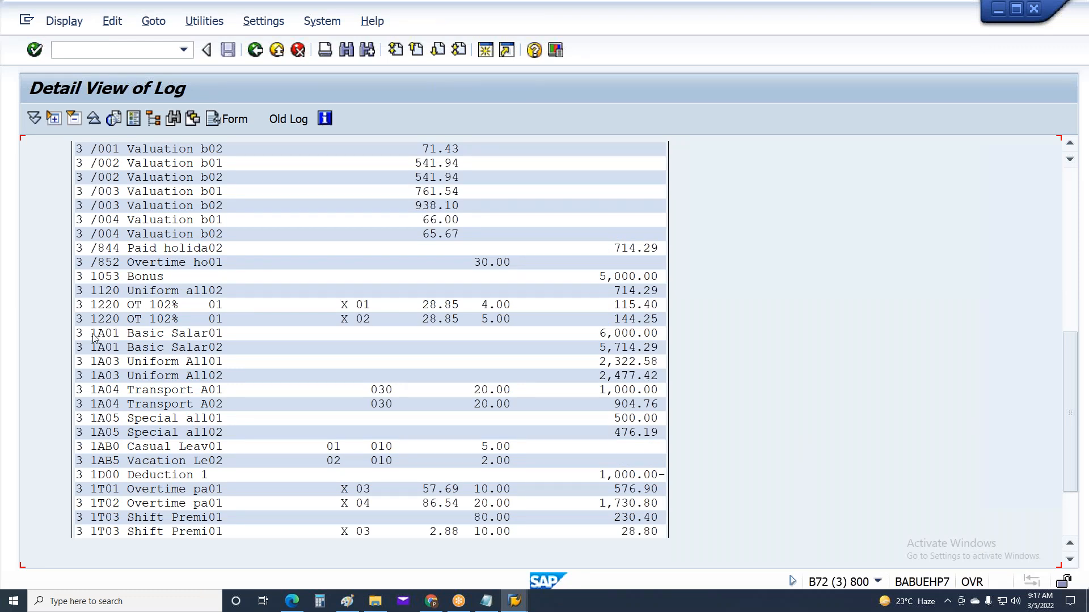
click(107, 433)
Step: Switch to the form editor session for Z300, go back to the window layout and open group 01 of window P1
key(F3)
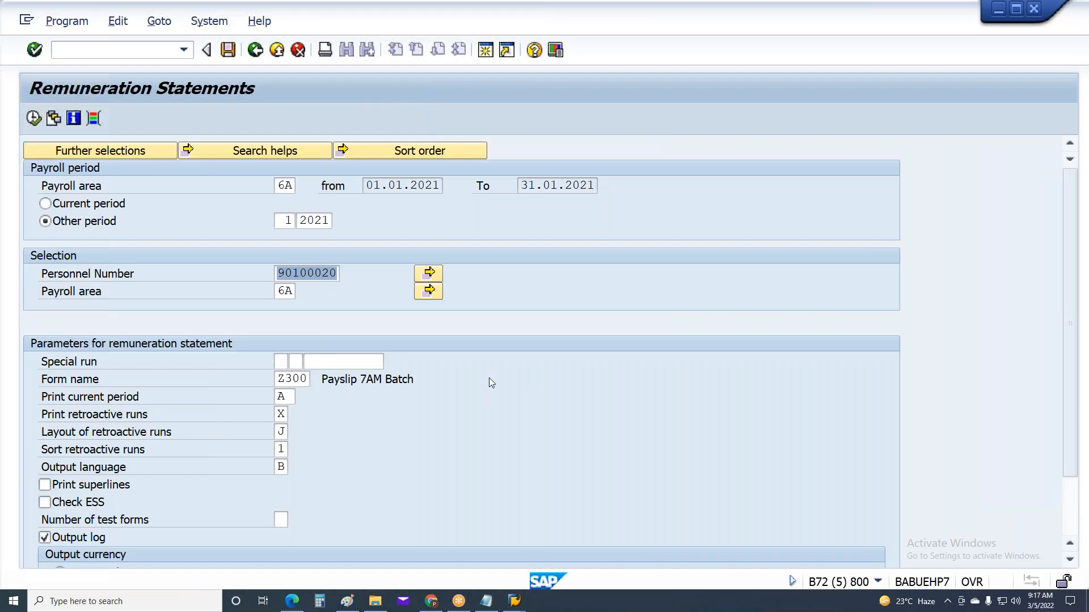
mouse_move(514, 604)
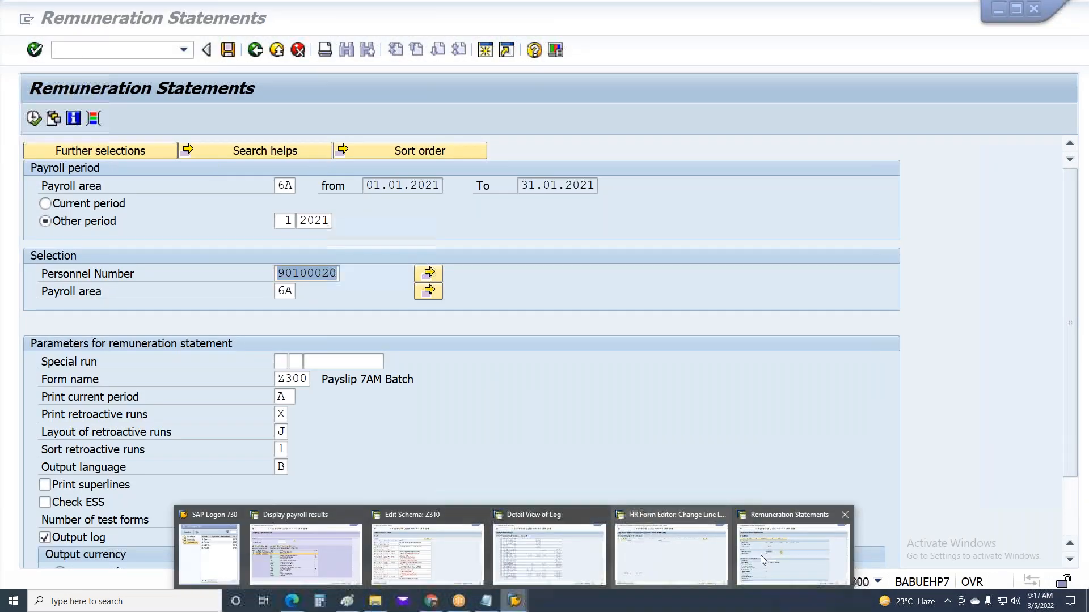
click(671, 558)
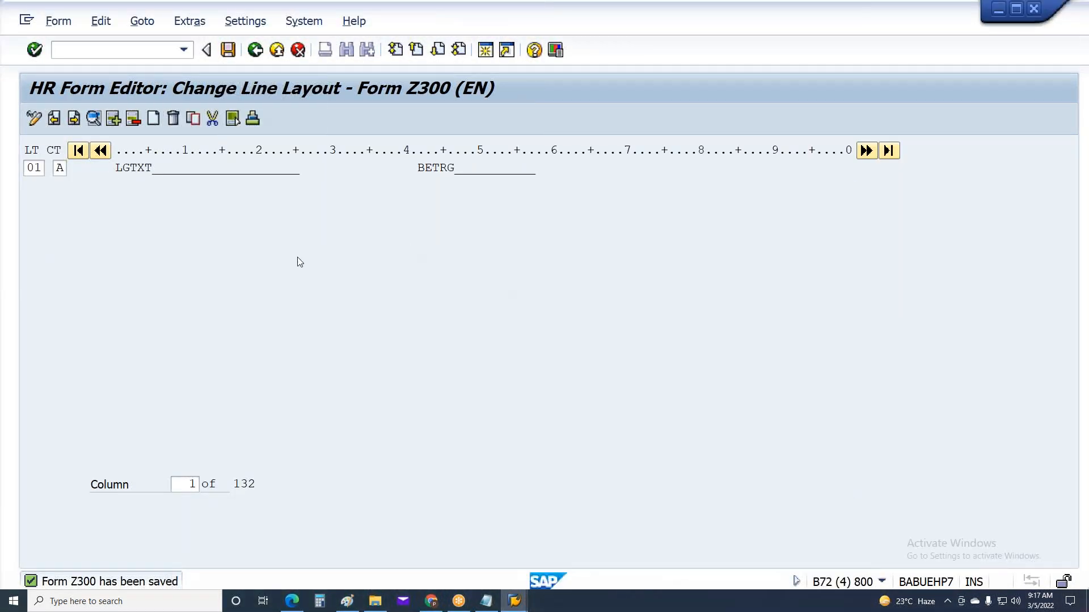
click(56, 119)
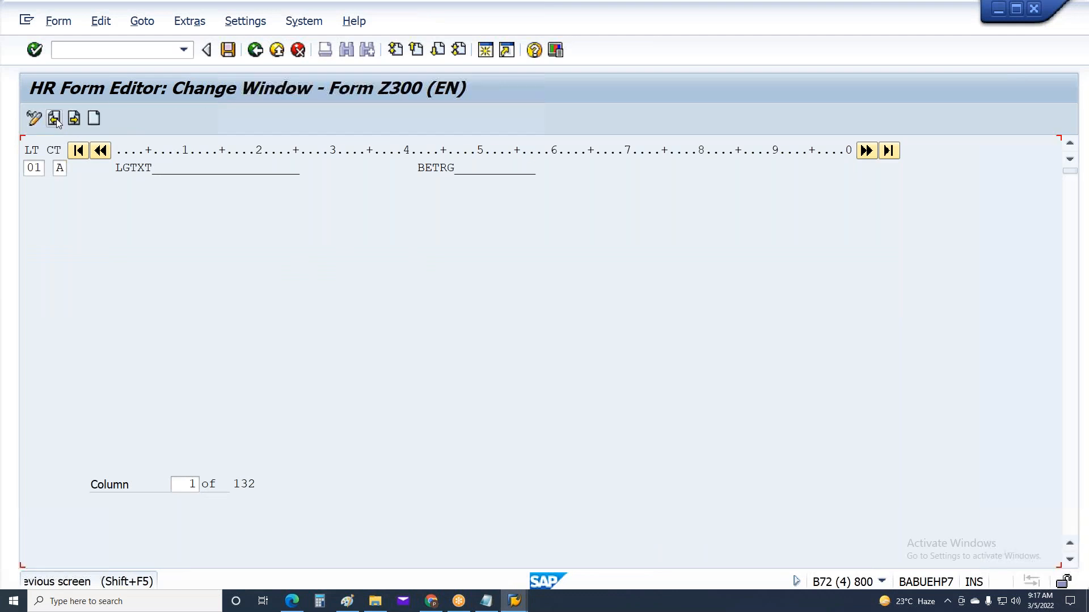
double_click(189, 323)
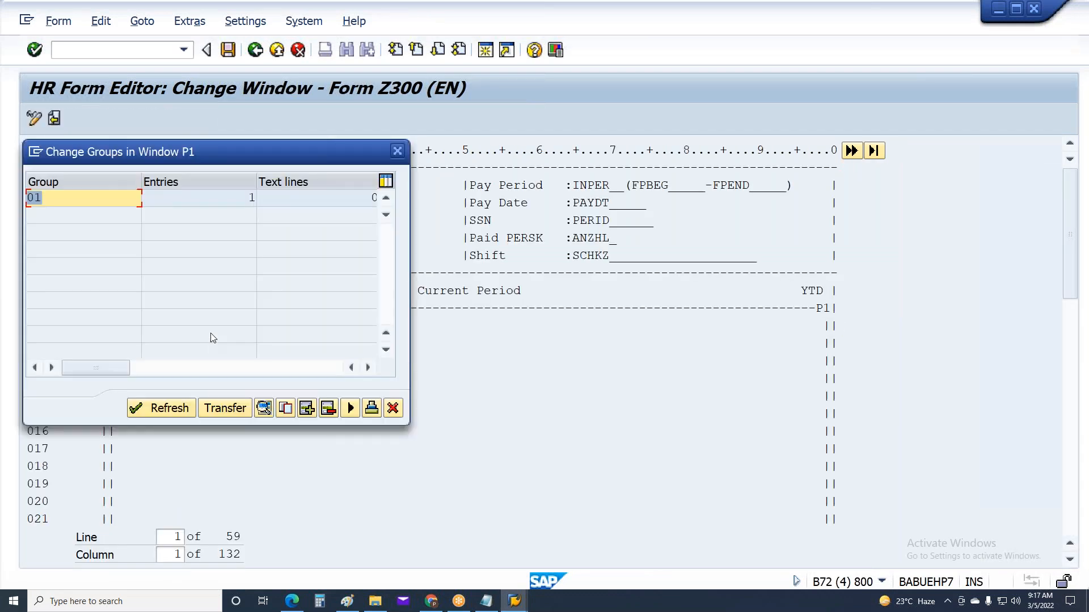
double_click(100, 196)
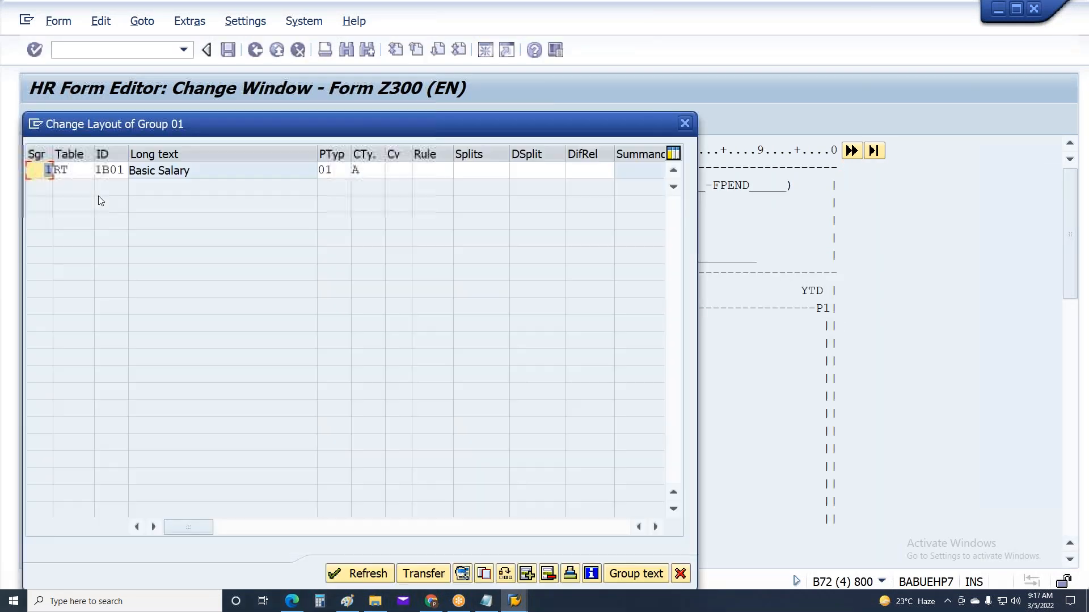
Step: Insert a blank entry in group 01 and change the Basic Salary entry's wage type ID to 1A01
click(527, 574)
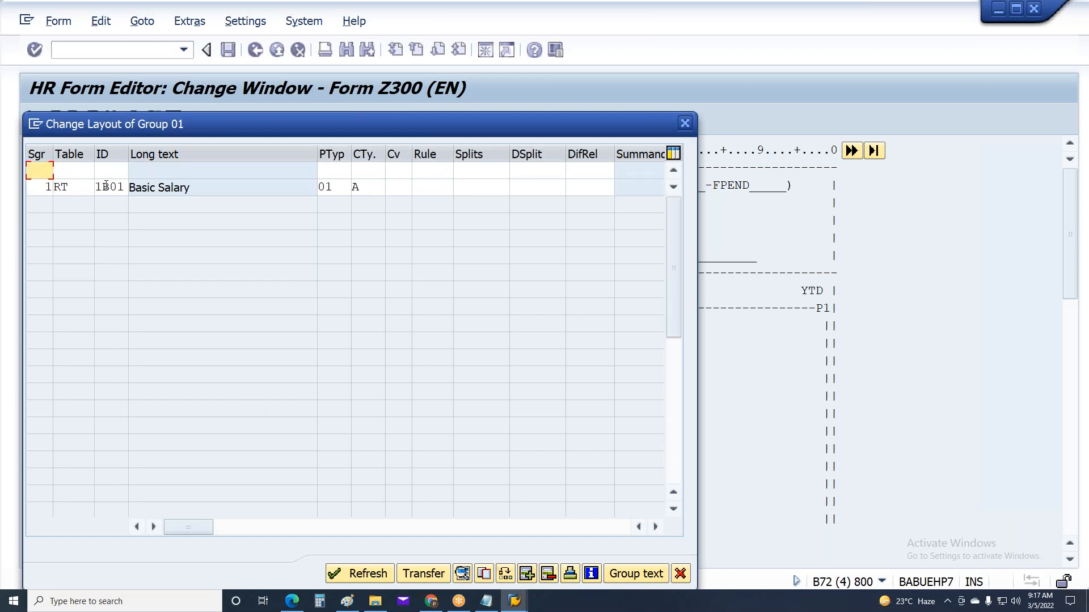
click(103, 187)
drag(105, 188, 110, 188)
text(A)
key(Return)
Step: Fill the blank entry with subgroup 1, table RT, wage type 1A03, line type 01 and CTy. A
text(1)
key(Tab)
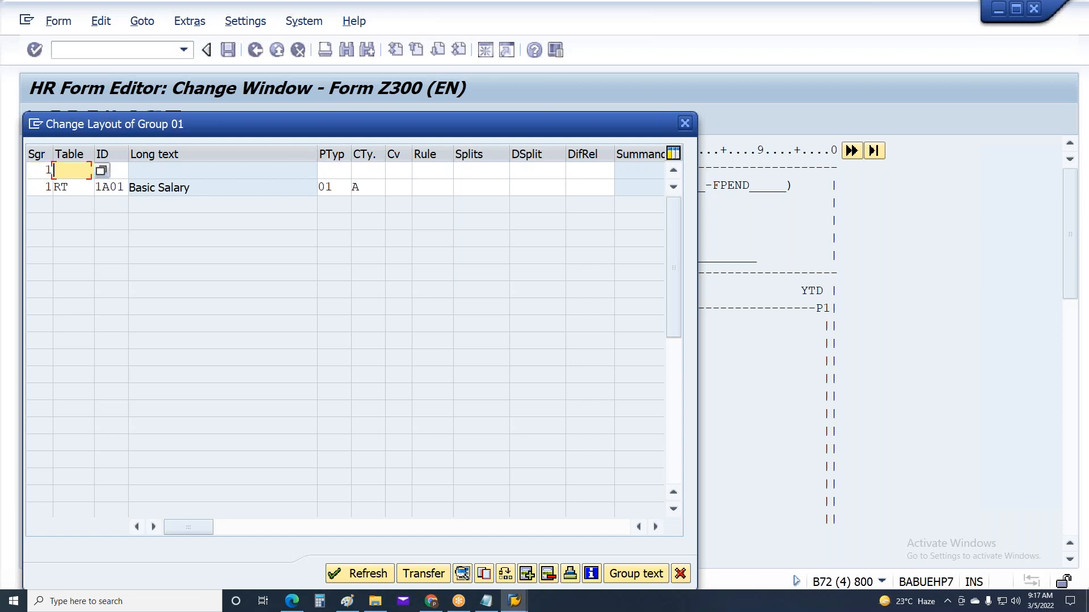
text(Rt)
key(Tab)
text(1)
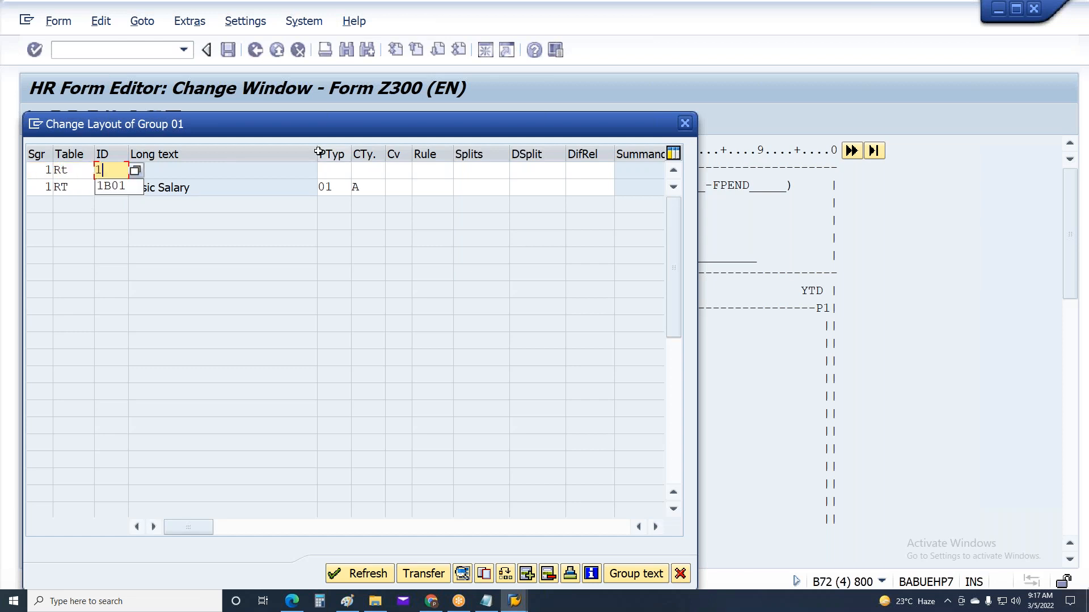
text(A0)
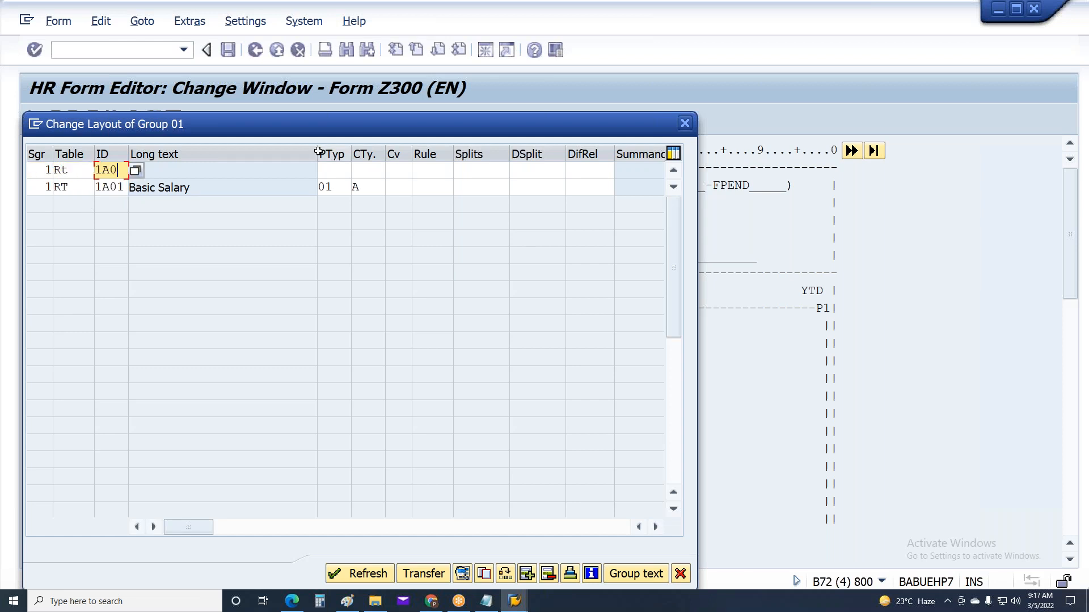
text(3)
key(Return)
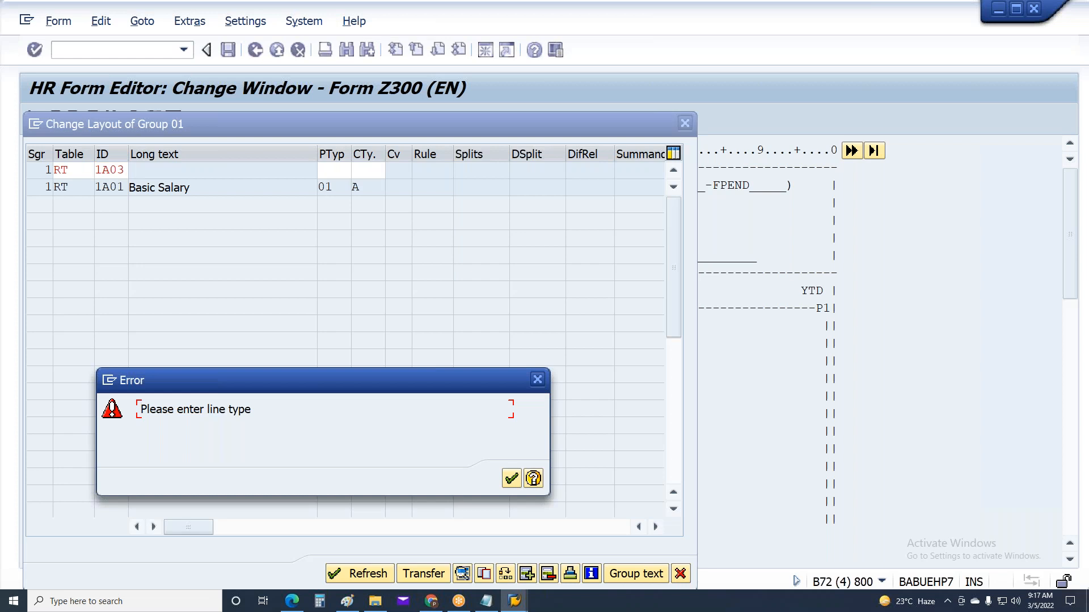
key(Return)
click(335, 171)
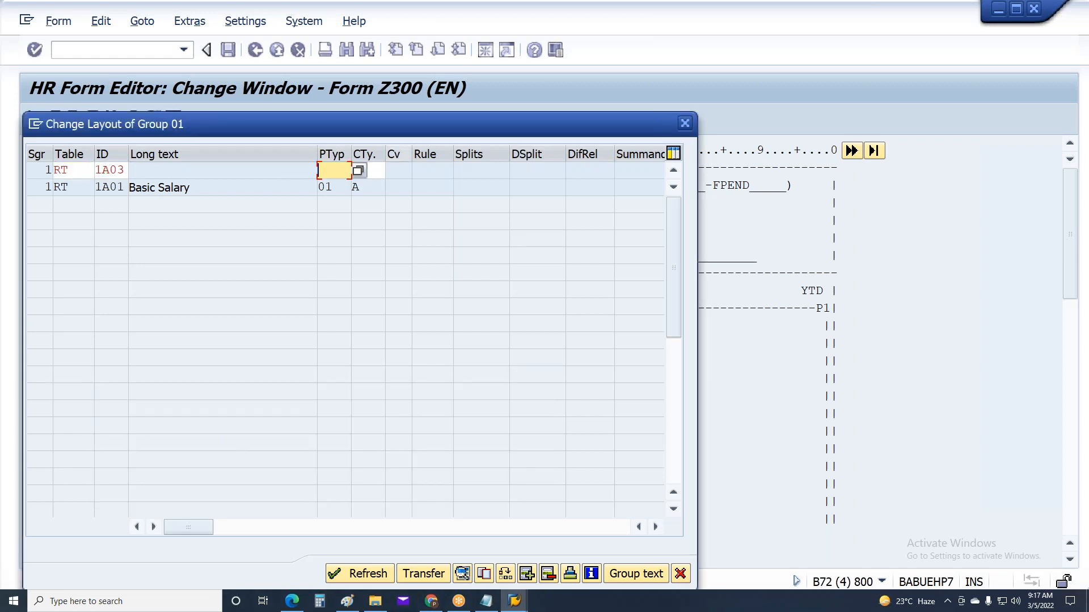
text(01)
text(A)
key(Return)
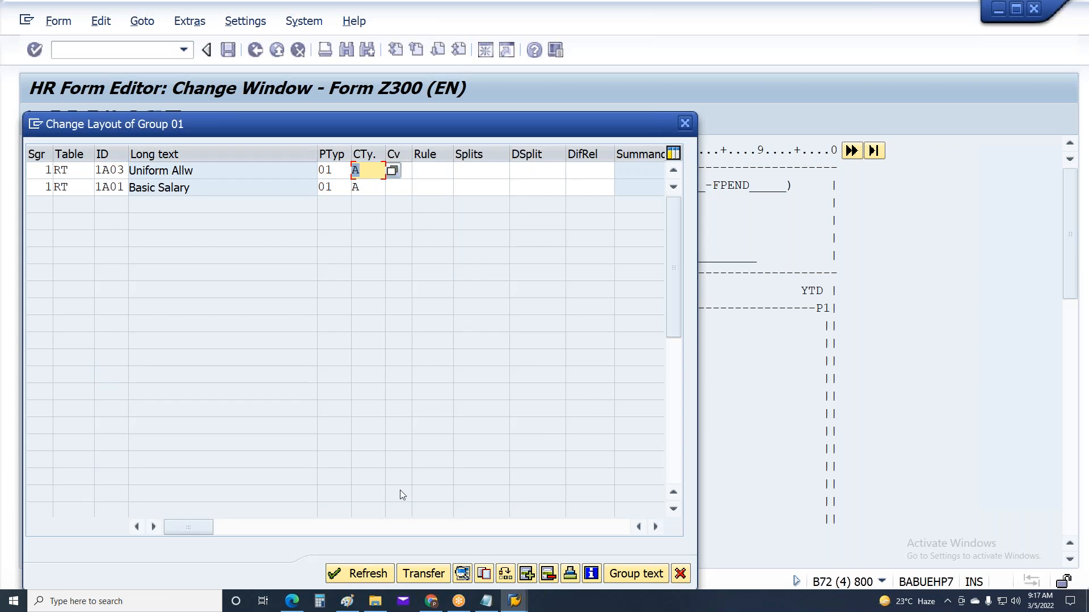
Step: Transfer the group 01 changes into window P1 and save form Z300
click(436, 570)
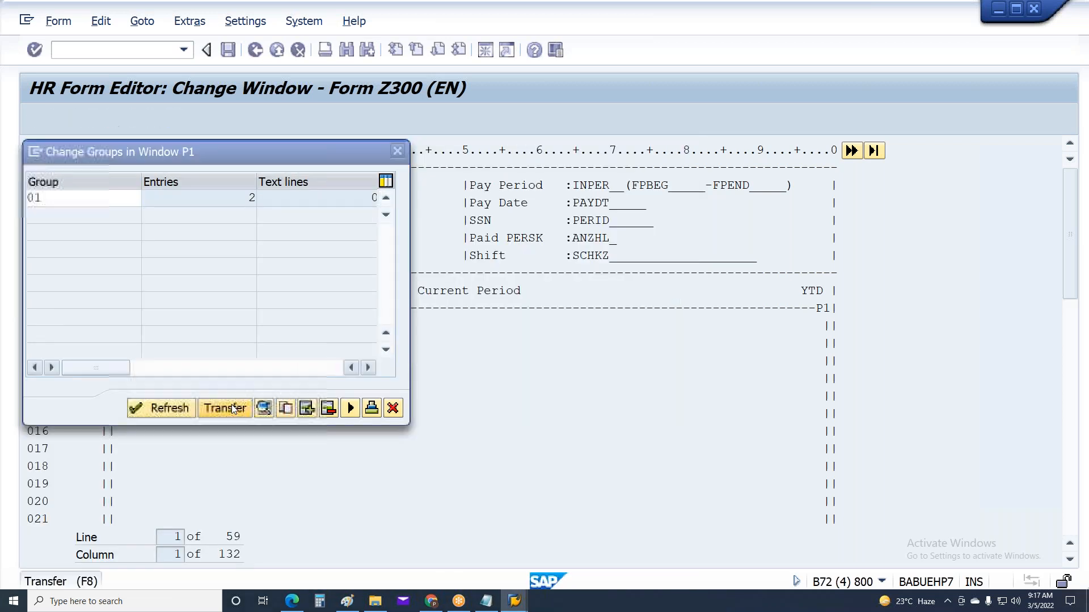
click(224, 407)
key(Return)
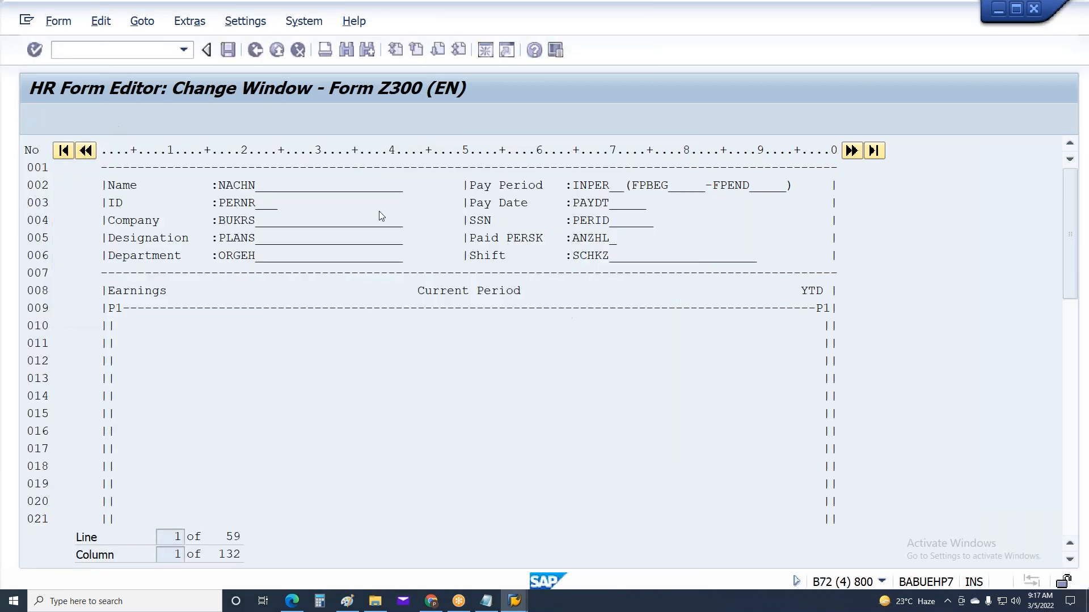
key(ctrl+s)
key(F3)
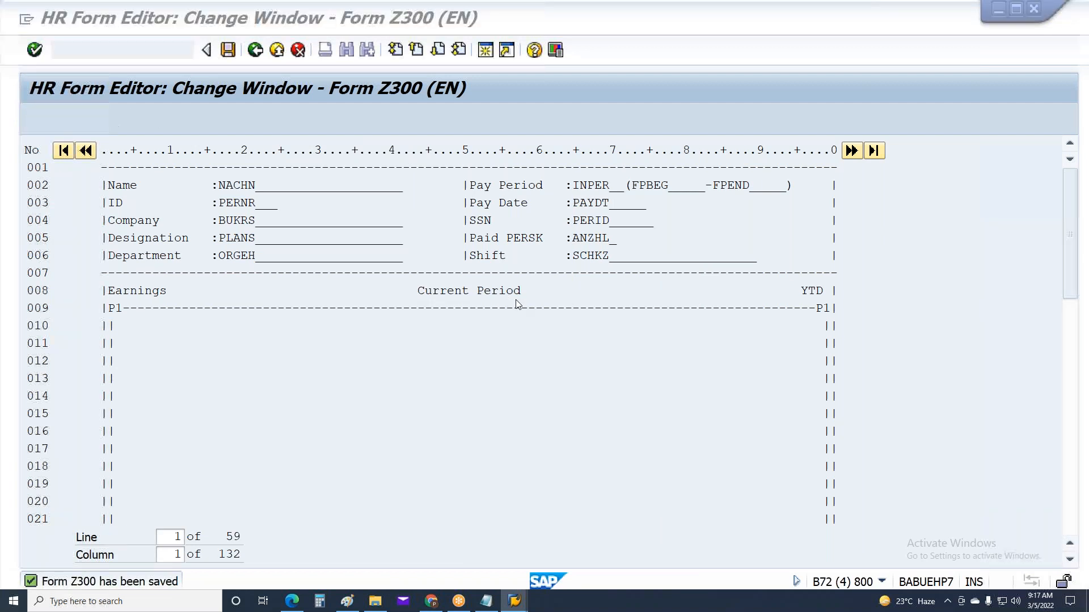
Step: Run the remuneration statement with form Z300, check its earnings names and current period amounts, and return to the selection
key(F8)
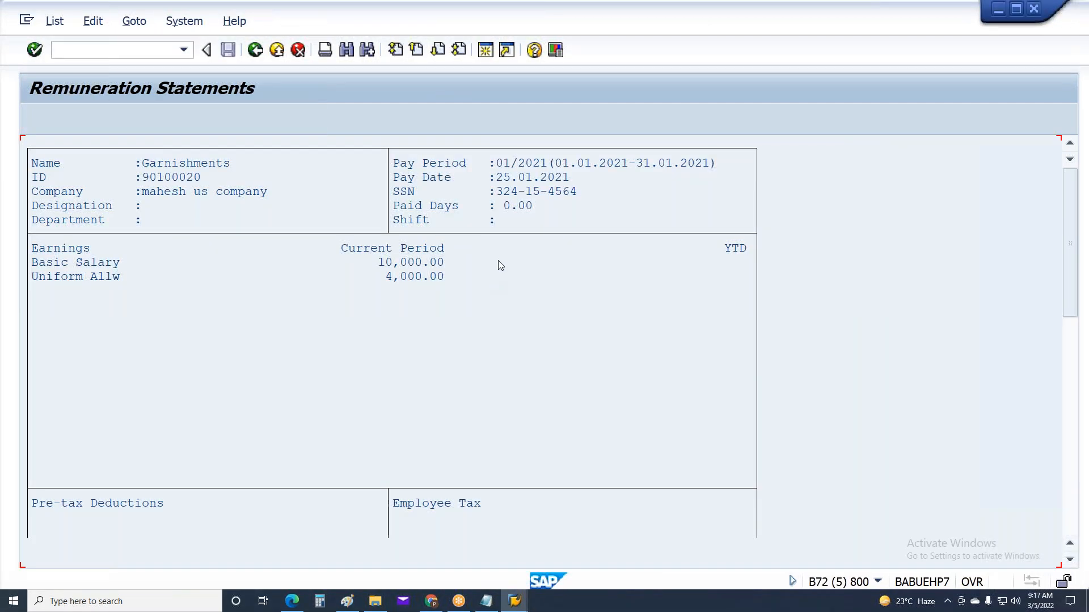
click(84, 264)
click(167, 178)
click(422, 249)
click(411, 262)
click(411, 263)
click(411, 278)
key(F3)
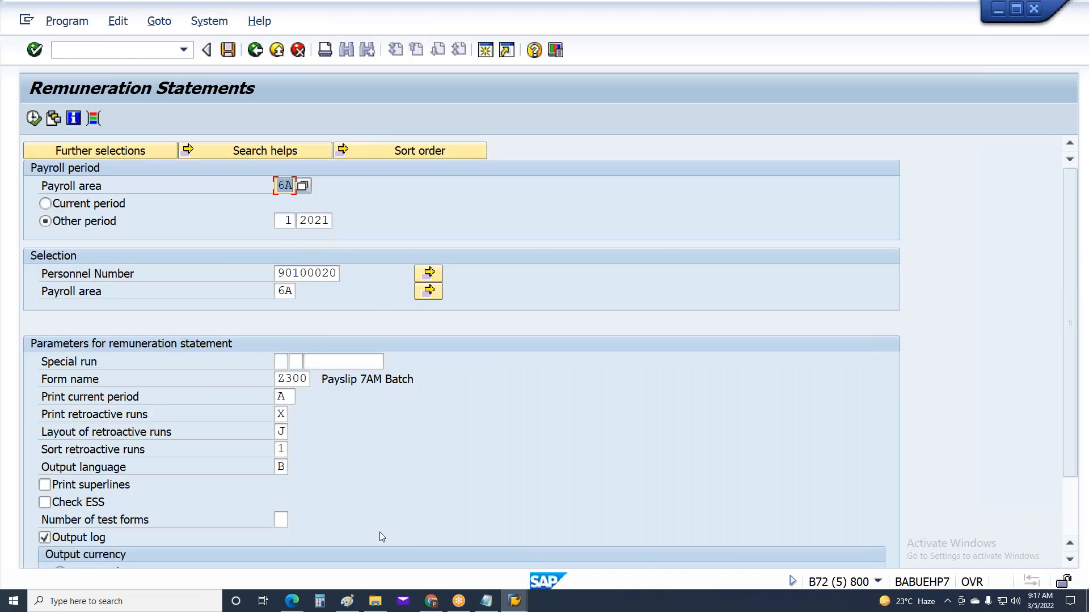
Step: Switch to the payroll log session, run the US payroll driver for the employee with the test run switched off, and exit the log
click(514, 601)
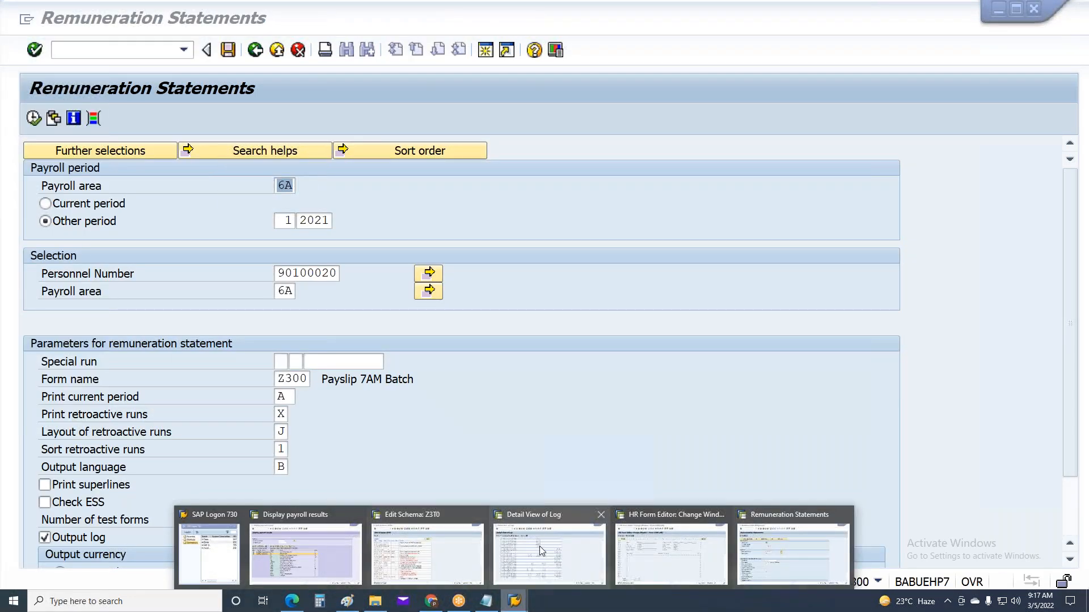
click(539, 546)
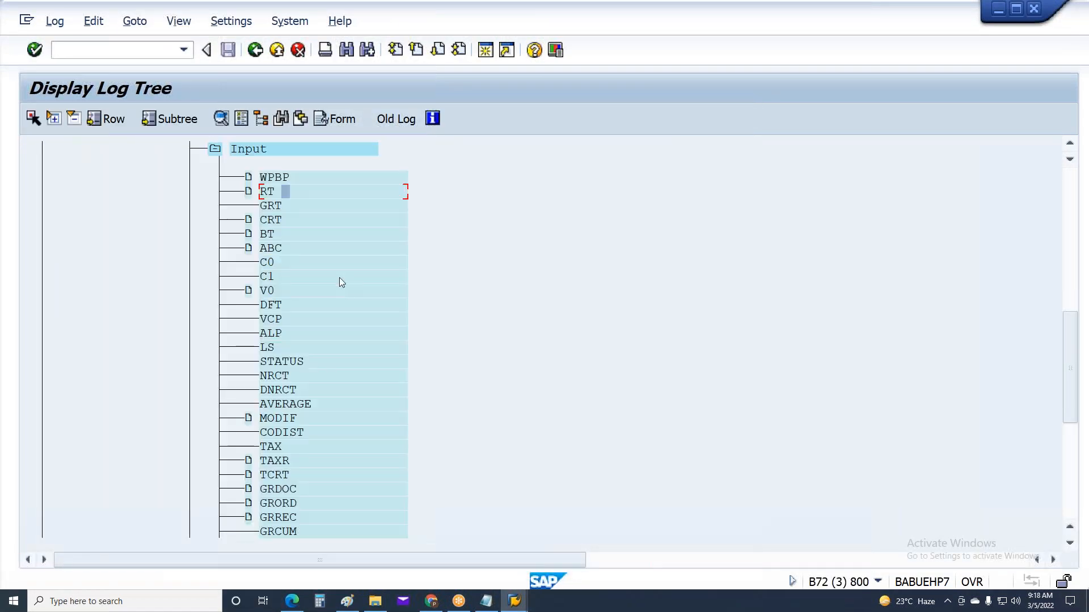
key(F3)
click(312, 326)
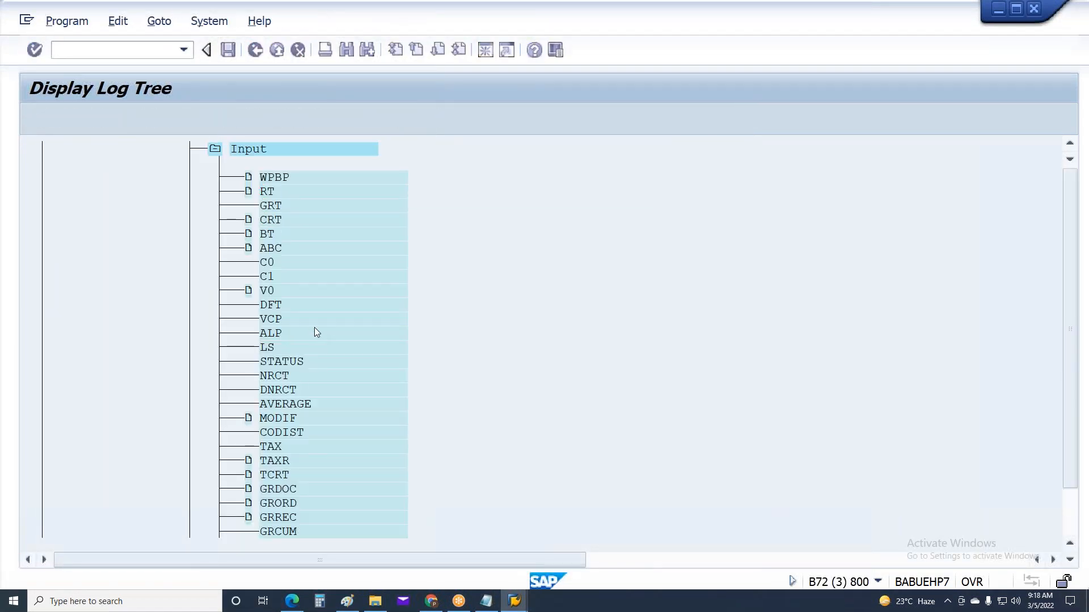
key(Tab)
click(129, 432)
key(F8)
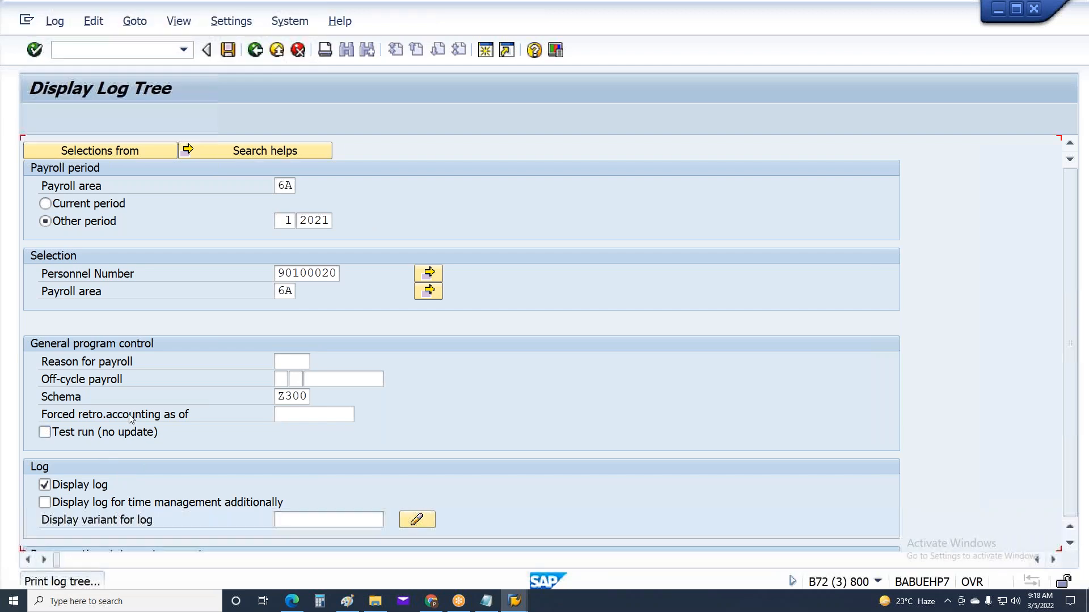
key(F3)
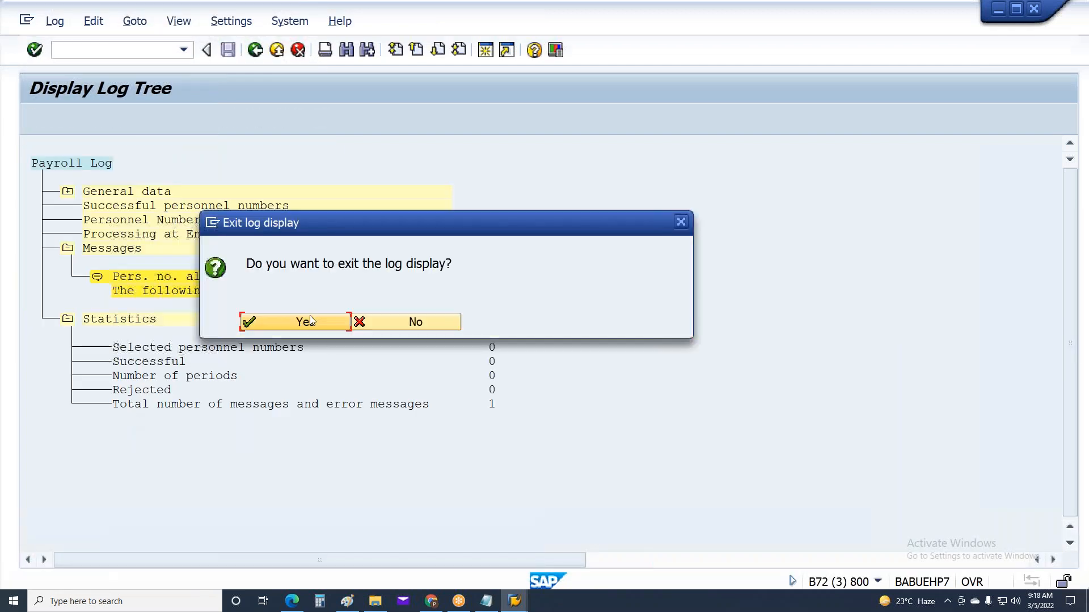
click(300, 329)
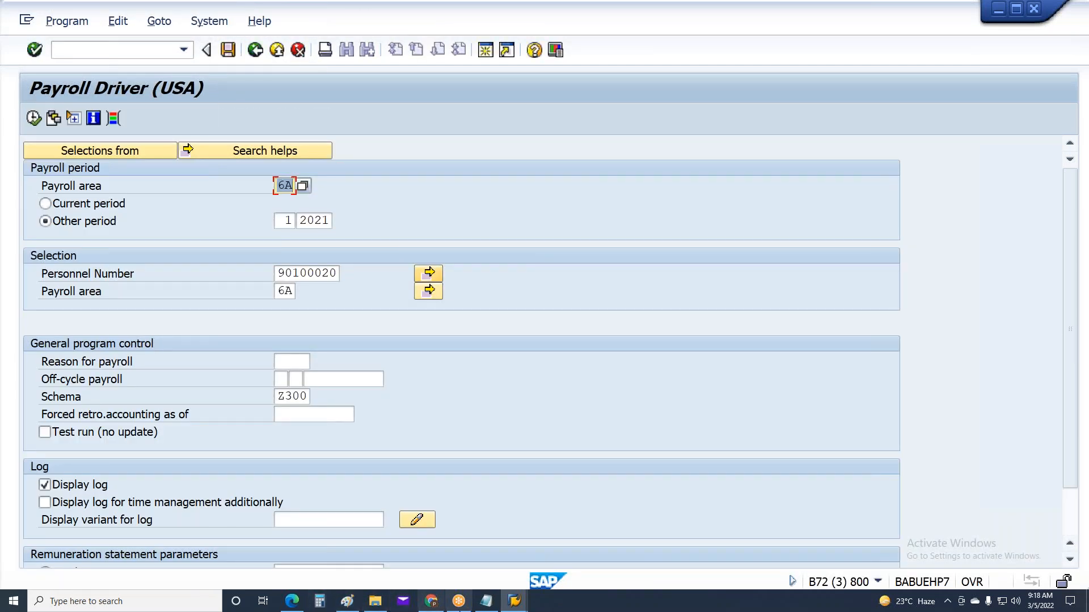
Step: Switch to the payroll results session, open the deletion of current payroll results and enter the other employee's personnel number
click(512, 601)
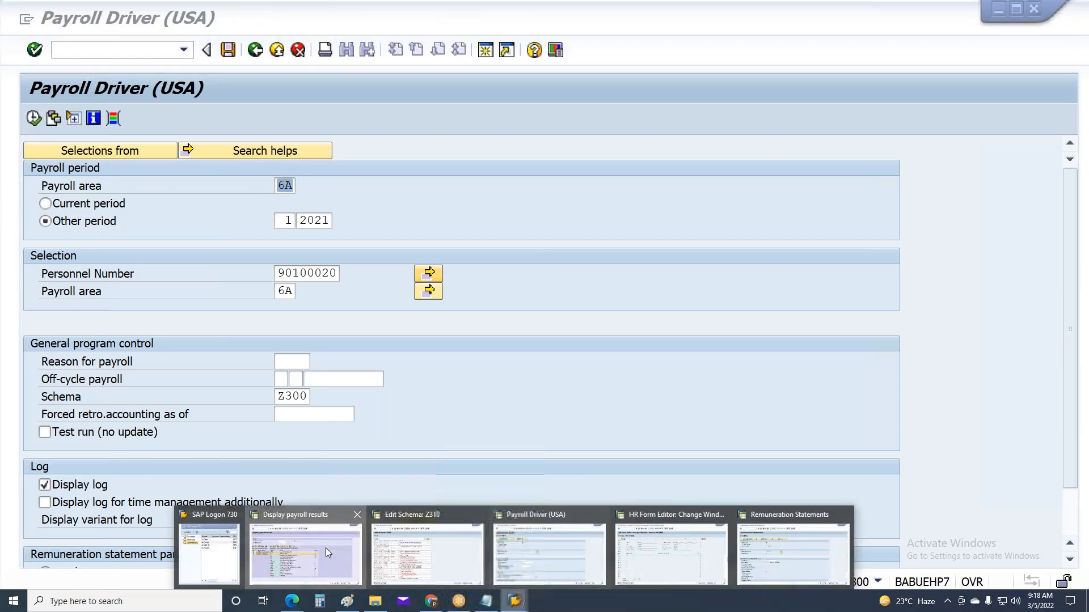
click(325, 547)
key(F3)
key(F3)
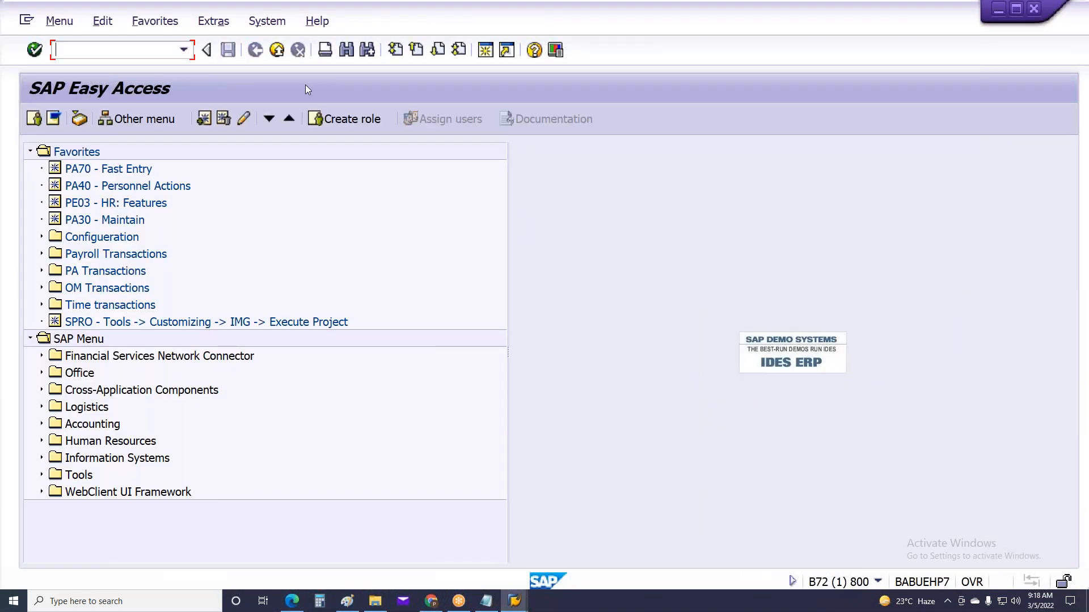
key(Return)
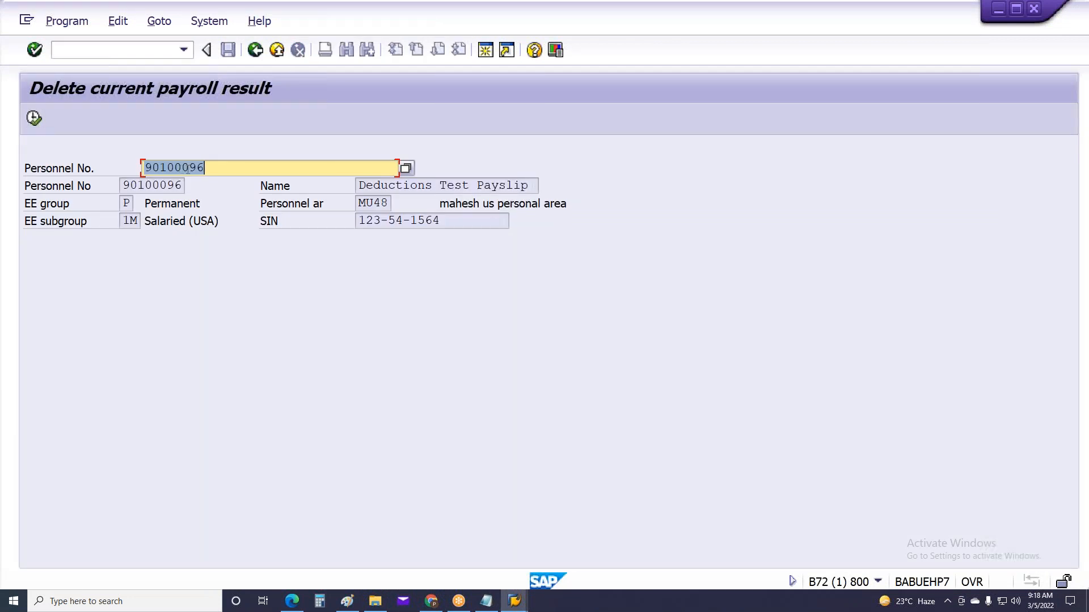
drag(187, 168, 205, 169)
text(90)
key(Return)
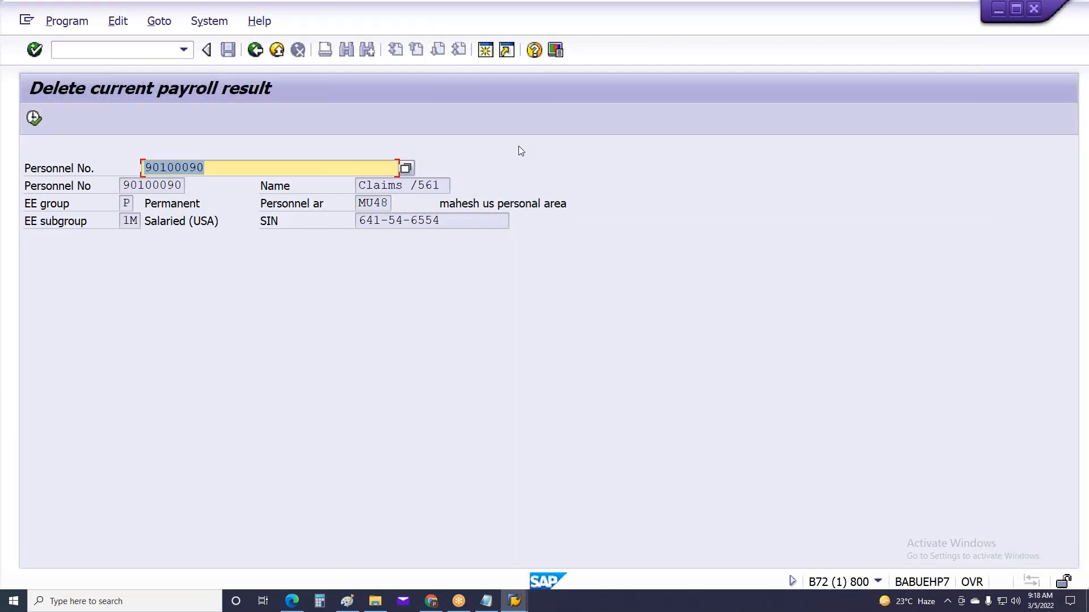
Step: Delete this employee's payroll result for period 202104 and leave the deletion log
click(34, 118)
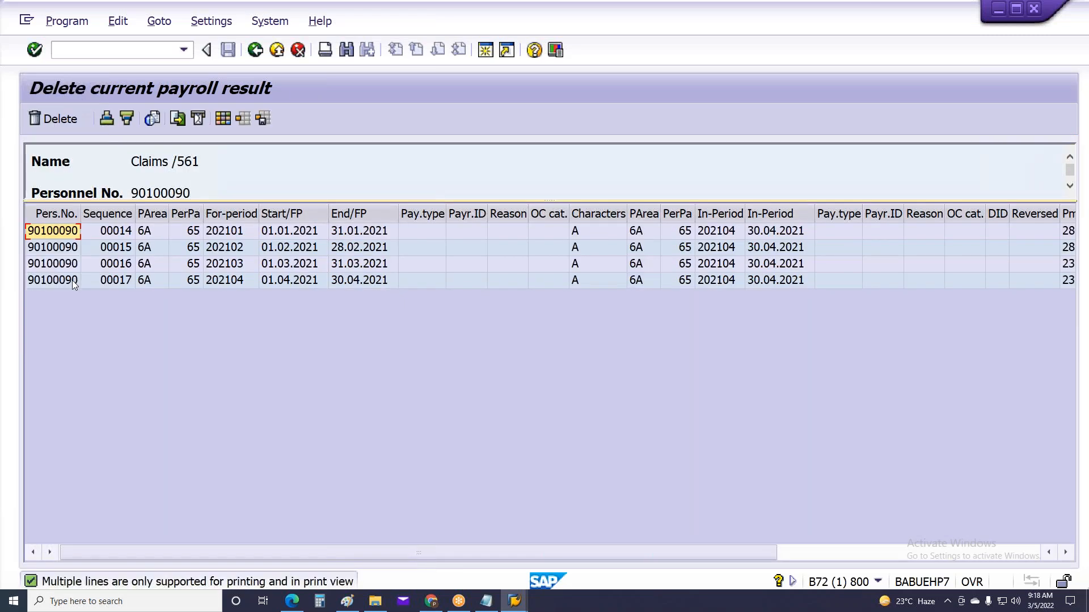
click(72, 281)
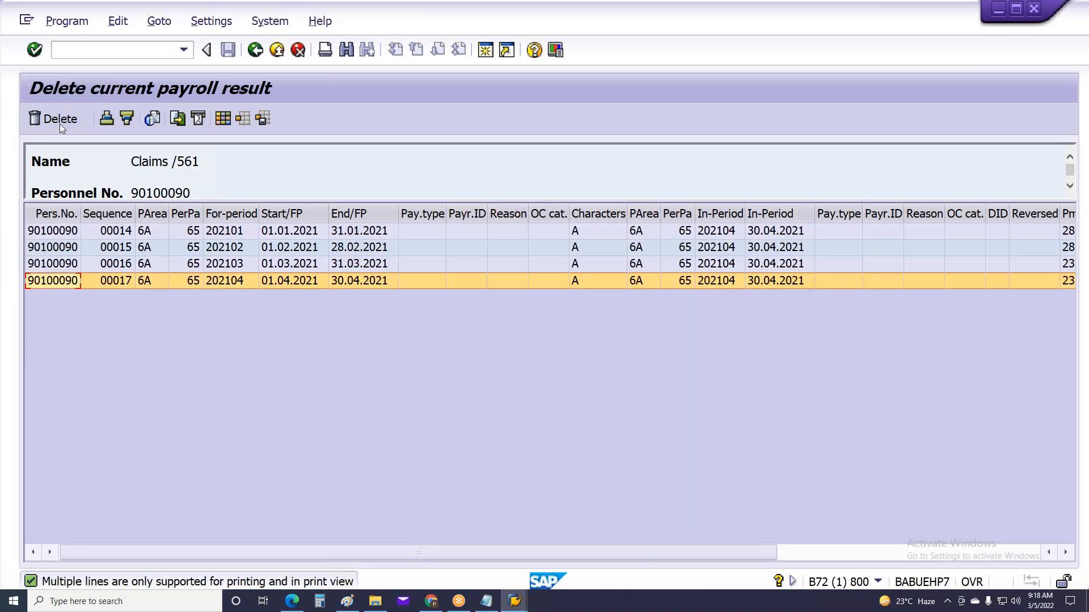
click(55, 118)
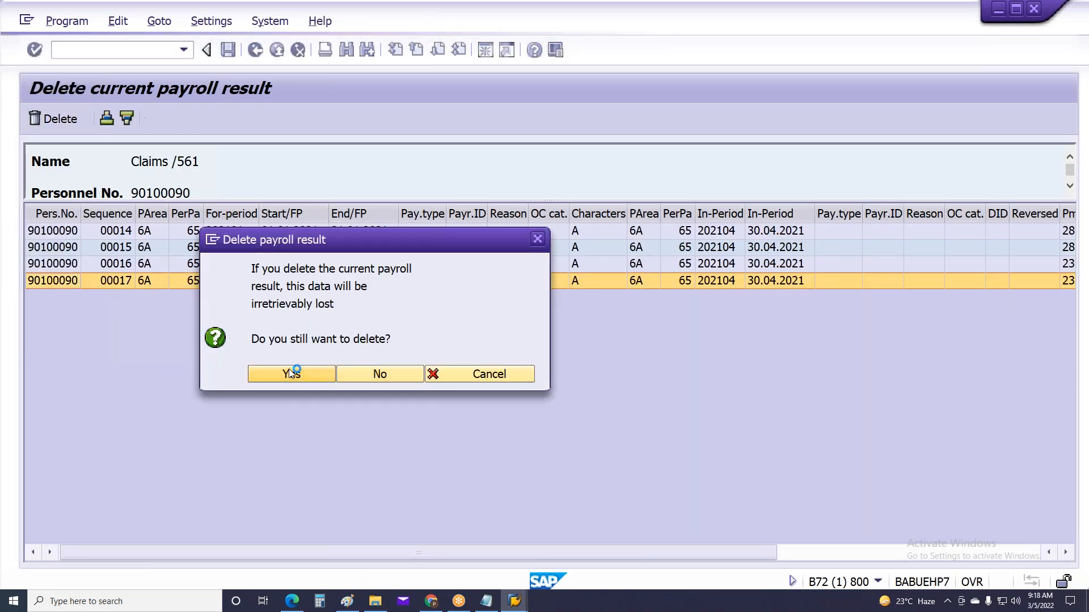
click(289, 379)
click(609, 443)
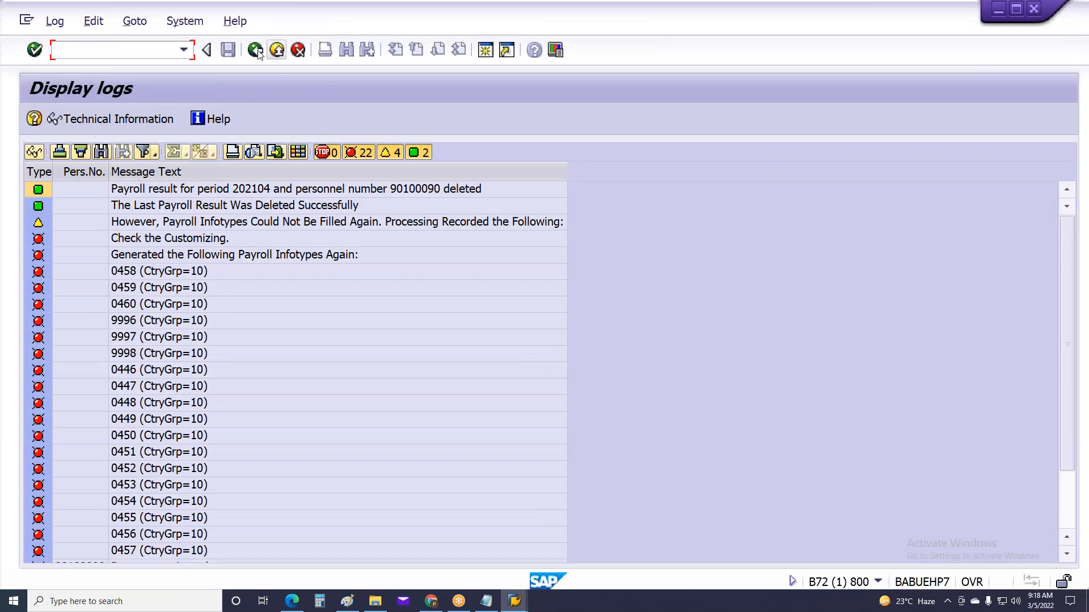
click(255, 50)
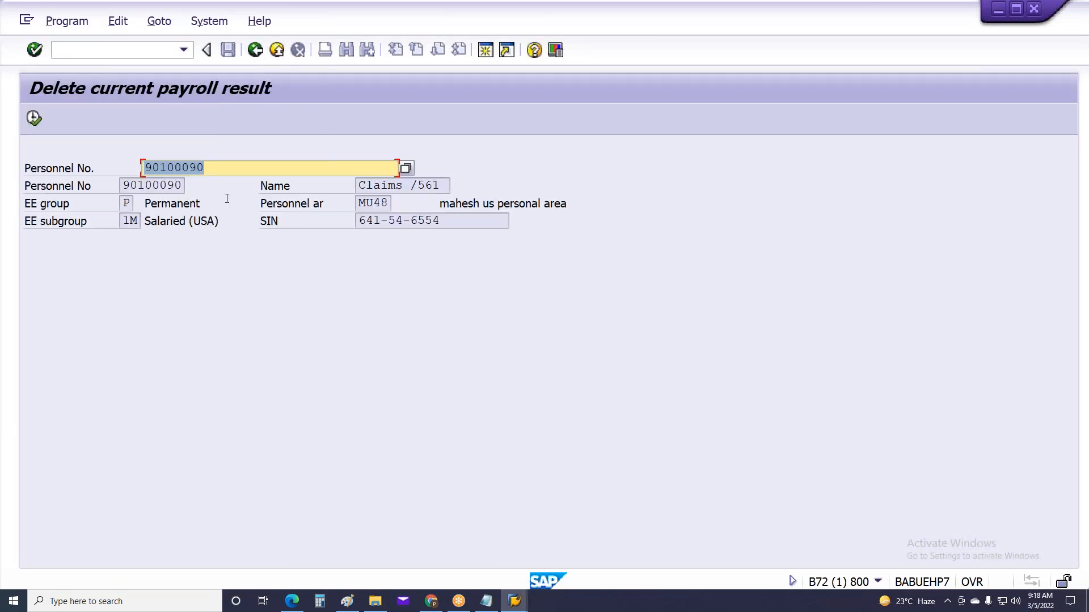
Step: Try to delete the 202103 payroll result of the Test Garnishments employee and return to SAP Easy Access
drag(189, 168, 208, 168)
text(20)
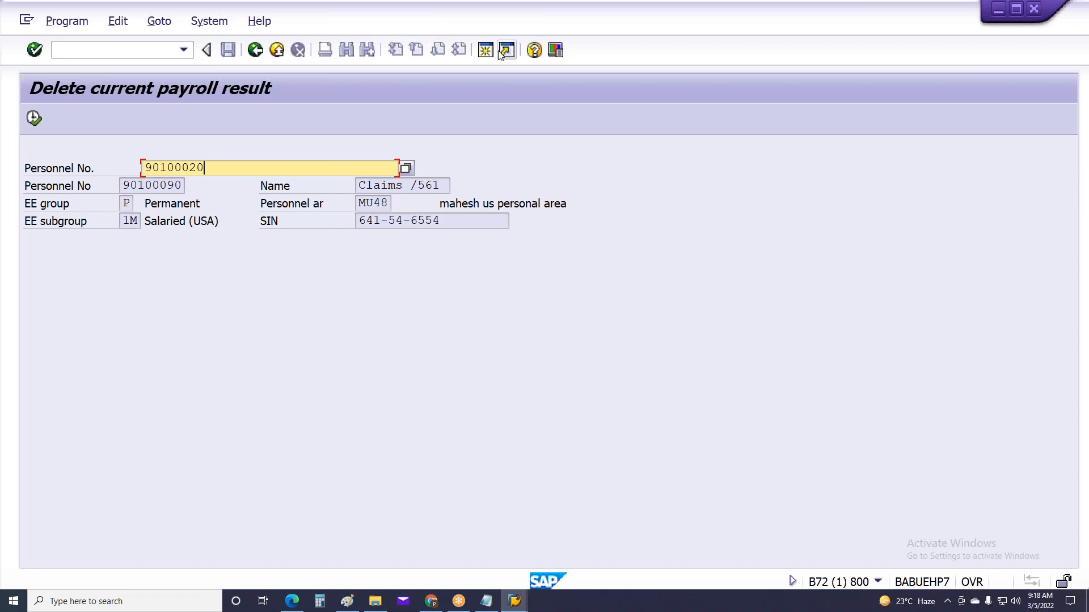
key(alt+Tab)
key(alt+Tab)
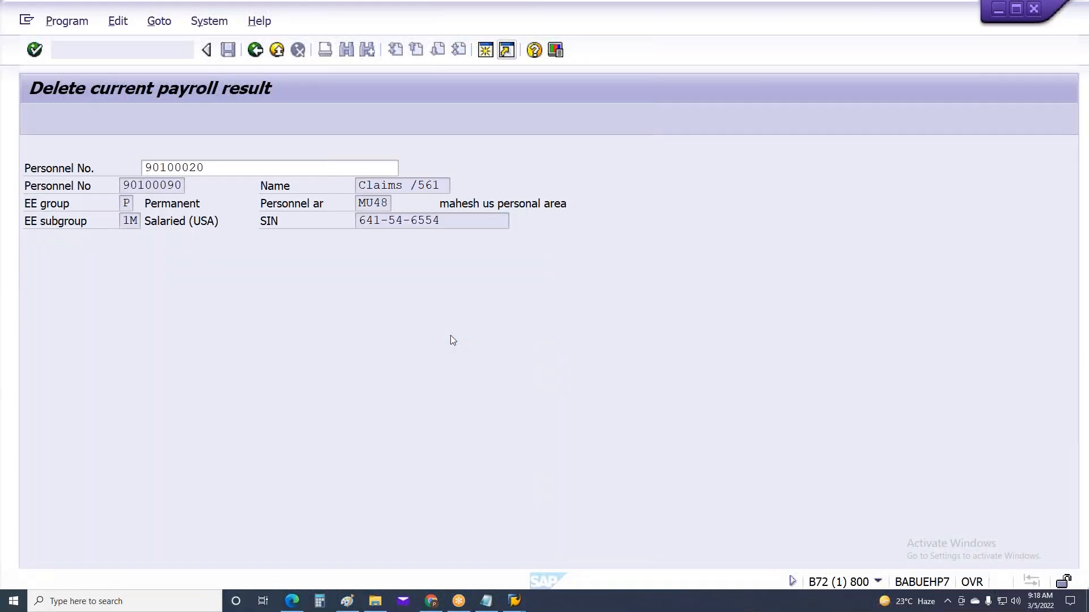
click(34, 118)
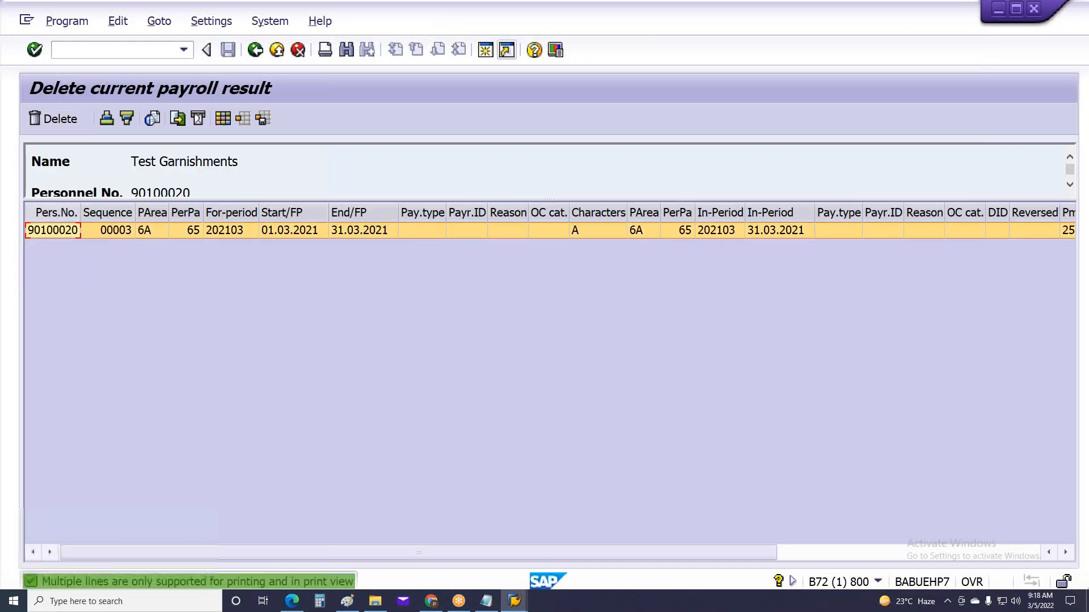
click(60, 122)
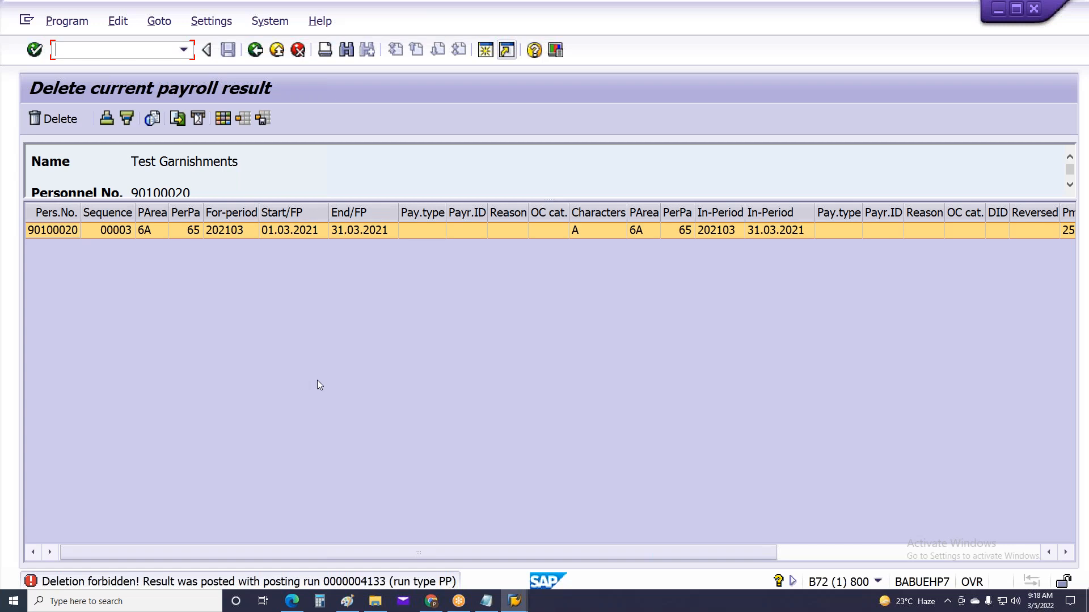
key(F10)
key(Escape)
key(F3)
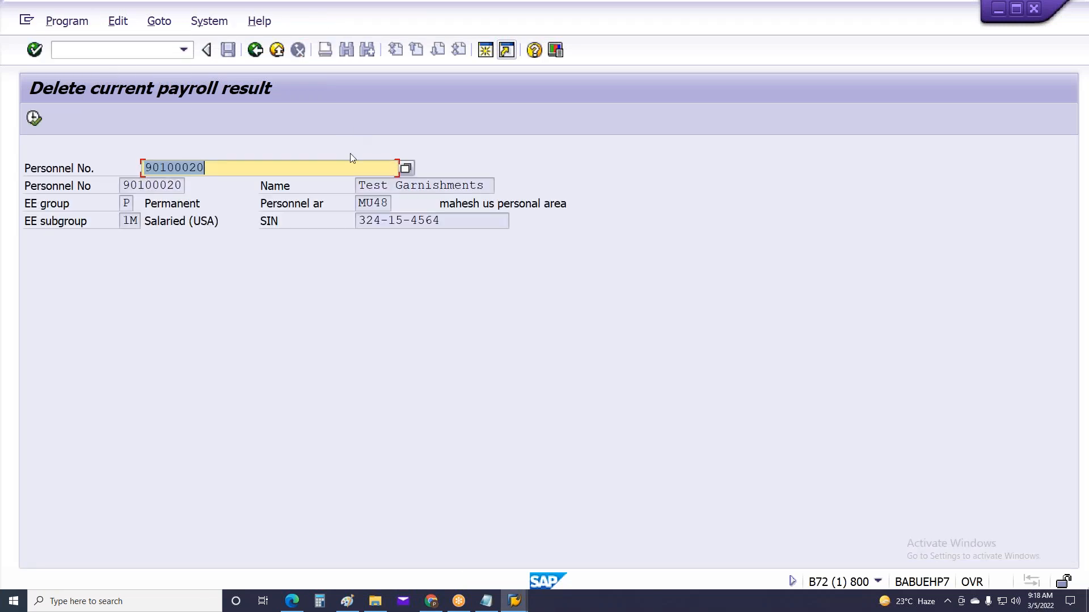
key(F3)
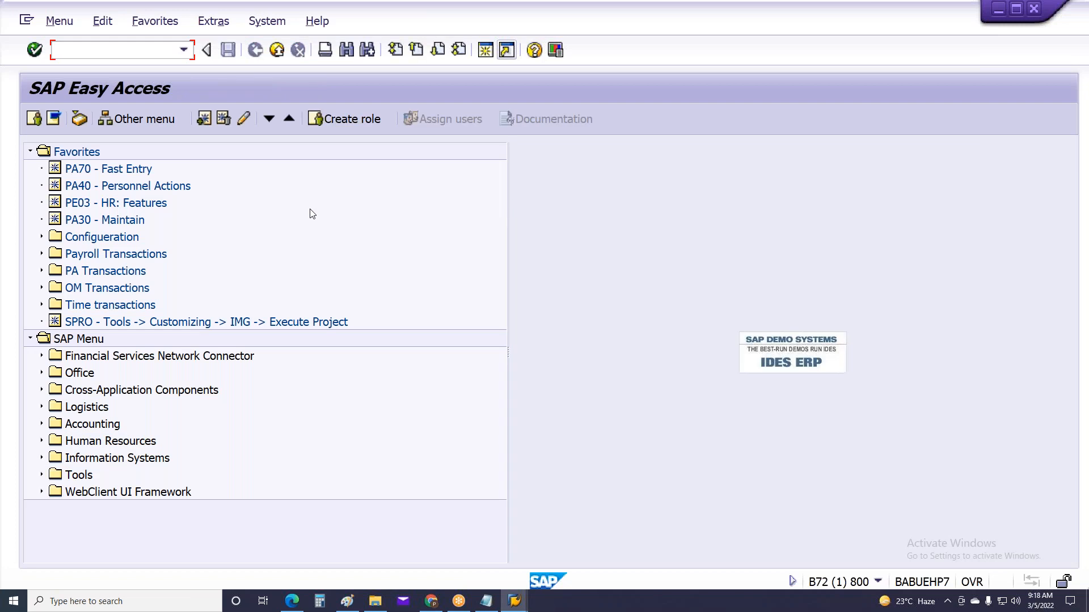
Step: Switch to the Remuneration Statements session and output the Z300 payslip again
click(91, 49)
click(514, 601)
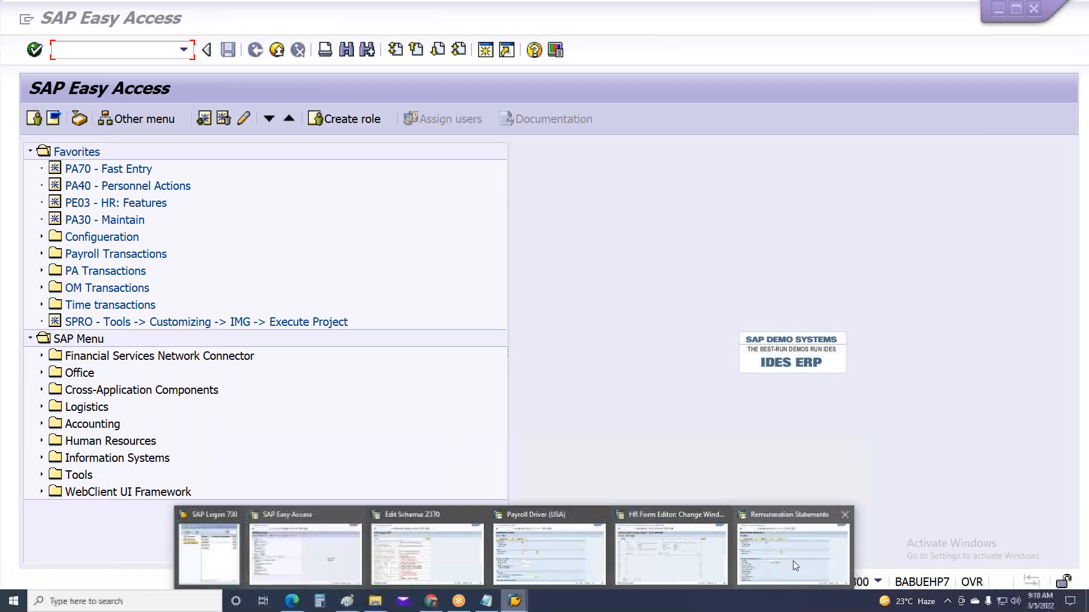
click(687, 555)
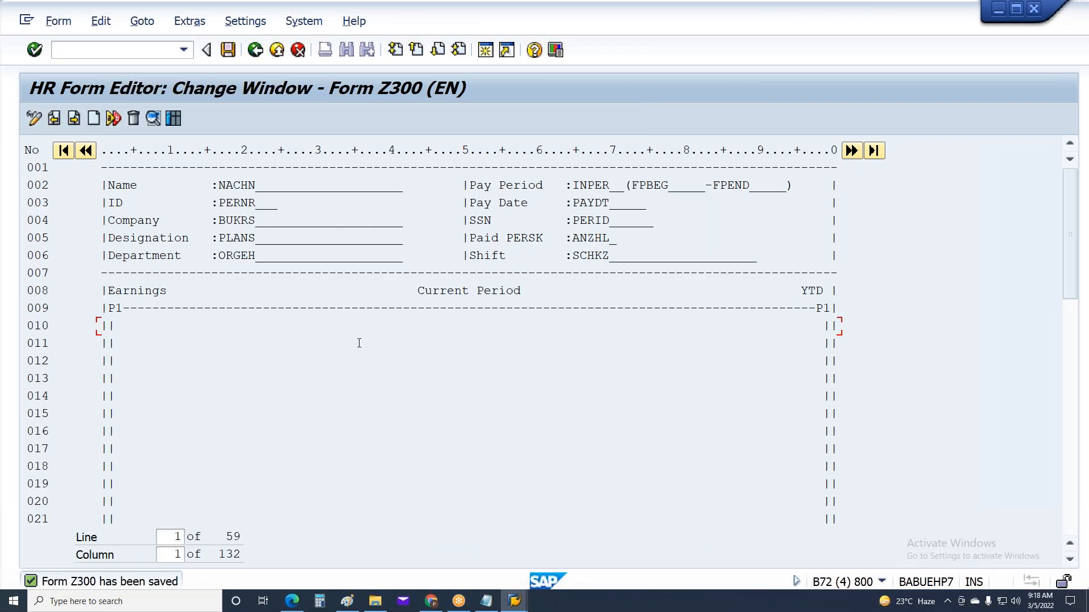
click(514, 601)
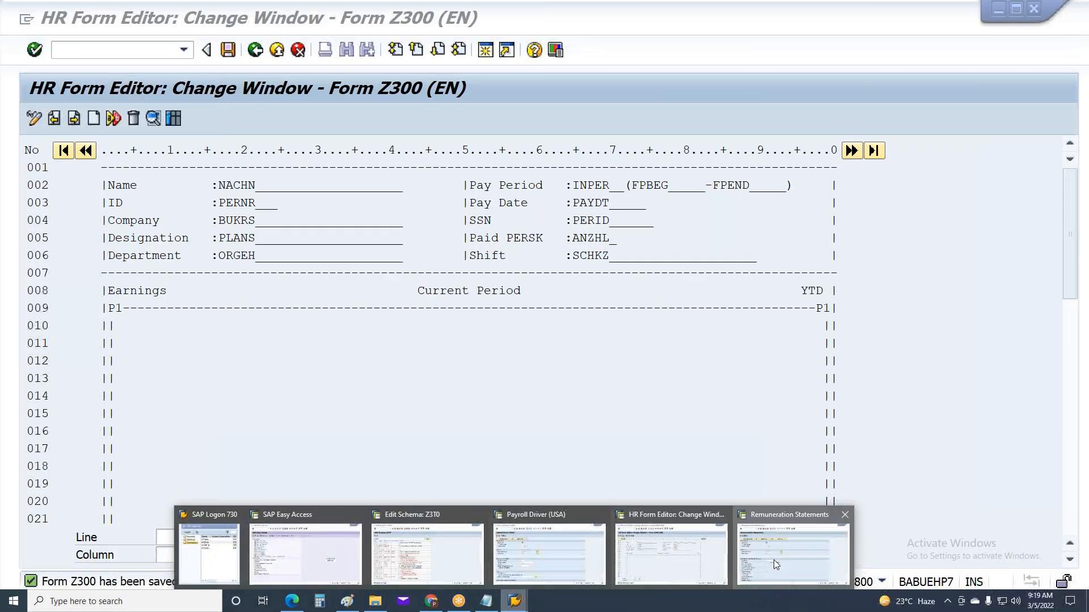
click(775, 563)
key(F8)
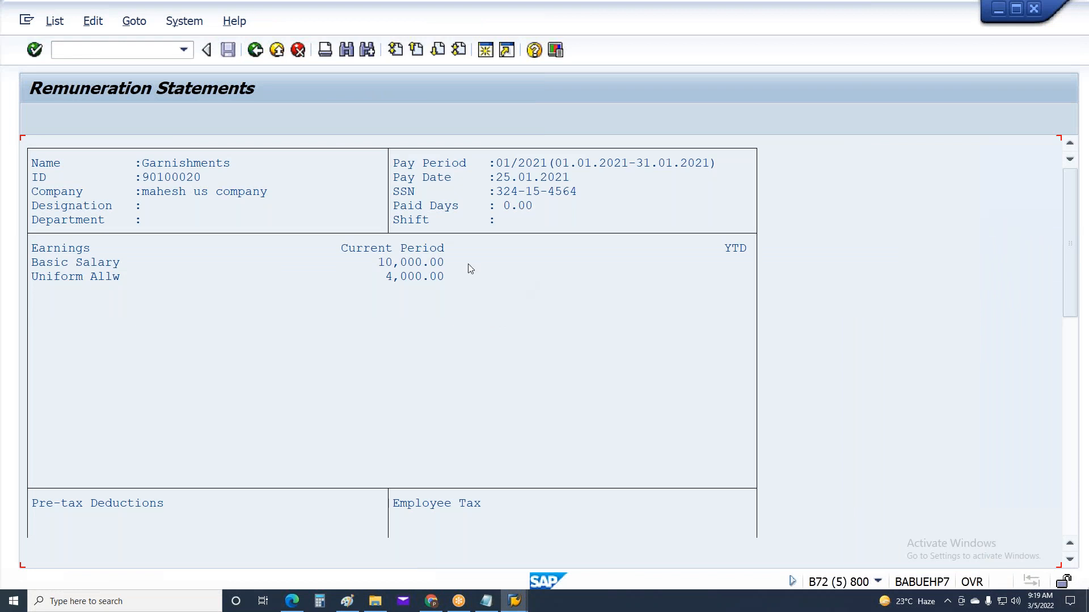
Step: Examine the Basic Salary and Uniform Allw lines, their current period amounts and the remaining space in the earnings section
click(72, 262)
click(72, 277)
click(75, 263)
click(73, 276)
click(75, 265)
click(74, 276)
click(396, 263)
click(396, 276)
click(56, 347)
click(57, 390)
click(63, 433)
click(71, 262)
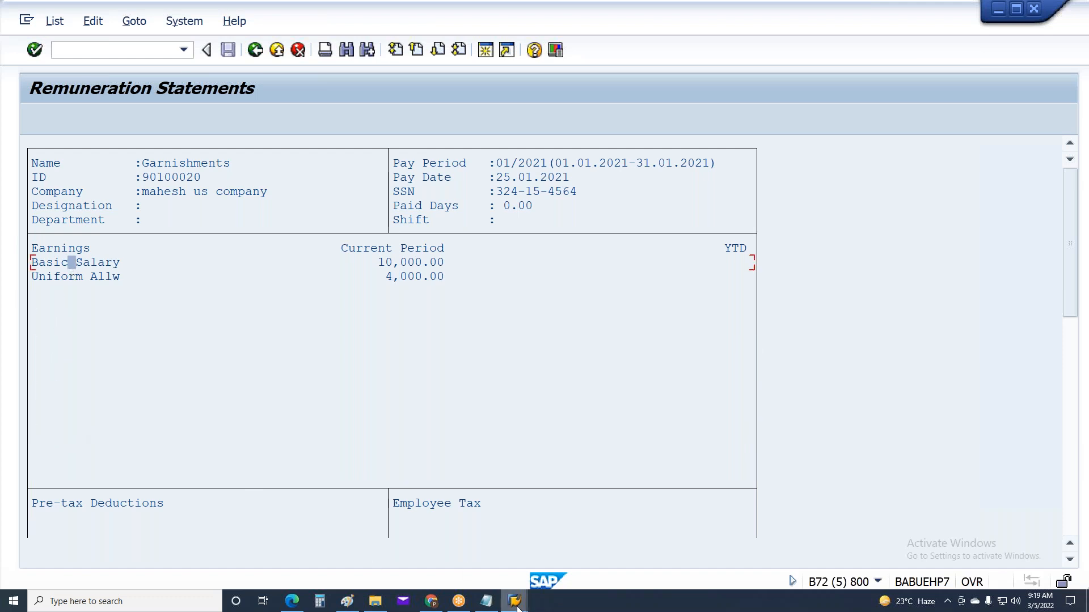
Step: Switch to the form editor session, open group 01 of window P1 and delete the Uniform Allw entry
mouse_move(515, 601)
click(677, 539)
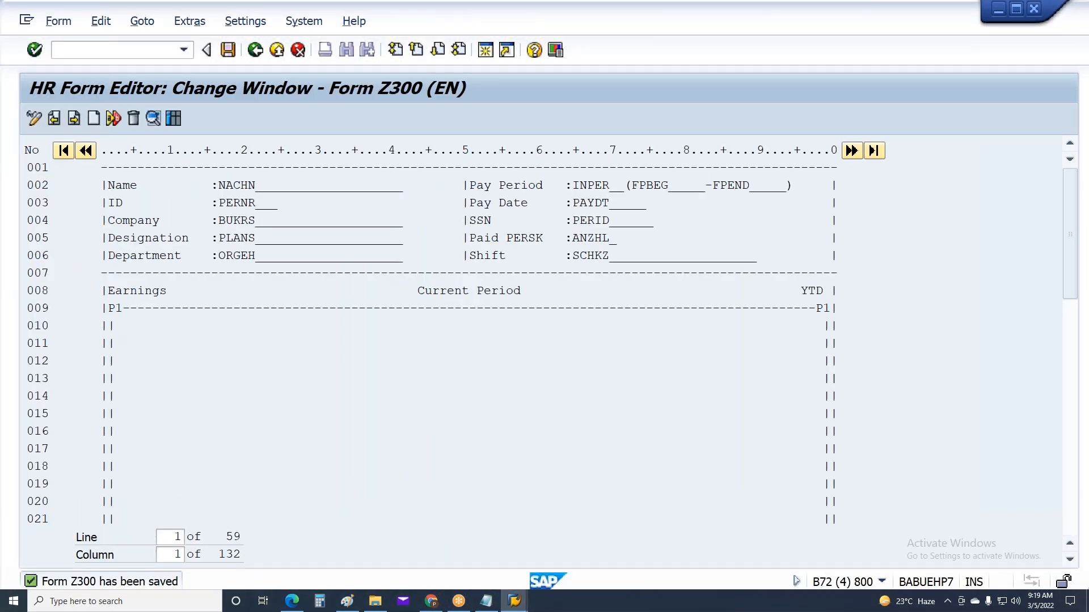
double_click(113, 308)
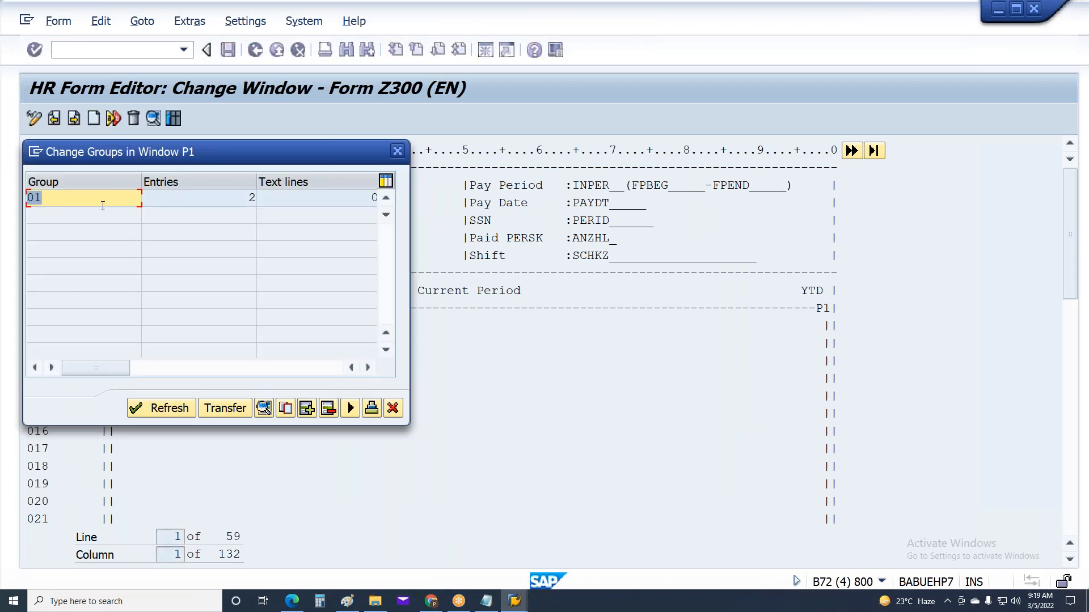
double_click(102, 207)
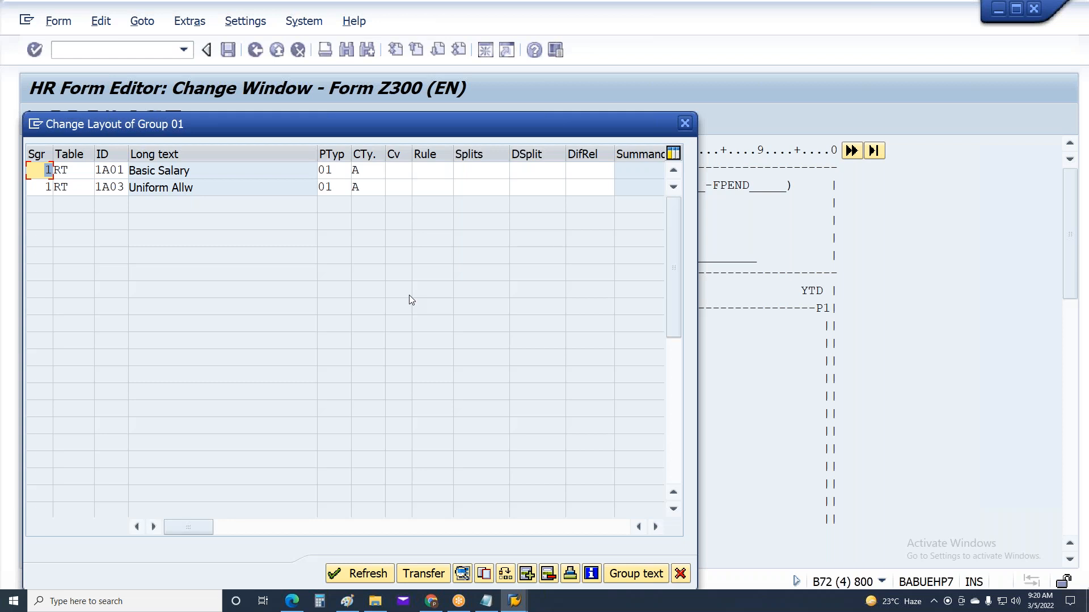
key(Down)
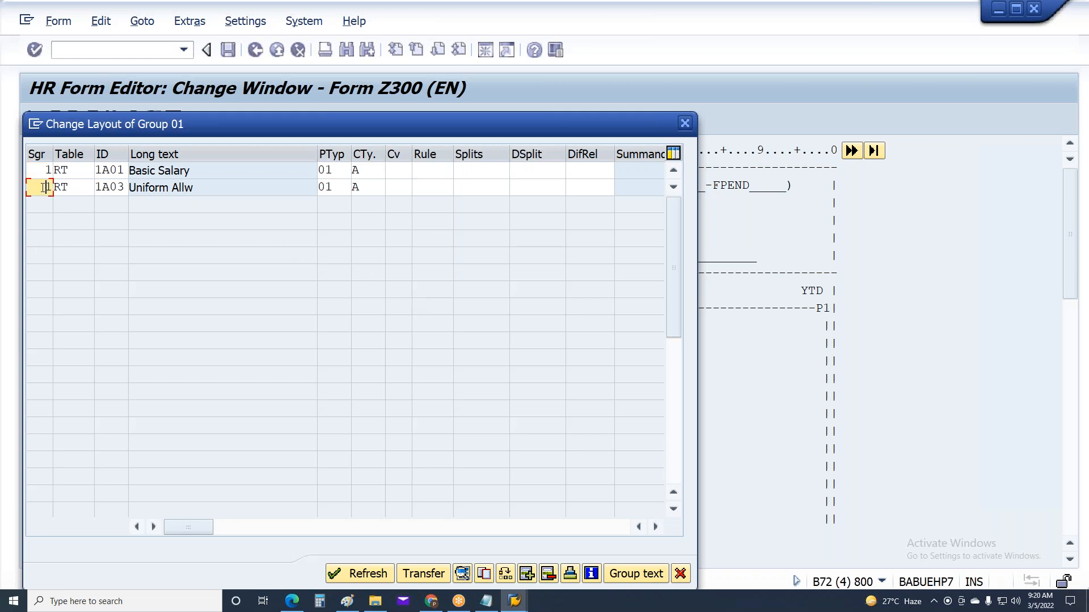
click(548, 574)
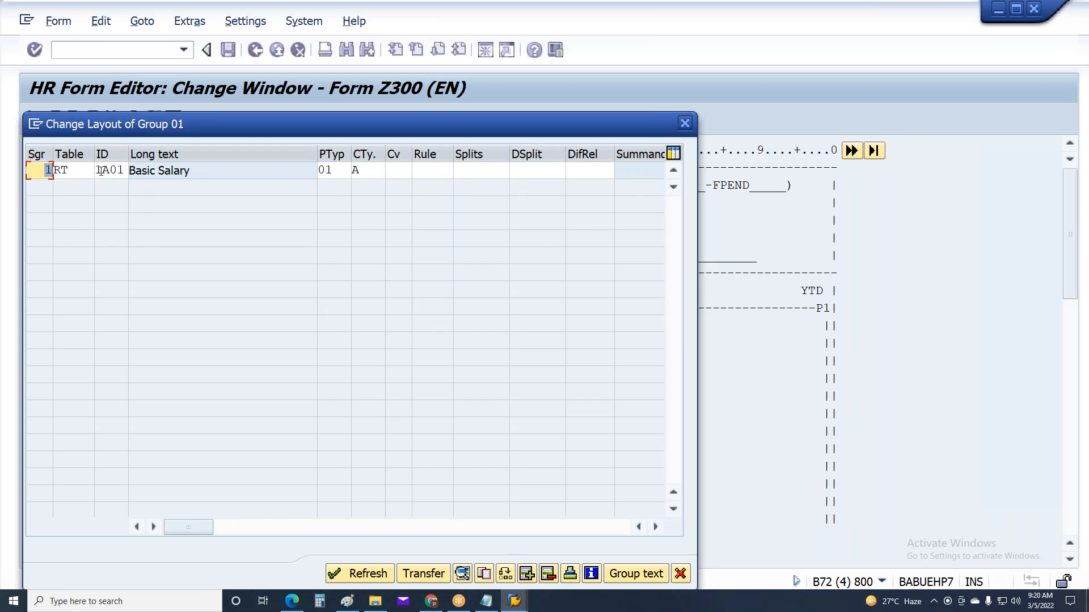
Step: Clear the ID of the Basic Salary entry and expand Evaluation class 02 in the field's input help
drag(97, 170, 120, 170)
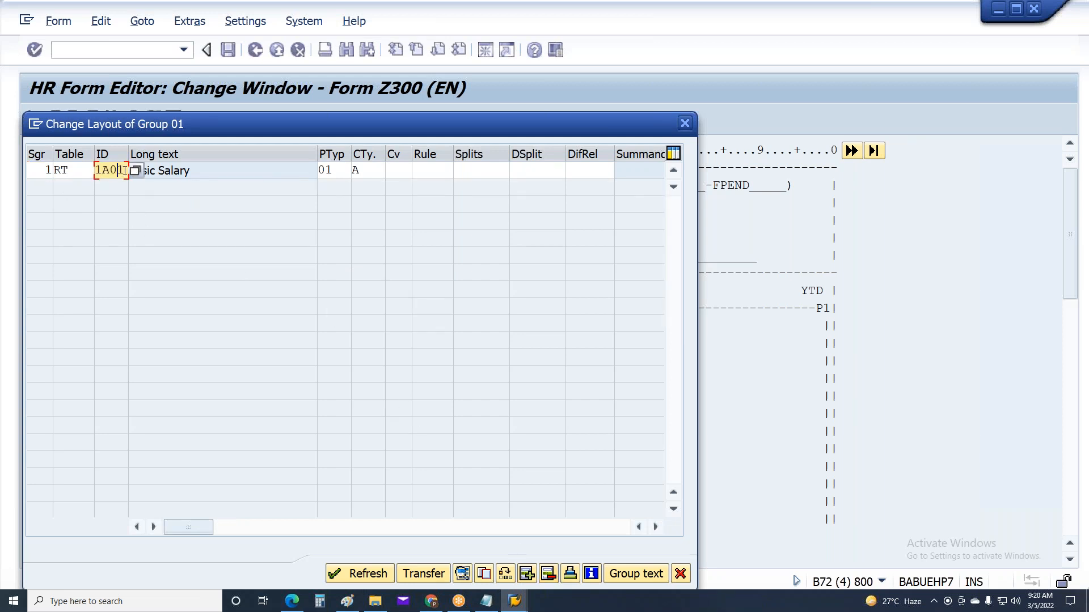
key(Delete)
key(Delete)
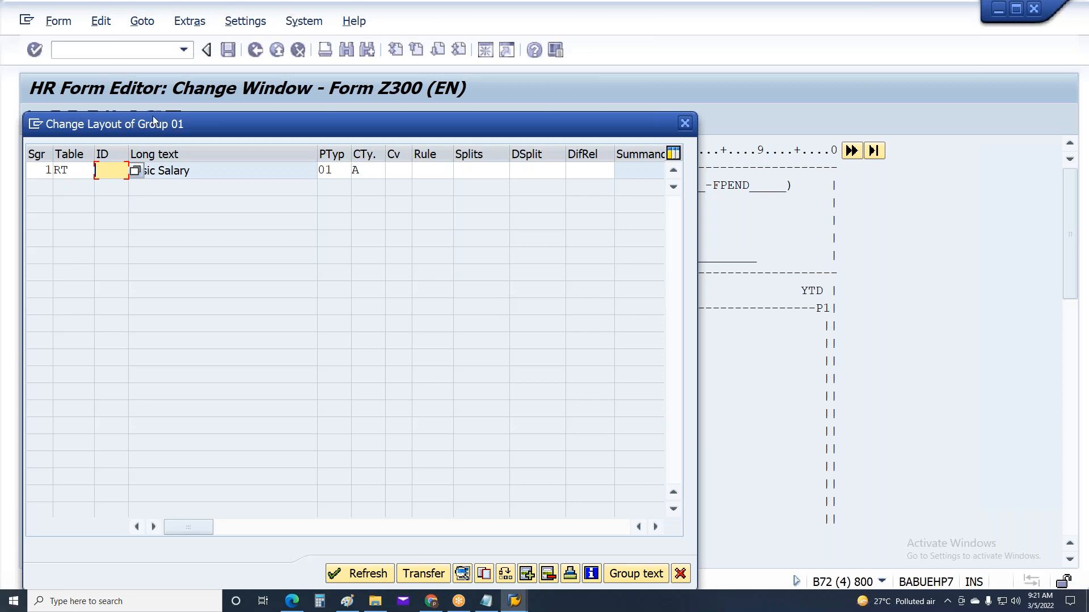
click(137, 175)
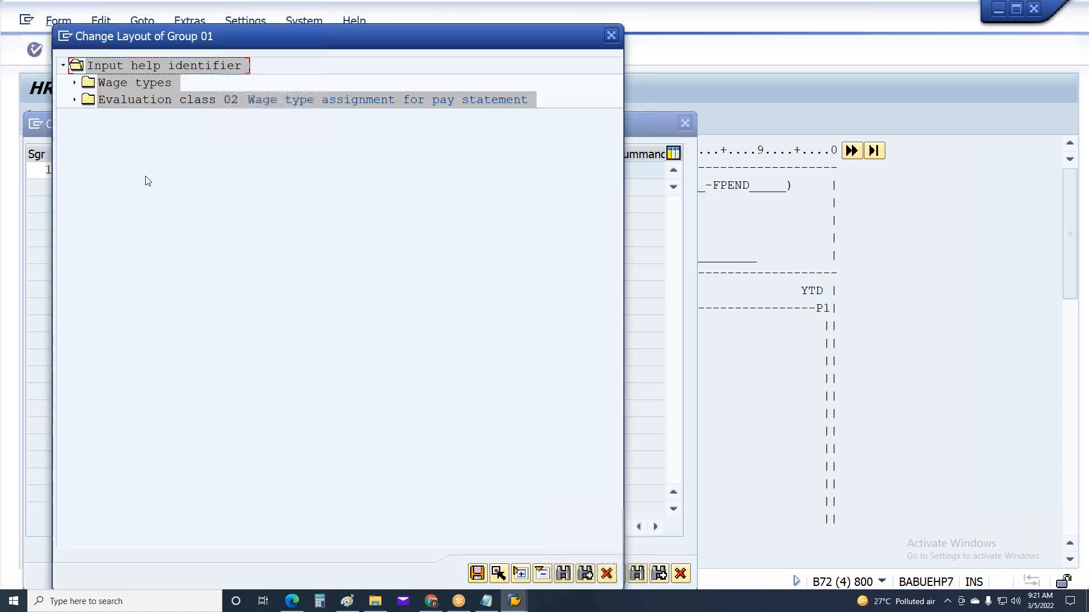
click(111, 85)
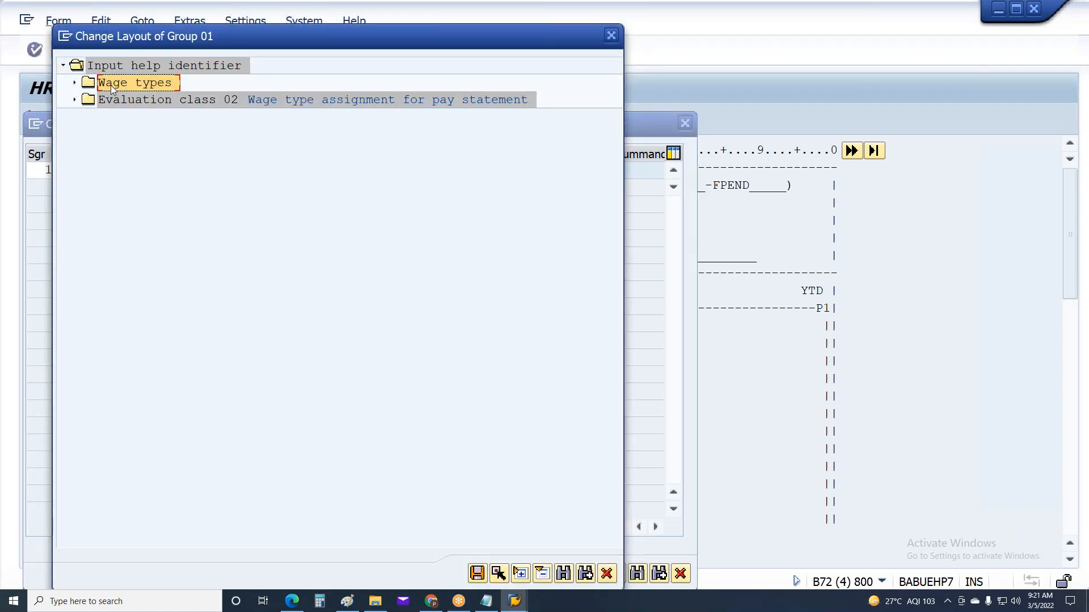
click(116, 106)
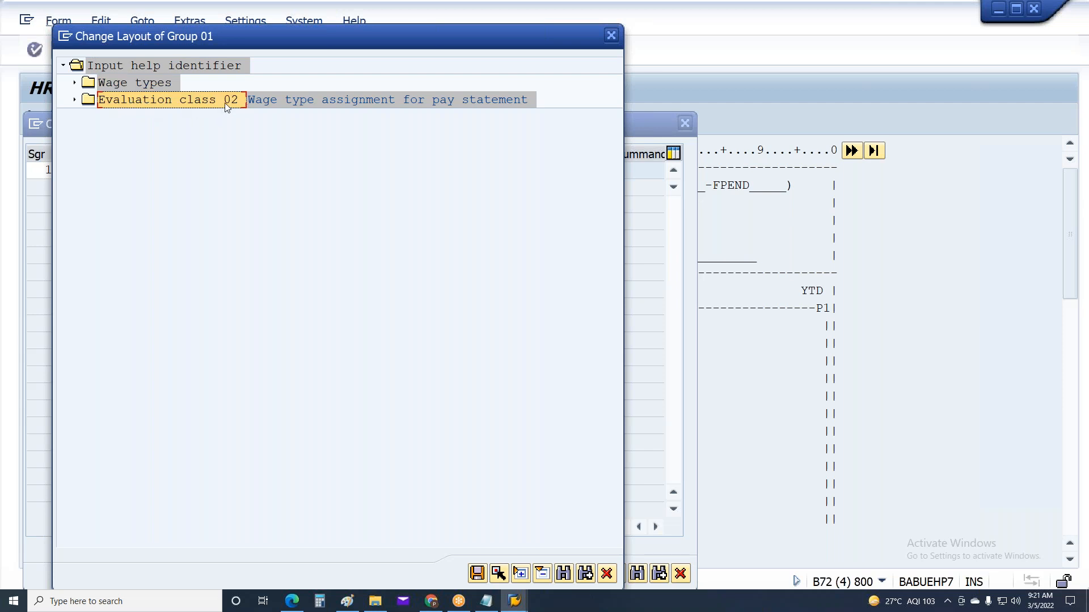
click(74, 100)
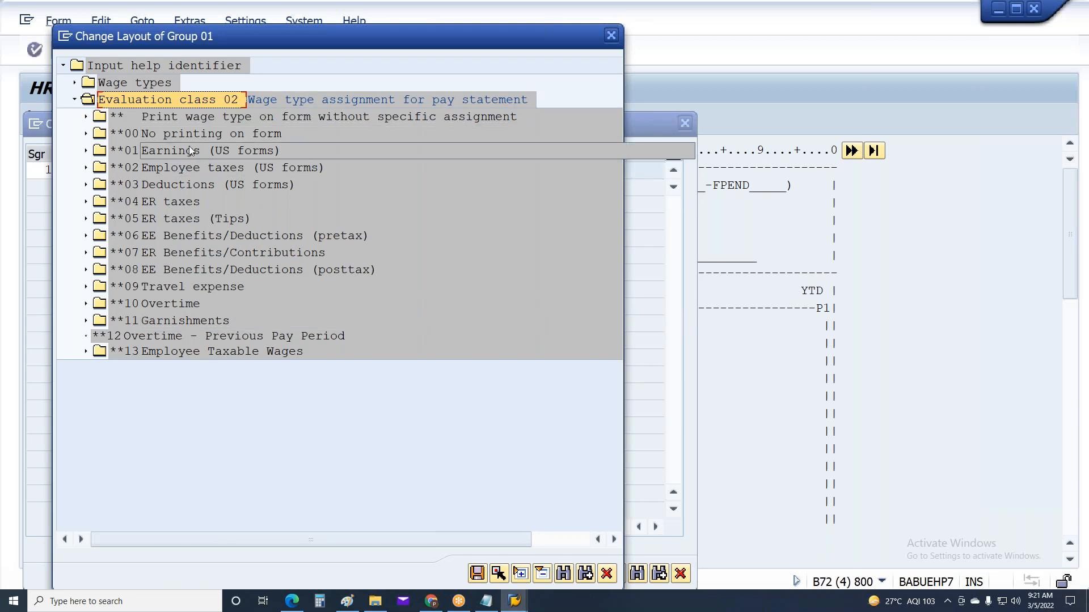
Step: Review the wage types under the Earnings and Overtime values, and assign **01 Earnings (US forms) as the entry's ID
click(135, 152)
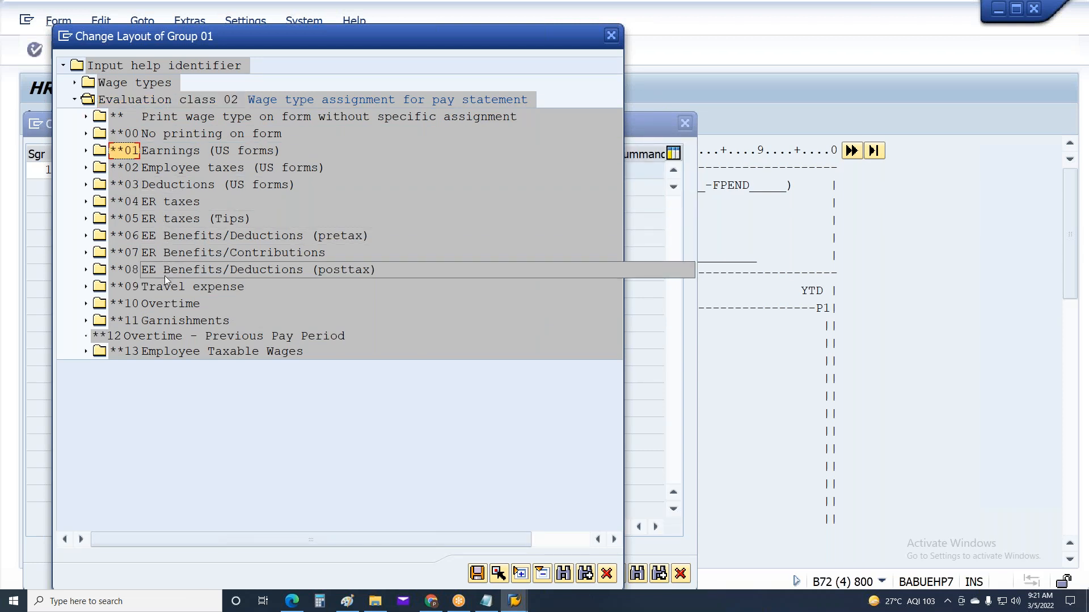
click(134, 309)
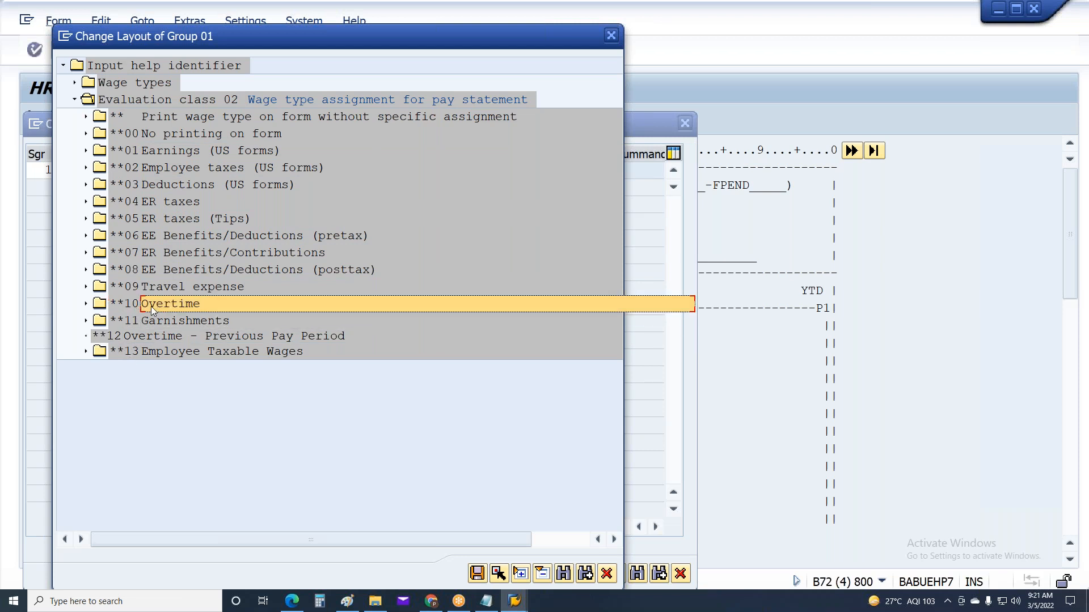
click(121, 153)
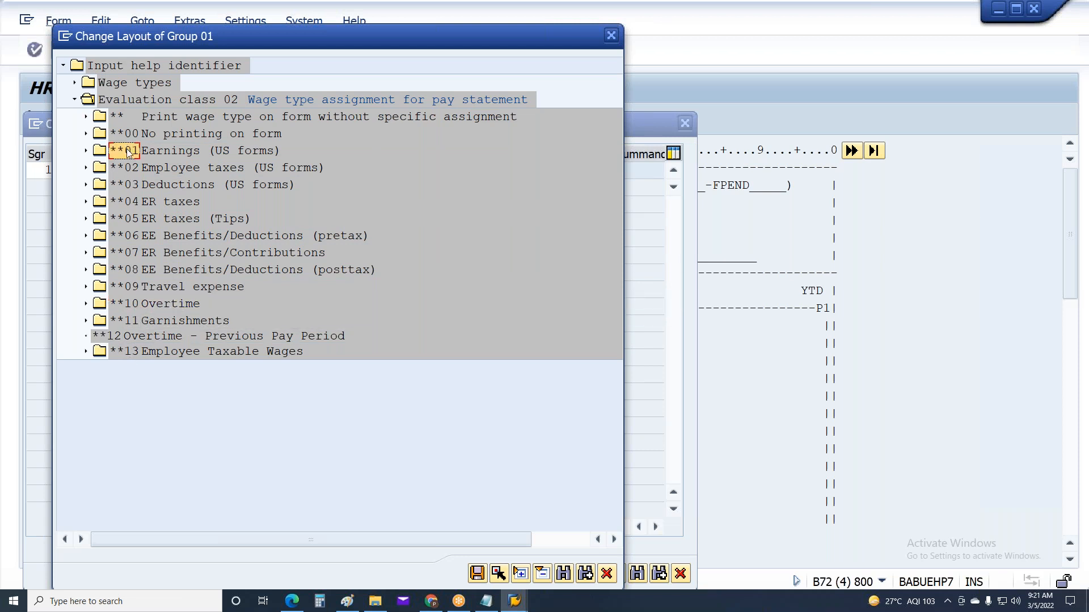
click(84, 152)
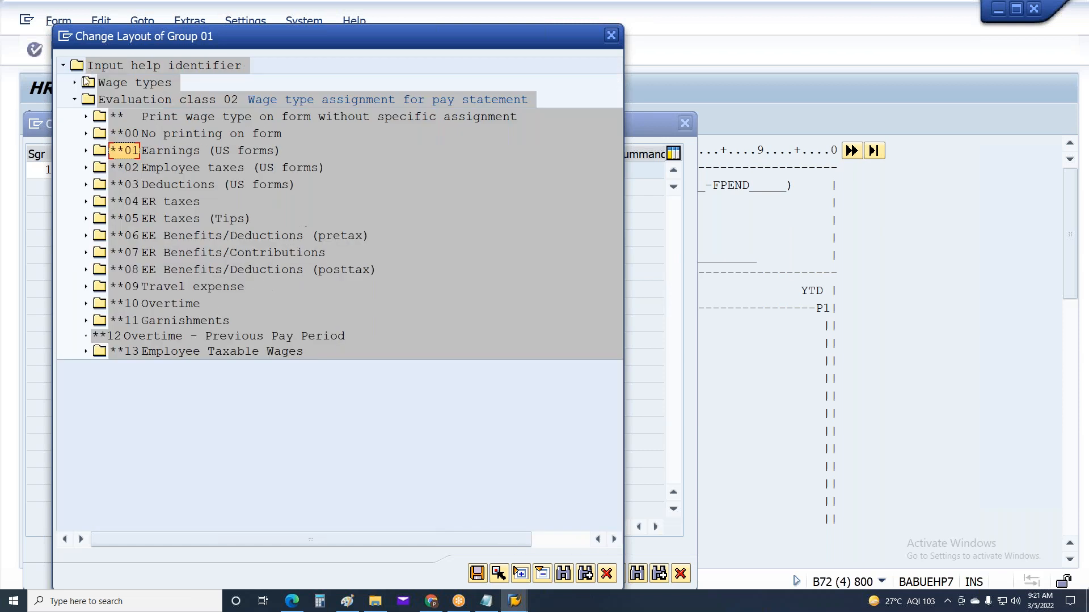
click(85, 65)
click(85, 304)
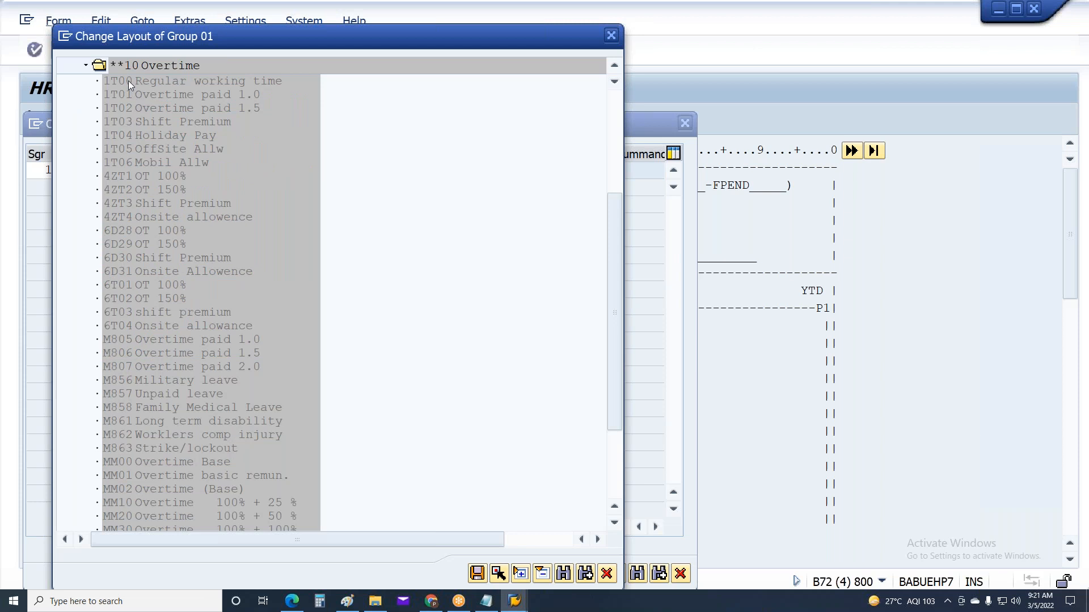
click(85, 65)
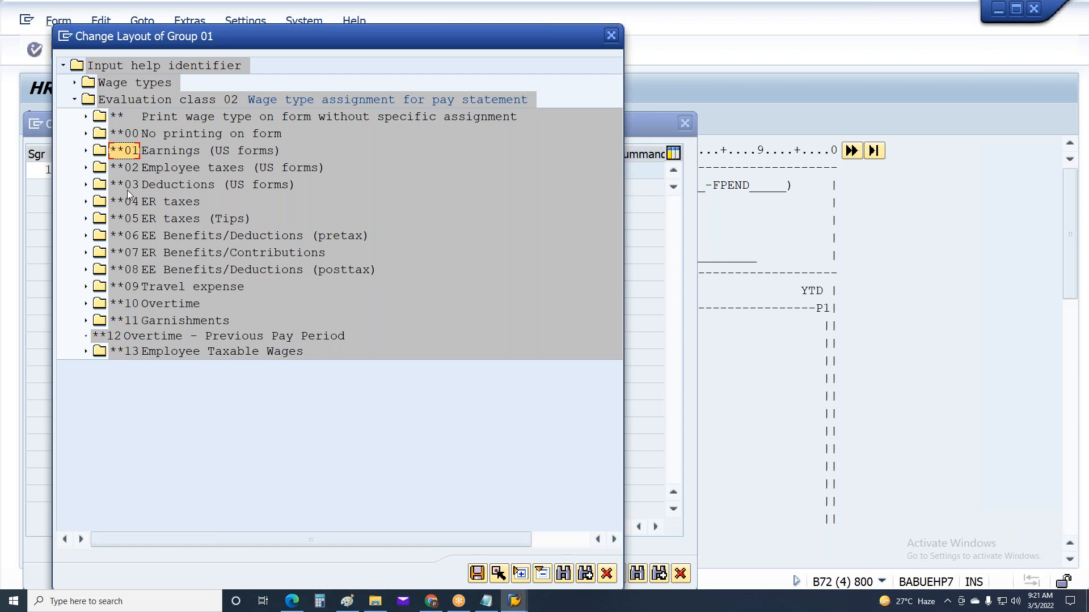
click(131, 305)
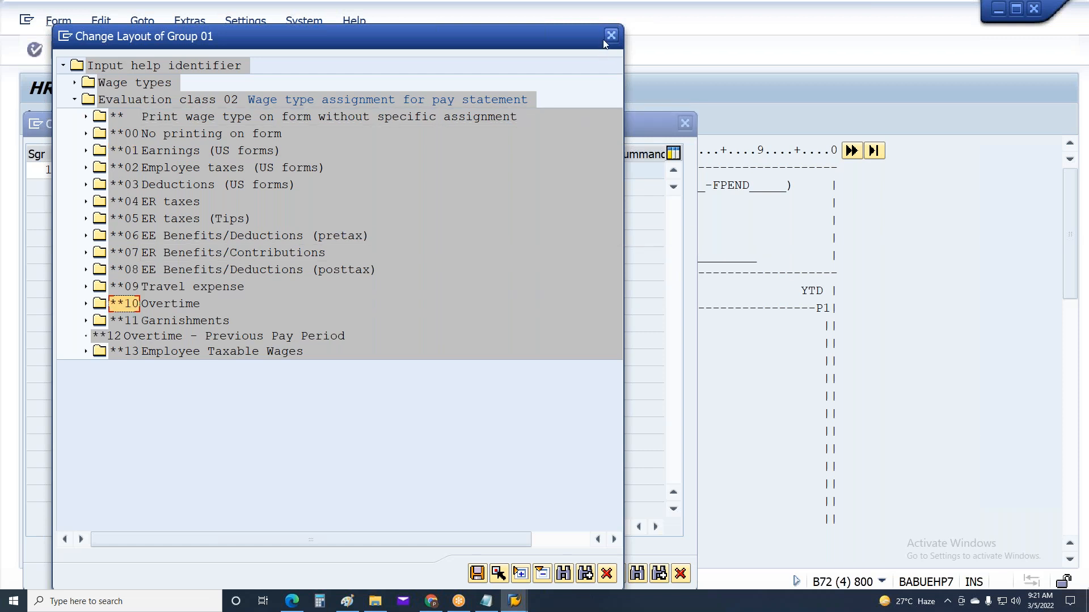
click(121, 156)
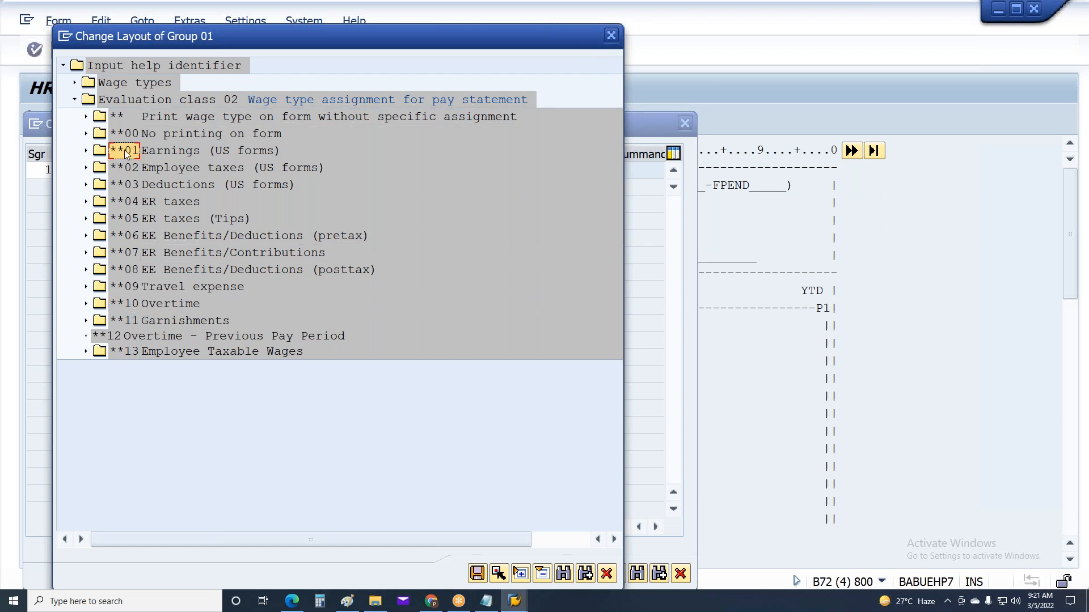
click(478, 573)
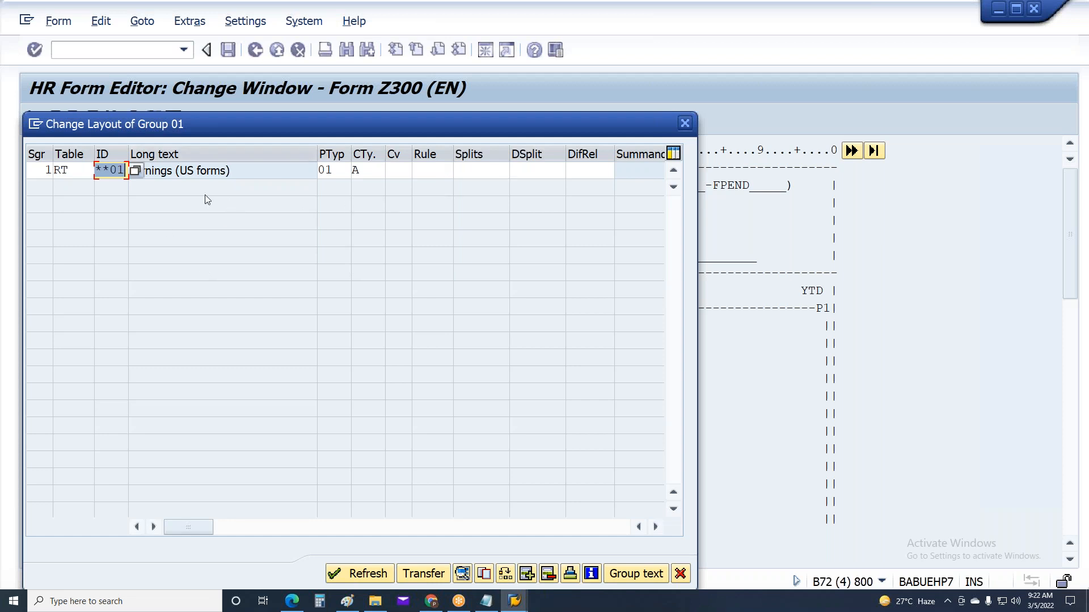
Step: Set DSplit to * and Splits to = for the Earnings (US forms) entry of group 01
click(532, 171)
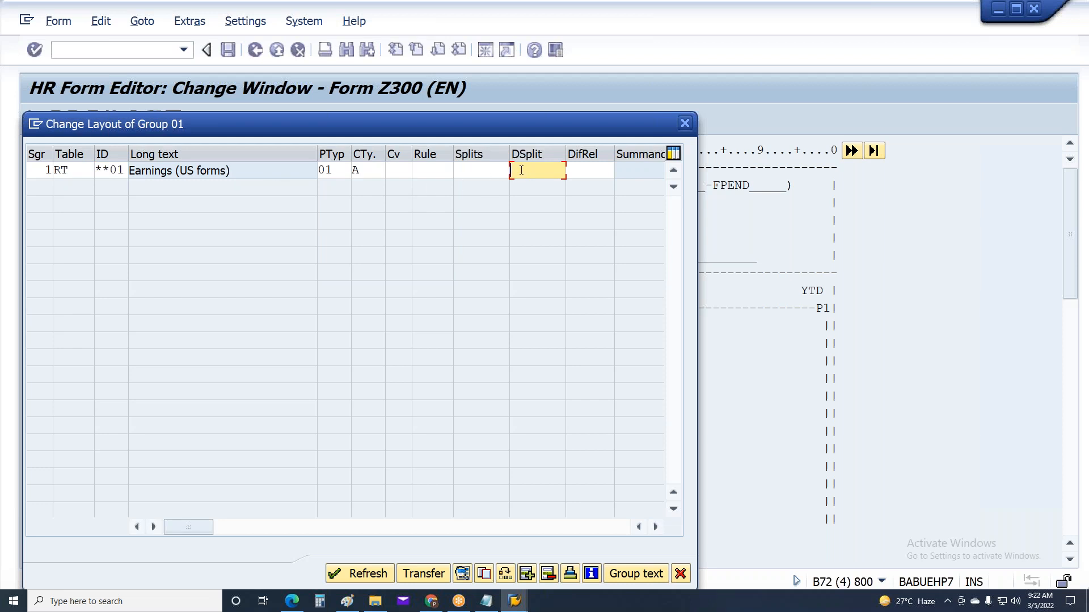
text(*)
drag(520, 170, 502, 171)
click(468, 171)
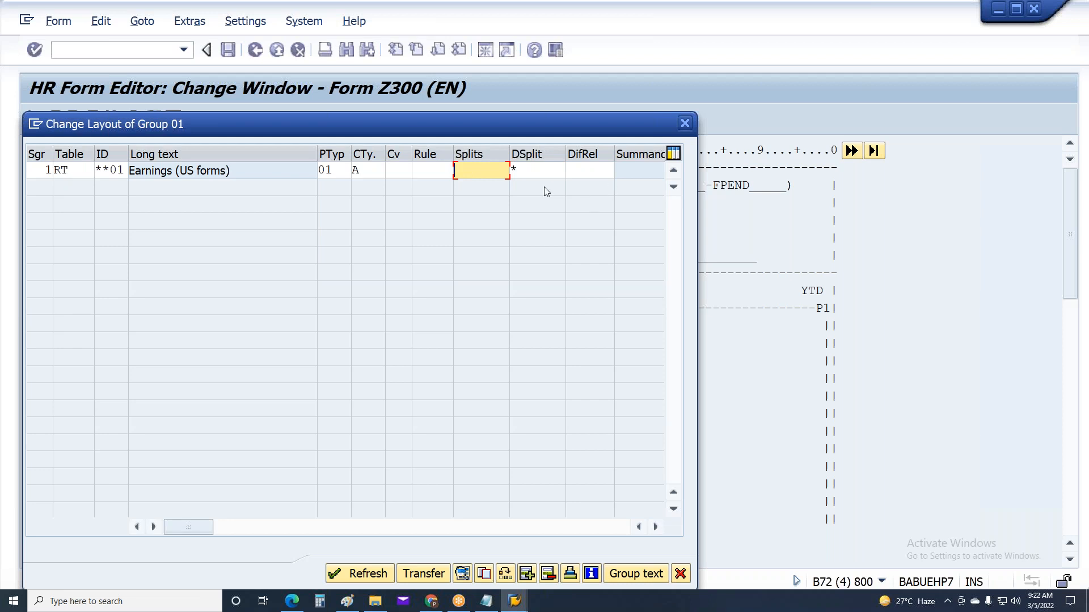
text(=)
key(Tab)
click(544, 172)
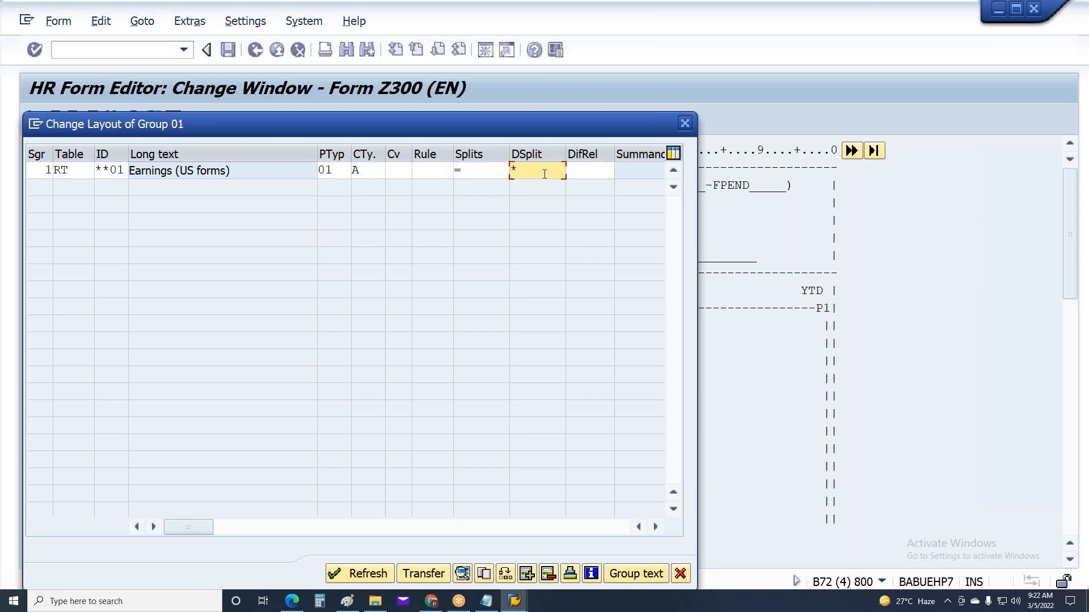
Step: Set DSplit to * for the Earnings (US forms) row, transfer the group layout and save form Z300
key(BackSpace)
text(AR)
drag(539, 175, 440, 190)
text(*)
click(422, 565)
click(224, 405)
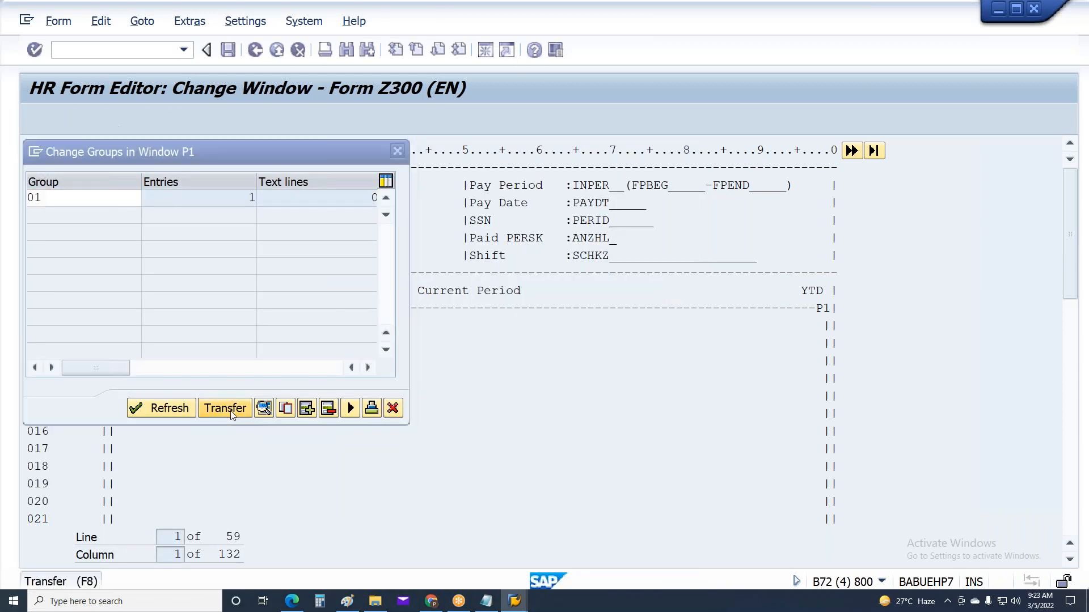
key(ctrl+s)
key(Return)
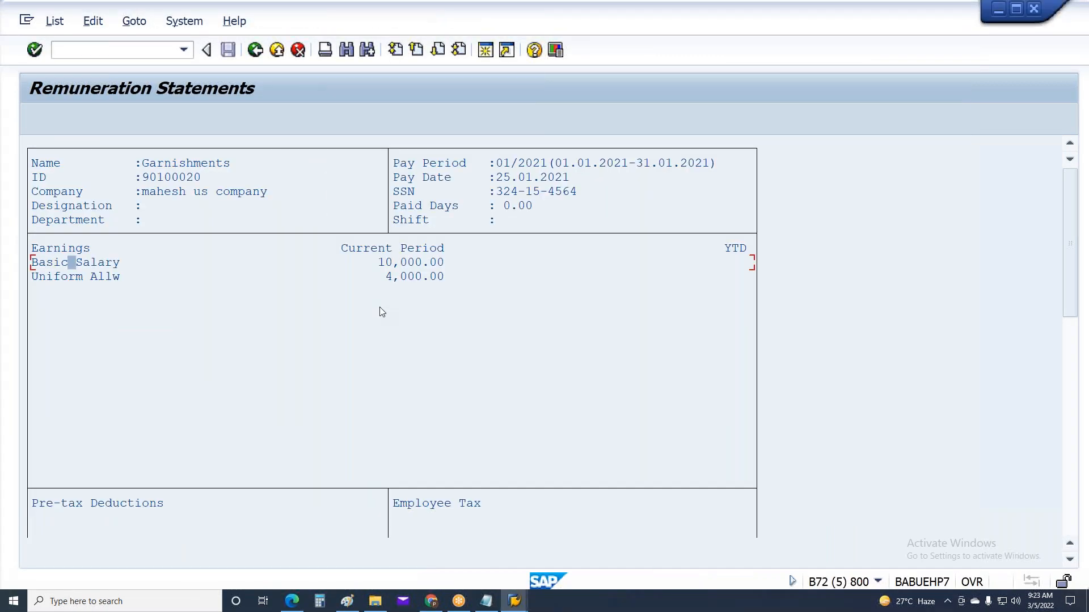
Step: Rerun the remuneration statement with form Z300 and examine each earnings line and its current period amount
key(F8)
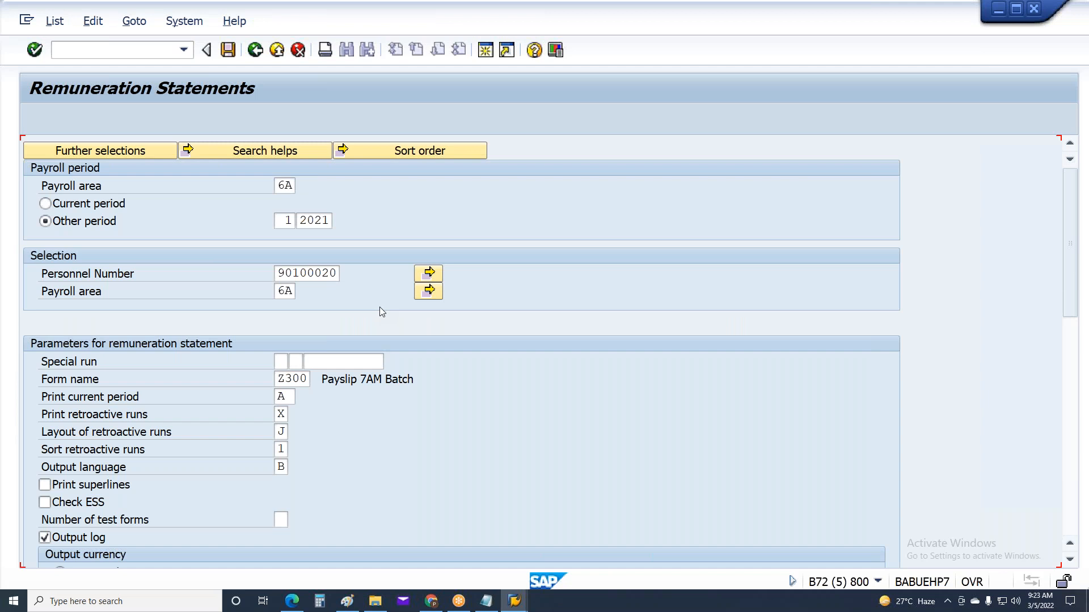
click(389, 262)
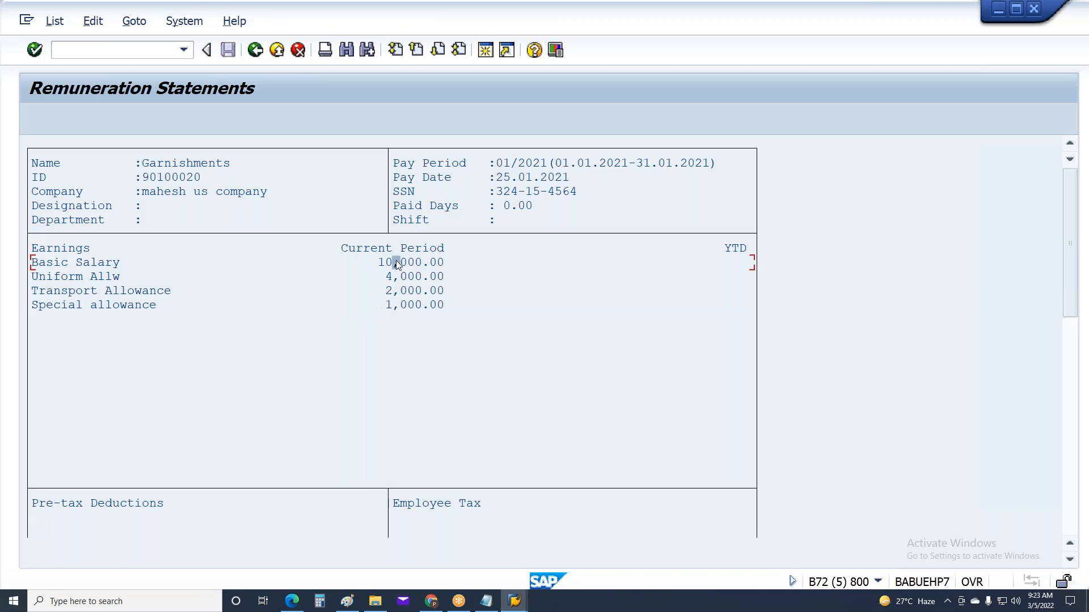
click(390, 278)
click(390, 291)
click(389, 306)
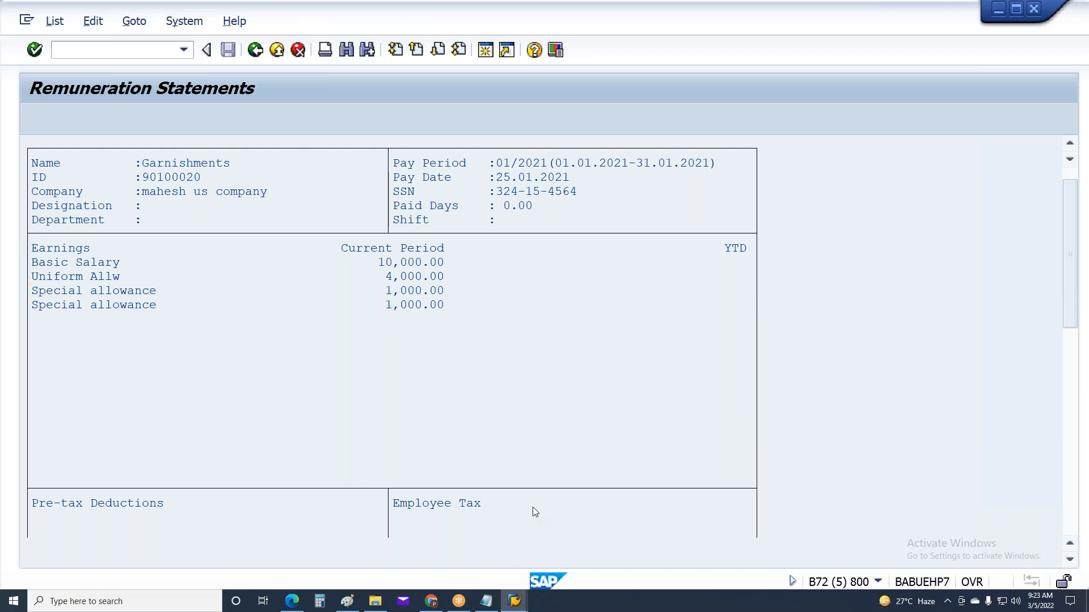
scroll(532, 507, down, 3)
click(399, 223)
click(399, 234)
click(398, 248)
click(398, 260)
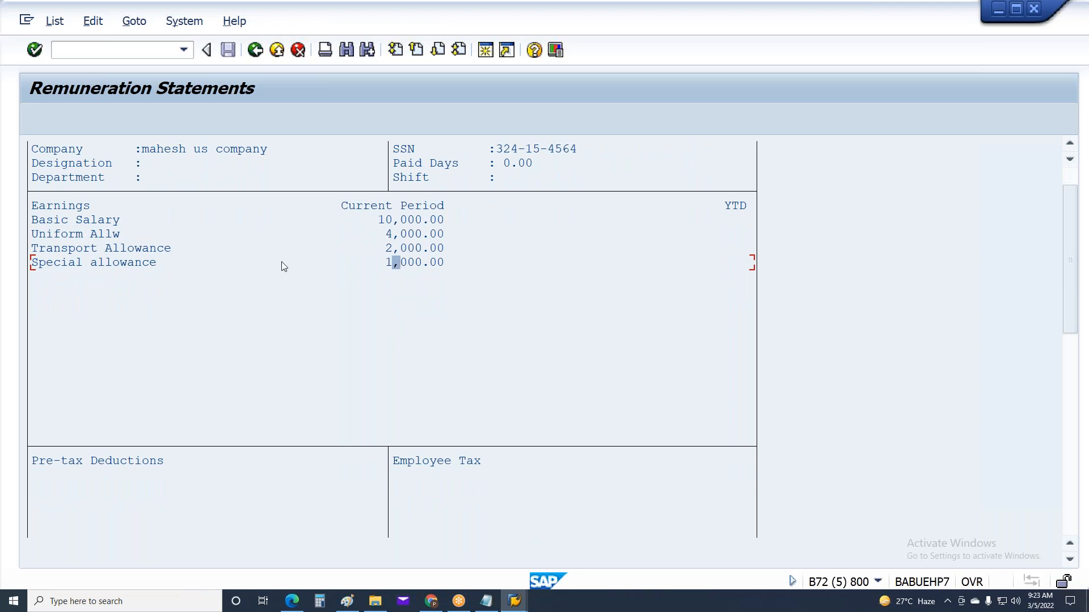
click(87, 262)
click(101, 262)
Step: Switch to the SAP Easy Access session and start transaction SM30
mouse_move(515, 601)
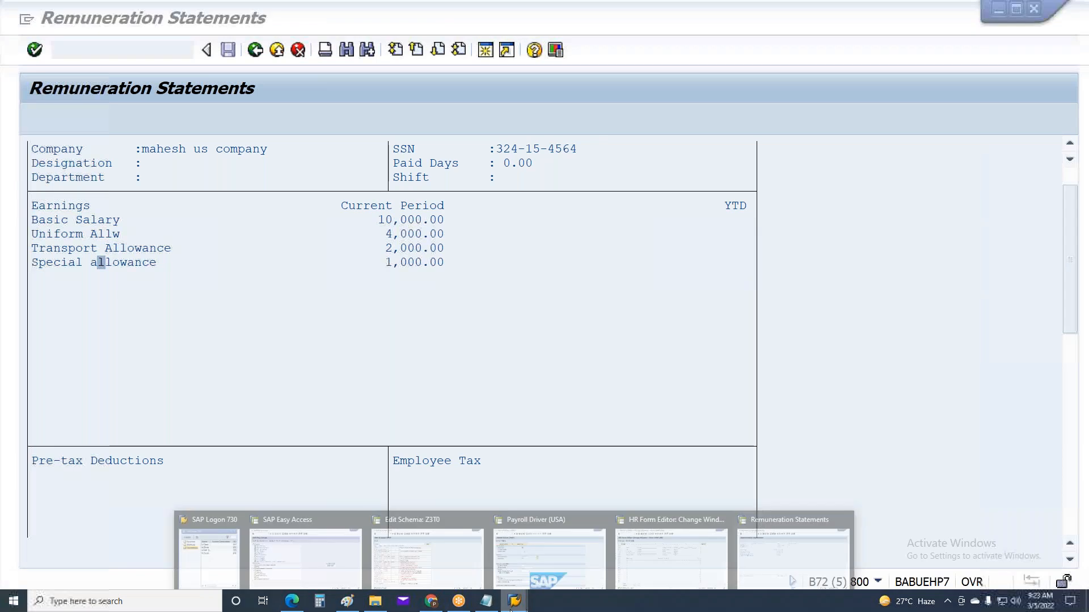
click(299, 567)
click(100, 53)
text(Sm30)
key(Return)
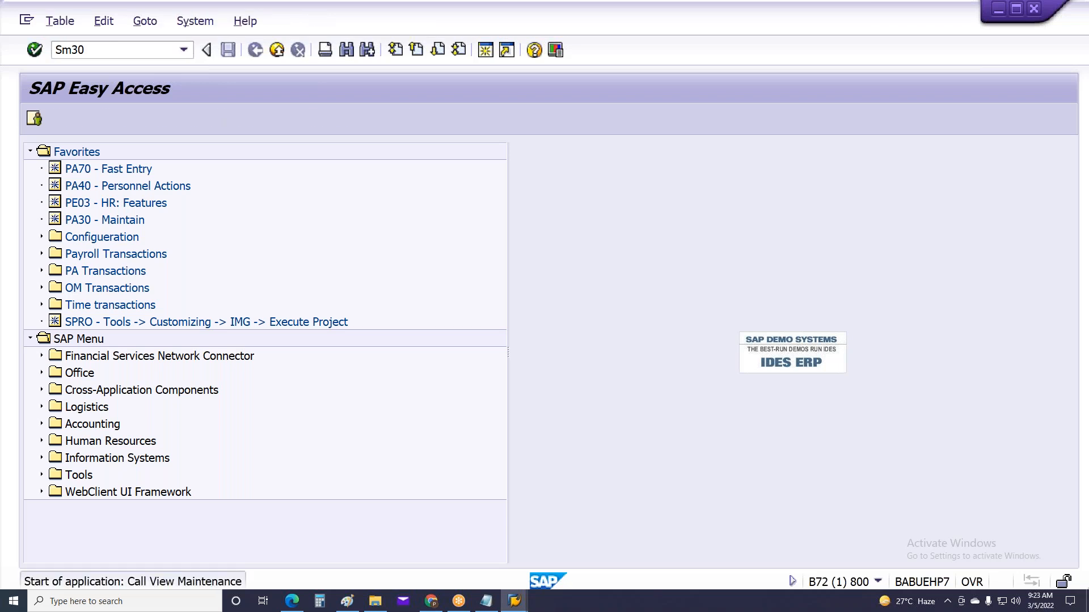
Step: Open table view V_512W_D for maintenance with country grouping 10 and the edit everything mode
key(End)
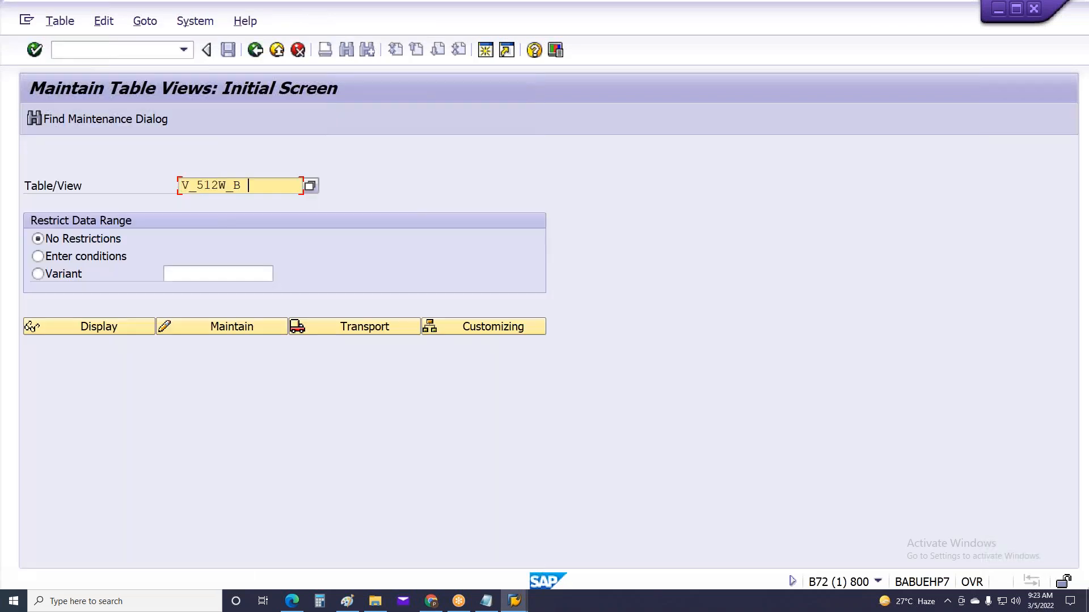
key(BackSpace)
text(D)
key(Return)
click(229, 327)
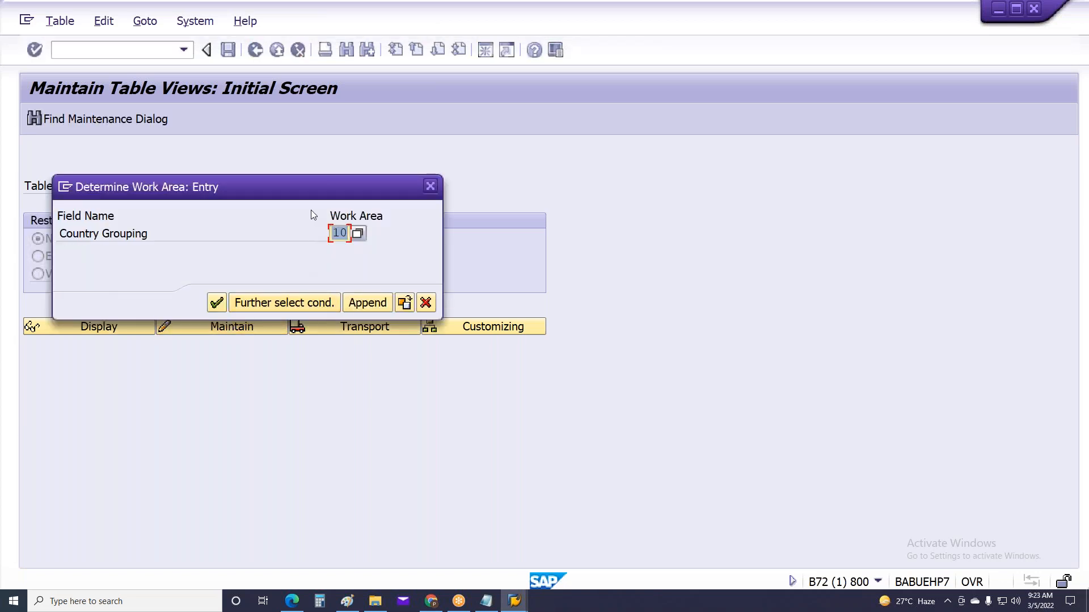
click(216, 302)
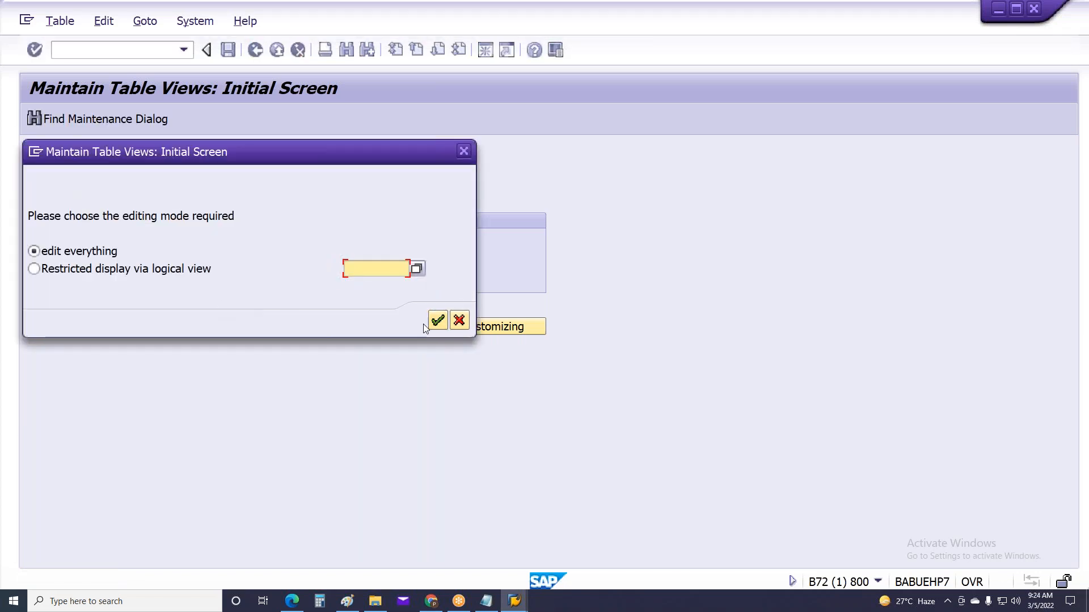
click(438, 321)
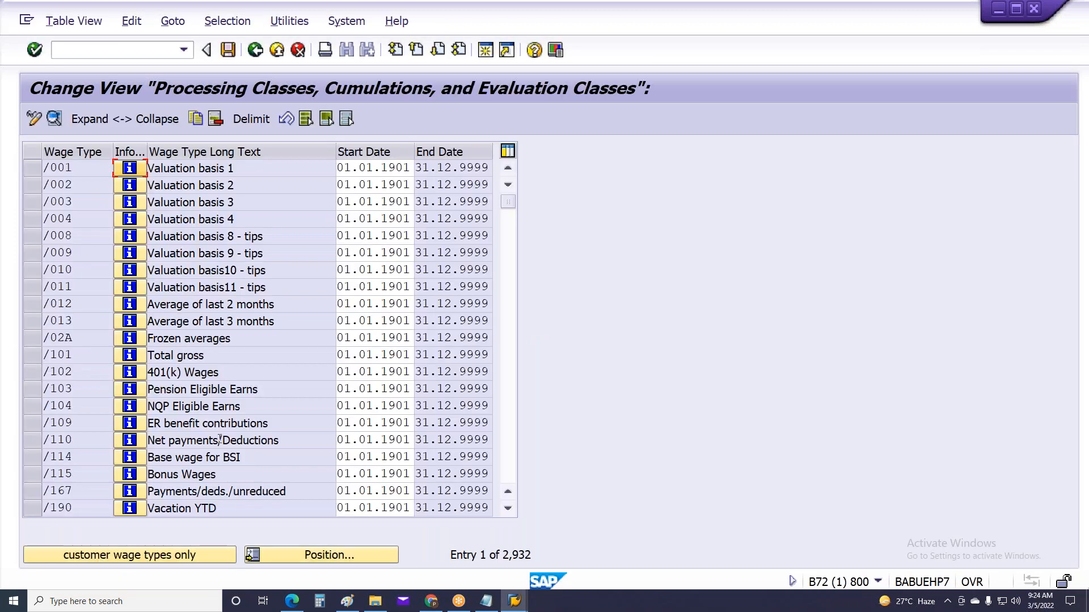
Step: Find wage type 1A01 and check its pay statement evaluation class for the period starting 01.01.2021
click(323, 553)
text(1)
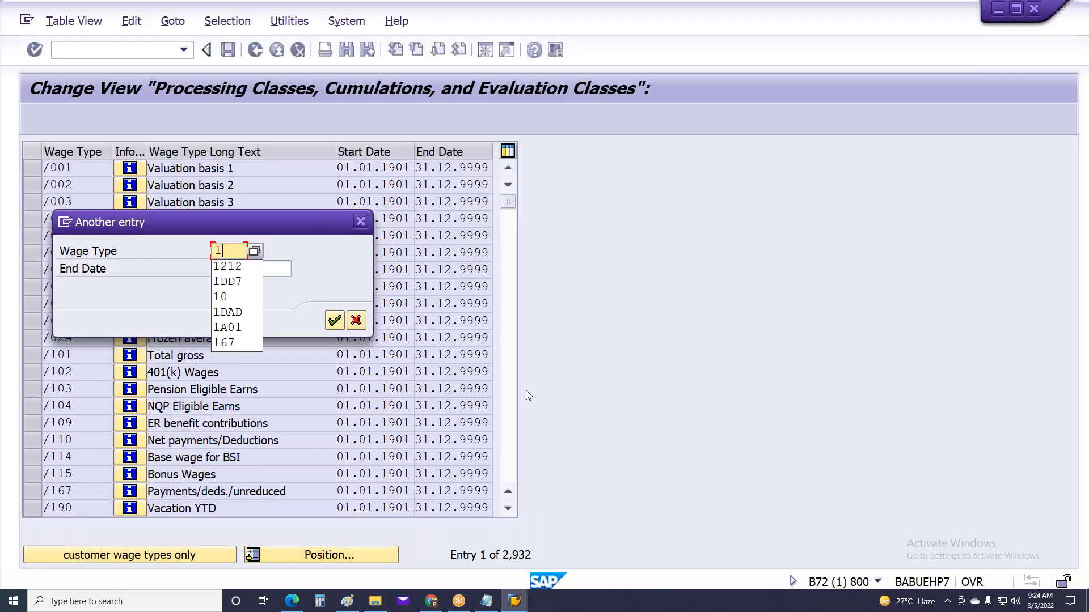
text(A01)
key(Return)
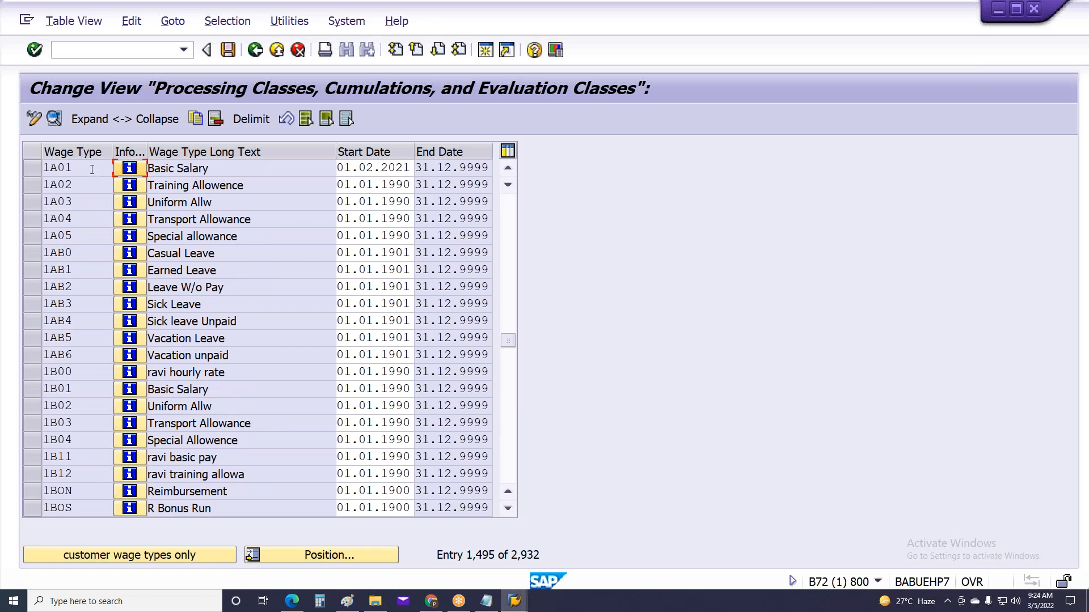
double_click(92, 169)
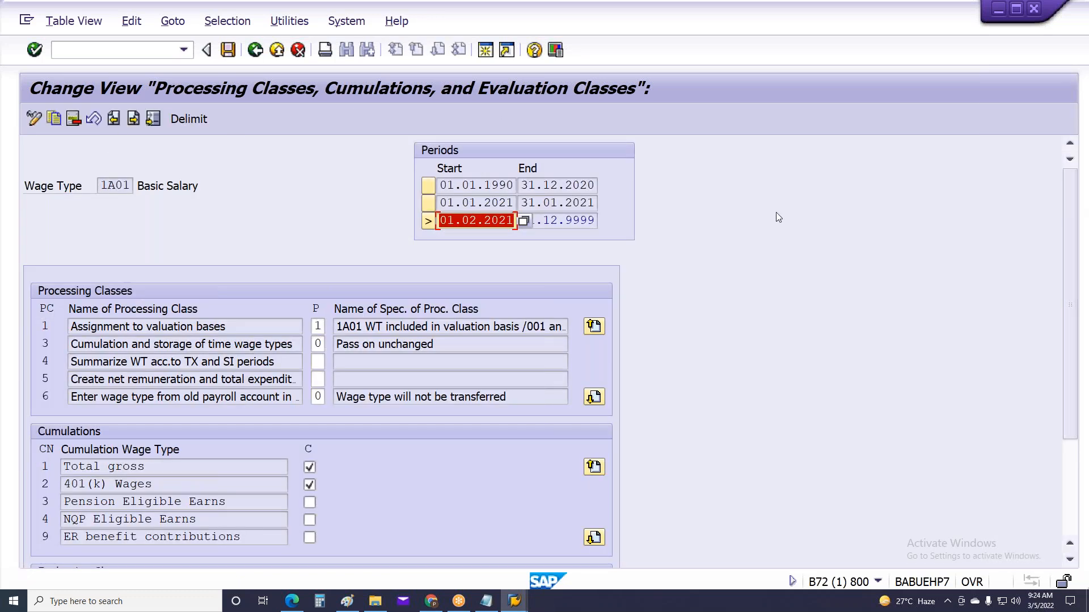
click(424, 204)
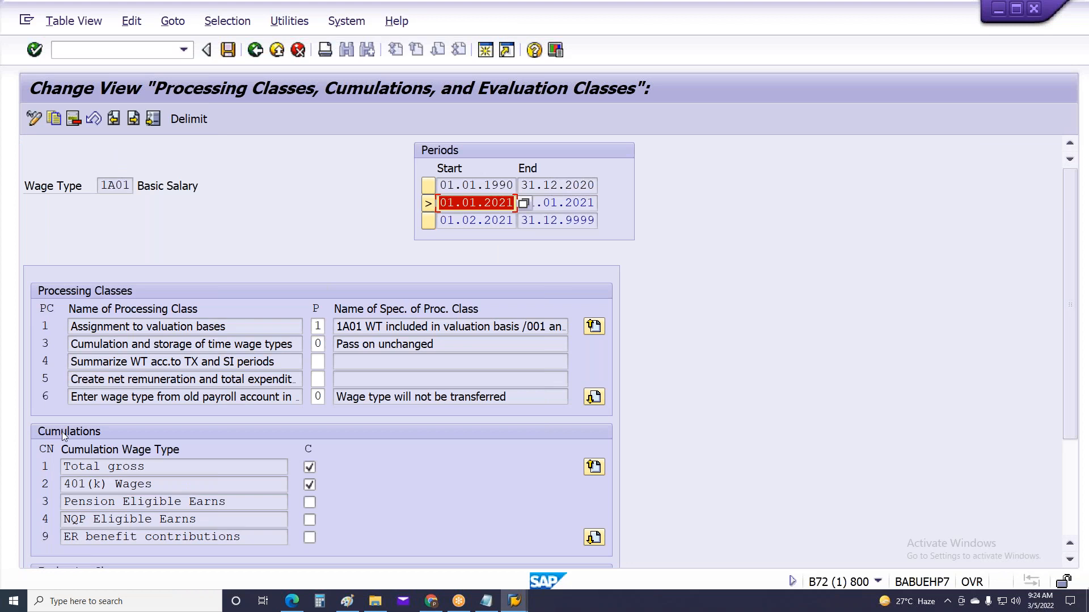
drag(1070, 263, 1083, 379)
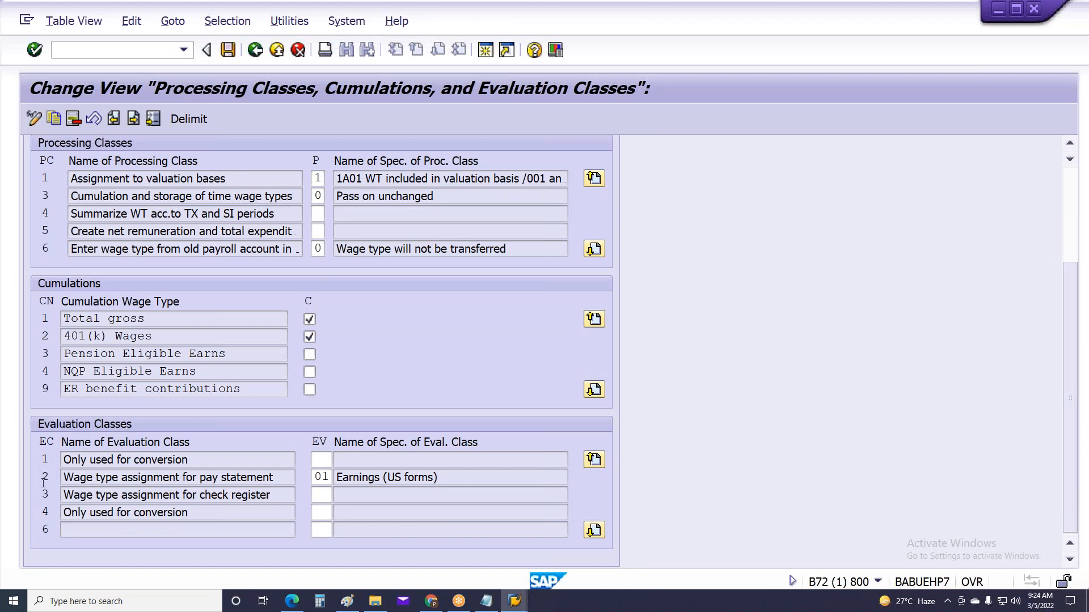
drag(316, 478, 387, 480)
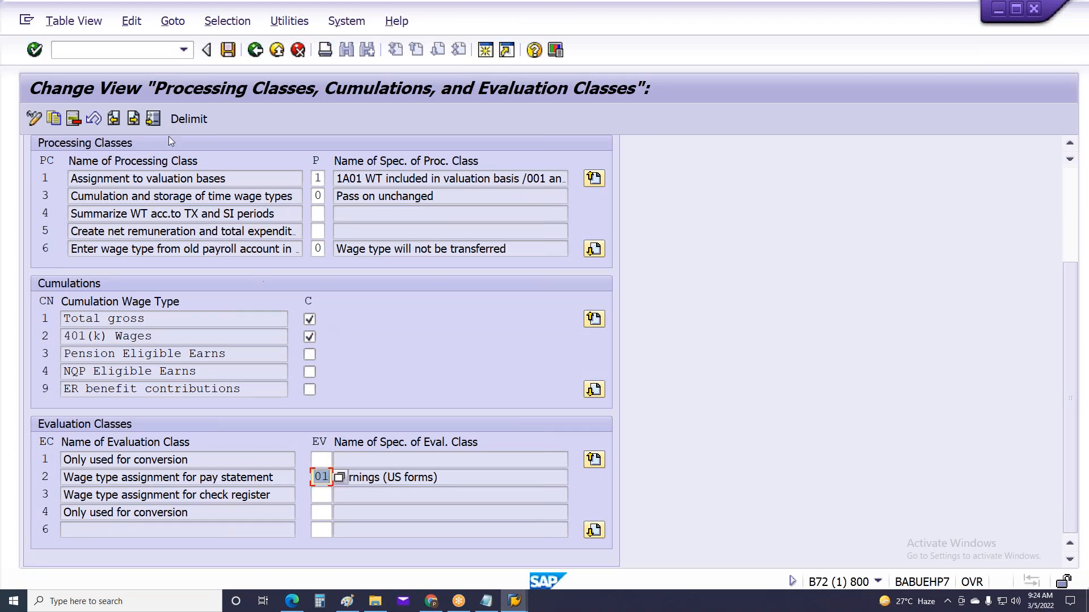
Step: Move on to wage type 1A04 Transport Allowance and check its pay statement evaluation class
click(133, 118)
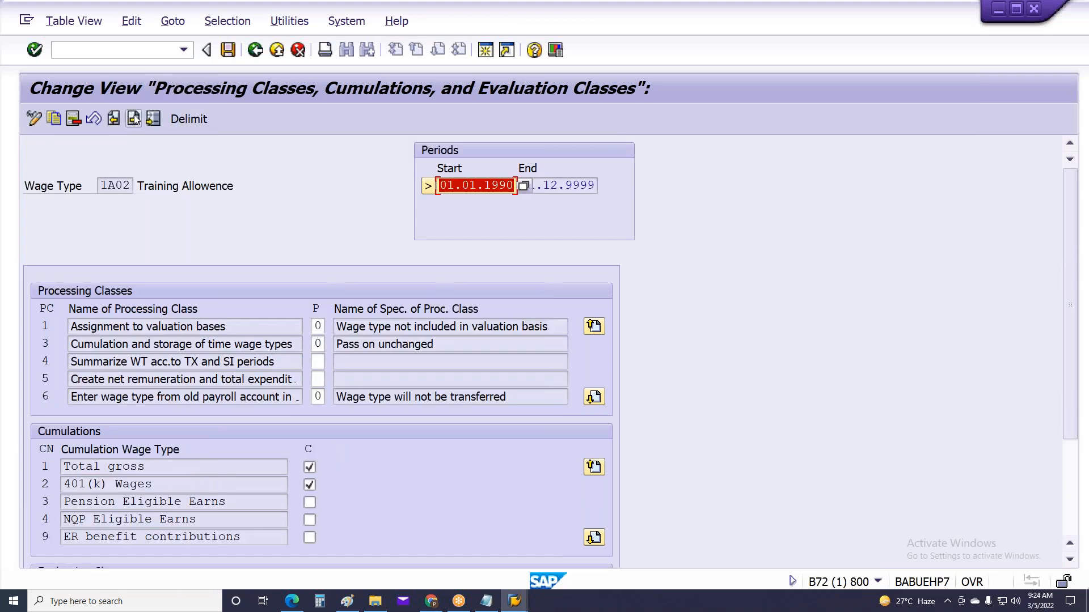
click(134, 118)
click(136, 119)
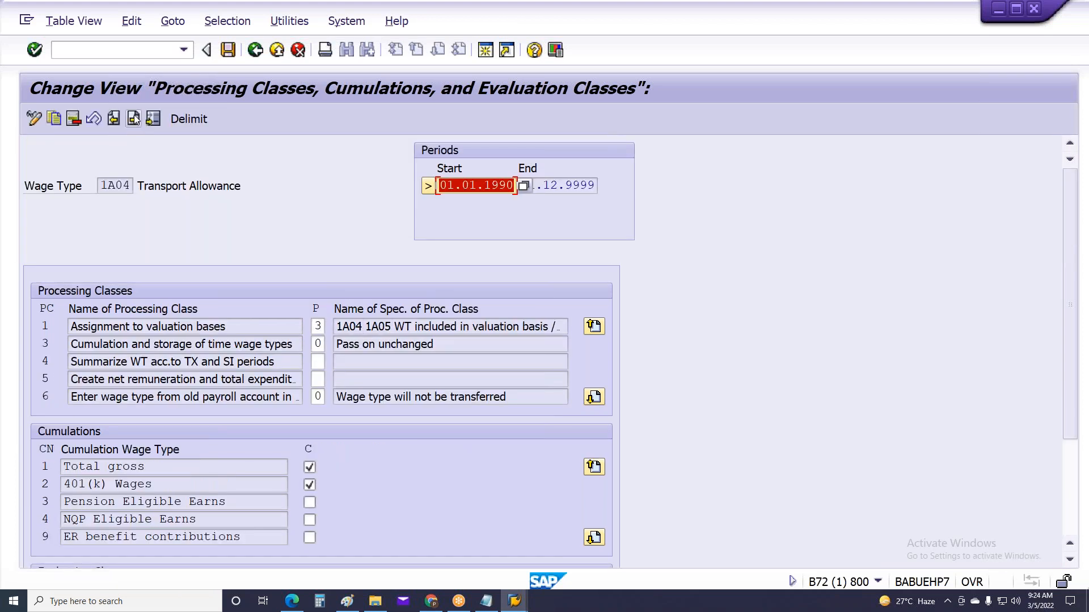
click(1071, 492)
double_click(321, 480)
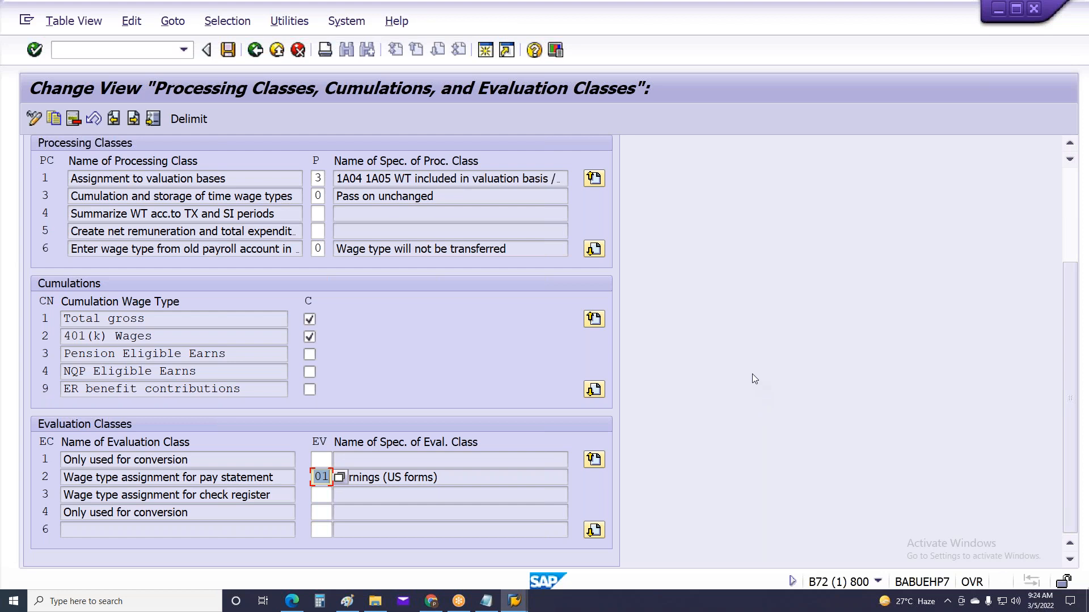
scroll(747, 356, up, 1)
key(ctrl+s)
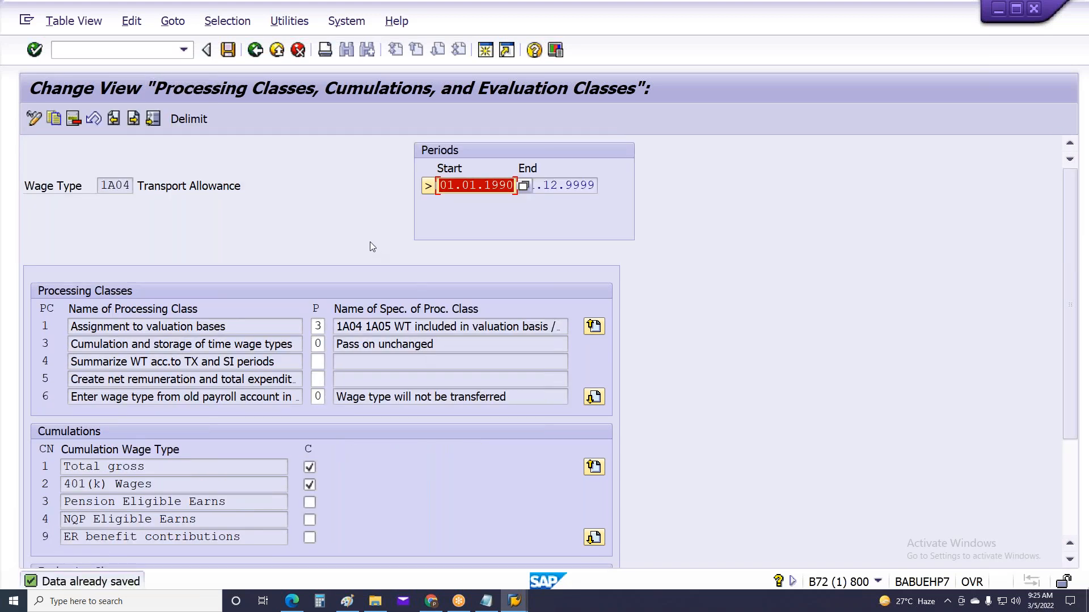
Step: Find wage type 1T01, open its details and check its pay statement evaluation class
key(F3)
click(284, 549)
text(1t01)
key(Return)
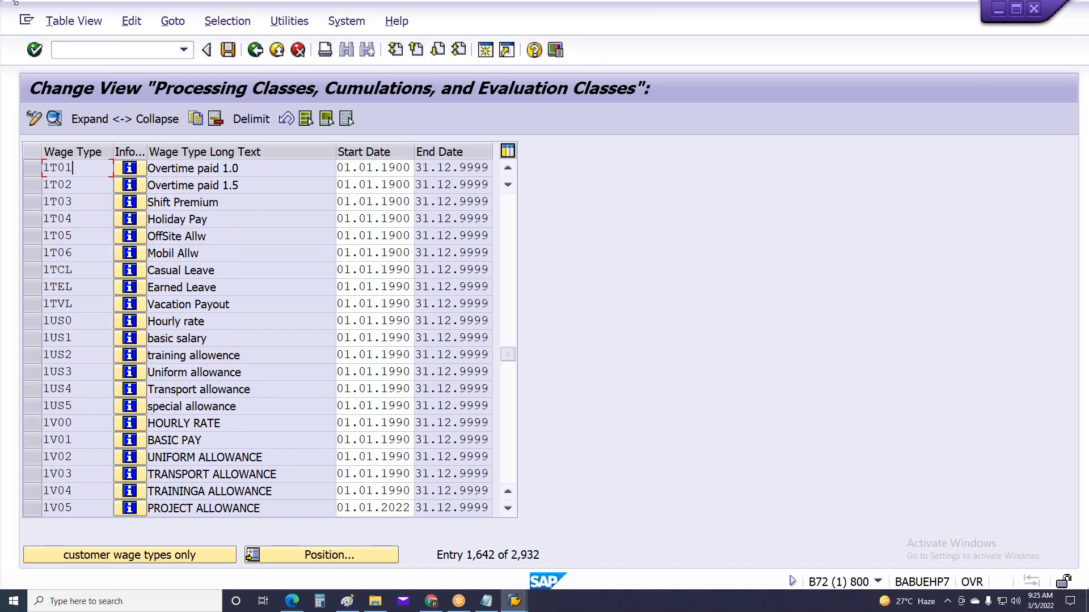
double_click(79, 164)
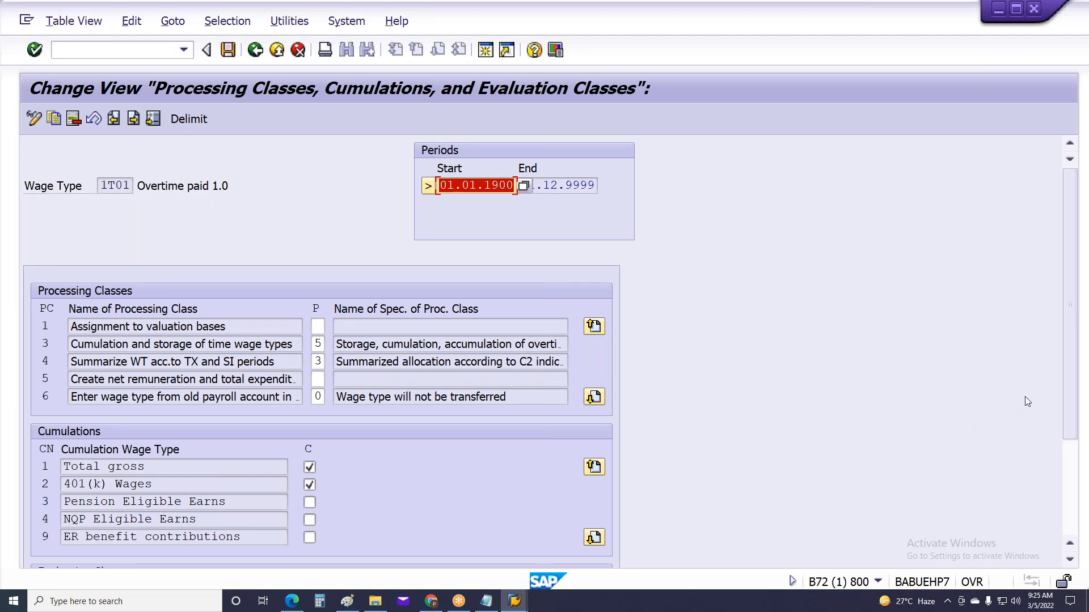
scroll(367, 553, down, 3)
double_click(322, 479)
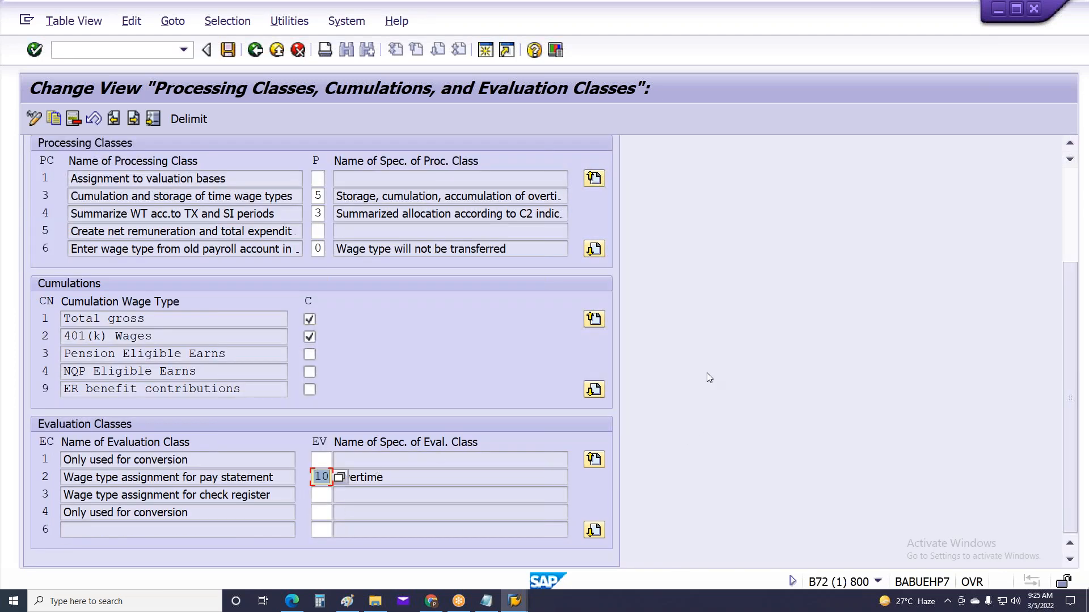
Step: Return to the HR Form Editor session and open the layout of group 01 in window P1
key(alt+Tab)
click(506, 608)
click(677, 554)
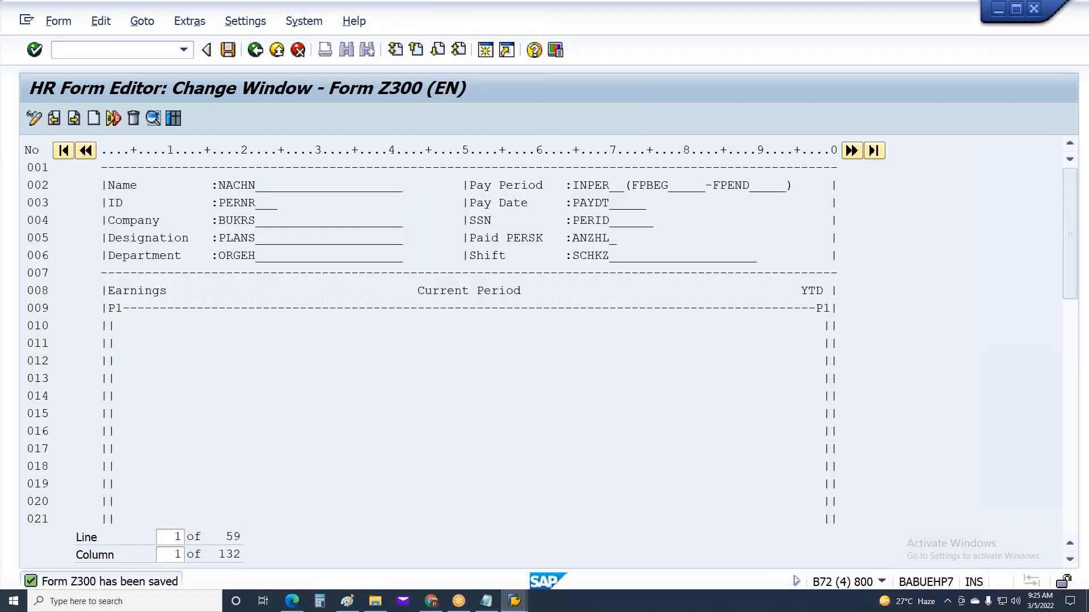
double_click(152, 325)
double_click(109, 199)
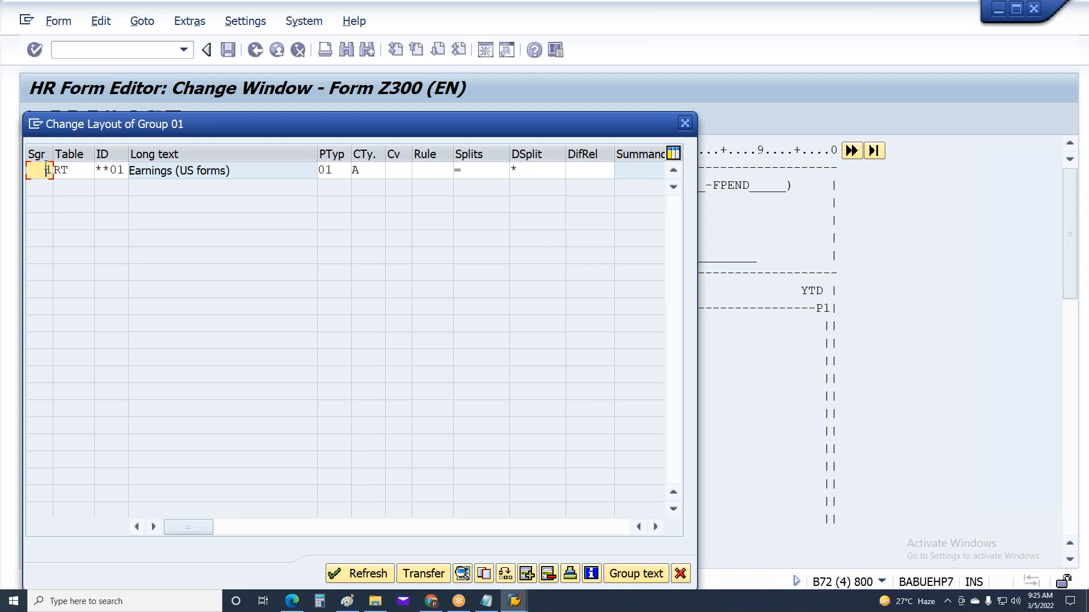
Step: Insert a new layout row above the Earnings row with subgroup 1, table RT and ID **10
click(527, 574)
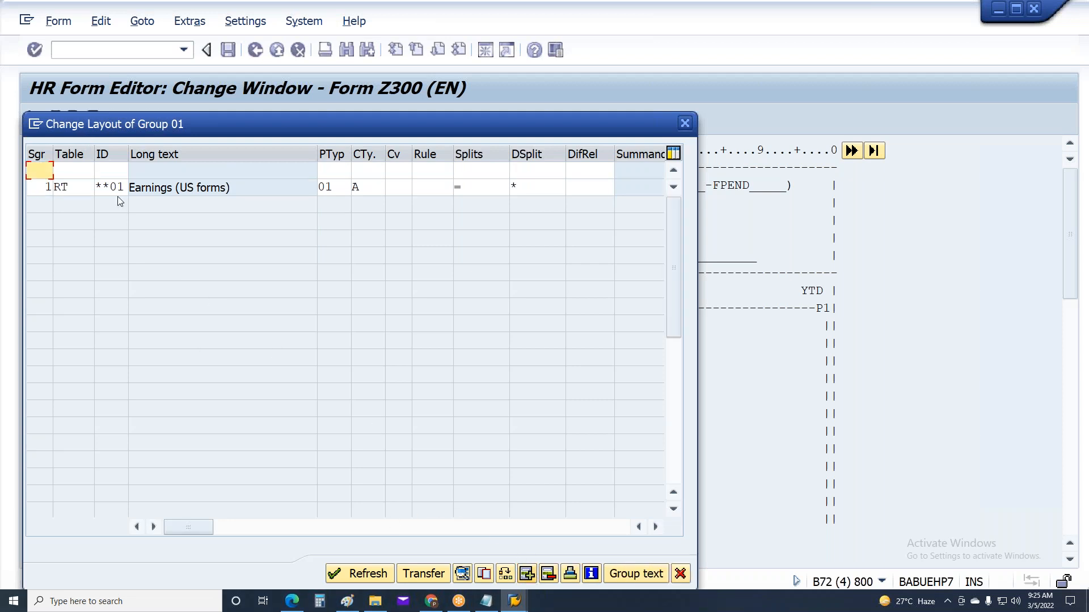
text(1)
key(Tab)
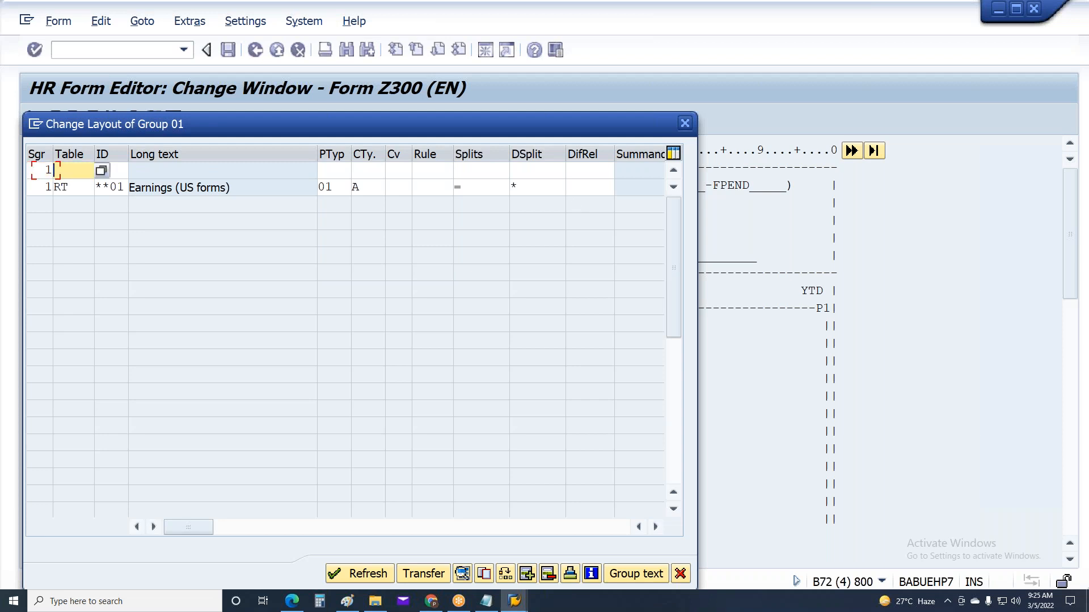
text(RT)
key(Tab)
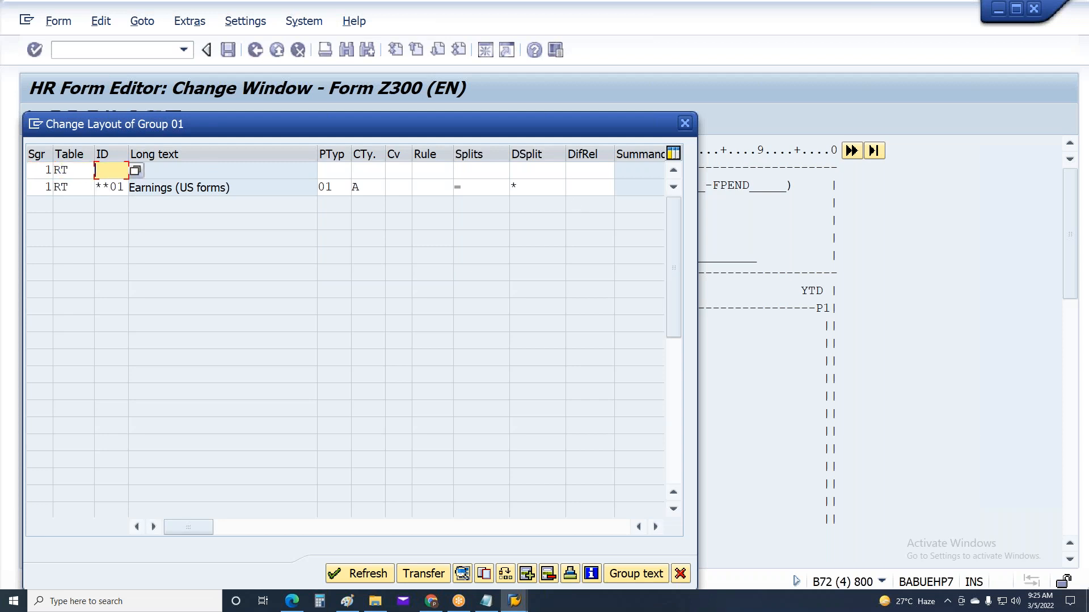
text(**10)
key(Tab)
Step: Complete the **10 row with PTyp 01, CTy. A, Splits = and DSplit *
text(01)
key(Tab)
text(A)
key(Tab)
key(Tab)
key(Tab)
key(Tab)
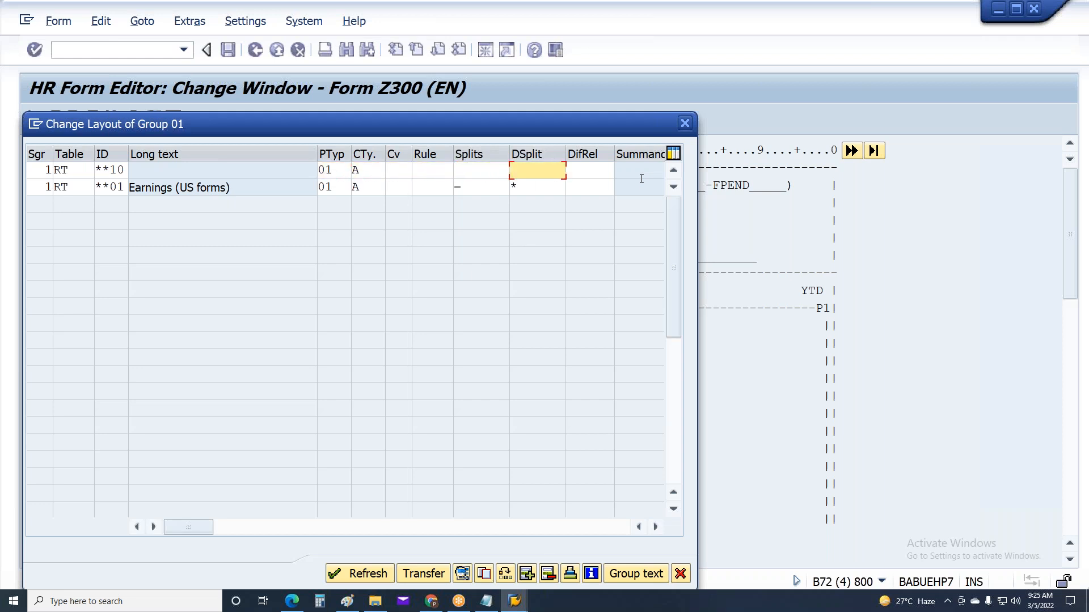
text(*)
key(shift+Tab)
text(=)
key(Return)
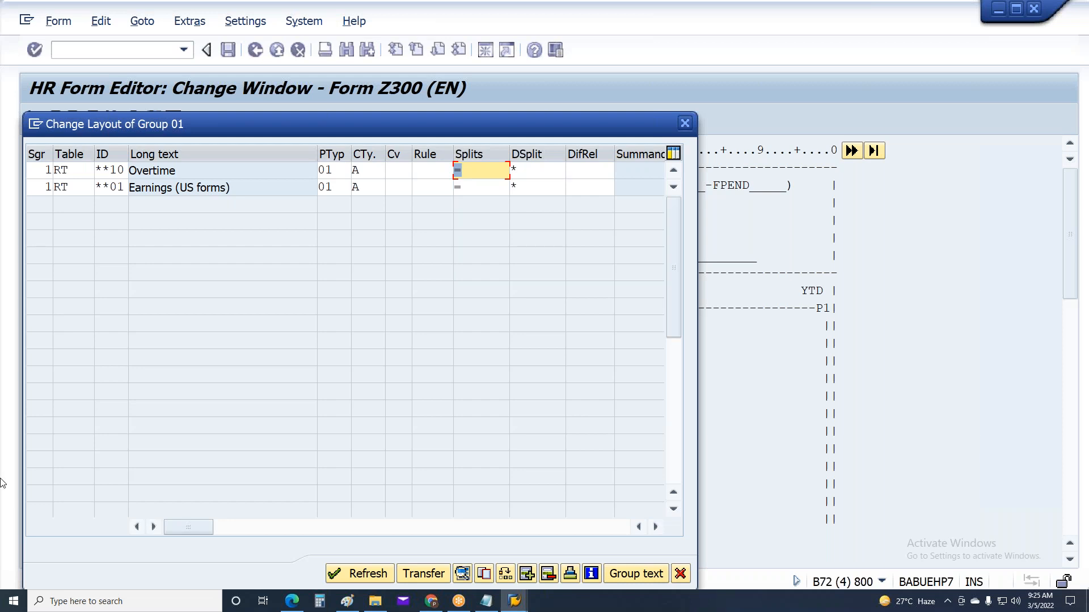
Step: Set the subgroup (Sgr) of the Overtime row to 2
click(39, 188)
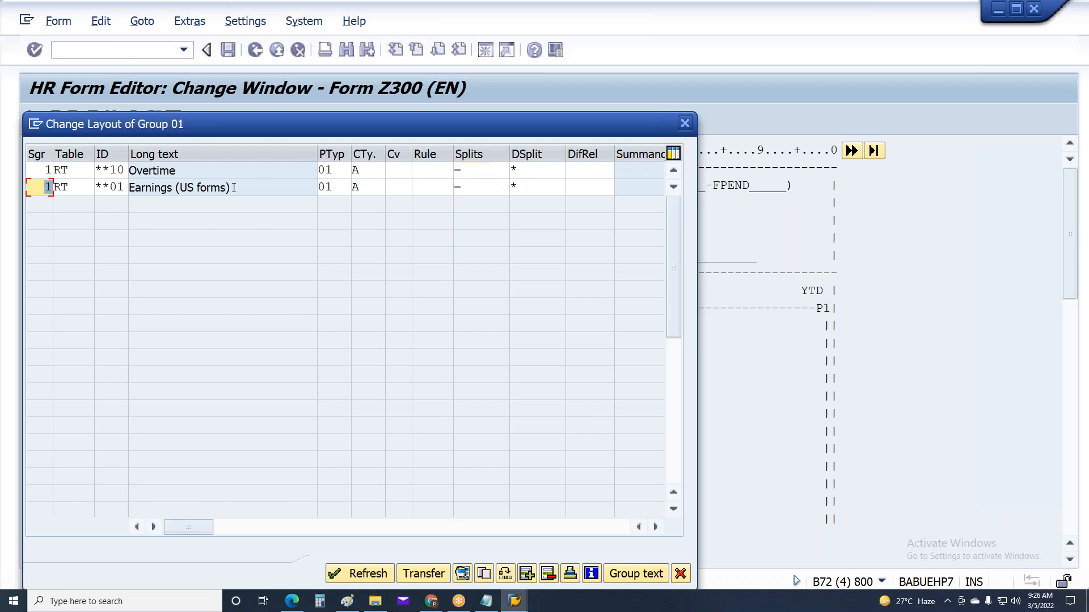
drag(232, 188, 49, 191)
drag(188, 172, 32, 174)
click(32, 174)
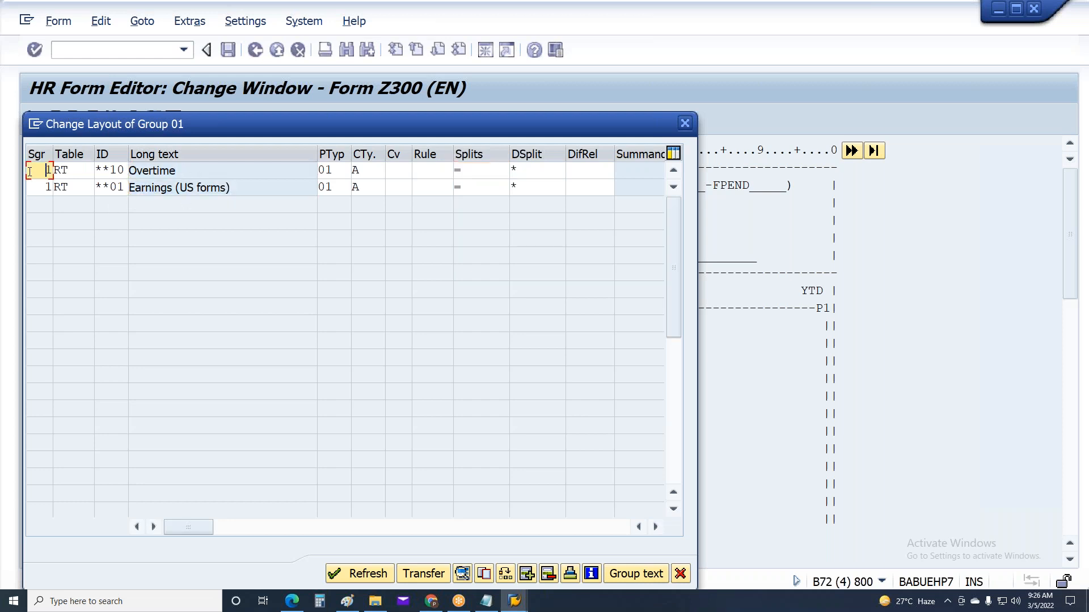
text(2)
key(Tab)
click(429, 171)
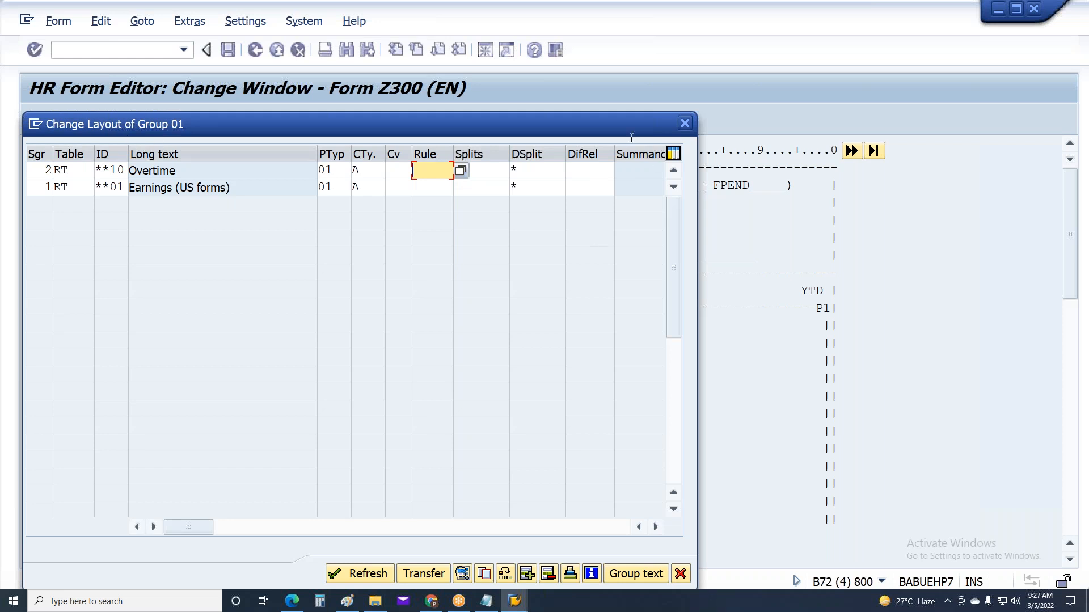
Step: Close the group 01 layout and the groups of window P1 without transferring, and open the form's line layout
click(685, 123)
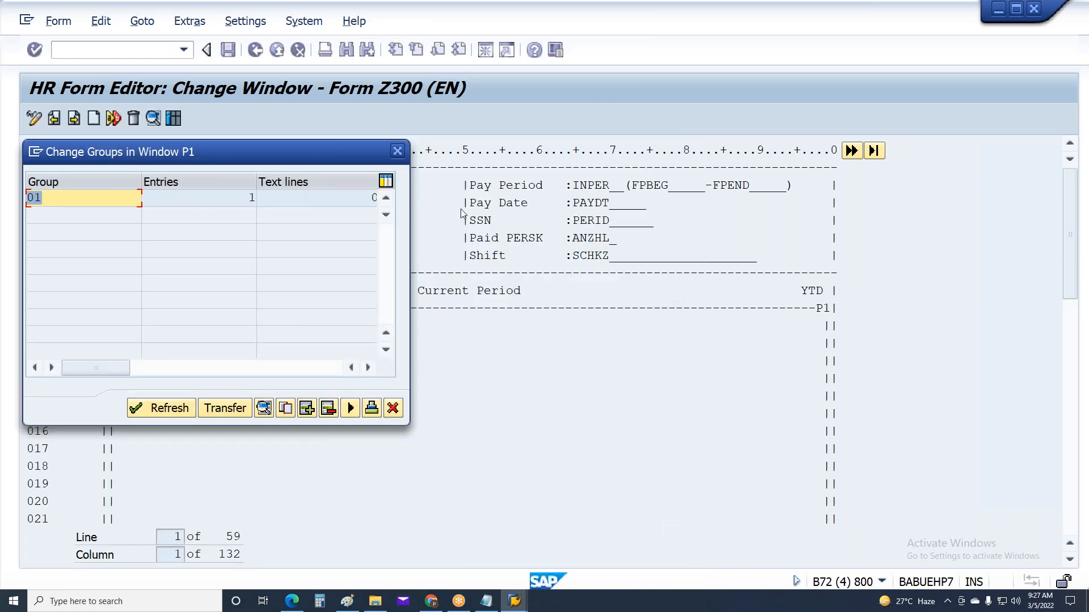
click(393, 409)
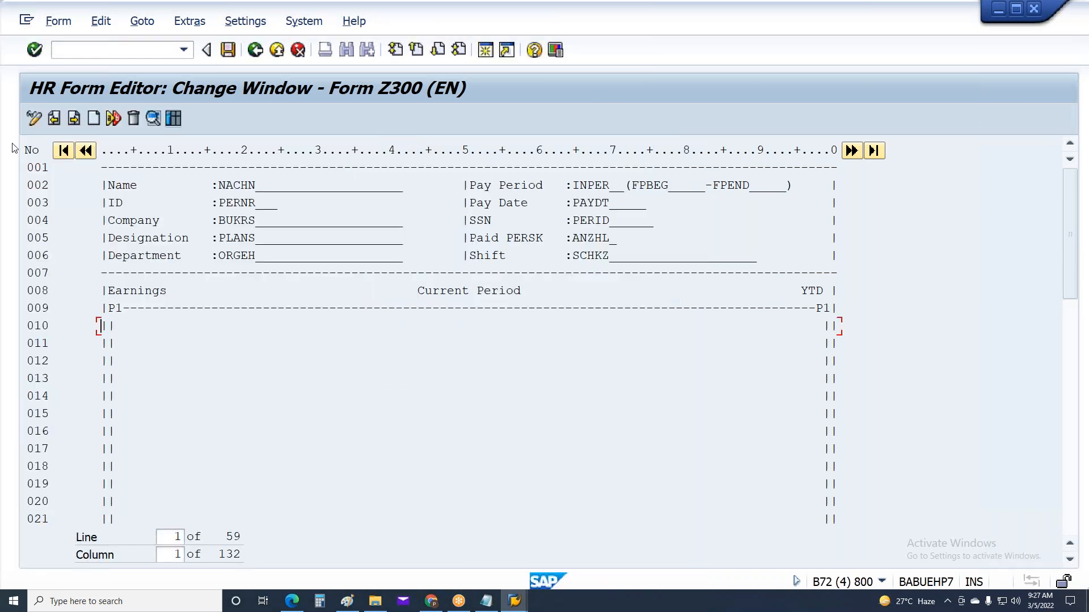
click(76, 120)
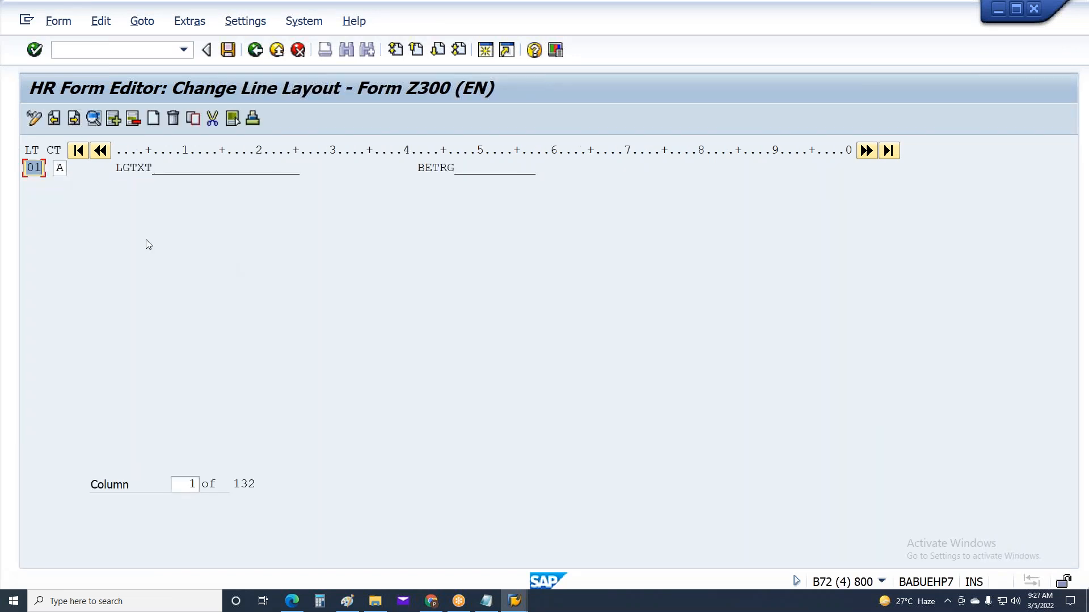
Step: Copy line type 01 with column type A to line type 02 with column type A
click(28, 166)
click(188, 121)
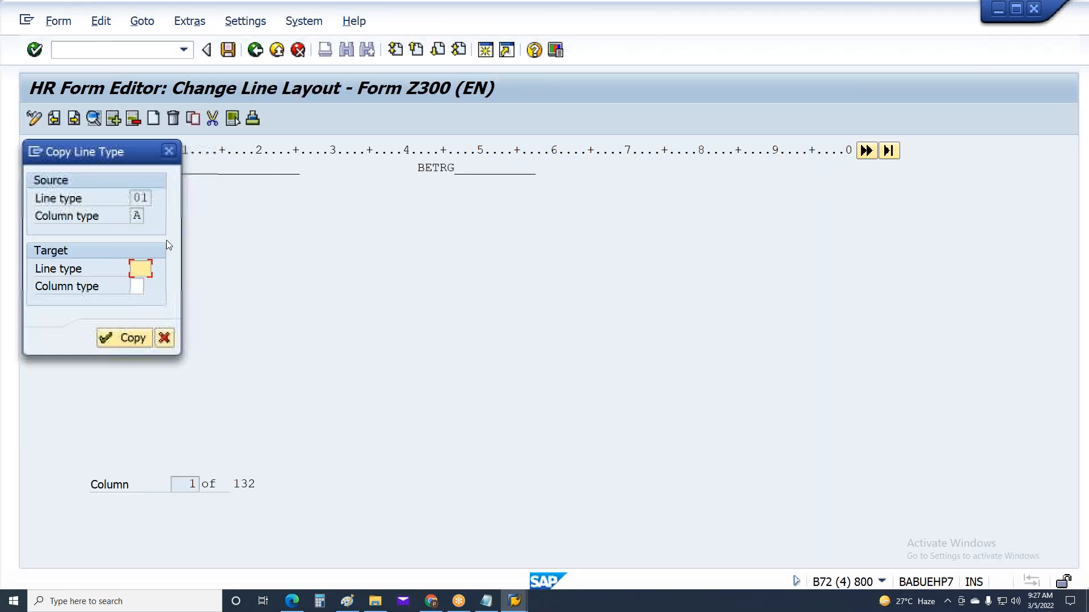
text(02)
key(Tab)
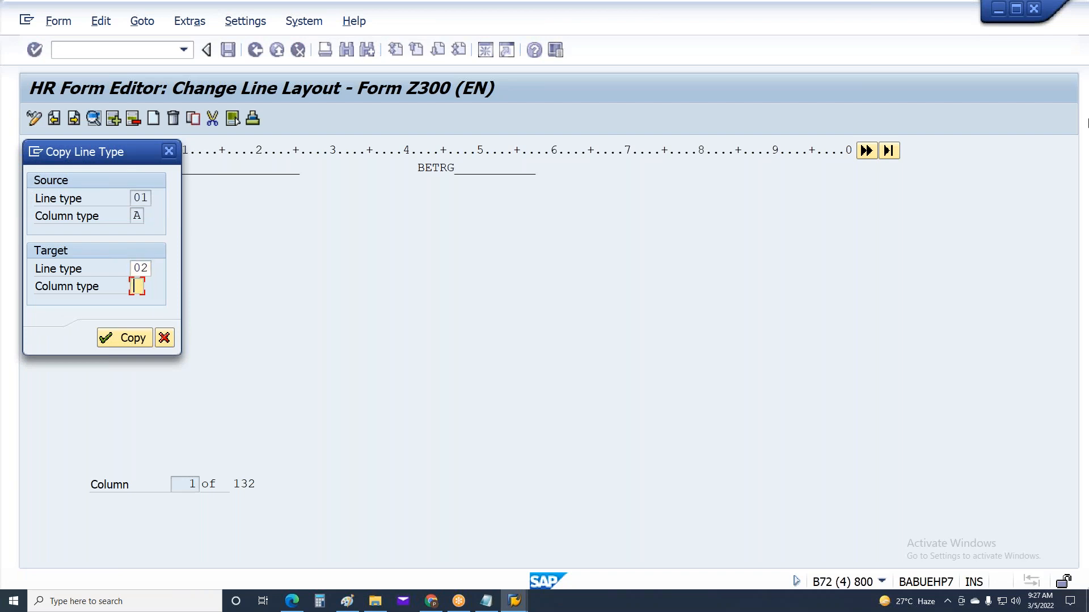
click(149, 338)
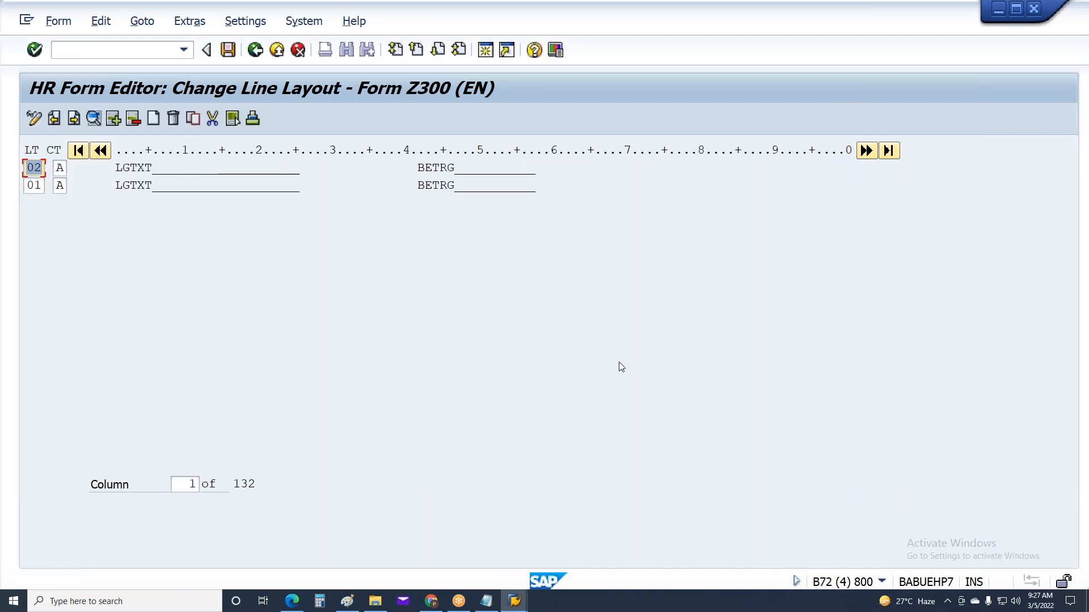
Step: Start a new single field at column 29 of line layout 02 A, using table XRT and table field ANZHL
click(323, 168)
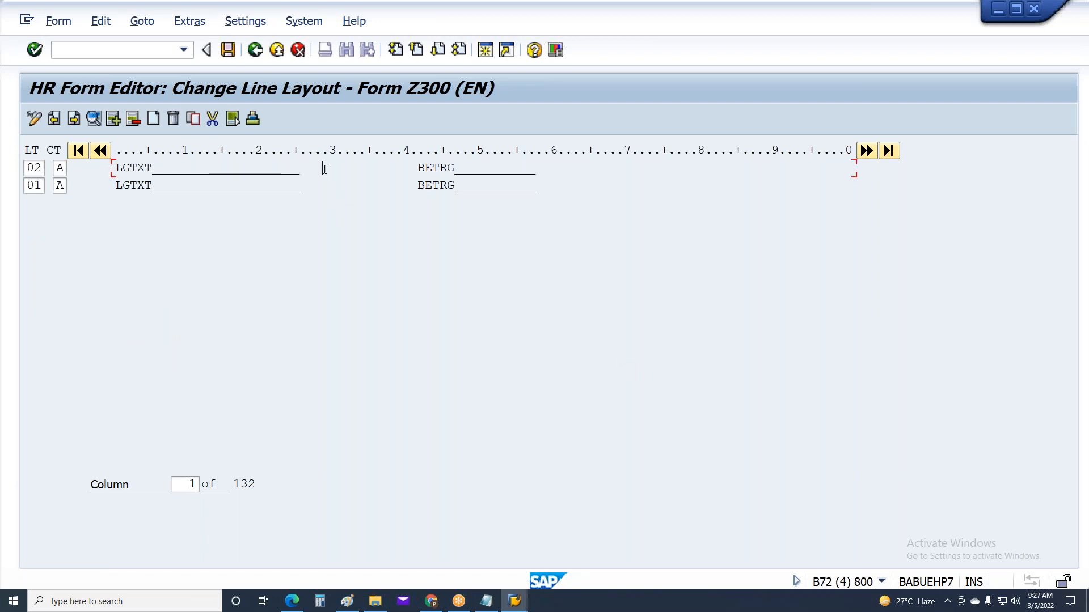
click(154, 124)
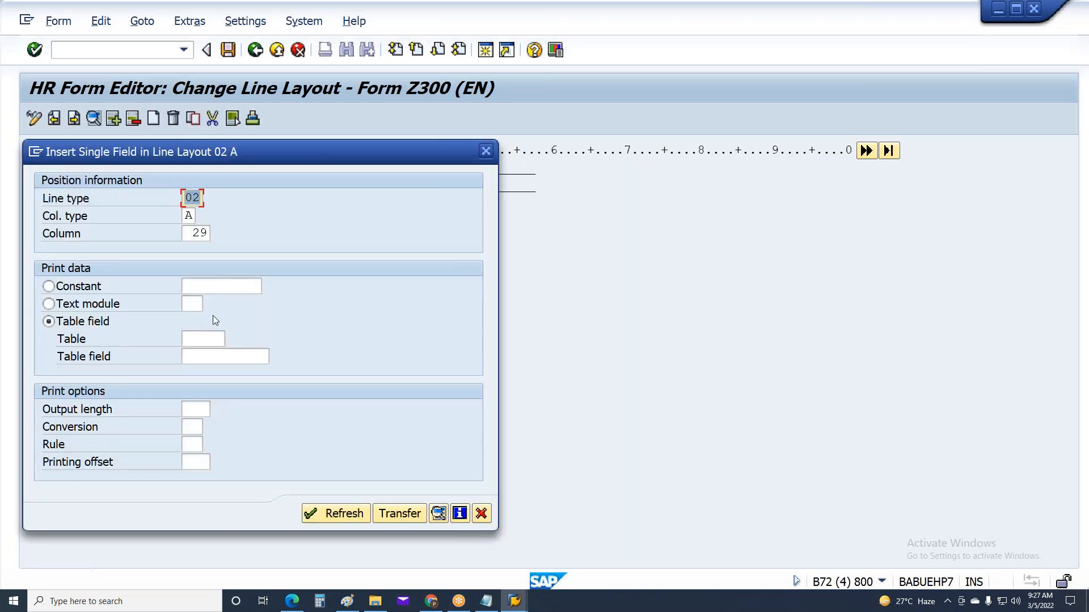
click(212, 336)
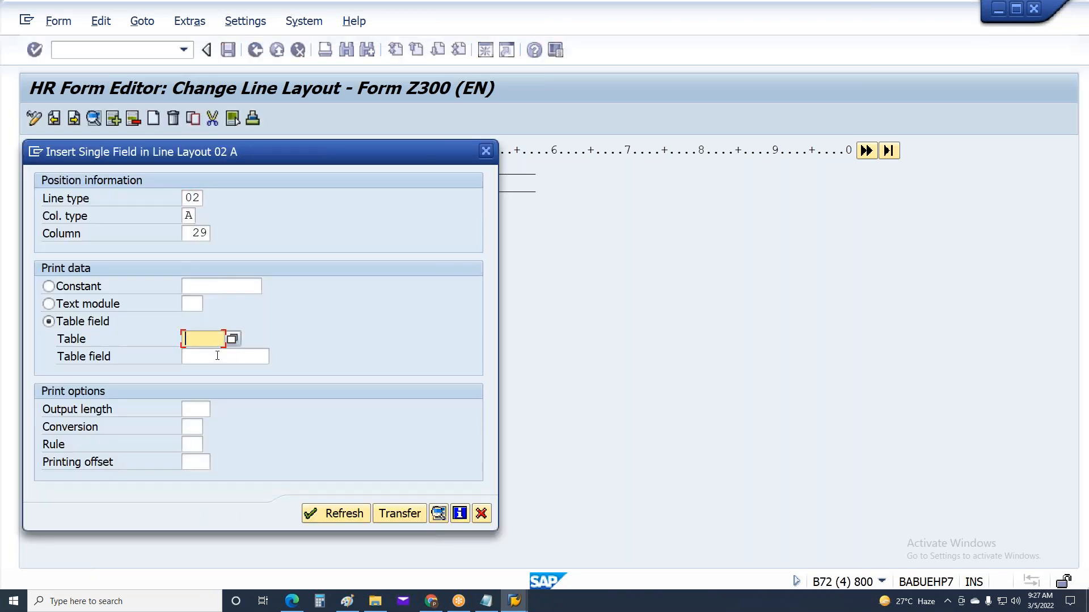
click(214, 358)
click(215, 359)
click(277, 358)
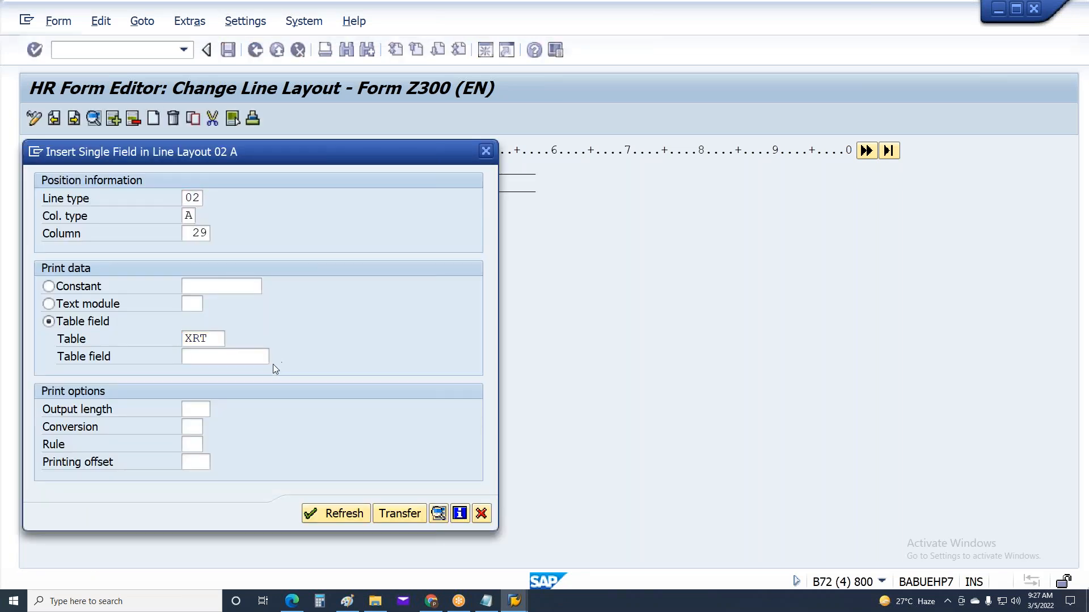
double_click(77, 186)
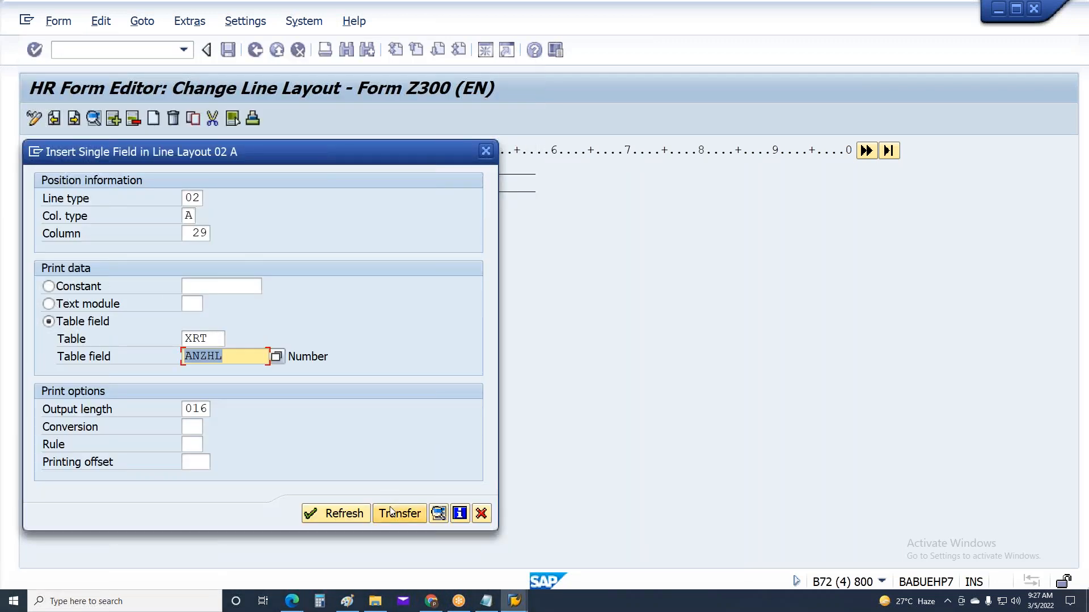
Step: Set the ANZHL field's output length to 6, transfer it into the line layout and save the form
click(196, 409)
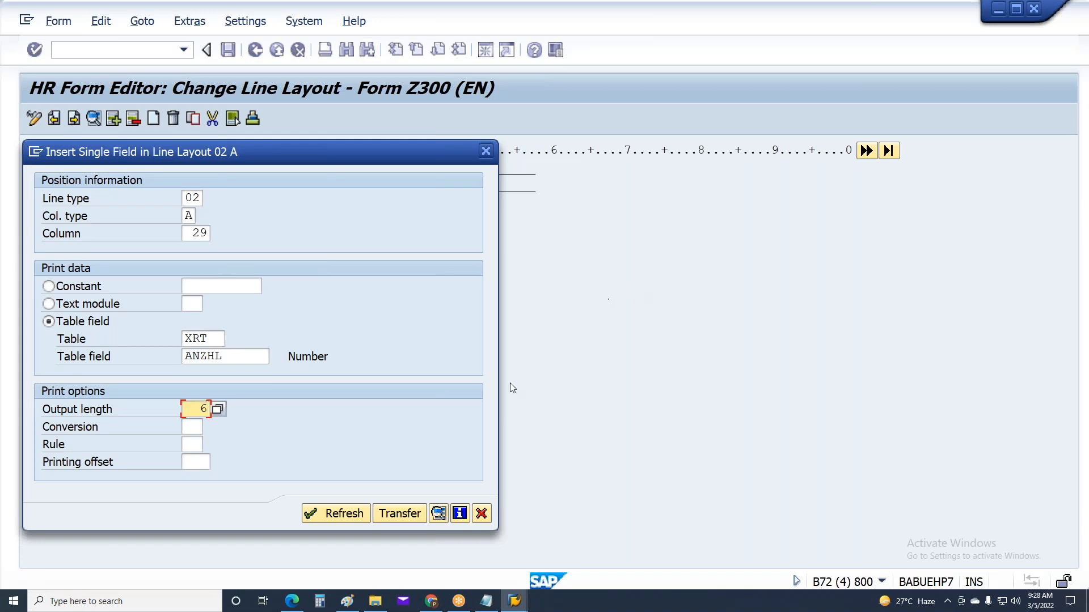
click(403, 514)
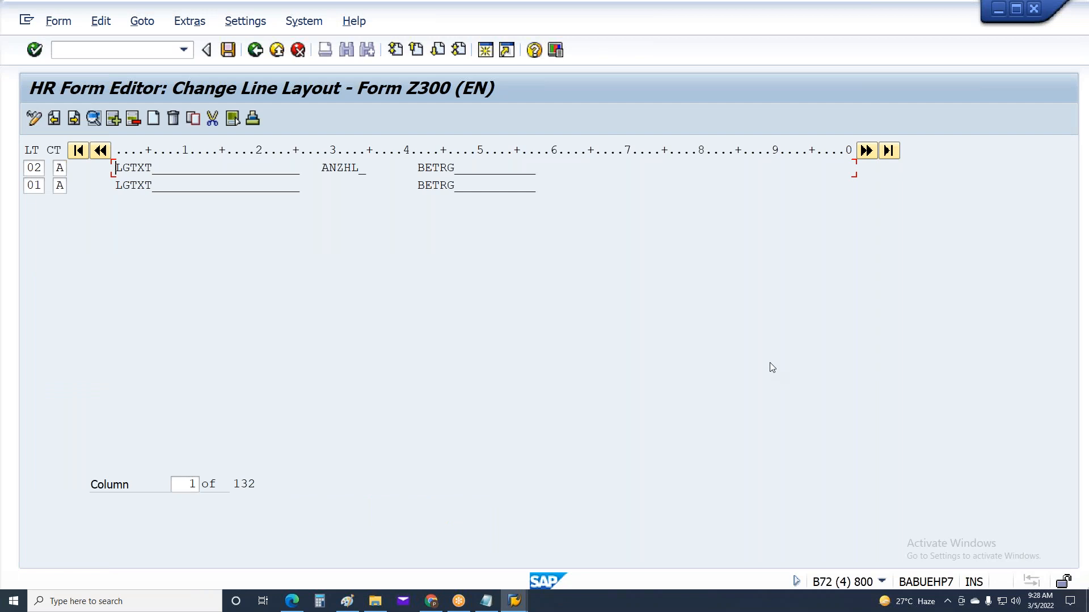
key(ctrl+s)
key(Return)
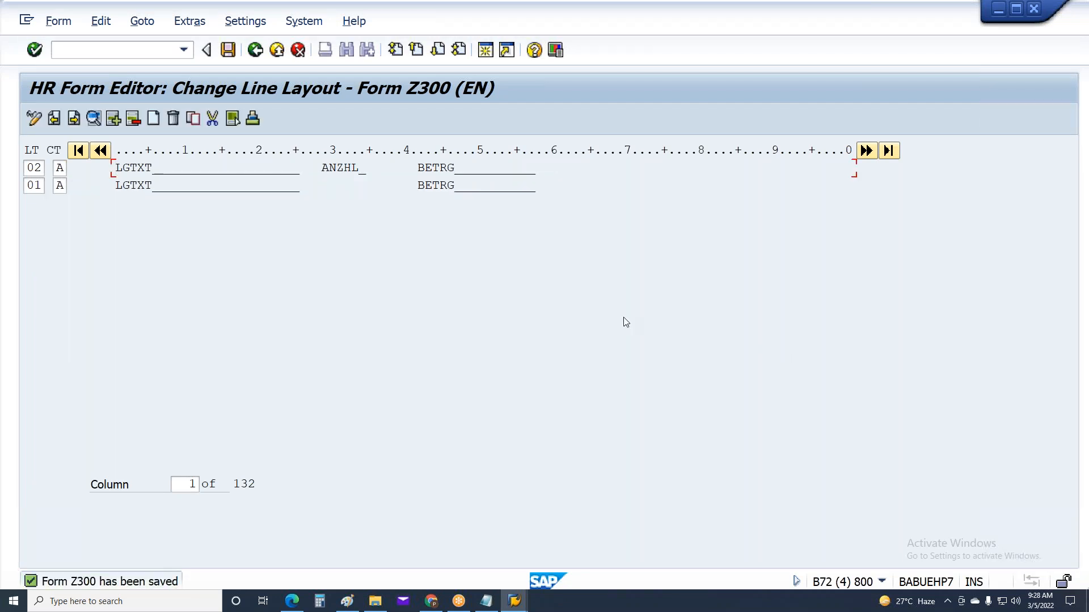
Step: Start a new single field at column 36 of line layout 02 A, using table XRT and table field ZEINH
click(59, 168)
click(342, 168)
click(324, 186)
click(154, 120)
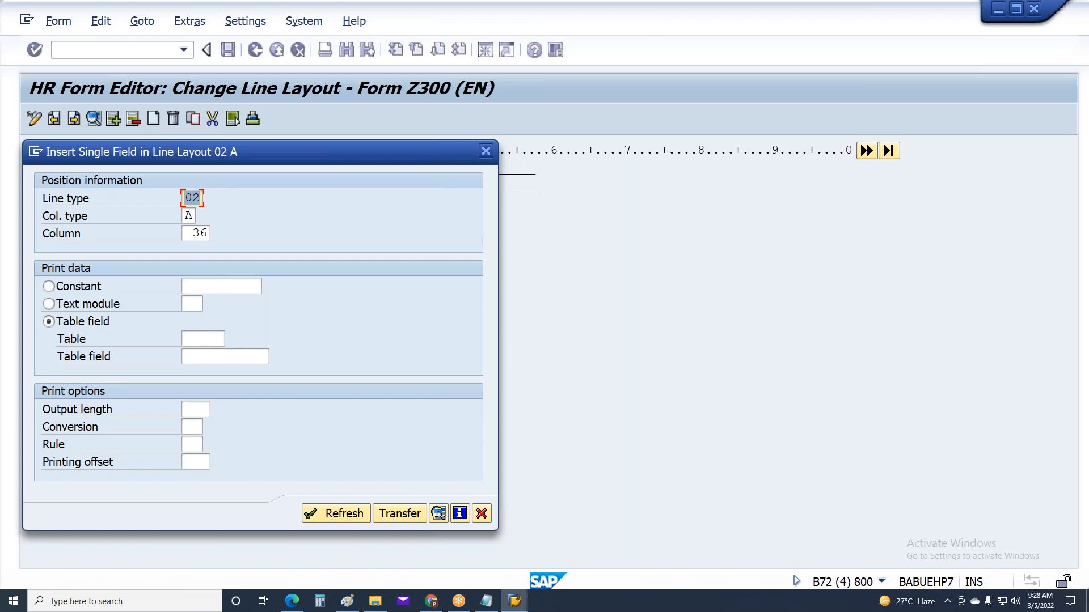
click(208, 340)
key(F4)
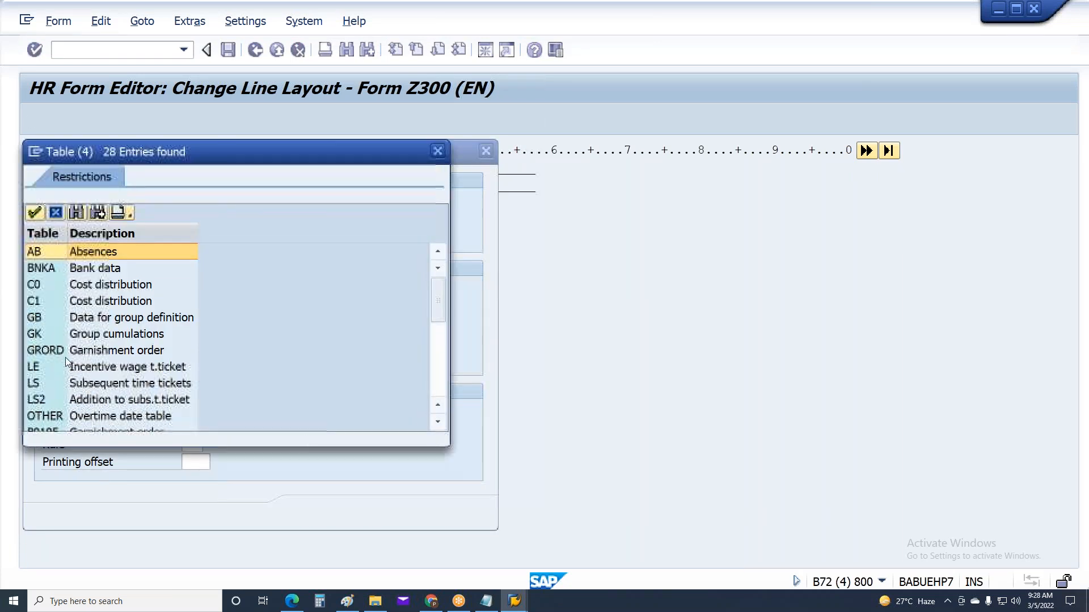
scroll(66, 340, down, 6)
click(63, 383)
double_click(63, 384)
click(226, 356)
key(F4)
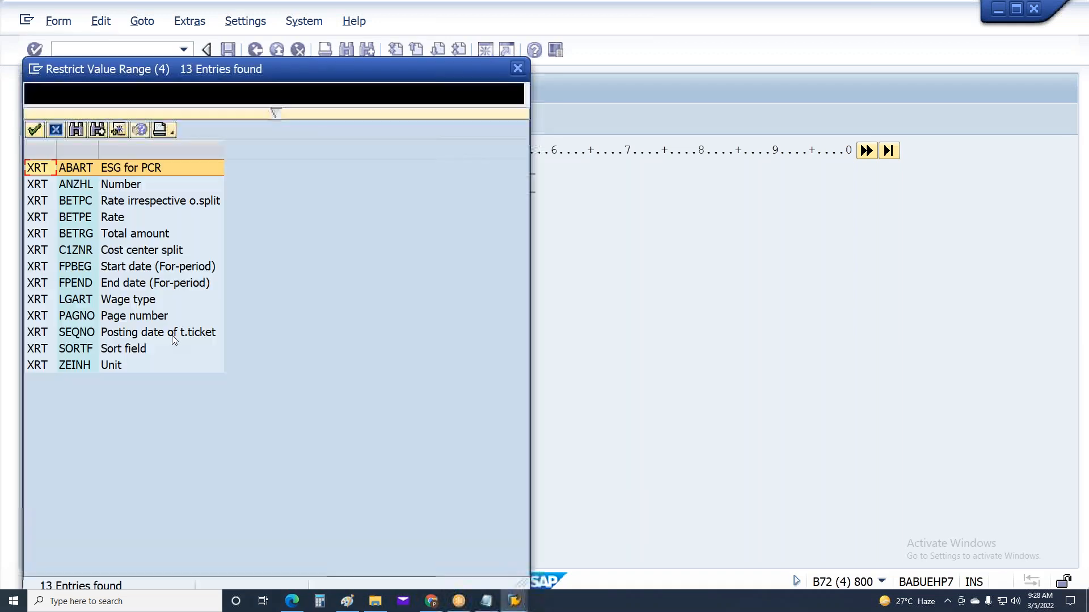
double_click(81, 368)
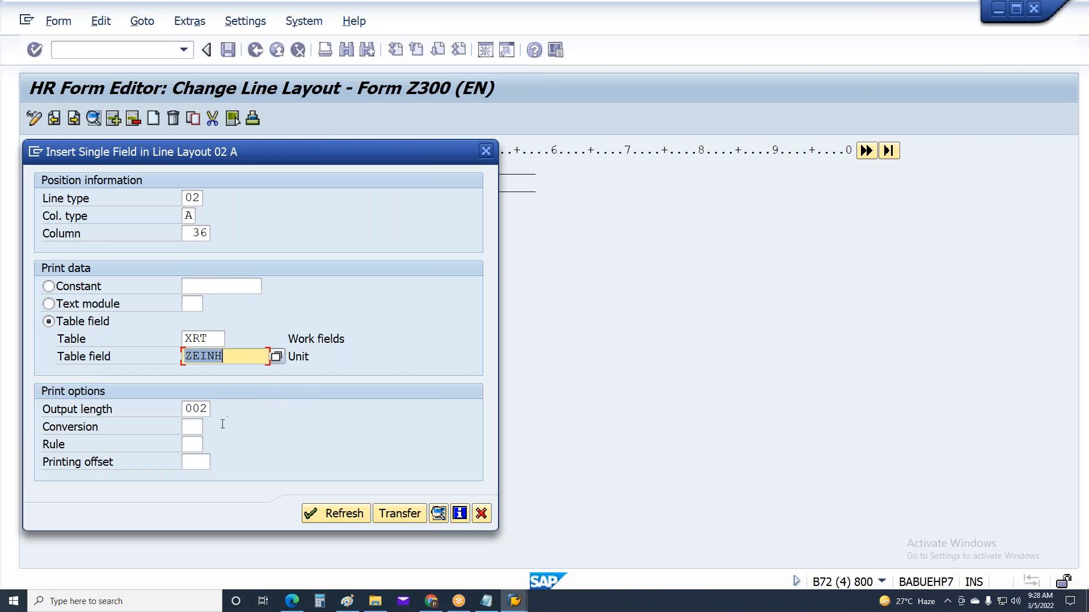
Step: Give the ZEINH field output length 5 and conversion 01, transfer it into the line layout and save the form
drag(187, 411, 207, 411)
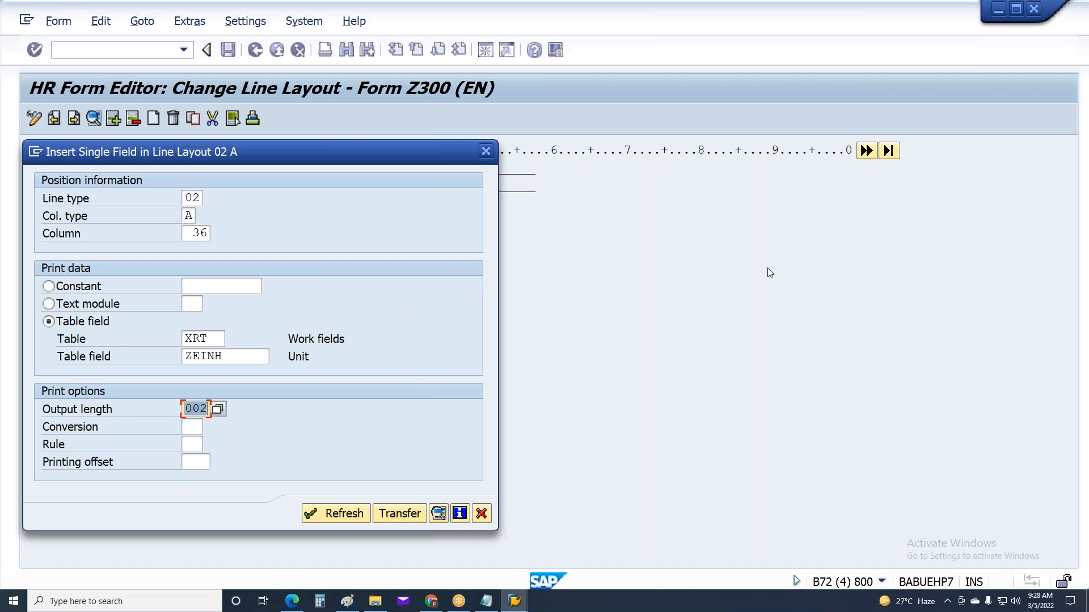
text(5)
key(Tab)
text(01)
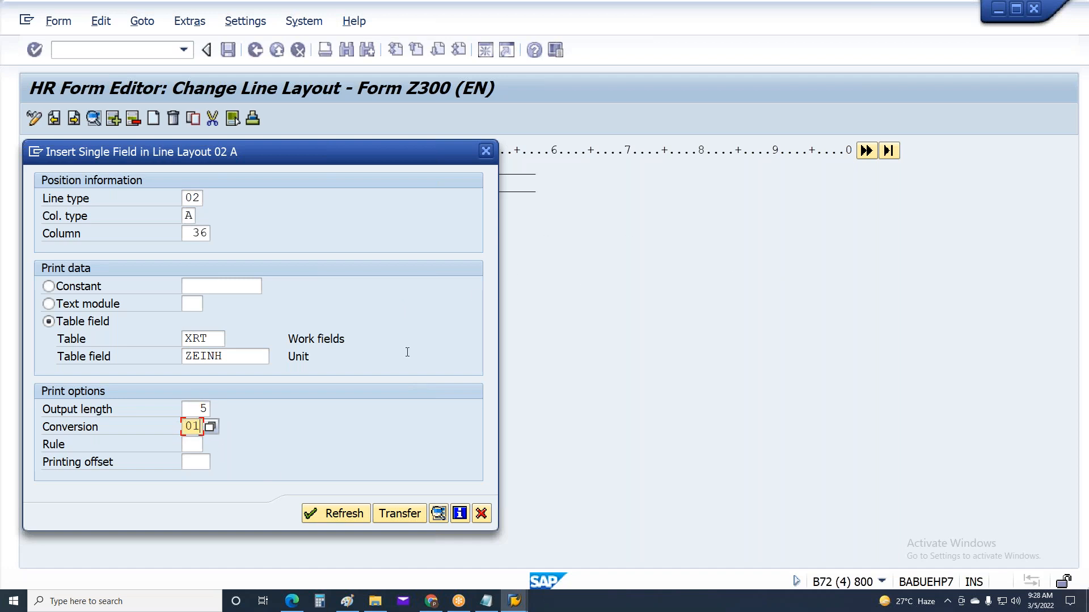
click(400, 513)
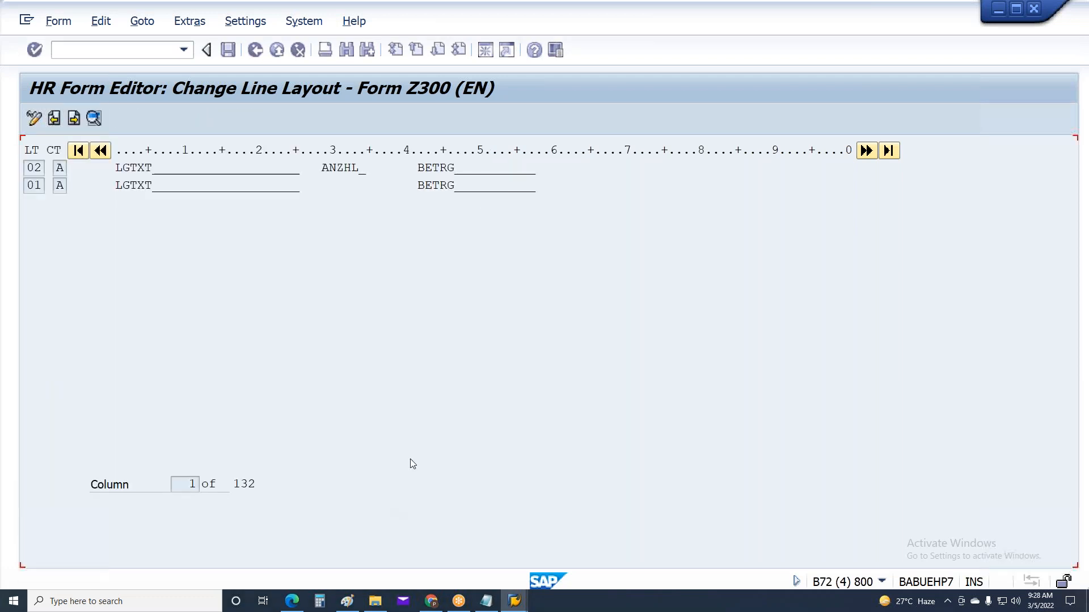
key(ctrl+s)
key(Return)
key(ctrl+s)
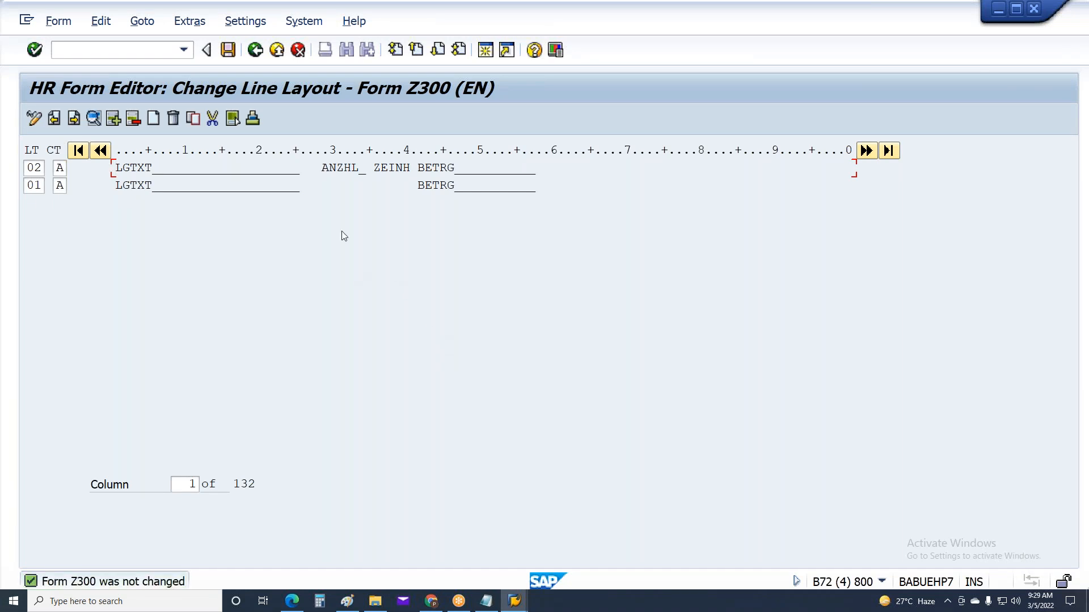
Step: Move the ANZHL and ZEINH fields of line layout 02 A two columns to the left and save the form
double_click(335, 167)
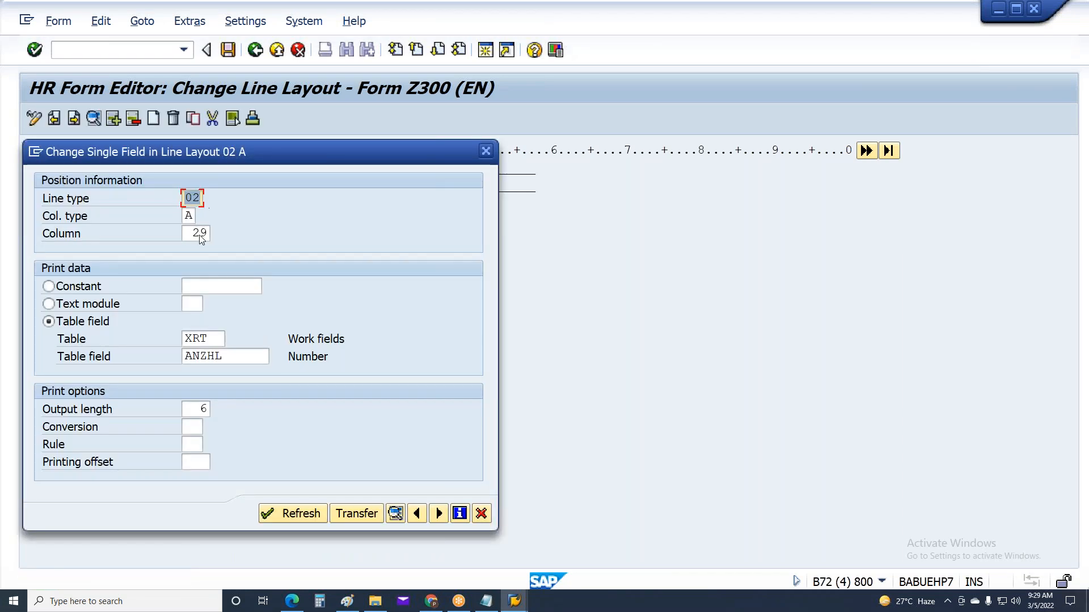
text(2)
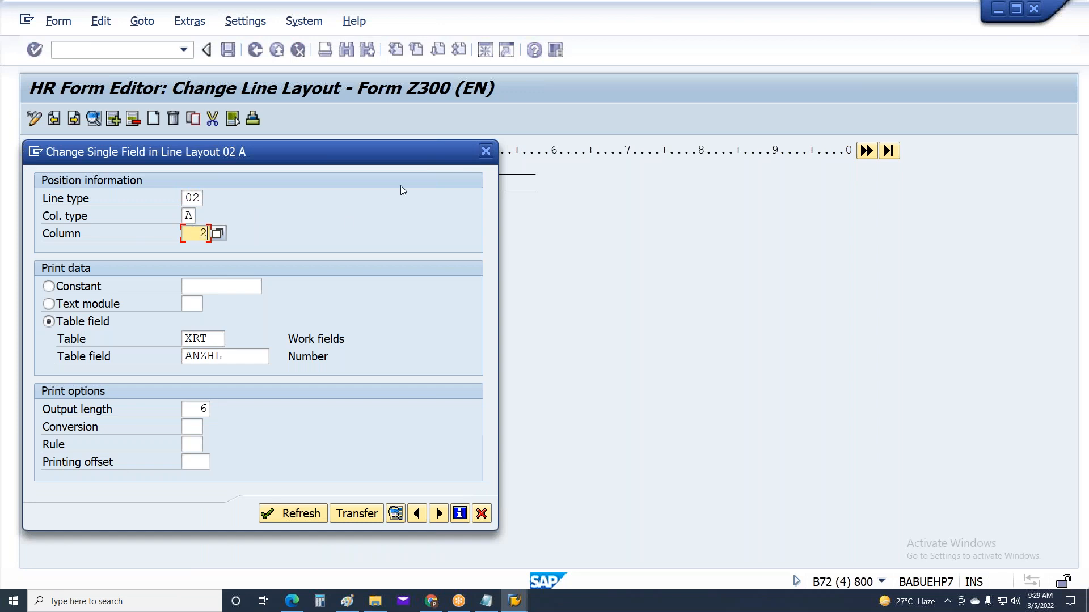
click(356, 513)
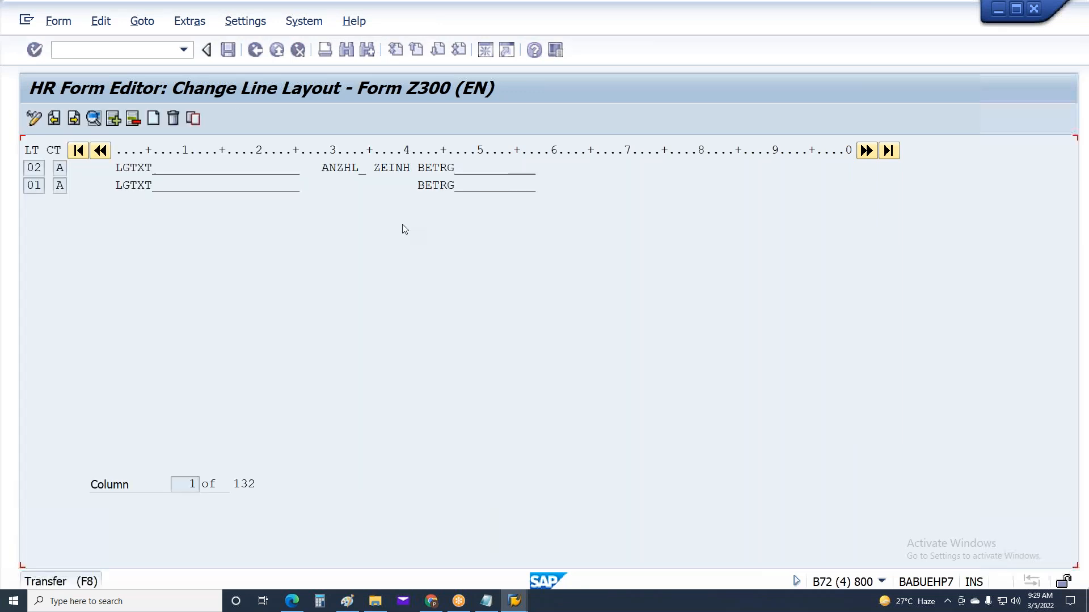
double_click(394, 170)
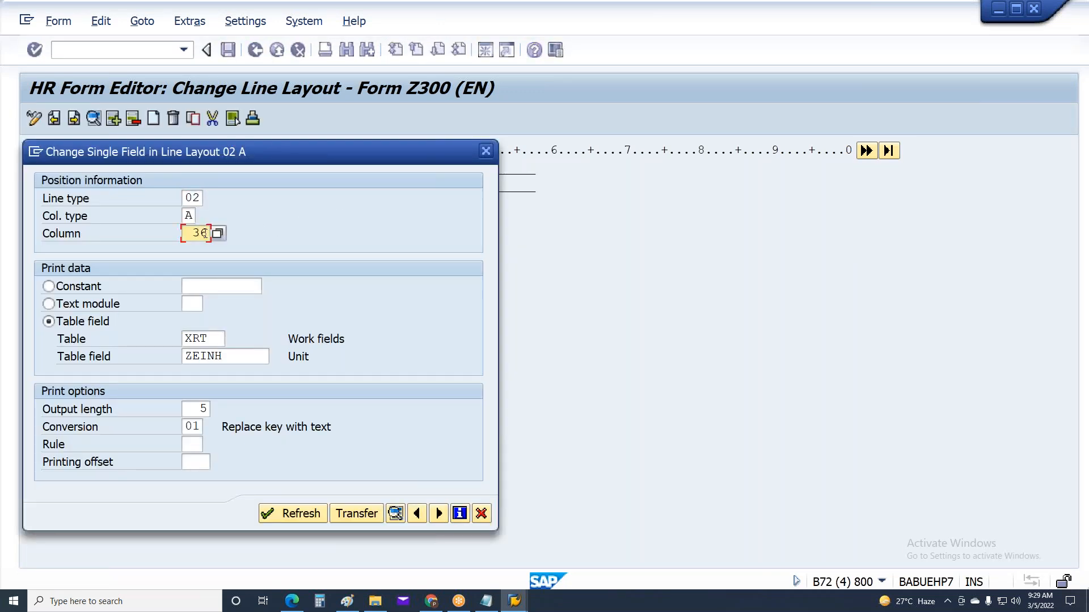
text(3)
click(366, 513)
key(ctrl+s)
key(Return)
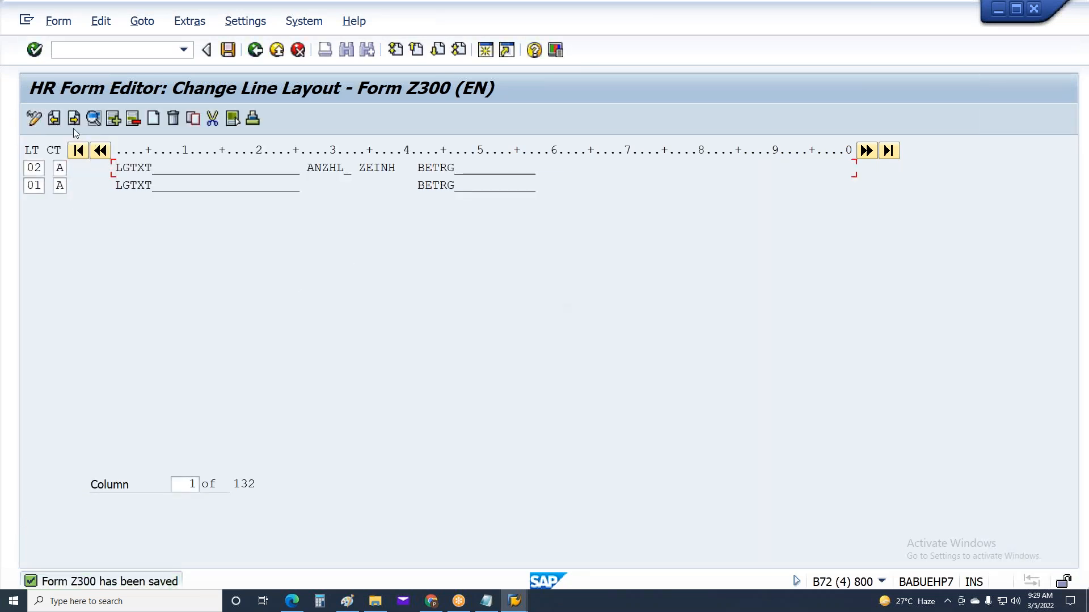
Step: Return to the form's window view and reopen the layout of group 01 in window P1
click(54, 118)
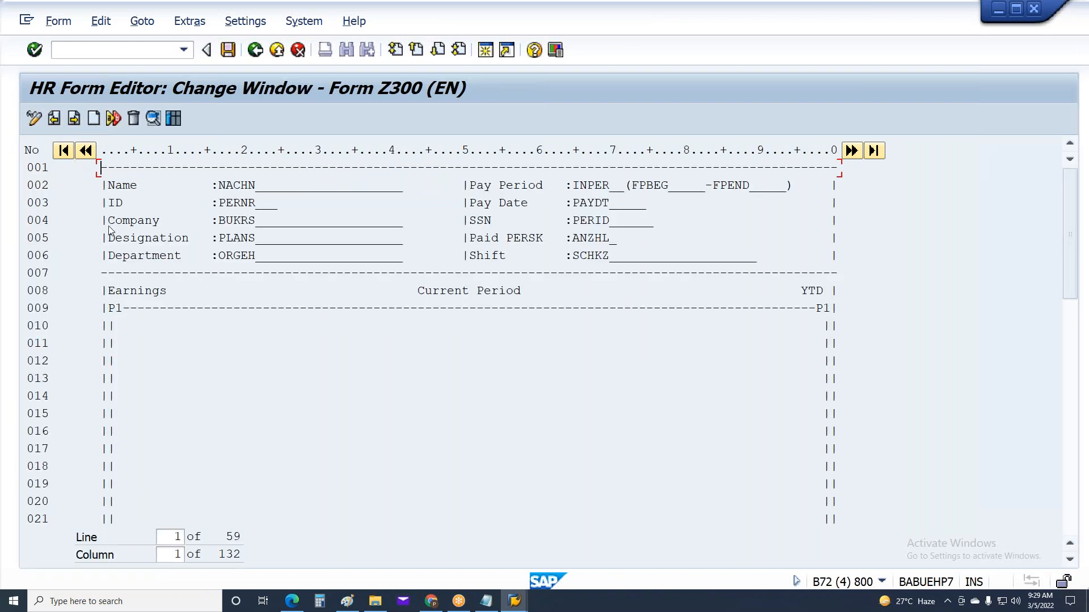
double_click(153, 326)
double_click(93, 200)
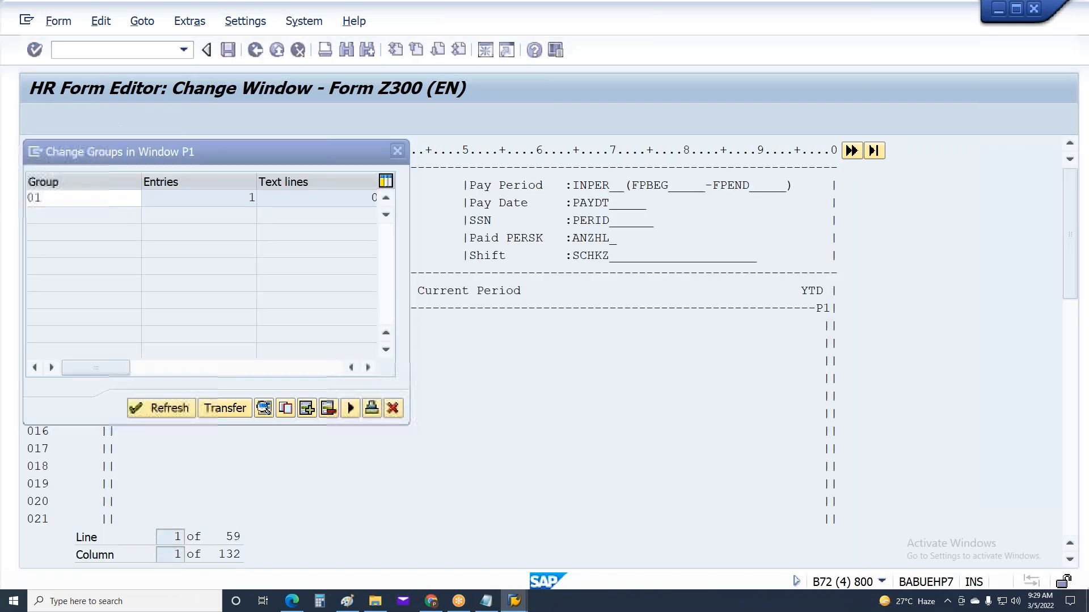
click(338, 172)
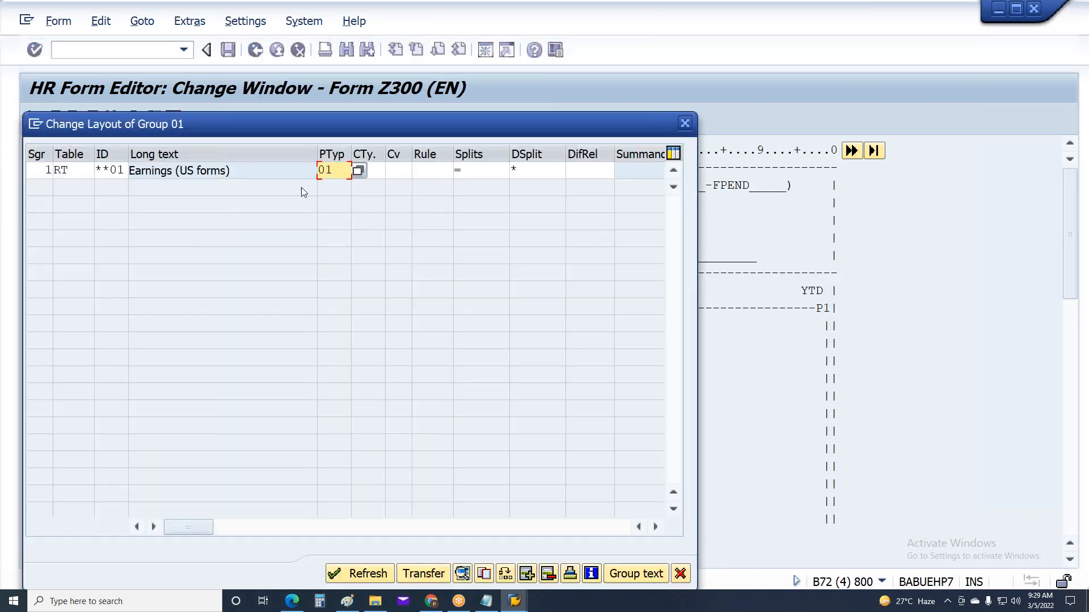
key(Return)
Step: Insert a new layout row above the Earnings row with subgroup 2, table RT and ID **10
click(536, 575)
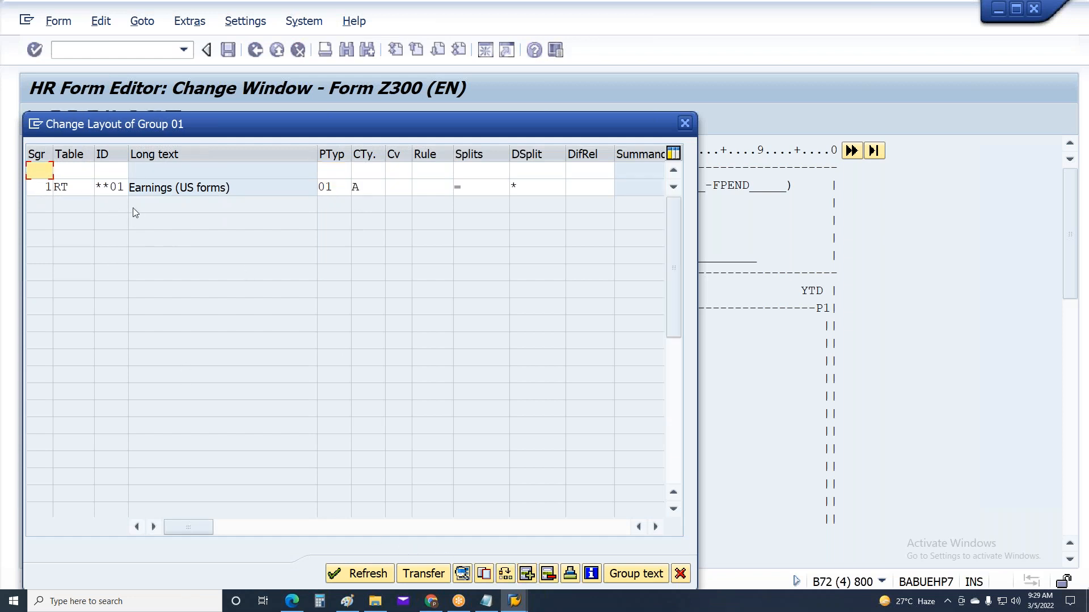
text(2)
key(Tab)
text(Rt)
key(Tab)
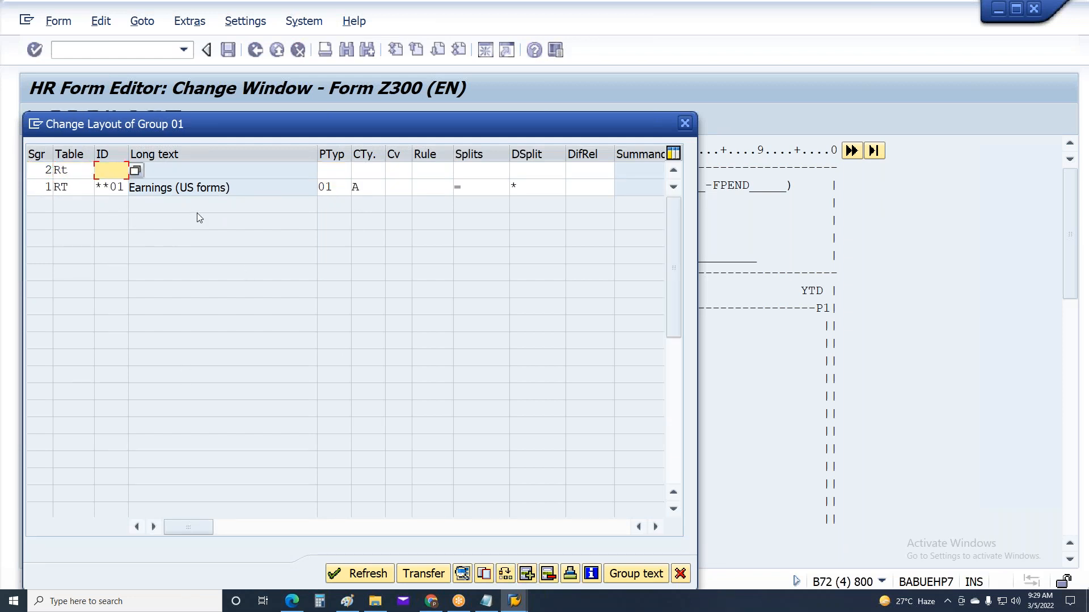
text(**10)
Step: Complete the **10 row with print type 02, CTy. A, Splits = and DSplit *, and refresh the layout
key(Tab)
text(02)
key(Tab)
text(A)
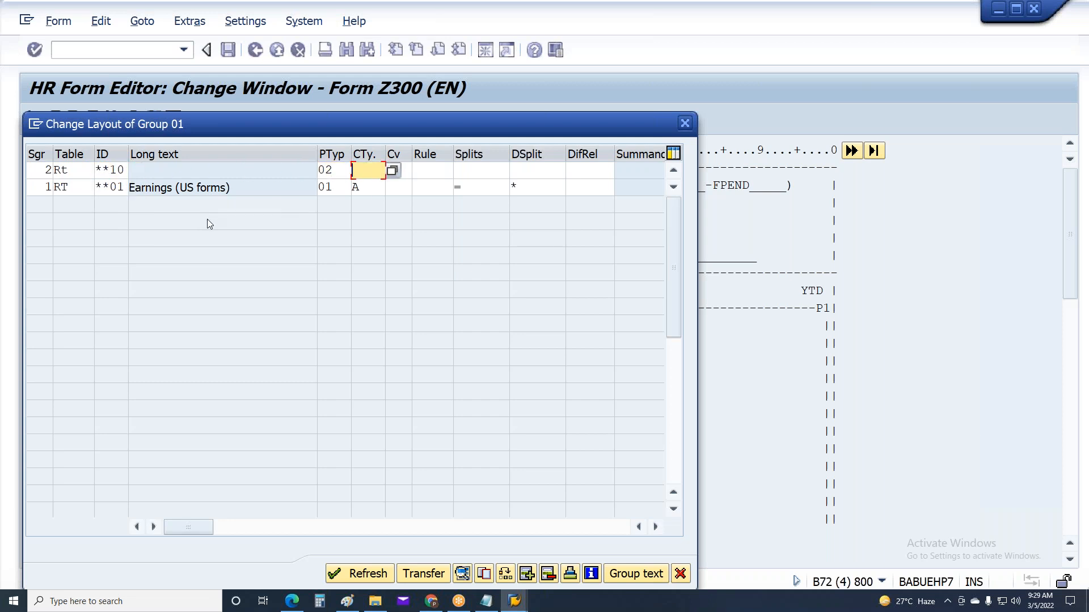
key(Tab)
key(Tab)
key(Insert)
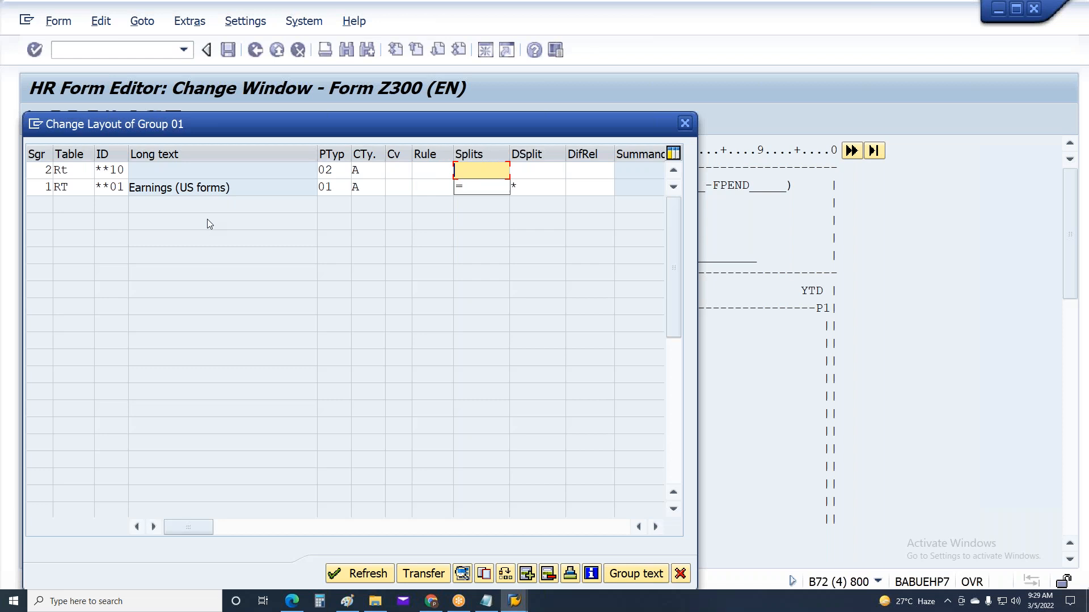
text(=)
key(Tab)
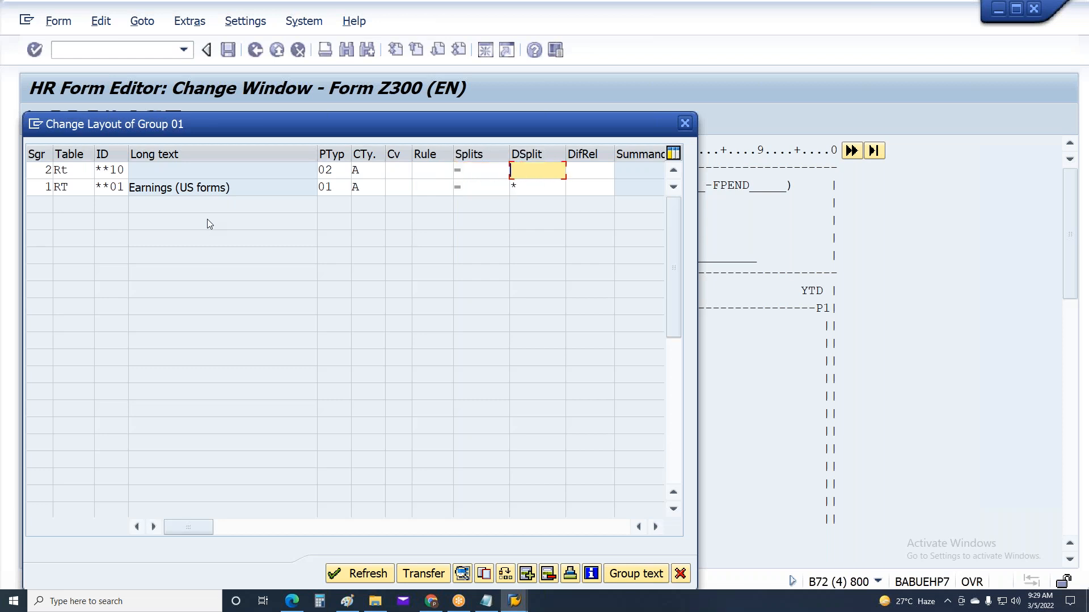
text(*)
key(Return)
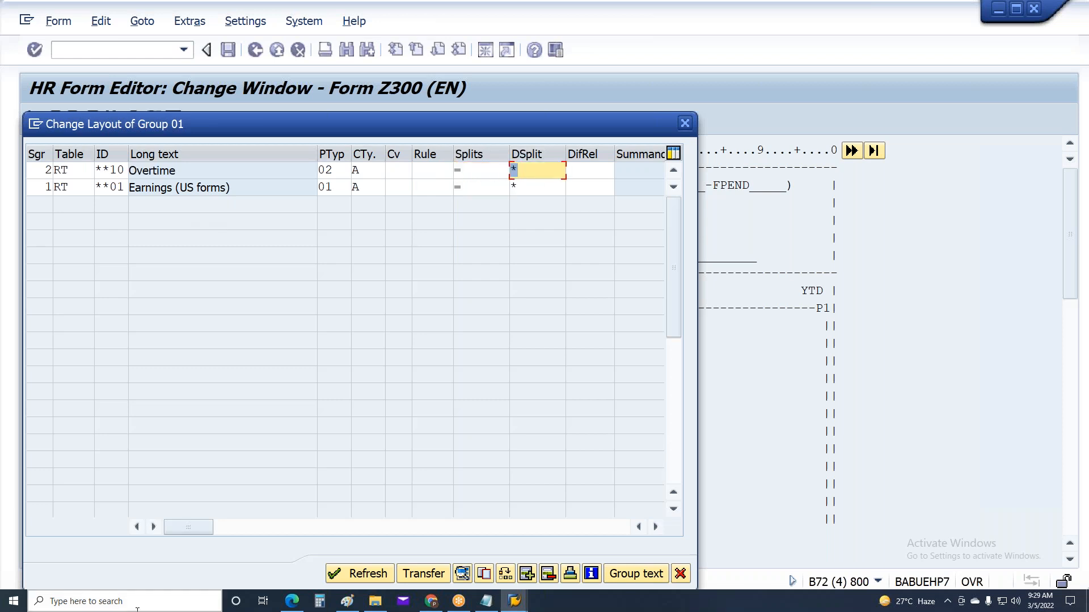
Step: Transfer the group 01 layout and the window P1 groups into the form and save form Z300
click(423, 575)
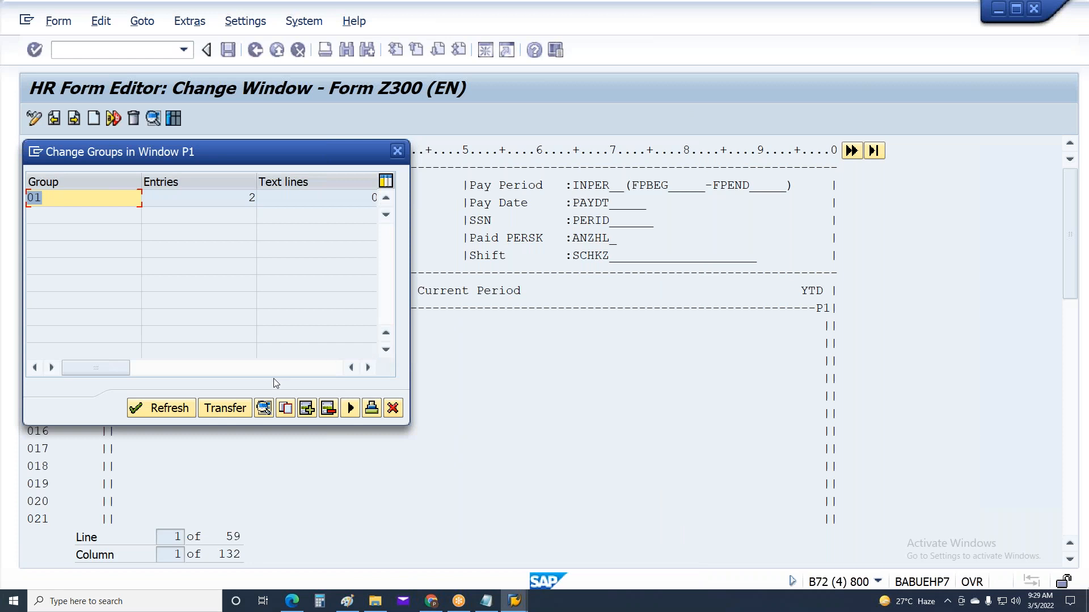
click(210, 409)
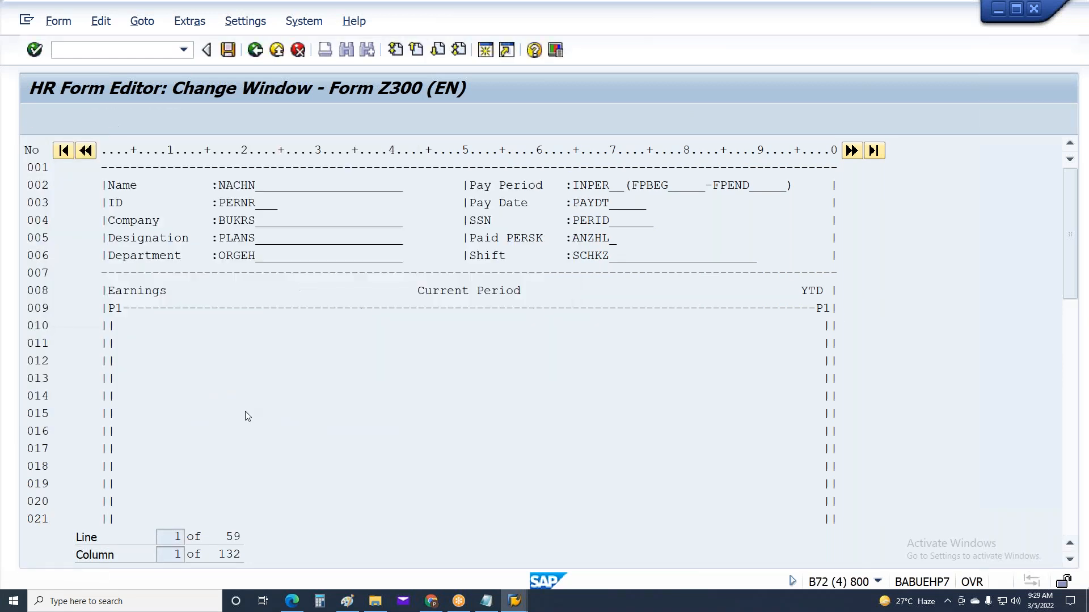
key(ctrl+s)
Step: Rerun the remuneration statement with form Z300, check its pay period and earnings lines, and return to the selection screen
key(alt+Tab)
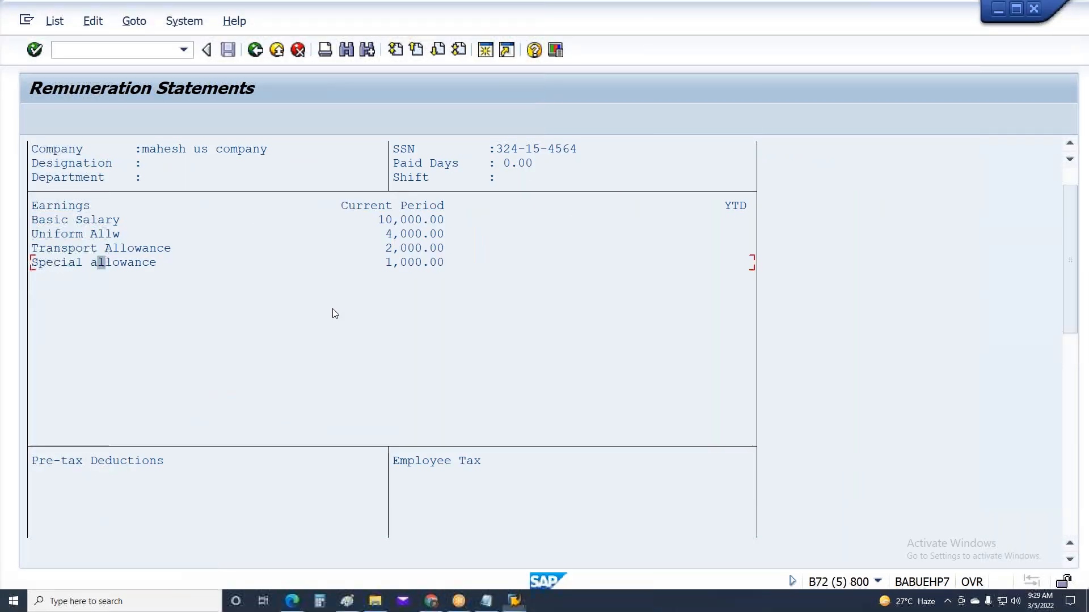
key(F3)
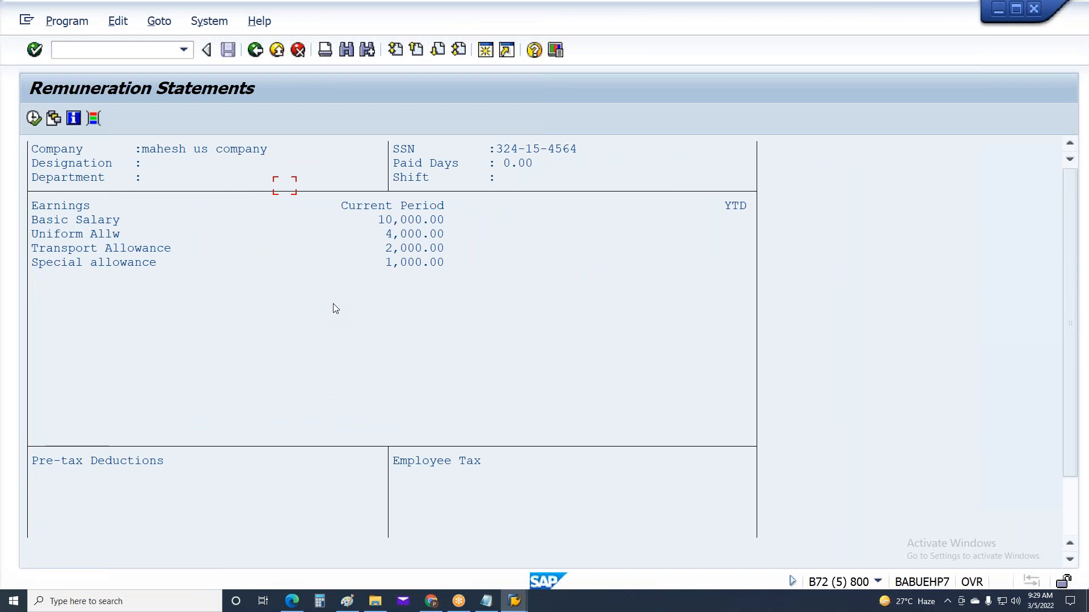
key(F8)
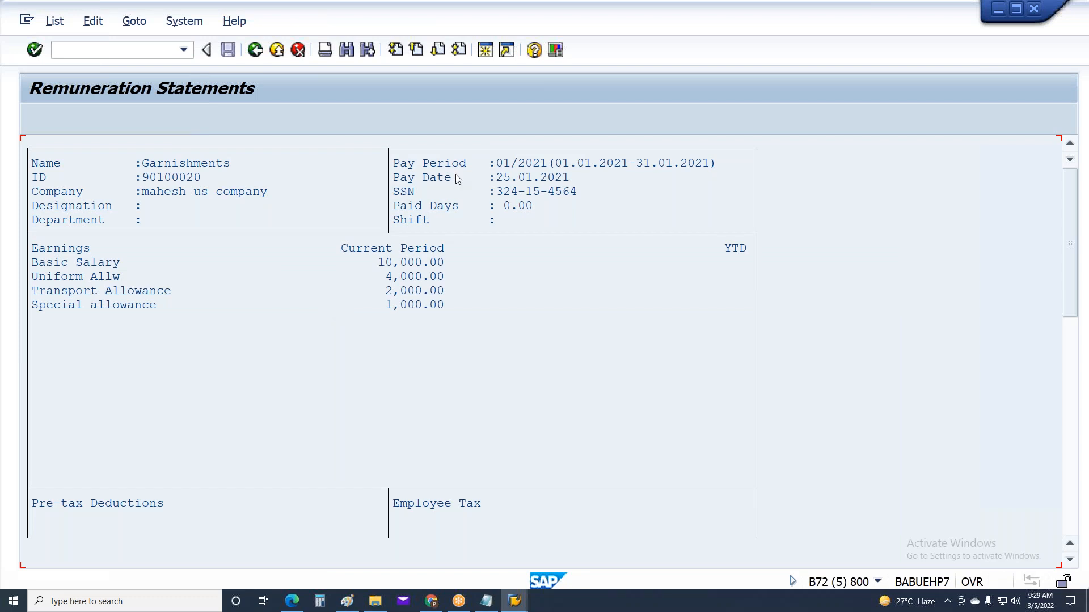
click(543, 177)
click(529, 290)
click(420, 335)
key(F3)
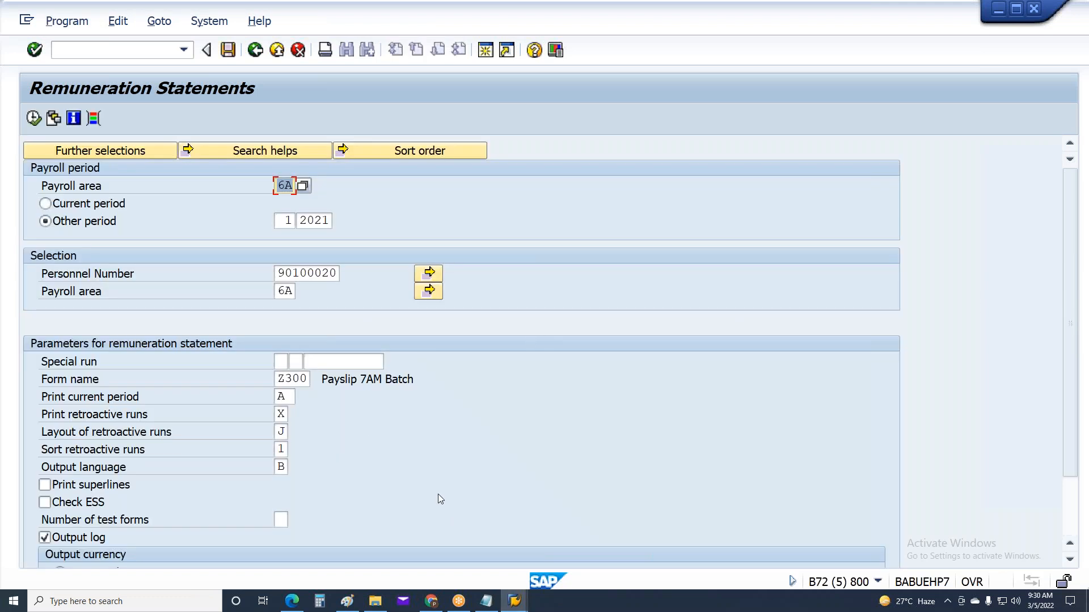
Step: Switch to the schema editor session, leave the schema and open the display of payroll results with transaction Pc_Payresult
click(295, 274)
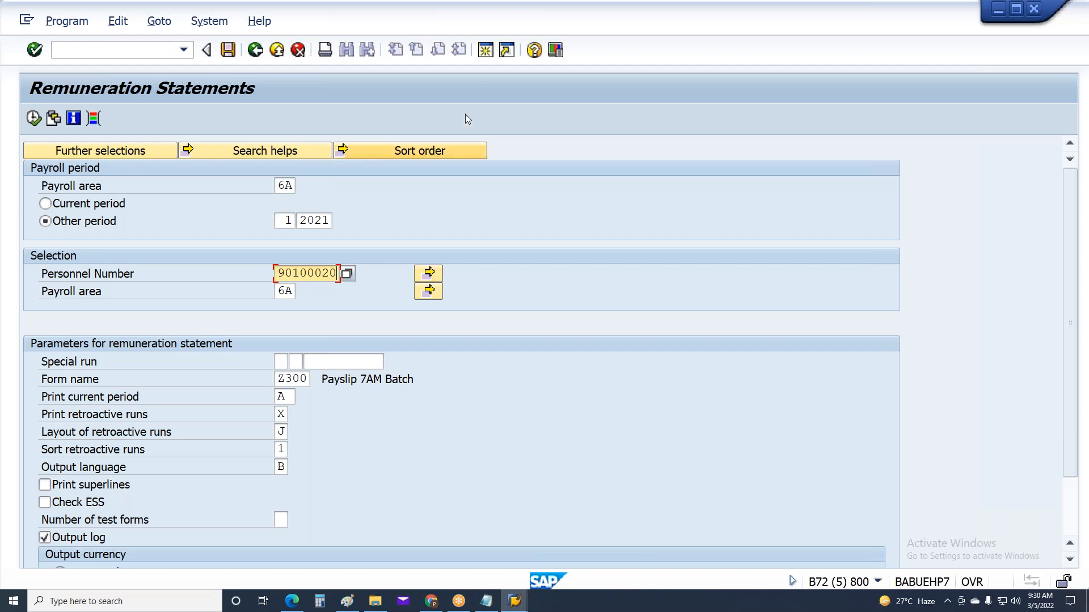
click(501, 595)
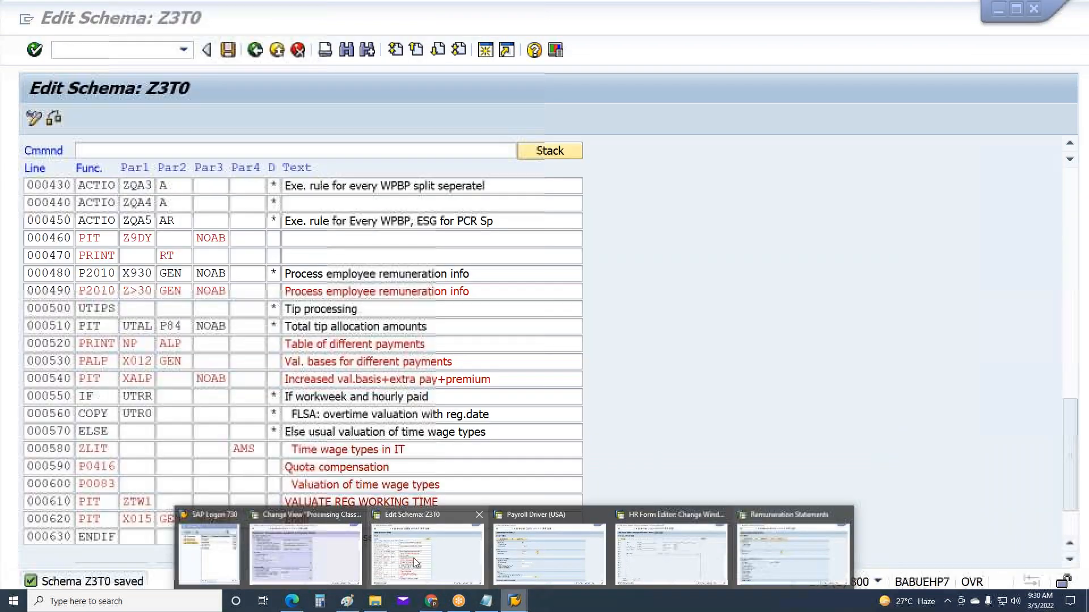
click(413, 558)
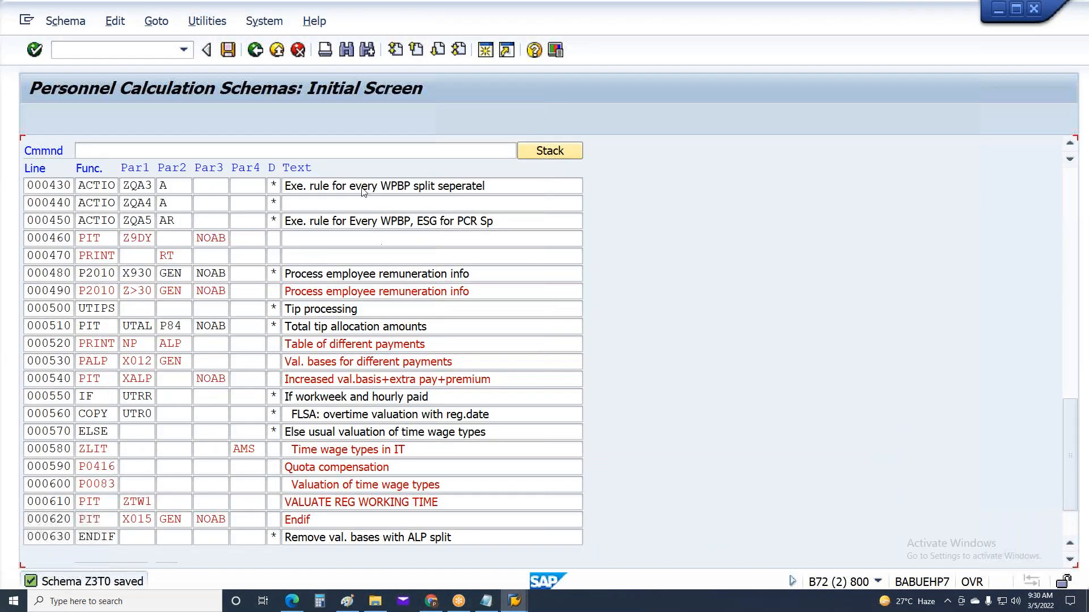
key(F3)
click(183, 50)
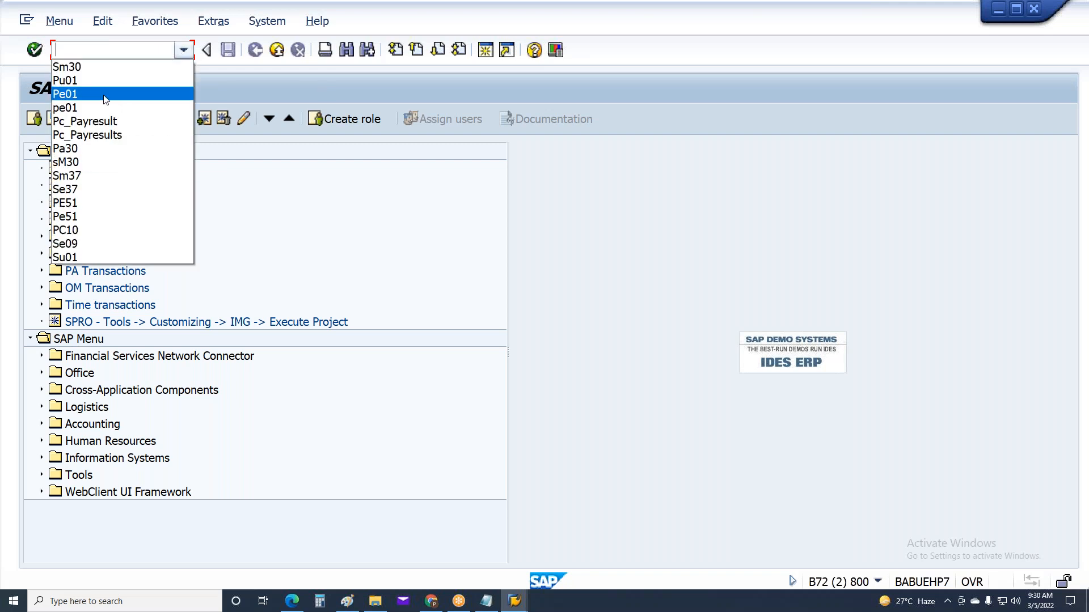
click(101, 123)
key(Return)
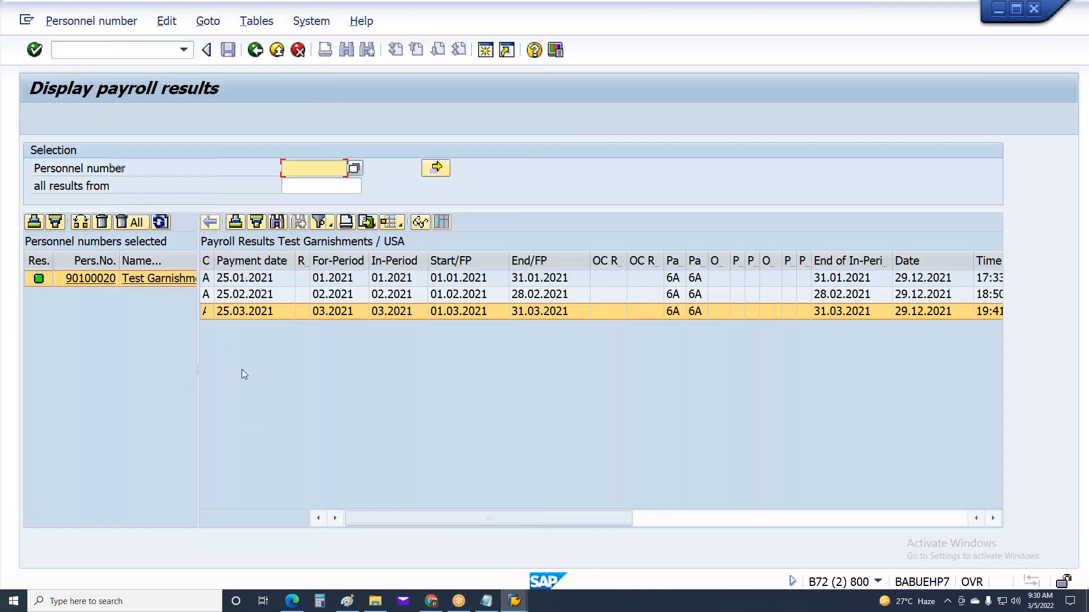
Step: Open the results table RT of the 01.2021 payroll result and look through its wage types
double_click(257, 285)
click(239, 296)
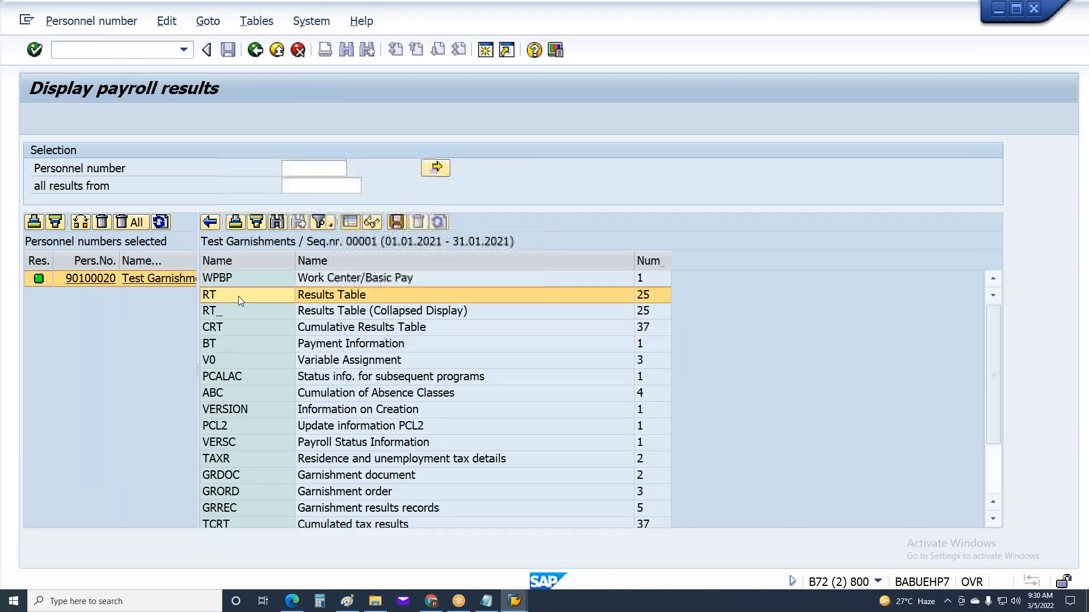
double_click(244, 298)
scroll(241, 329, down, 5)
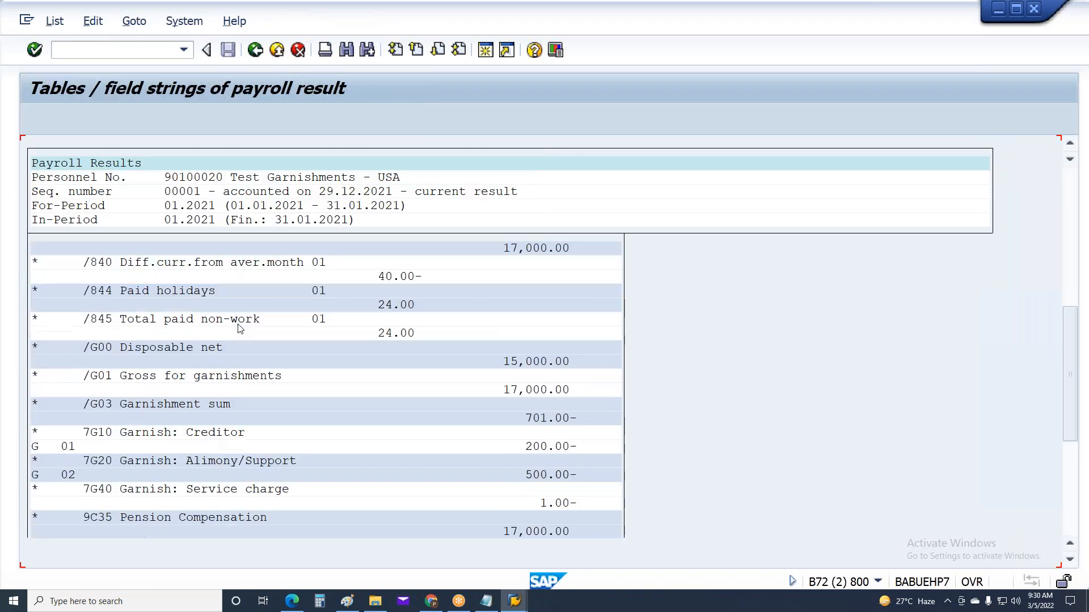
scroll(241, 329, down, 5)
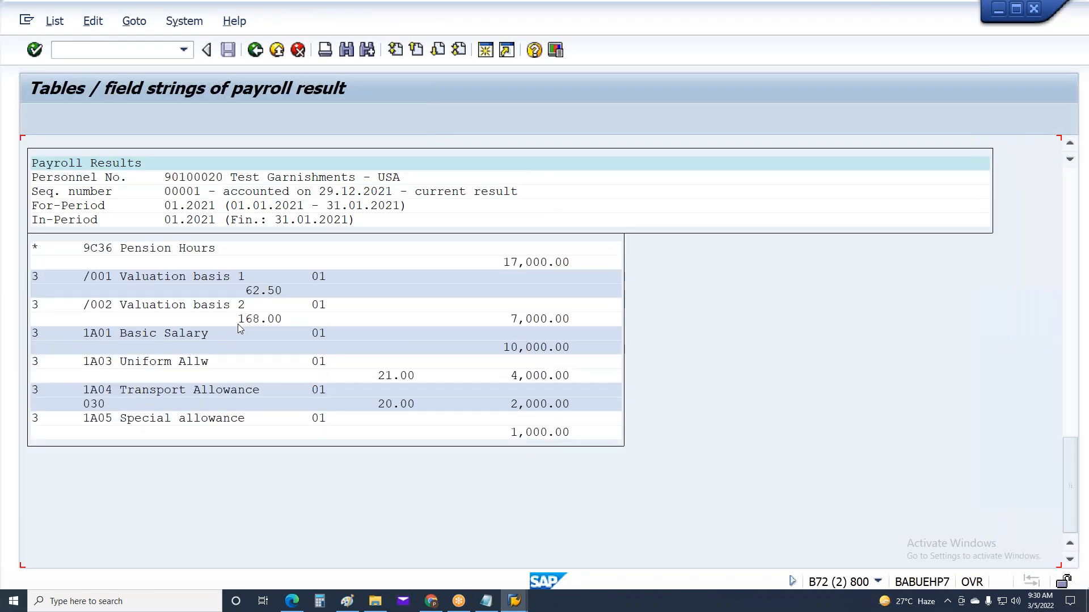
scroll(240, 329, up, 10)
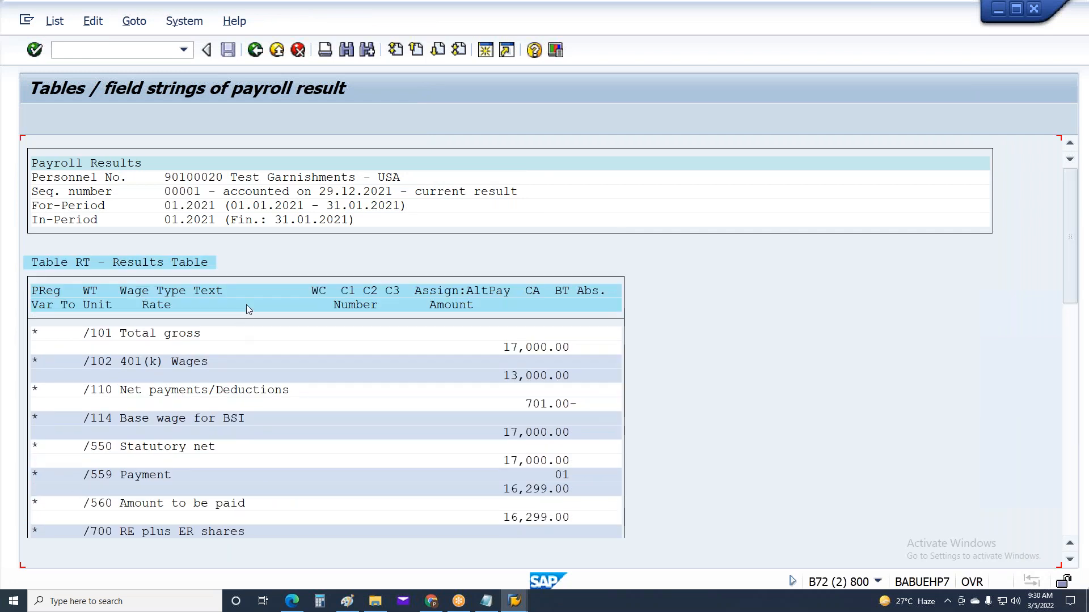
Step: Leave the payroll results, try to delete the employee's current payroll result for period 202103, and return to the start screen
key(F3)
key(F3)
key(F3)
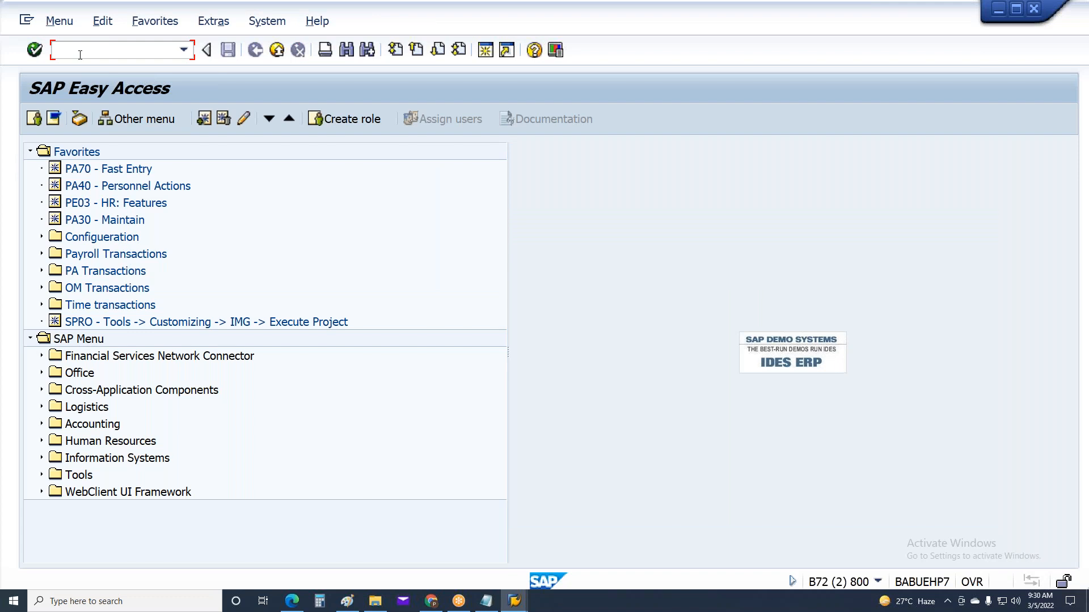
key(Return)
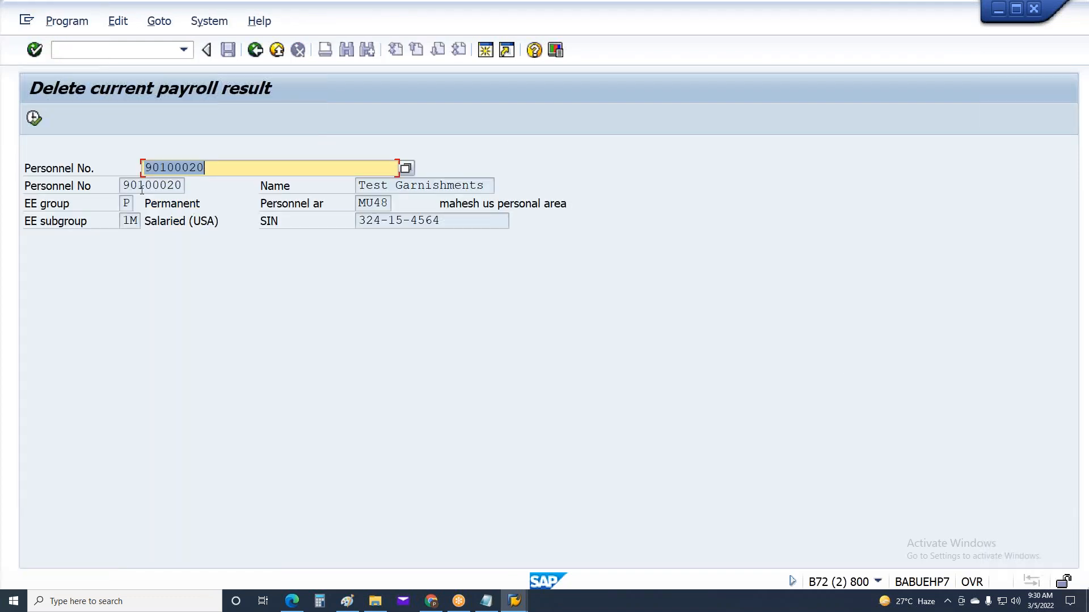
click(38, 121)
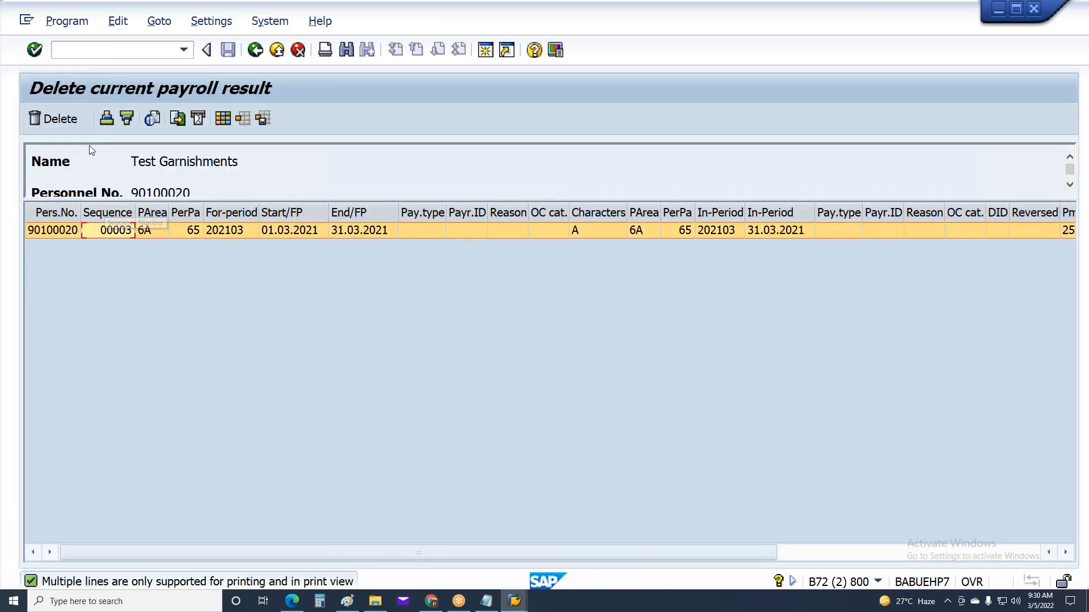
click(80, 129)
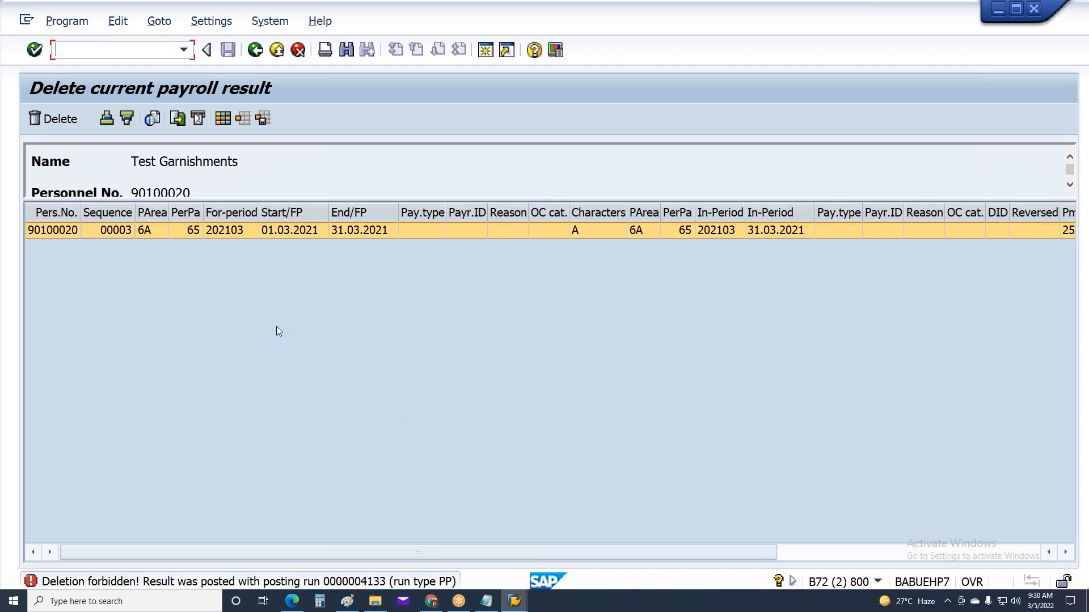
key(F3)
key(F3)
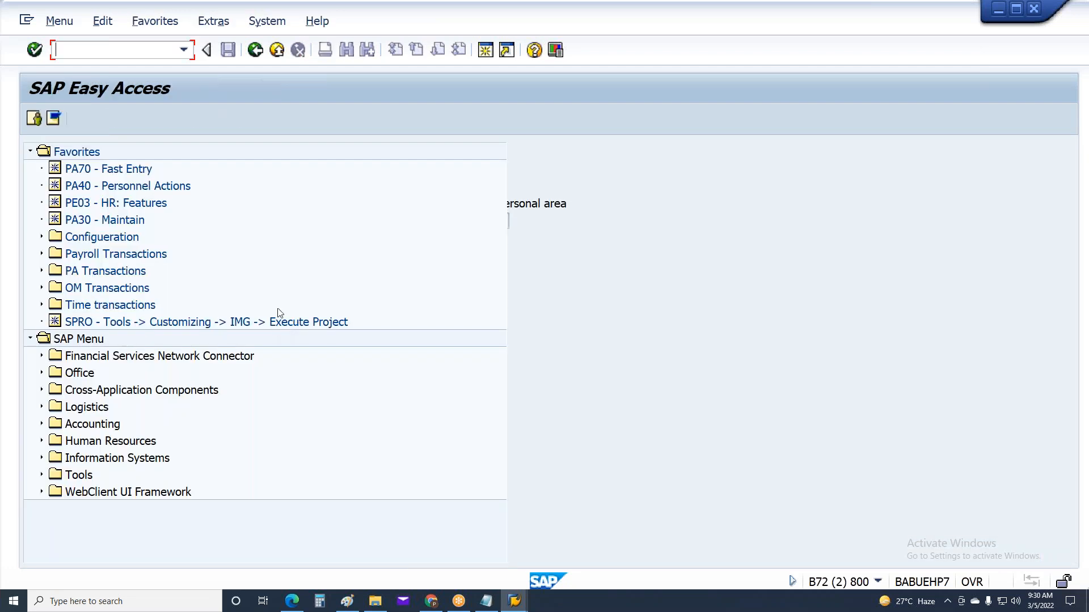
Step: Open the posting runs with transaction PCP0 and look through the payroll posting runs
text(PCp)
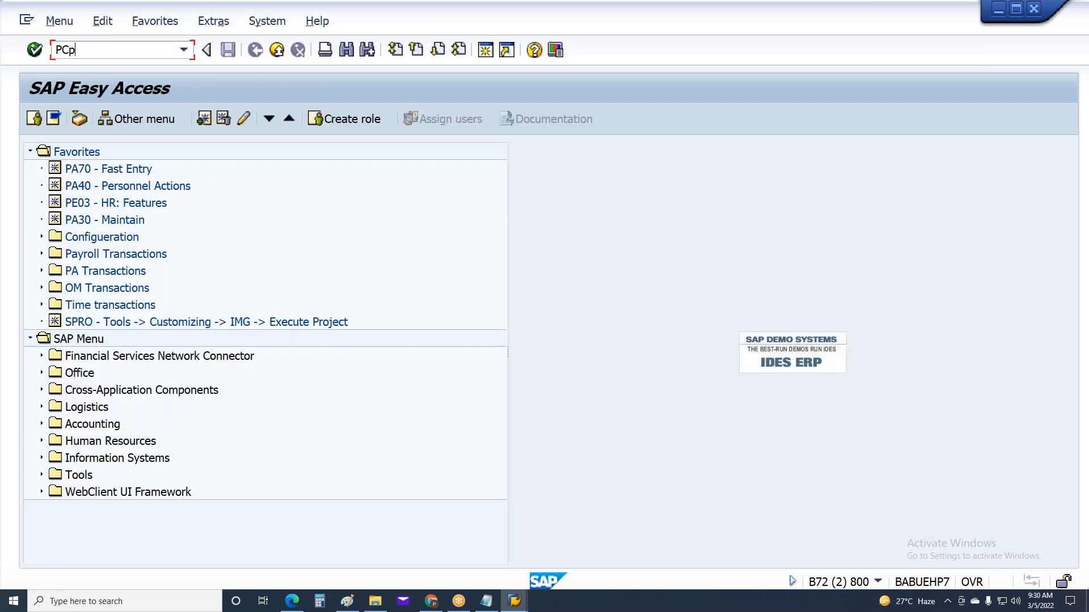
text(0)
key(Return)
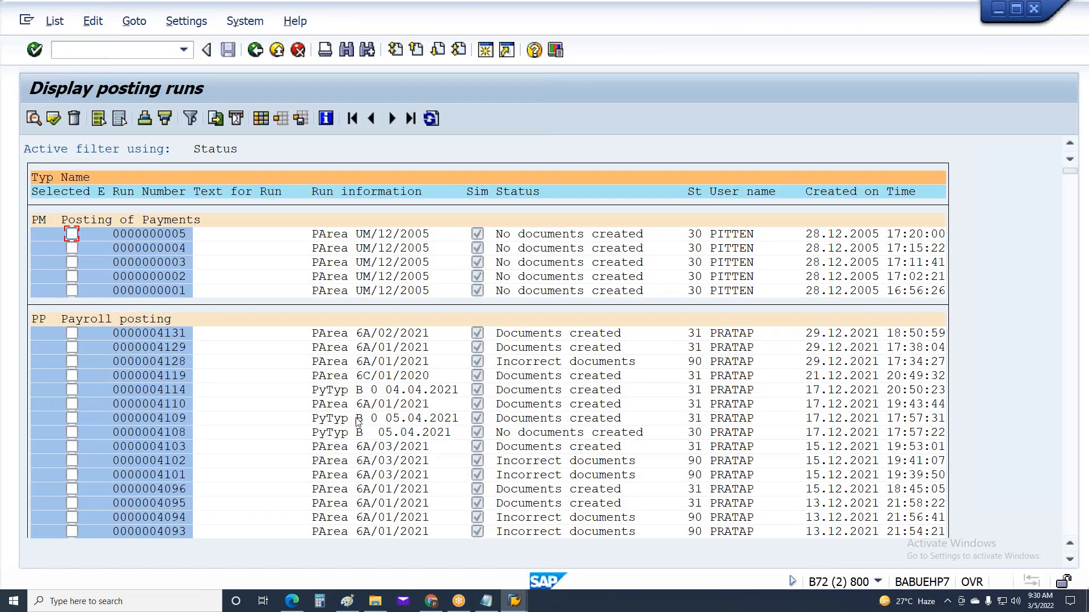
scroll(295, 403, down, 4)
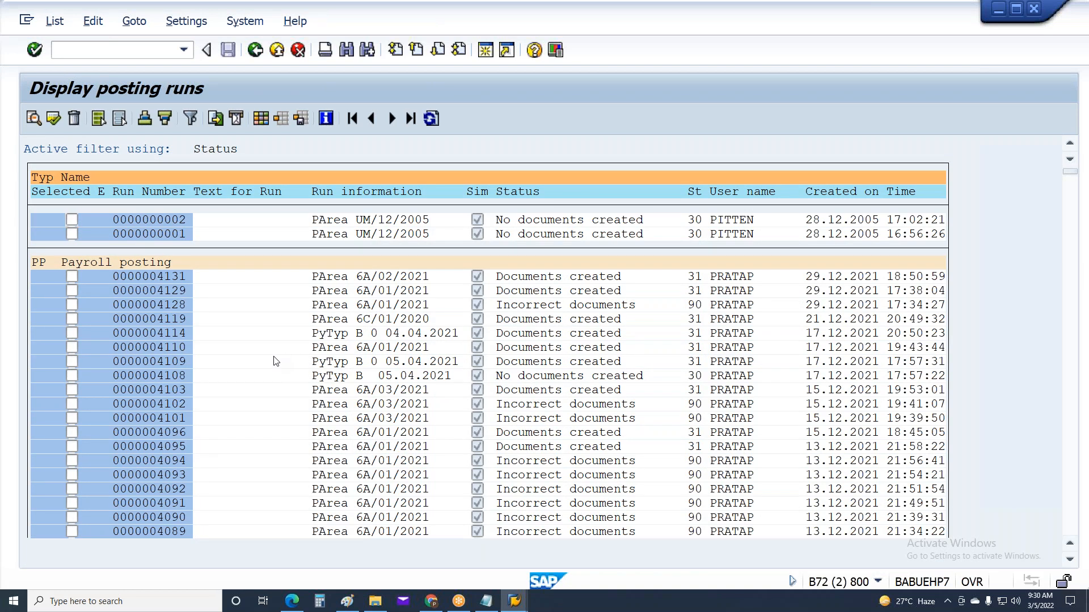
key(Page_Down)
scroll(232, 380, up, 2)
scroll(232, 372, up, 6)
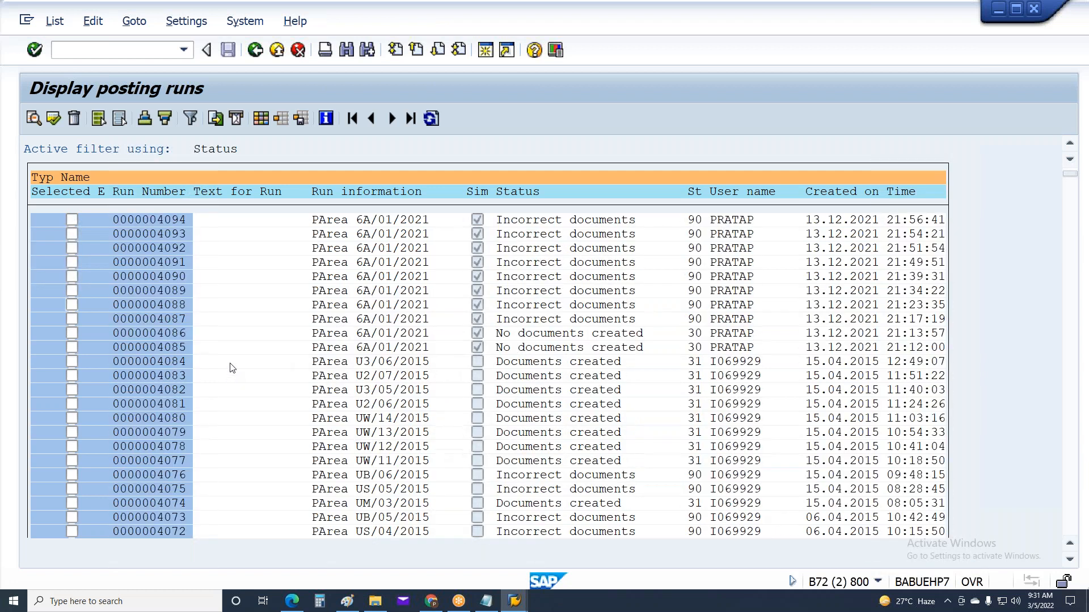
scroll(232, 364, up, 19)
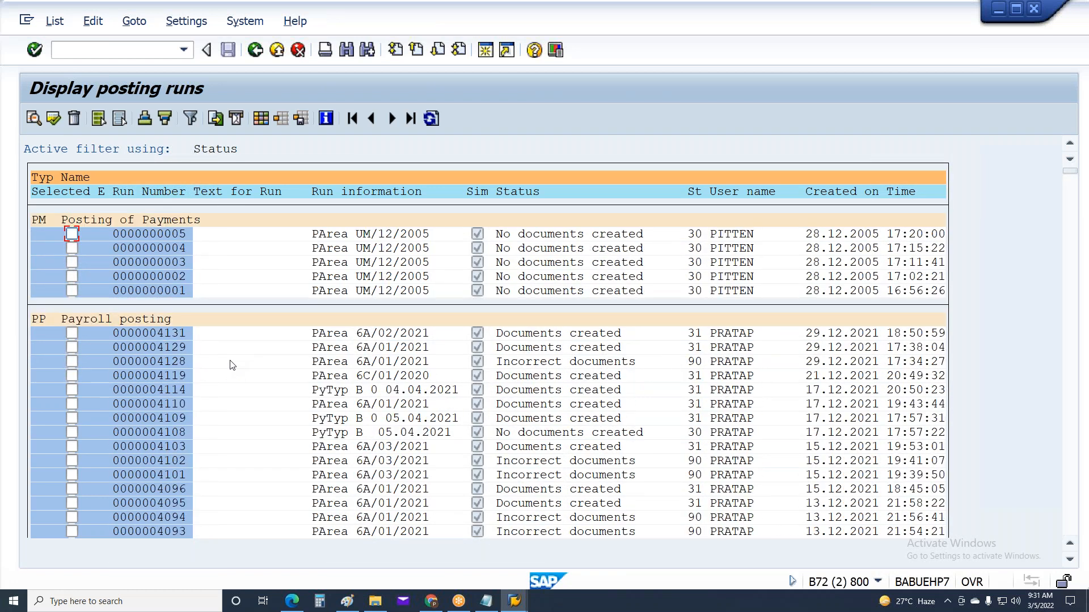
Step: Delete the active status filter from the list of posting runs
click(92, 21)
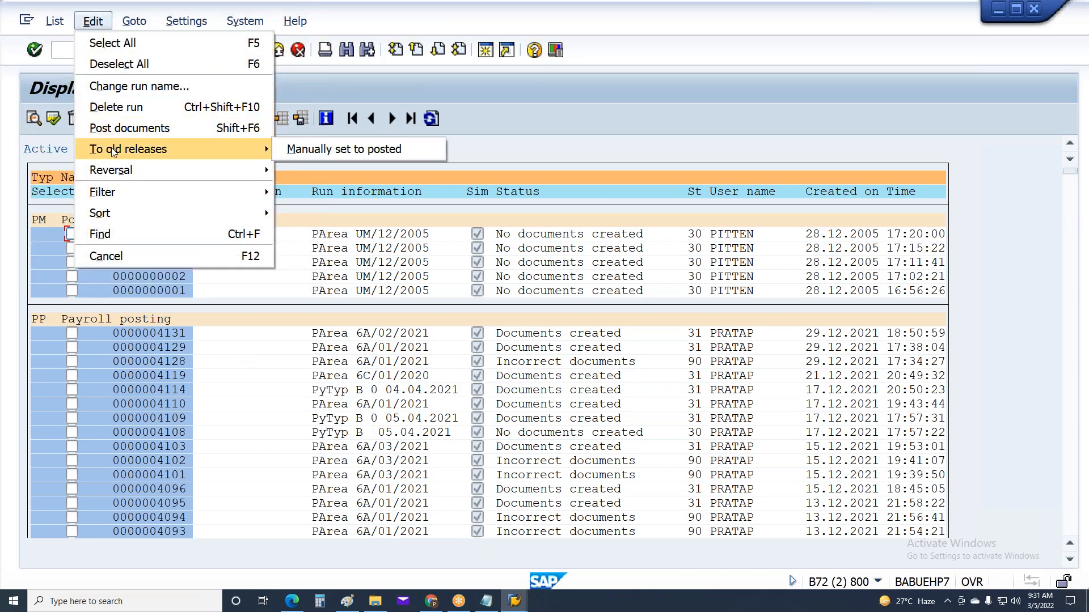
mouse_move(121, 175)
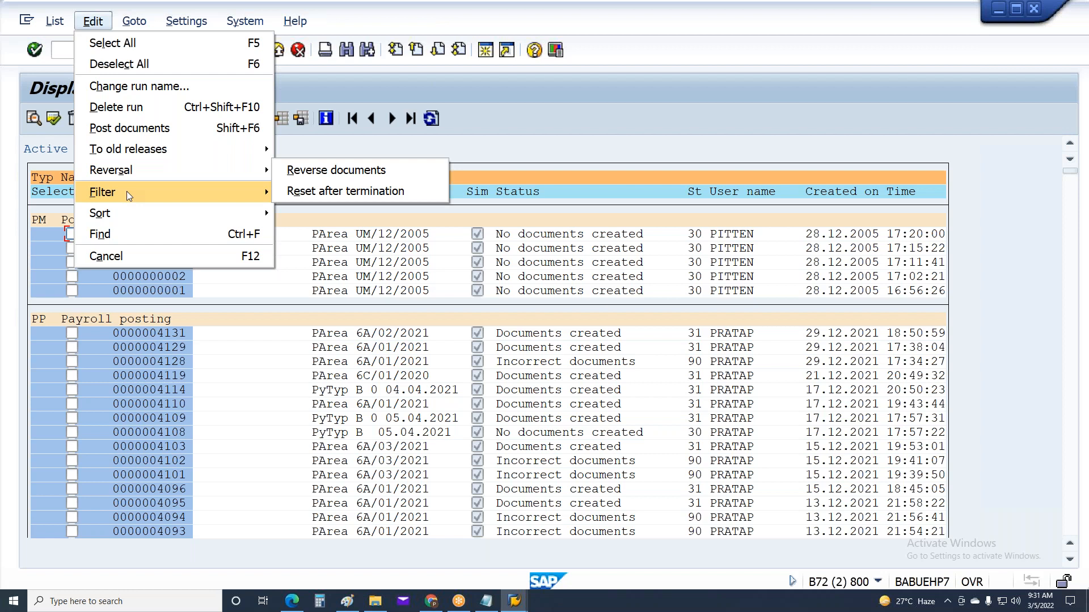
click(320, 211)
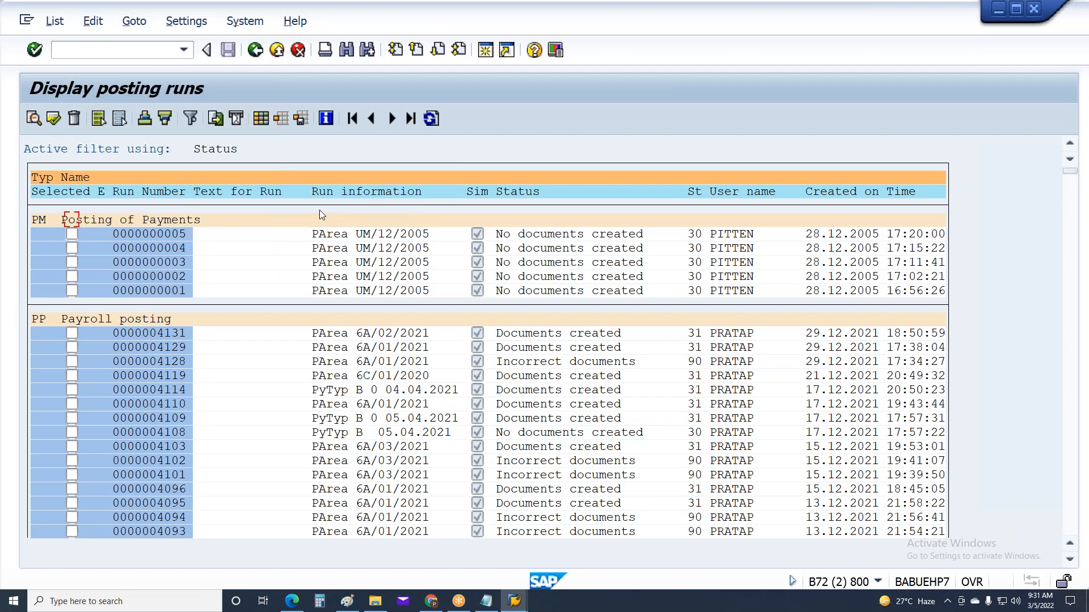
Step: Try to delete the payroll posting run for PArea 6A/03/2021 and return to the start screen
click(72, 333)
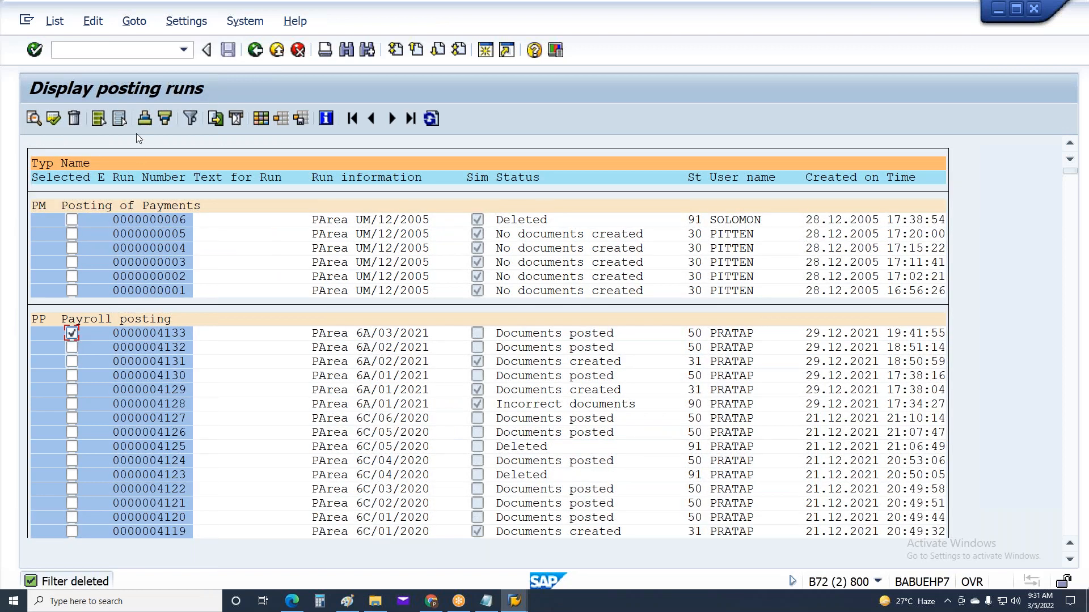
click(76, 120)
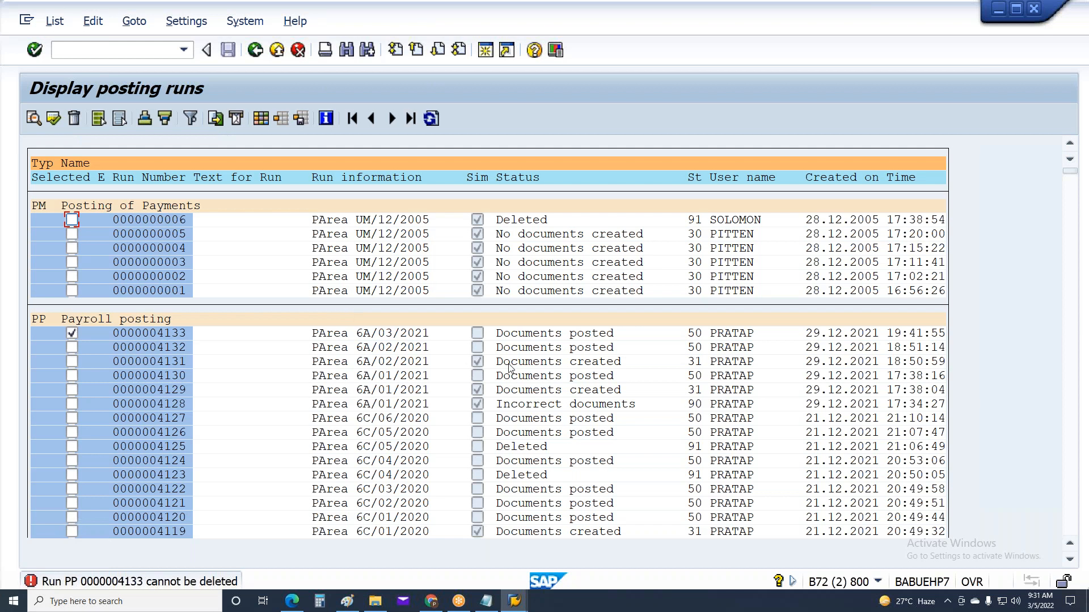
key(F3)
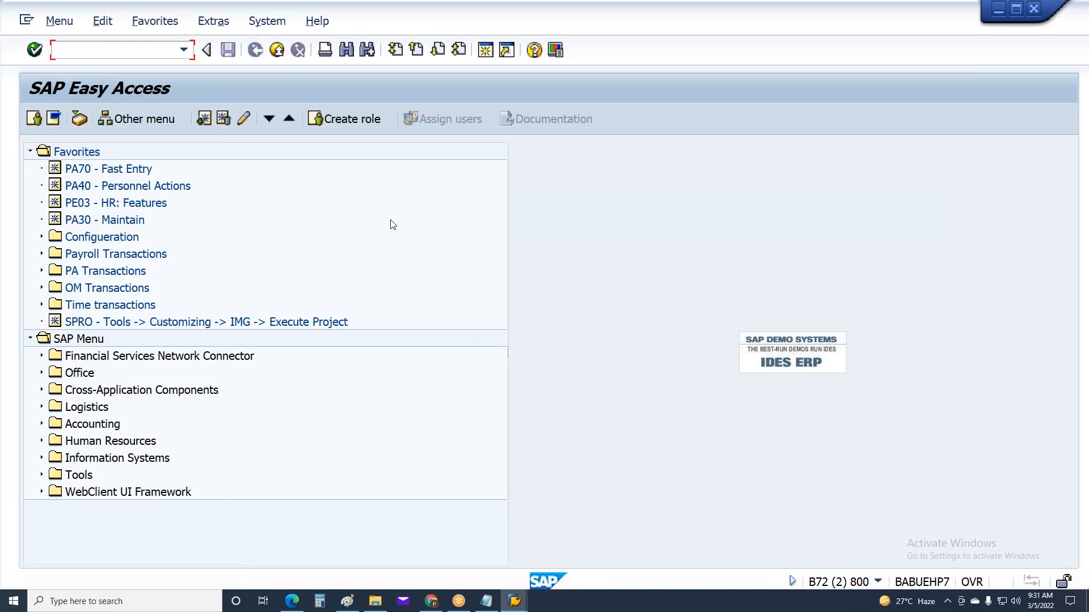
Step: Switch to Remuneration Statements, run payslip form Z300 for period 01/2021, and return to the selection screen
key(alt+Tab)
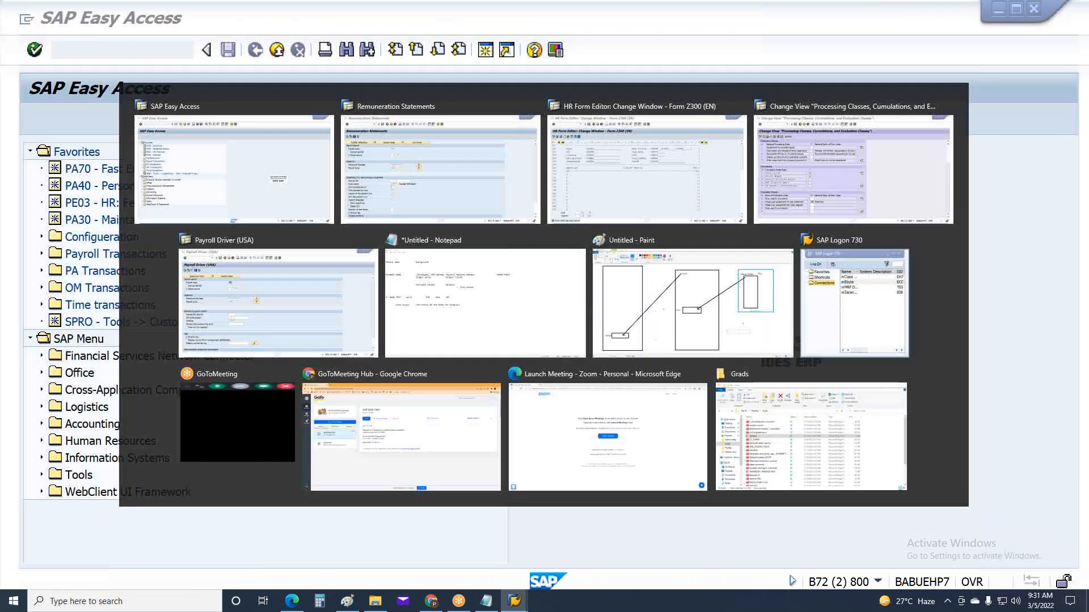
scroll(369, 515, down, 3)
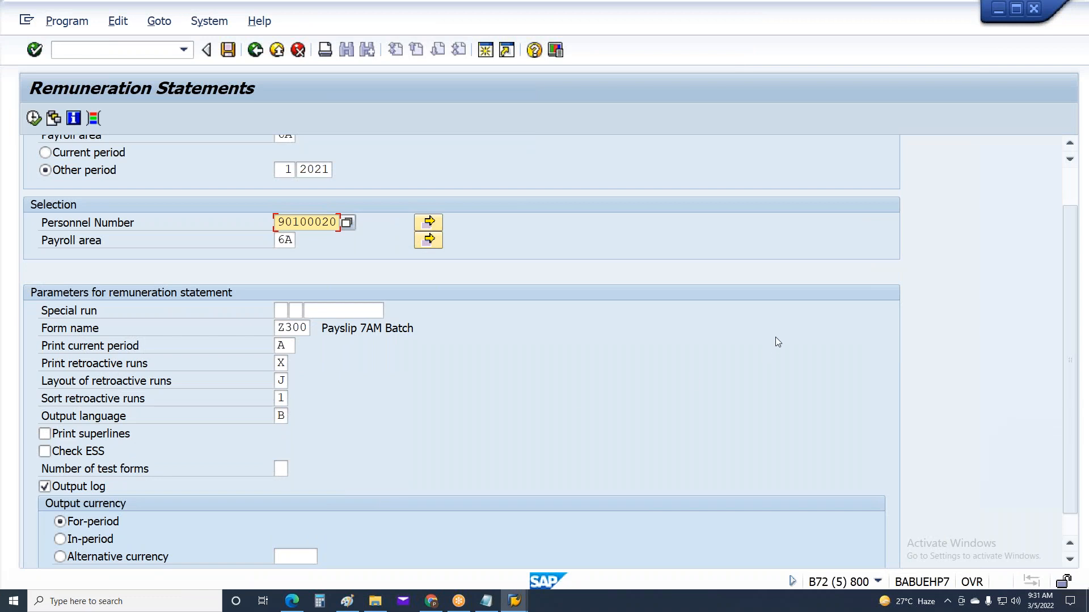
scroll(778, 291, up, 2)
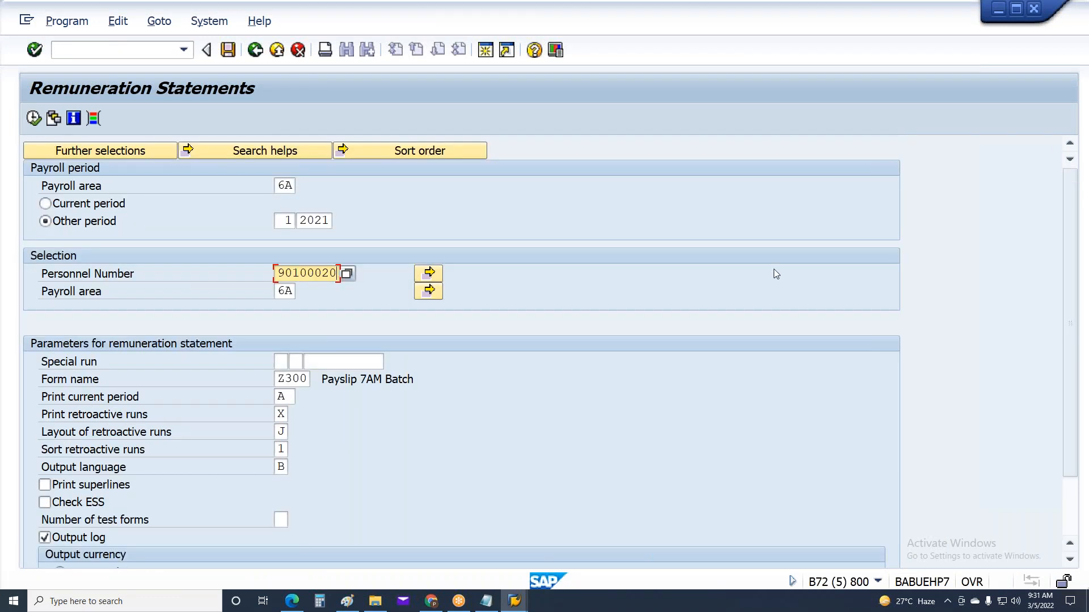
scroll(777, 274, down, 2)
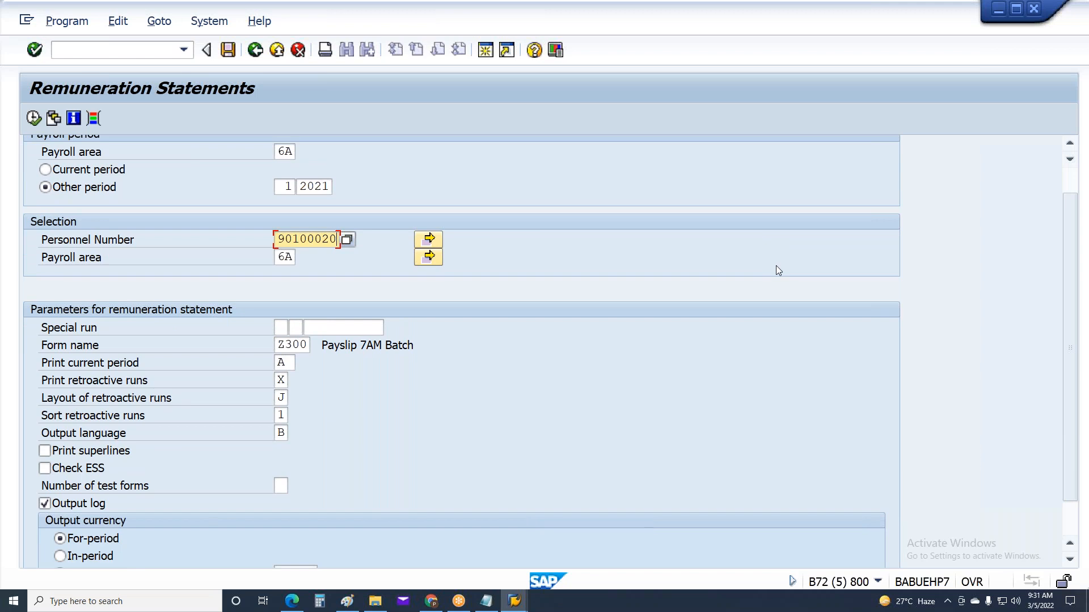
scroll(782, 262, down, 1)
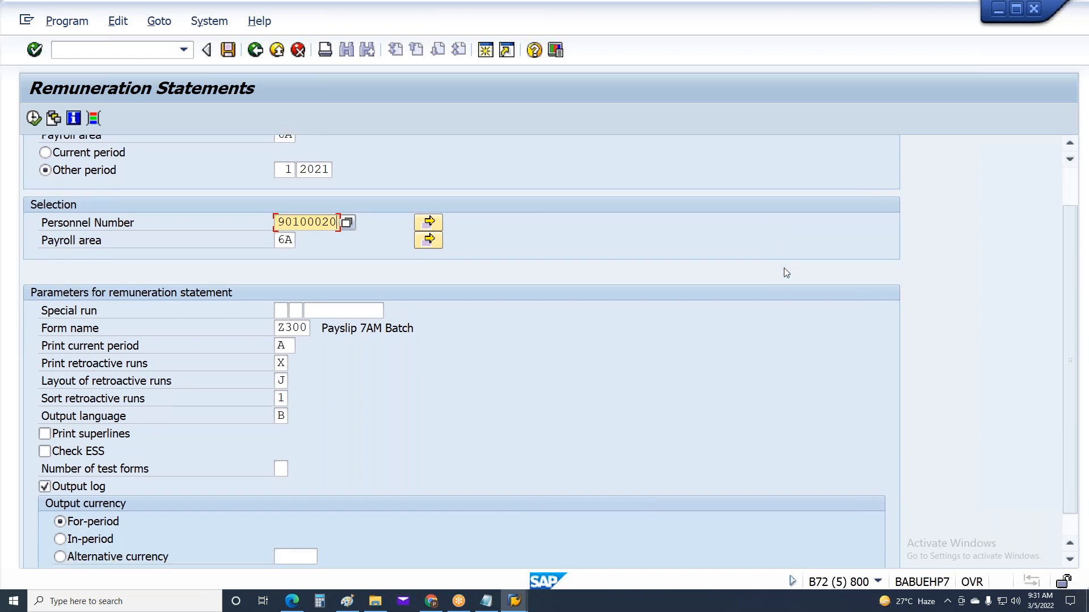
scroll(786, 263, up, 2)
scroll(787, 264, up, 1)
key(F8)
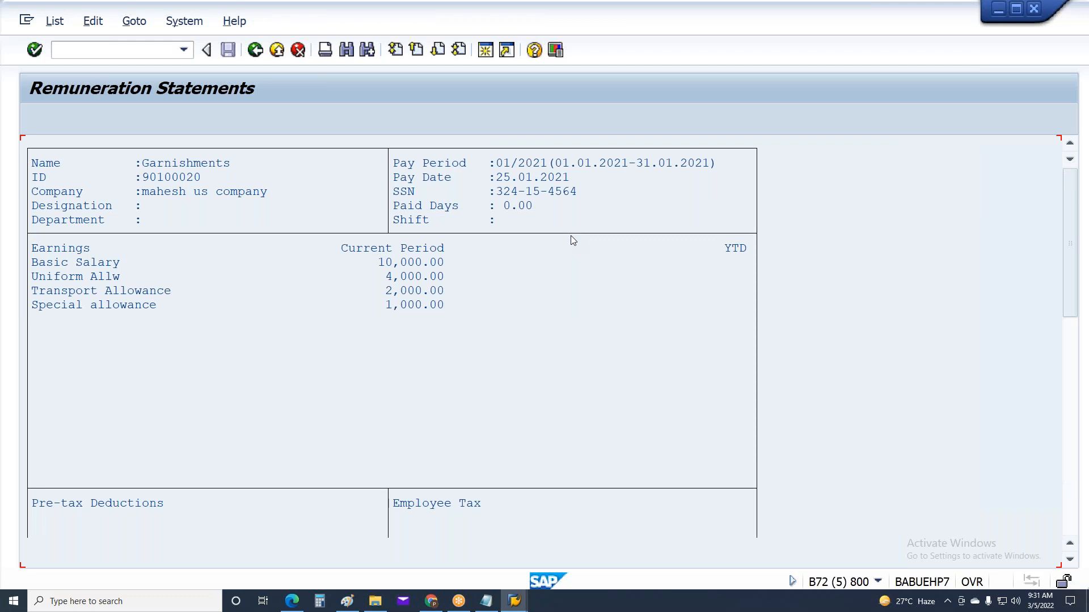
key(F3)
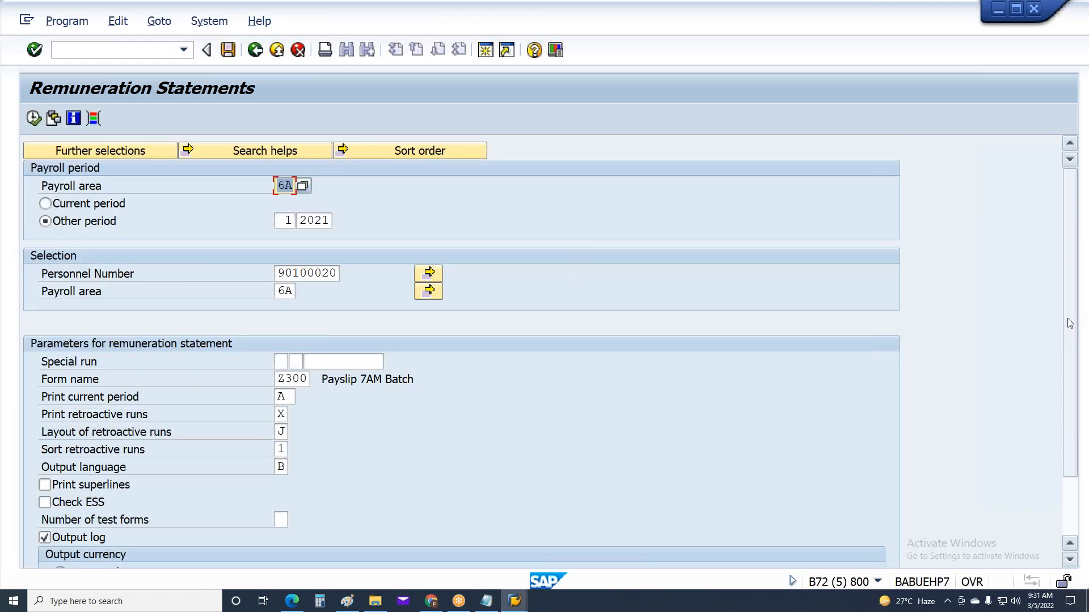
Step: Set the output currency to In-period, run the remuneration statement again, and return to the selection screen
drag(1070, 329, 1070, 404)
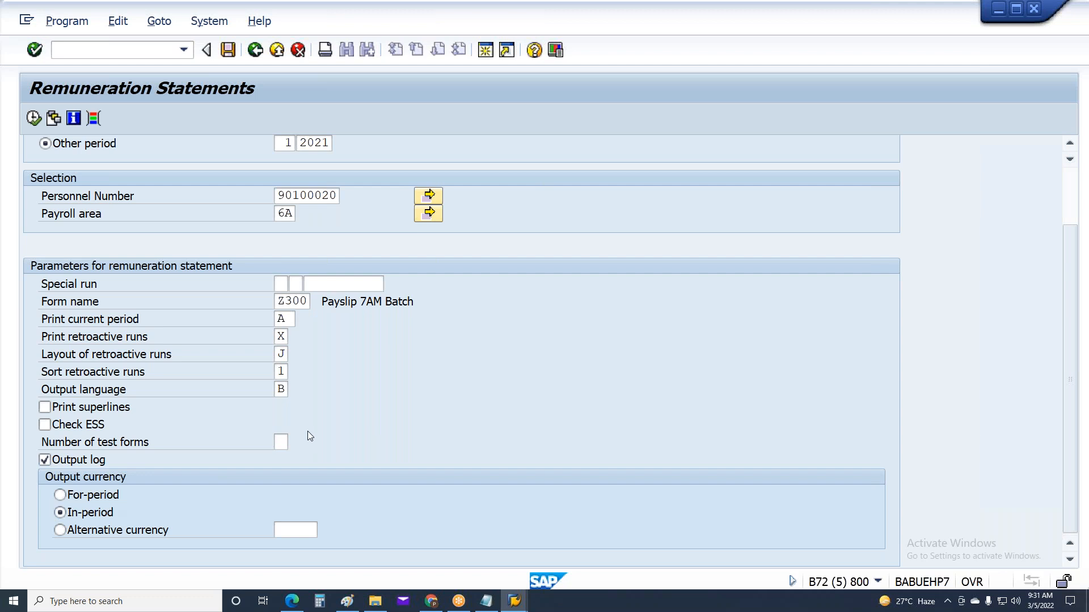
key(F8)
key(F3)
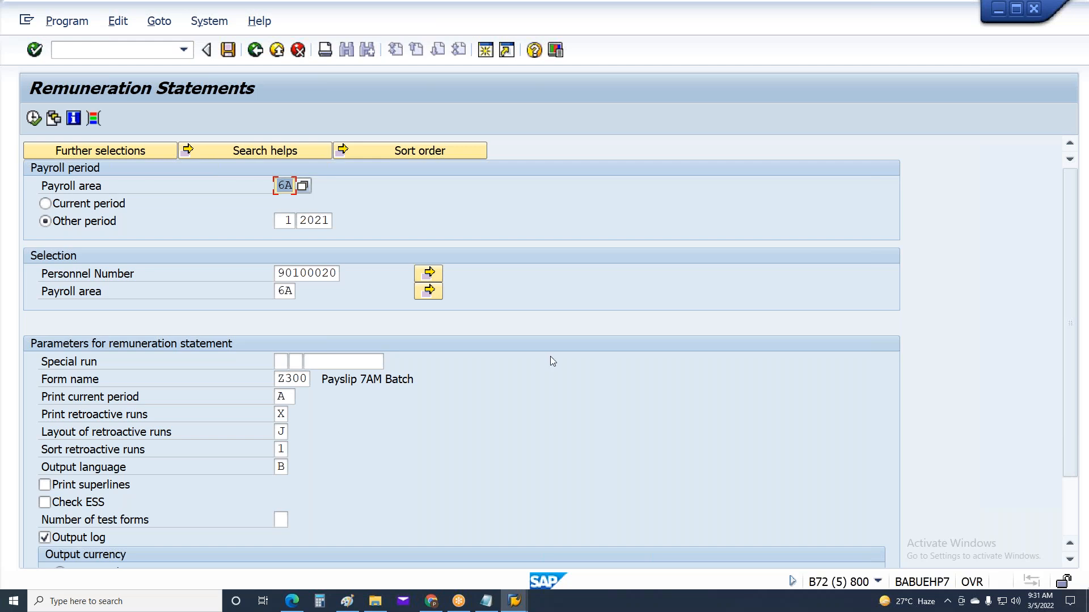
Step: Try to run payroll for period 01/2021 in the Payroll Driver with the personnel number's last digits set to 21, and exit the log
click(514, 601)
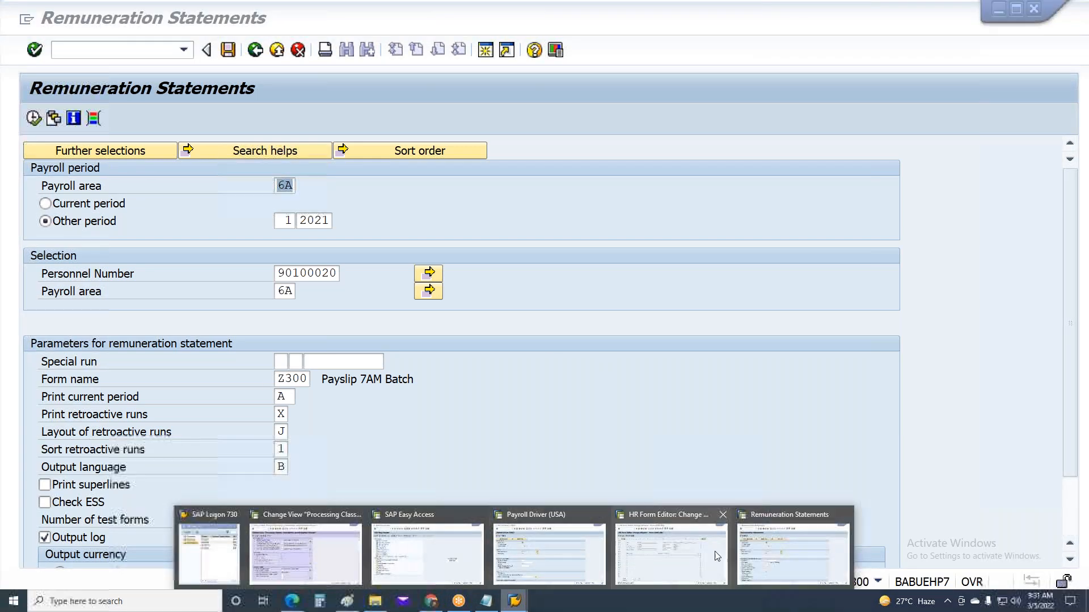
mouse_move(424, 559)
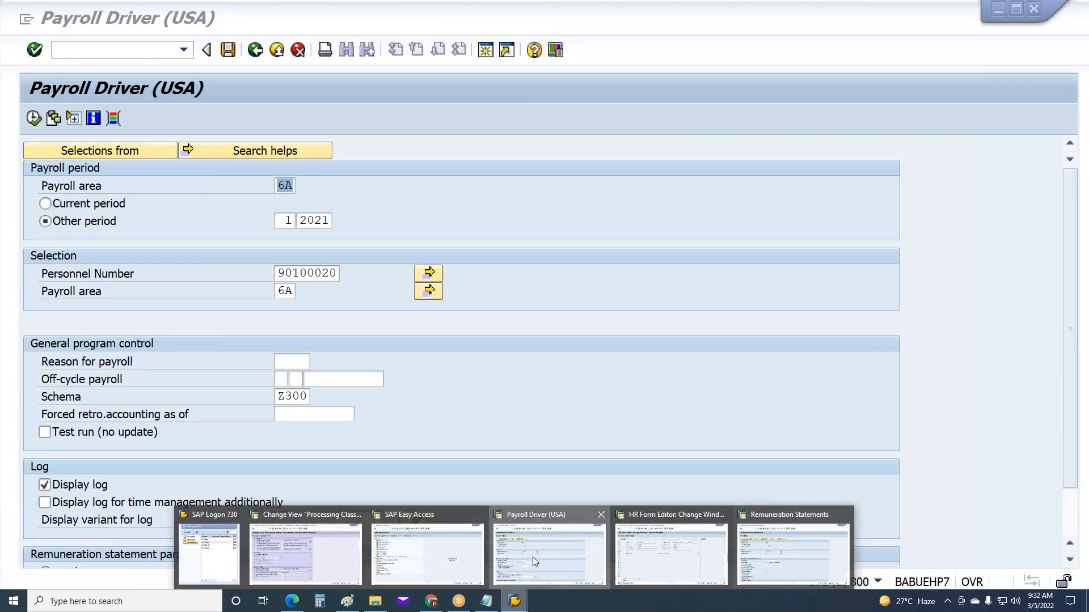
click(533, 557)
text(21)
key(Return)
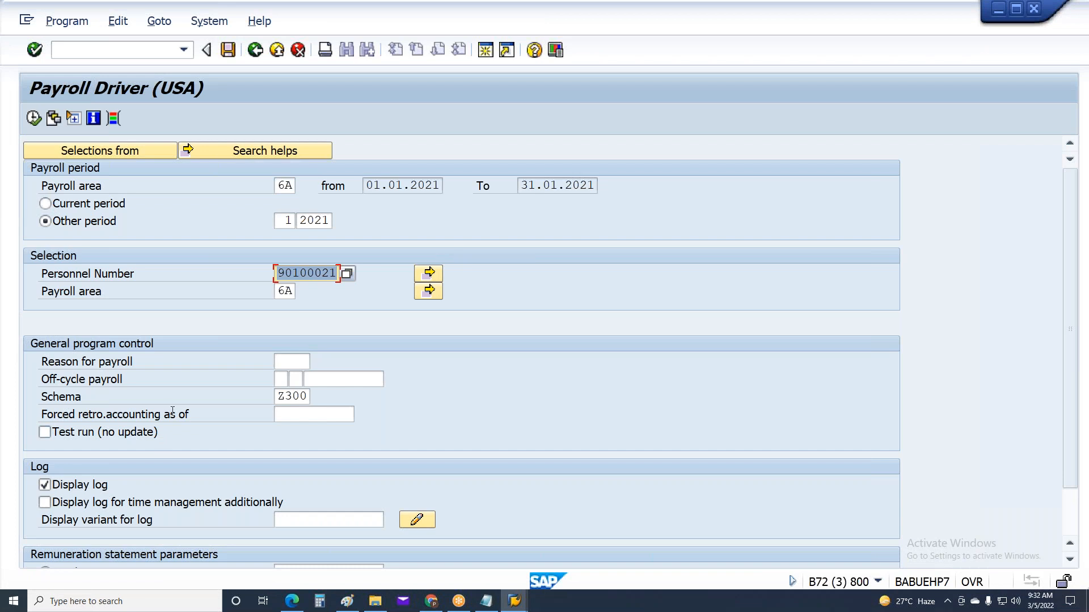
key(F8)
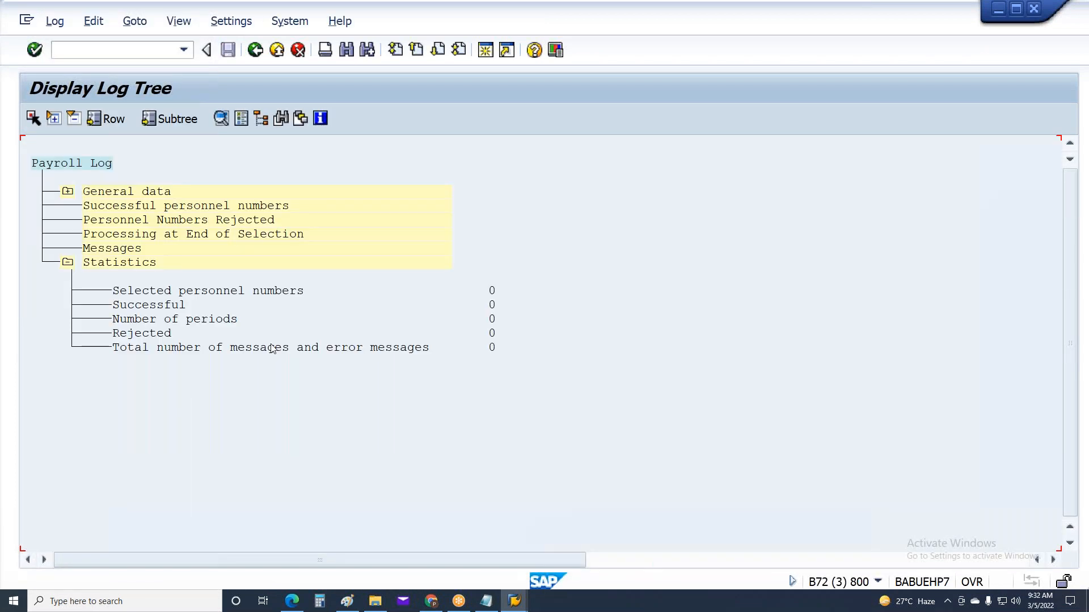
key(F3)
click(287, 327)
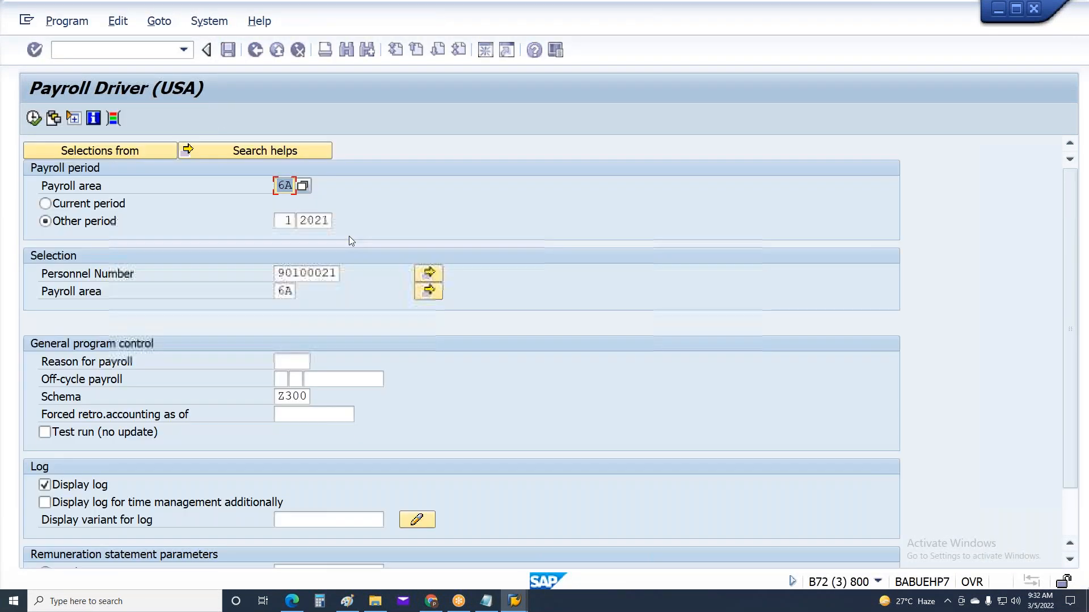
Step: Try to run payroll for period 01/2021 with the personnel number's last two digits set to 22, and exit the log
click(318, 273)
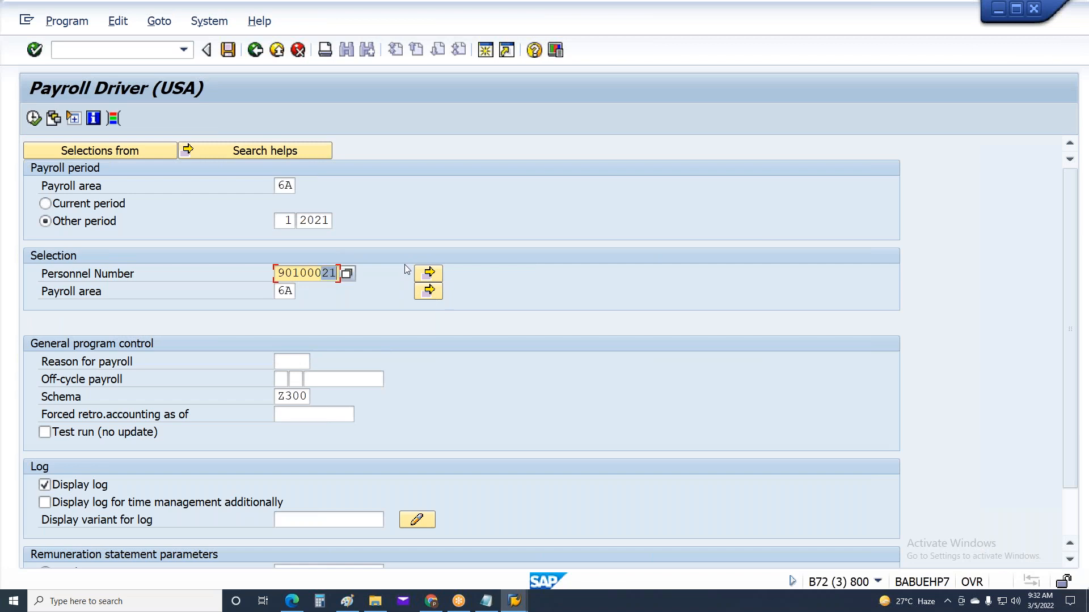
text(22)
key(Return)
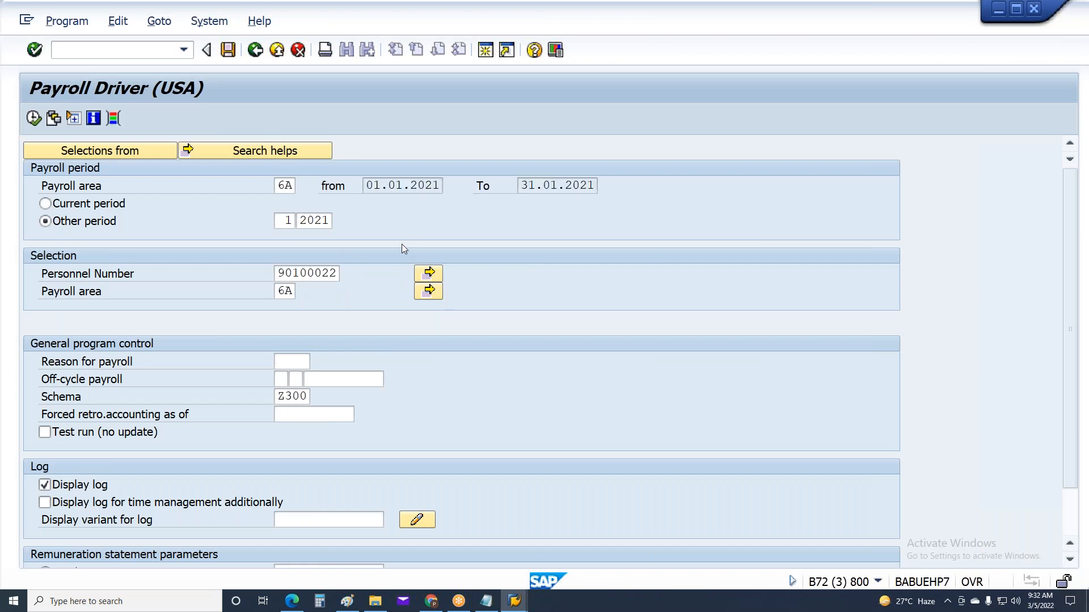
key(F8)
key(F3)
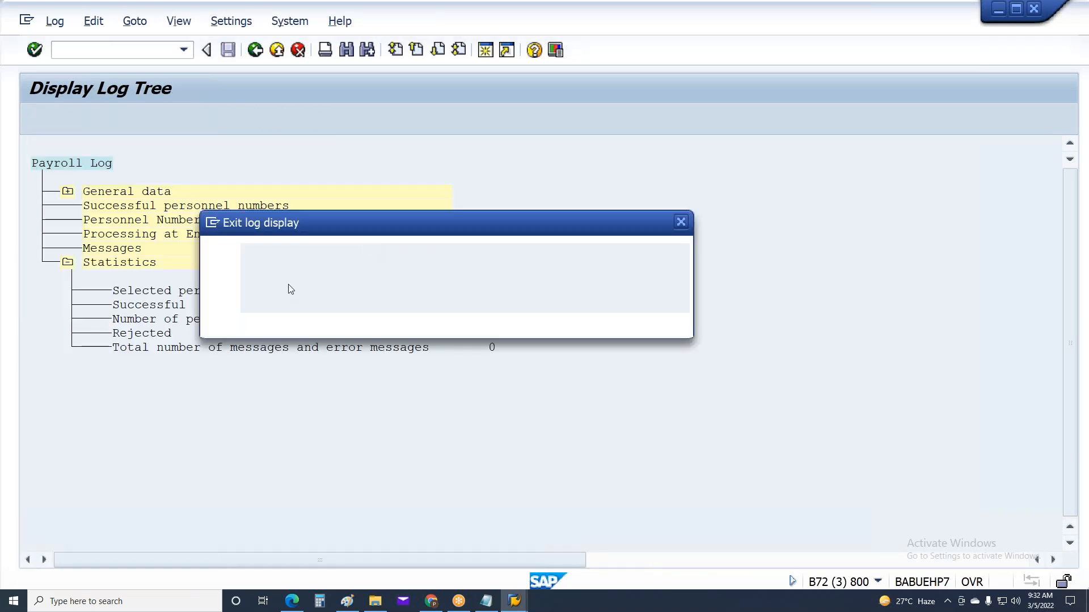
click(282, 322)
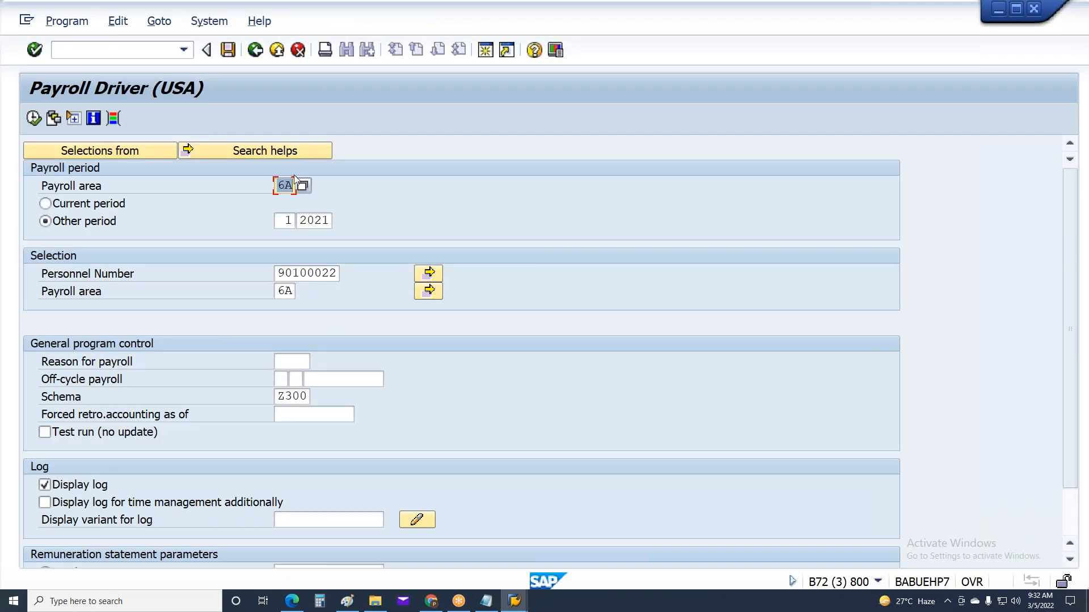
Step: Open transaction PA30 from the SAP Easy Access session, enter the payslip test employee's personnel number, and choose infotype 2010
click(515, 600)
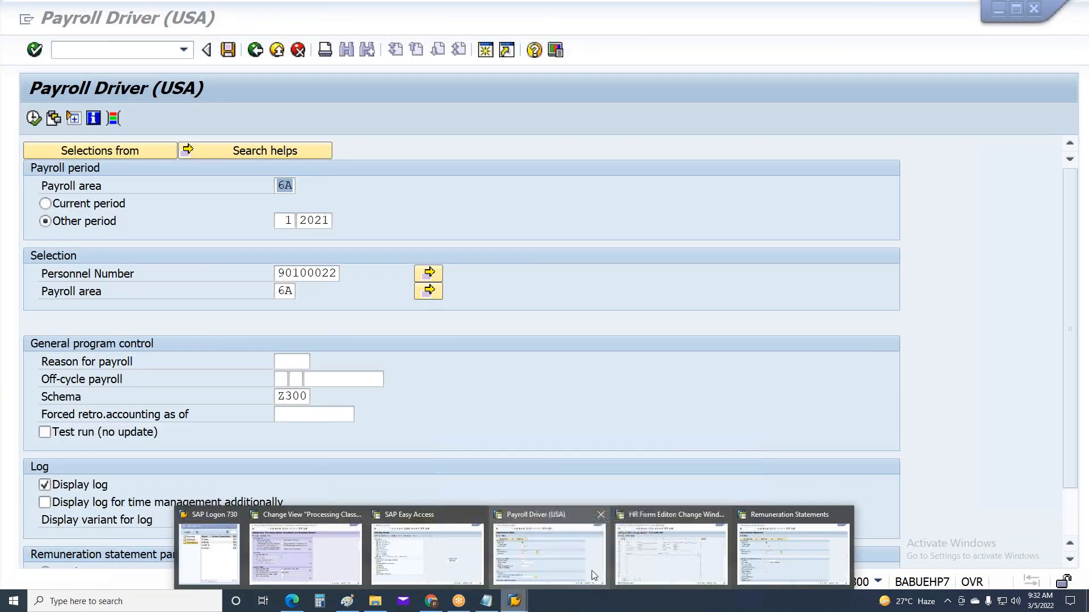
click(451, 561)
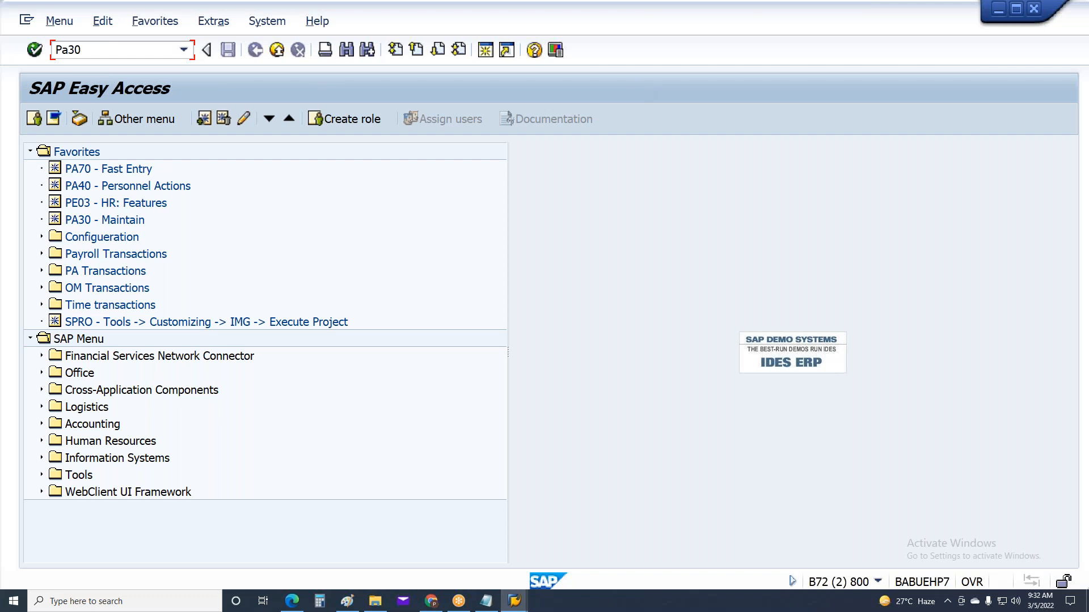
key(Return)
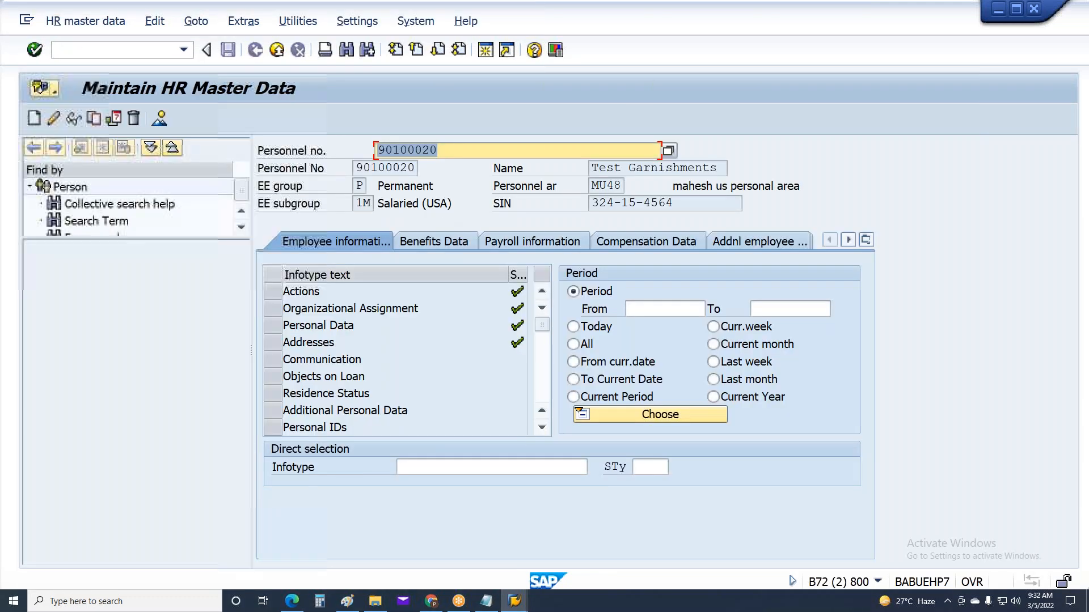
key(BackSpace)
click(432, 198)
click(455, 468)
text(2010)
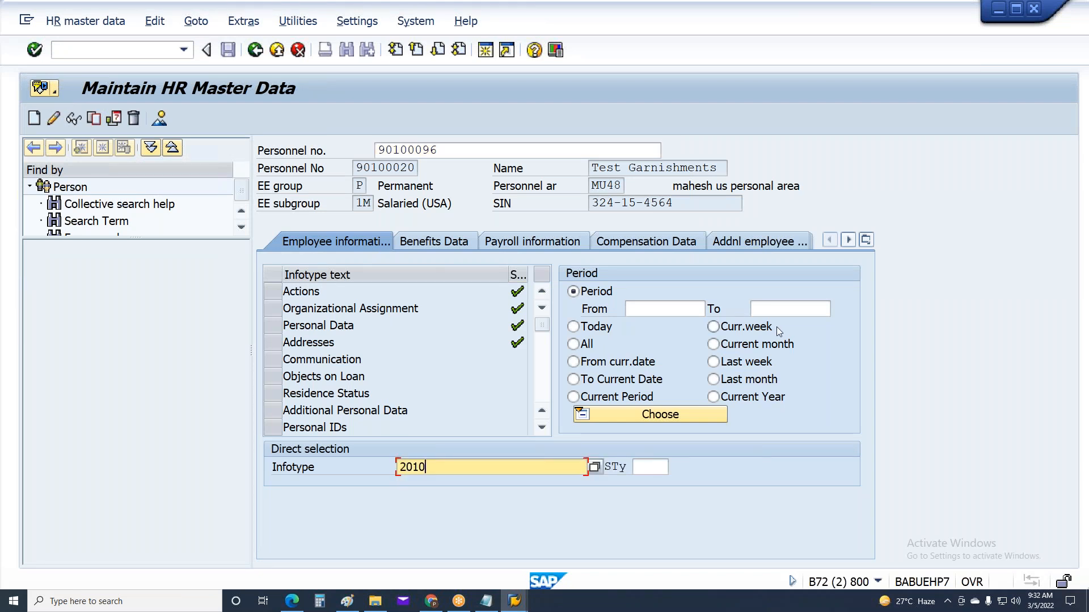
key(Return)
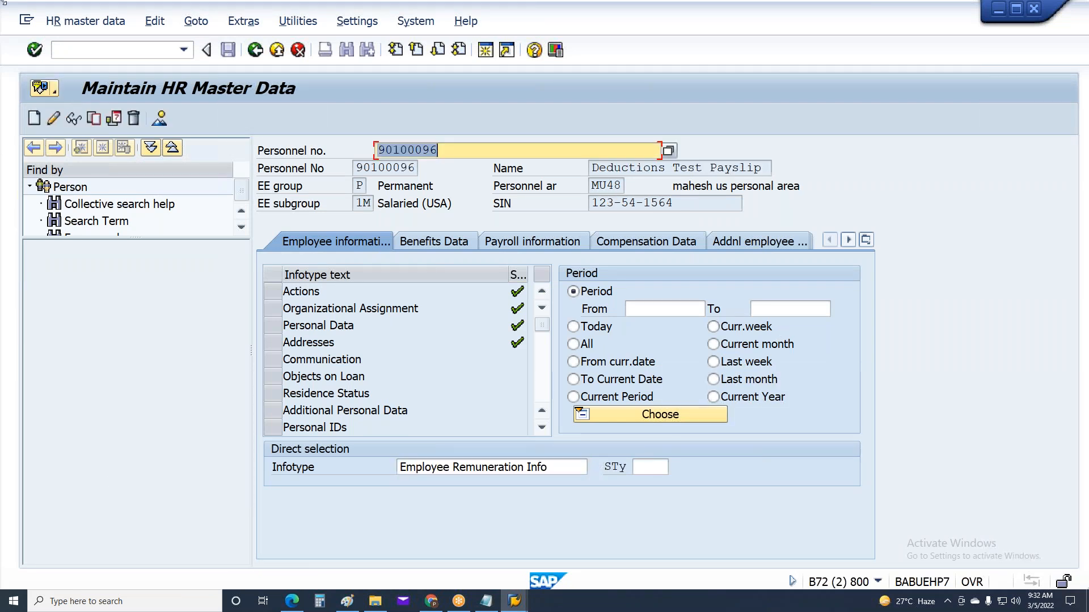
Step: Create and save an Employee Remuneration Info record dated 05.01.2021 with wage type 1T01 and number 10
click(34, 118)
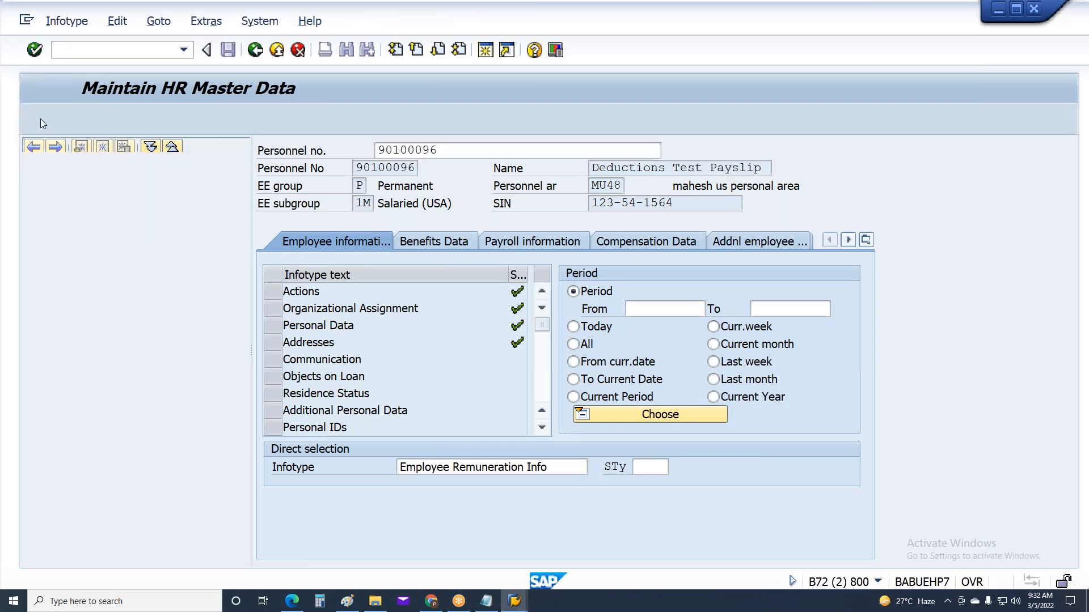
drag(358, 205, 505, 189)
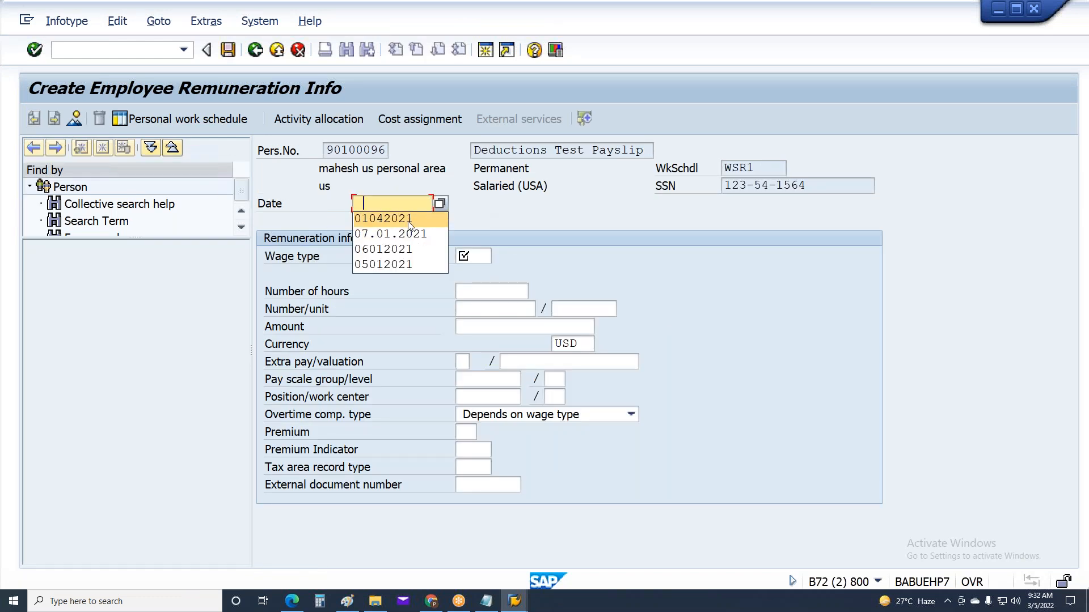
click(399, 264)
click(476, 257)
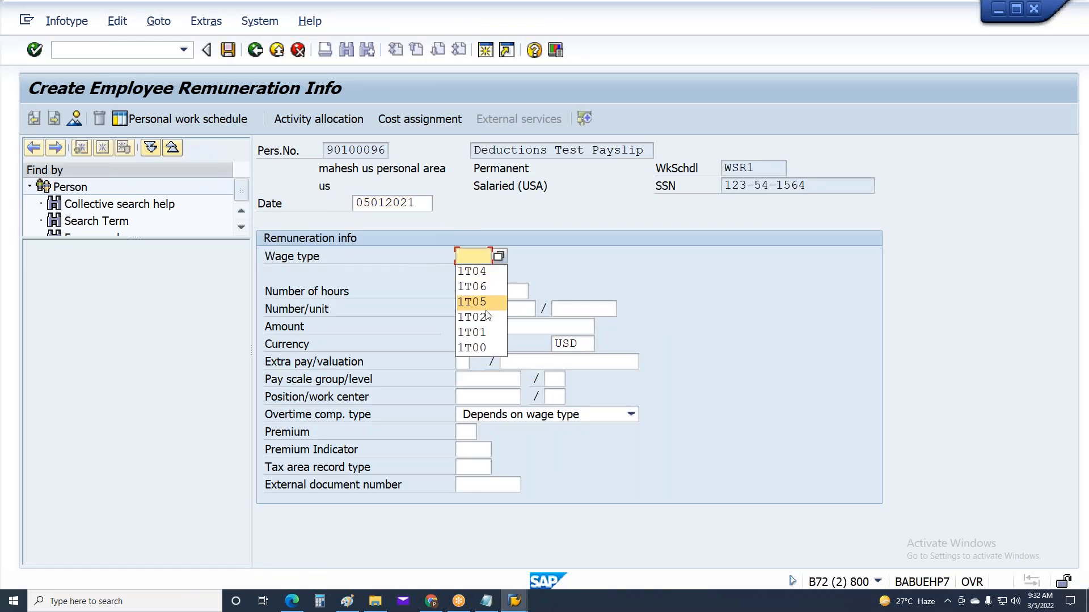
click(472, 332)
click(499, 313)
text(10)
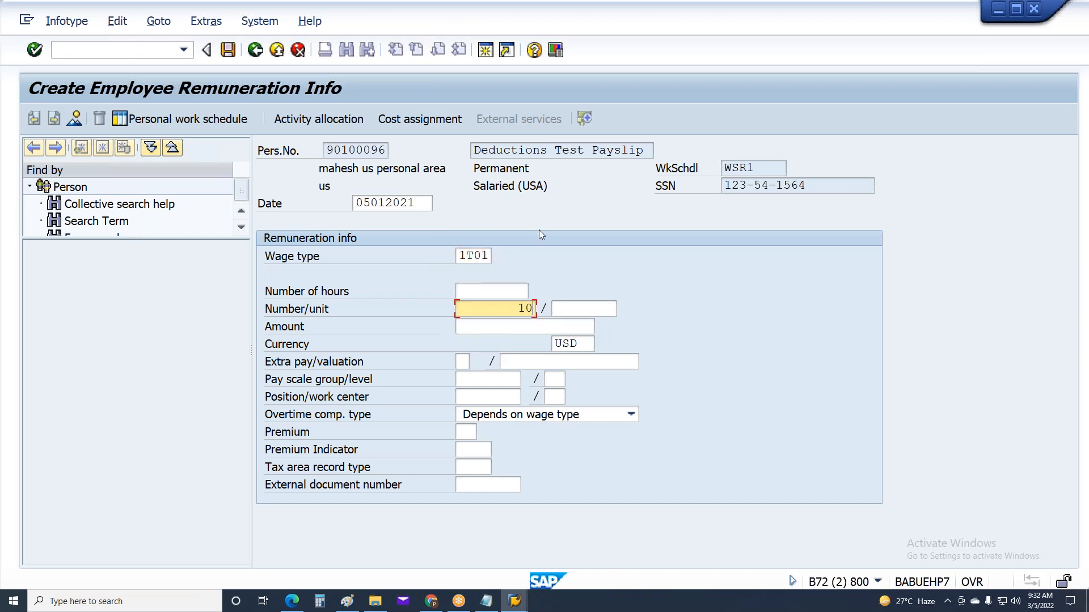
key(Return)
key(ctrl+s)
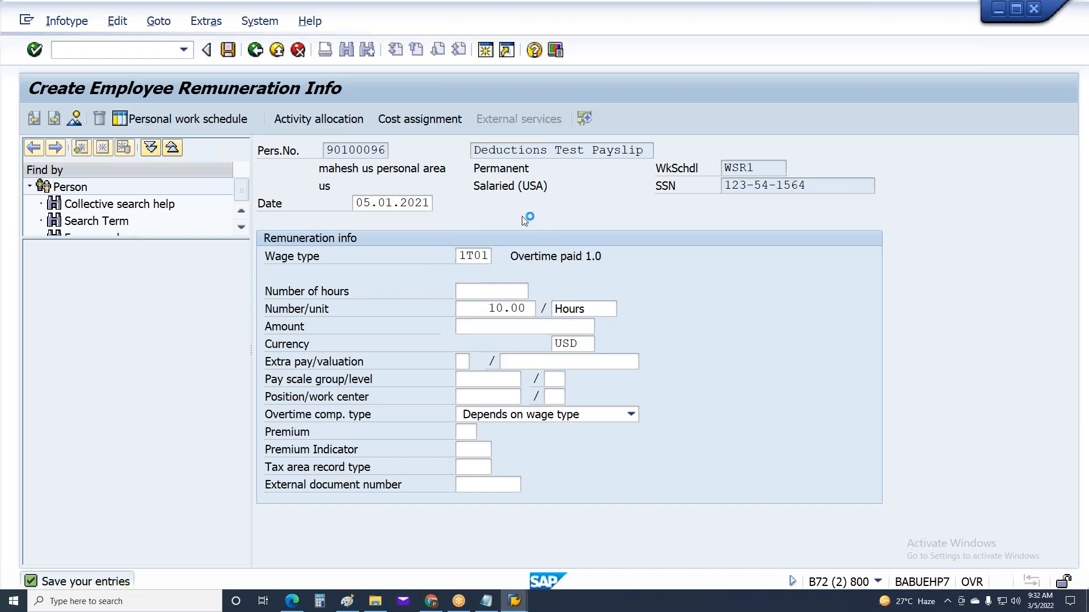
Step: Create and save a second Employee Remuneration Info record with wage type 1T02 and number 10, keeping the proposed date
click(27, 118)
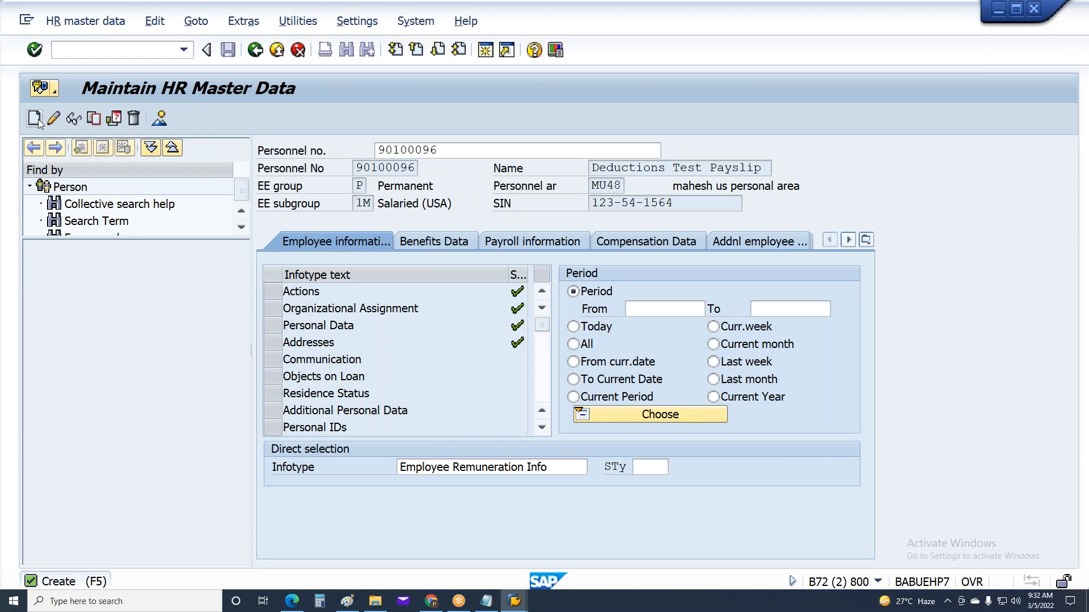
click(488, 261)
click(485, 273)
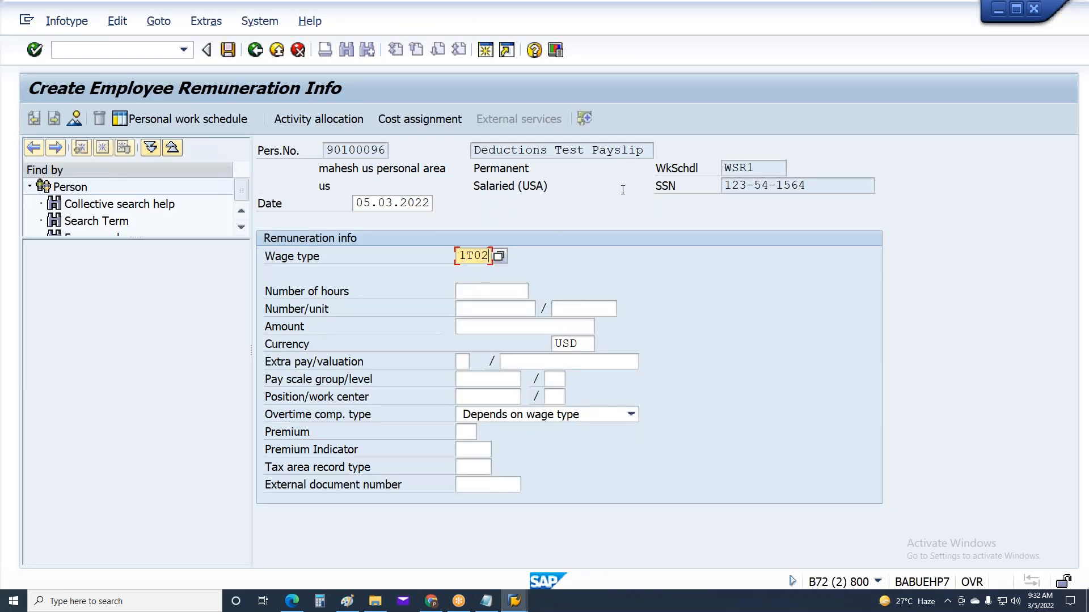
key(Return)
click(502, 307)
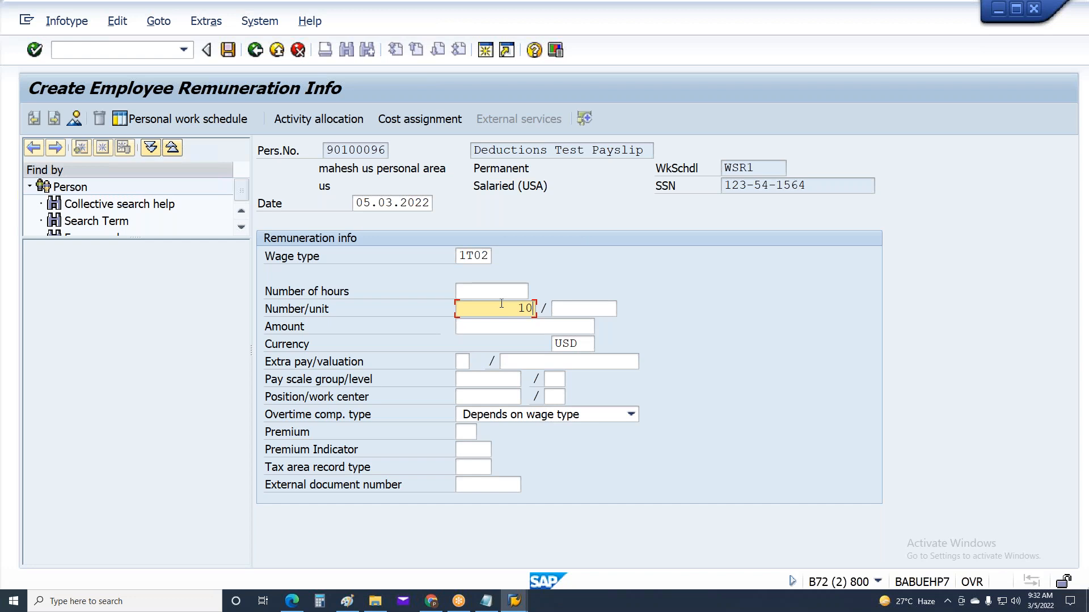
key(Return)
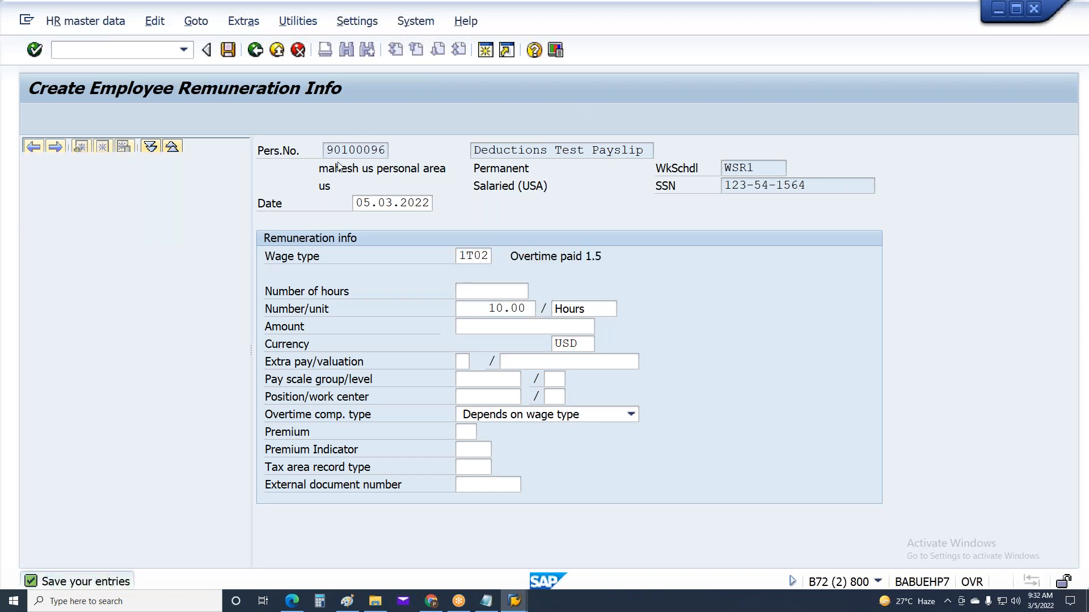
key(ctrl+s)
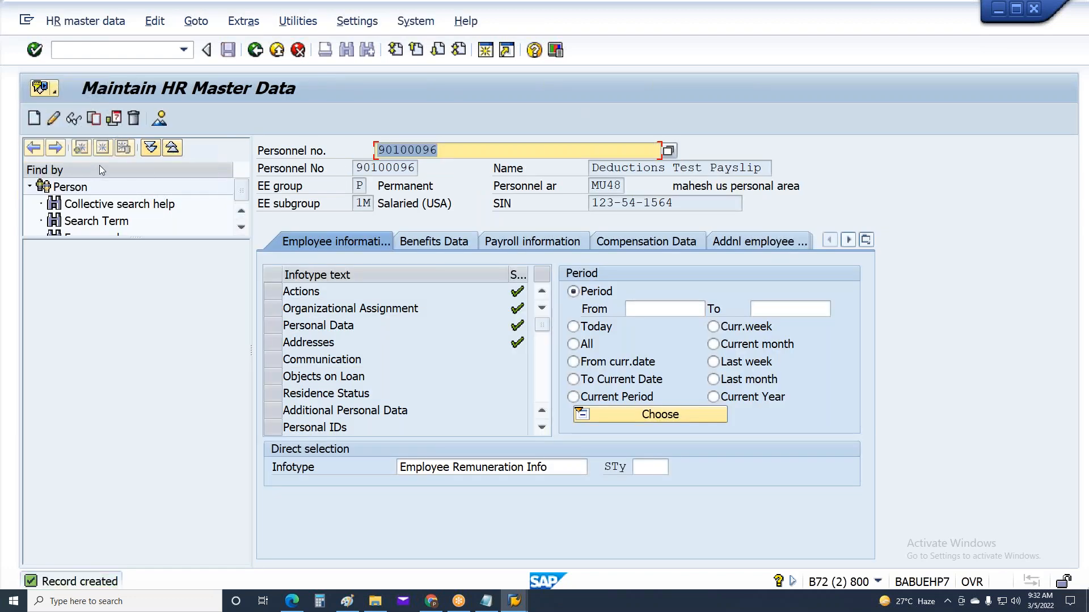
Step: Create and save an Employee Remuneration Info record dated 05.01.2021 with wage type 1T03 and number 10
click(34, 119)
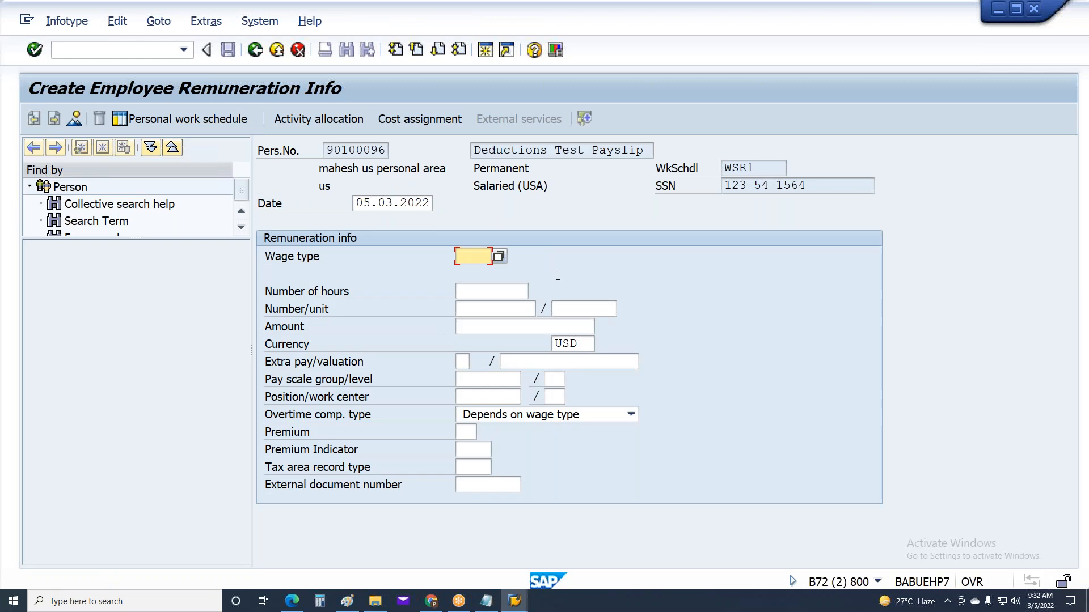
click(483, 260)
click(483, 273)
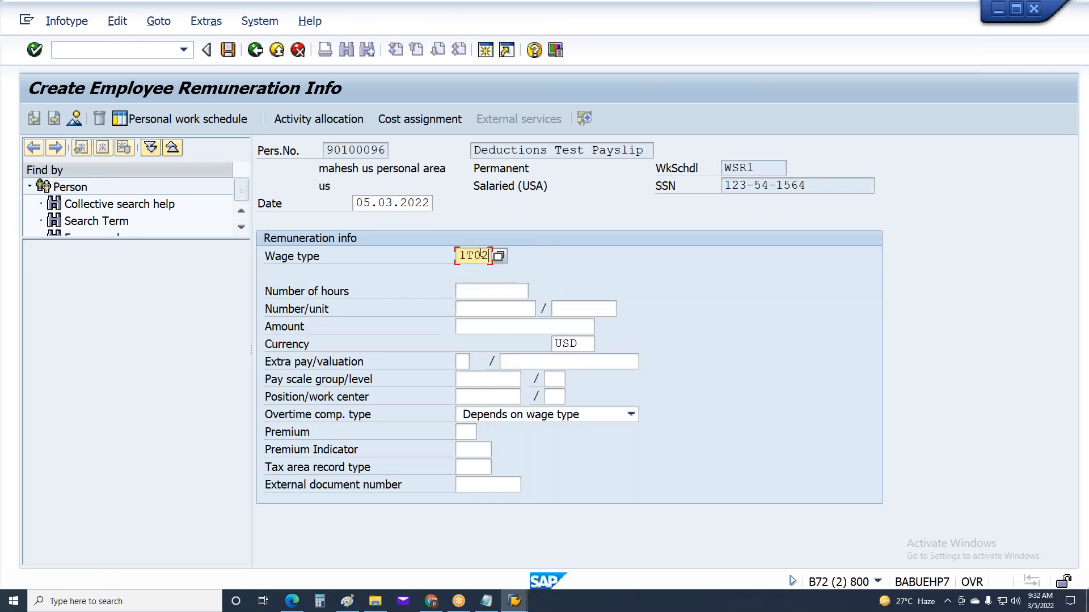
text(4)
key(BackSpace)
text(3)
drag(357, 203, 430, 207)
key(BackSpace)
click(403, 220)
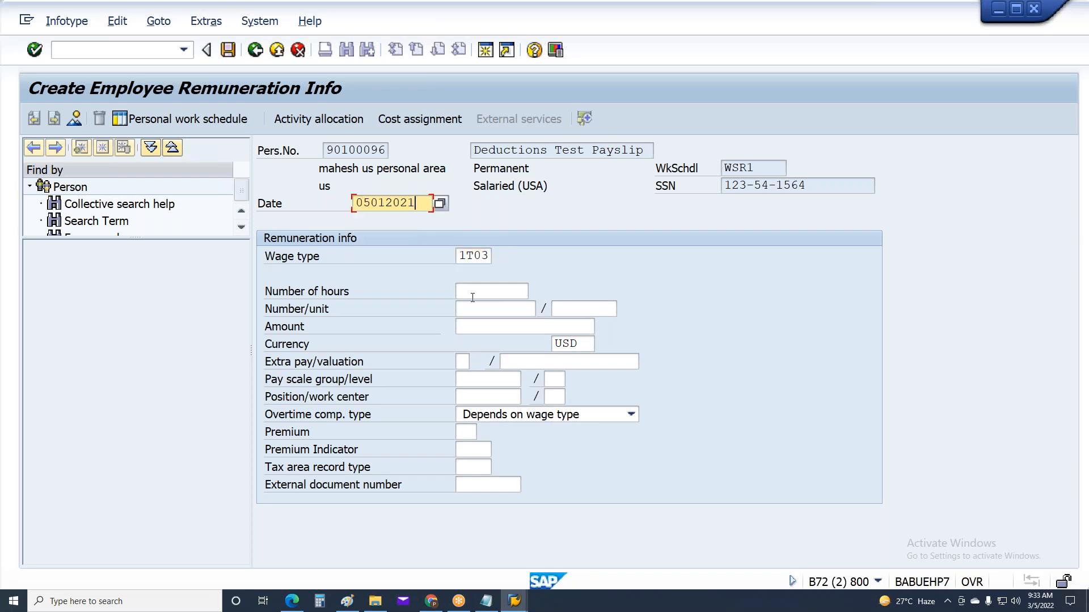
click(526, 313)
key(Return)
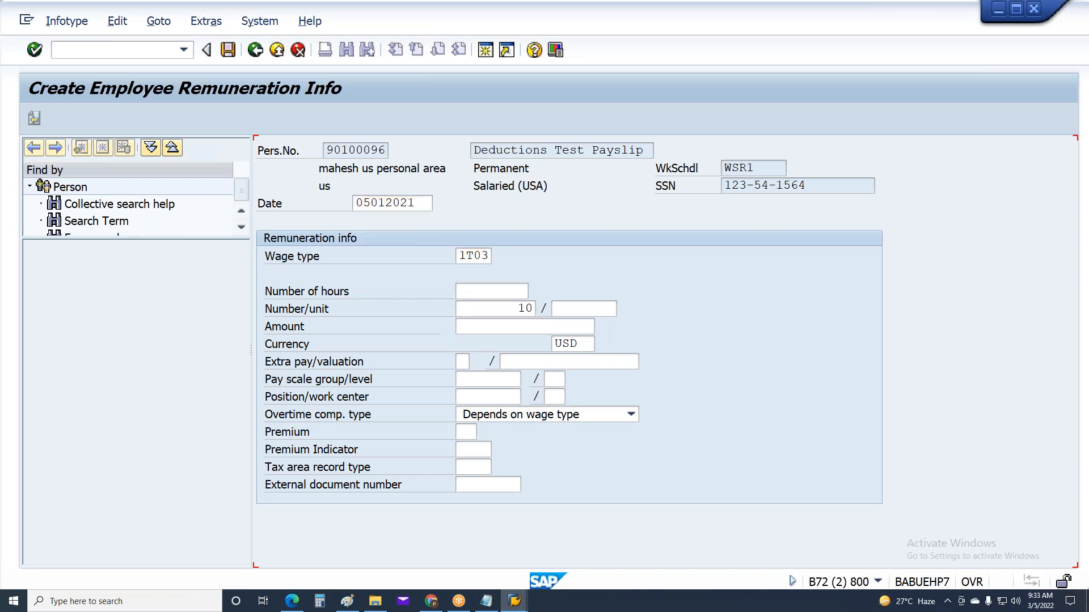
key(ctrl+s)
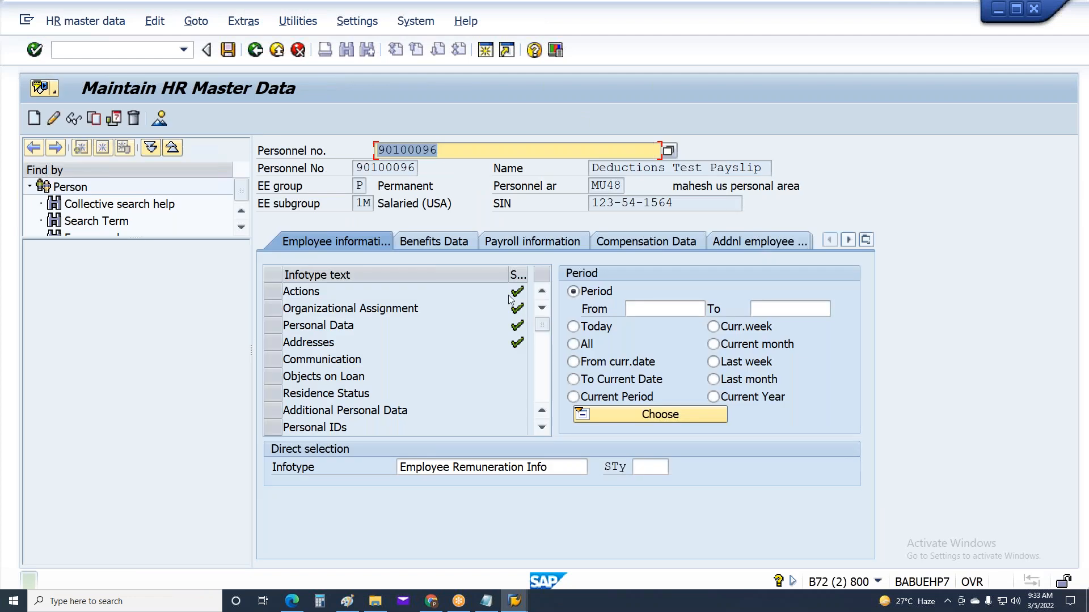
Step: Create and save an Employee Remuneration Info record dated 05.01.2021 with wage type 1T04 and number 10
click(36, 118)
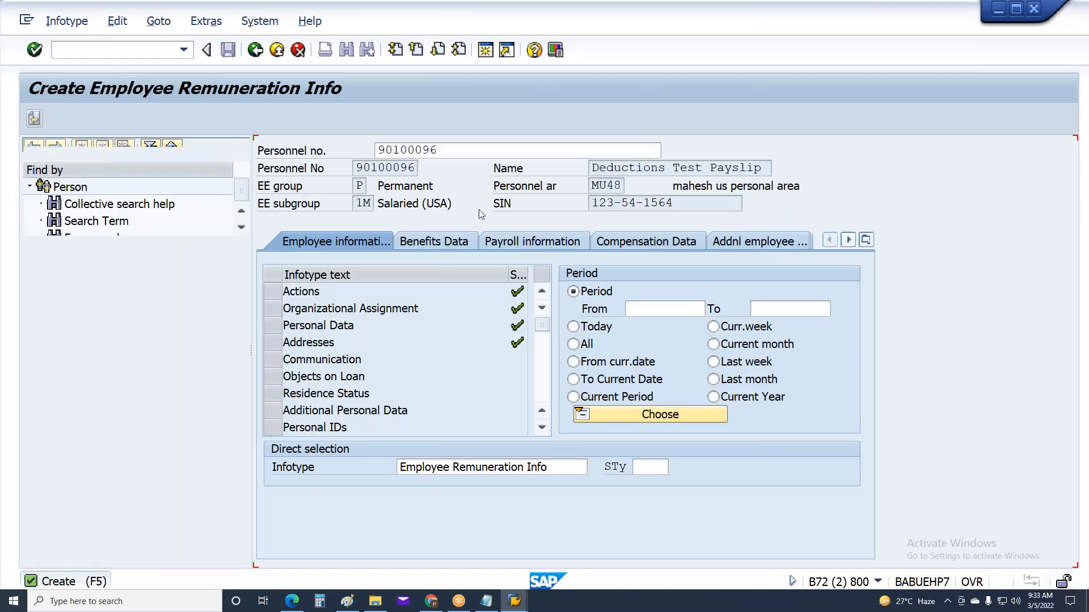
text(1T03)
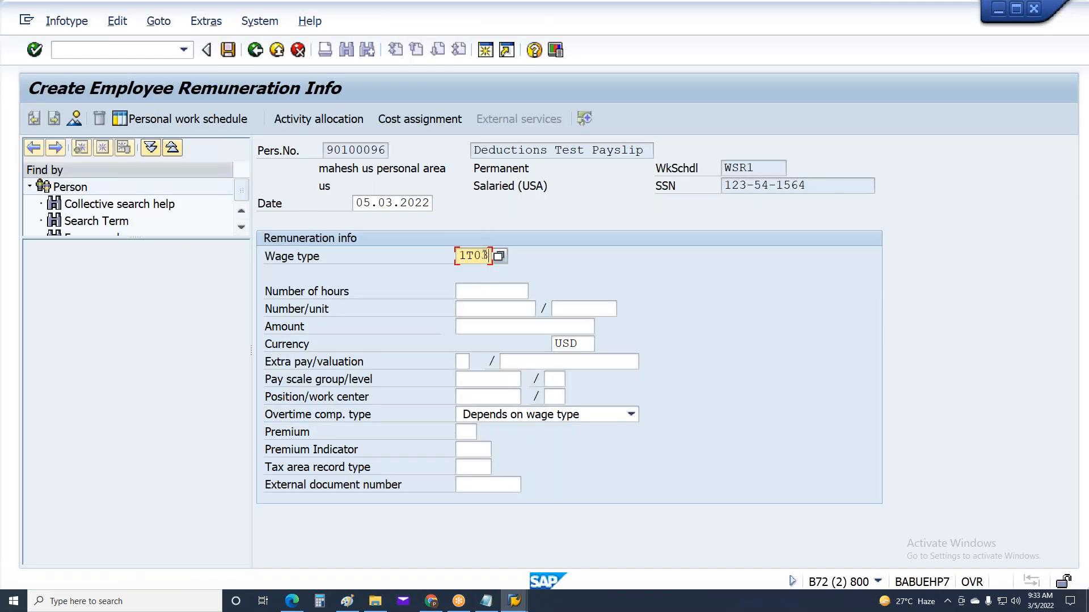
double_click(360, 203)
text(05012021)
click(514, 313)
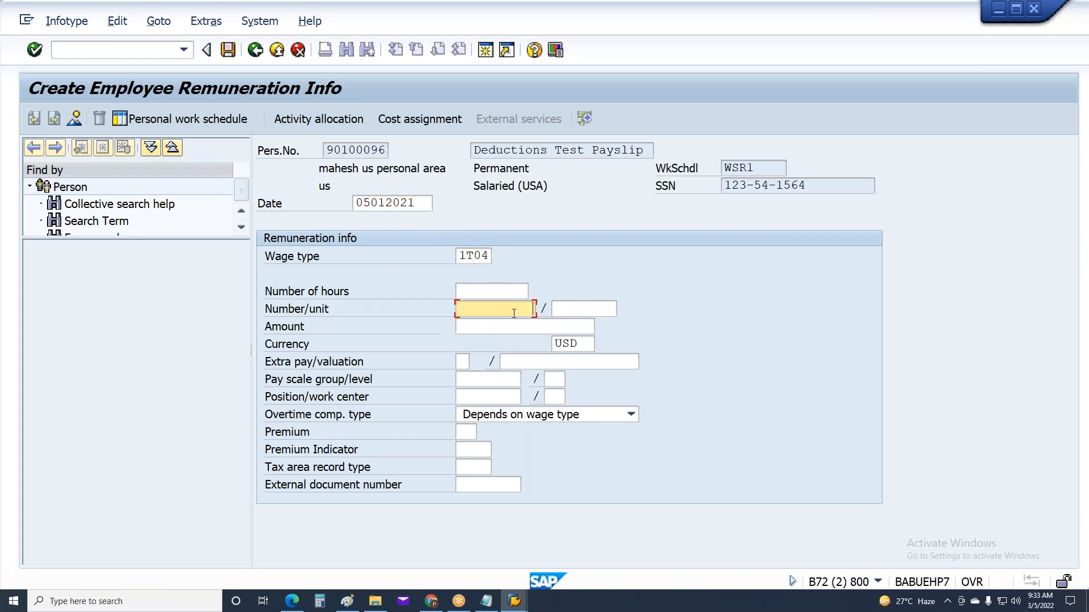
text(10)
key(Return)
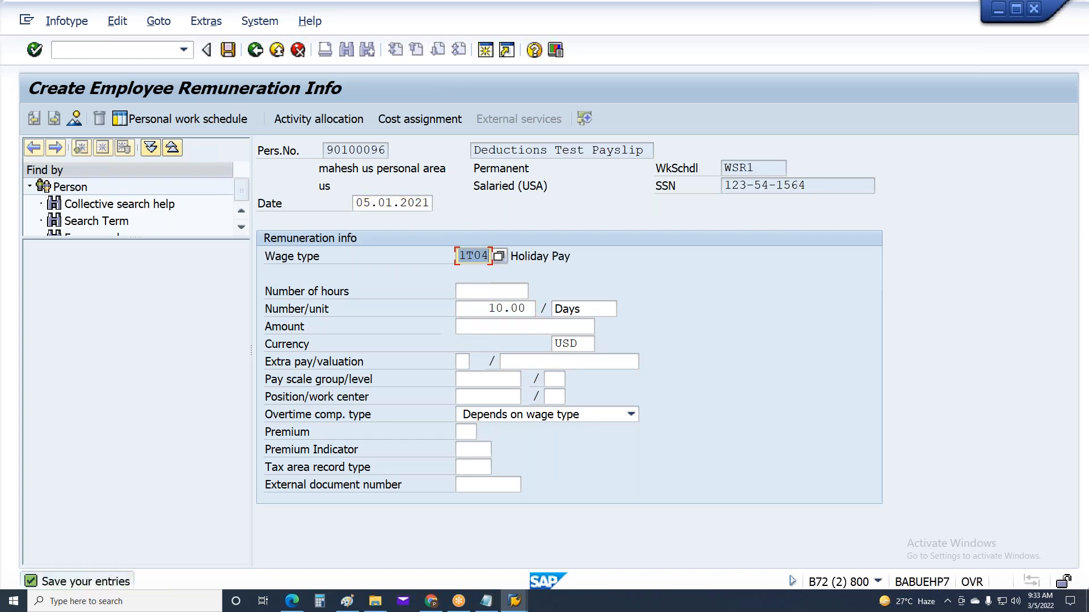
key(ctrl+s)
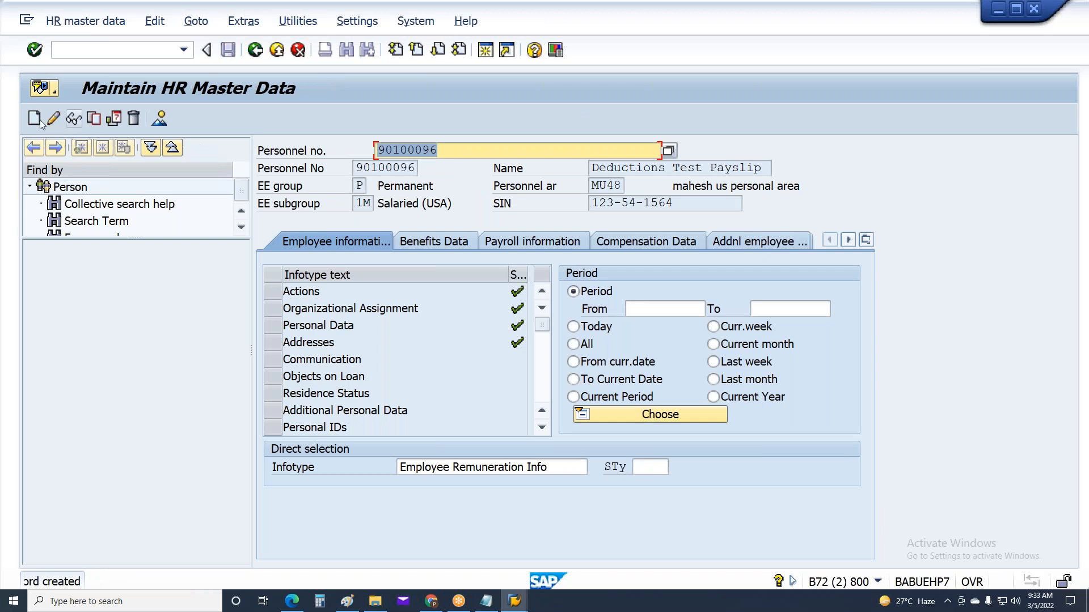
Step: Create and save an Employee Remuneration Info record dated 05.01.2021 with wage type 1T05 and number 10
click(35, 118)
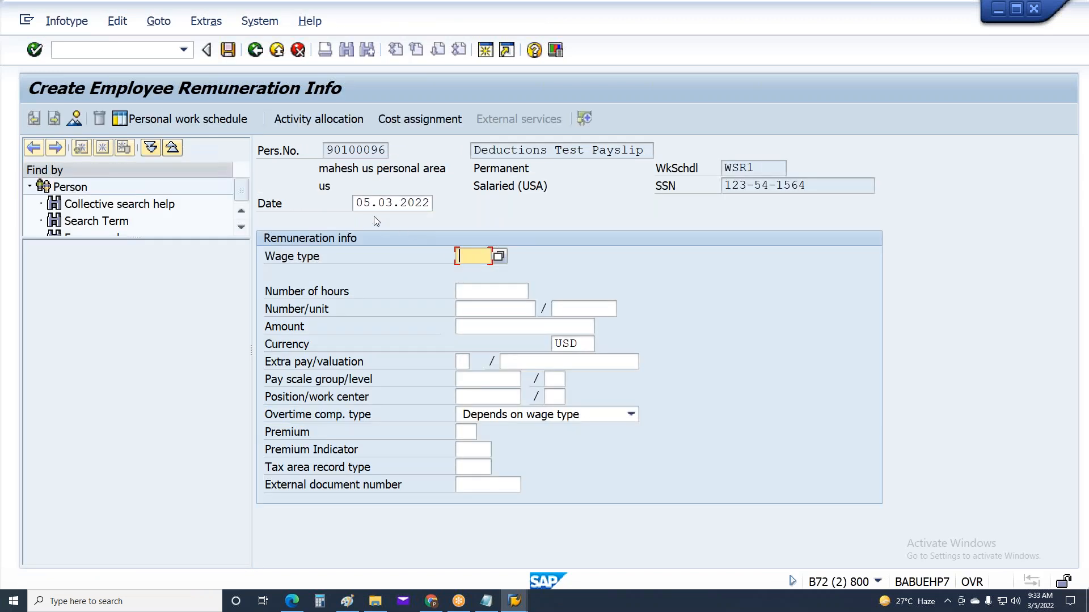
click(359, 203)
click(418, 220)
click(474, 256)
click(477, 272)
text(5)
key(Return)
click(501, 314)
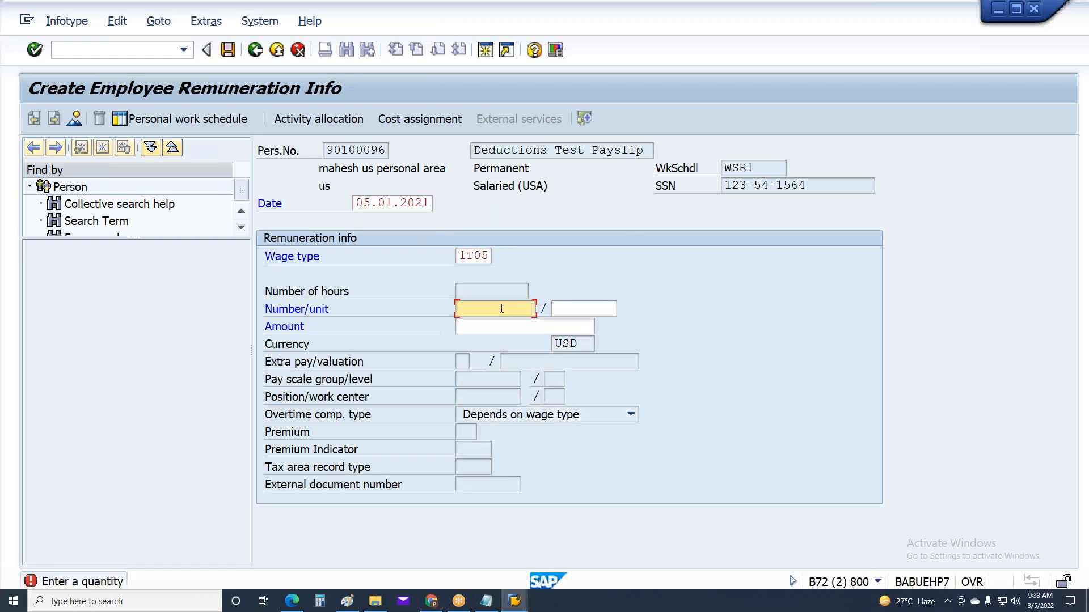
key(Return)
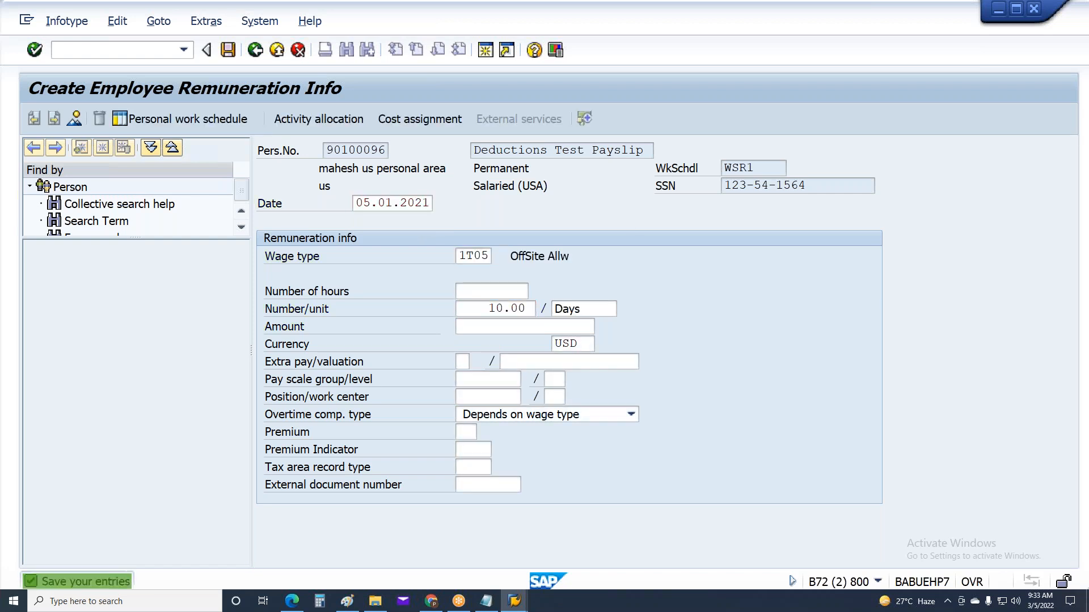
key(ctrl+s)
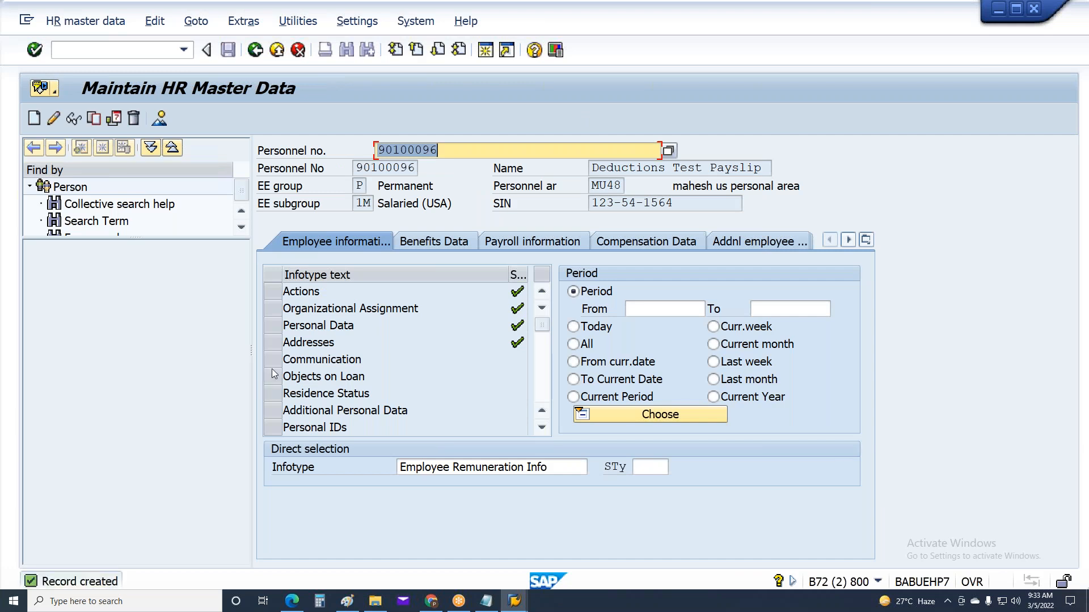
Step: Leave HR master data and run the USA payroll driver for period 01/2021 with the payslip test employee's personnel number and schema Z300
key(F3)
mouse_move(514, 600)
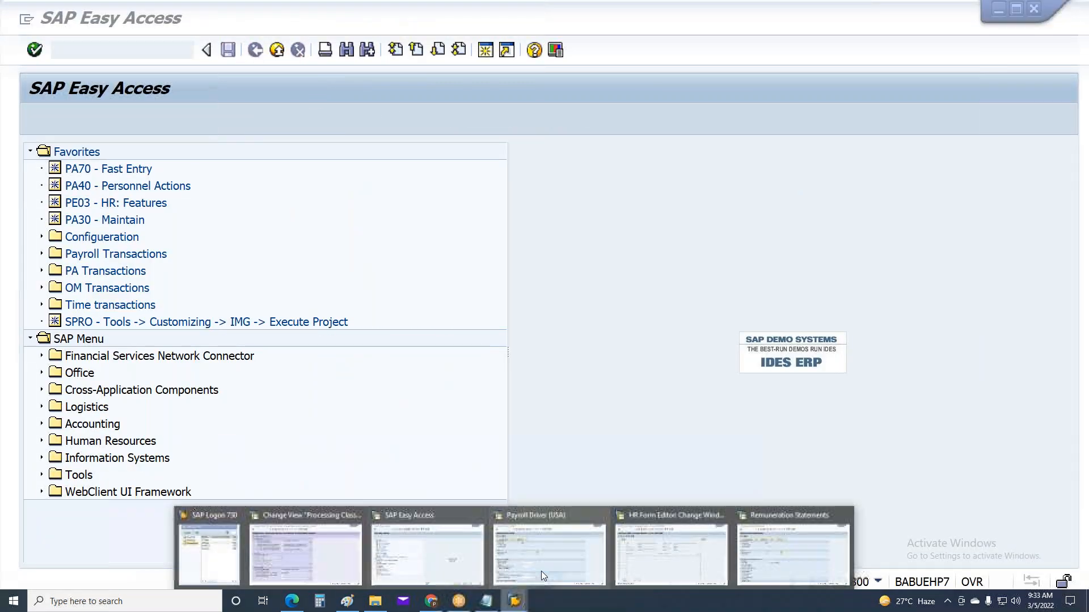
click(545, 562)
drag(277, 273, 336, 276)
key(BackSpace)
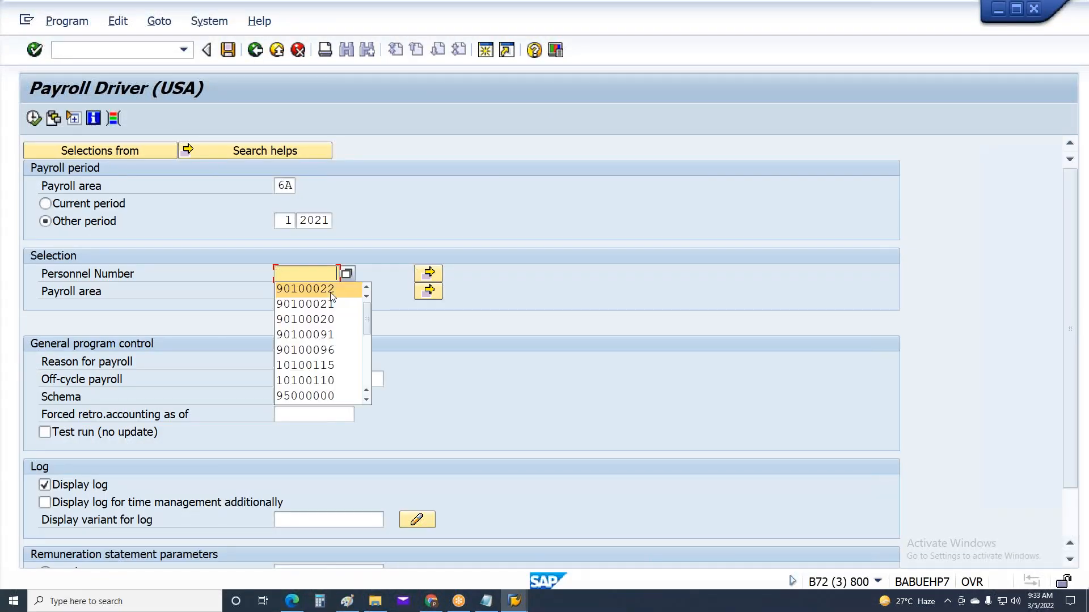
click(327, 353)
drag(307, 397, 274, 400)
key(F8)
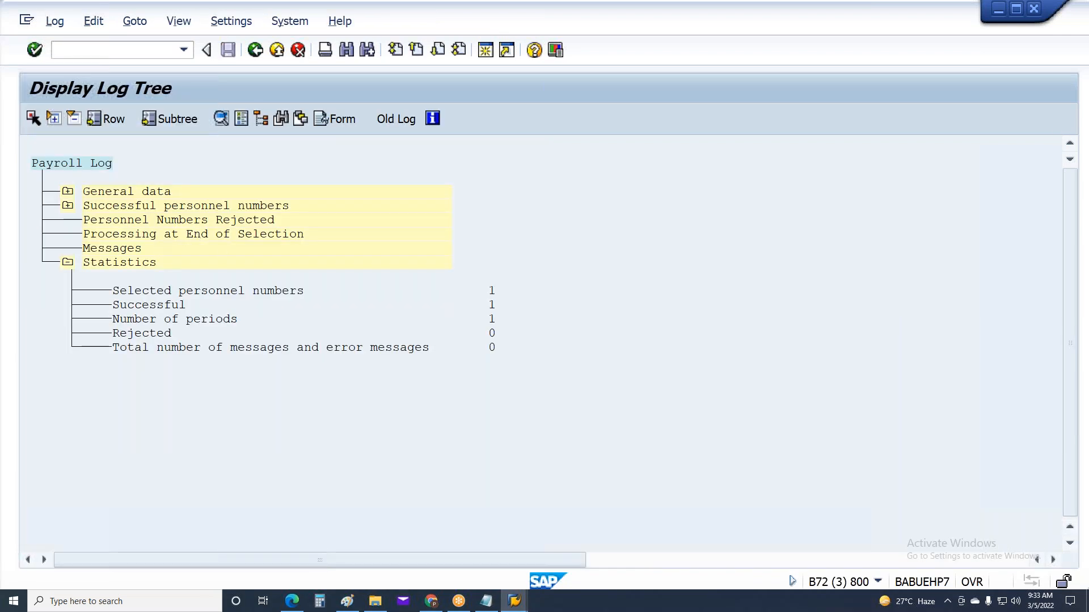
Step: Examine results table RT in the EXPRT input of Final processing USA in the payroll log, and exit the log
click(68, 206)
click(97, 234)
click(126, 262)
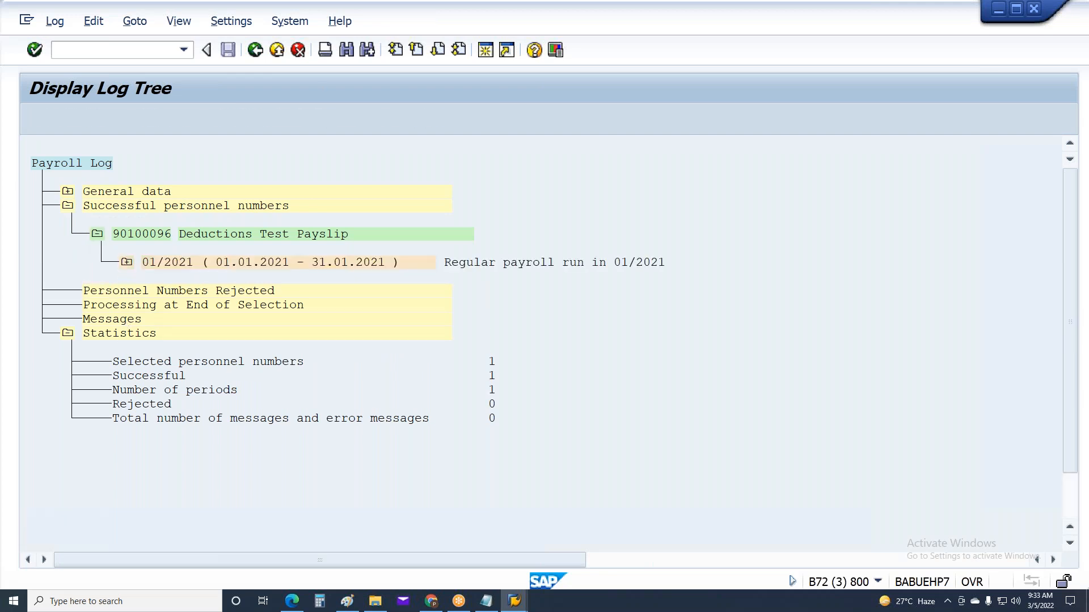
click(156, 447)
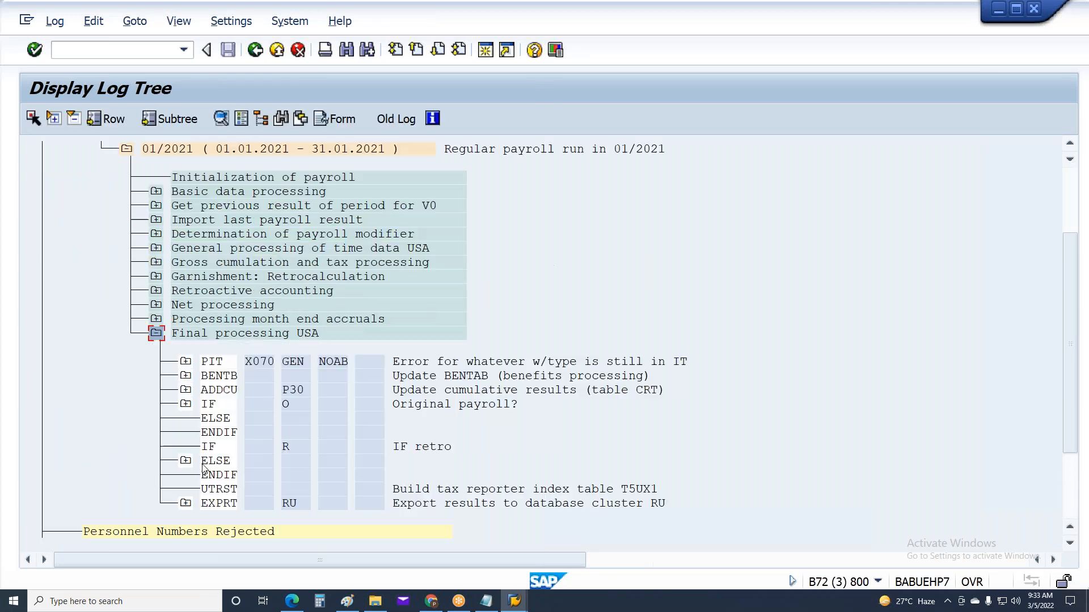
click(185, 503)
click(215, 480)
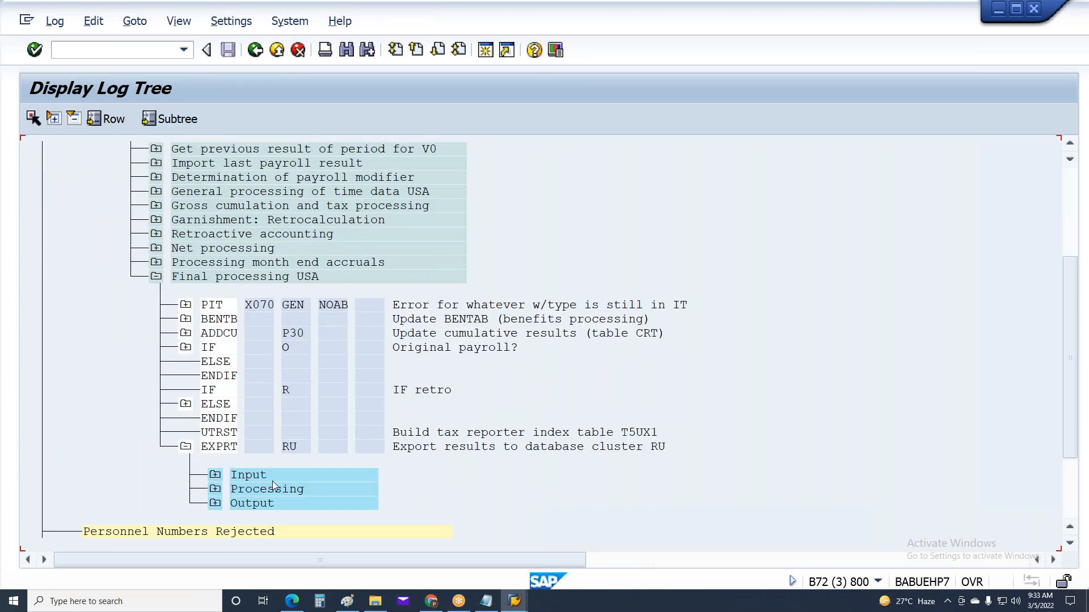
double_click(294, 192)
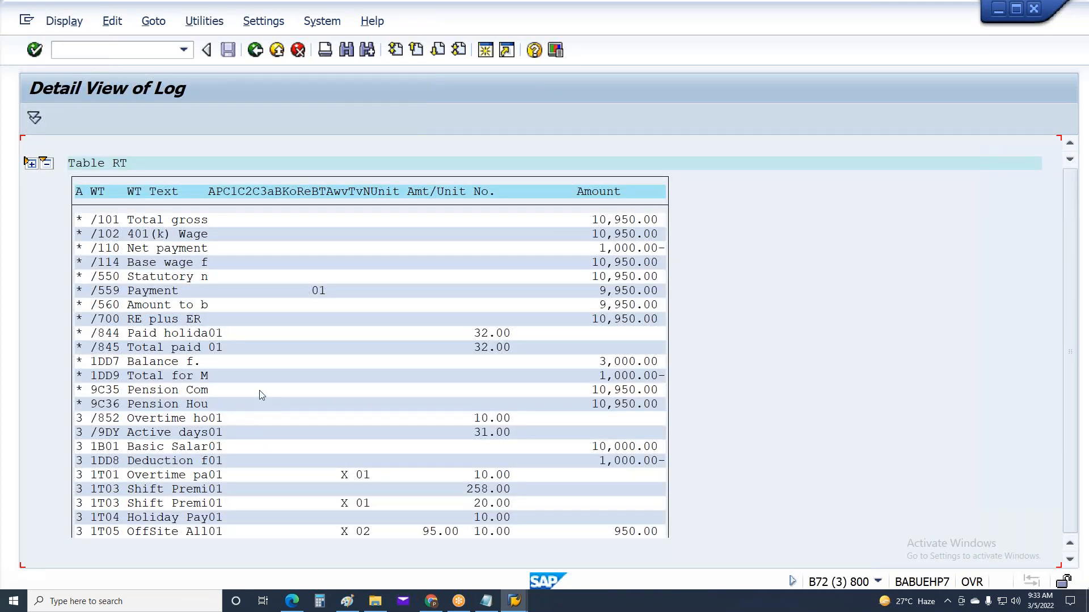
scroll(260, 390, down, 1)
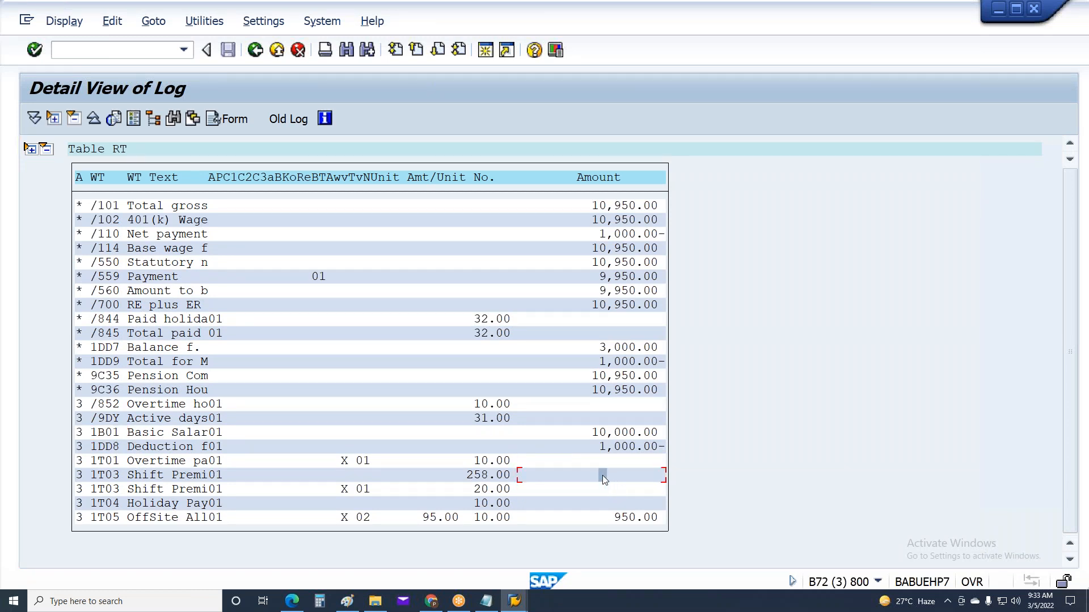
key(F3)
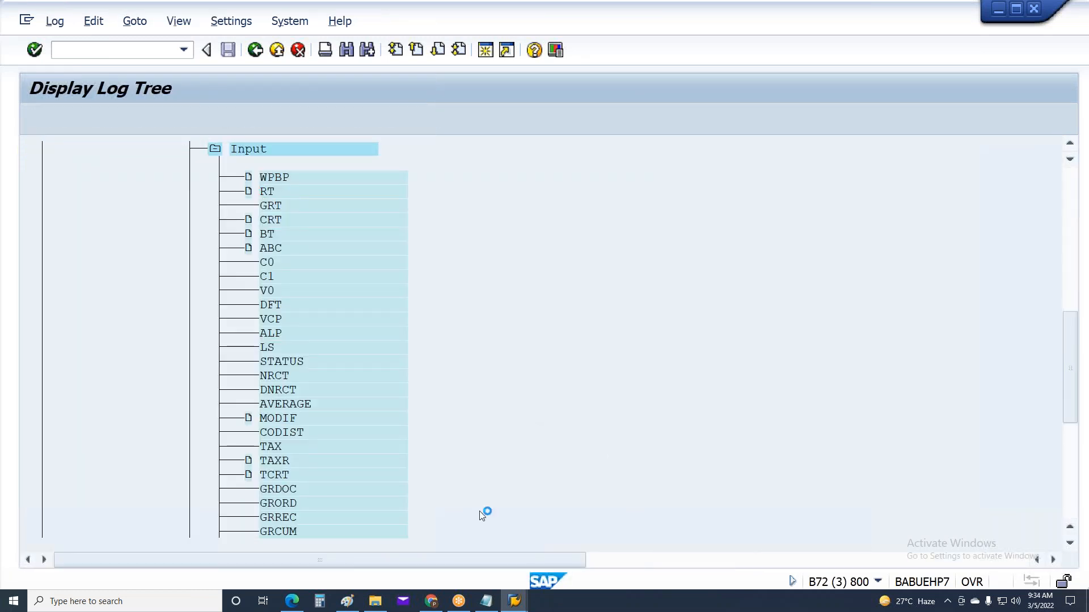
key(F3)
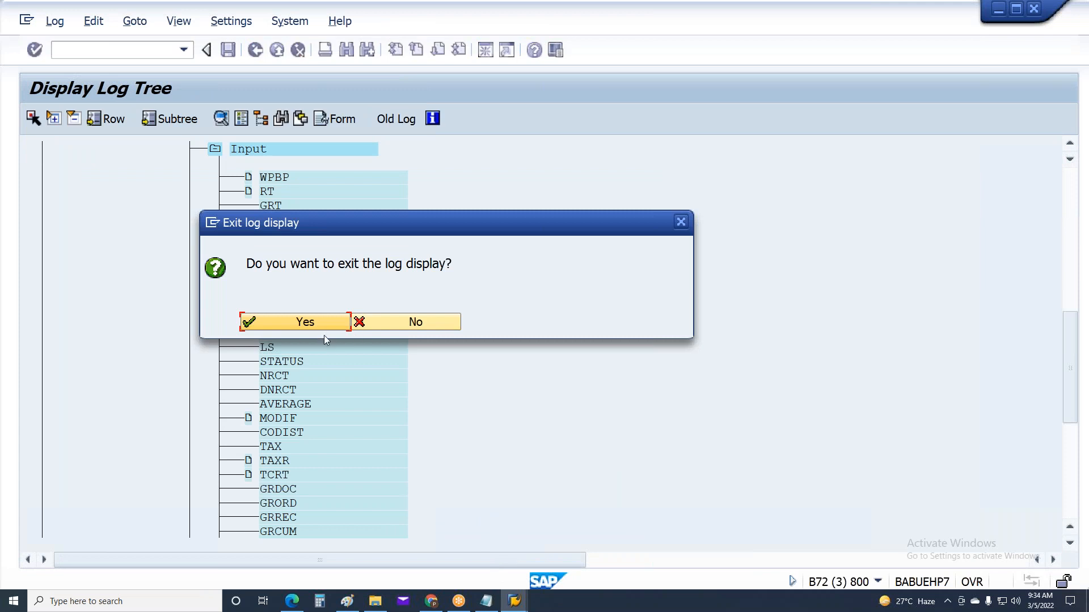
click(315, 327)
Step: Switch to the table maintenance session, change the view name's last letter to B, and open the Valuation Bases view to edit everything
mouse_move(520, 606)
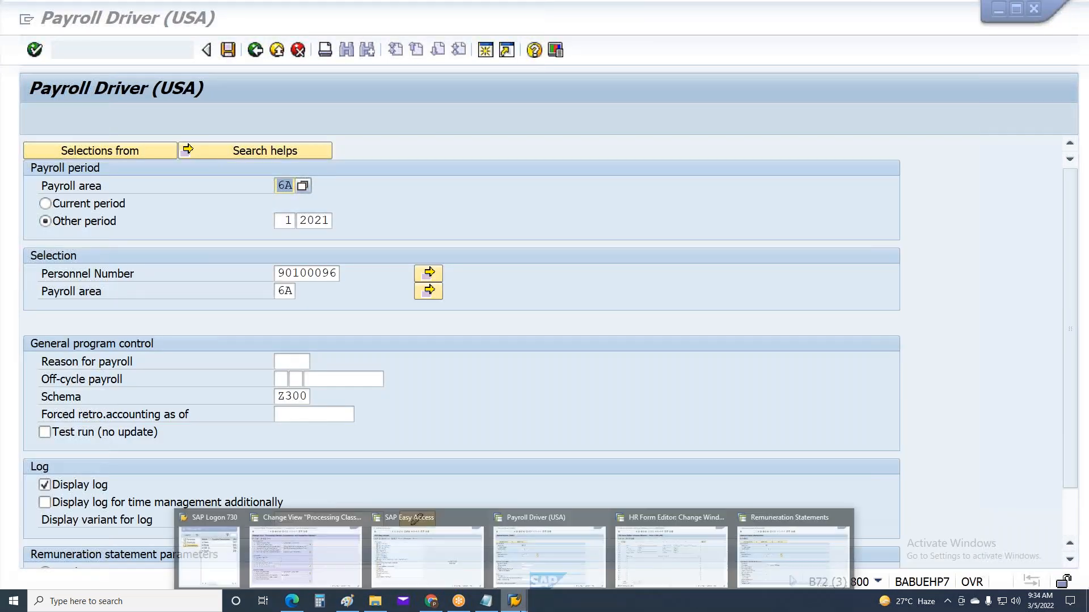
click(363, 561)
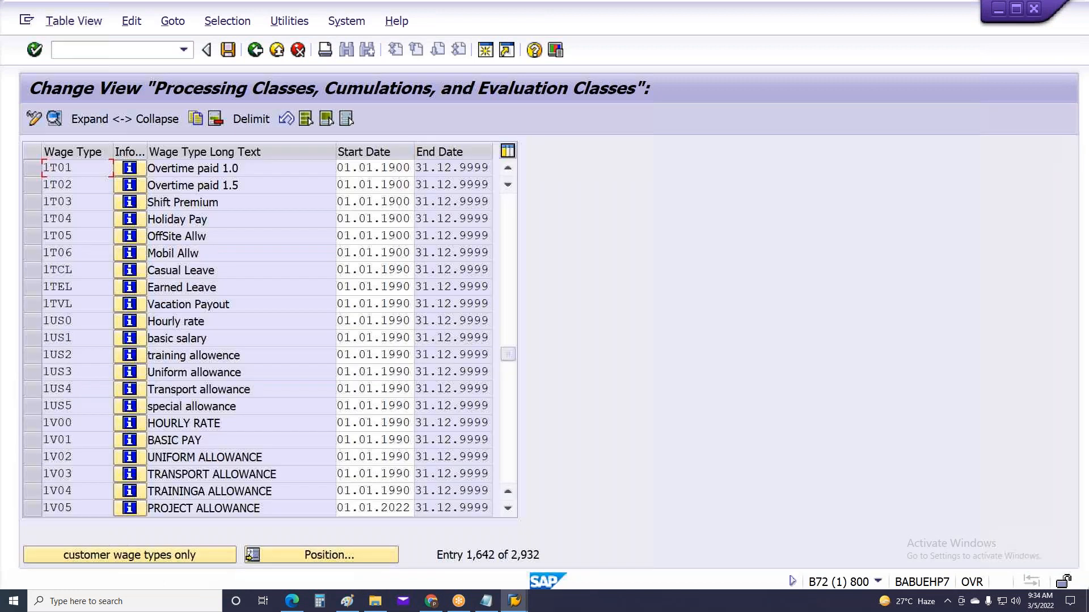
key(F3)
click(250, 184)
key(BackSpace)
text(b)
key(Return)
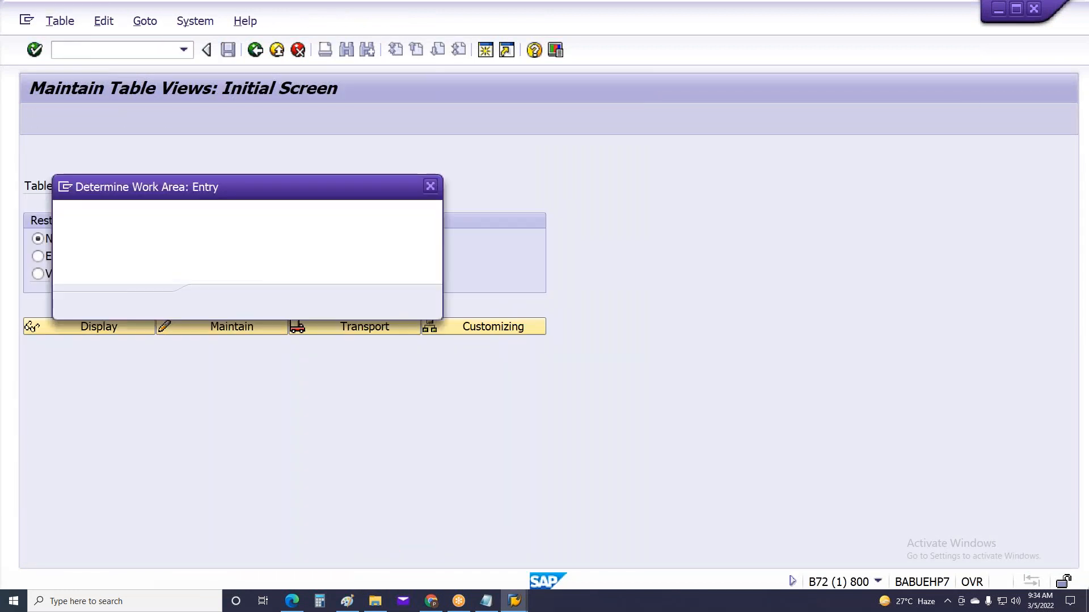
key(Return)
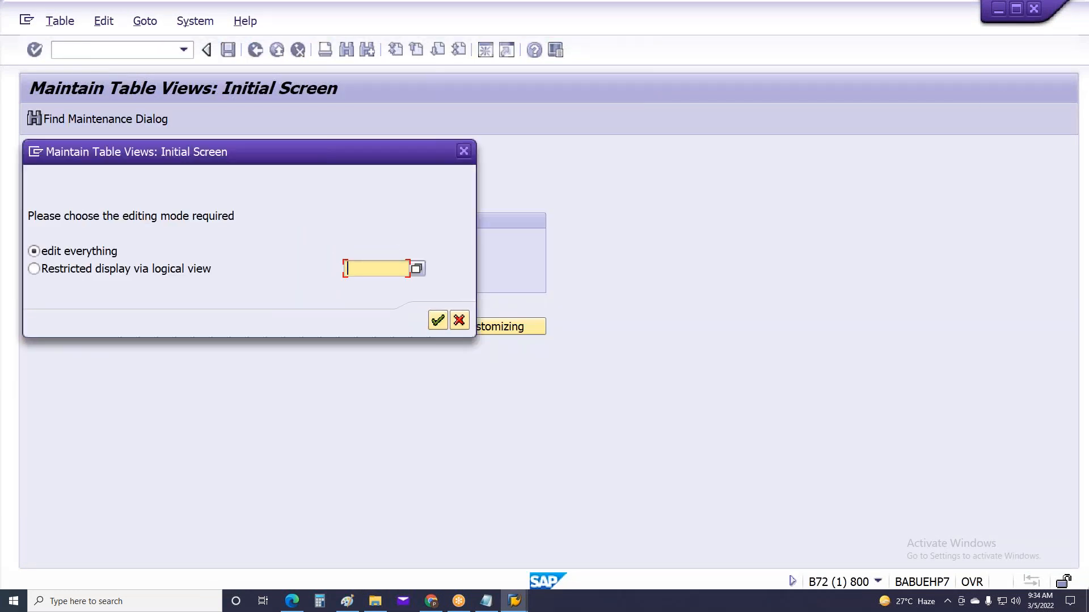
key(Return)
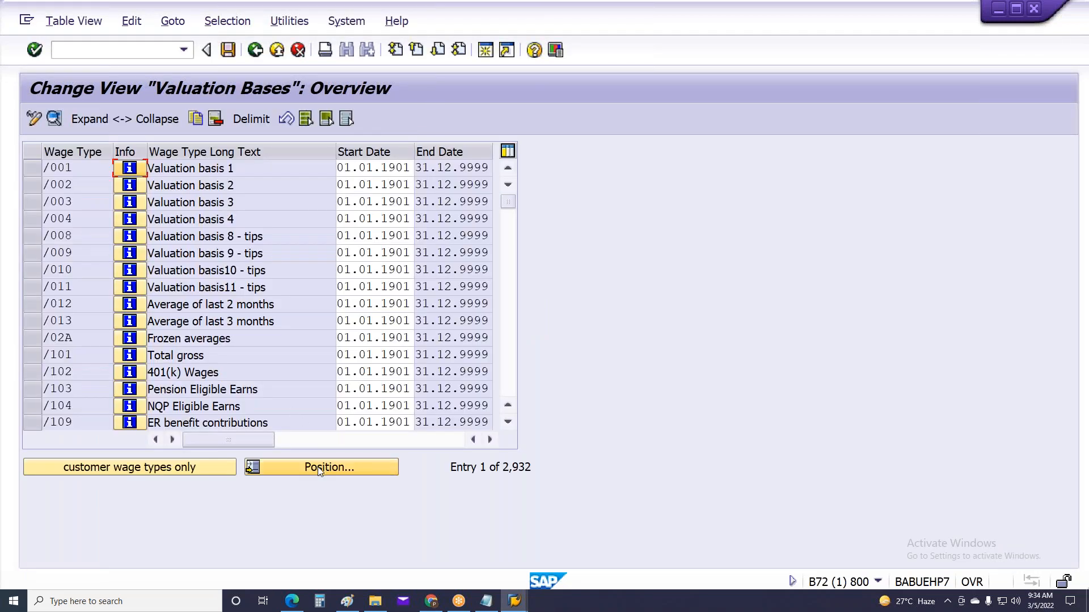
Step: Position the Valuation Bases list at wage type 1B0, check the details of Basic Salary 1B01, and leave the view
click(320, 471)
text(1b0)
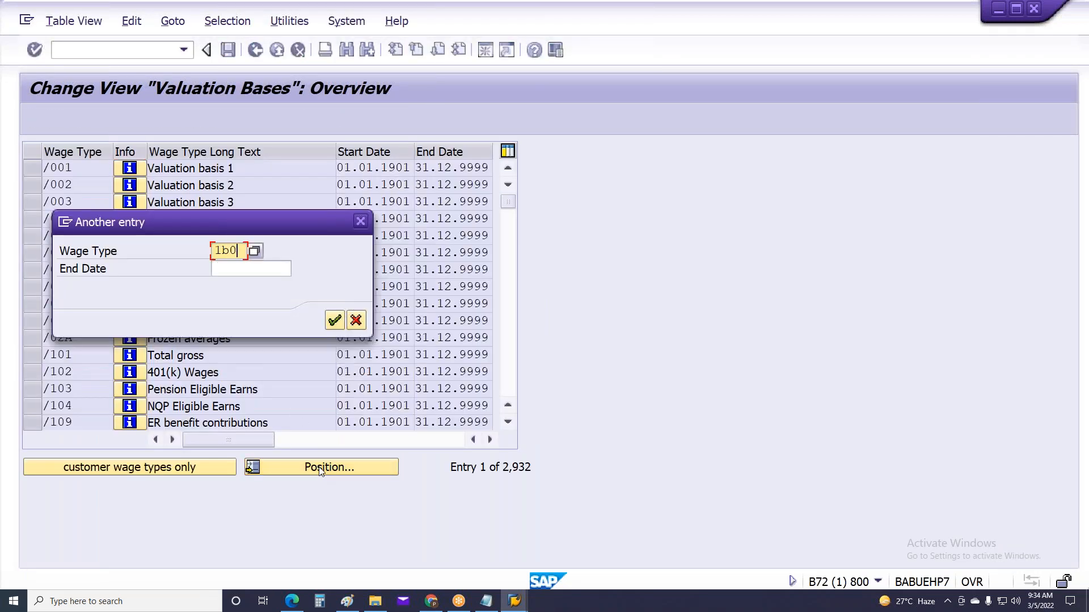
key(Return)
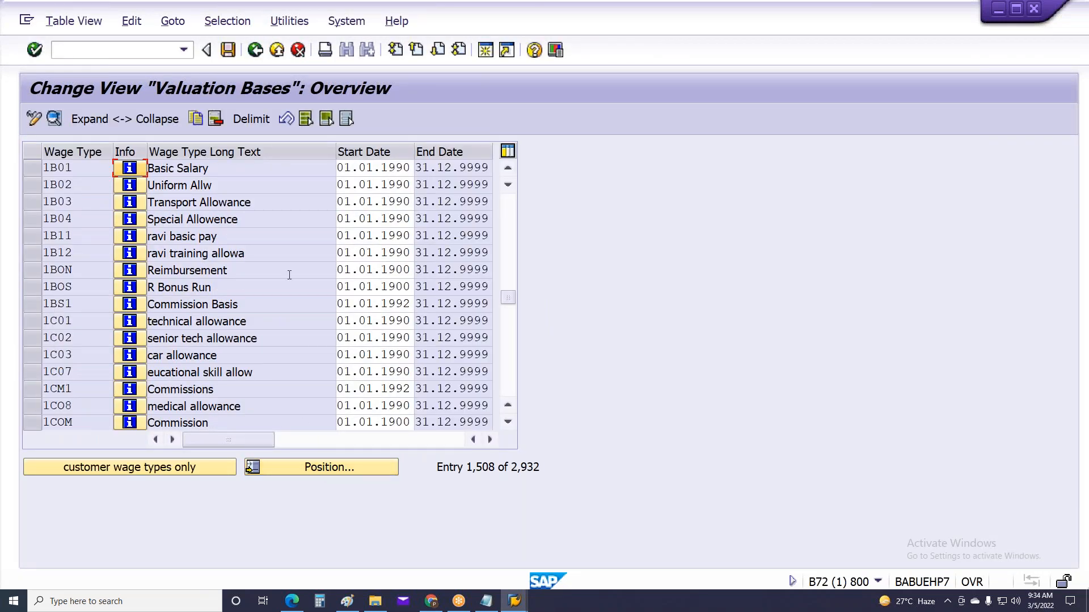
key(alt+Tab)
key(alt+Tab)
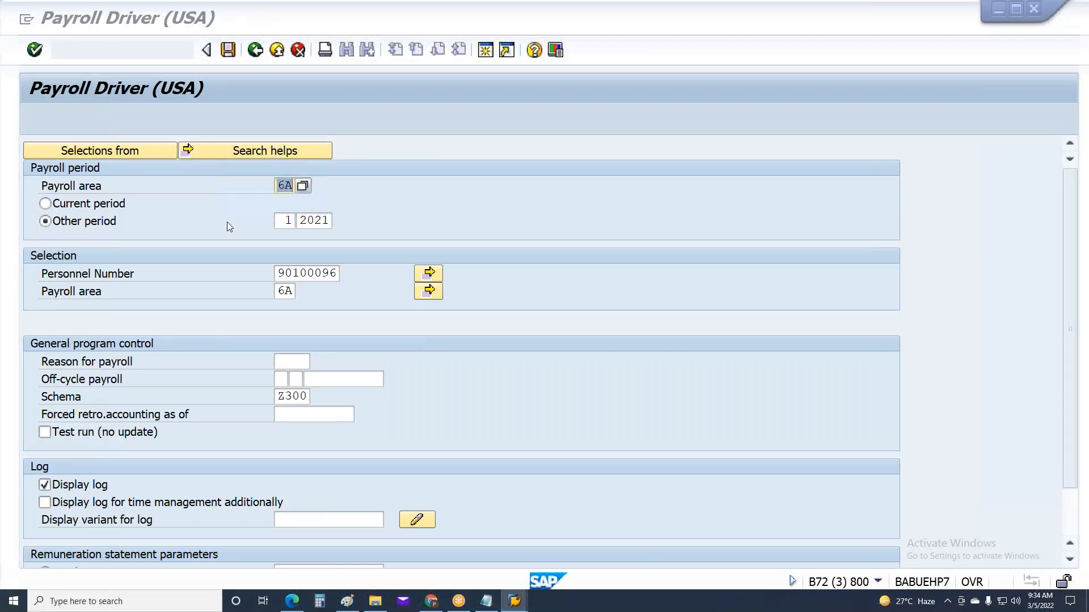
key(alt+Tab)
double_click(94, 165)
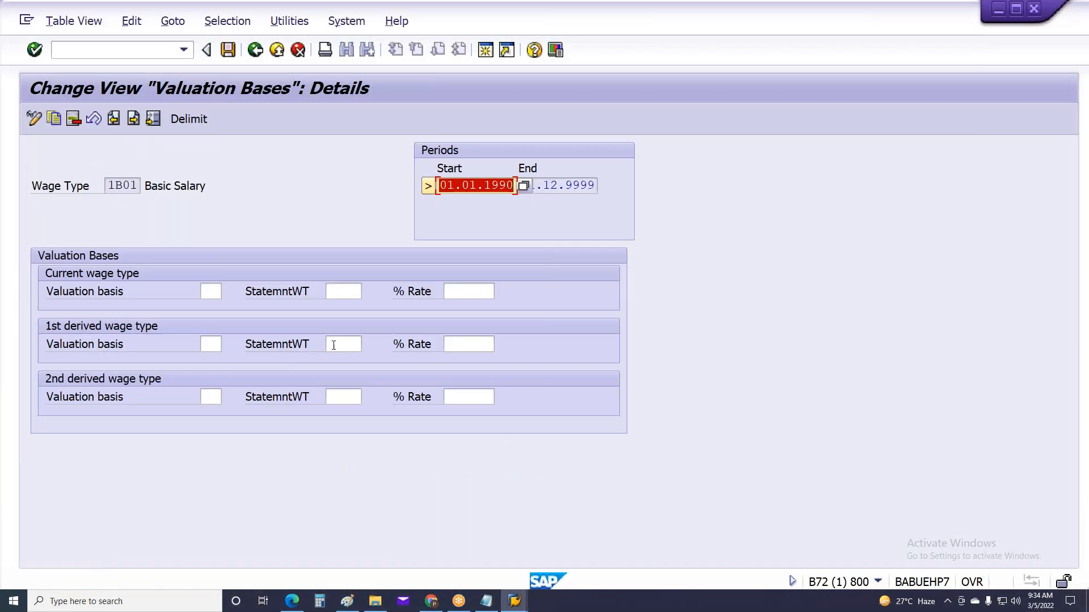
key(F3)
key(F3)
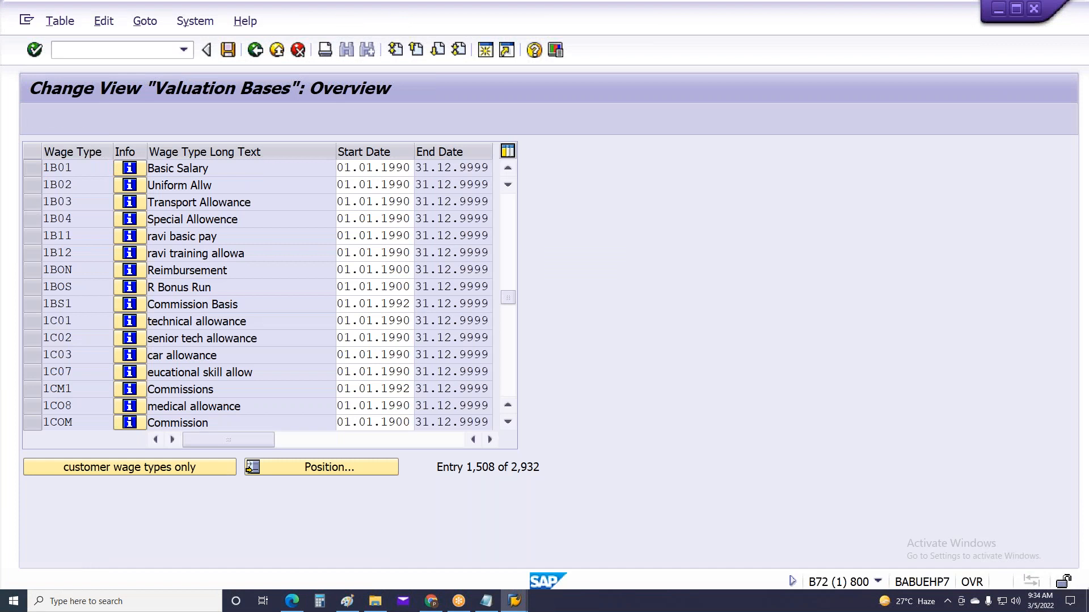
Step: Change the view name's last letter to D and open the Processing Classes, Cumulations, and Evaluation Classes view to edit everything
click(251, 184)
key(BackSpace)
text(D)
key(Return)
key(Return)
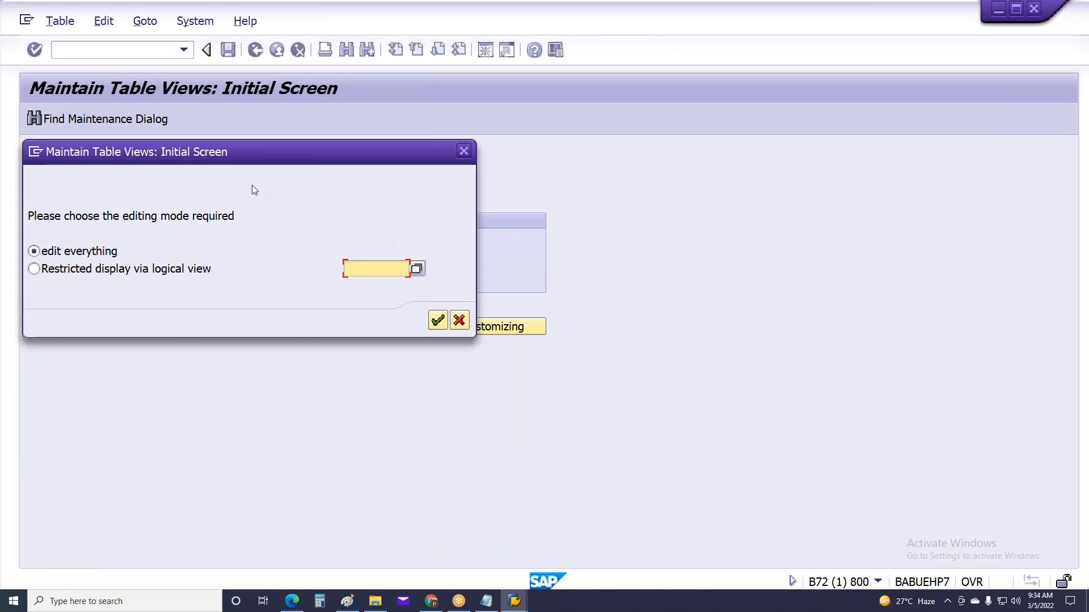
click(434, 318)
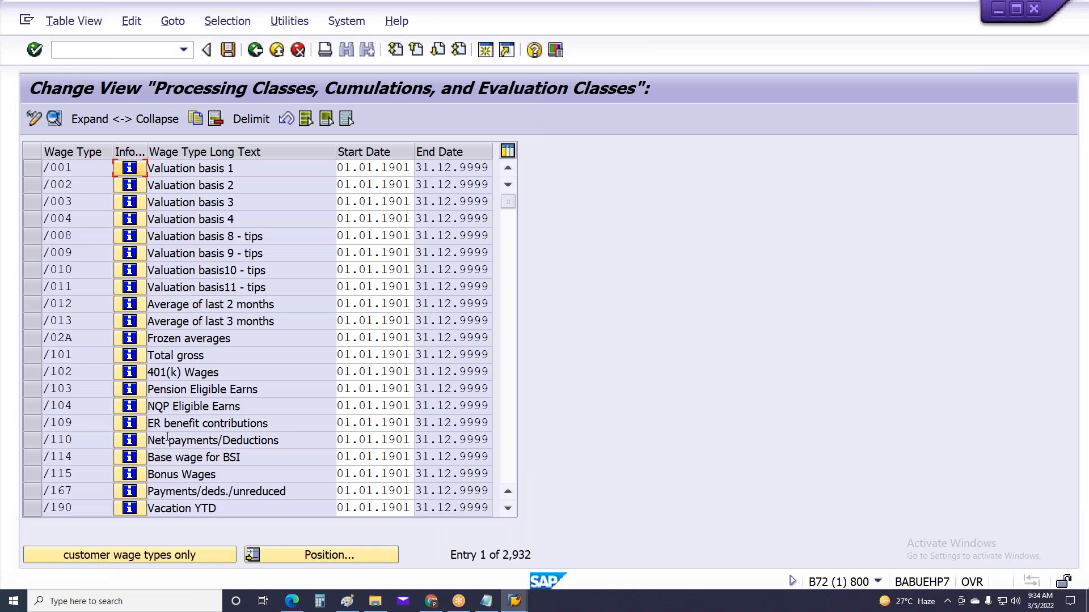
Step: Position the view at wage type 1B01, set processing class 1 (Assignment to valuation bases) to 1, and save
click(342, 556)
text(1k01)
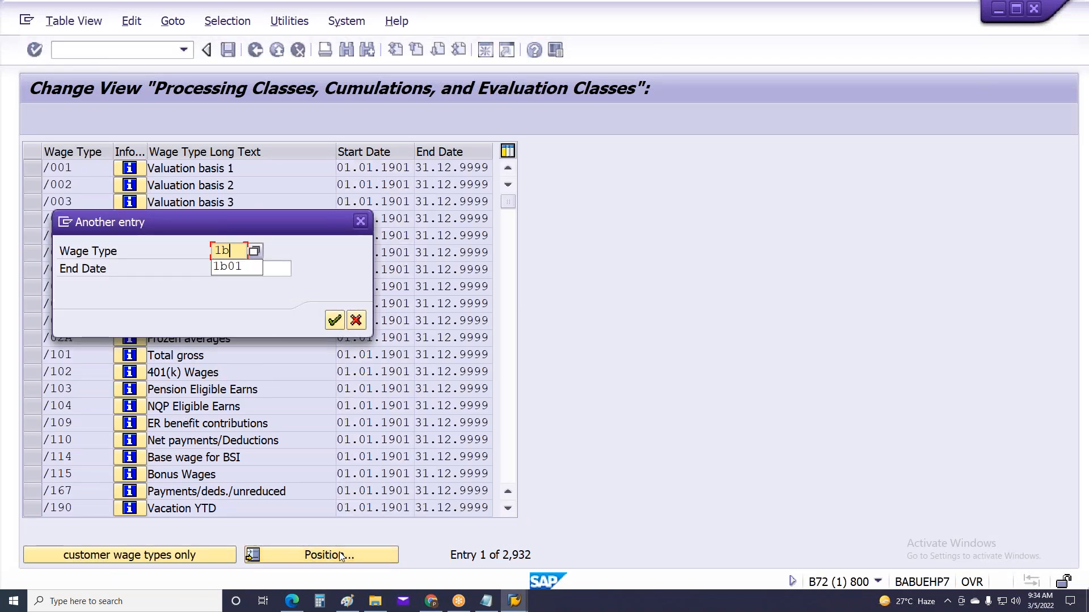
key(Return)
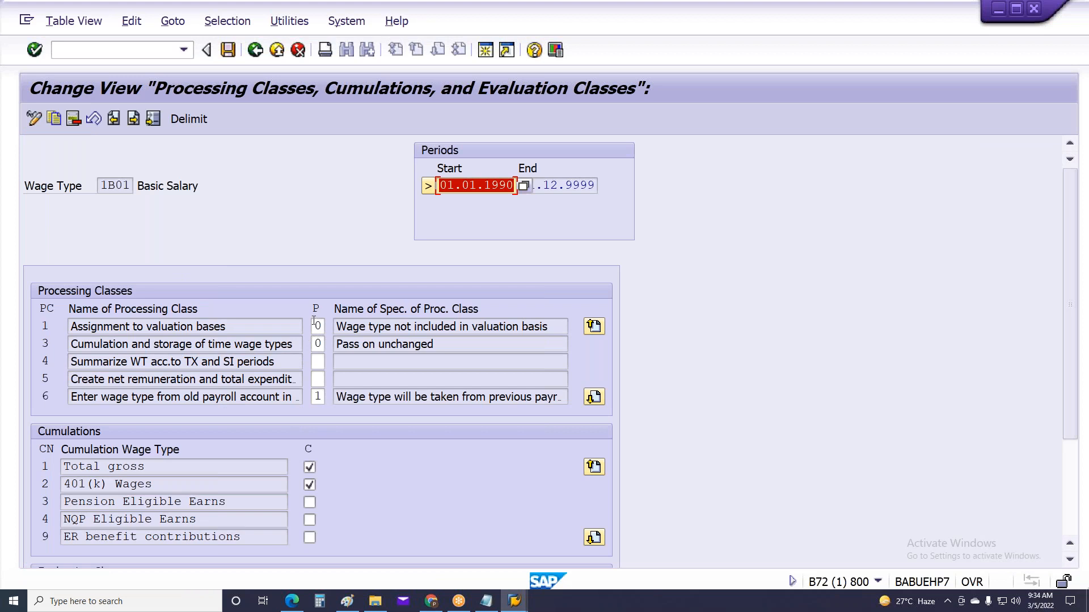
click(316, 326)
text(1)
key(Return)
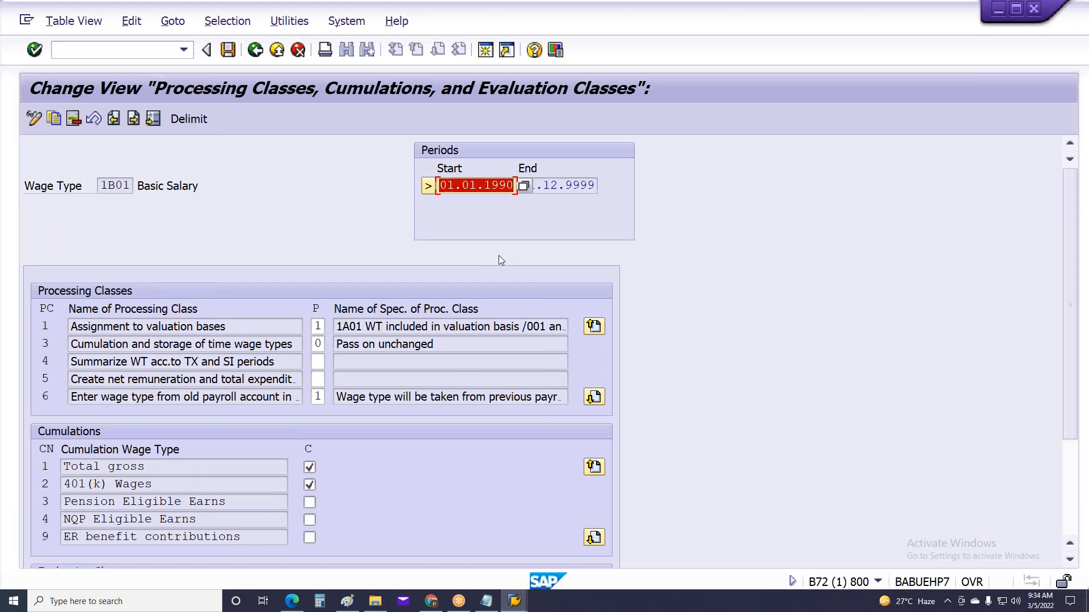
key(ctrl+s)
key(Return)
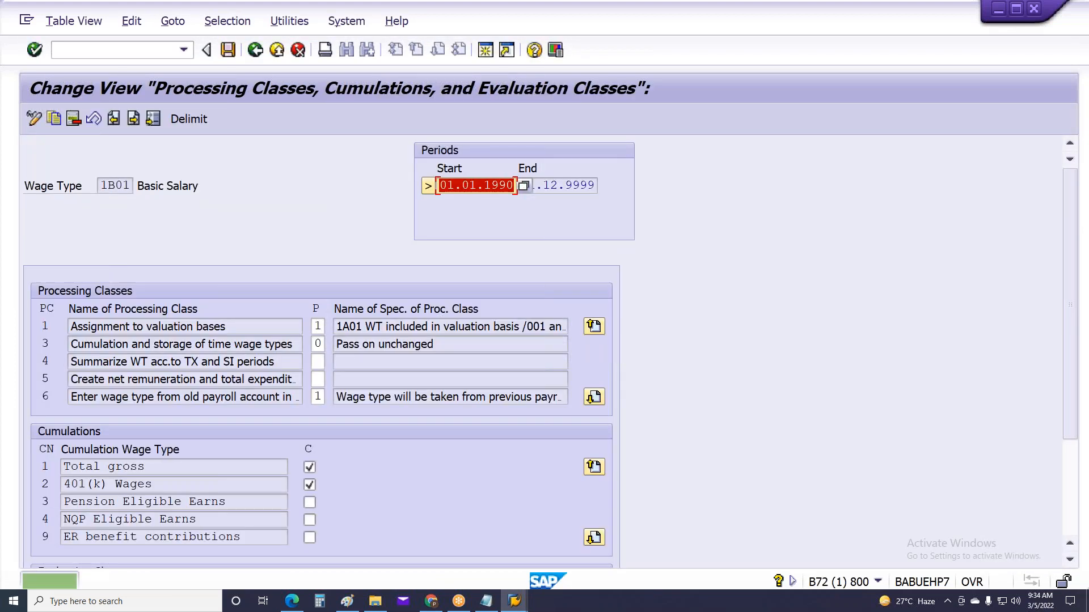
Step: Switch to the USA payroll driver session, run the payroll for the test employee, and expand the 01/2021 run in the log
key(alt+Tab)
key(F8)
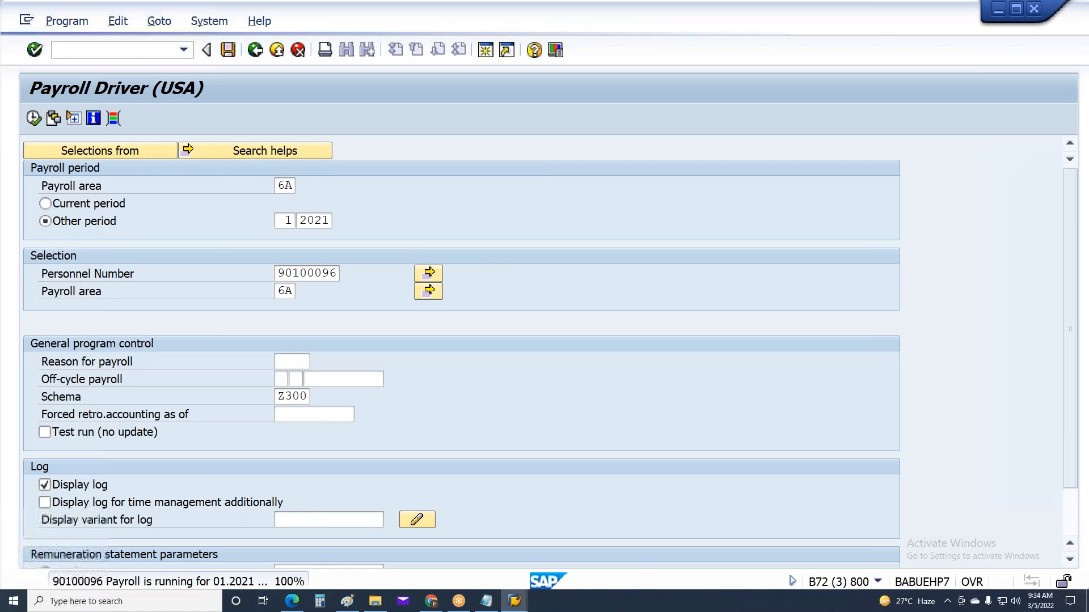
click(67, 206)
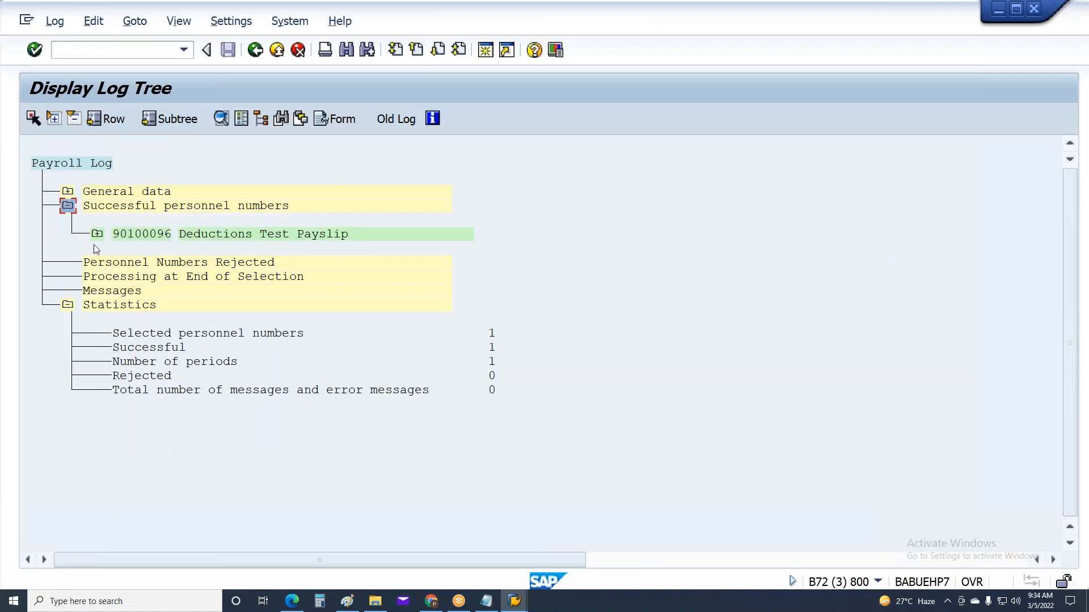
click(97, 234)
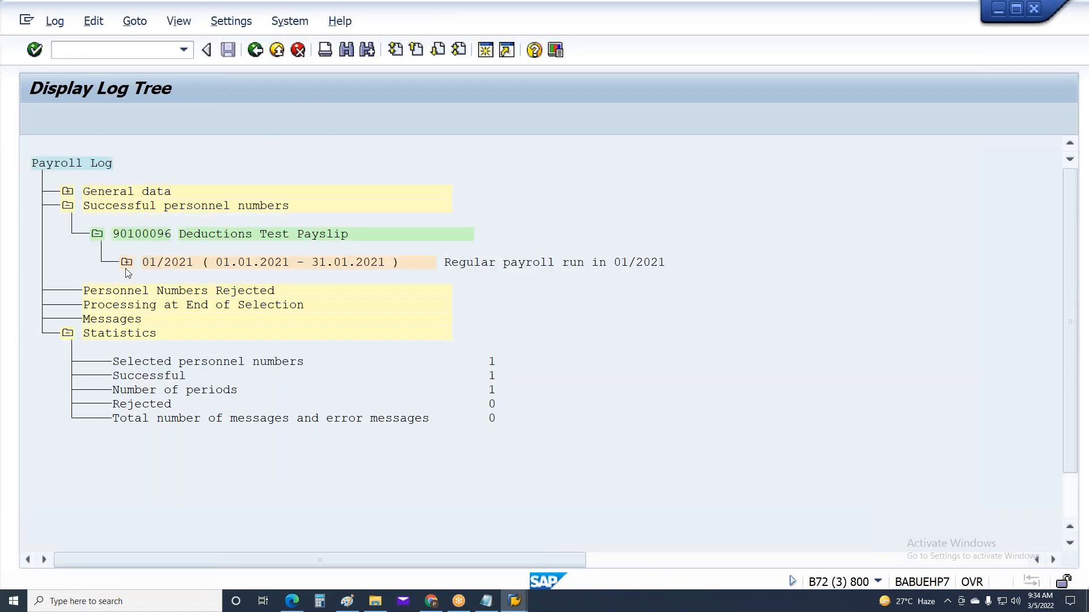
click(126, 262)
Step: Examine the Basic Salary, valuation bases and overtime wage types in results table RT of the payroll log, and exit the log
click(156, 446)
click(185, 503)
click(215, 479)
double_click(298, 194)
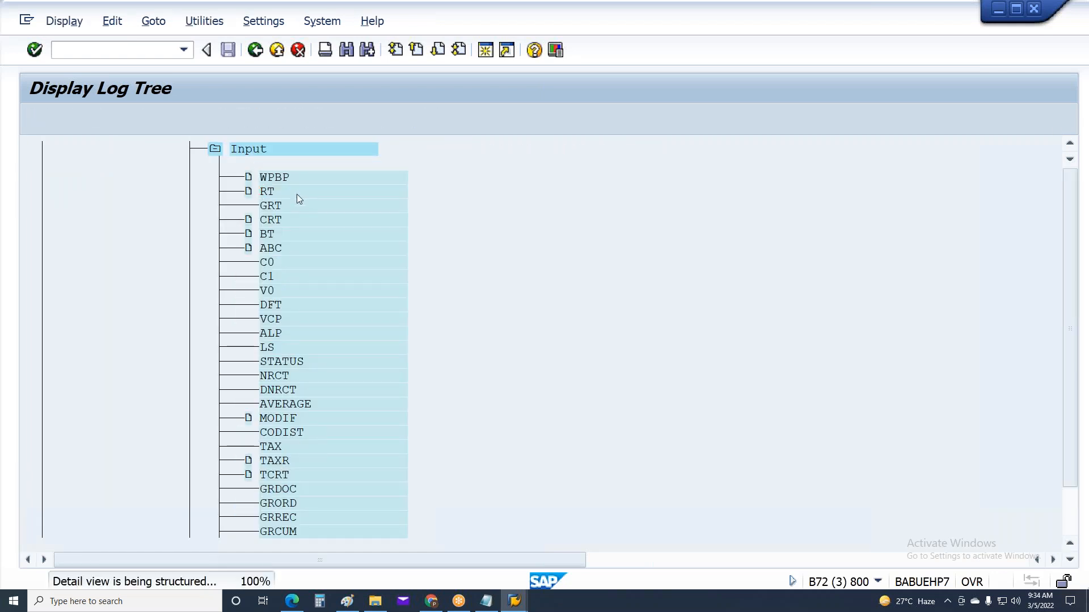
scroll(287, 376, down, 4)
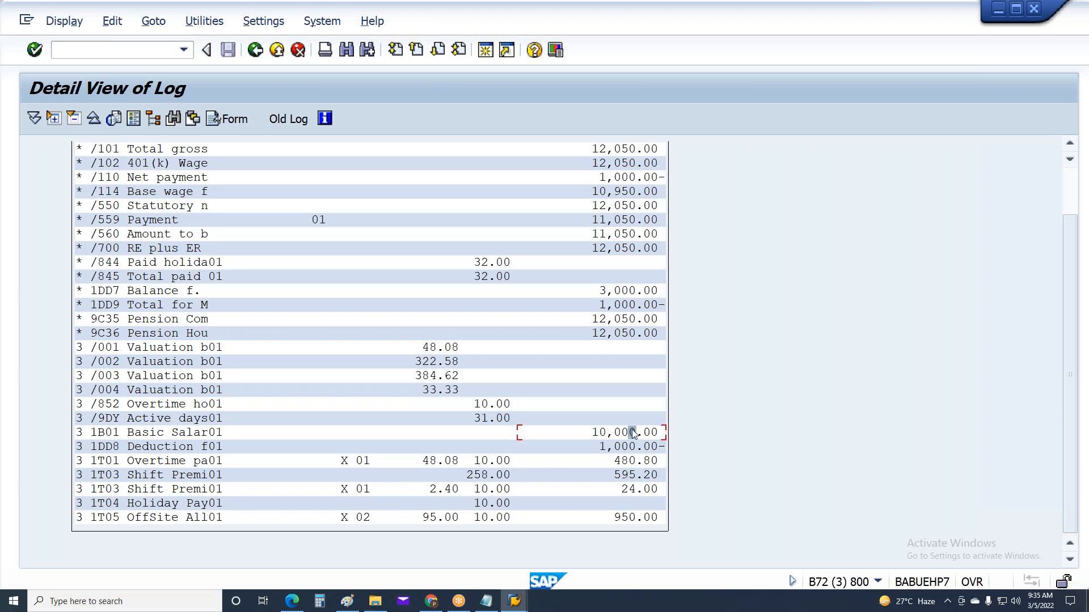
key(F3)
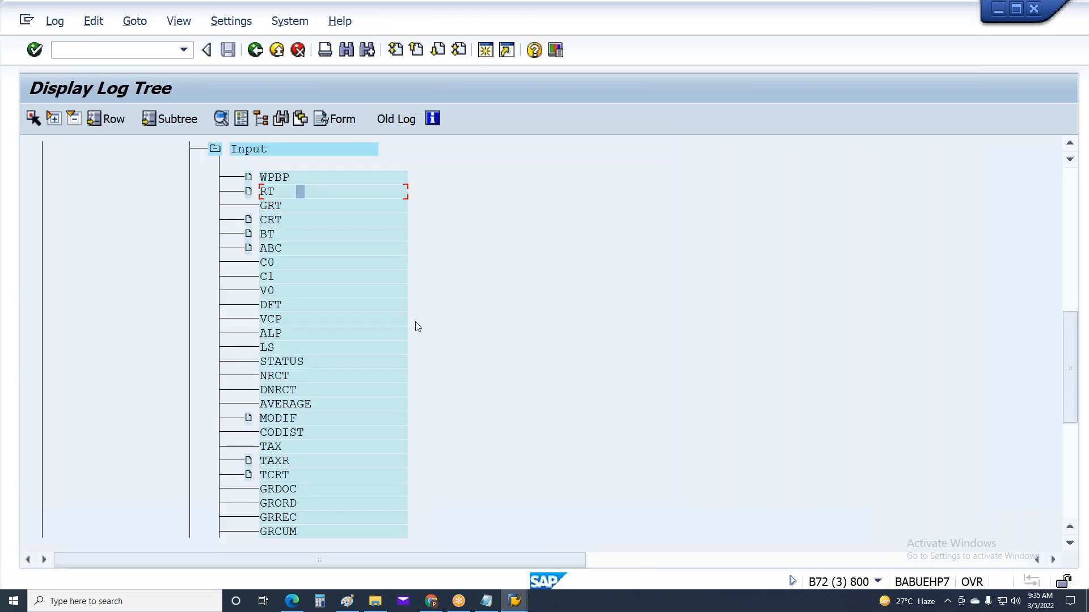
key(F3)
click(329, 328)
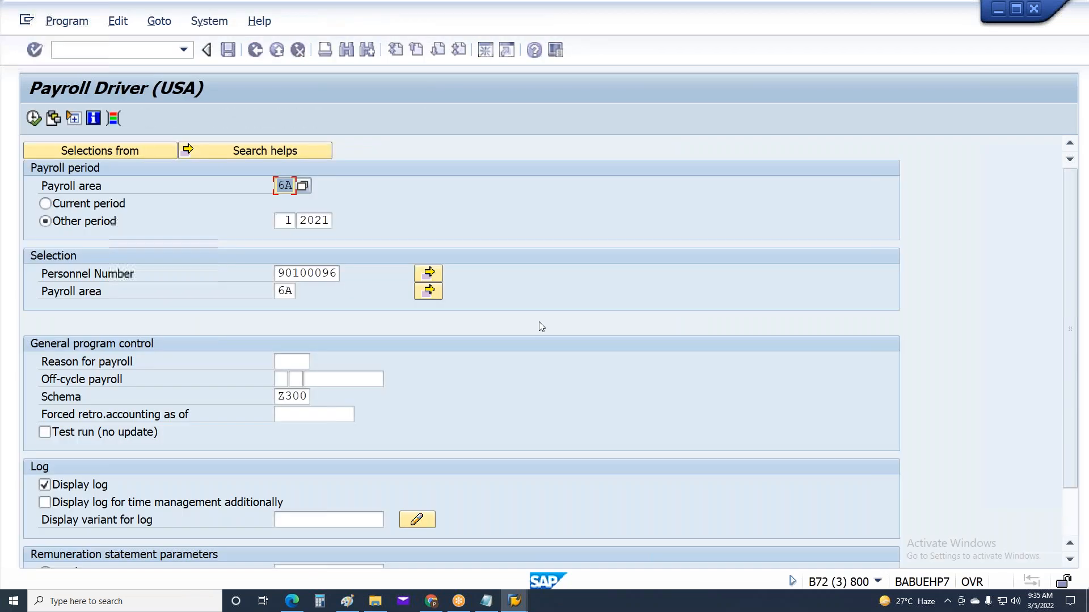
Step: Switch to the Remuneration Statements session, display the payslip with form Z300, and return to the selection screen
click(513, 602)
mouse_move(513, 602)
mouse_move(702, 560)
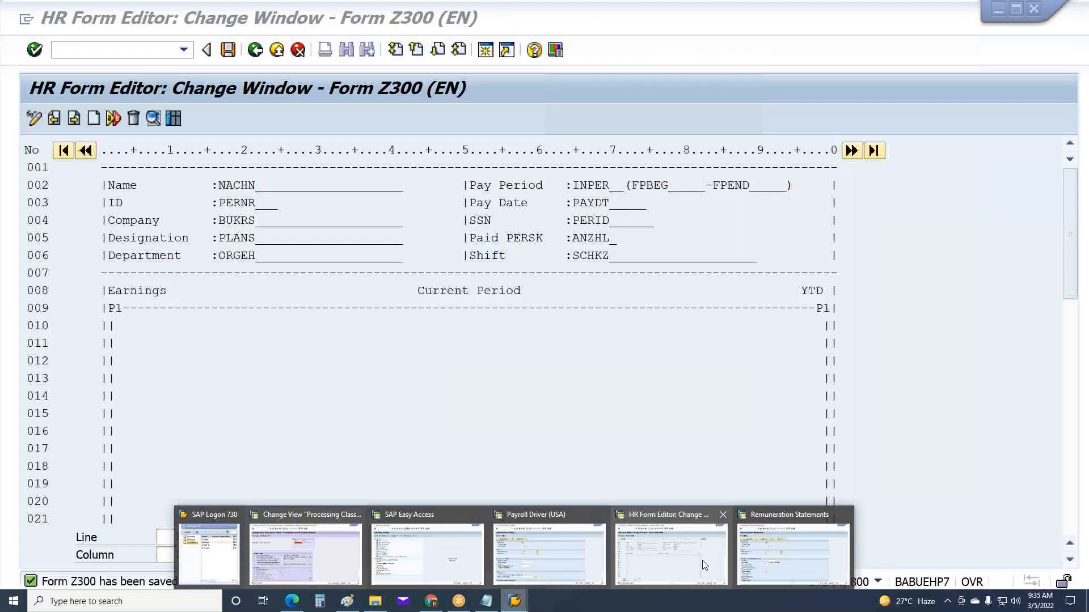
click(750, 561)
key(F8)
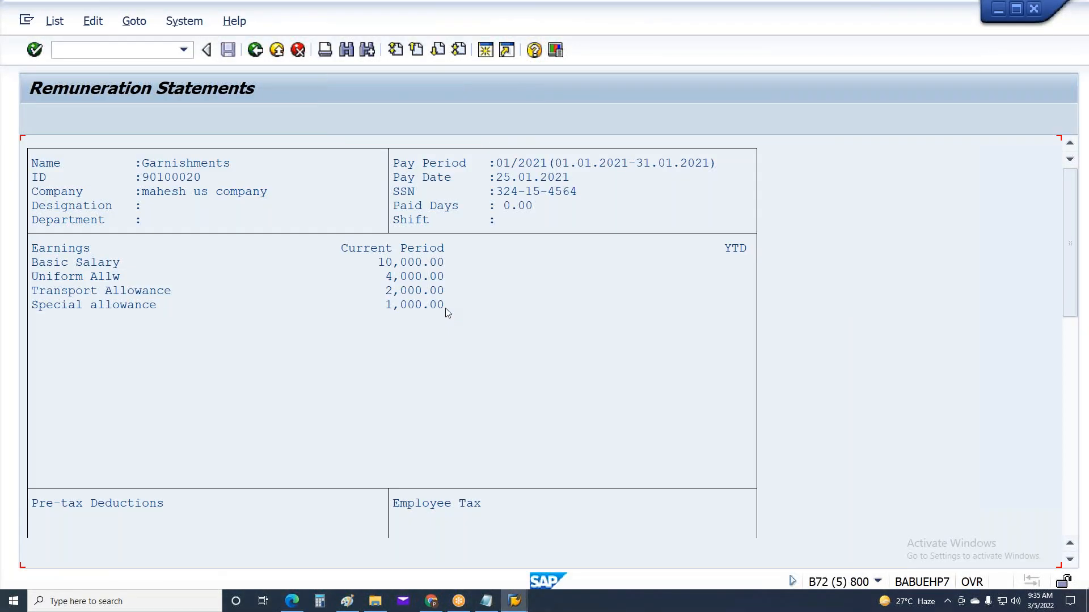
key(F3)
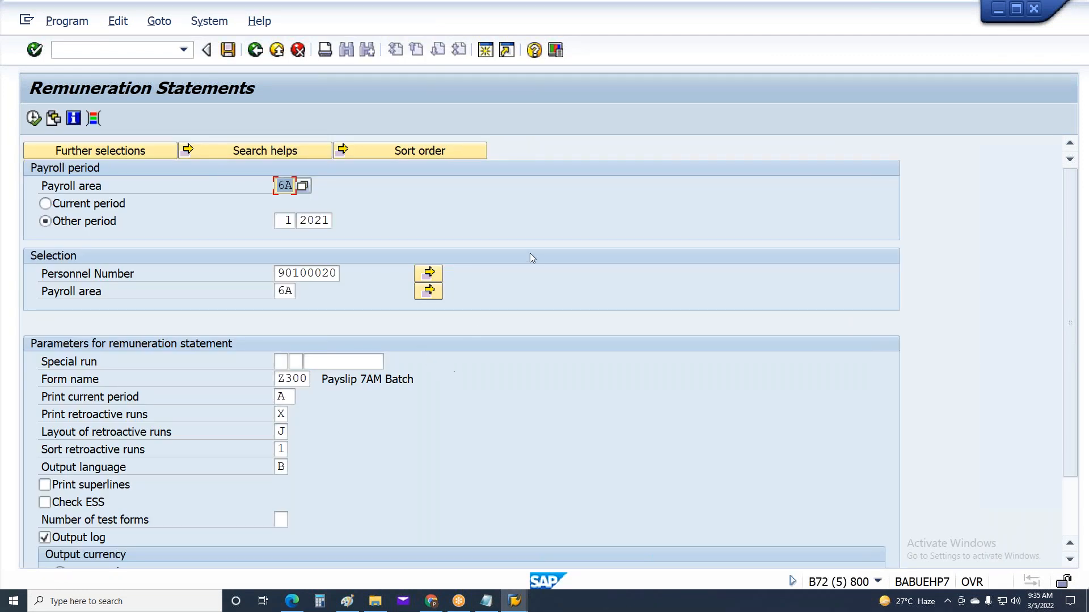
Step: Switch to the form editor for Z300, open the layout of group 01, set CTy. to A for the Overtime row, and transfer it
click(515, 601)
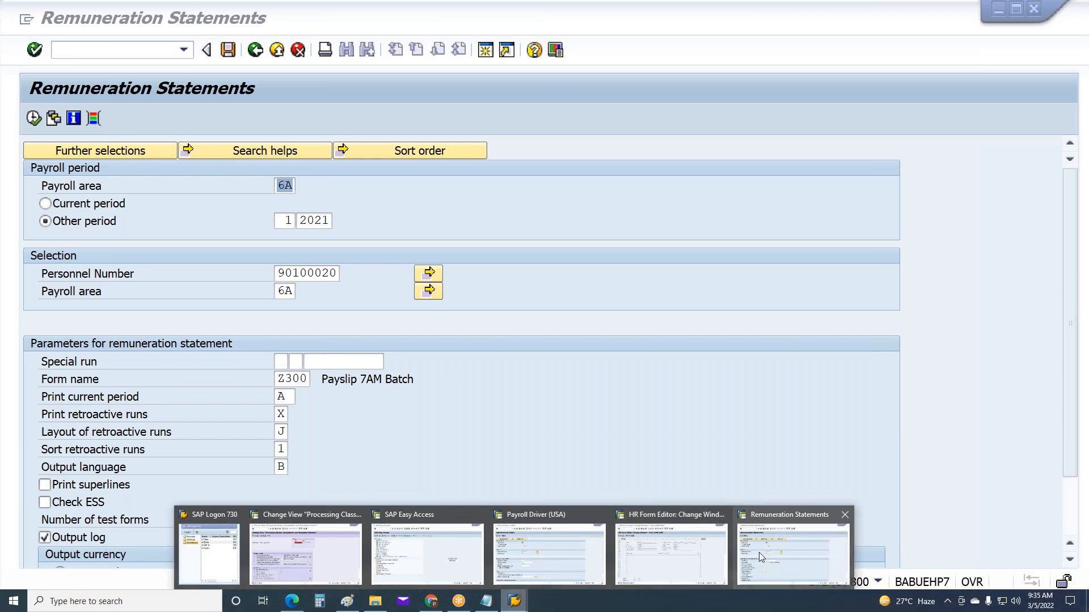
click(725, 557)
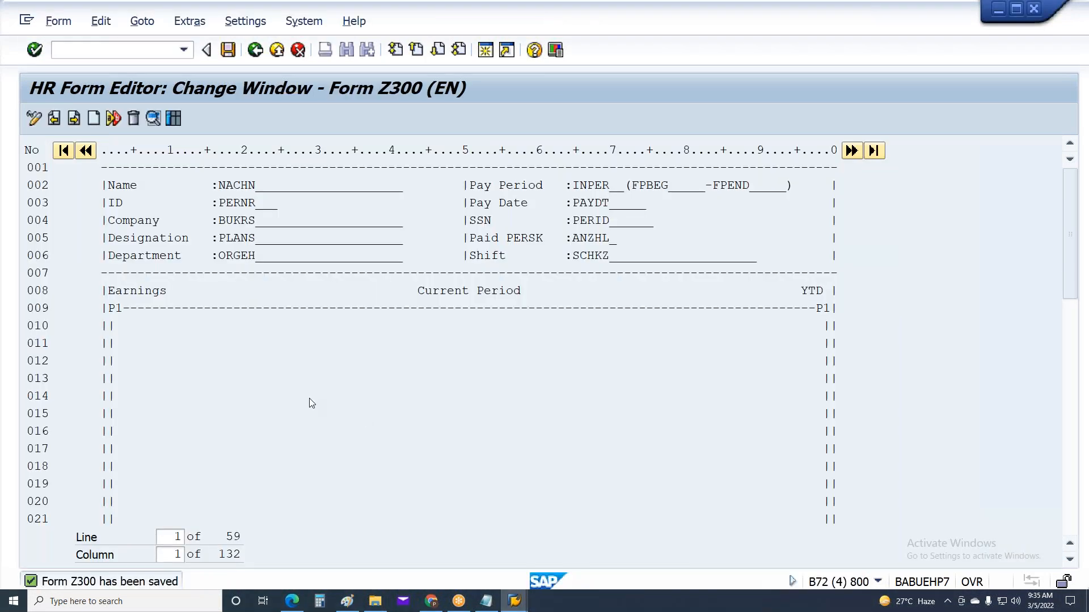
double_click(216, 328)
double_click(119, 199)
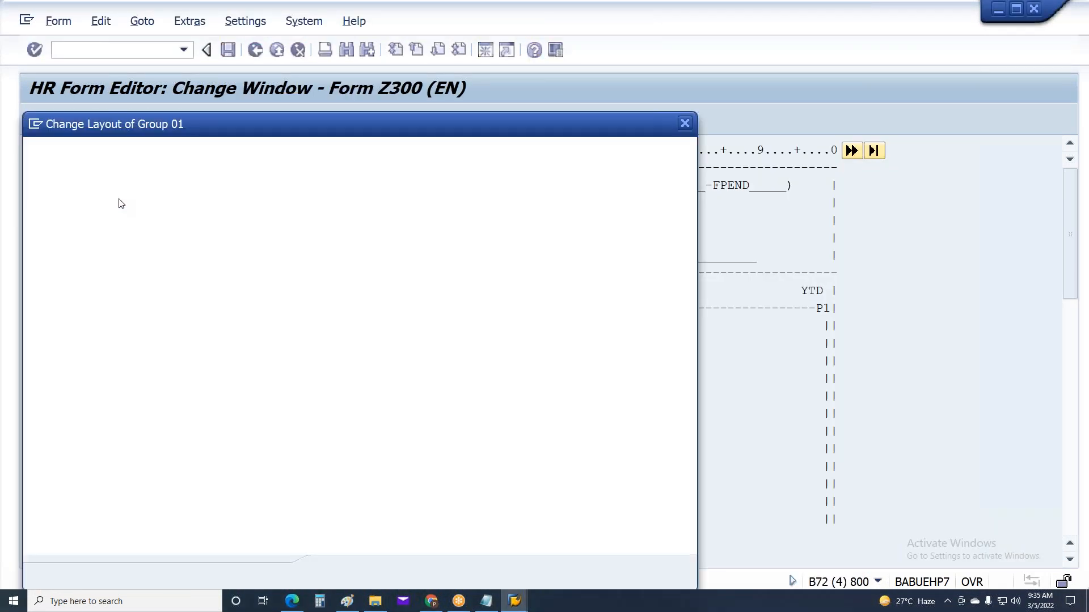
click(116, 188)
click(338, 188)
key(Tab)
text(A)
click(519, 189)
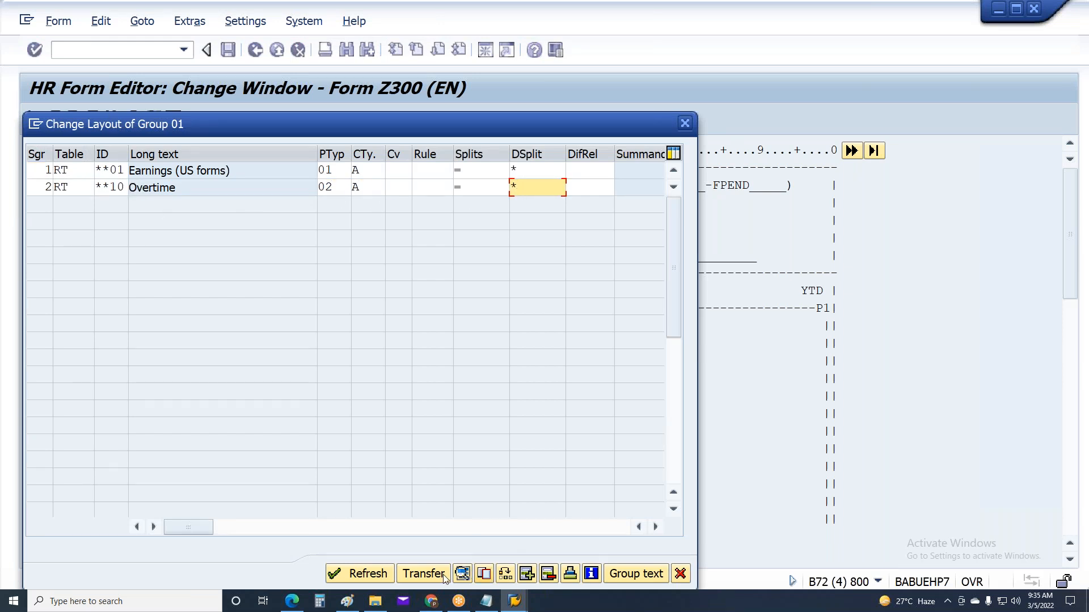
click(424, 573)
click(223, 409)
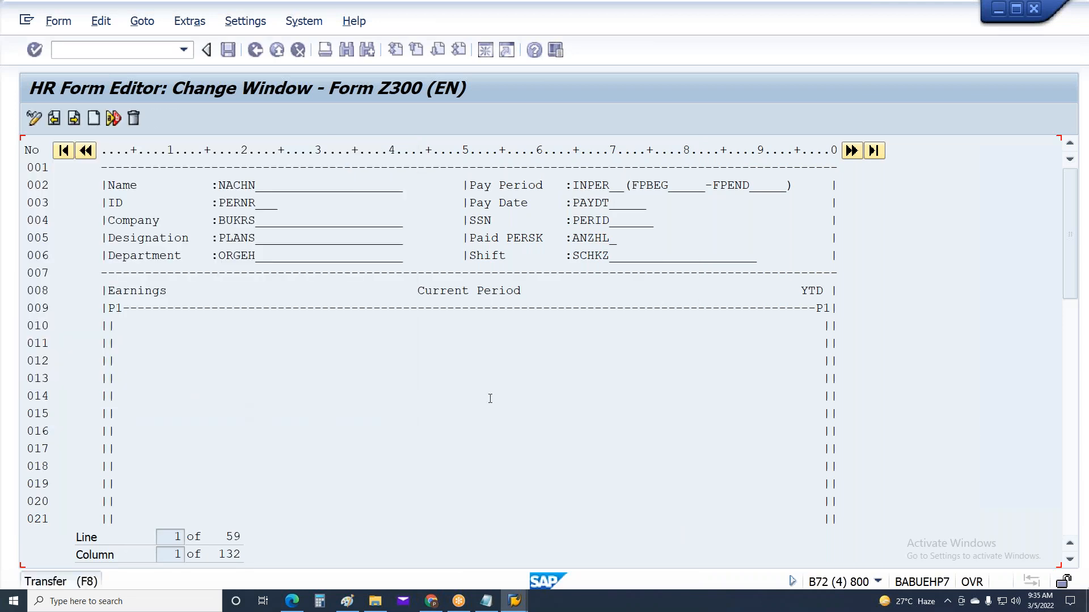
Step: Switch to Remuneration Statements, enter the payslip test employee's personnel number, and generate the payslip
key(alt+Tab)
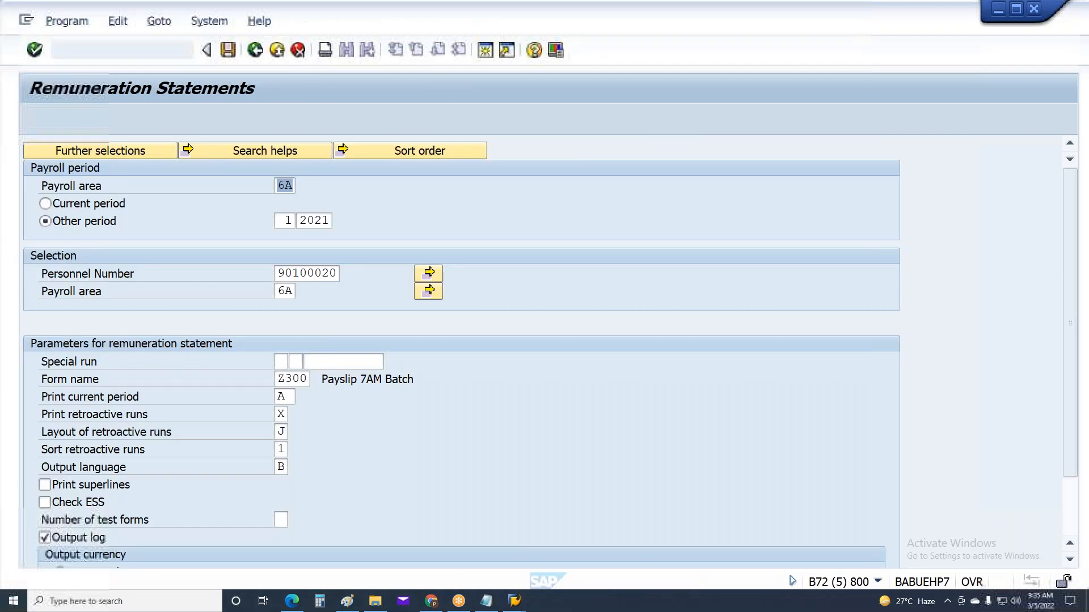
drag(318, 273, 660, 166)
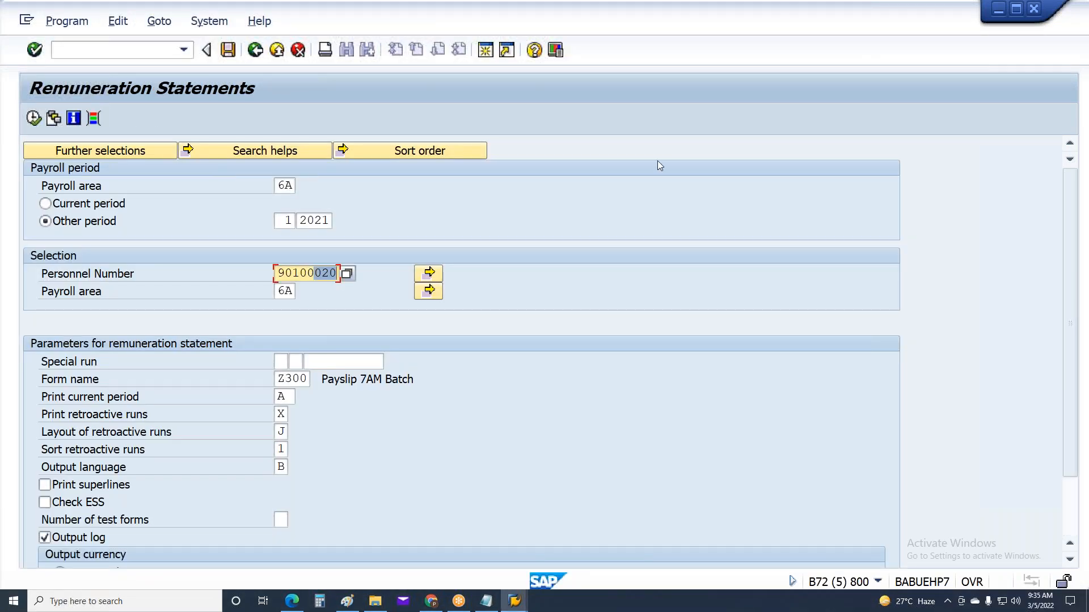
text(096)
key(F8)
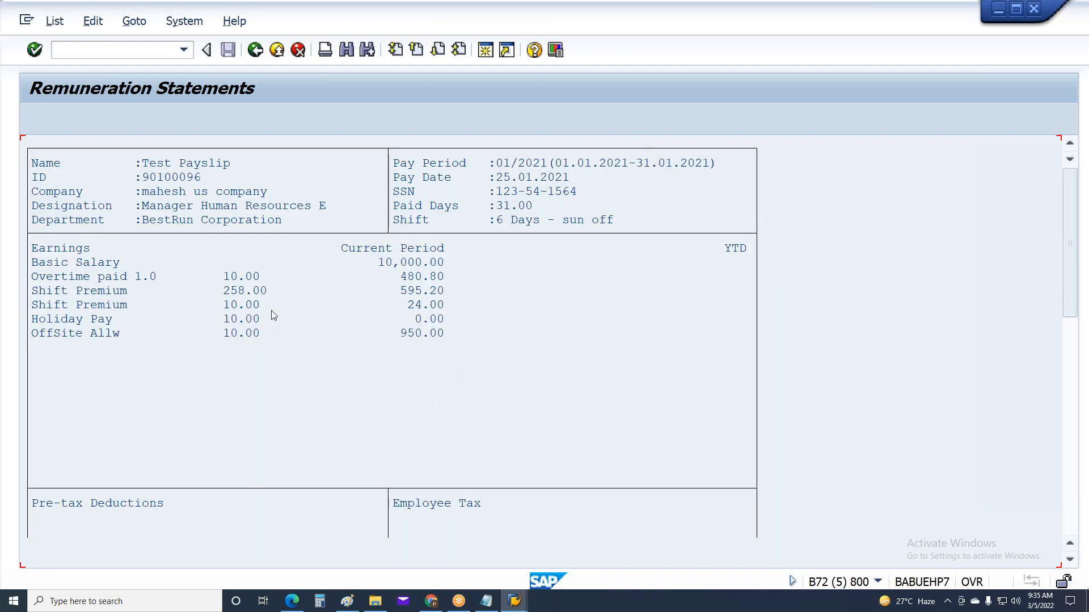
Step: Check the number values of the Shift Premium and Holiday Pay lines on the payslip, and return to the selection screen
click(243, 305)
click(241, 320)
key(Up)
key(Up)
key(F3)
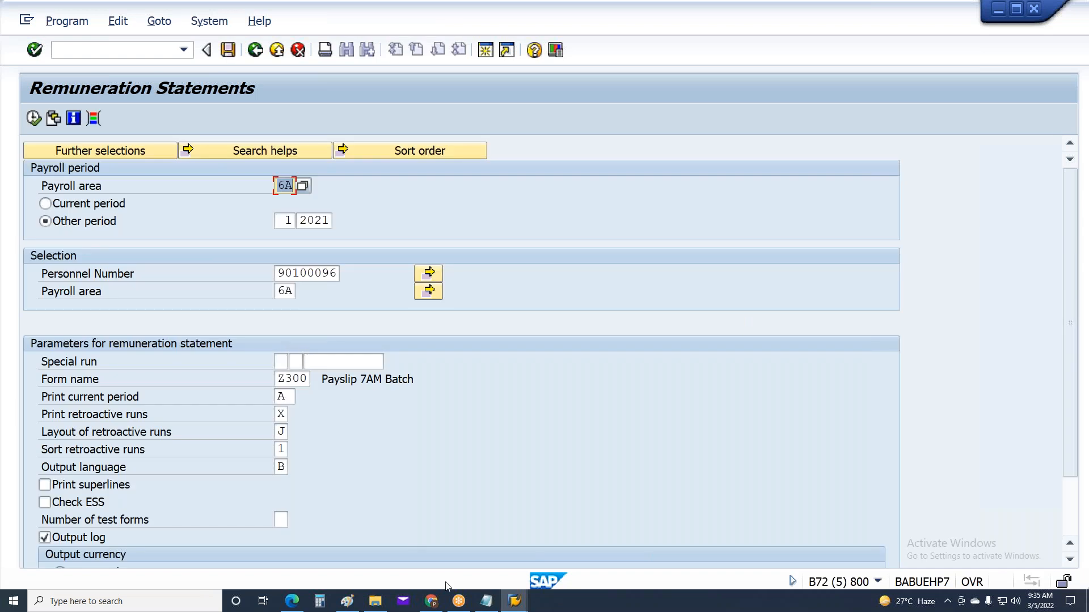
Step: Switch to the USA payroll driver session, rerun the payroll, and expand the test employee's 01/2021 run in the log
click(517, 600)
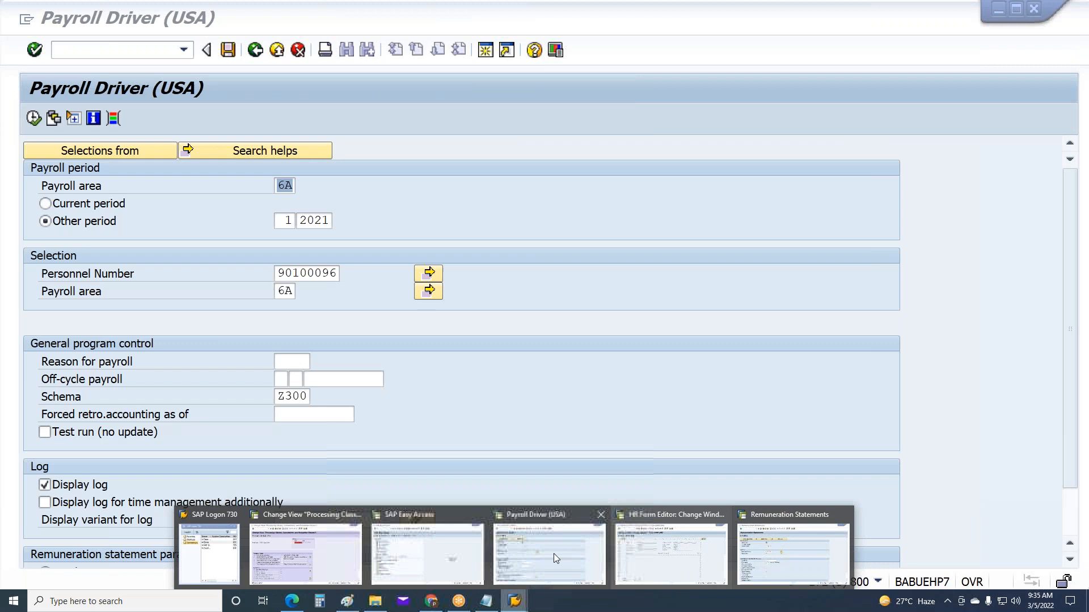
click(538, 554)
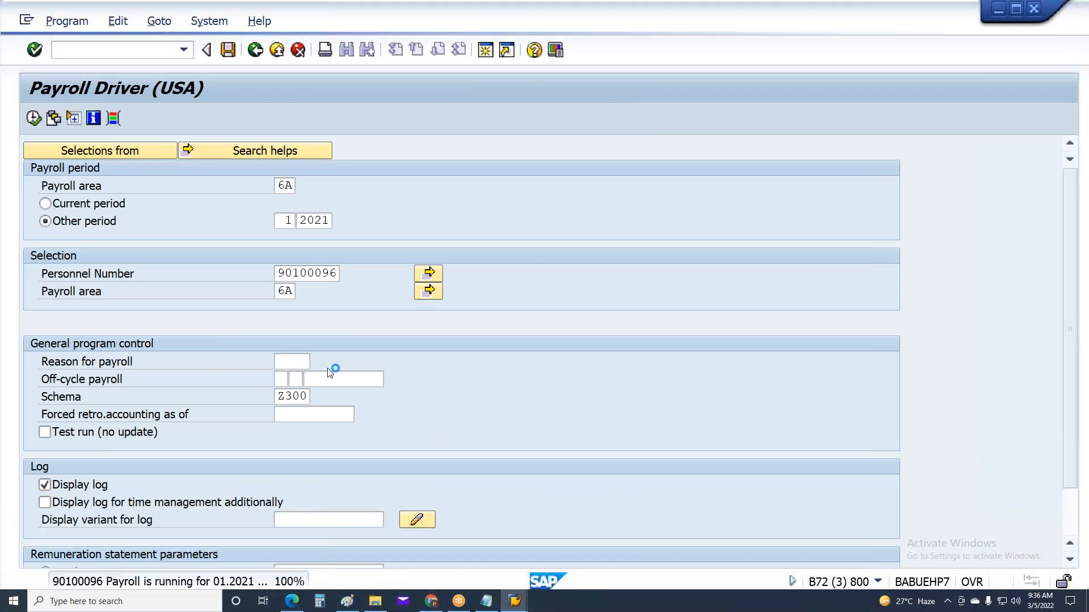
click(67, 206)
click(96, 235)
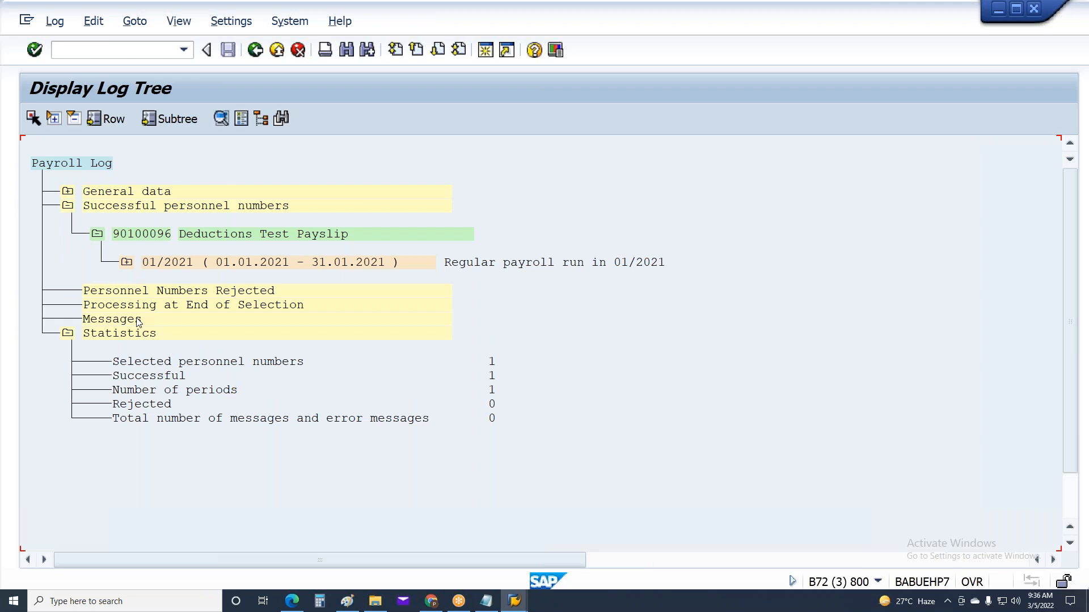
click(126, 262)
Step: Open results table RT from the input of the final processing in the payroll log and show its last wage types
click(156, 447)
click(188, 505)
click(213, 479)
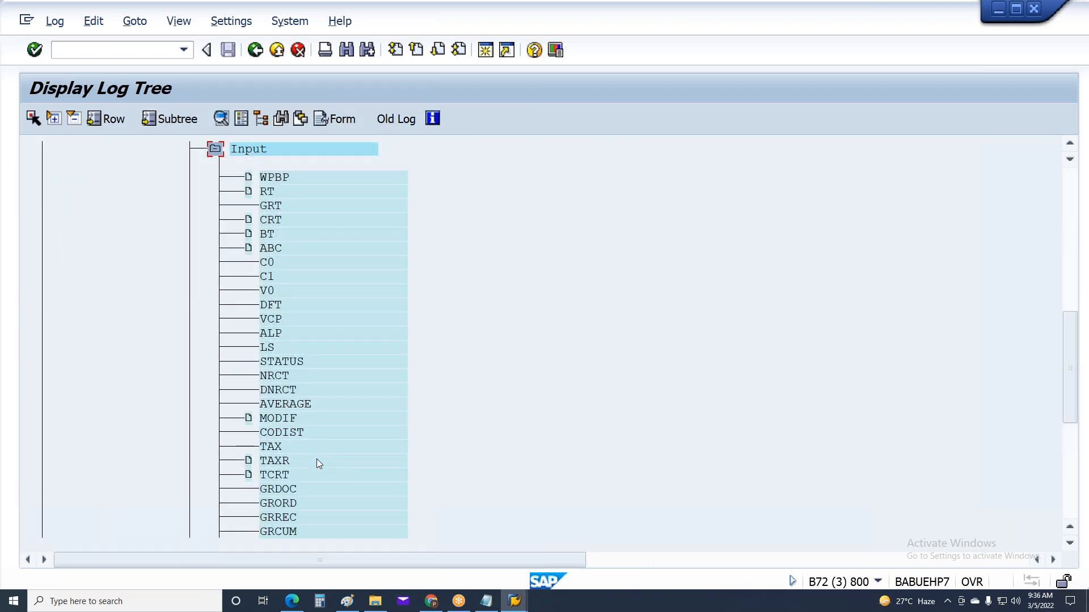
double_click(299, 192)
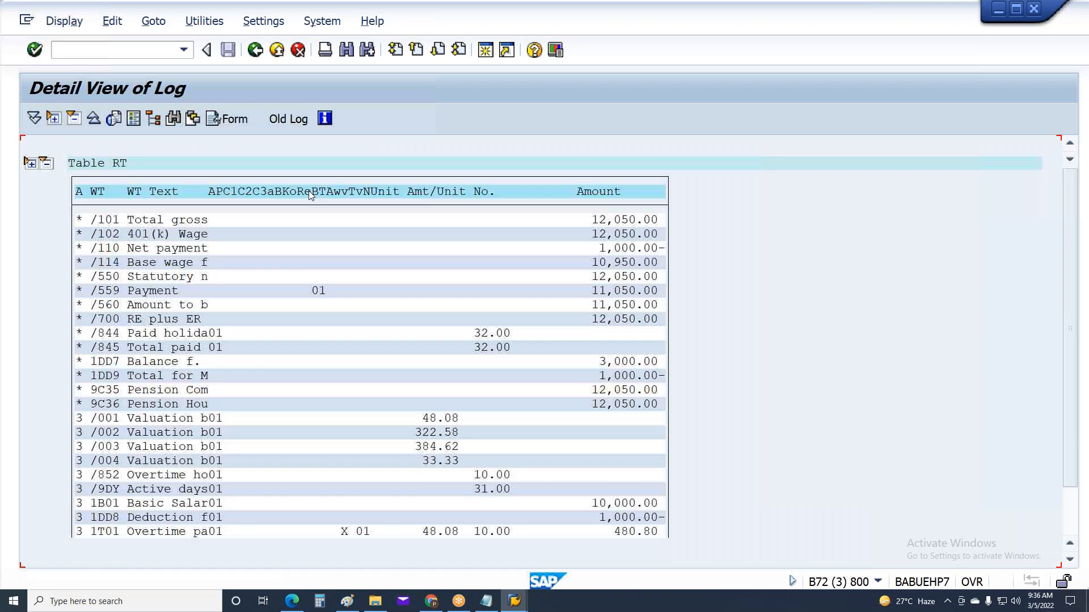
scroll(309, 195, down, 3)
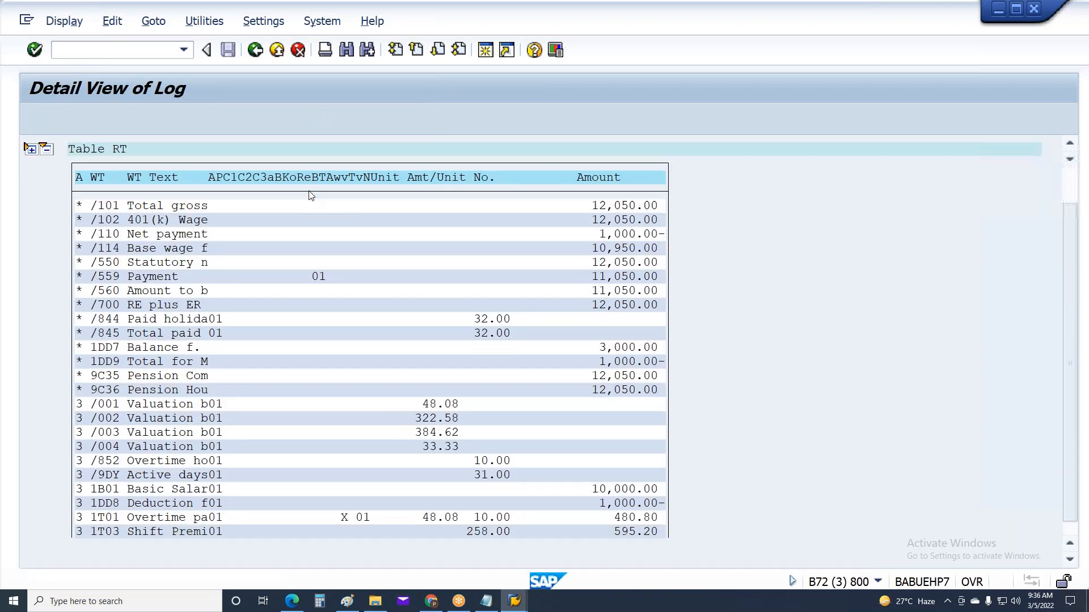
scroll(311, 196, down, 1)
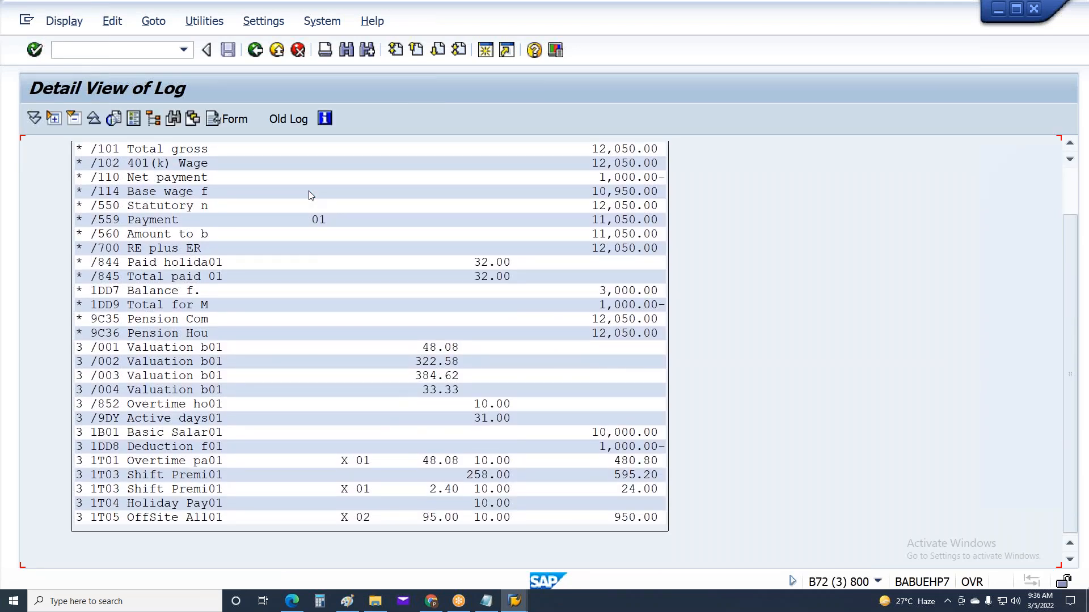
Step: Examine the Unit and Amt/Unit columns for wage types 1T01, 1T03, 1T04 and 1T05 in table RT
click(389, 475)
click(395, 461)
click(395, 475)
click(392, 504)
click(392, 518)
click(391, 461)
click(390, 488)
click(392, 503)
scroll(389, 423, up, 2)
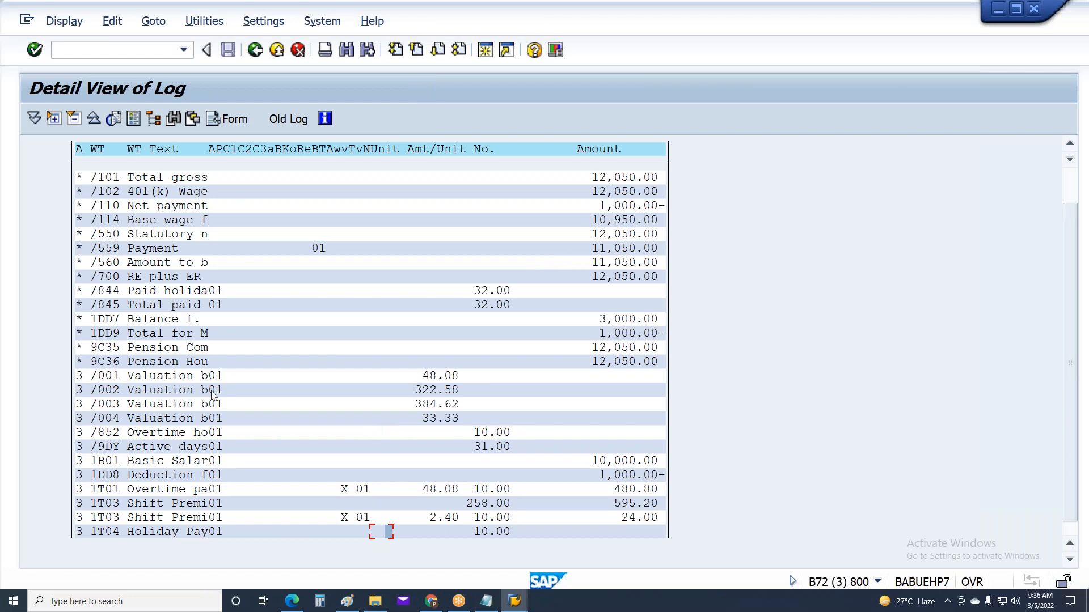
scroll(237, 422, down, 2)
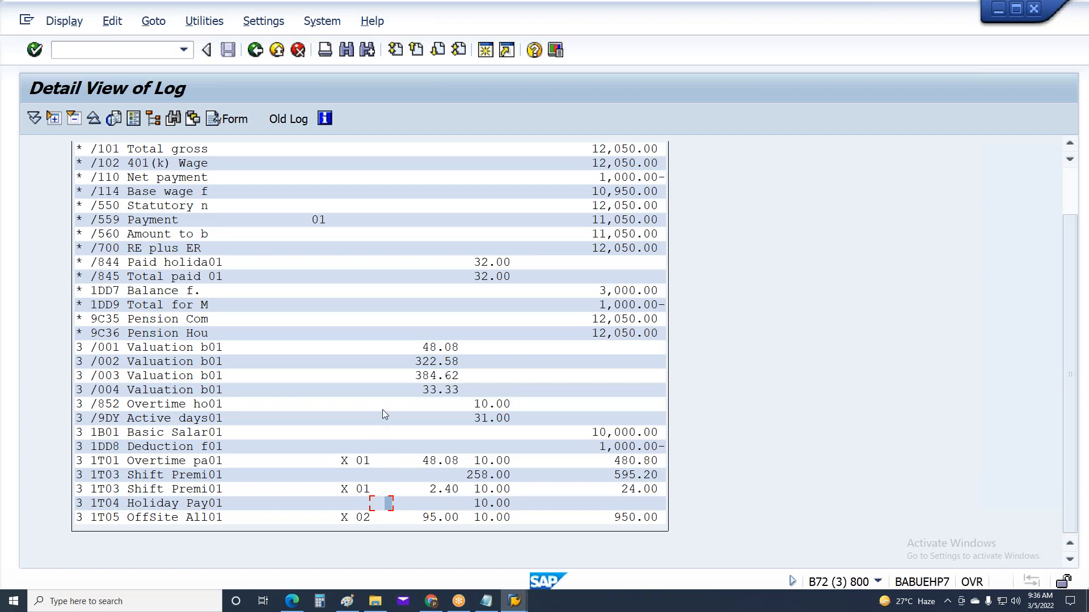
click(396, 464)
click(396, 518)
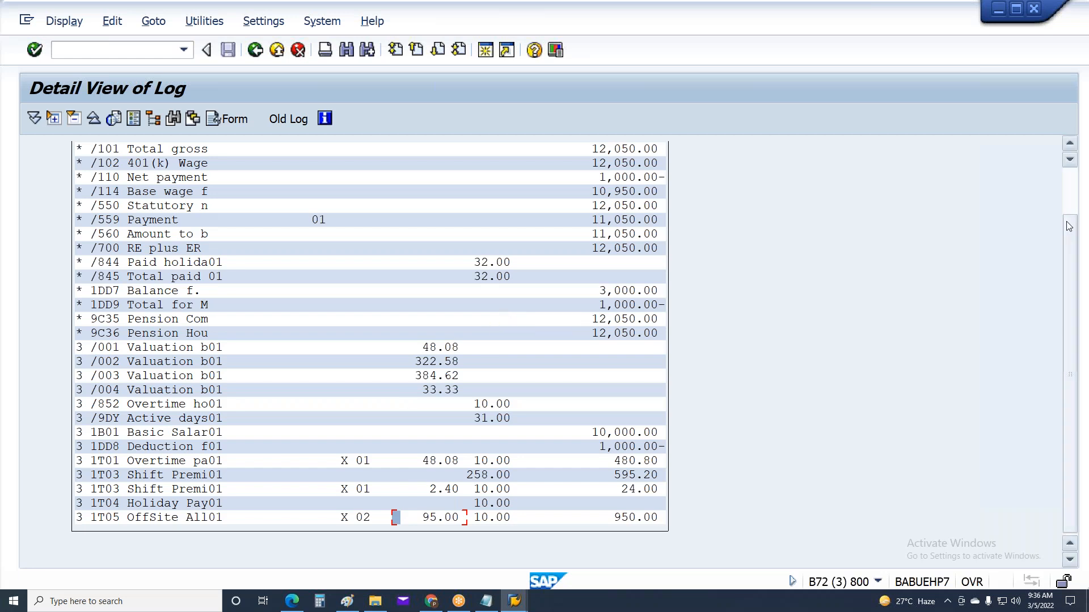
Step: Return to the log tree, expand the regular run under General processing of time data USA, and open input table IT of PIT X020 P03
scroll(1069, 226, up, 1)
key(F3)
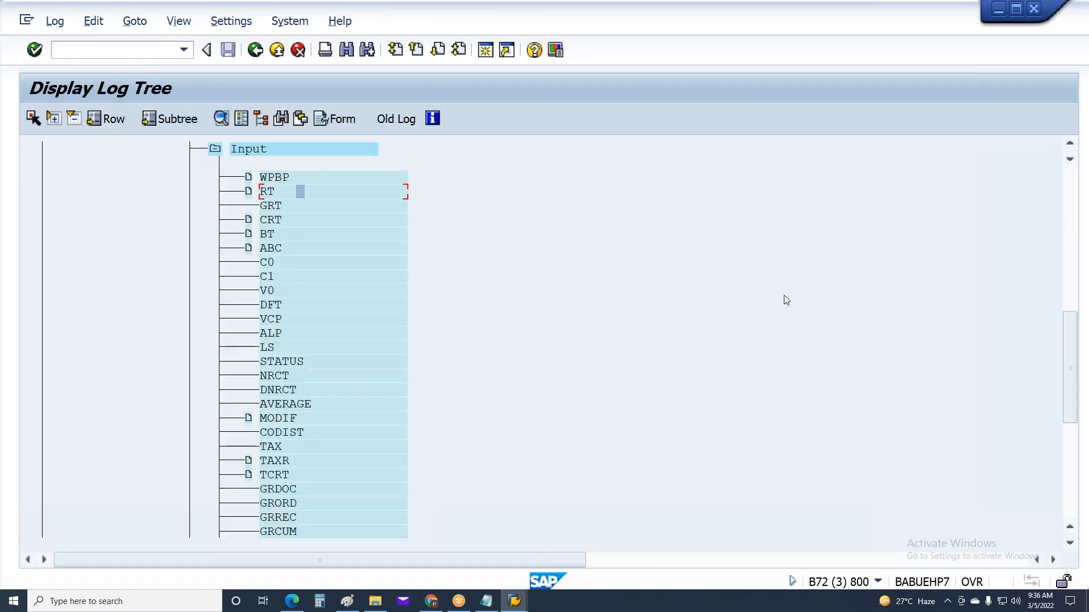
scroll(1069, 238, up, 1)
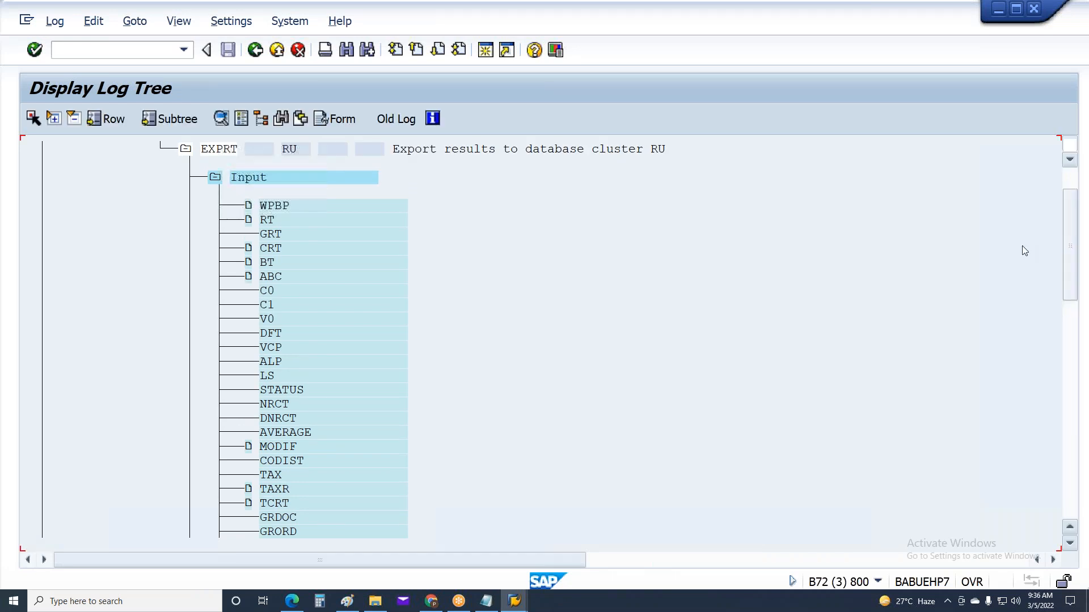
click(156, 305)
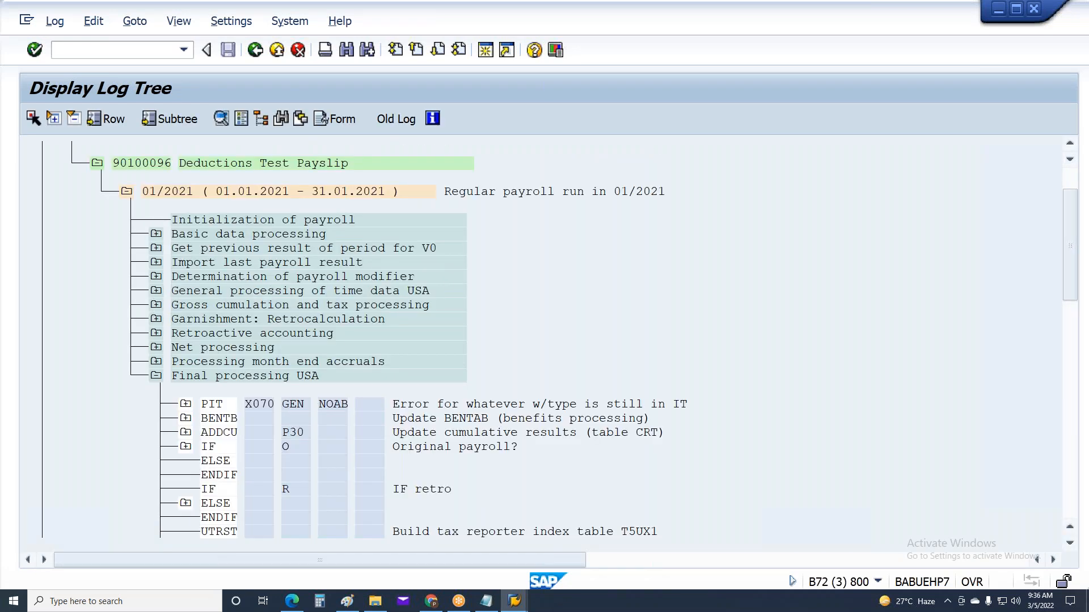
click(186, 333)
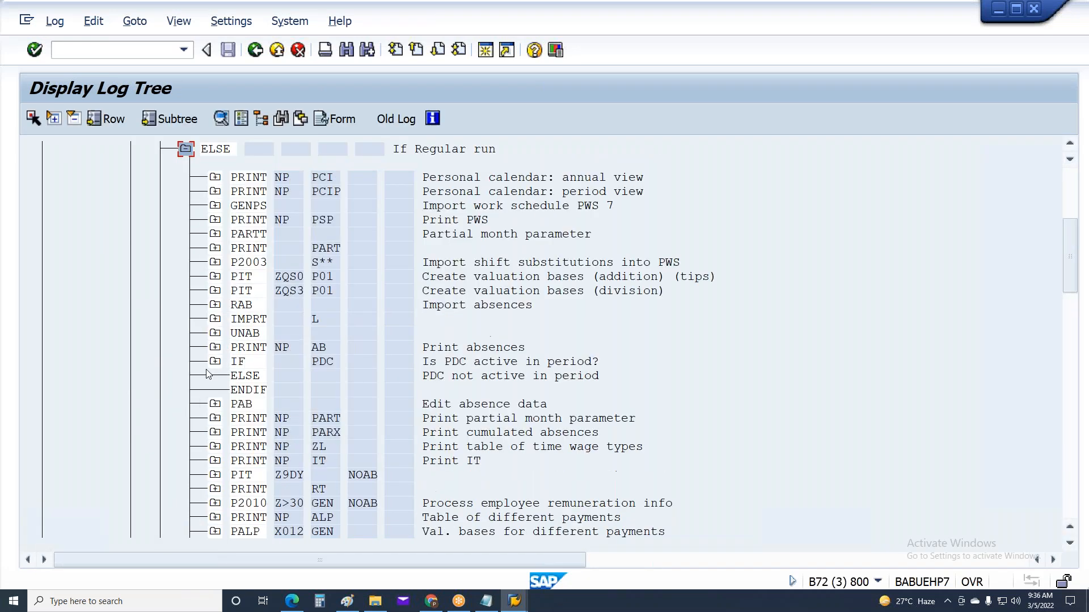
key(Page_Down)
click(215, 248)
click(245, 276)
double_click(302, 307)
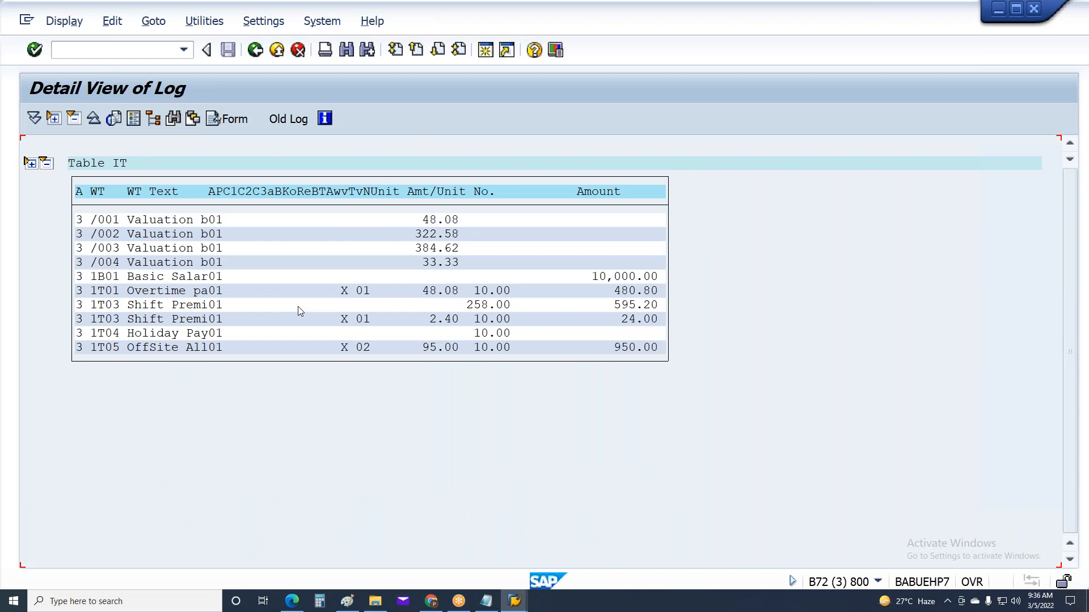
Step: Open input table IT of the PIT X015 GEN node, check its wage types, and return to the log tree
key(F3)
click(215, 219)
click(244, 248)
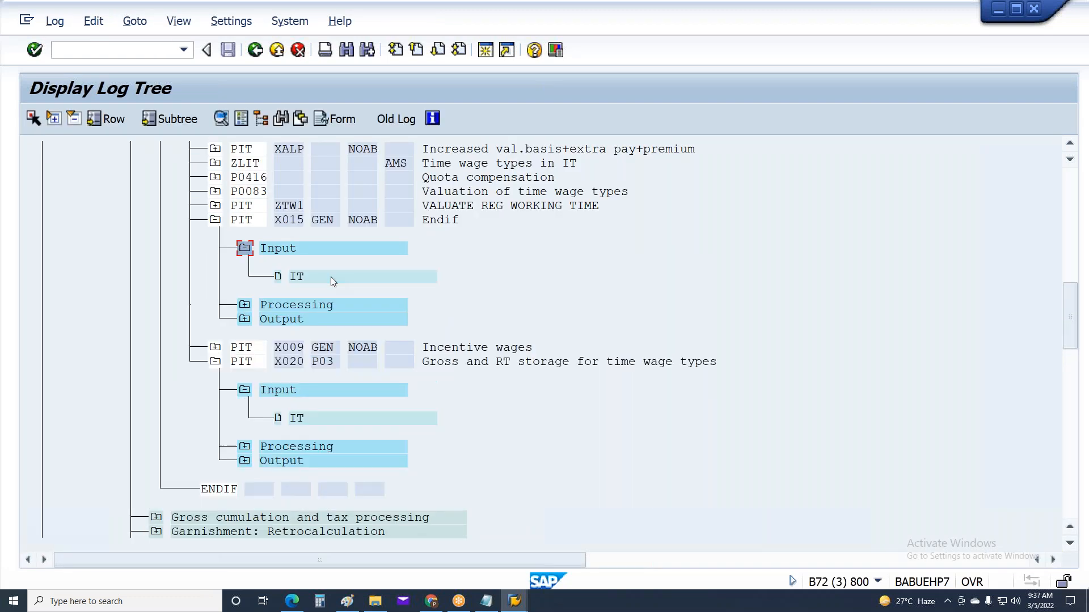
double_click(332, 277)
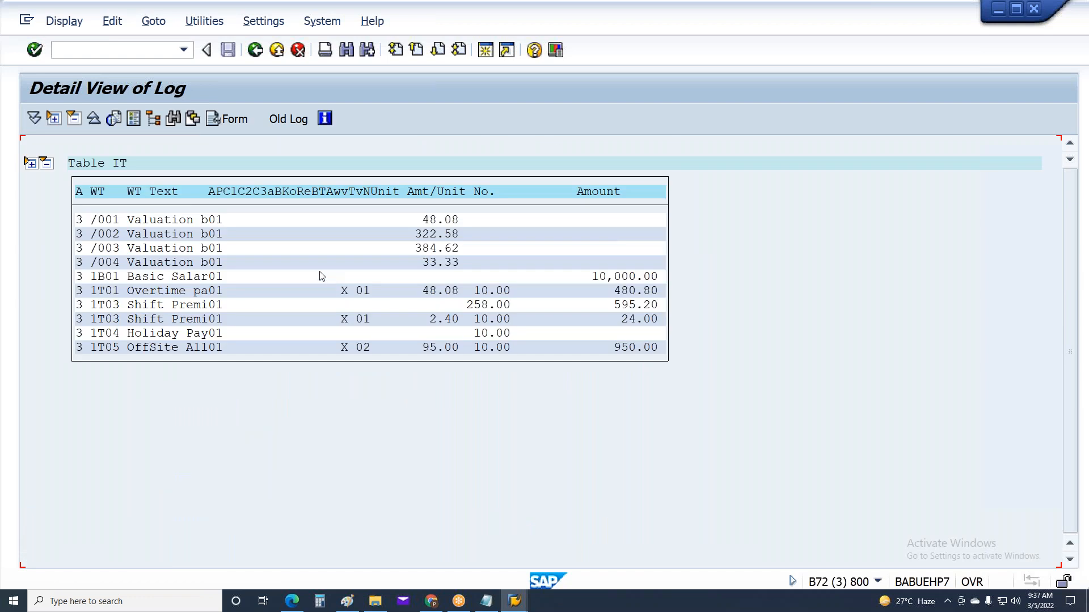
key(F3)
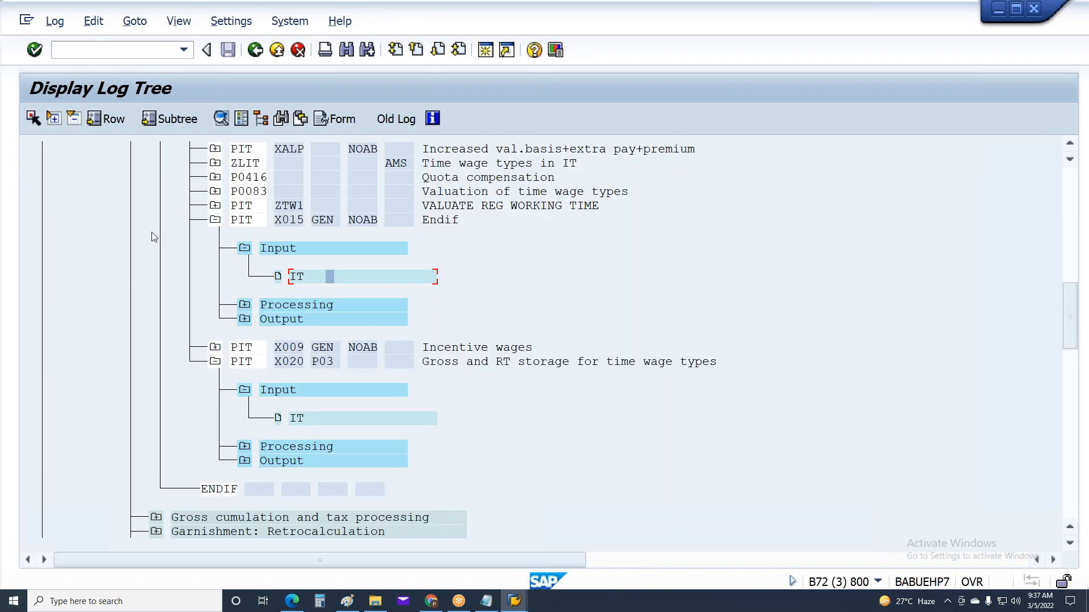
Step: Expand the P2010 employee remuneration info node in the log and open its output table IT
scroll(246, 268, up, 3)
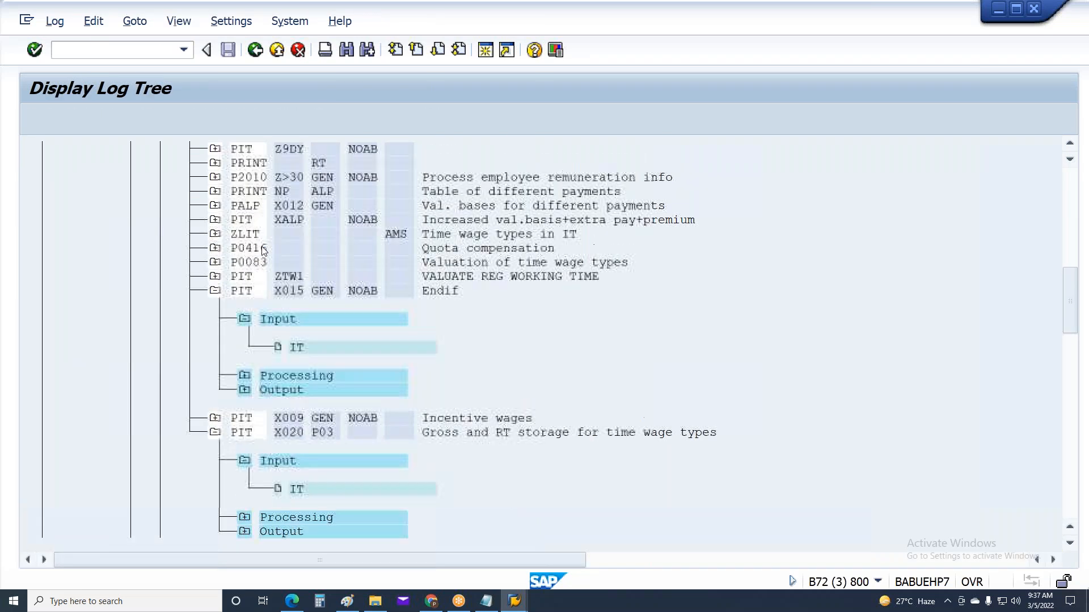
click(215, 290)
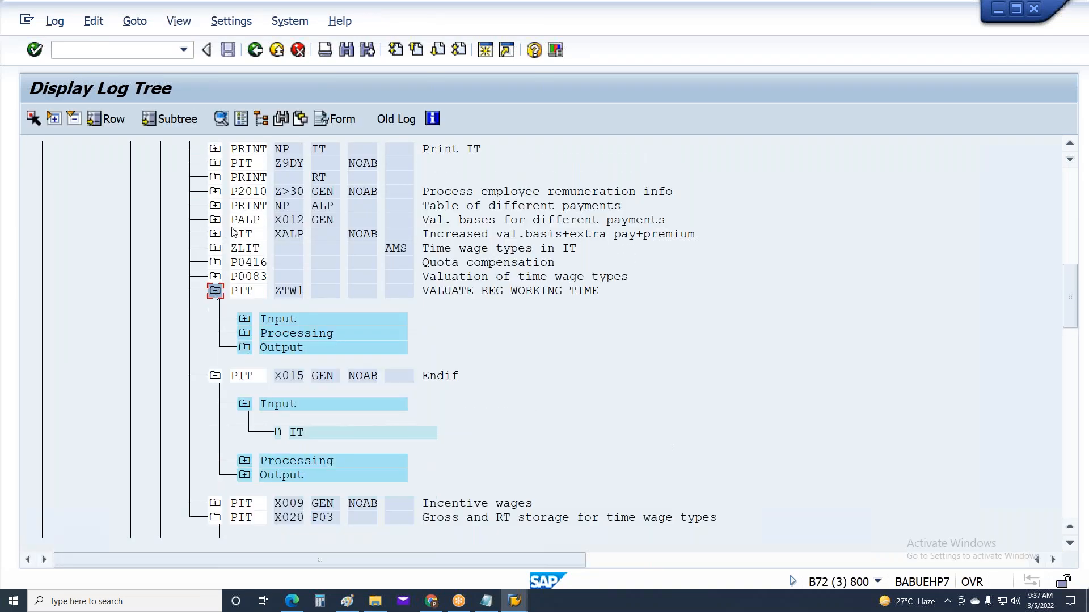
click(215, 191)
click(245, 248)
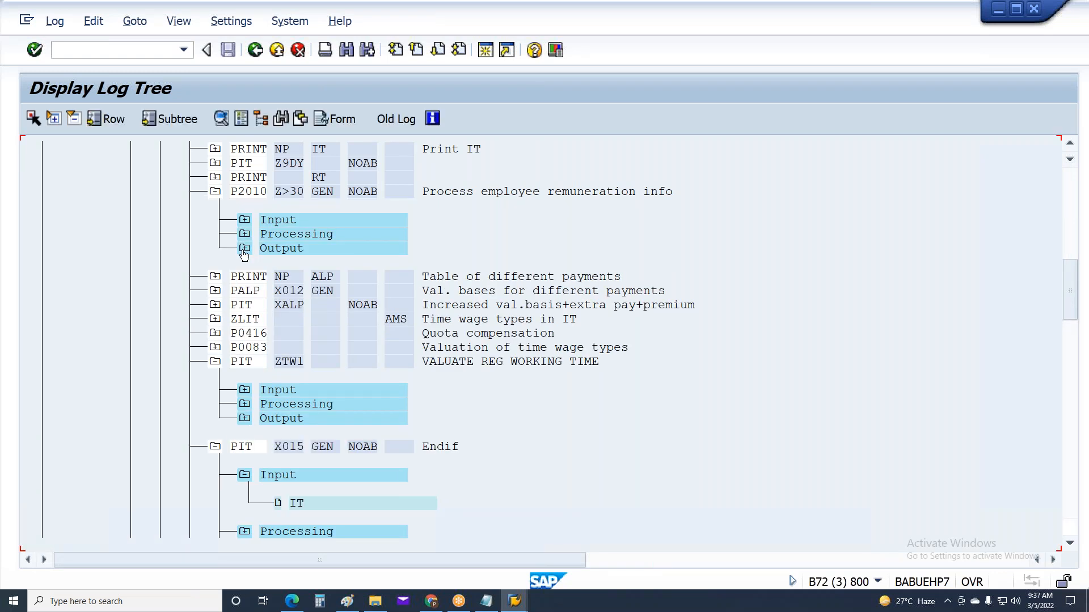
double_click(306, 278)
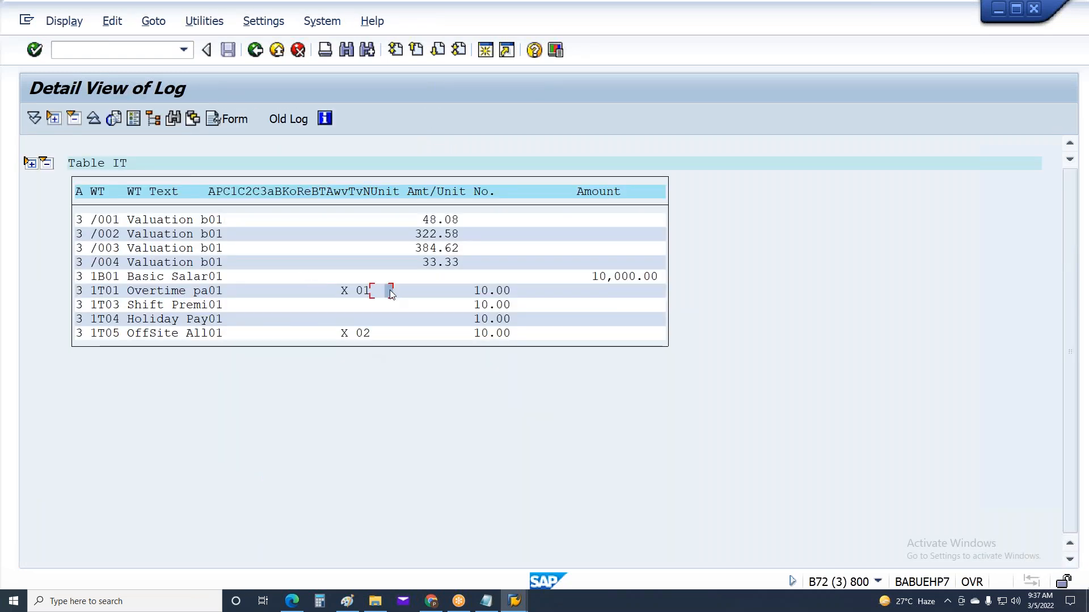
Step: Examine the Unit column for wage types 1T01, 1T03 and 1T04 in the P2010 output table
click(386, 313)
click(378, 191)
click(389, 292)
click(389, 306)
click(389, 292)
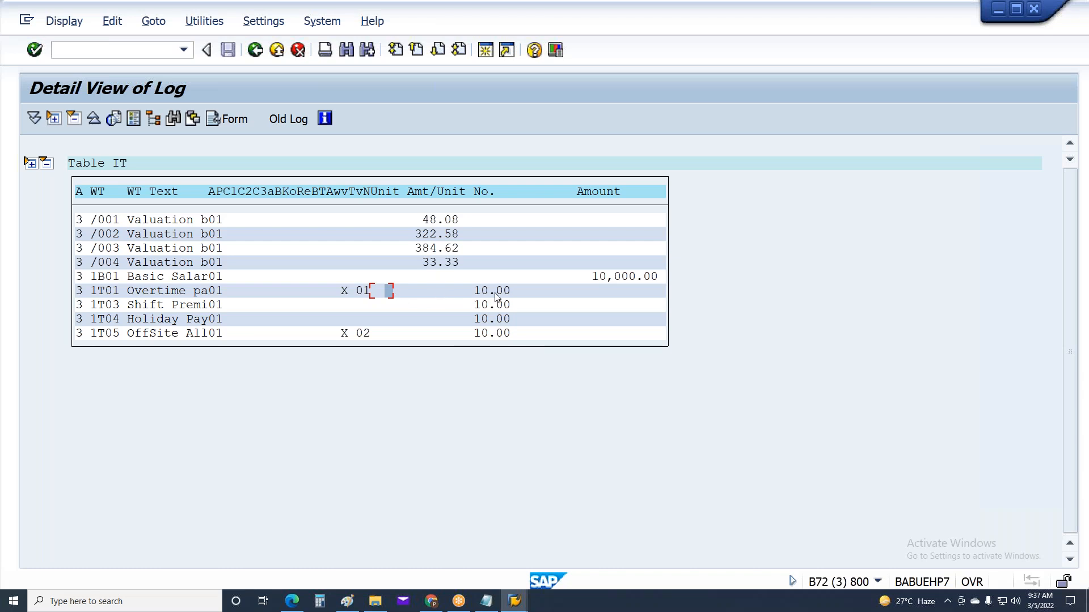
Step: Display the payslip form from the payroll log, and run the remuneration statement in its own session
click(226, 120)
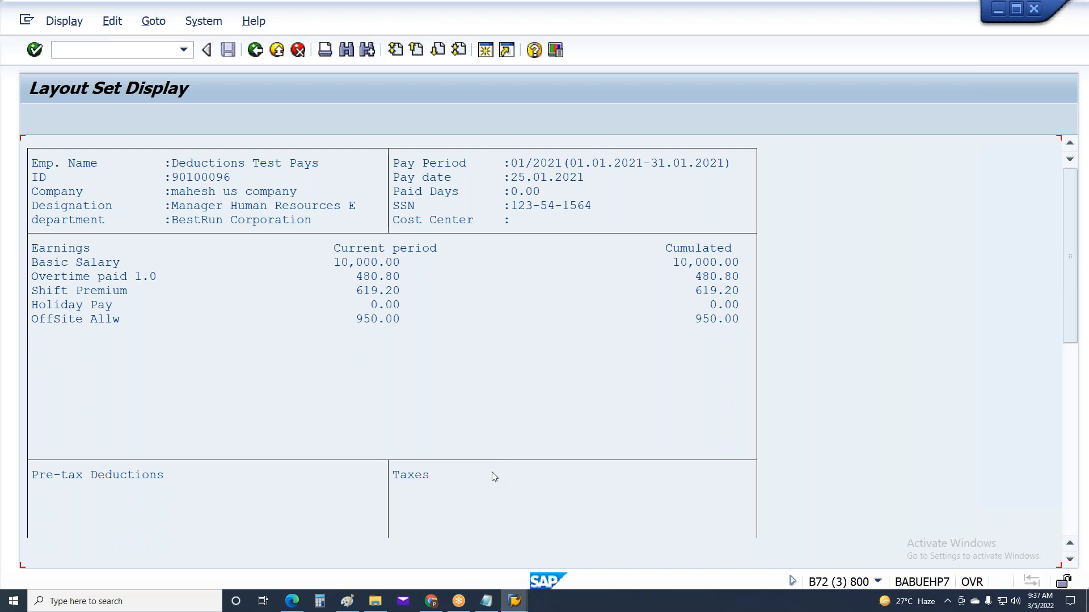
click(515, 601)
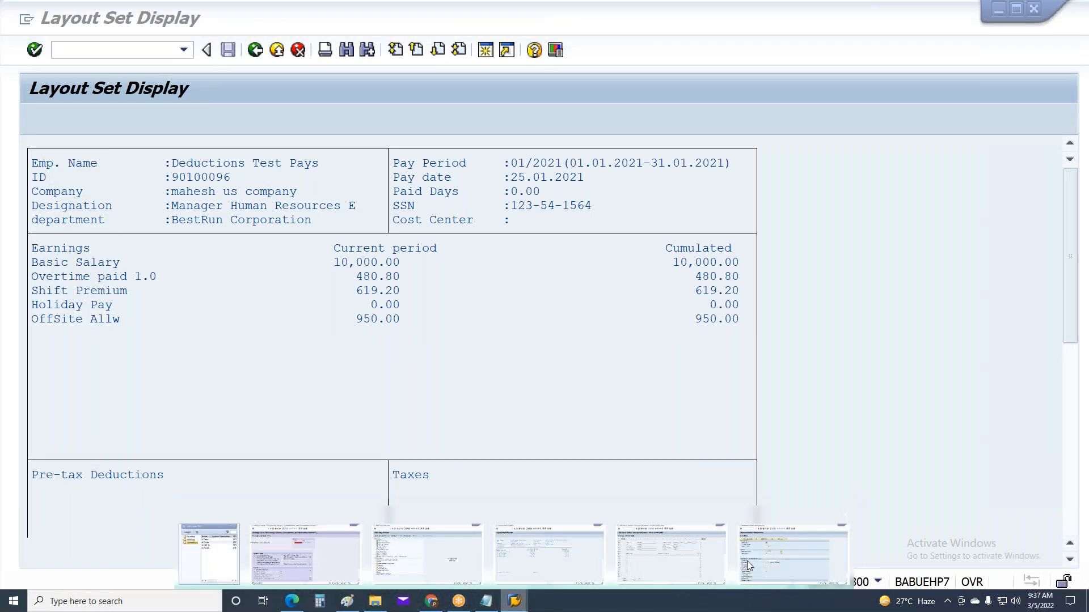
click(793, 556)
key(F8)
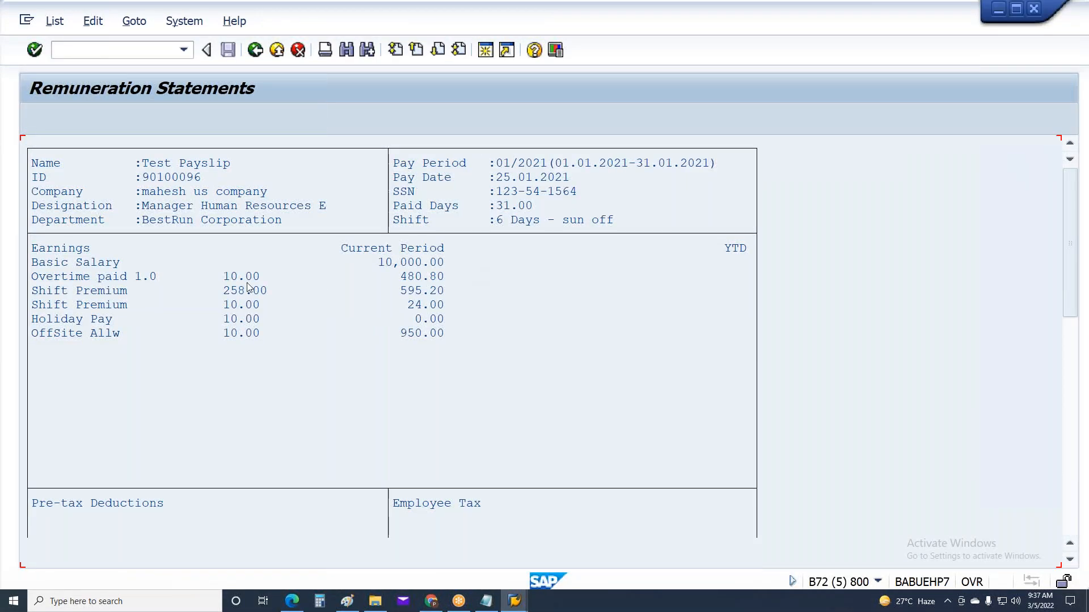
Step: Examine the number values of the overtime, shift premium and allowance lines and the YTD column on the remuneration statement
key(Down)
click(272, 275)
click(271, 306)
click(248, 335)
click(242, 292)
click(726, 263)
click(711, 329)
click(709, 250)
click(711, 264)
click(706, 278)
click(713, 346)
Step: Switch to the payroll driver session and leave the payslip, log and driver screens back to SAP Easy Access
key(alt+Tab)
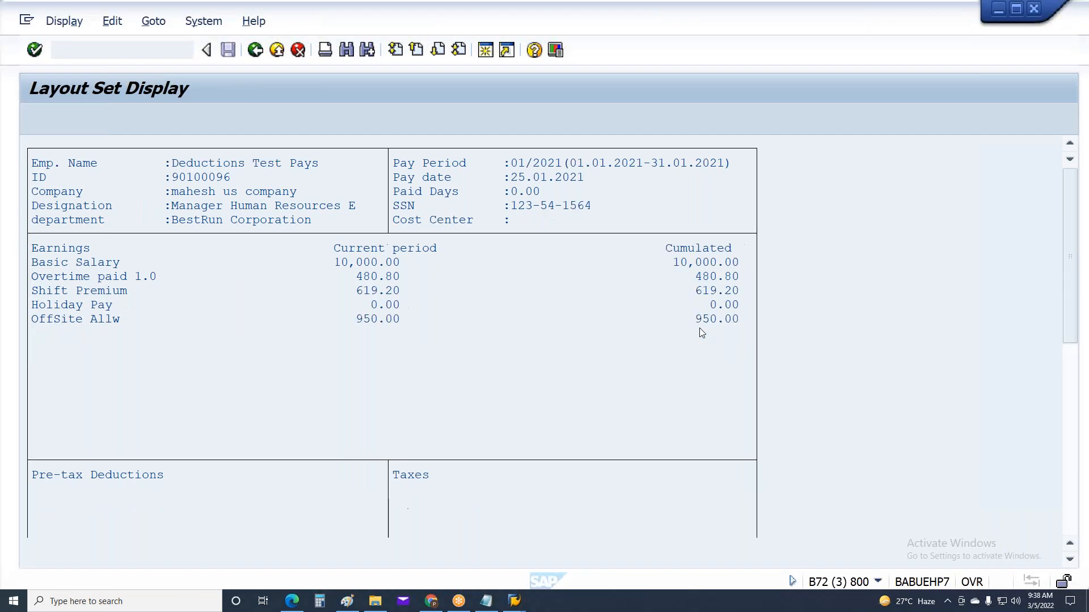
key(F3)
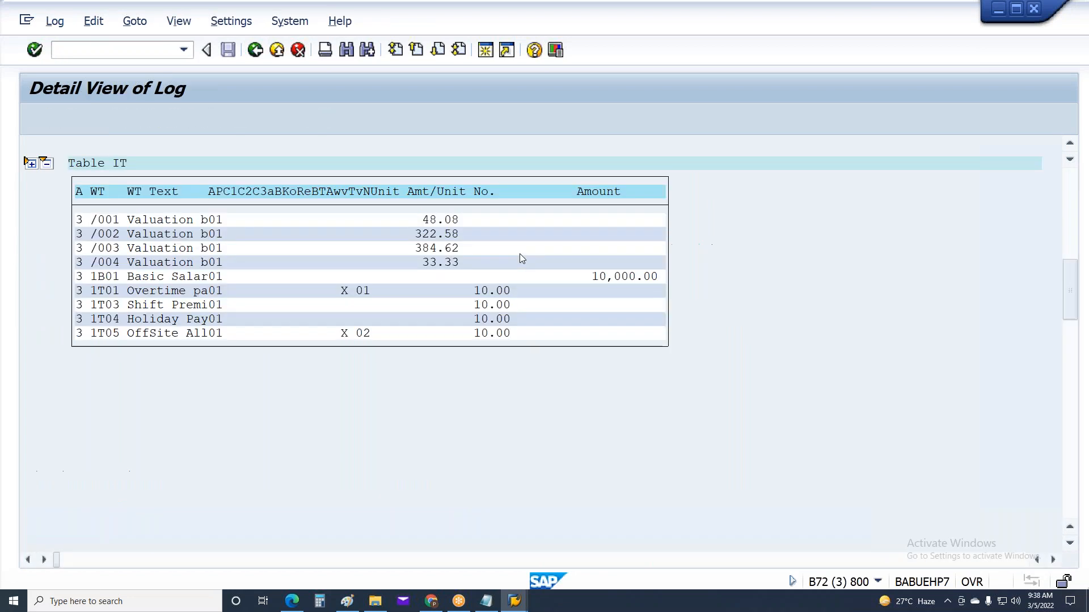
key(F3)
key(F3)
click(333, 328)
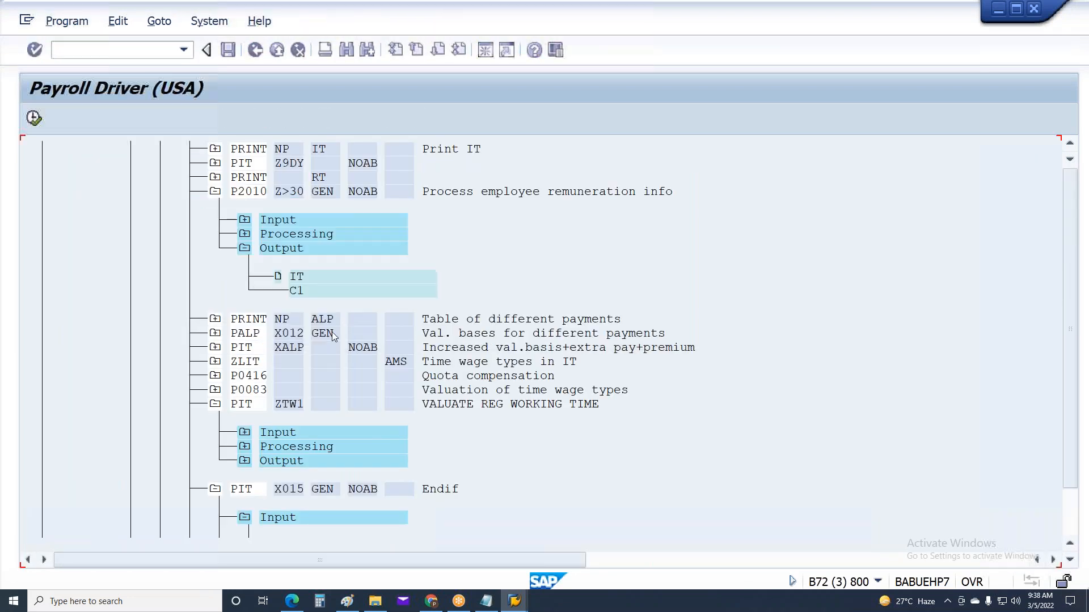
key(F3)
key(F3)
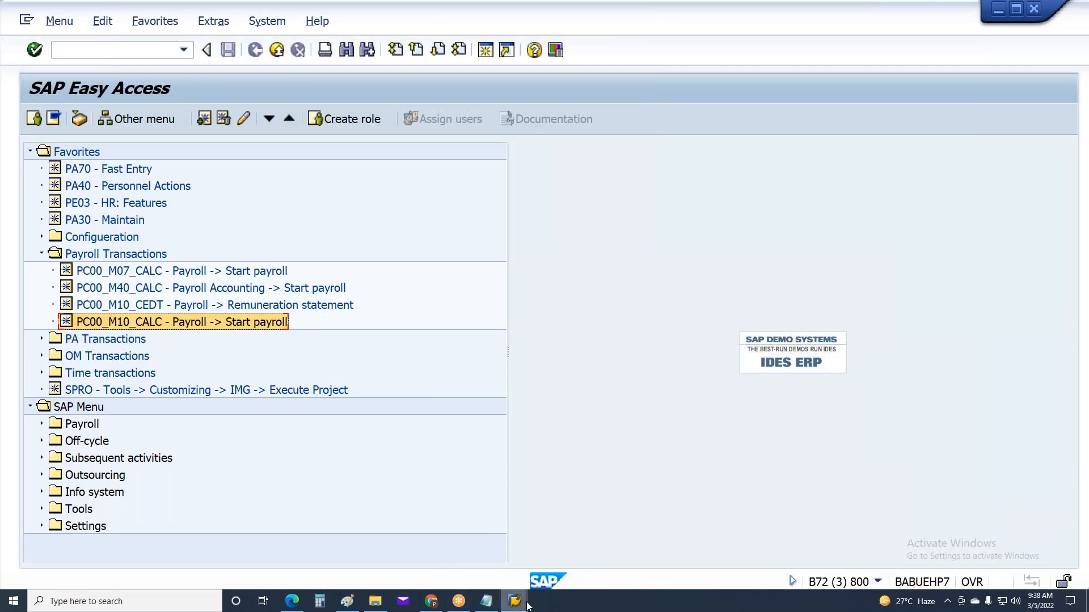
Step: Switch to the HR Form Editor session and open the line layout of form Z300
mouse_move(514, 601)
click(645, 567)
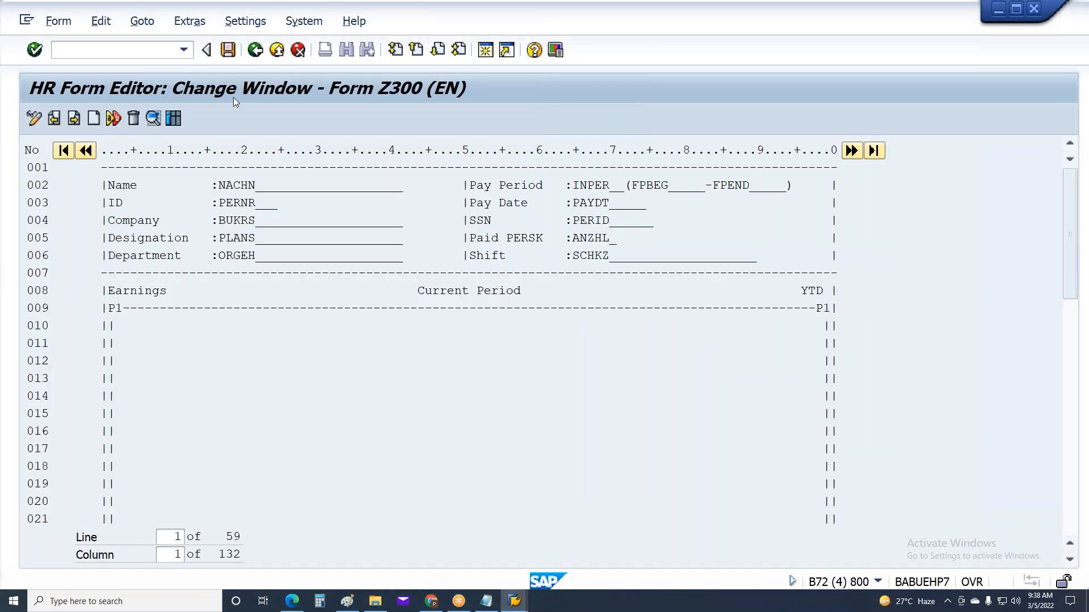
click(77, 123)
click(79, 125)
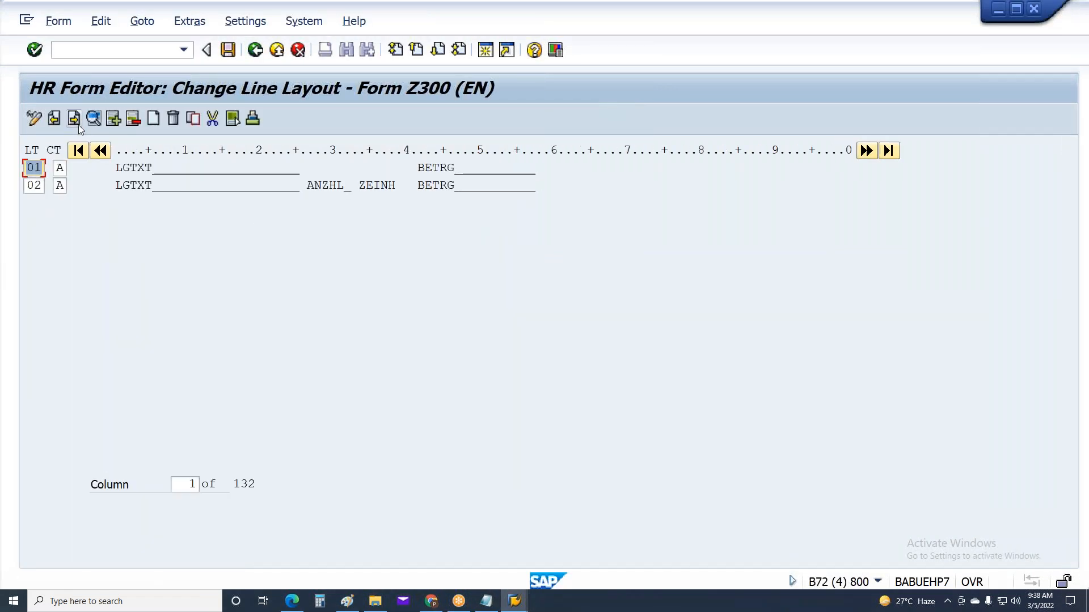
Step: Copy line type 01, column type A, to line type 01 with column type B
double_click(31, 168)
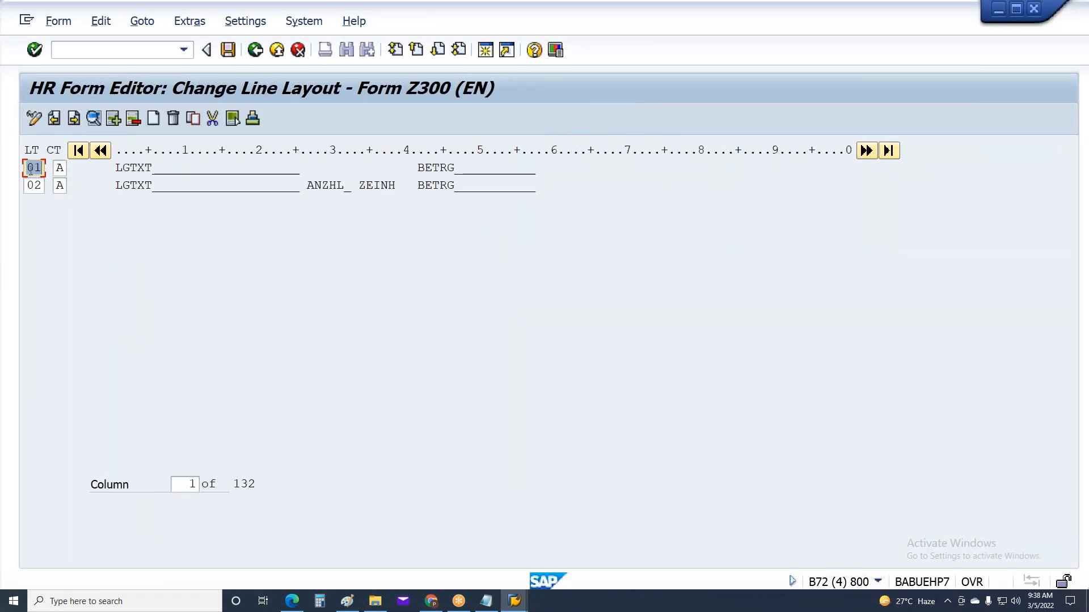
double_click(59, 169)
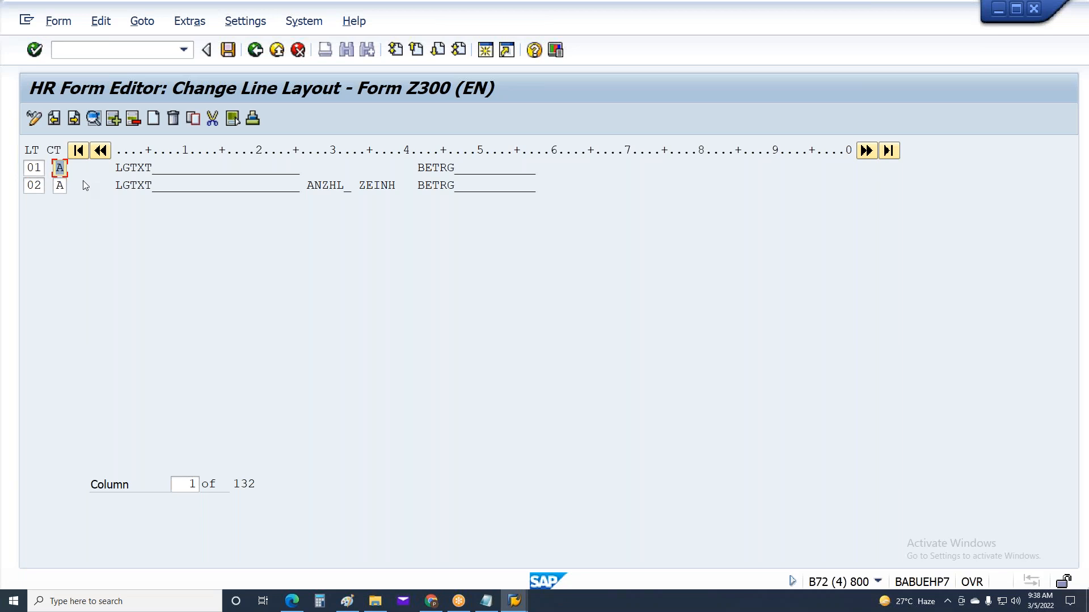
double_click(31, 169)
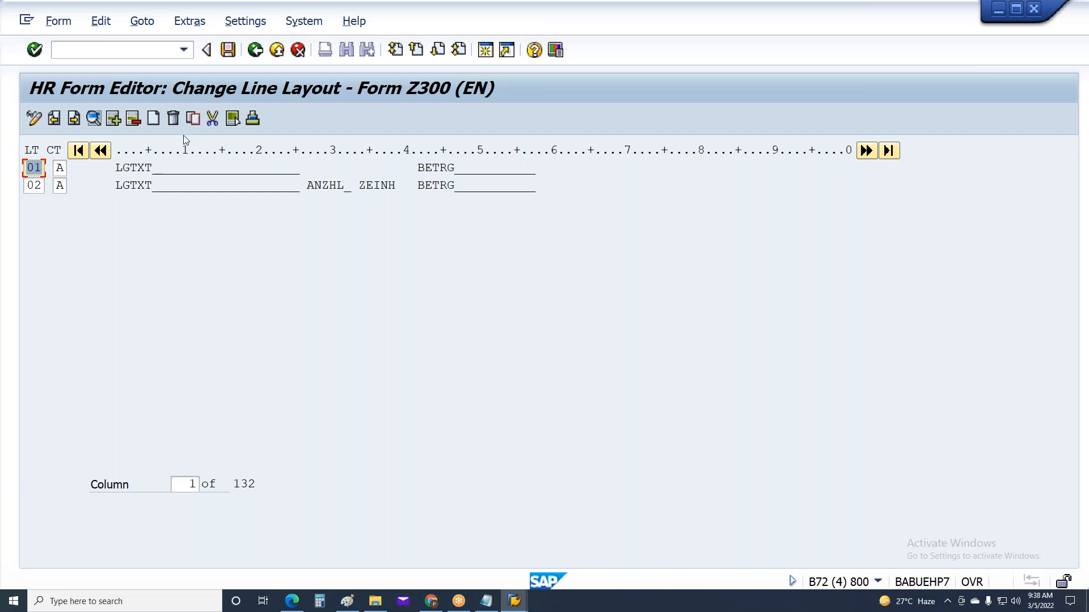
click(194, 119)
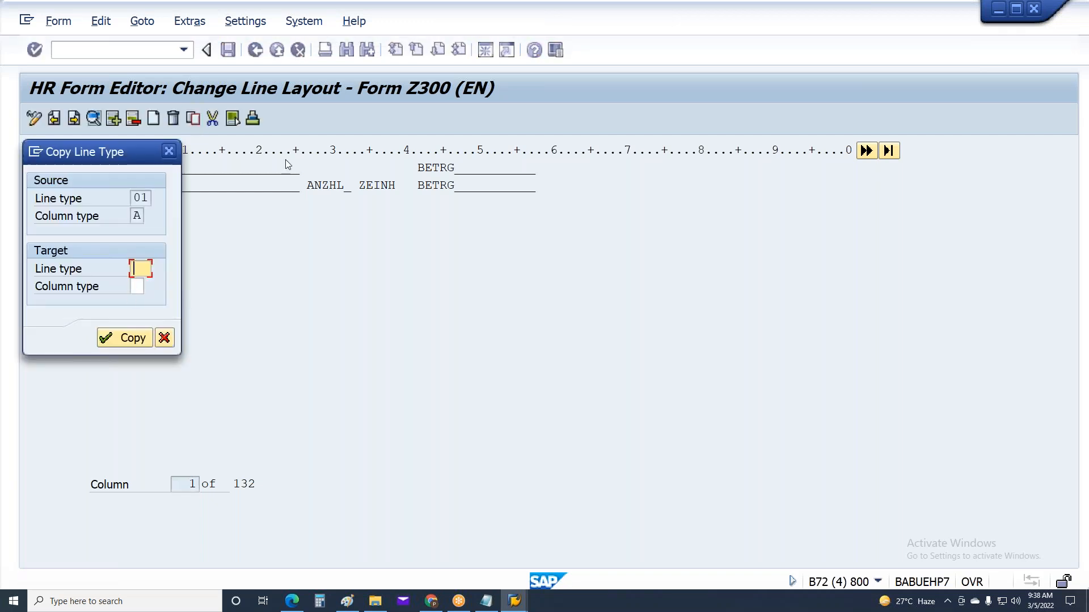
text(02)
key(Tab)
text(A)
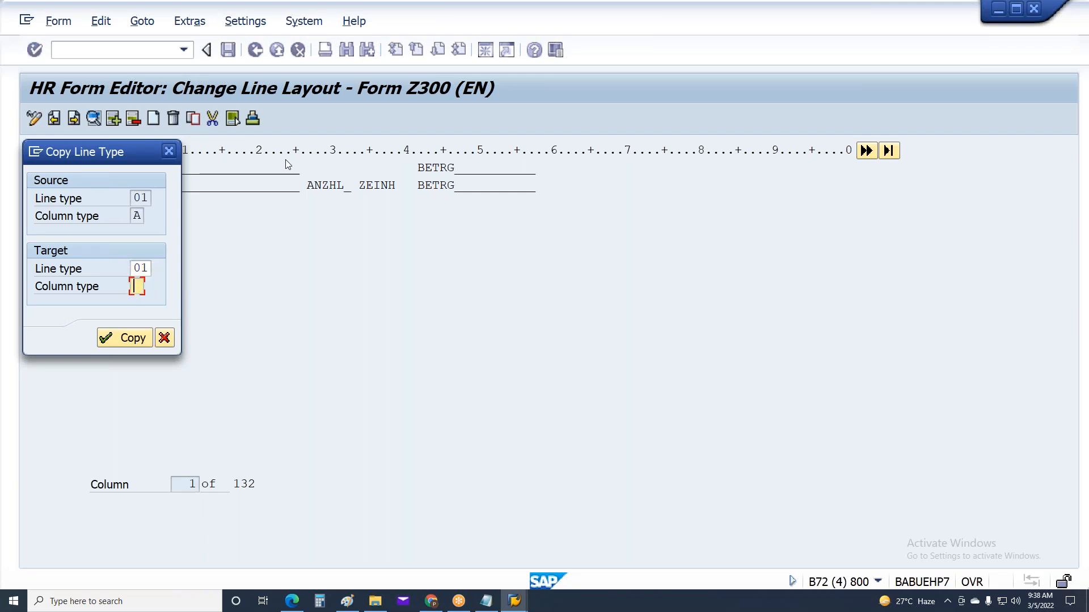
key(Return)
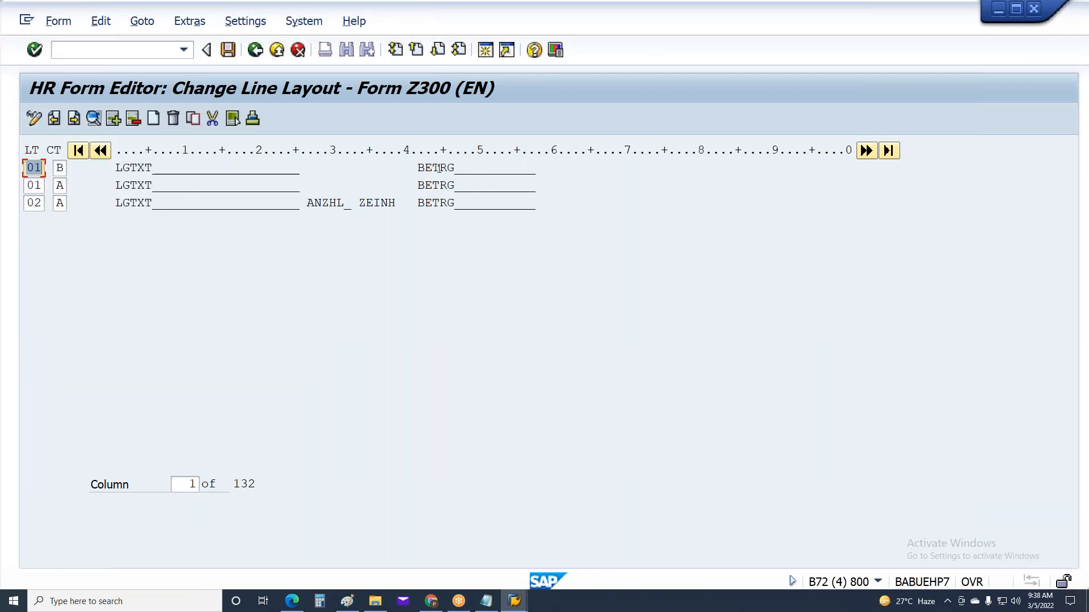
Step: Move the total amount field BETRG of line layout 01 B to column 82 and save the form
click(443, 169)
double_click(448, 168)
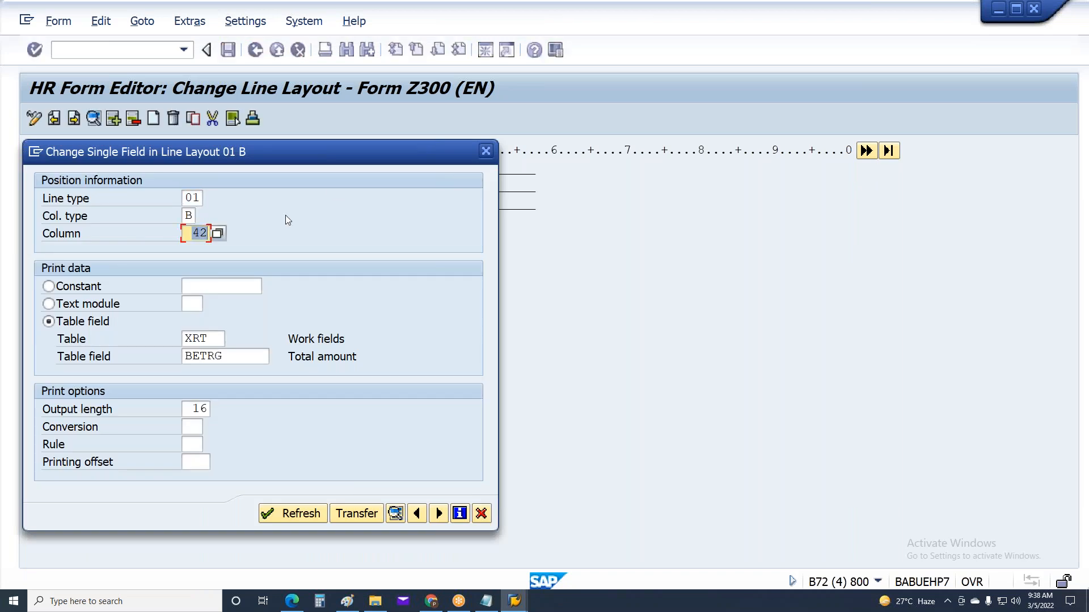
key(Delete)
text(84)
click(192, 412)
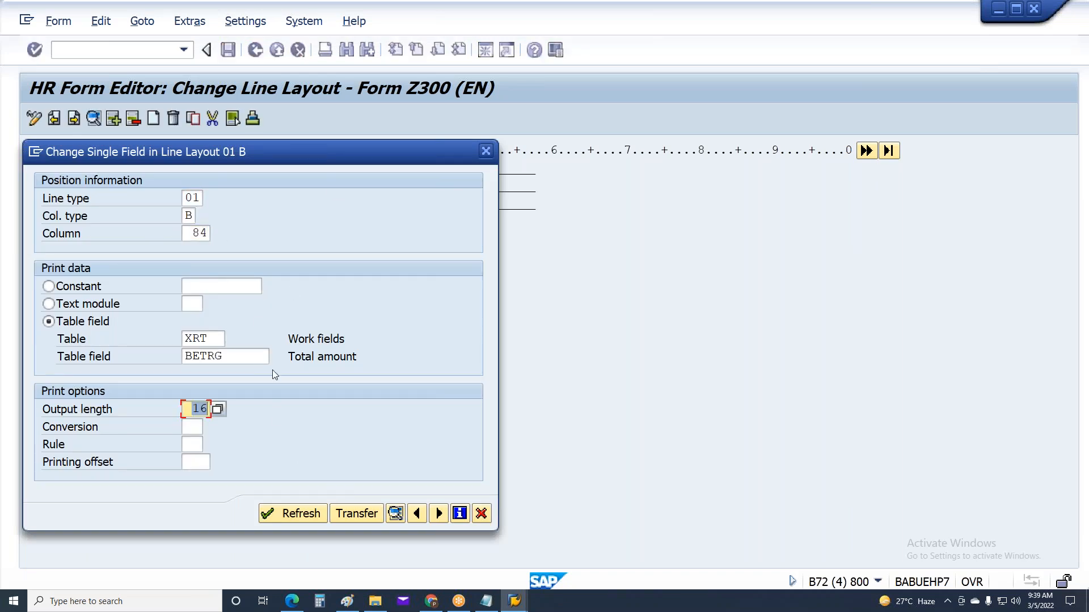
click(197, 233)
key(Delete)
text(82)
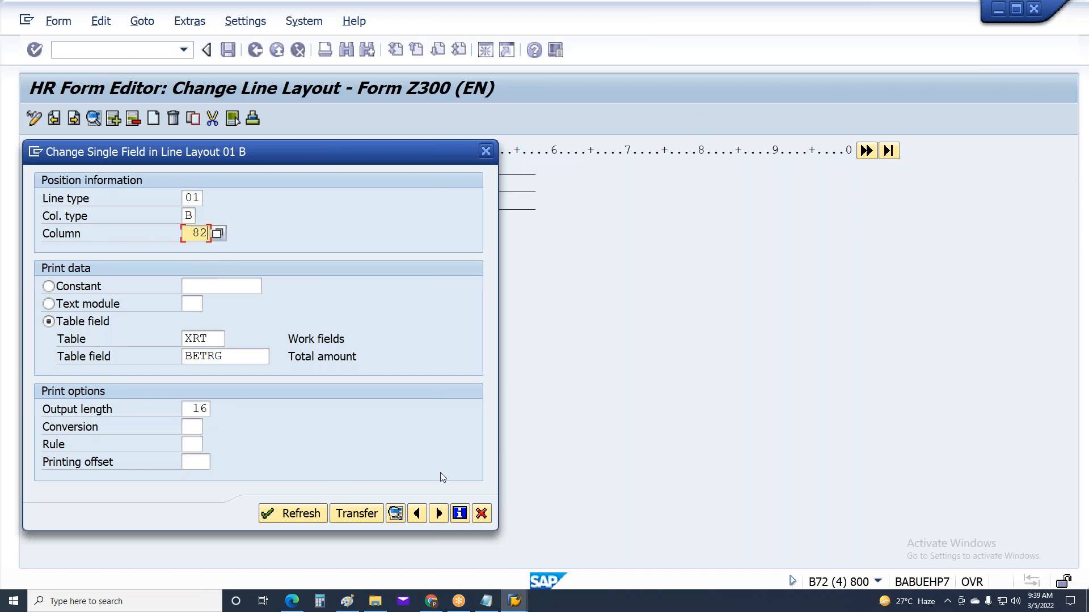
click(356, 513)
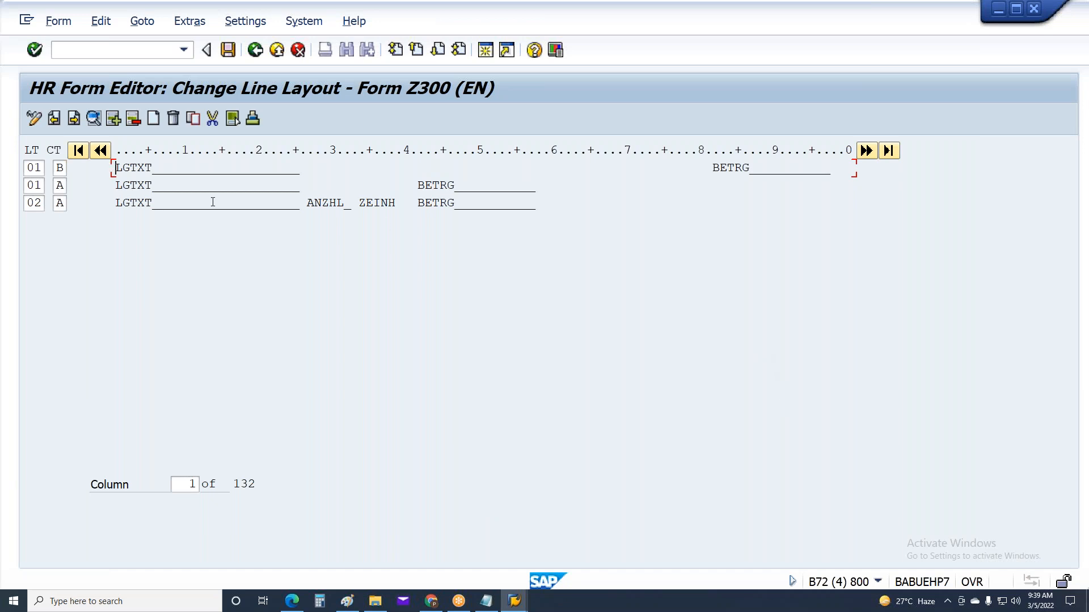
click(104, 168)
key(ctrl+s)
key(Return)
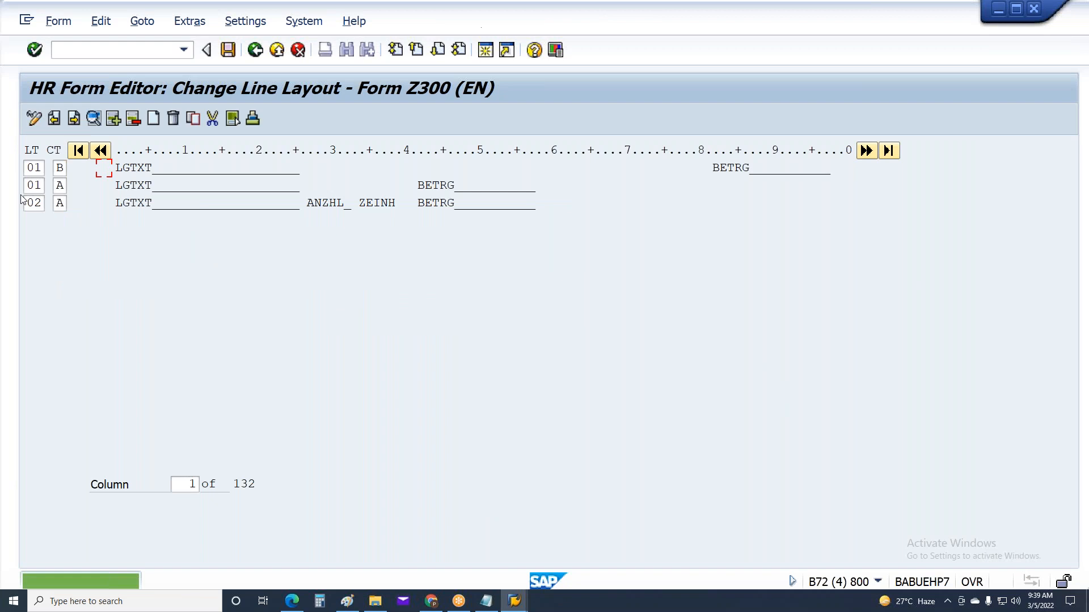
Step: Copy line type 01, column type B, to line type 02 with column type B and save the form
click(34, 168)
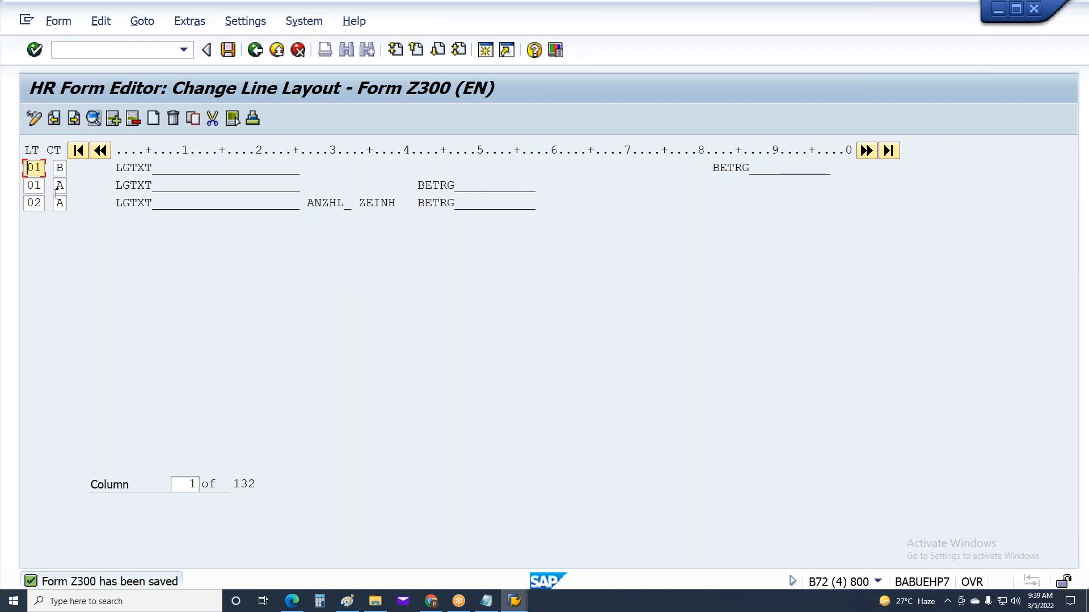
click(193, 119)
text(02)
key(Tab)
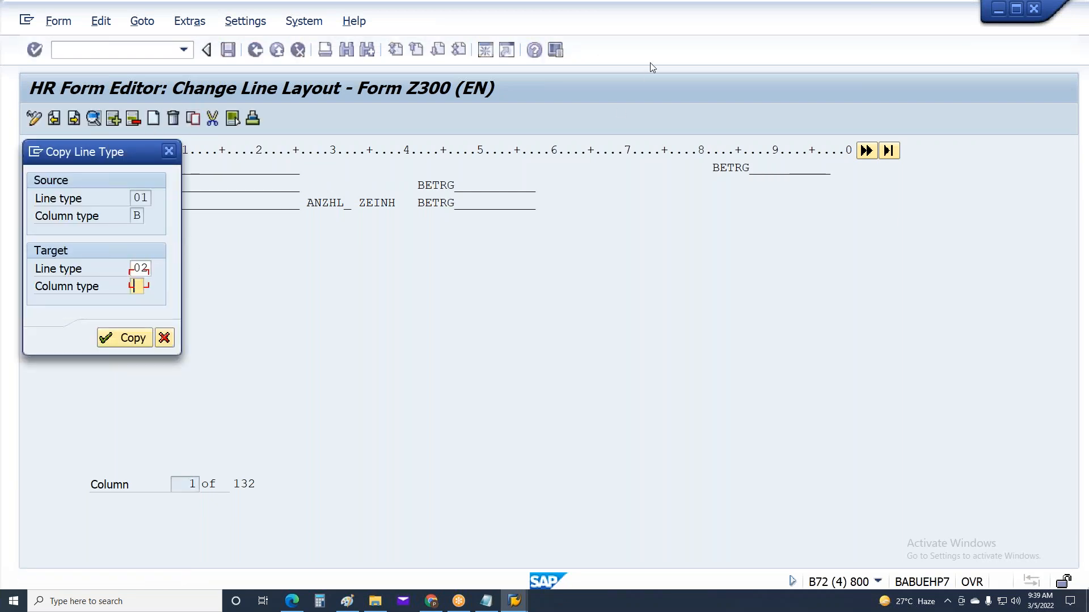
text(B)
key(Return)
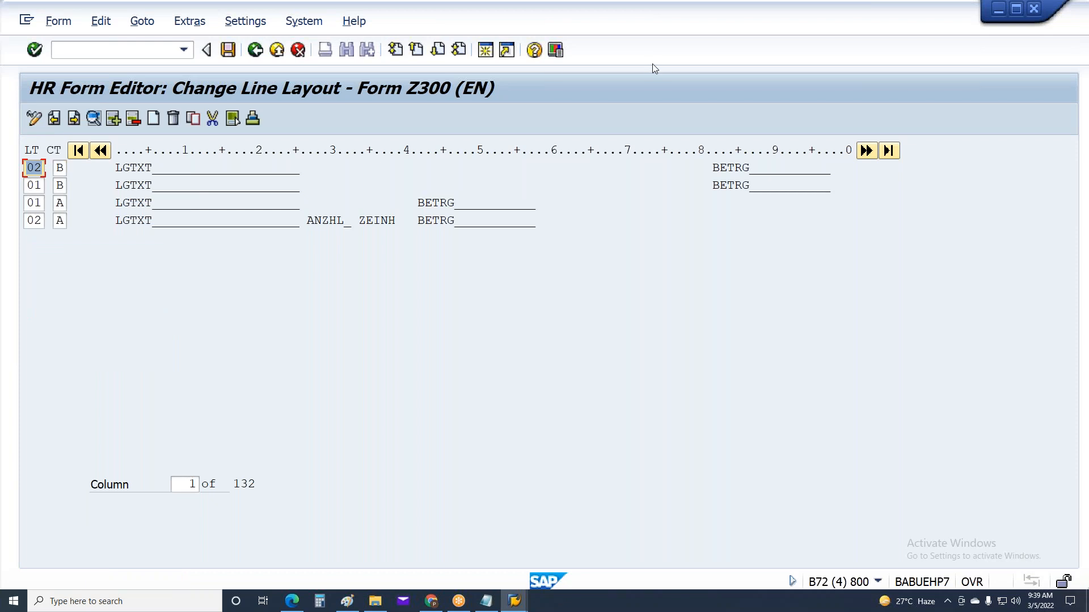
key(ctrl+s)
key(Return)
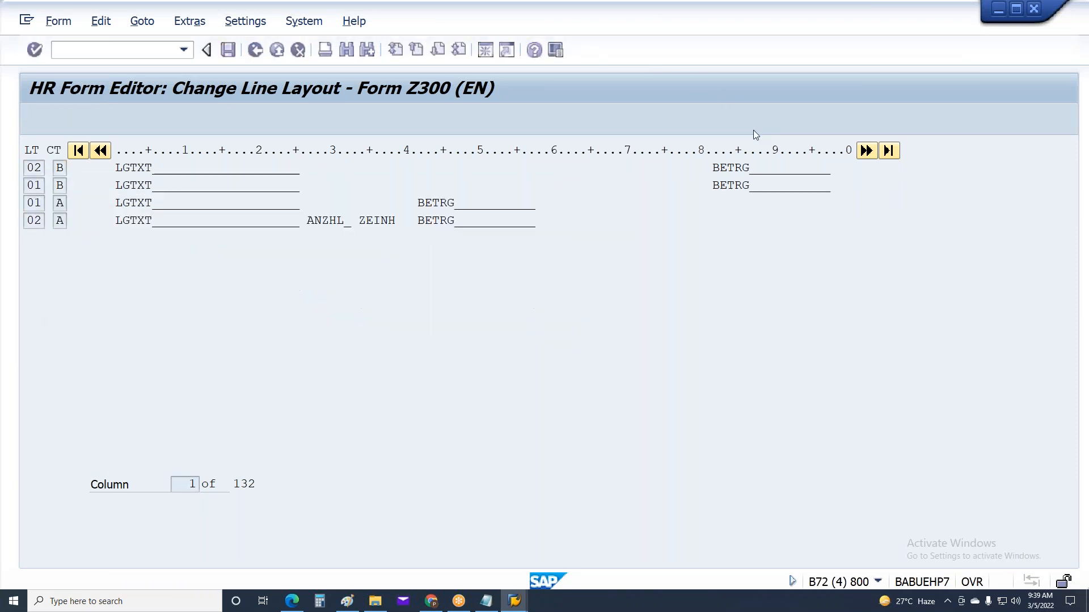
click(60, 221)
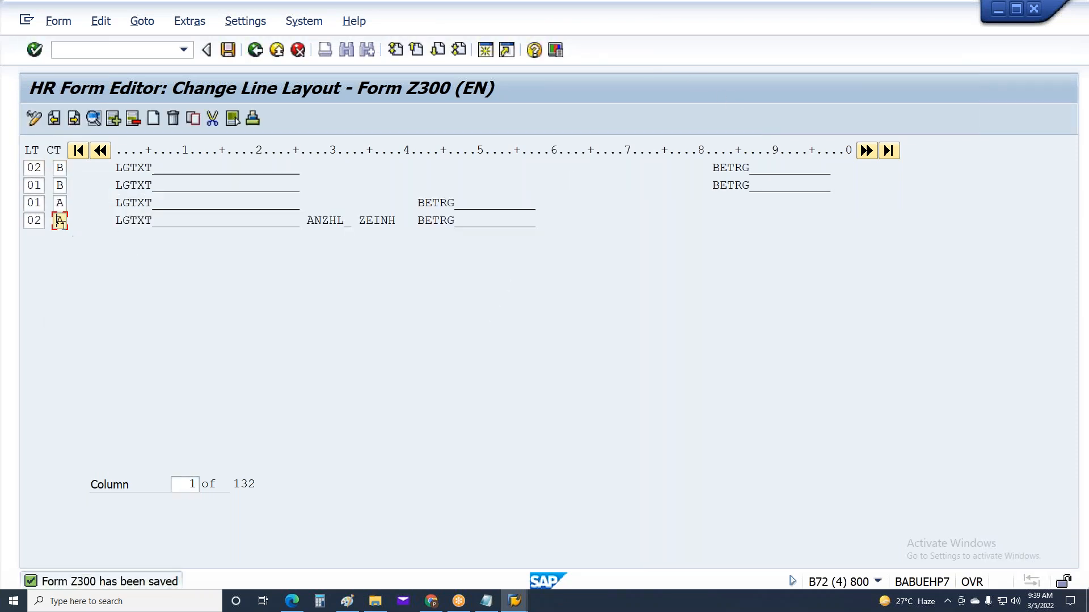
click(59, 168)
click(60, 202)
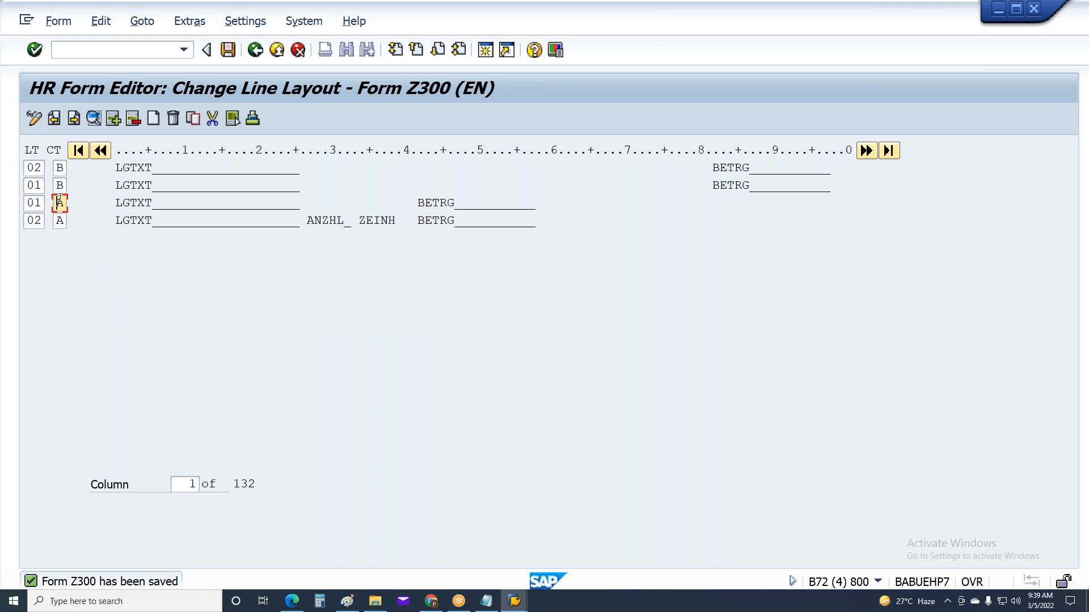
click(59, 185)
key(Return)
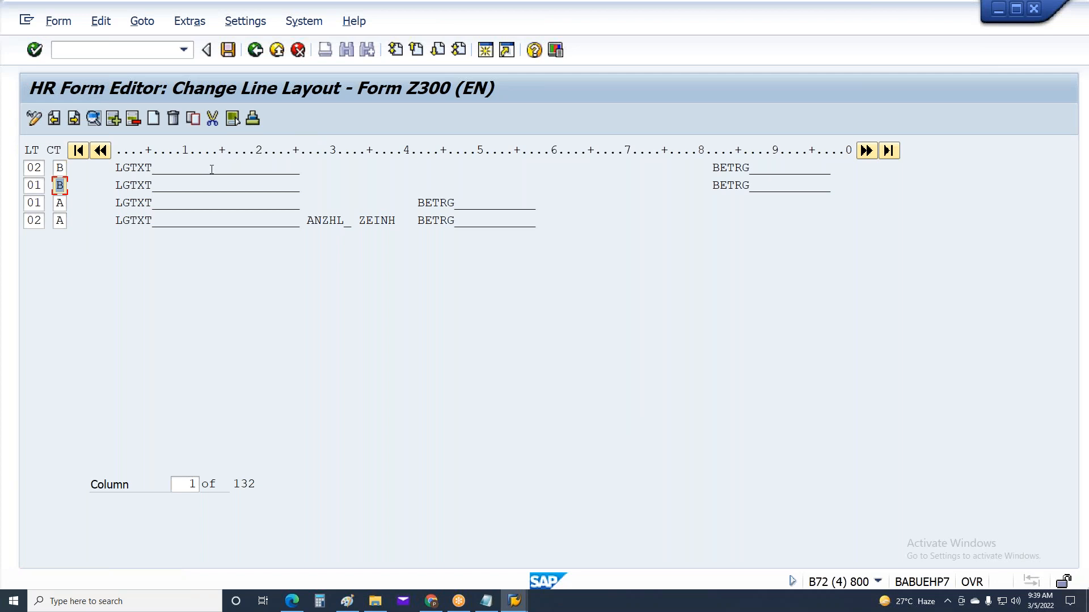
Step: Go to the window editing of form Z300 and open the layout of group 01 in window P1
click(57, 122)
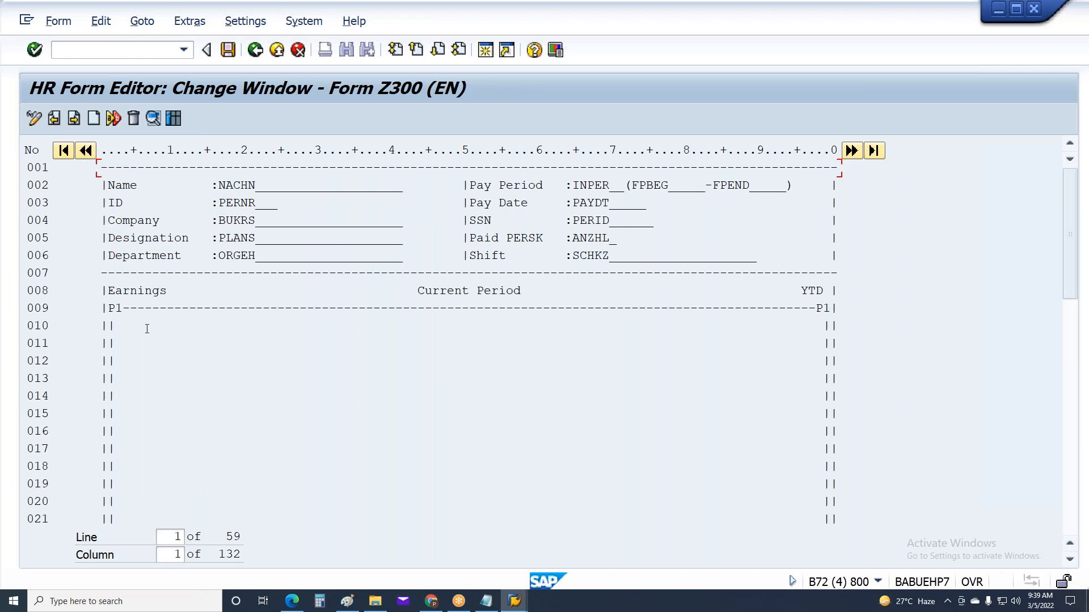
double_click(146, 329)
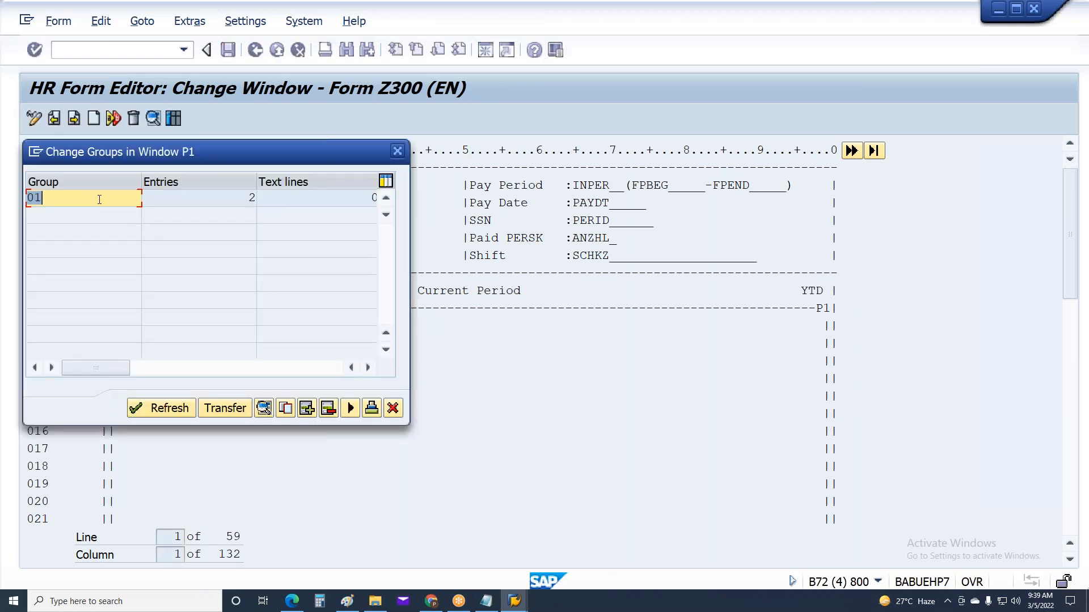
double_click(99, 198)
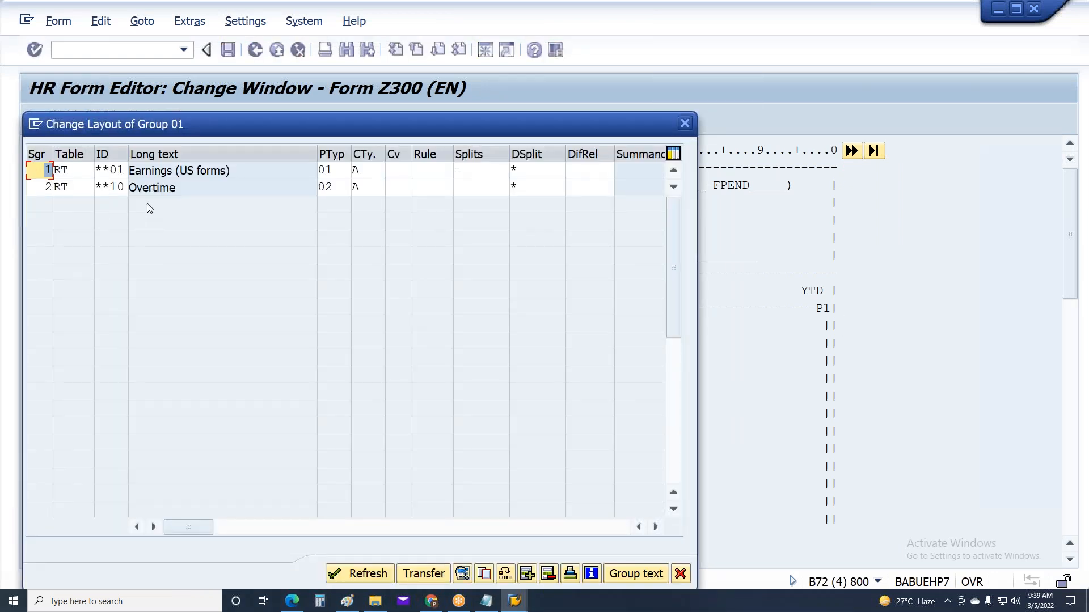
click(102, 171)
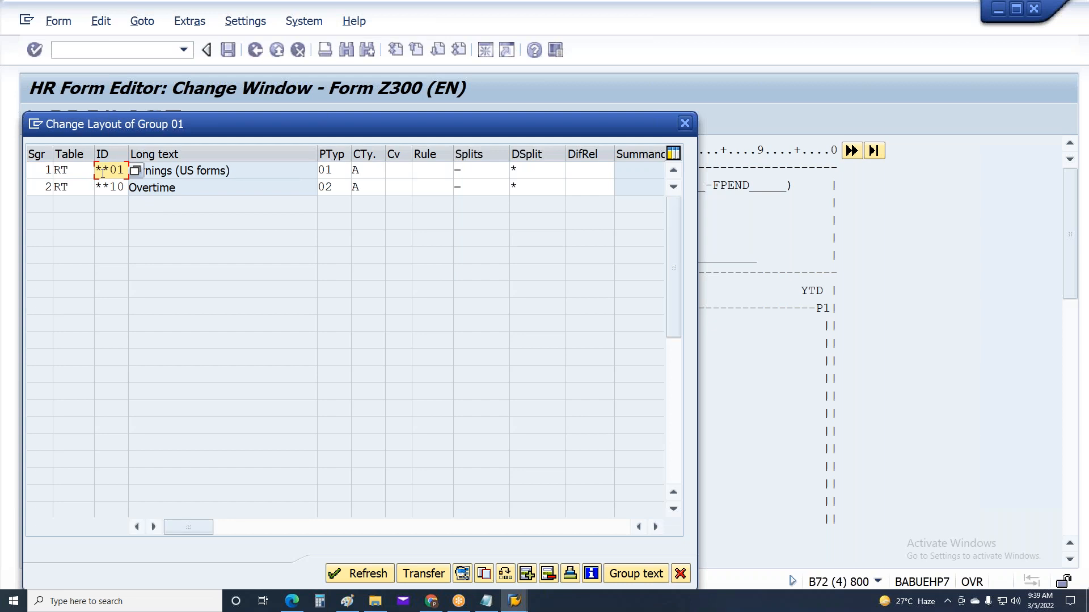
Step: Insert a row above the Earnings entry with subgroup 1, table CRT and ID **01
click(39, 170)
click(529, 578)
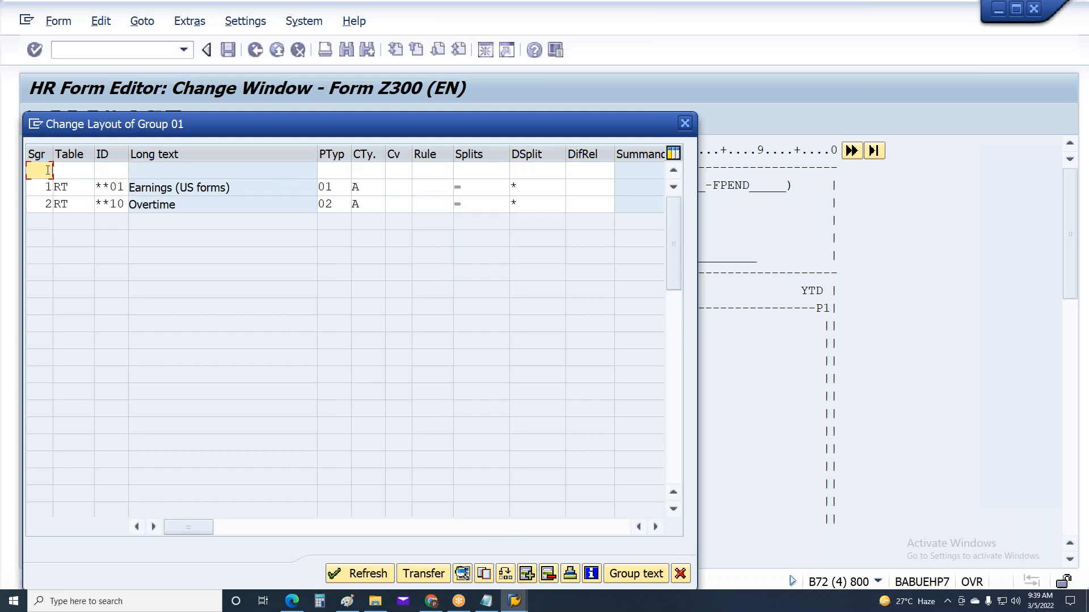
key(Tab)
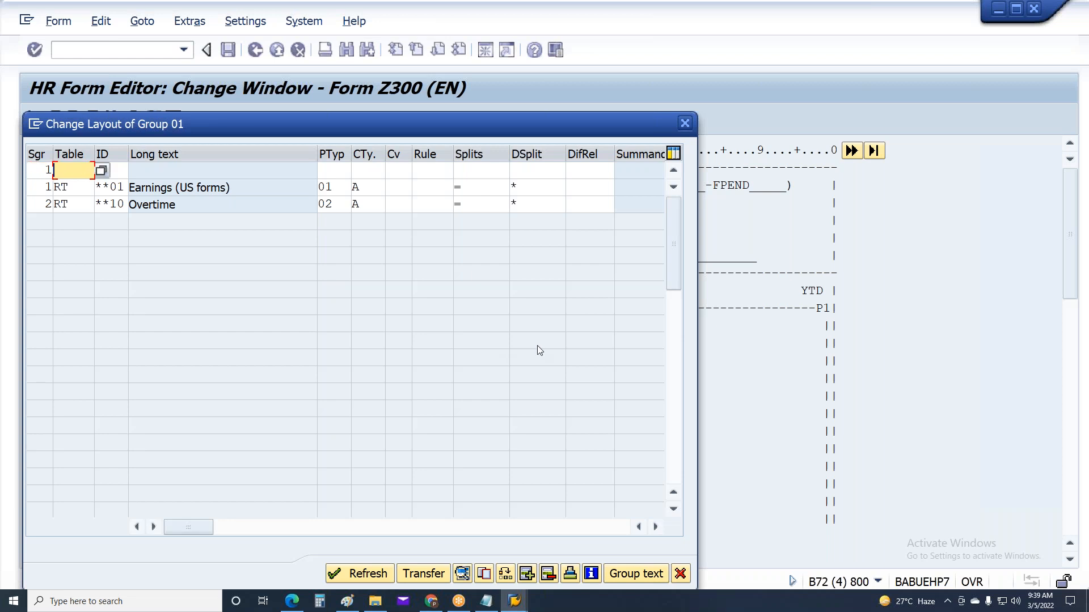
text(RT)
key(Tab)
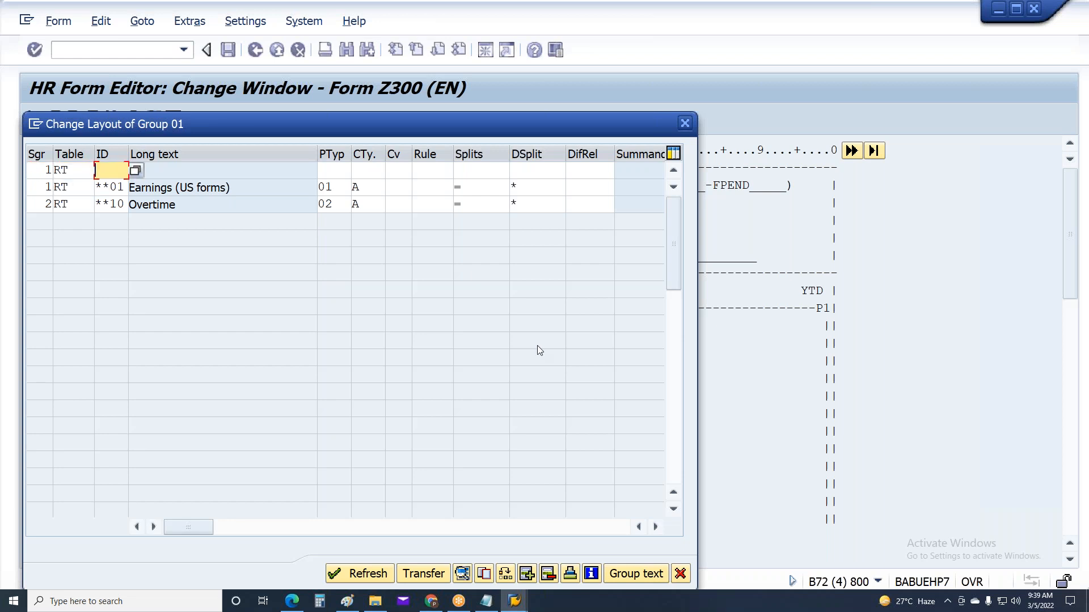
key(shift+Tab)
text(CRT)
key(Tab)
text(**)
key(Down)
key(Down)
Step: Assign line type 01 and column type B to the new CRT earnings row
key(Tab)
text(02)
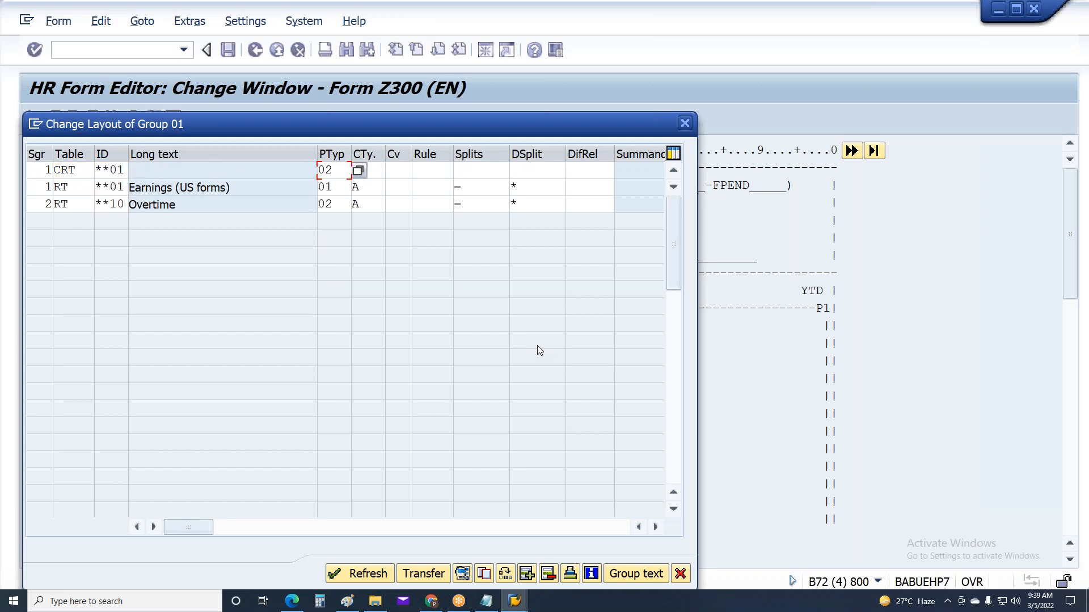
text(01)
key(Tab)
text(B)
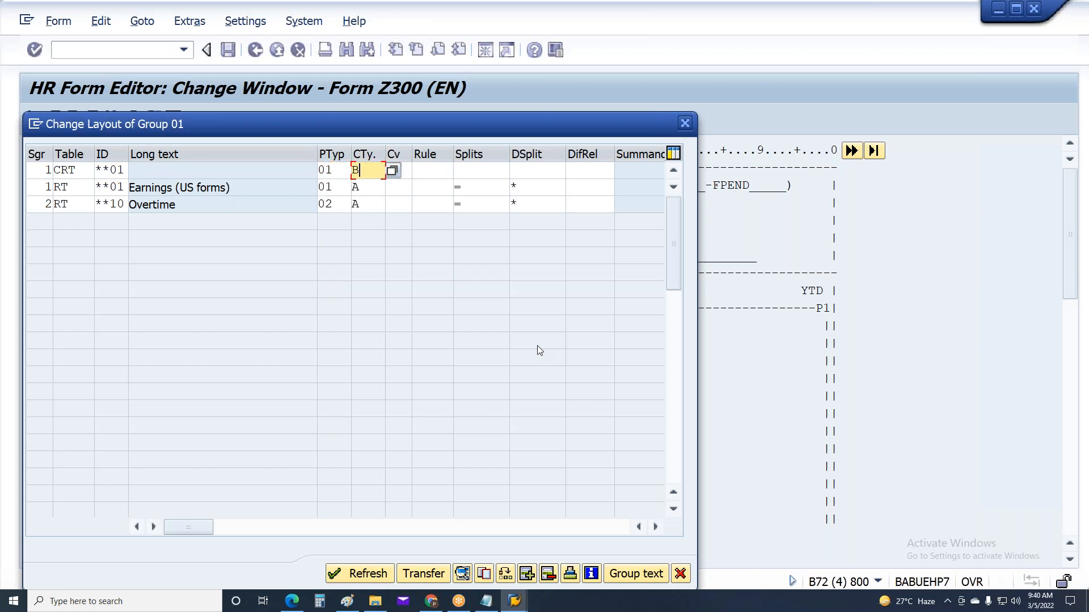
click(315, 188)
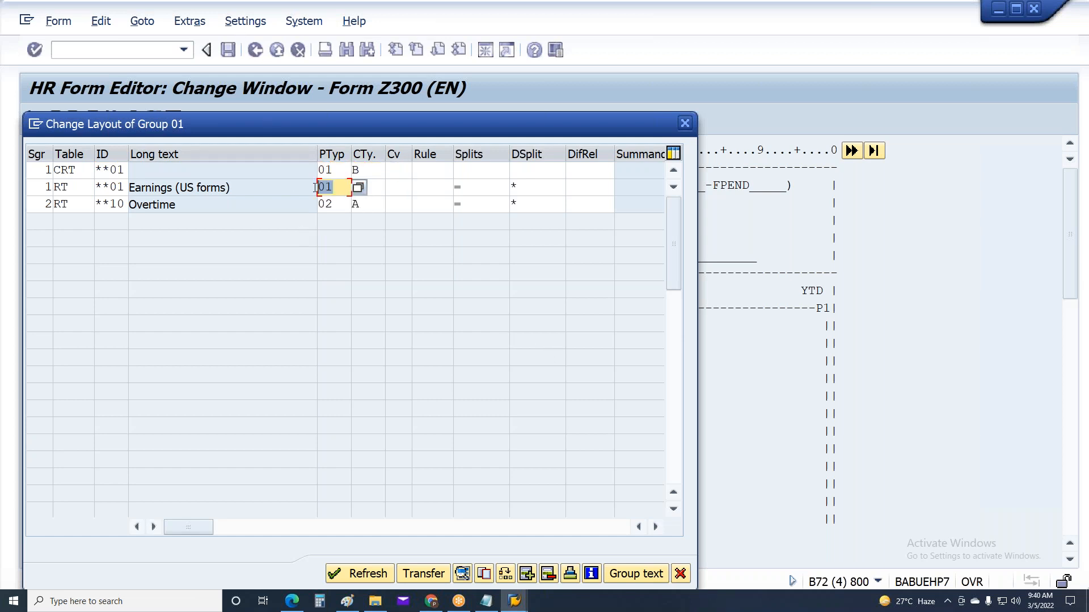
click(332, 170)
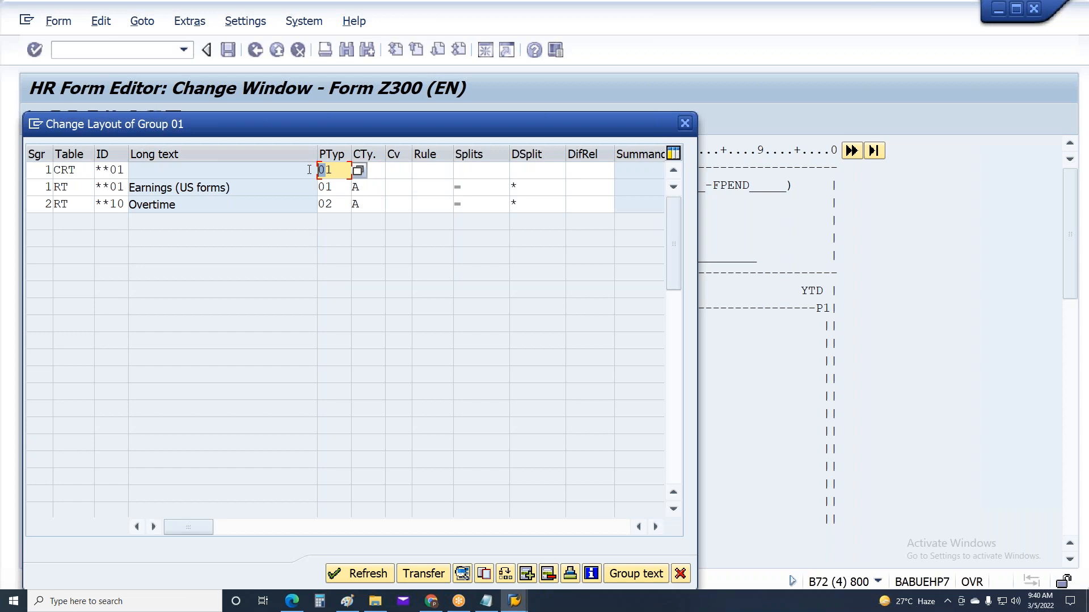
click(250, 189)
click(124, 170)
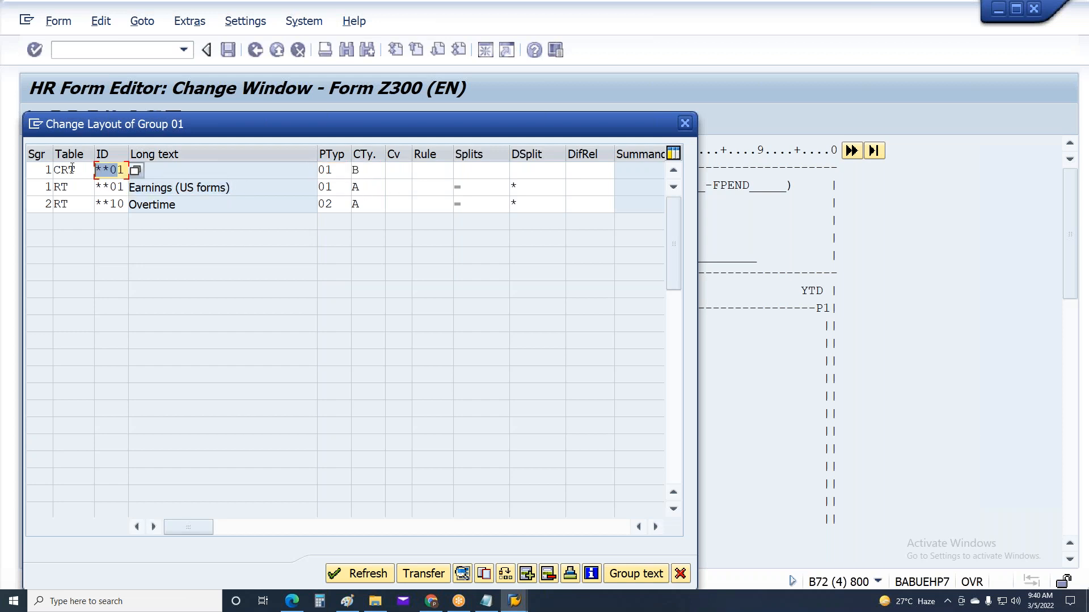
click(359, 170)
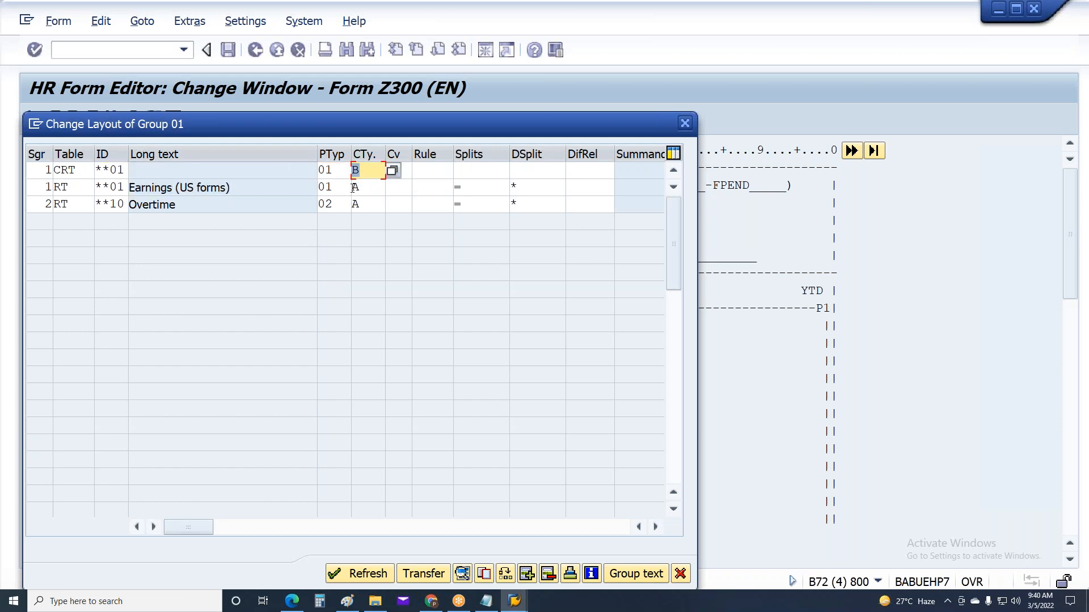
click(337, 171)
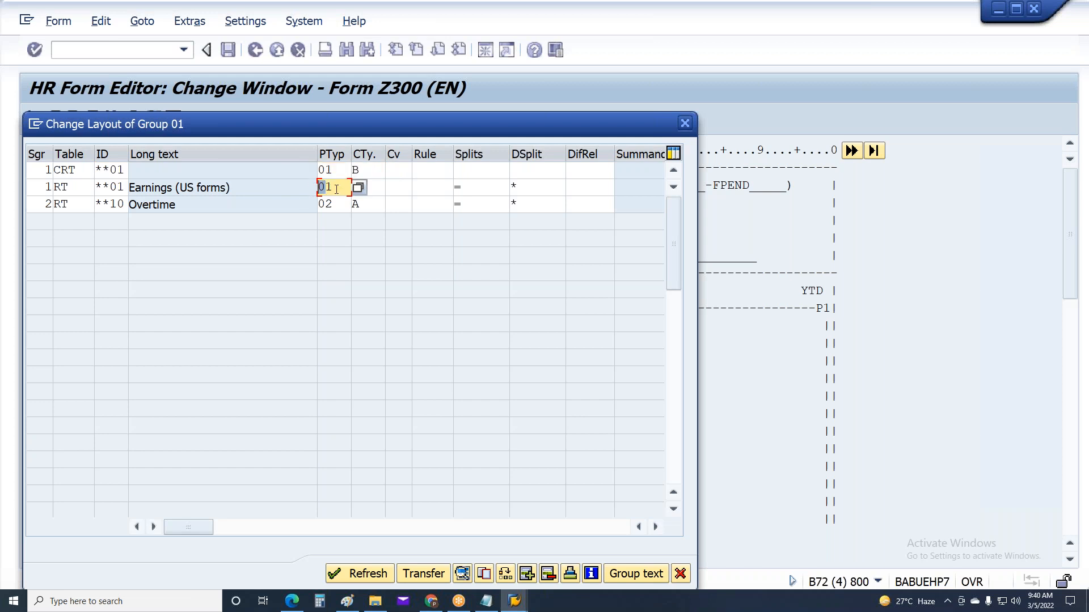
click(335, 186)
Step: Insert a row above the Overtime entry with subgroup 2, table CRT, ID **10, line type 02 and column type B
click(39, 204)
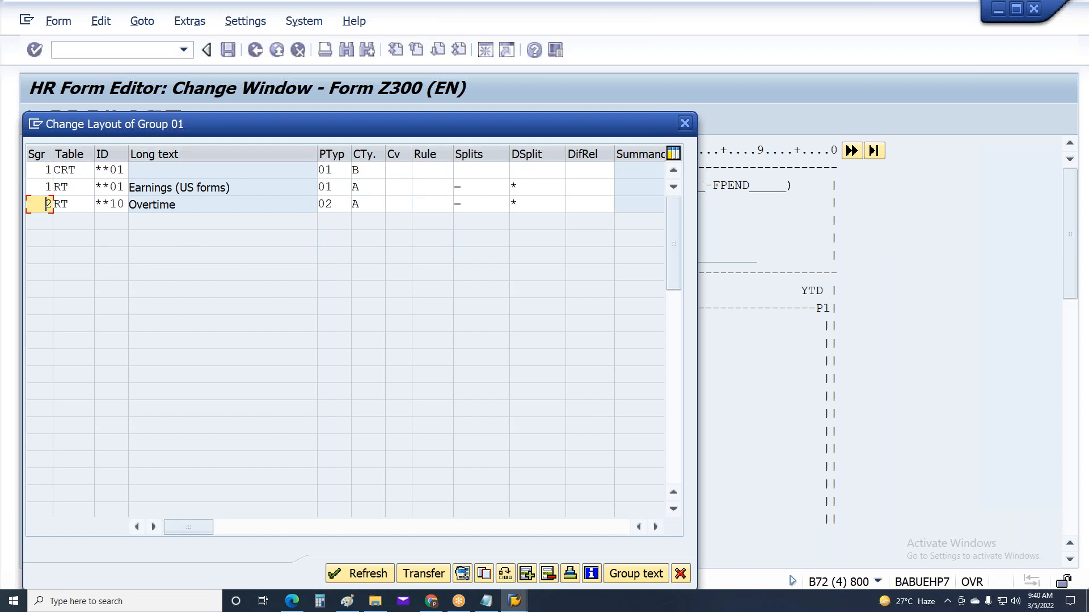
click(526, 573)
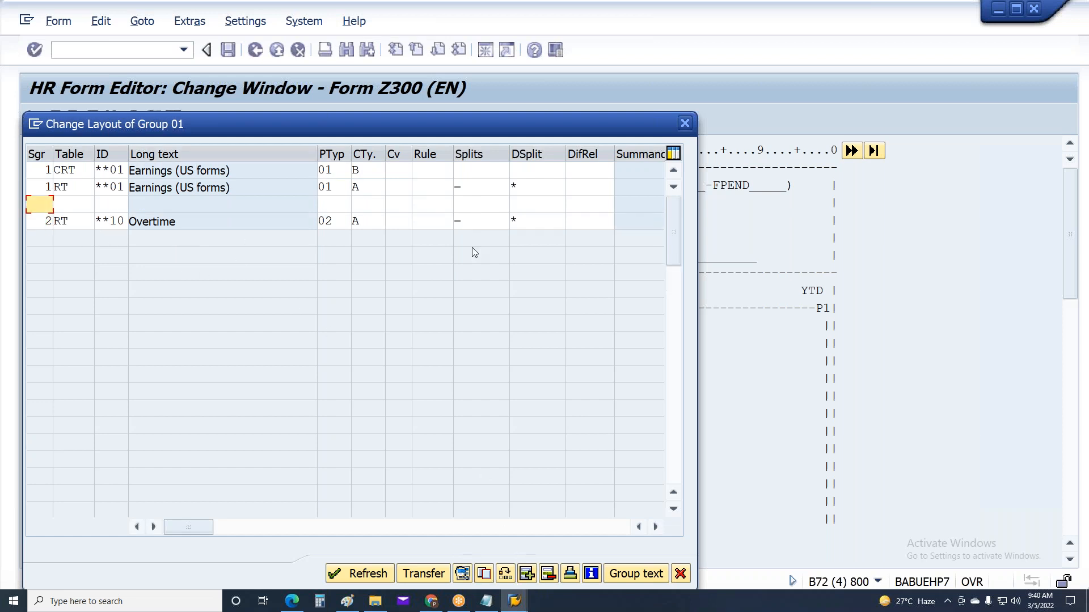
text(2)
key(Tab)
text(CRt)
key(Tab)
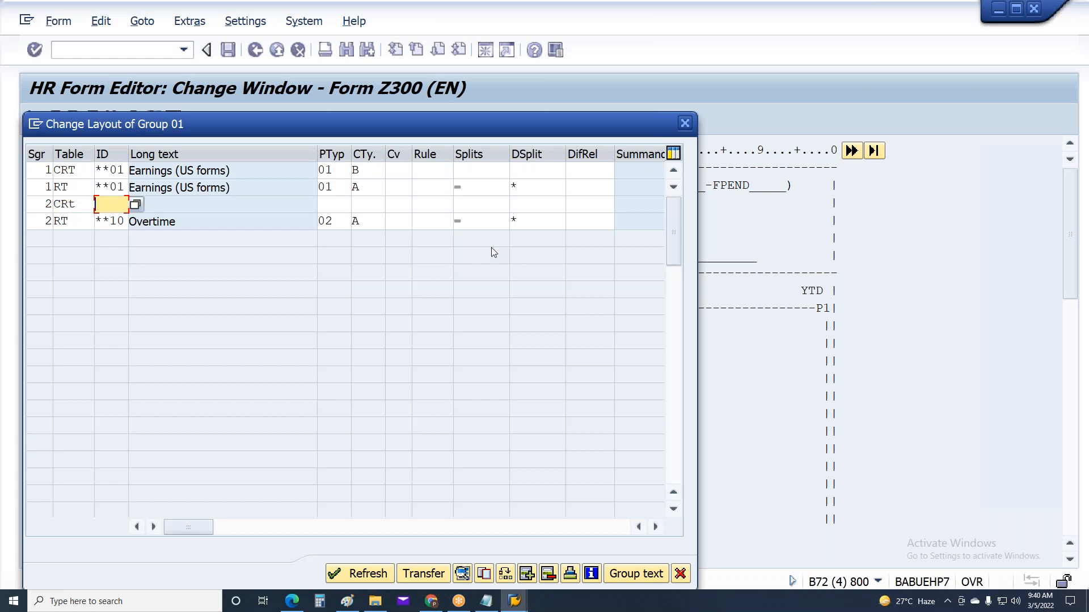
text(**10)
key(Tab)
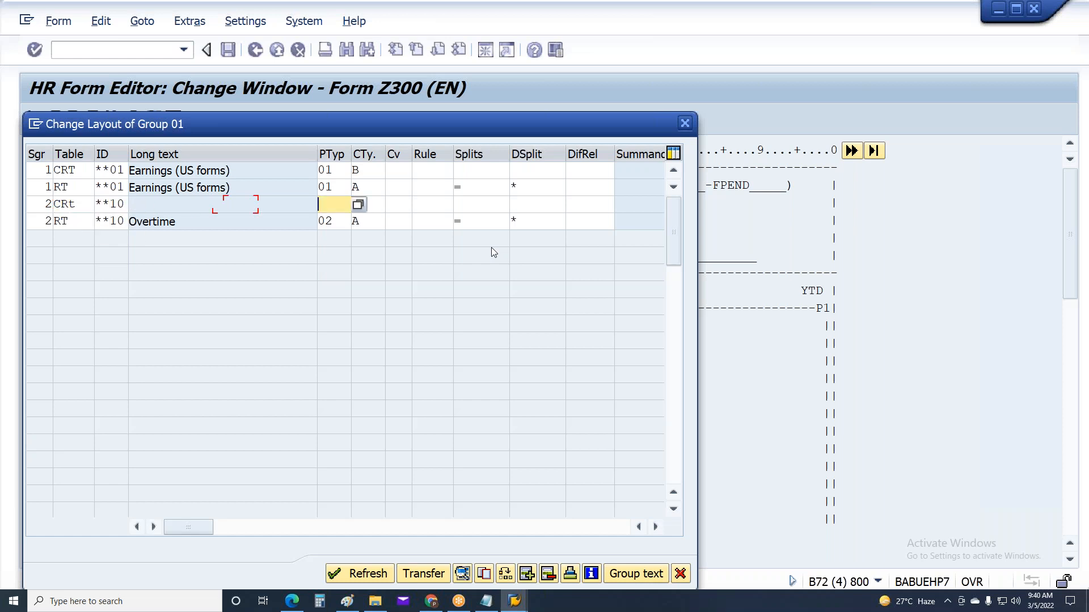
text(02)
key(Tab)
text(B)
key(Return)
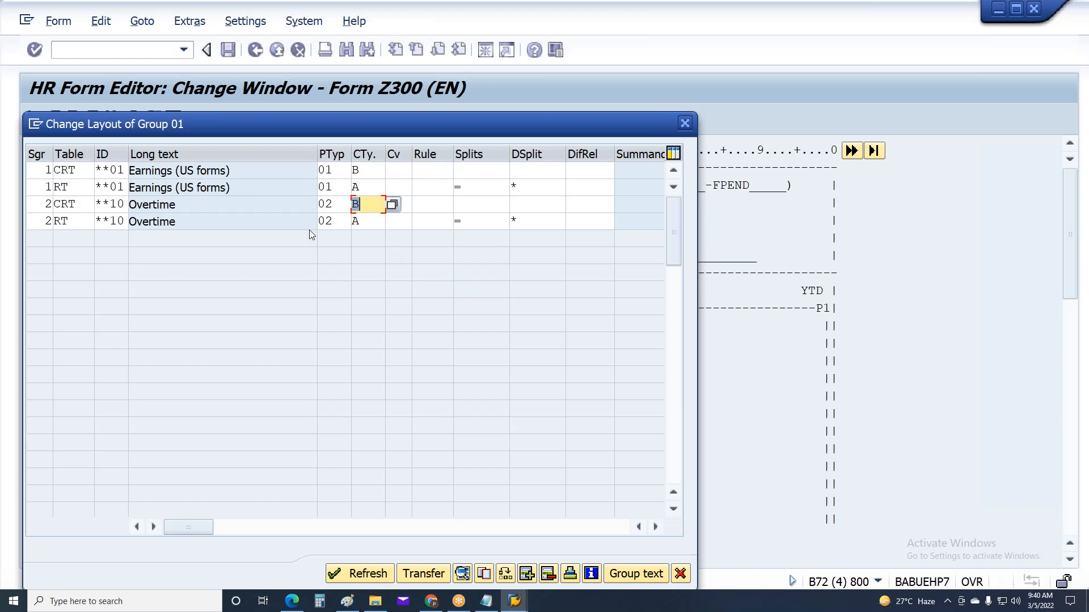
click(330, 225)
click(328, 208)
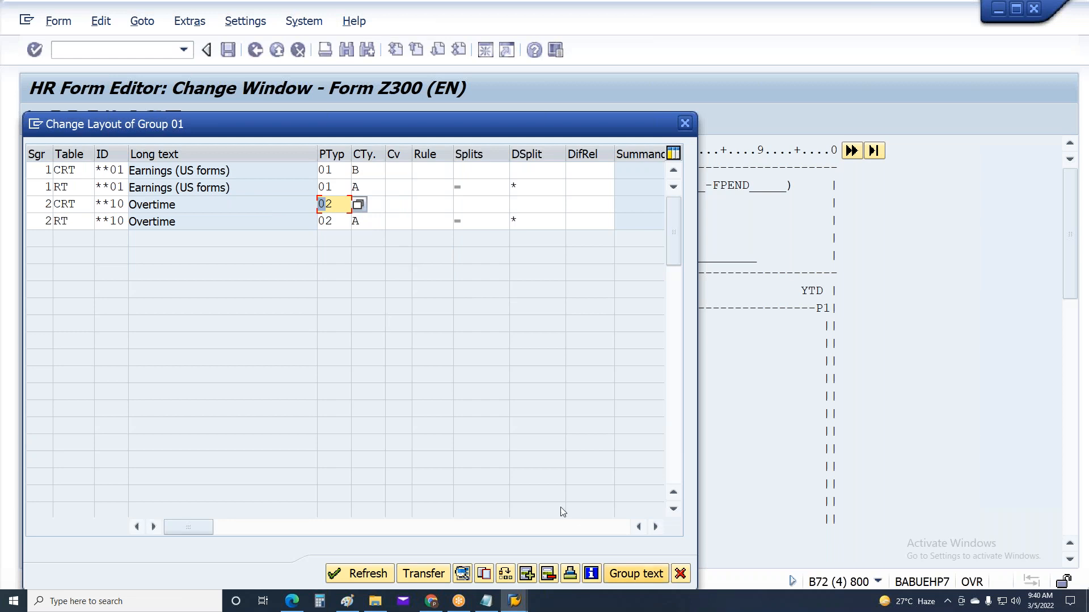
click(543, 200)
click(468, 206)
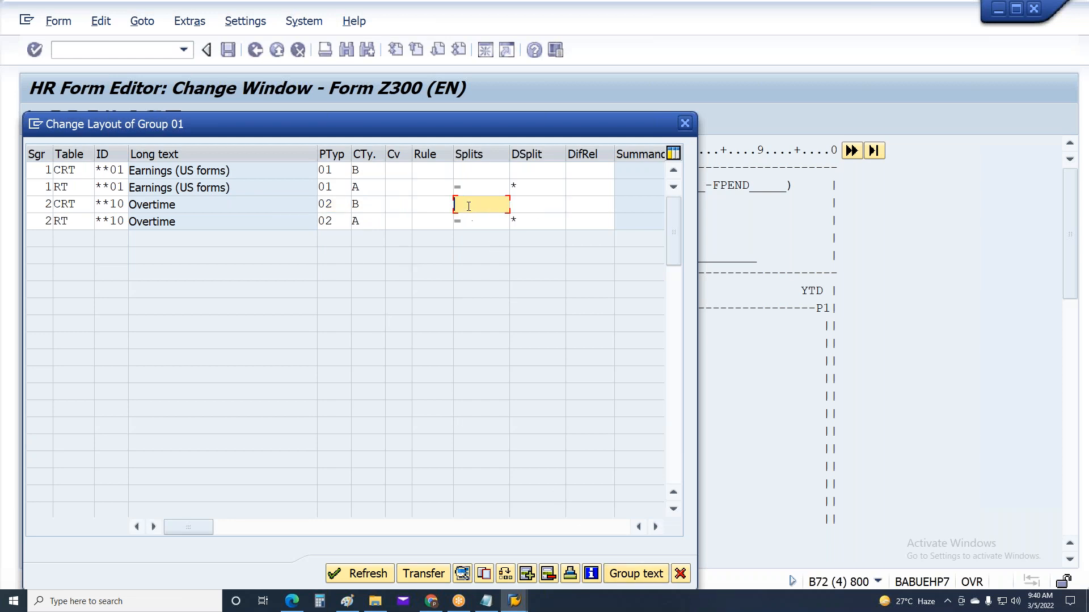
click(463, 175)
click(527, 175)
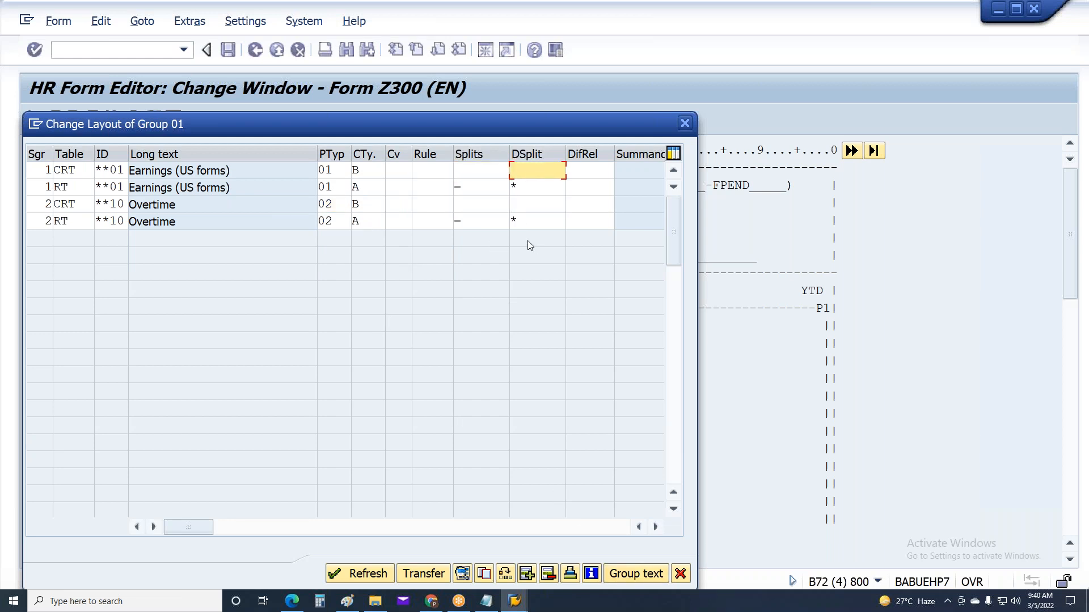
Step: Transfer the group 01 layout and the window P1 groups to the form, and save form Z300
click(426, 573)
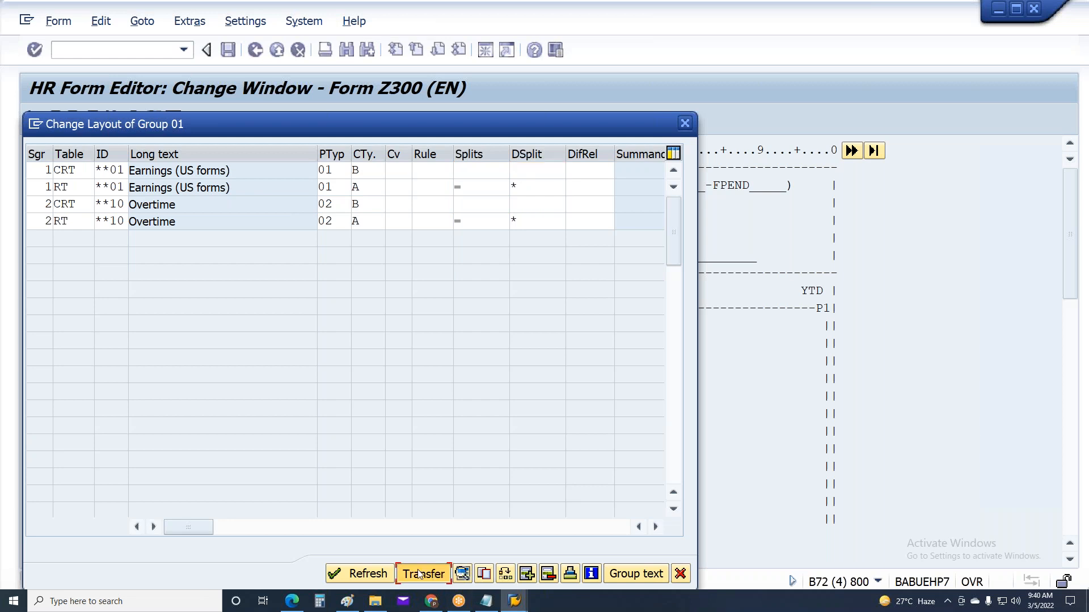
click(228, 408)
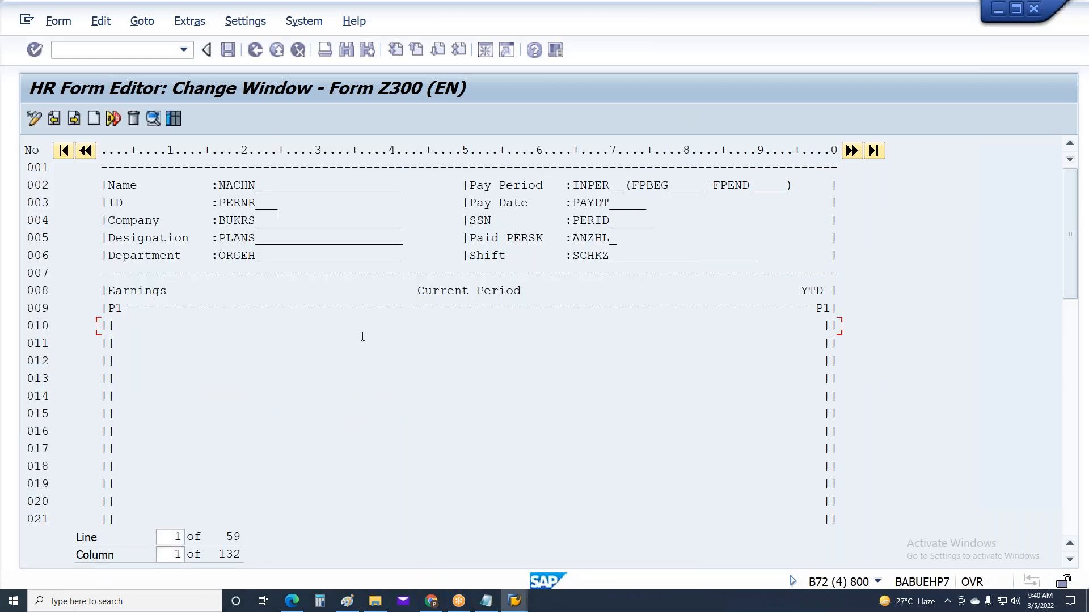
key(ctrl+s)
key(Return)
Step: Switch to the Remuneration Statements session and rerun the payslip with form Z300 for period 1 2021
click(514, 601)
click(435, 516)
key(alt+Tab)
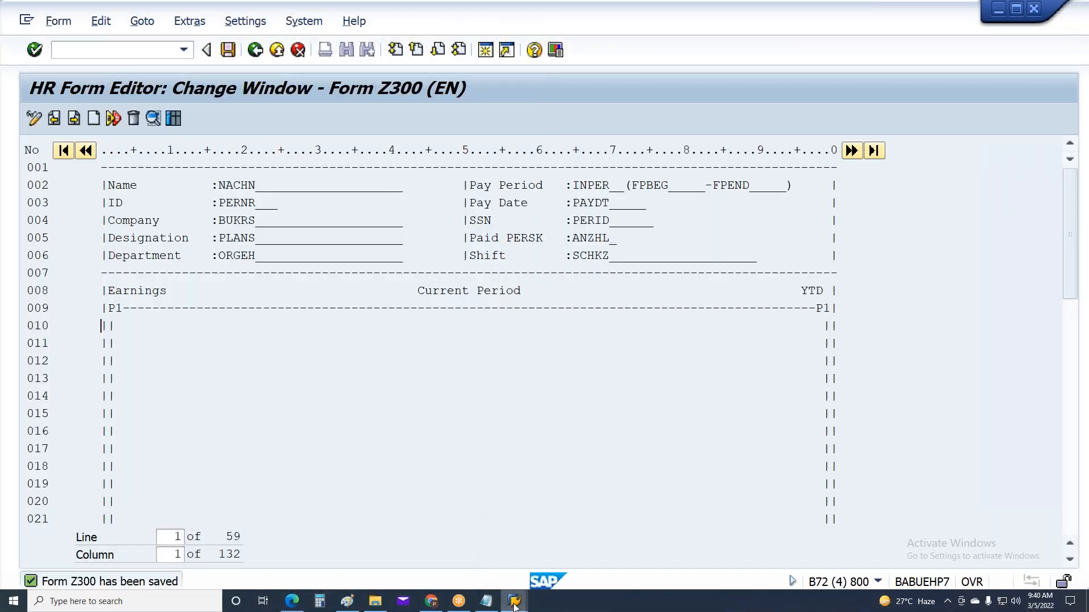
click(515, 604)
click(791, 553)
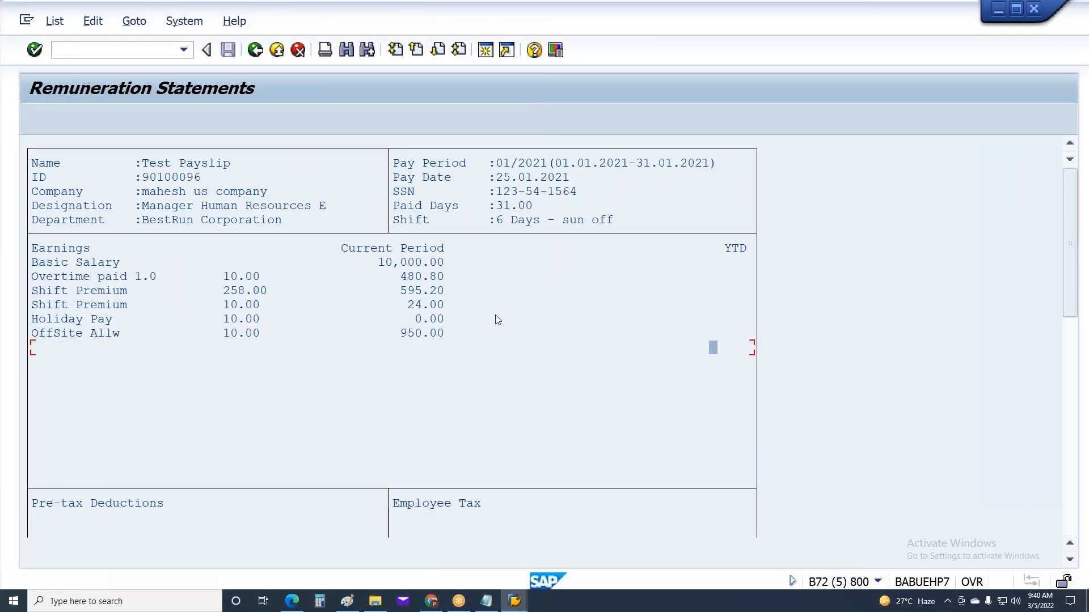
key(F3)
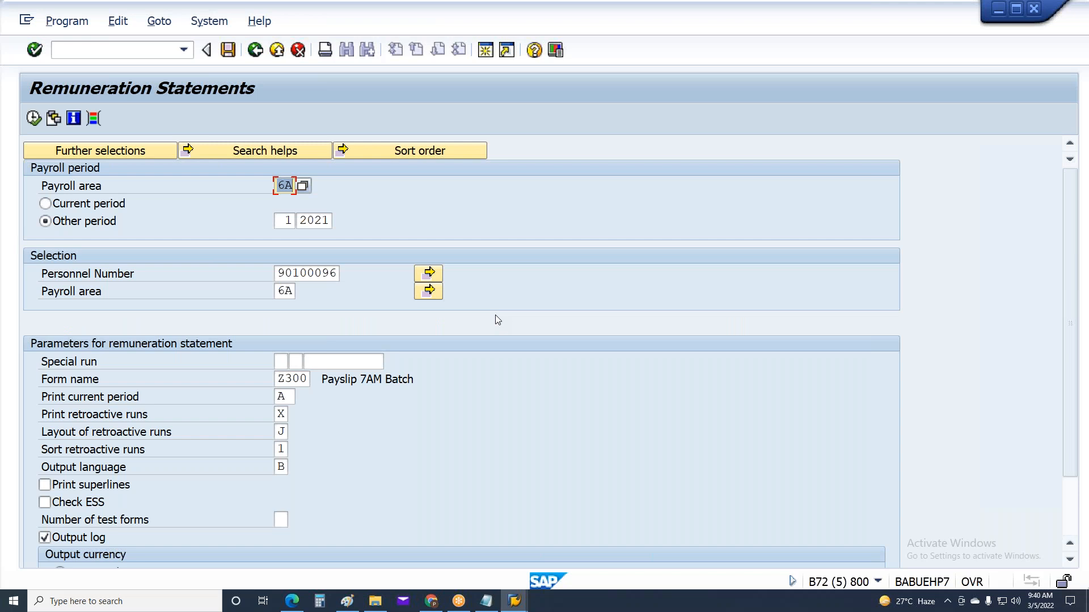
key(F8)
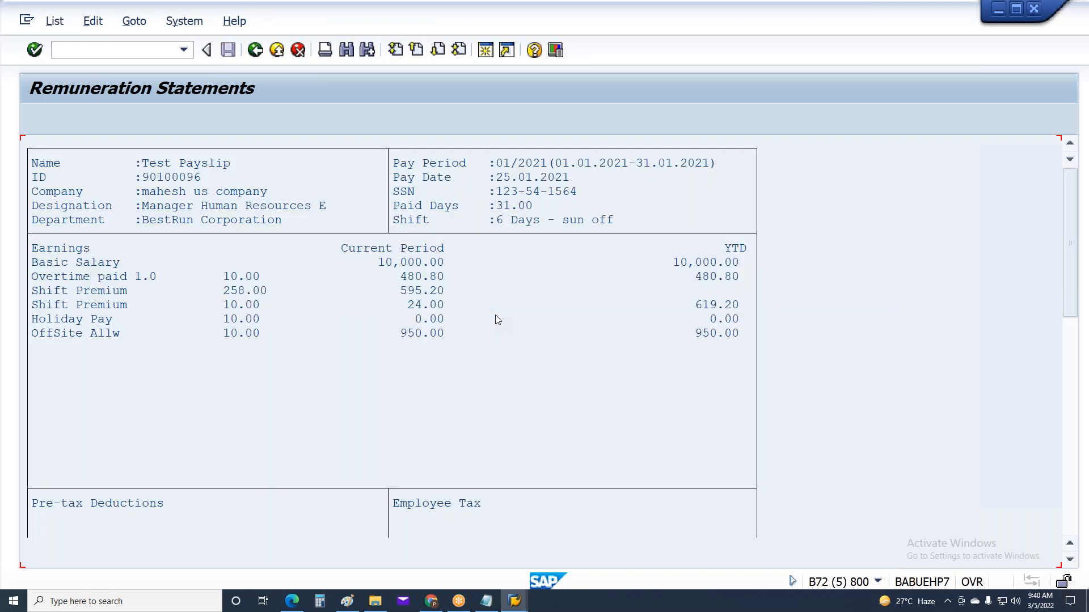
Step: Compare the number, current period and YTD values of the two Shift Premium lines on the payslip, and return to the selection screen
click(147, 305)
click(410, 293)
click(720, 291)
click(102, 292)
click(234, 293)
click(233, 306)
click(241, 291)
click(102, 293)
click(104, 304)
click(412, 291)
click(233, 293)
click(235, 304)
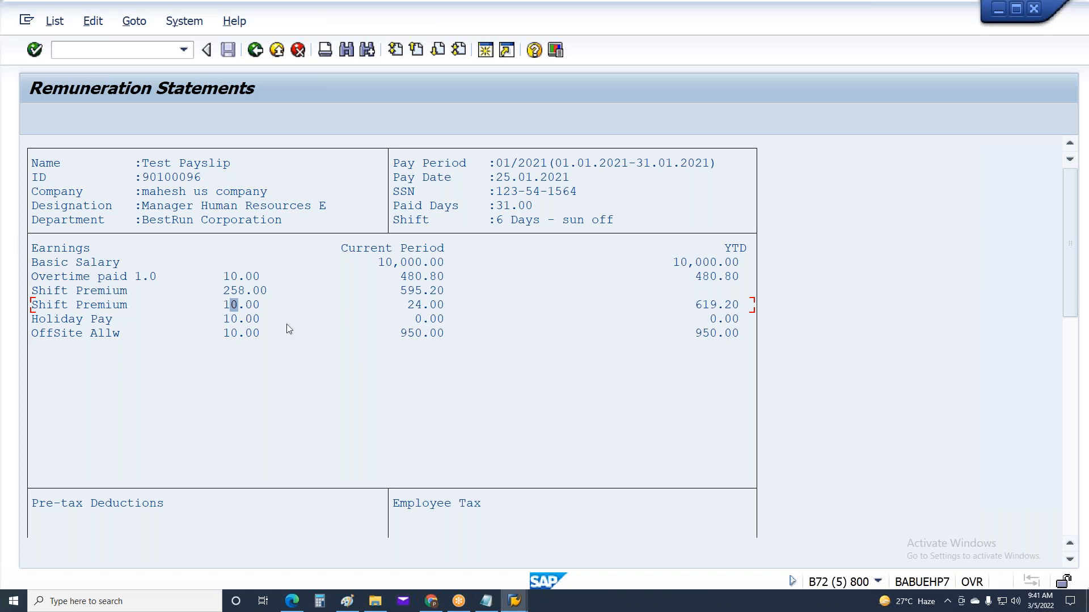
click(234, 291)
click(232, 307)
click(232, 292)
click(233, 309)
click(425, 290)
key(F3)
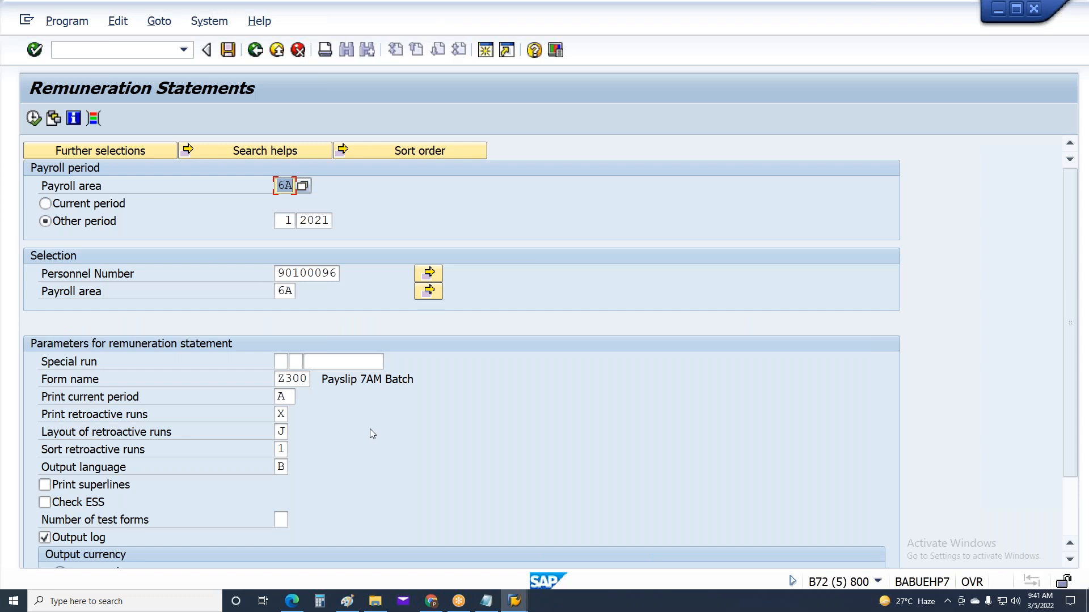
Step: Switch to a free SAP Easy Access session, start transaction Pc_Payresult and load the test employee's personnel number
click(514, 601)
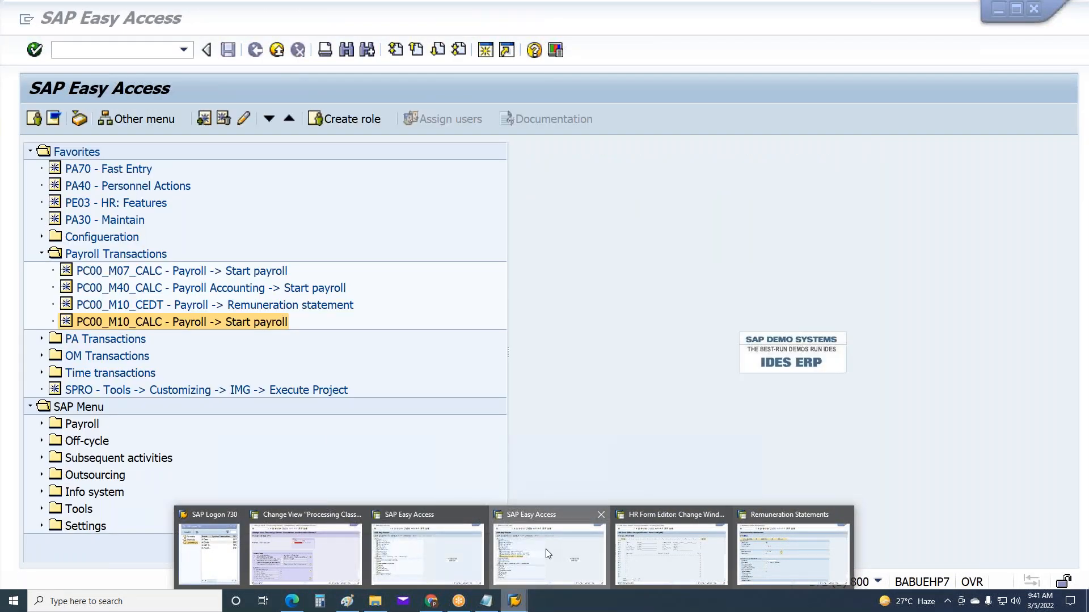
click(545, 549)
click(181, 52)
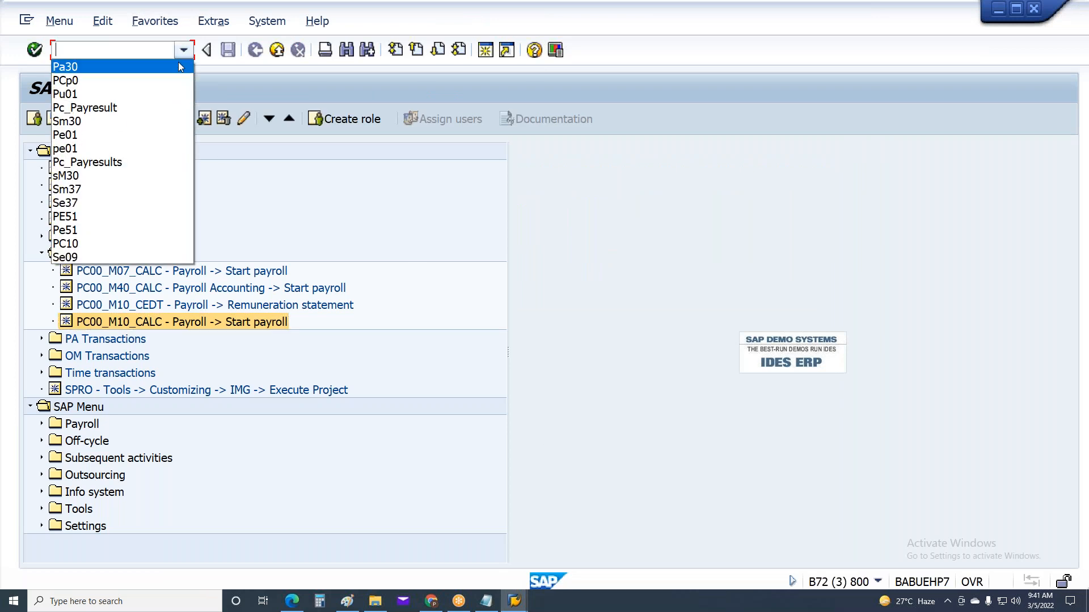
click(121, 106)
key(Return)
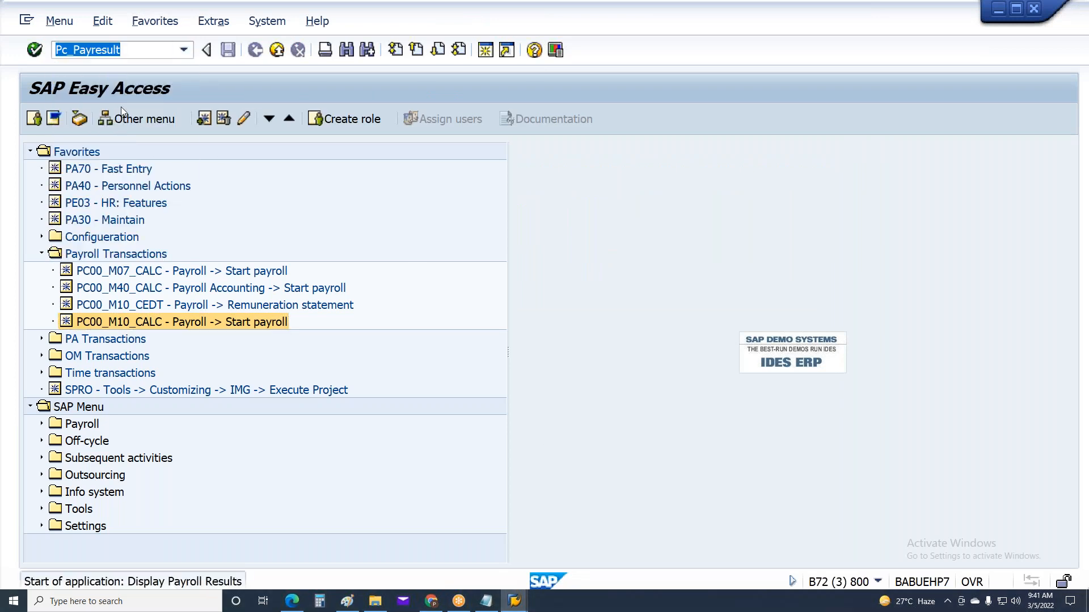
click(335, 169)
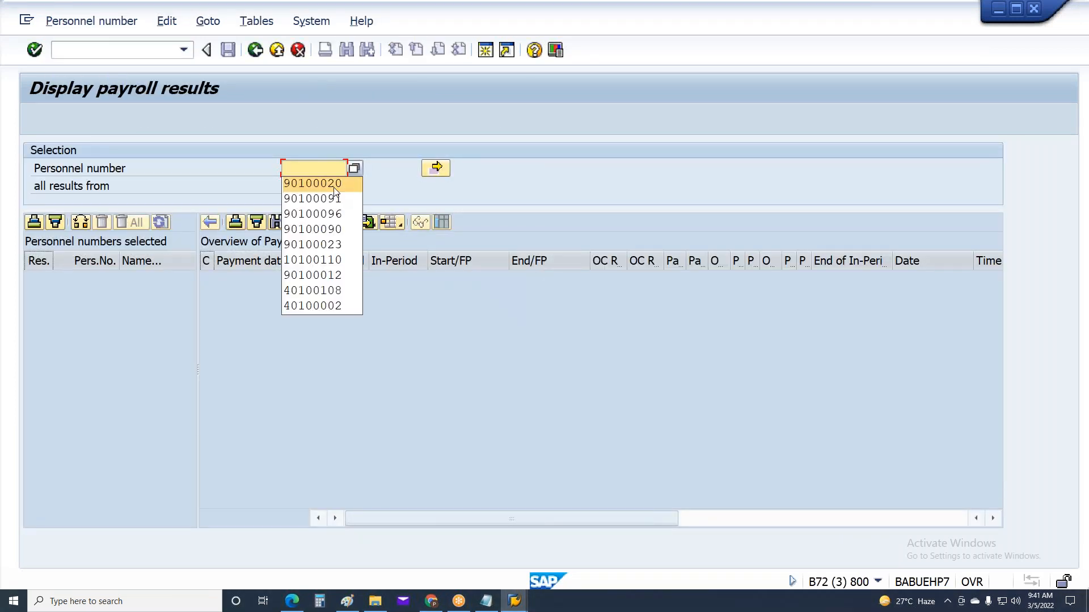
click(335, 213)
key(Return)
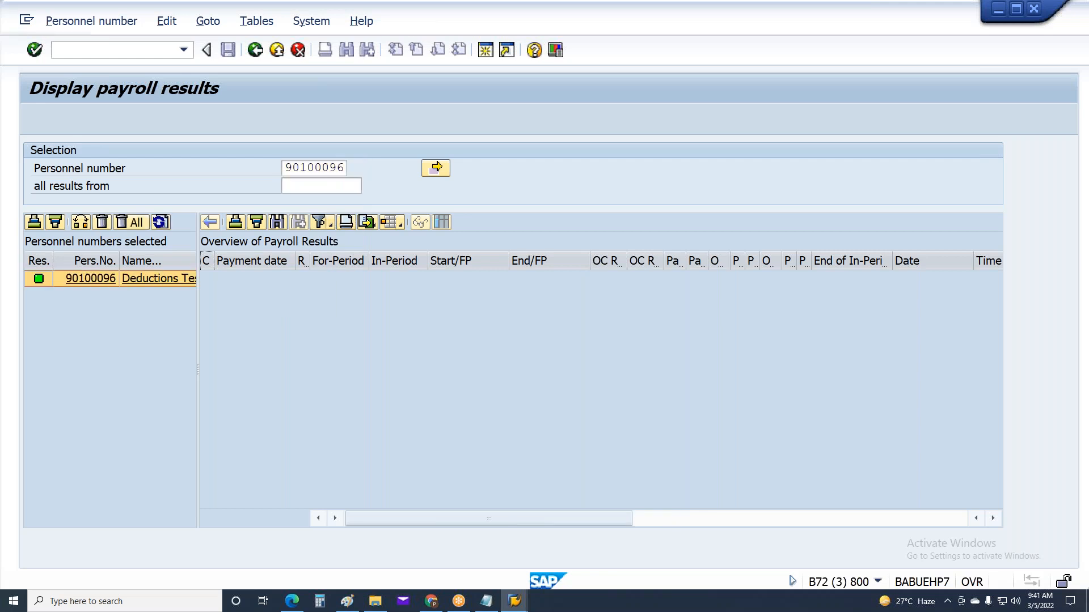
Step: Open the employee's 01.2021 payroll result and display the final wage type entries of the RT Results Table
click(255, 280)
double_click(254, 280)
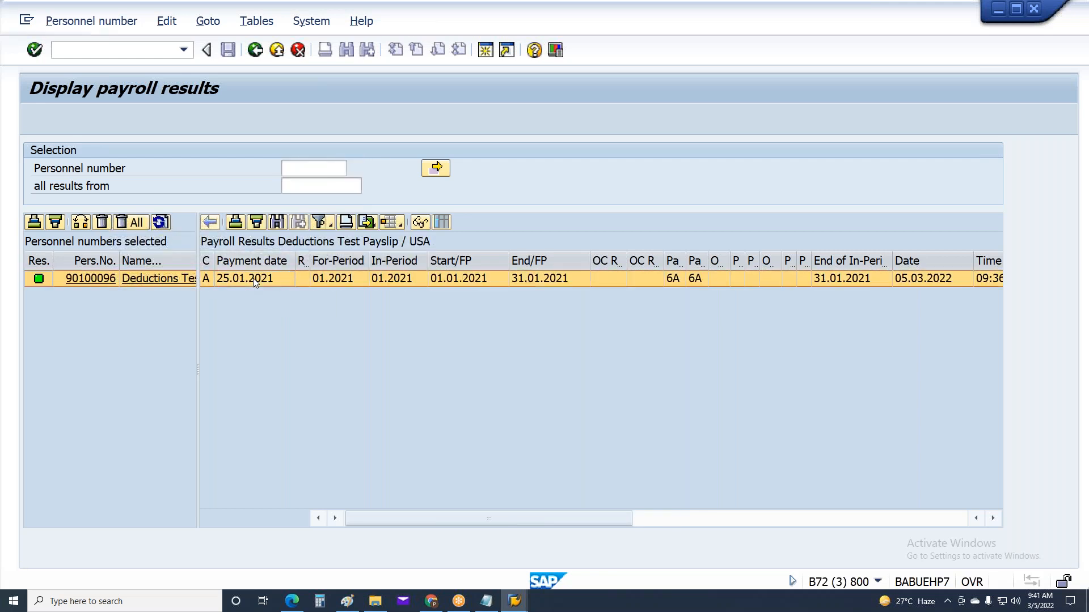
double_click(229, 294)
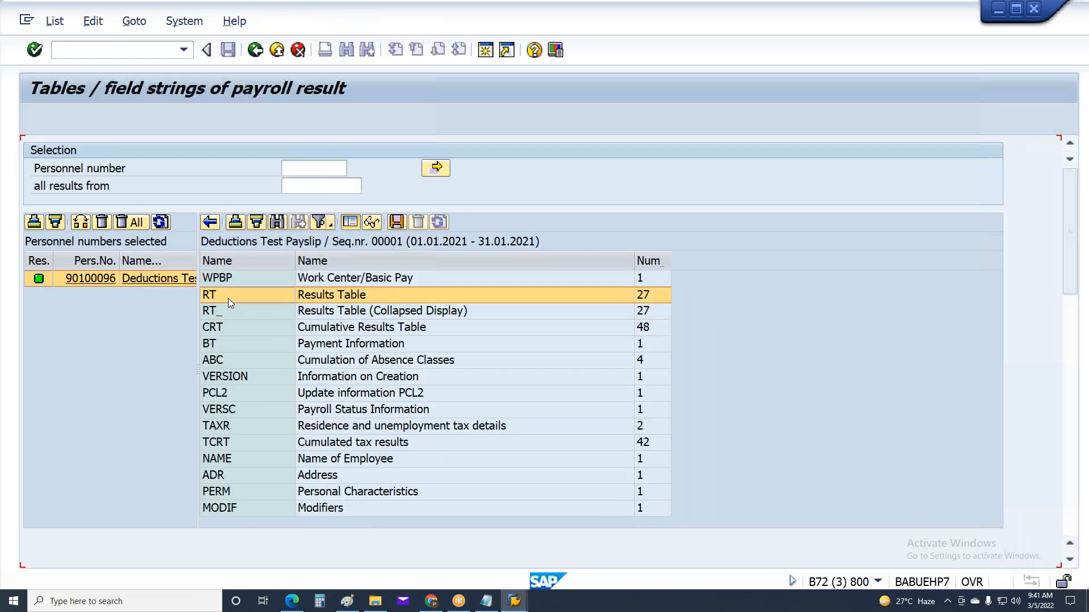
scroll(418, 499, down, 10)
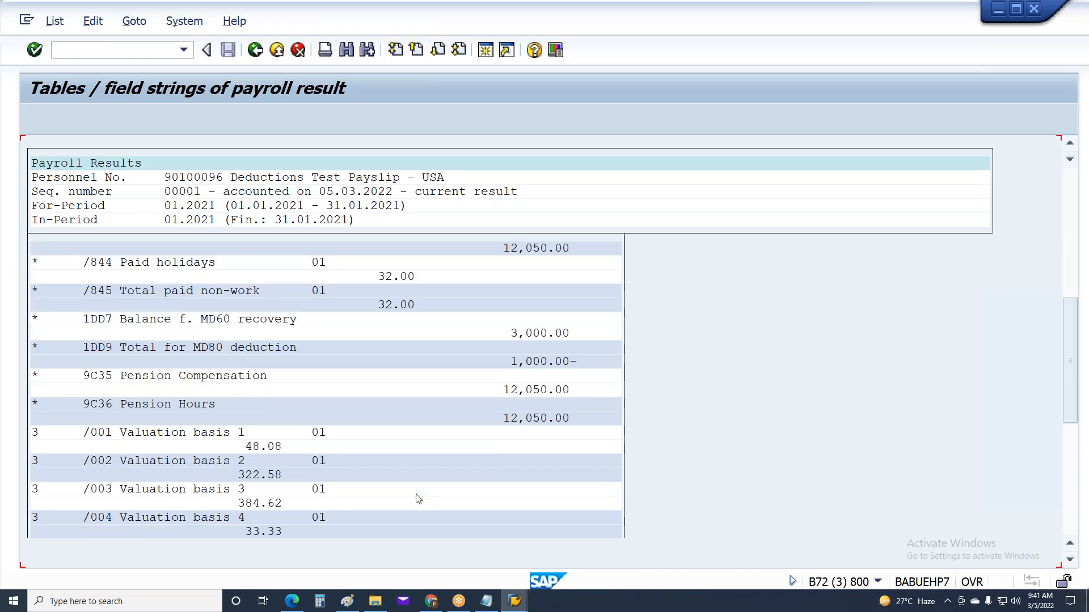
scroll(418, 499, down, 10)
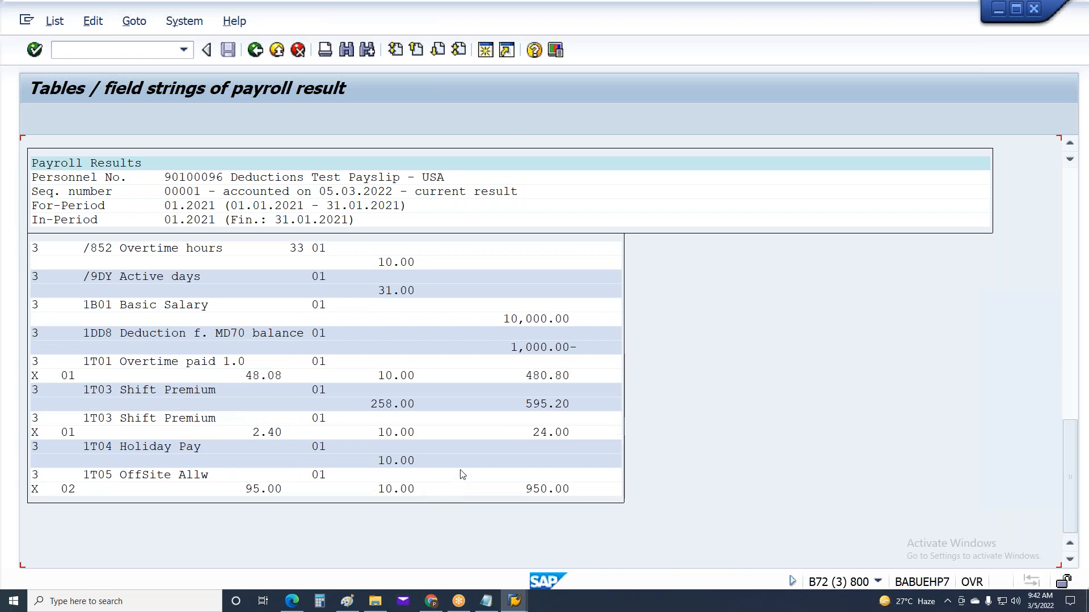
Step: Compare the rate and number of the two 1T03 Shift Premium entries in the results table
click(272, 434)
click(261, 436)
click(388, 404)
click(387, 434)
click(382, 405)
click(388, 435)
click(261, 435)
click(262, 390)
click(262, 432)
click(257, 402)
click(257, 429)
click(258, 404)
click(256, 433)
Step: Switch to the HR Form Editor, open the group 01 layout of window P1 and read the help for the Splits field
click(514, 601)
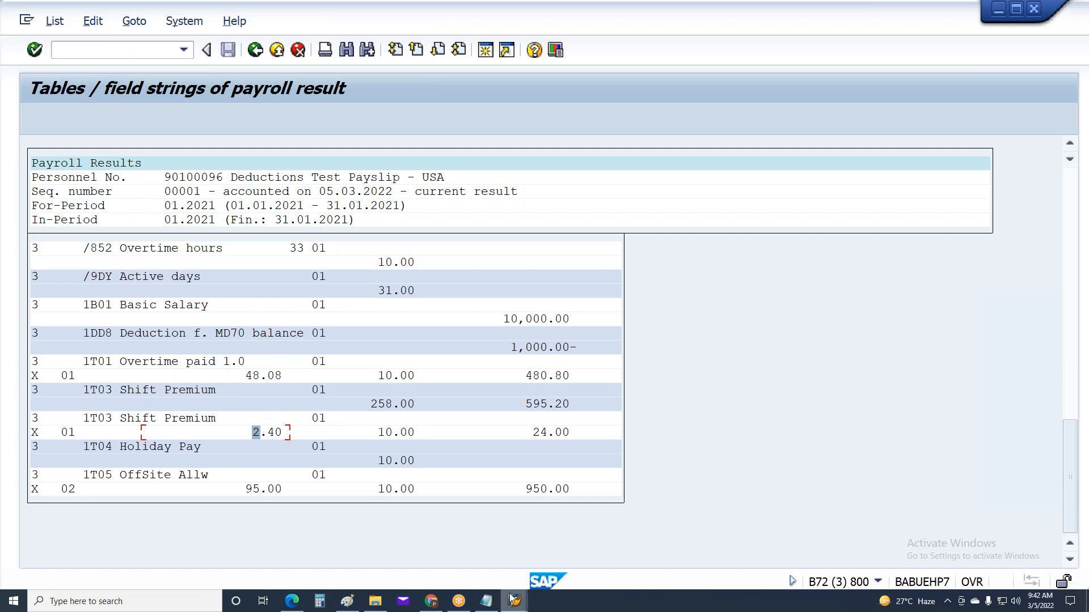
click(645, 559)
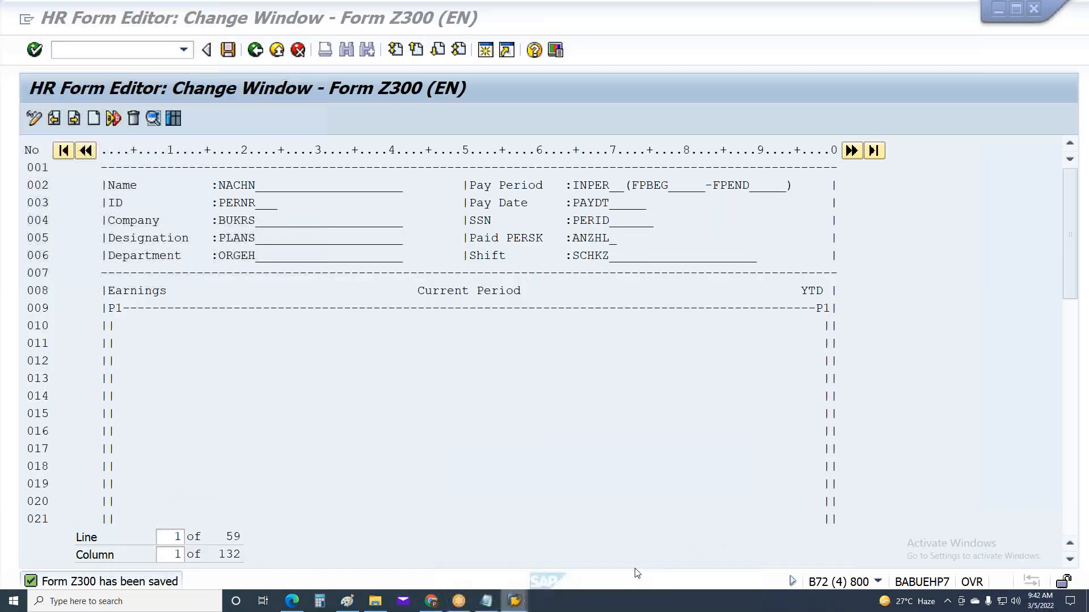
double_click(379, 327)
double_click(250, 197)
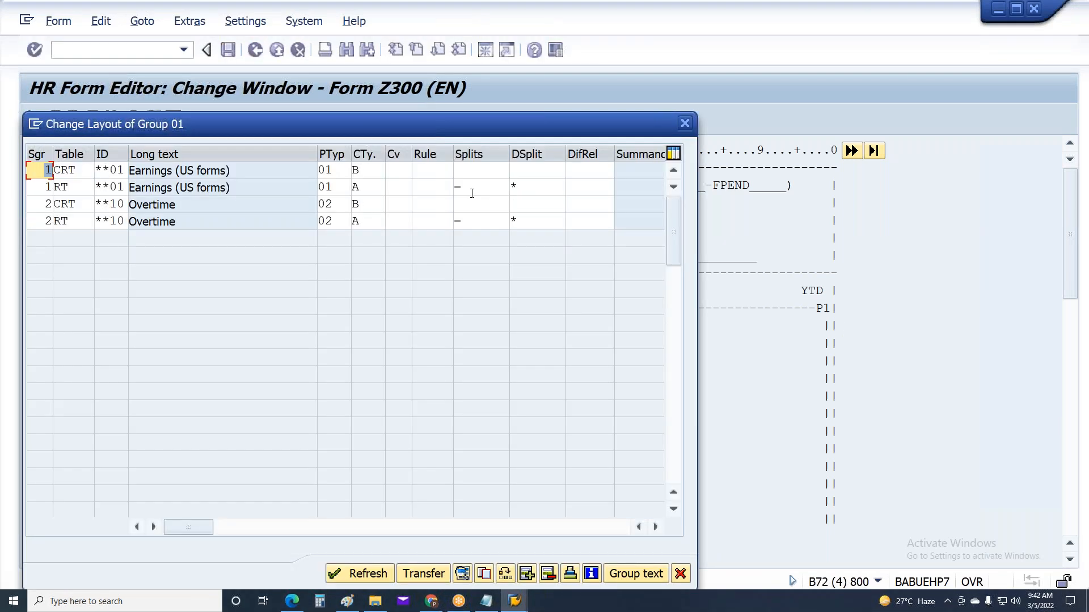
double_click(471, 193)
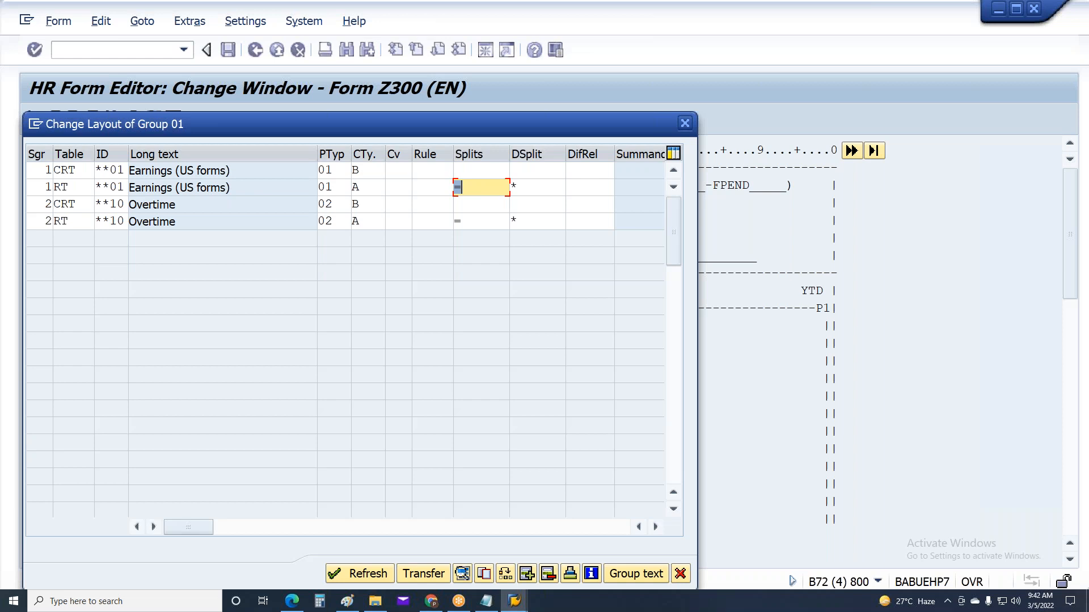
right_click(470, 188)
click(525, 157)
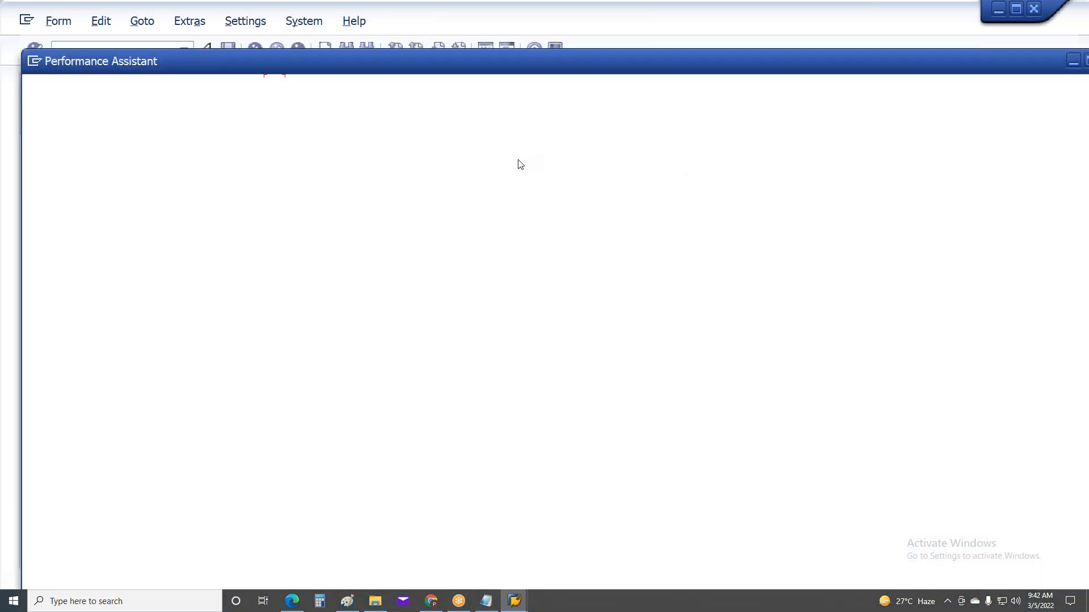
drag(119, 453, 67, 459)
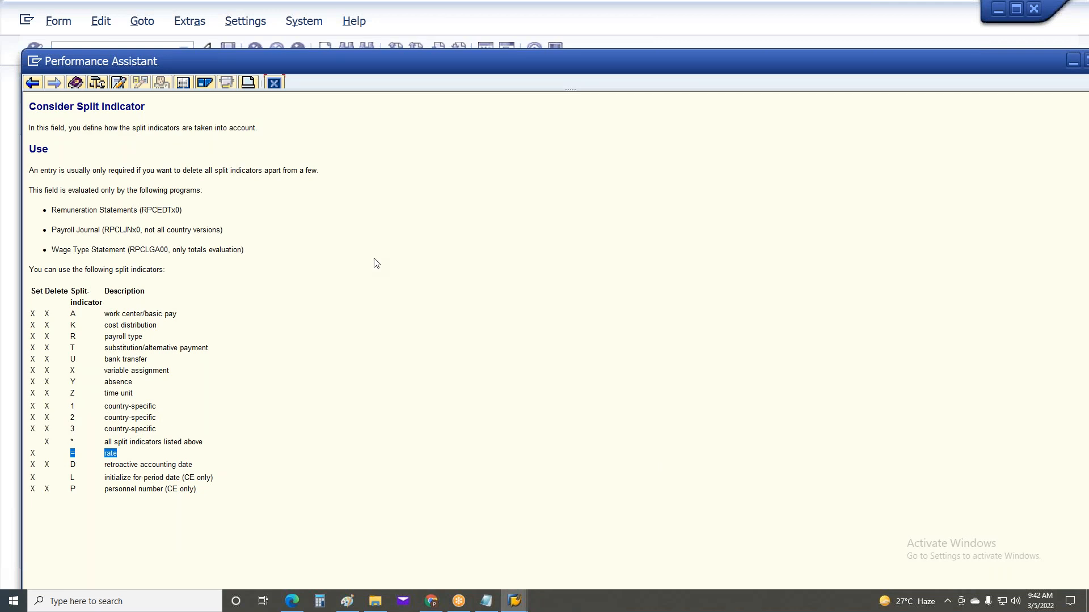
click(274, 83)
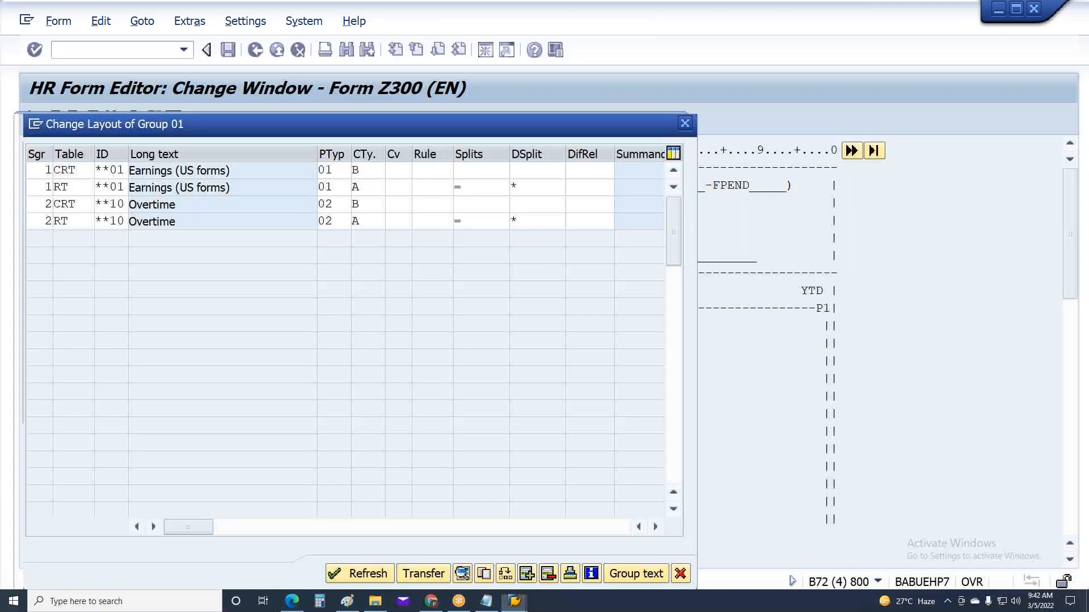
Step: Clear the Splits value and set DSplit to *= for the RT Earnings and RT Overtime rows
click(485, 192)
key(Delete)
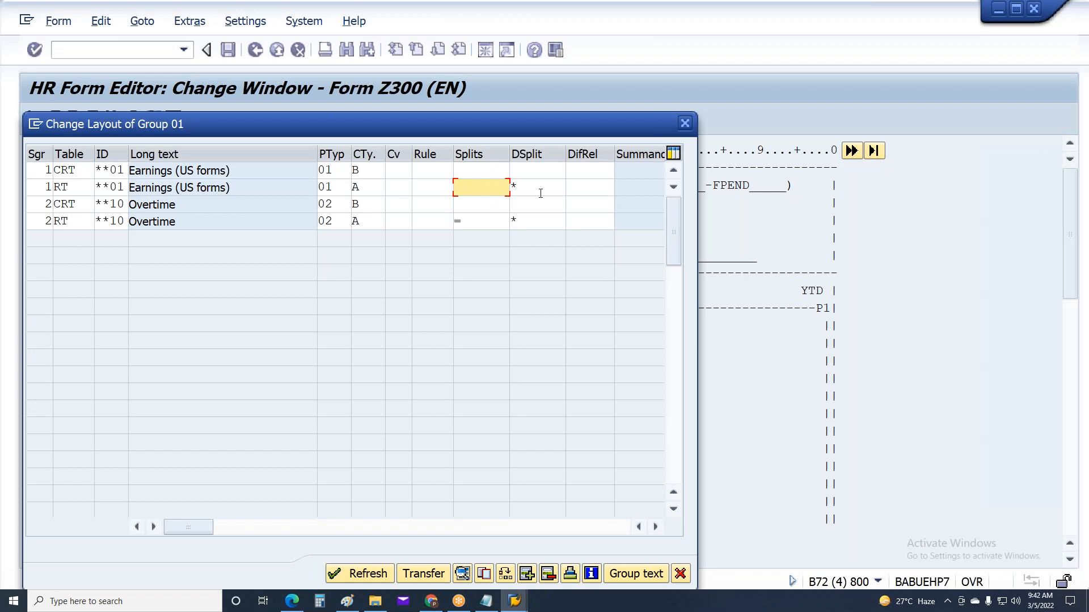
click(540, 193)
text(=)
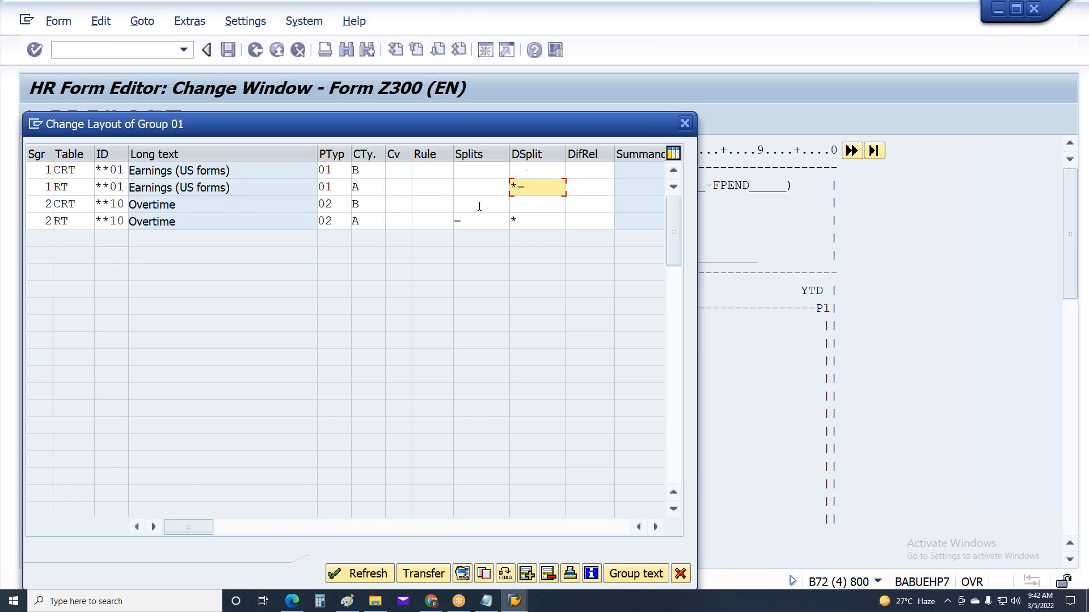
click(471, 221)
key(Delete)
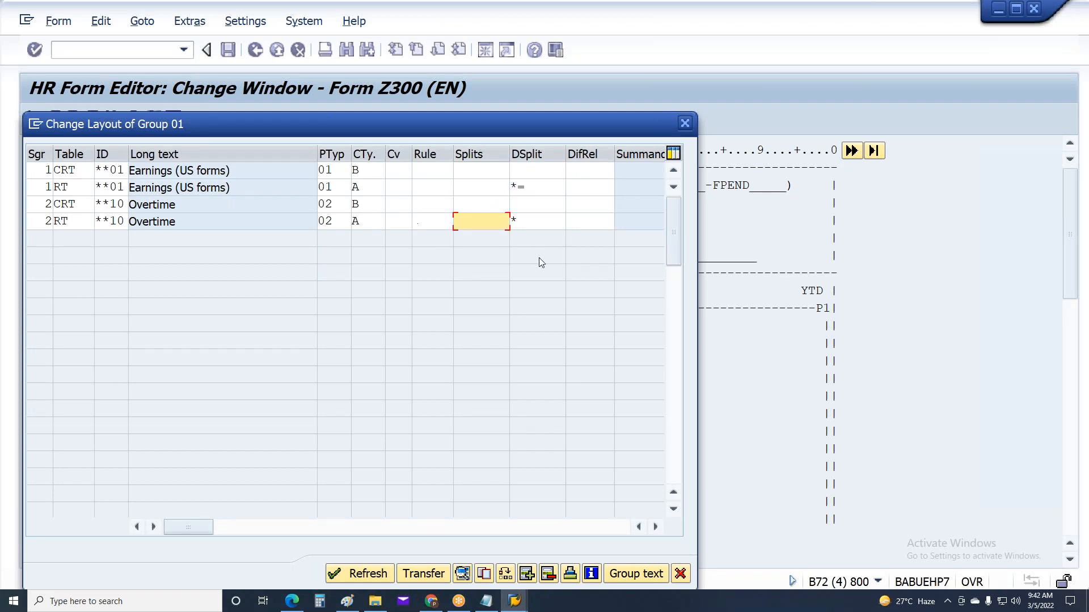
click(533, 219)
text(=)
key(Return)
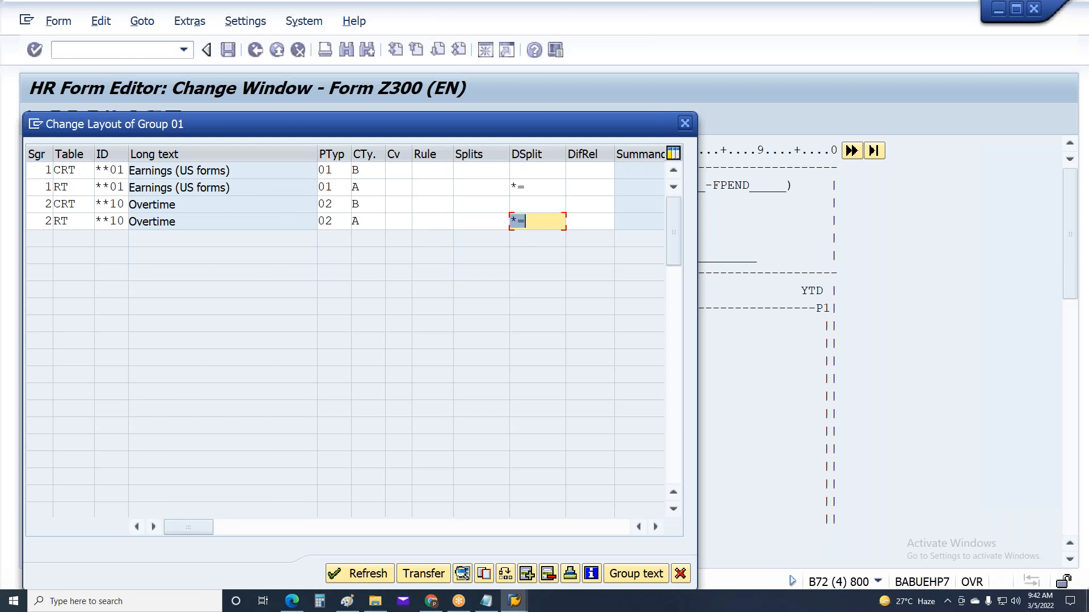
Step: Transfer the group 01 layout and the window P1 groups, and save form Z300
click(424, 574)
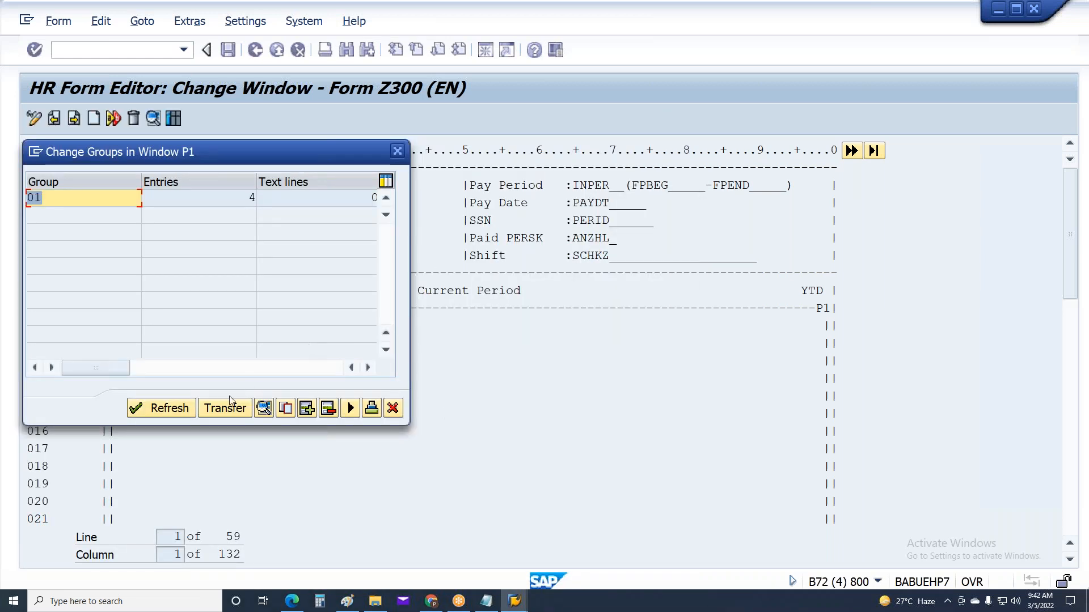
click(230, 403)
key(ctrl+s)
key(Return)
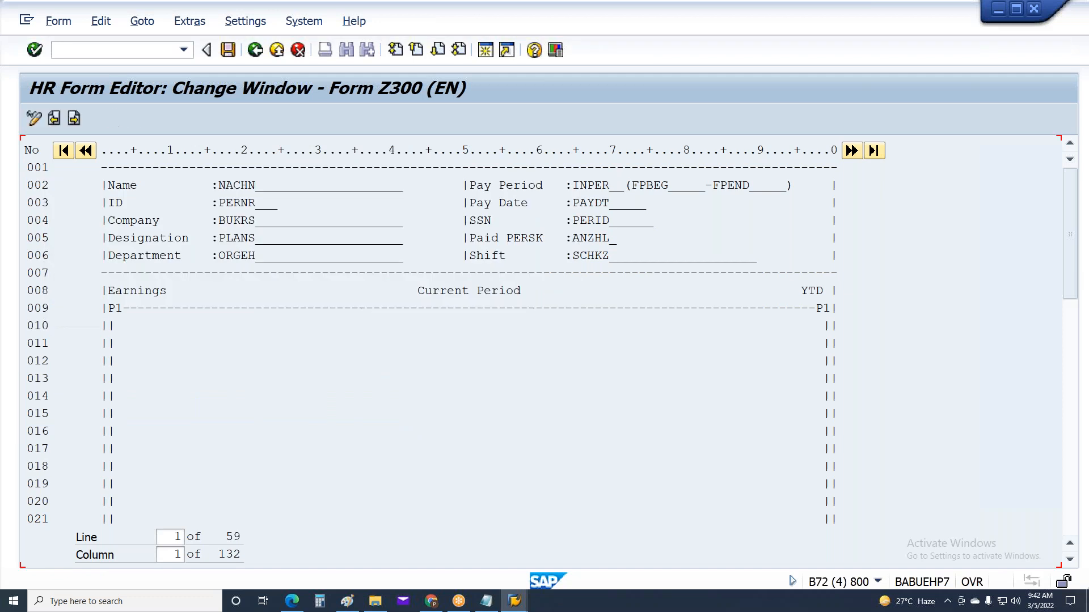
Step: Switch to the Remuneration Statements session, rerun the payslip and check the number on the Shift Premium line
click(514, 600)
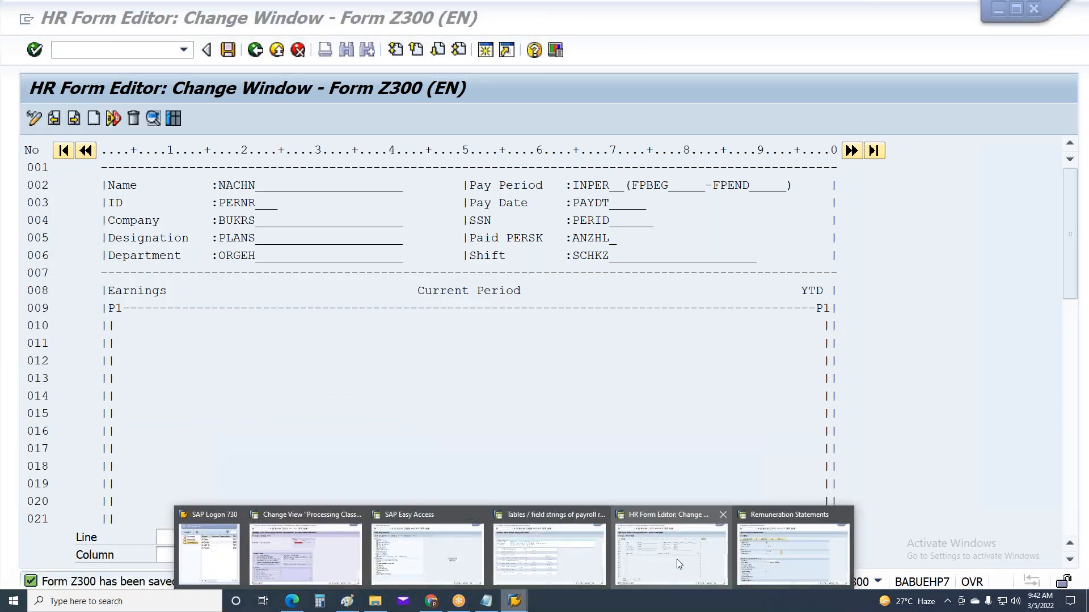
click(678, 559)
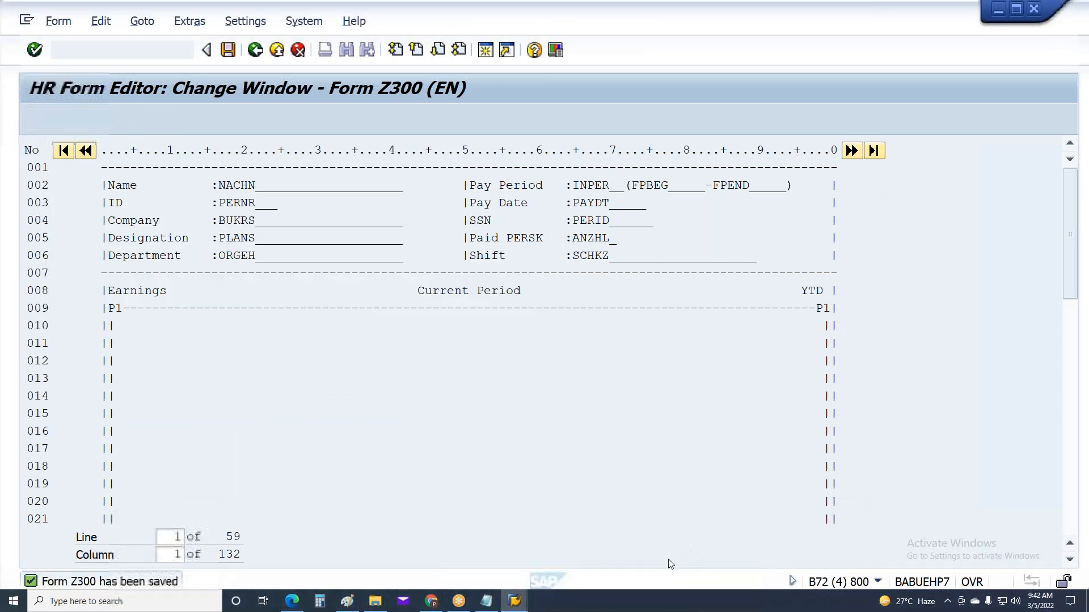
click(512, 597)
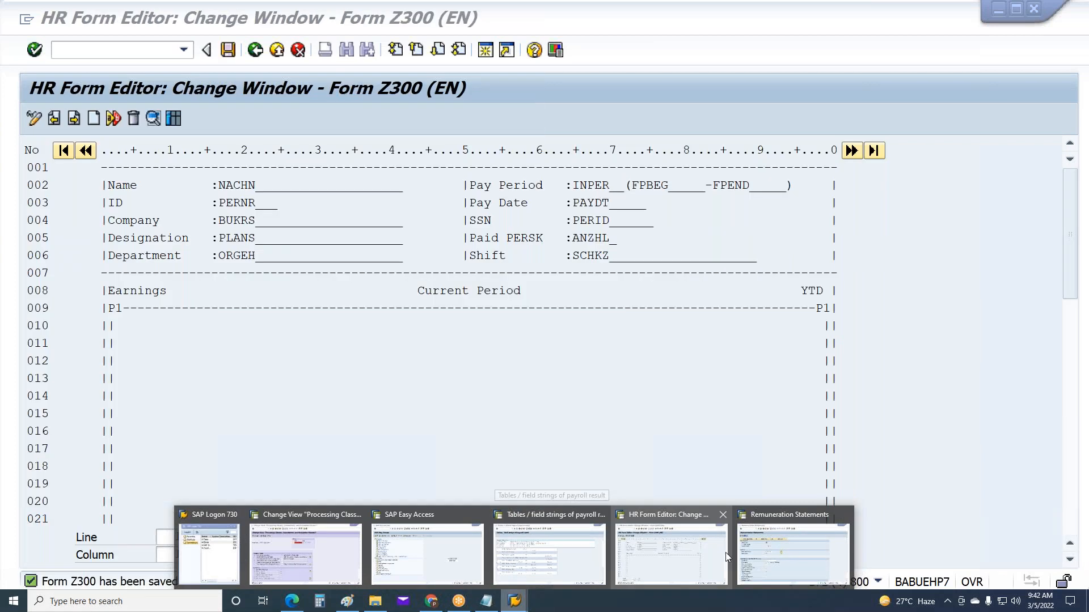
click(738, 553)
key(F8)
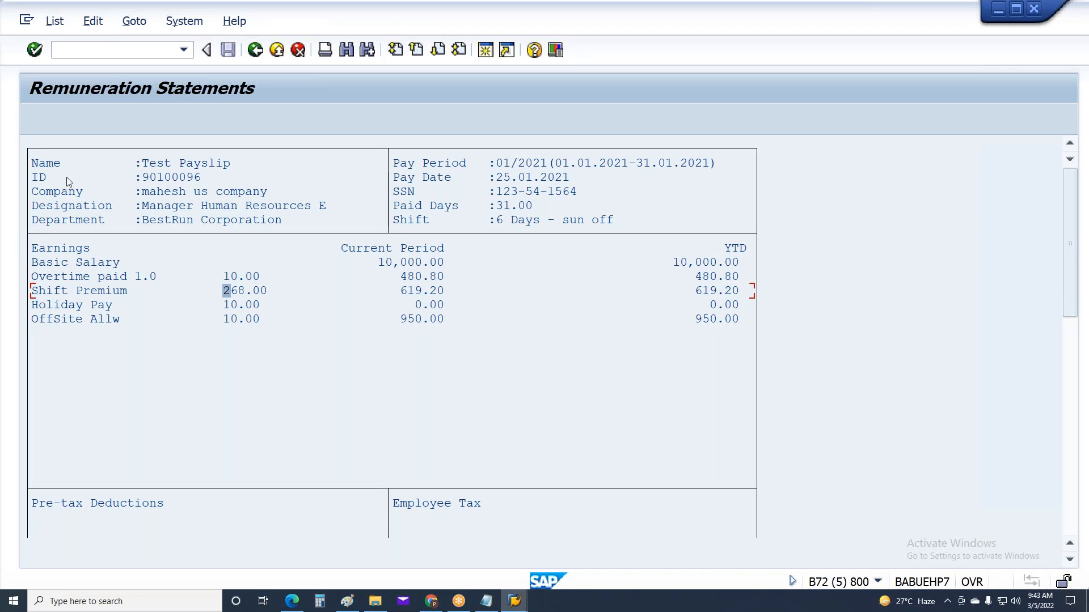
click(239, 293)
key(F3)
Step: Reopen the group 01 layout in form Z300 and set DSplit to * for the RT Earnings and RT Overtime rows
double_click(323, 357)
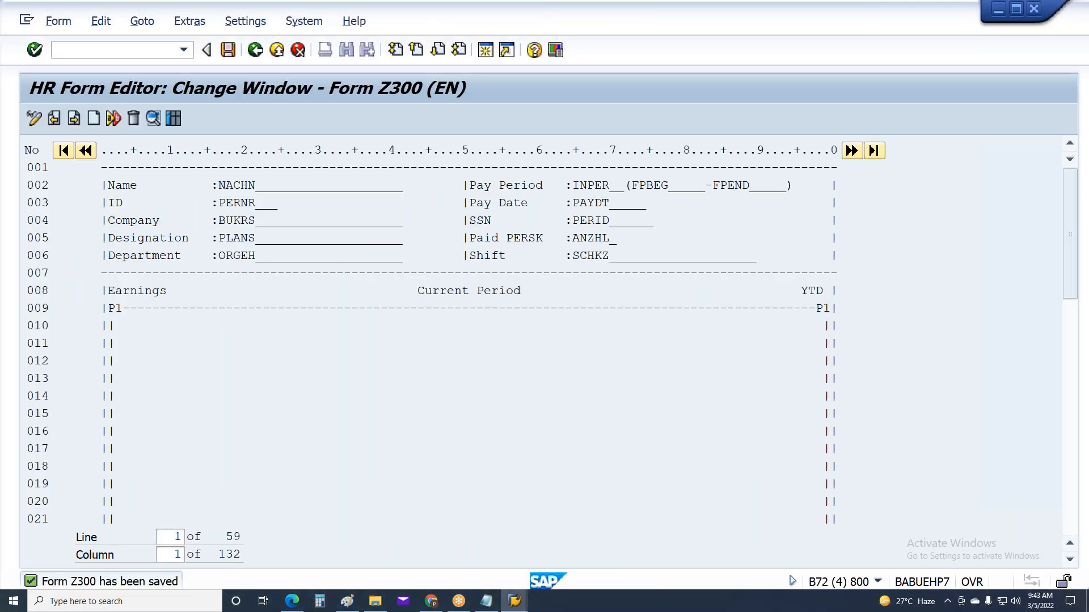
double_click(132, 197)
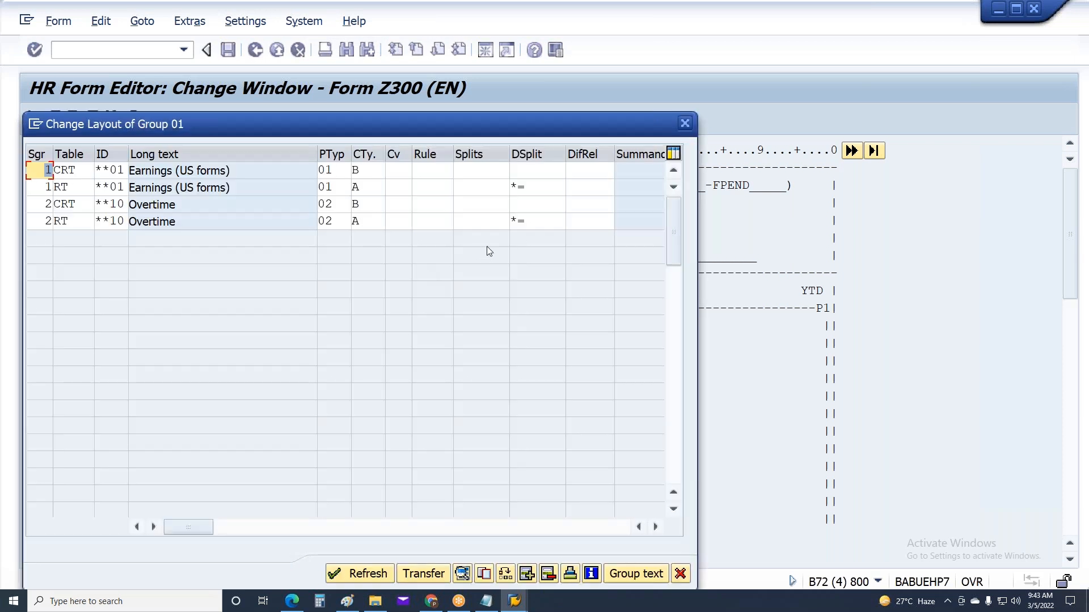
click(530, 187)
key(BackSpace)
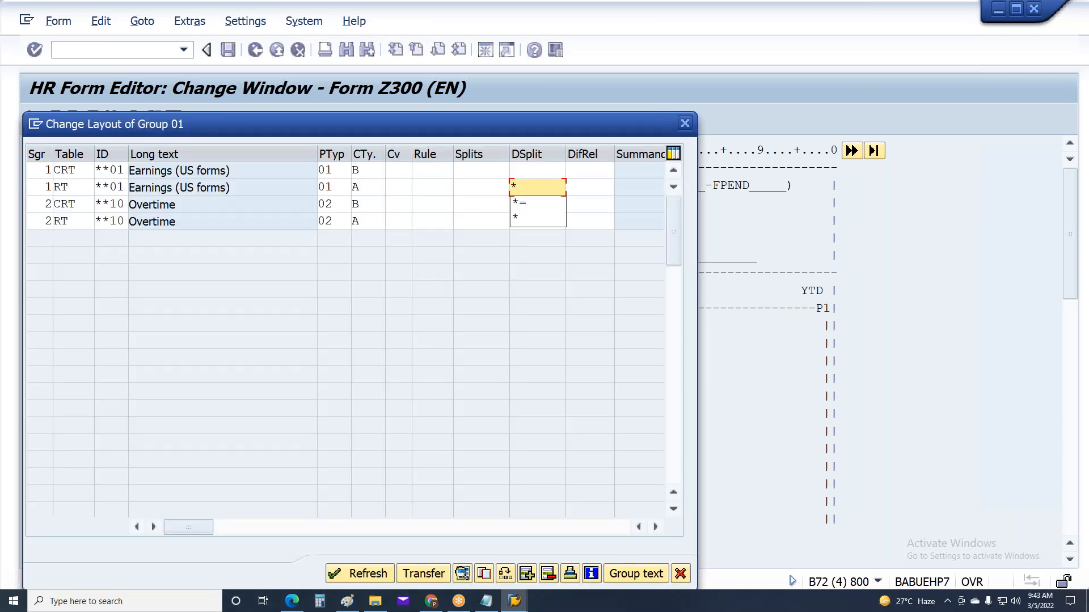
key(Tab)
click(557, 224)
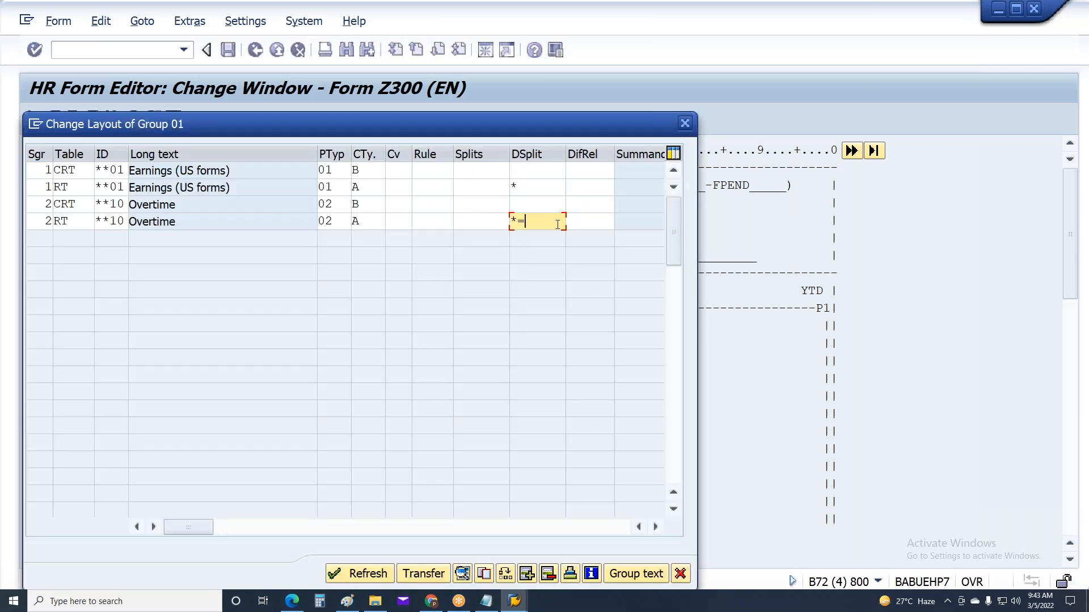
key(BackSpace)
Step: Set Splits to = for the RT Earnings and RT Overtime rows of group 01
click(481, 188)
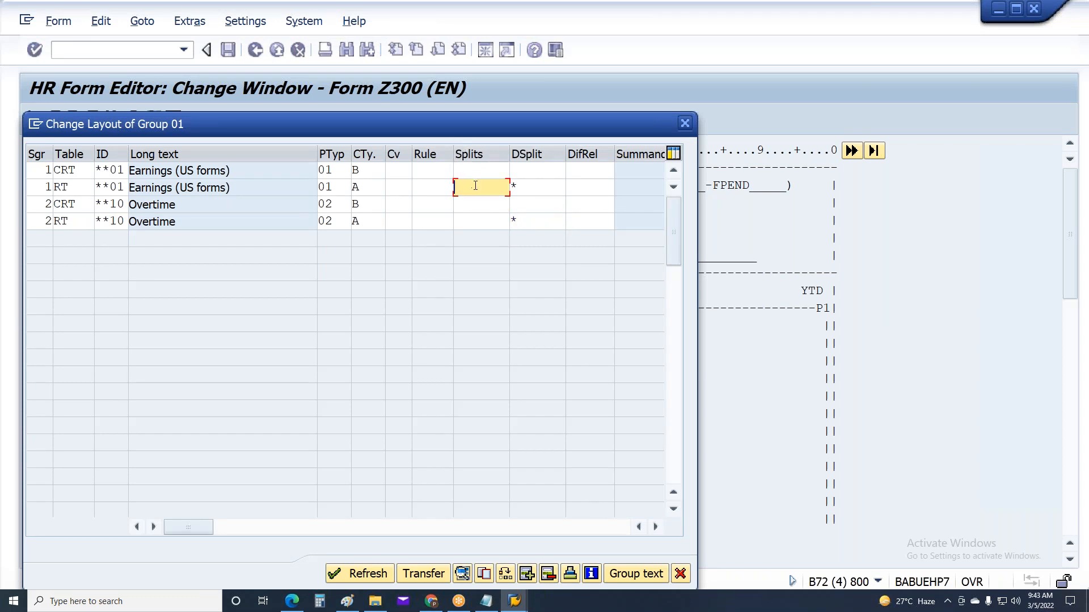
text(=)
click(494, 223)
text(=)
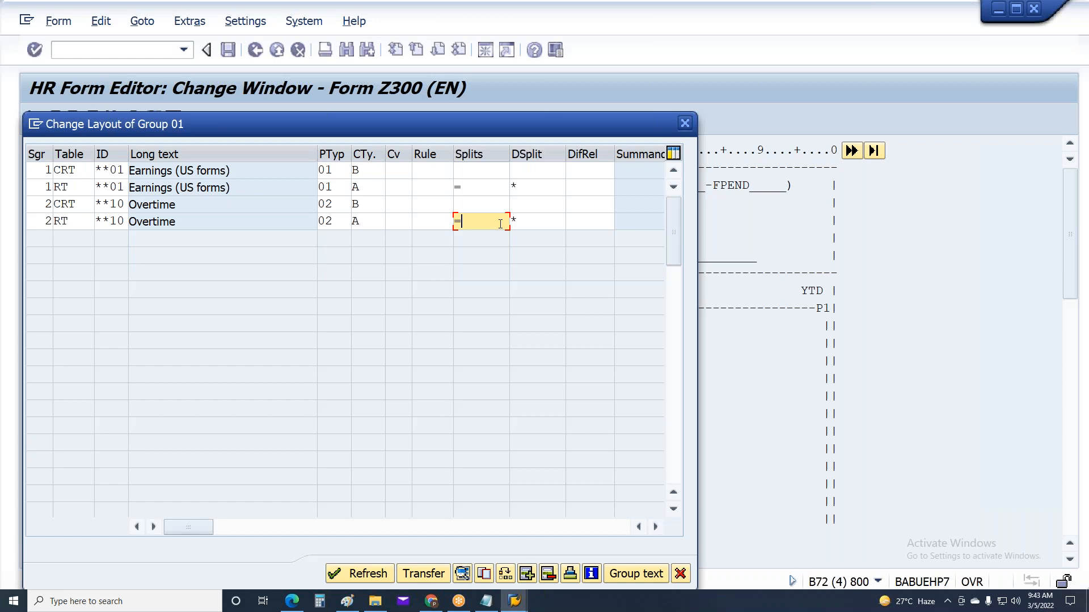
Step: Switch to the Notepad notes and add two sample rows below the line layout notes: 10, 20, 200 and 5, 30, 150
click(489, 603)
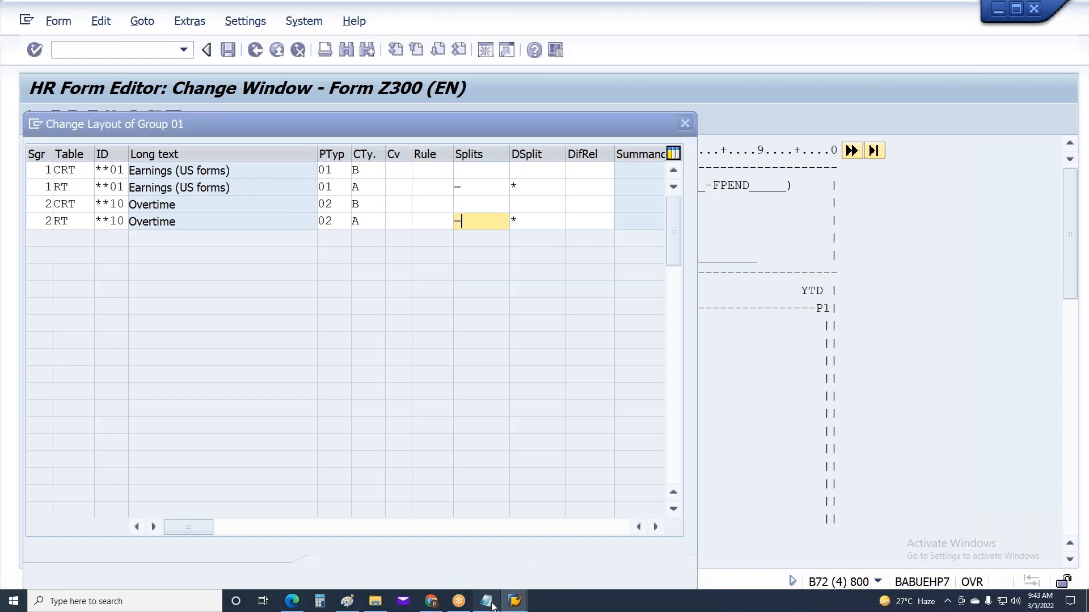
key(Return)
key(Return)
text(10)
key(Tab)
text(20	)
text(200 )
text(5)
key(Tab)
text(30	150 )
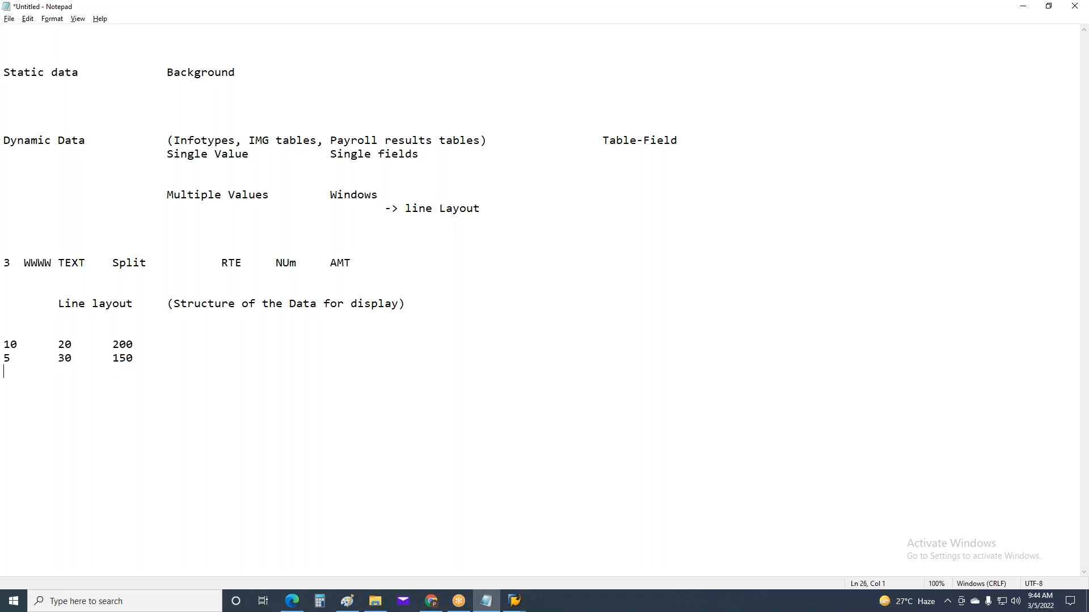
Step: Add a total row of 15, 50 and 450 below the two sample rows, highlight its middle value, and delete the row
text(15	50	450)
drag(148, 367, 6, 381)
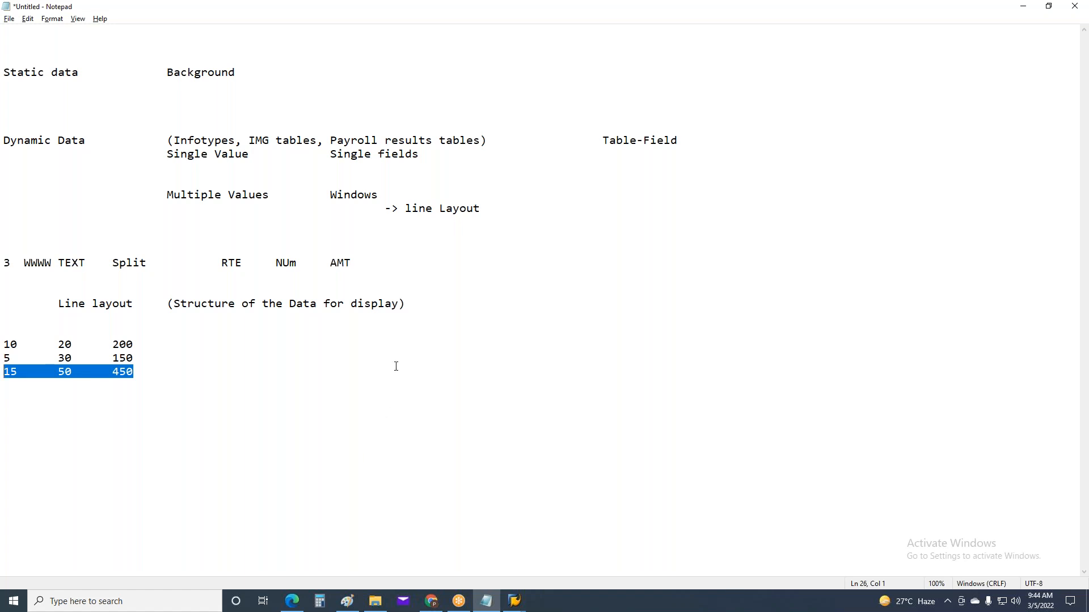
drag(55, 359, 82, 381)
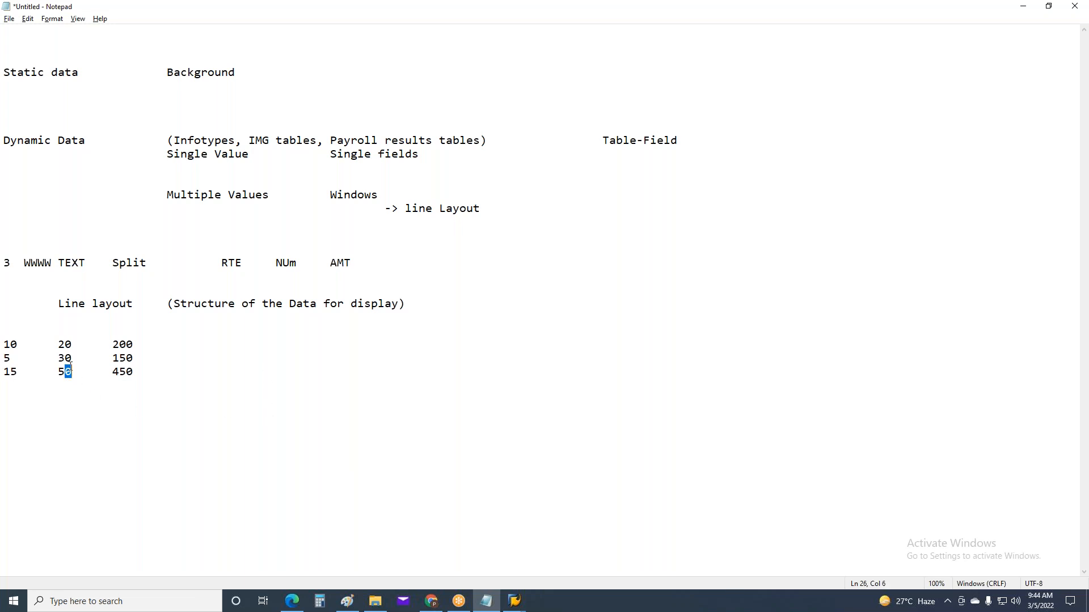
mouse_move(58, 345)
mouse_down()
mouse_move(72, 345)
mouse_move(71, 359)
mouse_up()
drag(134, 372, 9, 382)
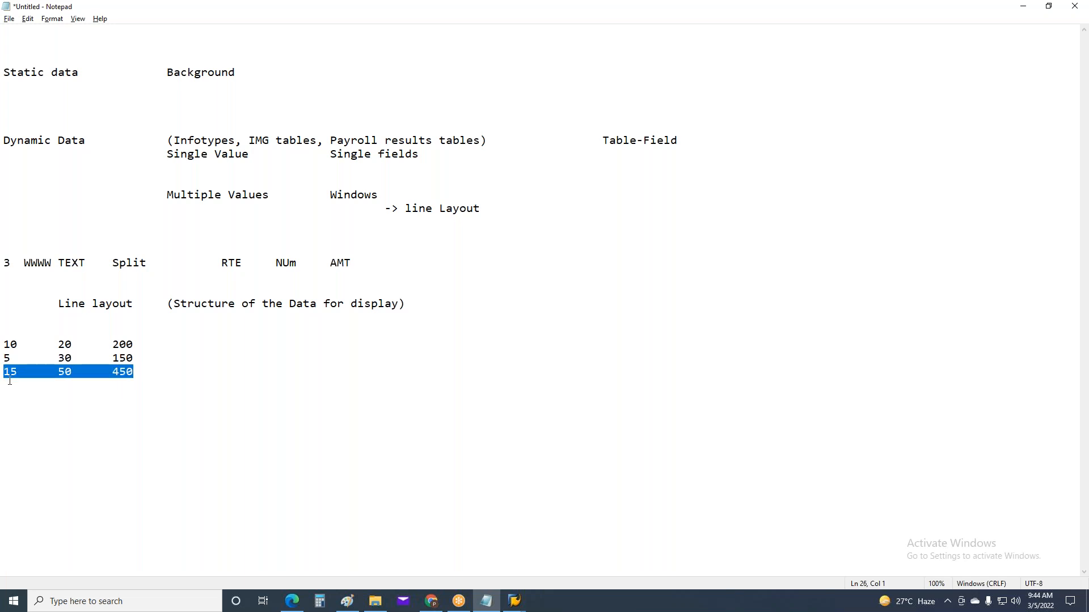
key(Delete)
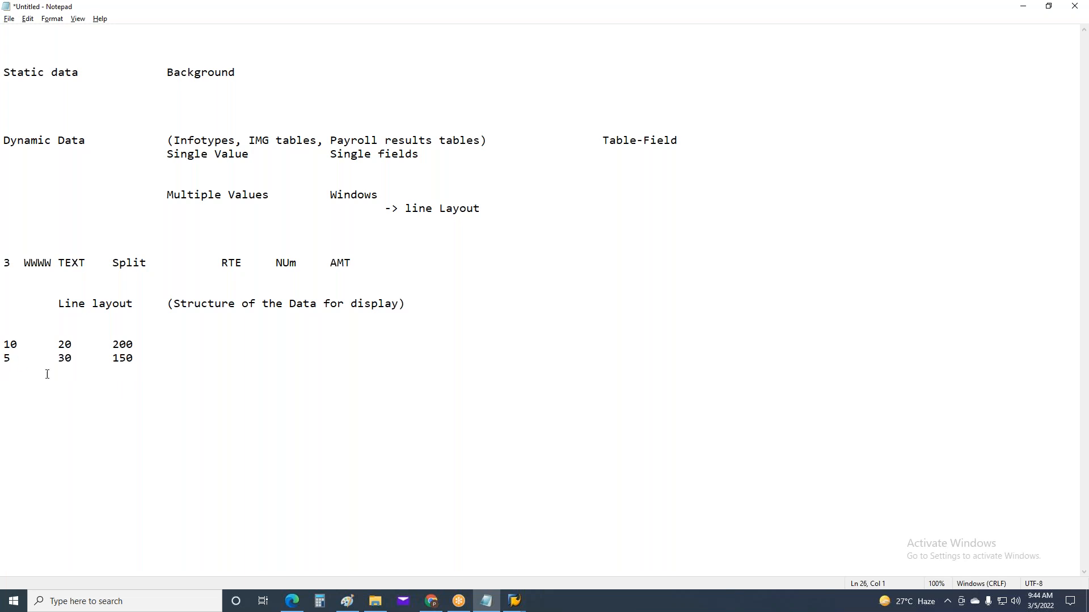
Step: Change the middle value of the second sample row to 20 and highlight the first-column values of both rows
drag(64, 358, 59, 358)
text(1)
key(BackSpace)
text(2)
mouse_move(18, 344)
mouse_down()
mouse_move(4, 344)
mouse_move(7, 359)
mouse_up()
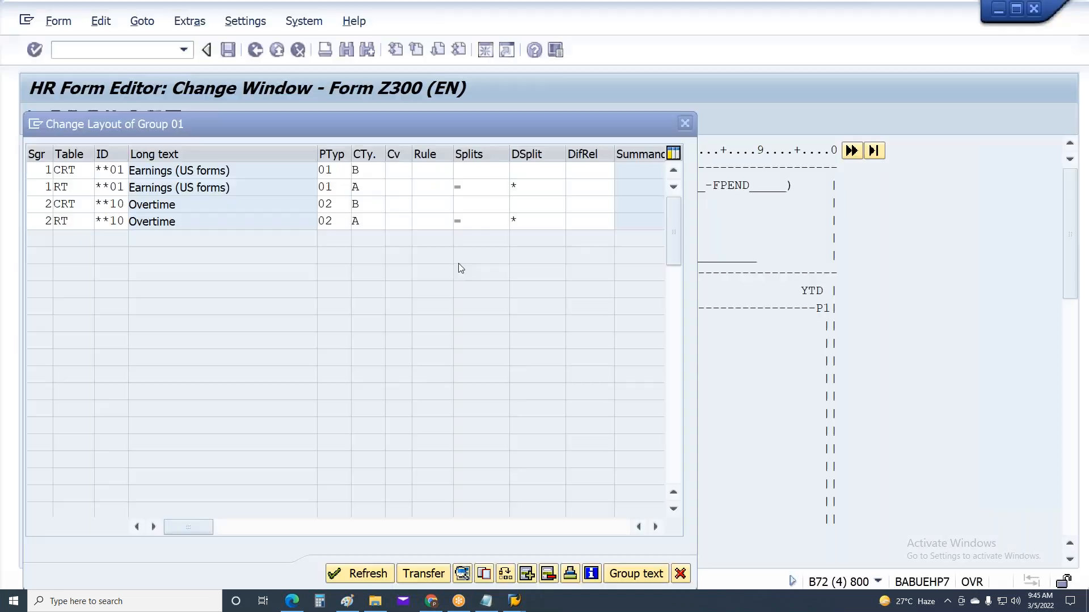
Step: Switch back to the SAP group 01 layout and review the Splits and DSplit entries of the RT Earnings and RT Overtime rows
click(463, 222)
click(479, 201)
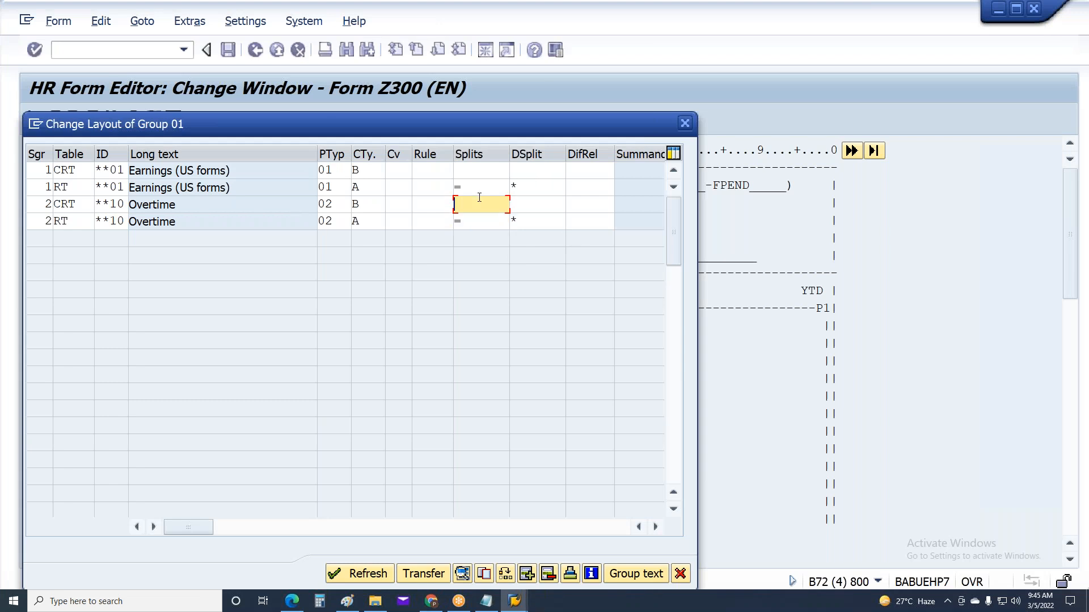
drag(469, 188, 438, 191)
click(465, 224)
drag(465, 225, 419, 233)
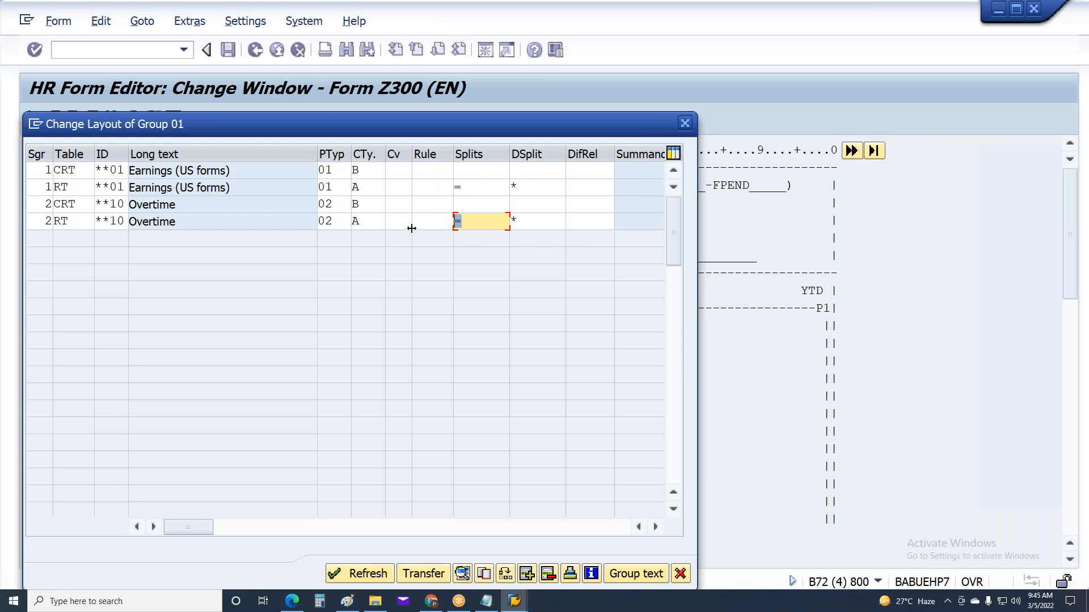
click(525, 190)
click(527, 220)
click(527, 195)
click(528, 221)
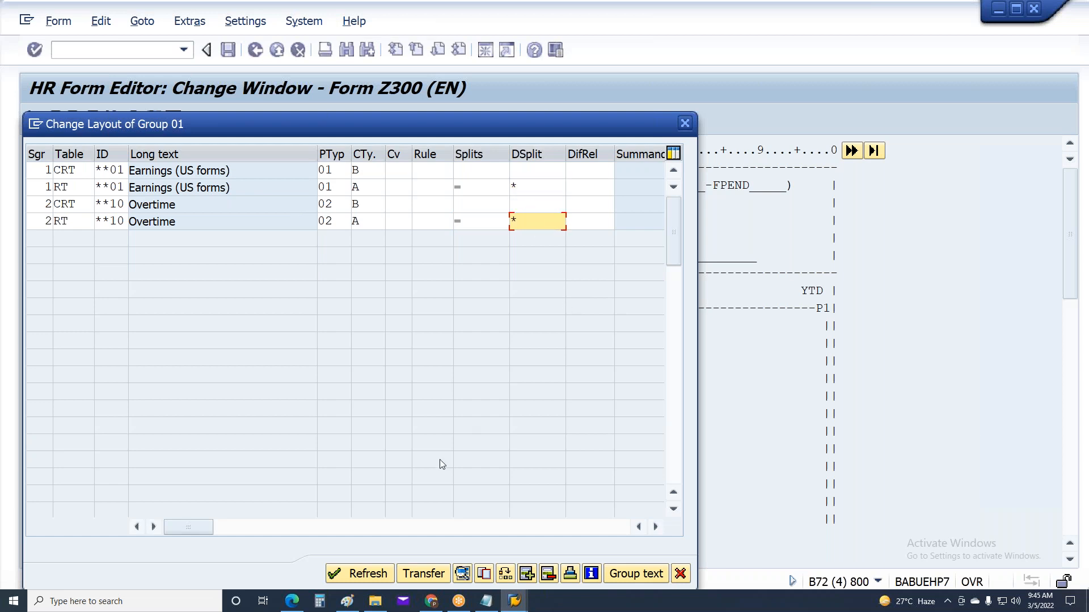
Step: Transfer the group 01 layout and the window P1 groups back into the form Z300 window
click(423, 573)
click(225, 409)
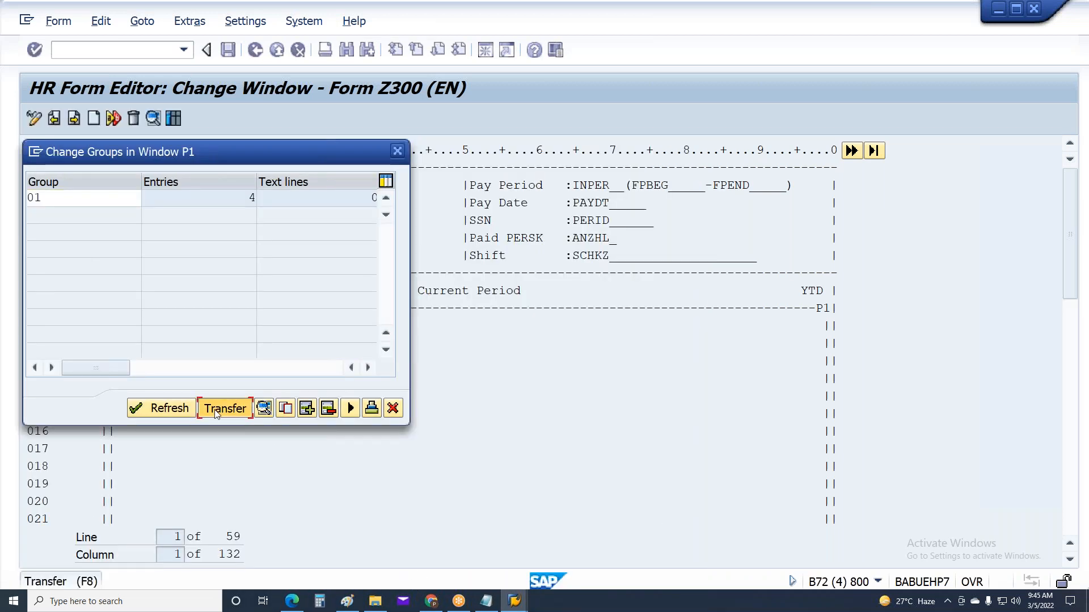
key(Return)
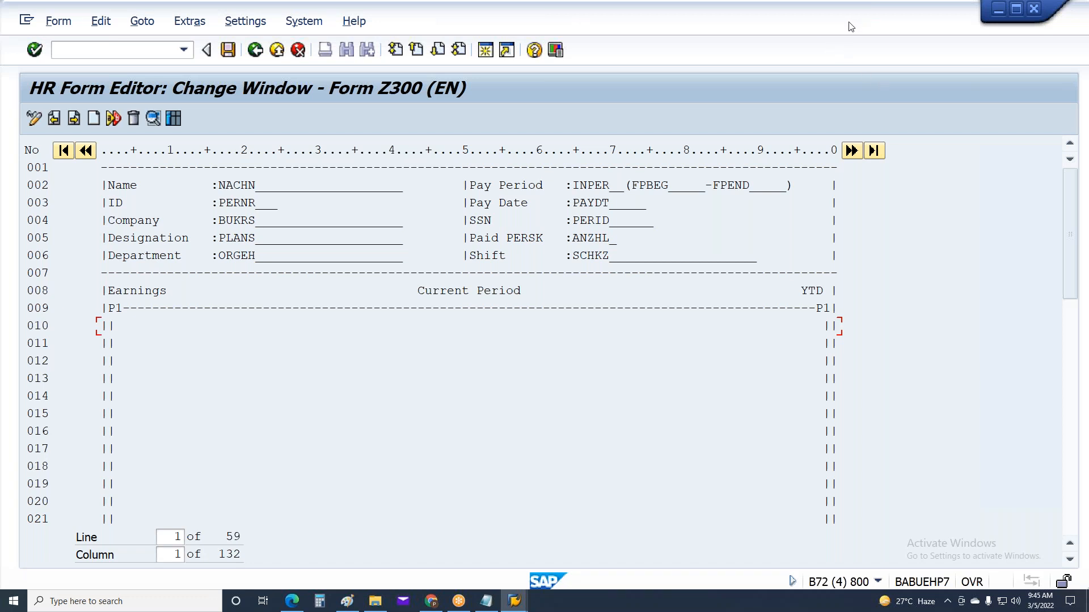
Step: Step through the Line Layout, Texts and Rules screens of form Z300 to review them, and return to the Texts screen
click(272, 361)
click(319, 380)
click(73, 121)
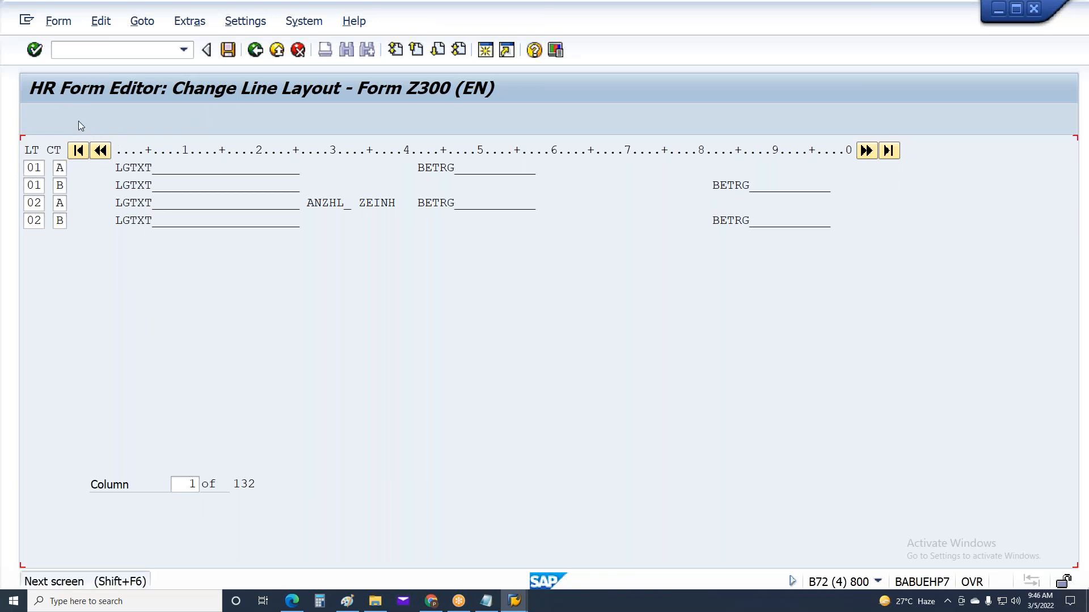
click(78, 120)
click(77, 118)
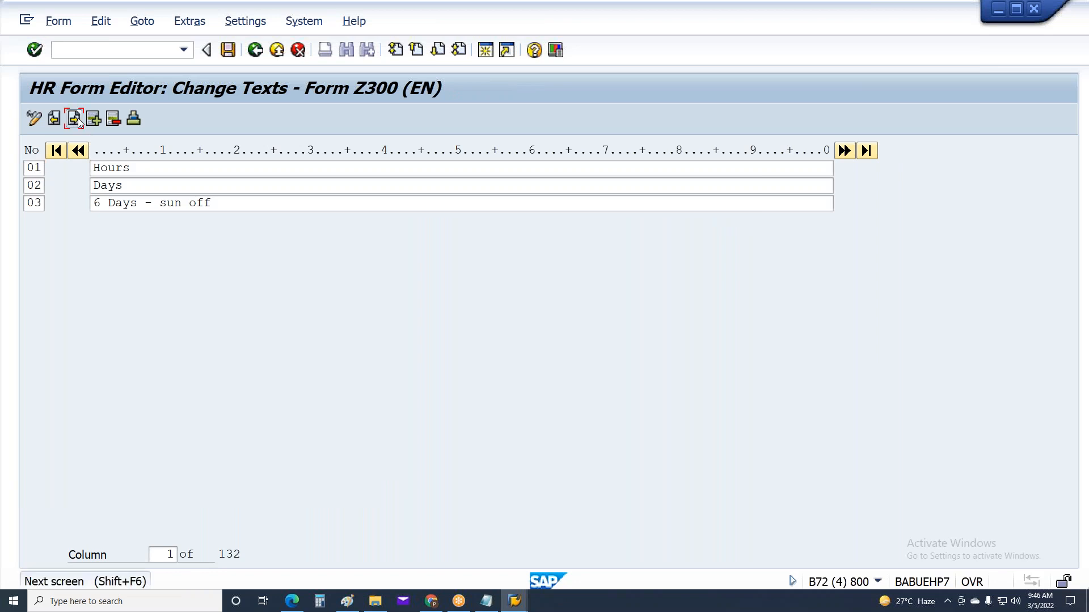
click(77, 118)
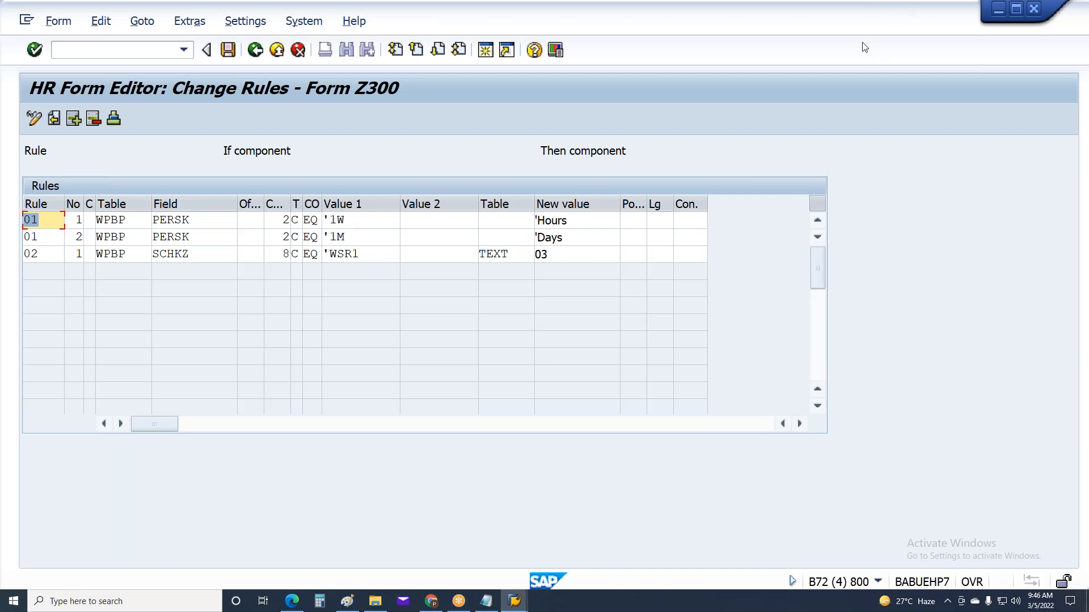
click(859, 20)
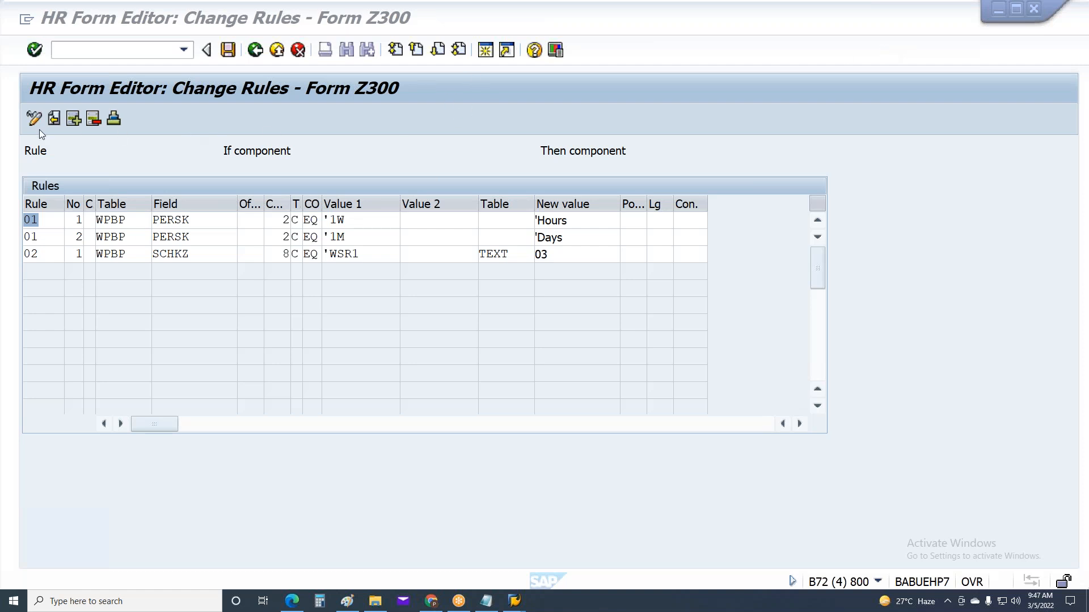
click(55, 126)
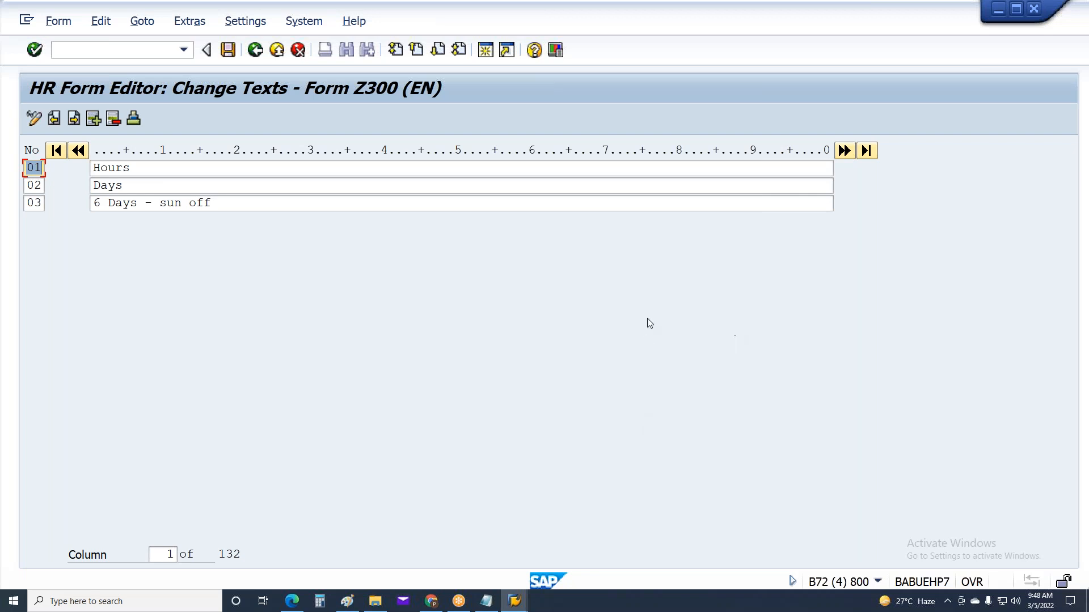
Step: Save form Z300 and leave the HR Form Editor for the SAP Easy Access screen
key(ctrl+s)
click(256, 51)
click(255, 50)
click(255, 50)
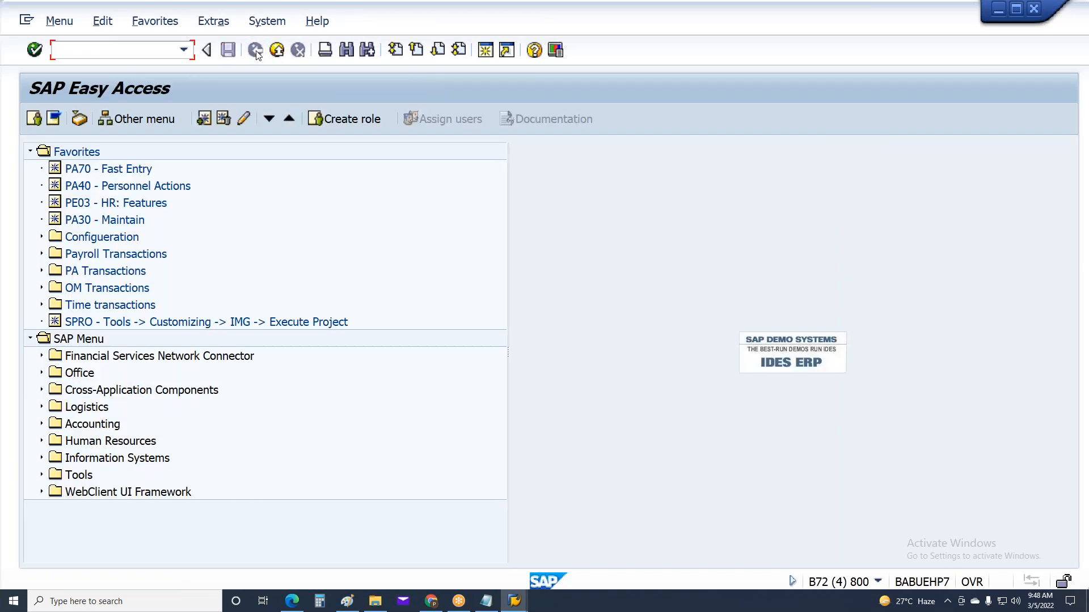
click(696, 308)
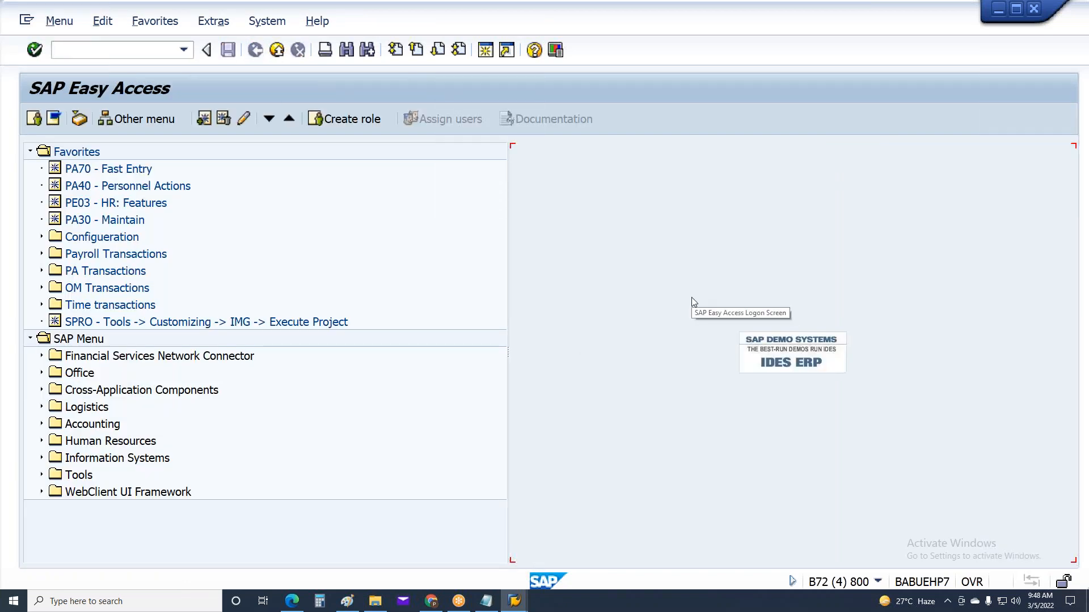